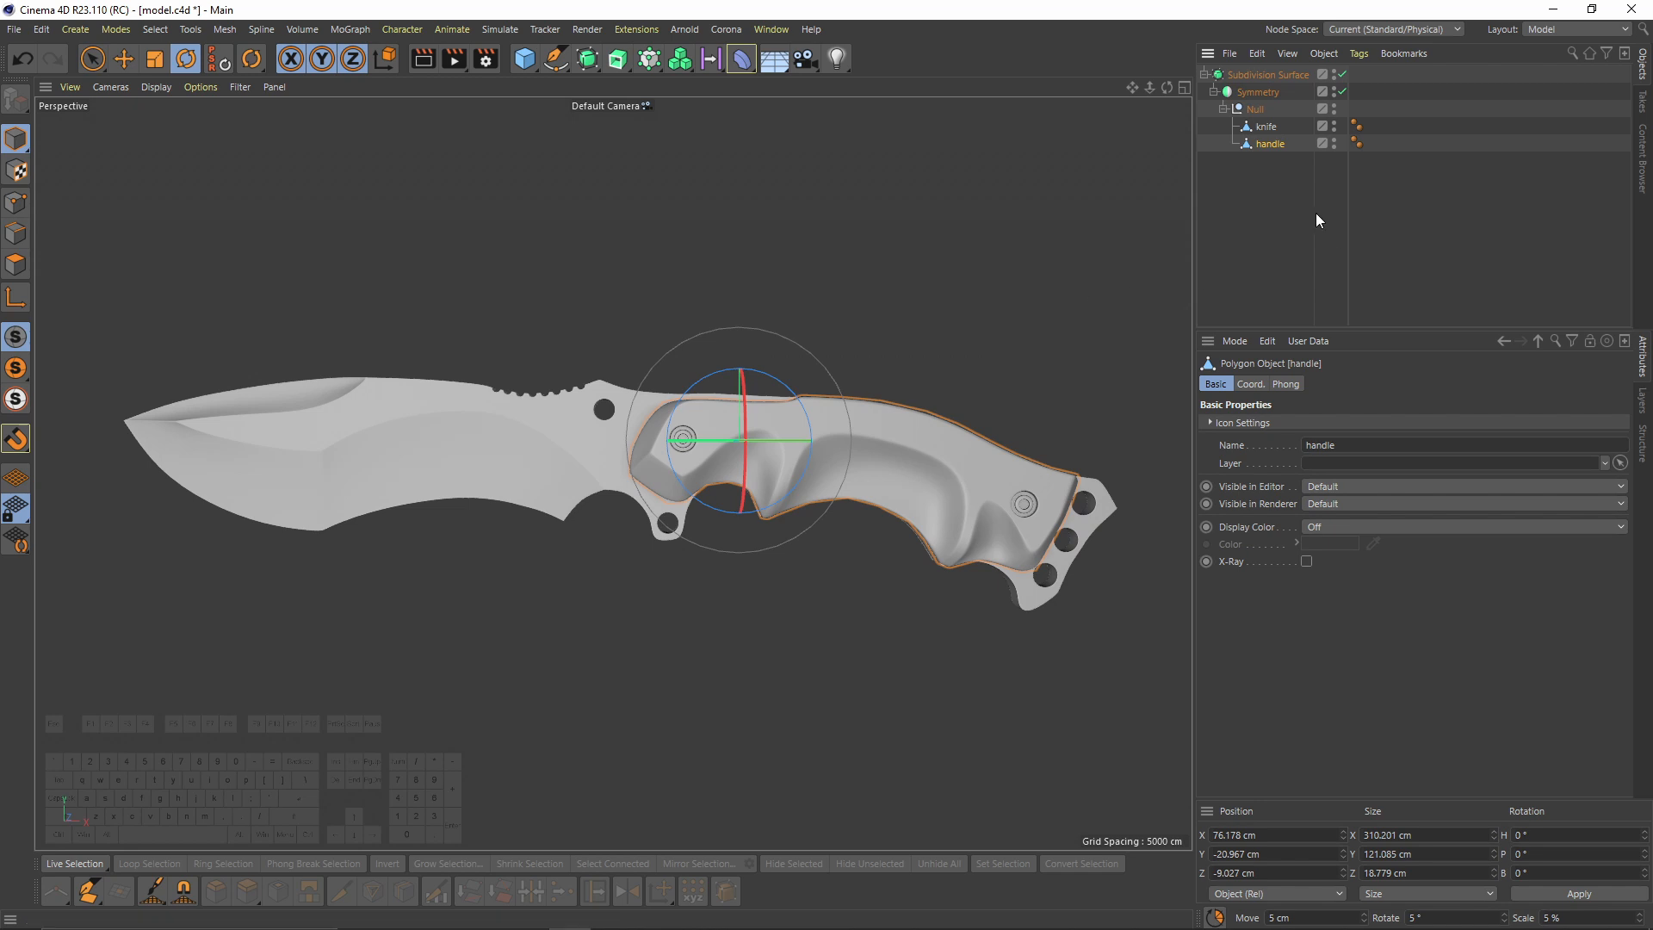
# Step: Make the Symmetry object editable, bring its Null group directly under the Subdivision Surface, and delete the leftover Symmetry null
pyautogui.click(1266, 97)
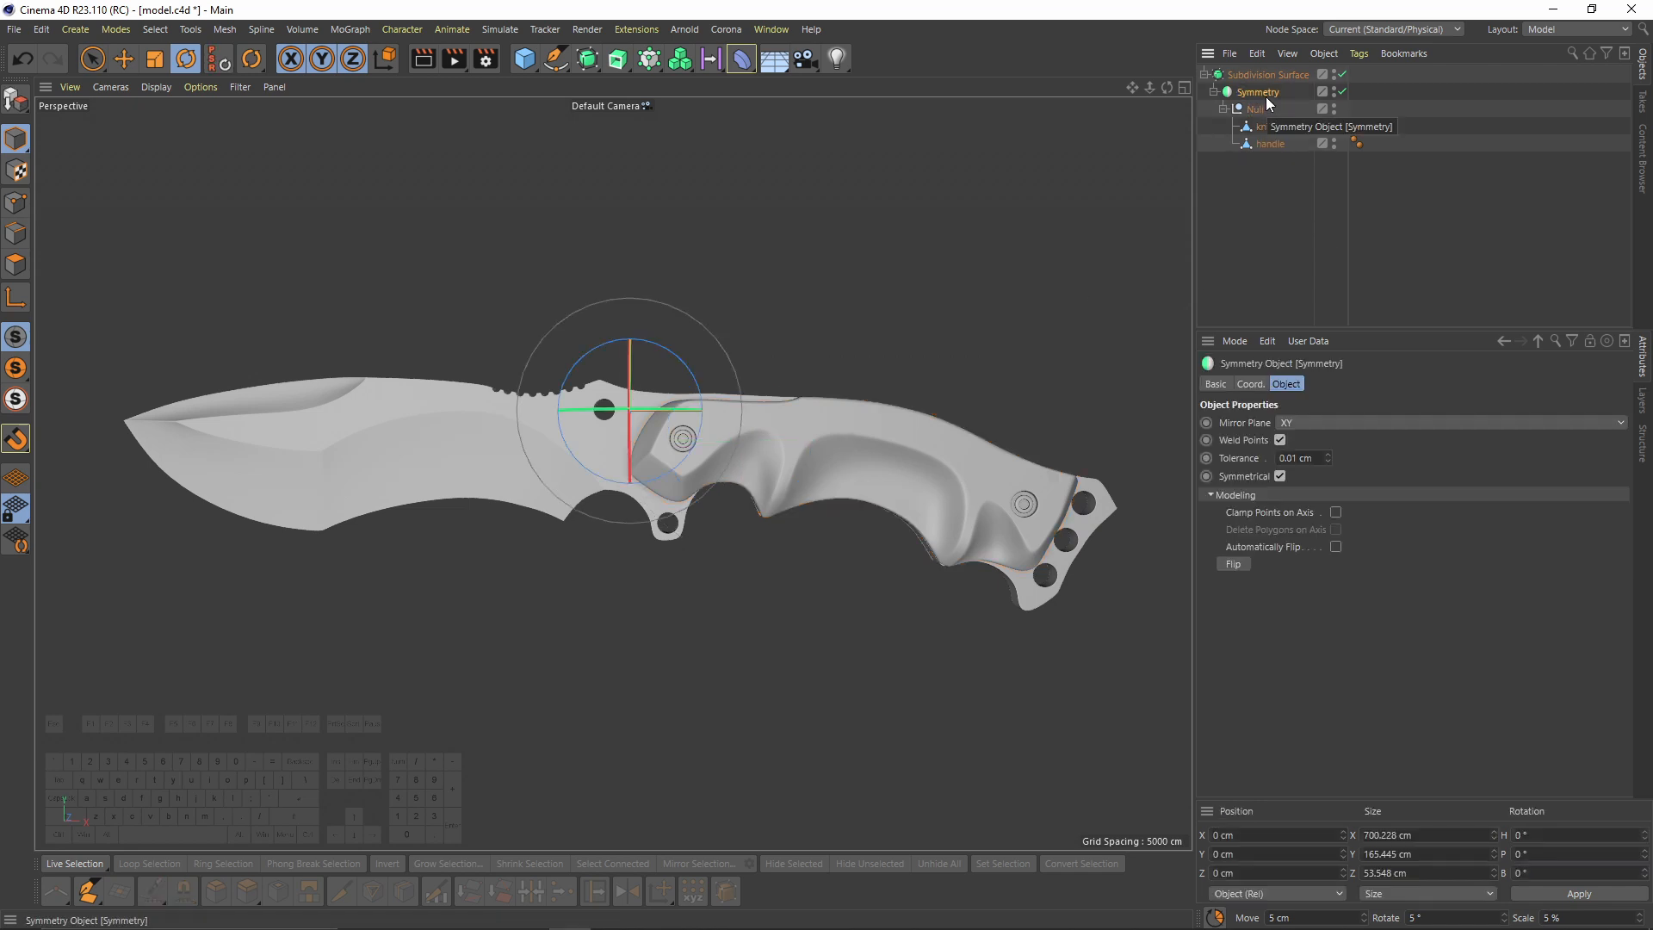
pyautogui.press('c')
pyautogui.click(1215, 92)
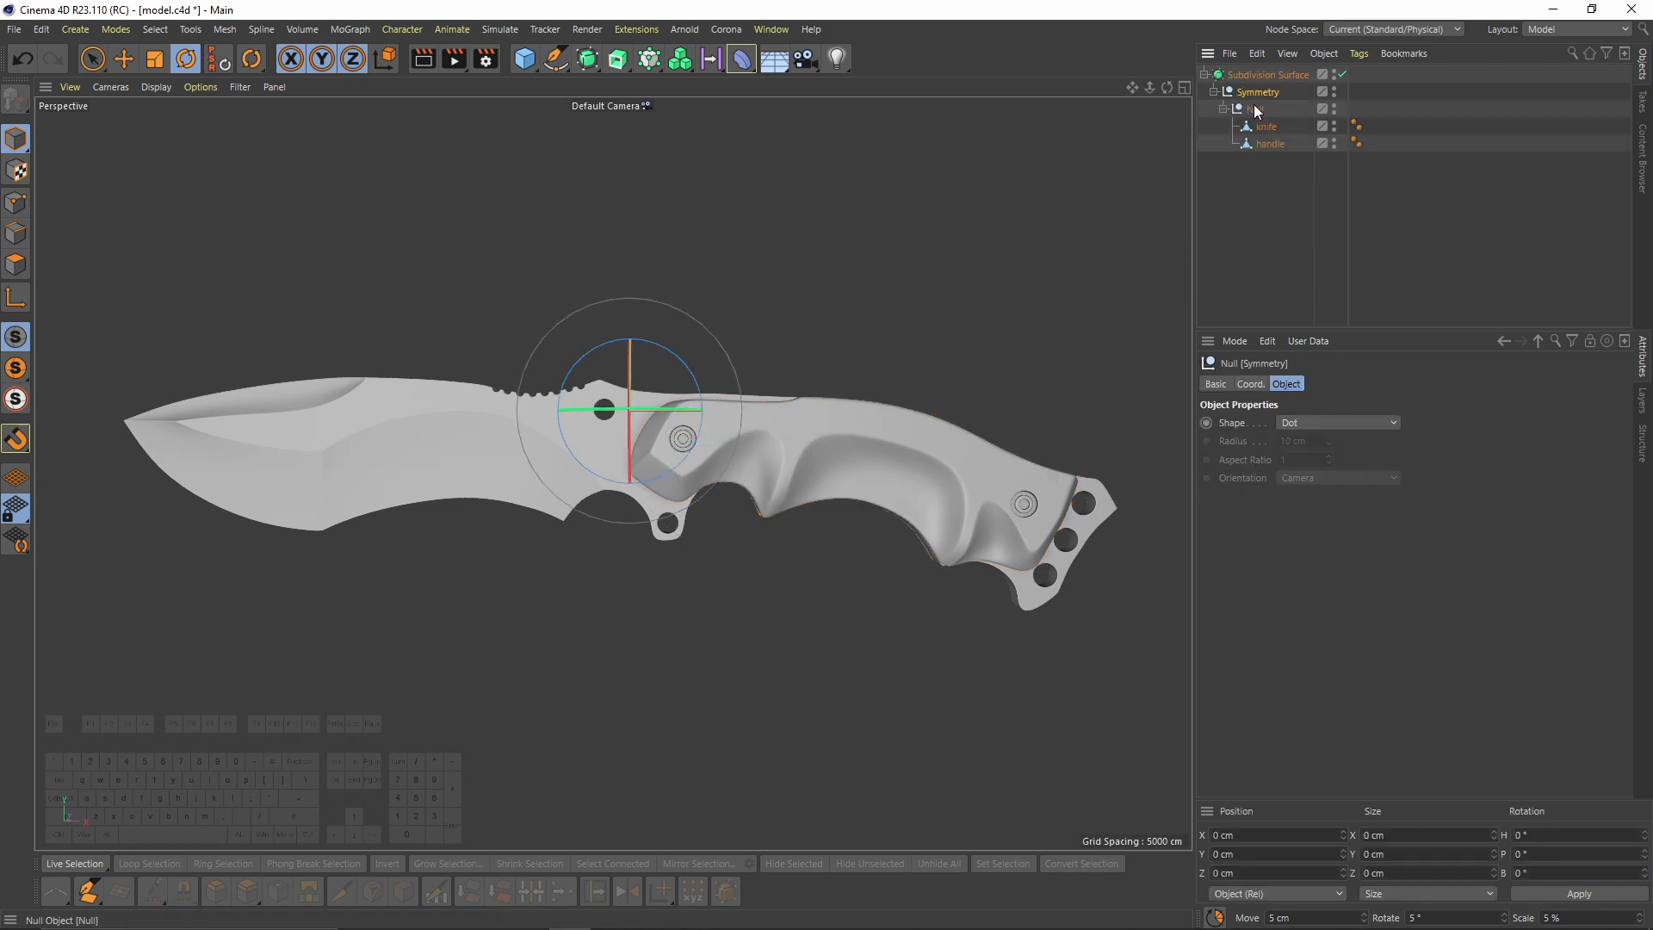
pyautogui.click(1256, 142)
pyautogui.press('Delete')
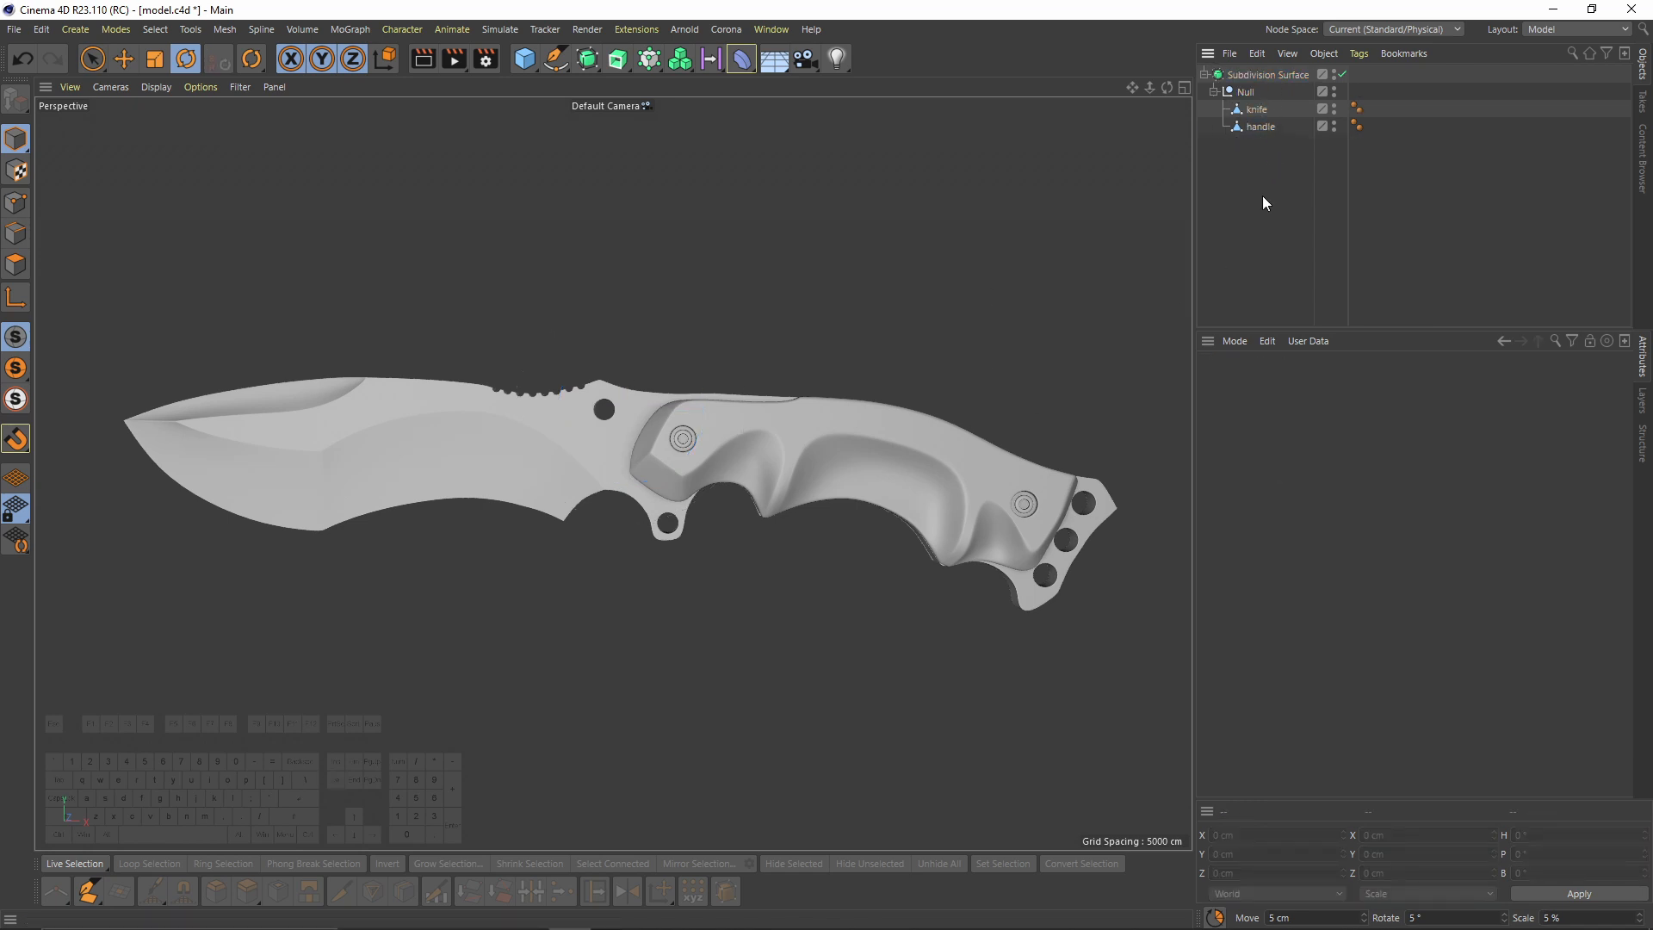
# Step: Switch to the BP - UV Edit layout and give the knife object a UVW tag with Set UVW from Projection
pyautogui.click(1531, 33)
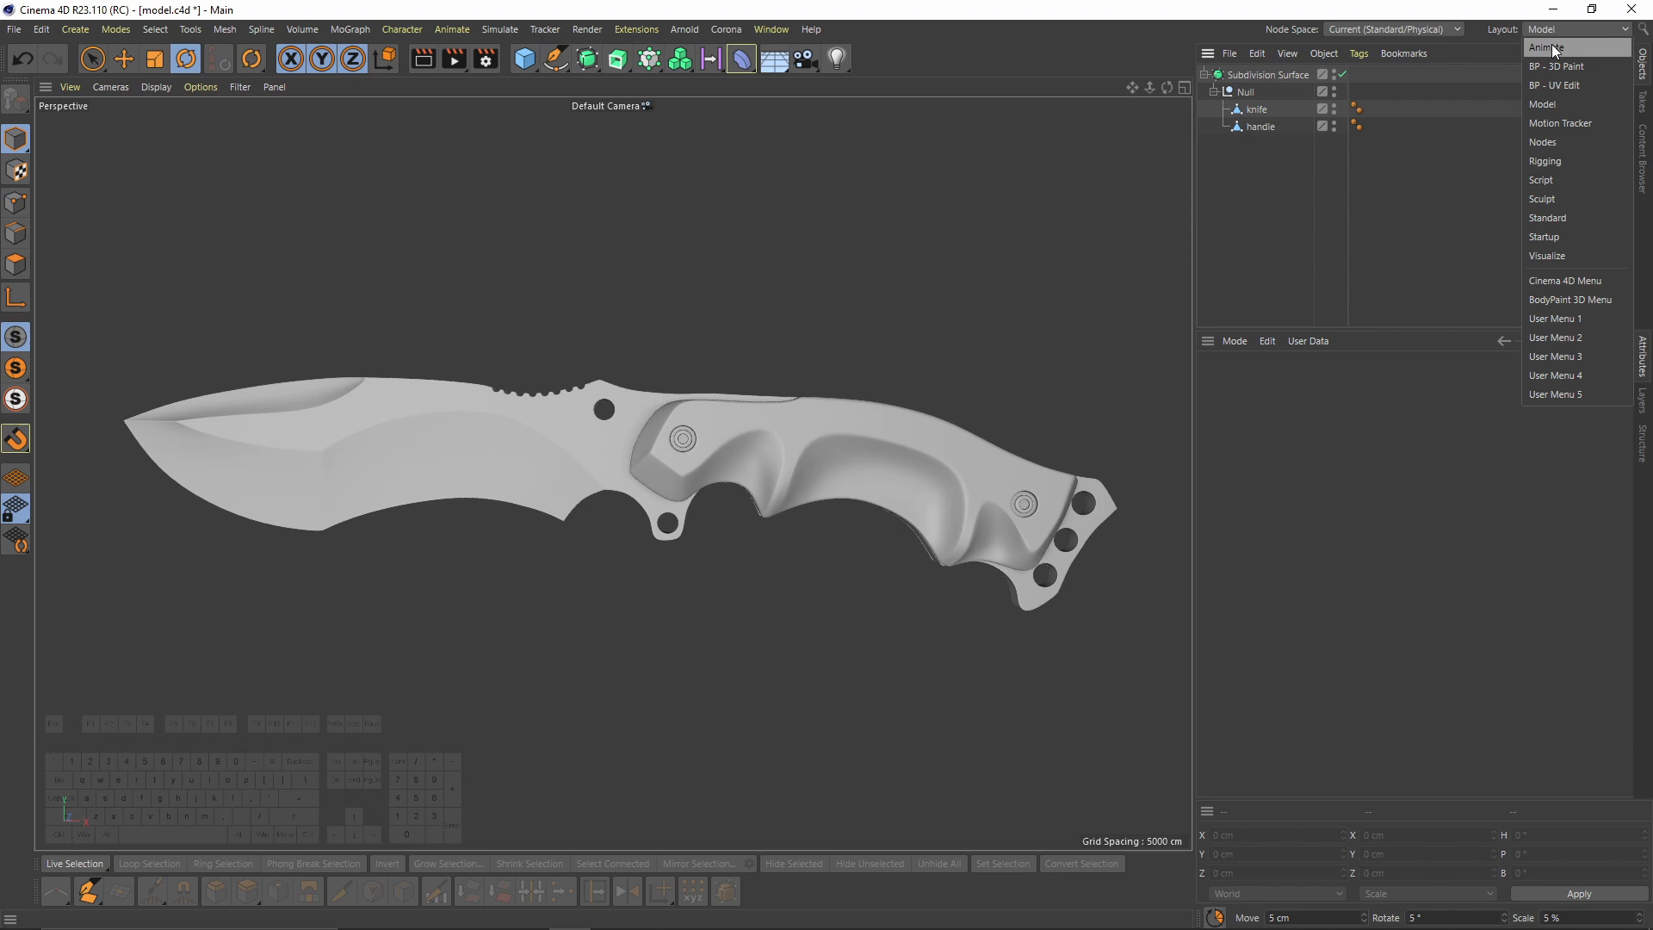
pyautogui.click(1576, 84)
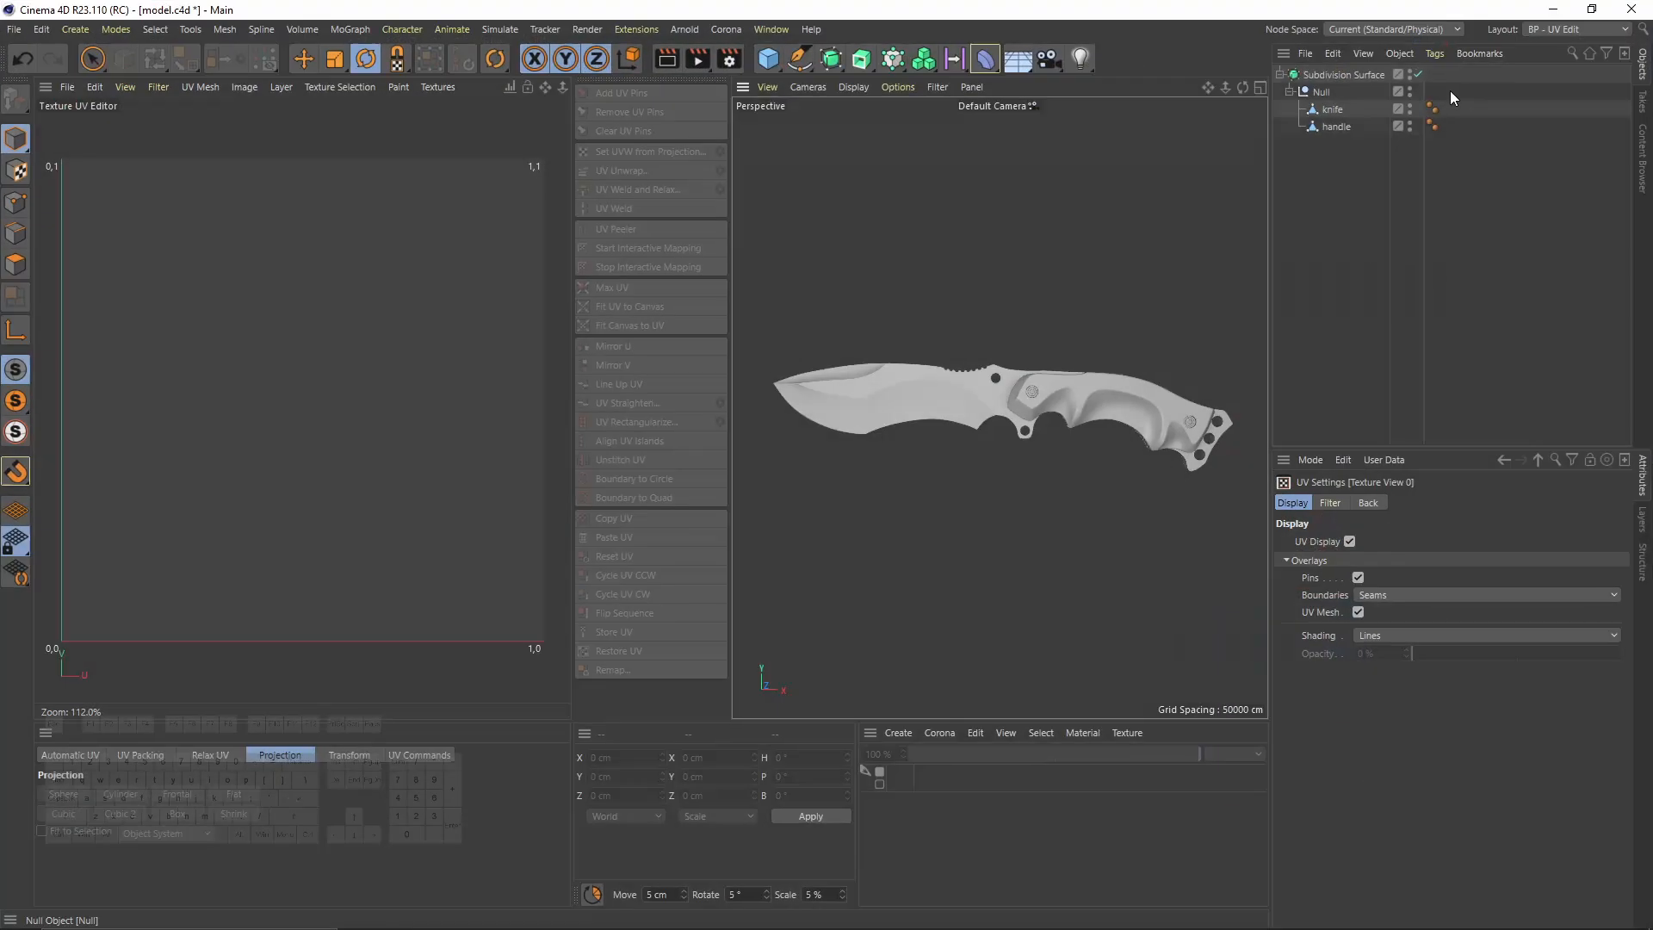
pyautogui.click(1330, 110)
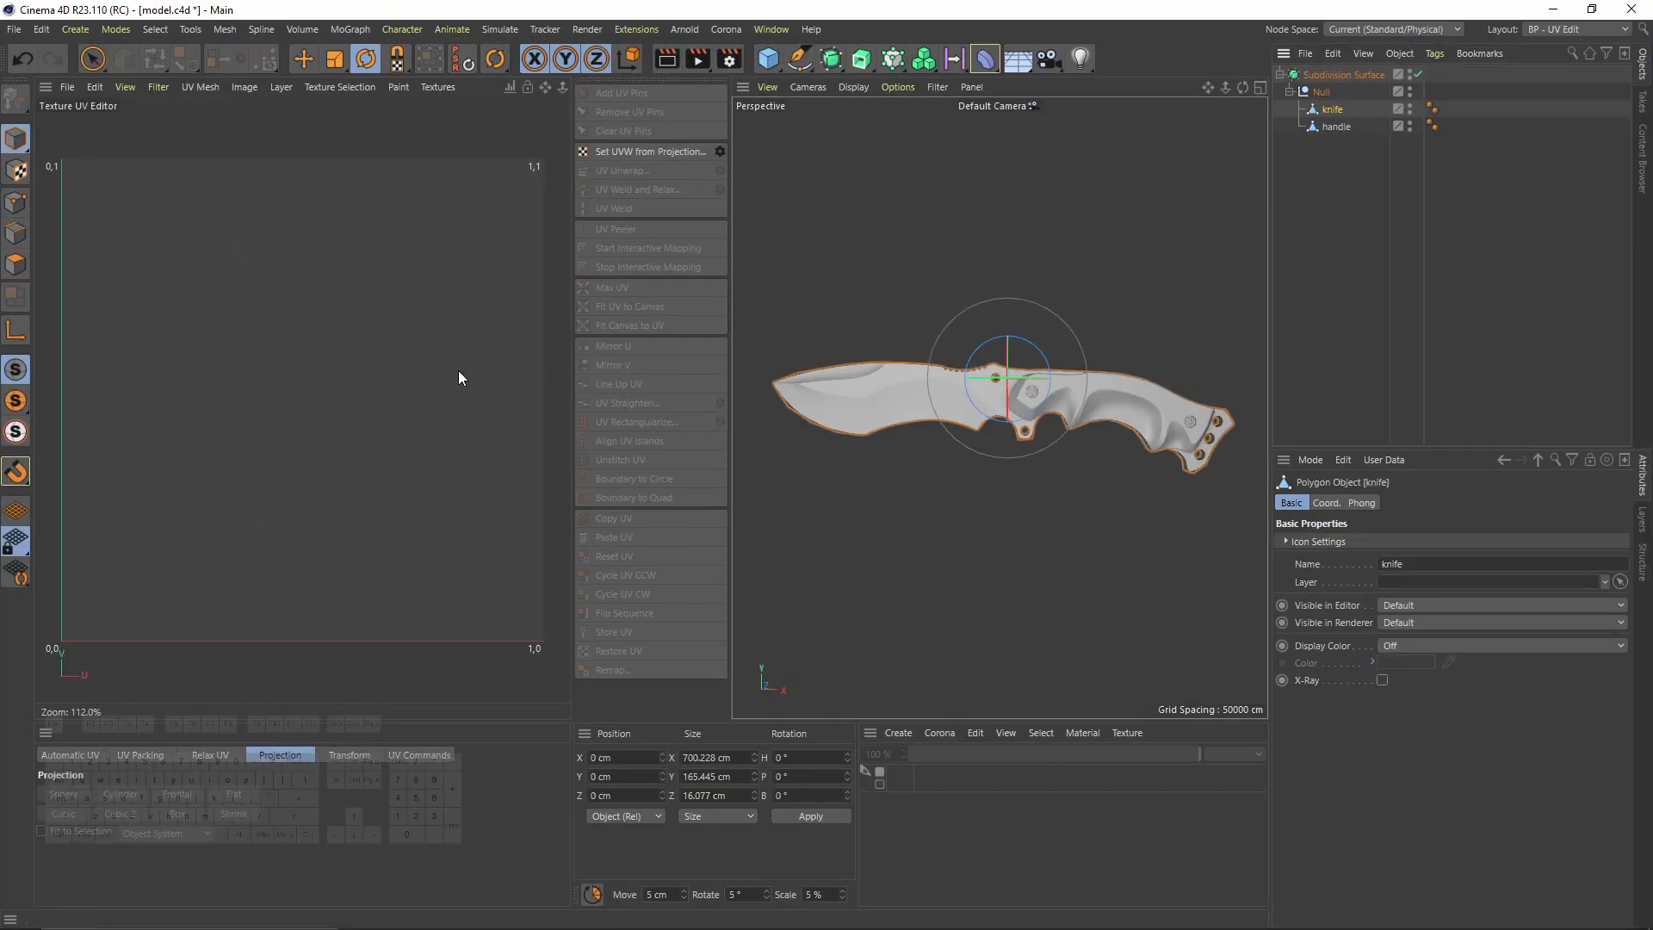
pyautogui.rightClick(1335, 115)
pyautogui.moveTo(1382, 214)
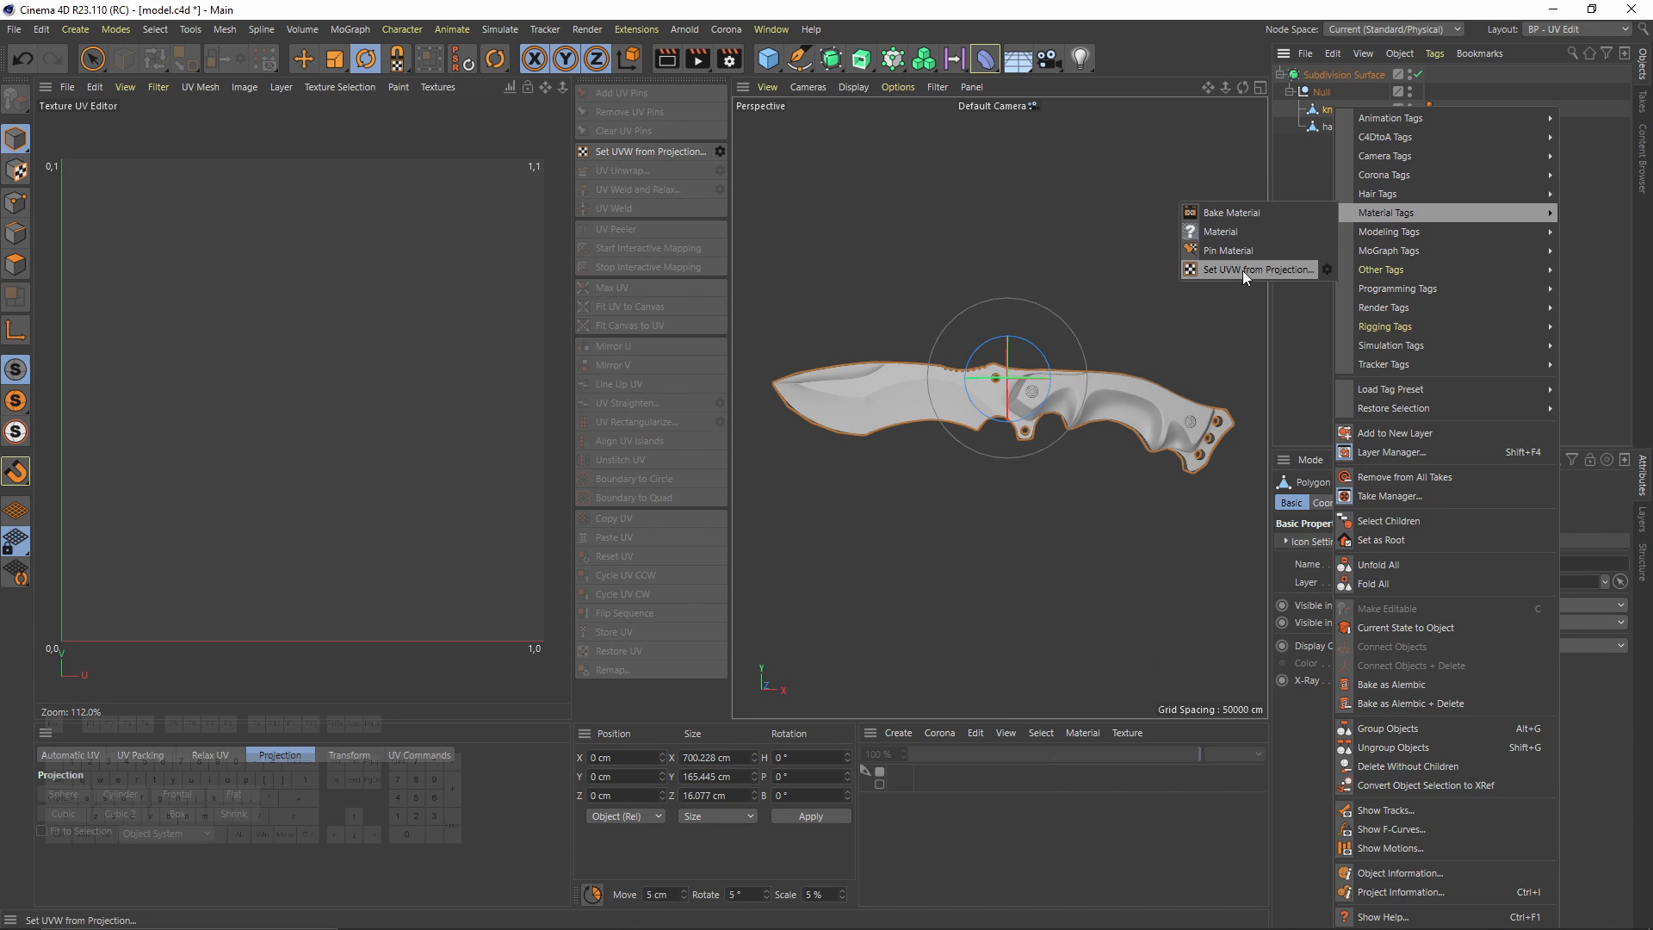
pyautogui.click(1289, 271)
# Step: In edge mode, select all phong-break edges of the knife, overriding the phong tag with an angle of 54.2°
pyautogui.keyDown('alt'); pyautogui.moveTo(1076, 291); pyautogui.dragTo(1111, 431); pyautogui.keyUp('alt')
pyautogui.keyDown('alt'); pyautogui.moveTo(1007, 378); pyautogui.dragTo(1060, 355, button='right'); pyautogui.keyUp('alt')
pyautogui.keyDown('alt'); pyautogui.moveTo(1060, 354); pyautogui.dragTo(1130, 277, button='middle'); pyautogui.keyUp('alt')
pyautogui.keyDown('alt'); pyautogui.moveTo(1130, 277); pyautogui.dragTo(1268, 167, button='right'); pyautogui.keyUp('alt')
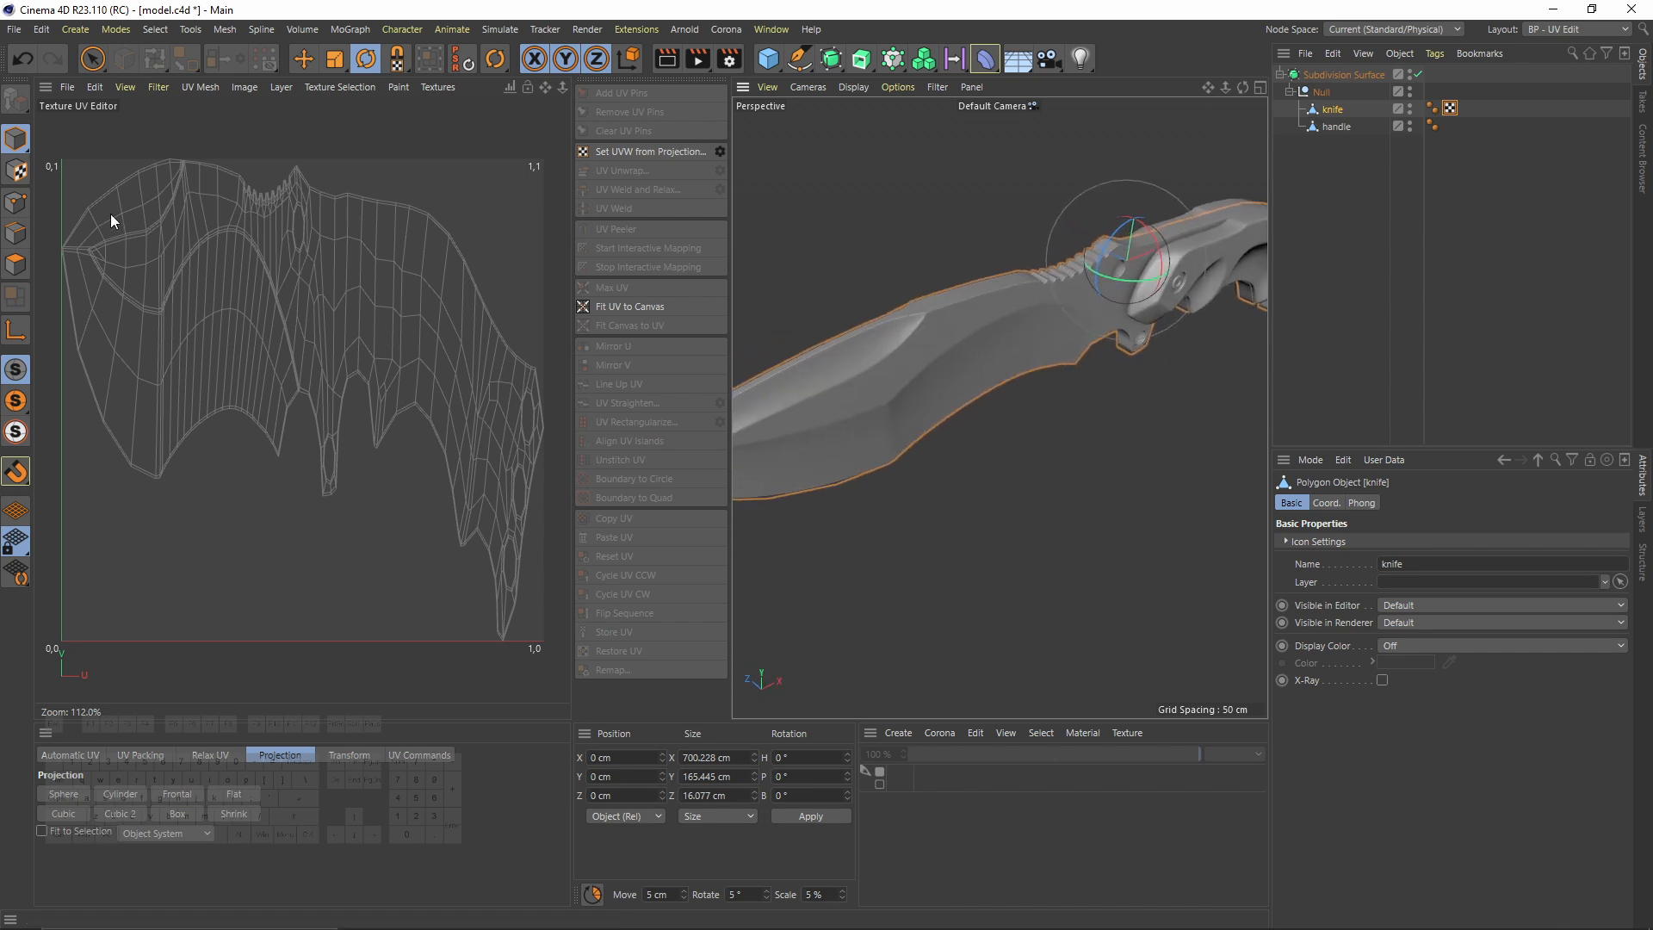
pyautogui.click(29, 231)
pyautogui.keyDown('alt'); pyautogui.moveTo(958, 293); pyautogui.dragTo(1088, 251); pyautogui.keyUp('alt')
pyautogui.keyDown('alt'); pyautogui.moveTo(1000, 406); pyautogui.dragTo(1055, 314); pyautogui.keyUp('alt')
pyautogui.keyDown('alt'); pyautogui.moveTo(972, 300); pyautogui.dragTo(956, 332, button='right'); pyautogui.keyUp('alt')
pyautogui.keyDown('alt'); pyautogui.moveTo(1011, 310); pyautogui.dragTo(1070, 291); pyautogui.keyUp('alt')
pyautogui.keyDown('alt'); pyautogui.moveTo(981, 301); pyautogui.dragTo(1010, 265, button='middle'); pyautogui.keyUp('alt')
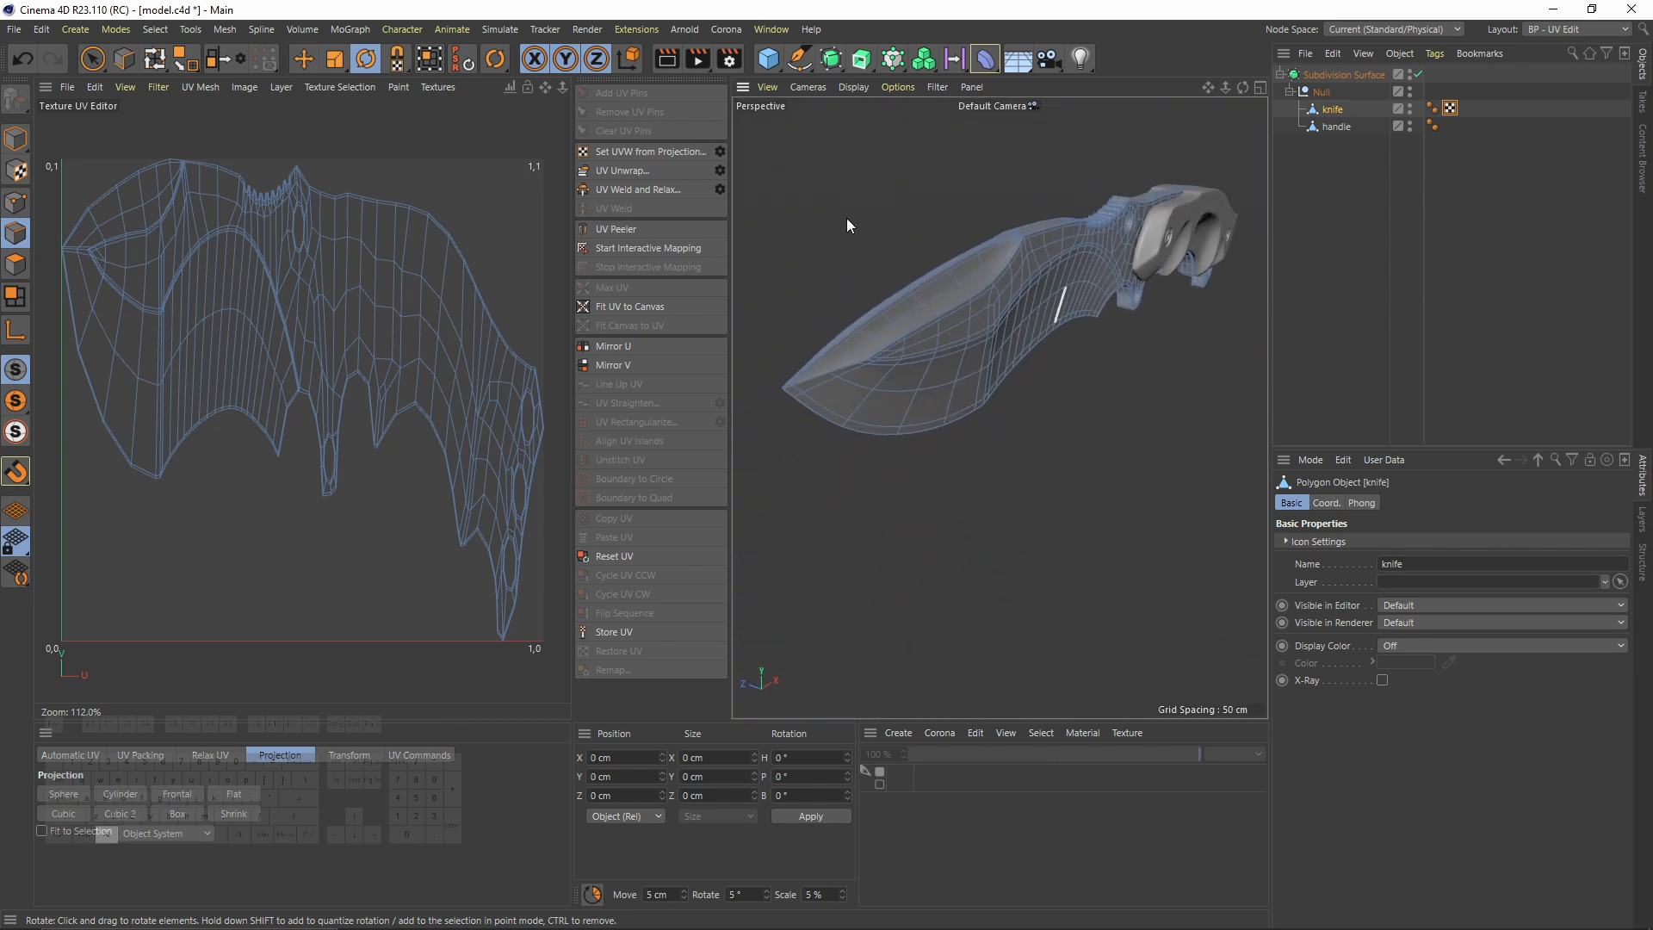
pyautogui.click(190, 29)
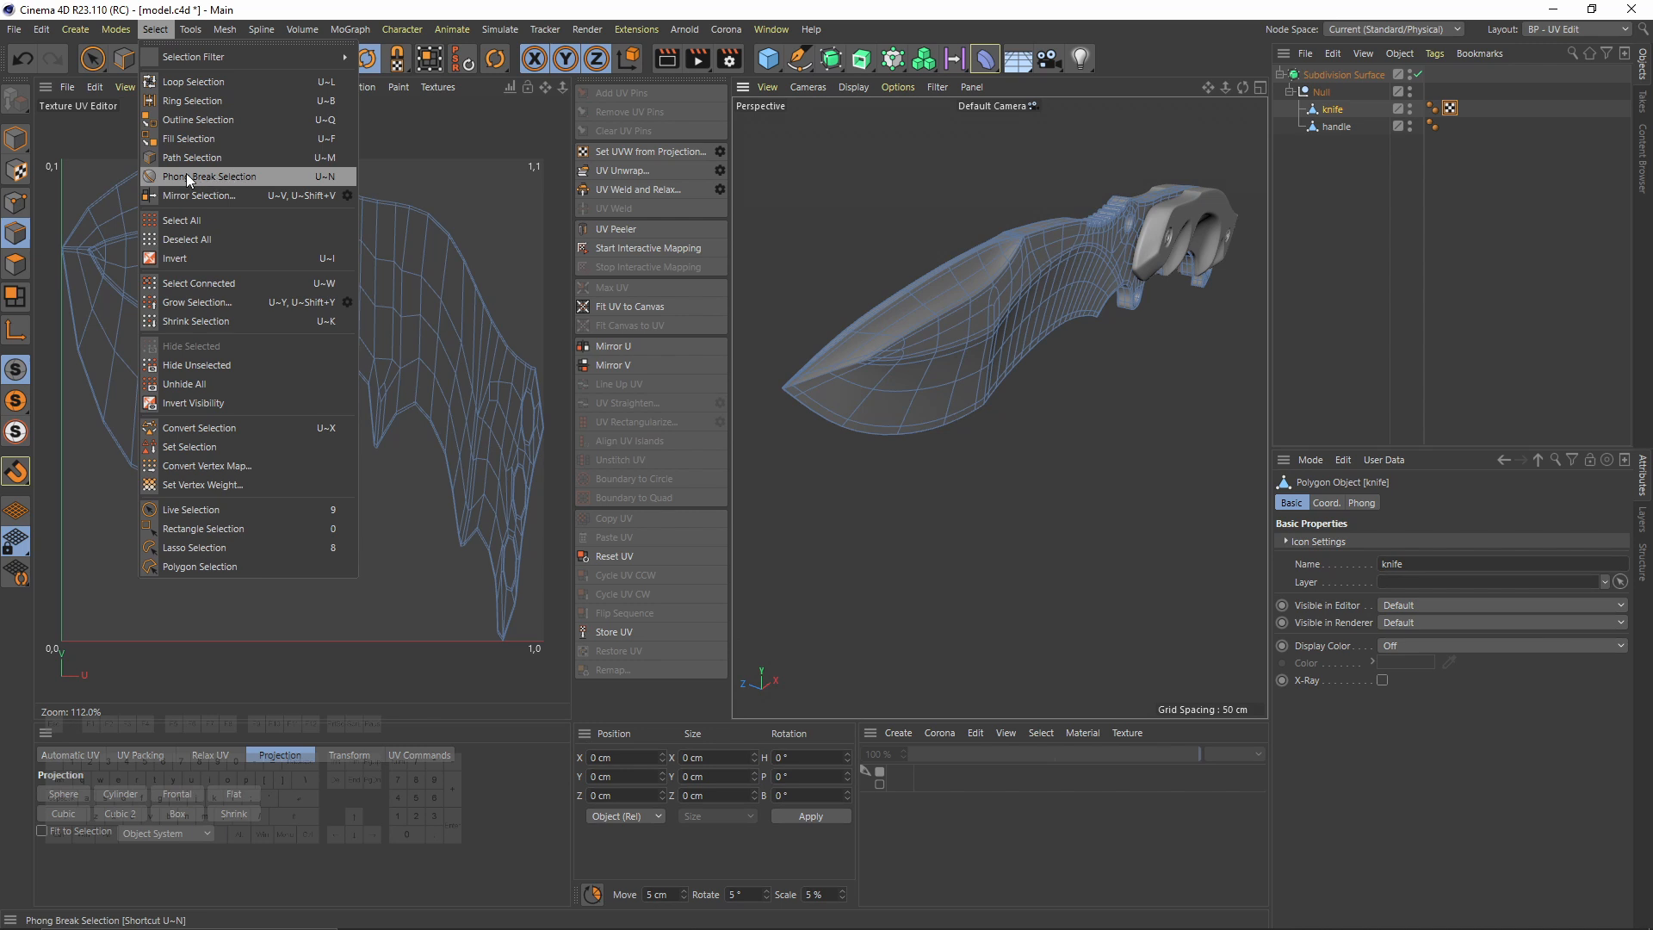
pyautogui.click(217, 178)
pyautogui.keyDown('alt'); pyautogui.moveTo(913, 287); pyautogui.dragTo(973, 301, button='right'); pyautogui.keyUp('alt')
pyautogui.keyDown('alt'); pyautogui.moveTo(973, 301); pyautogui.dragTo(1062, 339, button='middle'); pyautogui.keyUp('alt')
pyautogui.keyDown('alt'); pyautogui.moveTo(1062, 338); pyautogui.dragTo(1090, 308, button='right'); pyautogui.keyUp('alt')
pyautogui.keyDown('alt'); pyautogui.moveTo(1090, 308); pyautogui.dragTo(999, 384); pyautogui.keyUp('alt')
pyautogui.moveTo(1098, 272)
pyautogui.keyDown('alt'); pyautogui.mouseDown()
pyautogui.moveTo(1166, 342)
pyautogui.moveTo(1156, 200)
pyautogui.moveTo(1027, 246)
pyautogui.moveTo(1149, 263)
pyautogui.moveTo(945, 322)
pyautogui.moveTo(1096, 329)
pyautogui.moveTo(1050, 317)
pyautogui.moveTo(1080, 312)
pyautogui.moveTo(1071, 291)
pyautogui.moveTo(1085, 301)
pyautogui.mouseUp(); pyautogui.keyUp('alt')
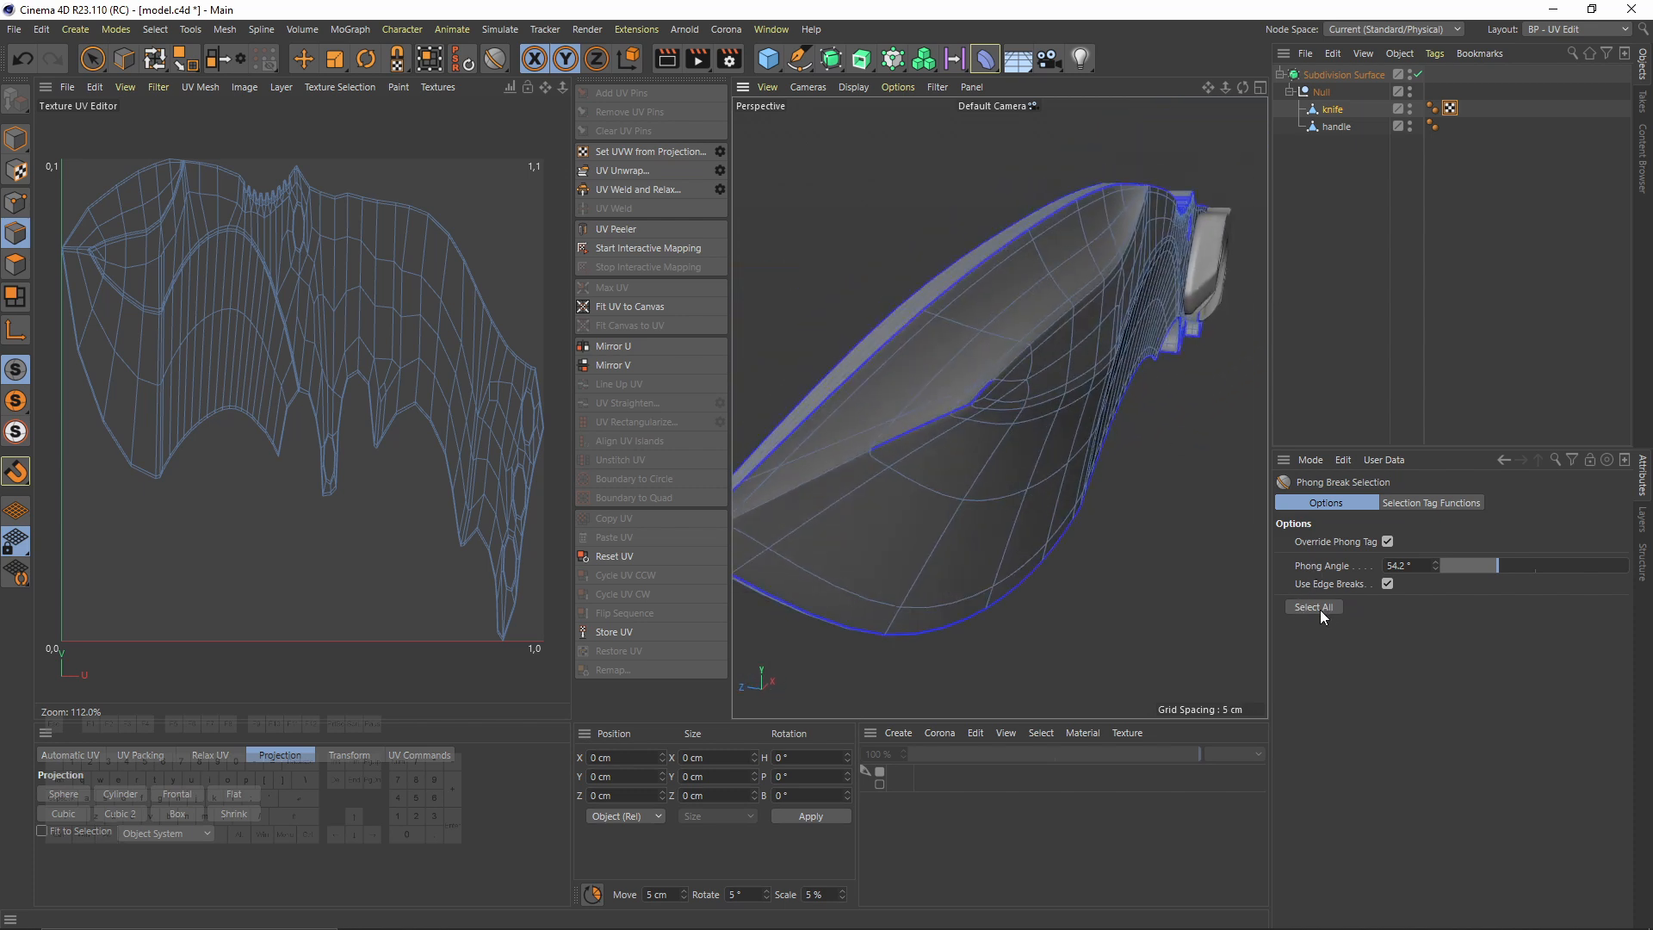
pyautogui.click(1320, 609)
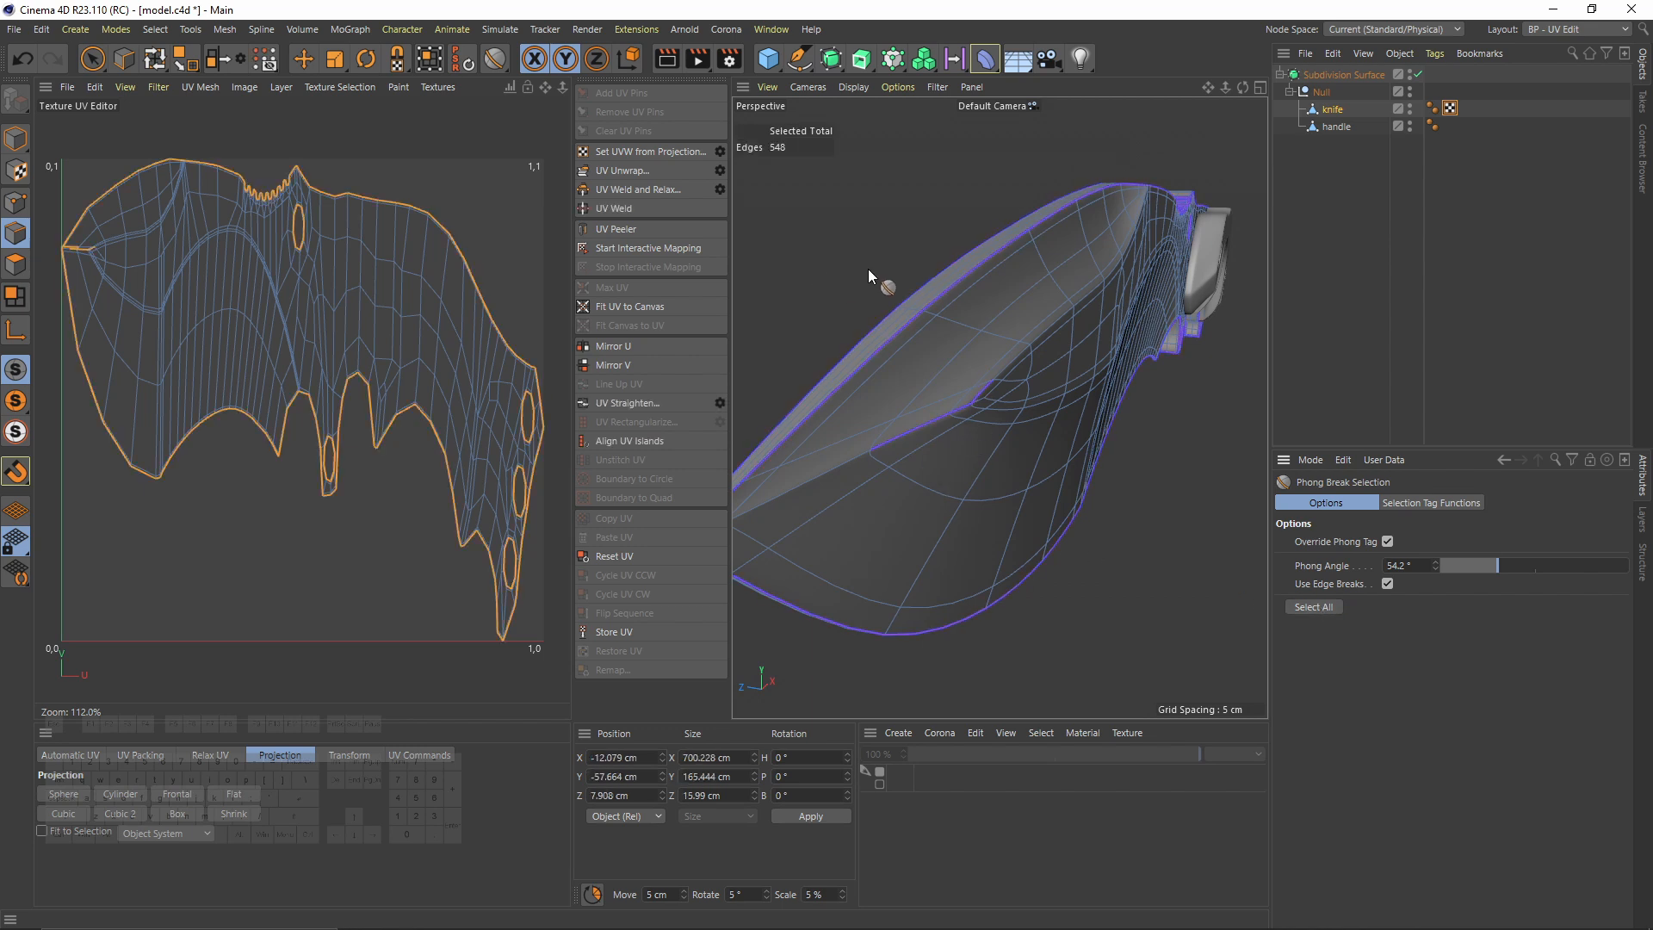
# Step: Remove the stray crease edges on the blade's face from the seam selection using Live Selection
pyautogui.press('9')
pyautogui.keyDown('alt'); pyautogui.moveTo(1009, 456); pyautogui.dragTo(1021, 383); pyautogui.keyUp('alt')
pyautogui.keyDown('alt'); pyautogui.moveTo(886, 420); pyautogui.dragTo(923, 421); pyautogui.keyUp('alt')
# Step: Add one line of edges across the inner wall of each hole at the handle end to the seam selection
pyautogui.keyDown('alt'); pyautogui.moveTo(1113, 427); pyautogui.dragTo(800, 405, button='right'); pyautogui.keyUp('alt')
pyautogui.keyDown('alt'); pyautogui.moveTo(801, 405); pyautogui.dragTo(1185, 356, button='middle'); pyautogui.keyUp('alt')
pyautogui.keyDown('alt'); pyautogui.moveTo(1185, 357); pyautogui.dragTo(1056, 429); pyautogui.keyUp('alt')
pyautogui.scroll(-5, 928, 350)
pyautogui.scroll(4, 1057, 429)
pyautogui.keyDown('alt'); pyautogui.moveTo(1042, 528); pyautogui.dragTo(1064, 480); pyautogui.keyUp('alt')
pyautogui.scroll(5, 1064, 481)
pyautogui.press('e')
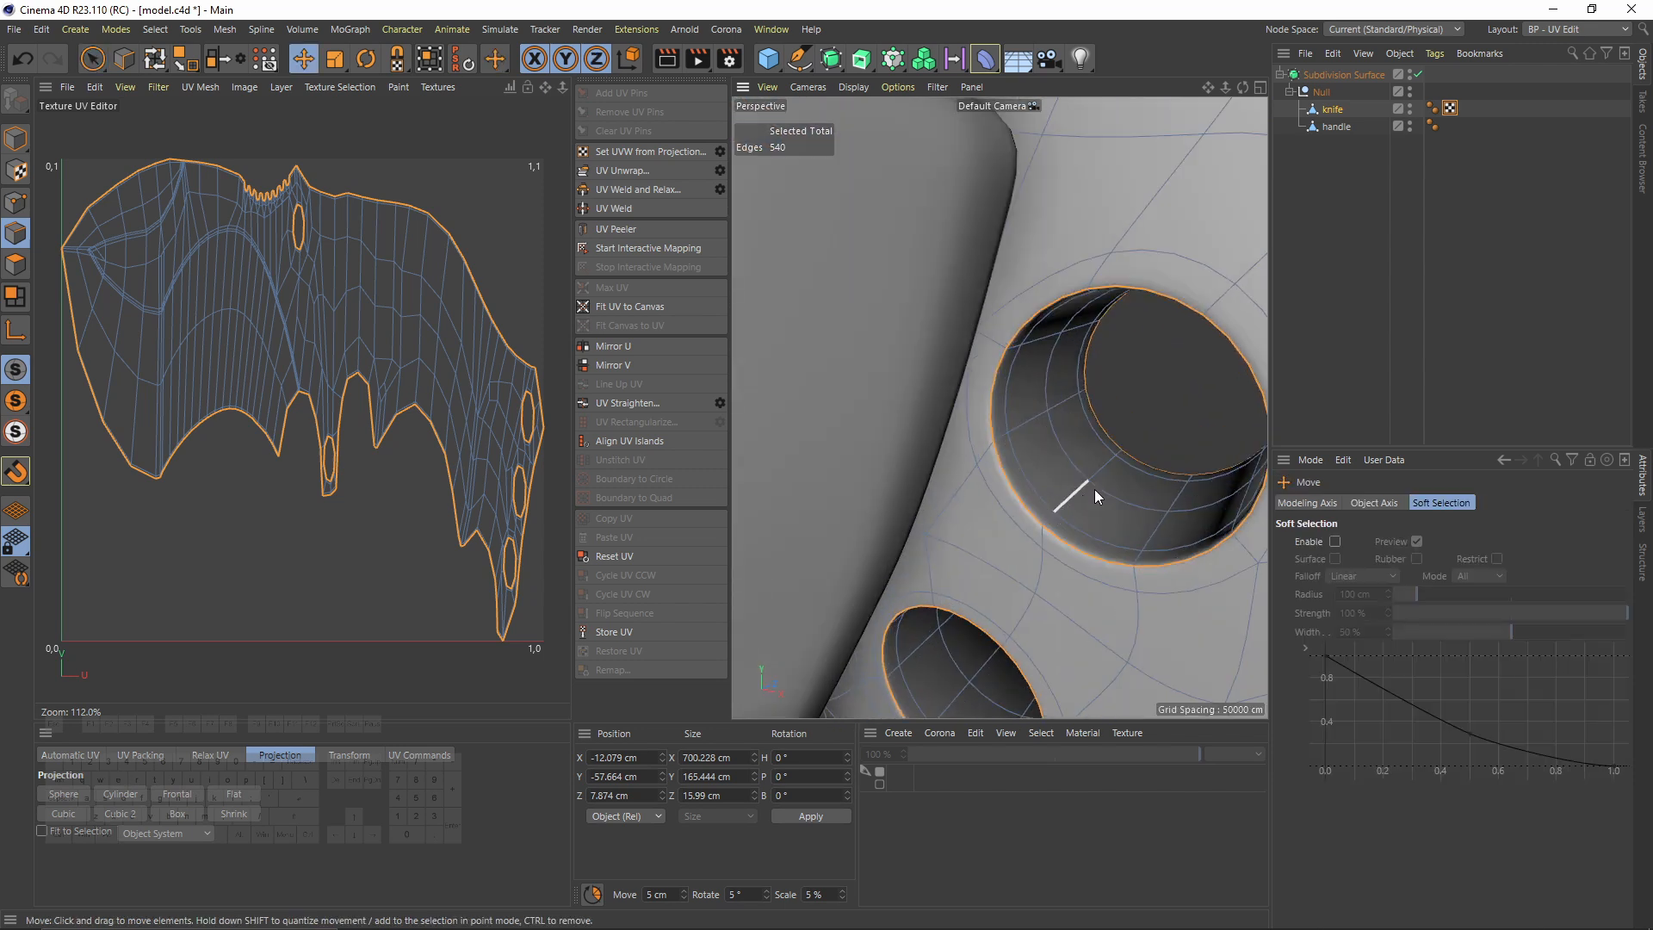
pyautogui.keyDown('shift'); pyautogui.click(1051, 518); pyautogui.keyUp('shift')
pyautogui.keyDown('alt'); pyautogui.moveTo(1087, 566); pyautogui.dragTo(986, 570); pyautogui.keyUp('alt')
pyautogui.keyDown('shift'); pyautogui.click(1020, 489); pyautogui.keyUp('shift')
pyautogui.moveTo(987, 570)
pyautogui.keyDown('alt'); pyautogui.mouseDown(button='right')
pyautogui.moveTo(1047, 533)
pyautogui.moveTo(999, 571)
pyautogui.mouseUp(button='right'); pyautogui.keyUp('alt')
pyautogui.keyDown('shift'); pyautogui.click(1047, 534); pyautogui.keyUp('shift')
pyautogui.keyDown('shift'); pyautogui.click(1000, 571); pyautogui.keyUp('shift')
# Step: Add a line of edges across the inner walls of the holes near the guard to the seam selection
pyautogui.keyDown('alt'); pyautogui.moveTo(1000, 570); pyautogui.dragTo(1072, 333); pyautogui.keyUp('alt')
pyautogui.scroll(-5, 1072, 333)
pyautogui.keyDown('alt'); pyautogui.moveTo(1078, 351); pyautogui.dragTo(949, 309, button='right'); pyautogui.keyUp('alt')
pyautogui.keyDown('shift'); pyautogui.click(1036, 366); pyautogui.keyUp('shift')
pyautogui.keyDown('shift'); pyautogui.click(1042, 405); pyautogui.keyUp('shift')
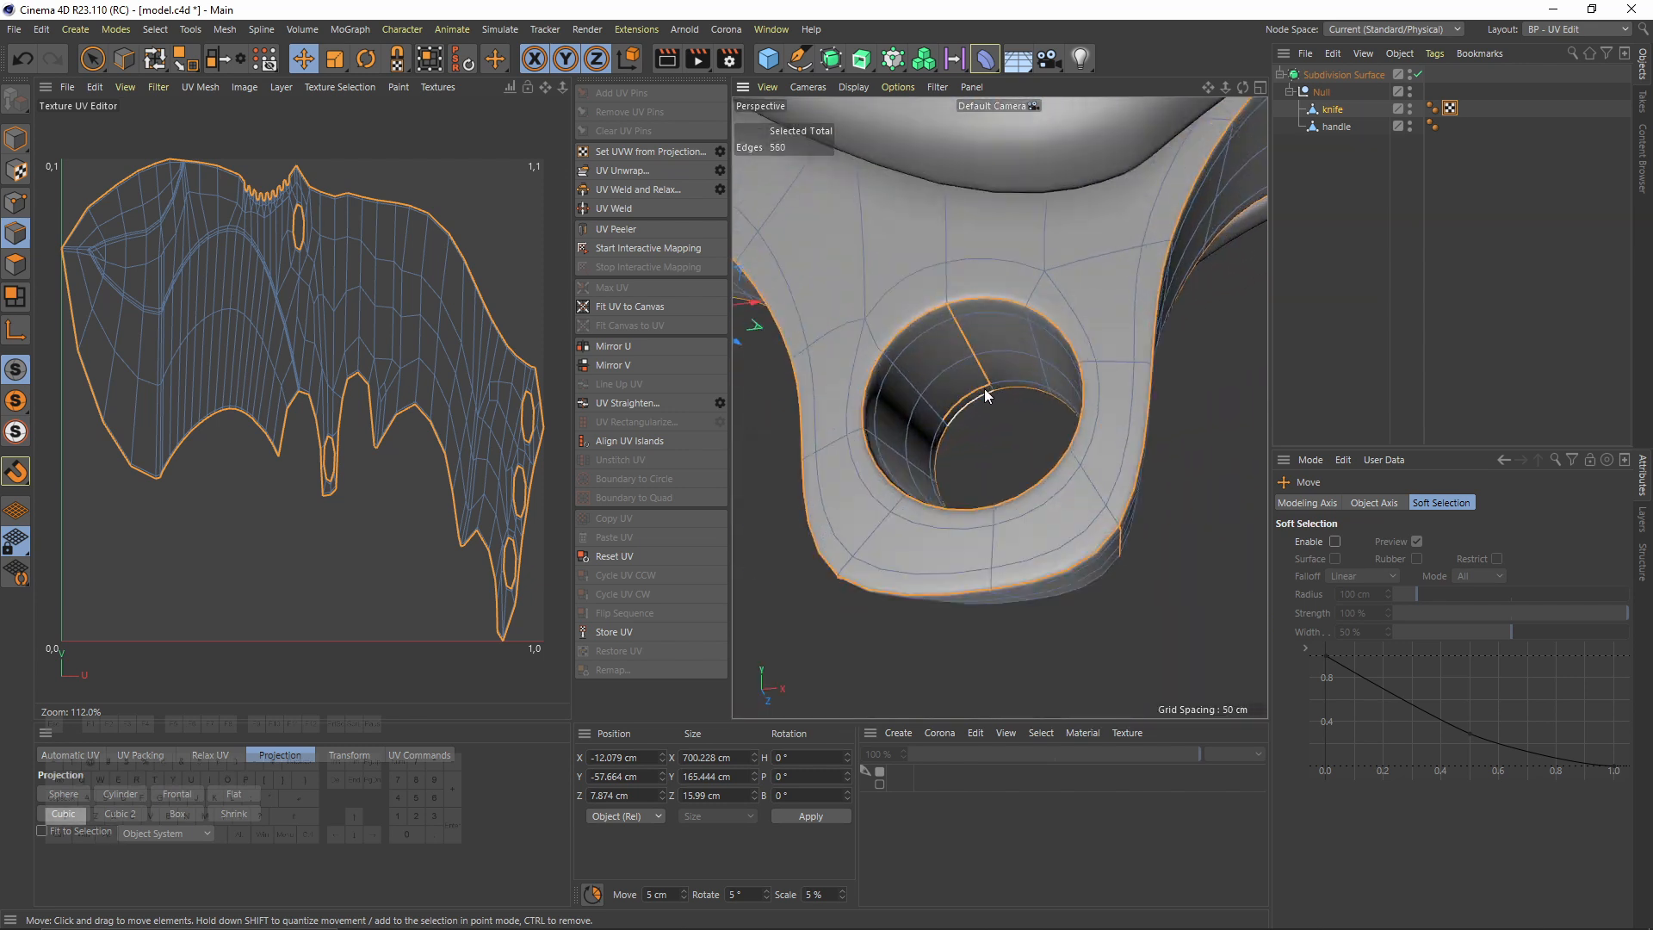
# Step: Examine the seam edge selection around the guard, serrations, spine and handle of the knife
pyautogui.keyDown('alt'); pyautogui.moveTo(1039, 349); pyautogui.dragTo(999, 394, button='right'); pyautogui.keyUp('alt')
pyautogui.keyDown('alt'); pyautogui.moveTo(998, 395); pyautogui.dragTo(1057, 420); pyautogui.keyUp('alt')
pyautogui.keyDown('alt'); pyautogui.moveTo(1057, 420); pyautogui.dragTo(1022, 347, button='right'); pyautogui.keyUp('alt')
pyautogui.keyDown('alt'); pyautogui.moveTo(1022, 347); pyautogui.dragTo(1066, 416); pyautogui.keyUp('alt')
pyautogui.keyDown('alt'); pyautogui.moveTo(1065, 417); pyautogui.dragTo(1042, 319, button='right'); pyautogui.keyUp('alt')
pyautogui.keyDown('alt'); pyautogui.moveTo(1000, 328); pyautogui.dragTo(1098, 276); pyautogui.keyUp('alt')
pyautogui.keyDown('alt'); pyautogui.moveTo(1098, 293); pyautogui.dragTo(960, 326, button='right'); pyautogui.keyUp('alt')
pyautogui.keyDown('alt'); pyautogui.moveTo(960, 327); pyautogui.dragTo(959, 388); pyautogui.keyUp('alt')
pyautogui.keyDown('alt'); pyautogui.moveTo(959, 387); pyautogui.dragTo(1018, 372, button='right'); pyautogui.keyUp('alt')
pyautogui.keyDown('alt'); pyautogui.moveTo(1018, 370); pyautogui.dragTo(1062, 347); pyautogui.keyUp('alt')
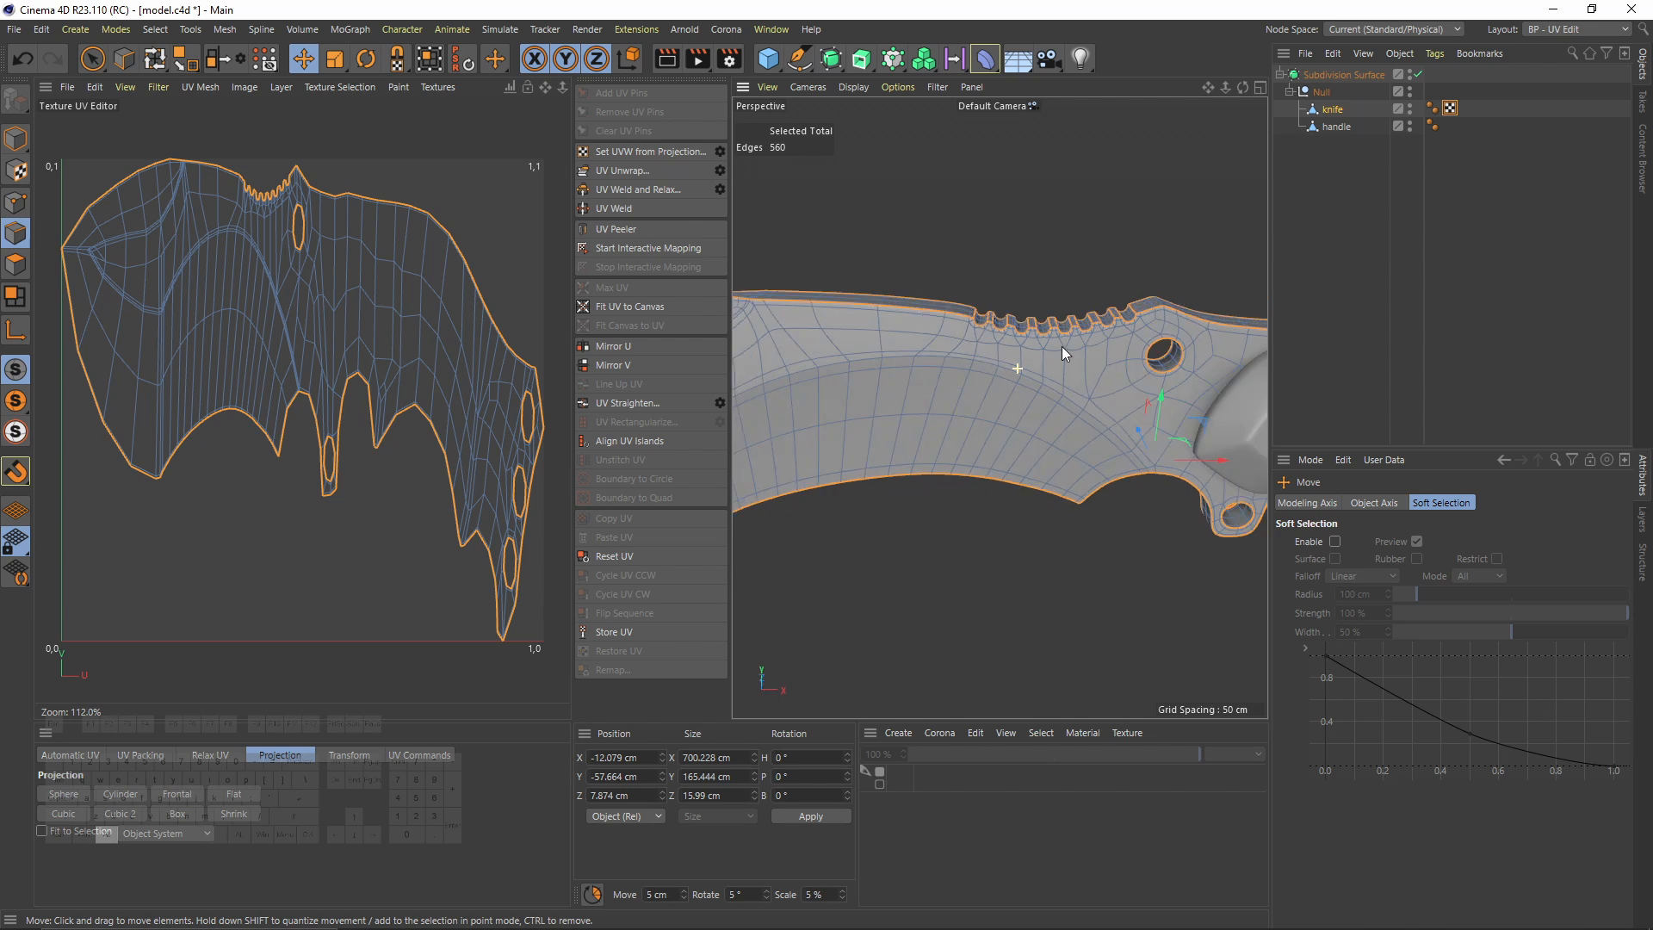
pyautogui.keyDown('alt'); pyautogui.moveTo(1062, 347); pyautogui.dragTo(970, 375, button='right'); pyautogui.keyUp('alt')
pyautogui.keyDown('alt'); pyautogui.moveTo(1049, 383); pyautogui.dragTo(1040, 341); pyautogui.keyUp('alt')
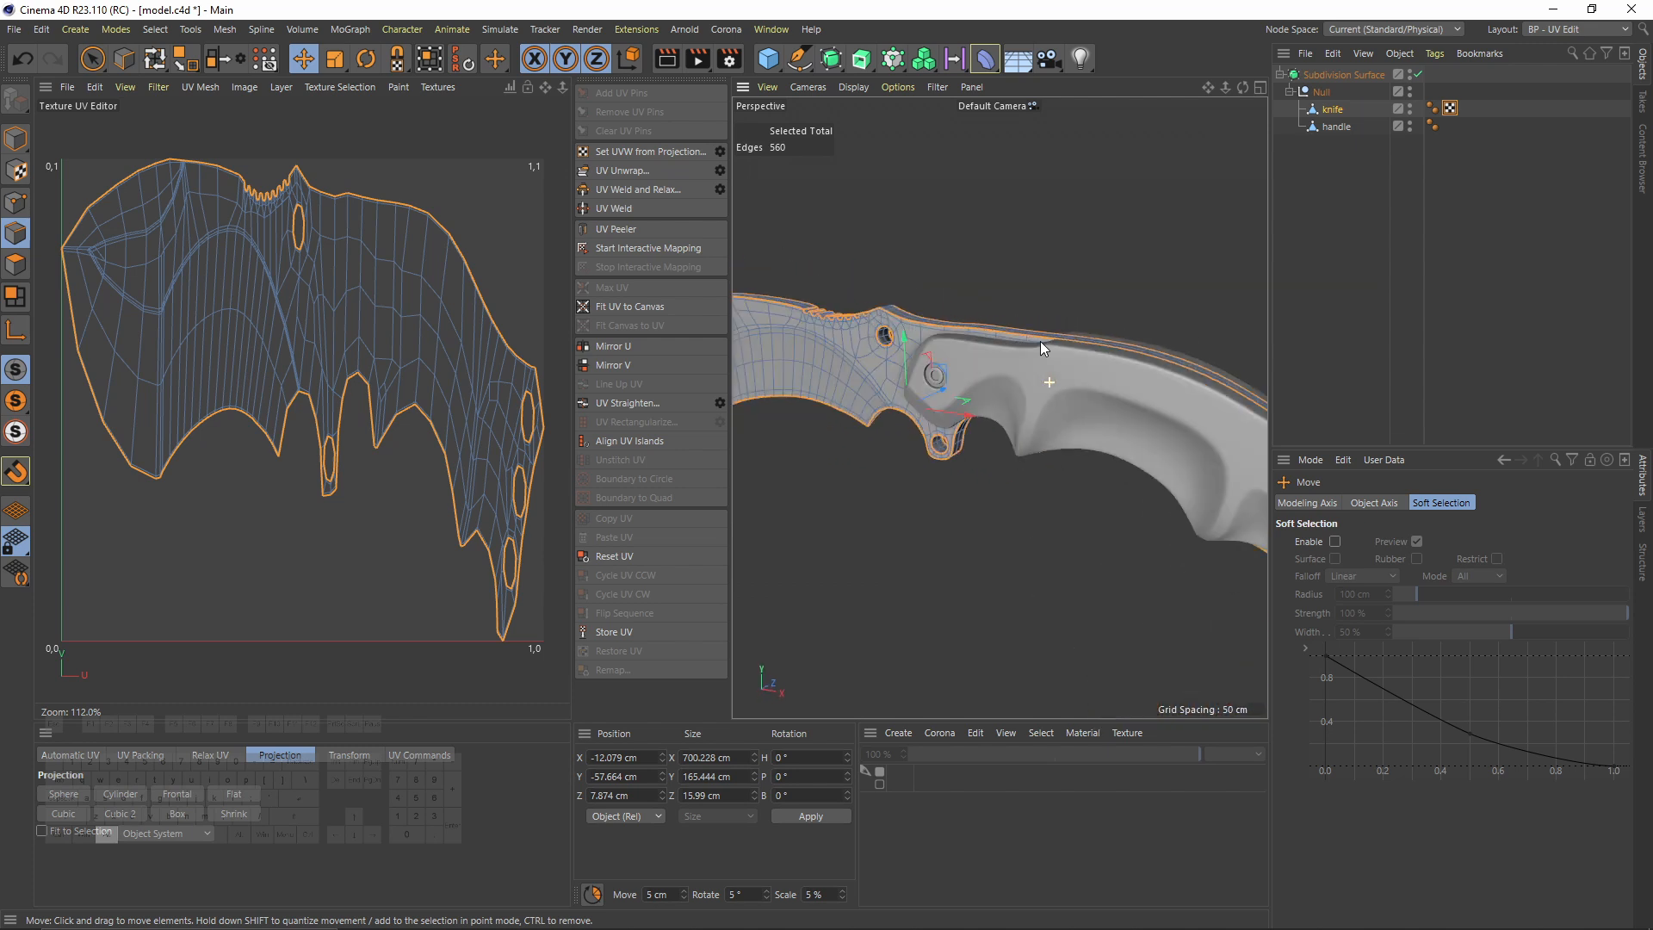
pyautogui.keyDown('alt'); pyautogui.moveTo(1040, 341); pyautogui.dragTo(954, 315, button='right'); pyautogui.keyUp('alt')
pyautogui.keyDown('alt'); pyautogui.moveTo(954, 315); pyautogui.dragTo(1091, 397); pyautogui.keyUp('alt')
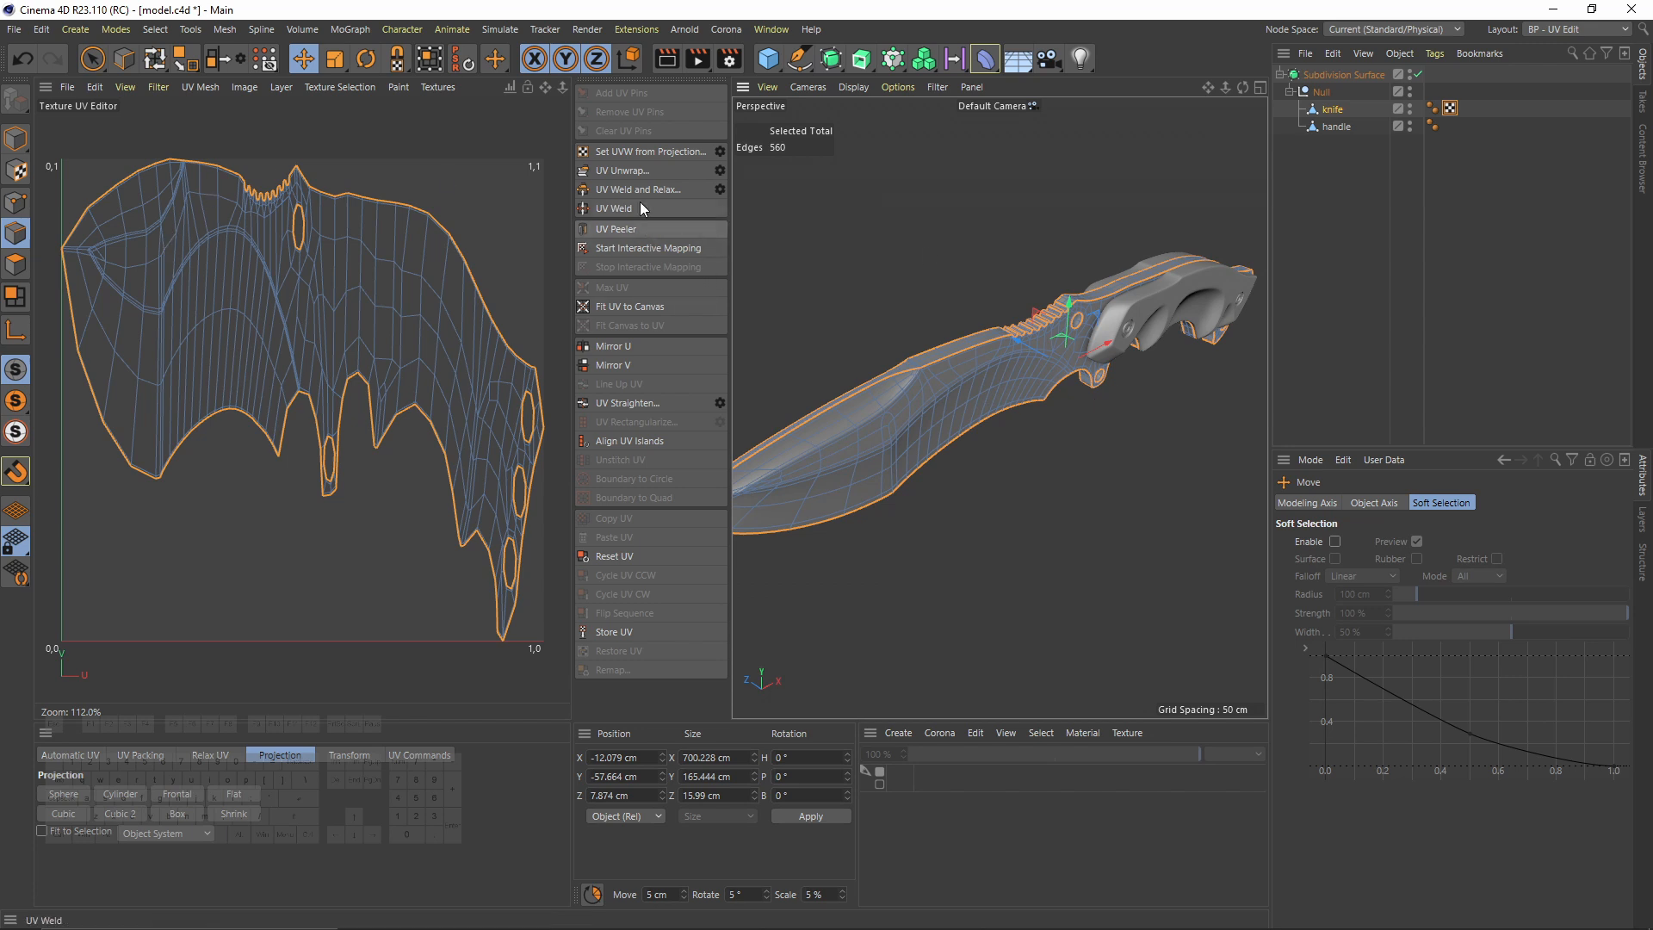
# Step: Unwrap the knife's UVs along the selected seam edges with UV Unwrap
pyautogui.click(631, 172)
pyautogui.scroll(1, 332, 424)
pyautogui.keyDown('alt'); pyautogui.moveTo(332, 424); pyautogui.dragTo(336, 385, button='middle'); pyautogui.keyUp('alt')
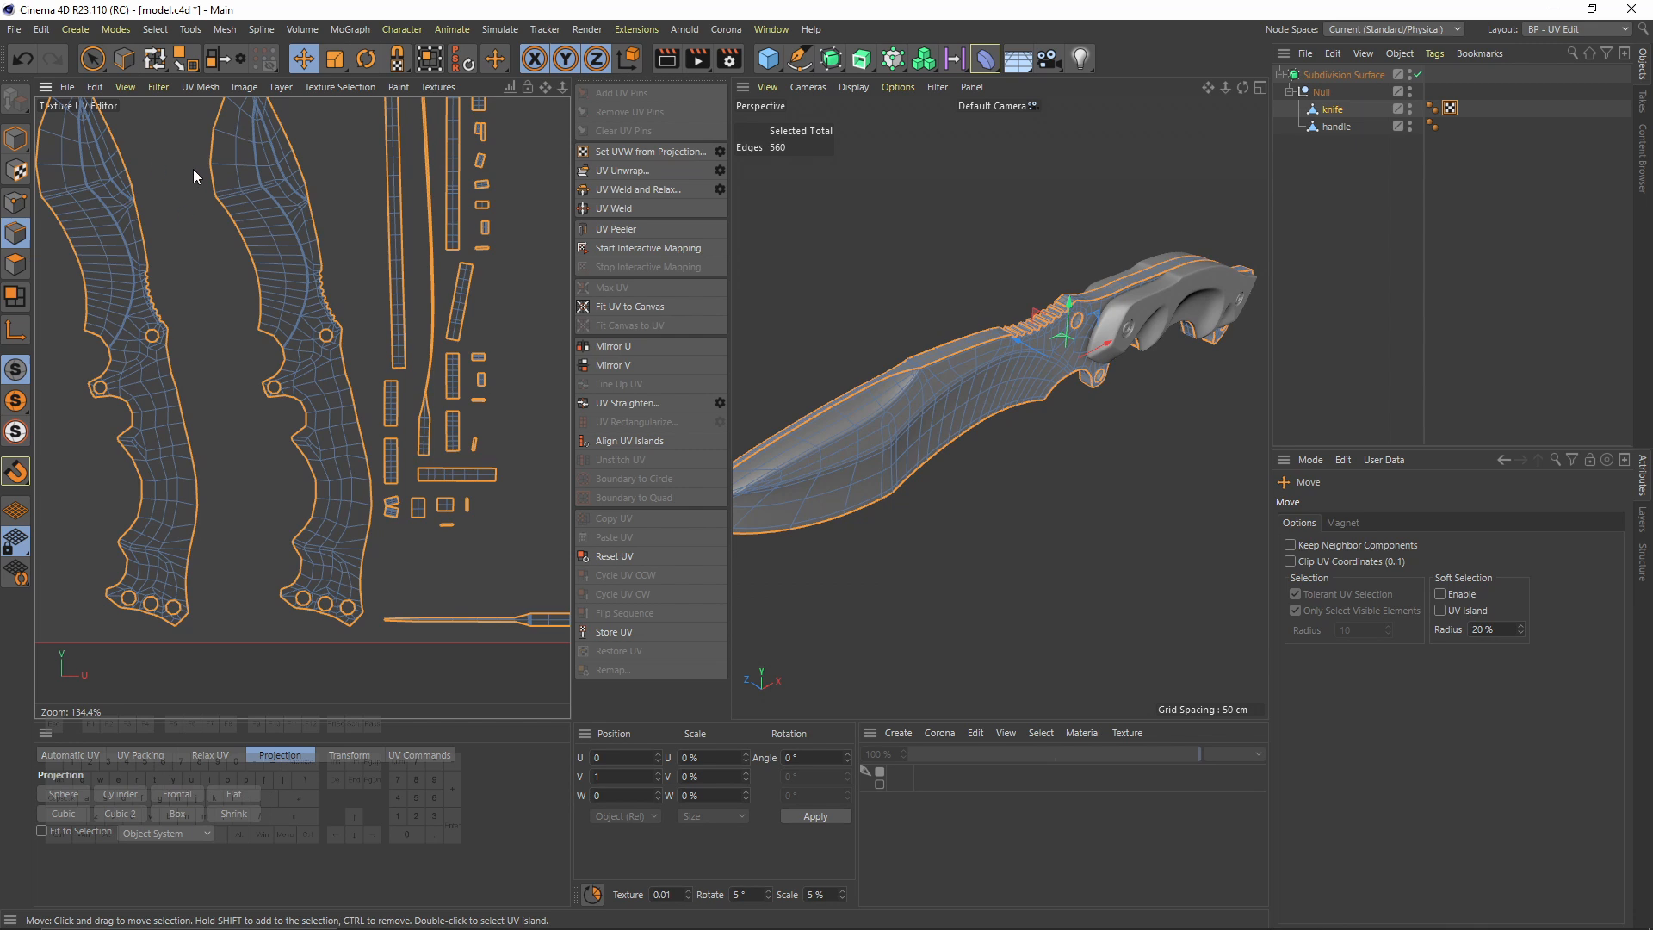
# Step: Examine the unwrapped blade islands and narrow strips in the UV layout for tilted or curved pieces
pyautogui.keyDown('alt'); pyautogui.moveTo(362, 328); pyautogui.dragTo(362, 413, button='middle'); pyautogui.keyUp('alt')
pyautogui.keyDown('alt'); pyautogui.moveTo(361, 413); pyautogui.dragTo(492, 384, button='right'); pyautogui.keyUp('alt')
pyautogui.keyDown('alt'); pyautogui.moveTo(491, 384); pyautogui.dragTo(417, 326, button='middle'); pyautogui.keyUp('alt')
pyautogui.keyDown('alt'); pyautogui.moveTo(269, 467); pyautogui.dragTo(218, 270, button='right'); pyautogui.keyUp('alt')
pyautogui.keyDown('alt'); pyautogui.moveTo(218, 269); pyautogui.dragTo(186, 294, button='middle'); pyautogui.keyUp('alt')
pyautogui.keyDown('alt'); pyautogui.moveTo(511, 379); pyautogui.dragTo(403, 452, button='right'); pyautogui.keyUp('alt')
pyautogui.keyDown('alt'); pyautogui.moveTo(369, 630); pyautogui.dragTo(358, 472, button='middle'); pyautogui.keyUp('alt')
pyautogui.keyDown('alt'); pyautogui.moveTo(358, 473); pyautogui.dragTo(383, 587, button='right'); pyautogui.keyUp('alt')
pyautogui.moveTo(325, 603)
pyautogui.keyDown('alt'); pyautogui.mouseDown(button='middle')
pyautogui.moveTo(343, 470)
pyautogui.moveTo(309, 614)
pyautogui.mouseUp(button='middle'); pyautogui.keyUp('alt')
pyautogui.keyDown('alt'); pyautogui.moveTo(310, 344); pyautogui.dragTo(346, 635, button='middle'); pyautogui.keyUp('alt')
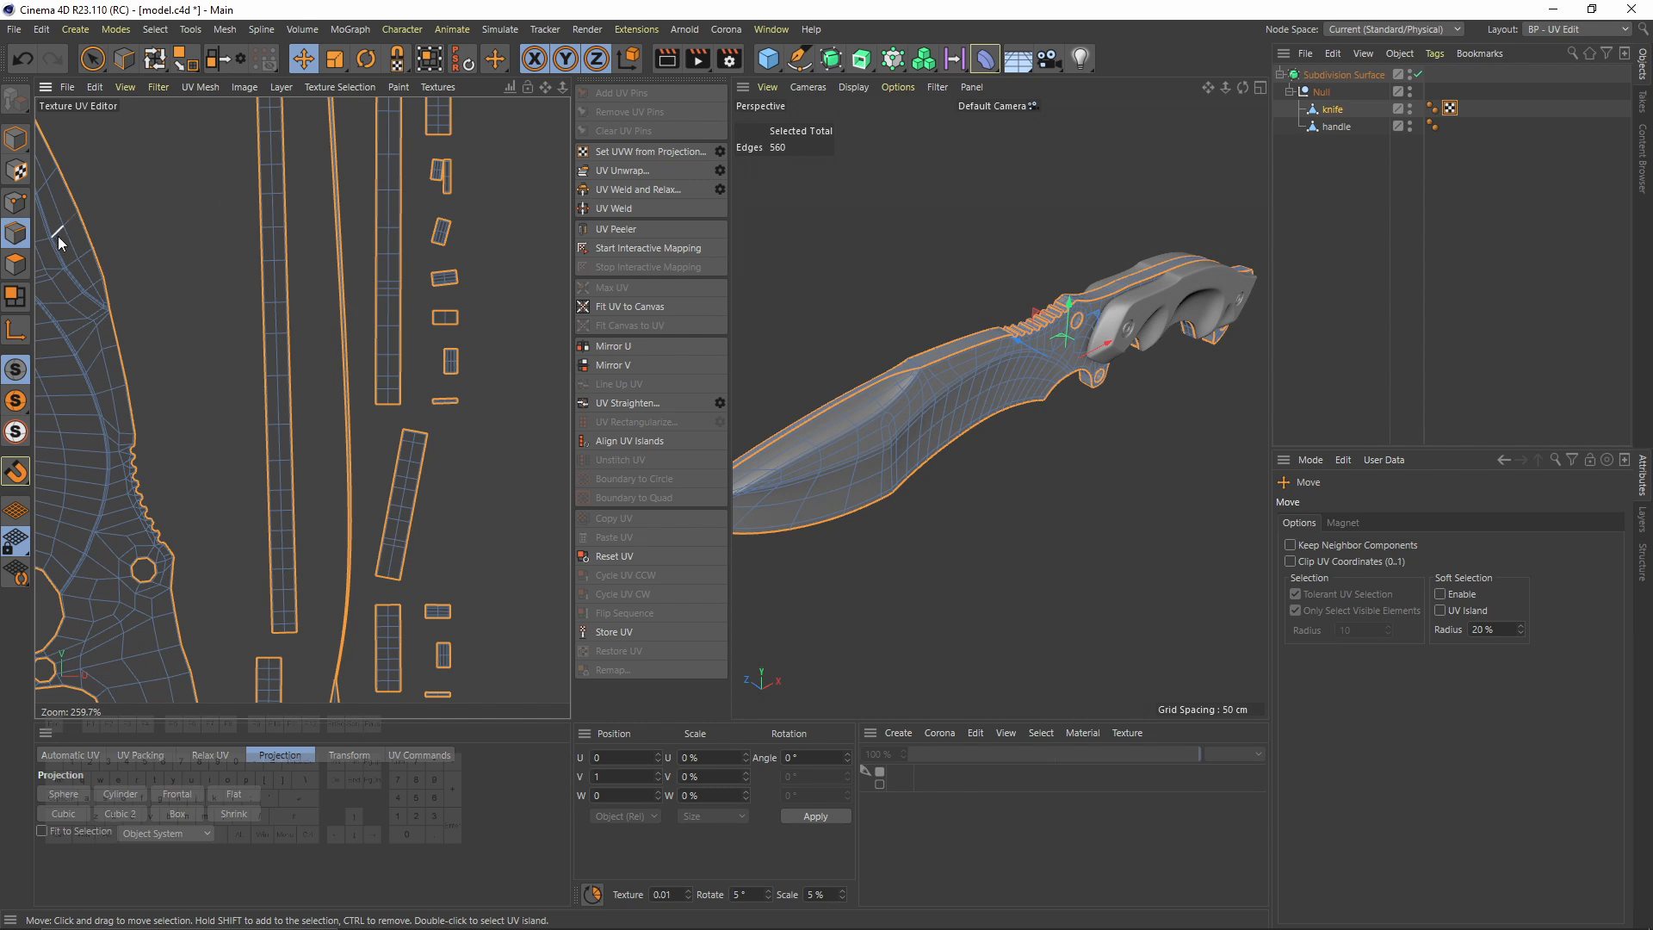
# Step: In polygon mode, select the thin curved UV island and locate its polygons along the blade's cutting edge
pyautogui.click(17, 267)
pyautogui.doubleClick(343, 329)
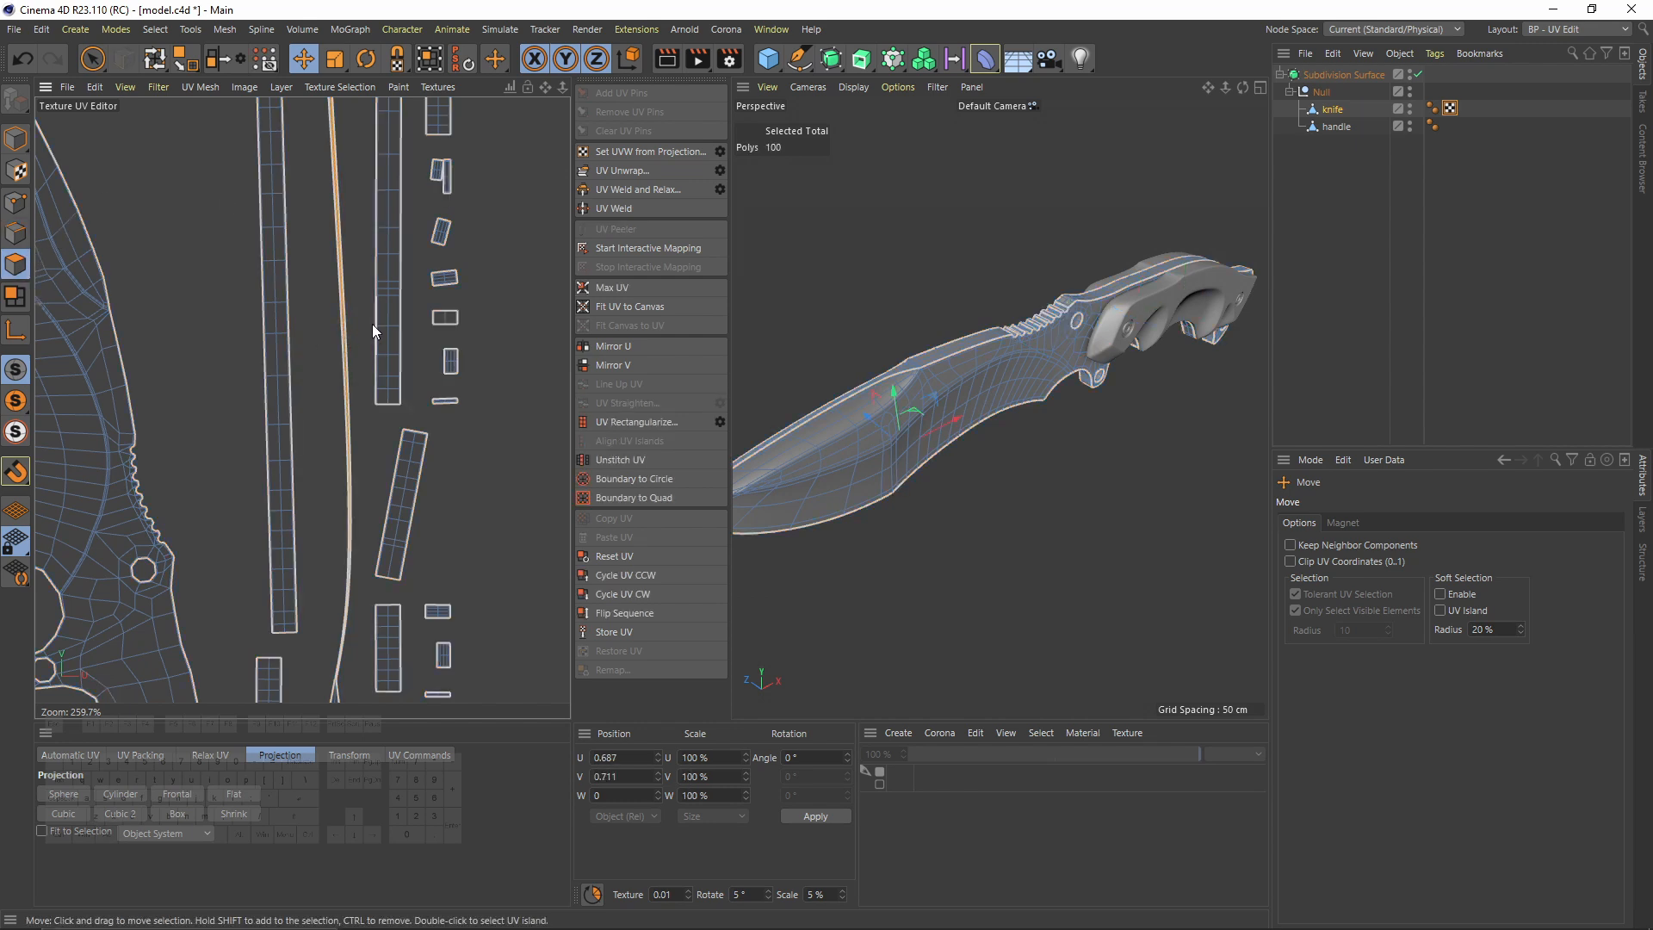
pyautogui.keyDown('alt'); pyautogui.moveTo(1039, 458); pyautogui.dragTo(896, 274); pyautogui.keyUp('alt')
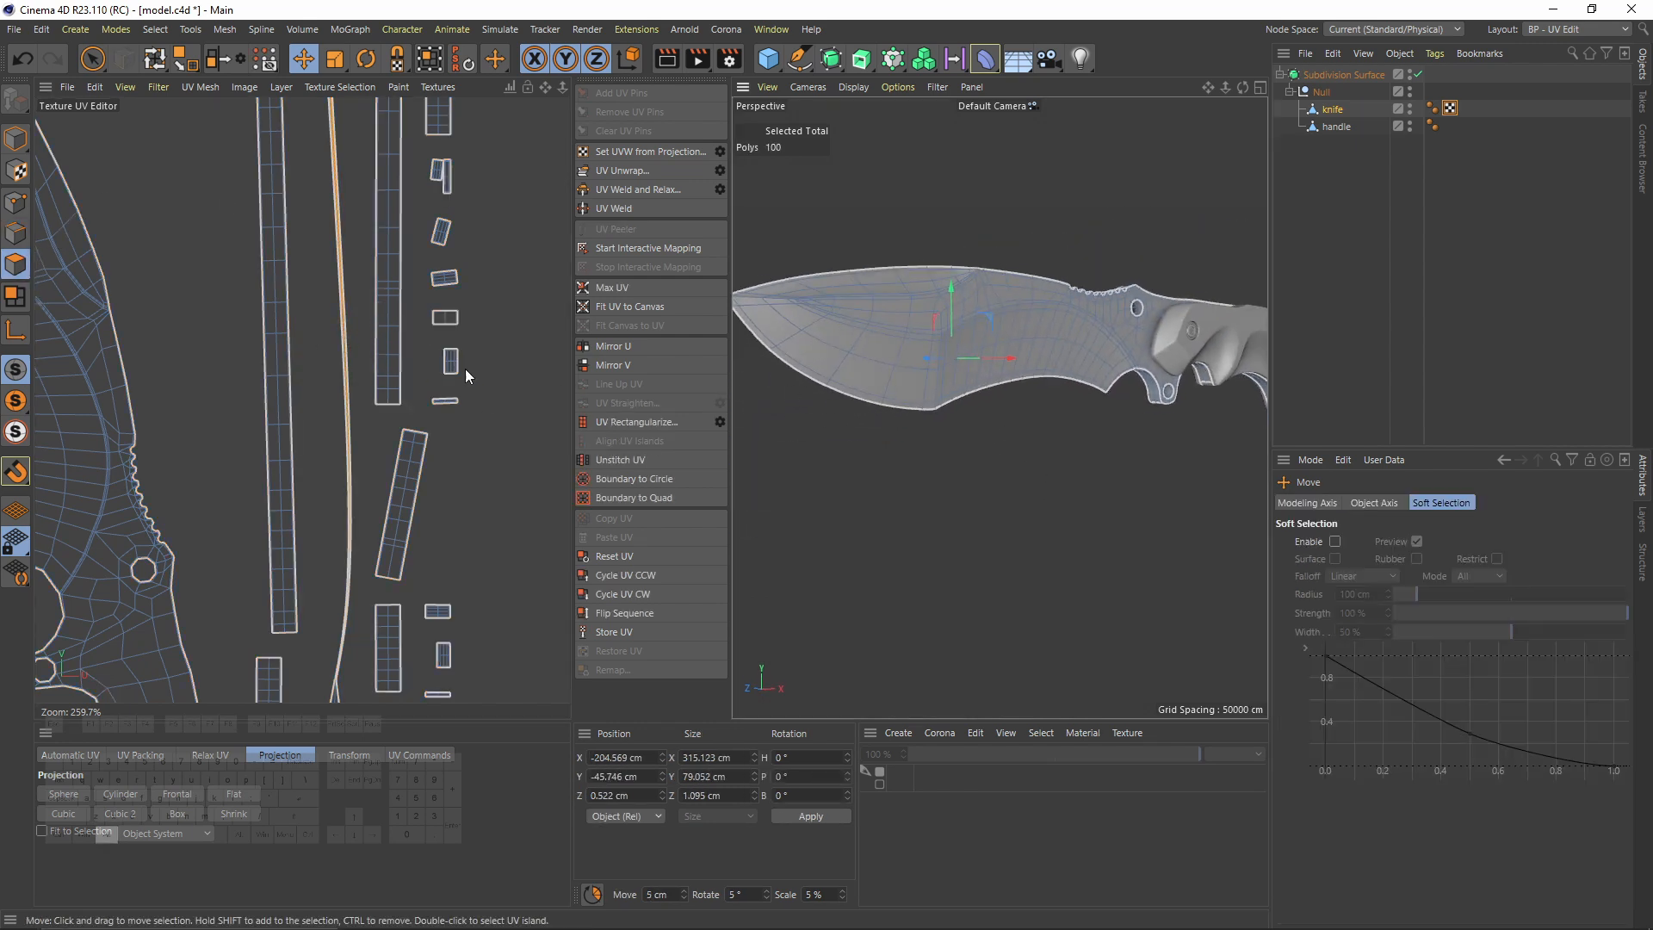
pyautogui.keyDown('alt'); pyautogui.moveTo(977, 427); pyautogui.dragTo(939, 405); pyautogui.keyUp('alt')
pyautogui.keyDown('alt'); pyautogui.moveTo(939, 404); pyautogui.dragTo(1011, 322, button='right'); pyautogui.keyUp('alt')
pyautogui.keyDown('alt'); pyautogui.moveTo(923, 419); pyautogui.dragTo(991, 422); pyautogui.keyUp('alt')
# Step: Reproject the thin cutting-edge island with Box projection and place it beside the other islands at about U 0.916, V 0.509
pyautogui.scroll(-4, 318, 372)
pyautogui.keyDown('alt'); pyautogui.moveTo(319, 372); pyautogui.dragTo(310, 304, button='middle'); pyautogui.keyUp('alt')
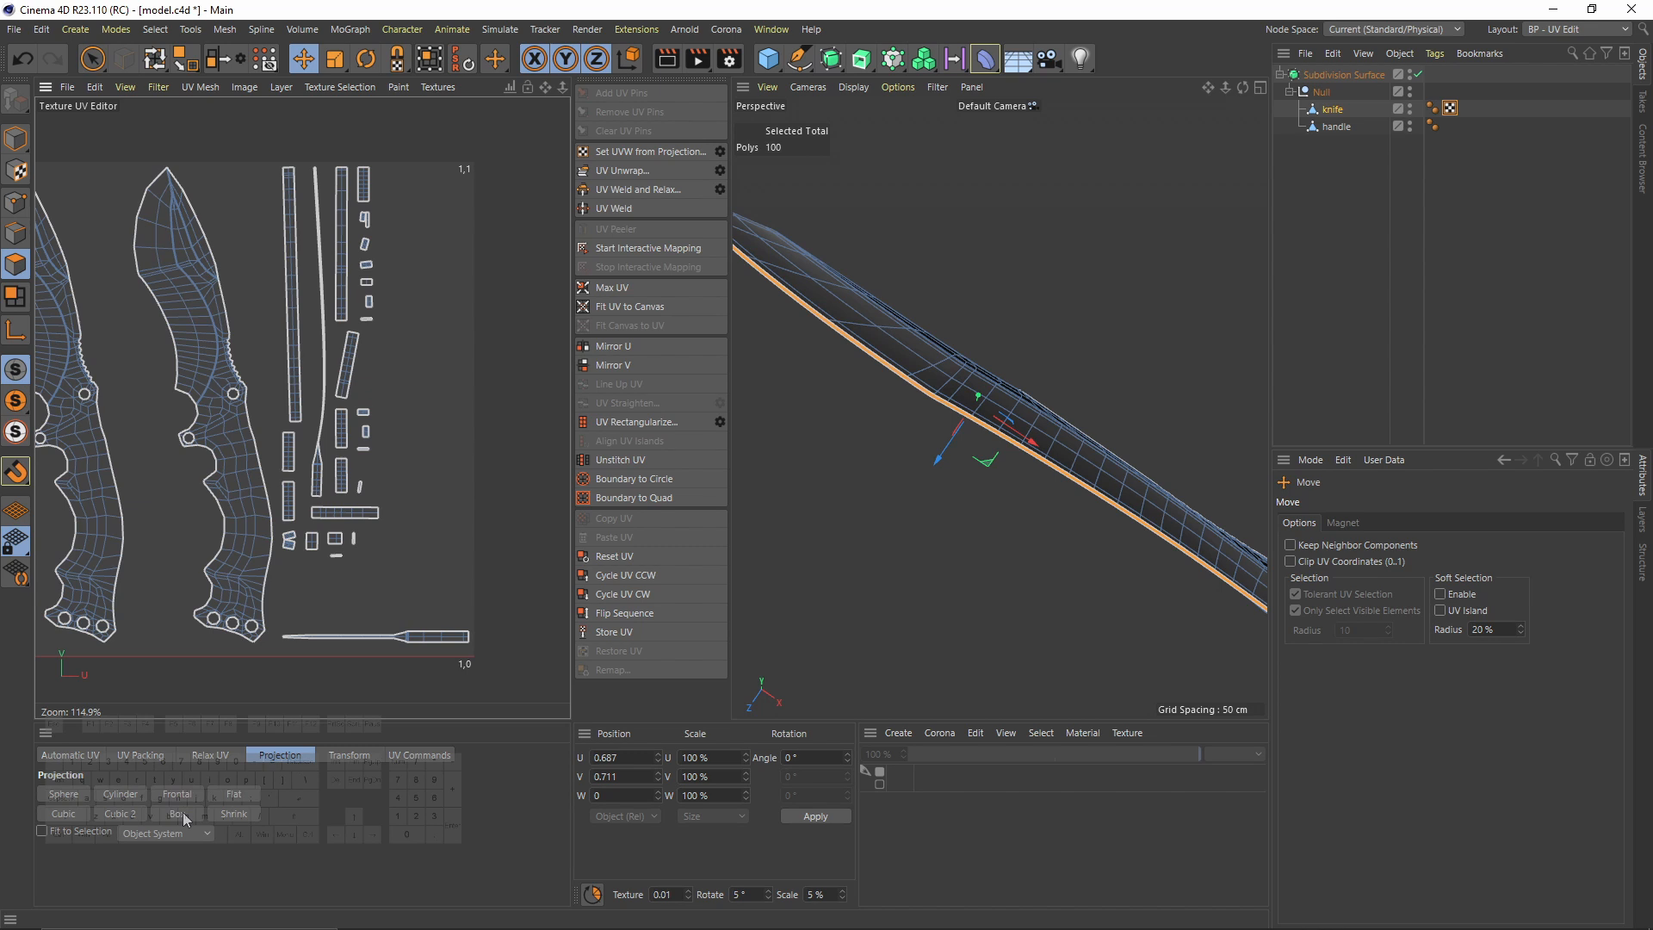
pyautogui.scroll(-3, 128, 406)
pyautogui.click(81, 447)
pyautogui.moveTo(255, 371); pyautogui.dragTo(234, 243)
pyautogui.moveTo(400, 425); pyautogui.dragTo(403, 424)
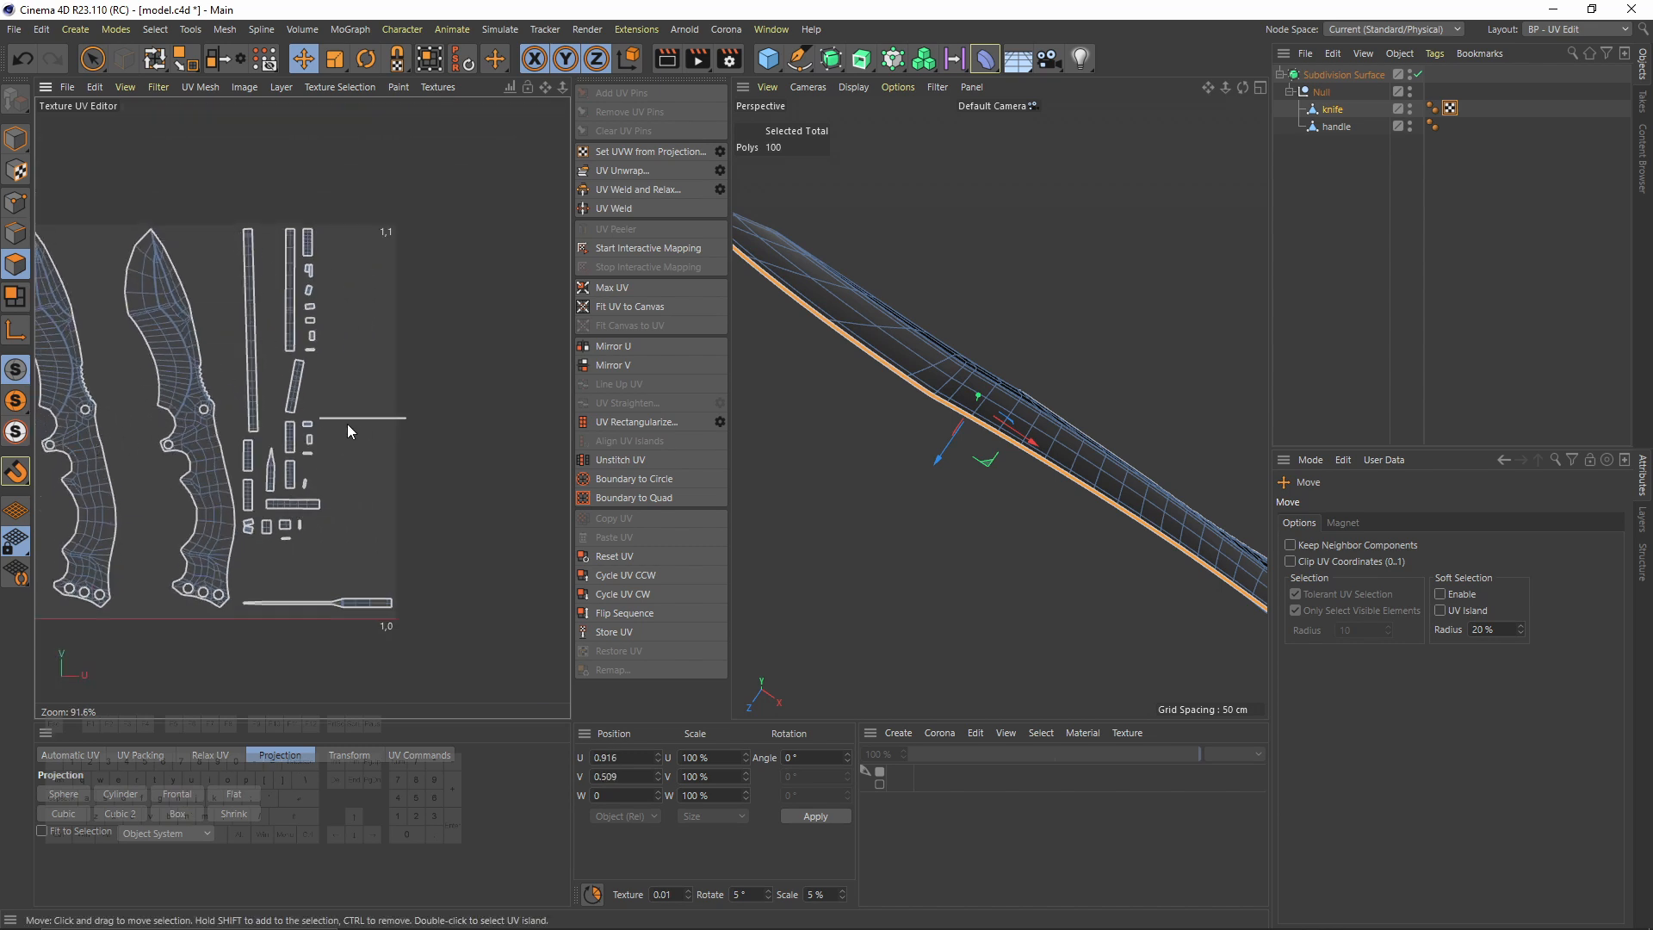
# Step: Straighten the long tilted rectangular UV island upright with Align UV Islands, based on one of its inner lengthwise edges
pyautogui.scroll(8, 345, 418)
pyautogui.keyDown('alt'); pyautogui.moveTo(257, 256); pyautogui.dragTo(330, 350, button='middle'); pyautogui.keyUp('alt')
pyautogui.scroll(-5, 315, 322)
pyautogui.keyDown('alt'); pyautogui.moveTo(305, 522); pyautogui.dragTo(320, 428, button='middle'); pyautogui.keyUp('alt')
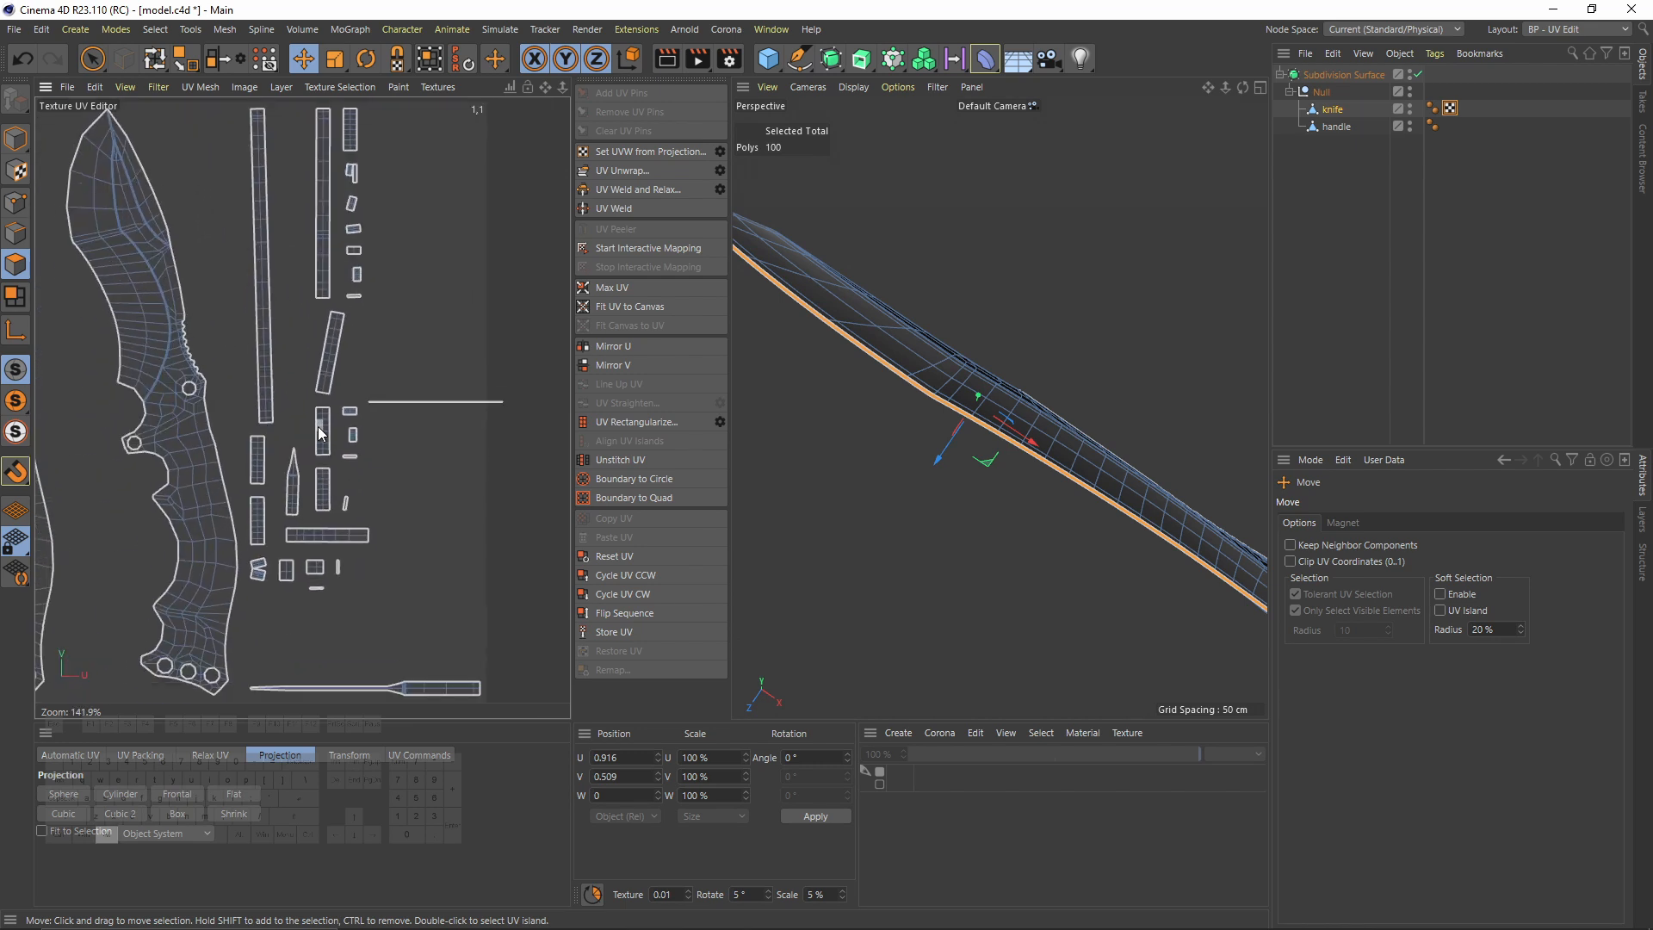
pyautogui.scroll(3, 327, 404)
pyautogui.doubleClick(348, 318)
pyautogui.scroll(3, 345, 314)
pyautogui.keyDown('alt'); pyautogui.moveTo(426, 281); pyautogui.dragTo(338, 254, button='middle'); pyautogui.keyUp('alt')
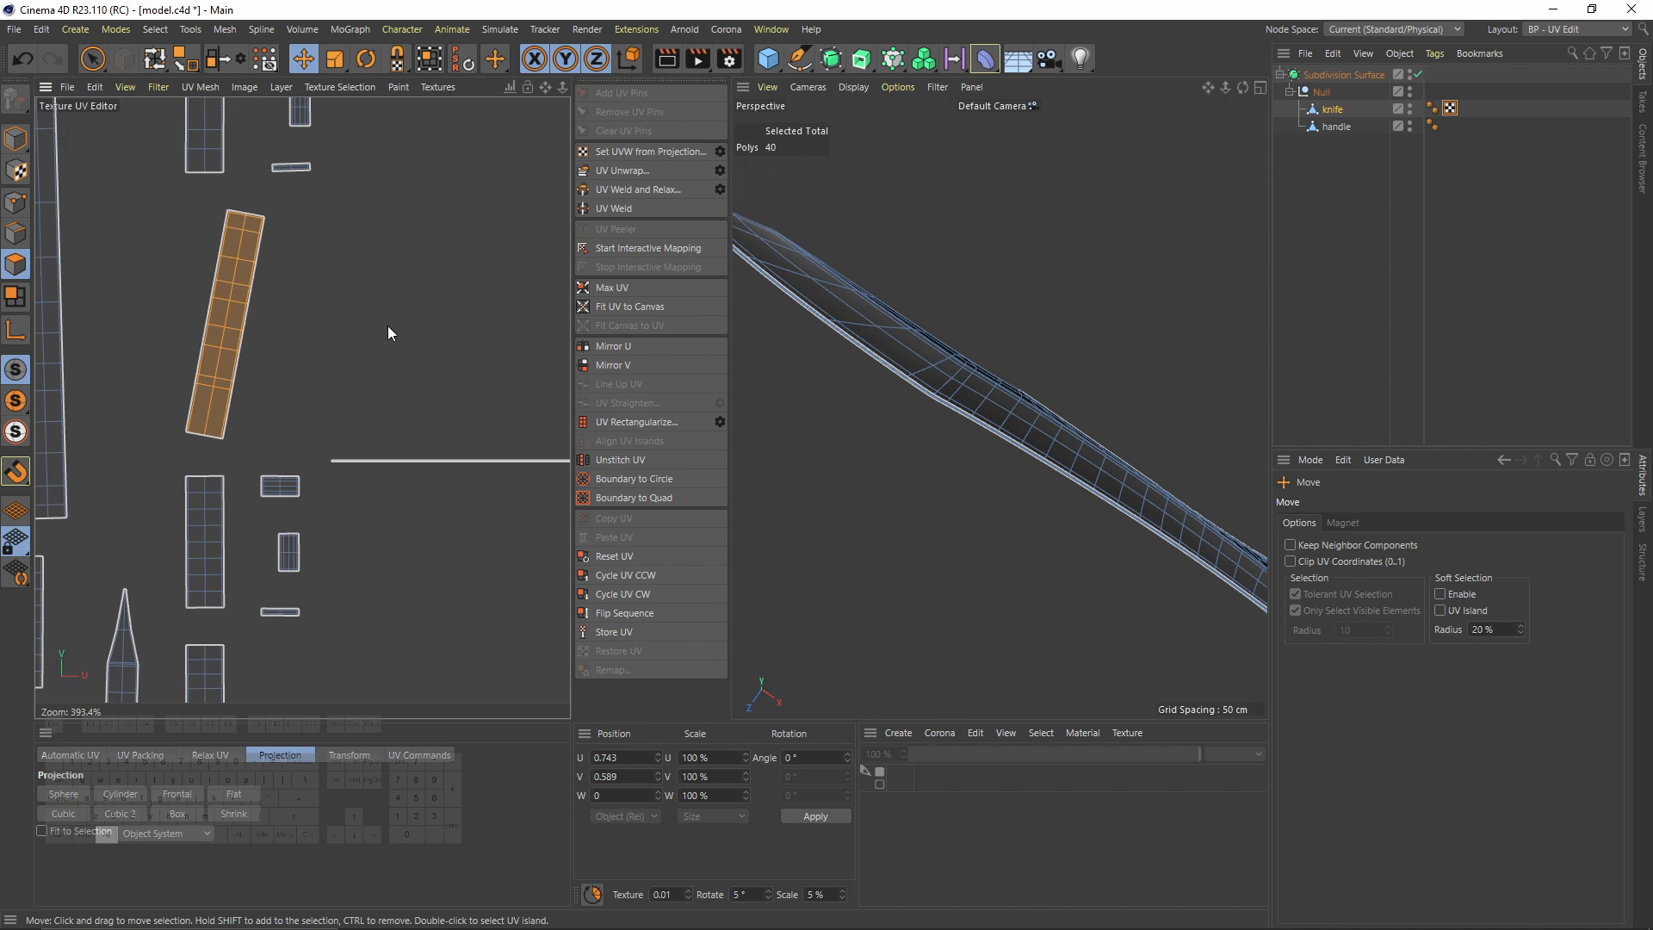
pyautogui.click(14, 234)
pyautogui.scroll(3, 222, 327)
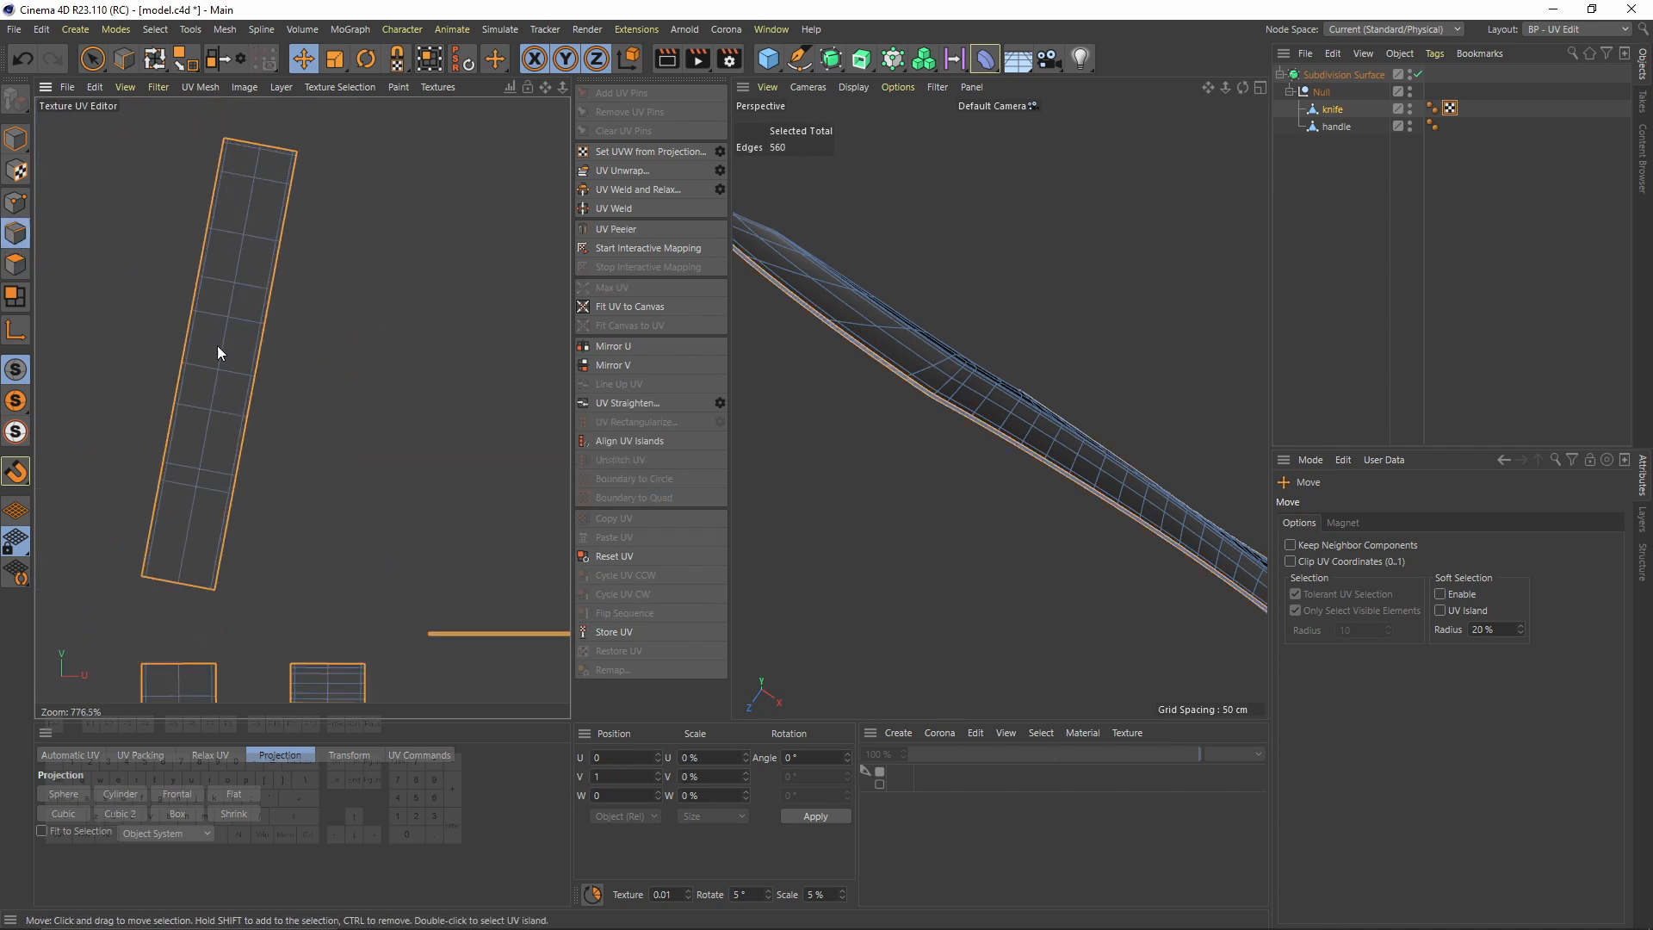
pyautogui.click(223, 344)
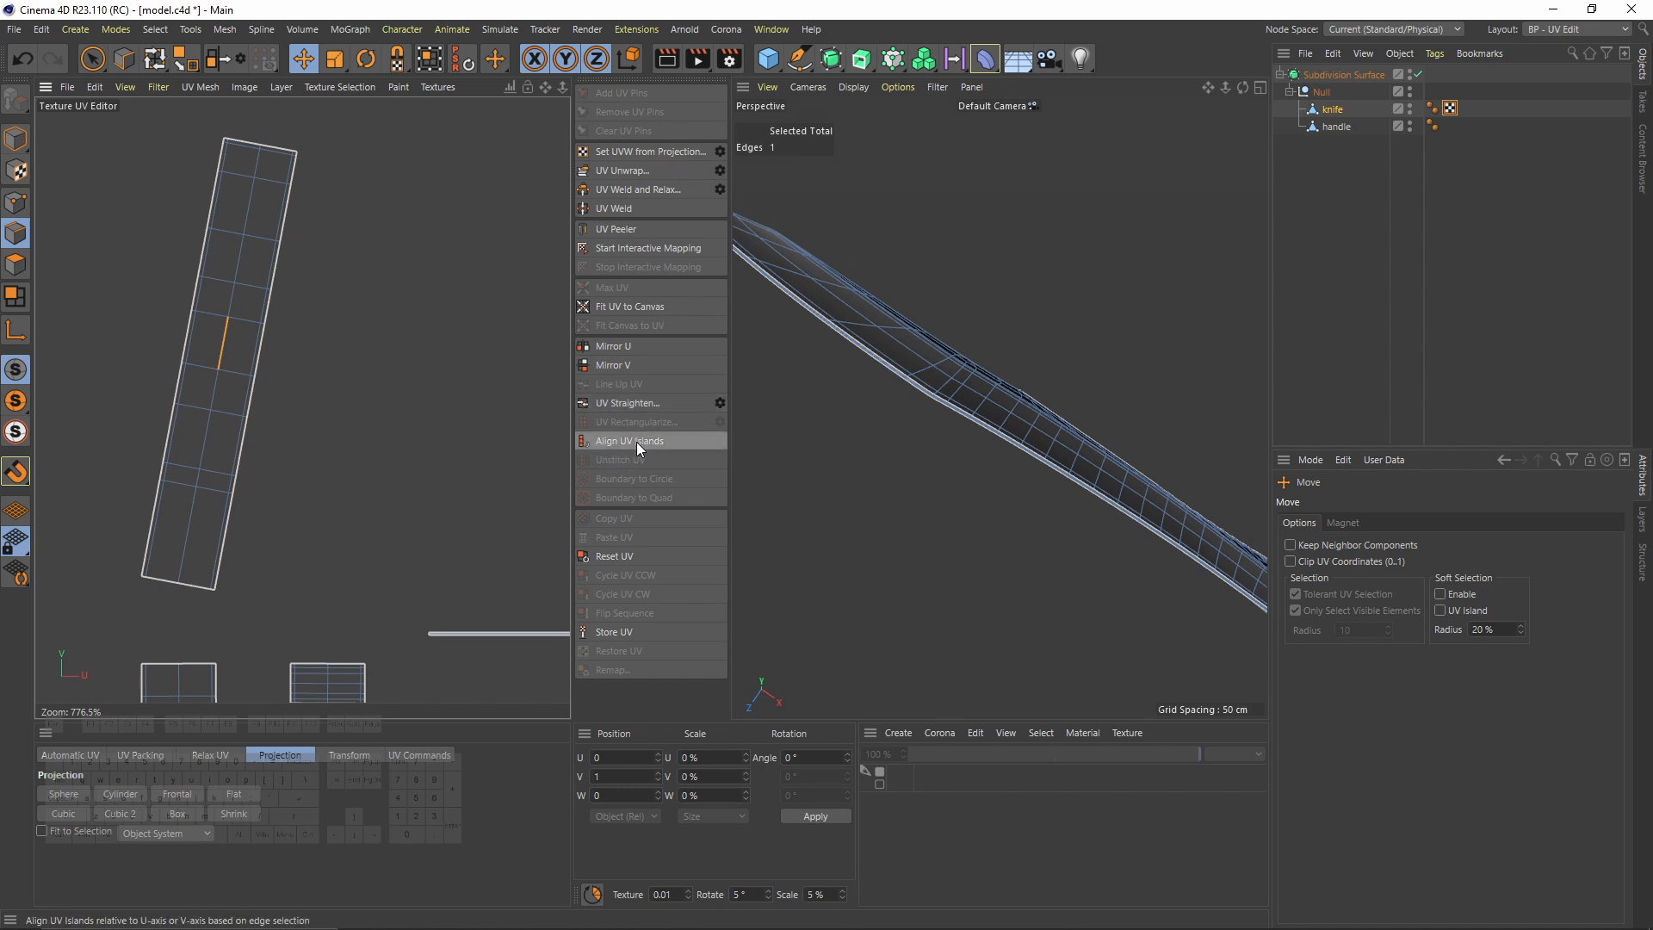
pyautogui.scroll(-10, 477, 416)
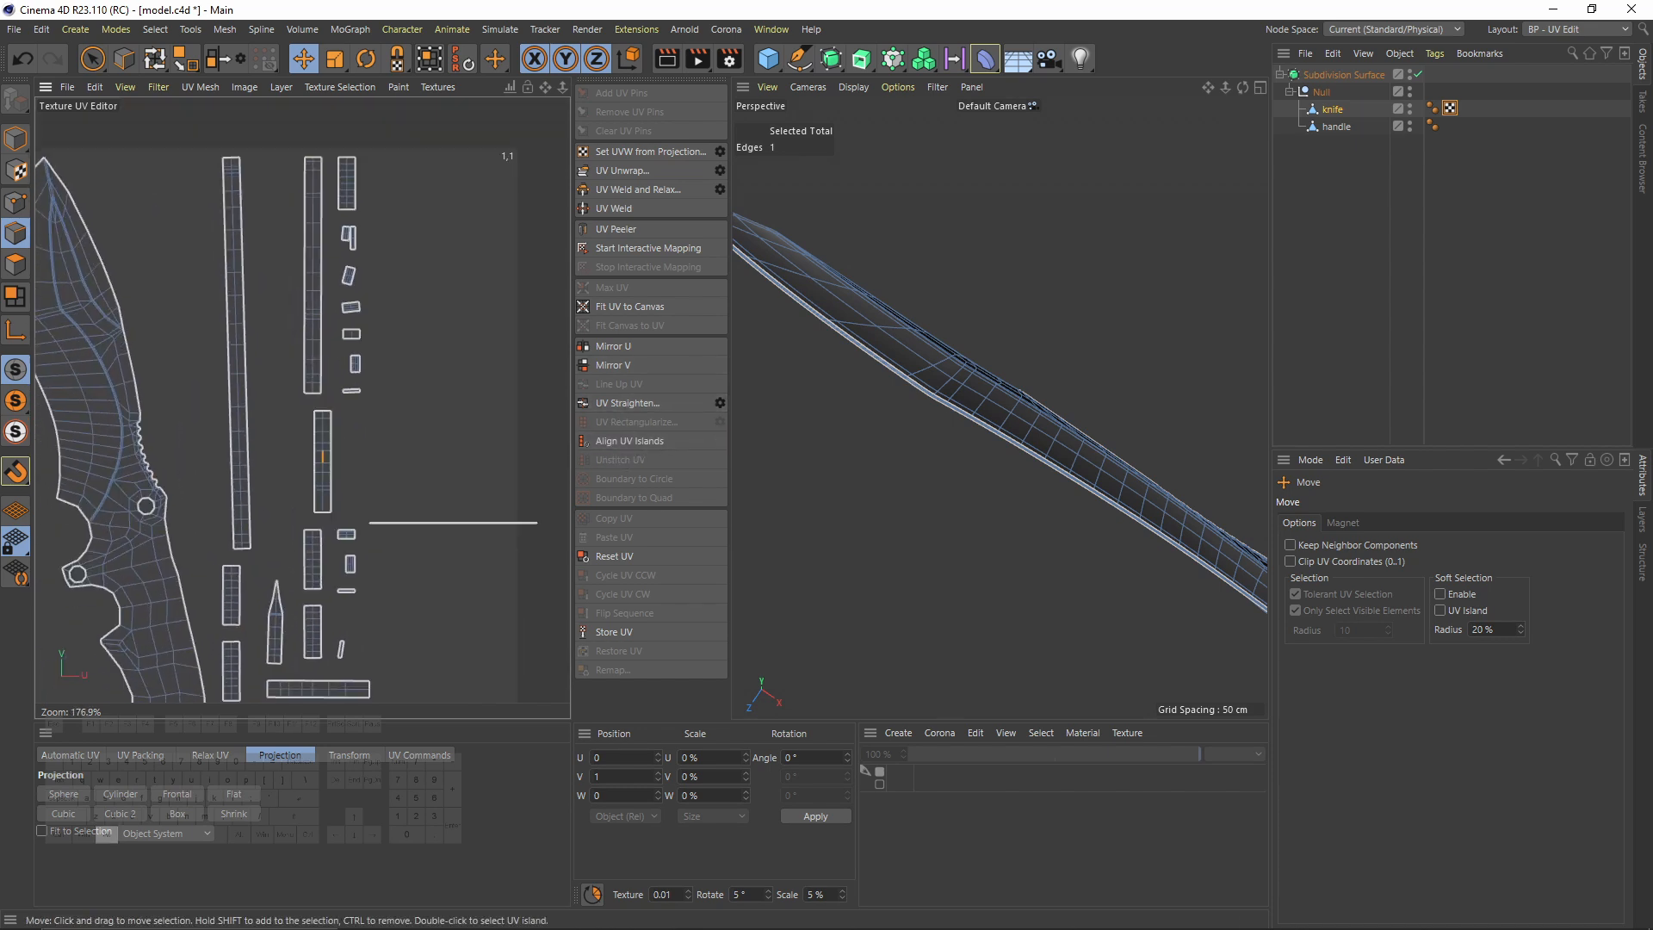
# Step: Align the two small tilted UV islands beside the blade's lower part, using an inner edge of each
pyautogui.scroll(6, 297, 487)
pyautogui.keyDown('alt'); pyautogui.moveTo(314, 515); pyautogui.dragTo(327, 233, button='middle'); pyautogui.keyUp('alt')
pyautogui.keyDown('alt'); pyautogui.moveTo(319, 422); pyautogui.dragTo(362, 547, button='middle'); pyautogui.keyUp('alt')
pyautogui.scroll(10, 284, 435)
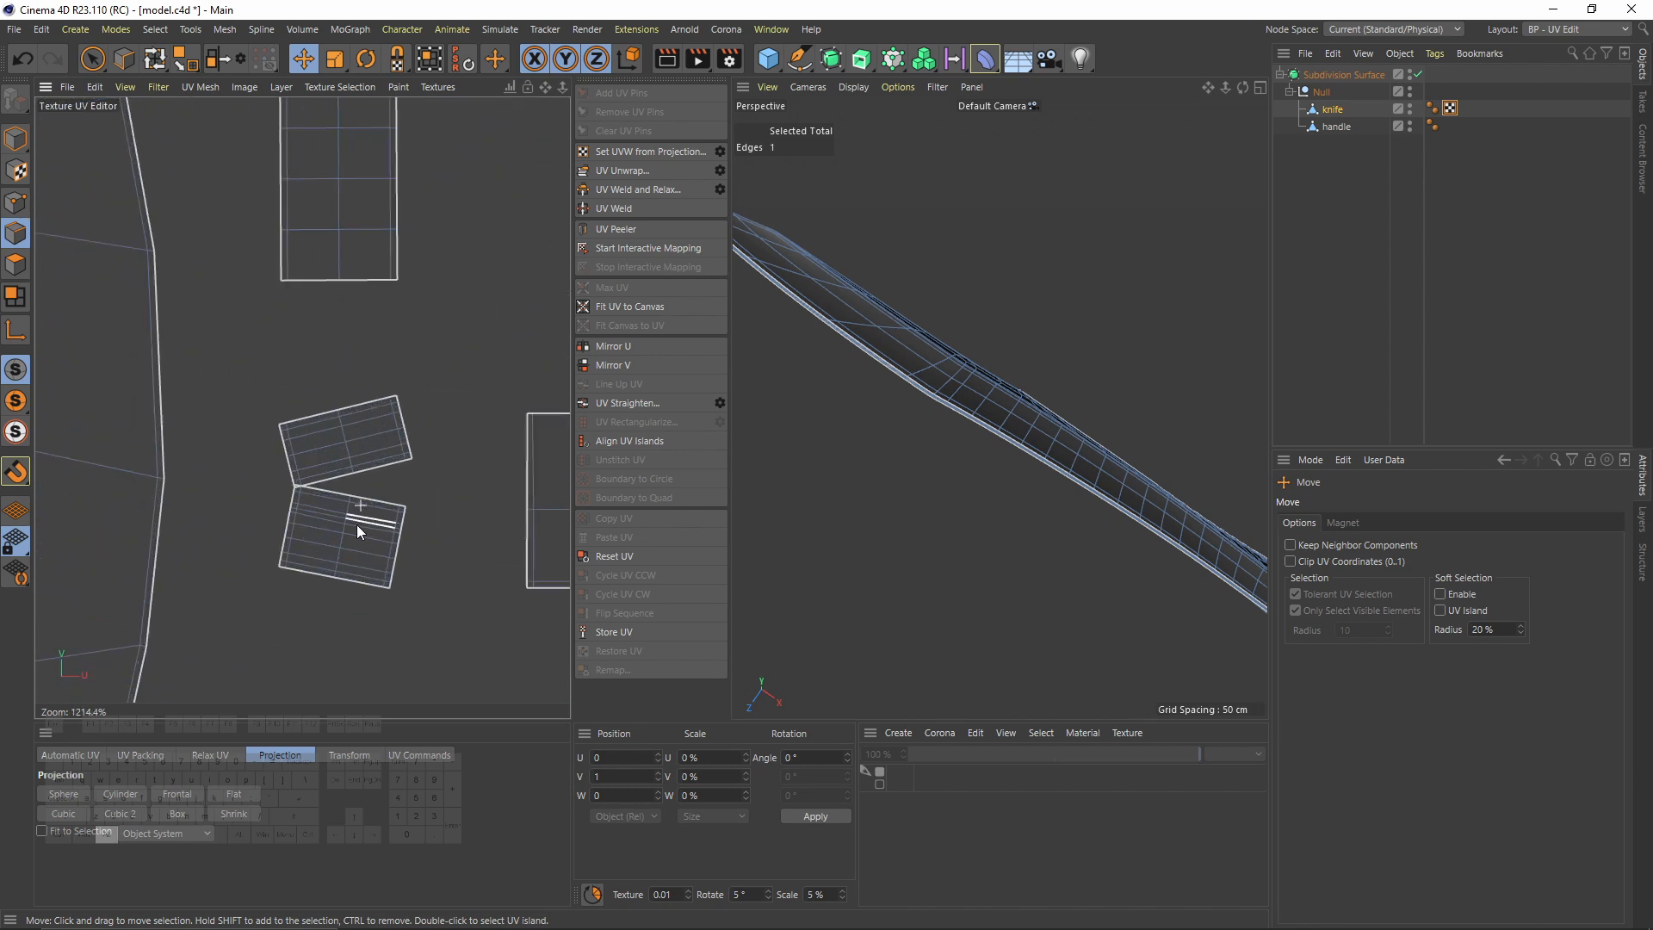
pyautogui.click(632, 441)
pyautogui.click(360, 427)
pyautogui.click(626, 440)
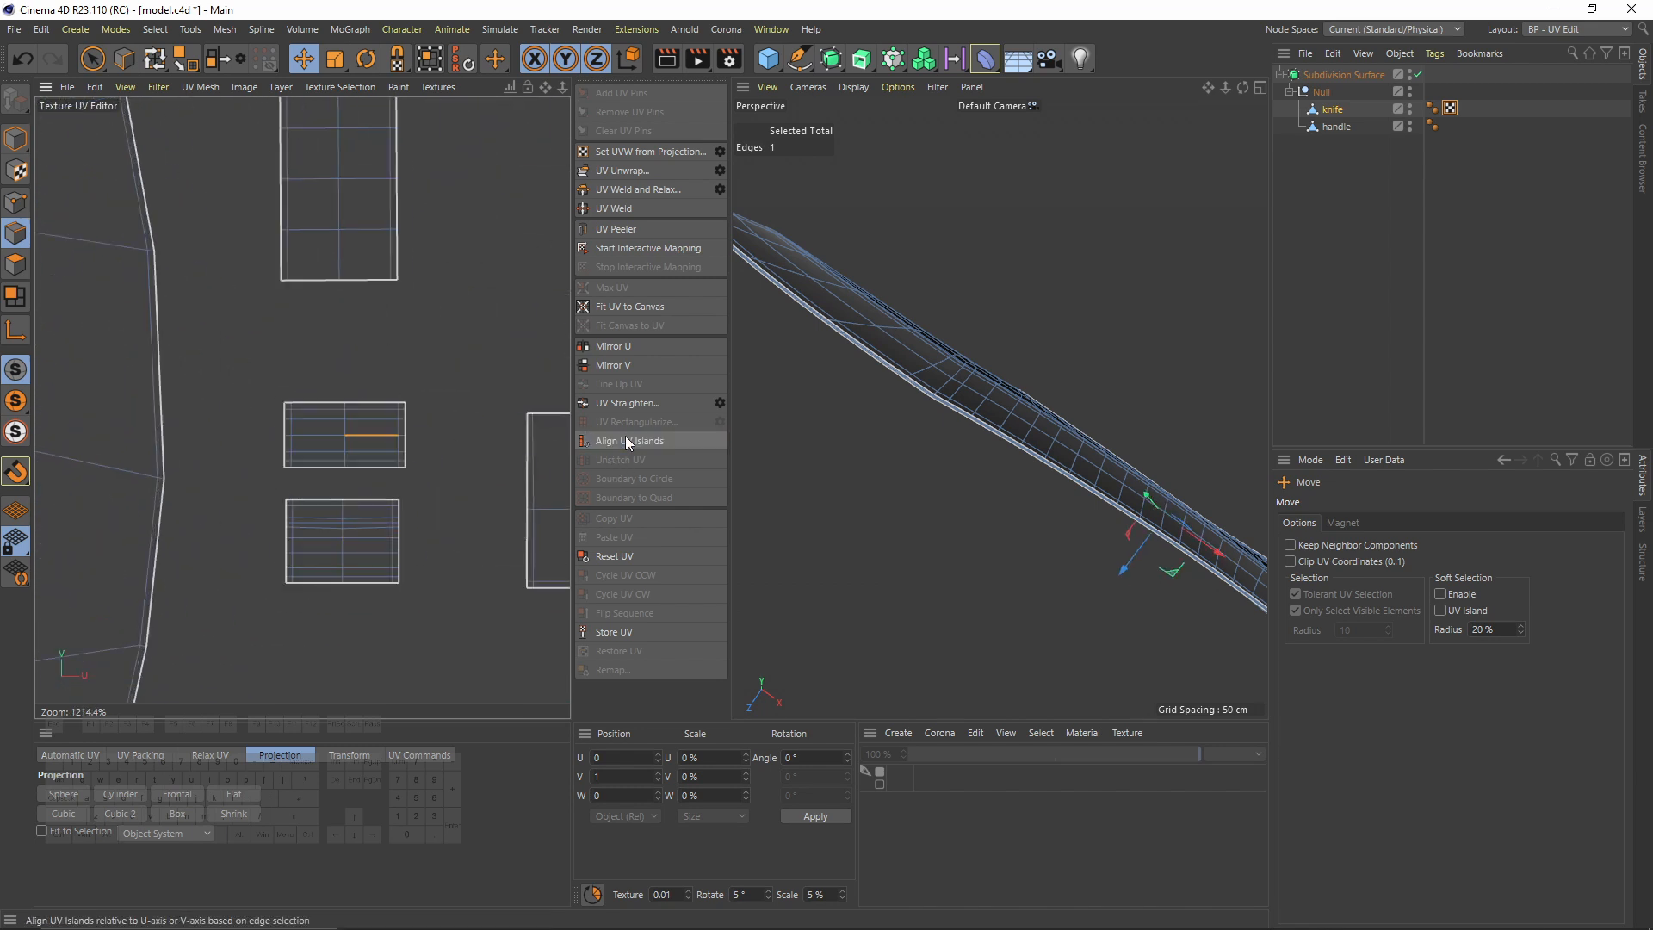
# Step: Align the remaining small tilted UV islands to the UV axes, using one edge from each island
pyautogui.scroll(-15, 301, 435)
pyautogui.scroll(15, 387, 318)
pyautogui.click(273, 320)
pyautogui.click(628, 440)
pyautogui.scroll(-5, 372, 405)
pyautogui.scroll(3, 325, 540)
pyautogui.click(333, 551)
pyautogui.click(629, 438)
pyautogui.scroll(-3, 379, 448)
pyautogui.click(379, 462)
pyautogui.click(629, 440)
# Step: Select all knife polygons and pack their UV islands with Bounding Box, 0.01 % spacing and Equalize Island Size enabled
pyautogui.scroll(-15, 400, 413)
pyautogui.keyDown('alt'); pyautogui.moveTo(401, 414); pyautogui.dragTo(287, 336, button='middle'); pyautogui.keyUp('alt')
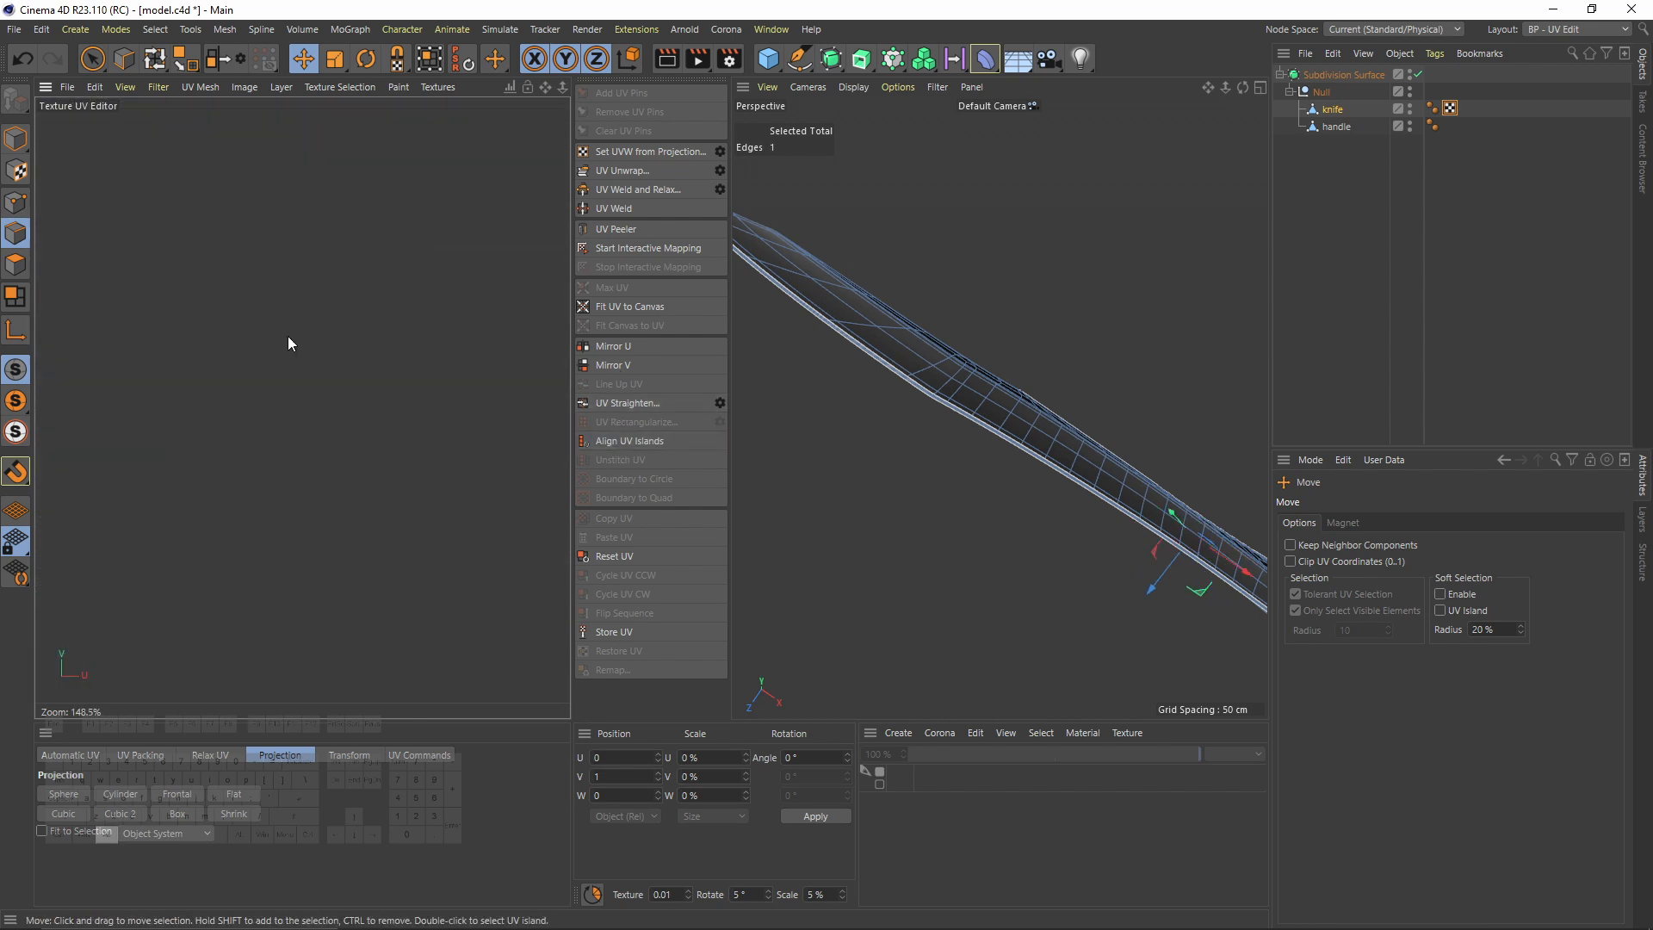
pyautogui.press('h')
pyautogui.scroll(-3, 129, 456)
pyautogui.click(16, 265)
pyautogui.hotkey('ctrl', 'a')
pyautogui.keyDown('alt'); pyautogui.moveTo(203, 401); pyautogui.dragTo(292, 390, button='middle'); pyautogui.keyUp('alt')
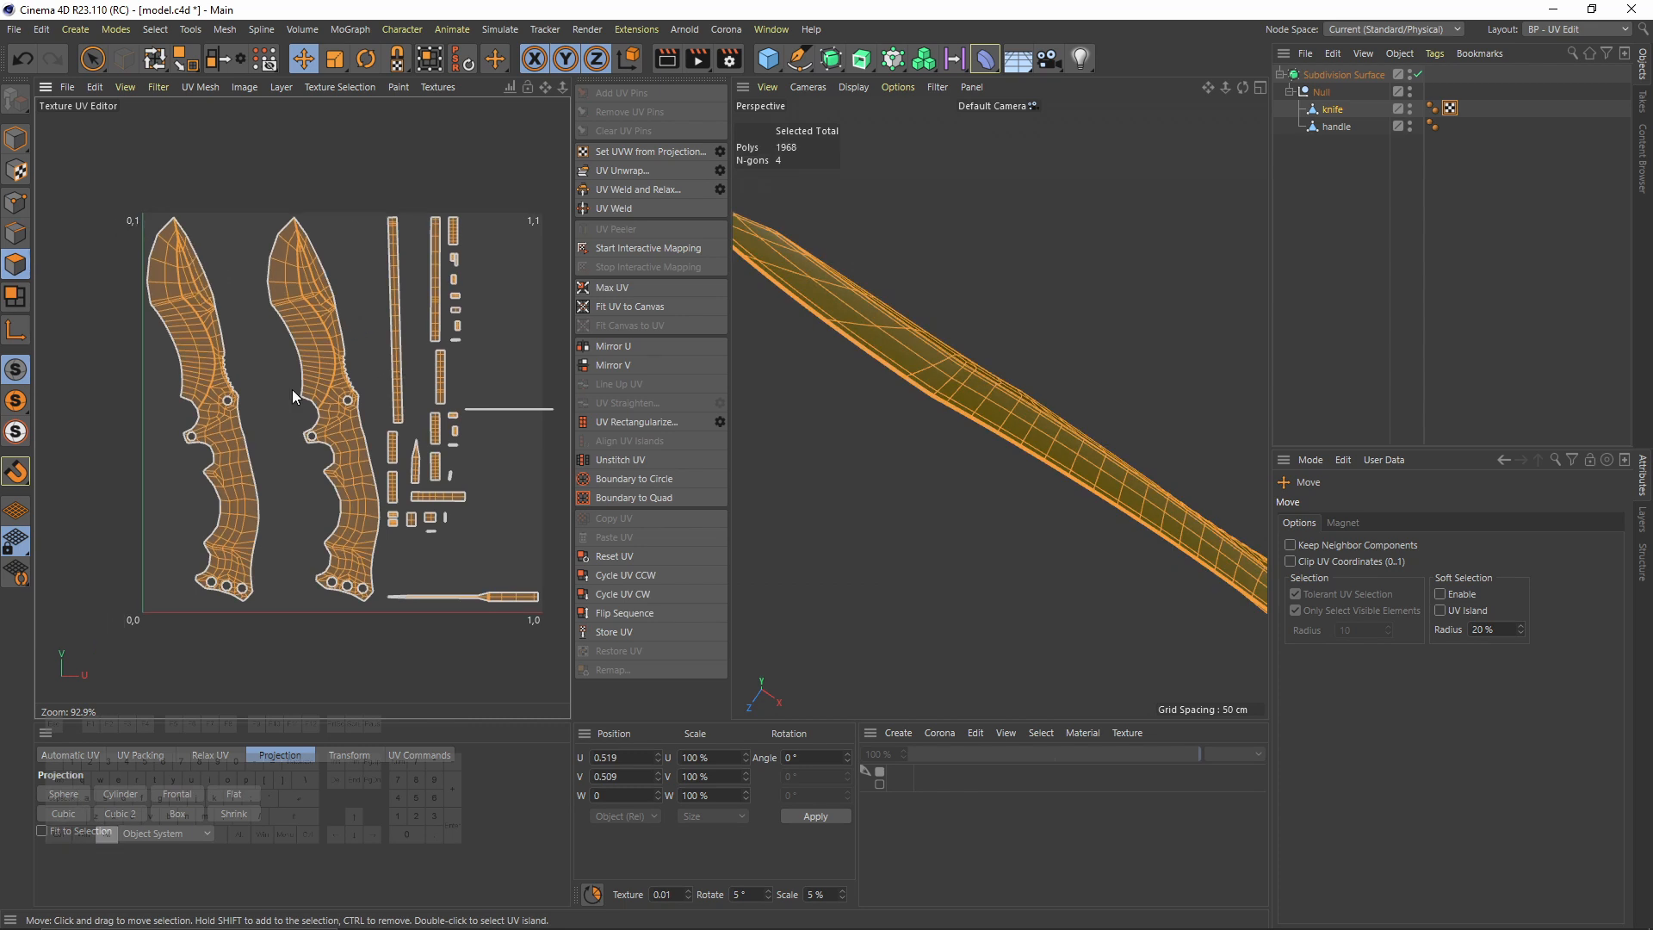
pyautogui.click(146, 755)
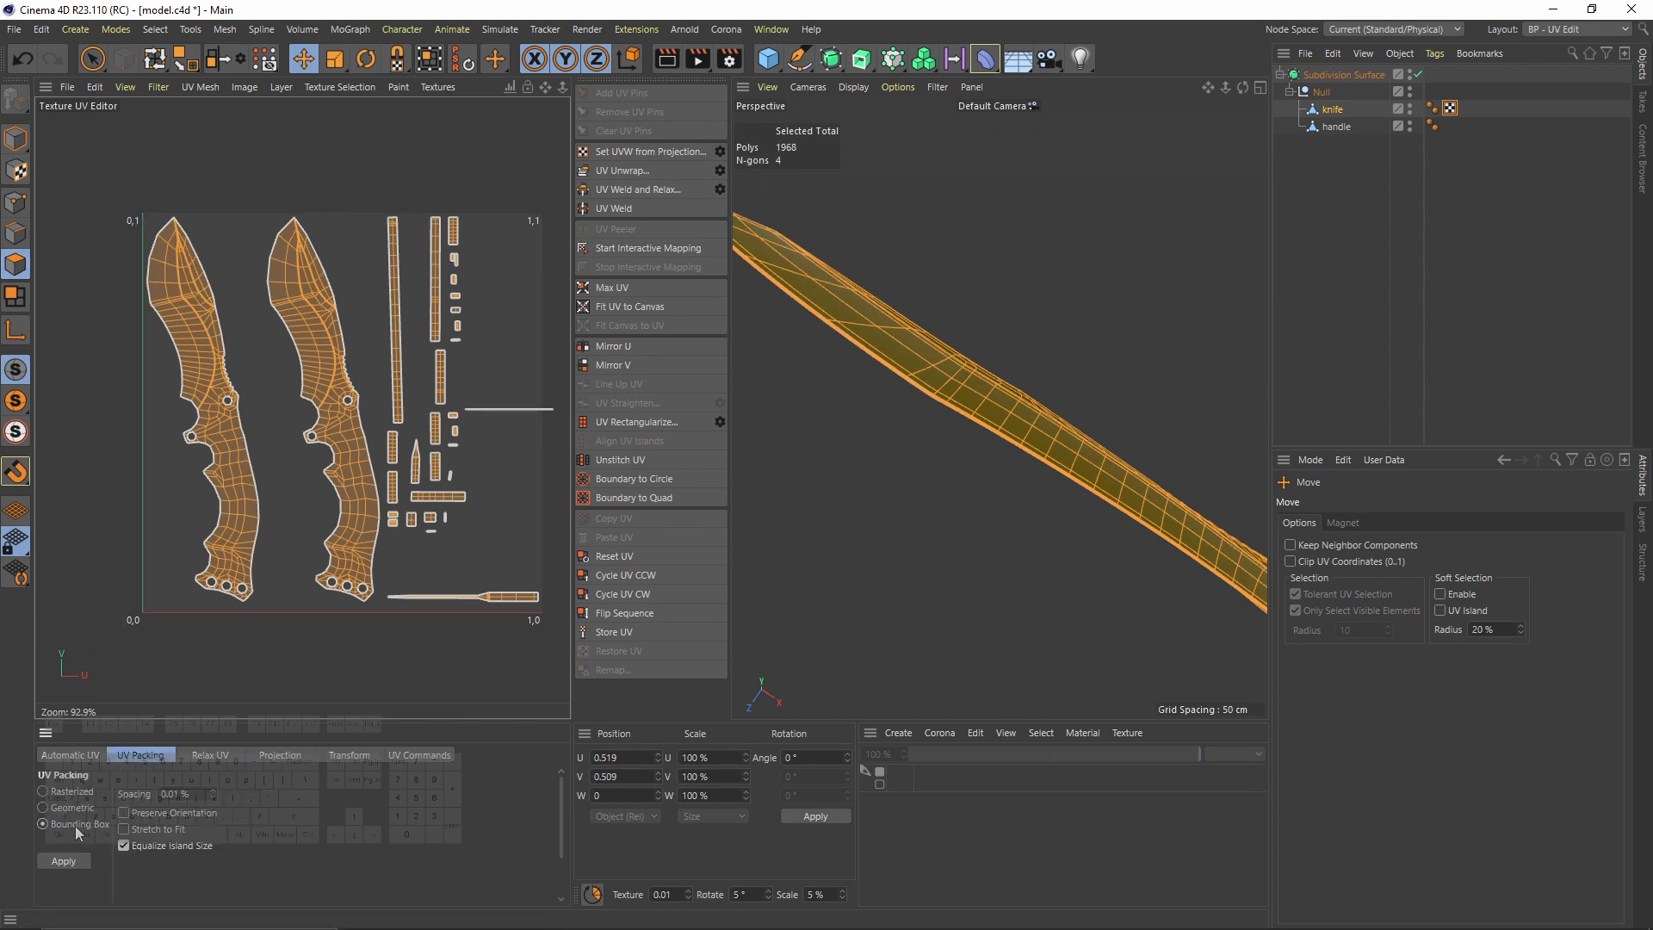
pyautogui.click(63, 861)
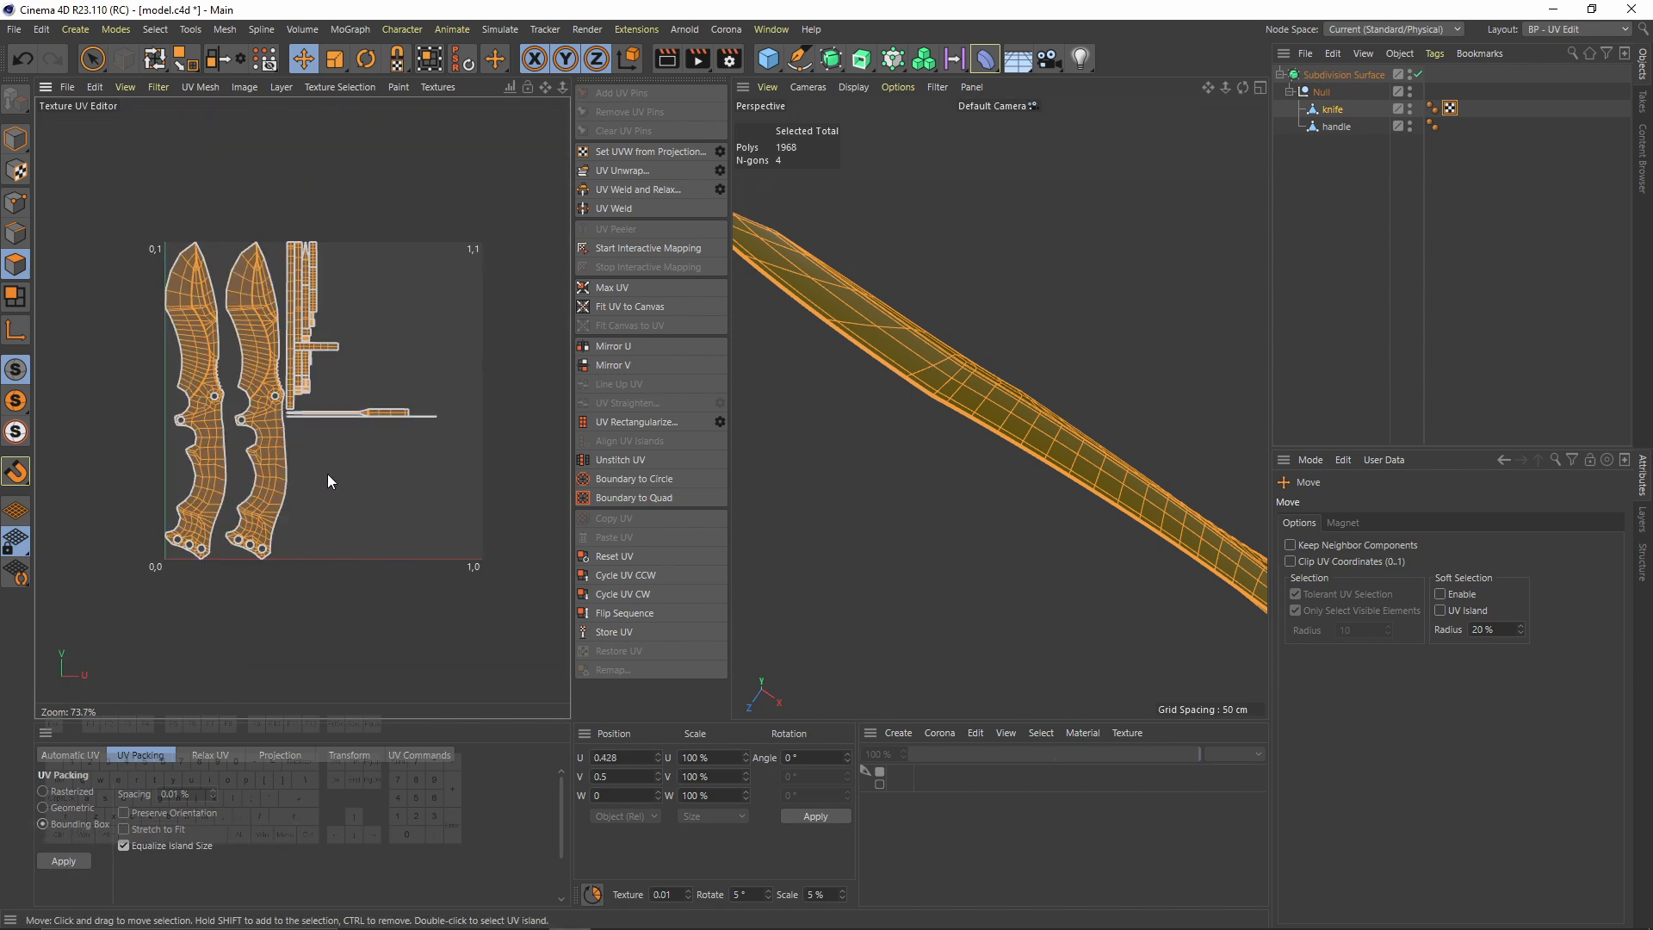
# Step: Try rotating all the knife UV islands freehand, and repack them with the current Bounding Box settings
pyautogui.press('r')
pyautogui.moveTo(268, 477); pyautogui.dragTo(885, 638)
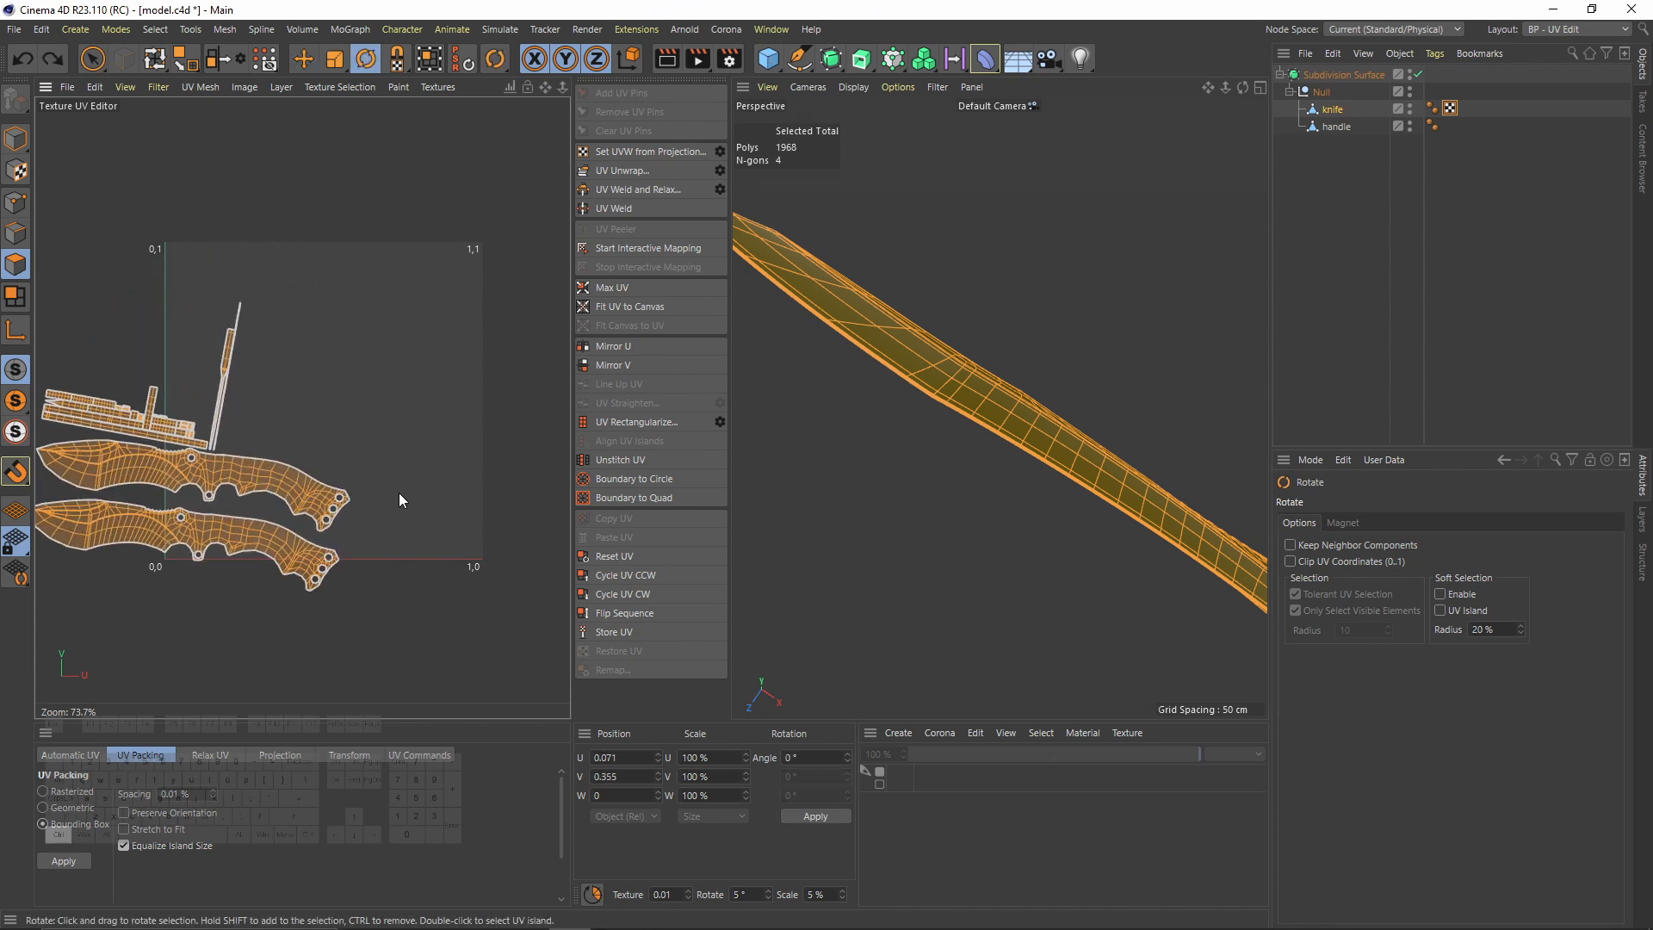
pyautogui.click(63, 861)
# Step: Rotate all the knife UV islands by 90° and move the two large blade islands above the small ones
pyautogui.click(348, 754)
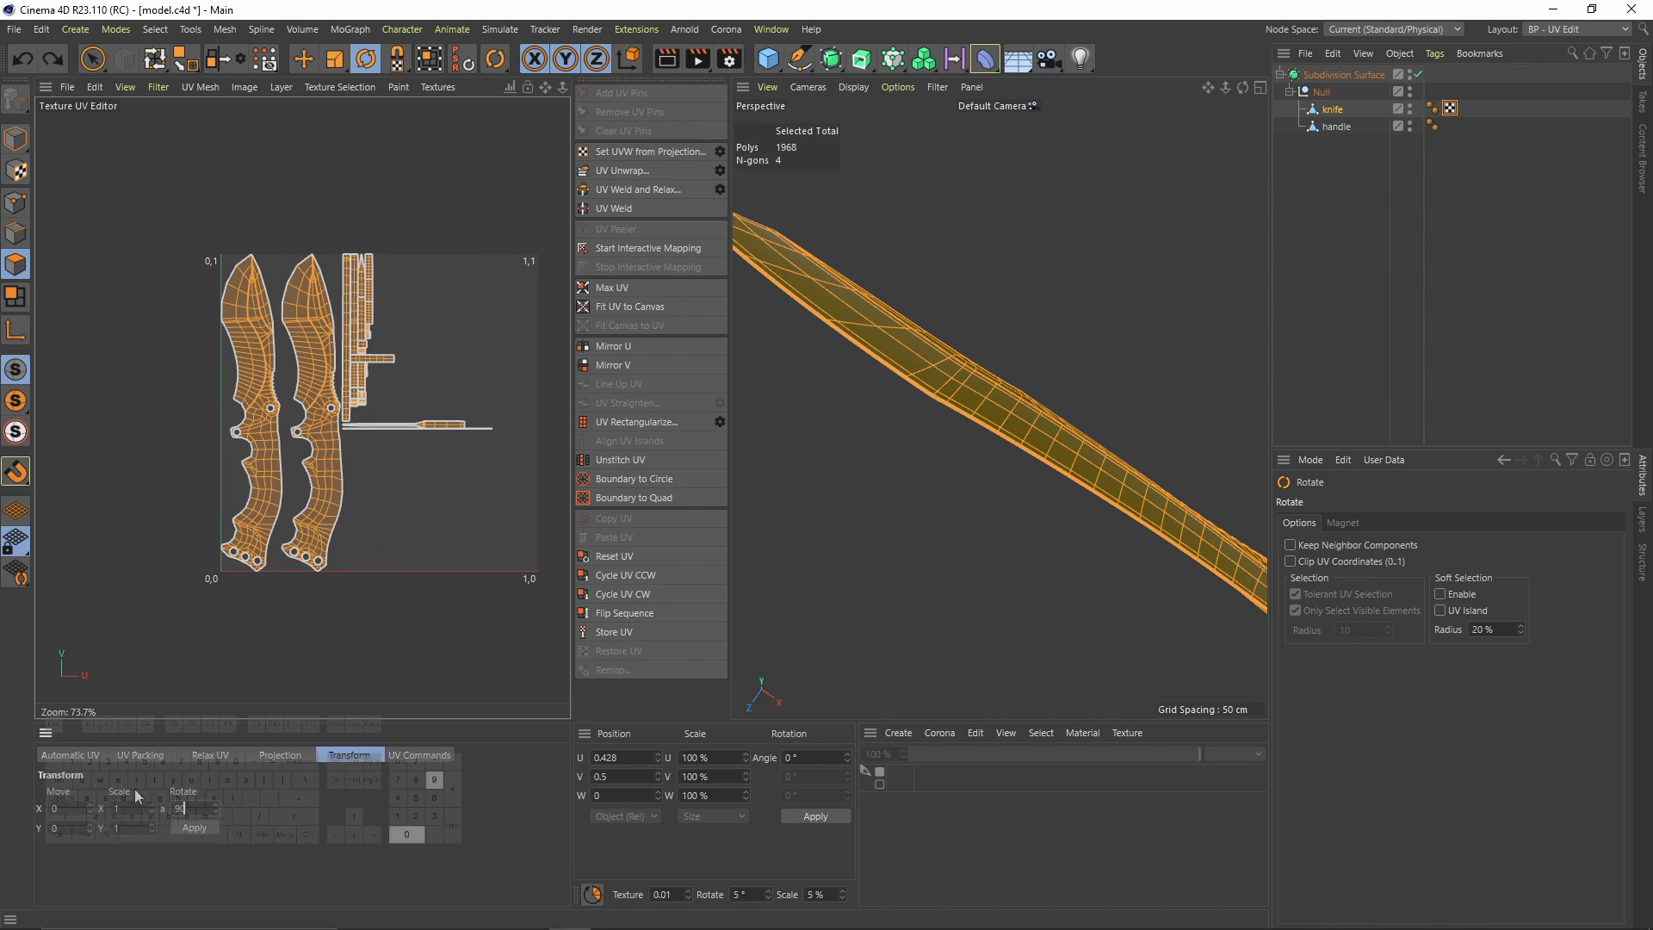
pyautogui.press('Return')
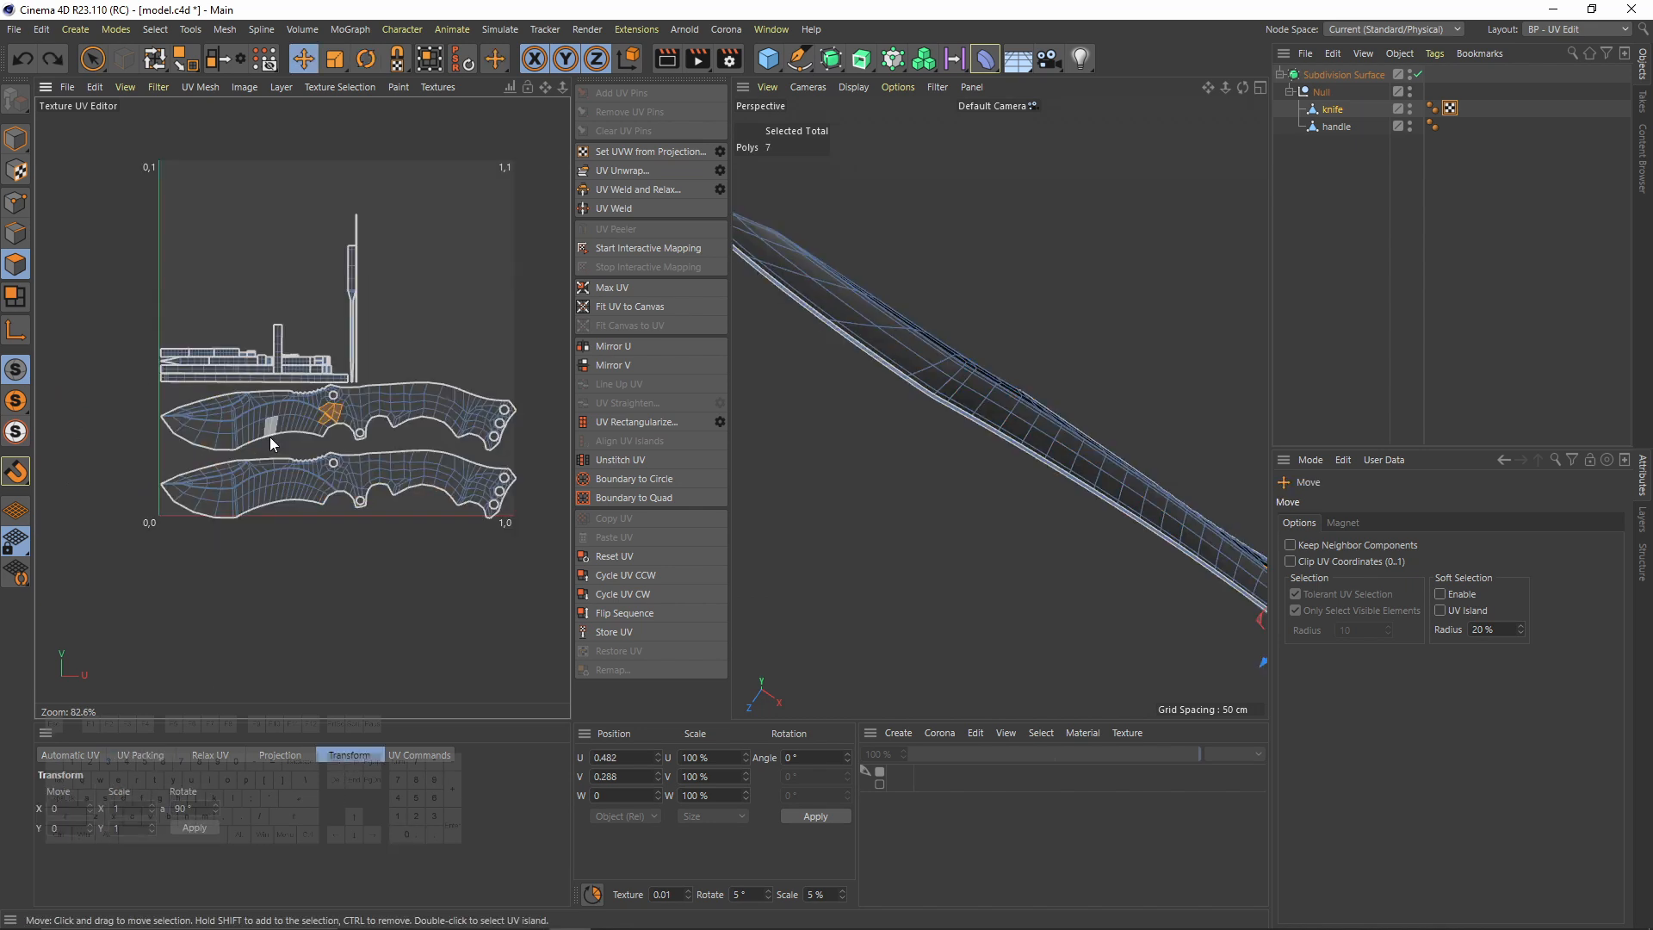
pyautogui.doubleClick(271, 437)
pyautogui.keyDown('shift'); pyautogui.doubleClick(250, 497); pyautogui.keyUp('shift')
pyautogui.moveTo(350, 293); pyautogui.dragTo(340, 12)
# Step: Select all the knife UV islands, shift them down and repack them with Bounding Box and 0.01 % spacing
pyautogui.hotkey('ctrl', 'a')
pyautogui.moveTo(277, 212); pyautogui.dragTo(284, 279)
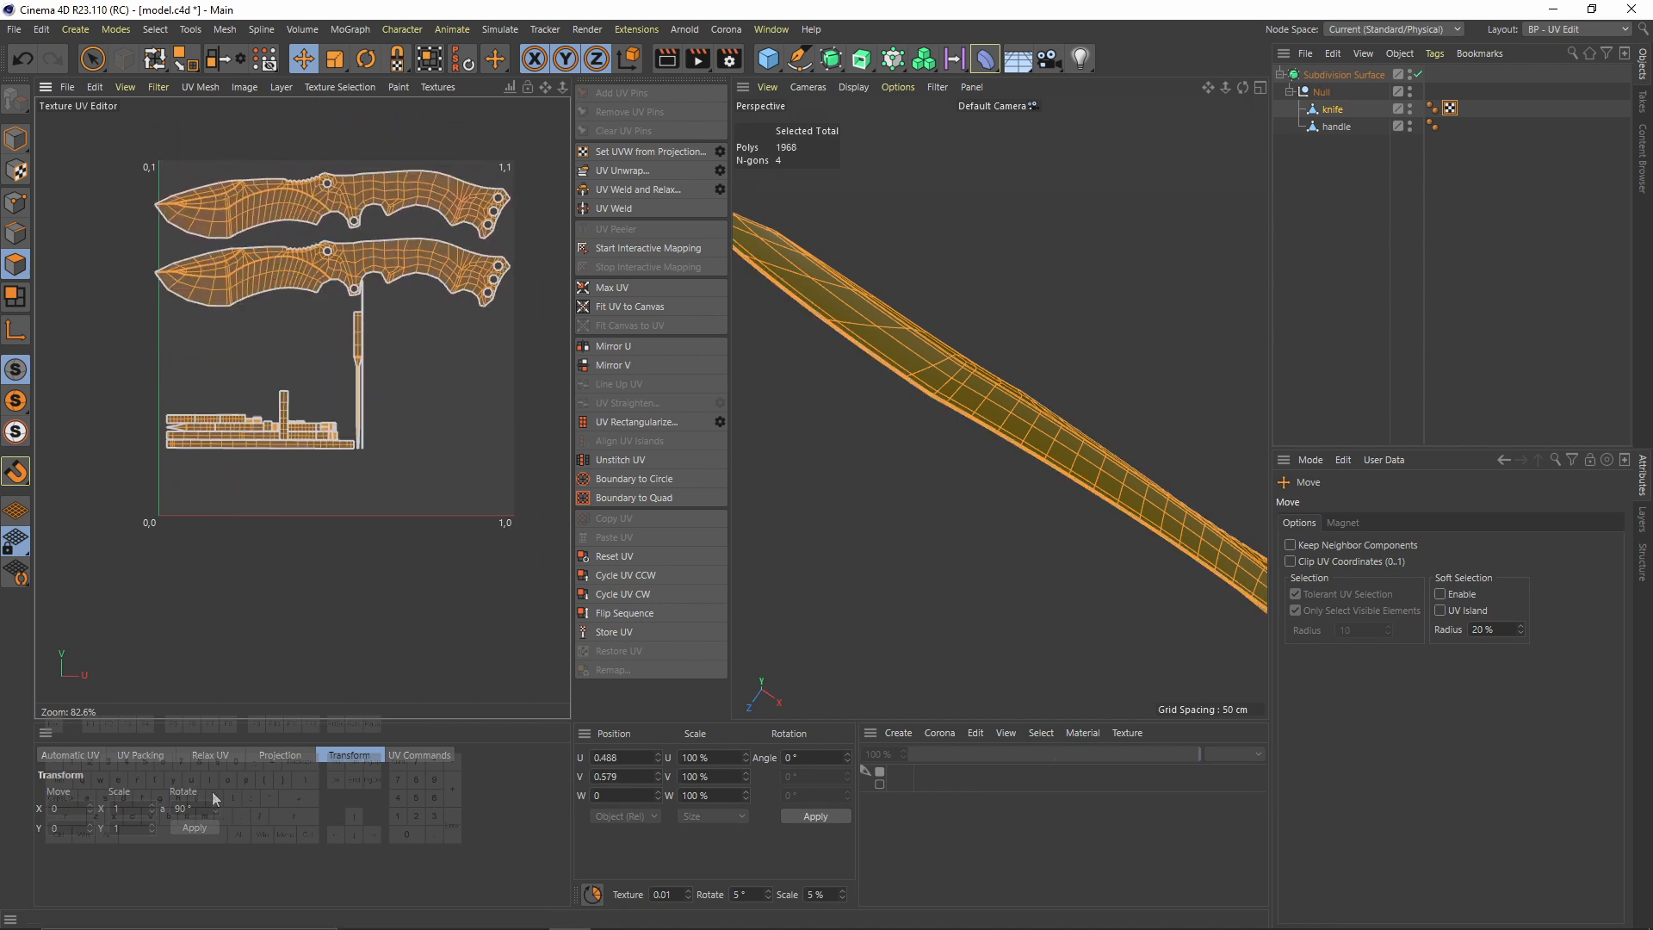
pyautogui.click(140, 754)
pyautogui.click(64, 861)
# Step: Display the UV Map test texture behind the knife's UV islands
pyautogui.keyDown('alt'); pyautogui.moveTo(327, 229); pyautogui.dragTo(284, 258, button='right'); pyautogui.keyUp('alt')
pyautogui.keyDown('alt'); pyautogui.moveTo(284, 258); pyautogui.dragTo(254, 166, button='middle'); pyautogui.keyUp('alt')
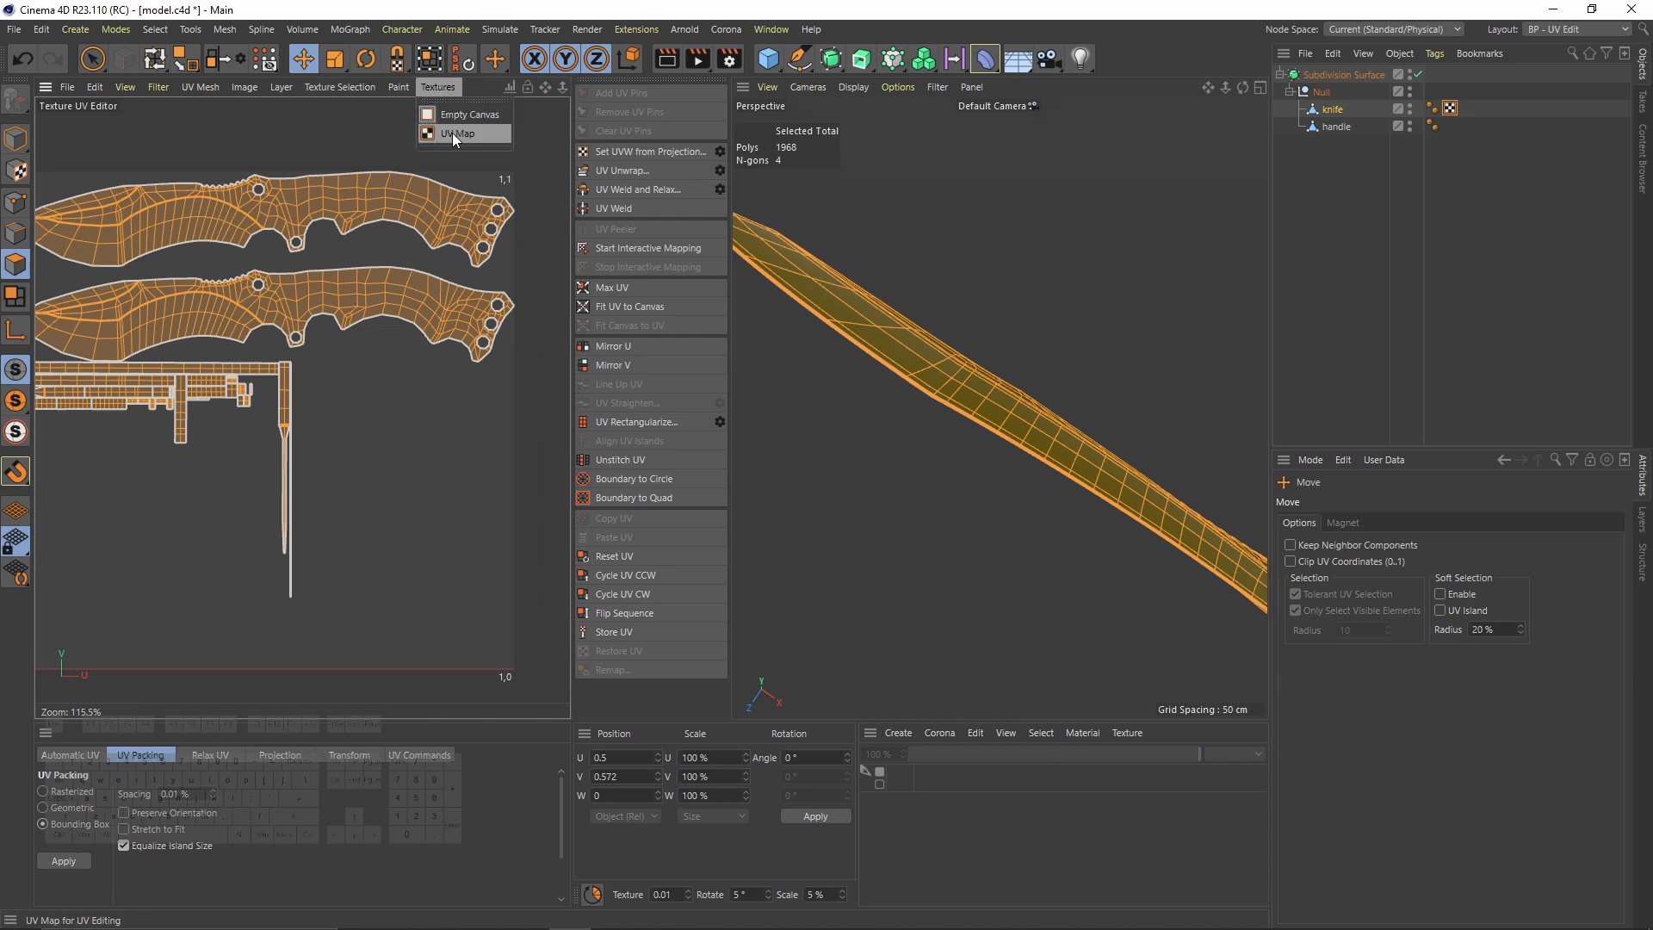
pyautogui.click(462, 133)
pyautogui.keyDown('alt'); pyautogui.moveTo(362, 137); pyautogui.dragTo(451, 86, button='middle'); pyautogui.keyUp('alt')
pyautogui.keyDown('alt'); pyautogui.moveTo(400, 225); pyautogui.dragTo(320, 261, button='middle'); pyautogui.keyUp('alt')
# Step: Examine the UV Map grid on the knife's sides, tip, spine and handle end for distortion
pyautogui.keyDown('alt'); pyautogui.moveTo(944, 312); pyautogui.dragTo(1020, 411); pyautogui.keyUp('alt')
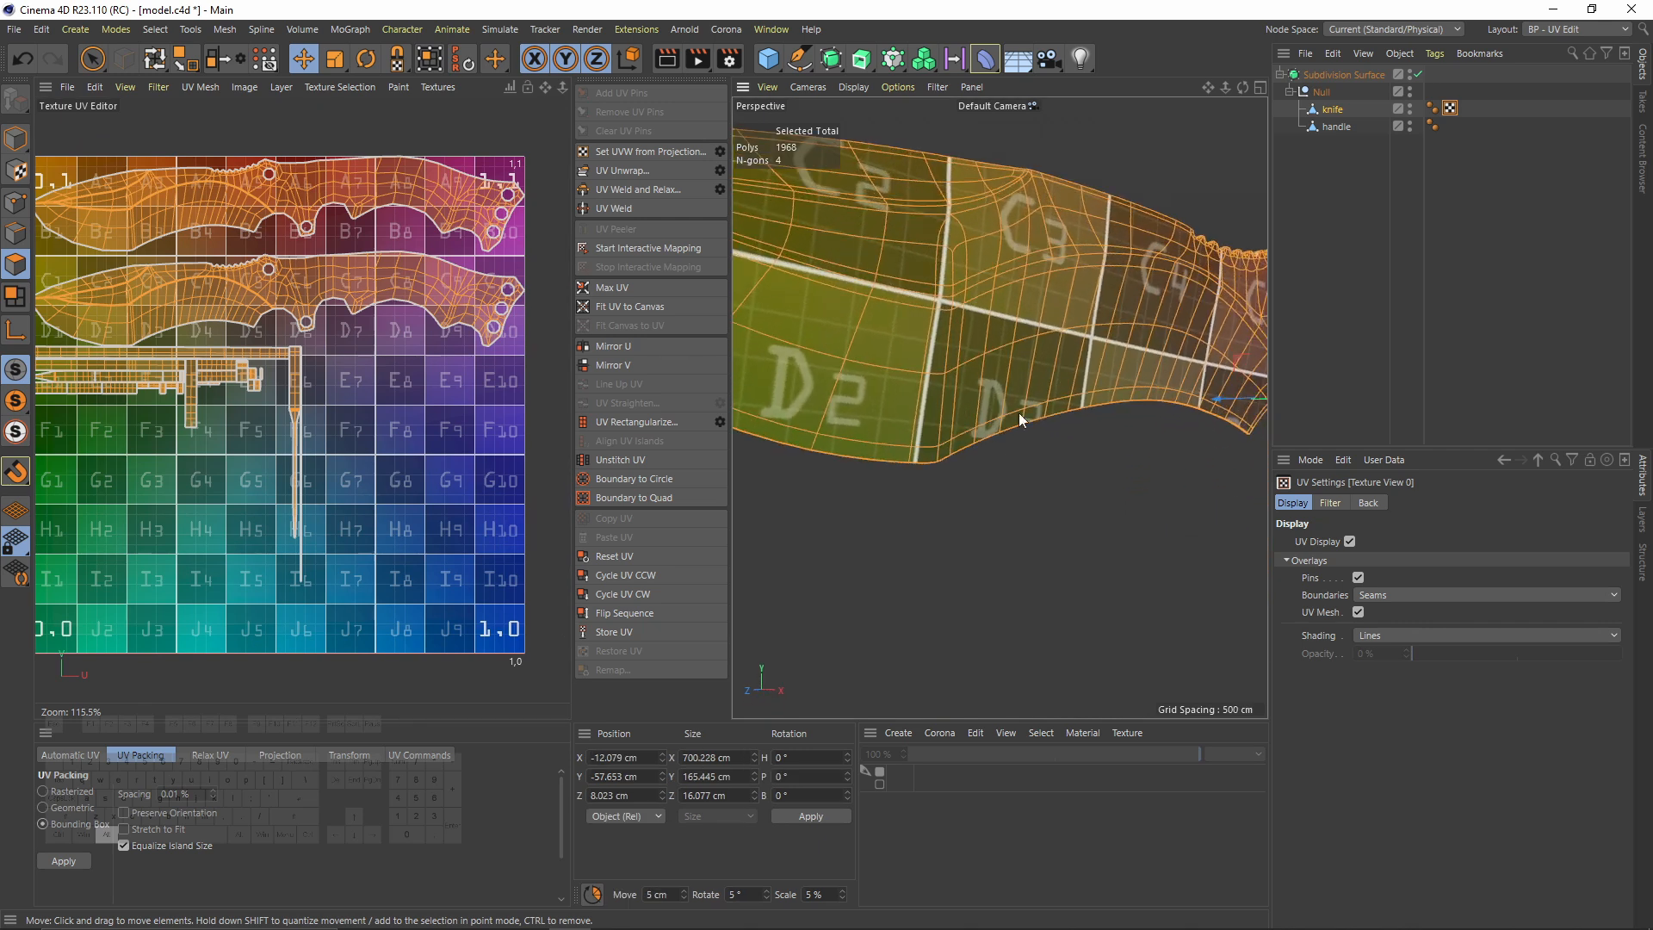
pyautogui.keyDown('alt'); pyautogui.moveTo(1019, 411); pyautogui.dragTo(969, 409, button='right'); pyautogui.keyUp('alt')
pyautogui.keyDown('alt'); pyautogui.moveTo(968, 408); pyautogui.dragTo(1046, 395); pyautogui.keyUp('alt')
pyautogui.moveTo(1046, 395)
pyautogui.keyDown('alt'); pyautogui.mouseDown(button='right')
pyautogui.moveTo(1093, 365)
pyautogui.moveTo(1071, 377)
pyautogui.mouseUp(button='right'); pyautogui.keyUp('alt')
pyautogui.keyDown('alt'); pyautogui.moveTo(1071, 377); pyautogui.dragTo(1158, 329, button='middle'); pyautogui.keyUp('alt')
pyautogui.keyDown('alt'); pyautogui.moveTo(1159, 329); pyautogui.dragTo(968, 297, button='right'); pyautogui.keyUp('alt')
pyautogui.keyDown('alt'); pyautogui.moveTo(968, 298); pyautogui.dragTo(1076, 342); pyautogui.keyUp('alt')
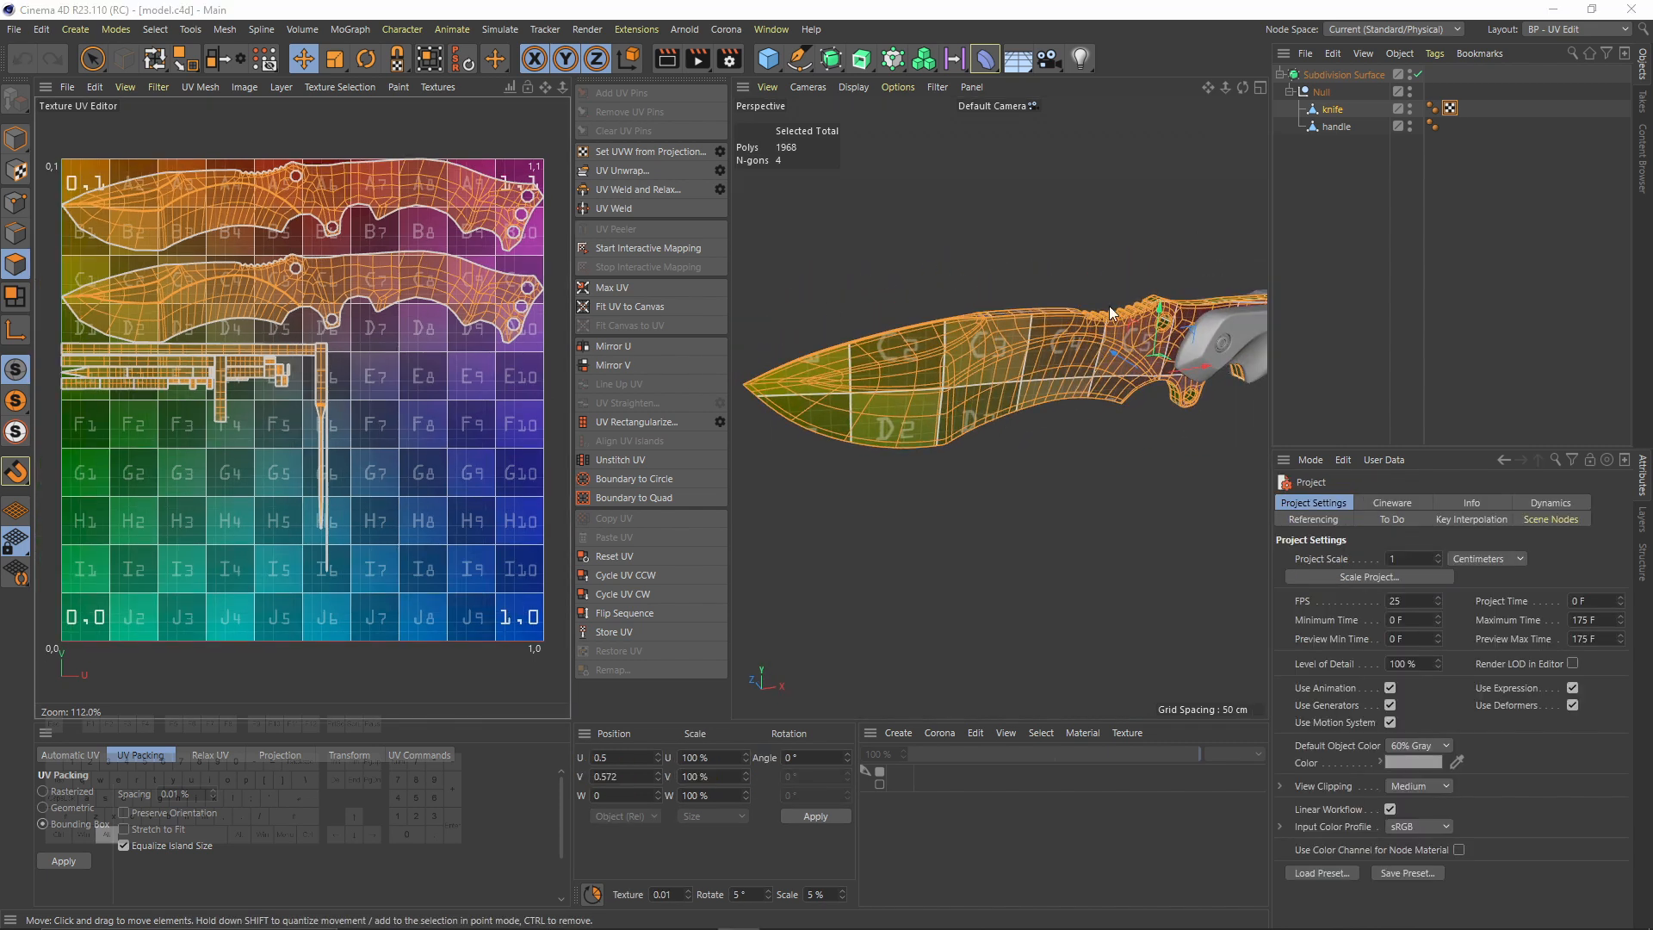
pyautogui.keyDown('alt'); pyautogui.moveTo(1109, 306); pyautogui.dragTo(1160, 357); pyautogui.keyUp('alt')
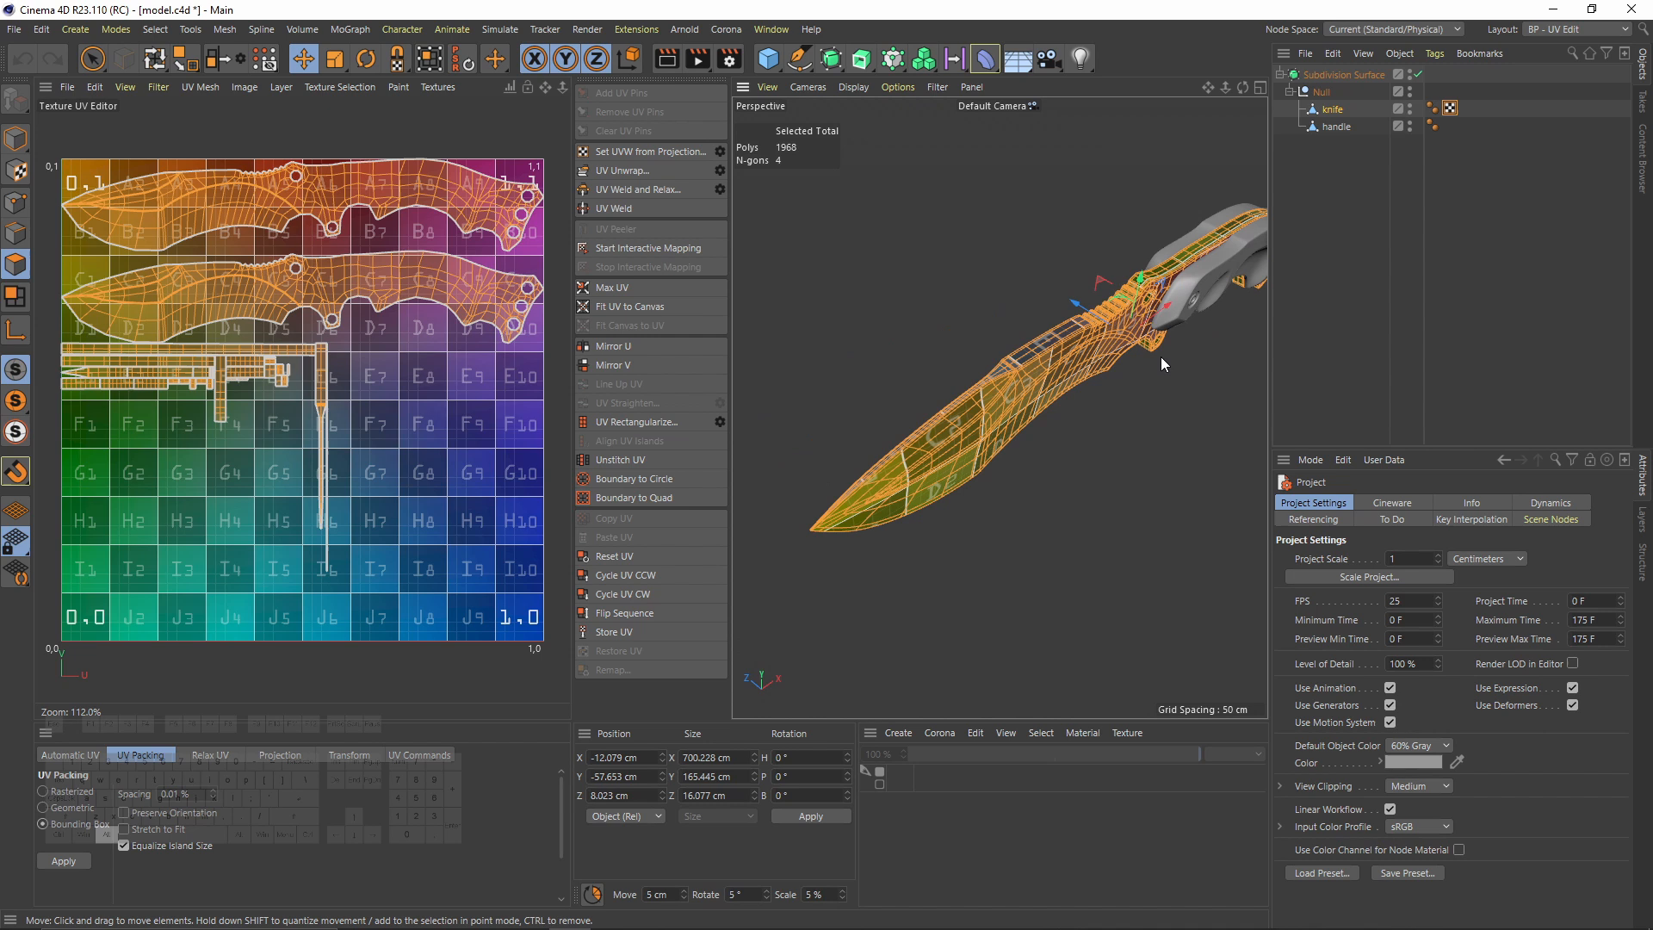
pyautogui.scroll(5, 1162, 353)
pyautogui.keyDown('alt'); pyautogui.moveTo(1166, 343); pyautogui.dragTo(1007, 386, button='middle'); pyautogui.keyUp('alt')
pyautogui.keyDown('alt'); pyautogui.moveTo(1008, 386); pyautogui.dragTo(991, 358); pyautogui.keyUp('alt')
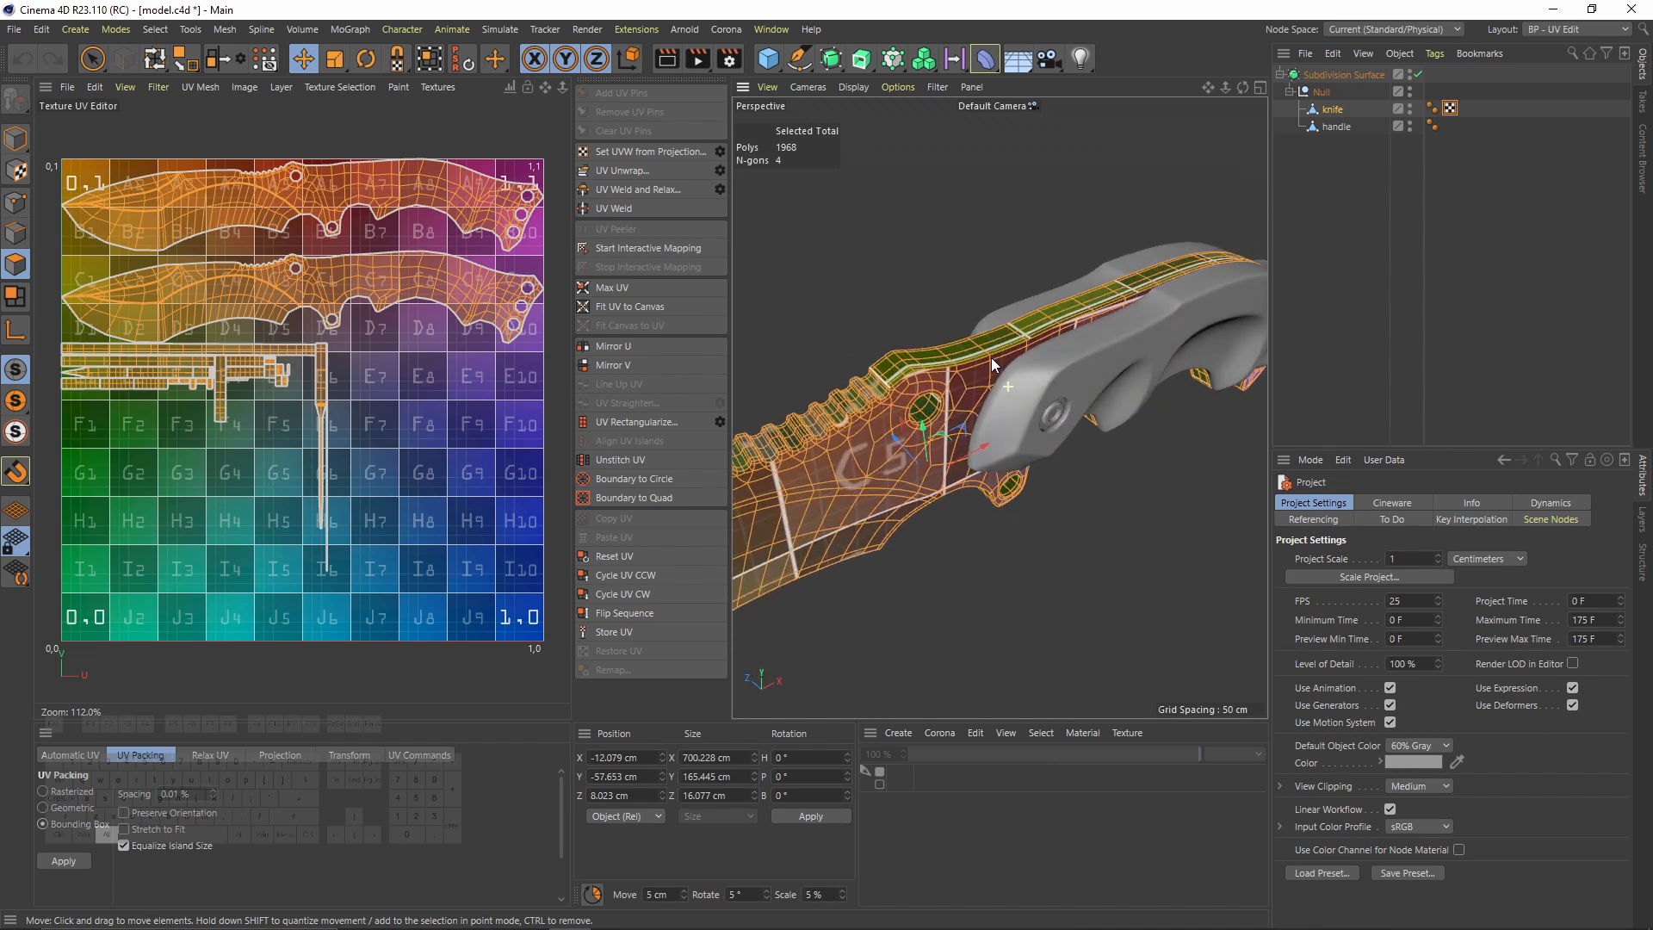
# Step: Hide the knife object and select the handle object for edge editing
pyautogui.click(1410, 107)
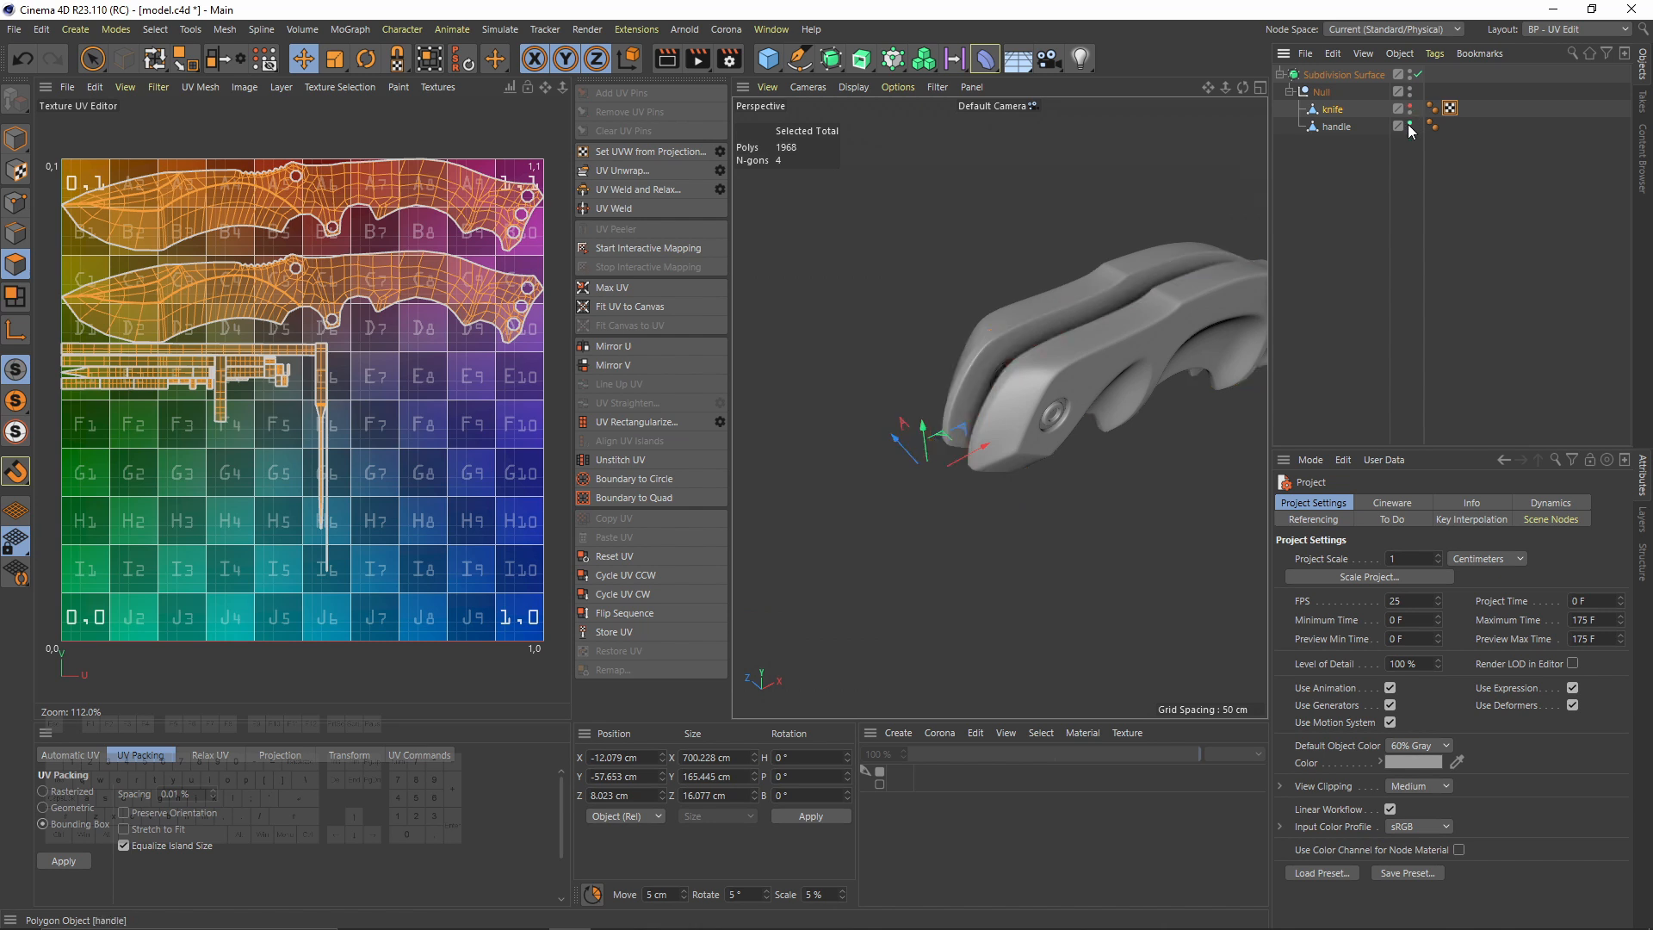
pyautogui.click(1330, 126)
pyautogui.click(155, 29)
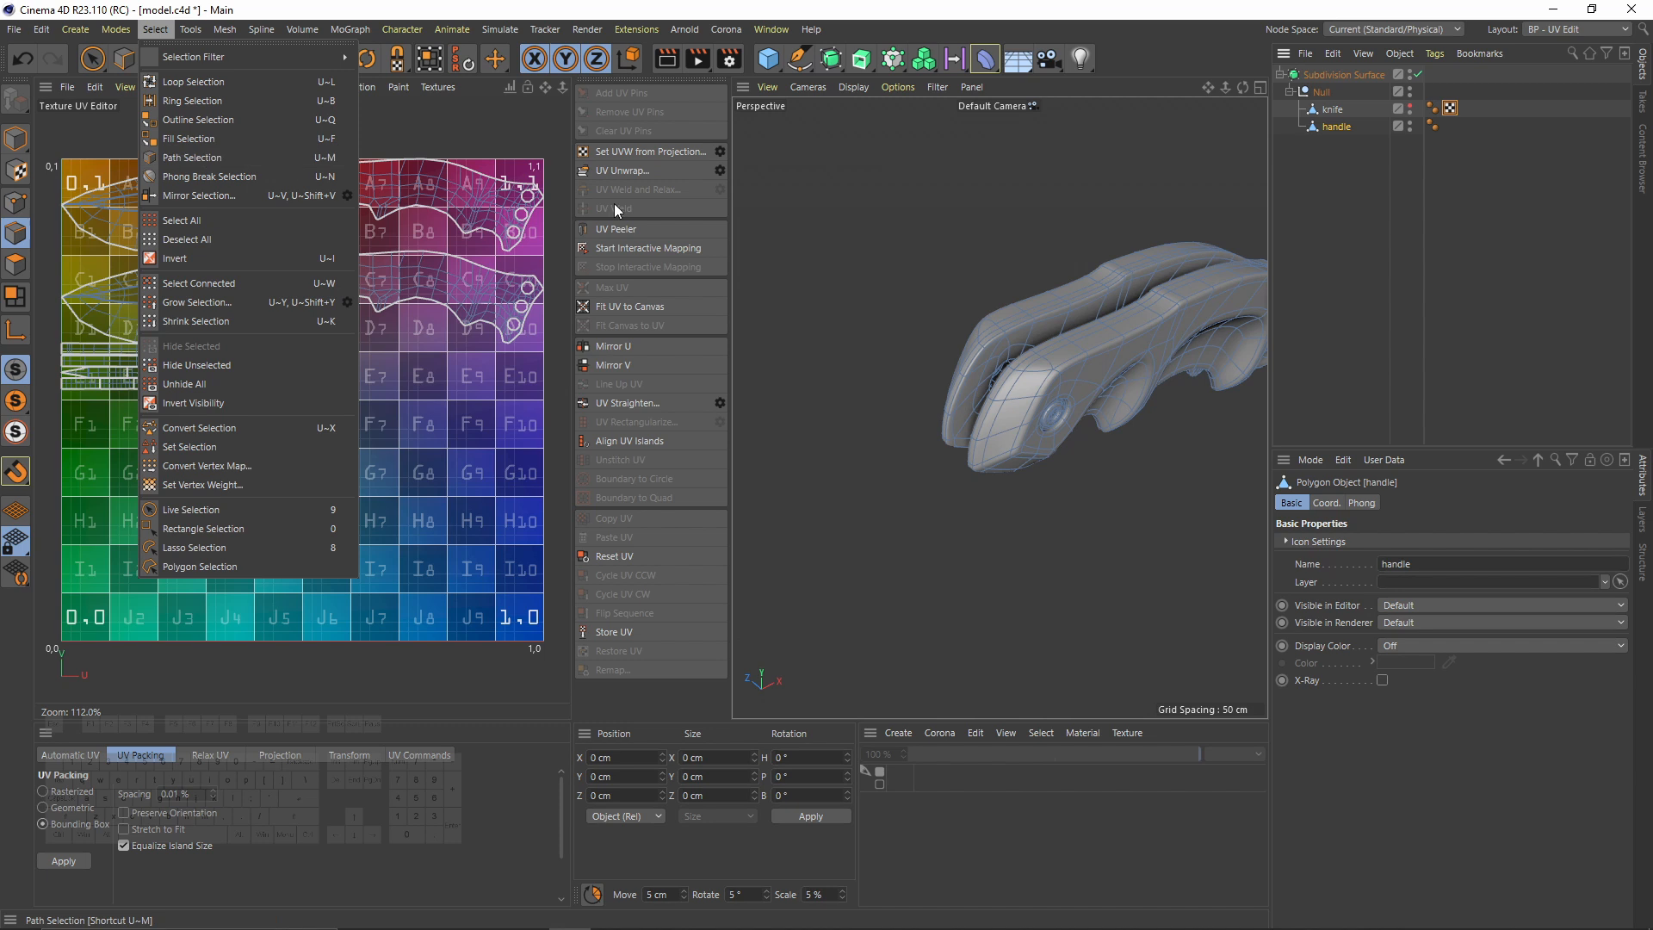
pyautogui.click(1375, 208)
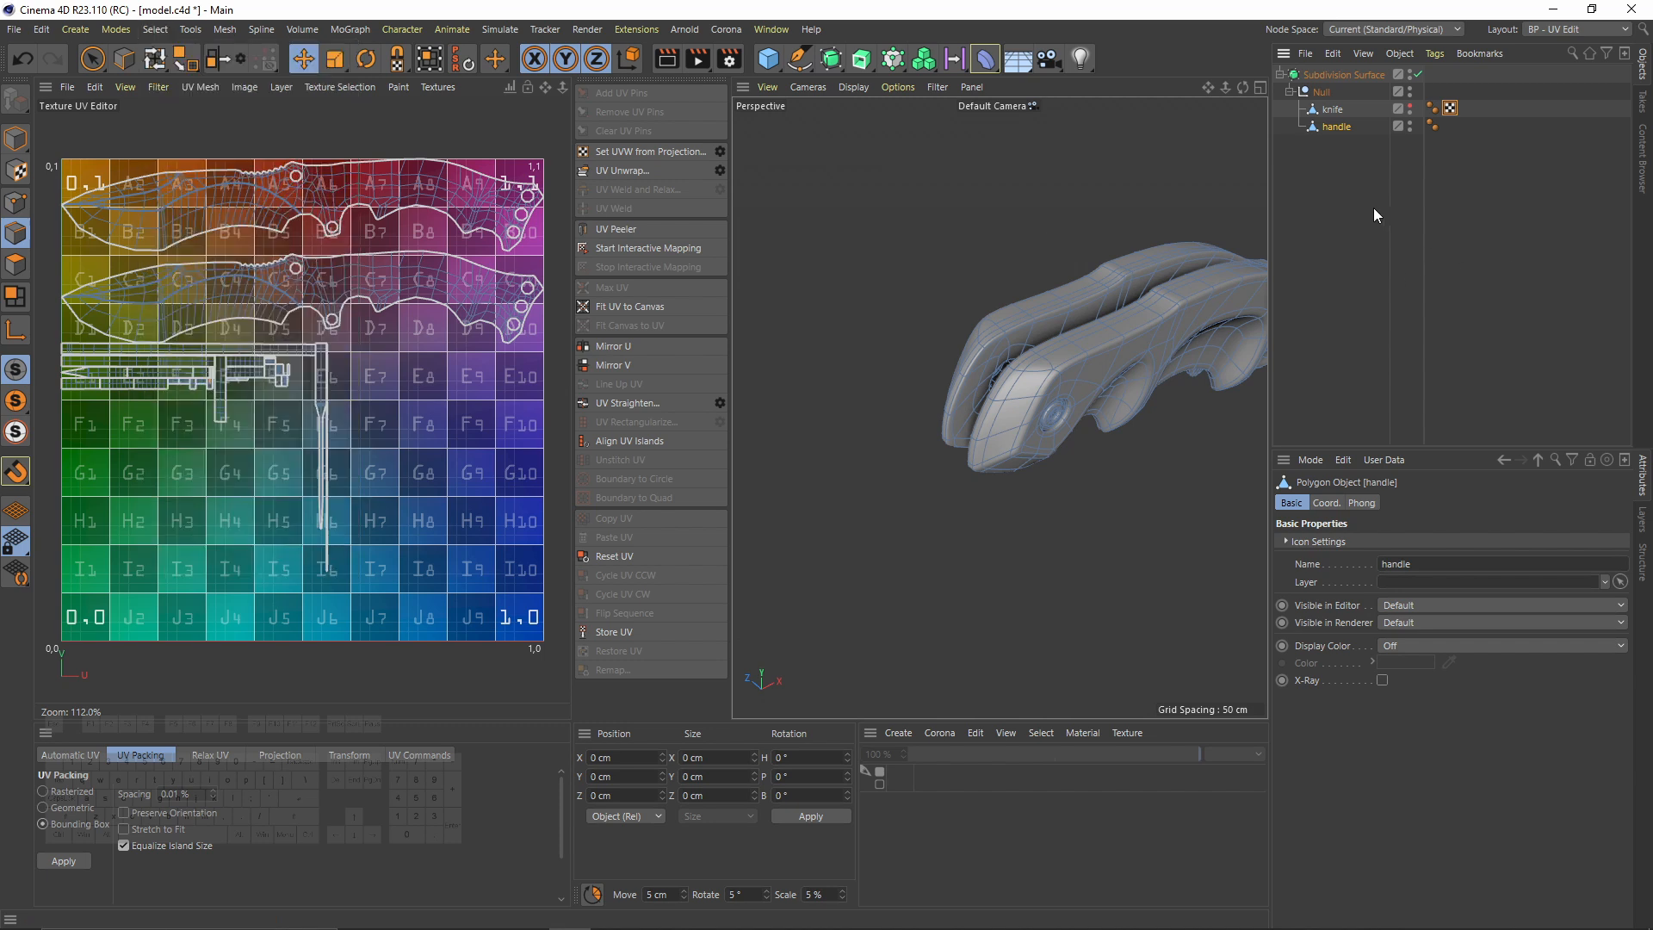
# Step: Create UVs for the handle with Set UVW from Projection and turn off the UV Map test texture
pyautogui.rightClick(1328, 128)
pyautogui.moveTo(1408, 217)
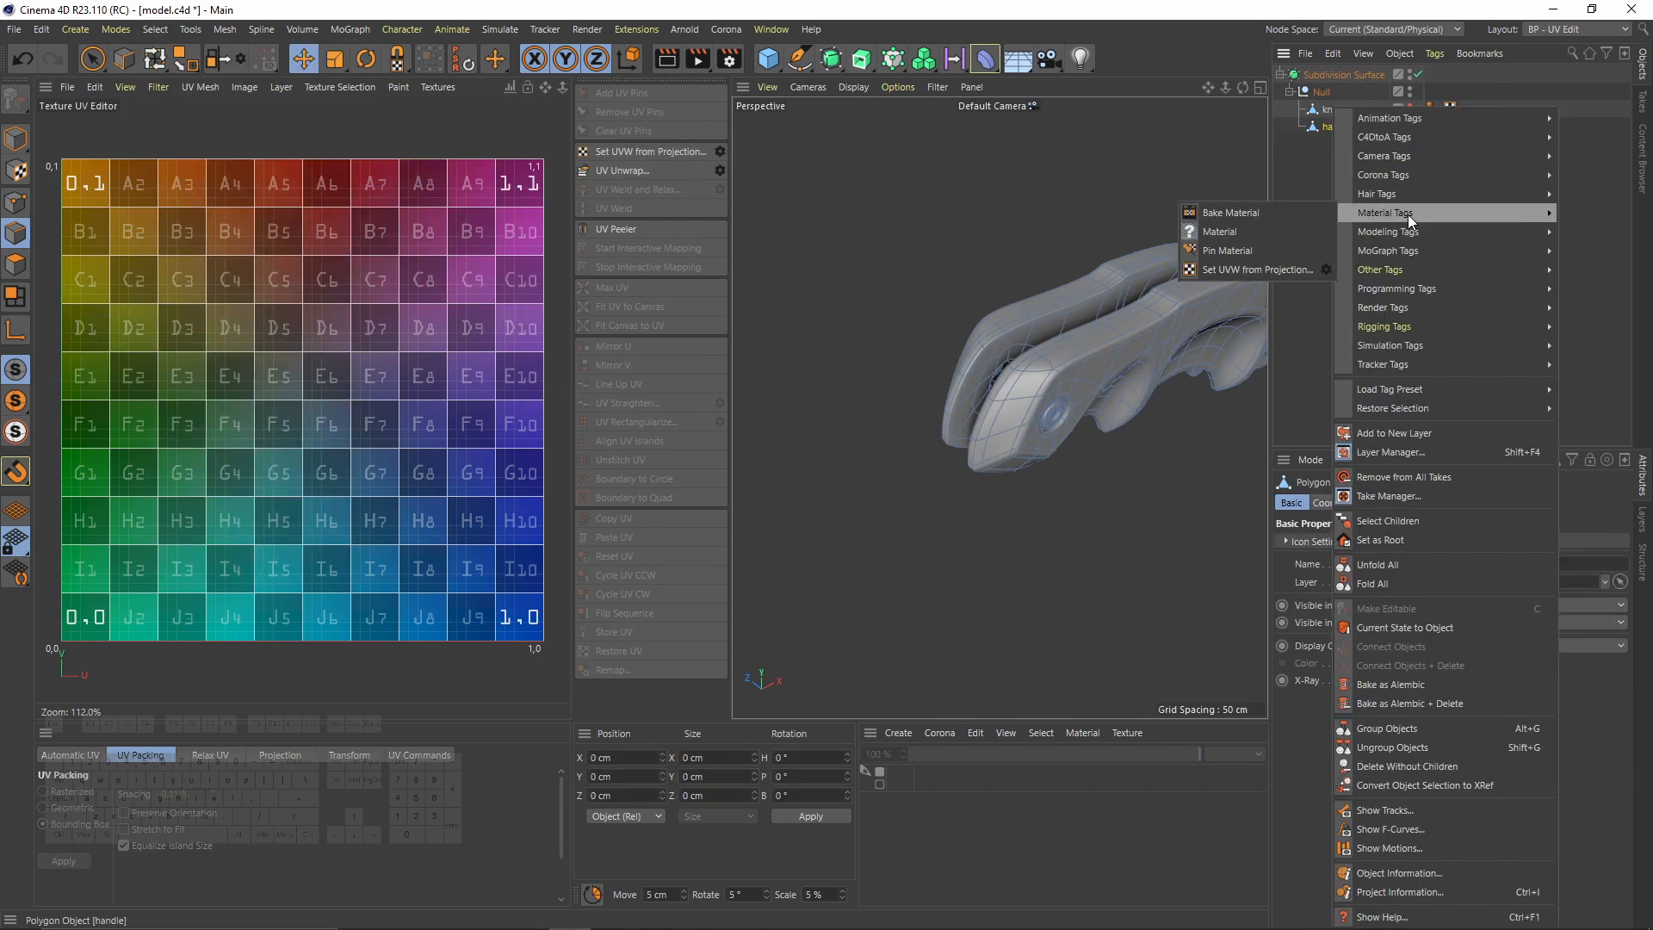
pyautogui.click(1240, 270)
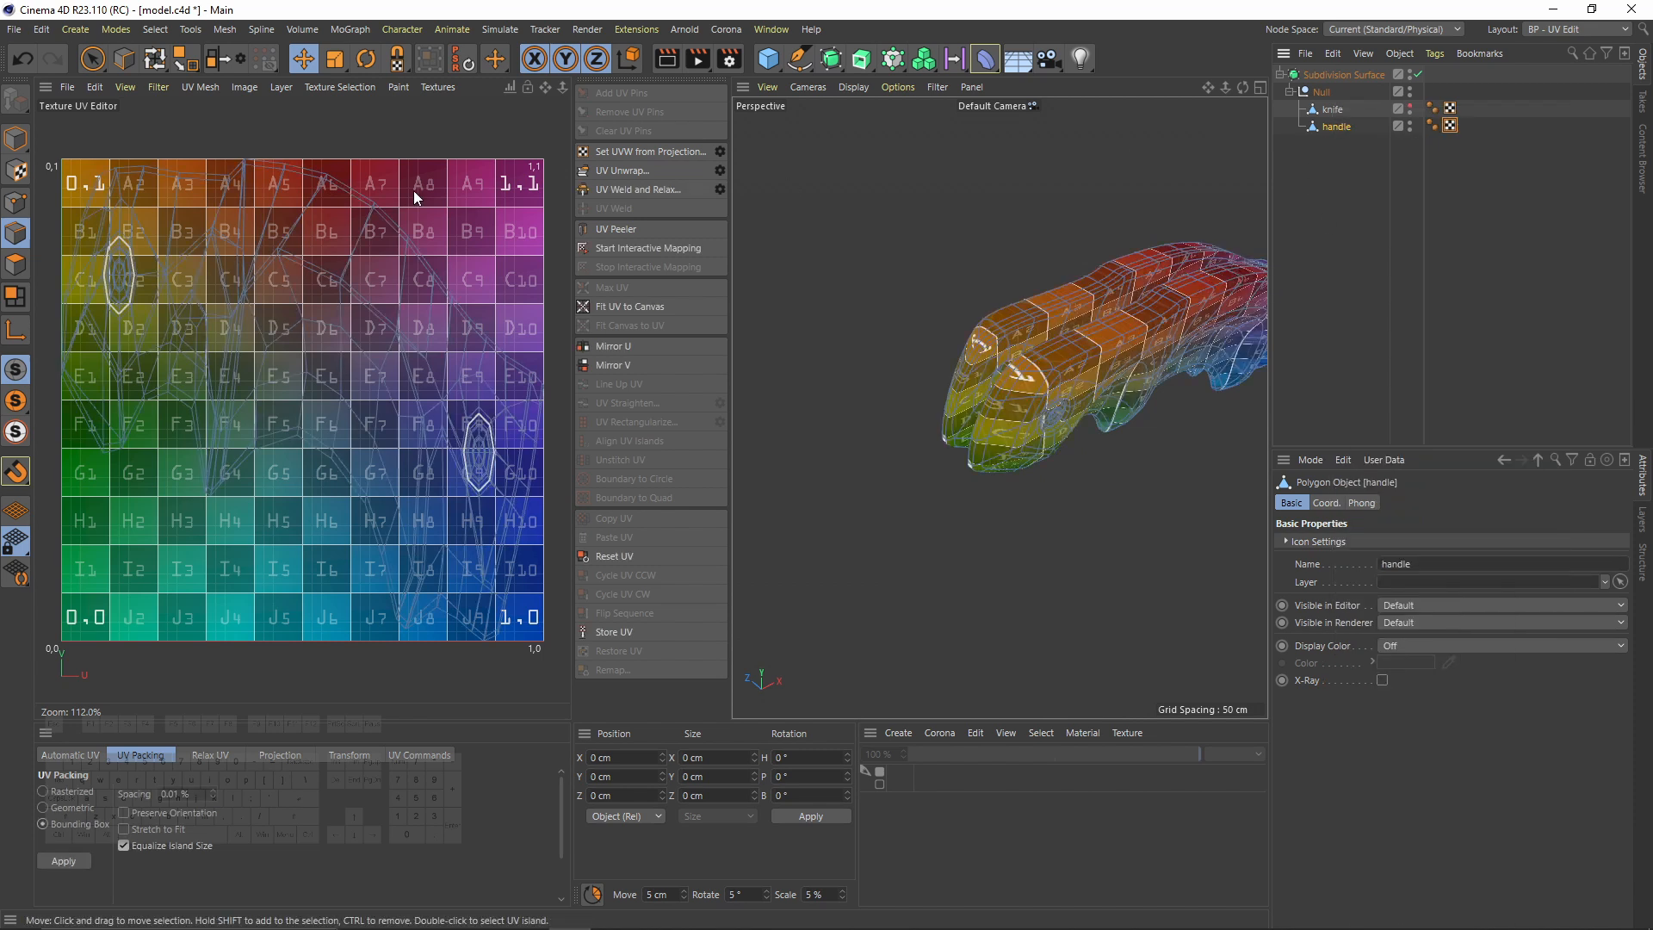
pyautogui.click(421, 87)
pyautogui.click(430, 130)
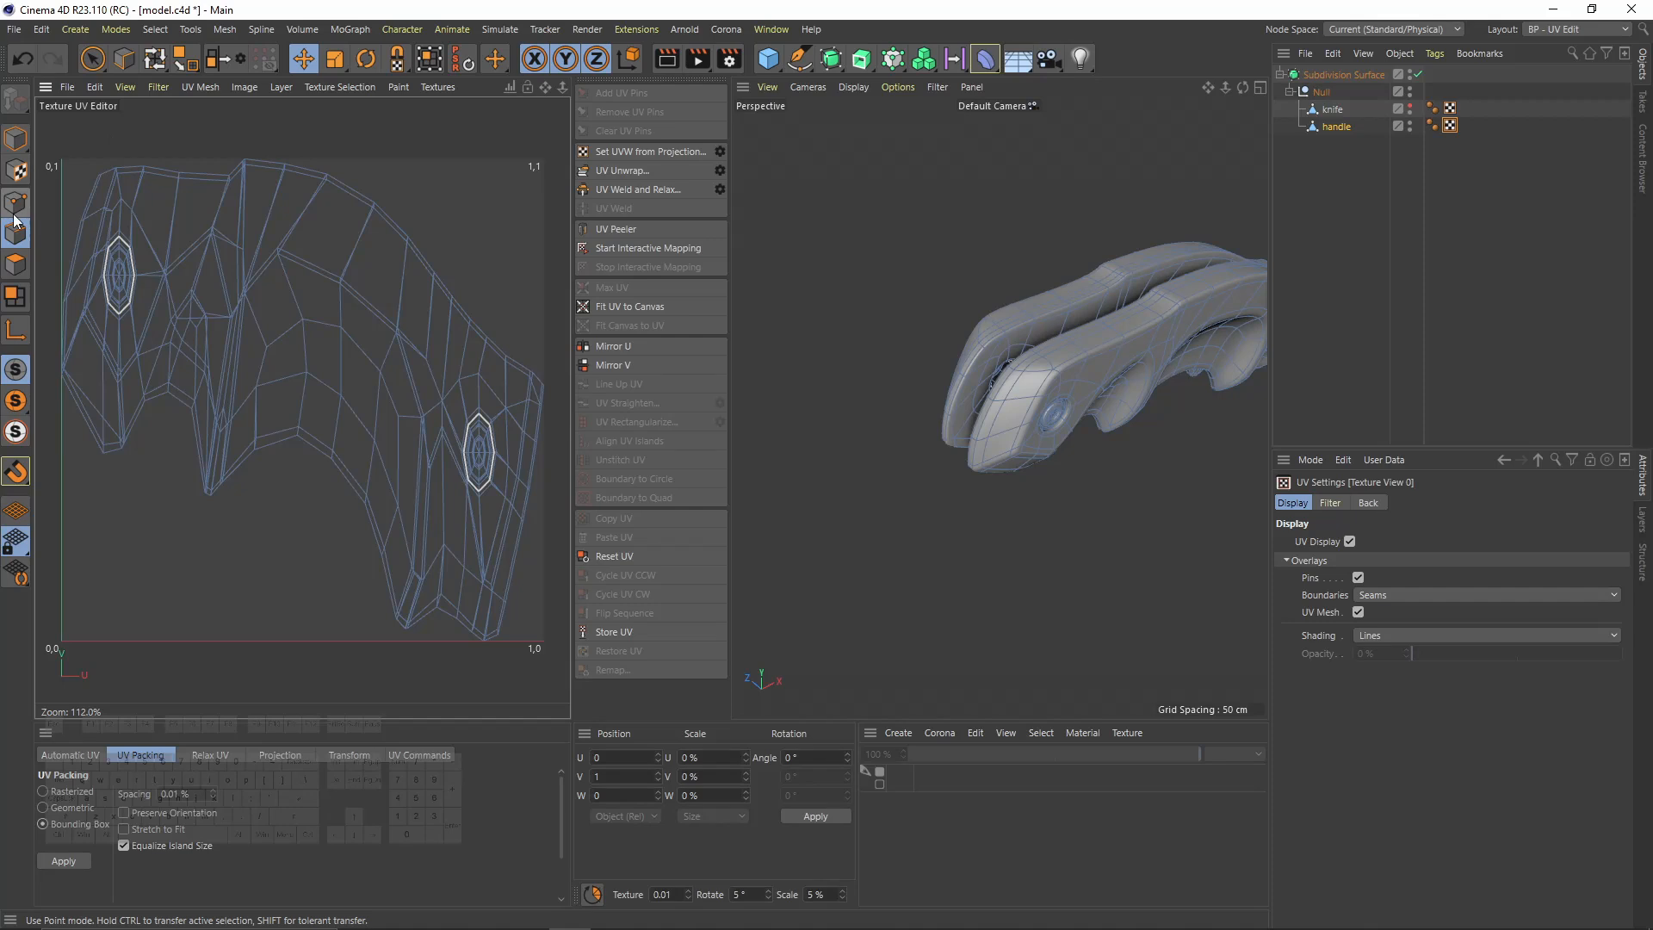
# Step: Select the edge loops along the inner perimeters of both handle halves with Loop Selection
pyautogui.keyDown('alt'); pyautogui.moveTo(1059, 344); pyautogui.dragTo(1201, 322); pyautogui.keyUp('alt')
pyautogui.keyDown('alt'); pyautogui.moveTo(1201, 322); pyautogui.dragTo(1103, 336, button='right'); pyautogui.keyUp('alt')
pyautogui.keyDown('alt'); pyautogui.moveTo(1103, 336); pyautogui.dragTo(1007, 345); pyautogui.keyUp('alt')
pyautogui.click(153, 34)
pyautogui.click(190, 119)
pyautogui.click(155, 30)
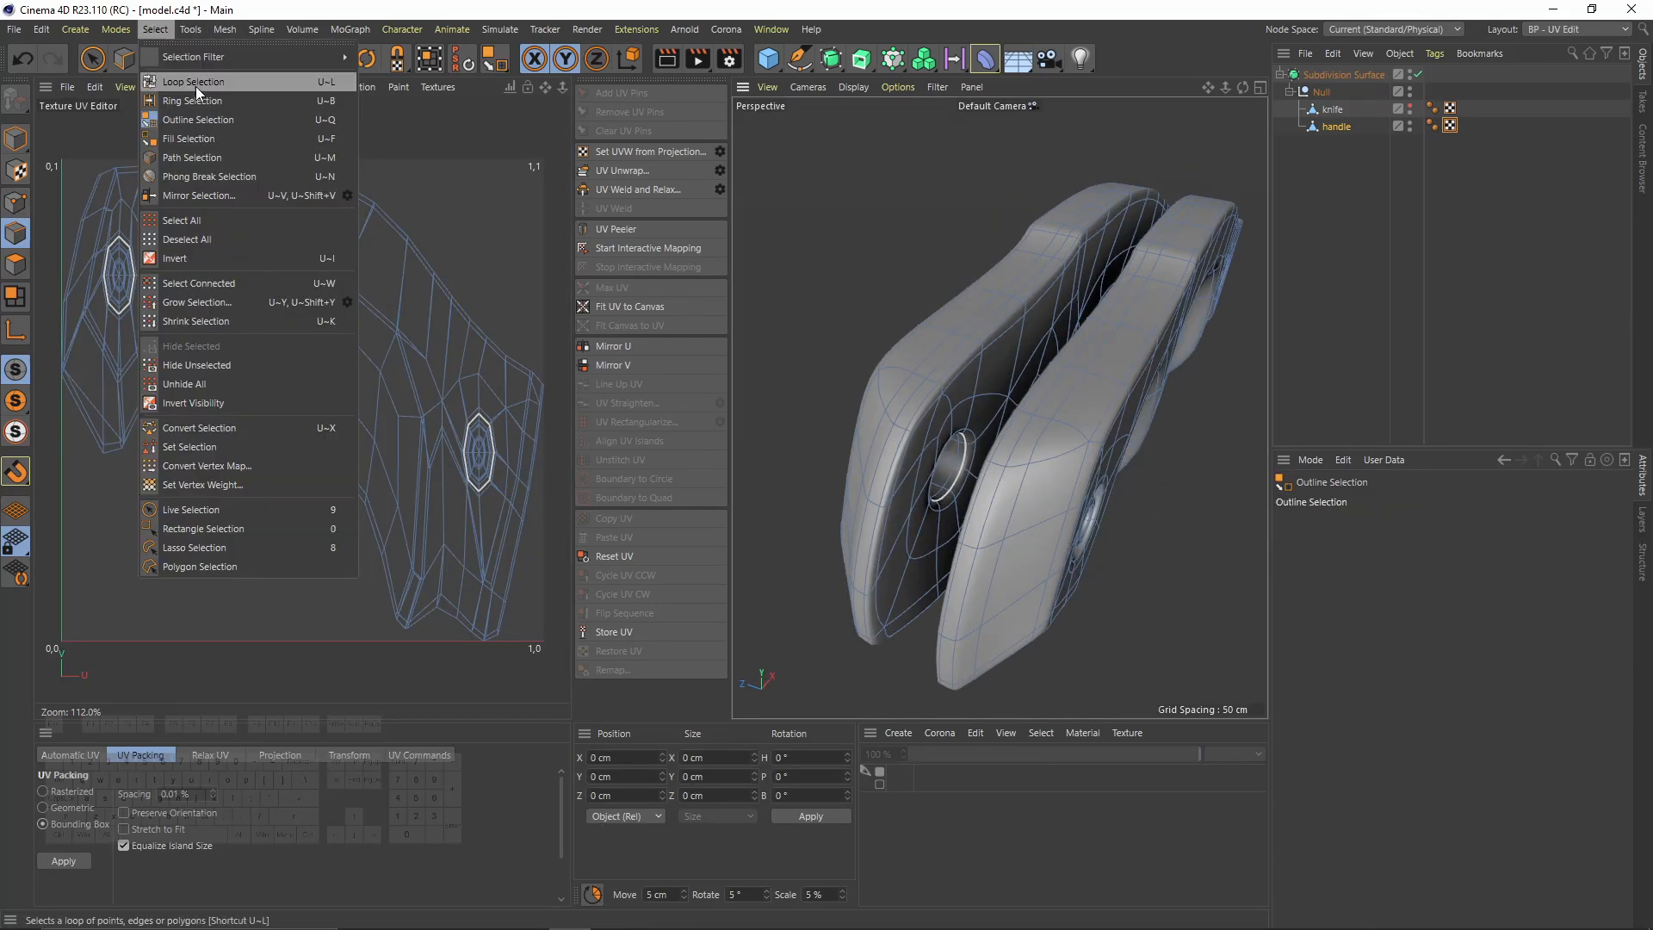
pyautogui.click(199, 82)
pyautogui.scroll(6, 943, 401)
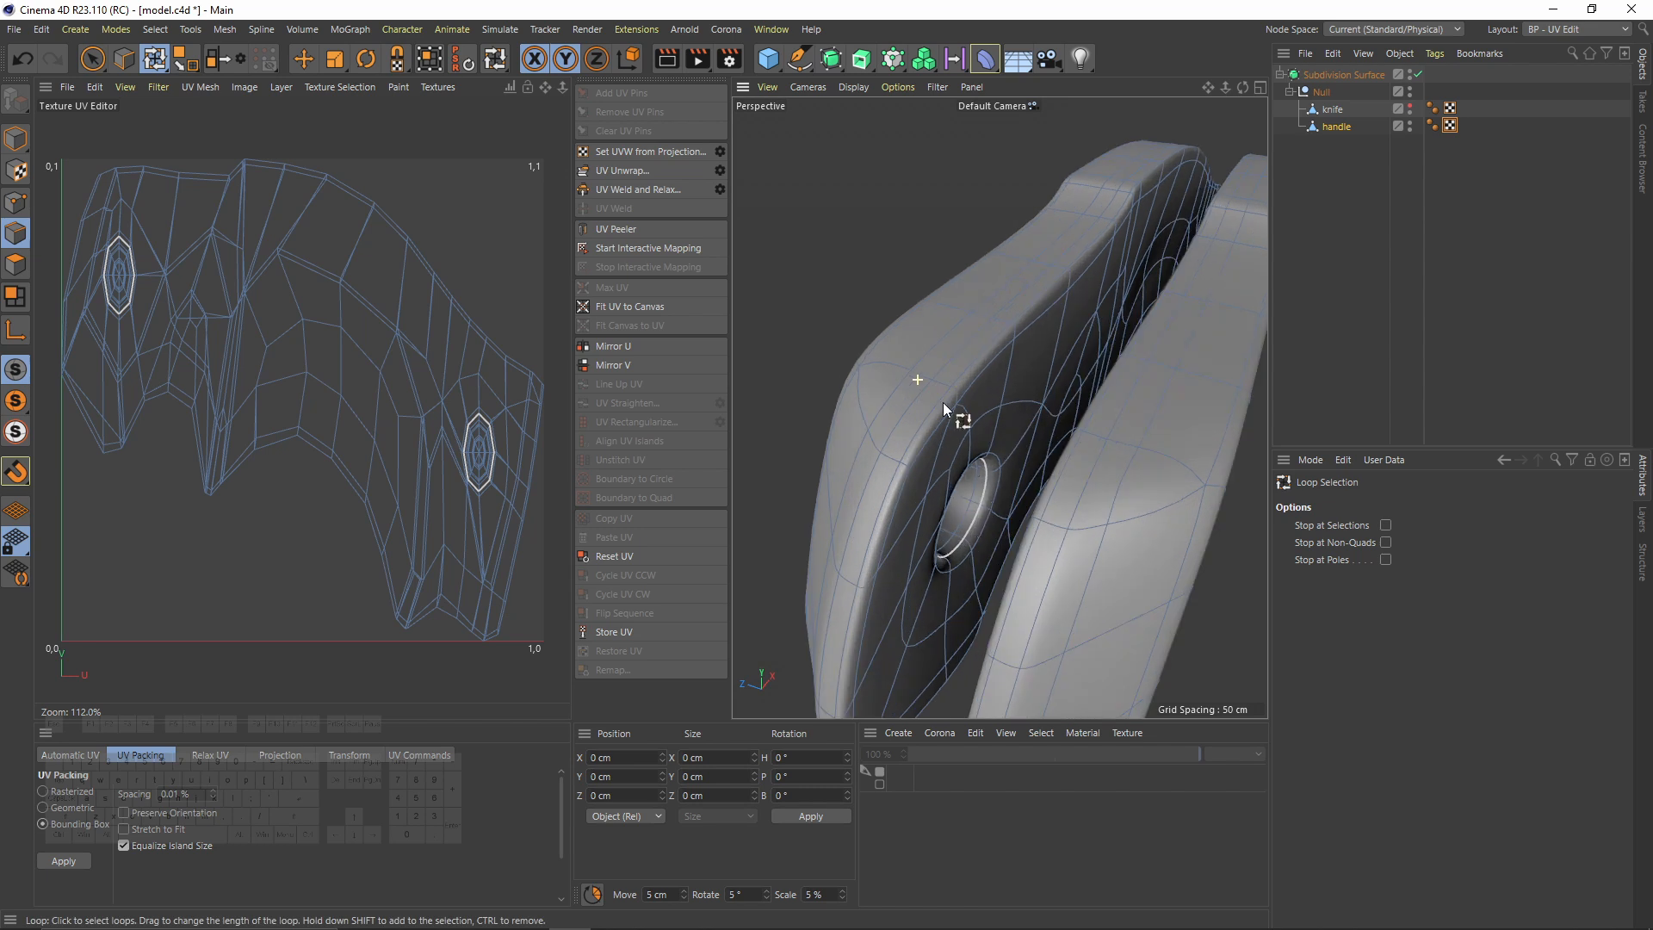
pyautogui.click(915, 446)
pyautogui.keyDown('alt'); pyautogui.moveTo(917, 444); pyautogui.dragTo(1331, 468); pyautogui.keyUp('alt')
pyautogui.keyDown('shift'); pyautogui.click(1150, 431); pyautogui.keyUp('shift')
pyautogui.keyDown('shift'); pyautogui.click(1013, 329); pyautogui.keyUp('shift')
# Step: Add the octagonal edge loops around the handle's pin holes to the seam selection
pyautogui.keyDown('alt'); pyautogui.moveTo(1118, 250); pyautogui.dragTo(1072, 551); pyautogui.keyUp('alt')
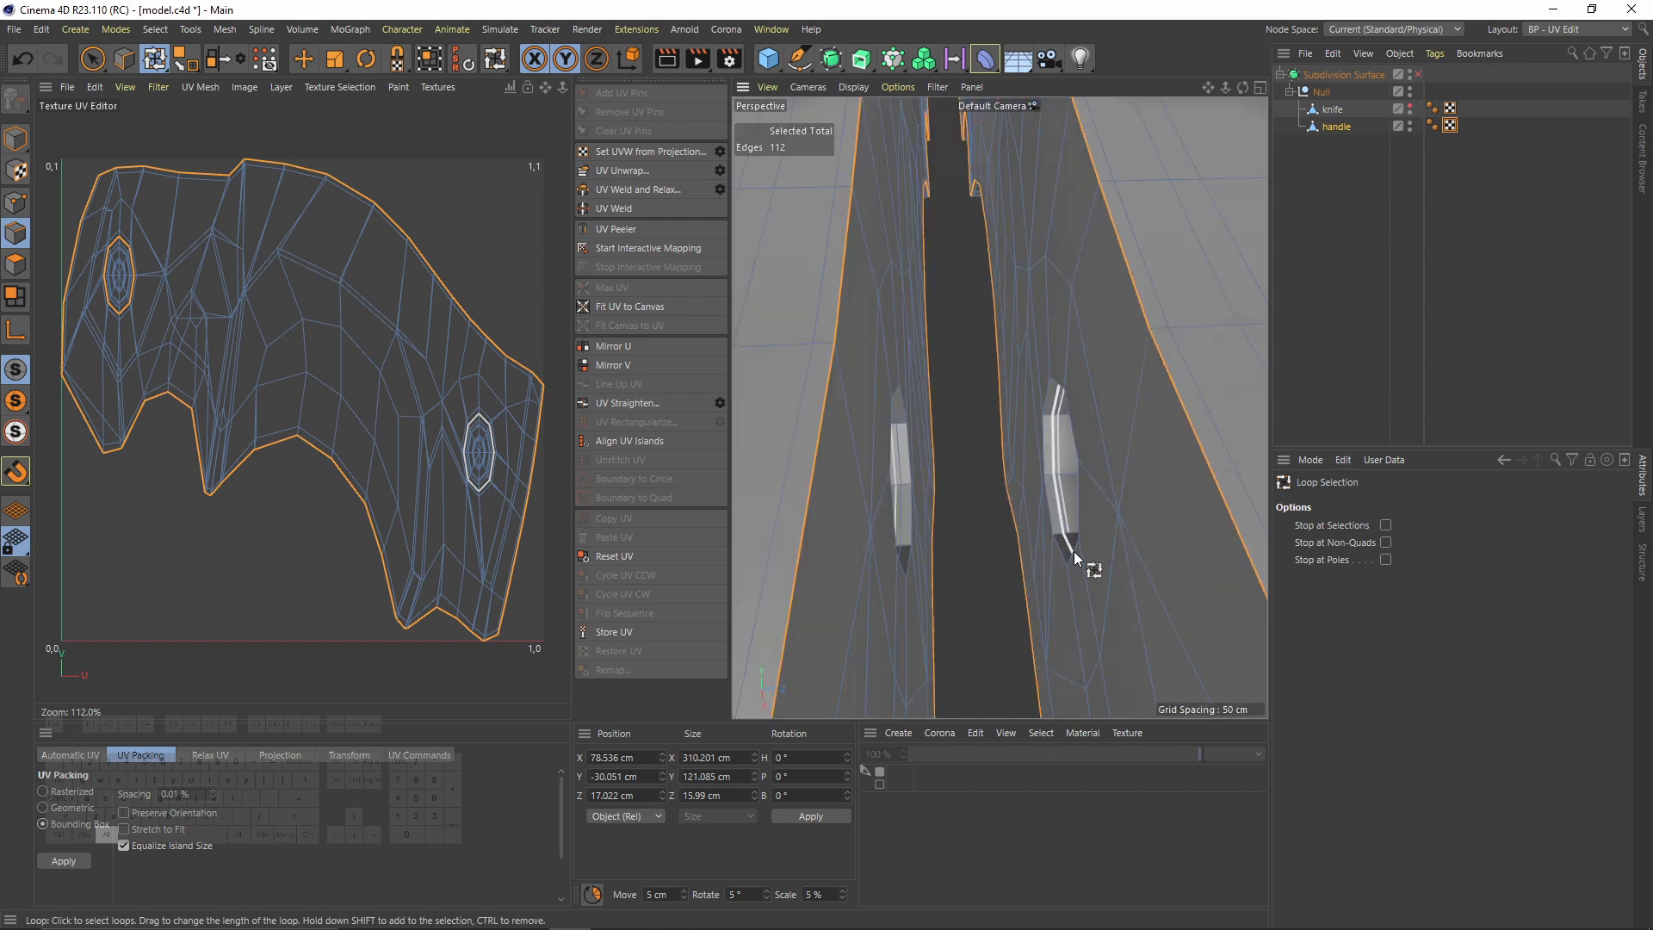
pyautogui.keyDown('shift'); pyautogui.click(1067, 561); pyautogui.keyUp('shift')
pyautogui.keyDown('shift'); pyautogui.click(887, 576); pyautogui.keyUp('shift')
pyautogui.keyDown('alt'); pyautogui.moveTo(903, 572); pyautogui.dragTo(1052, 424); pyautogui.keyUp('alt')
pyautogui.keyDown('shift'); pyautogui.click(869, 364); pyautogui.keyUp('shift')
pyautogui.keyDown('shift'); pyautogui.click(1061, 362); pyautogui.keyUp('shift')
pyautogui.keyDown('shift'); pyautogui.click(1086, 353); pyautogui.keyUp('shift')
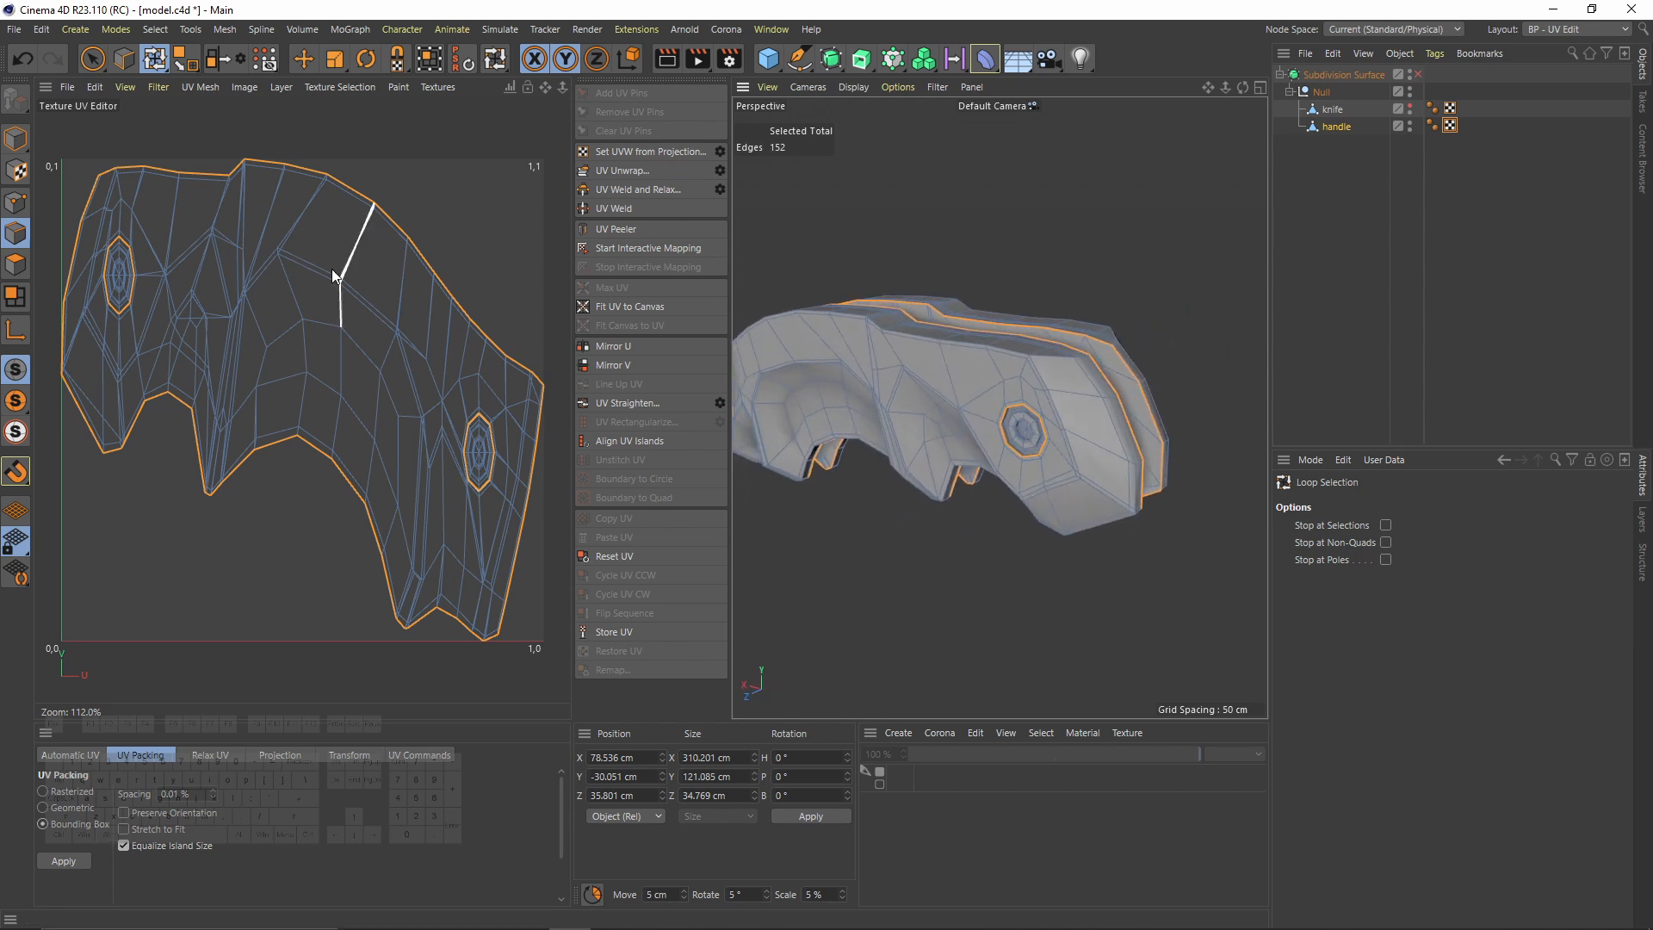
# Step: Unwrap the handle's UVs along the selected seam edges with UV Unwrap
pyautogui.click(13, 264)
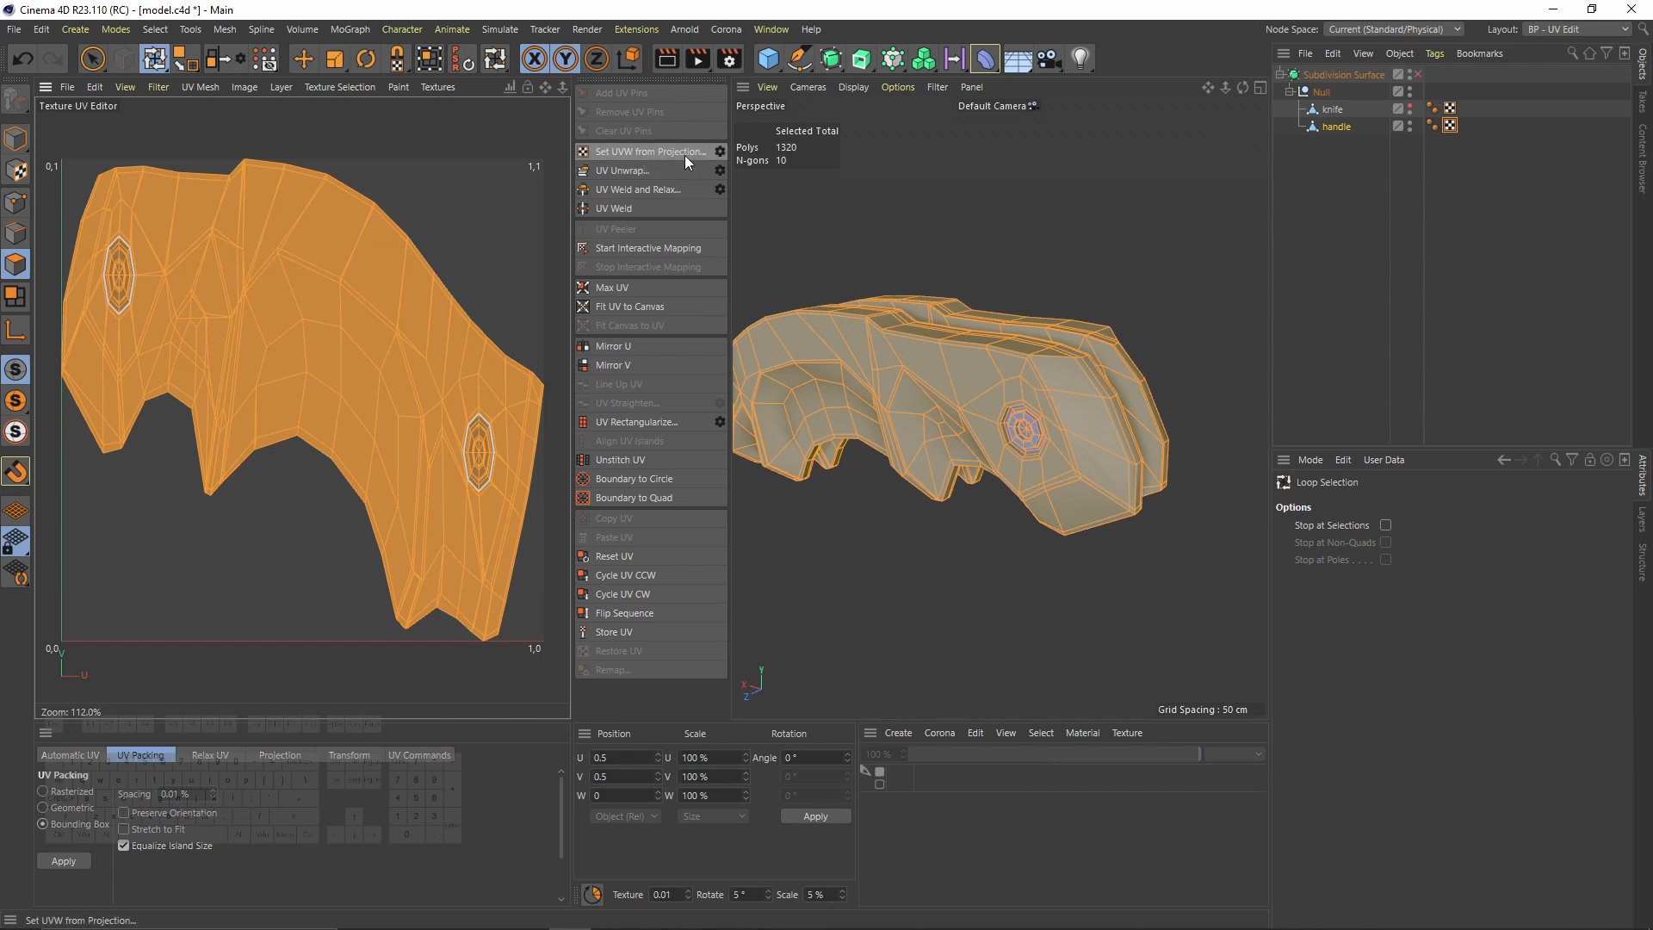
pyautogui.scroll(-3, 273, 239)
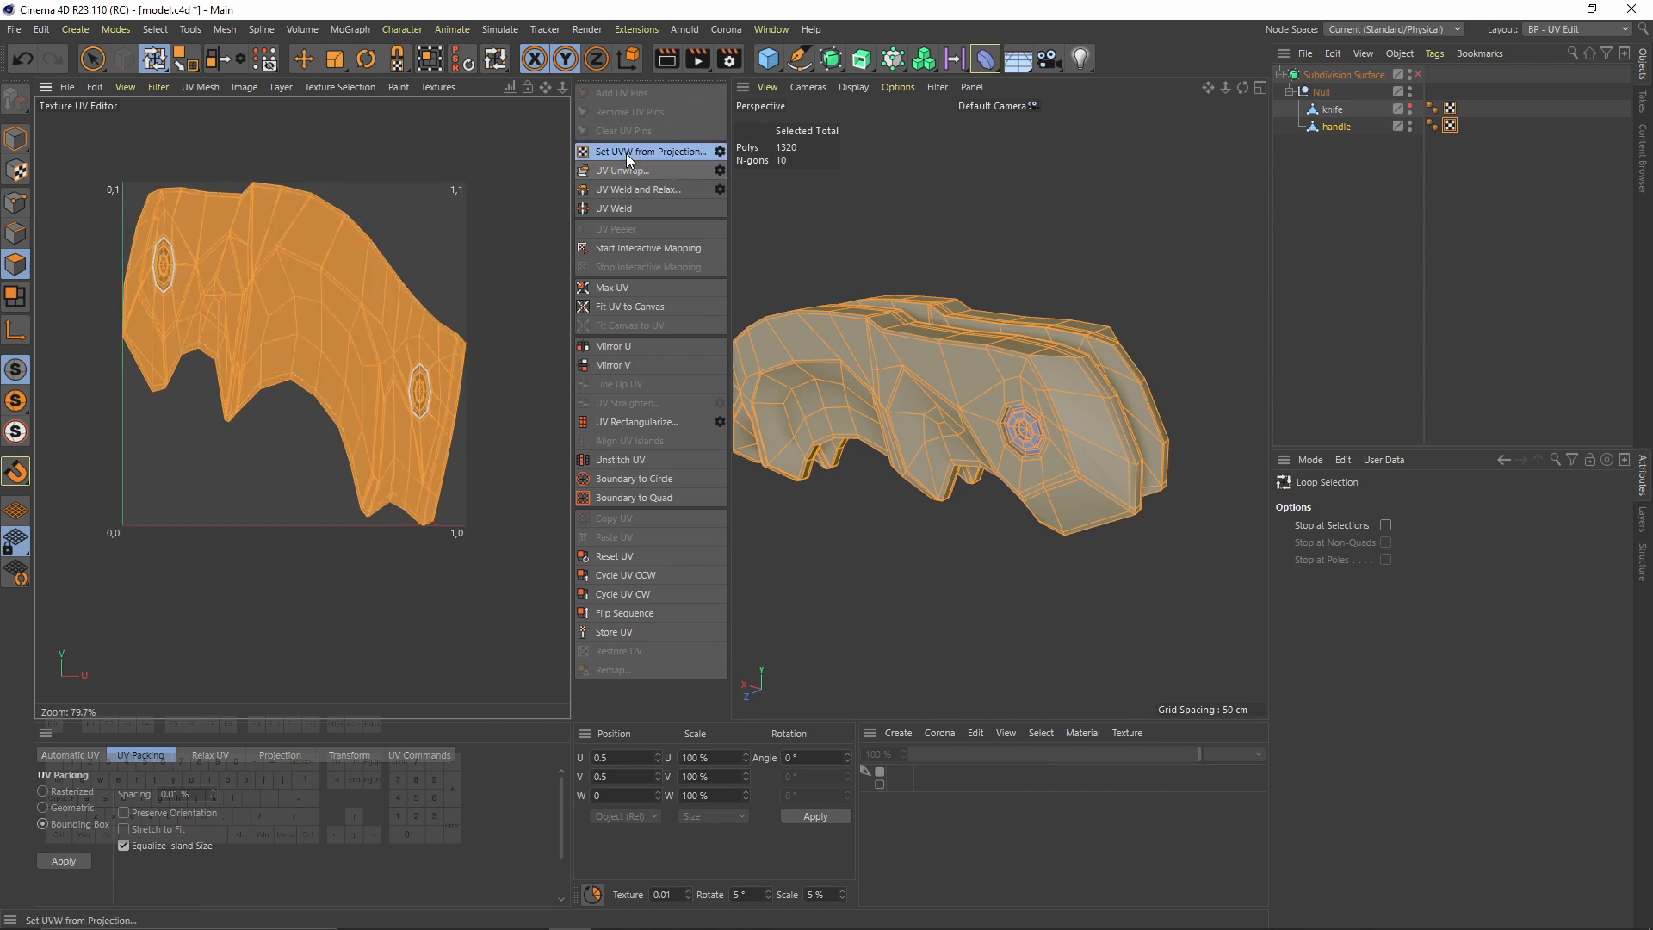
pyautogui.scroll(1, 405, 305)
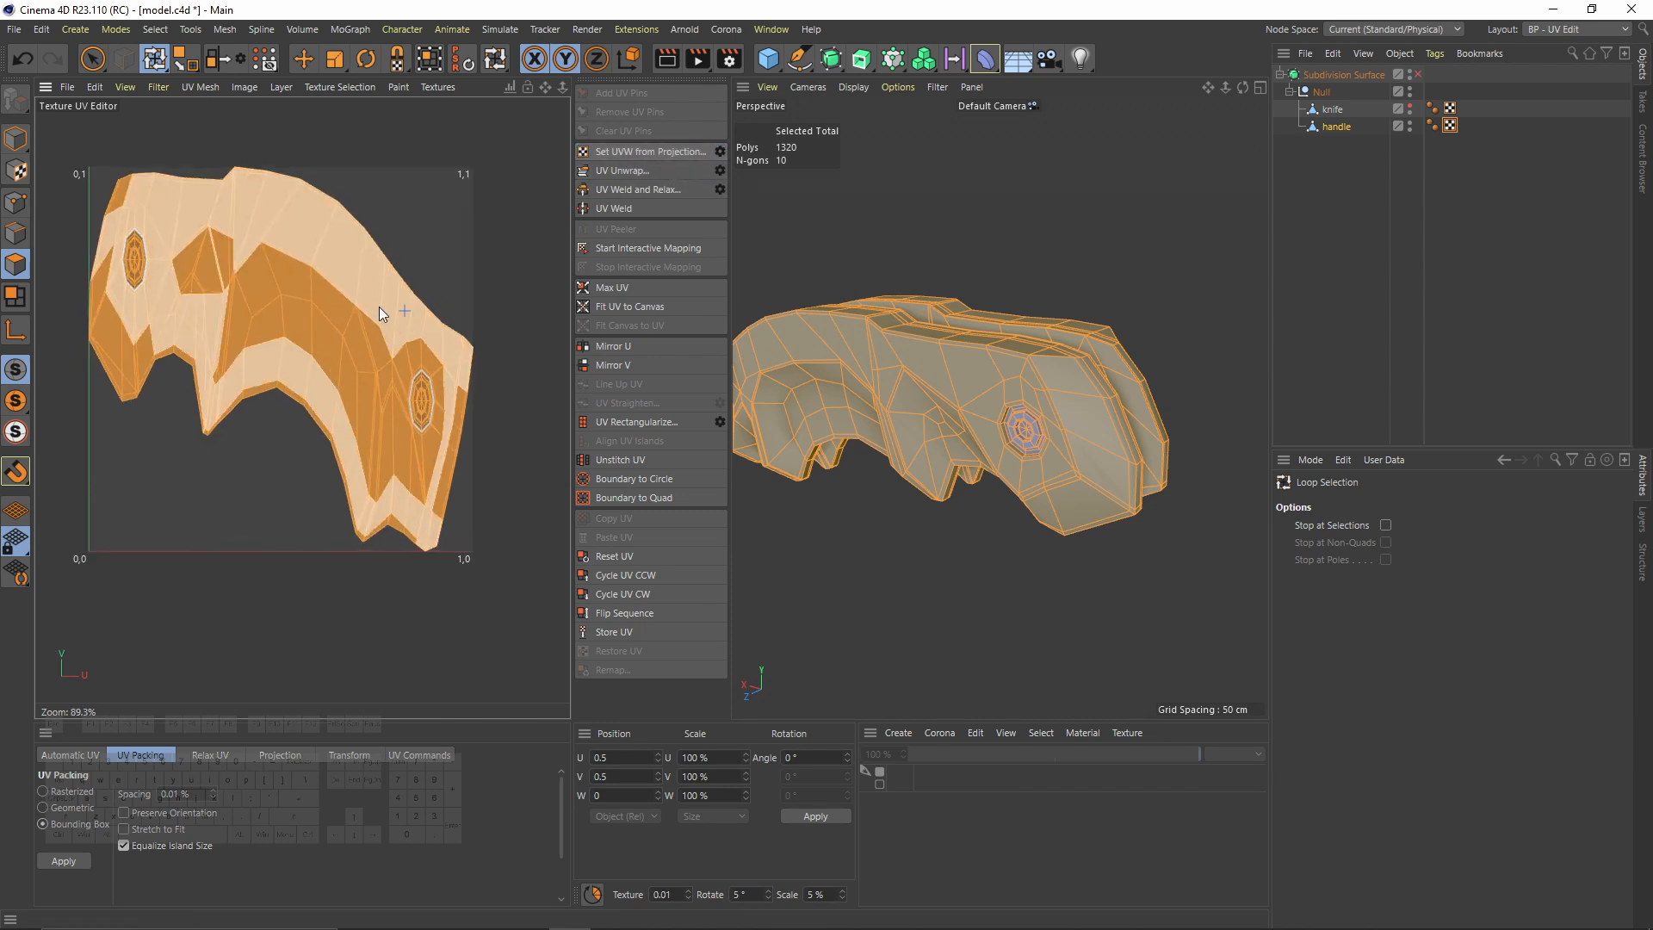
pyautogui.click(16, 234)
pyautogui.click(639, 171)
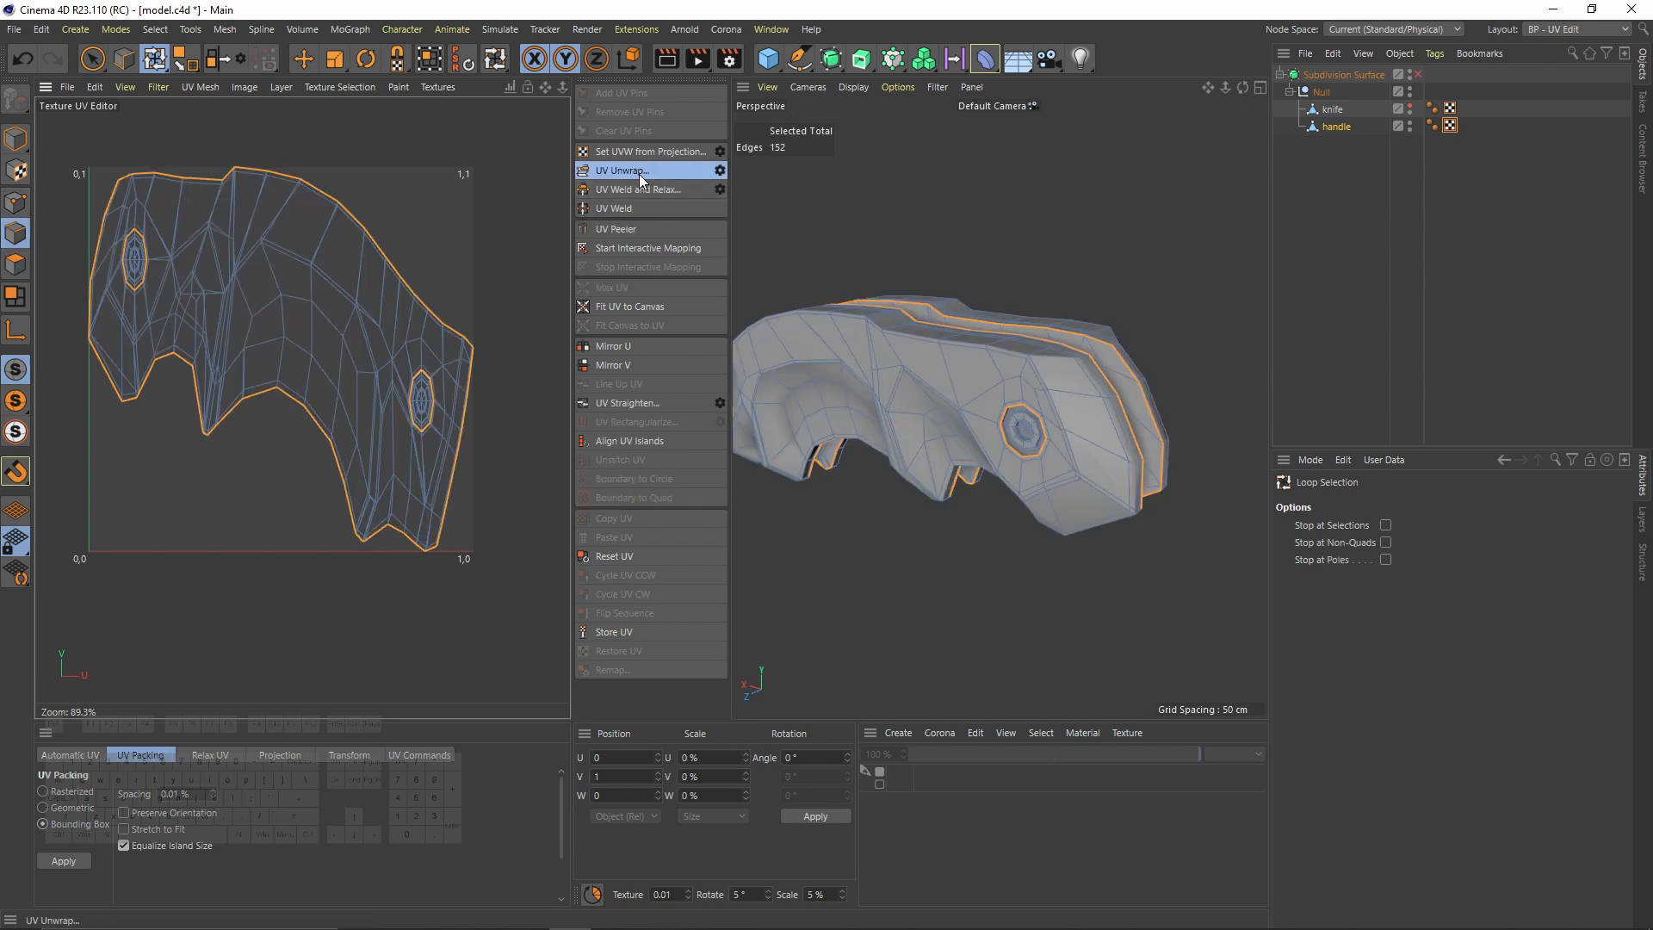
# Step: Display the UV Map test texture behind the unwrapped handle islands
pyautogui.scroll(3, 212, 263)
pyautogui.keyDown('alt'); pyautogui.moveTo(213, 263); pyautogui.dragTo(151, 263, button='right'); pyautogui.keyUp('alt')
pyautogui.scroll(3, 422, 302)
pyautogui.keyDown('alt'); pyautogui.moveTo(209, 218); pyautogui.dragTo(591, 291, button='middle'); pyautogui.keyUp('alt')
pyautogui.keyDown('alt'); pyautogui.moveTo(676, 353); pyautogui.dragTo(343, 294, button='middle'); pyautogui.keyUp('alt')
pyautogui.click(439, 87)
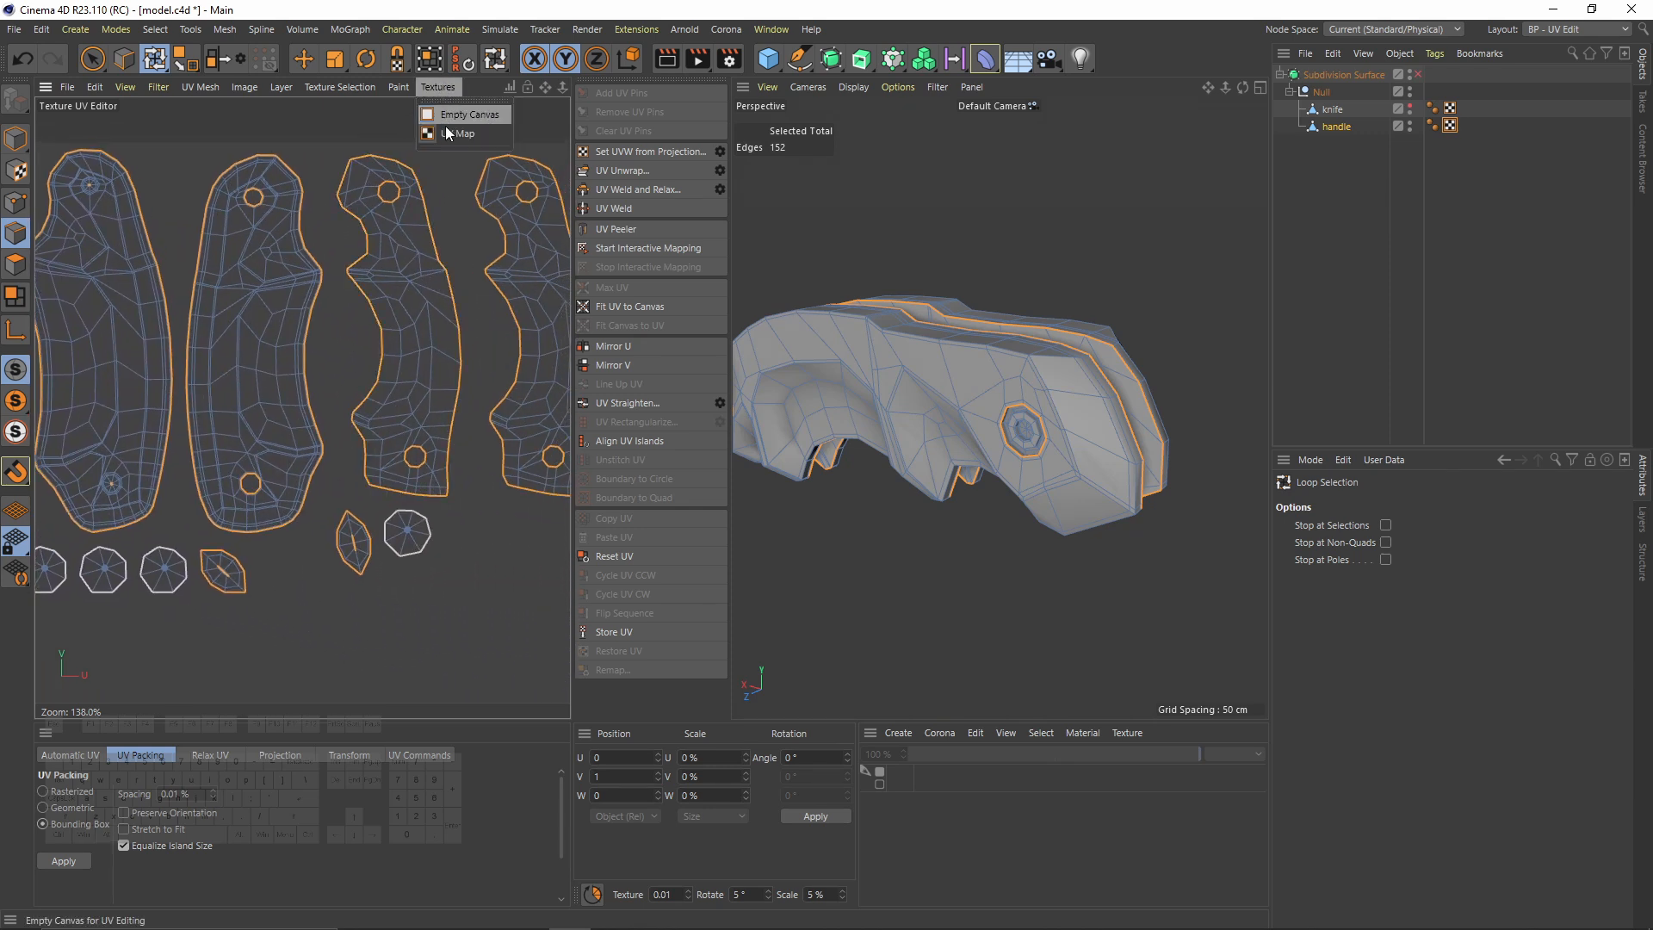
pyautogui.click(450, 131)
# Step: Examine the UV Map grid across the handle's outer surface and pins for distortion
pyautogui.keyDown('alt'); pyautogui.moveTo(987, 388); pyautogui.dragTo(1107, 343); pyautogui.keyUp('alt')
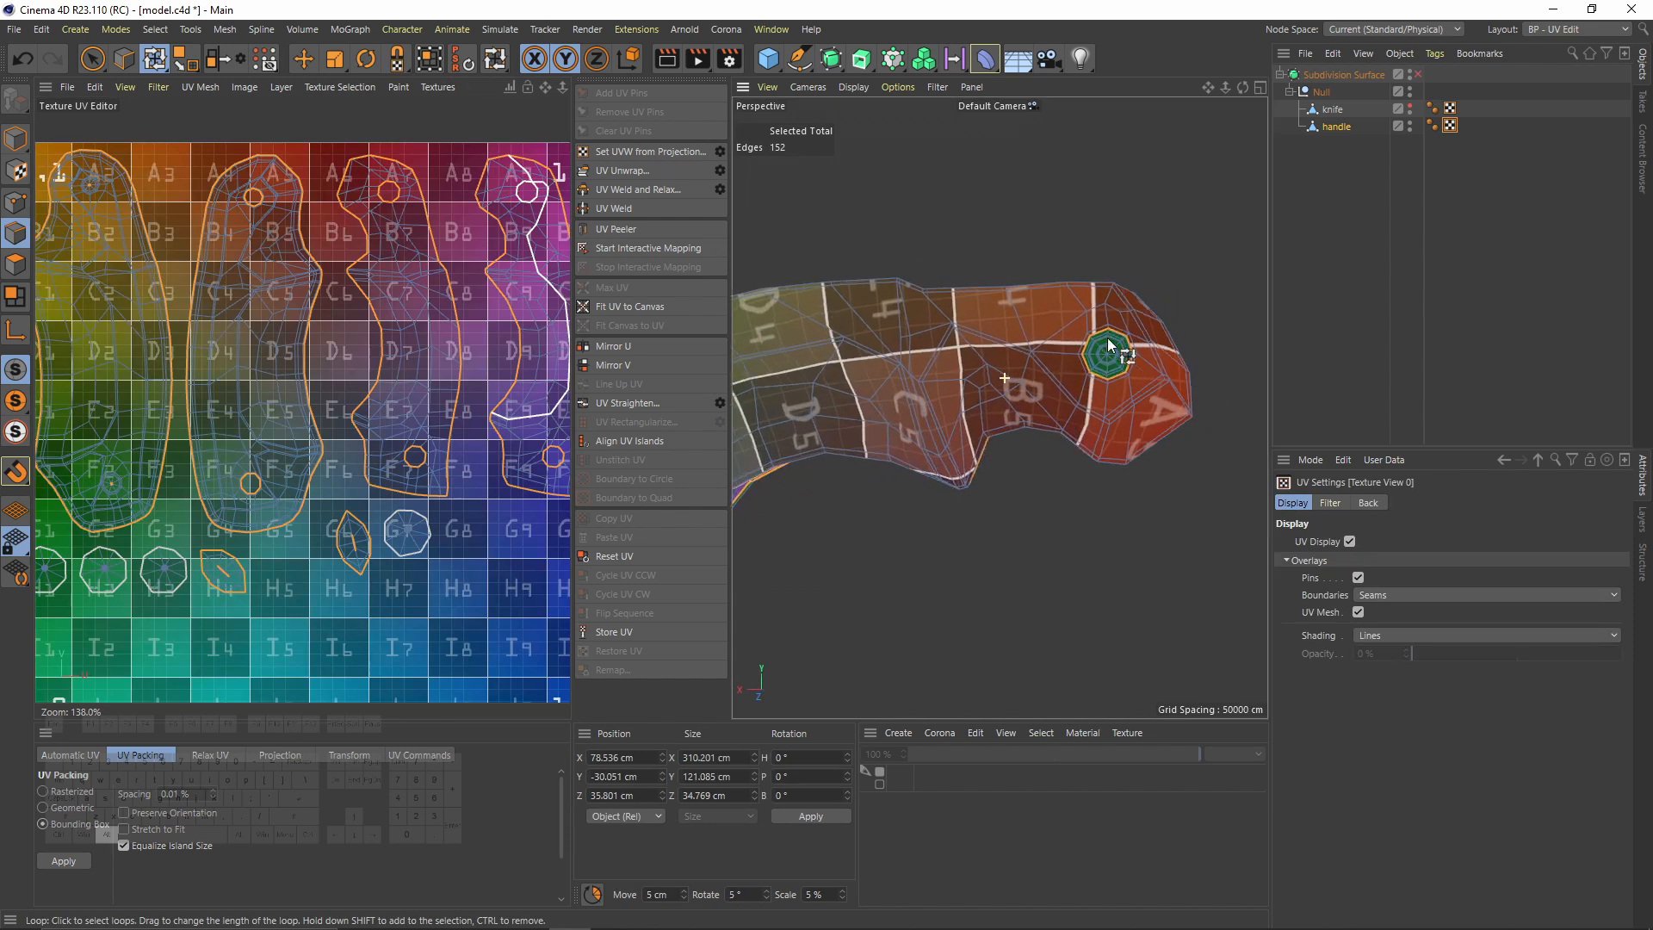
pyautogui.keyDown('alt'); pyautogui.moveTo(1107, 344); pyautogui.dragTo(1229, 297, button='middle'); pyautogui.keyUp('alt')
pyautogui.keyDown('alt'); pyautogui.moveTo(995, 313); pyautogui.dragTo(923, 334); pyautogui.keyUp('alt')
pyautogui.scroll(4, 922, 334)
pyautogui.scroll(-4, 978, 324)
pyautogui.keyDown('alt'); pyautogui.moveTo(978, 323); pyautogui.dragTo(943, 349, button='middle'); pyautogui.keyUp('alt')
pyautogui.press('q')
pyautogui.click(1399, 236)
pyautogui.click(1335, 125)
pyautogui.keyDown('alt'); pyautogui.moveTo(1185, 315); pyautogui.dragTo(1028, 359, button='middle'); pyautogui.keyUp('alt')
pyautogui.keyDown('alt'); pyautogui.moveTo(1022, 356); pyautogui.dragTo(1025, 311); pyautogui.keyUp('alt')
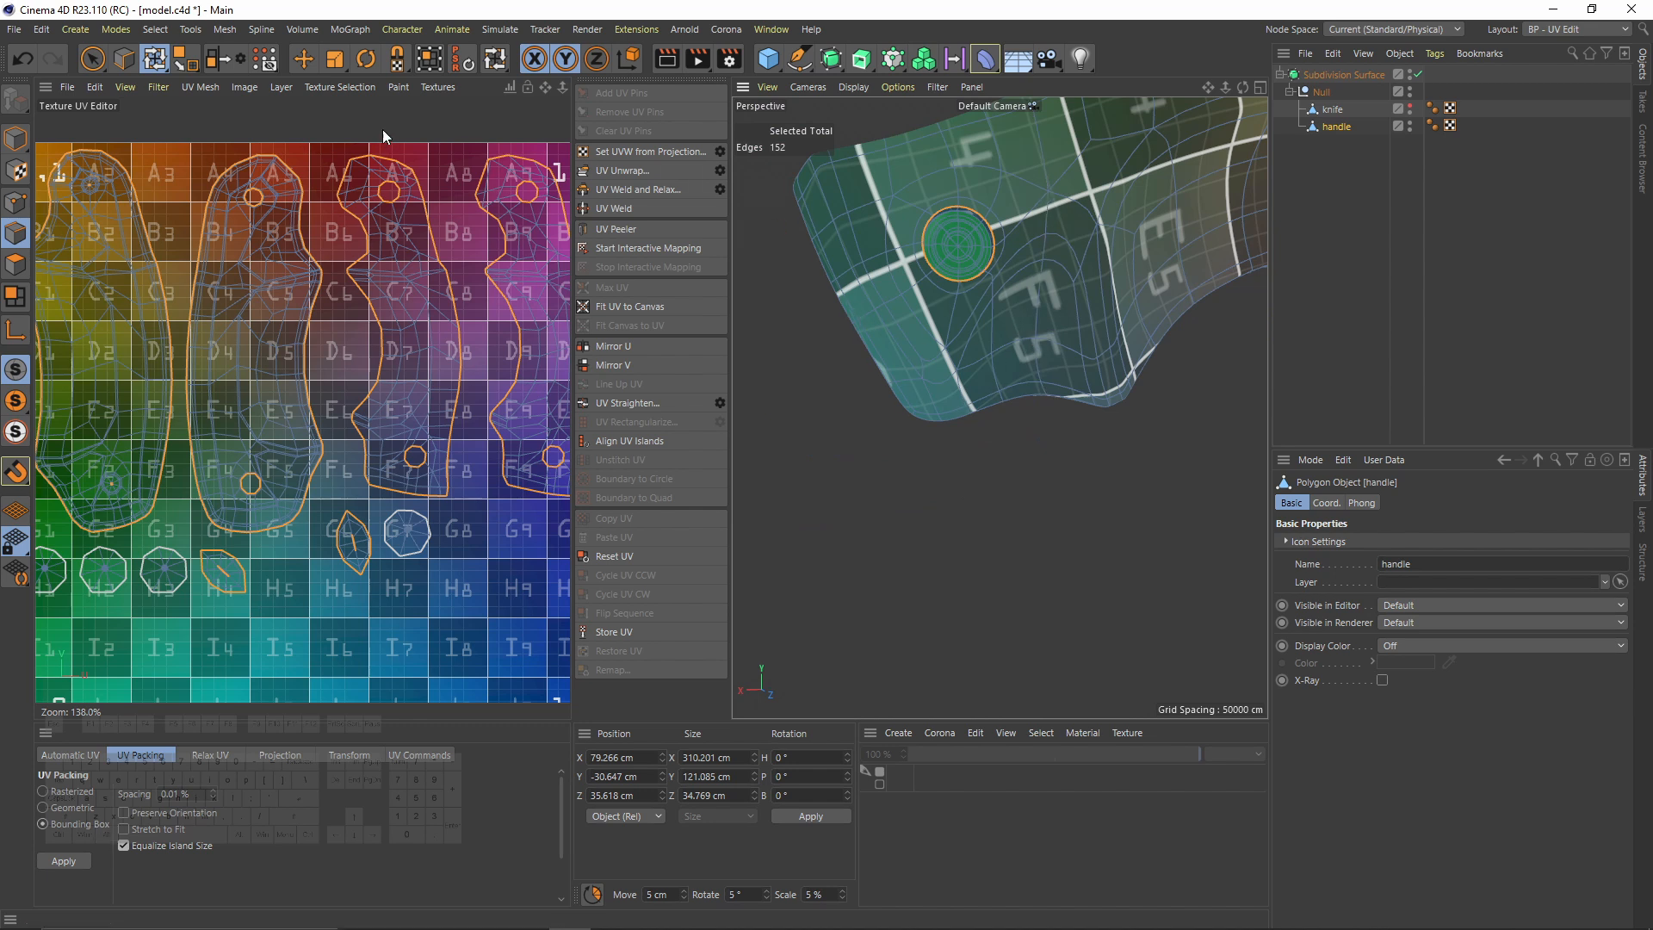
# Step: Turn off the UV Map test texture and select the polygons of the handle's first octagonal pin island
pyautogui.click(436, 87)
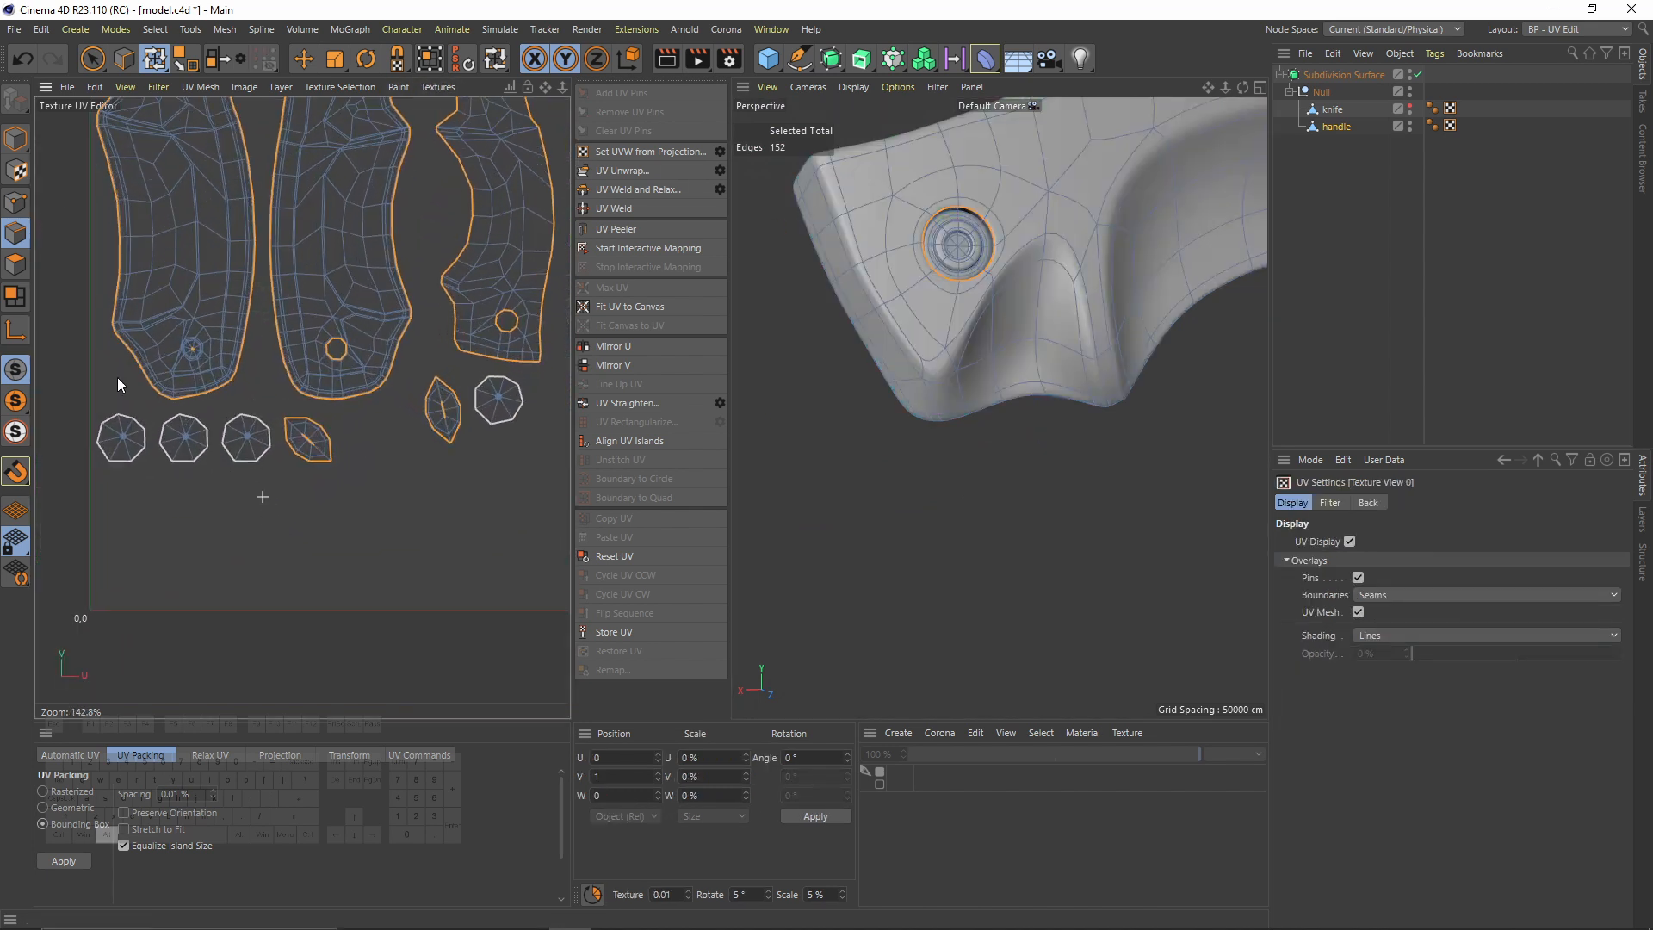
pyautogui.click(22, 270)
pyautogui.click(119, 452)
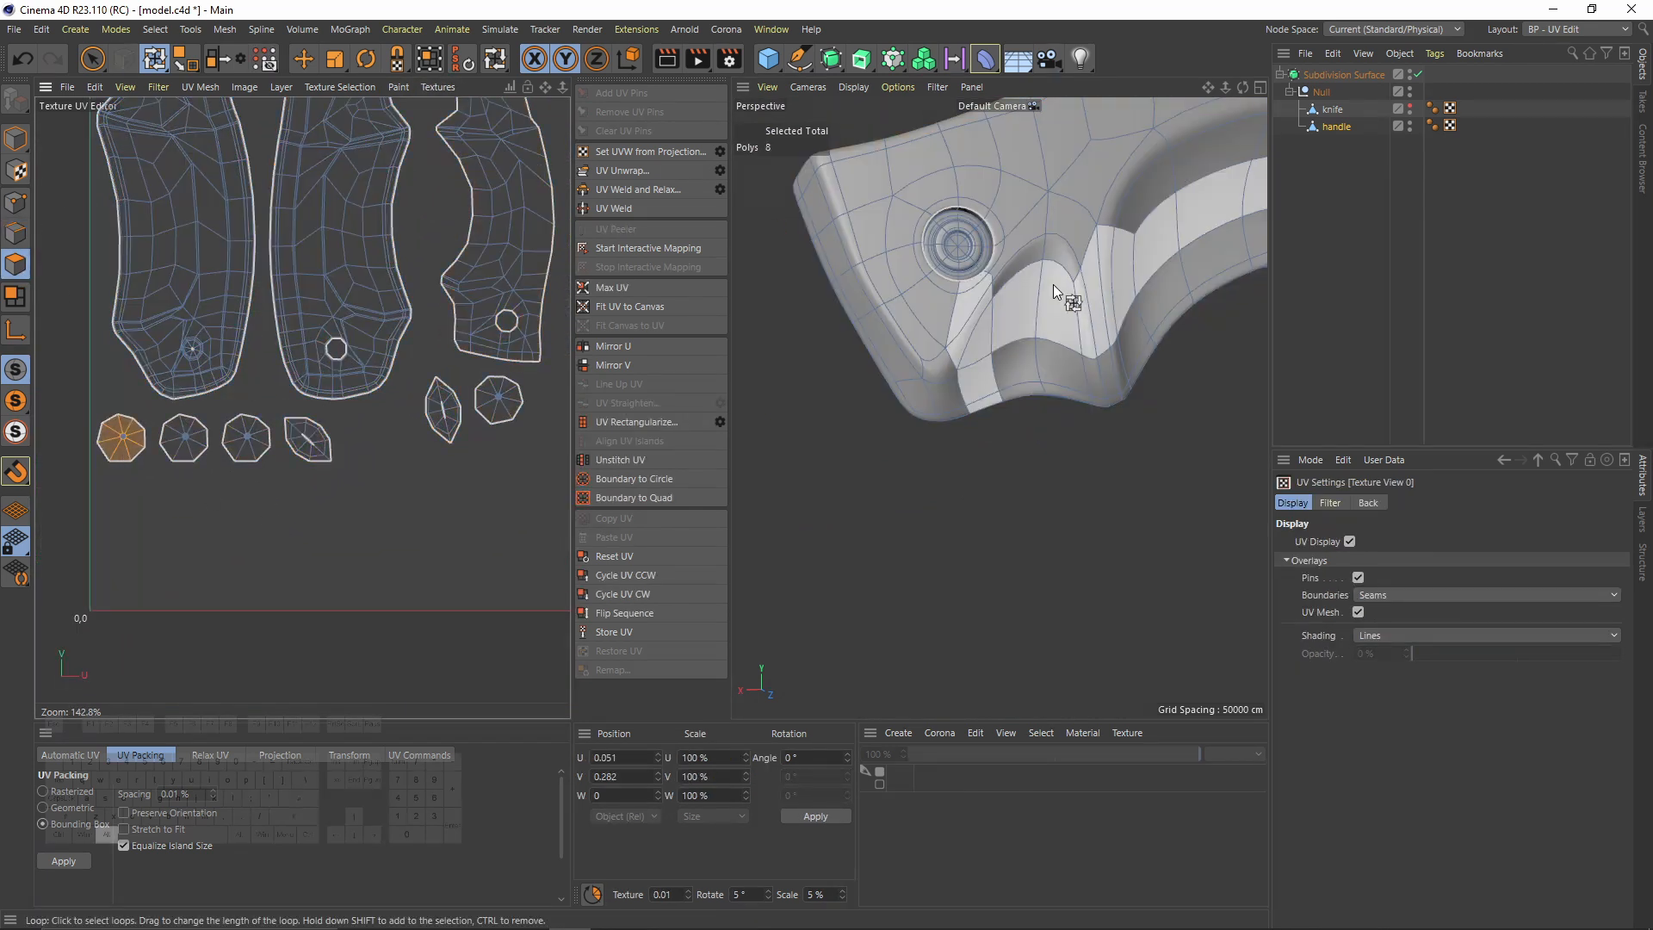
pyautogui.keyDown('alt'); pyautogui.moveTo(1184, 237); pyautogui.dragTo(813, 376, button='middle'); pyautogui.keyUp('alt')
pyautogui.keyDown('alt'); pyautogui.moveTo(813, 375); pyautogui.dragTo(1076, 338); pyautogui.keyUp('alt')
pyautogui.scroll(5, 1083, 329)
pyautogui.press('e')
pyautogui.doubleClick(1089, 349)
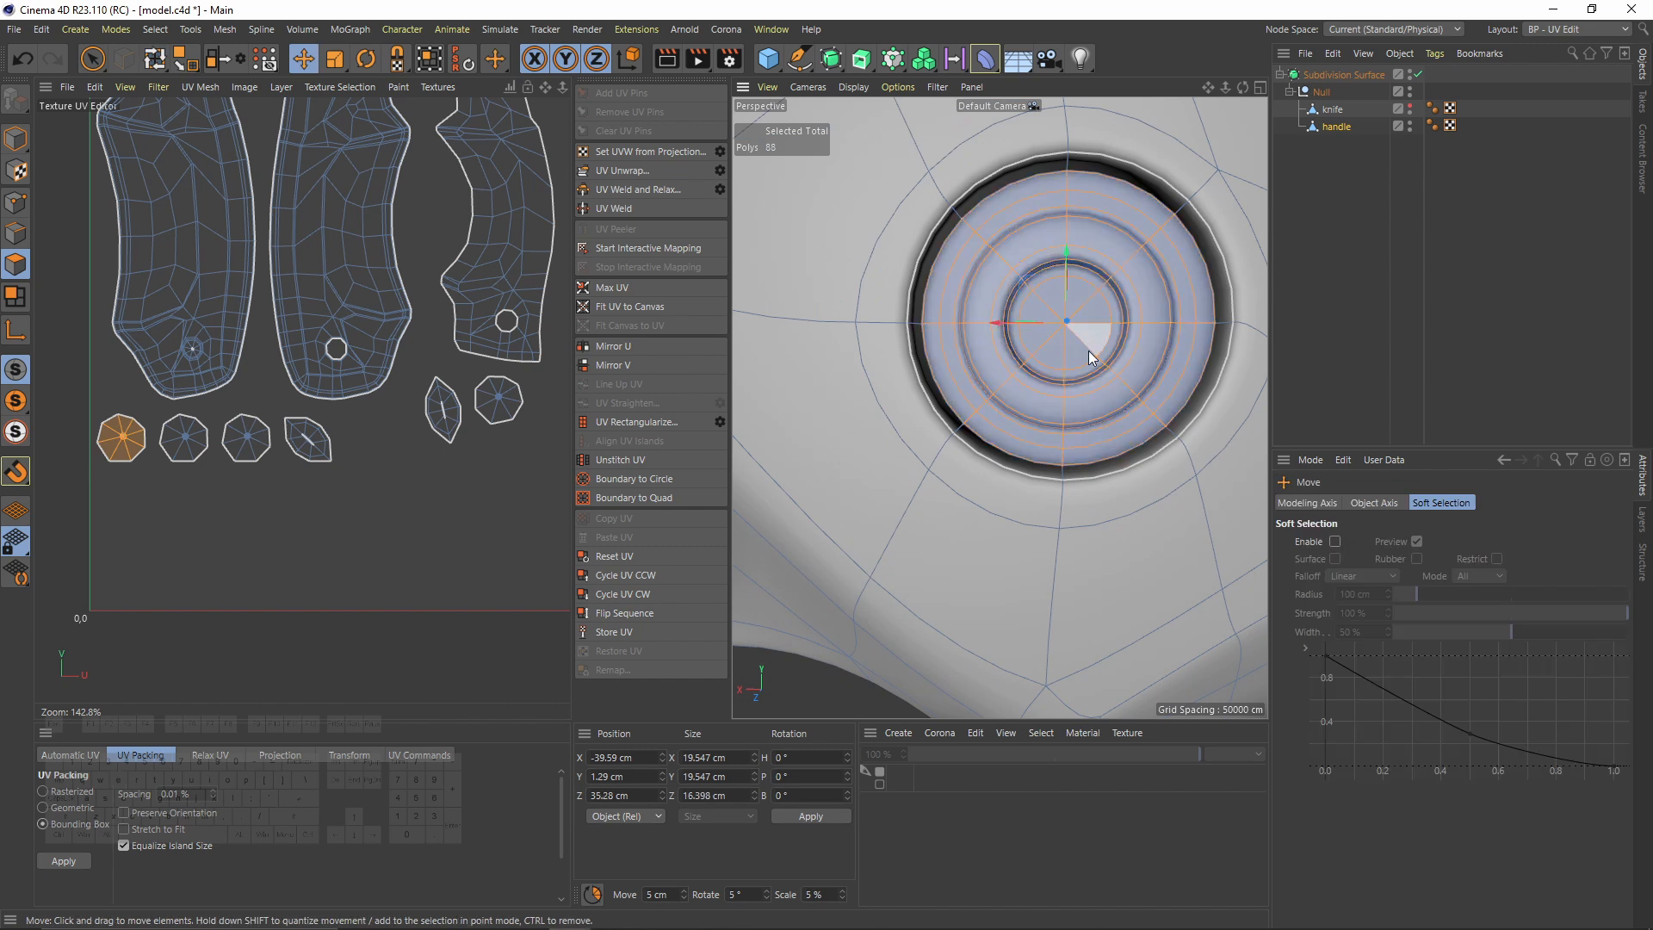
# Step: Unwrap the selected round pin with Automatic UV in Packed mode and move its new islands left of the UV canvas
pyautogui.keyDown('alt'); pyautogui.moveTo(241, 465); pyautogui.dragTo(387, 456, button='middle'); pyautogui.keyUp('alt')
pyautogui.scroll(-5, 1007, 310)
pyautogui.keyDown('alt'); pyautogui.moveTo(1008, 310); pyautogui.dragTo(931, 421); pyautogui.keyUp('alt')
pyautogui.keyDown('alt'); pyautogui.moveTo(931, 421); pyautogui.dragTo(1061, 381, button='right'); pyautogui.keyUp('alt')
pyautogui.keyDown('alt'); pyautogui.moveTo(1061, 381); pyautogui.dragTo(963, 350); pyautogui.keyUp('alt')
pyautogui.keyDown('alt'); pyautogui.moveTo(963, 349); pyautogui.dragTo(939, 410, button='middle'); pyautogui.keyUp('alt')
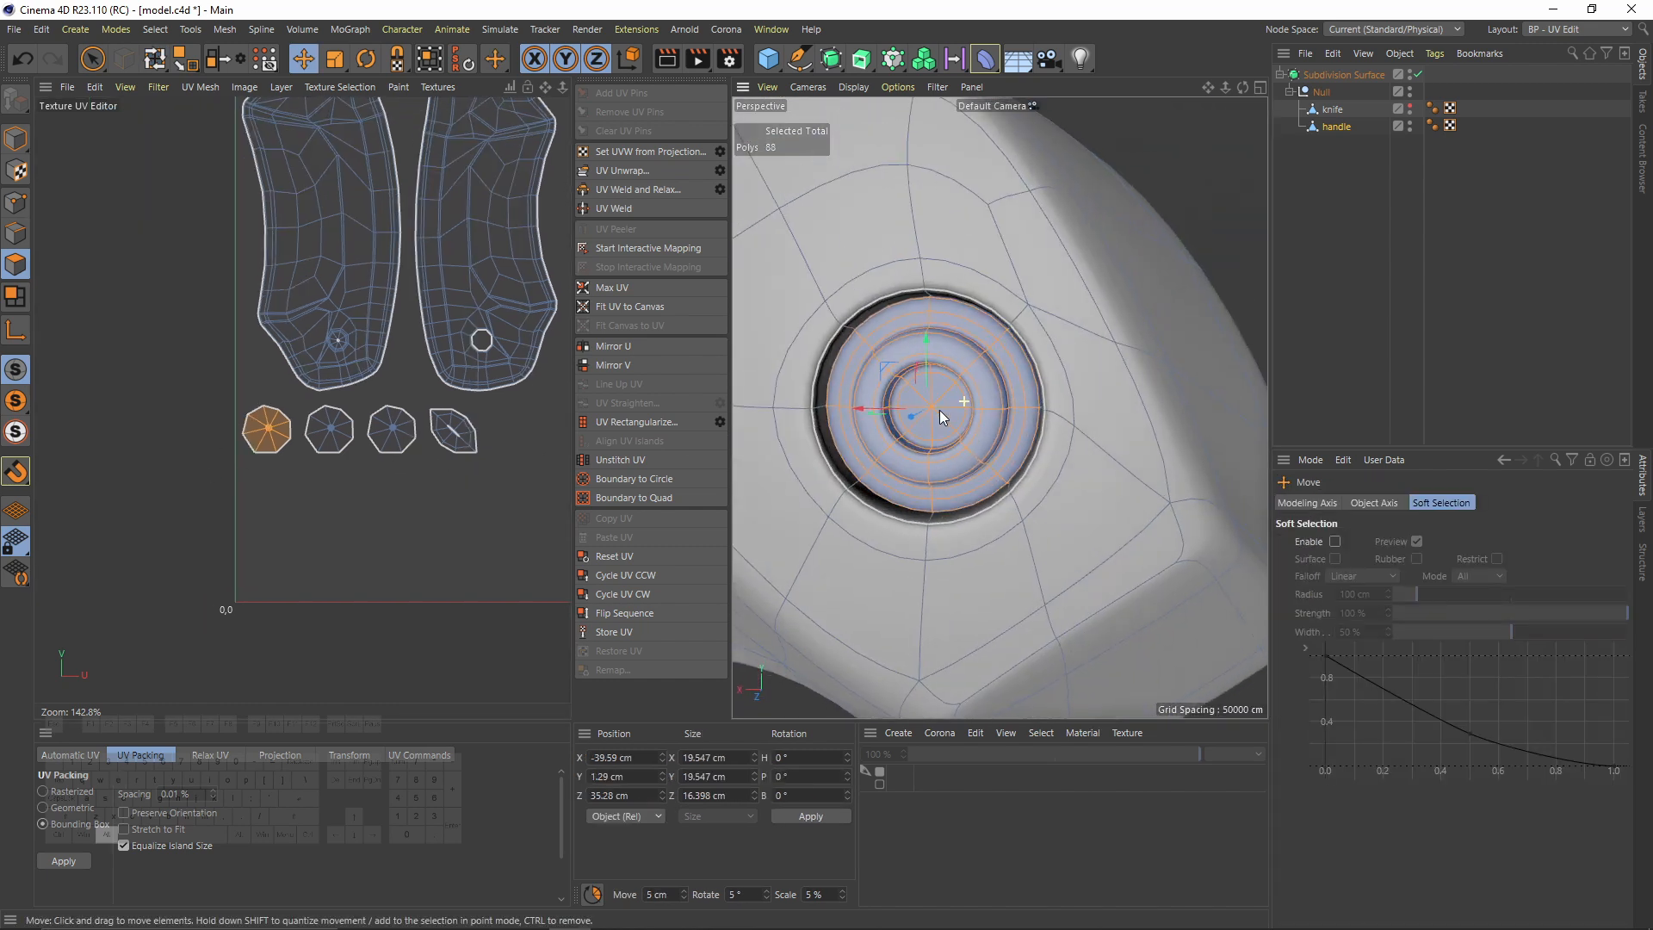
pyautogui.keyDown('alt'); pyautogui.moveTo(938, 410); pyautogui.dragTo(954, 384); pyautogui.keyUp('alt')
pyautogui.scroll(-5, 954, 384)
pyautogui.keyDown('alt'); pyautogui.moveTo(935, 397); pyautogui.dragTo(957, 404, button='middle'); pyautogui.keyUp('alt')
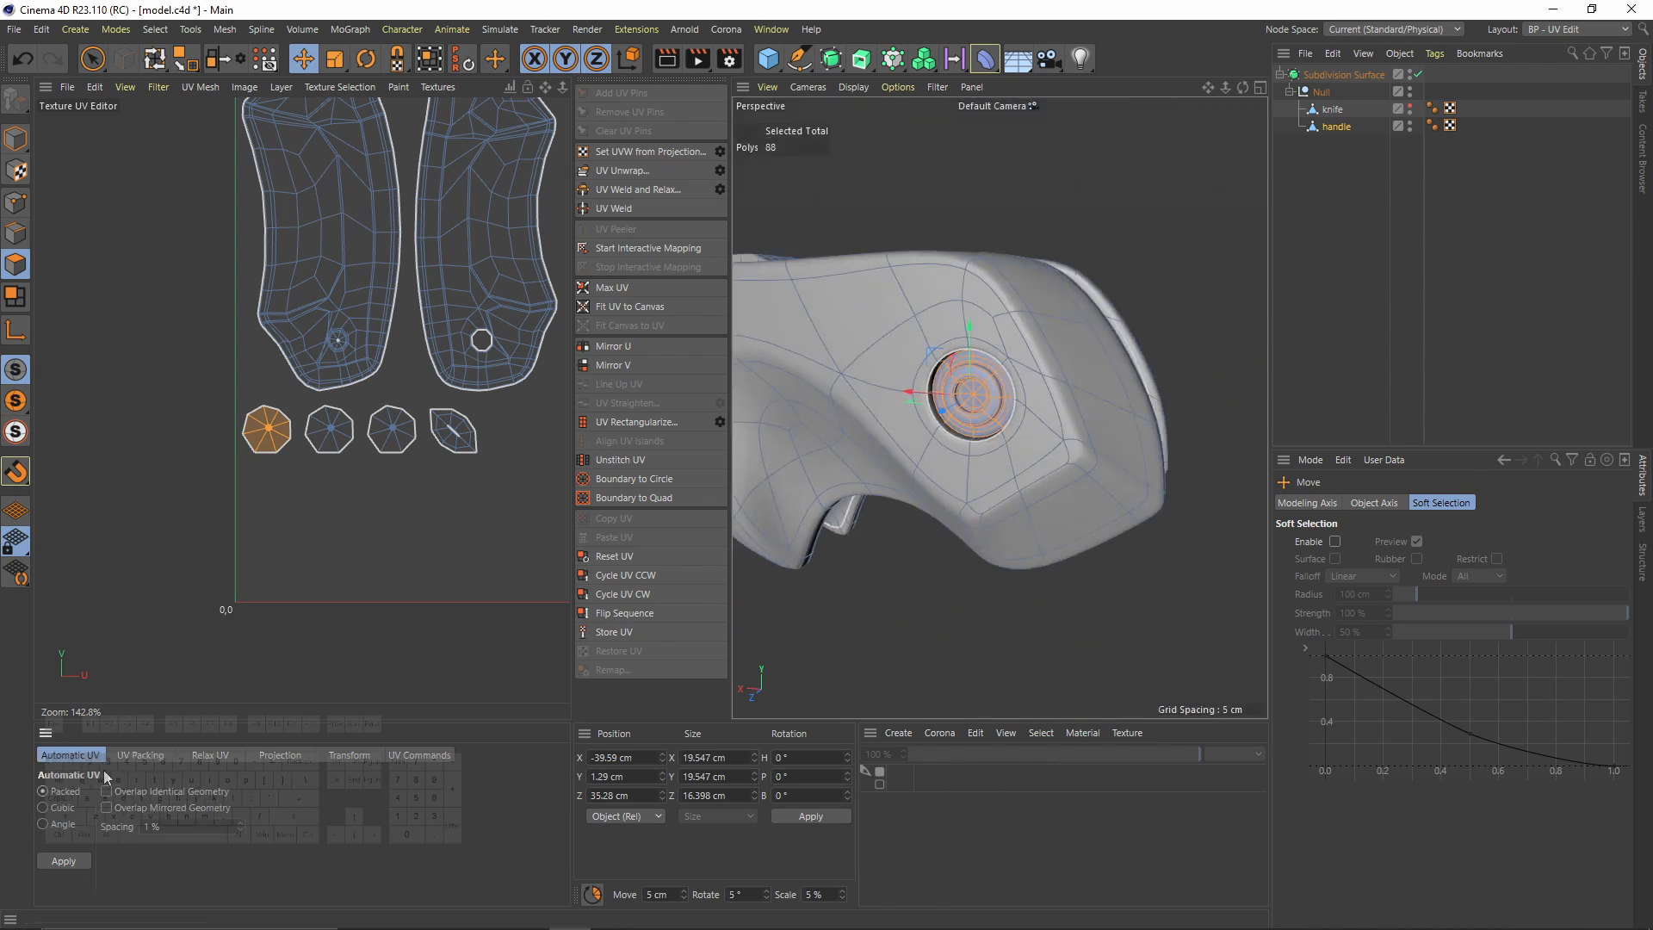
pyautogui.click(63, 860)
pyautogui.scroll(-5, 250, 558)
pyautogui.keyDown('alt'); pyautogui.moveTo(373, 405); pyautogui.dragTo(526, 350, button='middle'); pyautogui.keyUp('alt')
pyautogui.moveTo(426, 404); pyautogui.dragTo(126, 405)
# Step: Unwrap the second octagonal pin island with Automatic UV and place the result below the first pin's islands
pyautogui.scroll(3, 349, 362)
pyautogui.keyDown('alt'); pyautogui.moveTo(989, 376); pyautogui.dragTo(1118, 393, button='right'); pyautogui.keyUp('alt')
pyautogui.keyDown('alt'); pyautogui.moveTo(1118, 393); pyautogui.dragTo(1032, 286); pyautogui.keyUp('alt')
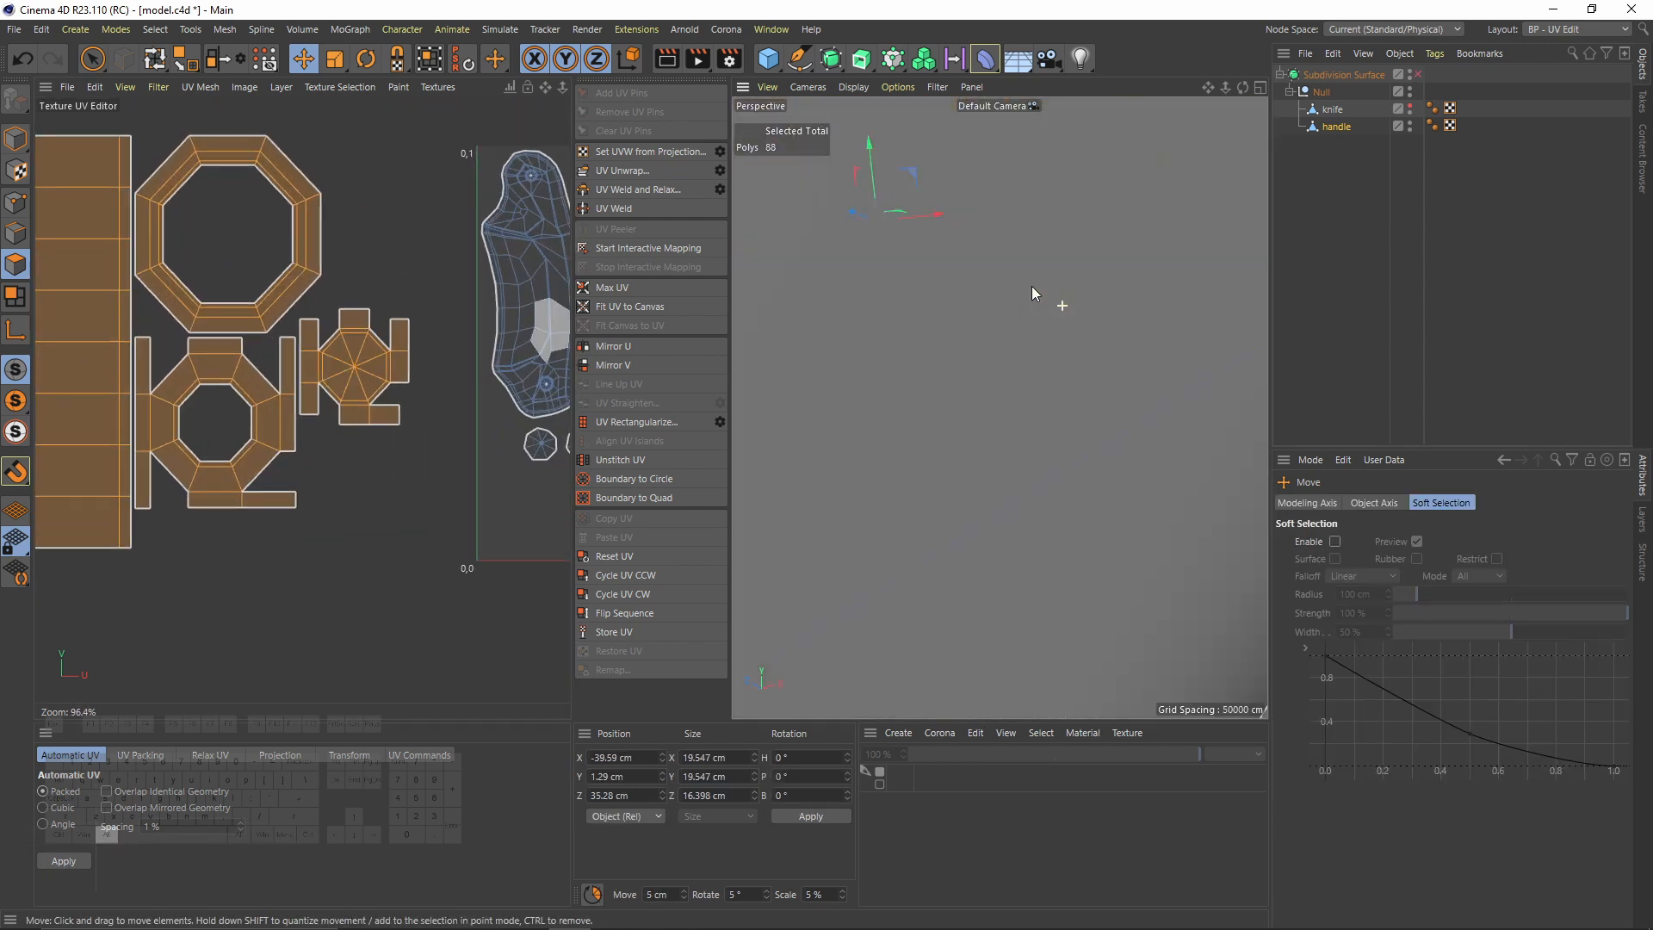
pyautogui.keyDown('alt'); pyautogui.moveTo(1031, 286); pyautogui.dragTo(493, 380, button='right'); pyautogui.keyUp('alt')
pyautogui.press('q')
pyautogui.scroll(-6, 493, 381)
pyautogui.click(370, 451)
pyautogui.scroll(3, 372, 456)
pyautogui.doubleClick(369, 447)
pyautogui.click(63, 860)
pyautogui.moveTo(446, 395); pyautogui.dragTo(129, 659)
pyautogui.keyDown('alt'); pyautogui.moveTo(147, 654); pyautogui.dragTo(215, 521, button='middle'); pyautogui.keyUp('alt')
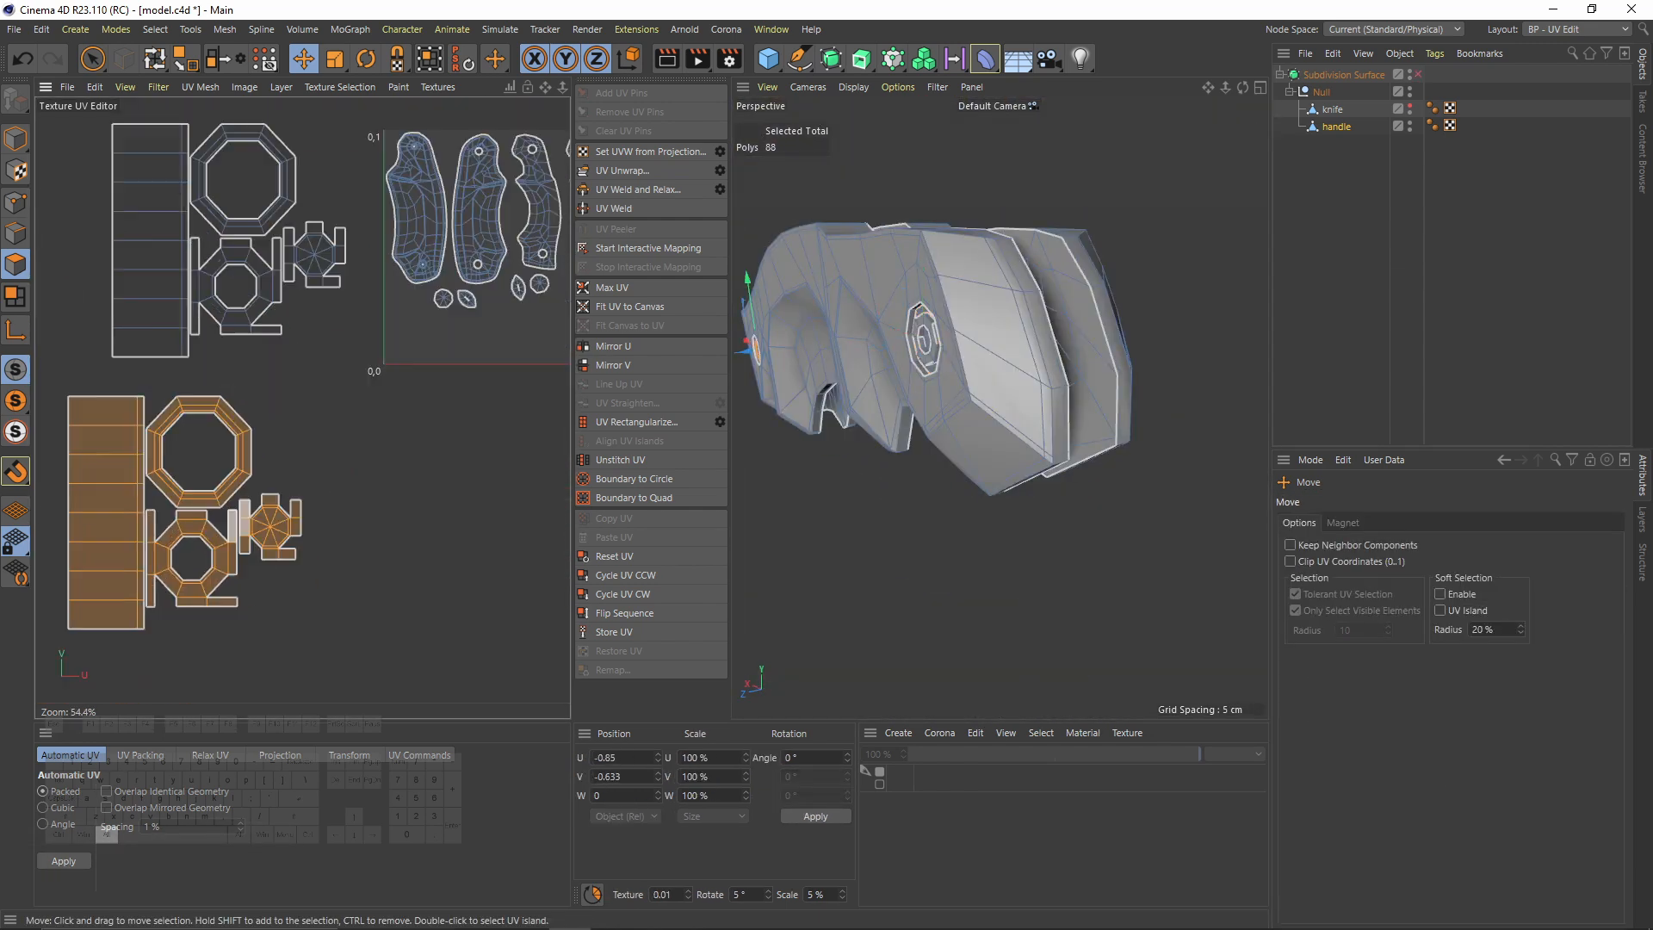
# Step: Unwrap the remaining two octagonal pin islands with Automatic UV and move the results clear of the handle's main islands
pyautogui.scroll(8, 258, 512)
pyautogui.scroll(-8, 388, 373)
pyautogui.keyDown('alt'); pyautogui.moveTo(387, 373); pyautogui.dragTo(311, 450, button='middle'); pyautogui.keyUp('alt')
pyautogui.moveTo(327, 372); pyautogui.dragTo(112, 155)
pyautogui.scroll(3, 355, 397)
pyautogui.doubleClick(381, 461)
pyautogui.click(62, 860)
pyautogui.moveTo(417, 448); pyautogui.dragTo(525, 120)
# Step: Select the rightmost small lens-shaped UV island, close in on its pin hole on the handle model, and change to edge selection
pyautogui.scroll(4, 362, 491)
pyautogui.doubleClick(387, 488)
pyautogui.keyDown('alt'); pyautogui.moveTo(893, 318); pyautogui.dragTo(1018, 324); pyautogui.keyUp('alt')
pyautogui.keyDown('alt'); pyautogui.moveTo(904, 316); pyautogui.dragTo(982, 336, button='right'); pyautogui.keyUp('alt')
pyautogui.keyDown('alt'); pyautogui.moveTo(999, 388); pyautogui.dragTo(990, 409); pyautogui.keyUp('alt')
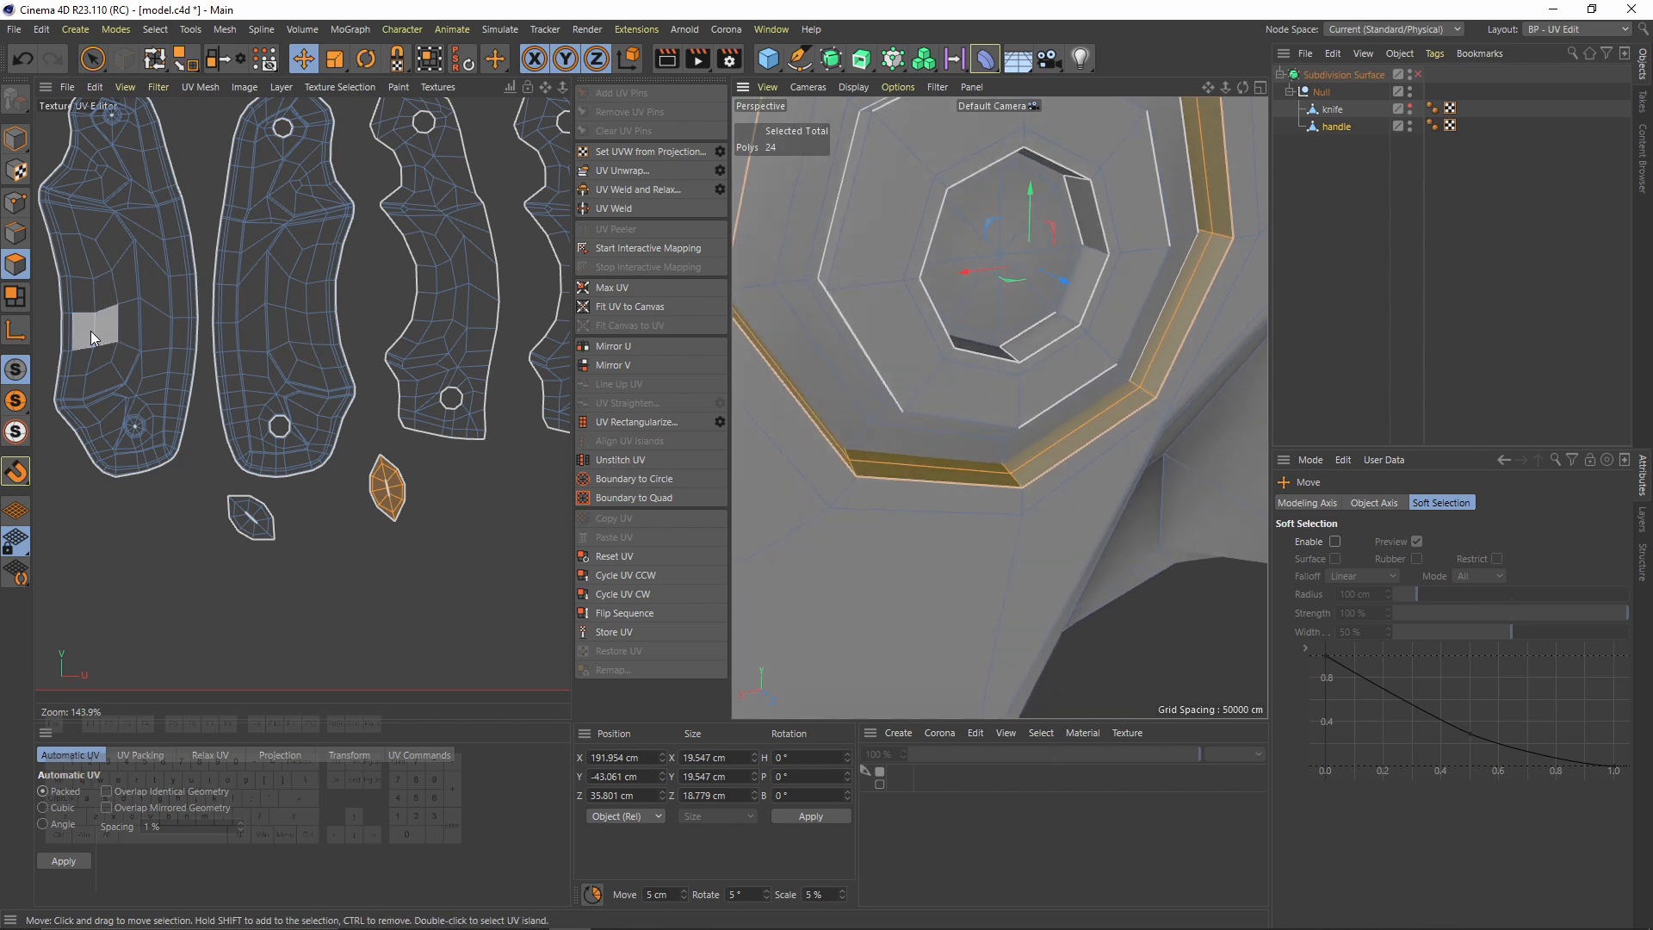
pyautogui.scroll(5, 379, 473)
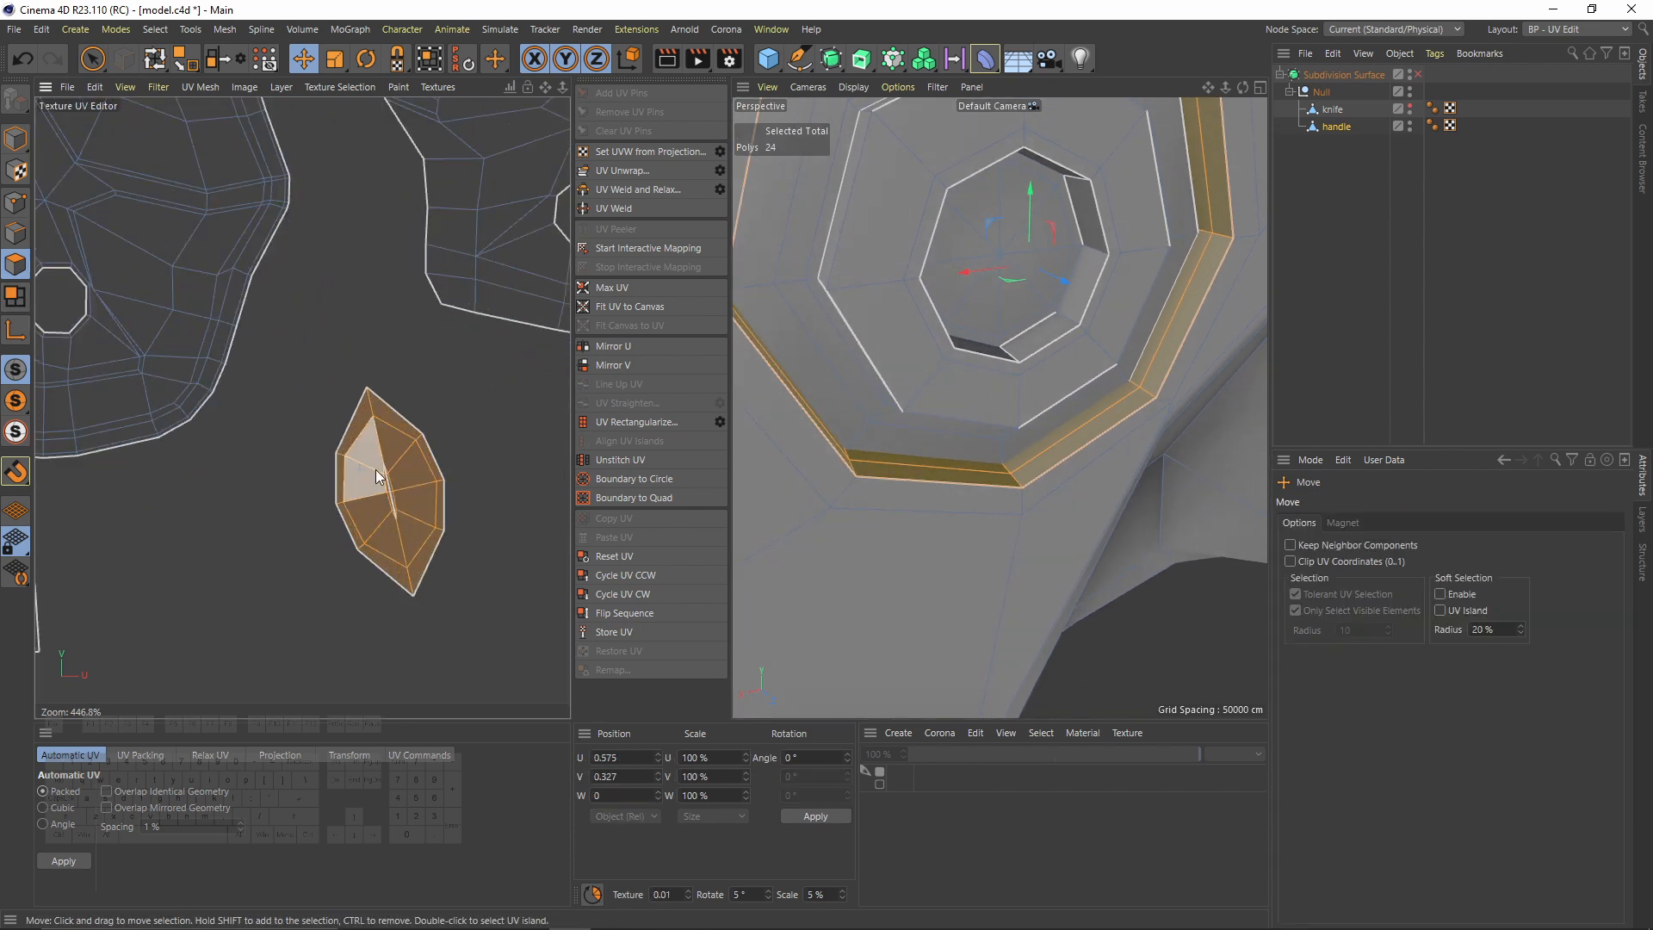
pyautogui.click(24, 246)
pyautogui.keyDown('alt'); pyautogui.moveTo(936, 427); pyautogui.dragTo(968, 432); pyautogui.keyUp('alt')
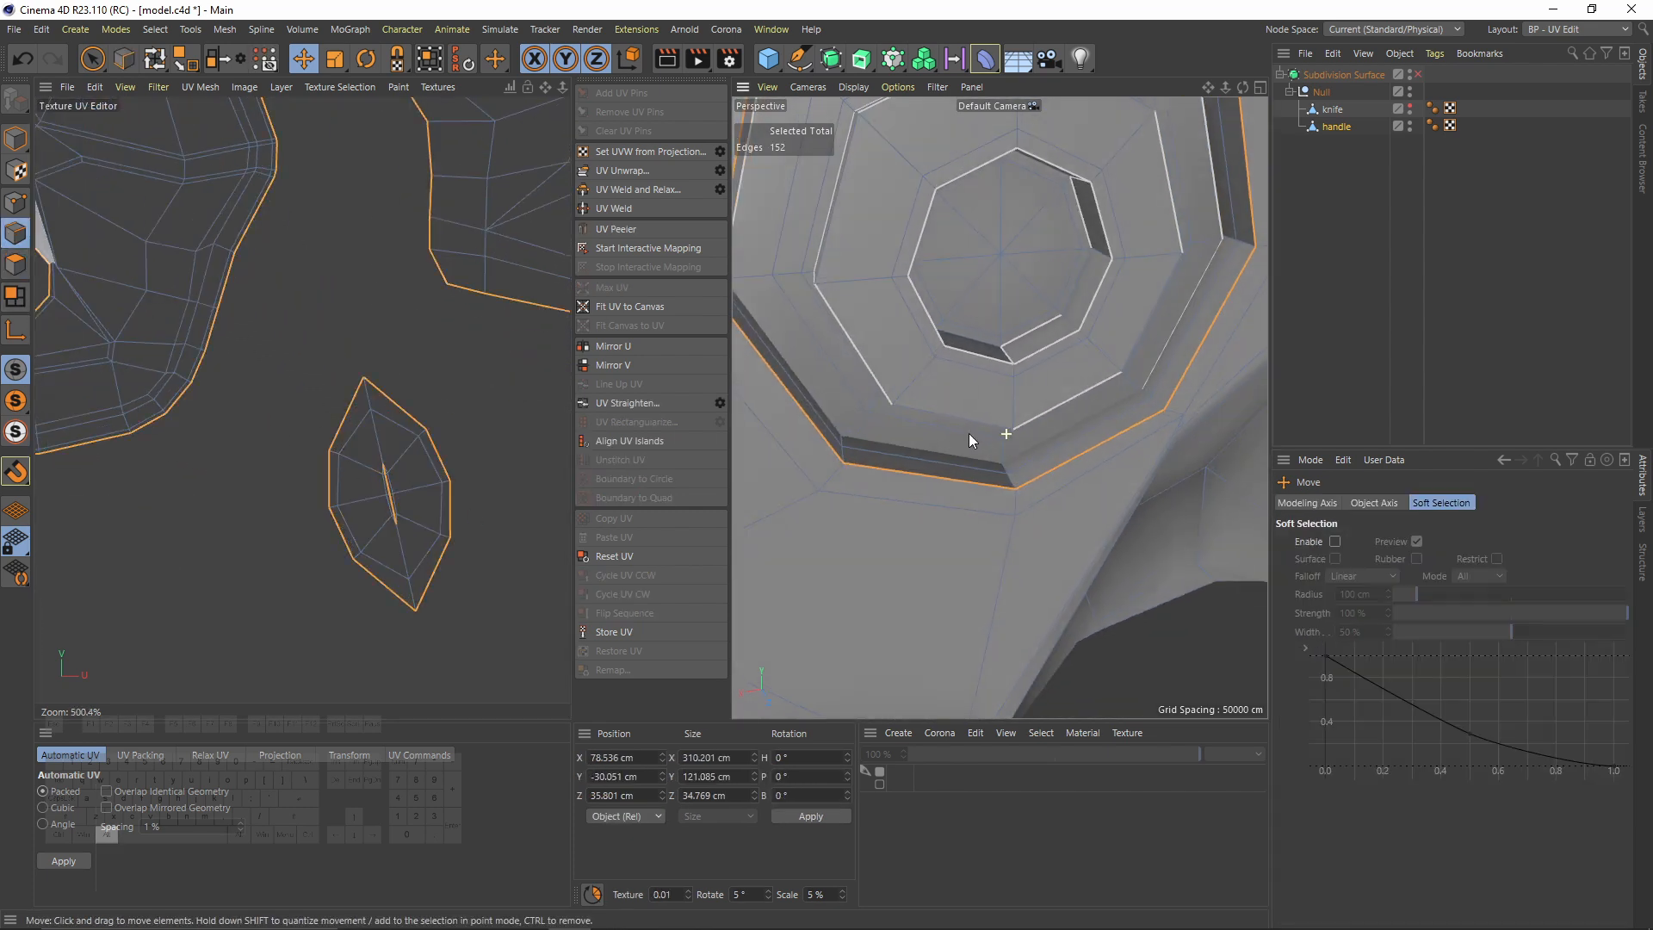
# Step: Select the three edges that run through the depth of the pin hole's inner wall as a seam line
pyautogui.click(1006, 477)
pyautogui.press('s')
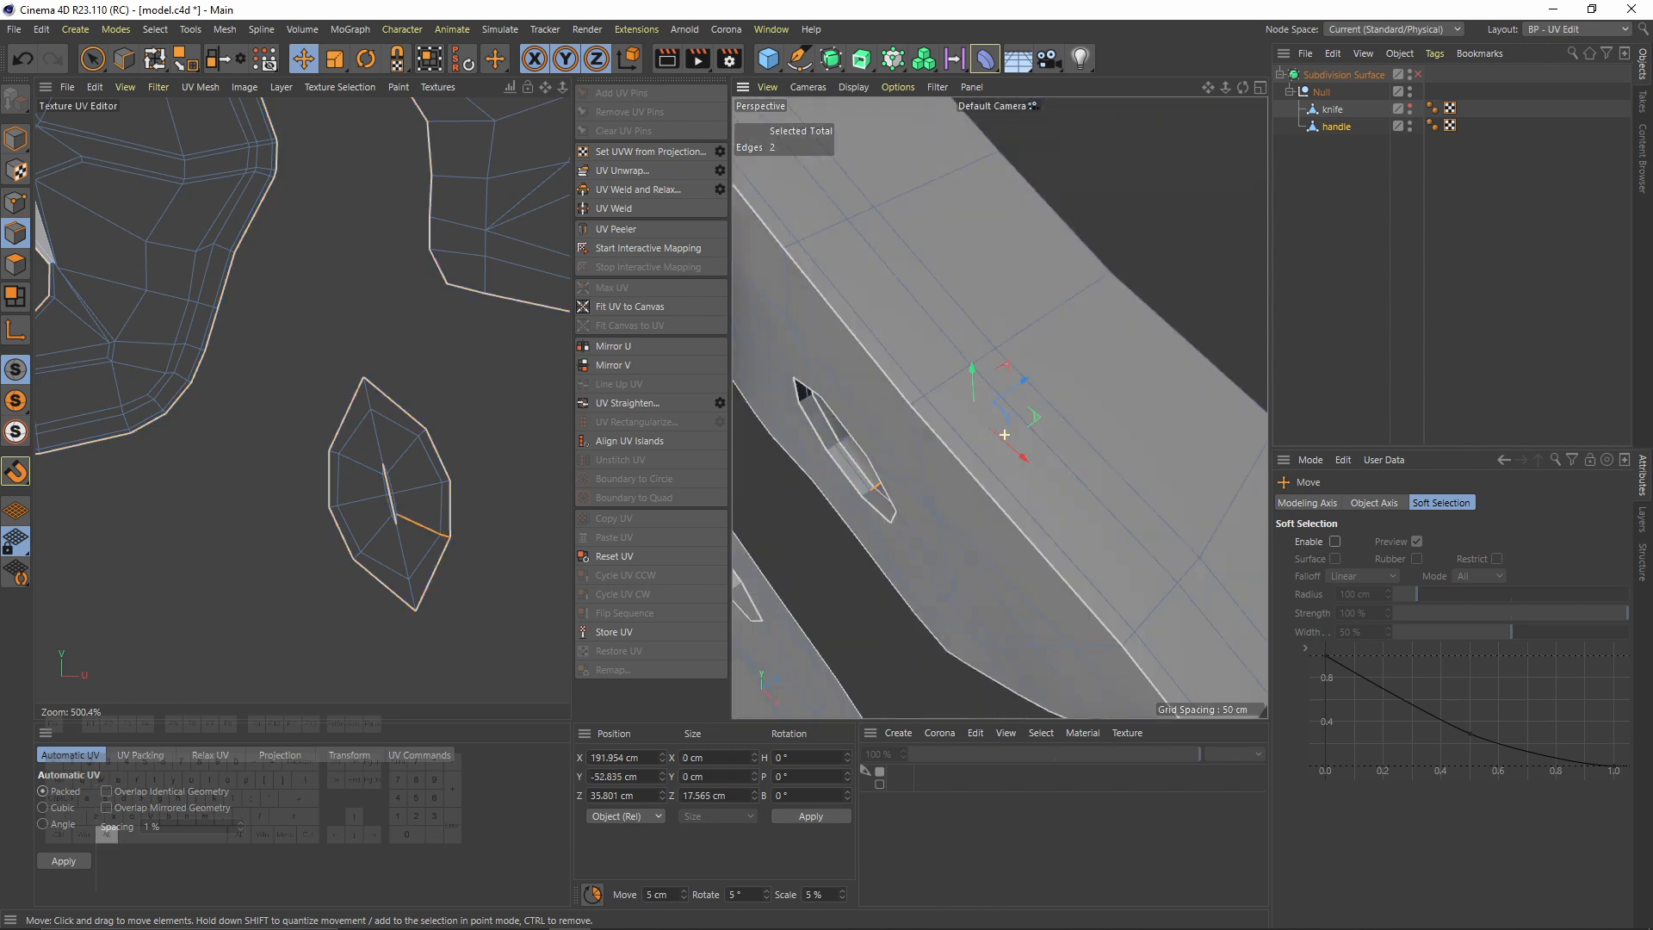
pyautogui.keyDown('alt'); pyautogui.moveTo(705, 473); pyautogui.dragTo(865, 446); pyautogui.keyUp('alt')
pyautogui.keyDown('shift'); pyautogui.click(1083, 375); pyautogui.keyUp('shift')
pyautogui.keyDown('alt'); pyautogui.moveTo(865, 446); pyautogui.dragTo(839, 473, button='right'); pyautogui.keyUp('alt')
pyautogui.keyDown('alt'); pyautogui.moveTo(840, 474); pyautogui.dragTo(1128, 405); pyautogui.keyUp('alt')
pyautogui.keyDown('alt'); pyautogui.moveTo(1128, 405); pyautogui.dragTo(1056, 468, button='right'); pyautogui.keyUp('alt')
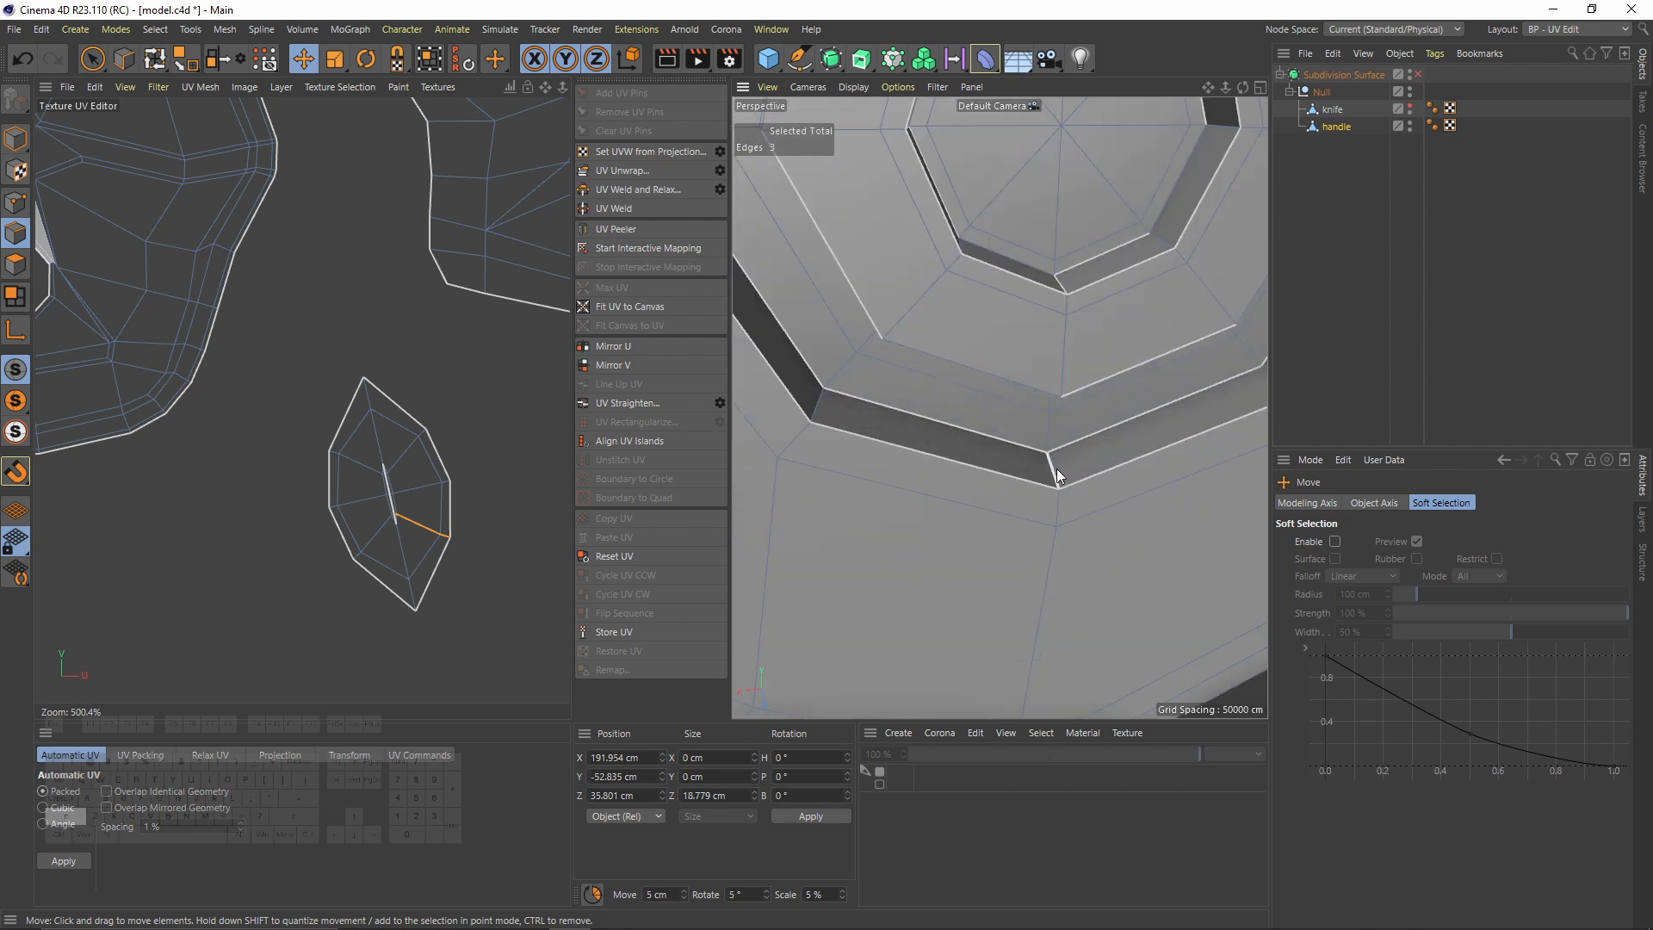
# Step: Add the matching depth-wise wall edges of the second pin hole on the same handle scale to the selection
pyautogui.keyDown('shift'); pyautogui.click(1057, 469); pyautogui.keyUp('shift')
pyautogui.keyDown('alt'); pyautogui.moveTo(1057, 468); pyautogui.dragTo(1060, 423); pyautogui.keyUp('alt')
pyautogui.keyDown('alt'); pyautogui.moveTo(1061, 422); pyautogui.dragTo(1076, 465, button='right'); pyautogui.keyUp('alt')
pyautogui.keyDown('shift'); pyautogui.click(974, 379); pyautogui.keyUp('shift')
pyautogui.keyDown('shift'); pyautogui.click(979, 447); pyautogui.keyUp('shift')
pyautogui.scroll(-3, 990, 503)
pyautogui.keyDown('alt'); pyautogui.moveTo(990, 503); pyautogui.dragTo(1083, 456); pyautogui.keyUp('alt')
pyautogui.hotkey('ctrl', 'z')
pyautogui.keyDown('alt'); pyautogui.moveTo(1082, 456); pyautogui.dragTo(1112, 500, button='right'); pyautogui.keyUp('alt')
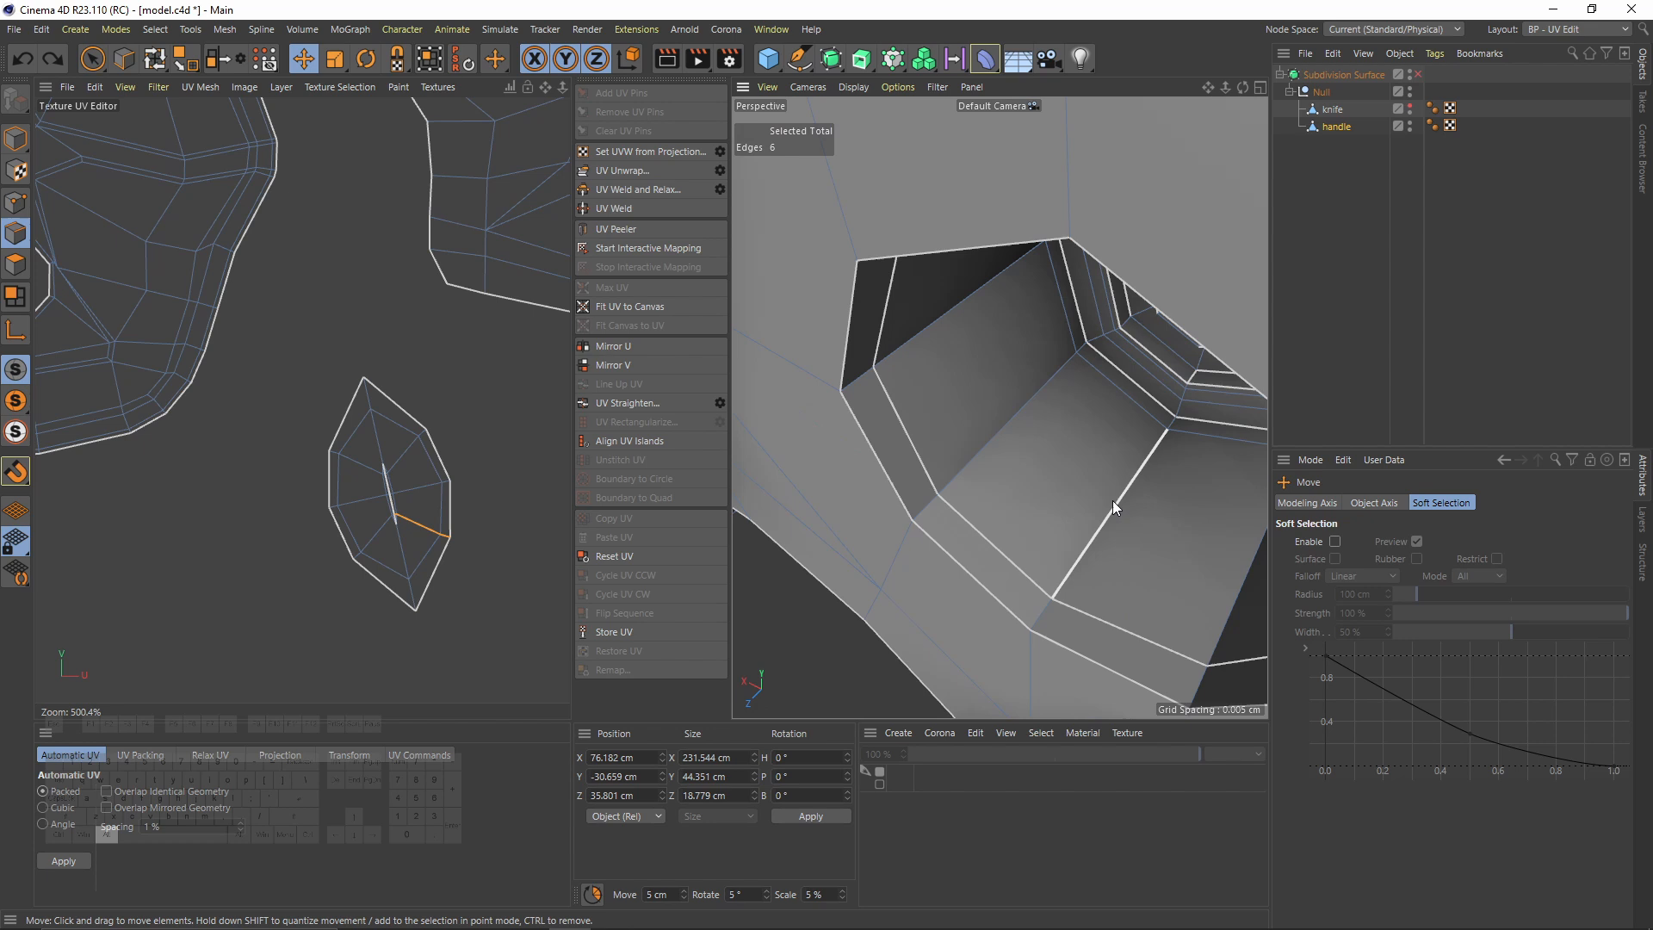
# Step: Add the depth-wise wall edges of both pin holes on the opposite handle scale to the seam selection
pyautogui.keyDown('alt'); pyautogui.moveTo(1046, 624); pyautogui.dragTo(880, 576, button='right'); pyautogui.keyUp('alt')
pyautogui.press('0')
pyautogui.keyDown('ctrl'); pyautogui.moveTo(880, 577); pyautogui.dragTo(926, 637); pyautogui.keyUp('ctrl')
pyautogui.keyDown('alt'); pyautogui.moveTo(925, 637); pyautogui.dragTo(916, 555, button='right'); pyautogui.keyUp('alt')
pyautogui.keyDown('alt'); pyautogui.moveTo(916, 555); pyautogui.dragTo(861, 456); pyautogui.keyUp('alt')
pyautogui.moveTo(861, 457)
pyautogui.keyDown('alt'); pyautogui.mouseDown(button='right')
pyautogui.moveTo(917, 410)
pyautogui.moveTo(869, 448)
pyautogui.mouseUp(button='right'); pyautogui.keyUp('alt')
pyautogui.press('e')
pyautogui.keyDown('ctrl'); pyautogui.click(915, 410); pyautogui.keyUp('ctrl')
pyautogui.keyDown('ctrl'); pyautogui.click(897, 336); pyautogui.keyUp('ctrl')
pyautogui.keyDown('alt'); pyautogui.moveTo(869, 448); pyautogui.dragTo(1024, 427); pyautogui.keyUp('alt')
pyautogui.keyDown('alt'); pyautogui.moveTo(1025, 427); pyautogui.dragTo(1009, 483, button='right'); pyautogui.keyUp('alt')
pyautogui.keyDown('shift'); pyautogui.click(998, 508); pyautogui.keyUp('shift')
pyautogui.keyDown('alt'); pyautogui.moveTo(998, 508); pyautogui.dragTo(937, 477); pyautogui.keyUp('alt')
pyautogui.keyDown('alt'); pyautogui.moveTo(938, 477); pyautogui.dragTo(41, 315, button='right'); pyautogui.keyUp('alt')
pyautogui.keyDown('alt'); pyautogui.moveTo(323, 397); pyautogui.dragTo(215, 308, button='right'); pyautogui.keyUp('alt')
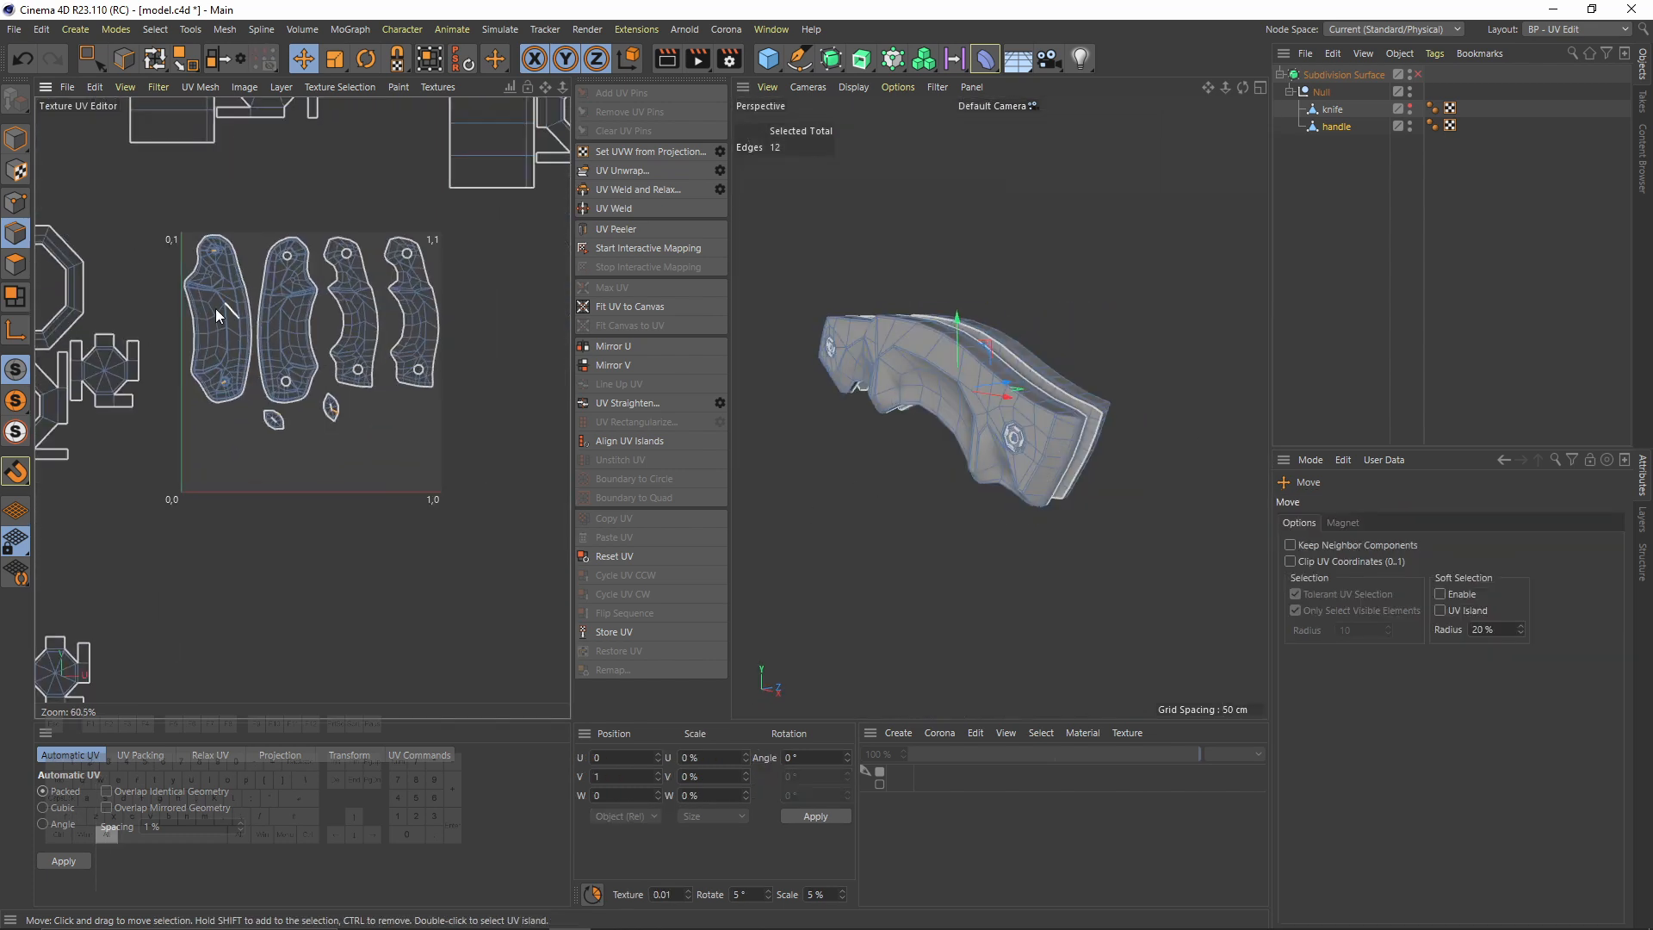
# Step: Select the polygons of both small lens-shaped island groups below the handle's main UV islands
pyautogui.keyDown('alt'); pyautogui.moveTo(307, 399); pyautogui.dragTo(331, 505, button='middle'); pyautogui.keyUp('alt')
pyautogui.press('Return')
pyautogui.keyDown('alt'); pyautogui.moveTo(330, 505); pyautogui.dragTo(283, 556, button='right'); pyautogui.keyUp('alt')
pyautogui.keyDown('shift'); pyautogui.doubleClick(273, 561); pyautogui.keyUp('shift')
pyautogui.keyDown('alt'); pyautogui.moveTo(397, 540); pyautogui.dragTo(421, 533, button='right'); pyautogui.keyUp('alt')
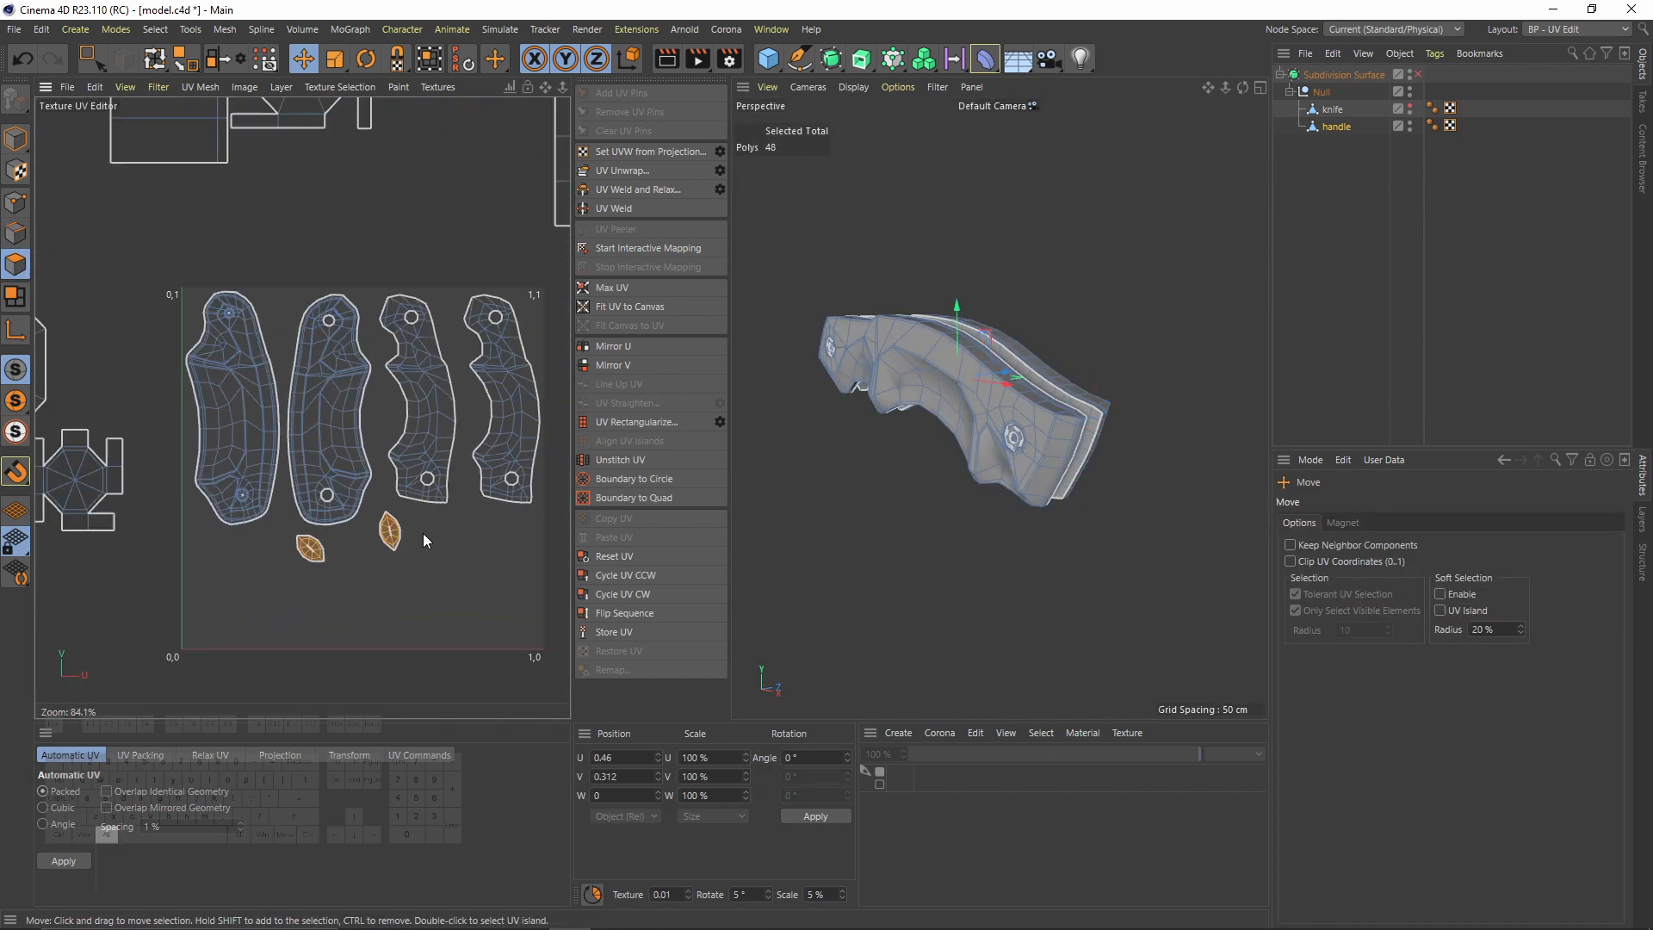
pyautogui.keyDown('alt'); pyautogui.moveTo(418, 333); pyautogui.dragTo(353, 539, button='middle'); pyautogui.keyUp('alt')
pyautogui.keyDown('alt'); pyautogui.moveTo(428, 310); pyautogui.dragTo(414, 286, button='right'); pyautogui.keyUp('alt')
pyautogui.keyDown('alt'); pyautogui.moveTo(413, 286); pyautogui.dragTo(401, 211, button='middle'); pyautogui.keyUp('alt')
pyautogui.keyDown('alt'); pyautogui.moveTo(426, 386); pyautogui.dragTo(372, 370, button='right'); pyautogui.keyUp('alt')
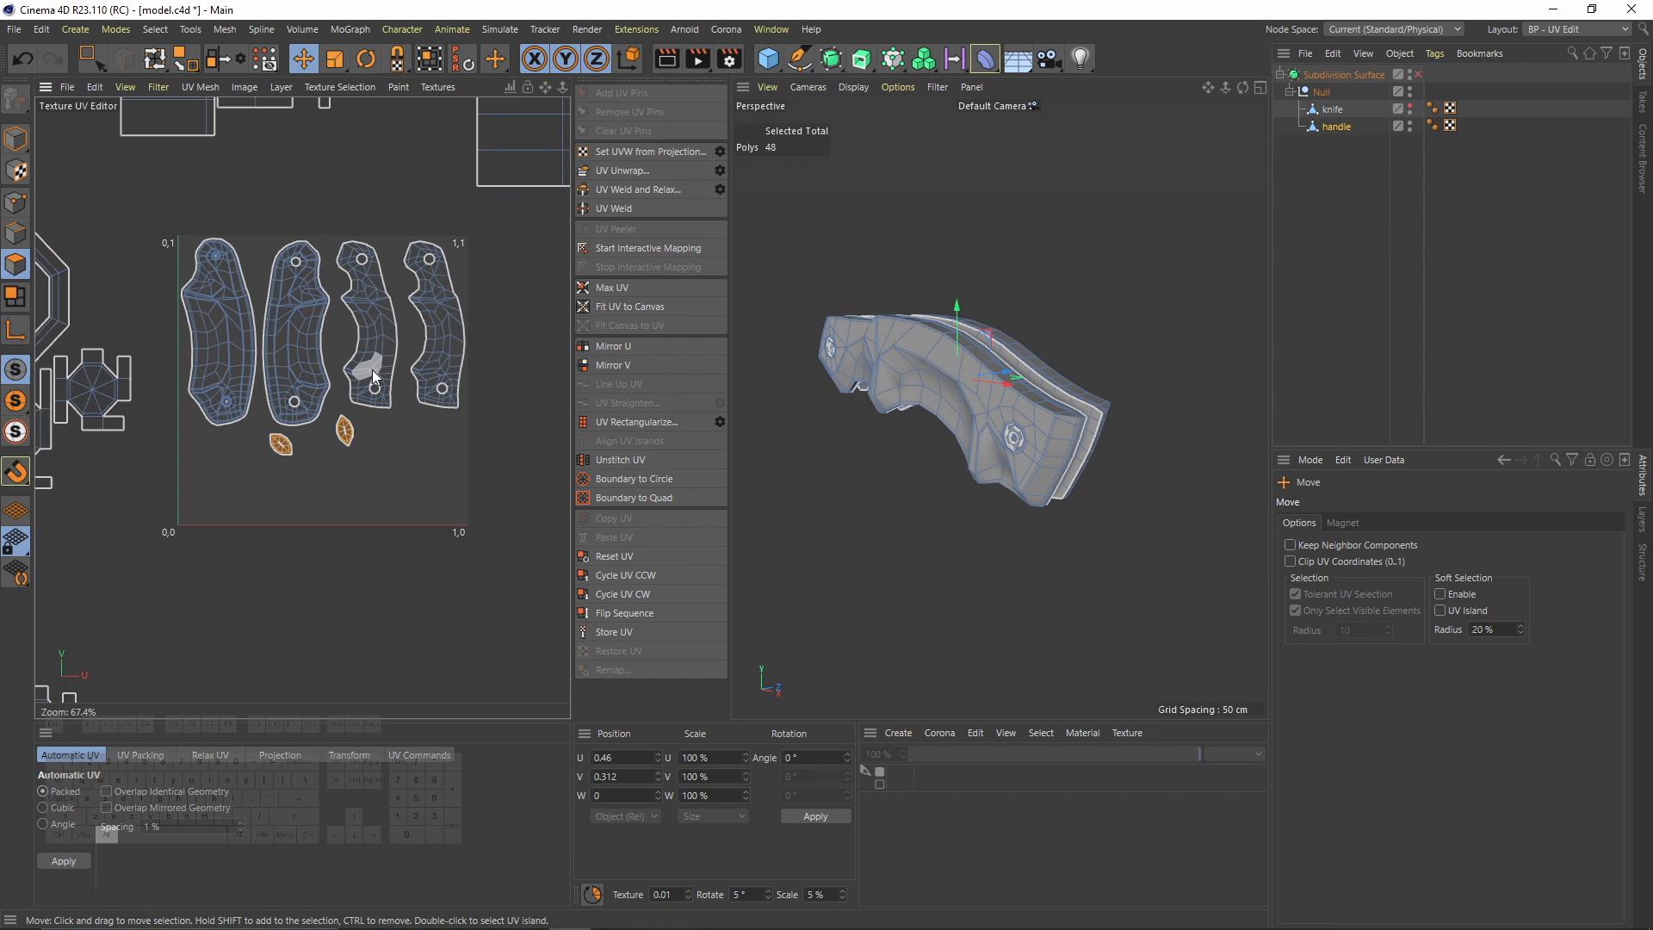
pyautogui.scroll(1, 372, 369)
# Step: Run UV Unwrap on the selected pin hole islands using the chosen edges as seams
pyautogui.click(17, 233)
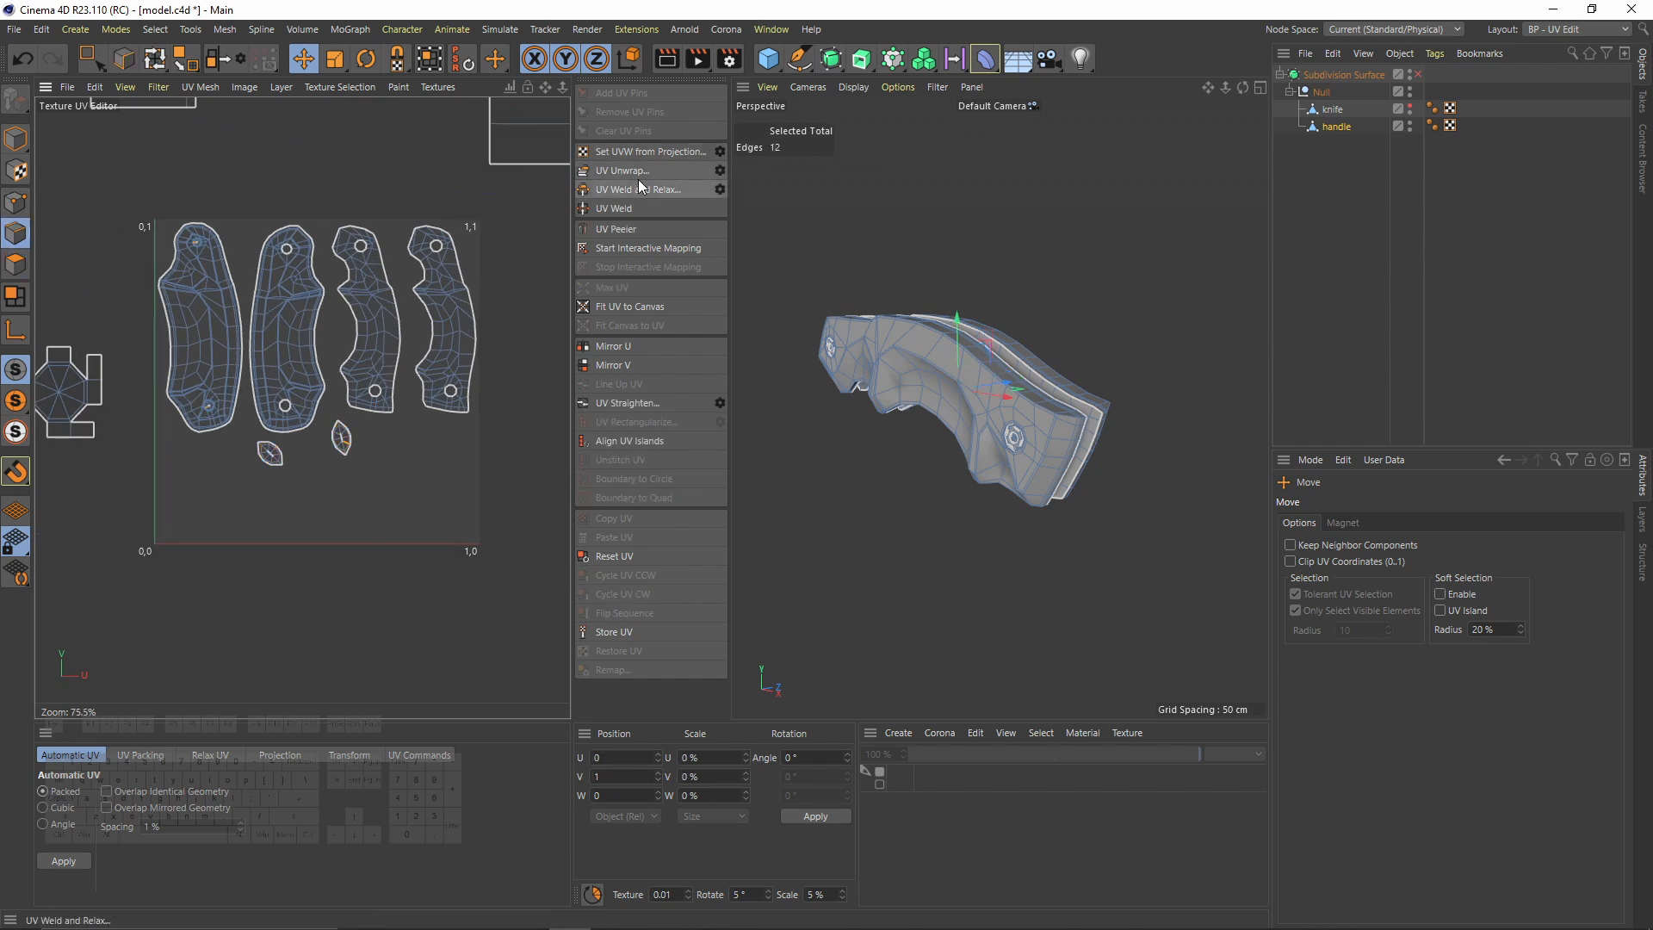
pyautogui.click(633, 171)
pyautogui.scroll(3, 391, 468)
pyautogui.keyDown('alt'); pyautogui.moveTo(266, 485); pyautogui.dragTo(306, 422, button='middle'); pyautogui.keyUp('alt')
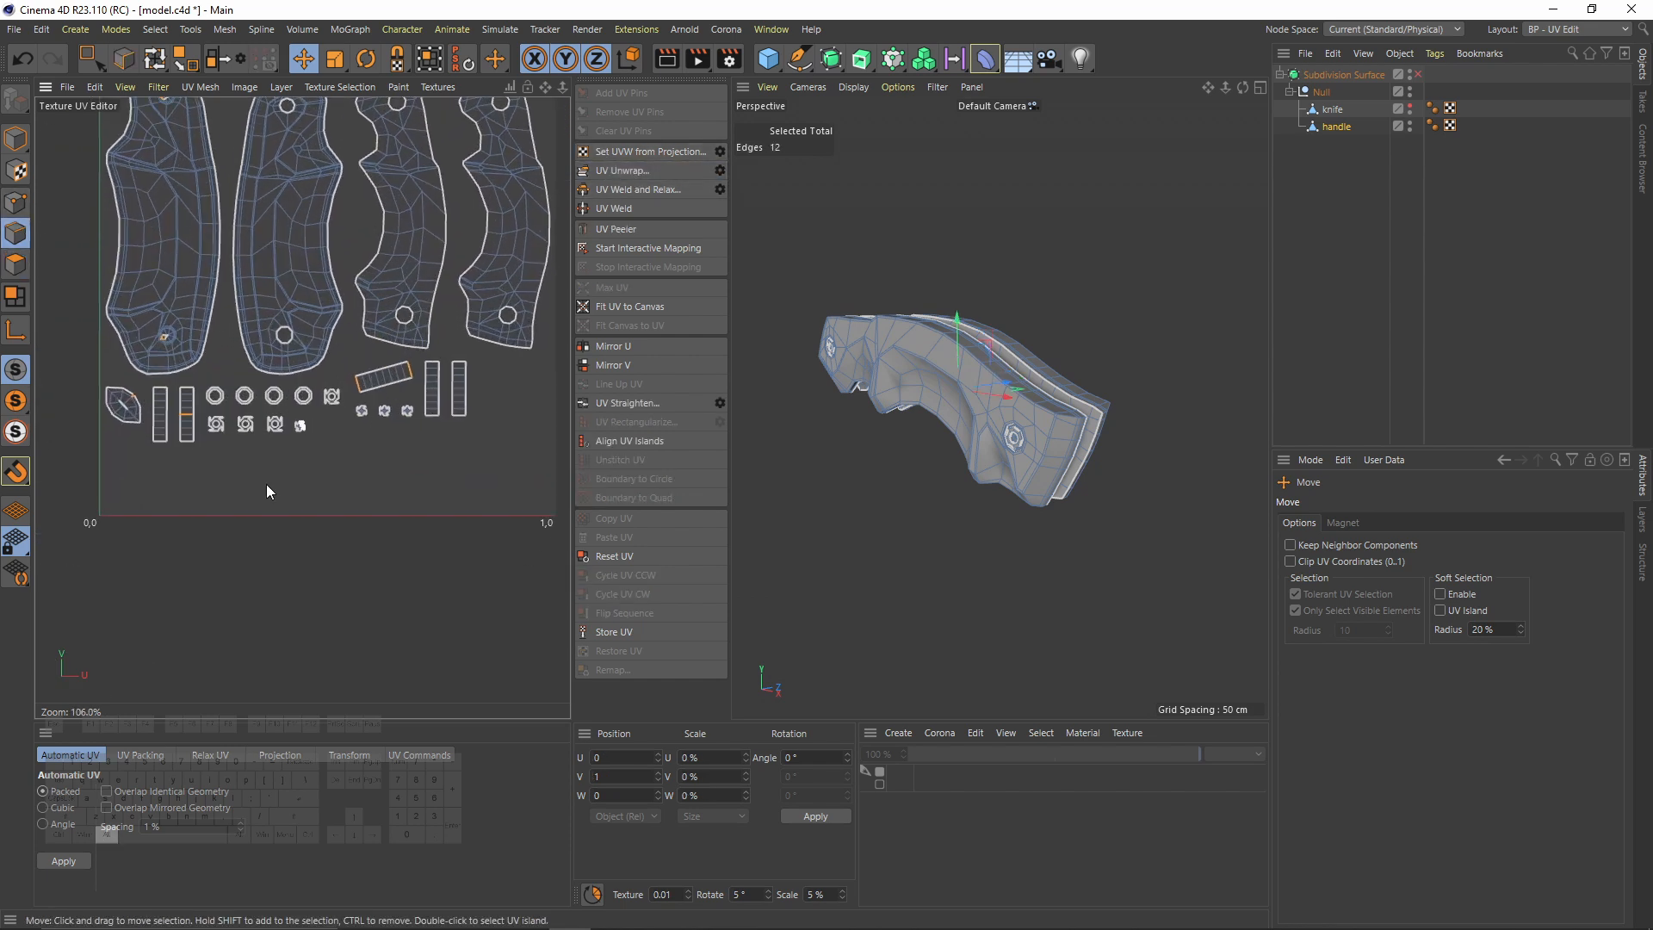
pyautogui.scroll(6, 136, 394)
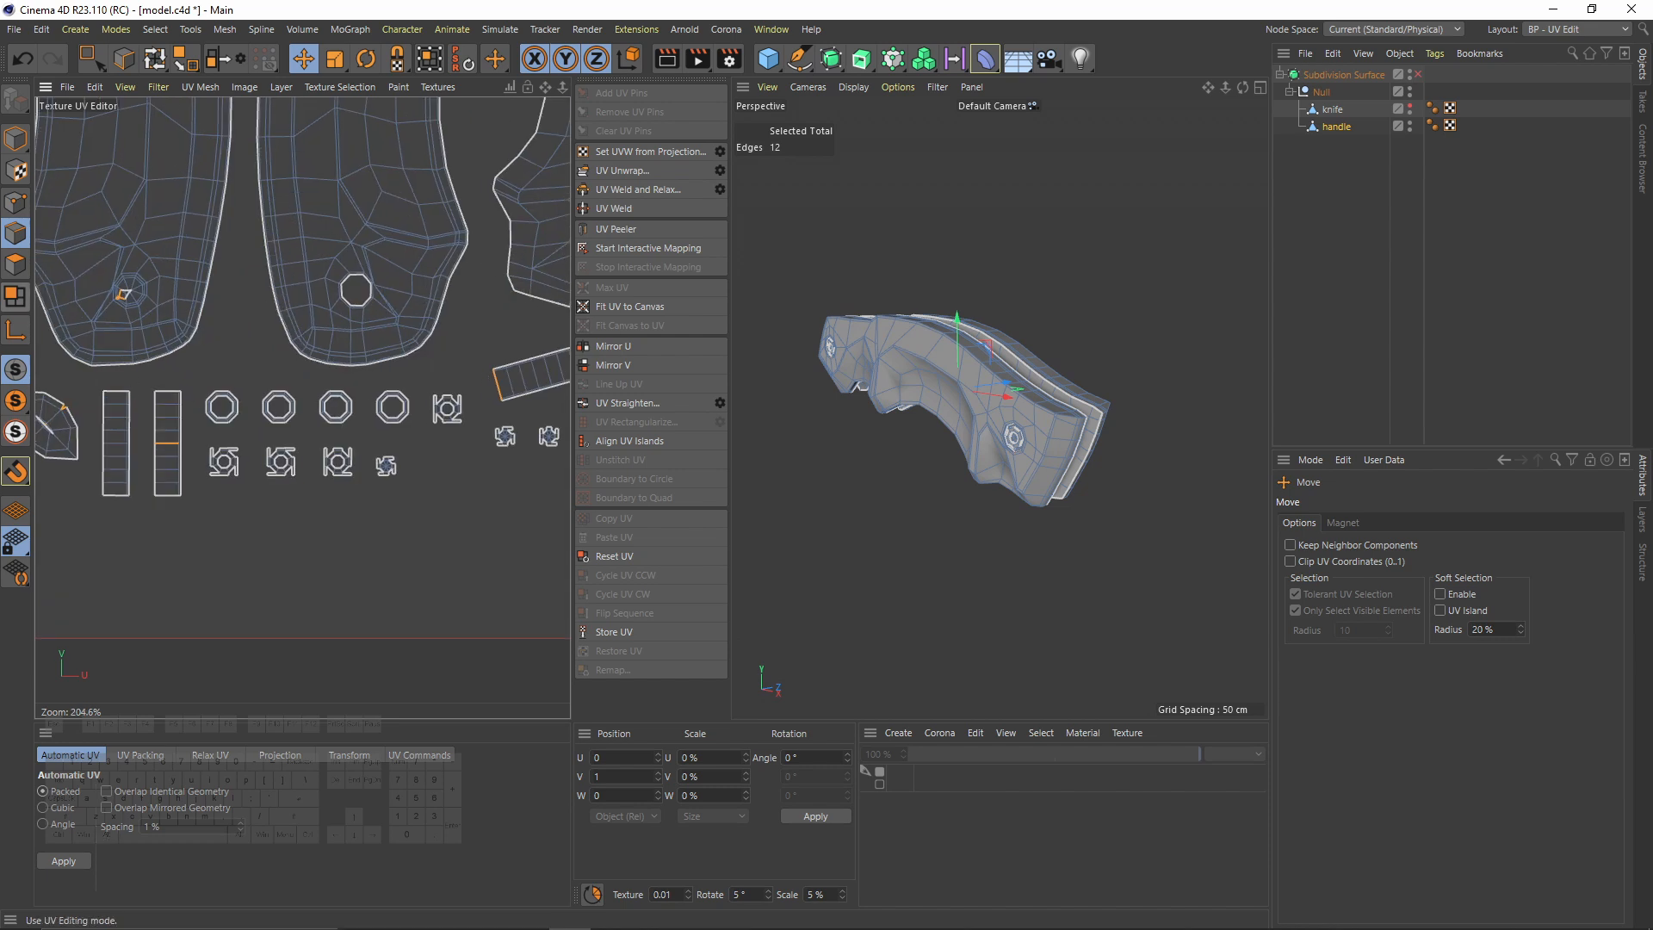
# Step: Find the pin hole of the remaining lens-shaped island and select the three edges through its wall's depth as its seam
pyautogui.click(17, 264)
pyautogui.scroll(-7, 344, 422)
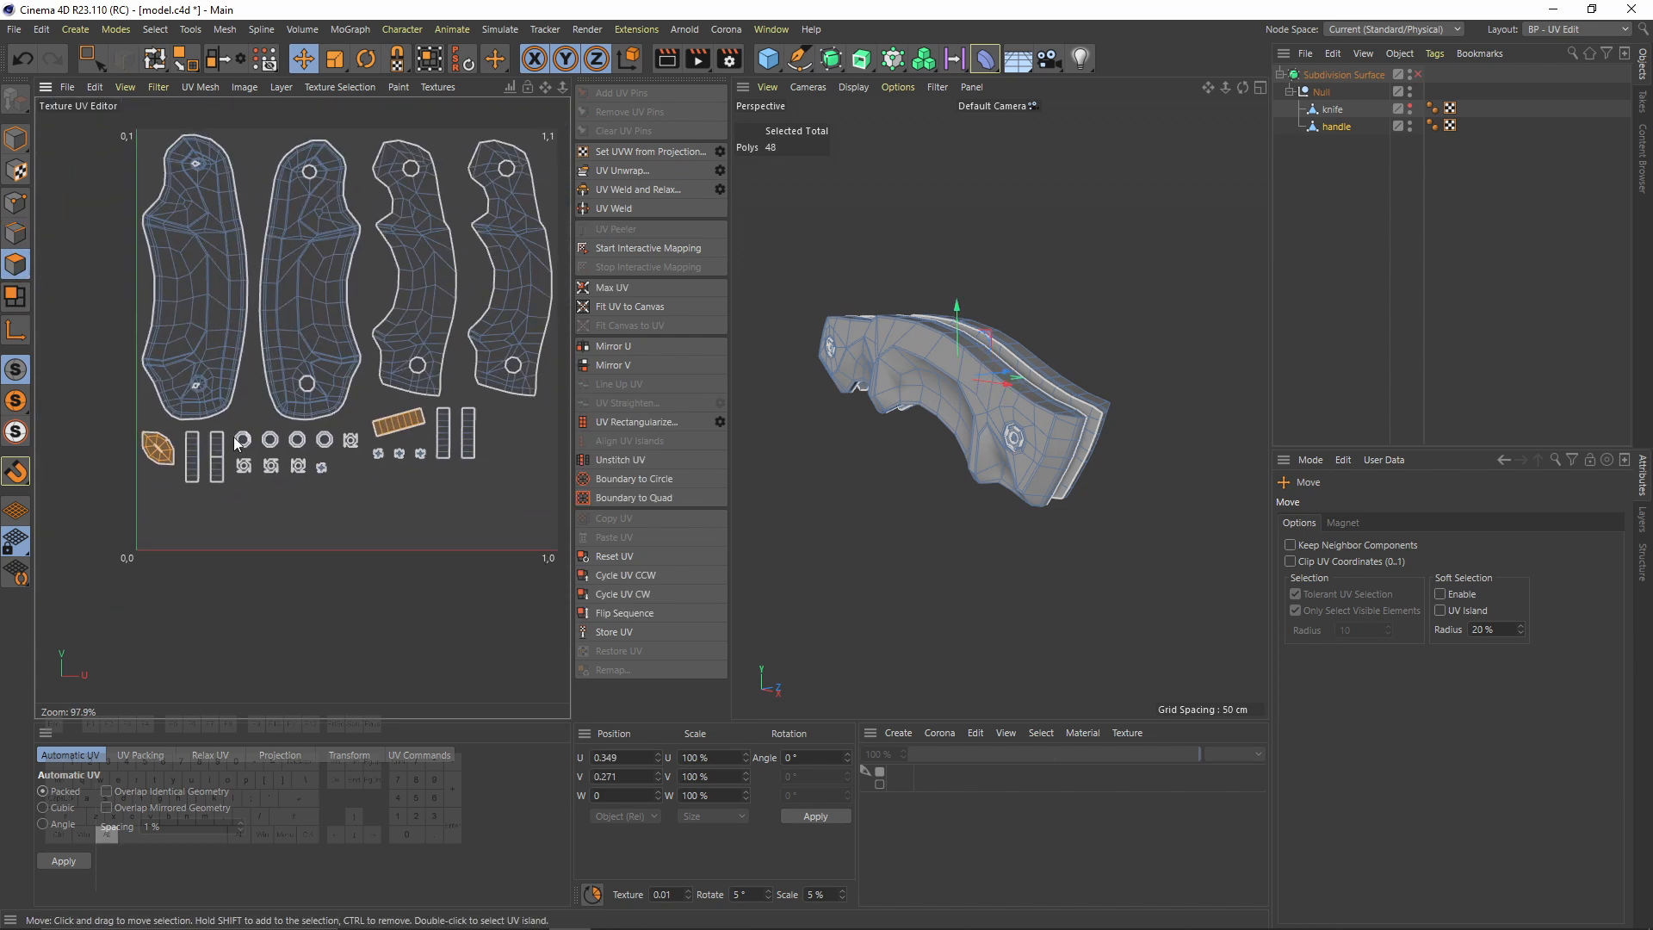
pyautogui.scroll(3, 237, 443)
pyautogui.moveTo(962, 374)
pyautogui.keyDown('alt'); pyautogui.mouseDown()
pyautogui.moveTo(989, 380)
pyautogui.moveTo(881, 337)
pyautogui.moveTo(973, 342)
pyautogui.mouseUp(); pyautogui.keyUp('alt')
pyautogui.keyDown('alt'); pyautogui.moveTo(973, 343); pyautogui.dragTo(1109, 376, button='right'); pyautogui.keyUp('alt')
pyautogui.keyDown('alt'); pyautogui.moveTo(1109, 375); pyautogui.dragTo(982, 400); pyautogui.keyUp('alt')
pyautogui.click(15, 236)
pyautogui.scroll(3, 1028, 363)
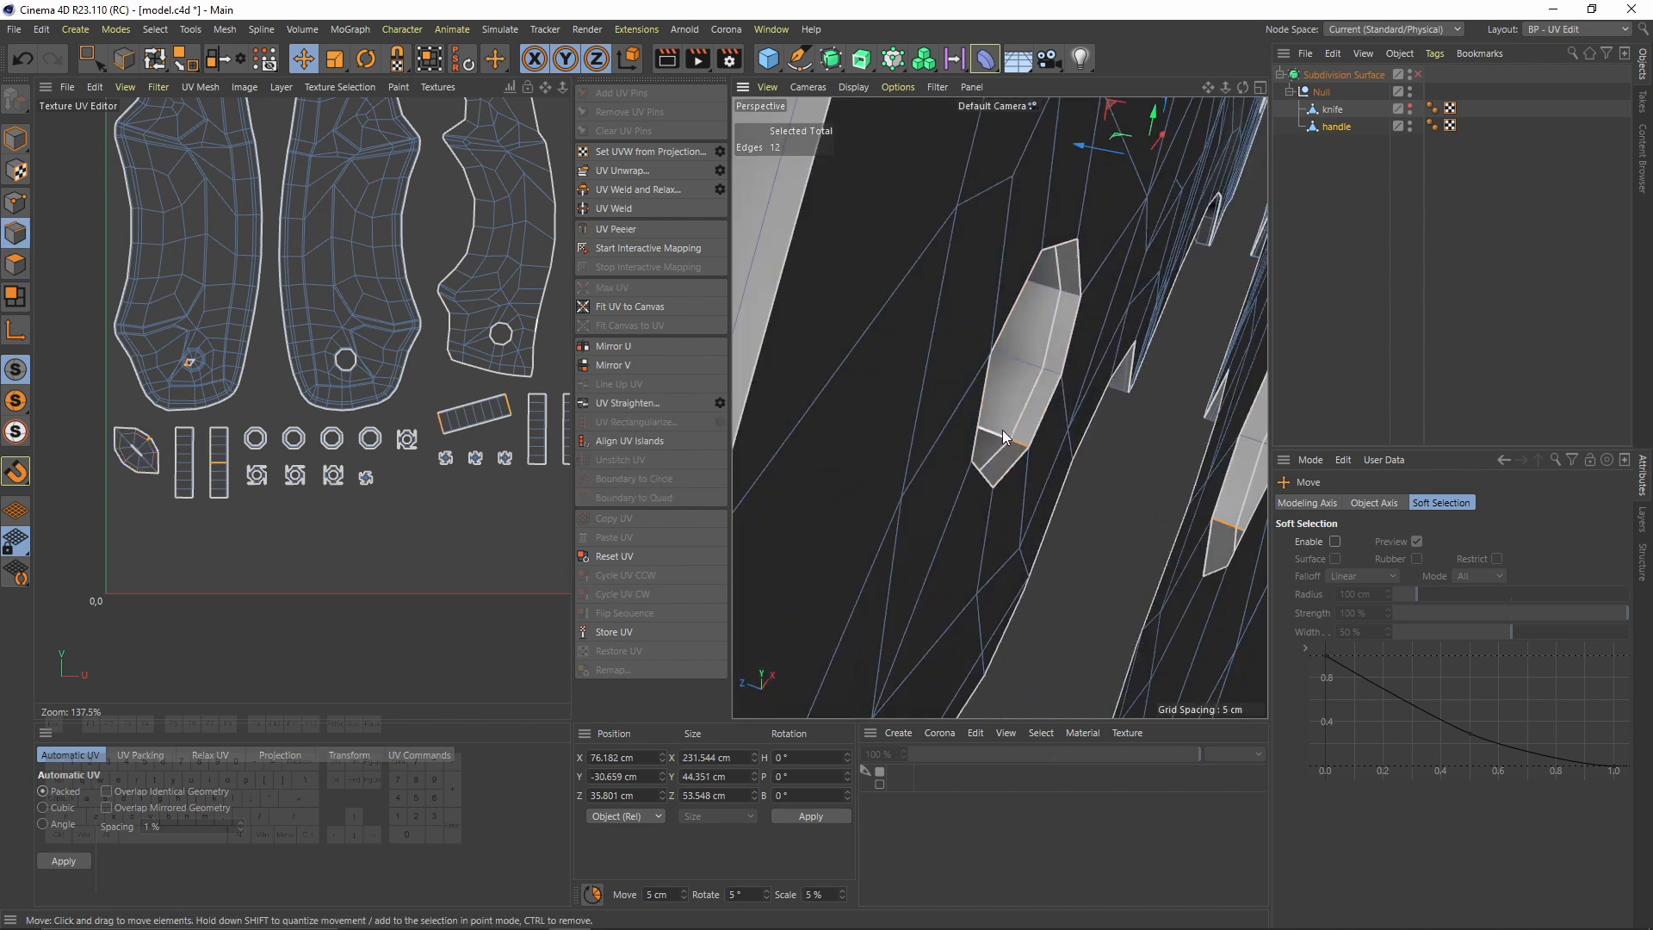
pyautogui.doubleClick(1021, 444)
pyautogui.keyDown('alt'); pyautogui.moveTo(1008, 557); pyautogui.dragTo(1186, 406); pyautogui.keyUp('alt')
pyautogui.scroll(-4, 1186, 406)
pyautogui.keyDown('alt'); pyautogui.moveTo(913, 396); pyautogui.dragTo(1035, 403); pyautogui.keyUp('alt')
pyautogui.scroll(4, 1036, 403)
pyautogui.keyDown('shift'); pyautogui.click(983, 472); pyautogui.keyUp('shift')
# Step: Check the selected hole seam edges in wireframe display and restore the shaded display with lines
pyautogui.keyDown('alt'); pyautogui.moveTo(983, 473); pyautogui.dragTo(963, 348); pyautogui.keyUp('alt')
pyautogui.press('n')
pyautogui.press('g')
pyautogui.scroll(4, 978, 466)
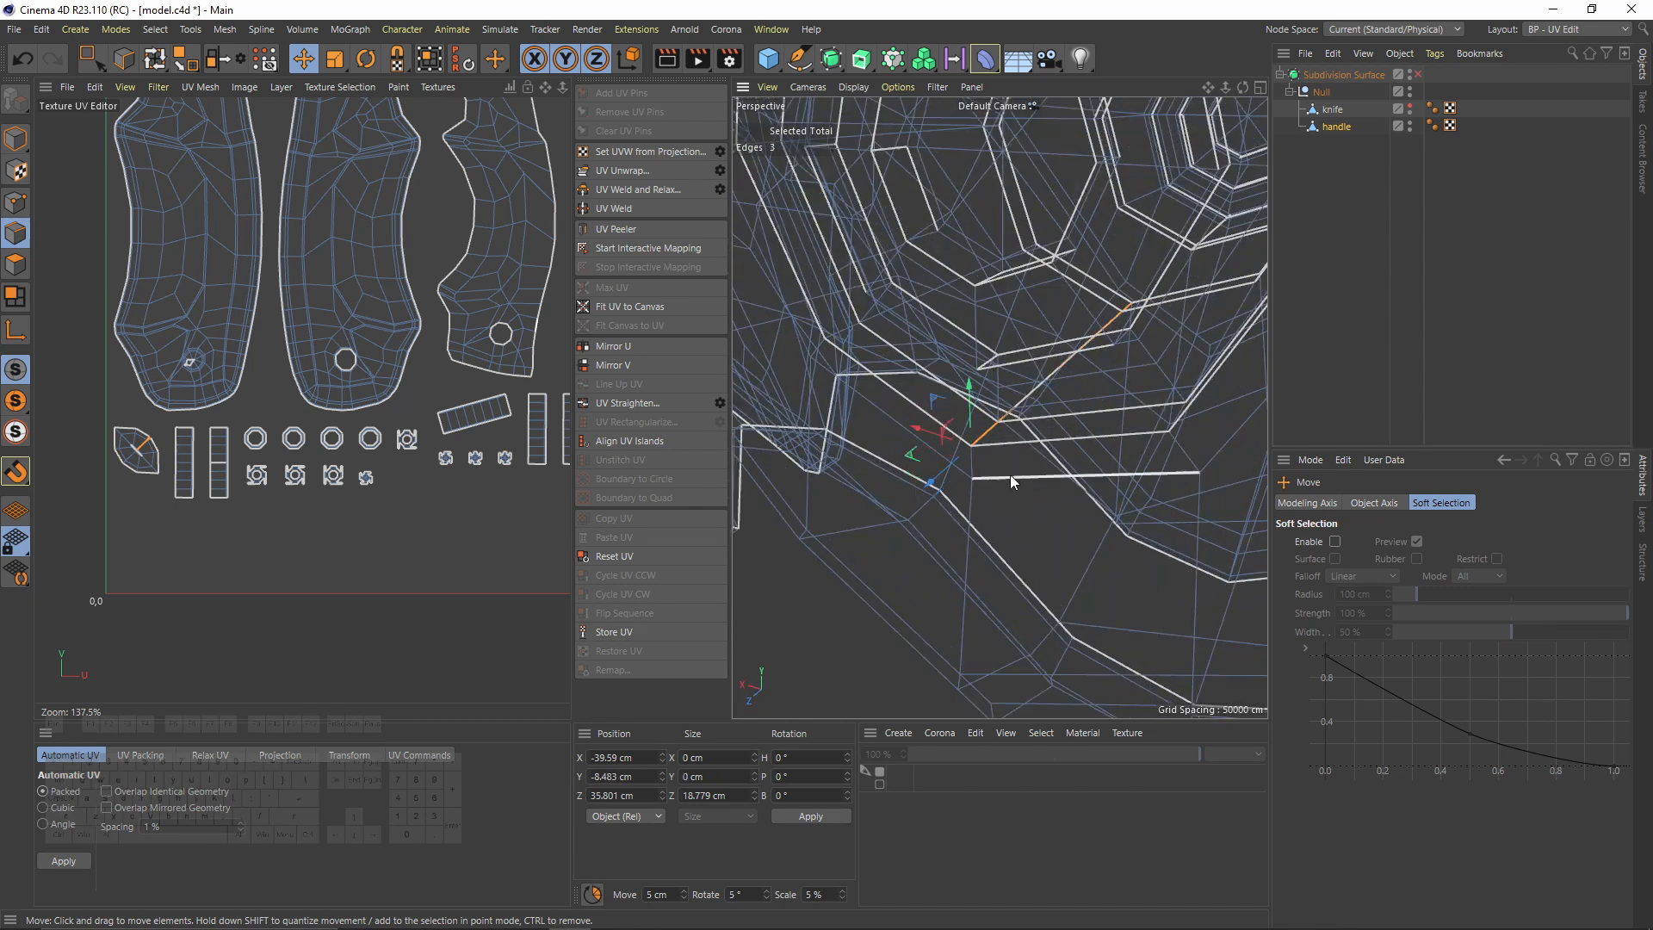
pyautogui.doubleClick(944, 418)
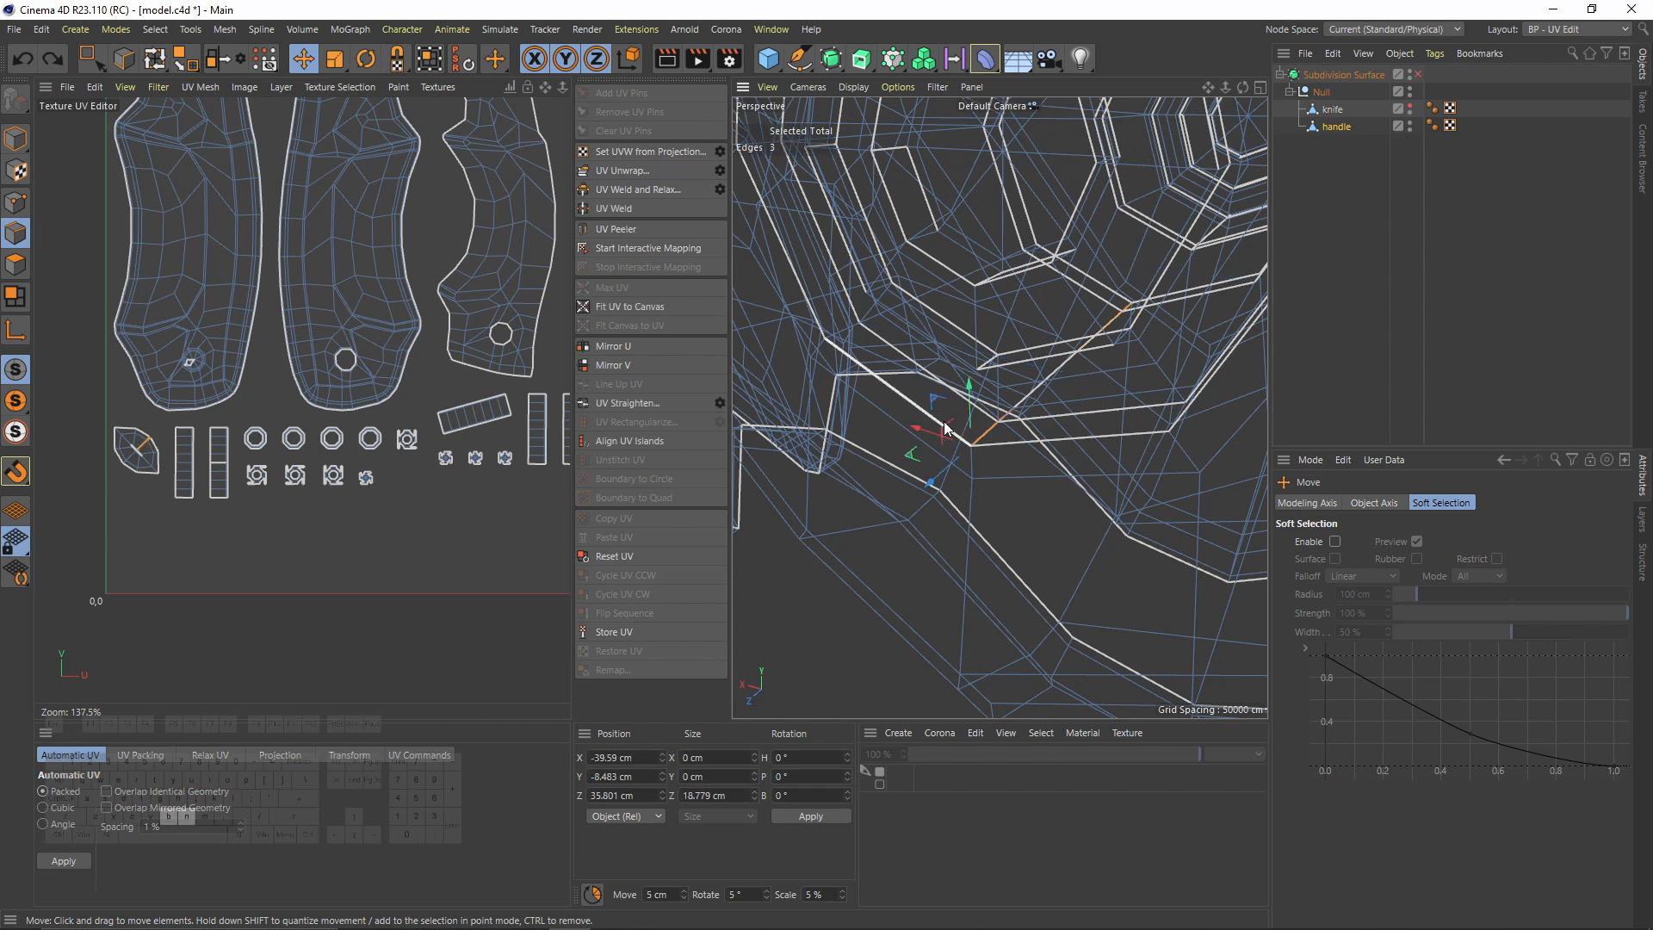
pyautogui.press('n')
pyautogui.press('b')
# Step: Run UV Unwrap on the remaining lens-shaped island along its seam edges and check the resulting handle islands
pyautogui.click(19, 274)
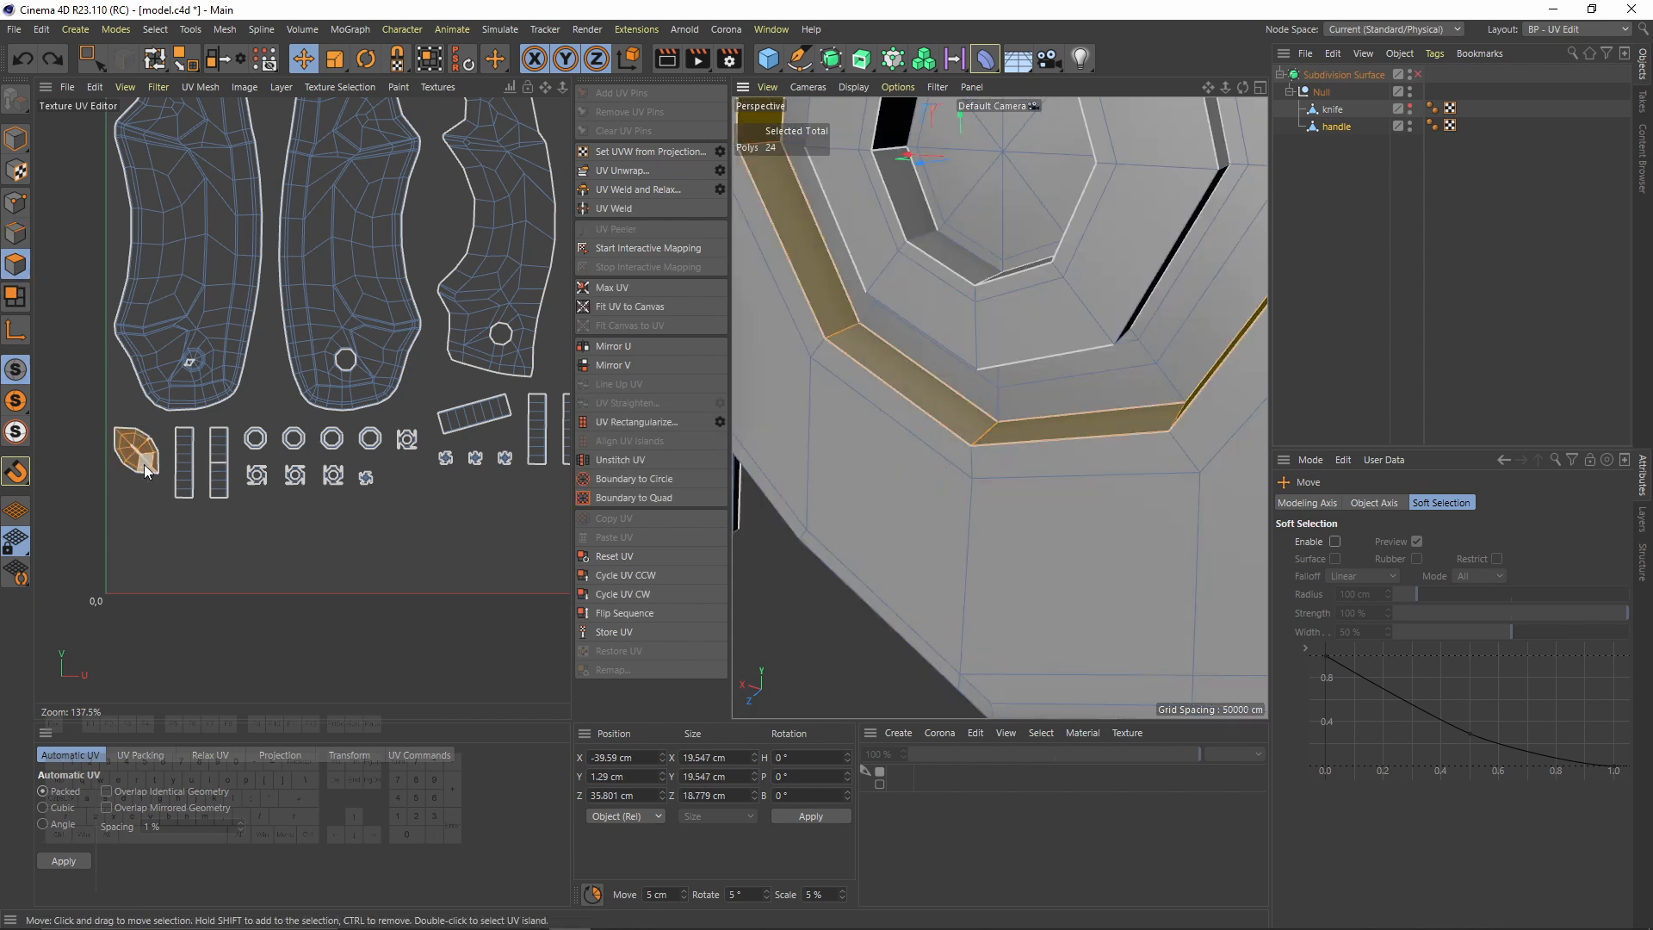
pyautogui.keyDown('alt'); pyautogui.moveTo(183, 457); pyautogui.dragTo(289, 479, button='middle'); pyautogui.keyUp('alt')
pyautogui.moveTo(191, 457)
pyautogui.keyDown('alt'); pyautogui.mouseDown(button='right')
pyautogui.moveTo(138, 456)
pyautogui.moveTo(185, 457)
pyautogui.mouseUp(button='right'); pyautogui.keyUp('alt')
pyautogui.click(257, 482)
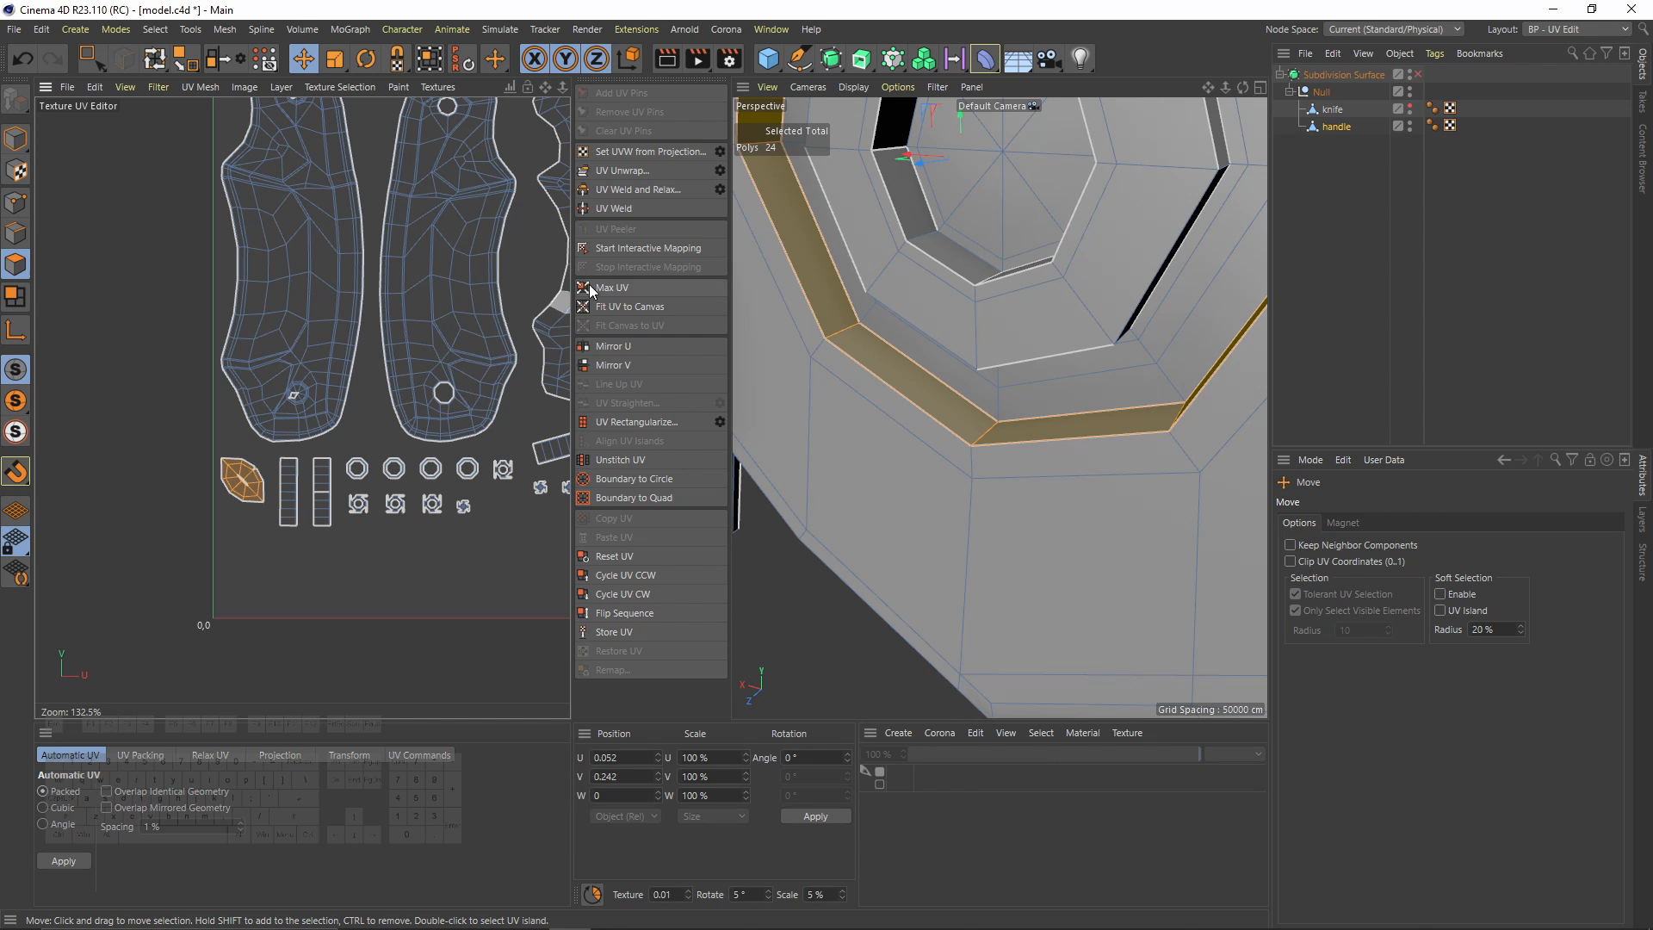
pyautogui.click(21, 240)
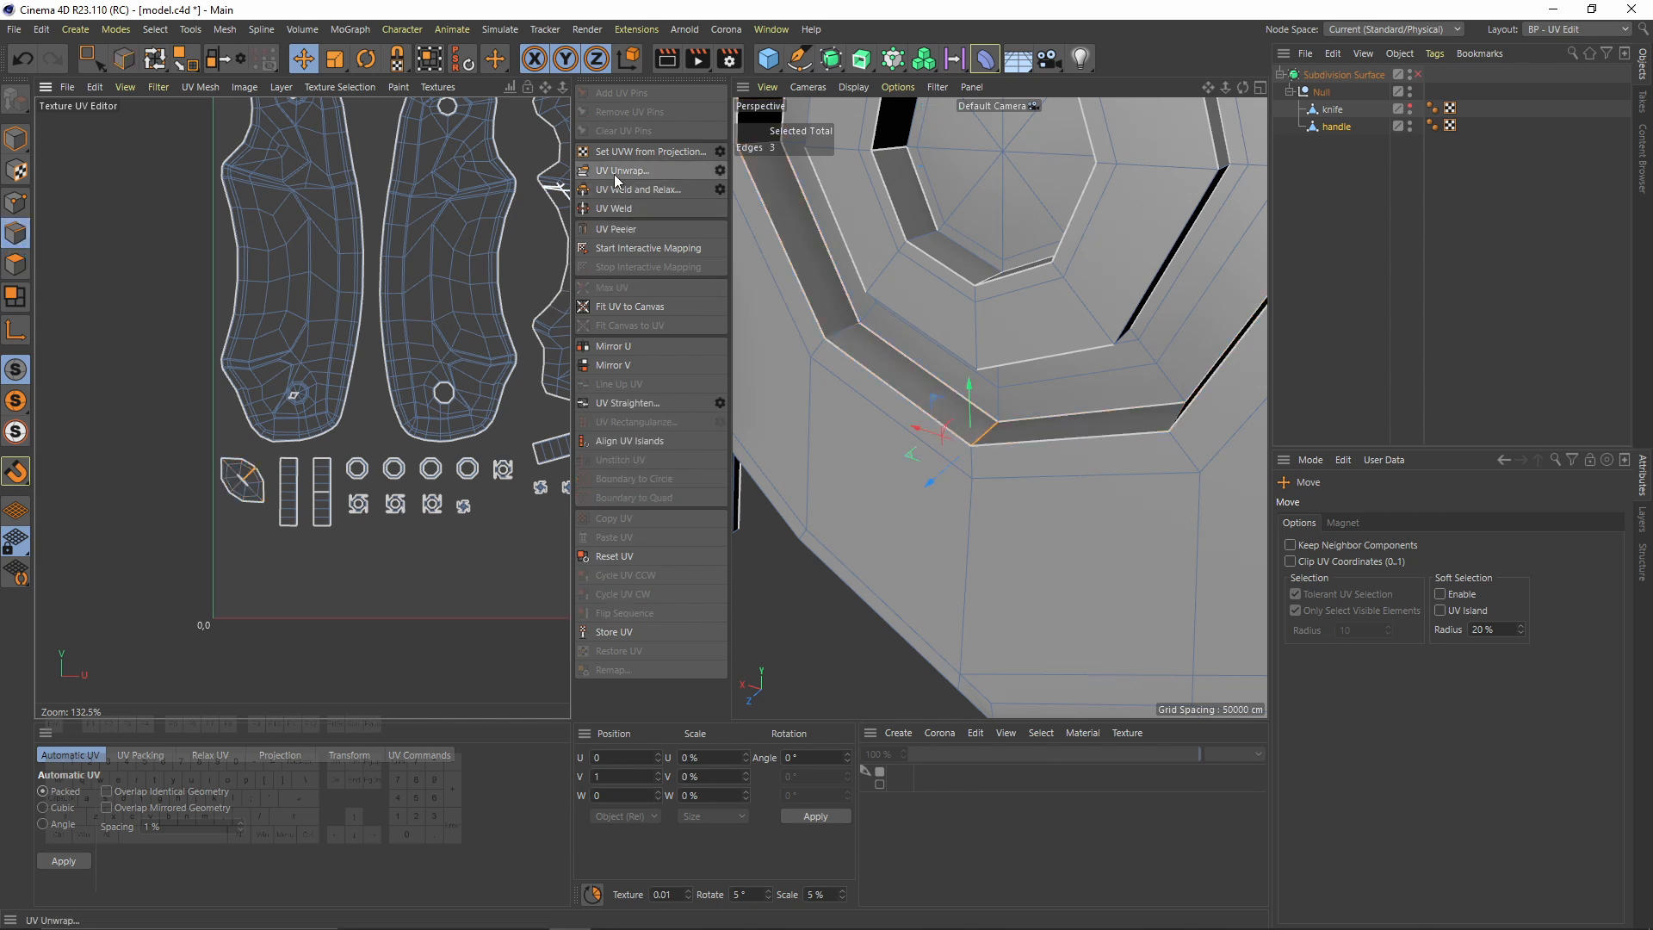
pyautogui.click(613, 171)
pyautogui.scroll(-3, 421, 379)
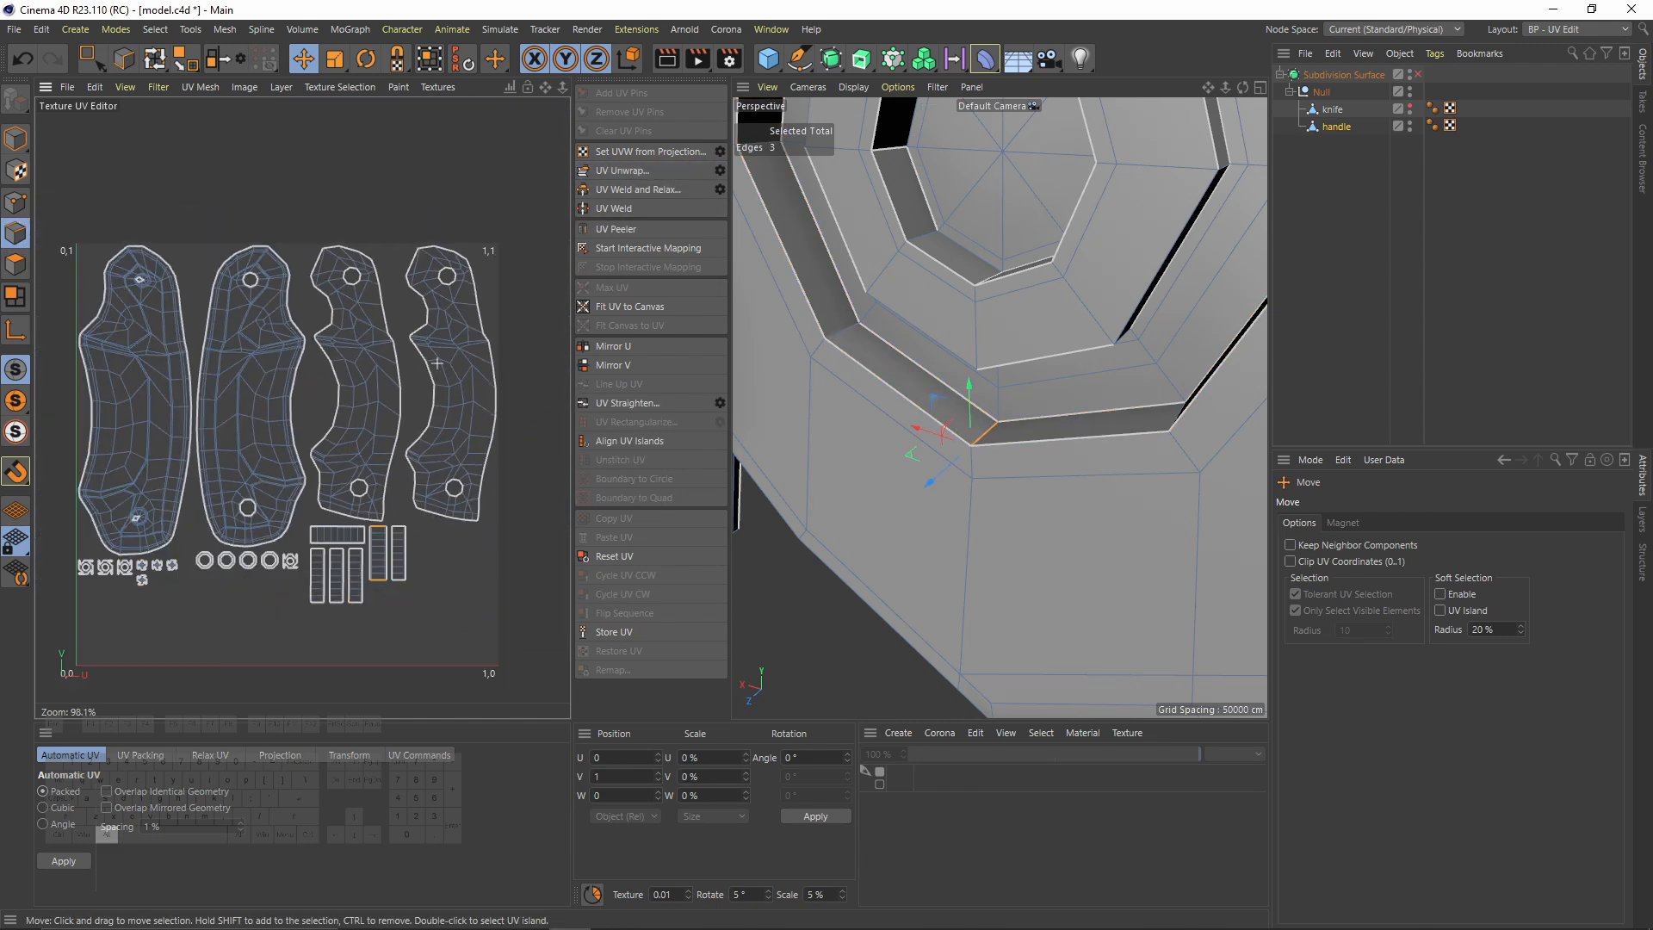
pyautogui.scroll(5, 145, 360)
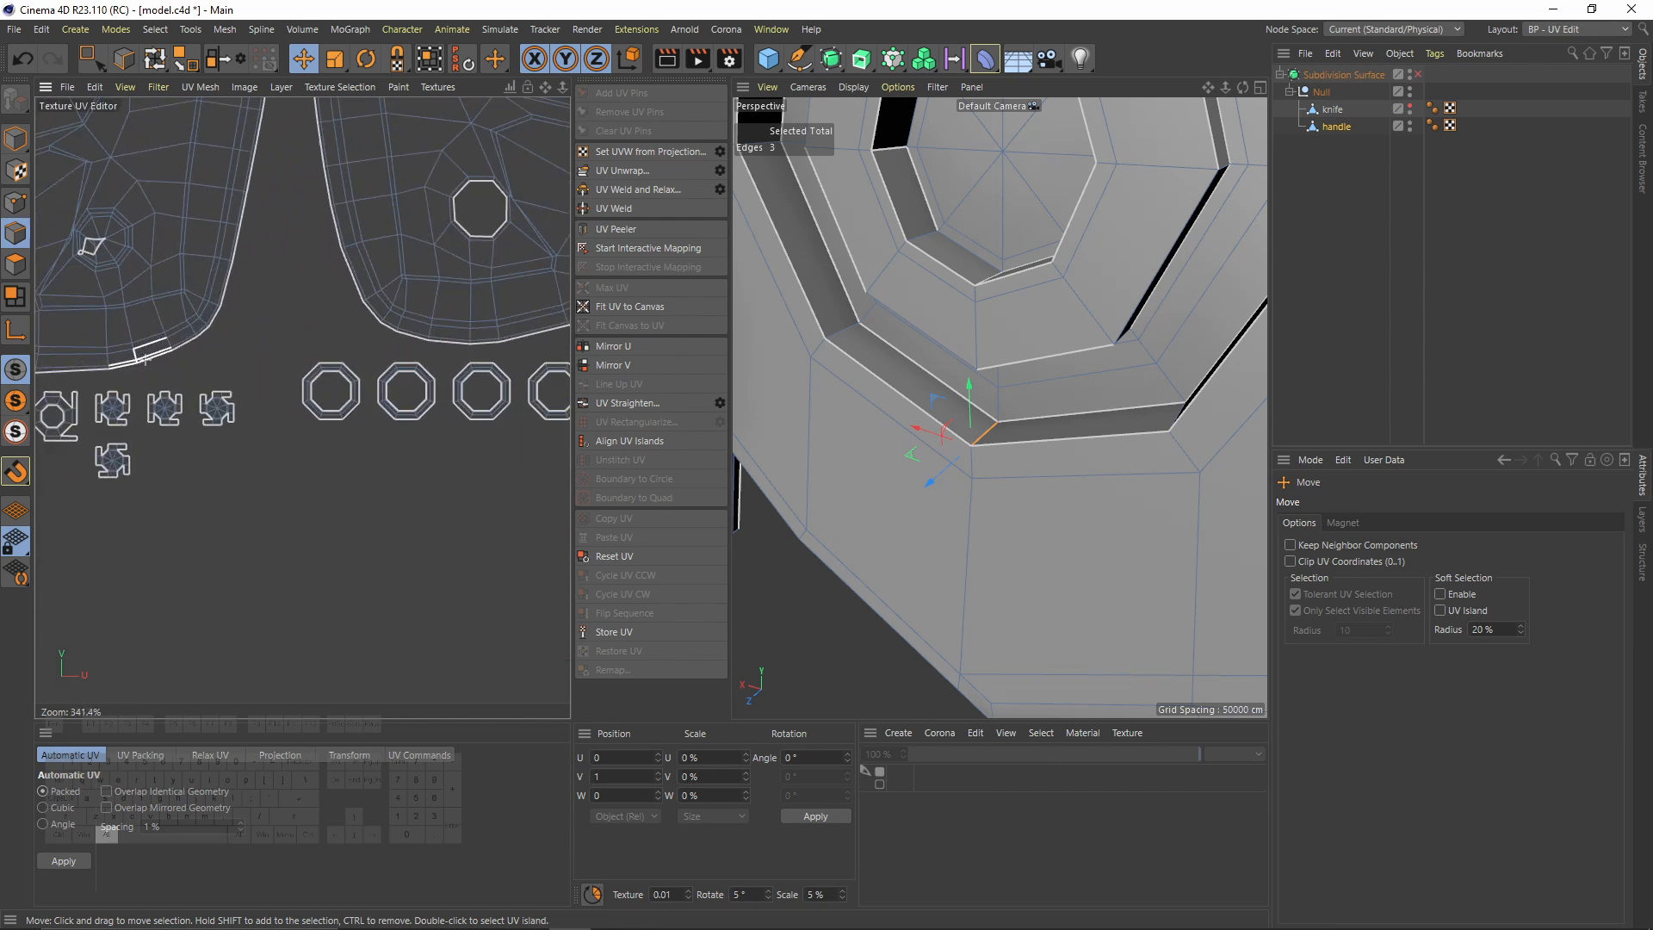
pyautogui.keyDown('alt'); pyautogui.moveTo(145, 360); pyautogui.dragTo(43, 360, button='right'); pyautogui.keyUp('alt')
pyautogui.keyDown('alt'); pyautogui.moveTo(201, 181); pyautogui.dragTo(237, 325, button='middle'); pyautogui.keyUp('alt')
pyautogui.keyDown('alt'); pyautogui.moveTo(237, 324); pyautogui.dragTo(284, 324, button='right'); pyautogui.keyUp('alt')
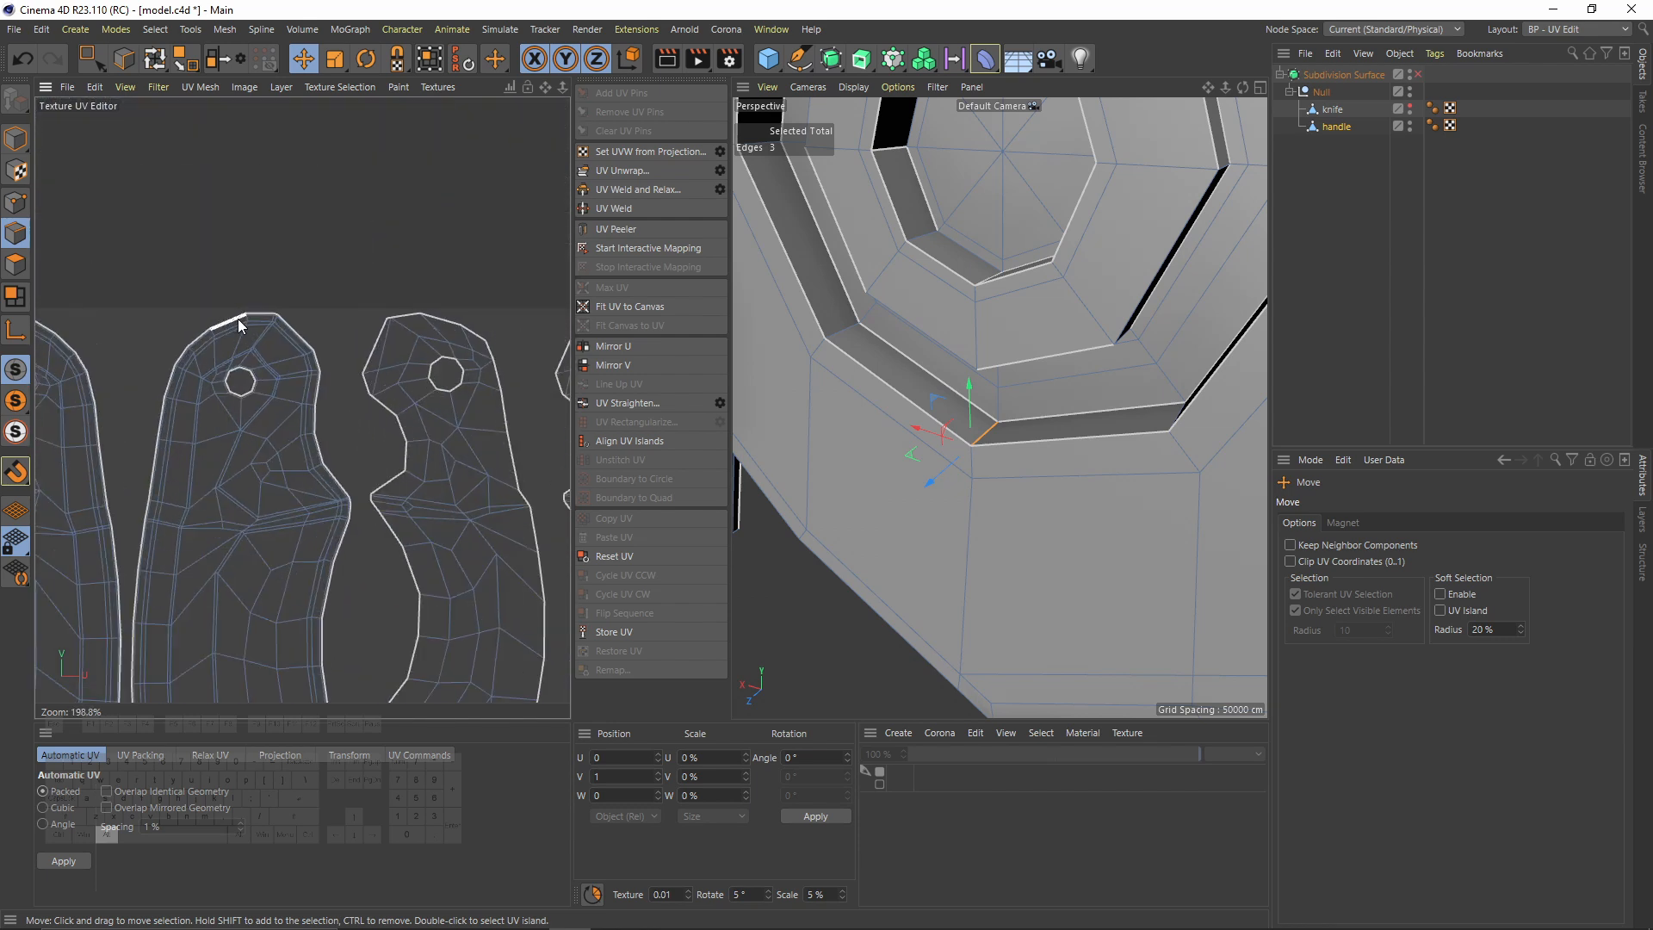
pyautogui.keyDown('alt'); pyautogui.moveTo(237, 325); pyautogui.dragTo(219, 229, button='middle'); pyautogui.keyUp('alt')
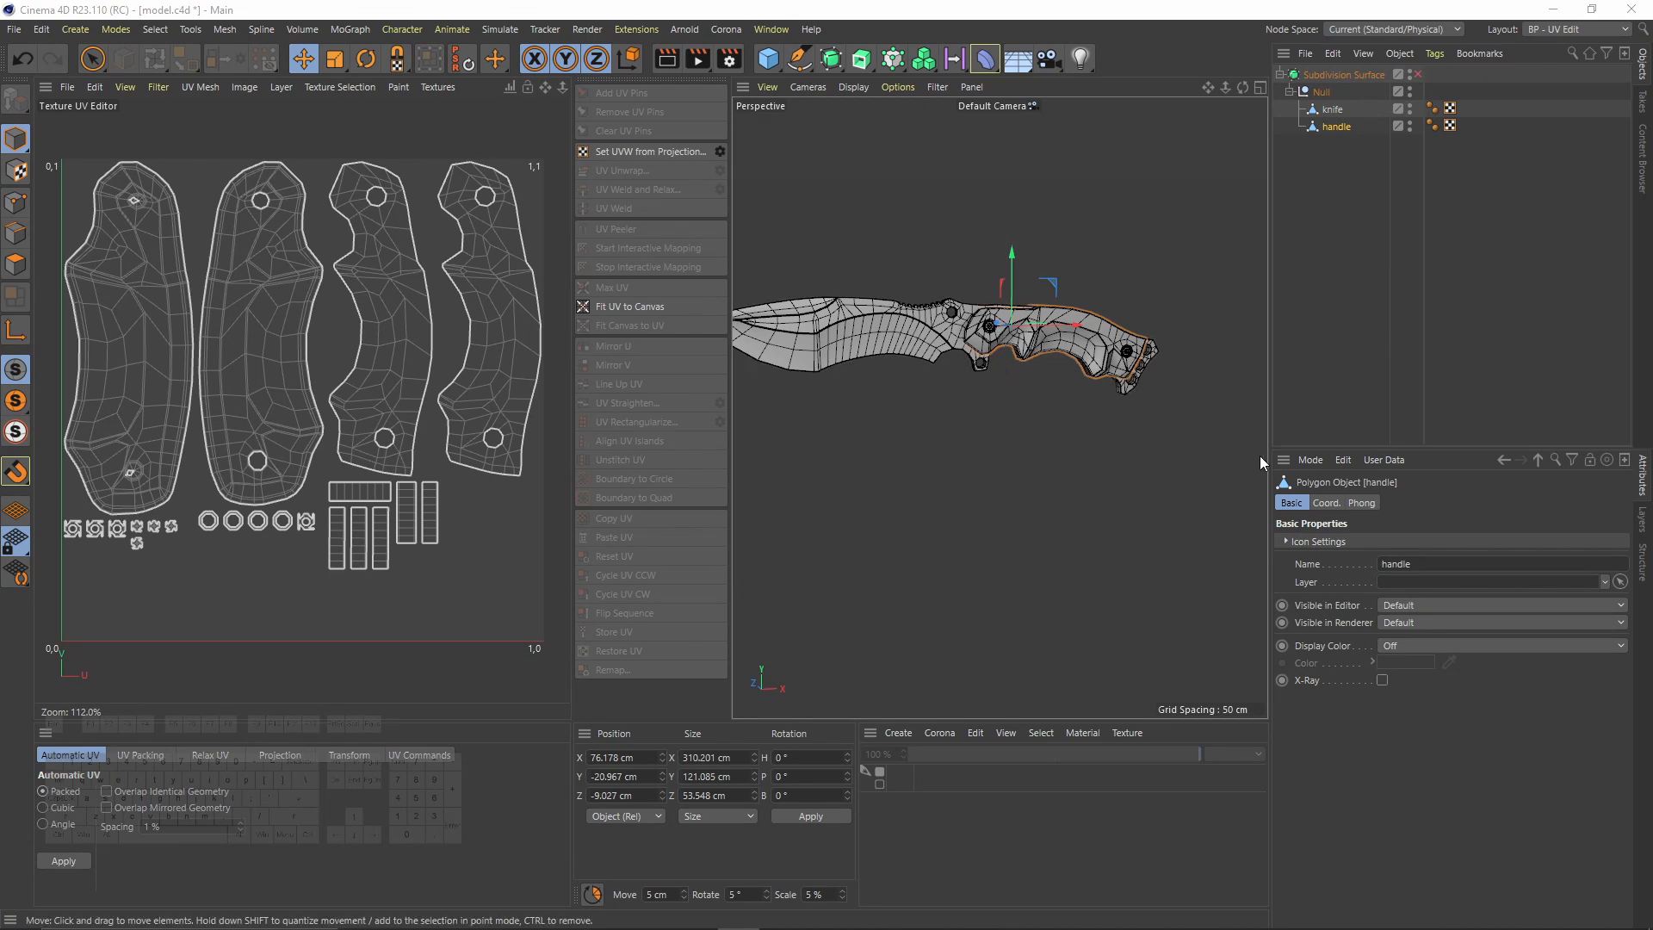
# Step: Bring the whole knife into view and change the workspace layout to Standard
pyautogui.keyDown('alt'); pyautogui.moveTo(967, 401); pyautogui.dragTo(999, 406, button='middle'); pyautogui.keyUp('alt')
pyautogui.keyDown('alt'); pyautogui.moveTo(999, 405); pyautogui.dragTo(1003, 431); pyautogui.keyUp('alt')
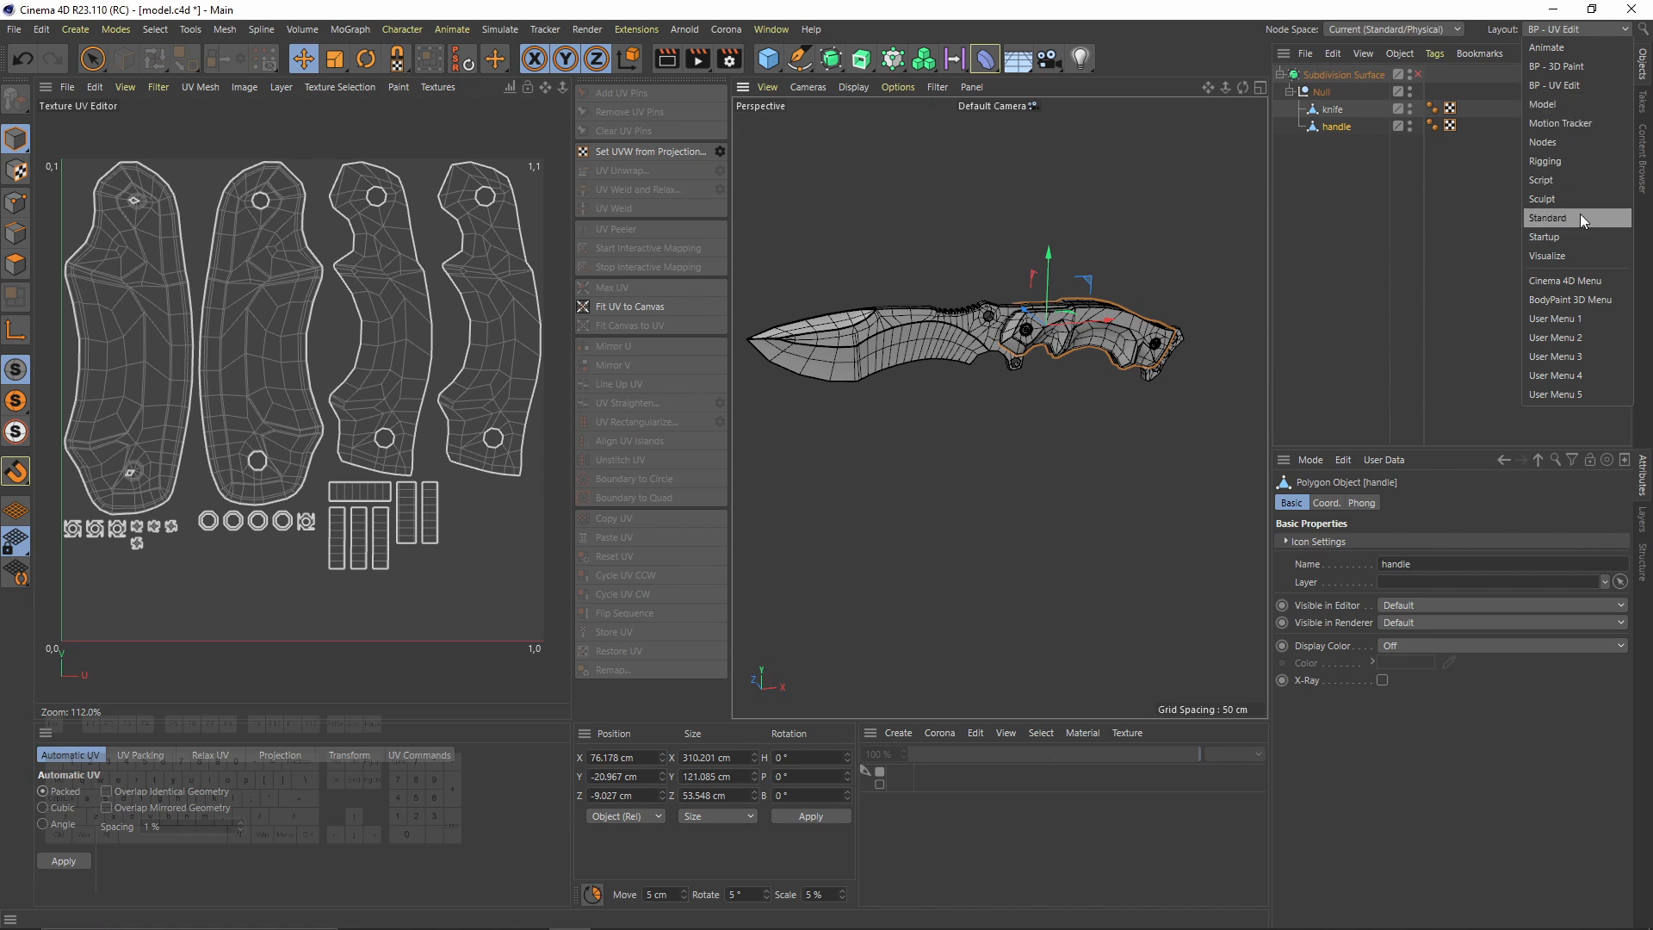
pyautogui.click(1579, 218)
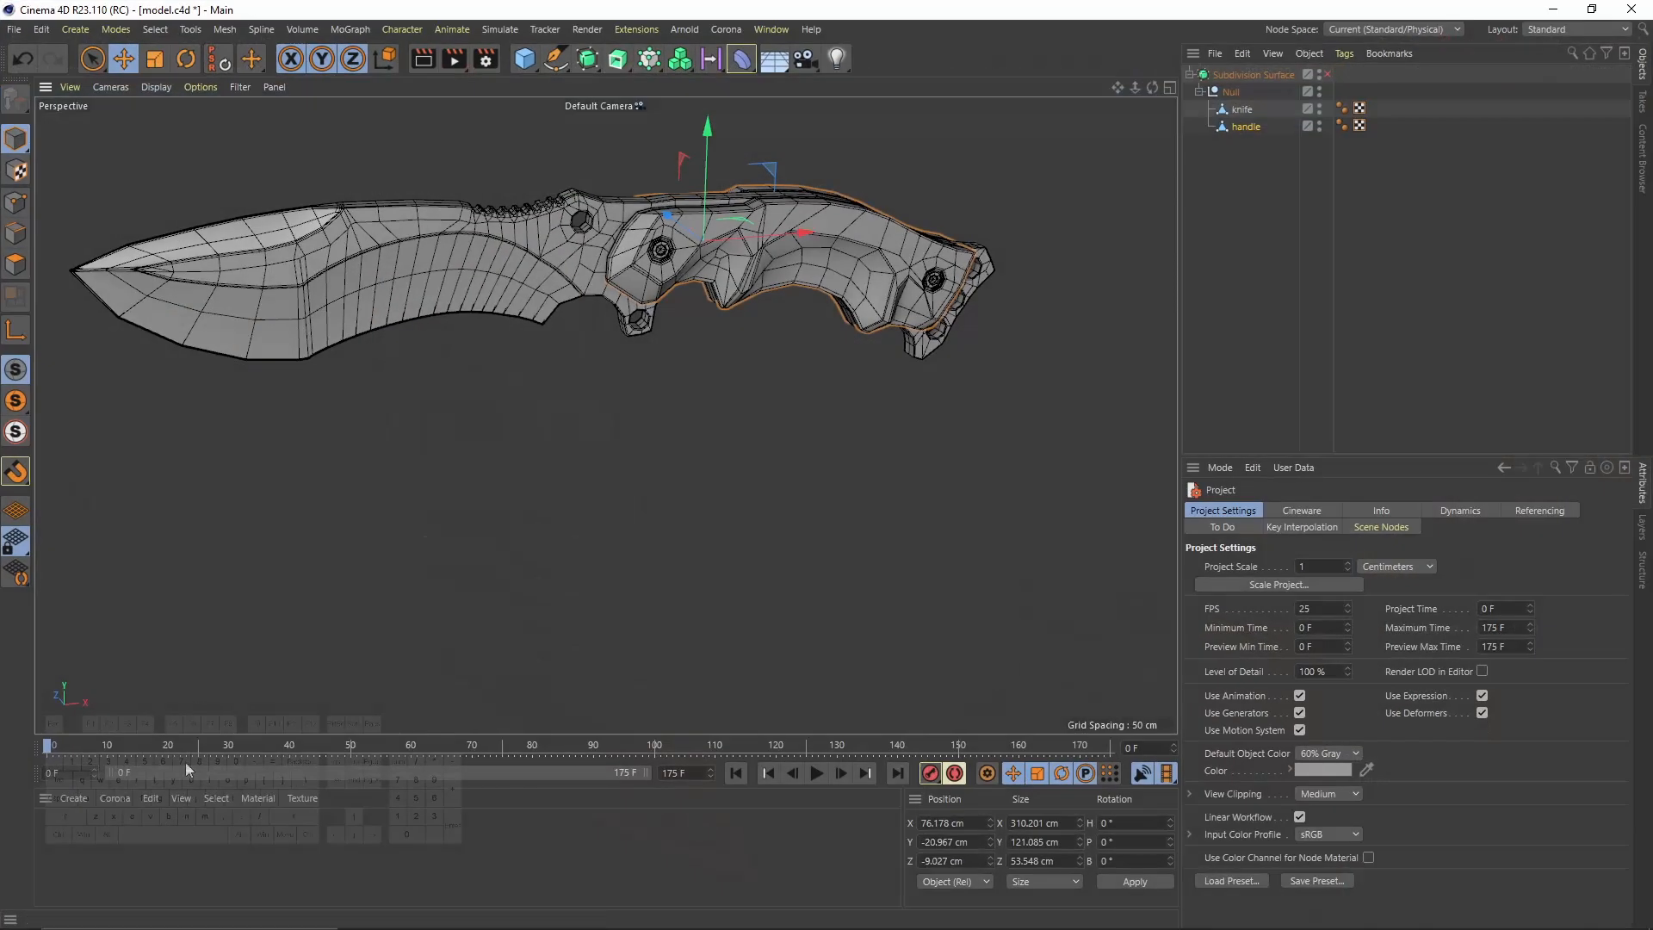
# Step: Create a new material with only the Luminance channel enabled, switching off Color and Reflectance
pyautogui.doubleClick(108, 859)
pyautogui.doubleClick(54, 831)
pyautogui.moveTo(344, 131); pyautogui.dragTo(579, 212)
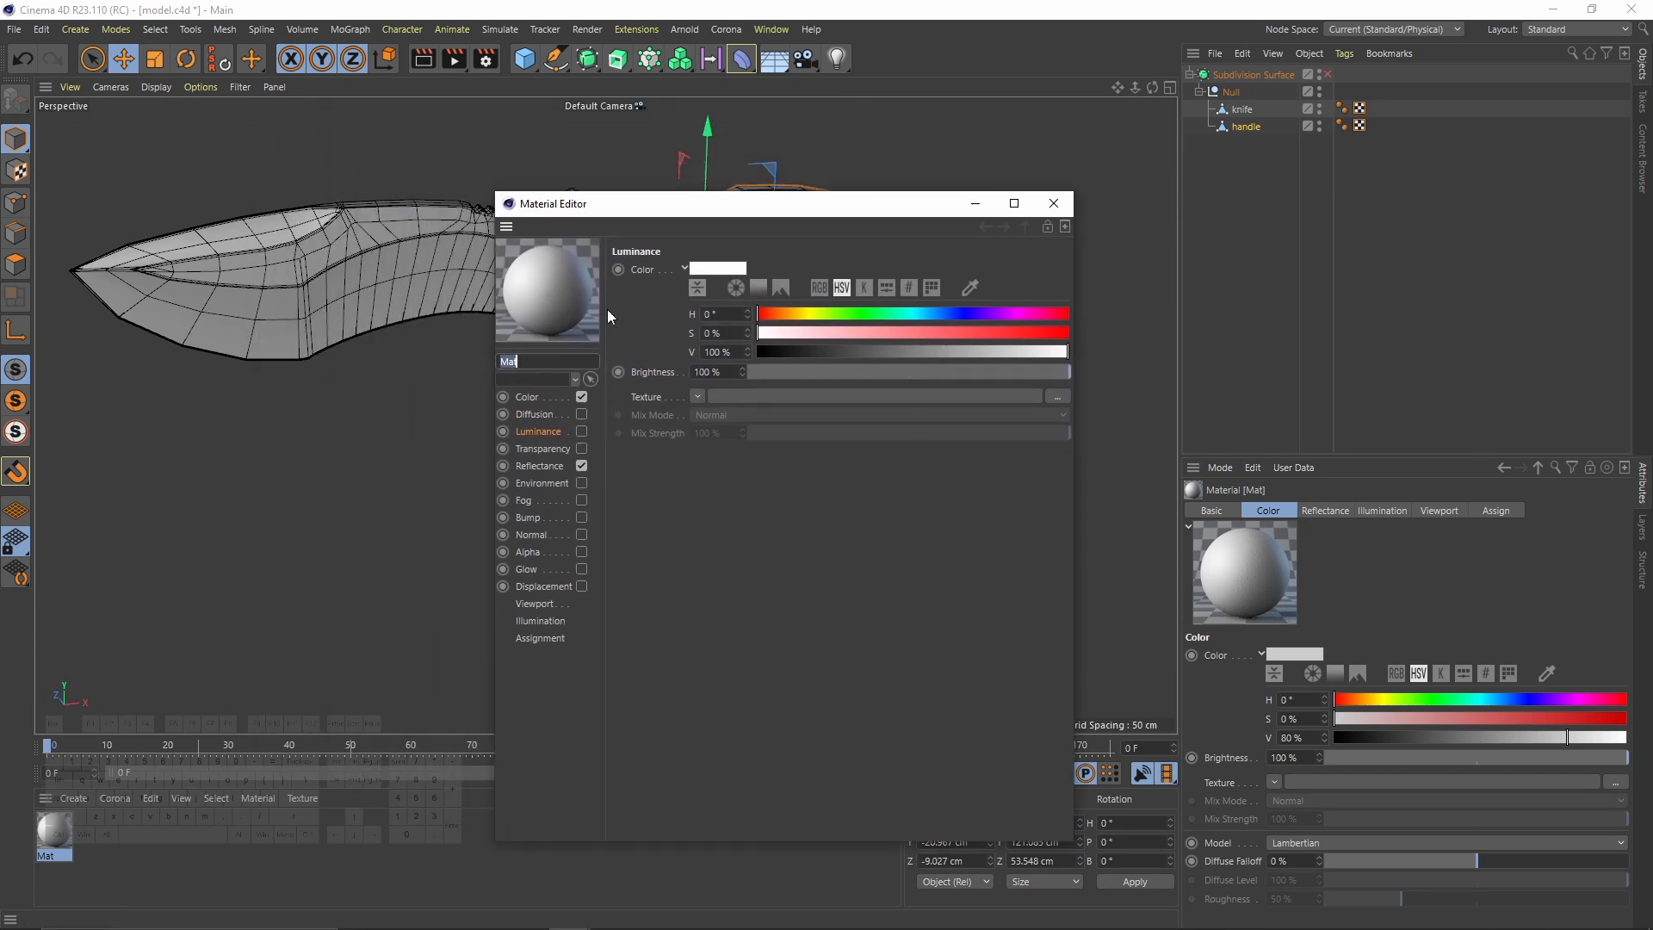
pyautogui.click(582, 432)
pyautogui.click(582, 398)
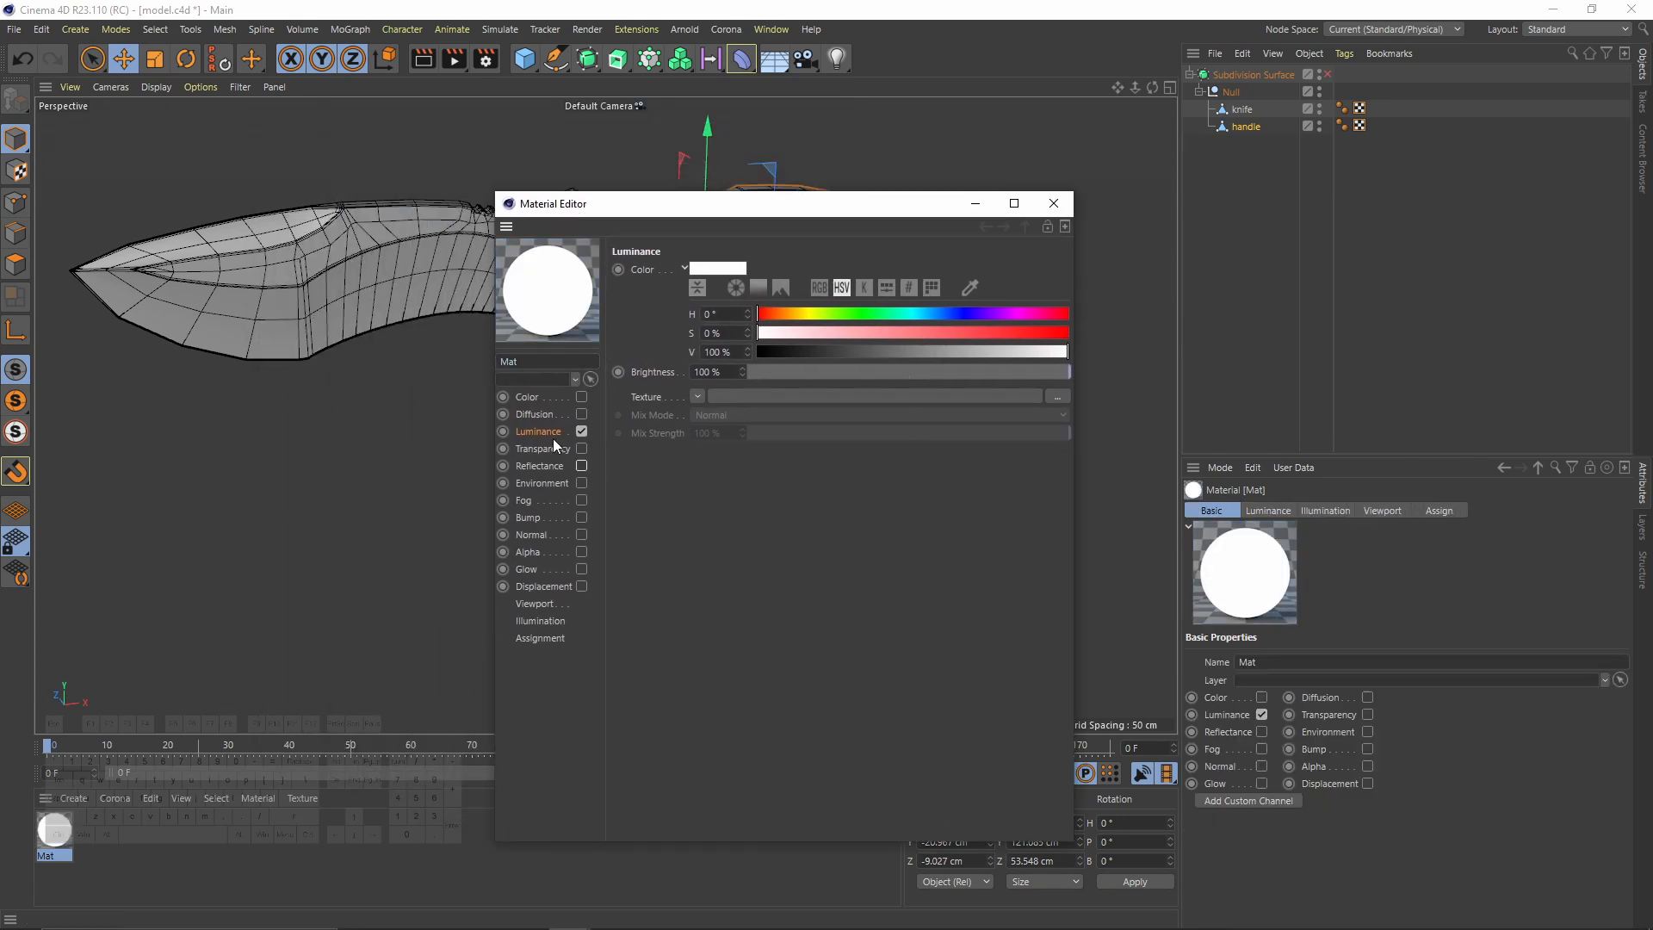
# Step: Load the Ambient Occlusion effect as the Luminance texture, open its shader settings, and assign the material to the knife object
pyautogui.click(690, 395)
pyautogui.moveTo(741, 785)
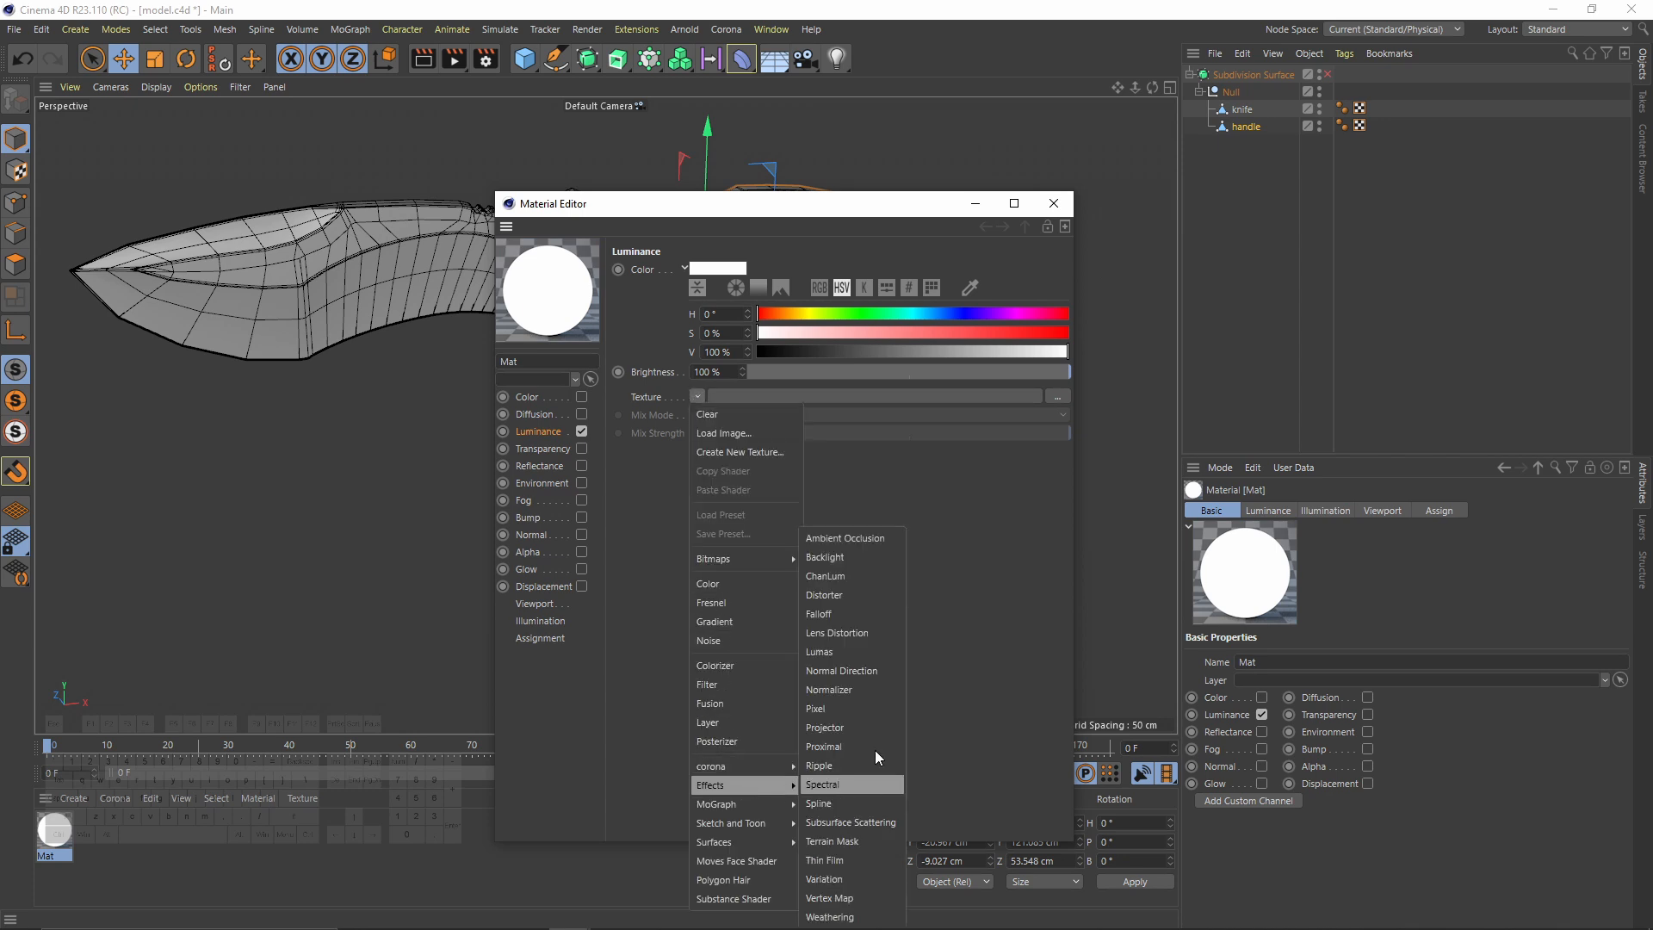
pyautogui.click(866, 541)
pyautogui.click(723, 434)
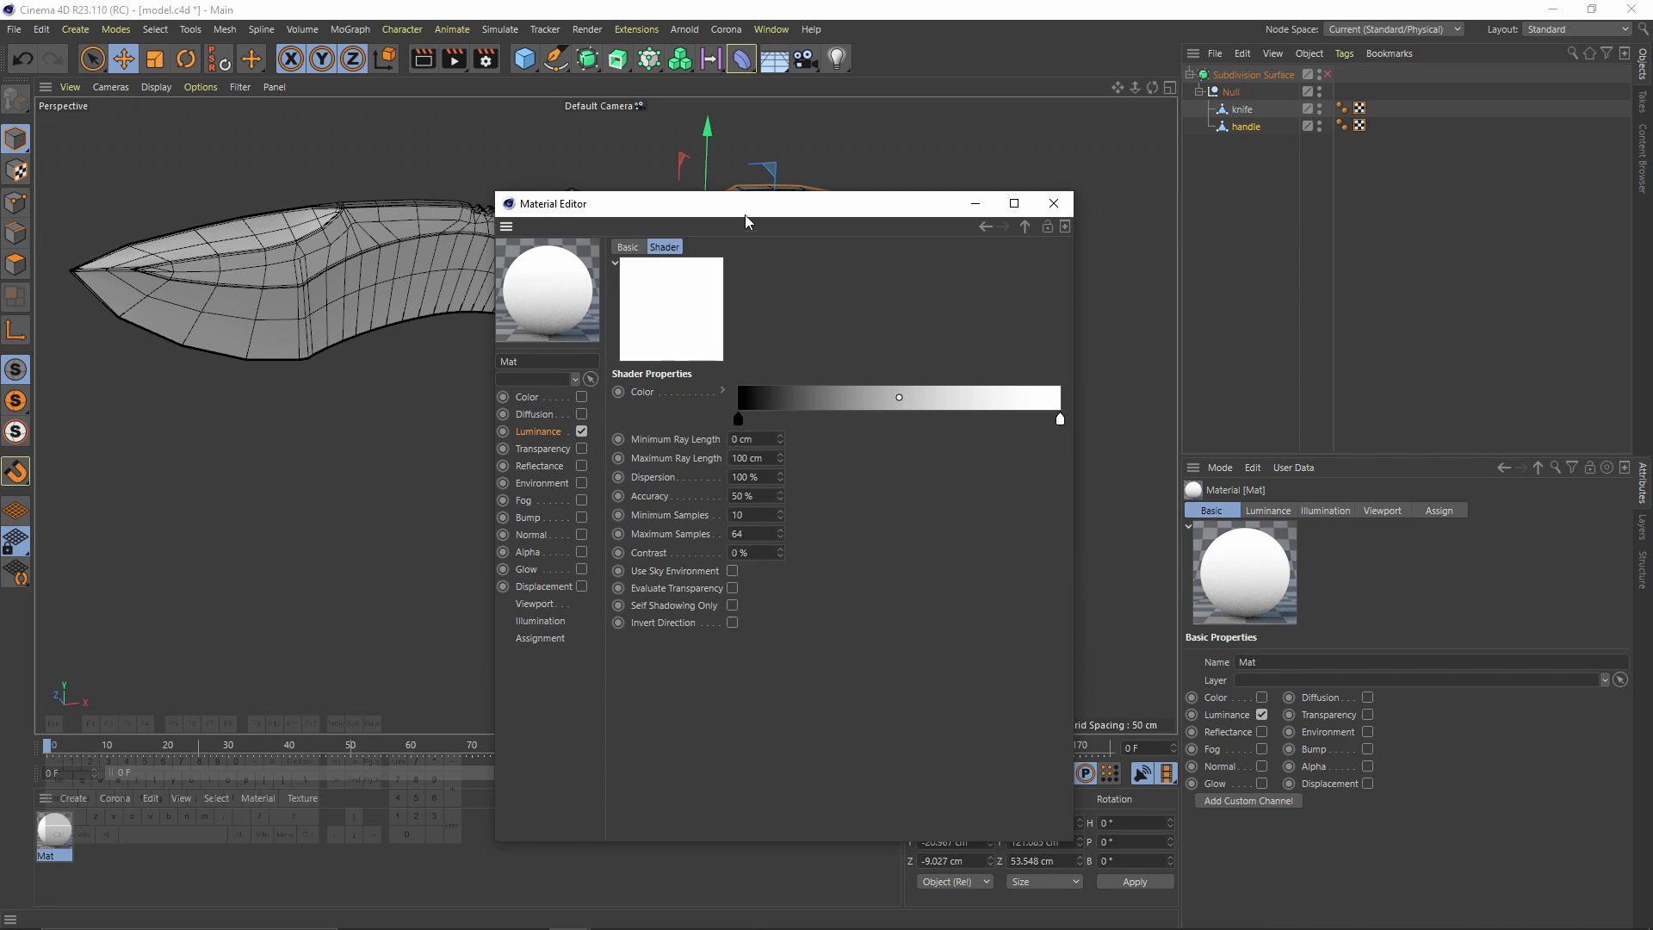
pyautogui.moveTo(646, 203); pyautogui.dragTo(906, 226)
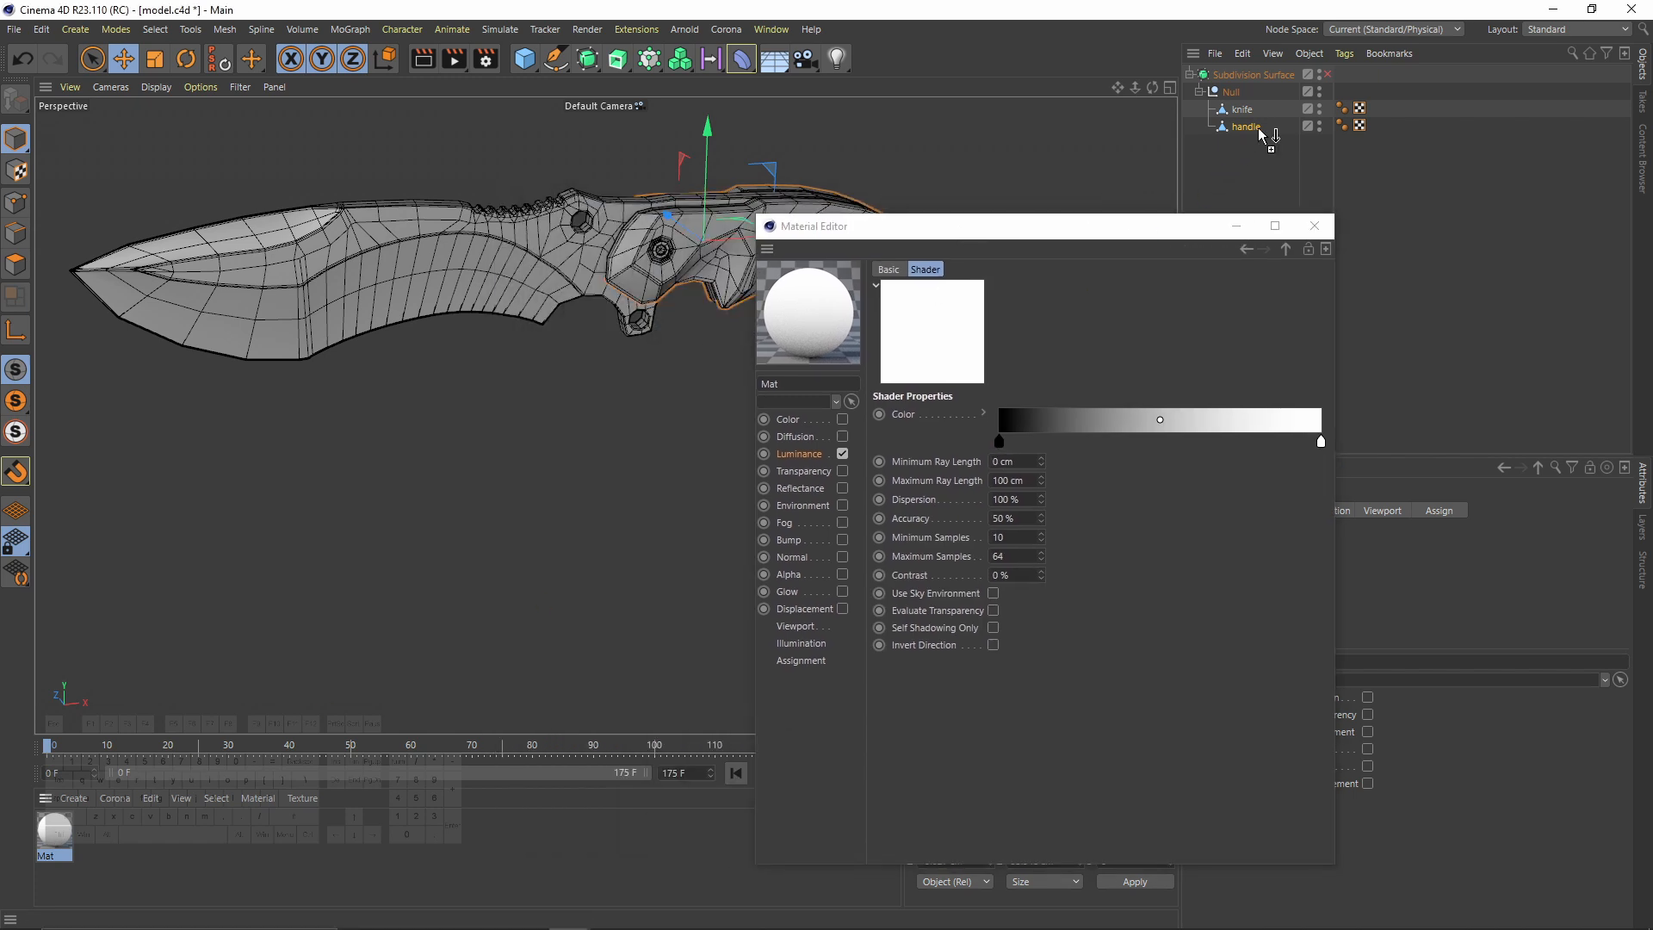
pyautogui.moveTo(1243, 112); pyautogui.dragTo(1241, 111)
# Step: Display the model with Gouraud shading without lines and start an Interactive Render Region over the knife
pyautogui.moveTo(517, 258)
pyautogui.keyDown('alt'); pyautogui.mouseDown()
pyautogui.moveTo(551, 326)
pyautogui.moveTo(567, 250)
pyautogui.moveTo(570, 349)
pyautogui.moveTo(546, 210)
pyautogui.mouseUp(); pyautogui.keyUp('alt')
pyautogui.press('n')
pyautogui.press('a')
pyautogui.moveTo(455, 59); pyautogui.dragTo(478, 101)
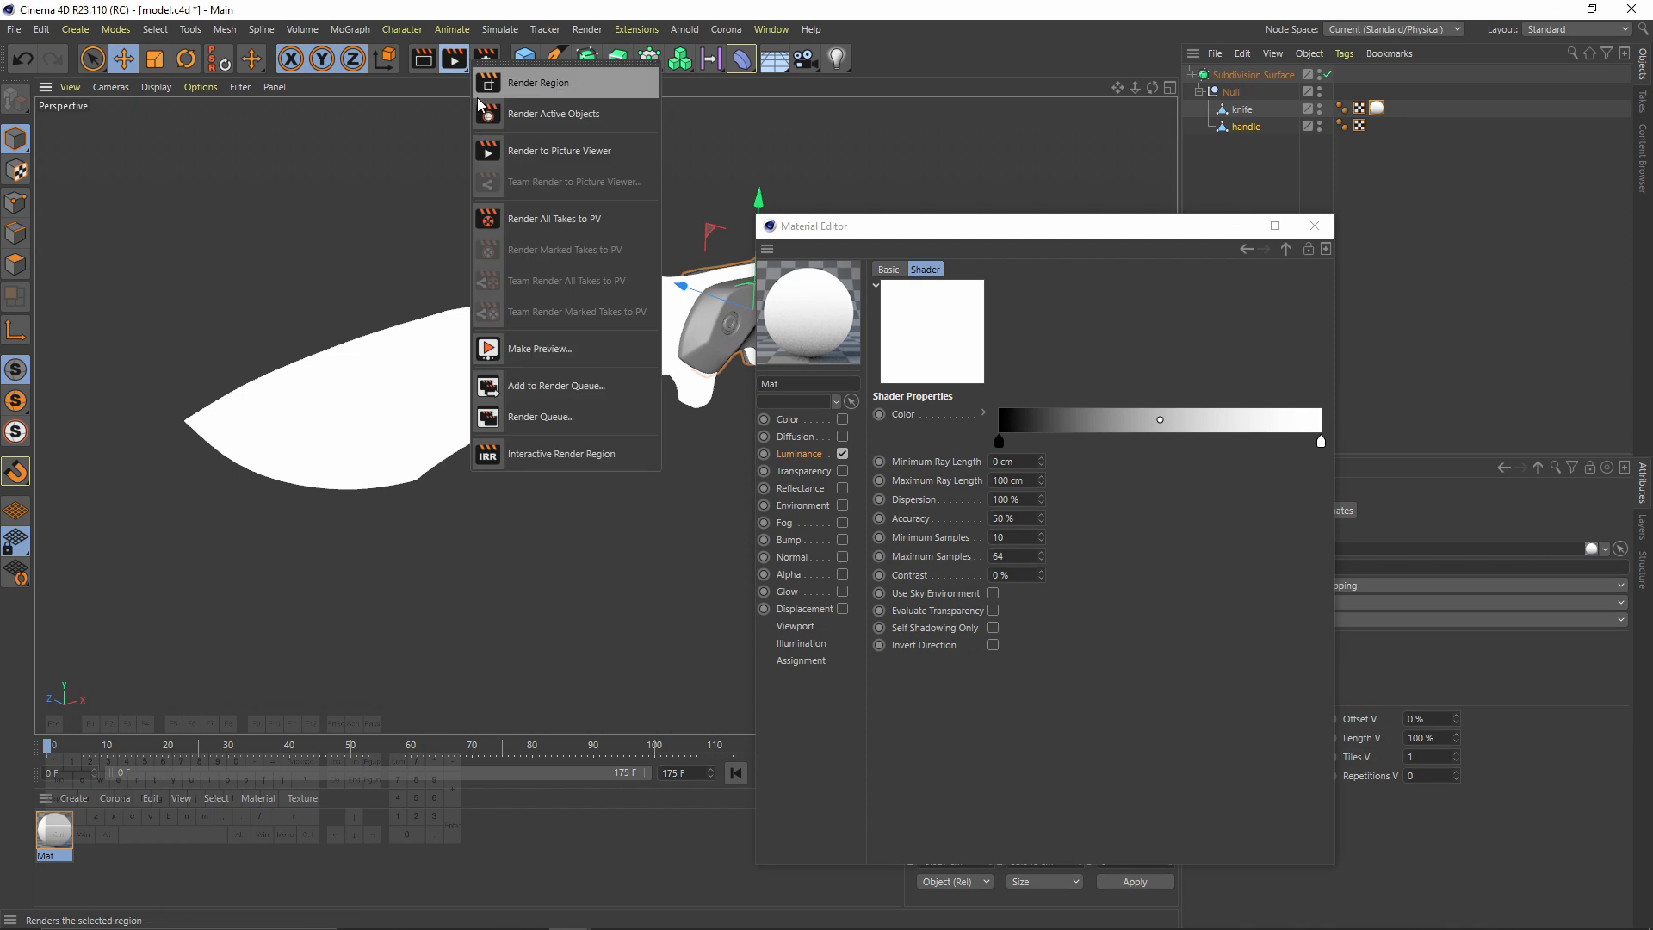
pyautogui.click(560, 456)
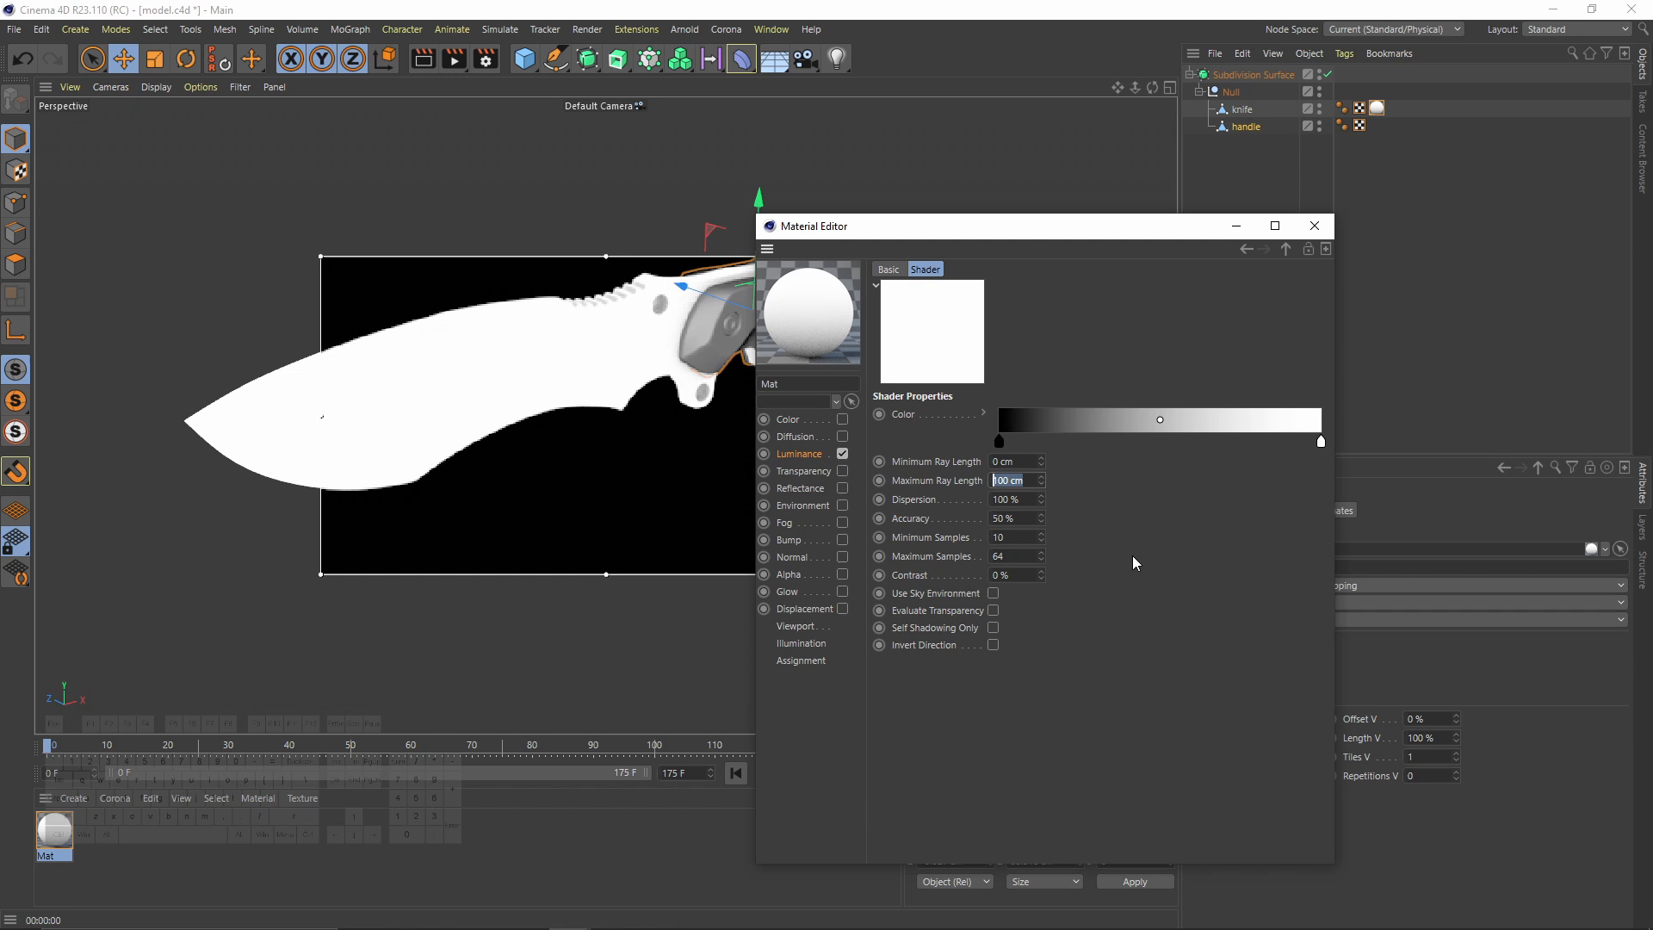
# Step: Set the Ambient Occlusion maximum ray length to 25 cm and invert its color gradient to run from white to black
pyautogui.write('25')
pyautogui.press('Return')
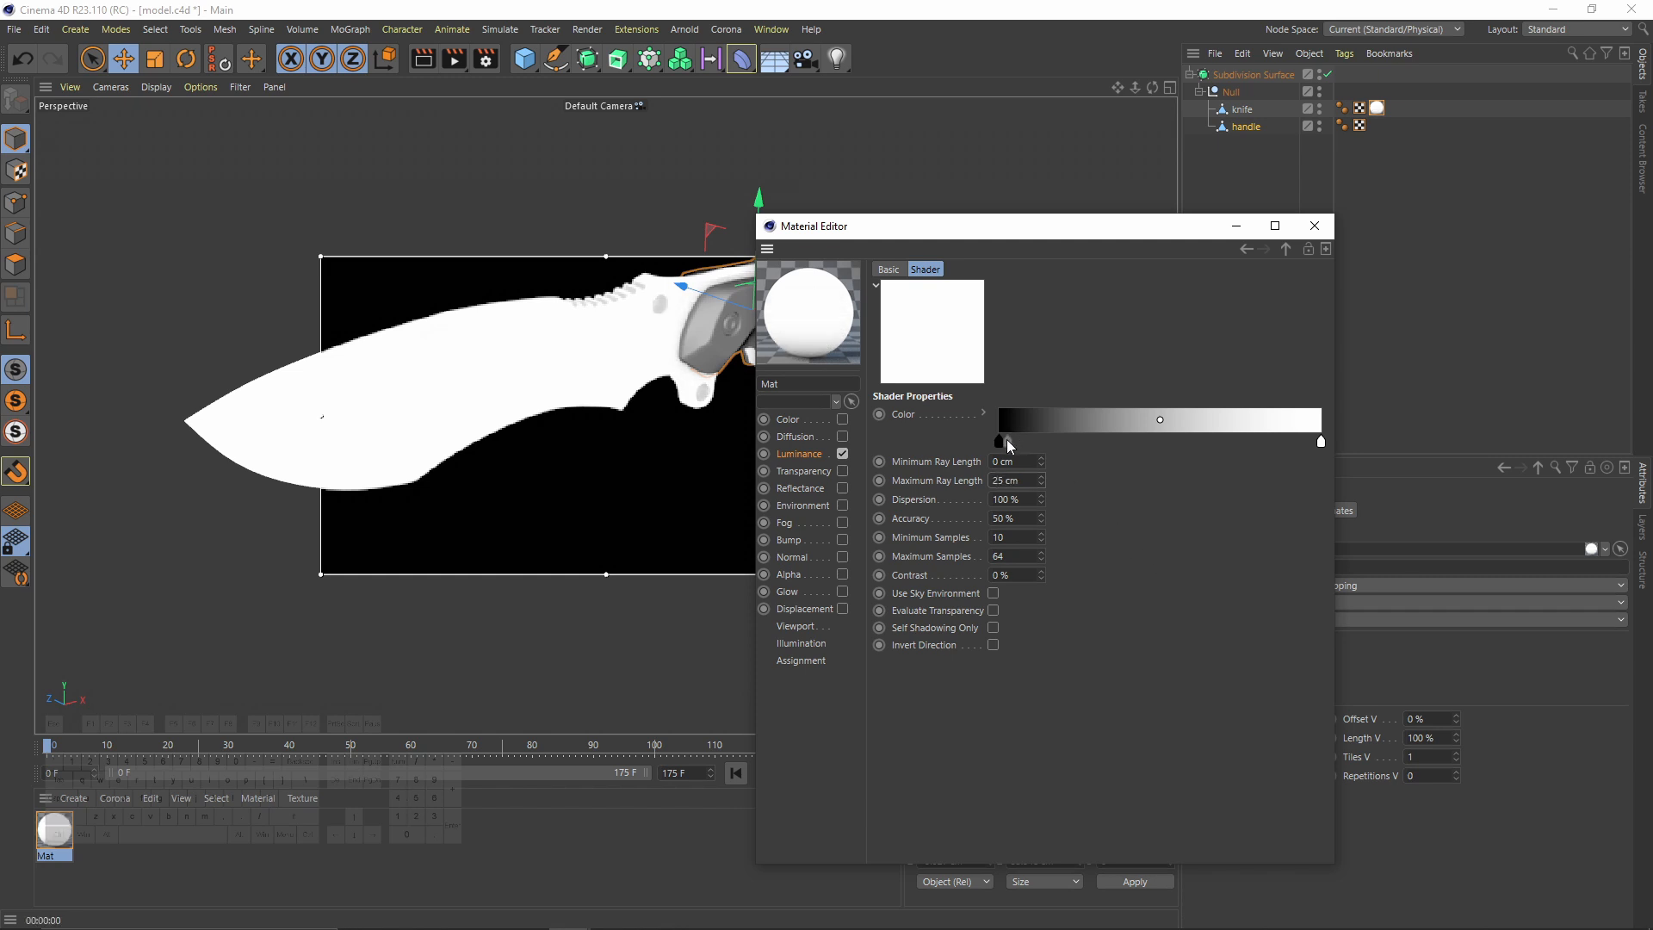
pyautogui.rightClick(1005, 443)
pyautogui.click(1045, 457)
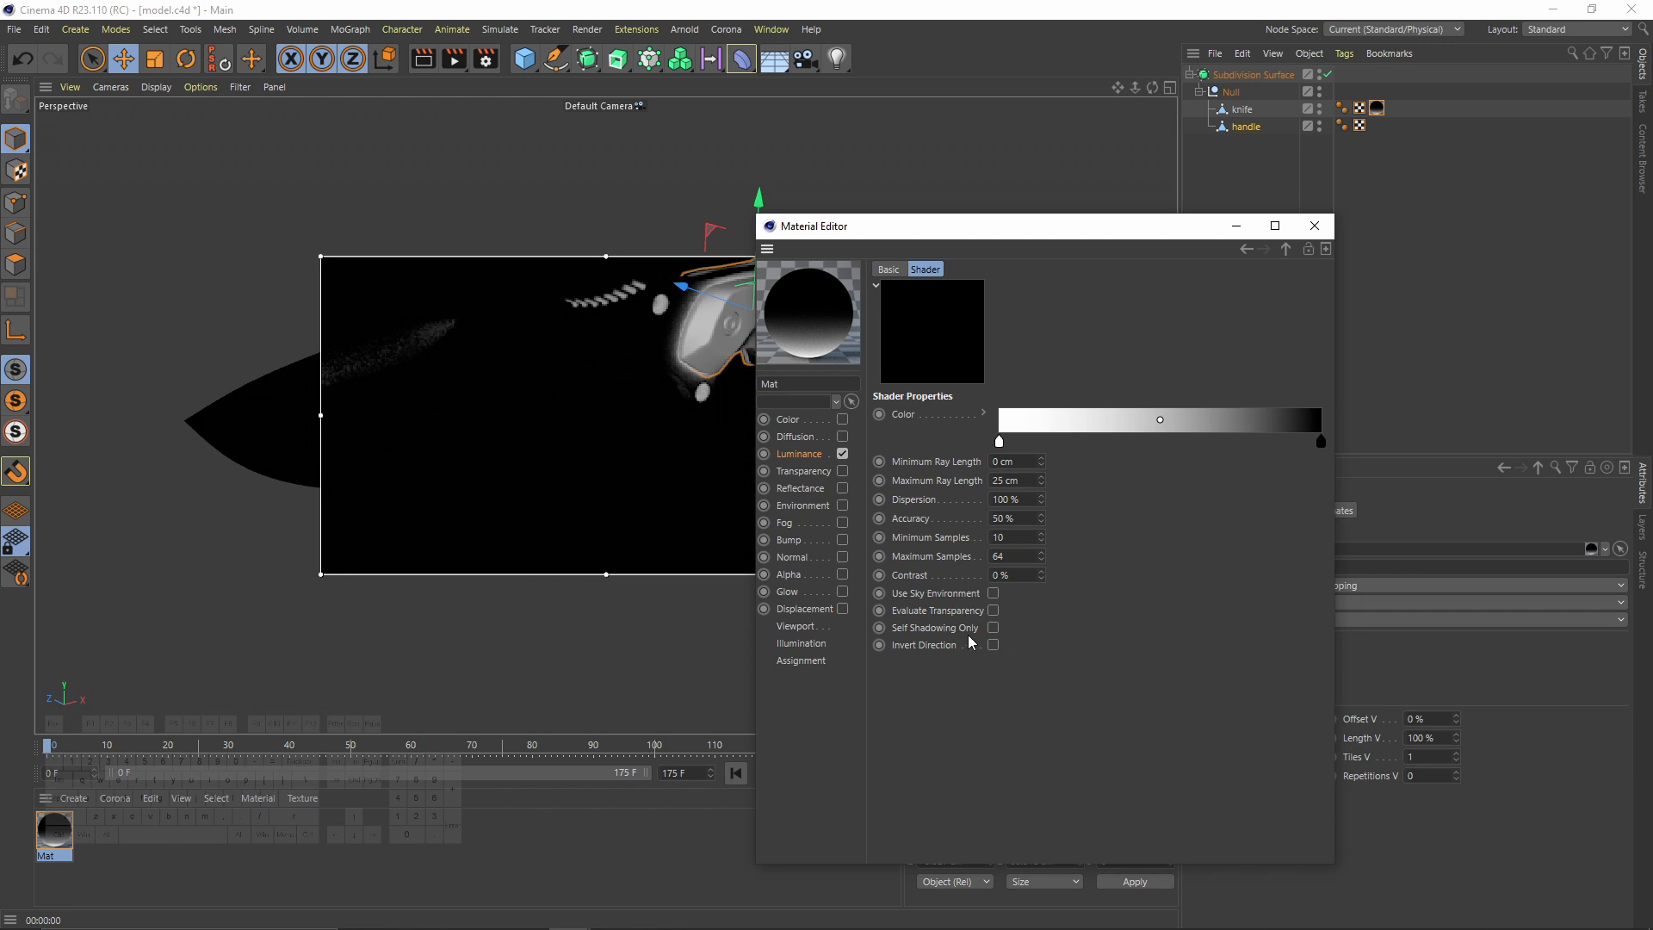
# Step: Enable Invert Direction for the Ambient Occlusion shader and set its maximum ray length to 15 cm
pyautogui.click(994, 645)
pyautogui.moveTo(1023, 480); pyautogui.dragTo(957, 480)
pyautogui.write('15')
pyautogui.press('Return')
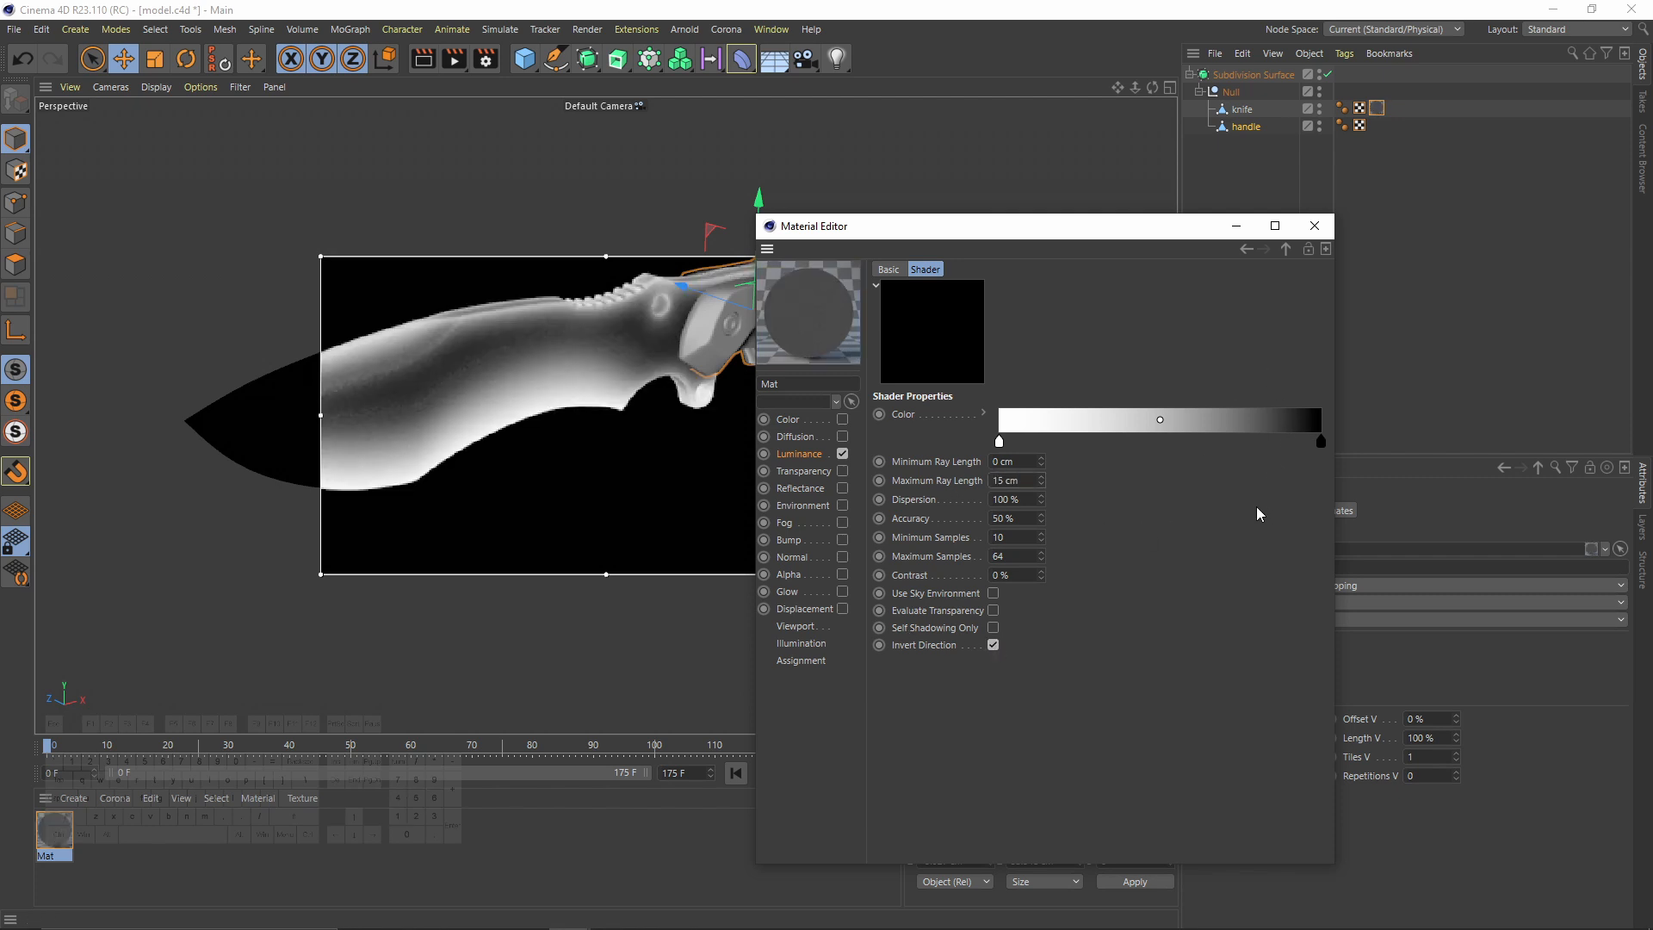
# Step: Reduce the Ambient Occlusion maximum ray length to 8 cm and turn off the Interactive Render Region
pyautogui.doubleClick(1033, 481)
pyautogui.write('10')
pyautogui.press('Return')
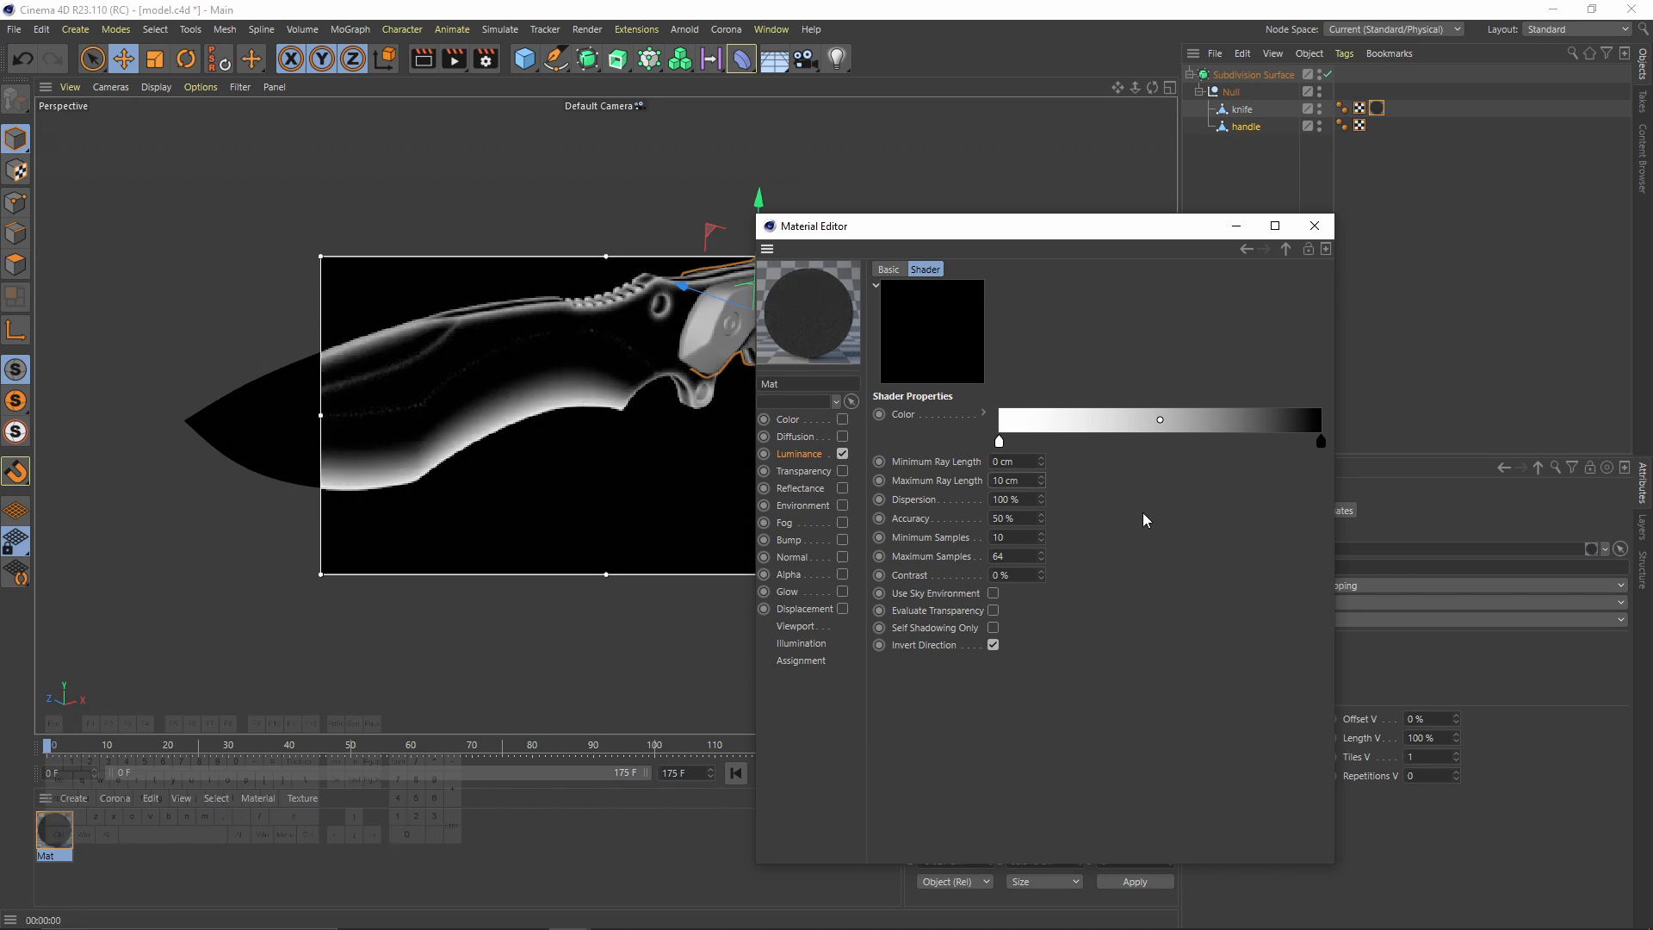
pyautogui.moveTo(1026, 481); pyautogui.dragTo(907, 466)
pyautogui.write('8')
pyautogui.press('Return')
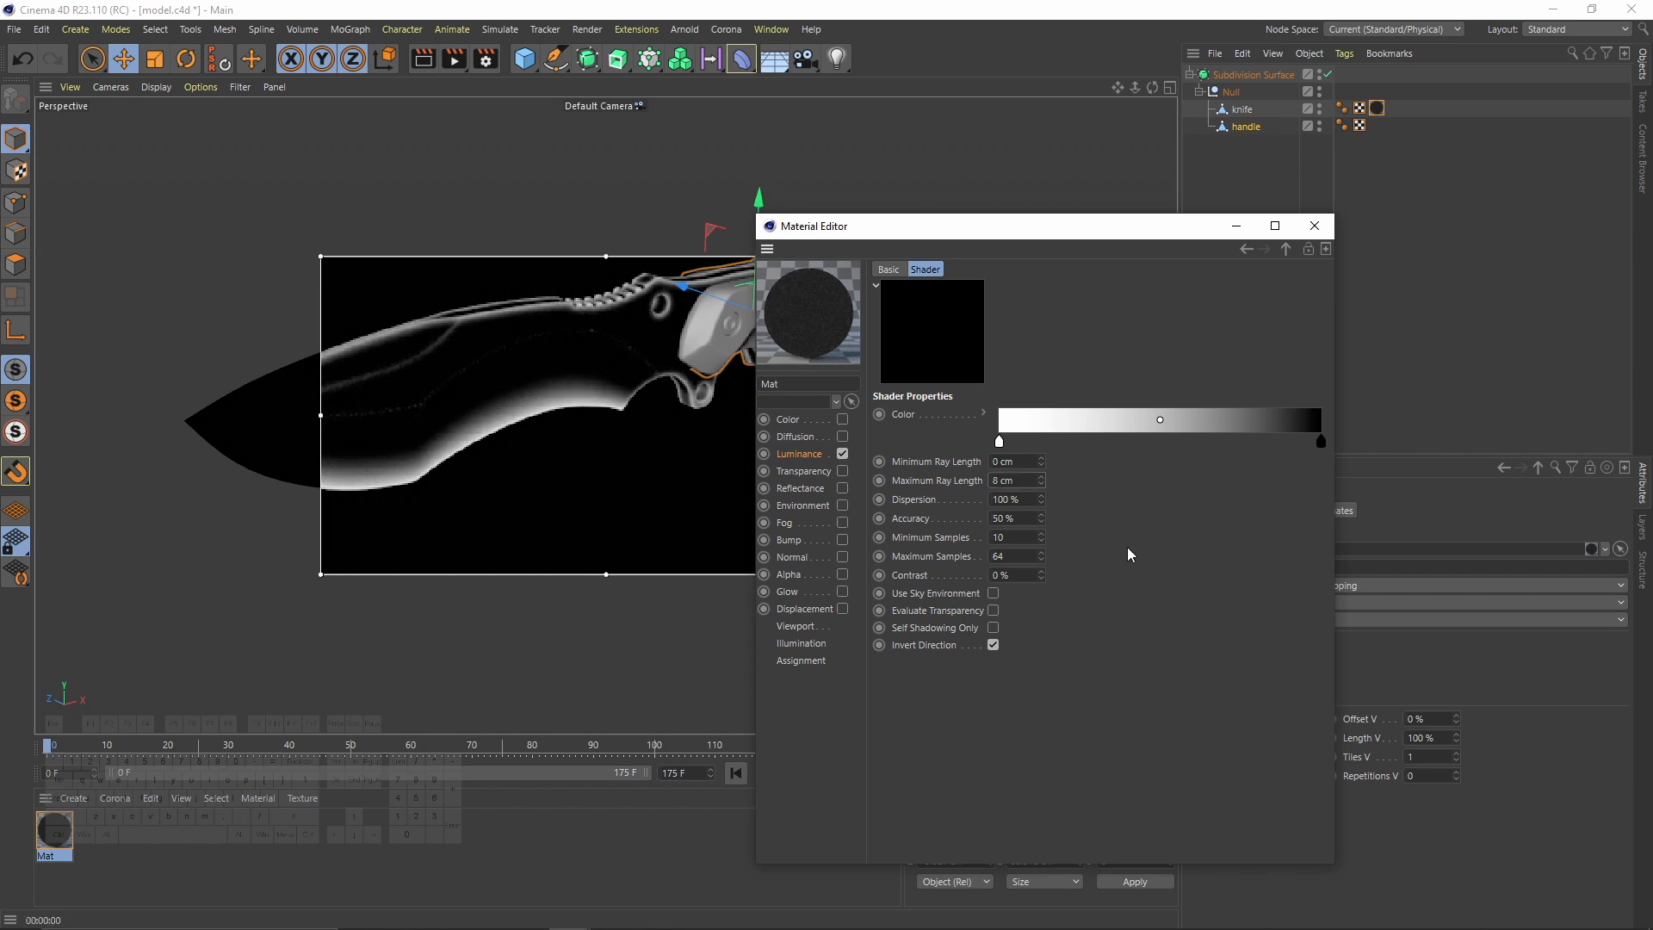
pyautogui.moveTo(454, 58); pyautogui.dragTo(622, 458)
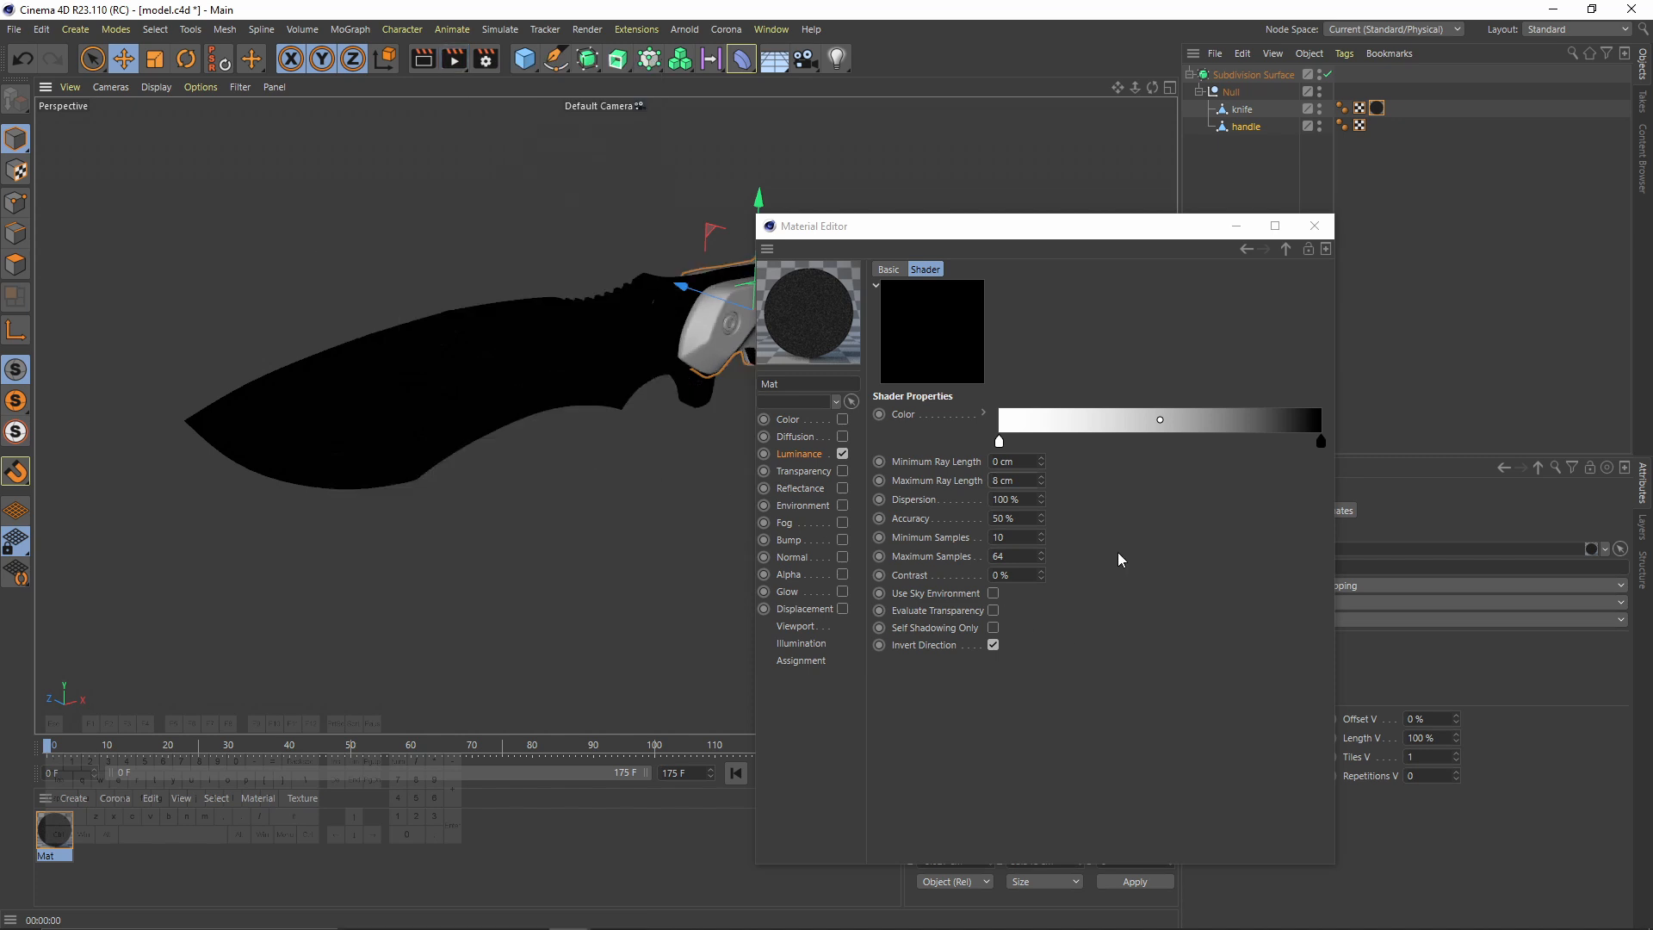
# Step: Set the Ambient Occlusion accuracy to 90%, minimum samples to 128 and maximum samples to 512, and close the material settings
pyautogui.moveTo(1075, 231); pyautogui.dragTo(768, 156)
pyautogui.doubleClick(760, 445)
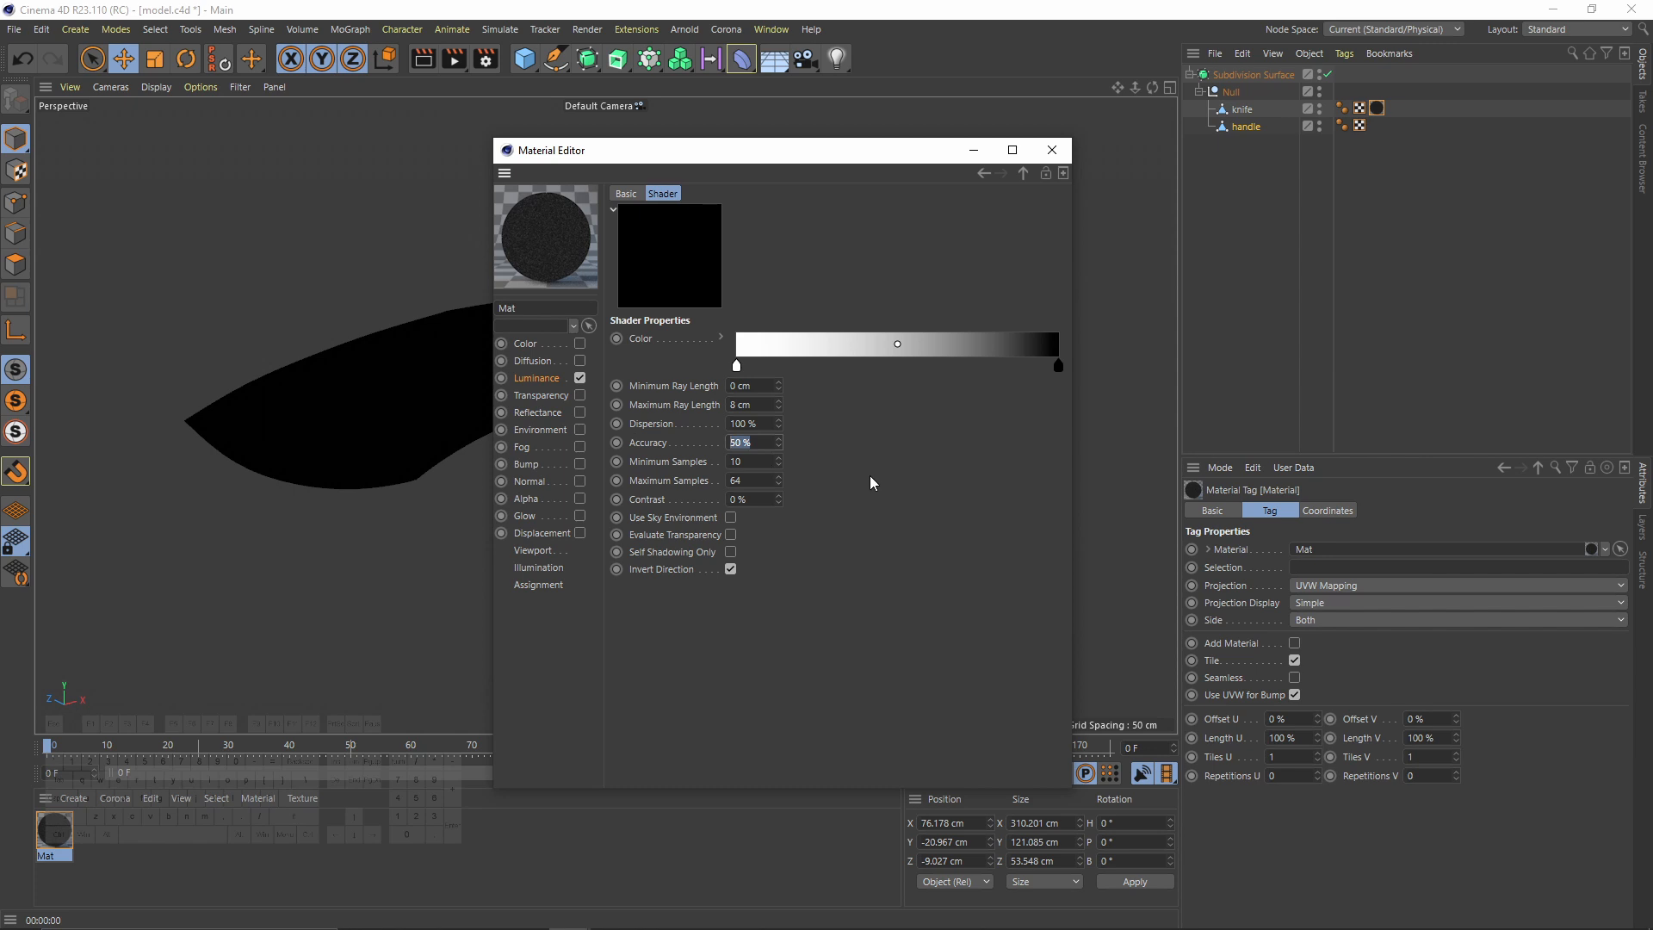
pyautogui.write('90')
pyautogui.press('Tab')
pyautogui.write('128')
pyautogui.press('Tab')
pyautogui.write('512')
pyautogui.press('Return')
pyautogui.click(1052, 150)
# Step: Add a Bake Material tag to the knife and set its output width and height to 2048
pyautogui.click(1241, 109)
pyautogui.rightClick(1250, 112)
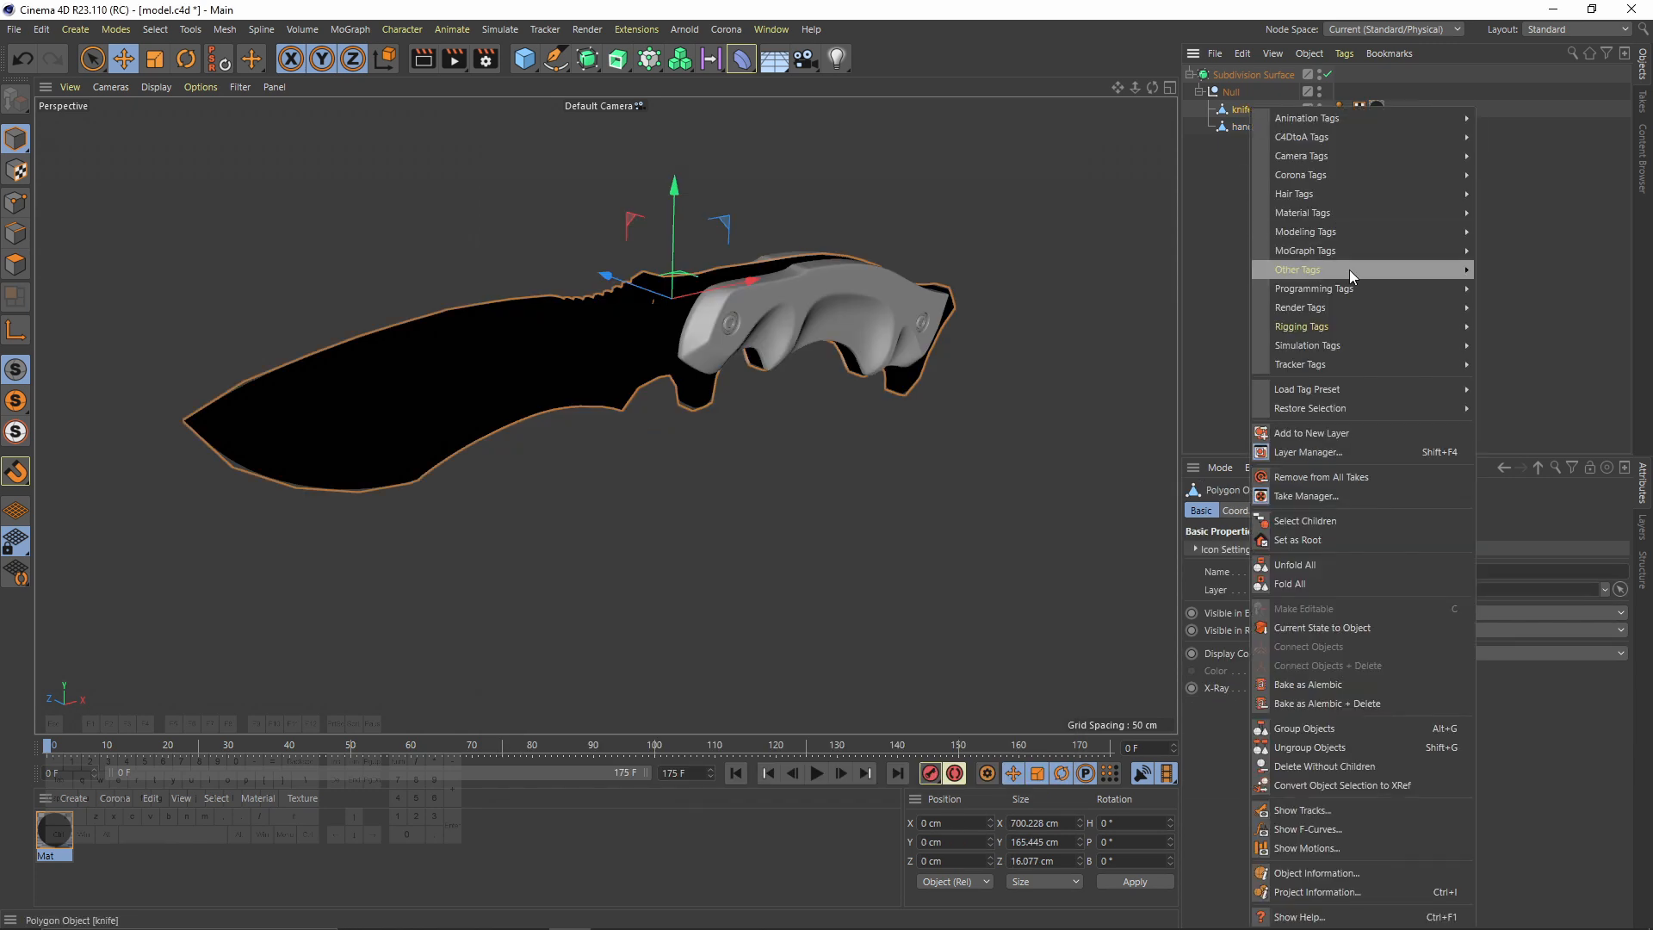
pyautogui.moveTo(1322, 234)
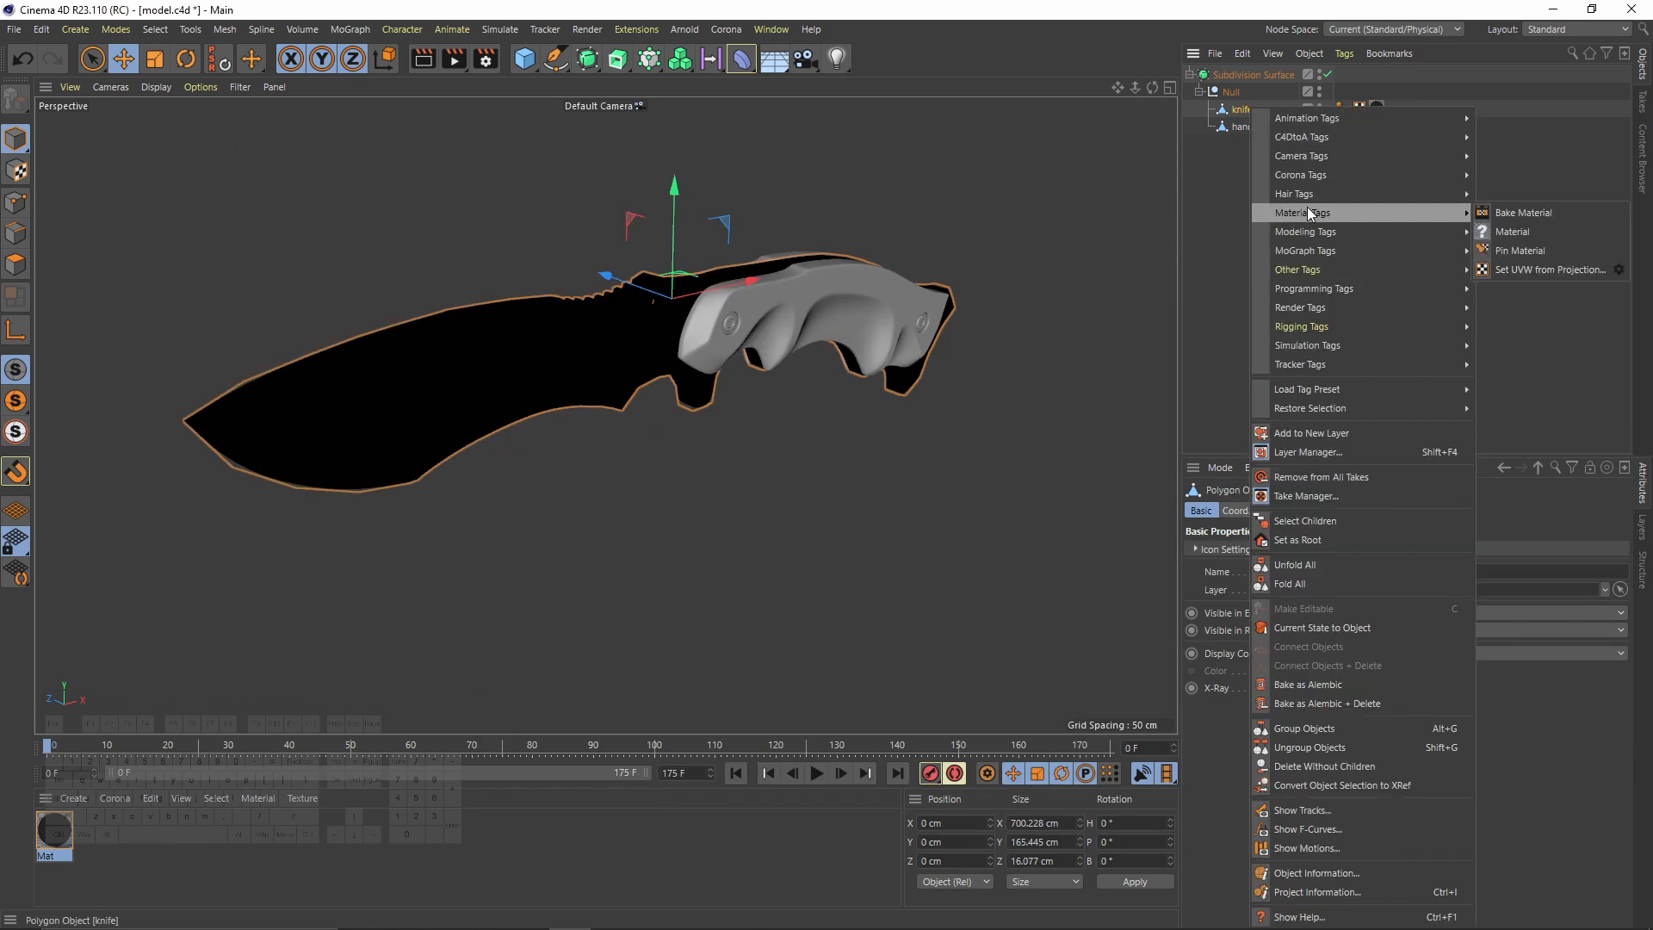
pyautogui.click(1538, 216)
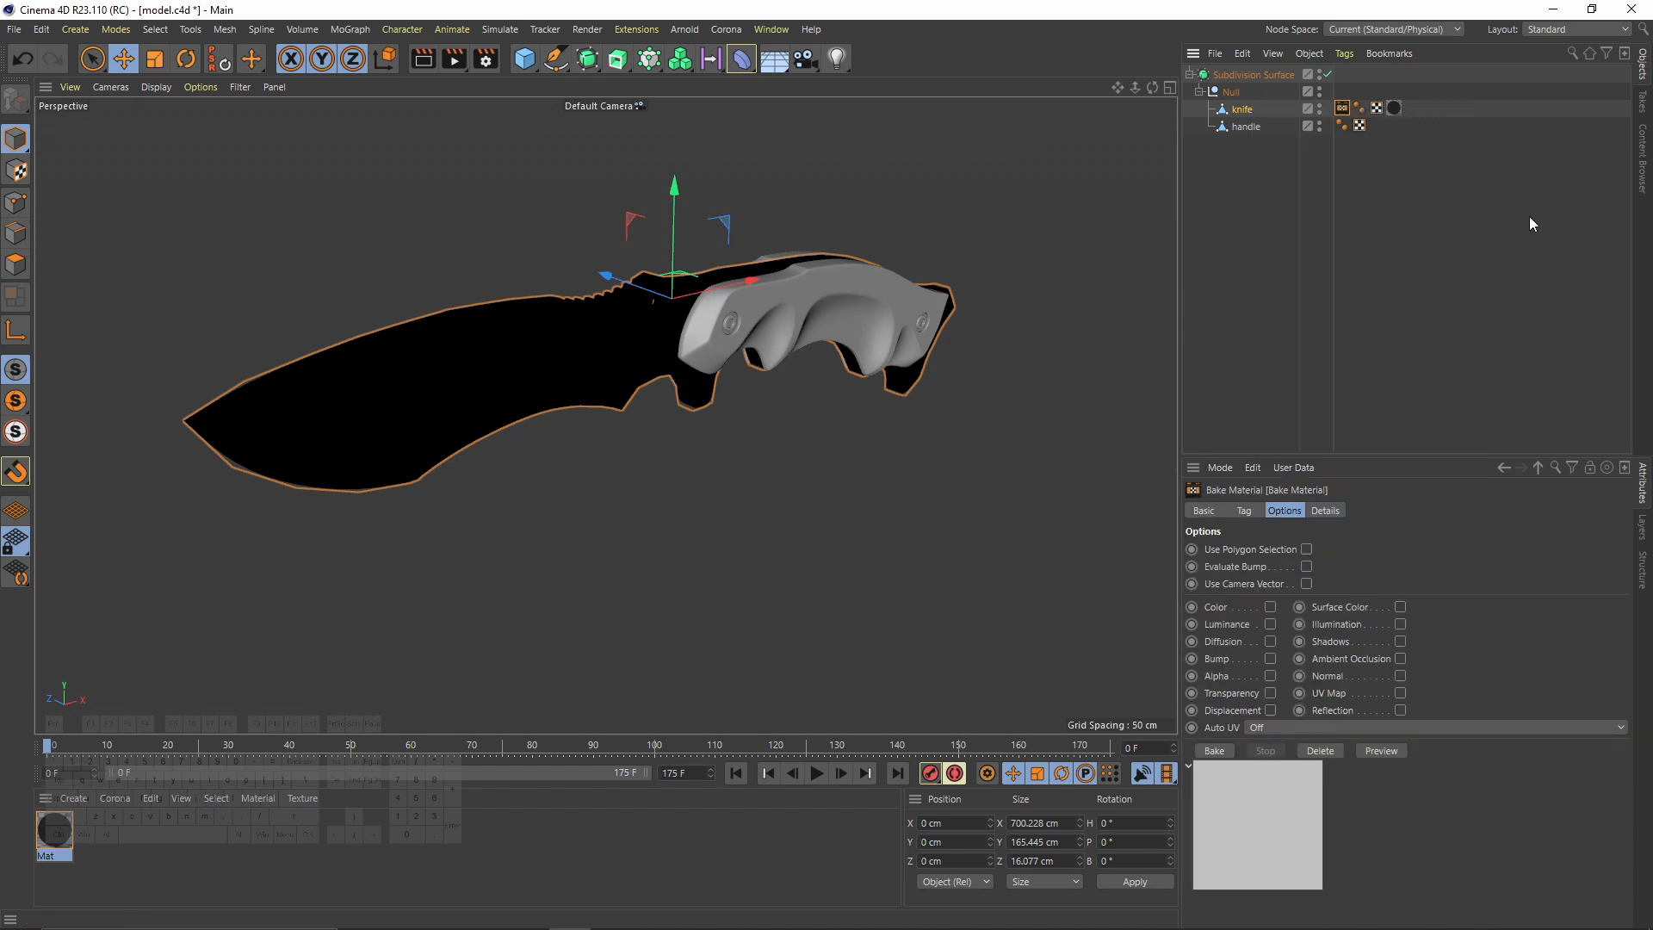
pyautogui.click(1243, 512)
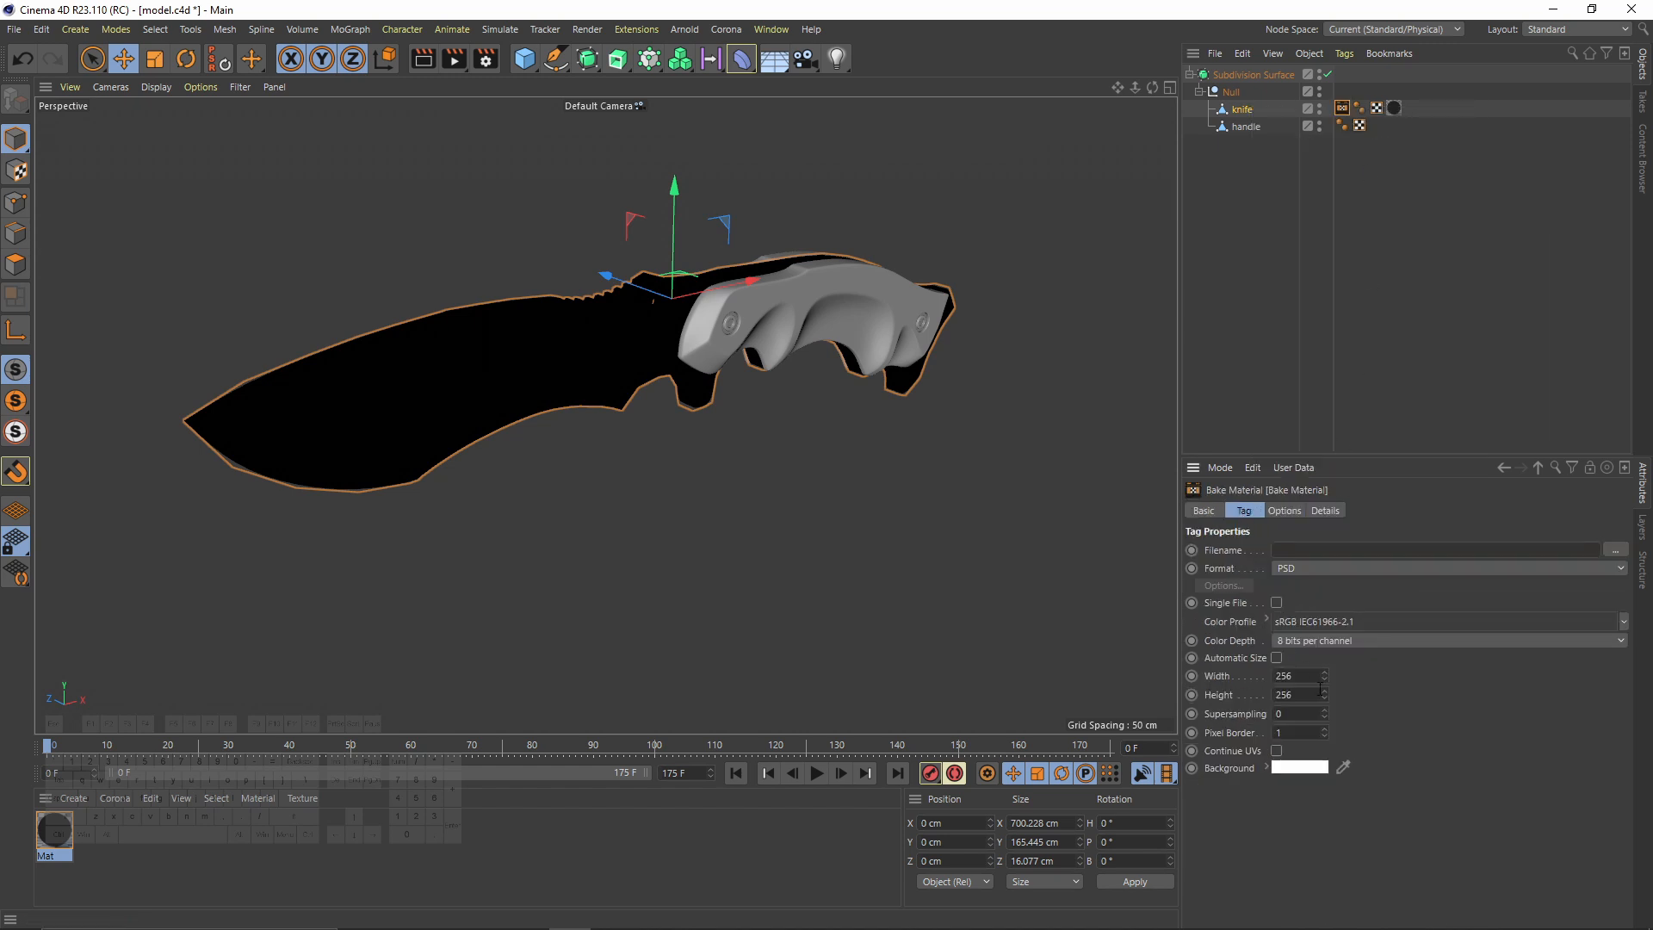
pyautogui.write('2048')
pyautogui.press('Tab')
pyautogui.write('2048')
# Step: Enable Luminance in the knife's bake options and bake the texture
pyautogui.click(1285, 512)
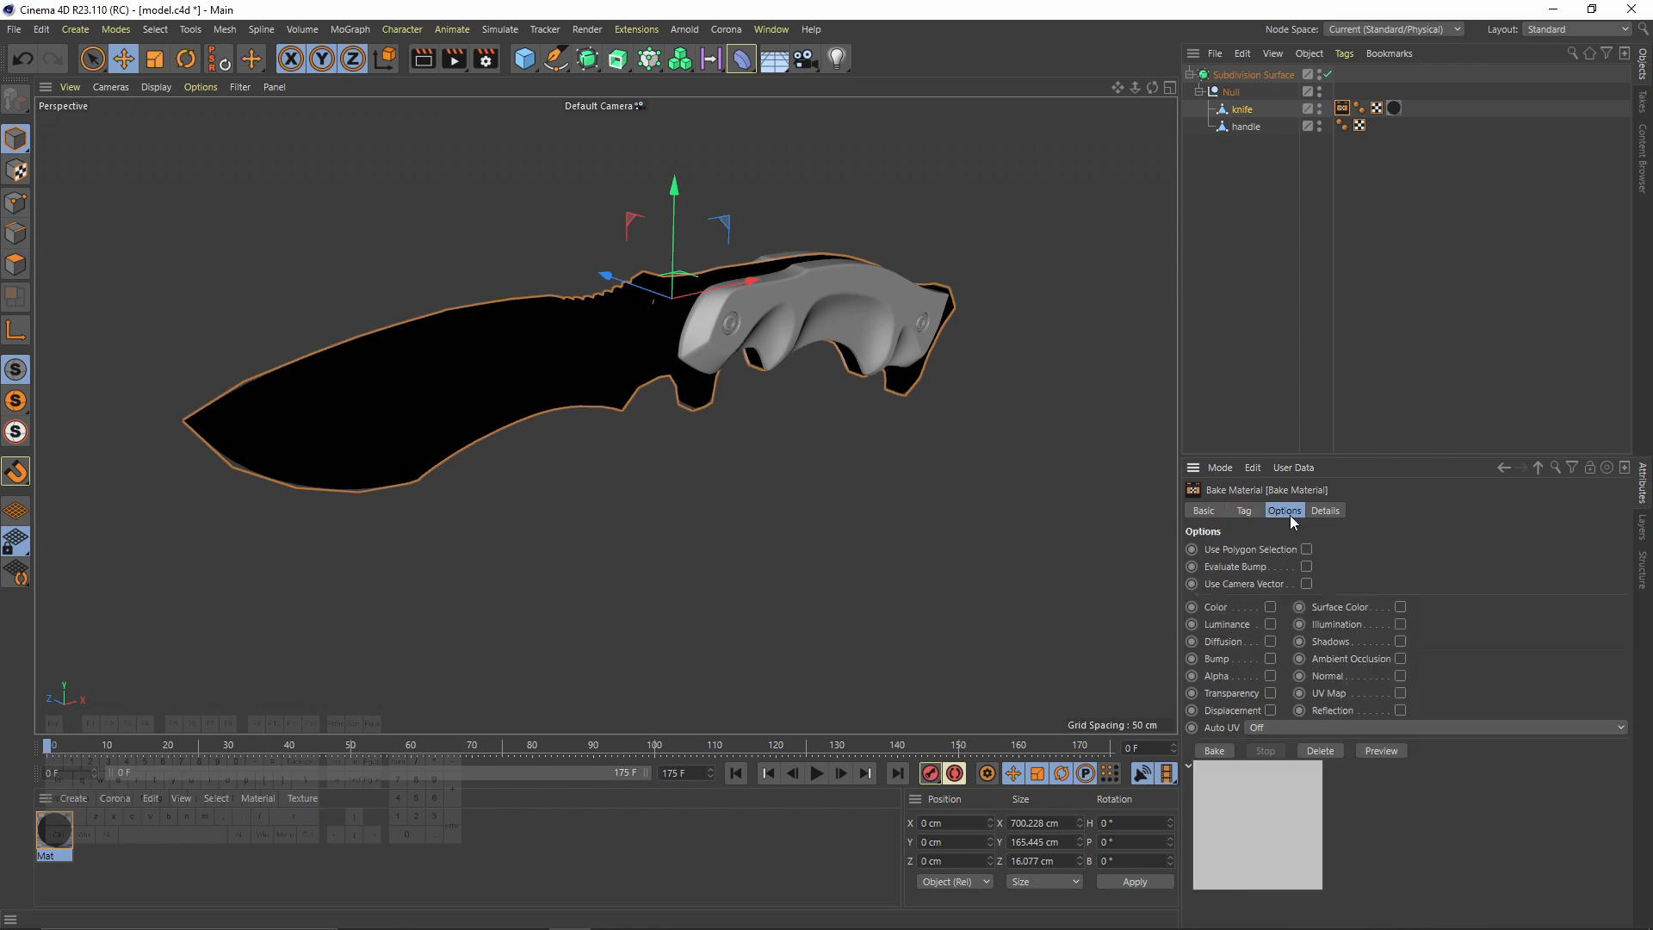
pyautogui.click(1271, 623)
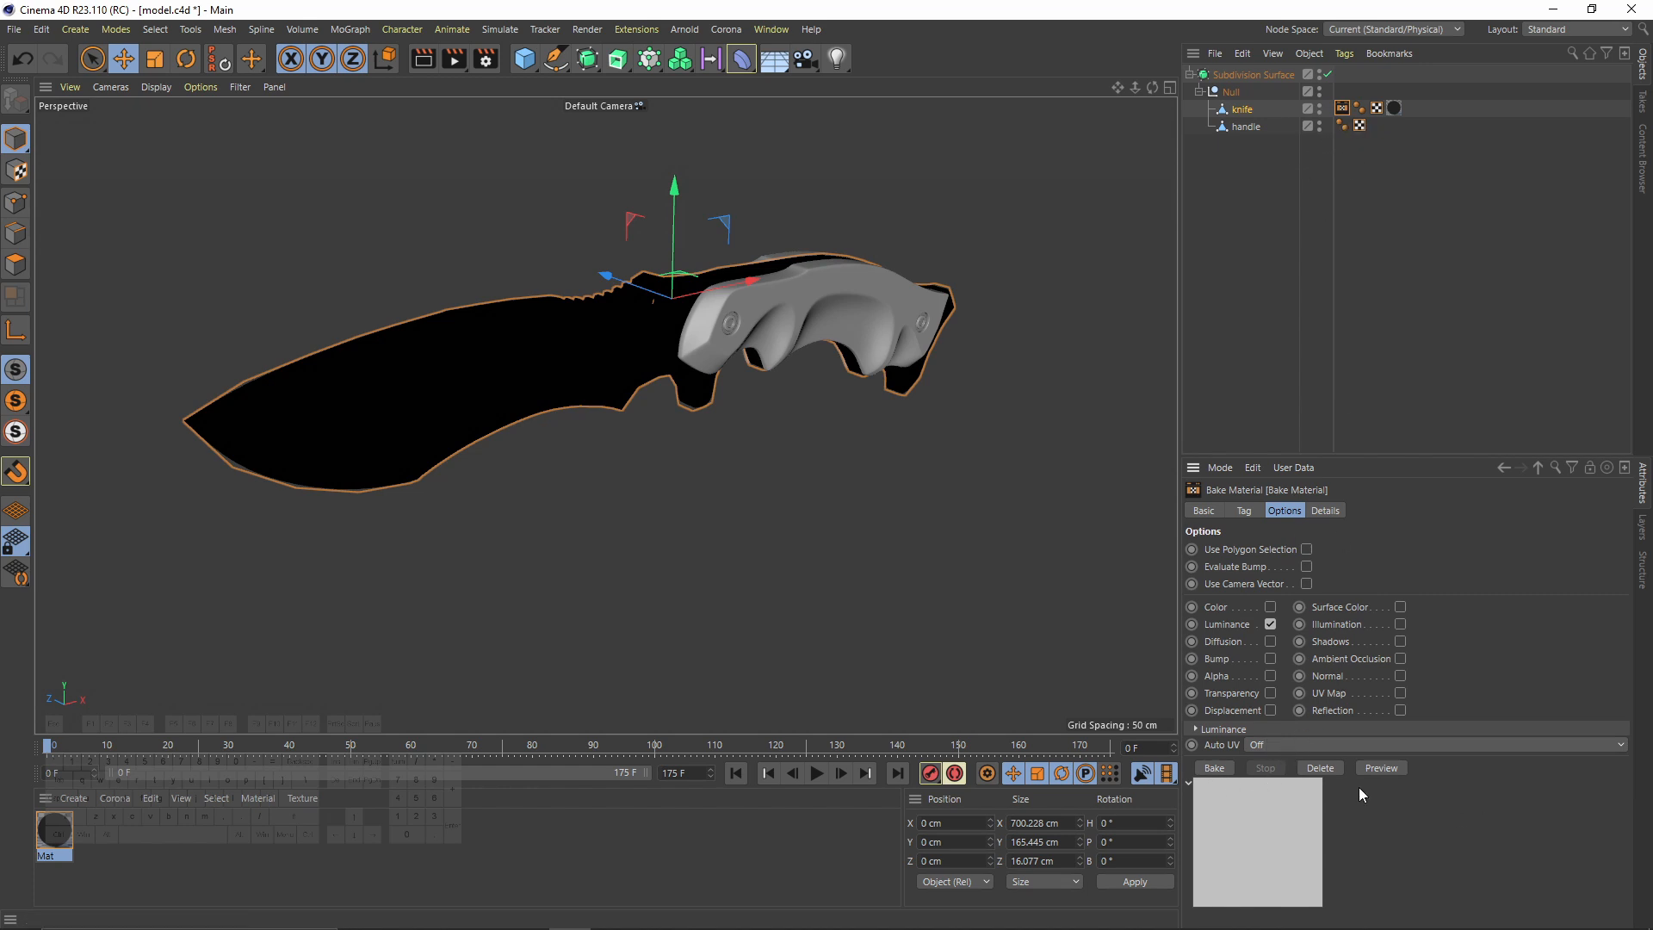
pyautogui.click(1215, 769)
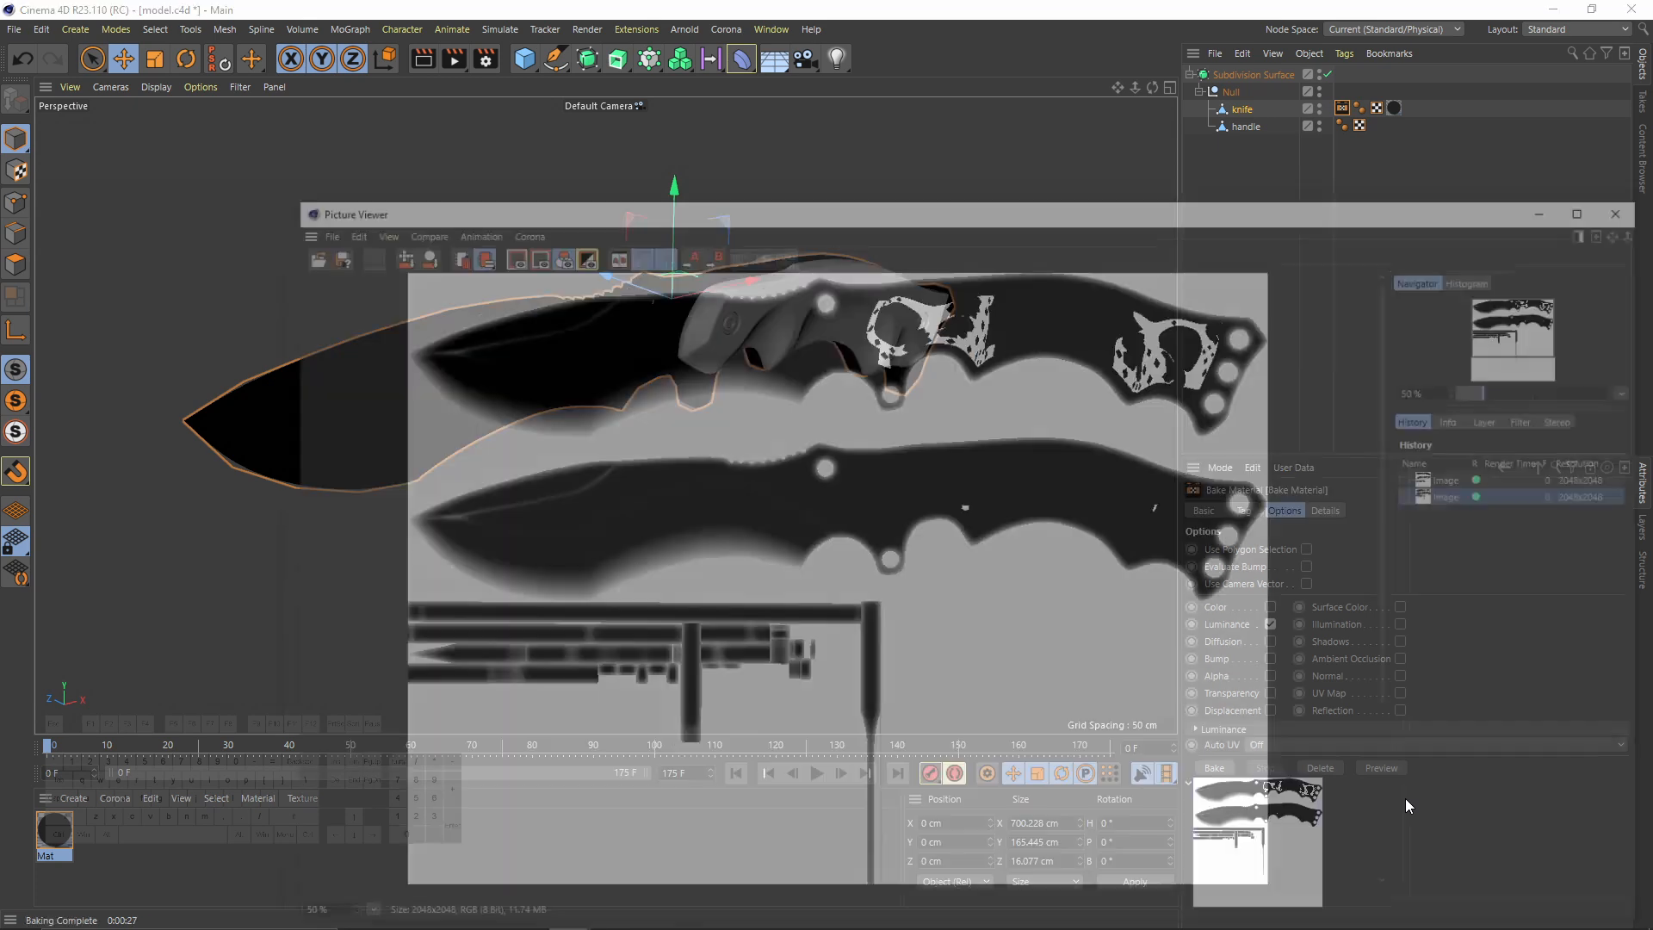
# Step: Examine the baked knife texture at different magnifications and toggle the handle's visibility
pyautogui.scroll(4, 1082, 447)
pyautogui.scroll(-3, 1082, 447)
pyautogui.moveTo(659, 543); pyautogui.dragTo(677, 439)
pyautogui.moveTo(595, 484); pyautogui.dragTo(628, 664)
pyautogui.scroll(3, 628, 663)
pyautogui.moveTo(1273, 498); pyautogui.dragTo(741, 537)
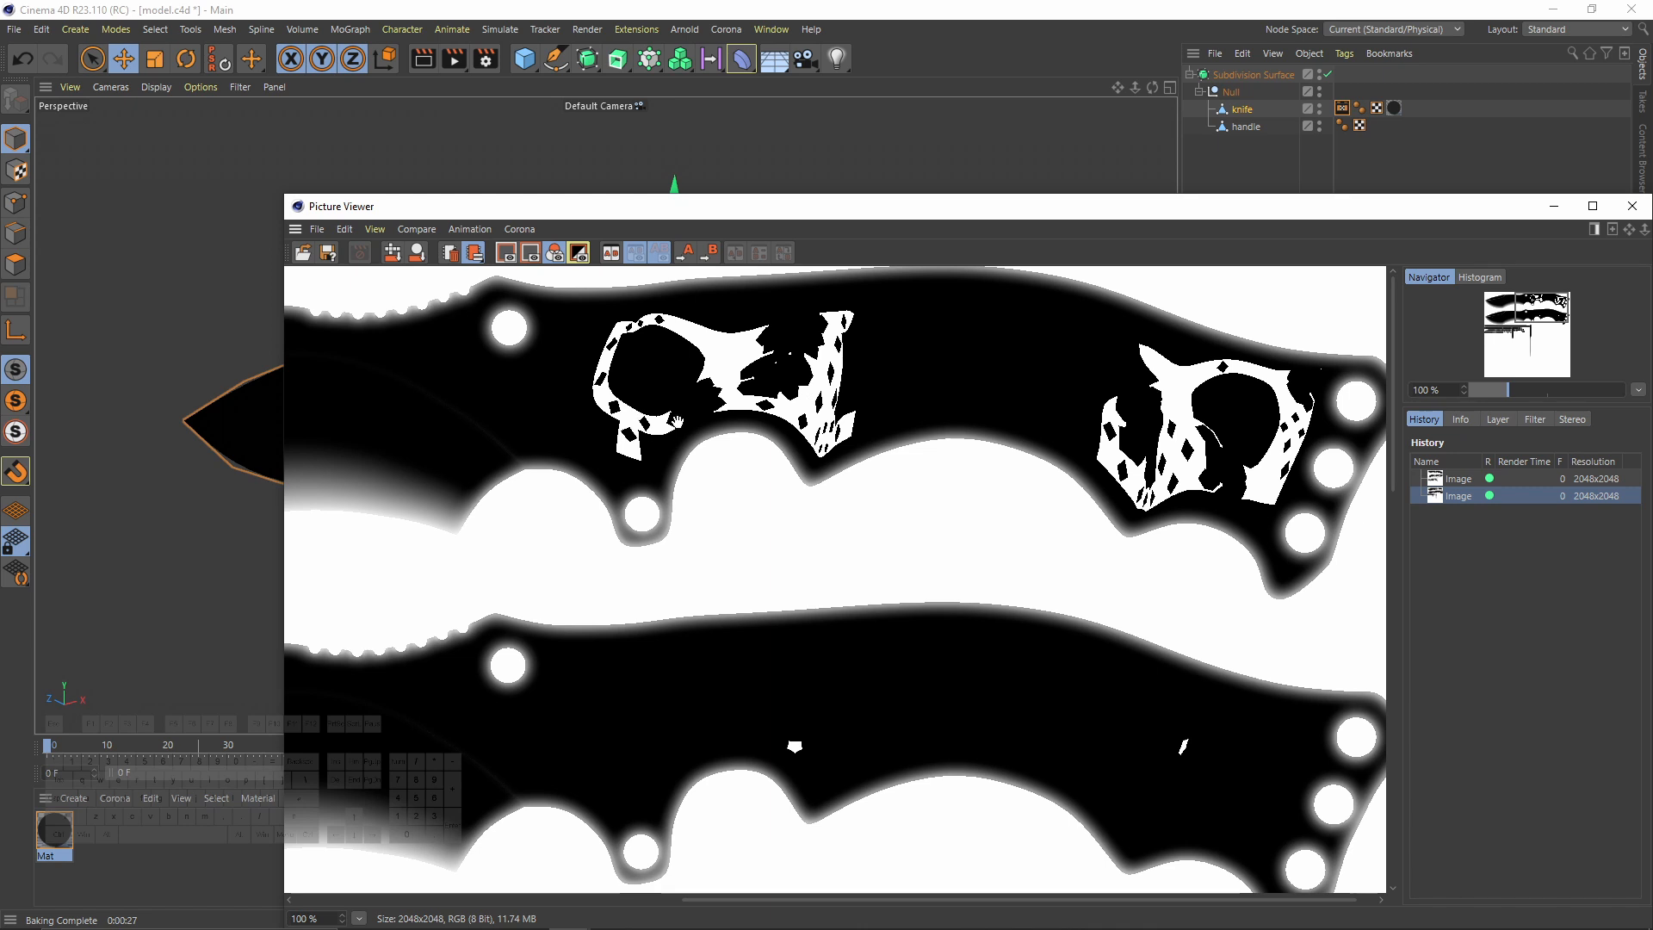
pyautogui.scroll(-4, 1129, 452)
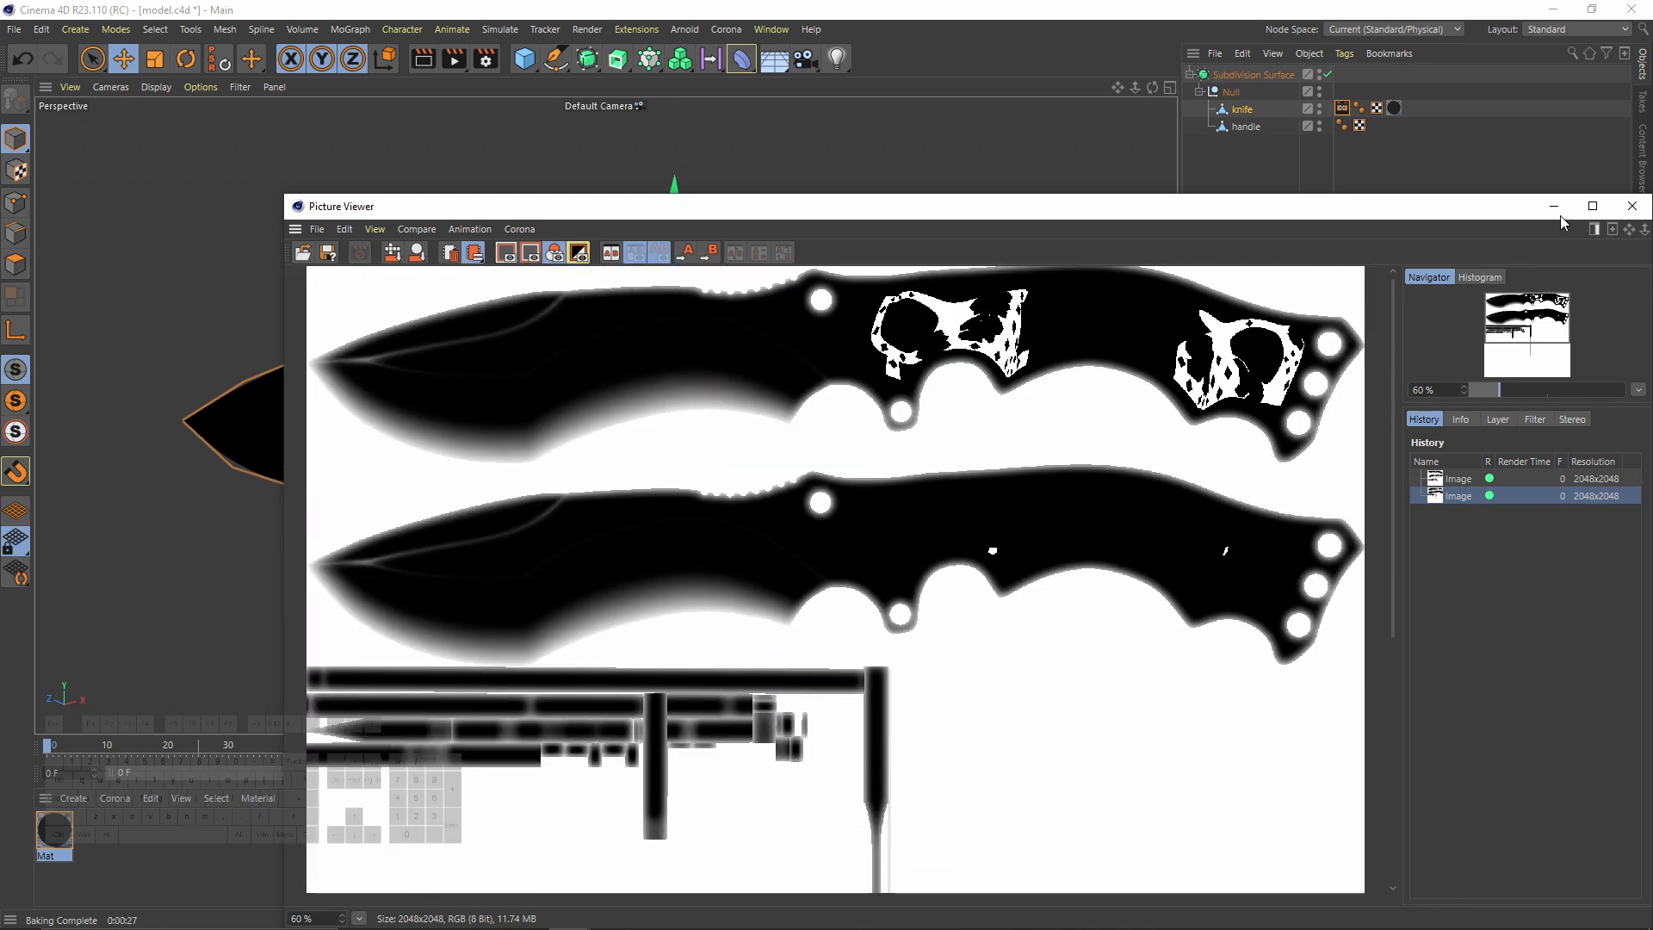
pyautogui.moveTo(1516, 215); pyautogui.dragTo(1289, 191)
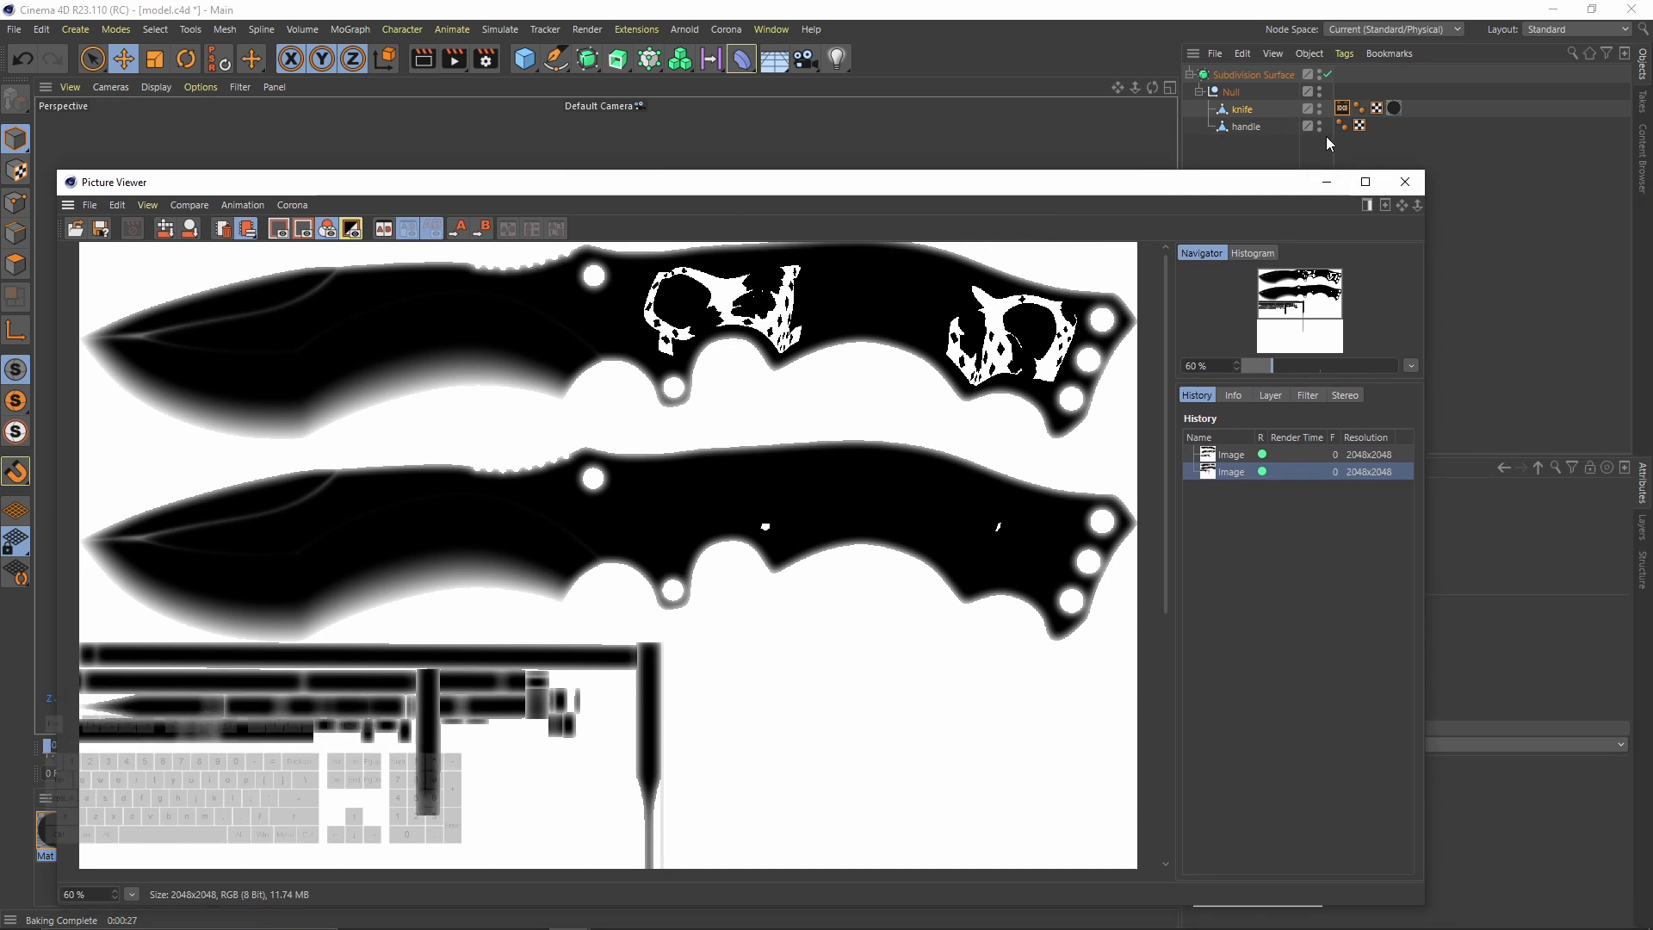
pyautogui.moveTo(1248, 181); pyautogui.dragTo(1264, 436)
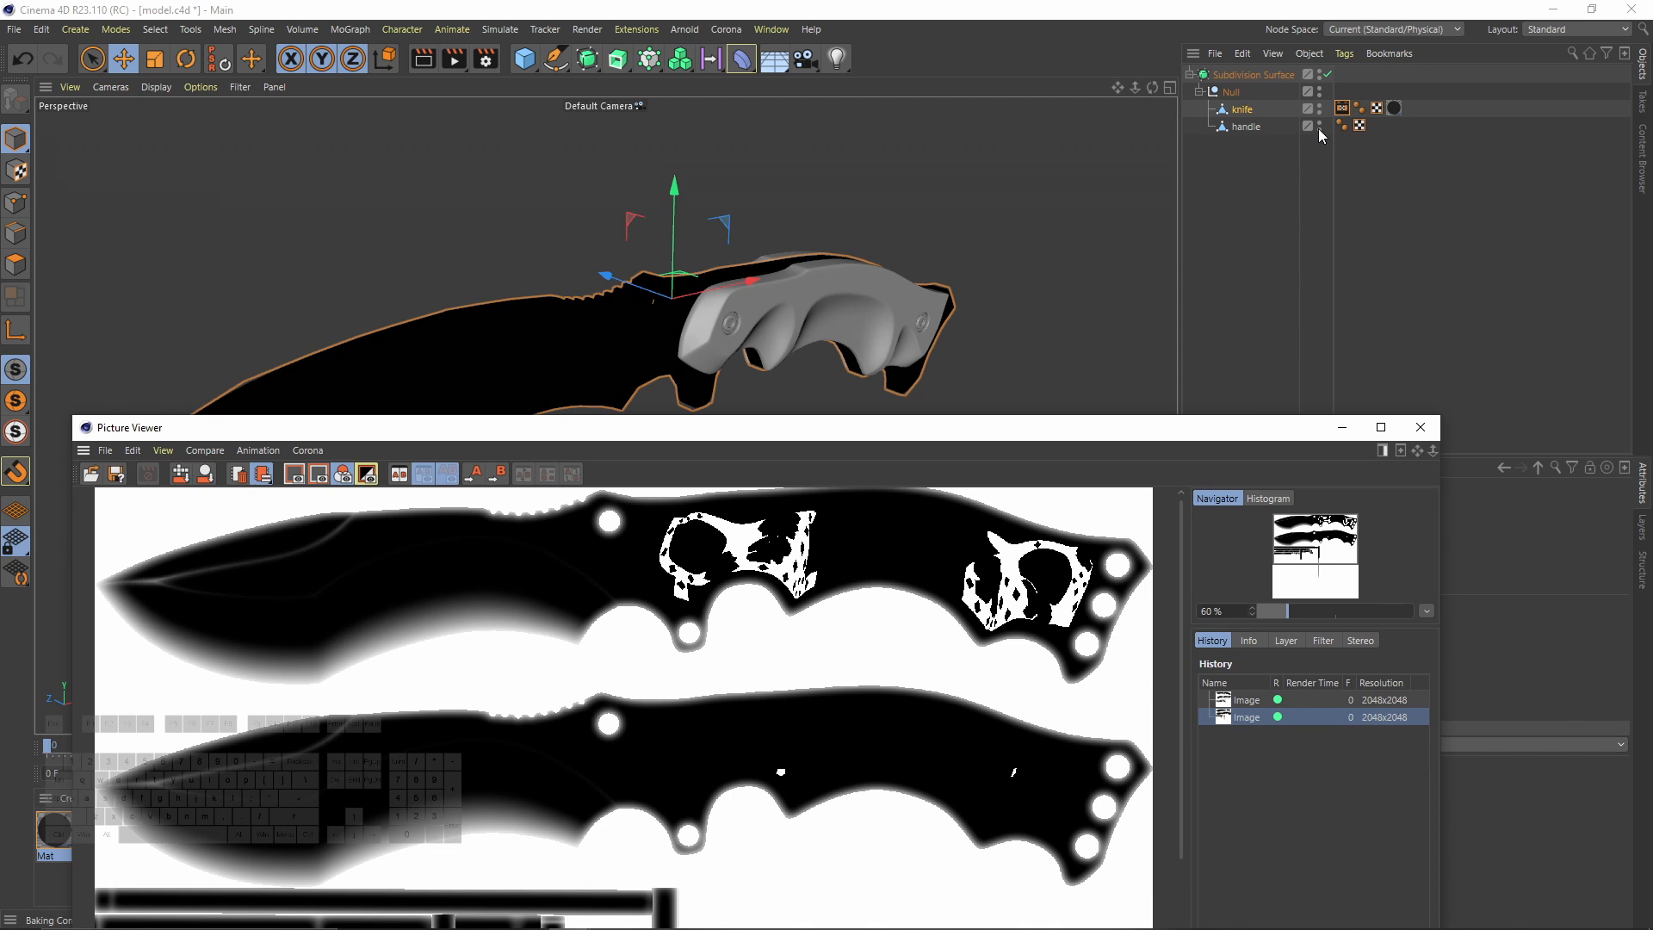
pyautogui.click(1319, 126)
pyautogui.click(1319, 126)
# Step: Save the baked knife texture as a still image, choosing the file format in the save options
pyautogui.moveTo(1068, 431); pyautogui.dragTo(1102, 92)
pyautogui.click(140, 103)
pyautogui.click(168, 141)
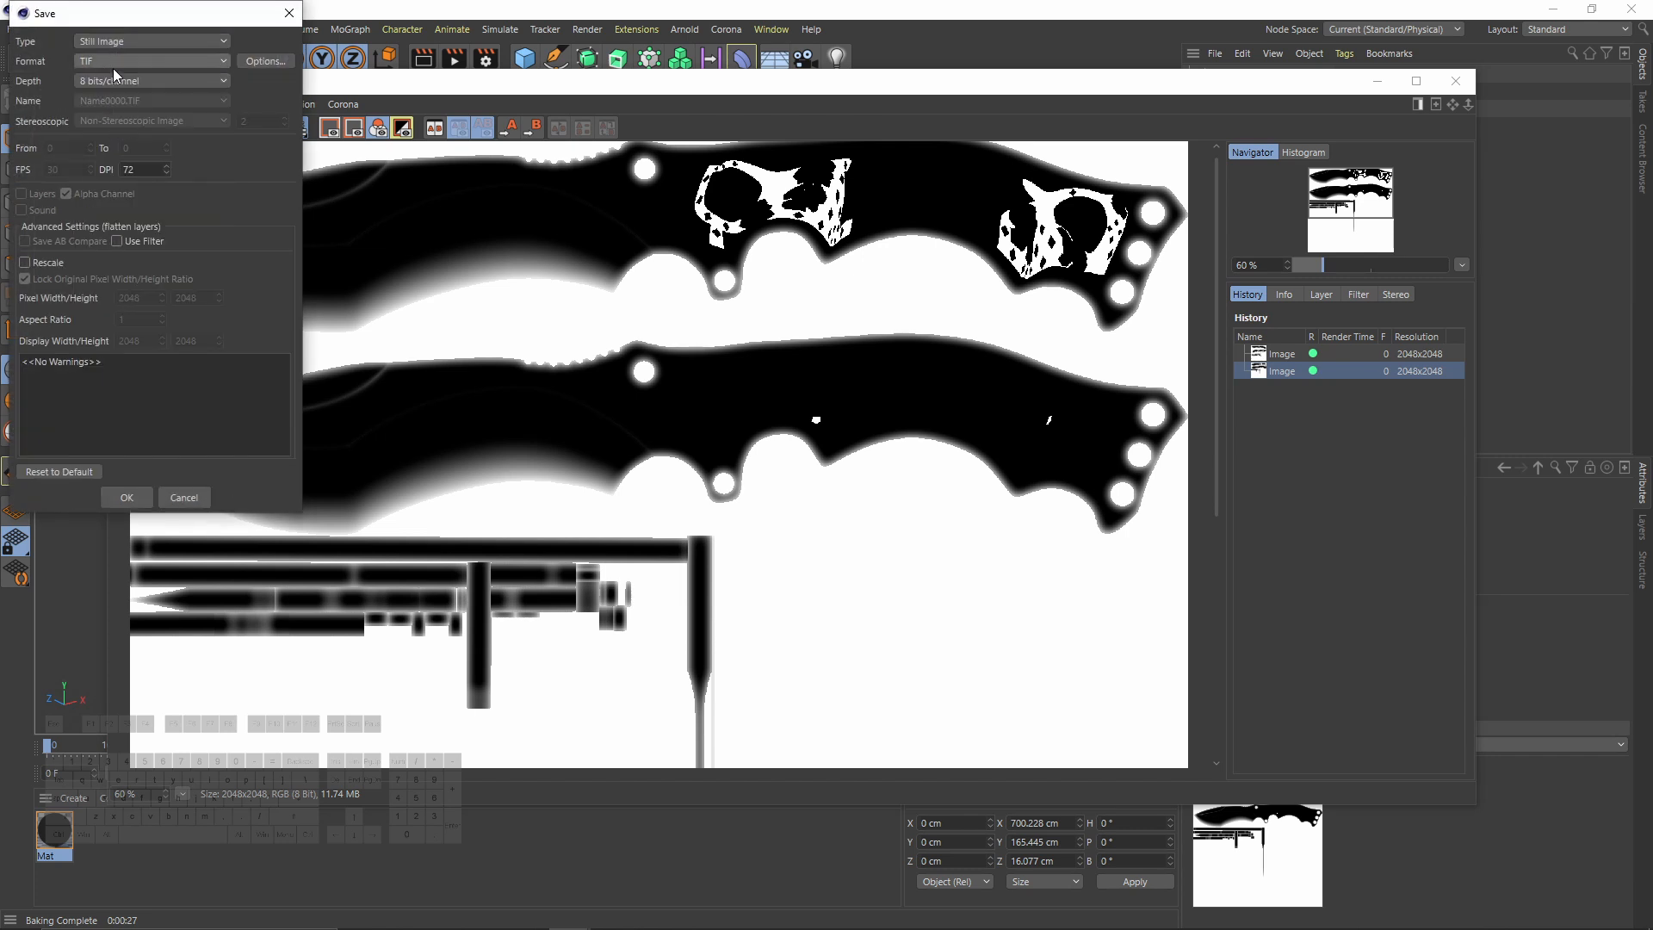
pyautogui.click(112, 63)
pyautogui.click(116, 210)
pyautogui.click(150, 499)
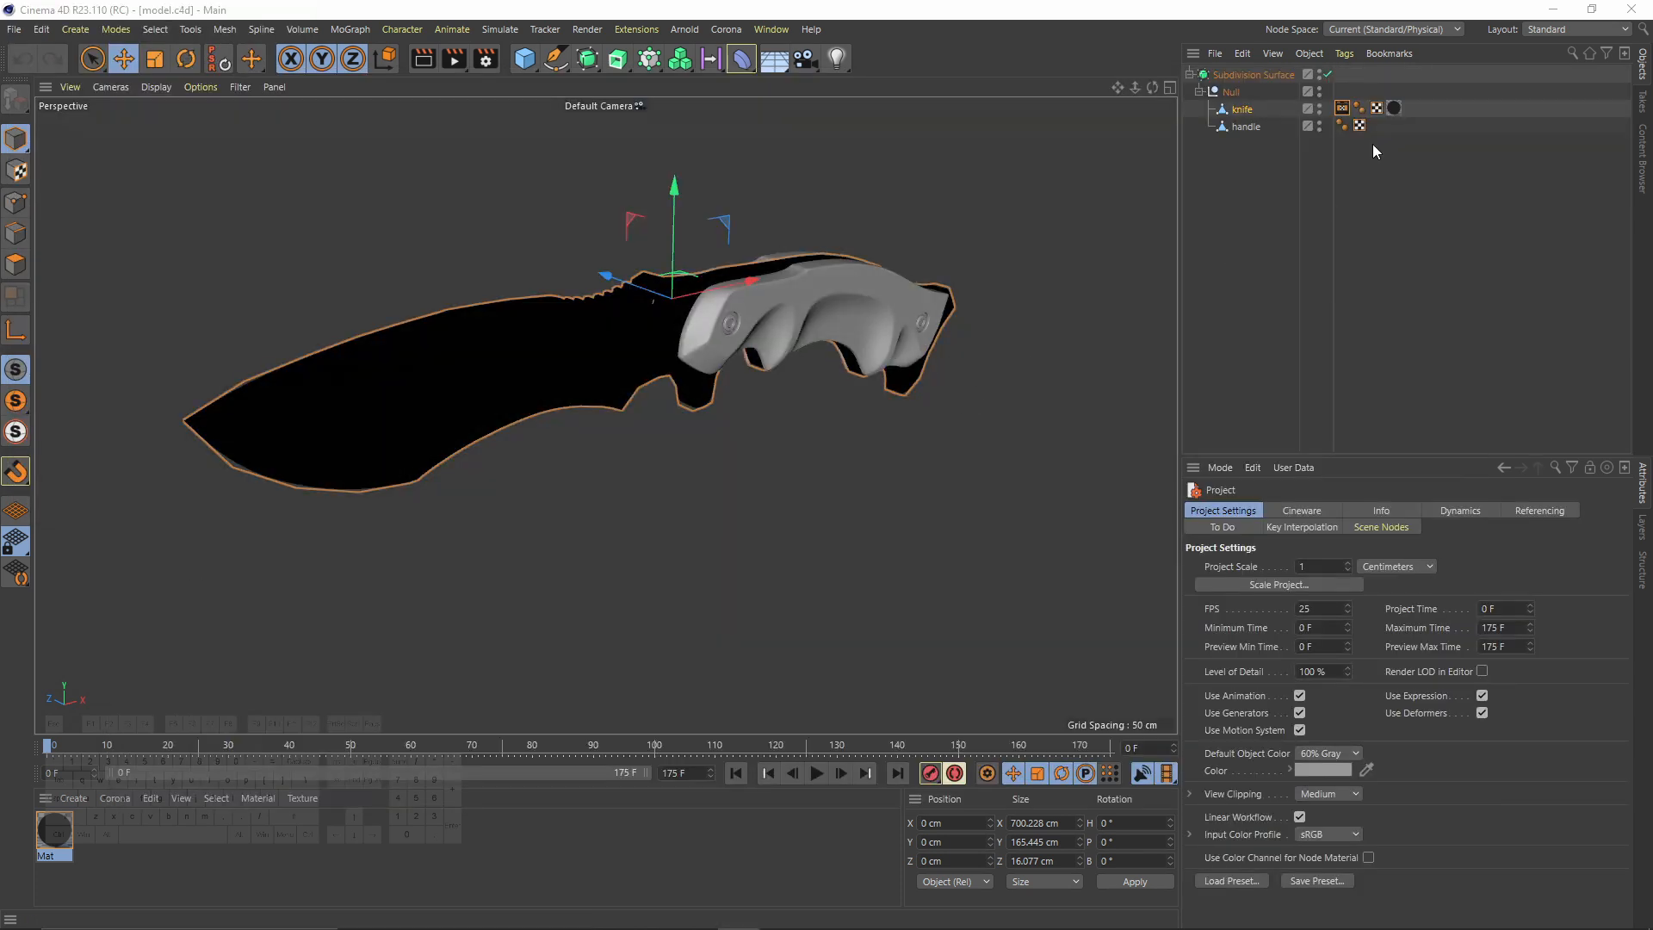
# Step: Copy the Bake Material tag and the material tag from the knife to the handle
pyautogui.click(1342, 108)
pyautogui.keyDown('ctrl'); pyautogui.click(1394, 108); pyautogui.keyUp('ctrl')
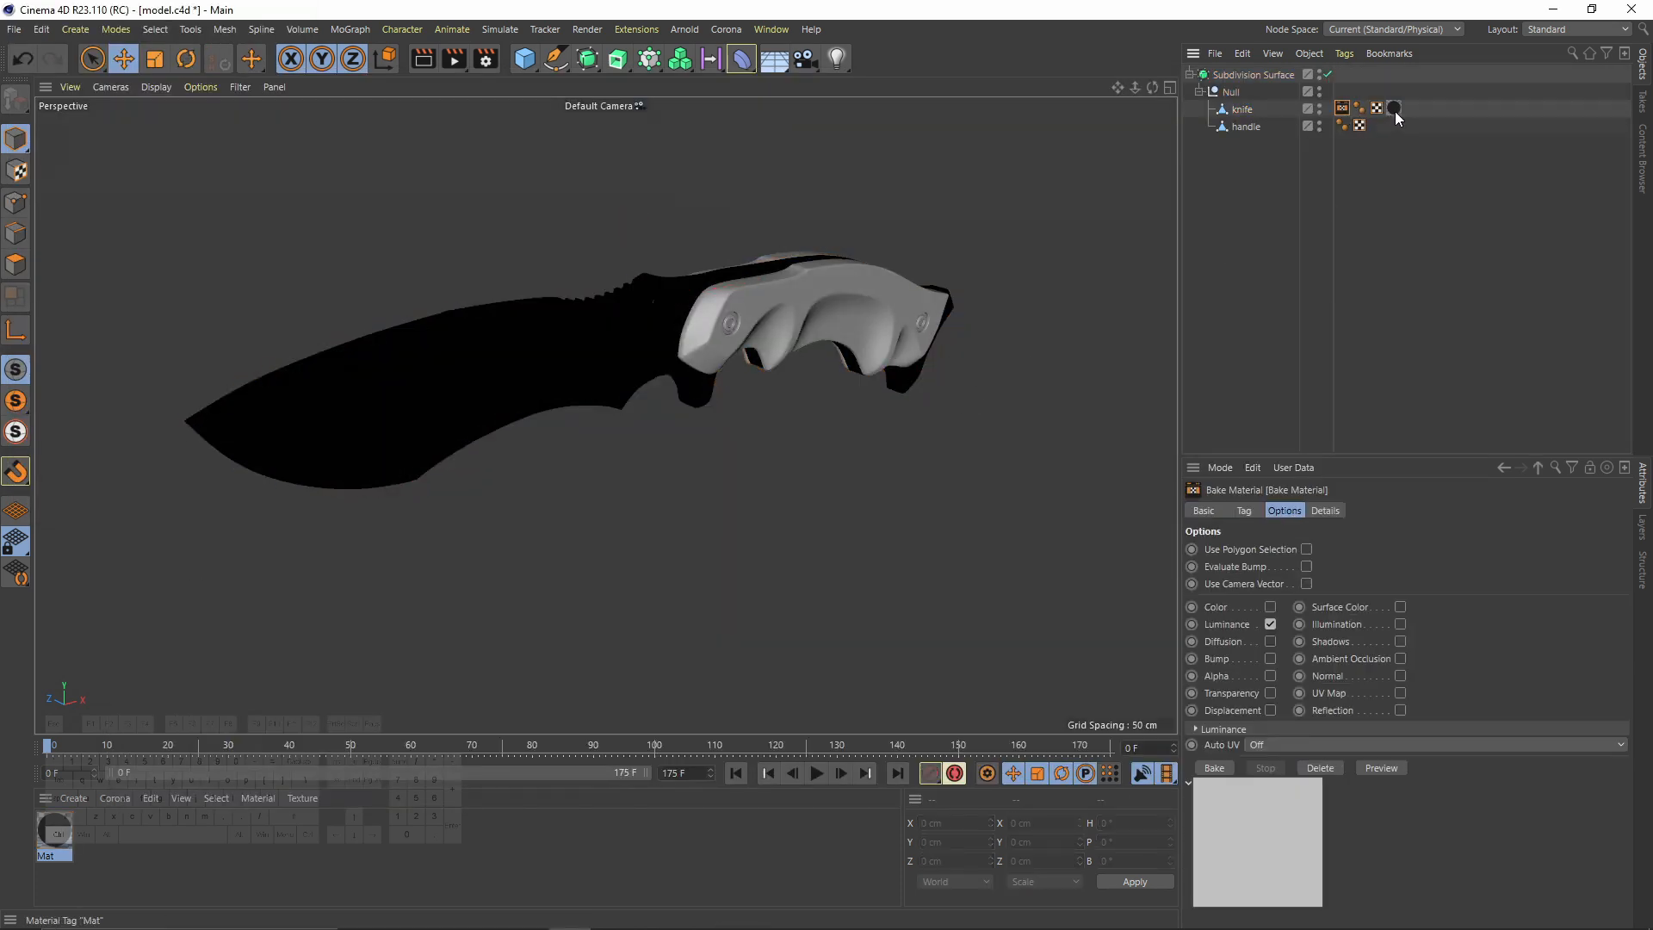
pyautogui.click(1347, 113)
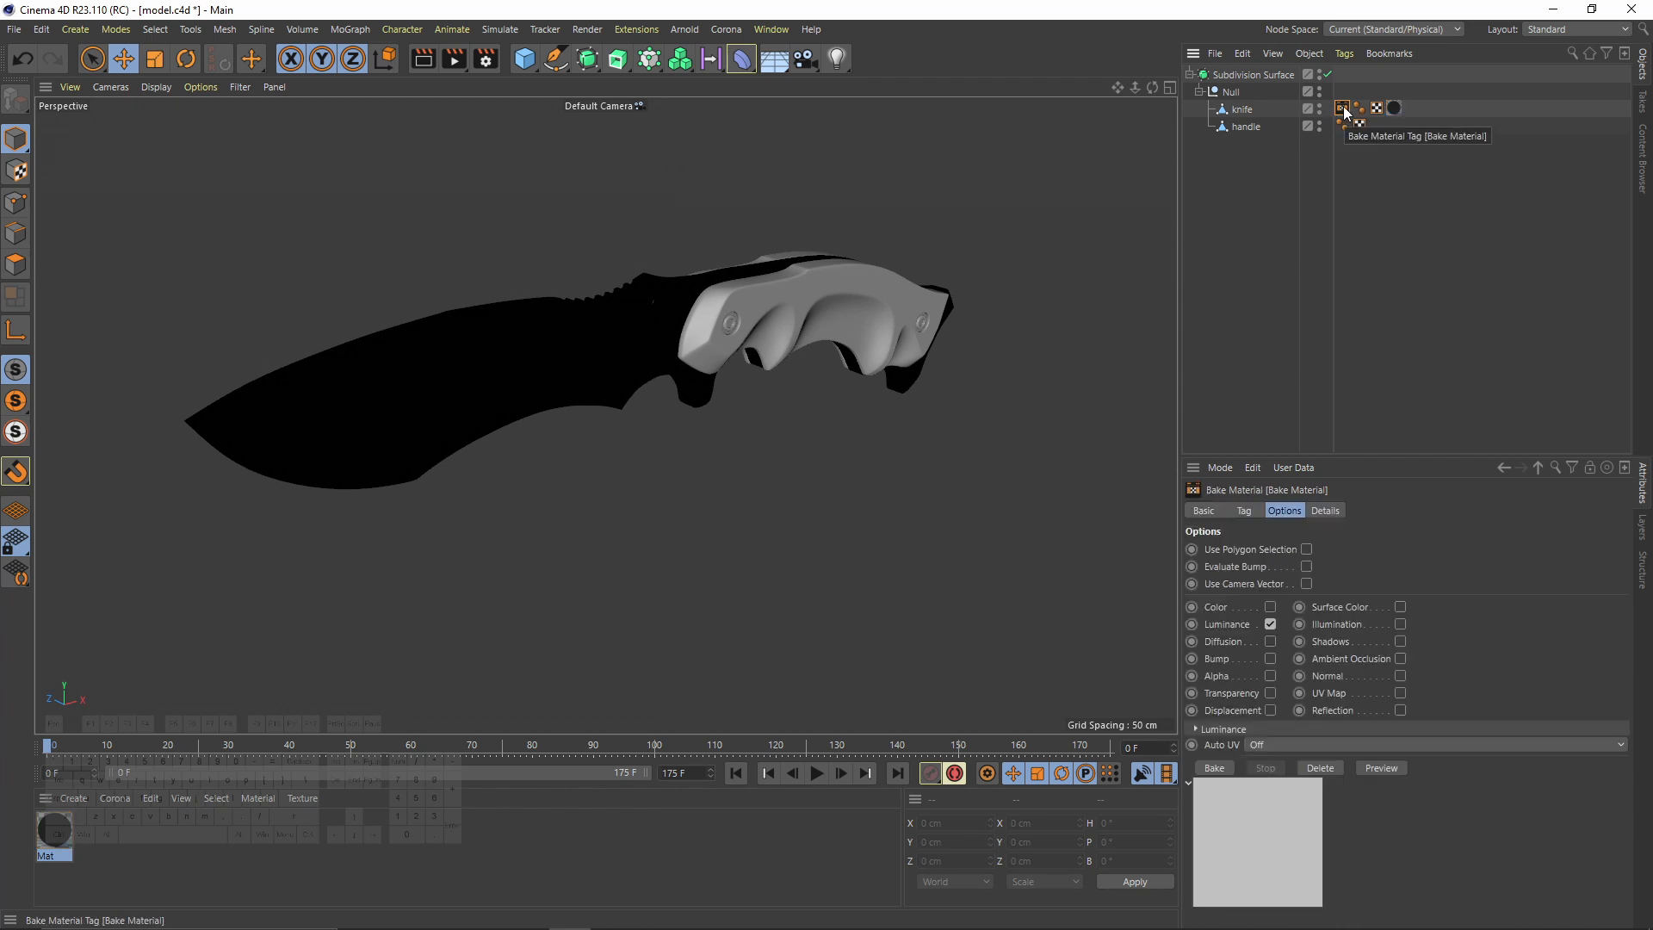
pyautogui.keyDown('ctrl'); pyautogui.click(1394, 108); pyautogui.keyUp('ctrl')
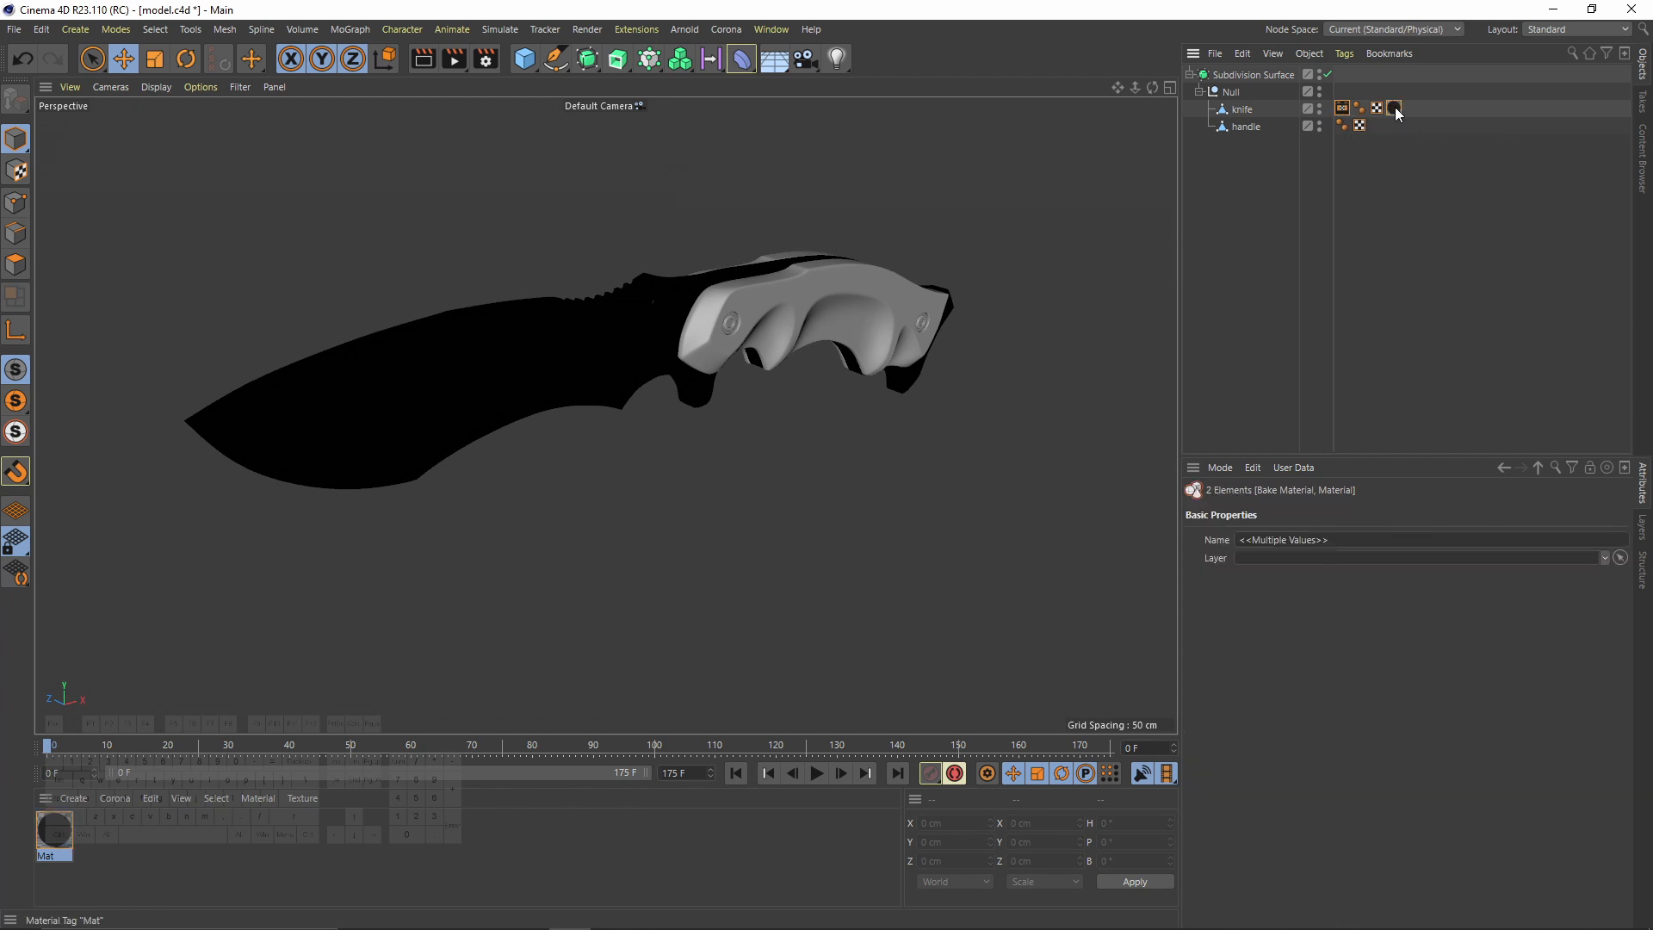
pyautogui.keyDown('ctrl'); pyautogui.moveTo(1413, 125); pyautogui.dragTo(1410, 127); pyautogui.keyUp('ctrl')
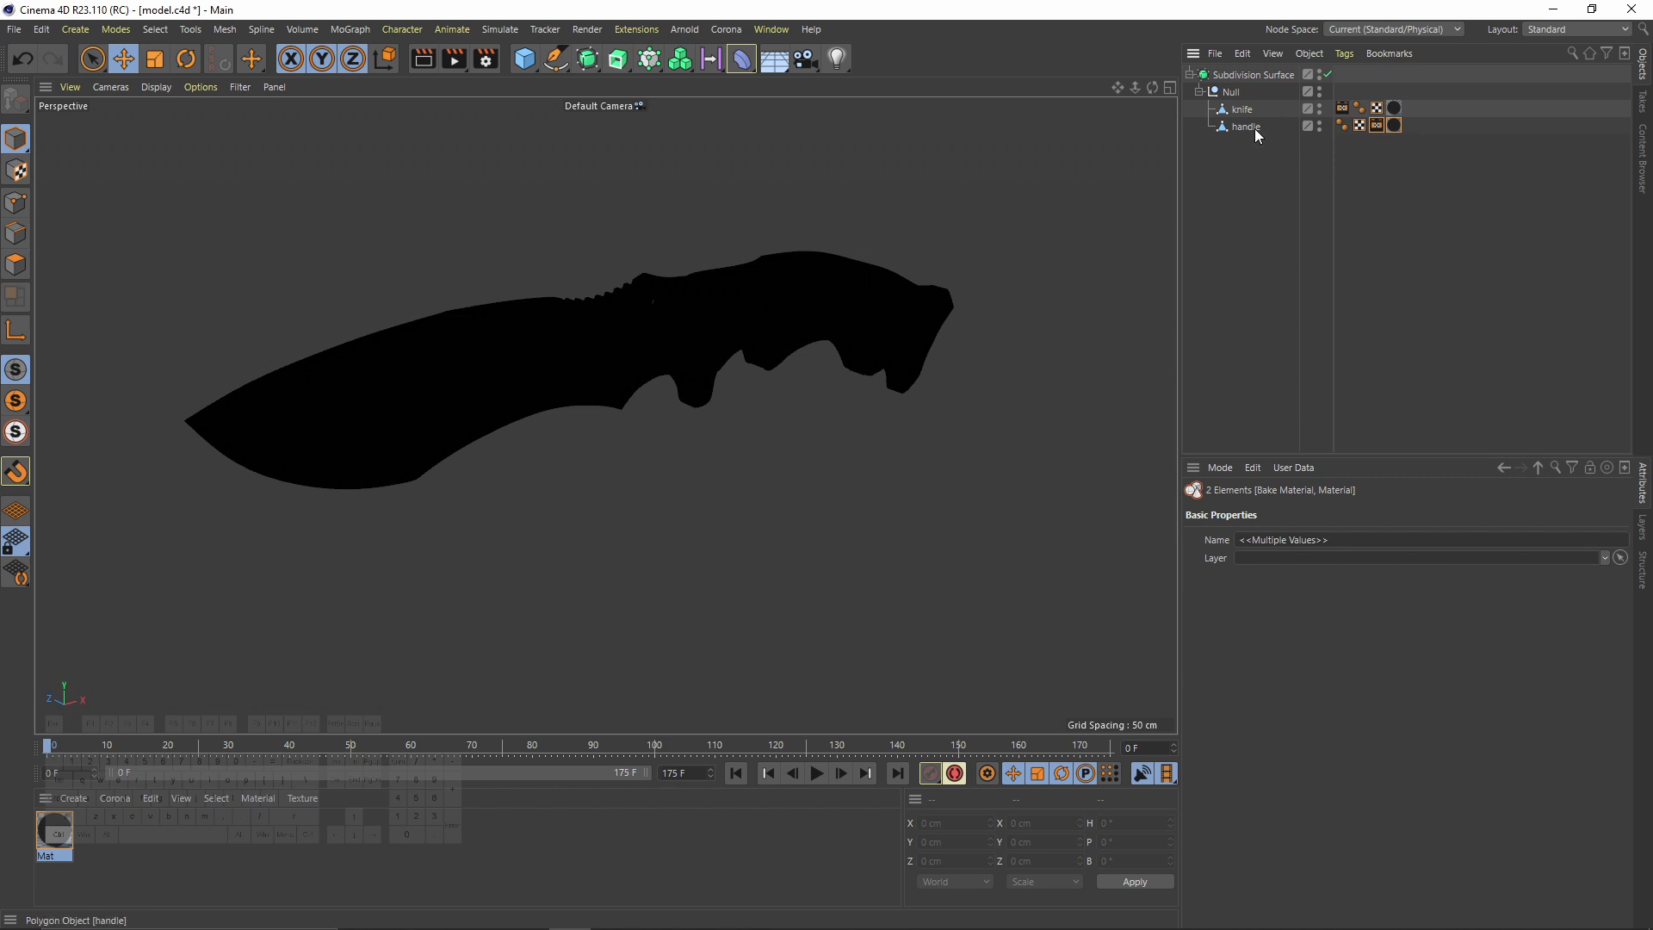
# Step: Hide the knife object and bake the handle's Luminance texture using its own Bake Material tag
pyautogui.click(1376, 126)
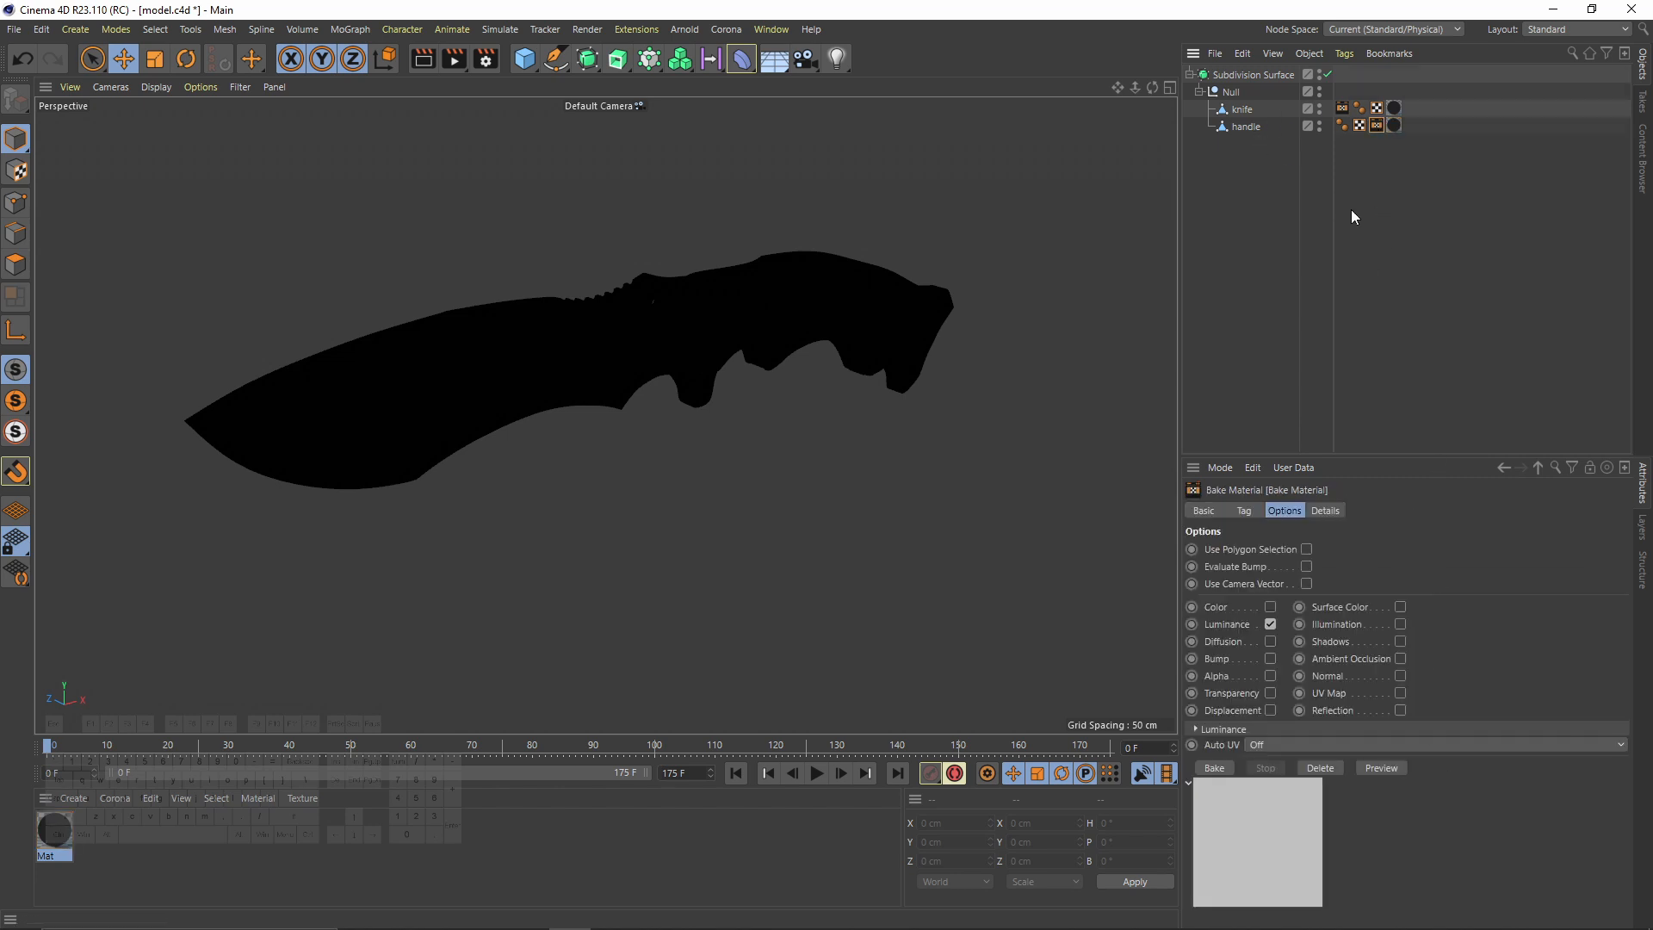
pyautogui.click(1319, 110)
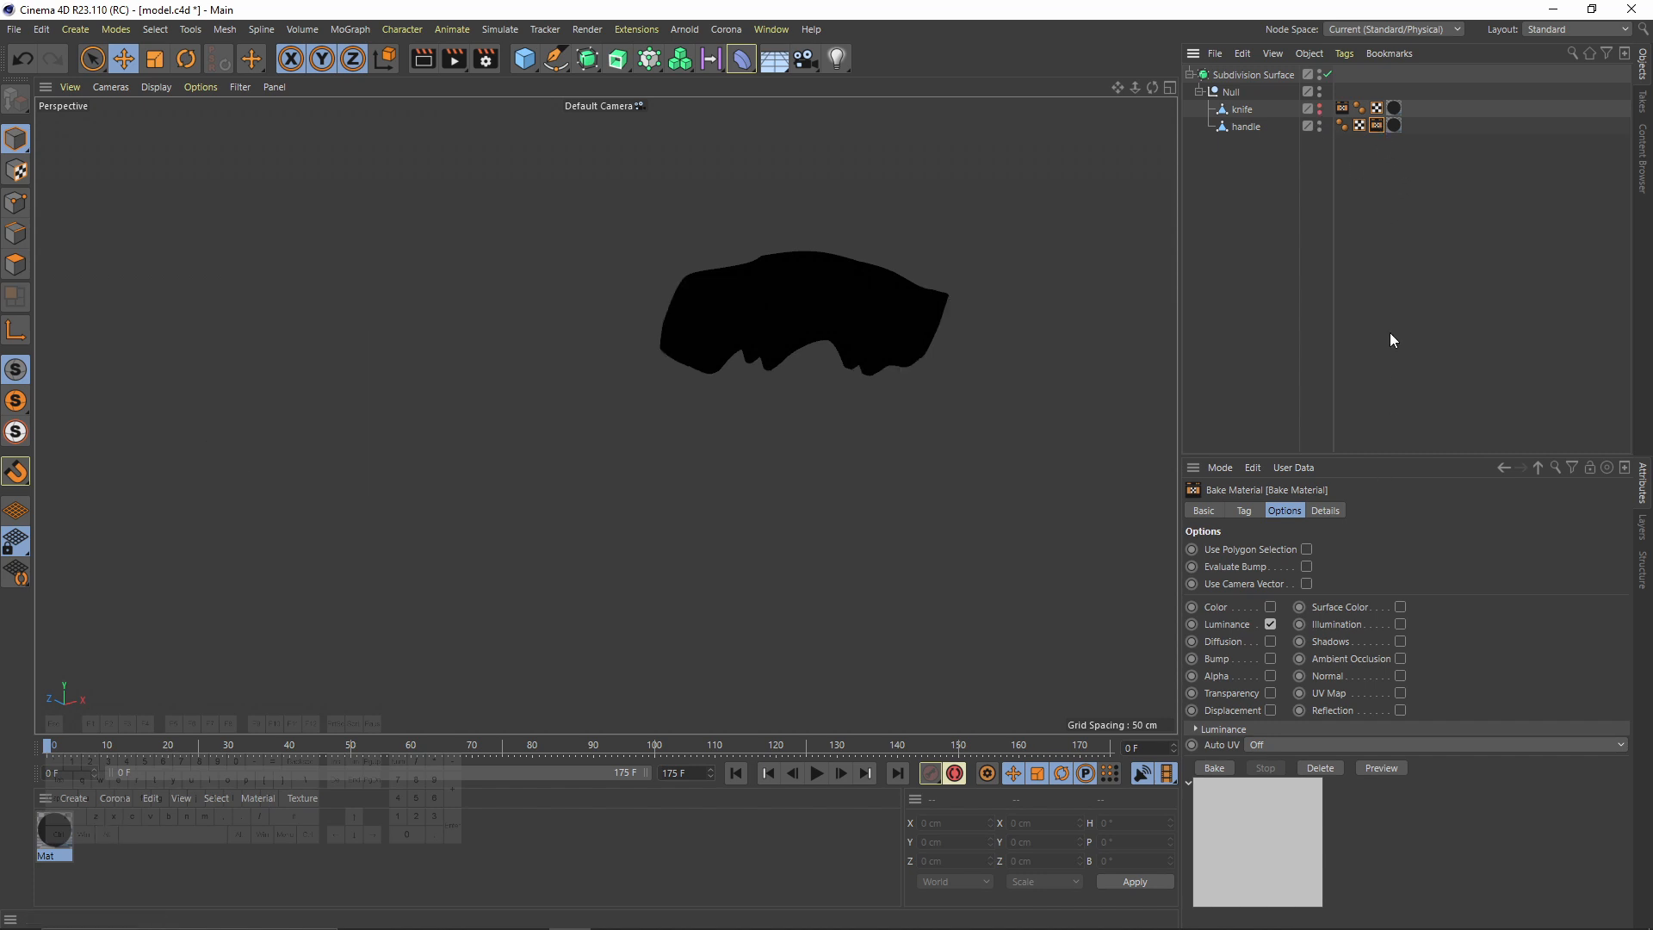
pyautogui.click(1376, 158)
pyautogui.click(1378, 129)
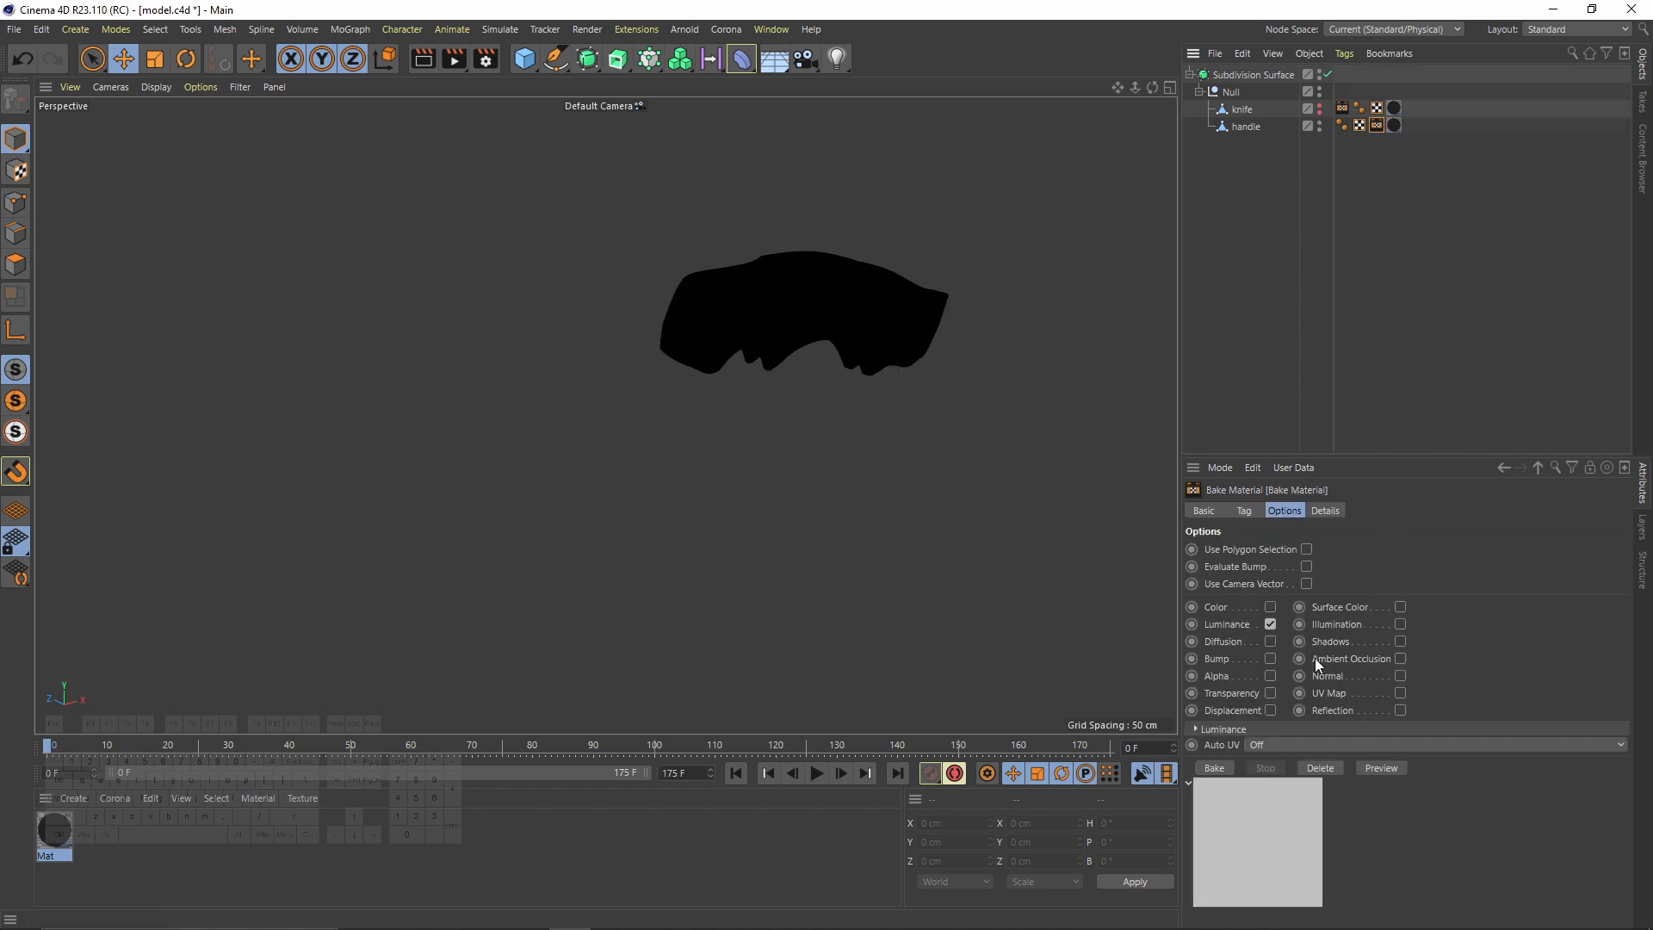
pyautogui.click(1213, 767)
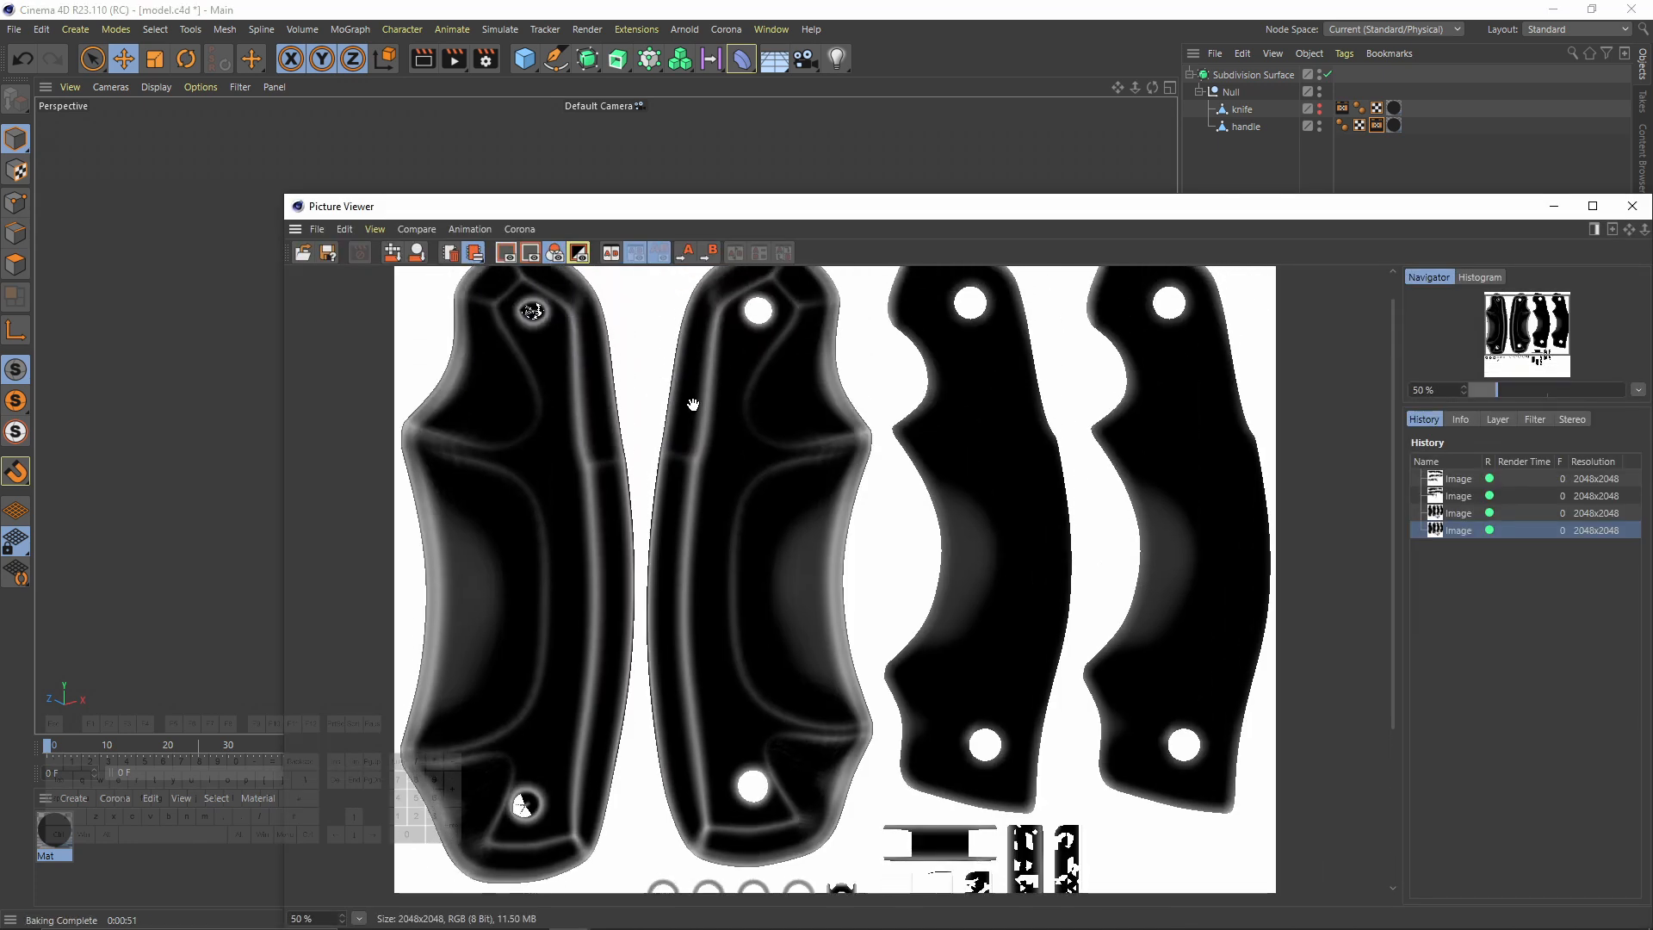
# Step: Inspect the details of the baked handle texture and save it as an image
pyautogui.scroll(3, 498, 432)
pyautogui.moveTo(495, 406); pyautogui.dragTo(556, 341)
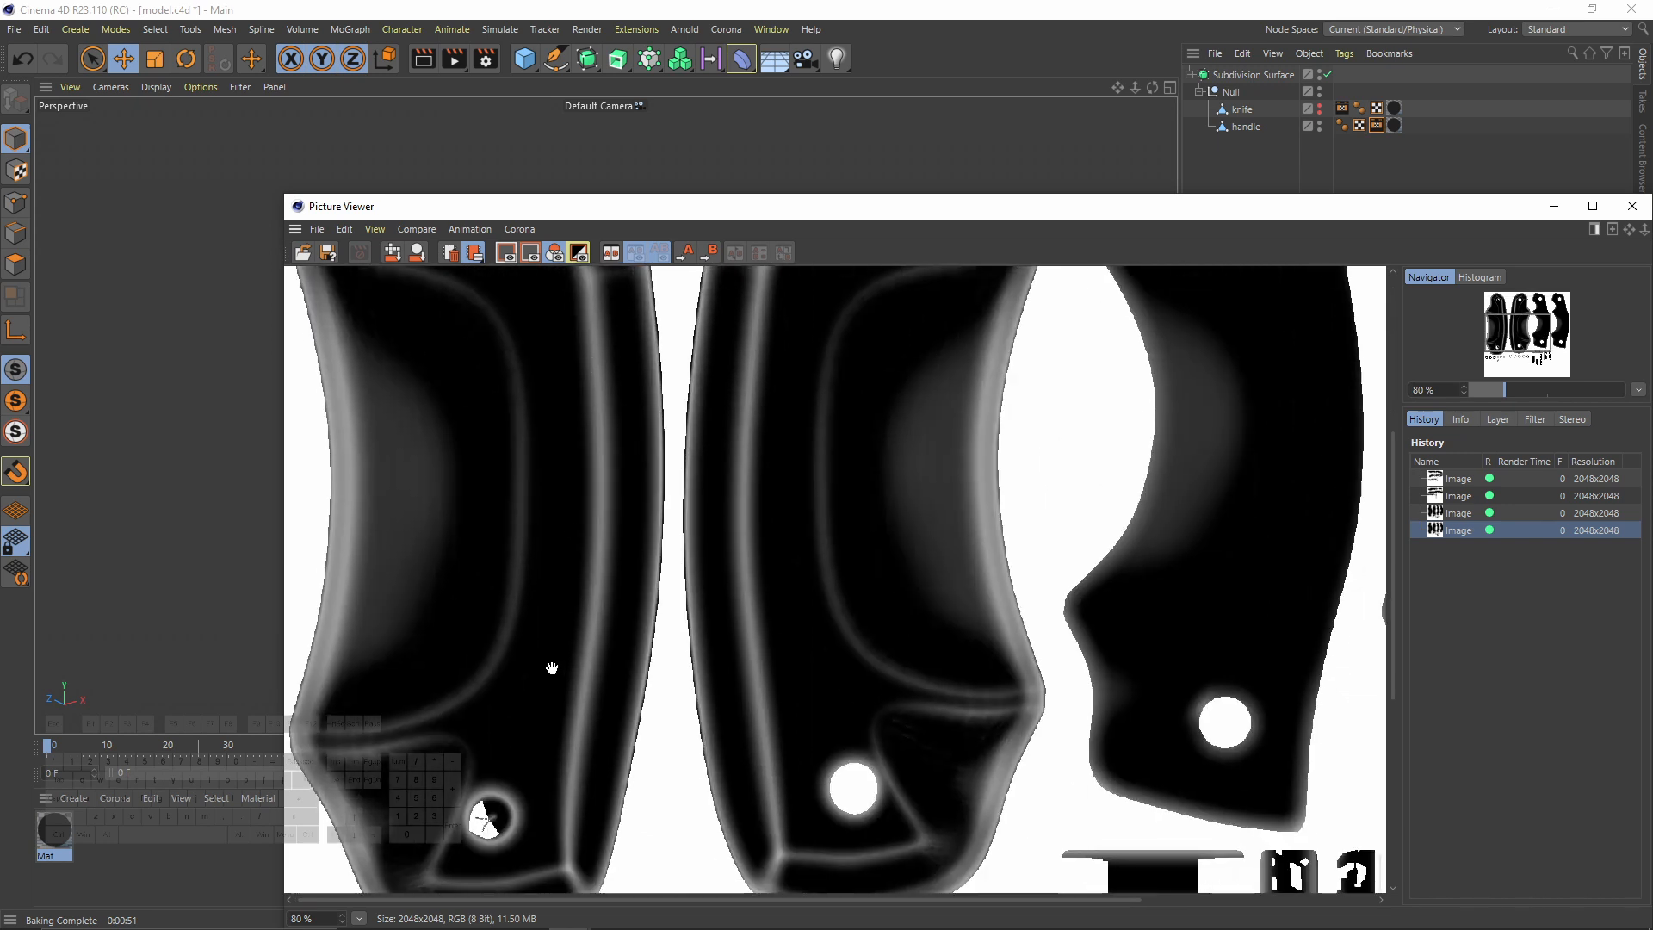
pyautogui.moveTo(551, 669); pyautogui.dragTo(561, 445)
pyautogui.scroll(2, 561, 445)
pyautogui.moveTo(818, 616); pyautogui.dragTo(880, 715)
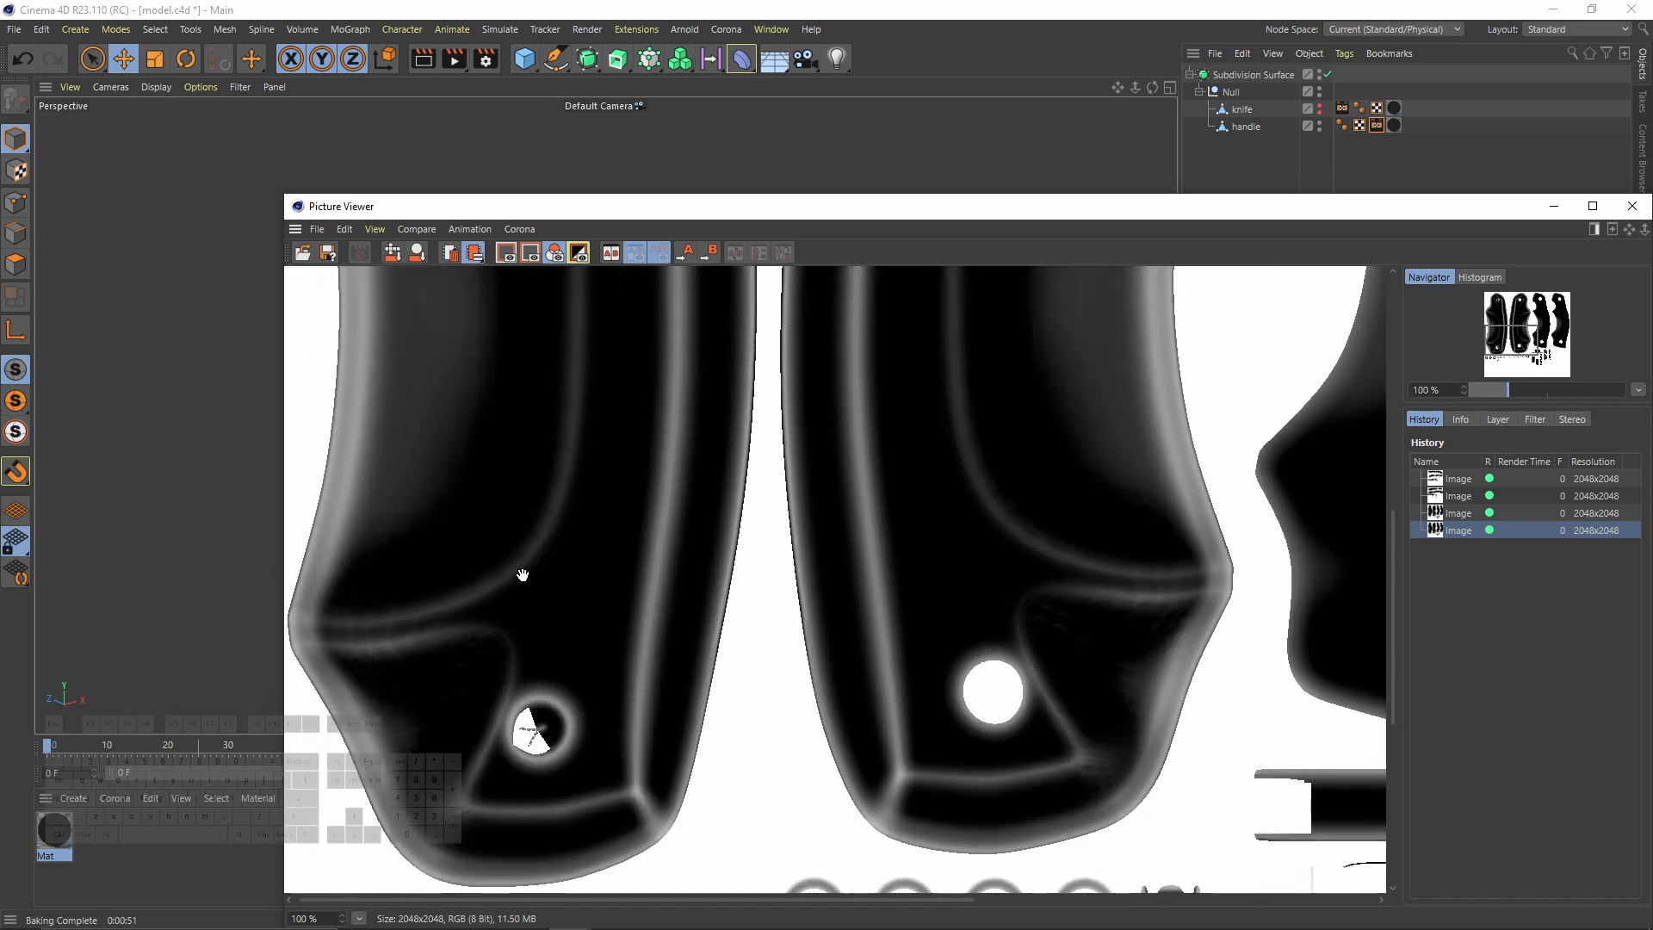
pyautogui.moveTo(641, 621); pyautogui.dragTo(623, 738)
pyautogui.moveTo(555, 607); pyautogui.dragTo(568, 424)
pyautogui.scroll(-6, 710, 482)
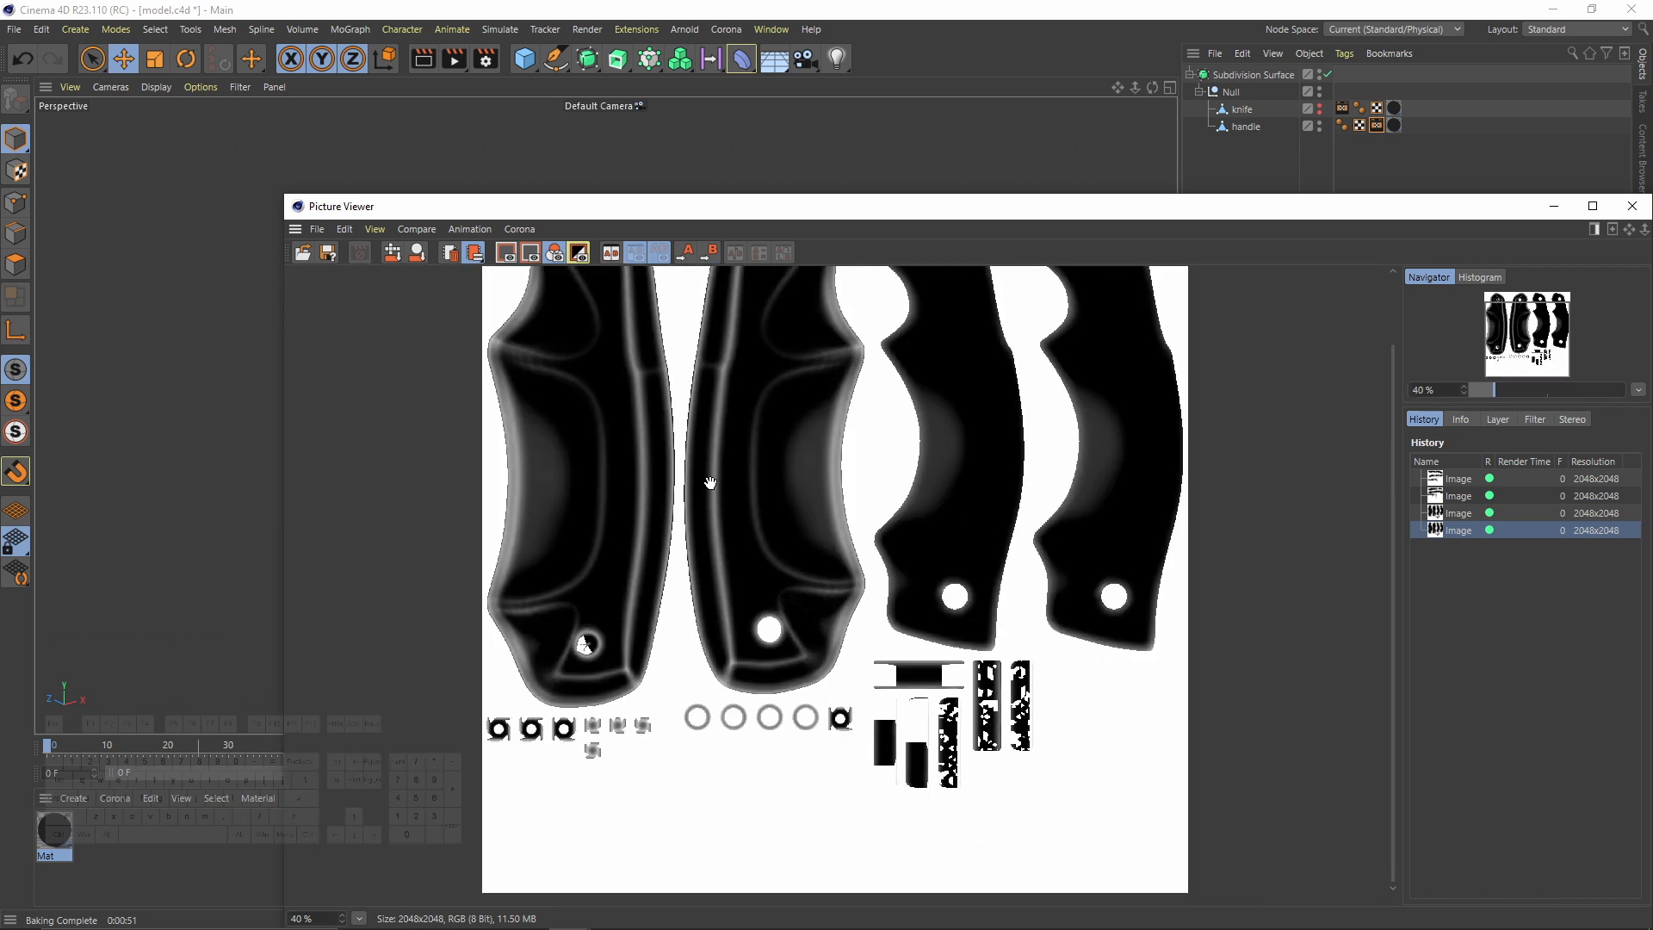
pyautogui.moveTo(710, 482); pyautogui.dragTo(758, 560)
pyautogui.click(328, 253)
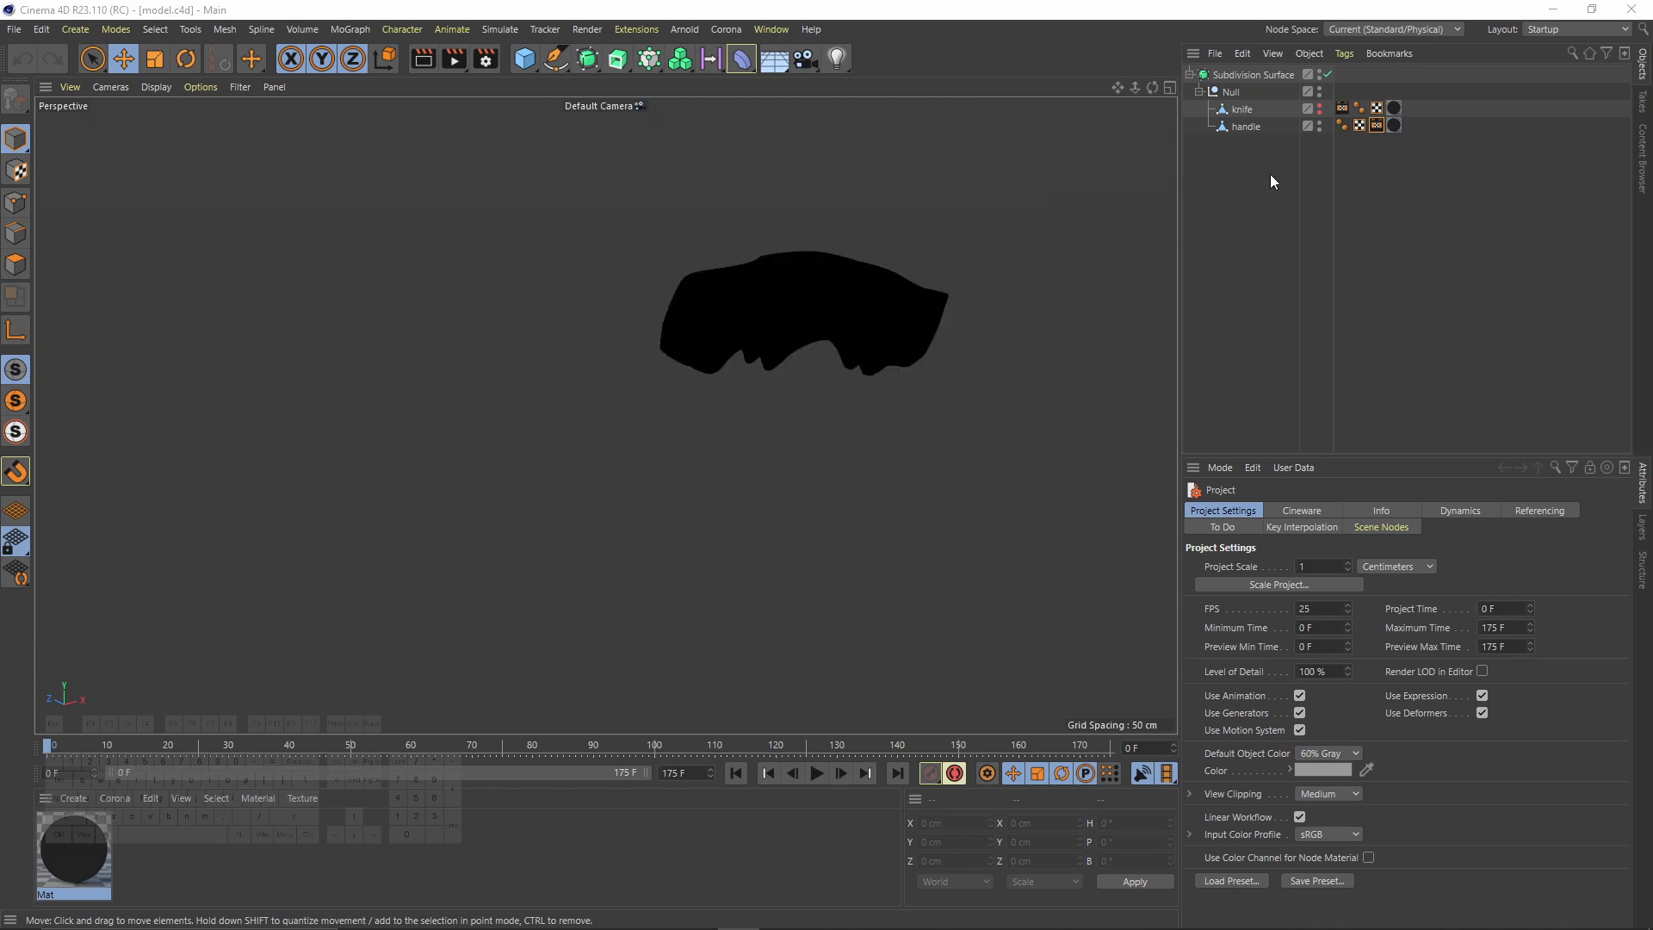
# Step: Unhide the knife and delete the Bake Material tags, the material tags and the Mat material
pyautogui.click(1319, 108)
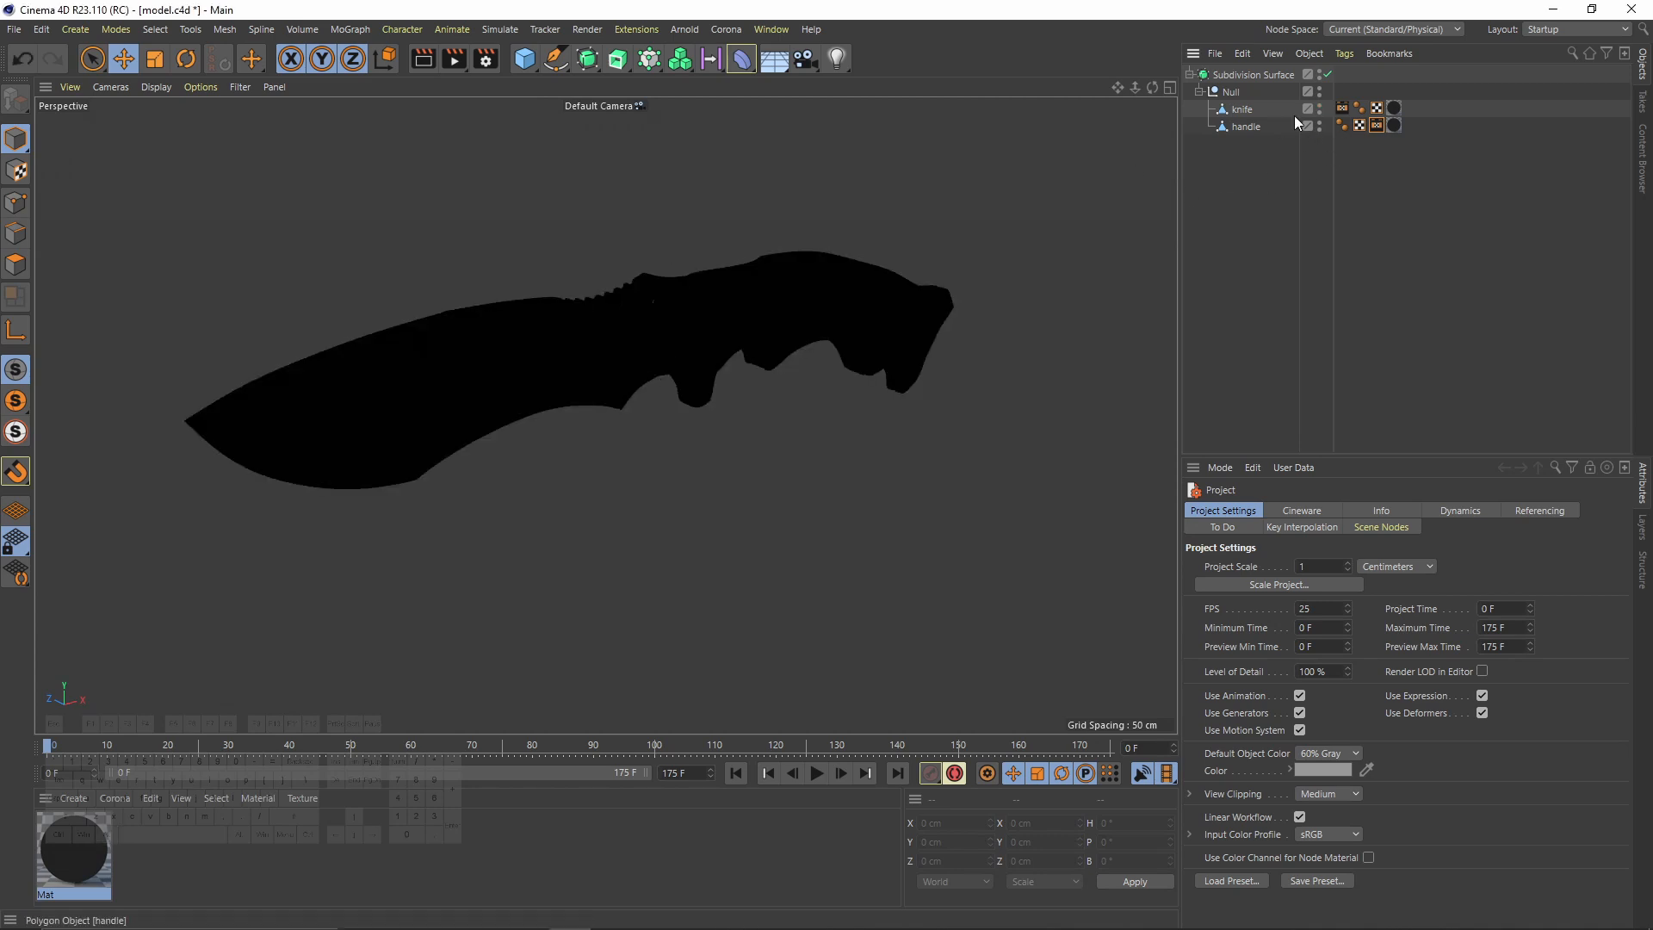
pyautogui.click(1344, 108)
pyautogui.press('Delete')
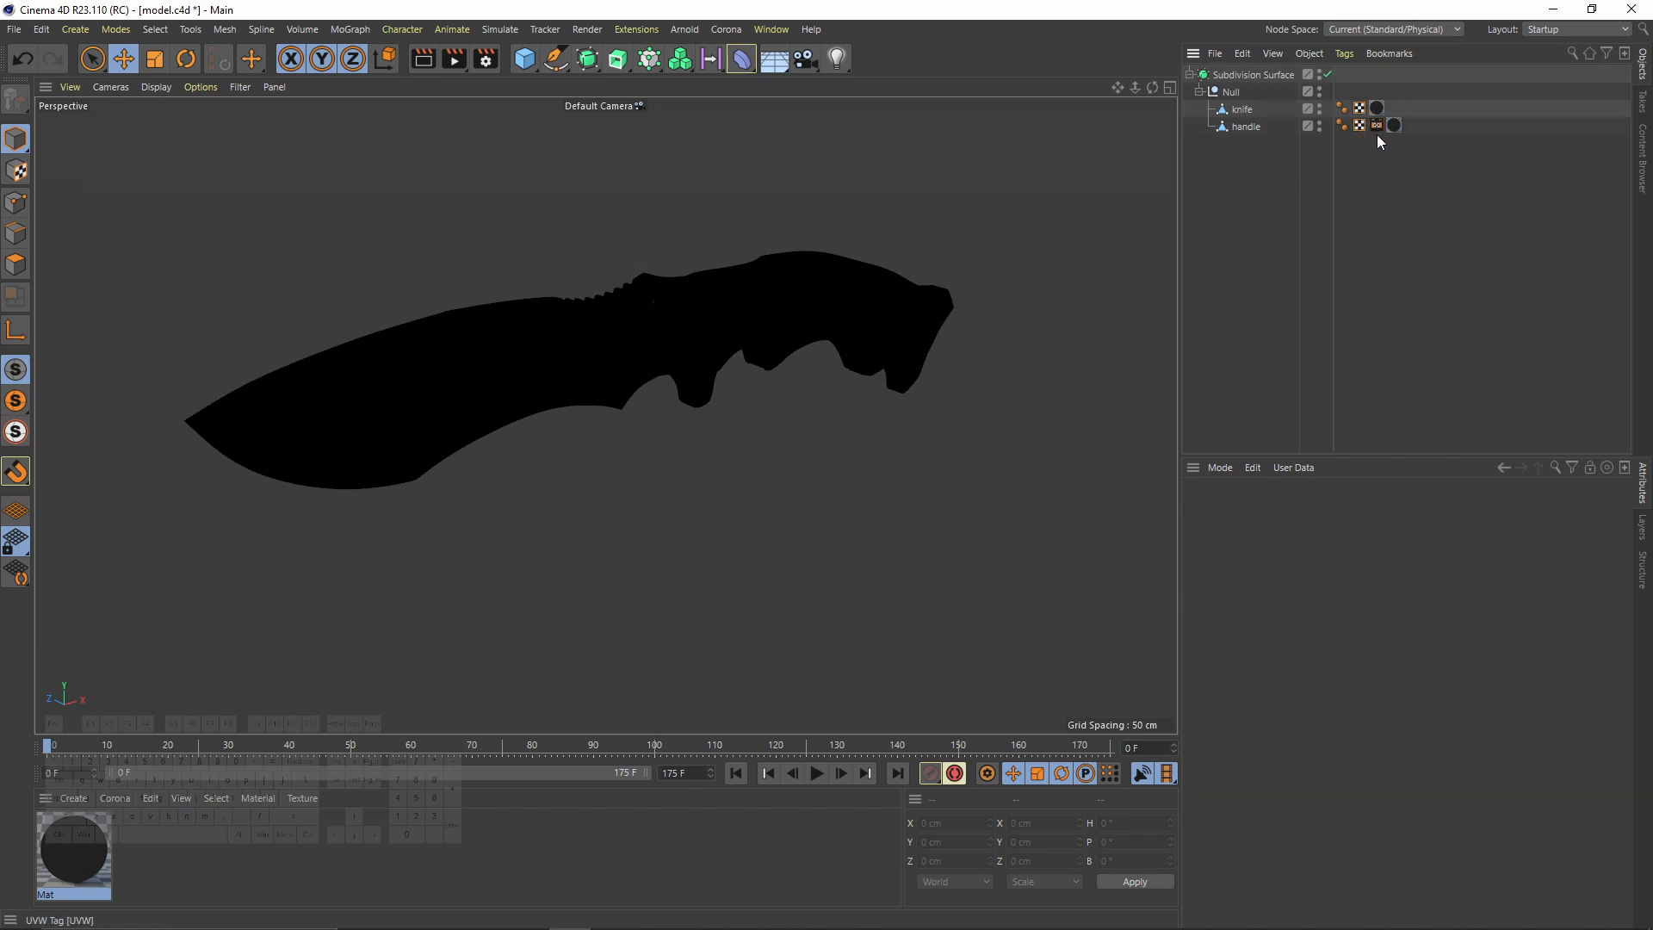
pyautogui.click(1380, 127)
pyautogui.press('Delete')
pyautogui.moveTo(1420, 173); pyautogui.dragTo(1376, 92)
pyautogui.press('Delete')
pyautogui.click(93, 834)
pyautogui.press('Delete')
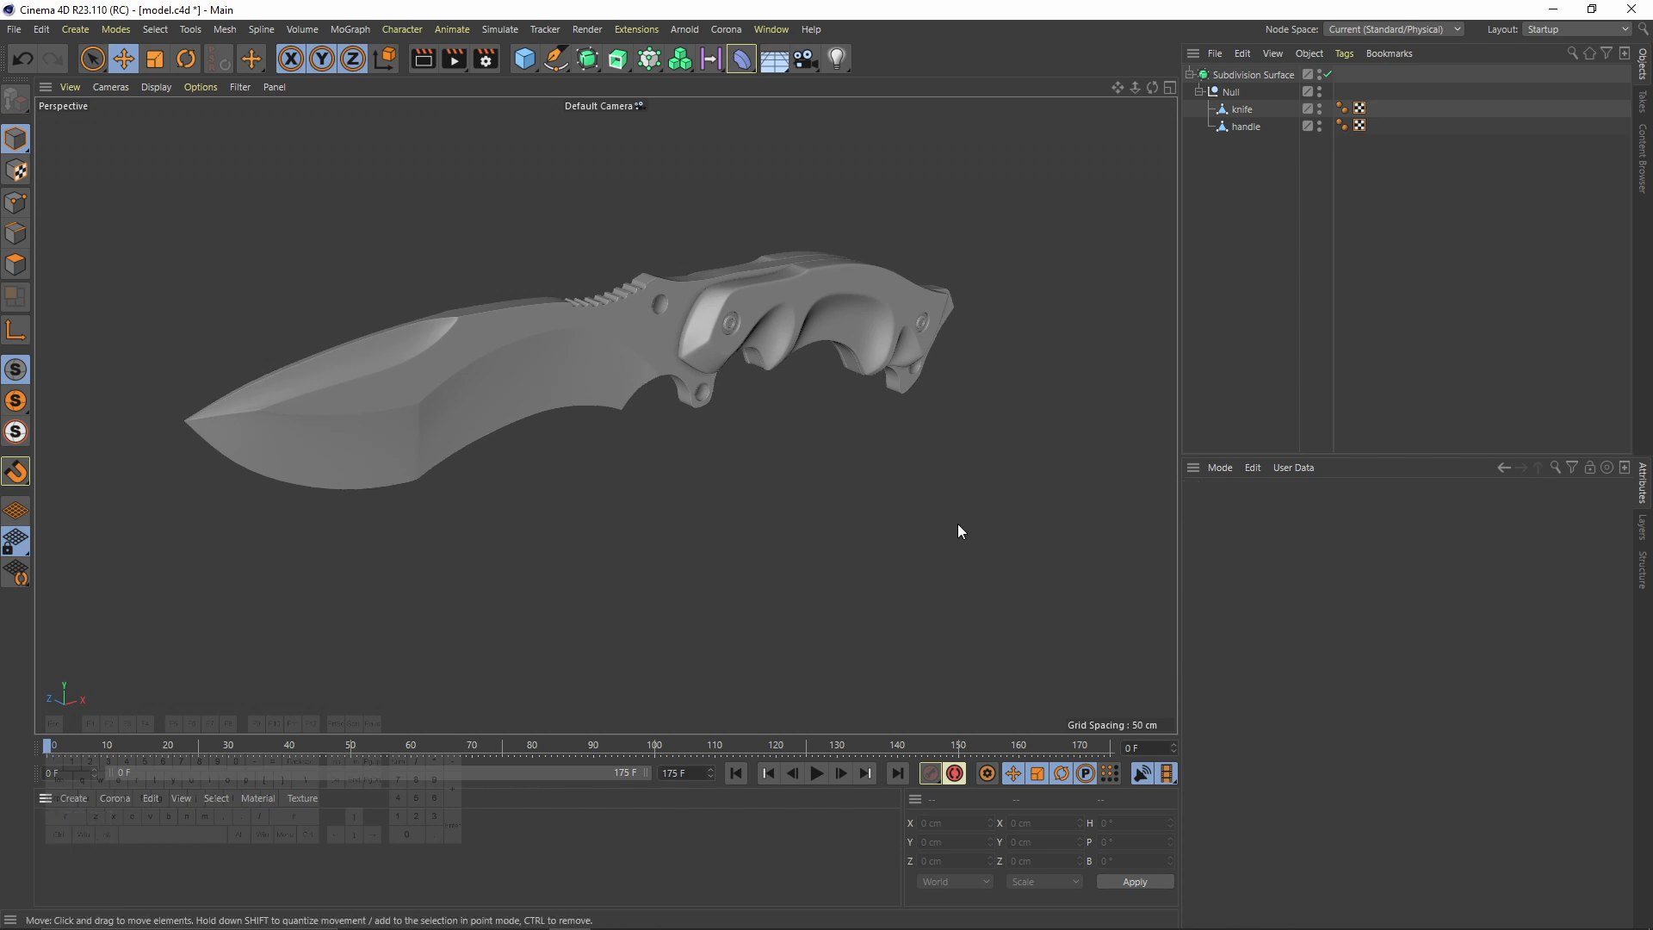
# Step: Switch to the BP - 3D Paint layout and display the object hierarchy
pyautogui.click(1572, 29)
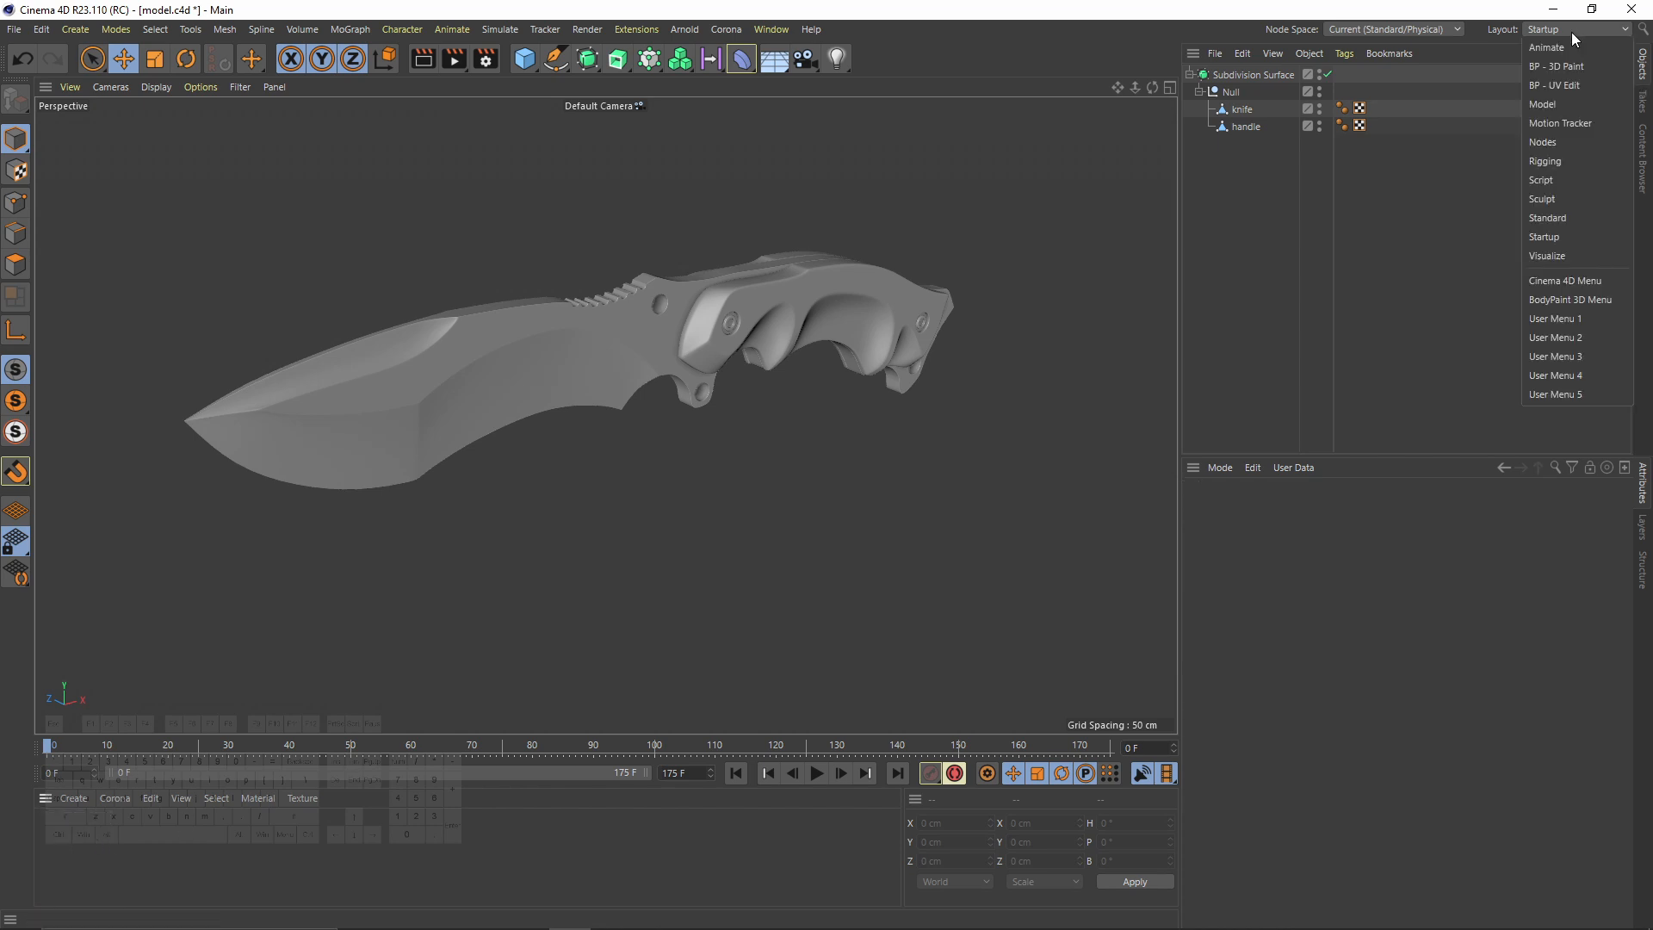
pyautogui.click(1584, 67)
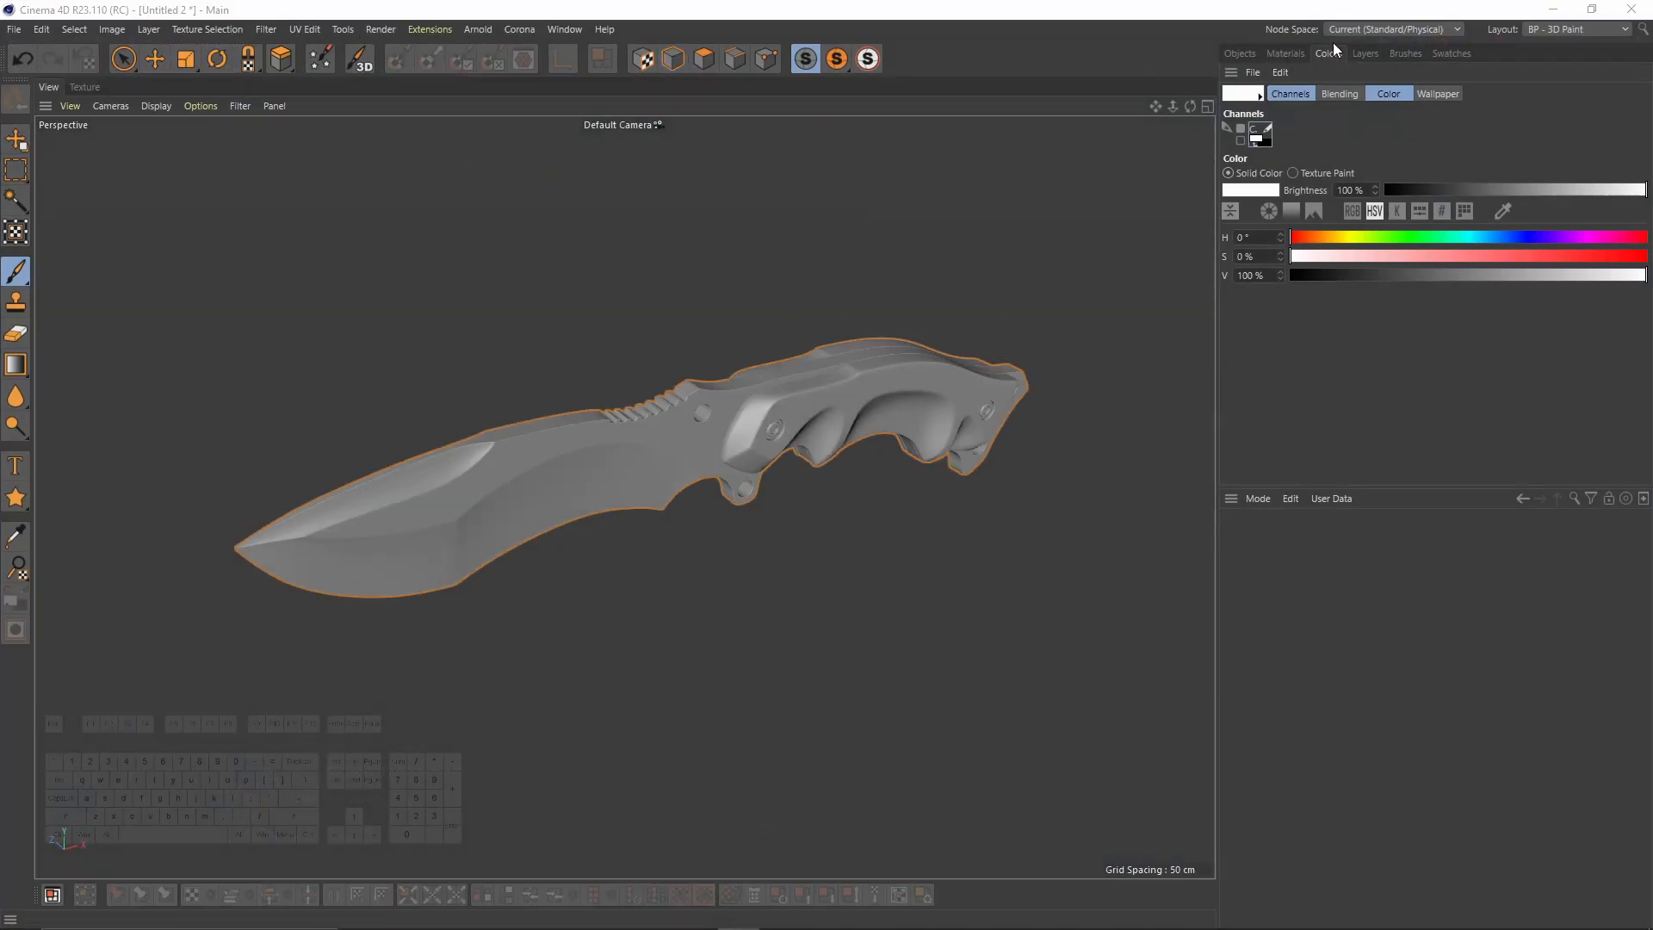
pyautogui.click(1240, 53)
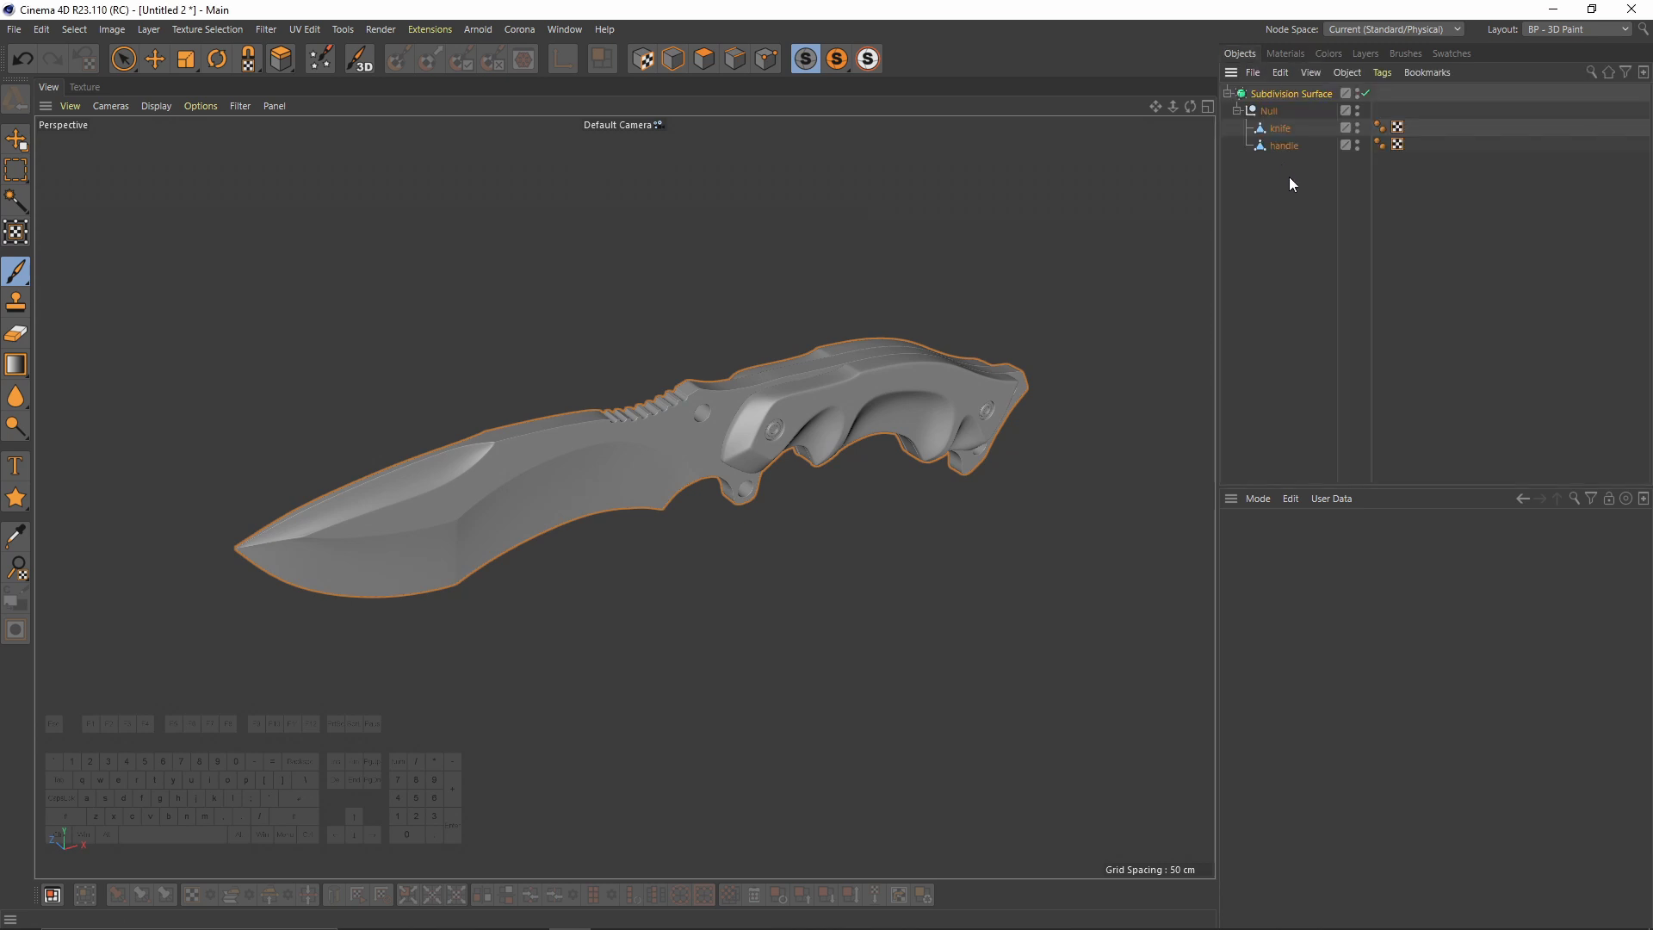
# Step: Start the BodyPaint 3D Setup Wizard for the knife only, with UV recalculation off and Single Material Mode on
pyautogui.click(1280, 127)
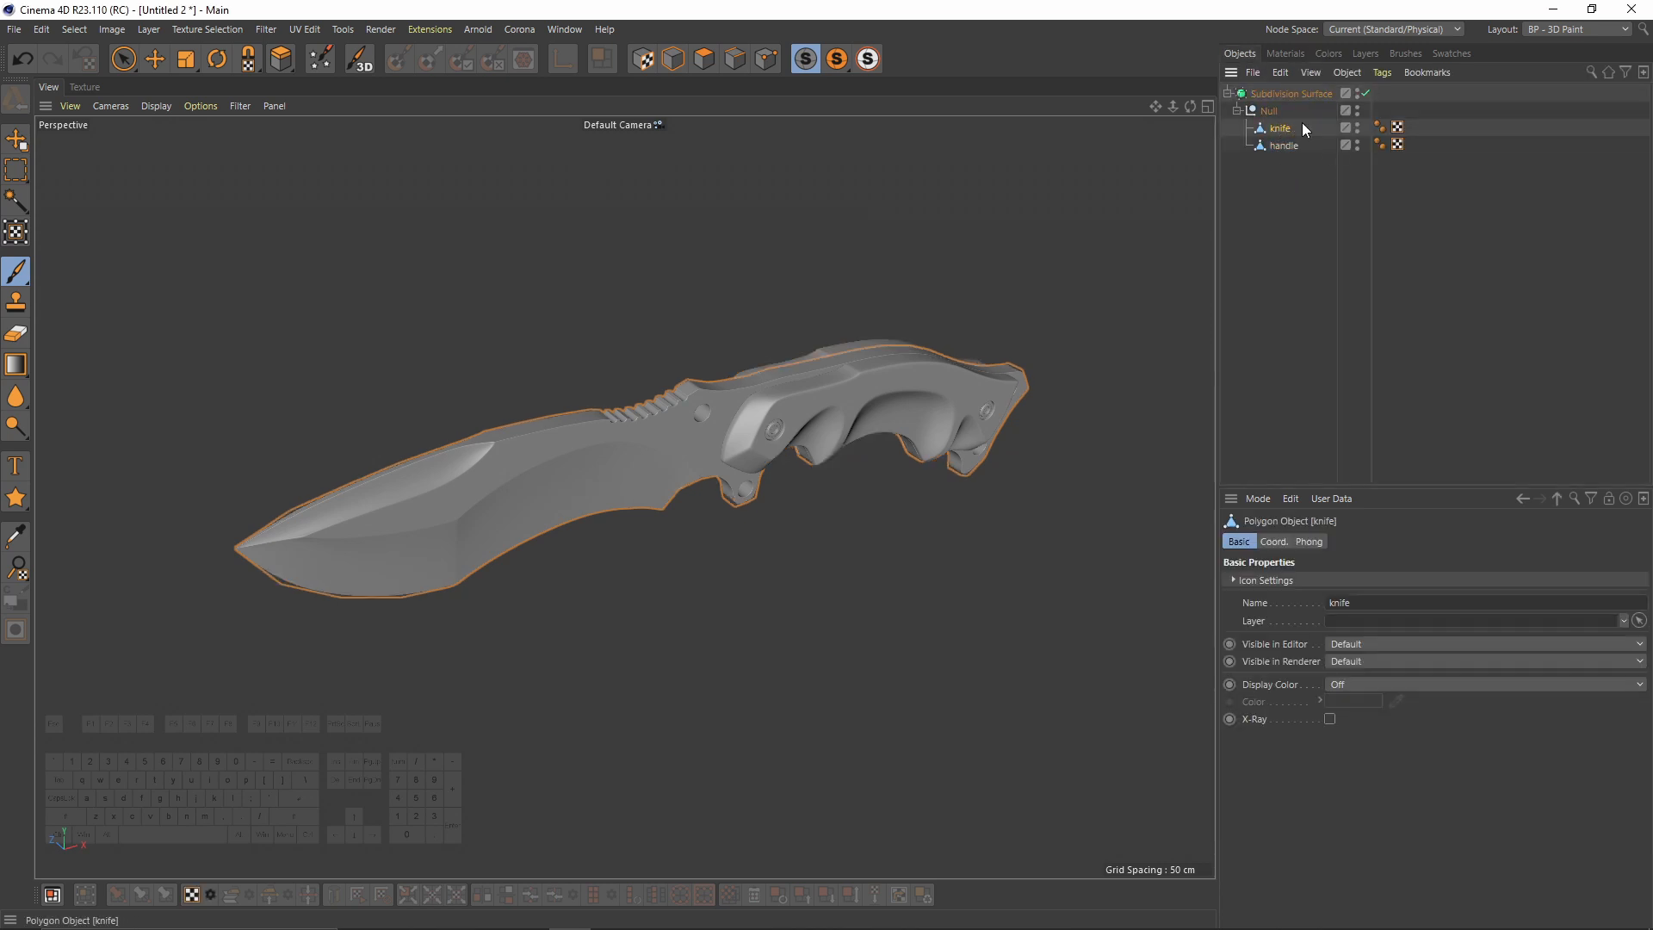
pyautogui.click(320, 62)
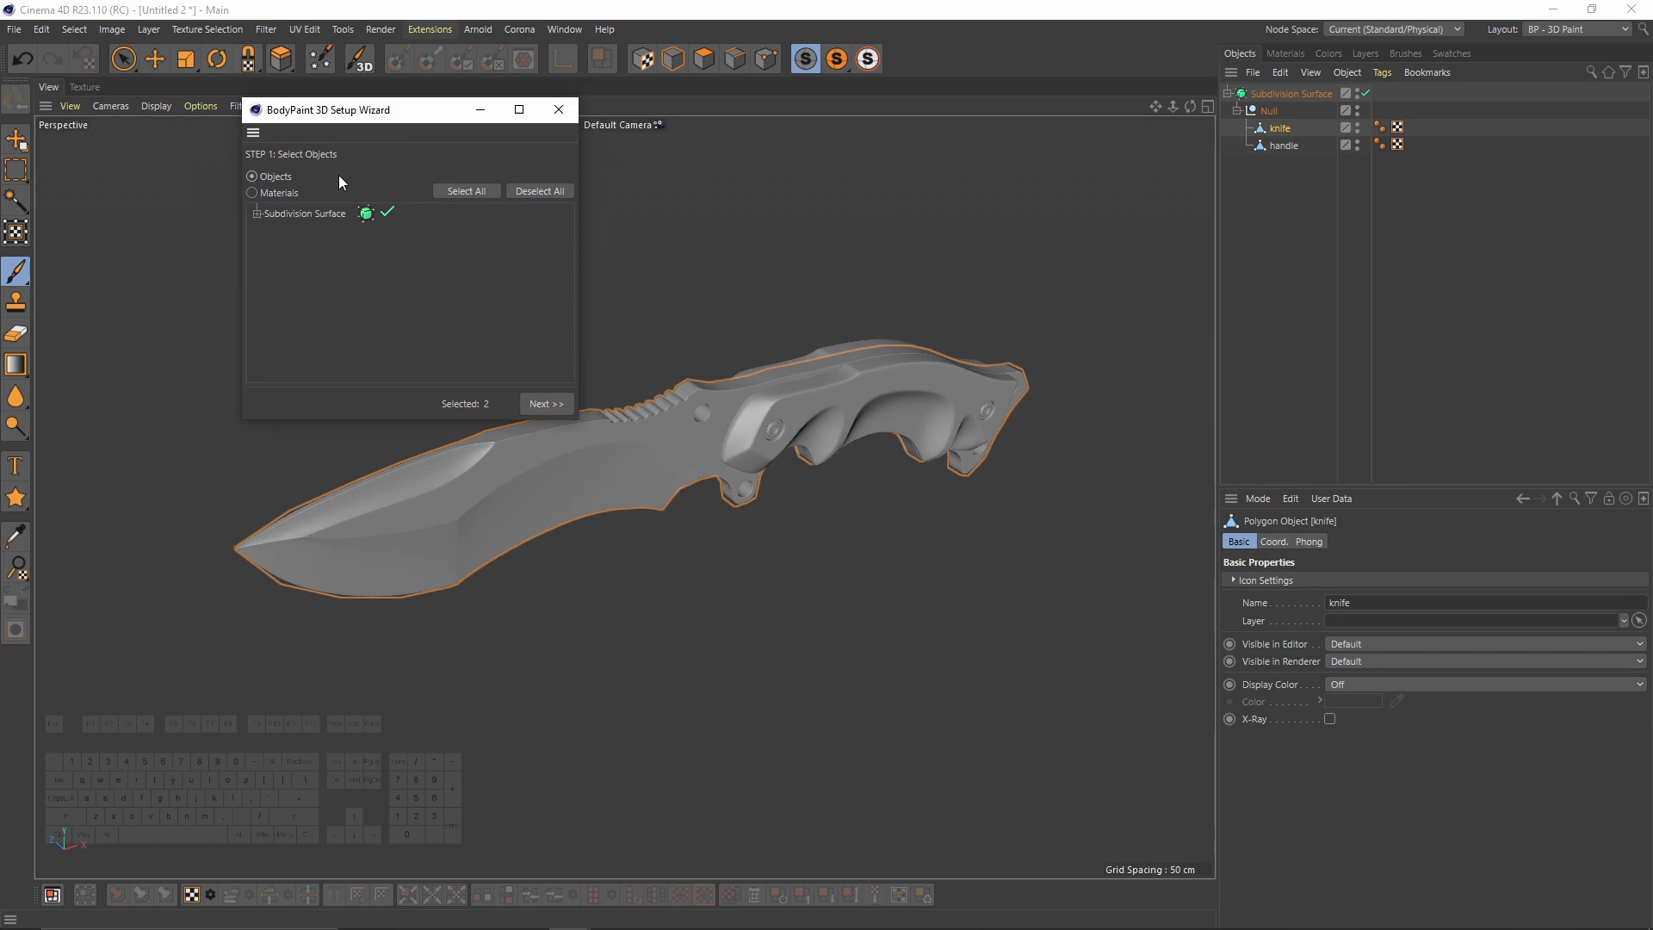
pyautogui.click(258, 215)
pyautogui.click(270, 234)
pyautogui.click(546, 191)
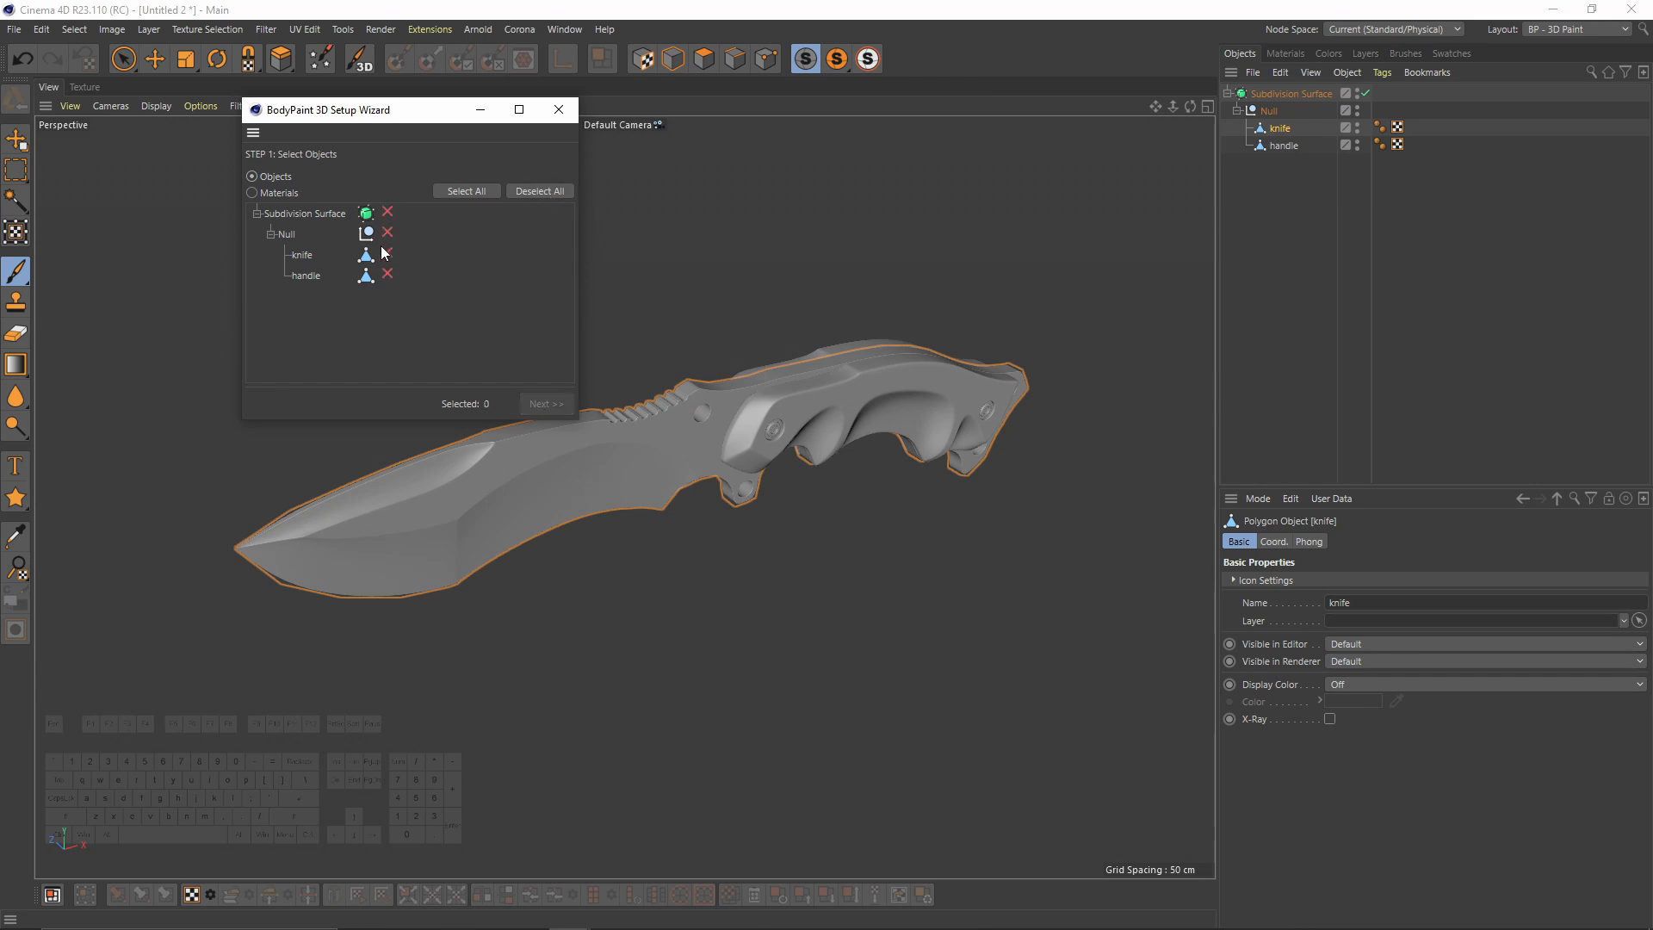
pyautogui.click(387, 254)
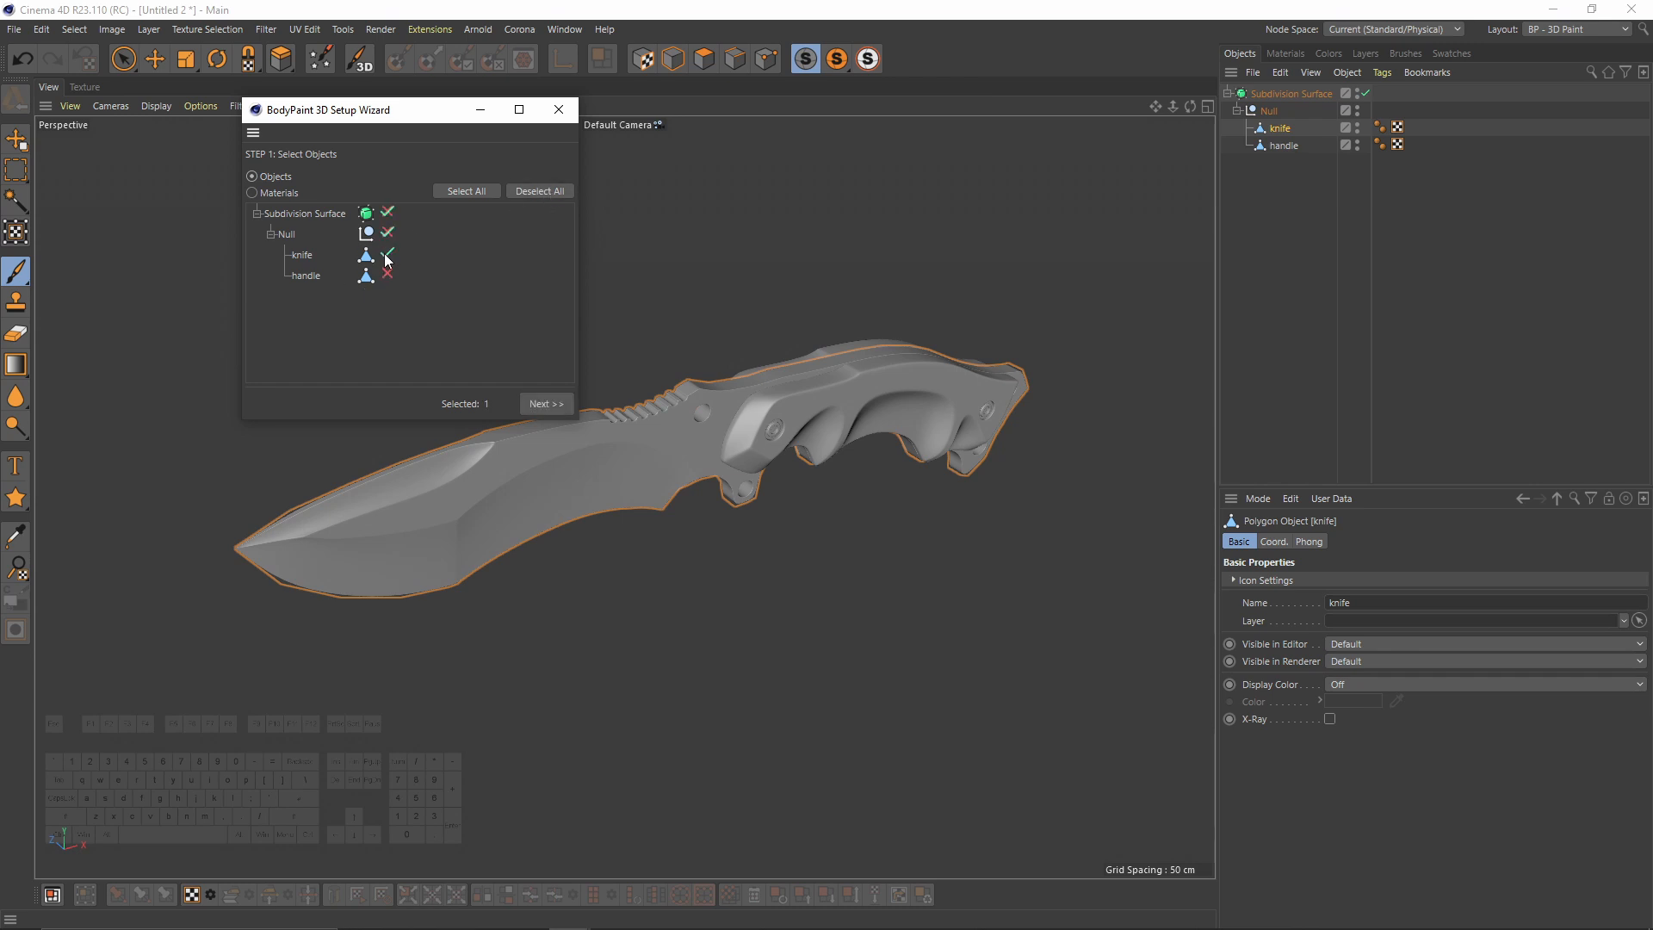
pyautogui.click(548, 402)
pyautogui.moveTo(307, 113); pyautogui.dragTo(335, 161)
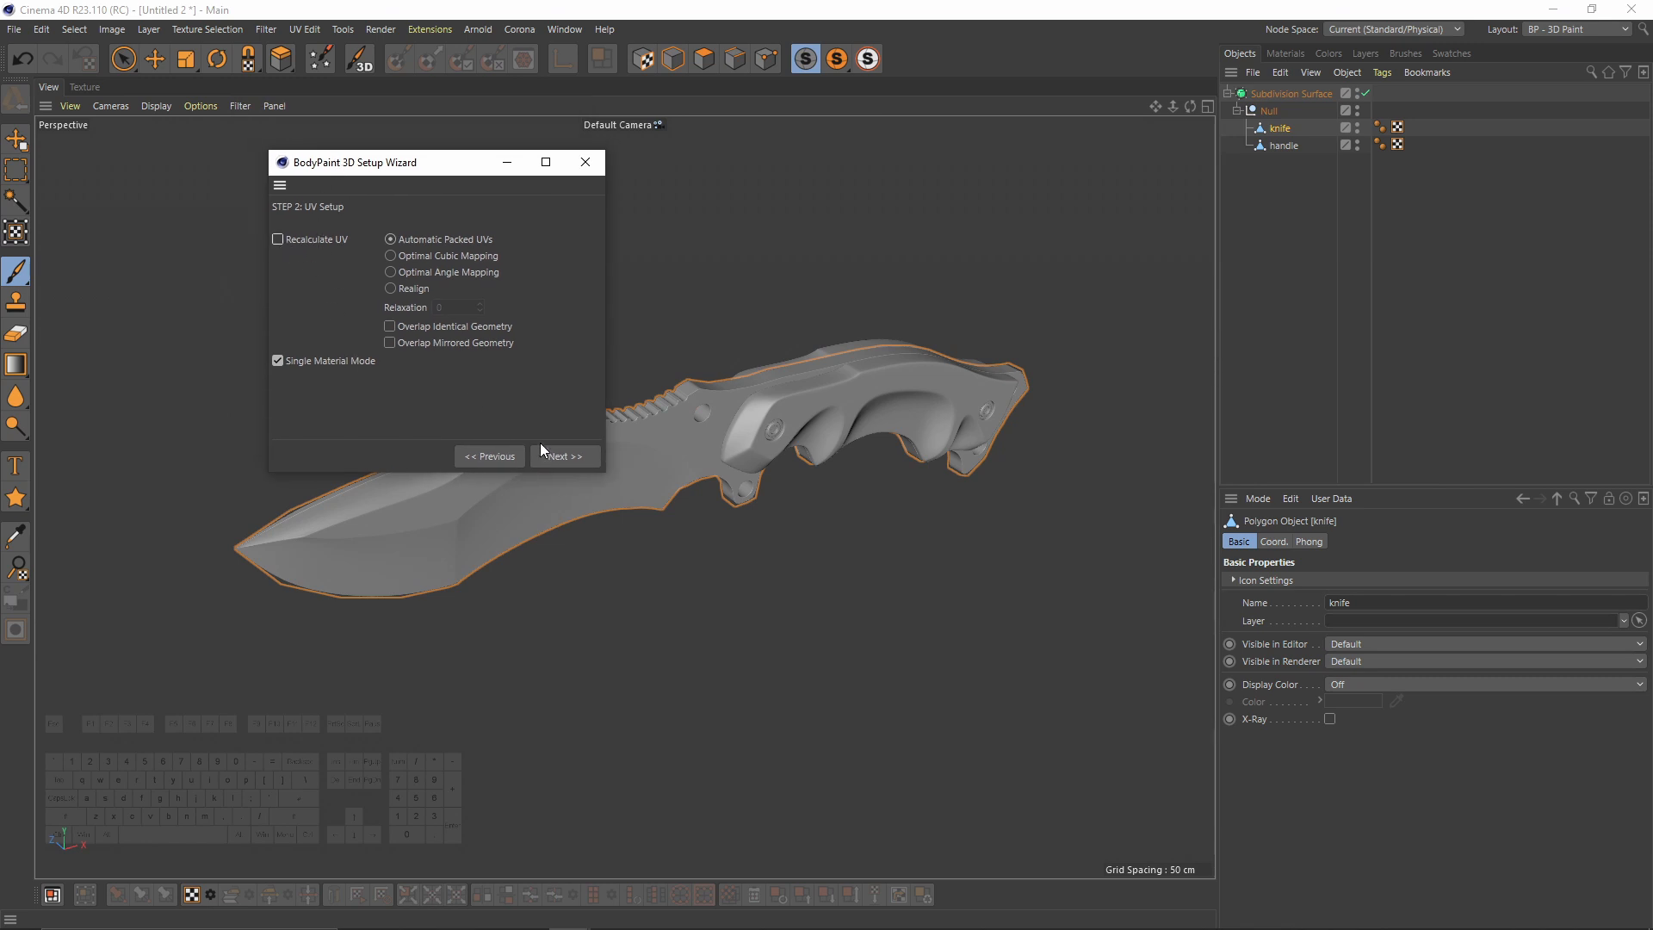
pyautogui.click(568, 457)
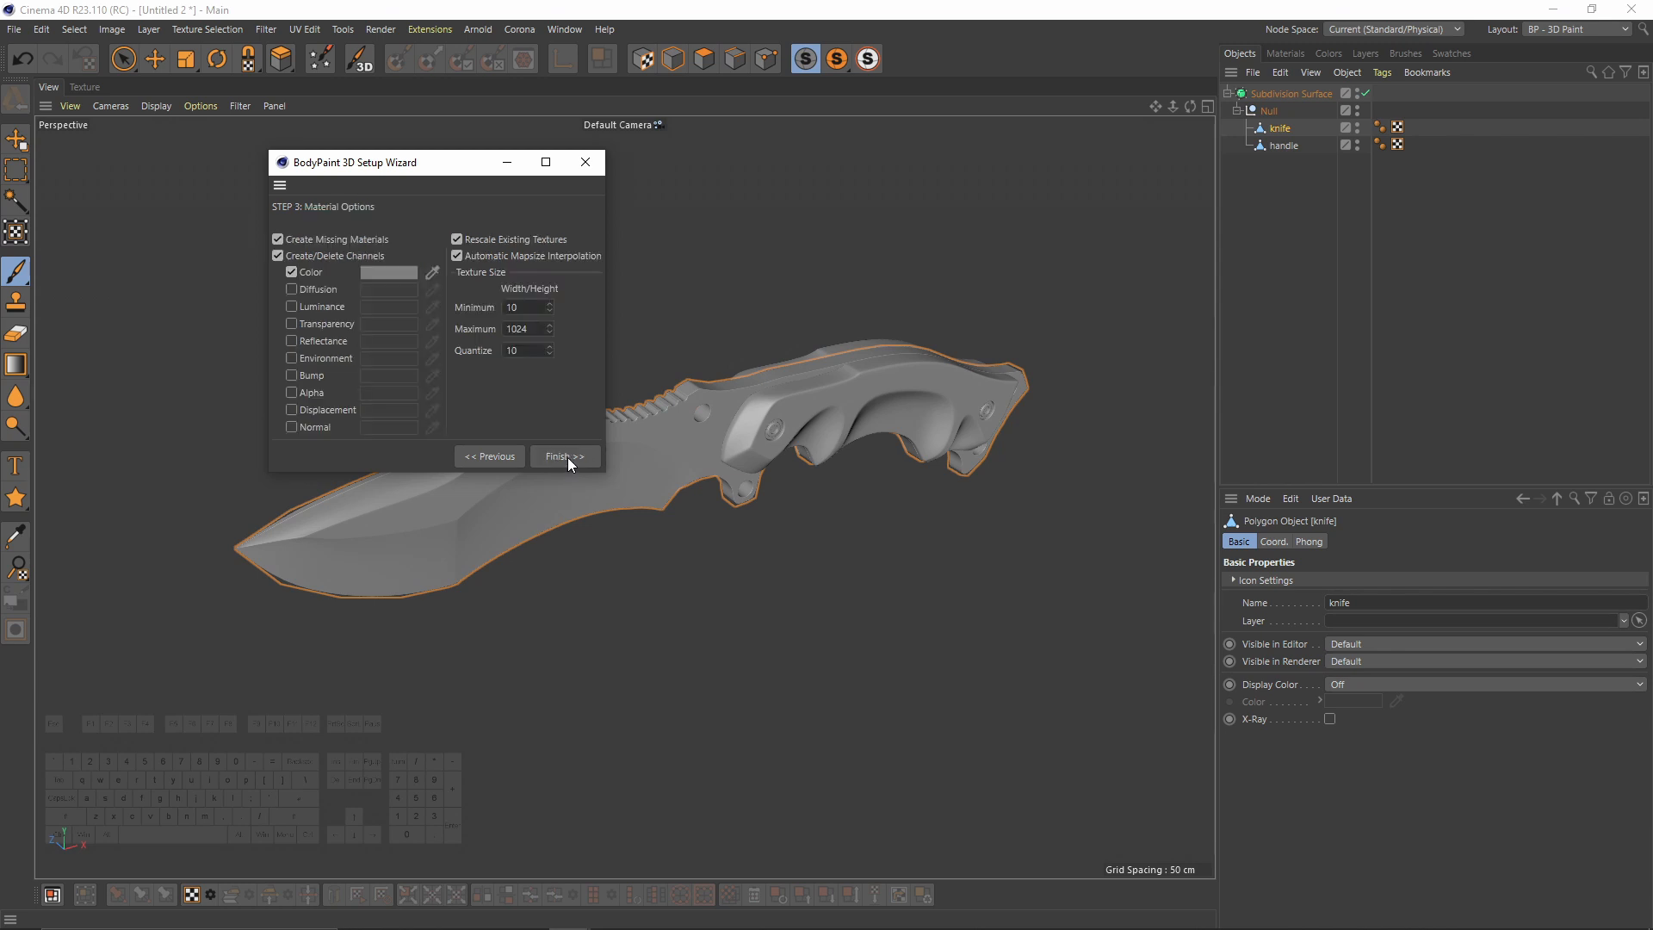
# Step: Set the minimum and maximum texture size to 2048 and the Color channel to near-black at 2% value, and finish the wizard
pyautogui.moveTo(448, 166); pyautogui.dragTo(445, 139)
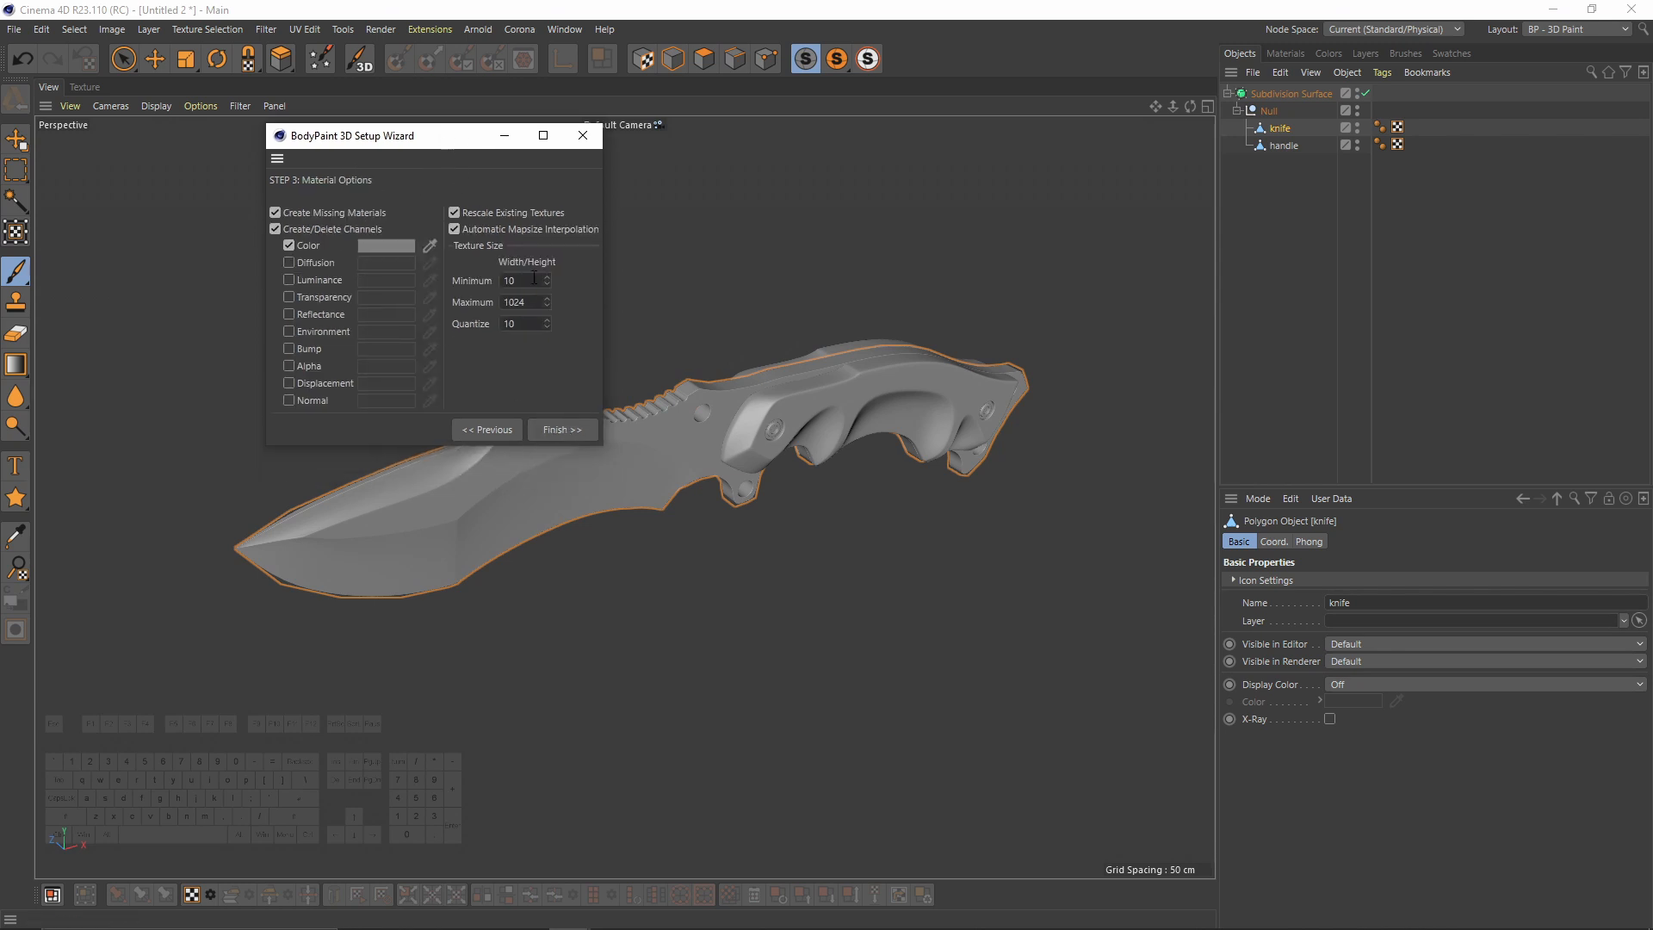
pyautogui.write('2048')
pyautogui.click(517, 301)
pyautogui.write('2048')
pyautogui.click(376, 248)
pyautogui.moveTo(395, 165); pyautogui.dragTo(855, 218)
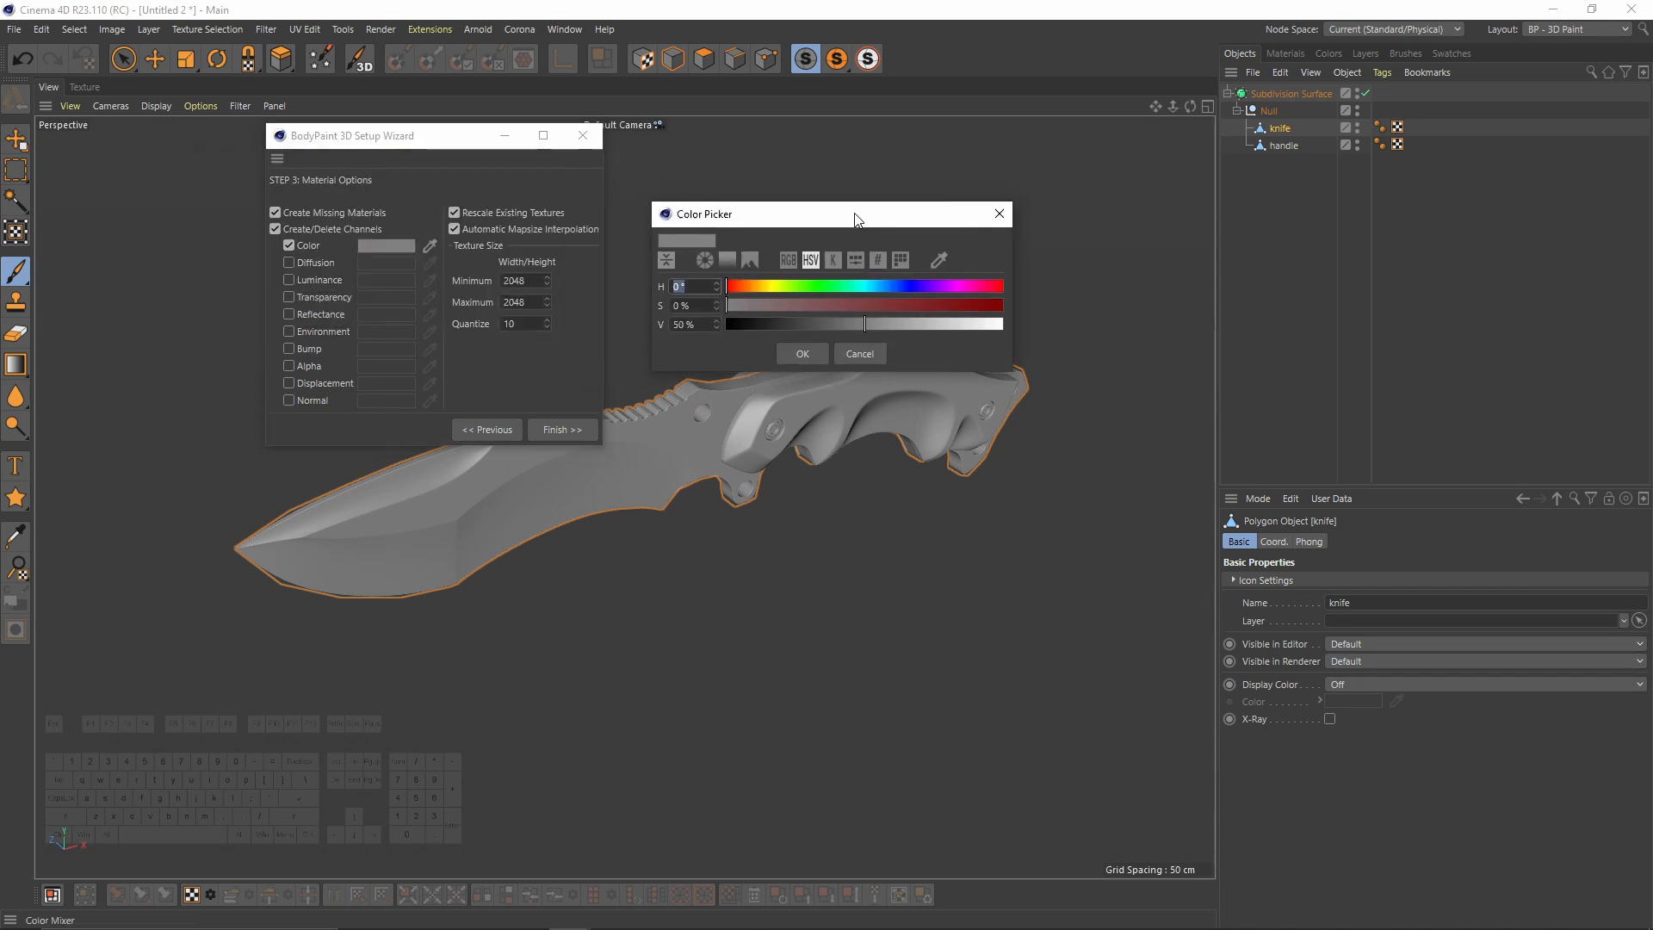
pyautogui.moveTo(766, 328); pyautogui.dragTo(731, 329)
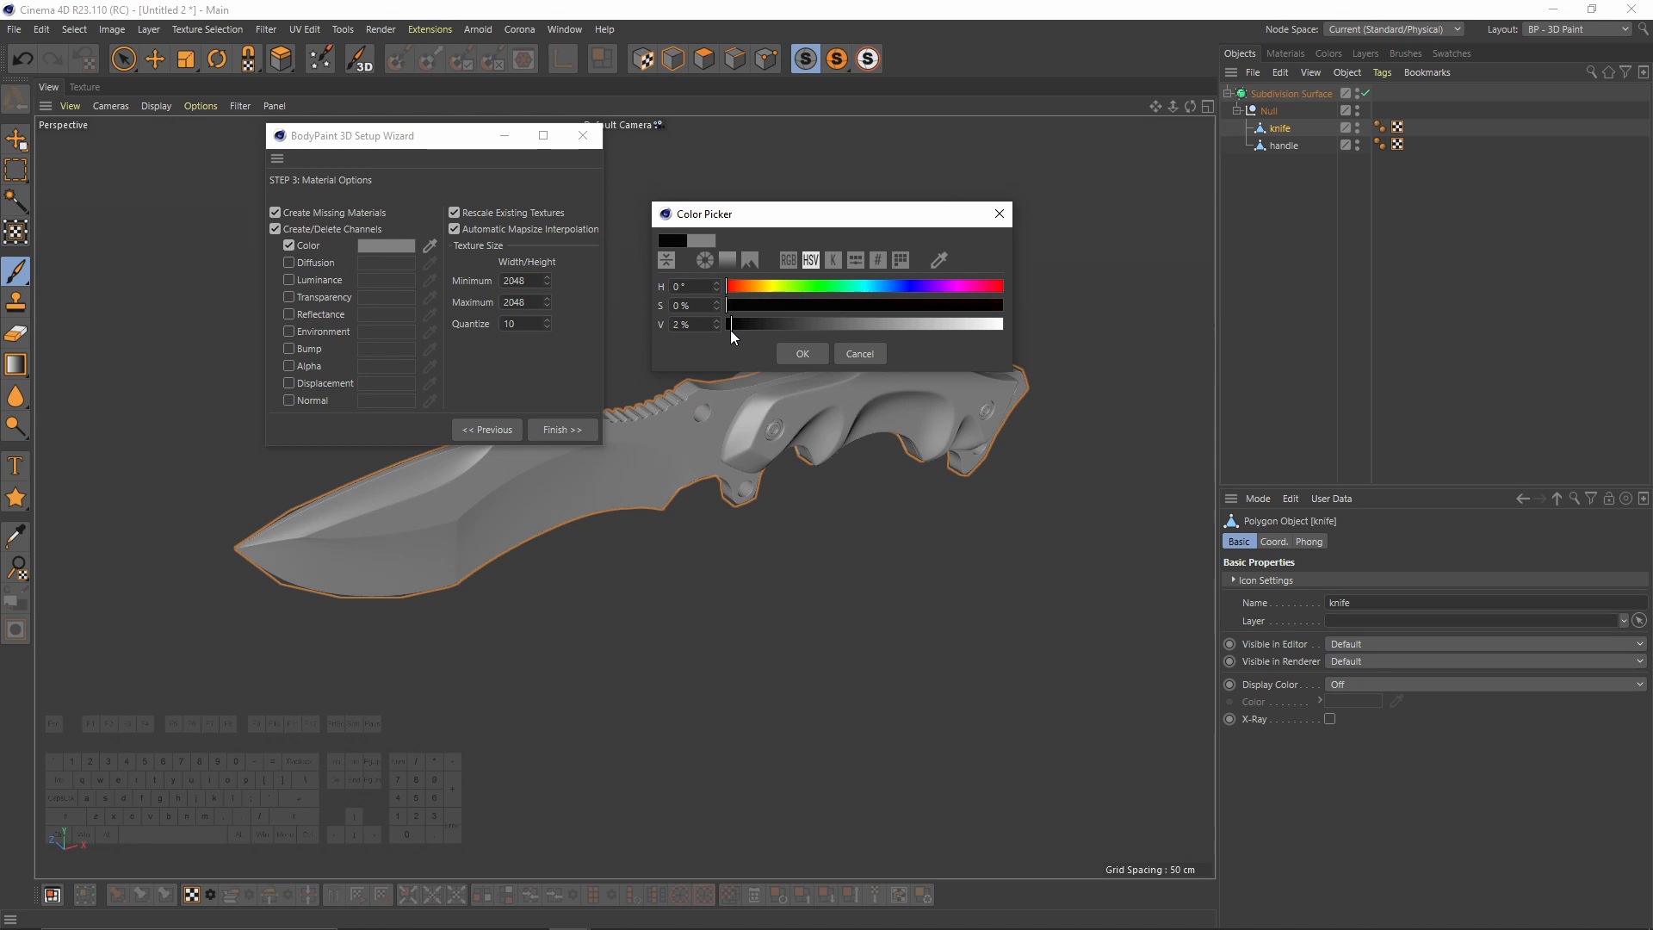
pyautogui.click(784, 353)
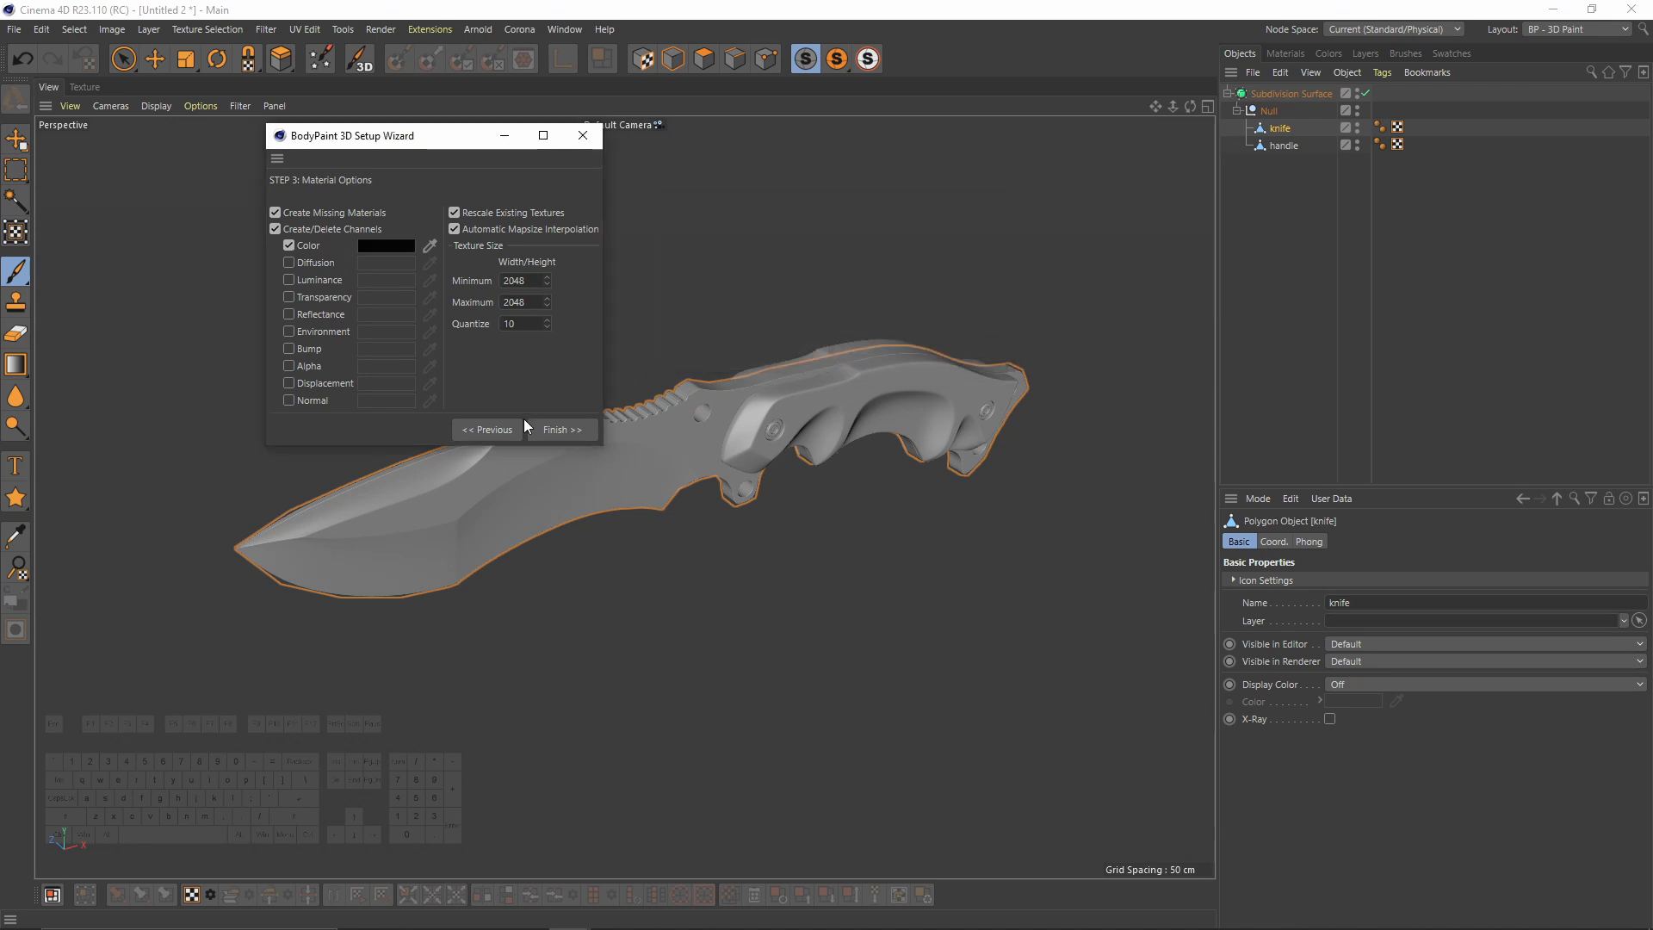
pyautogui.click(571, 430)
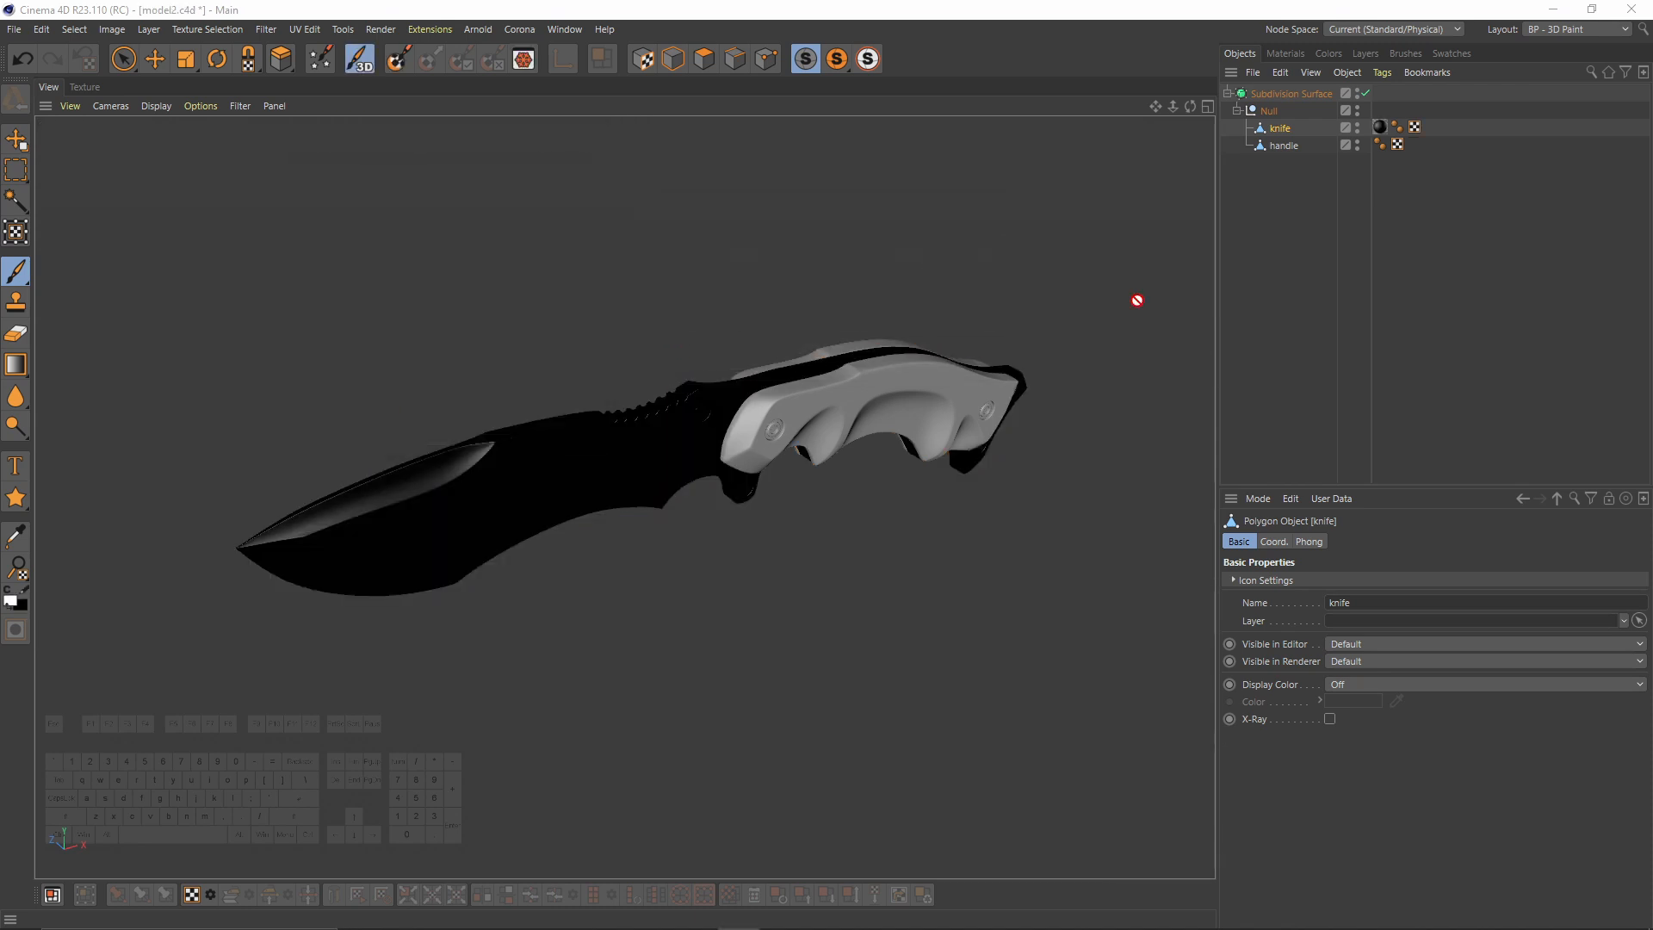
# Step: Replace the Default Specular layer in the knife material's reflectance with a GGX layer
pyautogui.click(1378, 126)
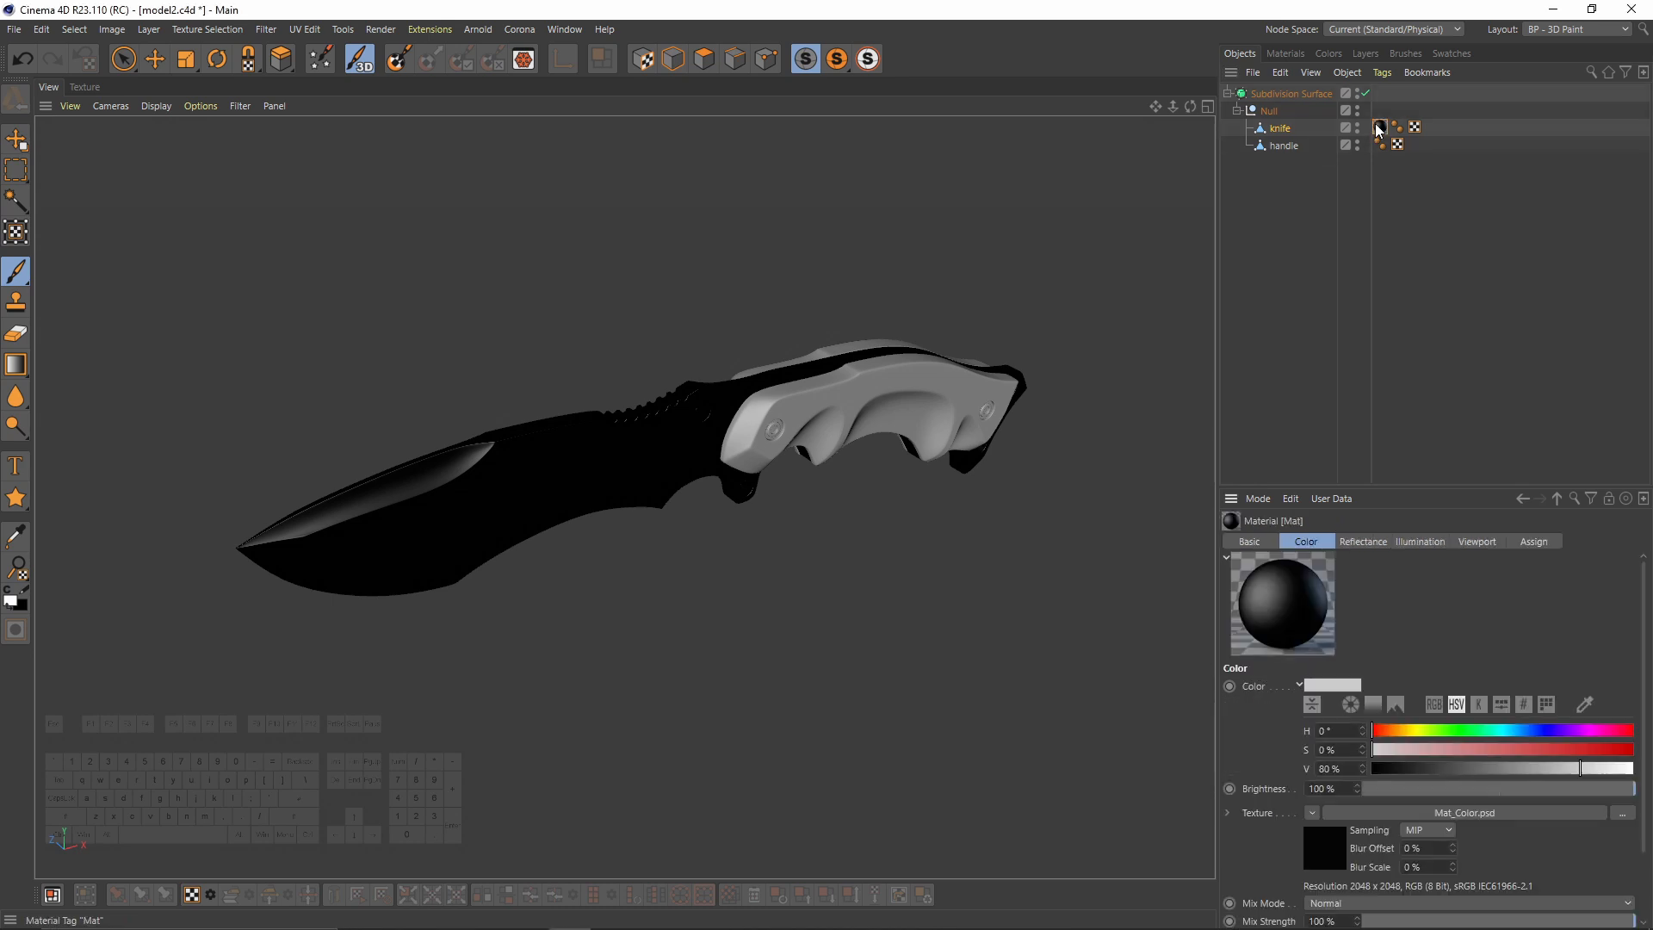
pyautogui.moveTo(1365, 488); pyautogui.dragTo(1377, 174)
pyautogui.click(1362, 295)
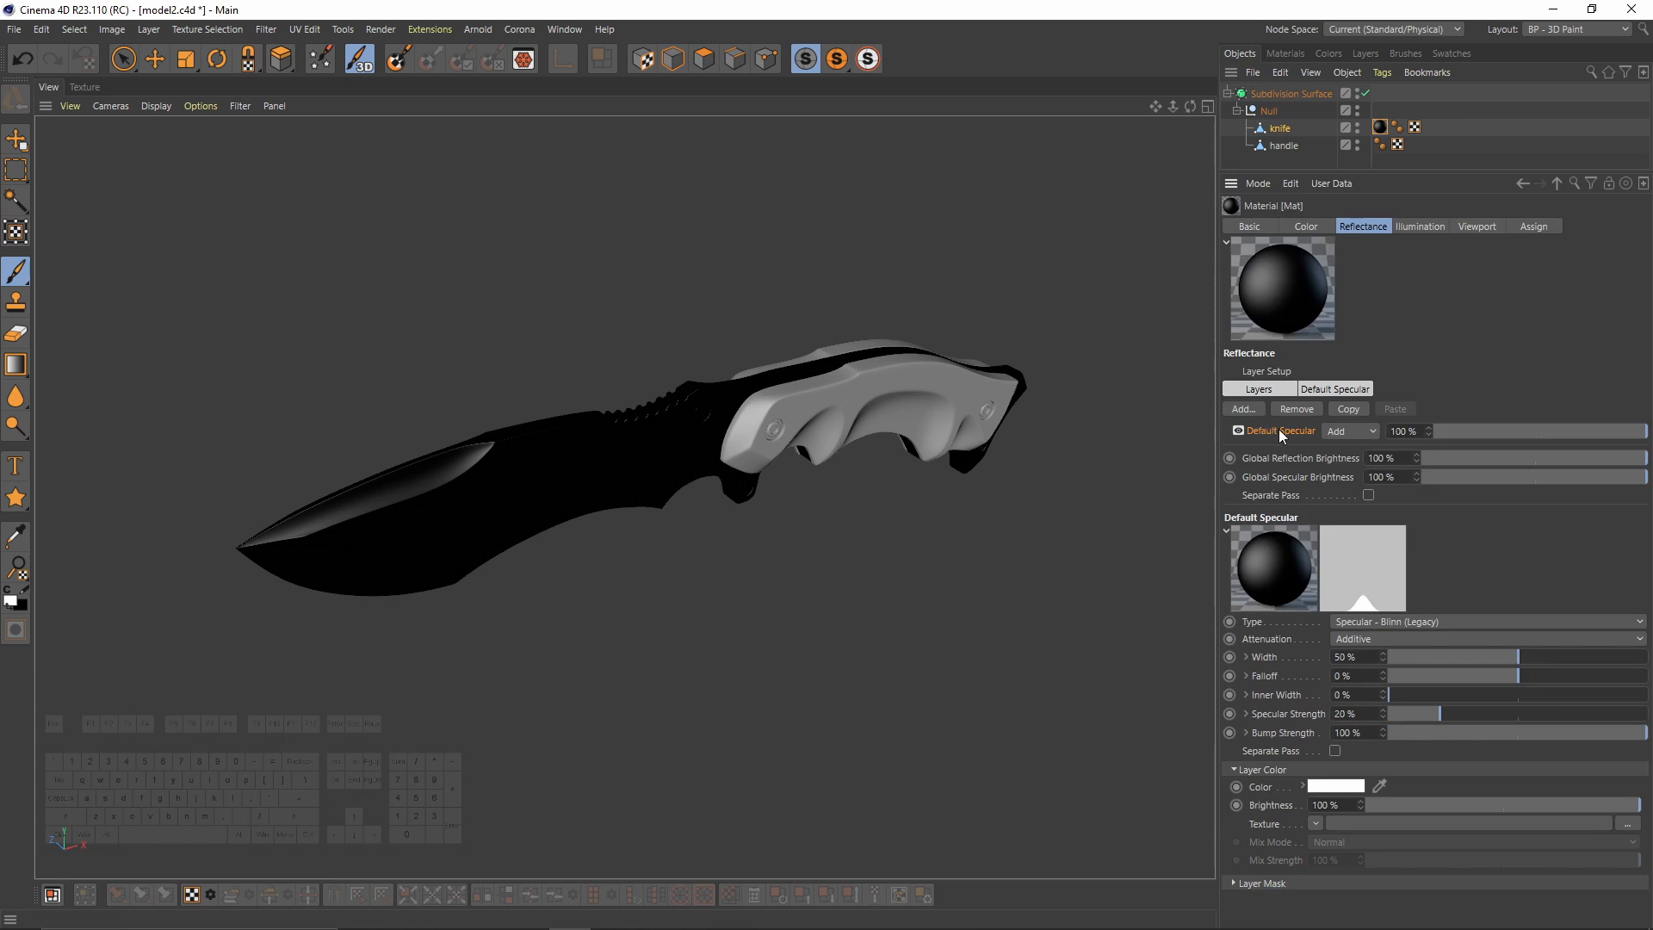
pyautogui.click(1291, 410)
pyautogui.click(1252, 413)
pyautogui.click(1302, 420)
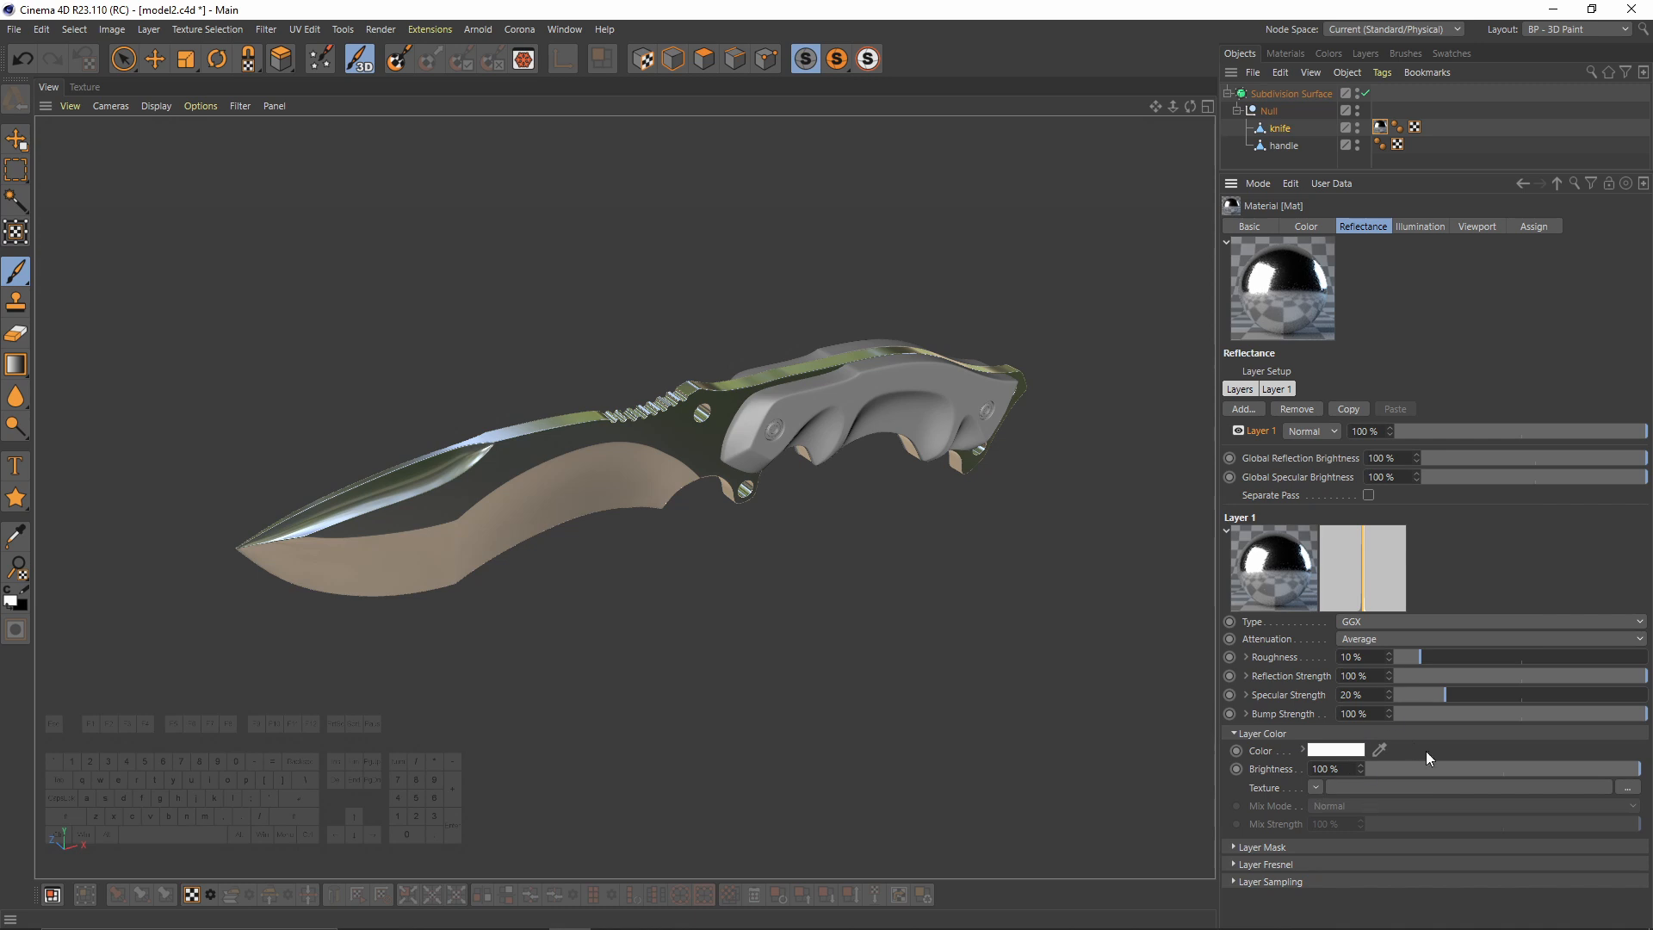
# Step: Create a 2048 x 2048 texture named Mat_reflection_1 for the GGX layer's Layer Color
pyautogui.click(1312, 789)
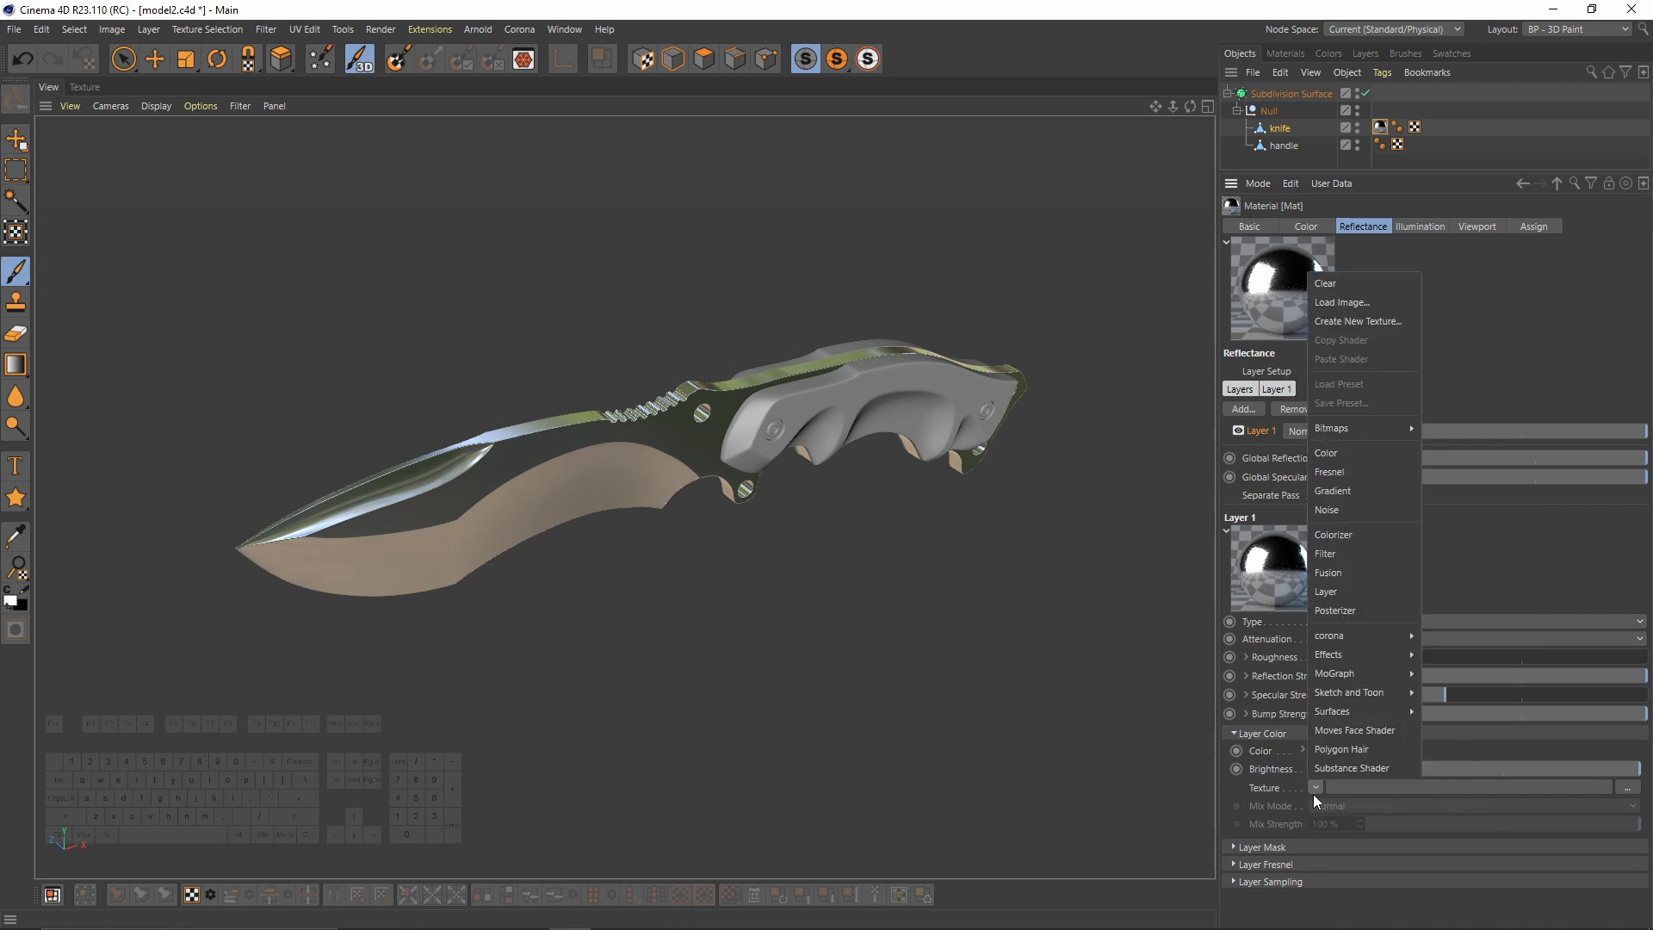
pyautogui.click(1366, 322)
pyautogui.click(1352, 219)
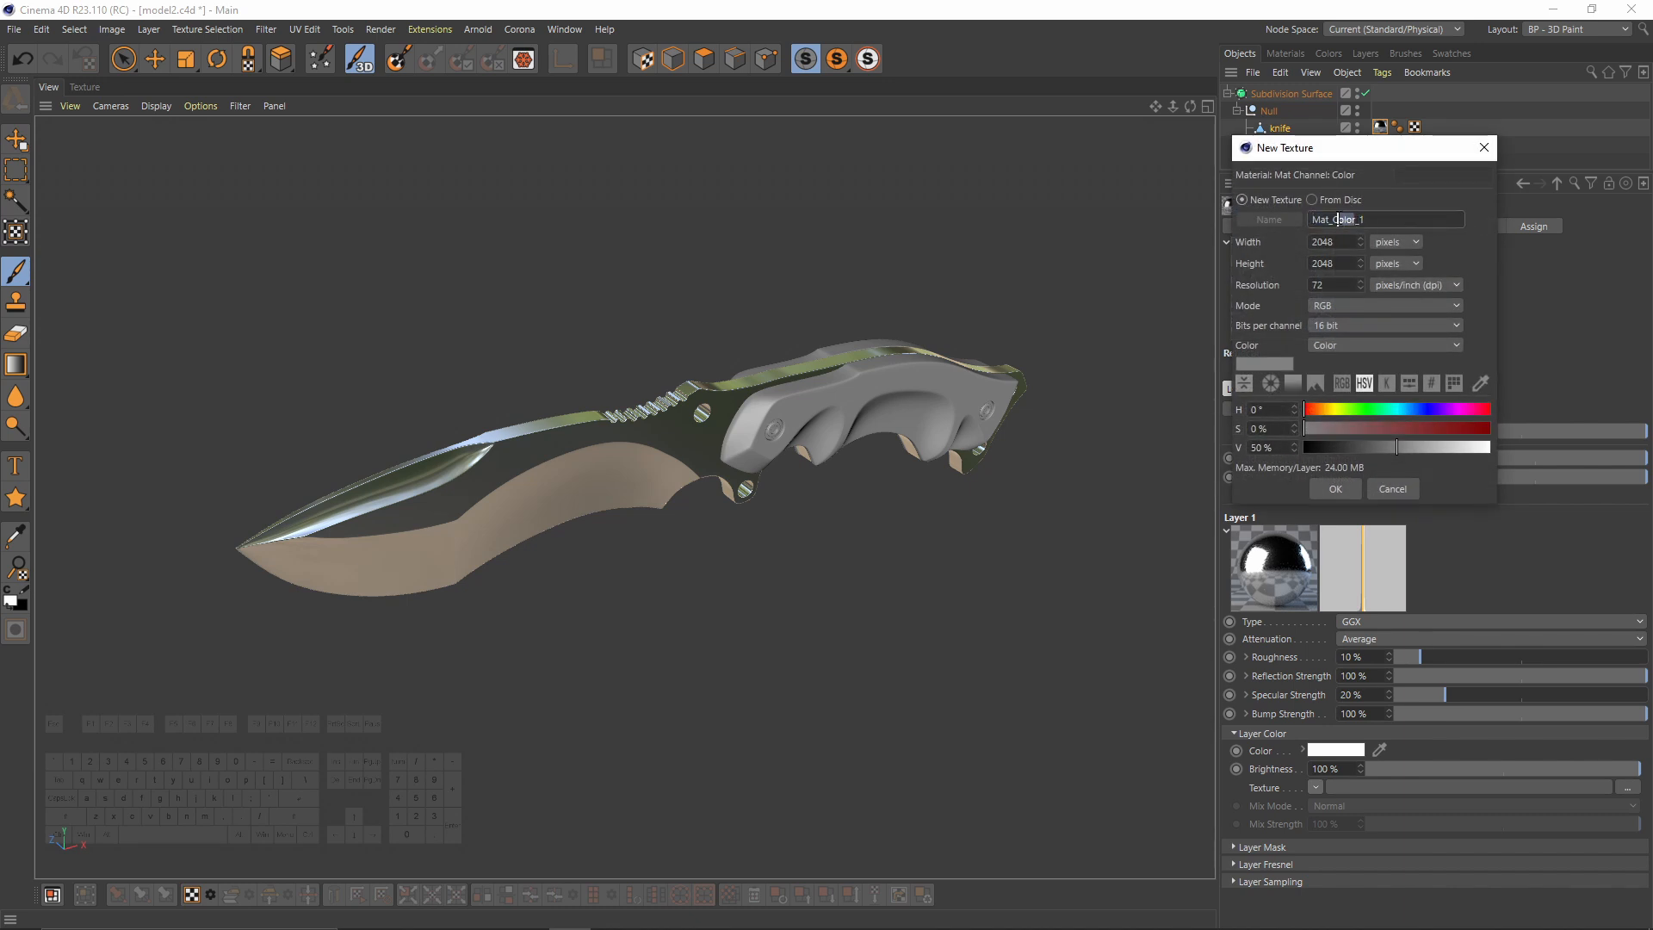
pyautogui.press('BackSpace')
pyautogui.write('reflectio')
pyautogui.click(1352, 494)
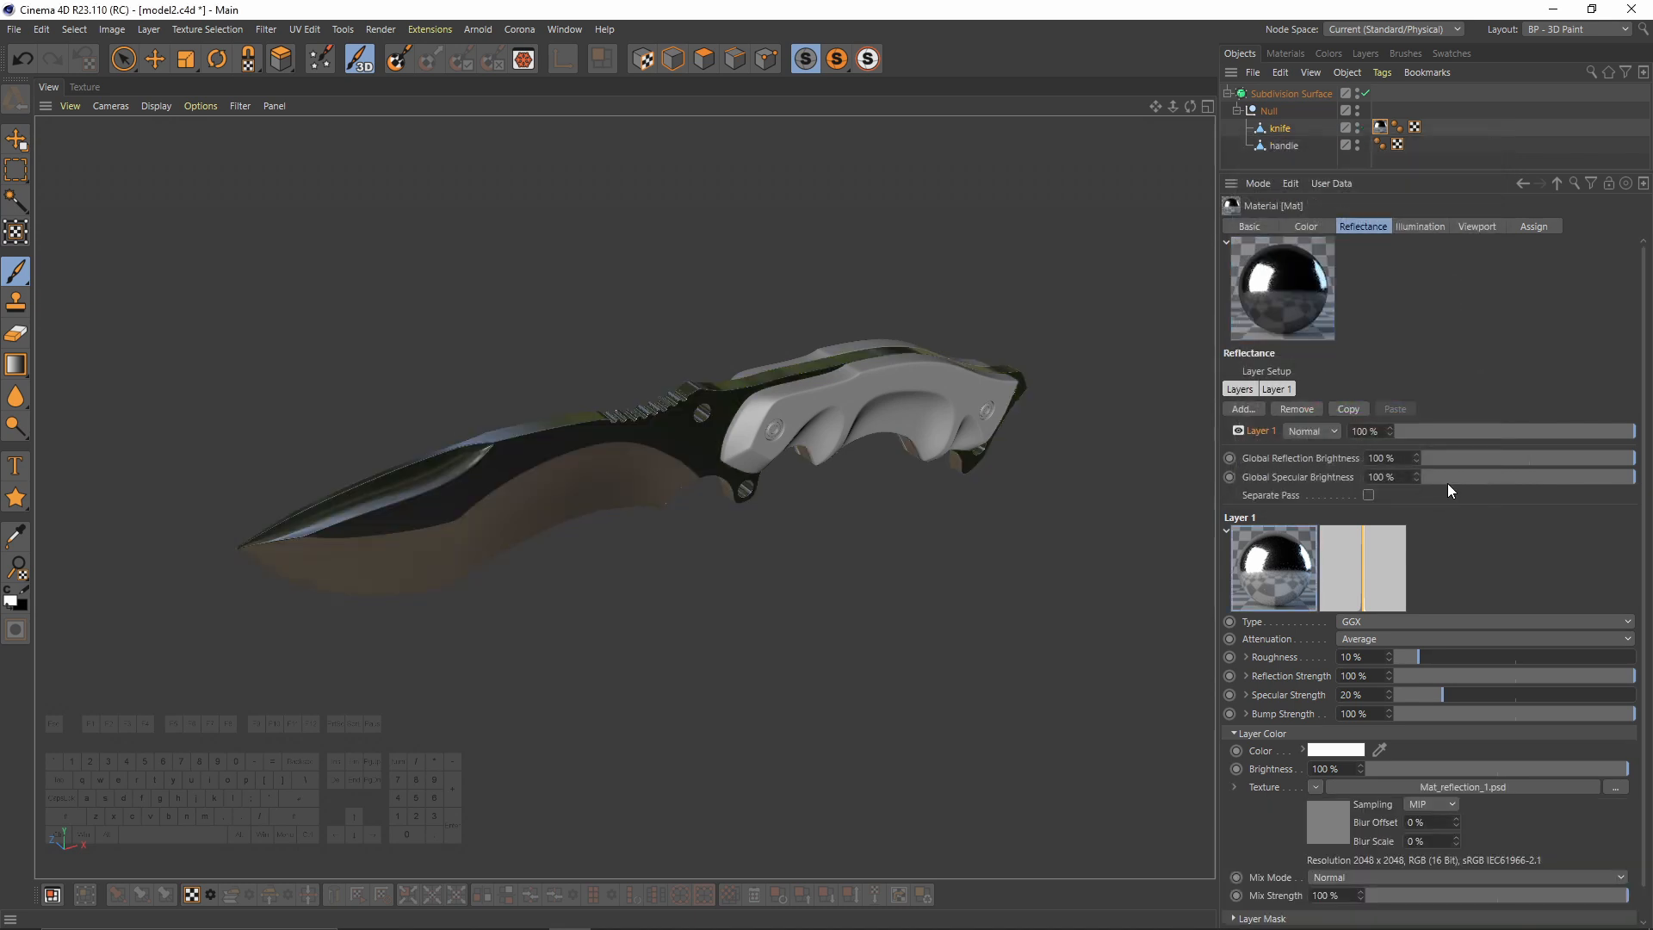
# Step: Create a 2048 x 2048 texture named Mat_roughness_1 for the layer's roughness and raise Roughness to its maximum
pyautogui.click(1247, 656)
pyautogui.click(1345, 674)
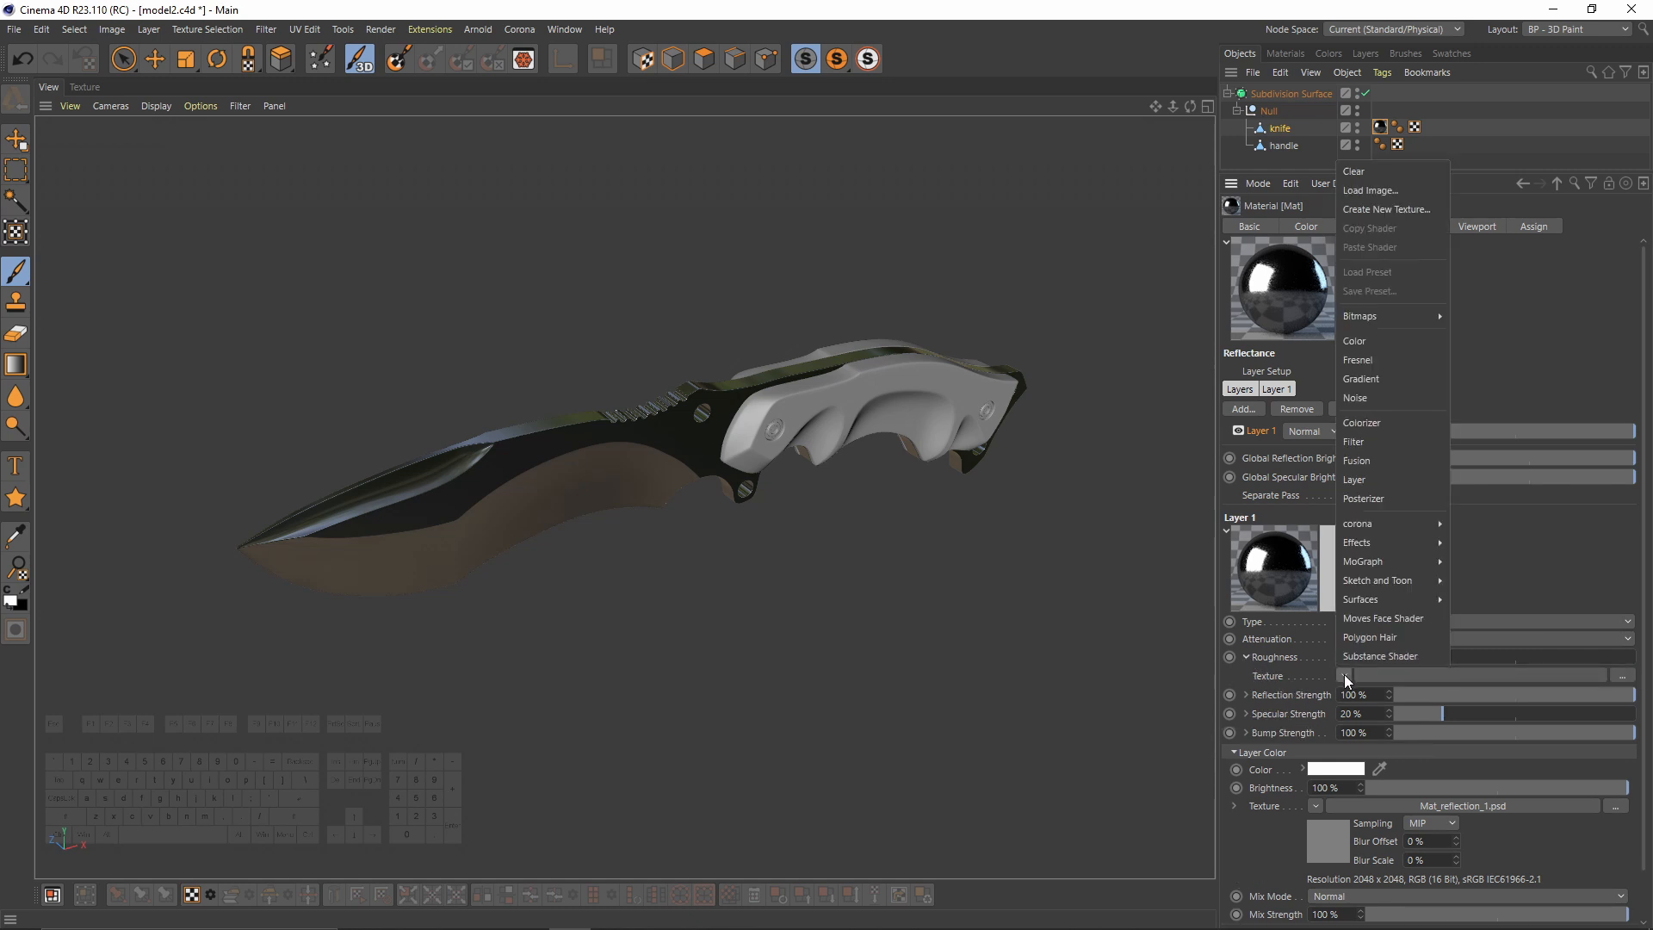
pyautogui.click(1369, 208)
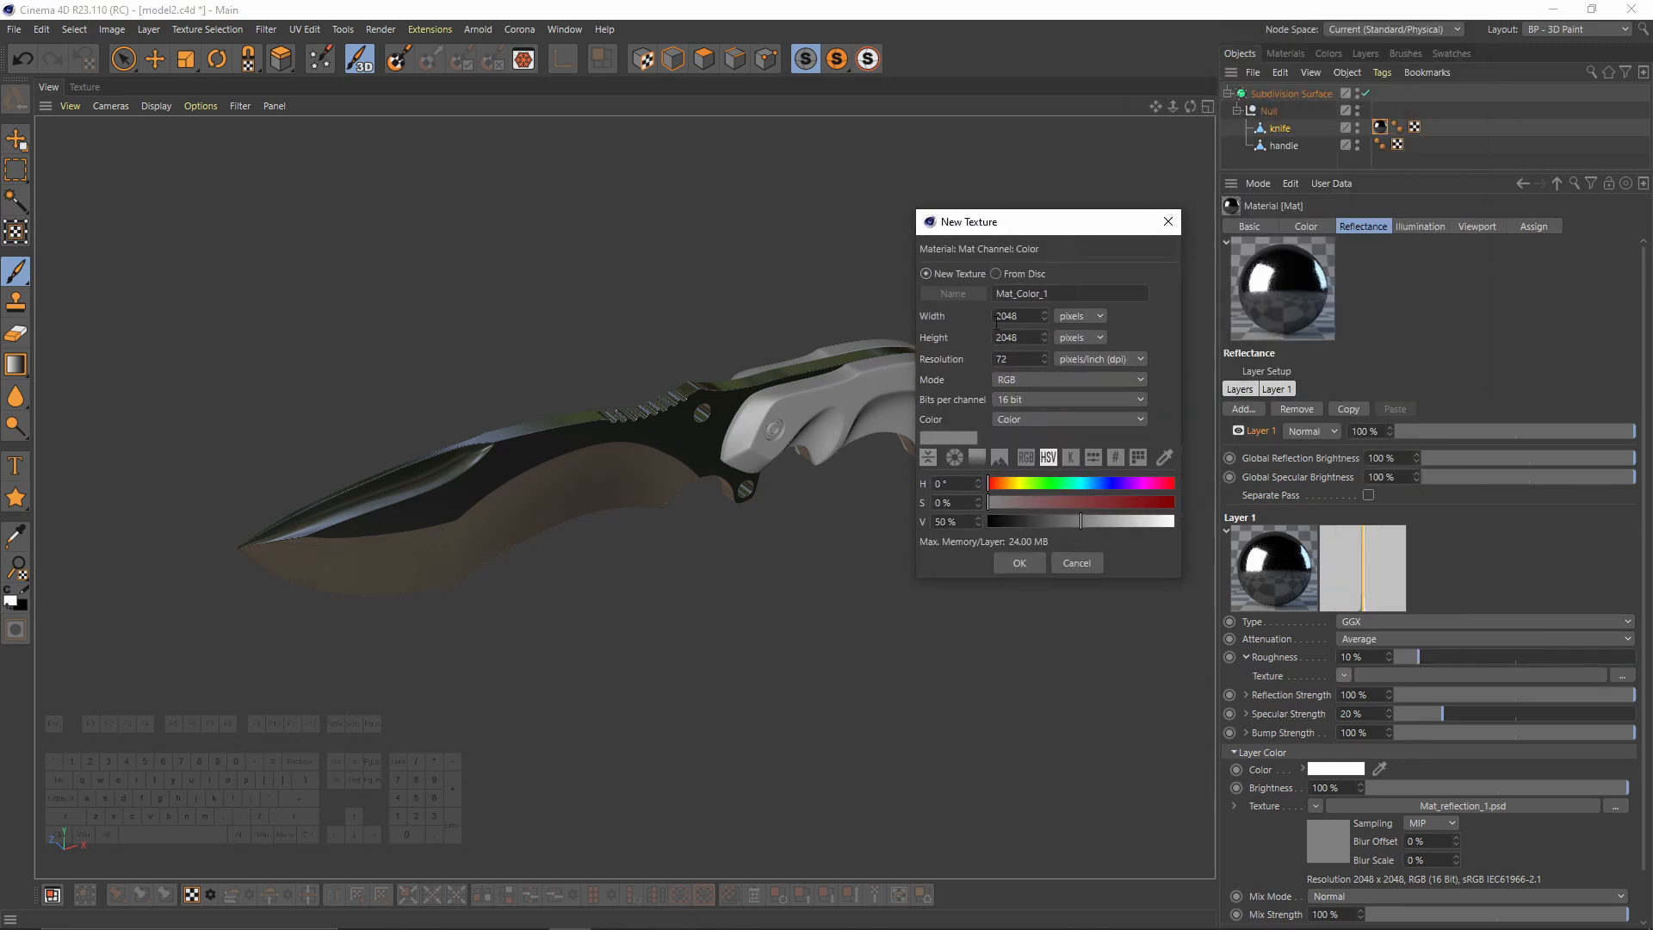
pyautogui.click(1038, 292)
pyautogui.press('BackSpace')
pyautogui.press('BackSpace')
pyautogui.press('BackSpace')
pyautogui.press('BackSpace')
pyautogui.press('BackSpace')
pyautogui.write('roughness')
pyautogui.click(1019, 564)
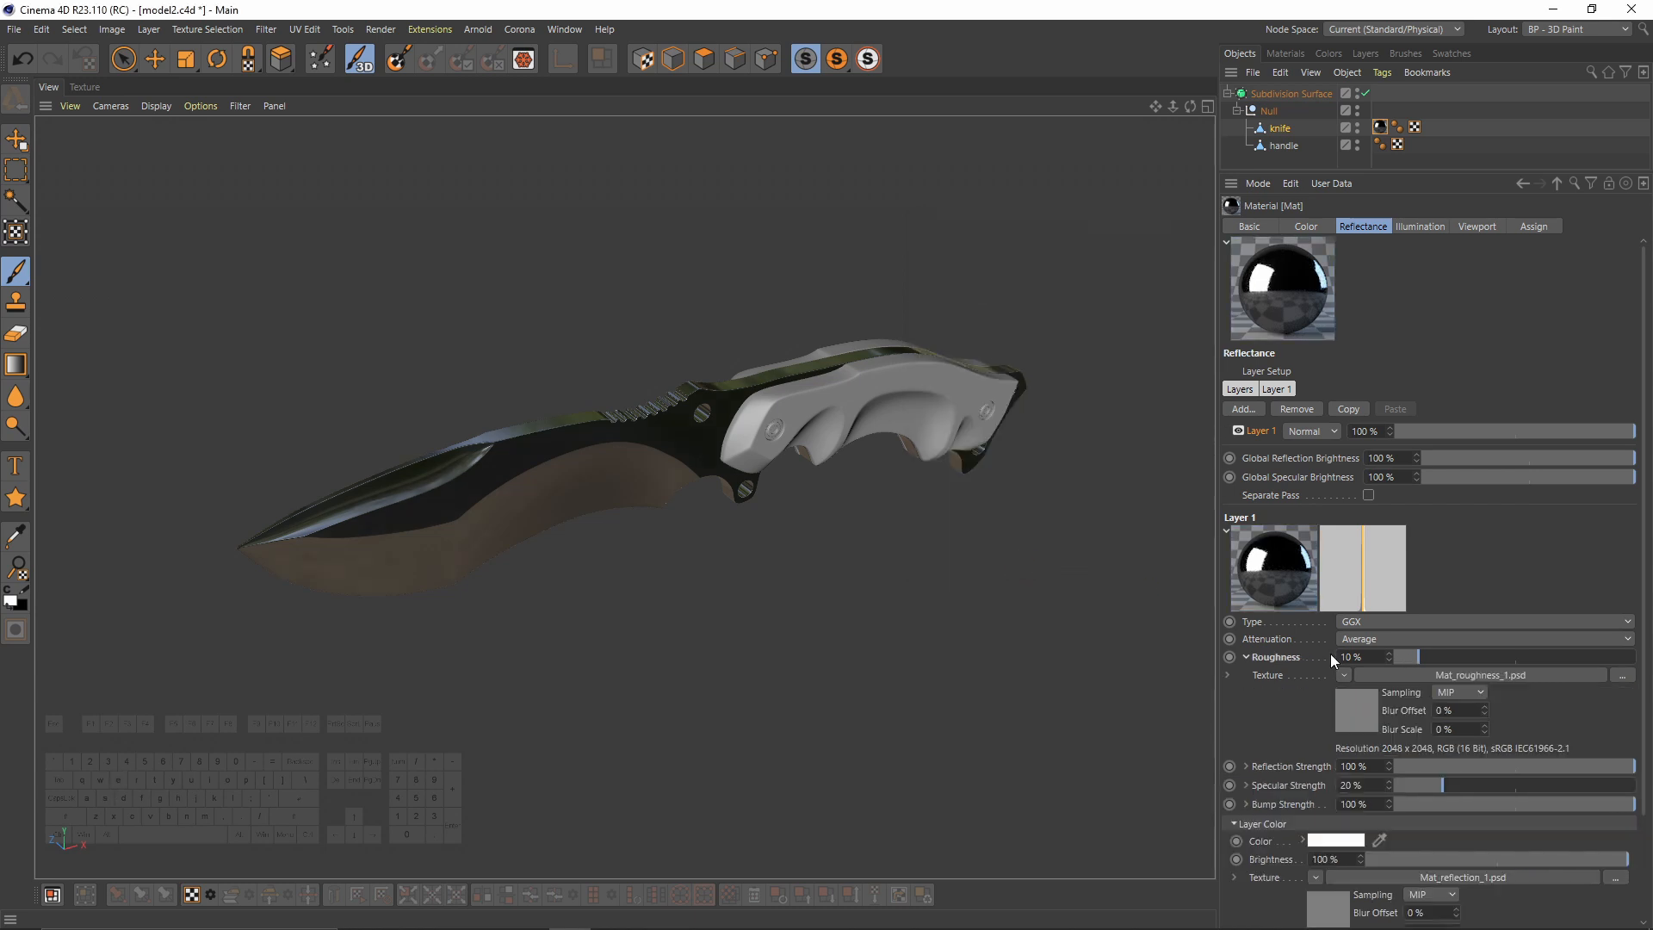
pyautogui.moveTo(1383, 657); pyautogui.dragTo(1648, 643)
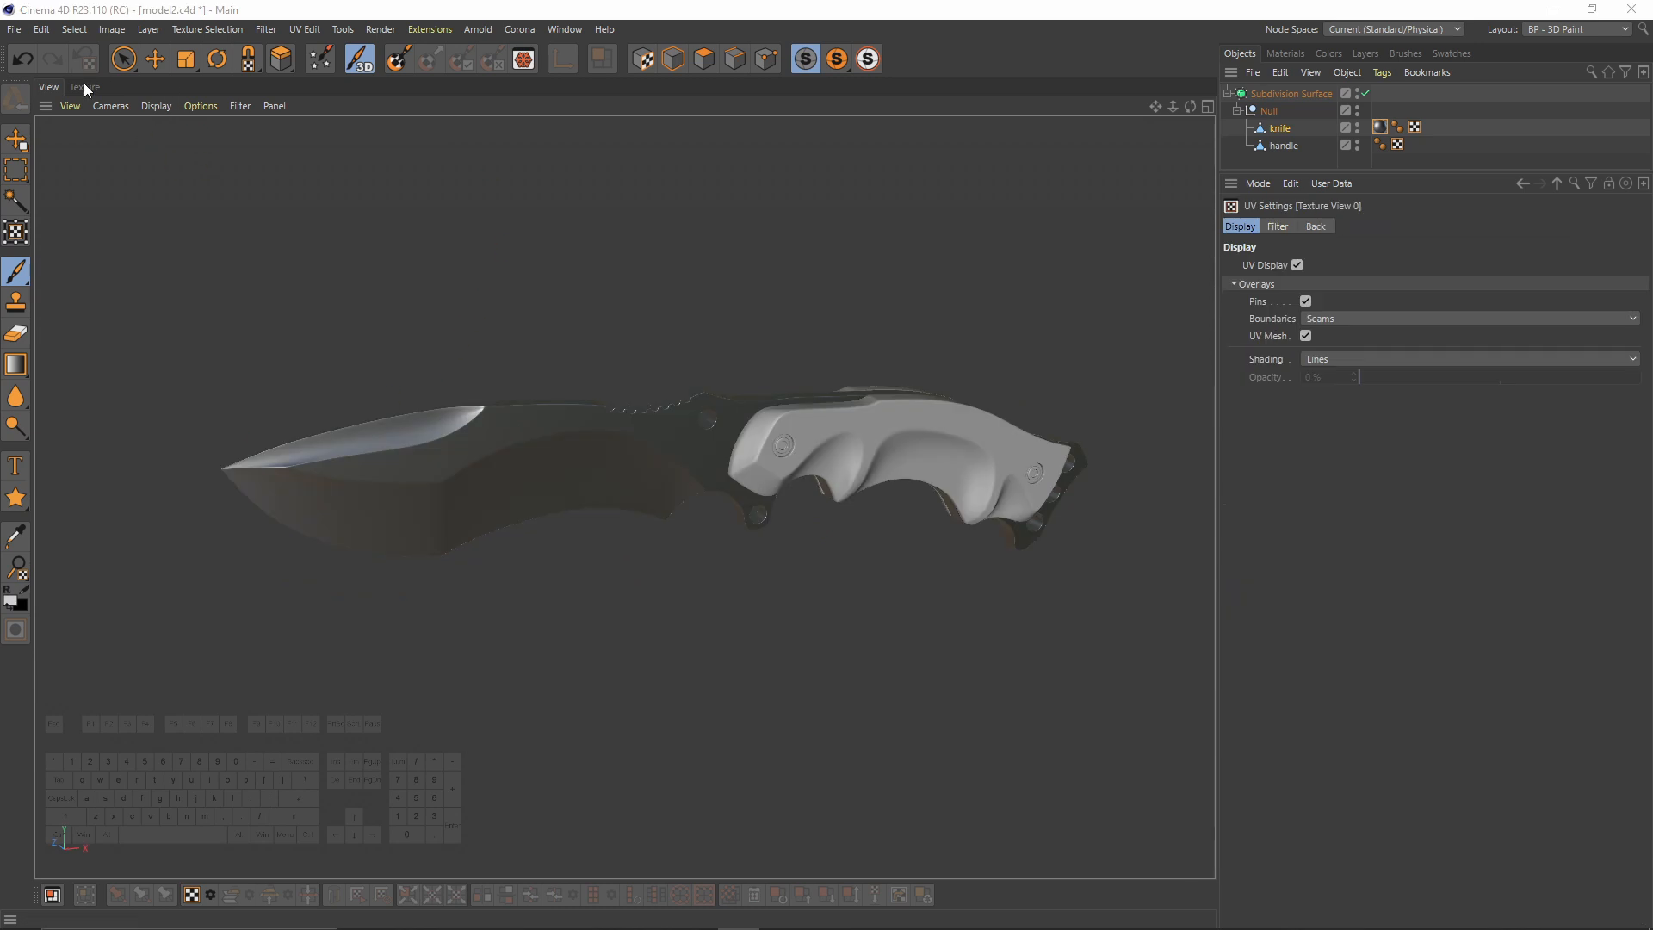
# Step: Examine the Mat_Color, Mat_reflection_1 and Mat_roughness_1 textures one after another in the Texture UV Editor
pyautogui.click(85, 86)
pyautogui.click(437, 105)
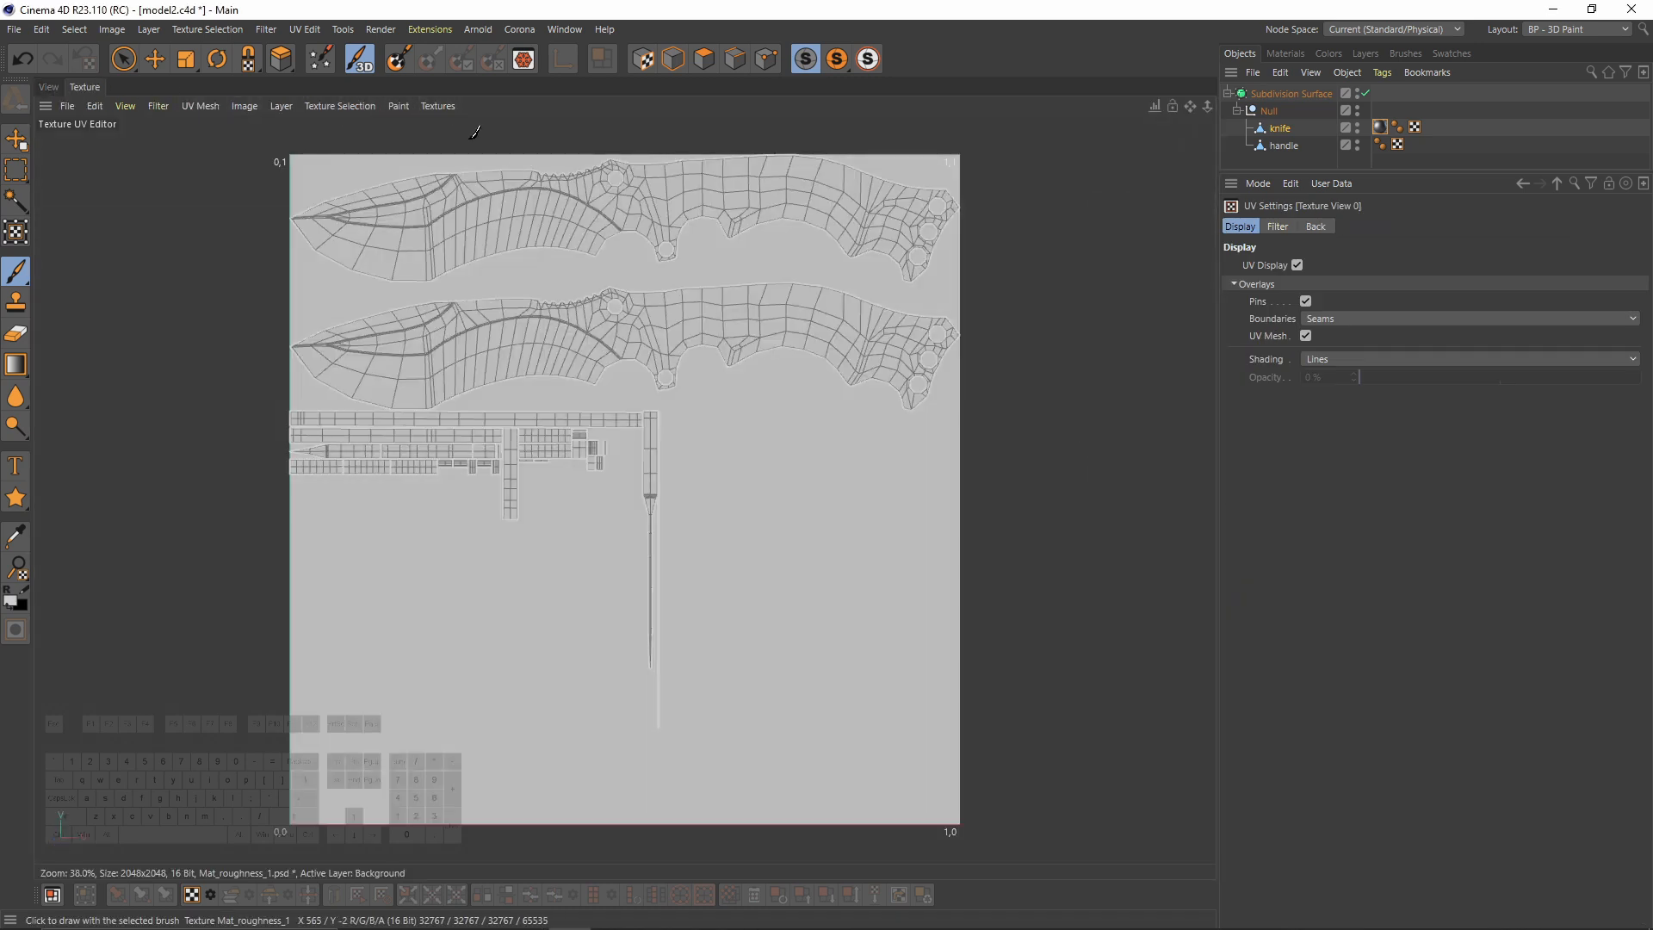
pyautogui.click(478, 177)
pyautogui.click(447, 107)
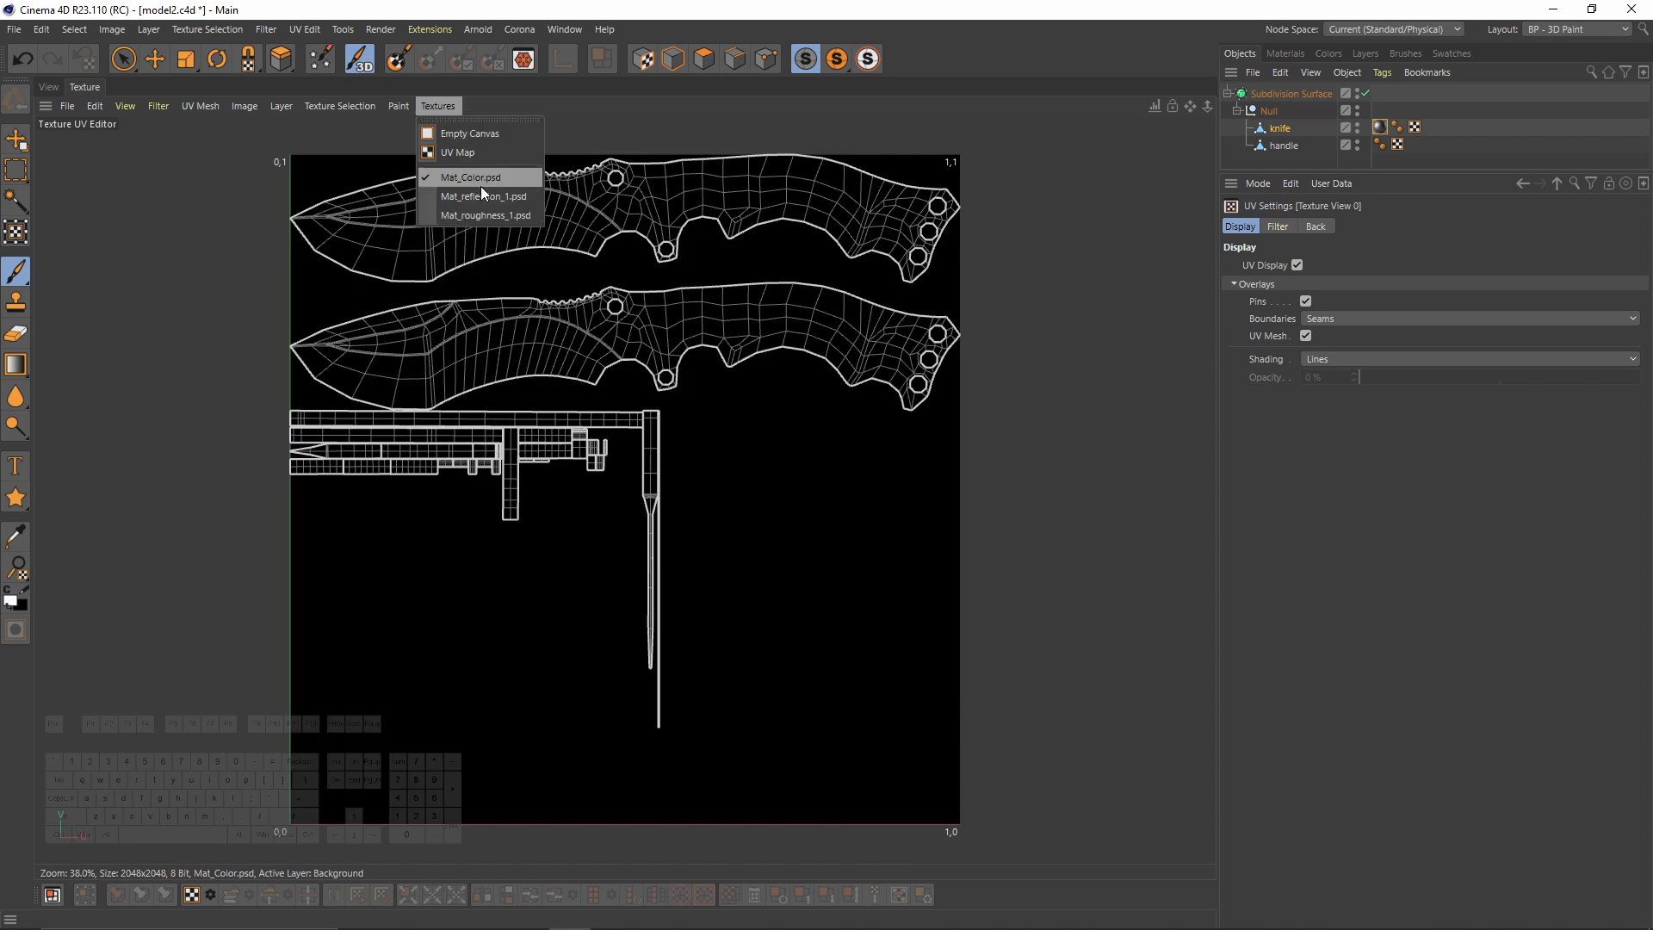
pyautogui.click(480, 196)
pyautogui.click(447, 111)
pyautogui.click(475, 216)
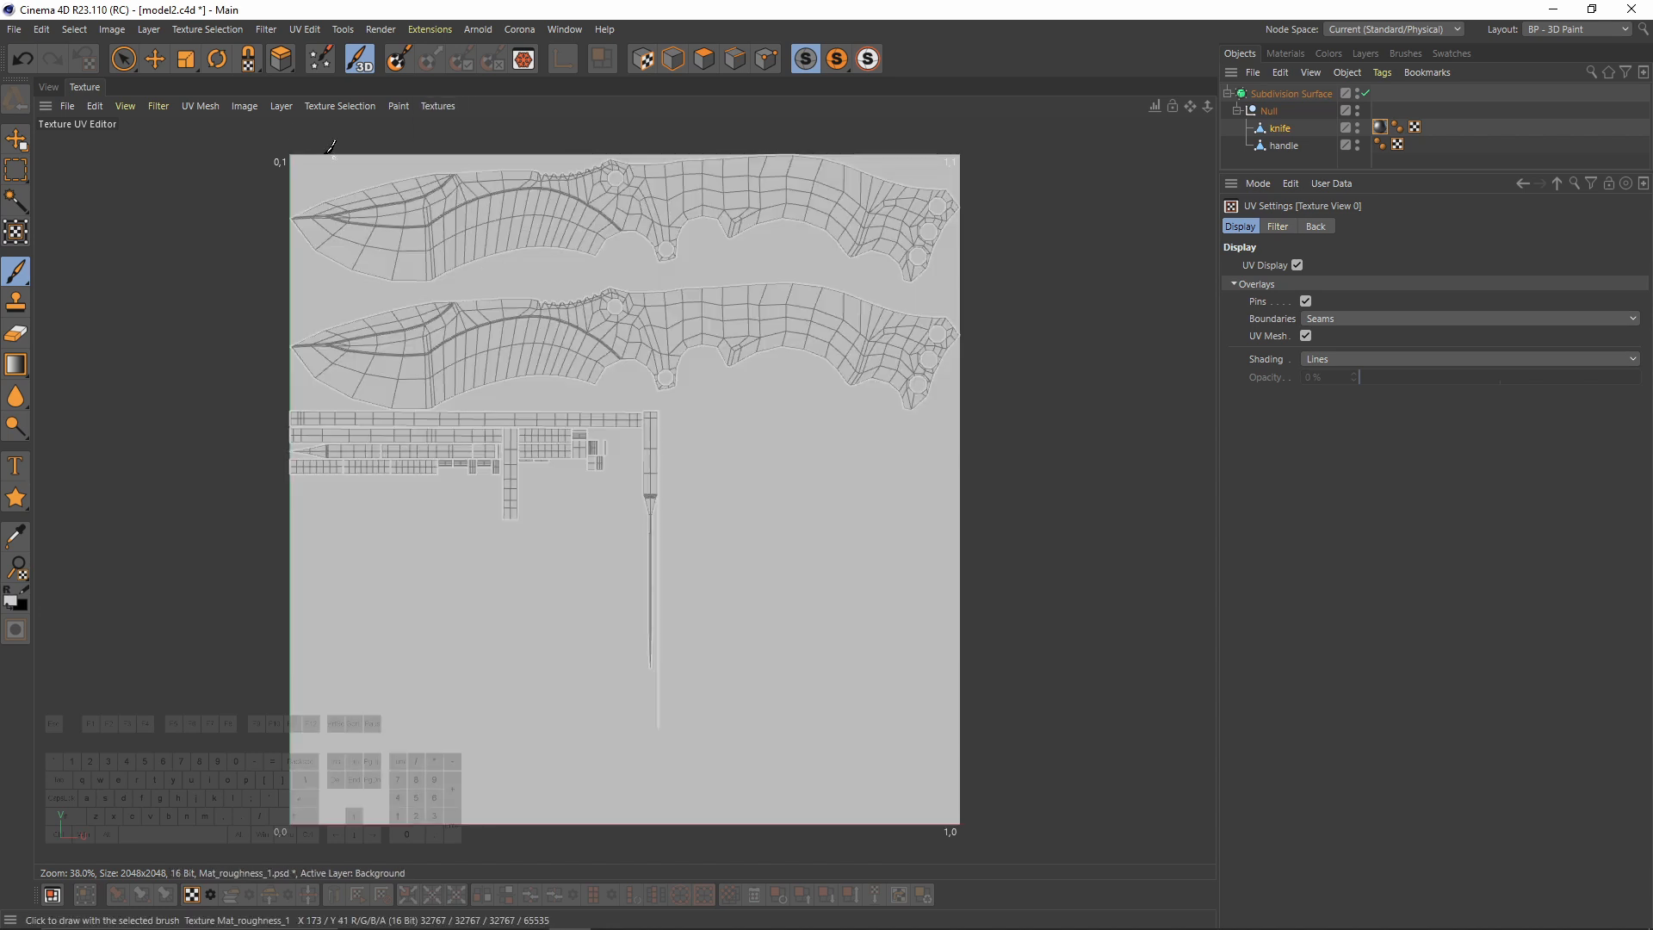
# Step: Open the ao and dark-grunge-textures-4 images from the knife folder as textures
pyautogui.click(62, 107)
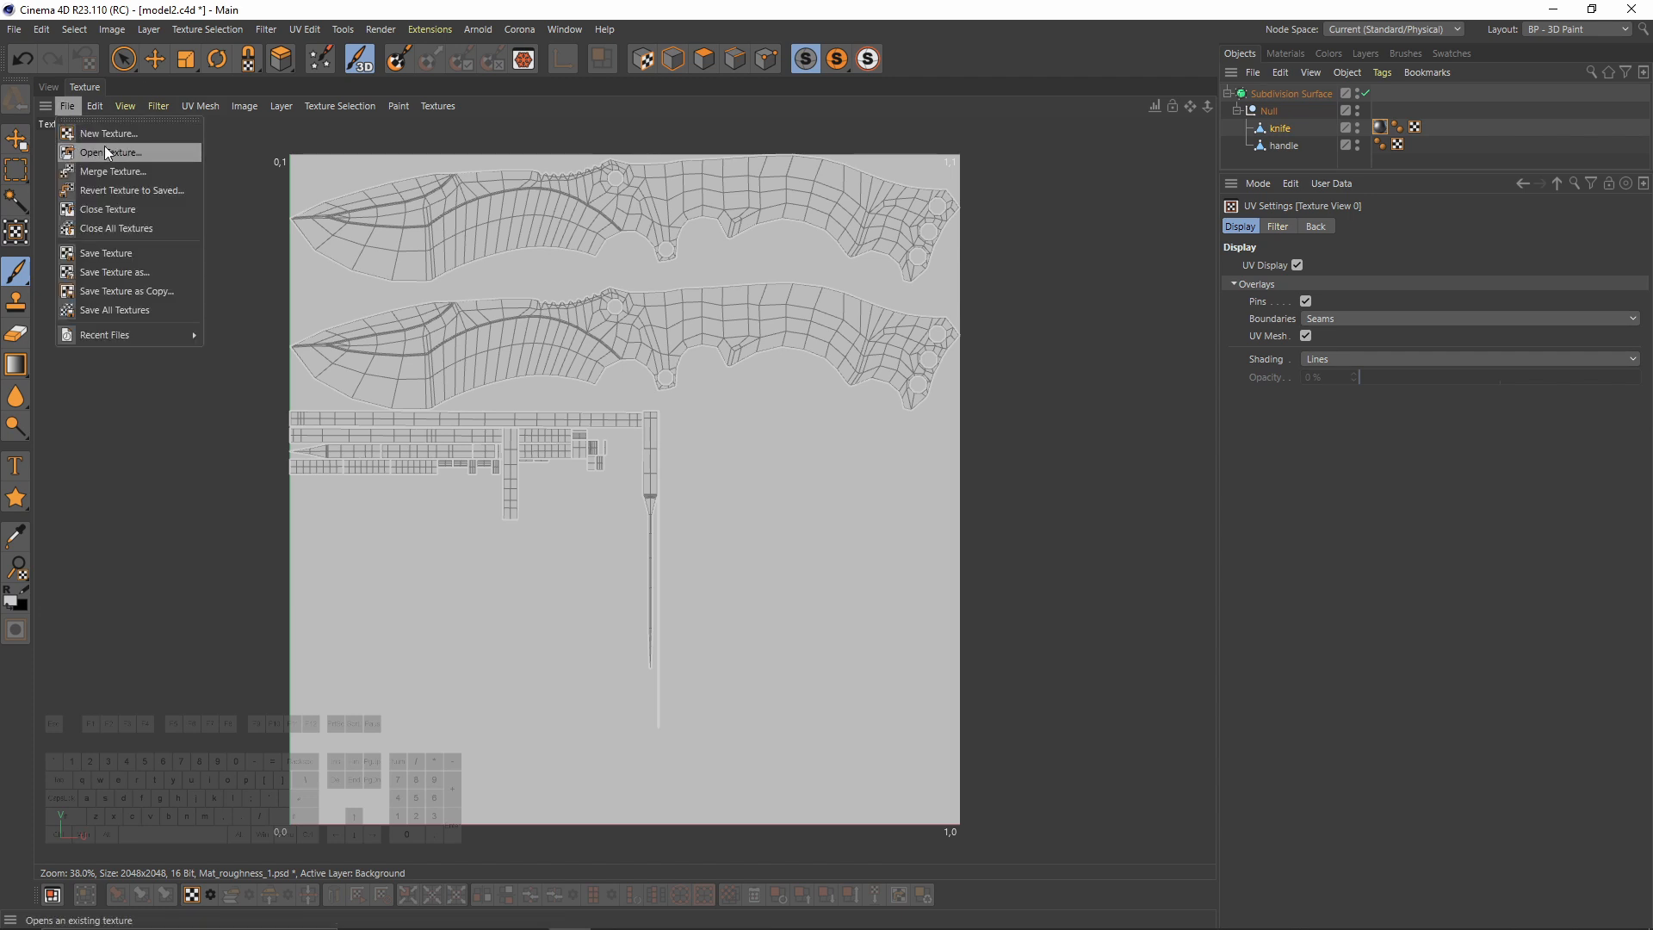
pyautogui.click(80, 155)
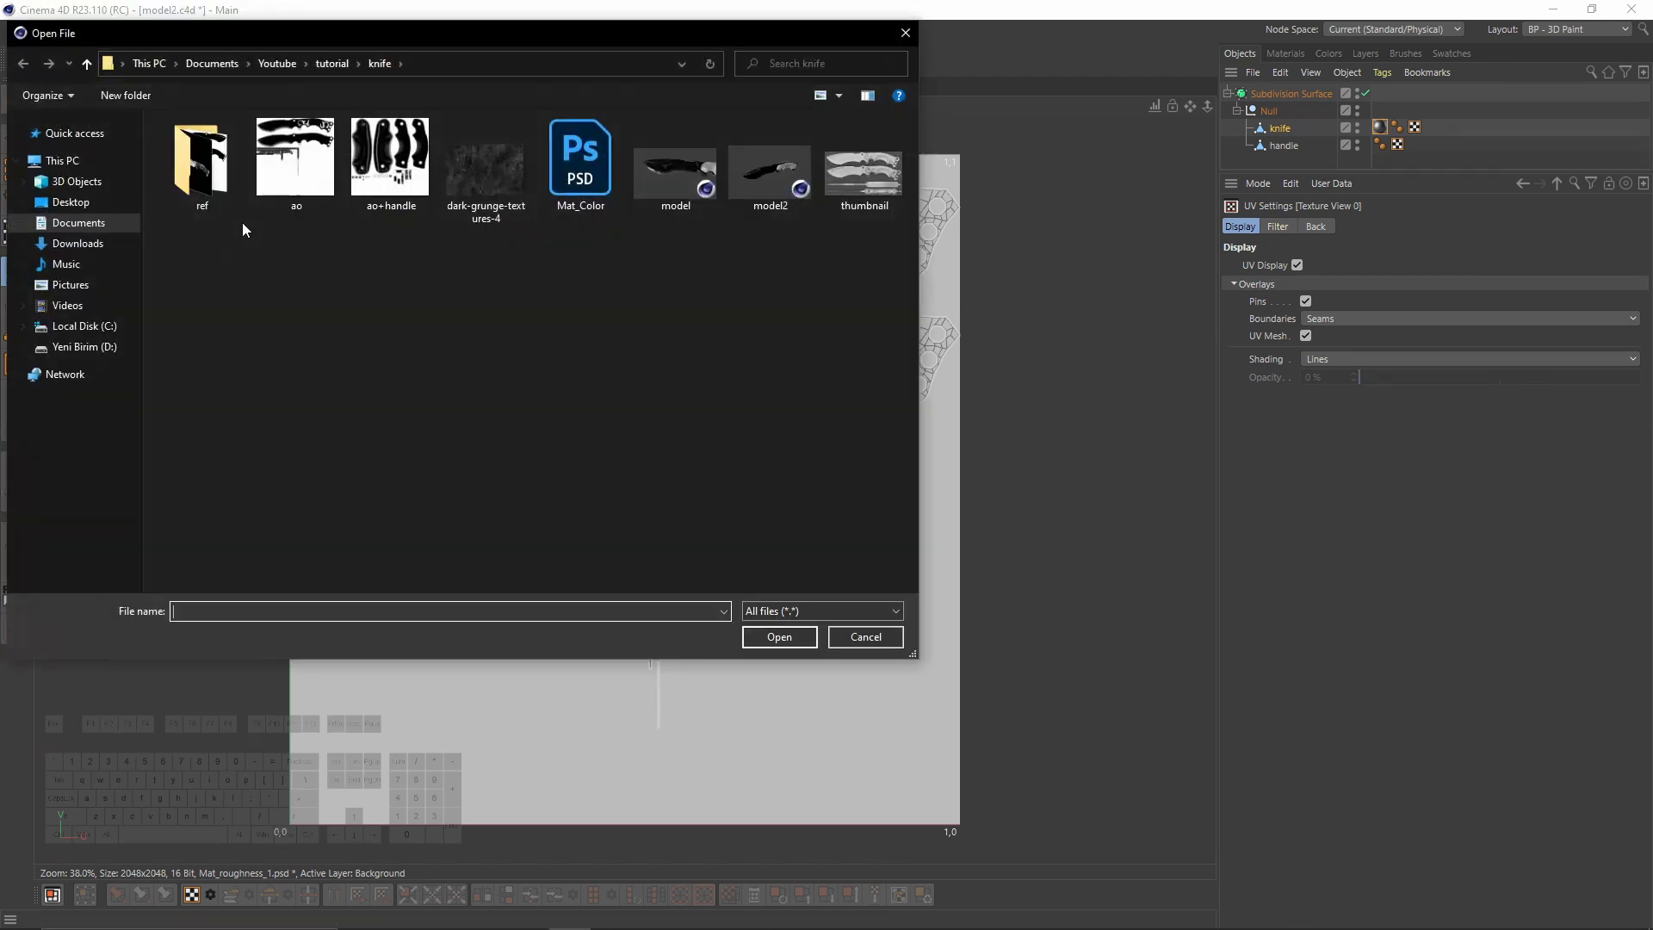
pyautogui.doubleClick(310, 188)
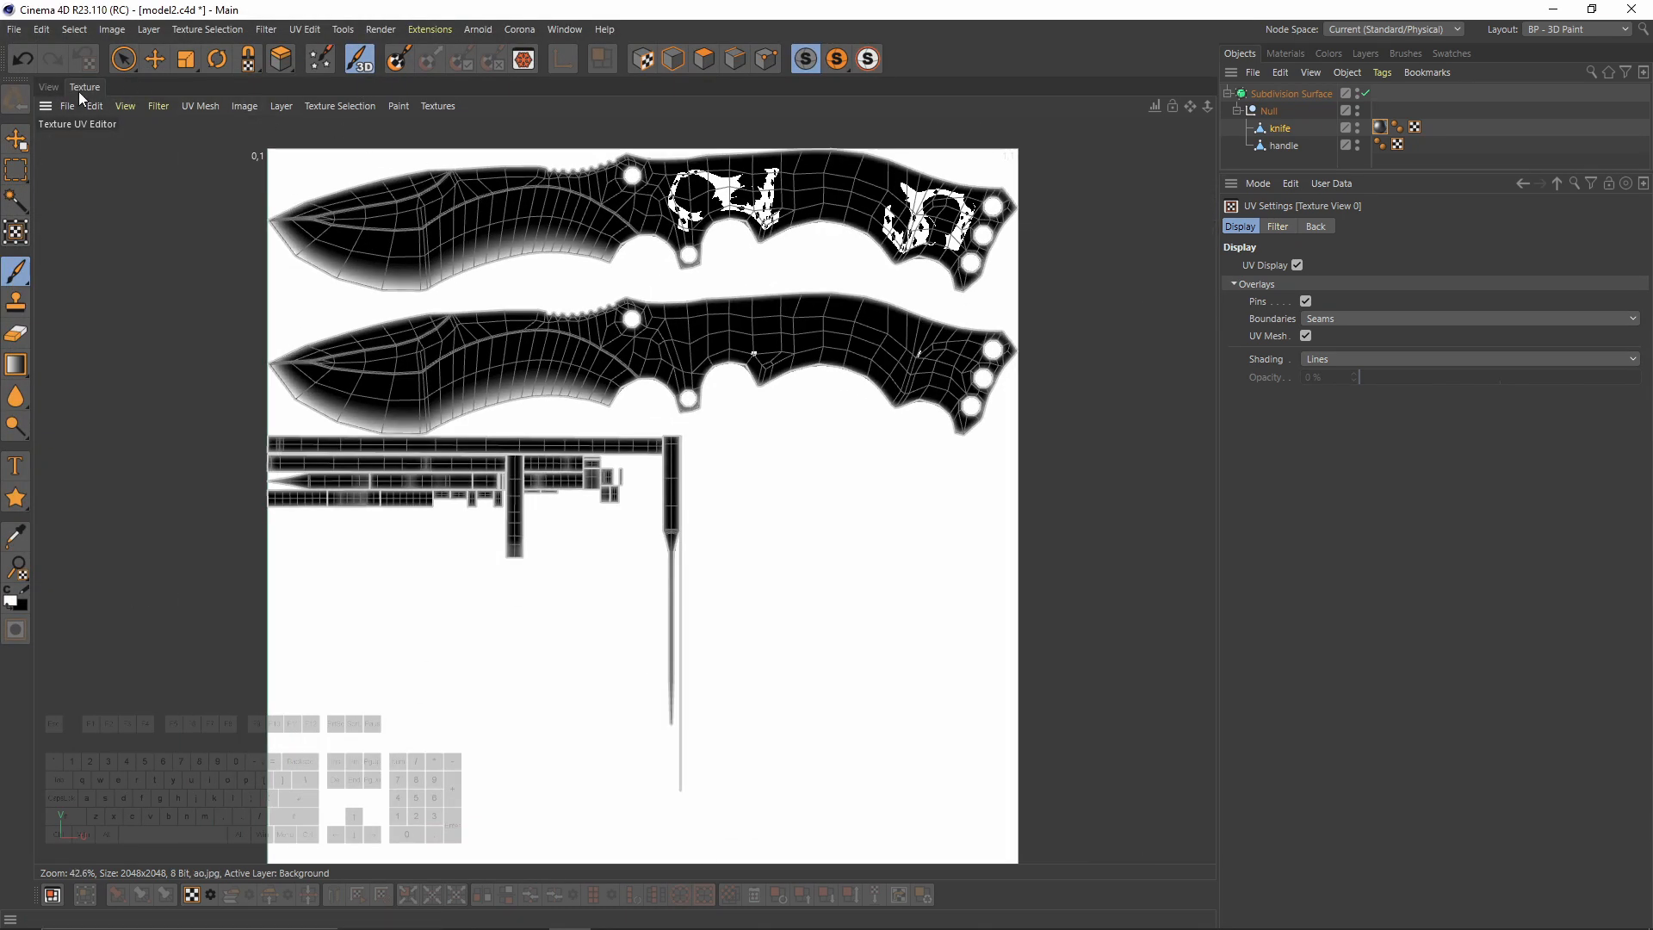
pyautogui.click(69, 105)
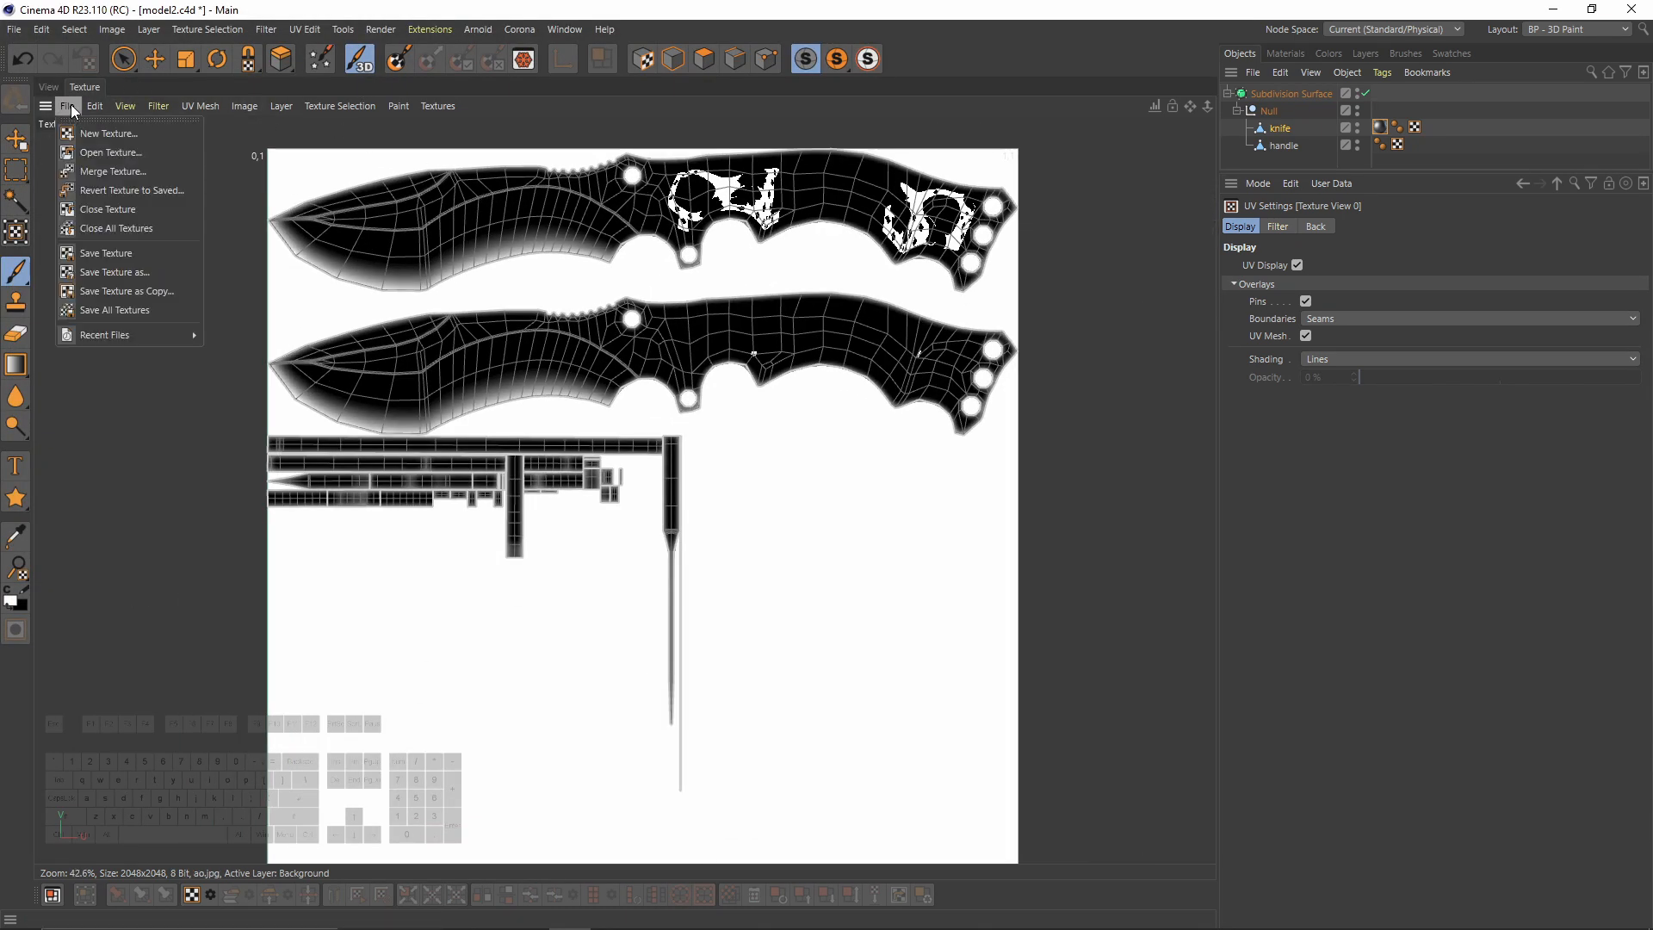
pyautogui.click(99, 151)
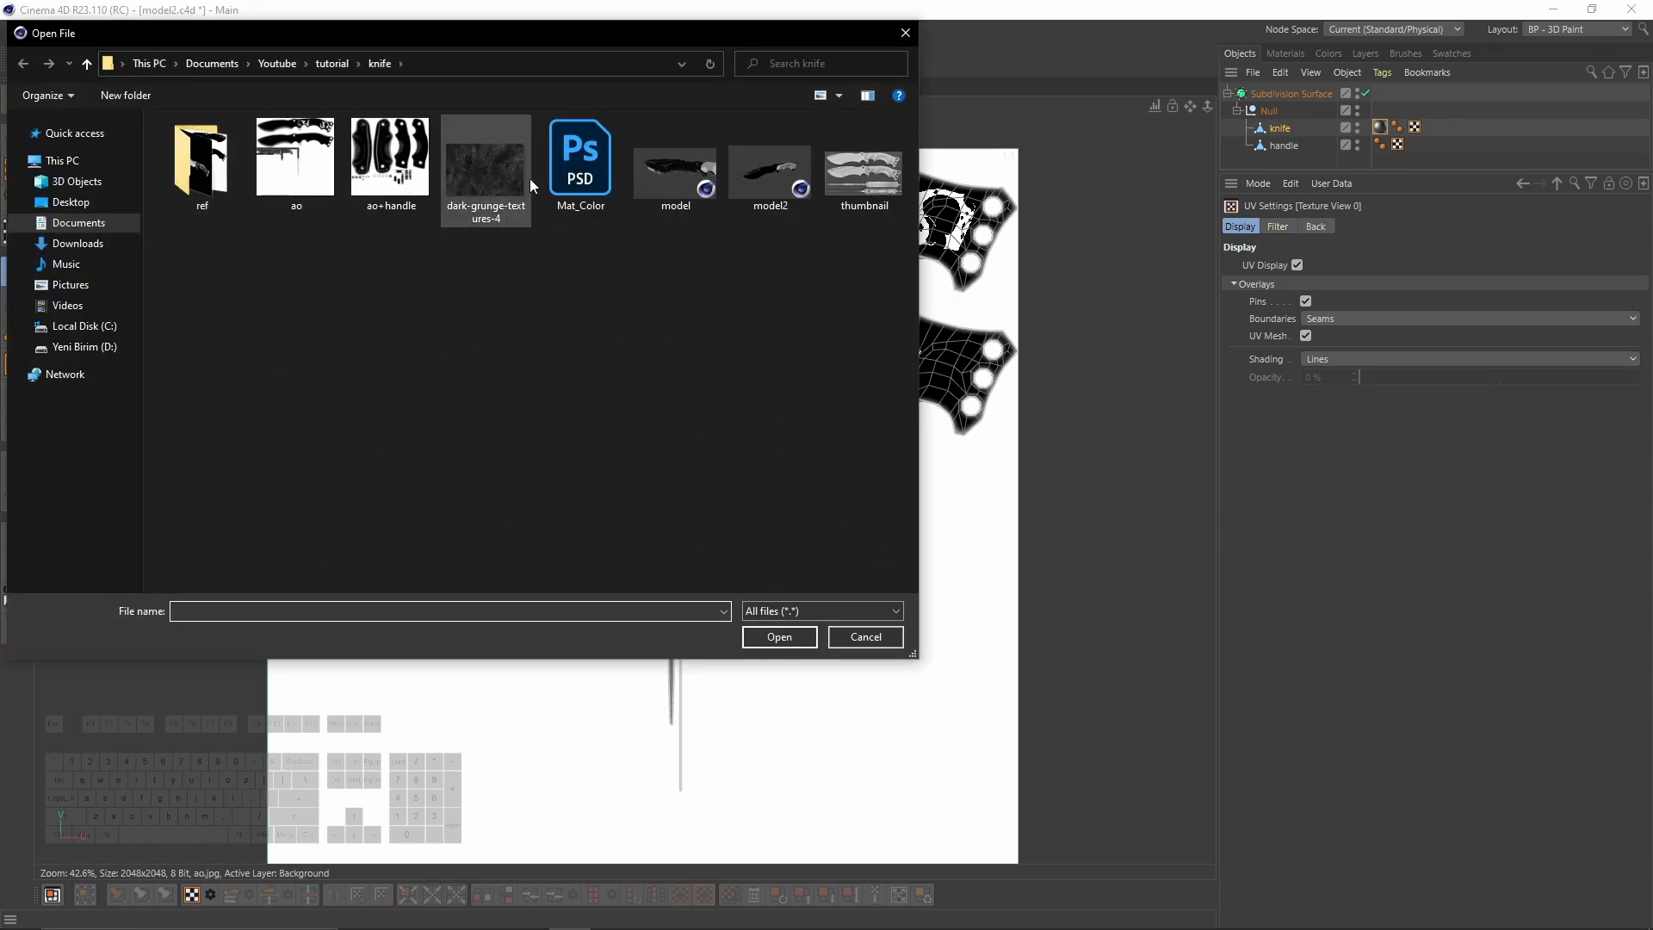
pyautogui.doubleClick(486, 174)
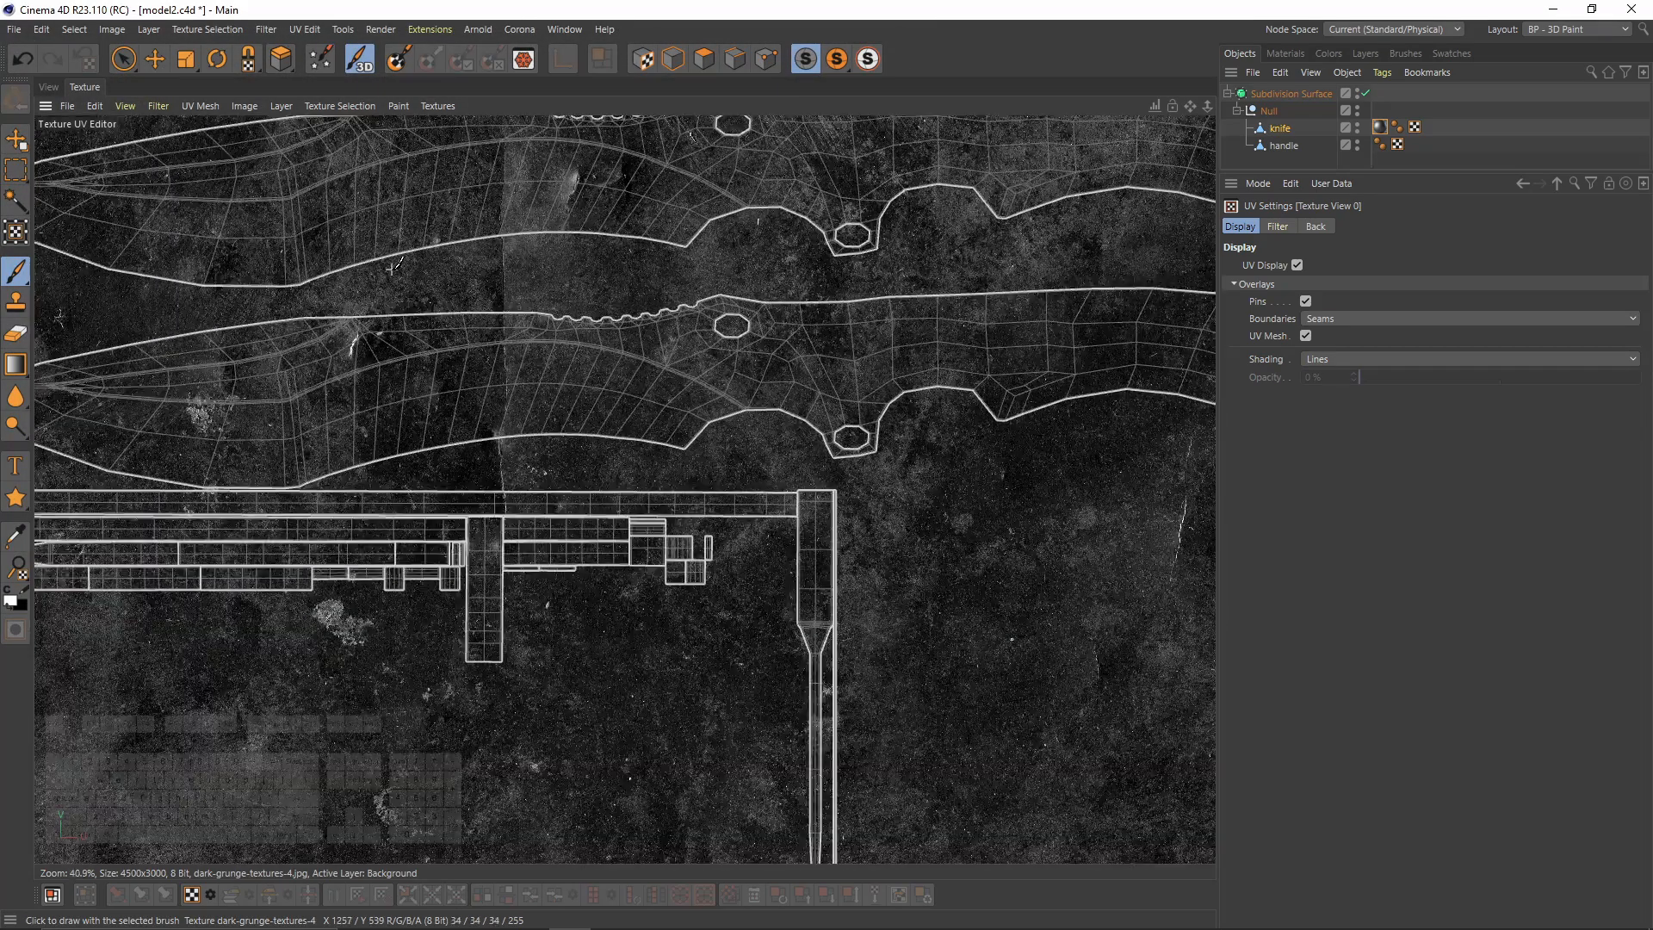
pyautogui.scroll(-4, 419, 264)
pyautogui.scroll(3, 457, 358)
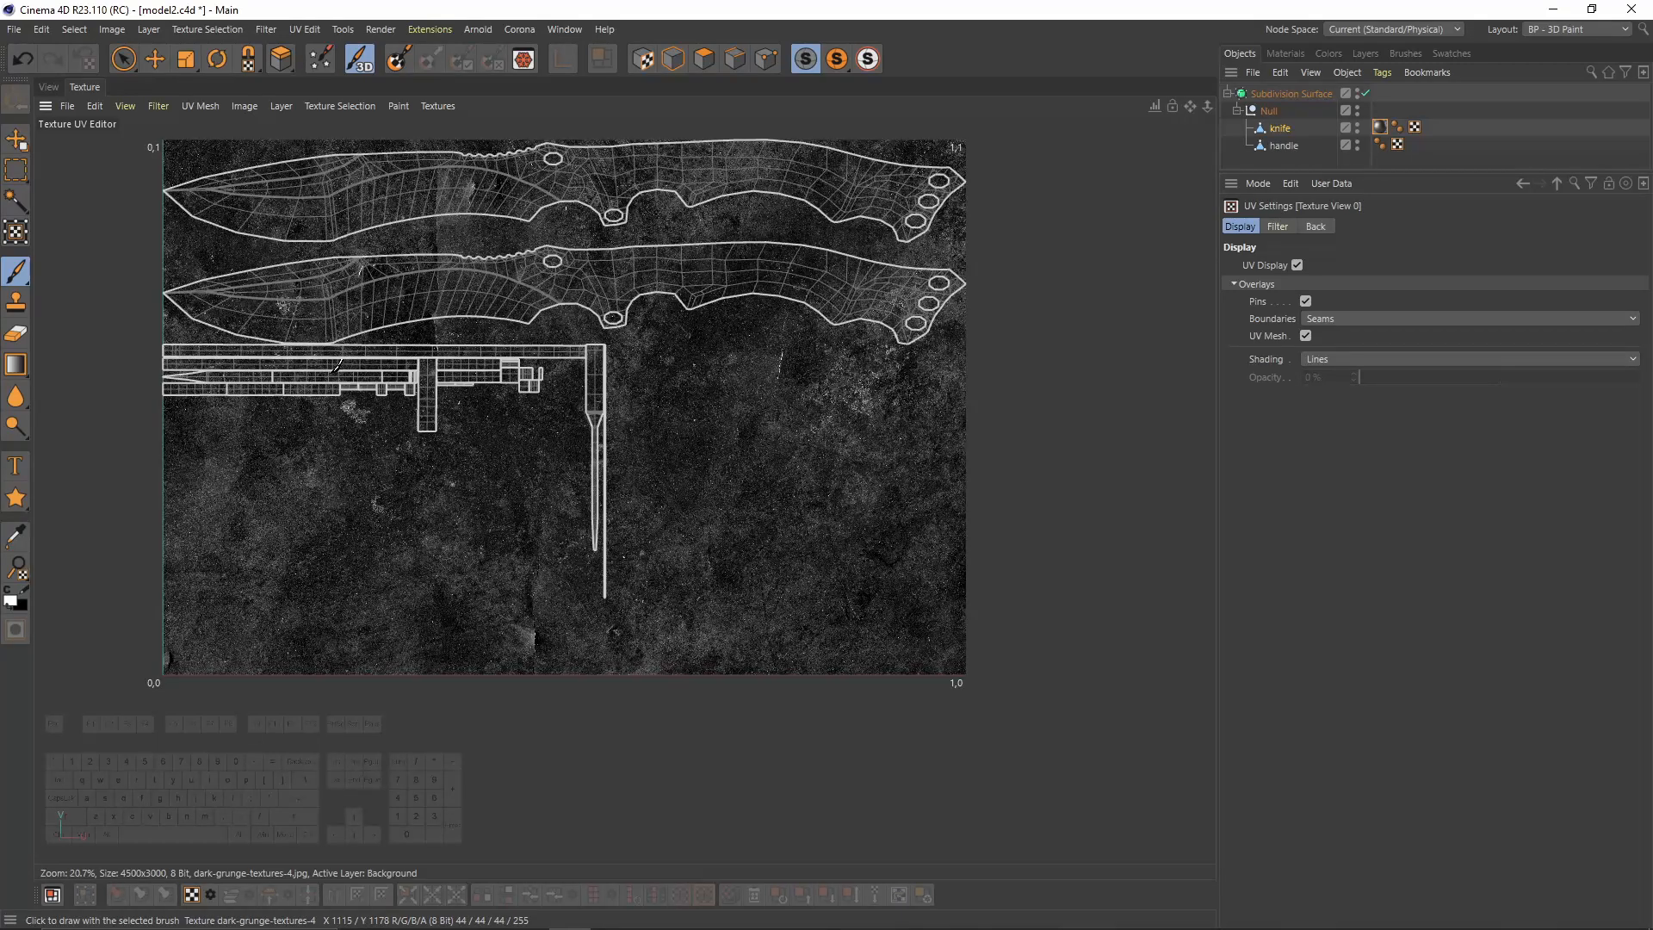
# Step: Display the Mat_reflection_1 texture in the Texture UV Editor and enlarge the object list area
pyautogui.click(443, 107)
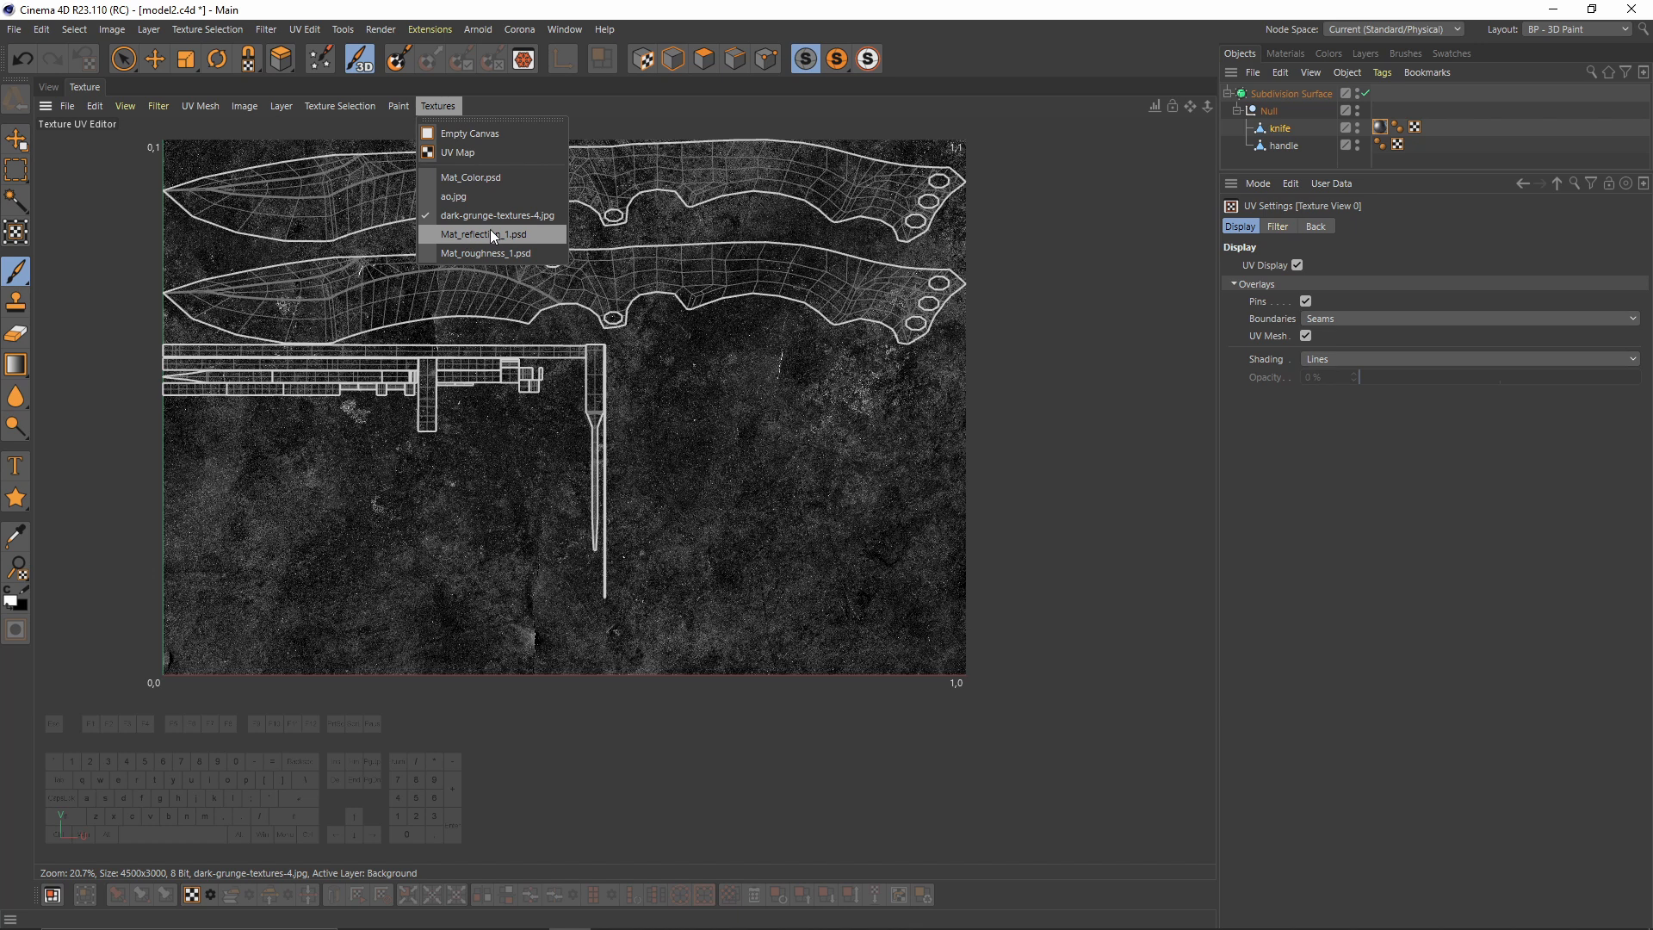
pyautogui.click(492, 235)
pyautogui.click(437, 106)
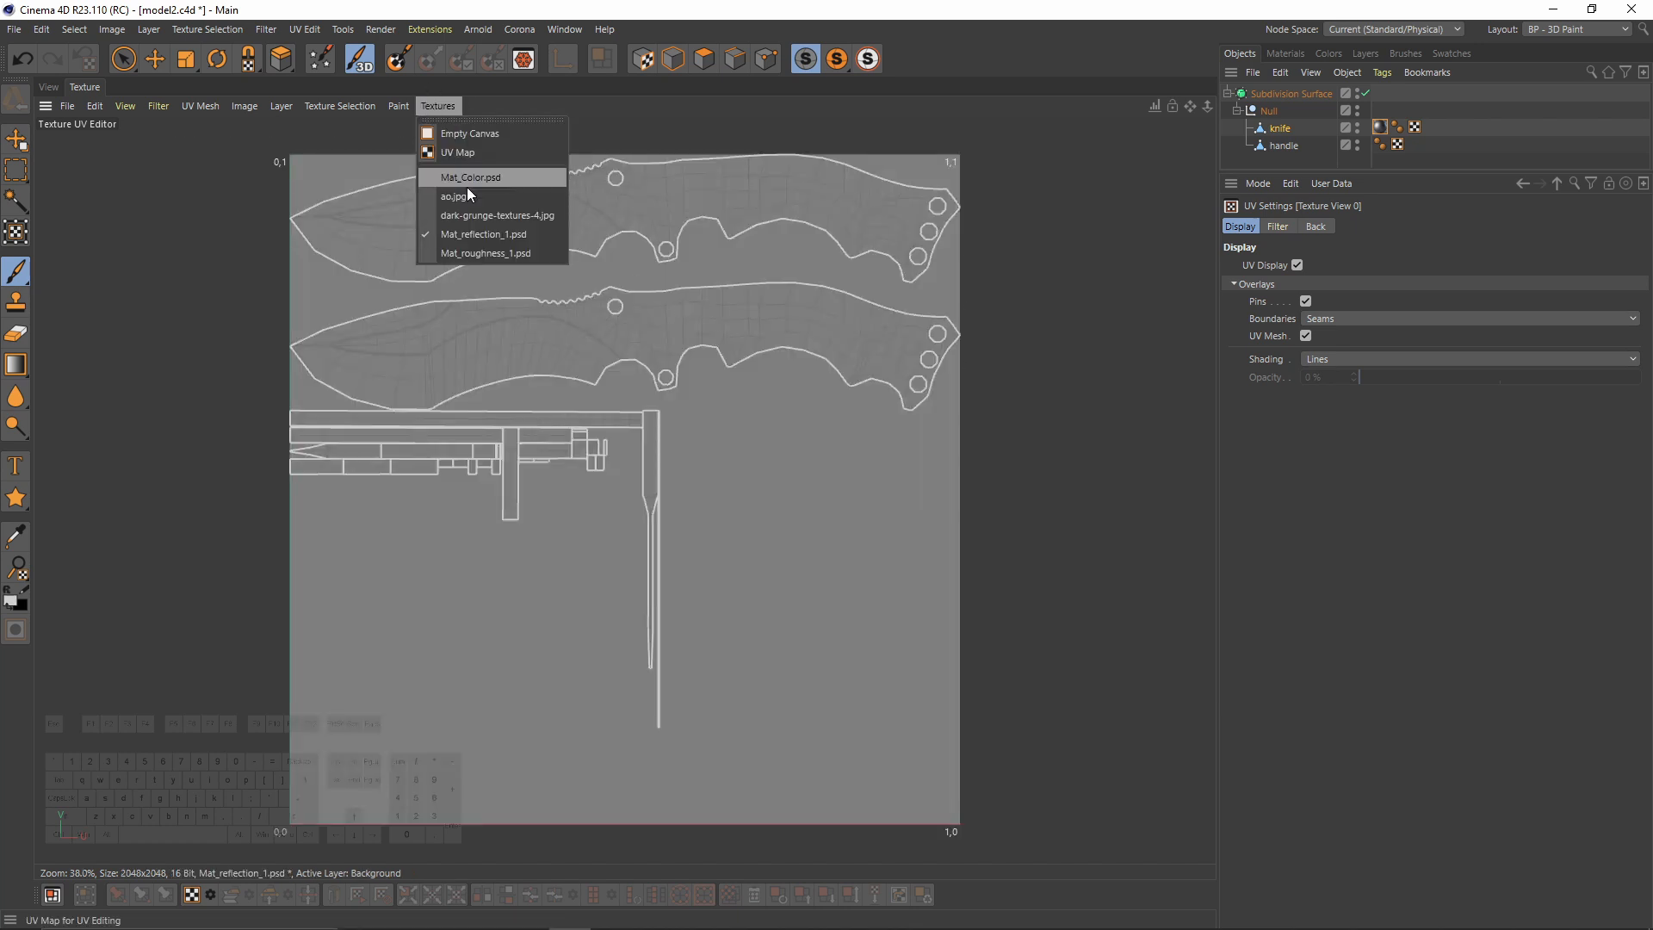
pyautogui.click(463, 235)
pyautogui.scroll(2, 689, 292)
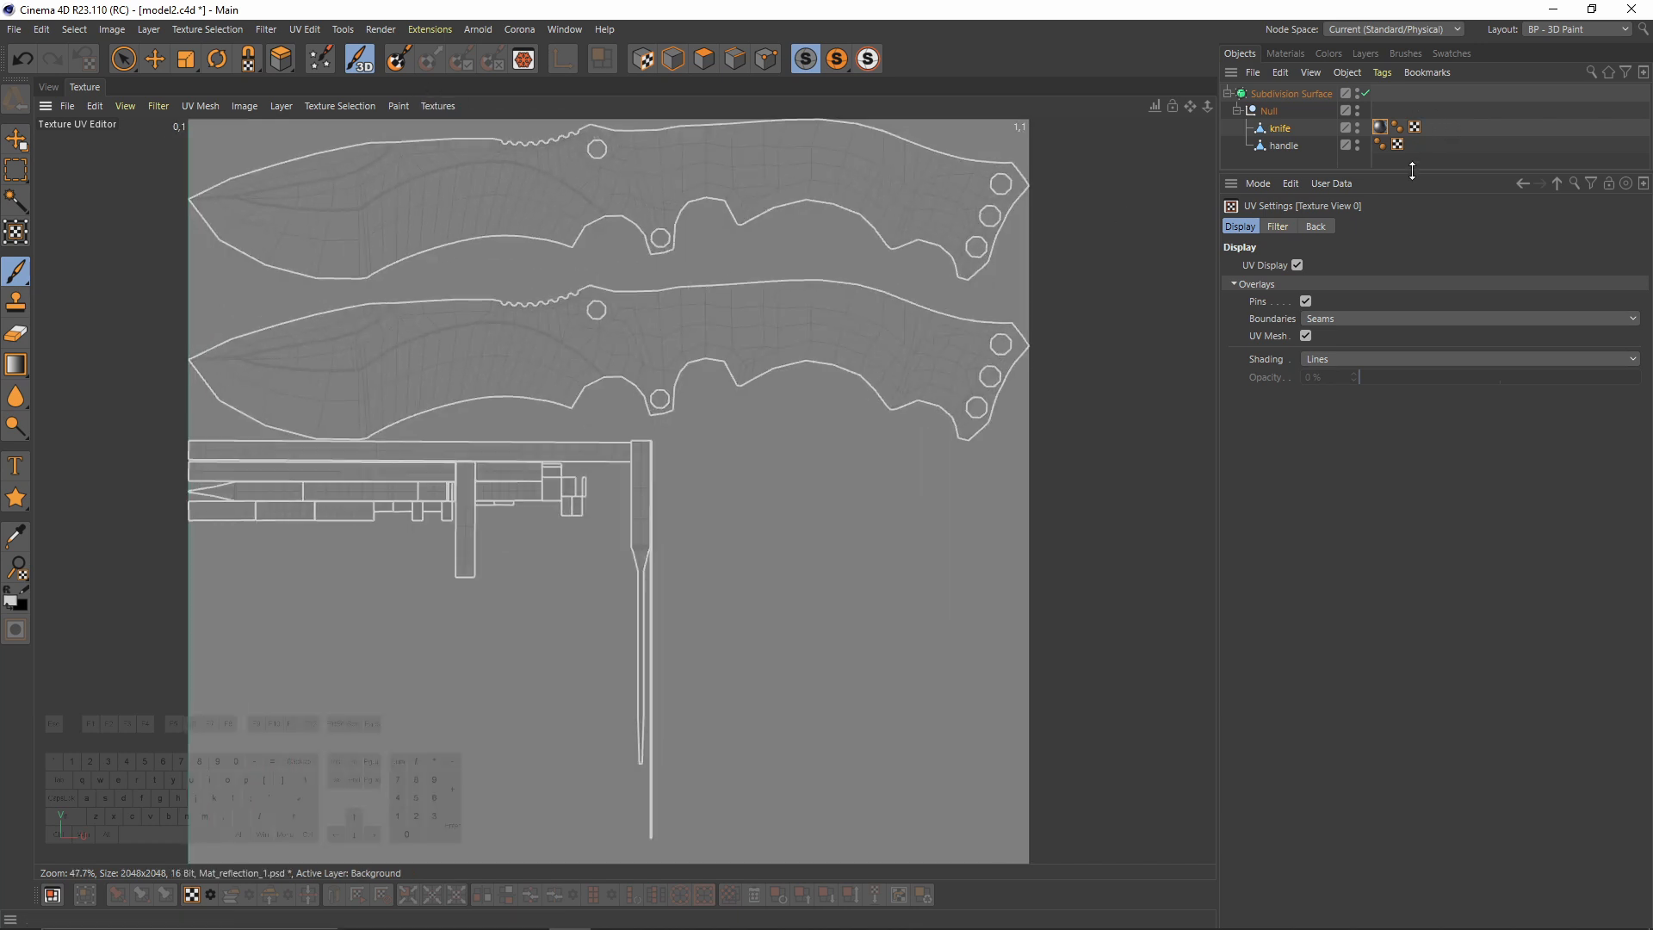
pyautogui.moveTo(1412, 170); pyautogui.dragTo(1412, 316)
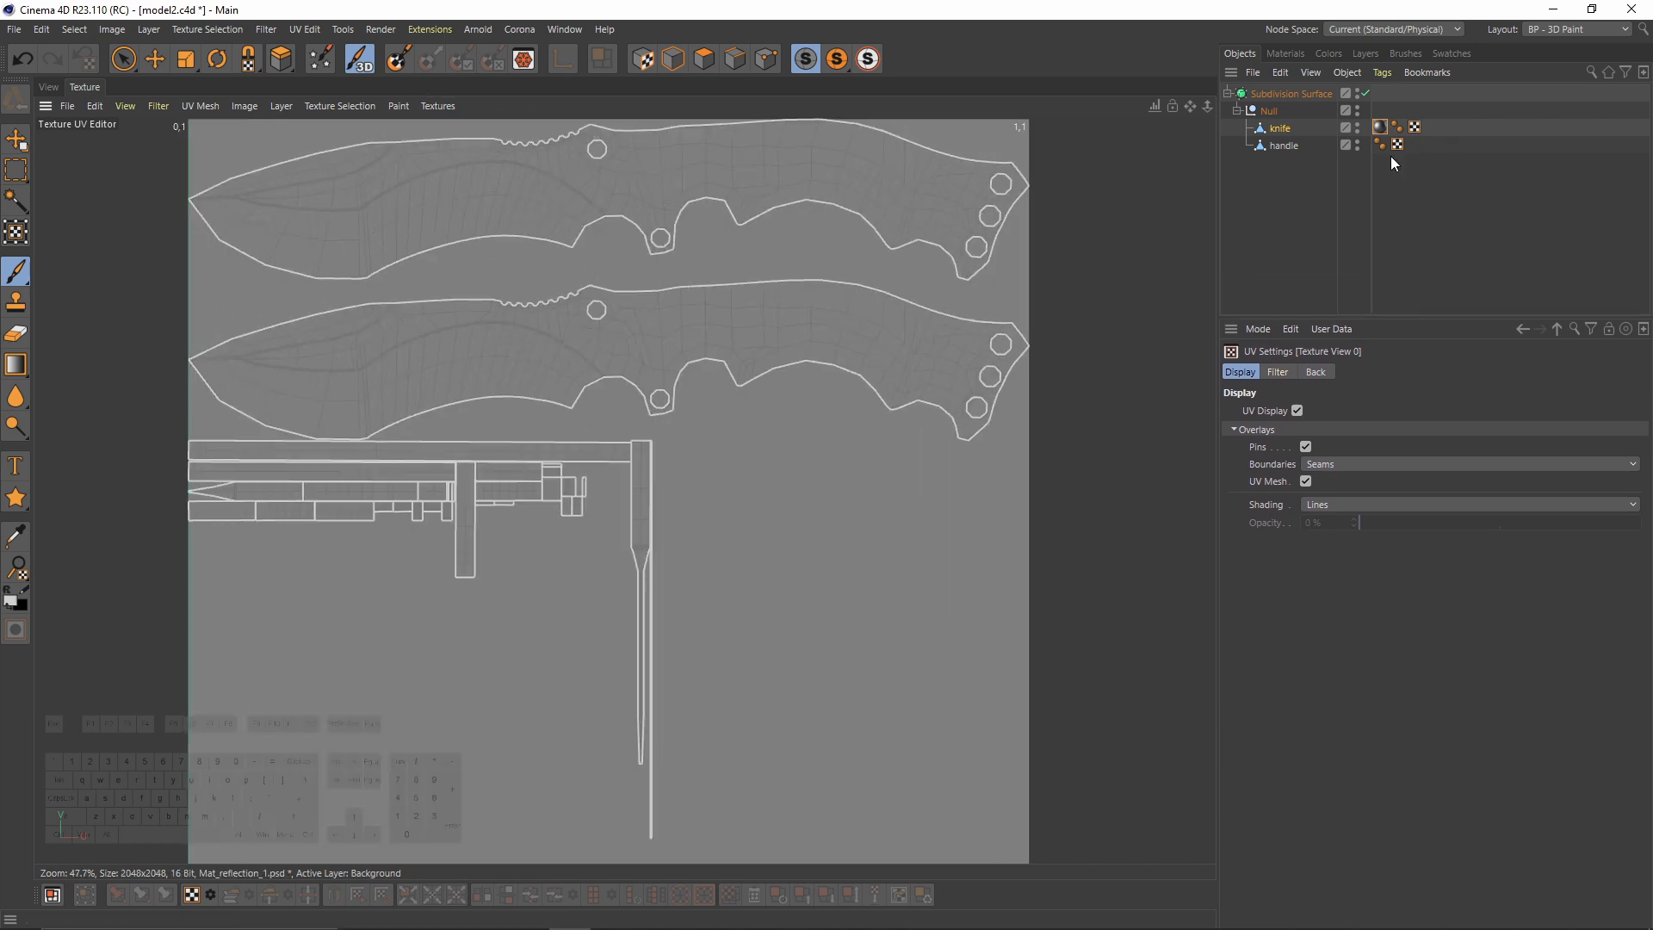
# Step: Copy the entire ao.jpg image and paste it as a new layer into the Mat_reflection_1 texture
pyautogui.click(1366, 53)
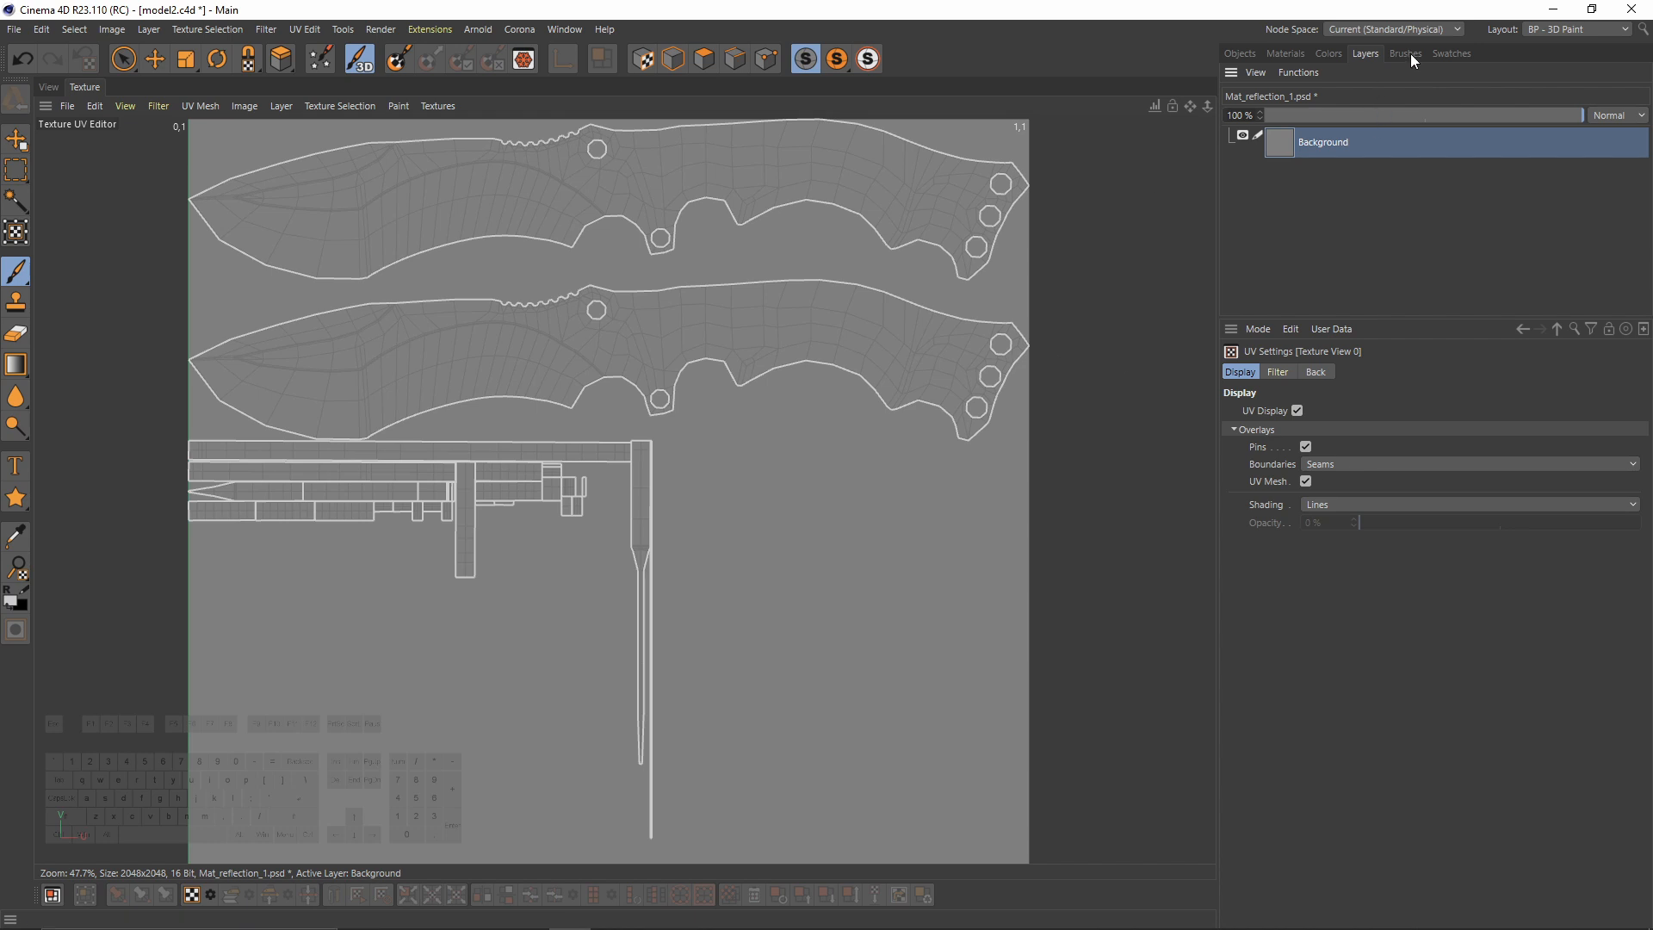
pyautogui.click(439, 106)
pyautogui.click(456, 196)
pyautogui.scroll(-1, 471, 209)
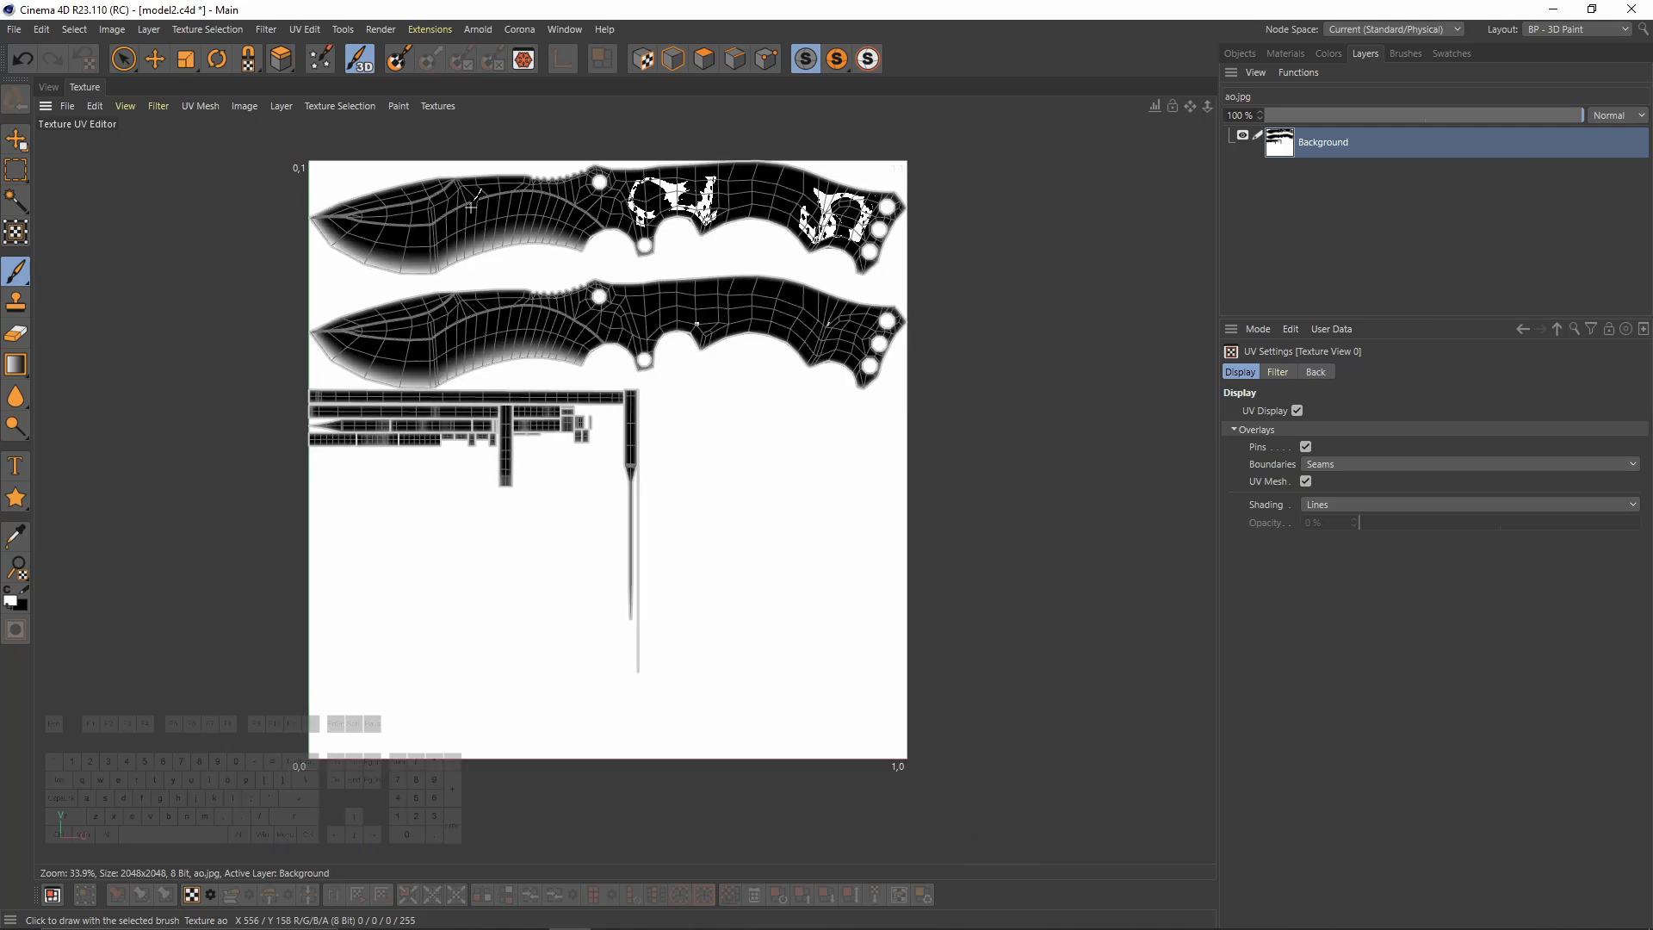
pyautogui.click(15, 170)
pyautogui.moveTo(286, 132); pyautogui.dragTo(1007, 830)
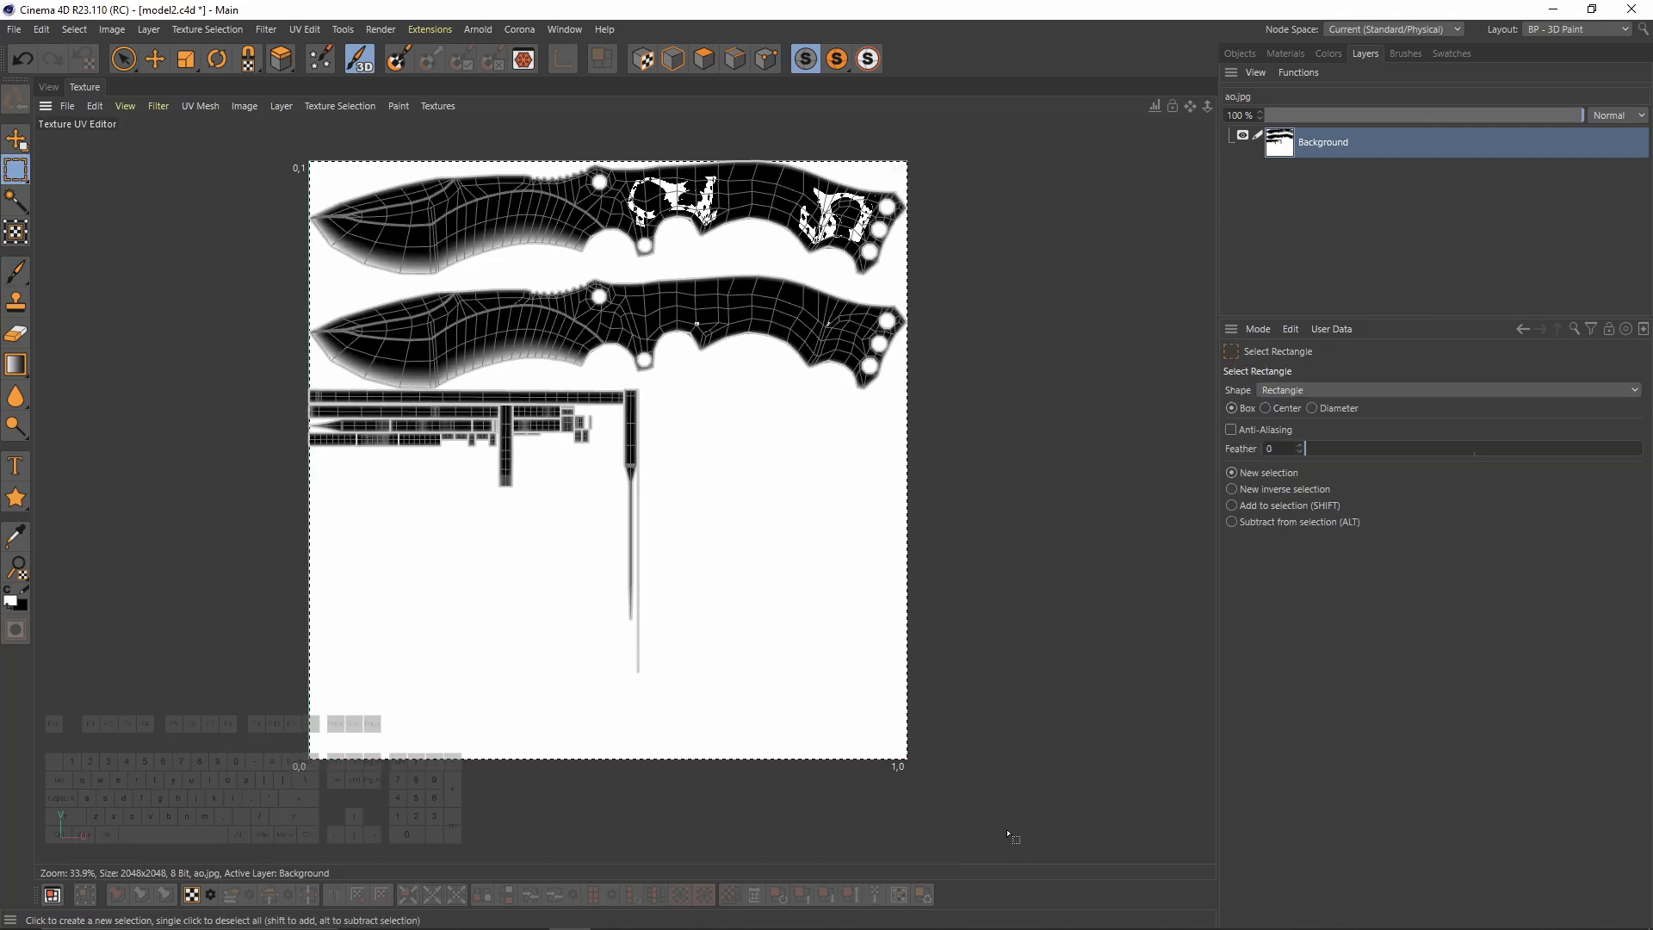
pyautogui.click(437, 106)
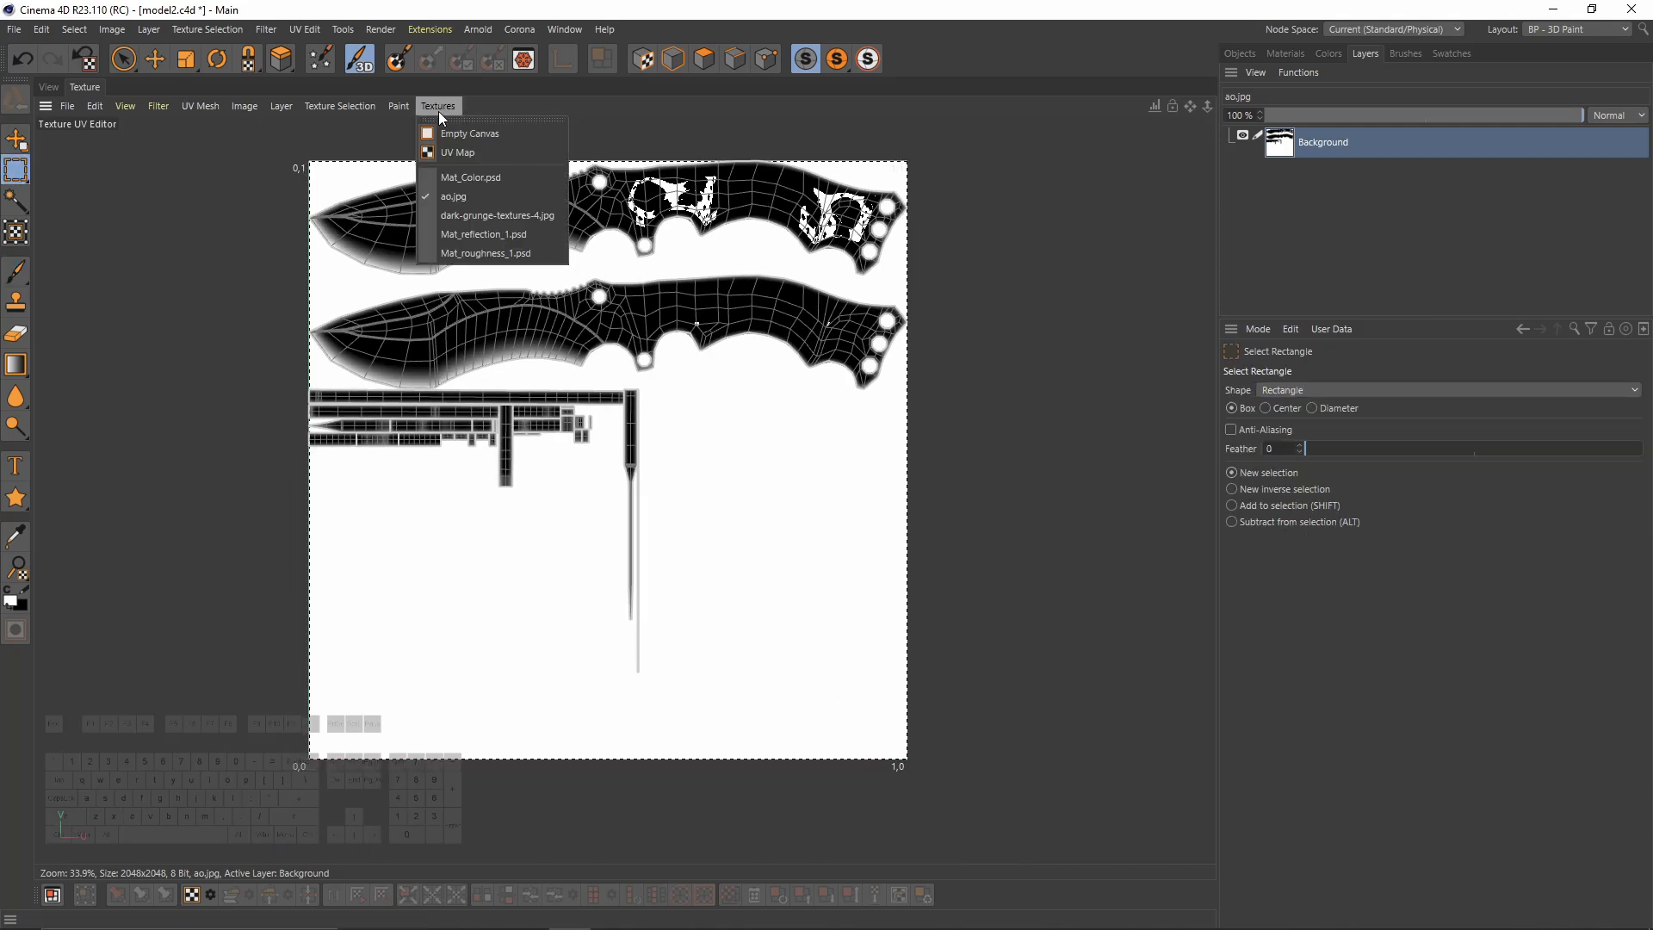
pyautogui.click(489, 231)
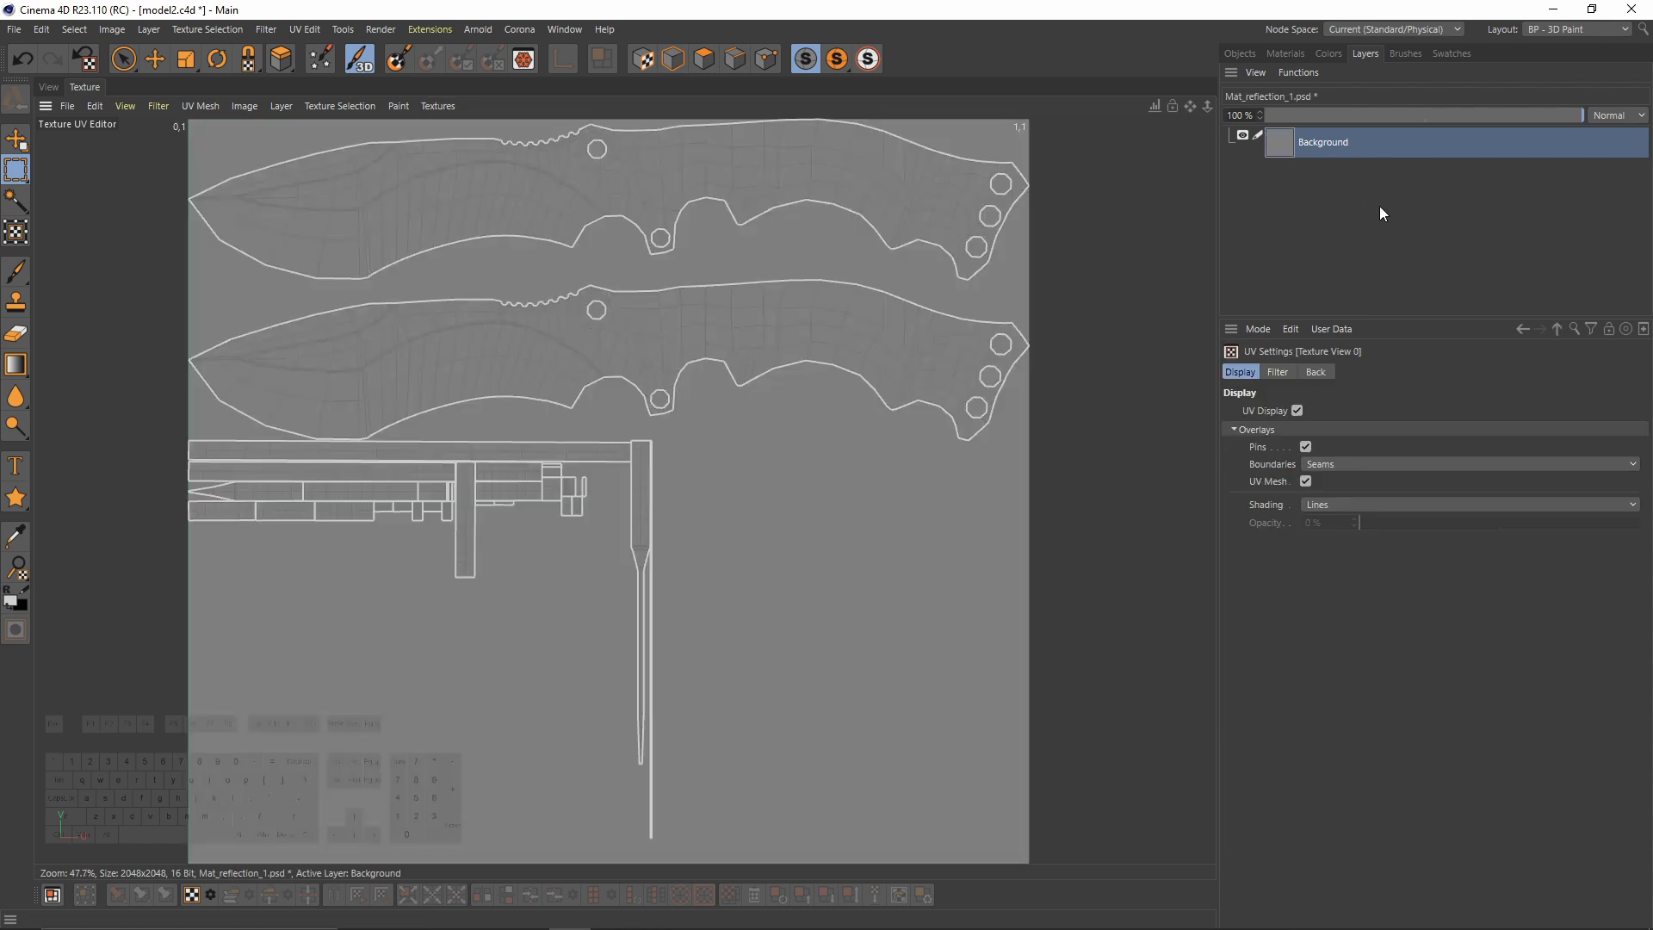
pyautogui.hotkey('ctrl', 'v')
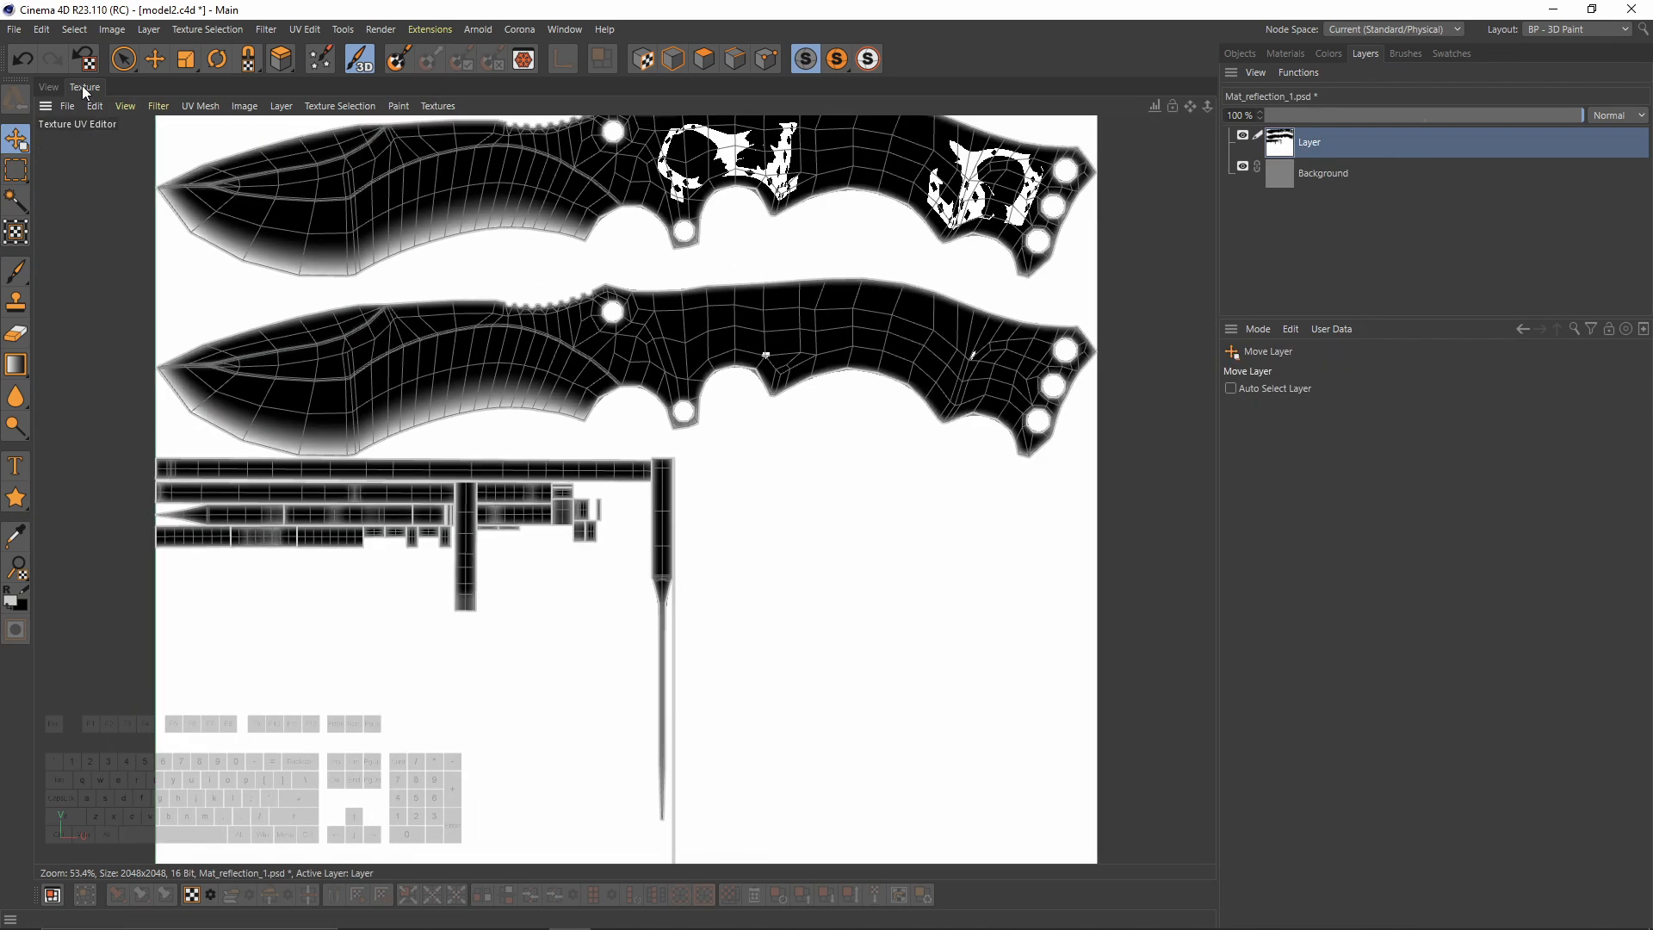
# Step: Copy the entire dark-grunge-textures-4.jpg image and paste it into Mat_reflection_1 as a layer above the AO layer
pyautogui.click(54, 87)
pyautogui.keyDown('alt'); pyautogui.moveTo(631, 458); pyautogui.dragTo(513, 402); pyautogui.keyUp('alt')
pyautogui.keyDown('alt'); pyautogui.moveTo(587, 396); pyautogui.dragTo(540, 461, button='right'); pyautogui.keyUp('alt')
pyautogui.keyDown('alt'); pyautogui.moveTo(539, 461); pyautogui.dragTo(676, 482); pyautogui.keyUp('alt')
pyautogui.click(85, 87)
pyautogui.click(437, 106)
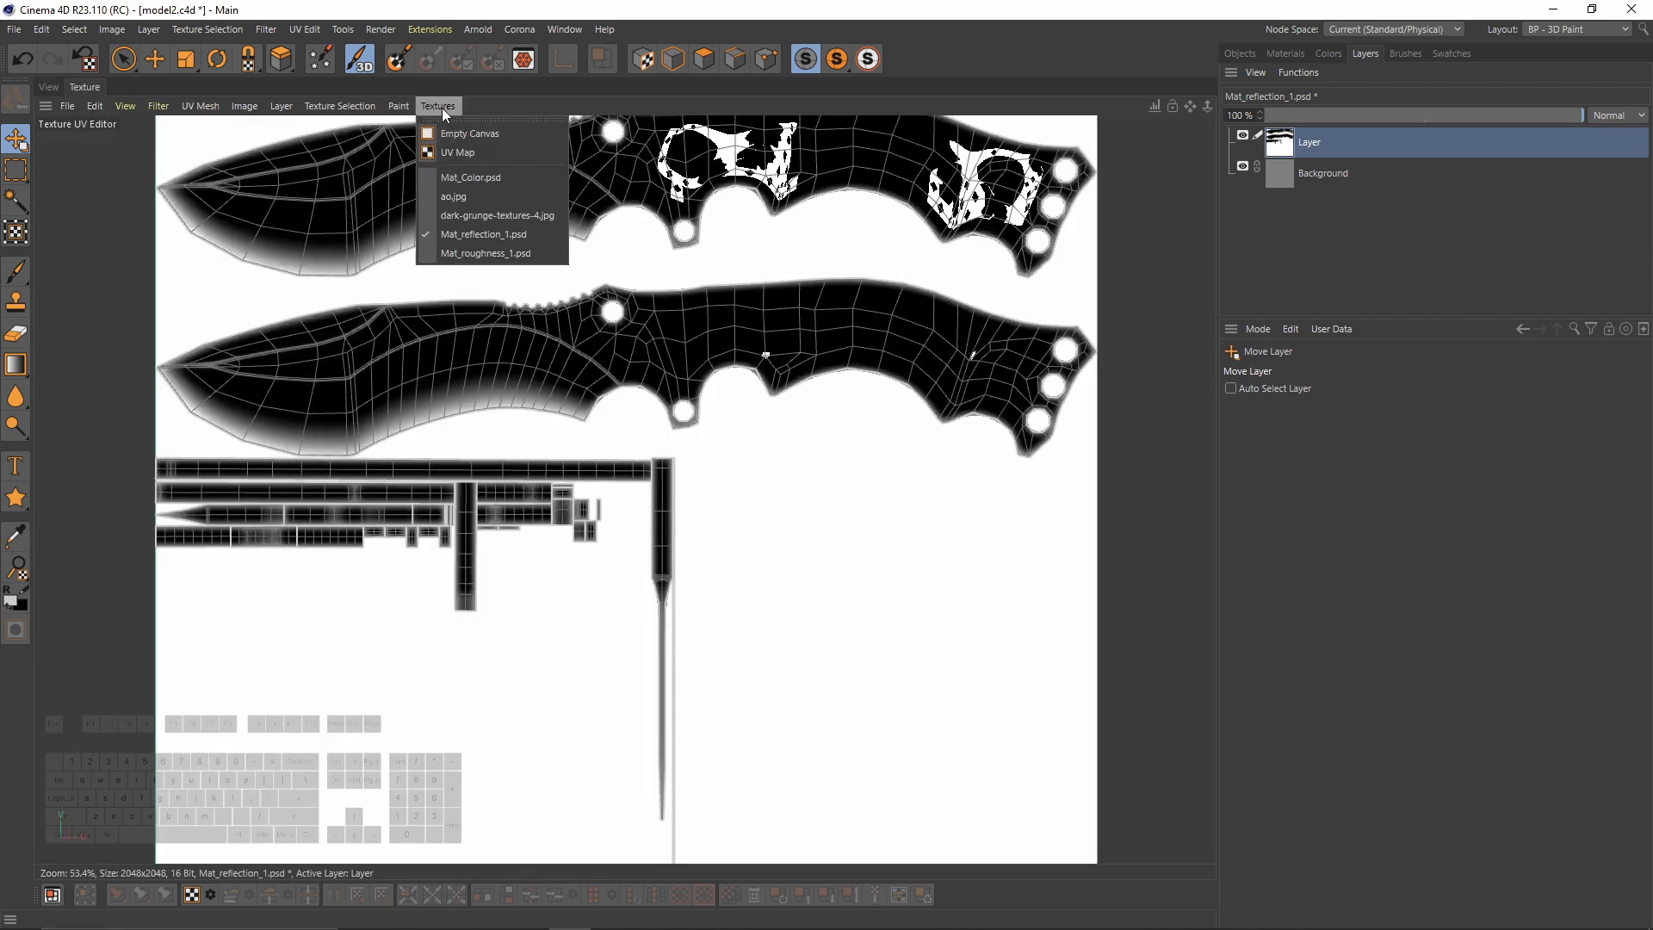
pyautogui.click(505, 215)
pyautogui.click(16, 170)
pyautogui.moveTo(136, 127); pyautogui.dragTo(1025, 732)
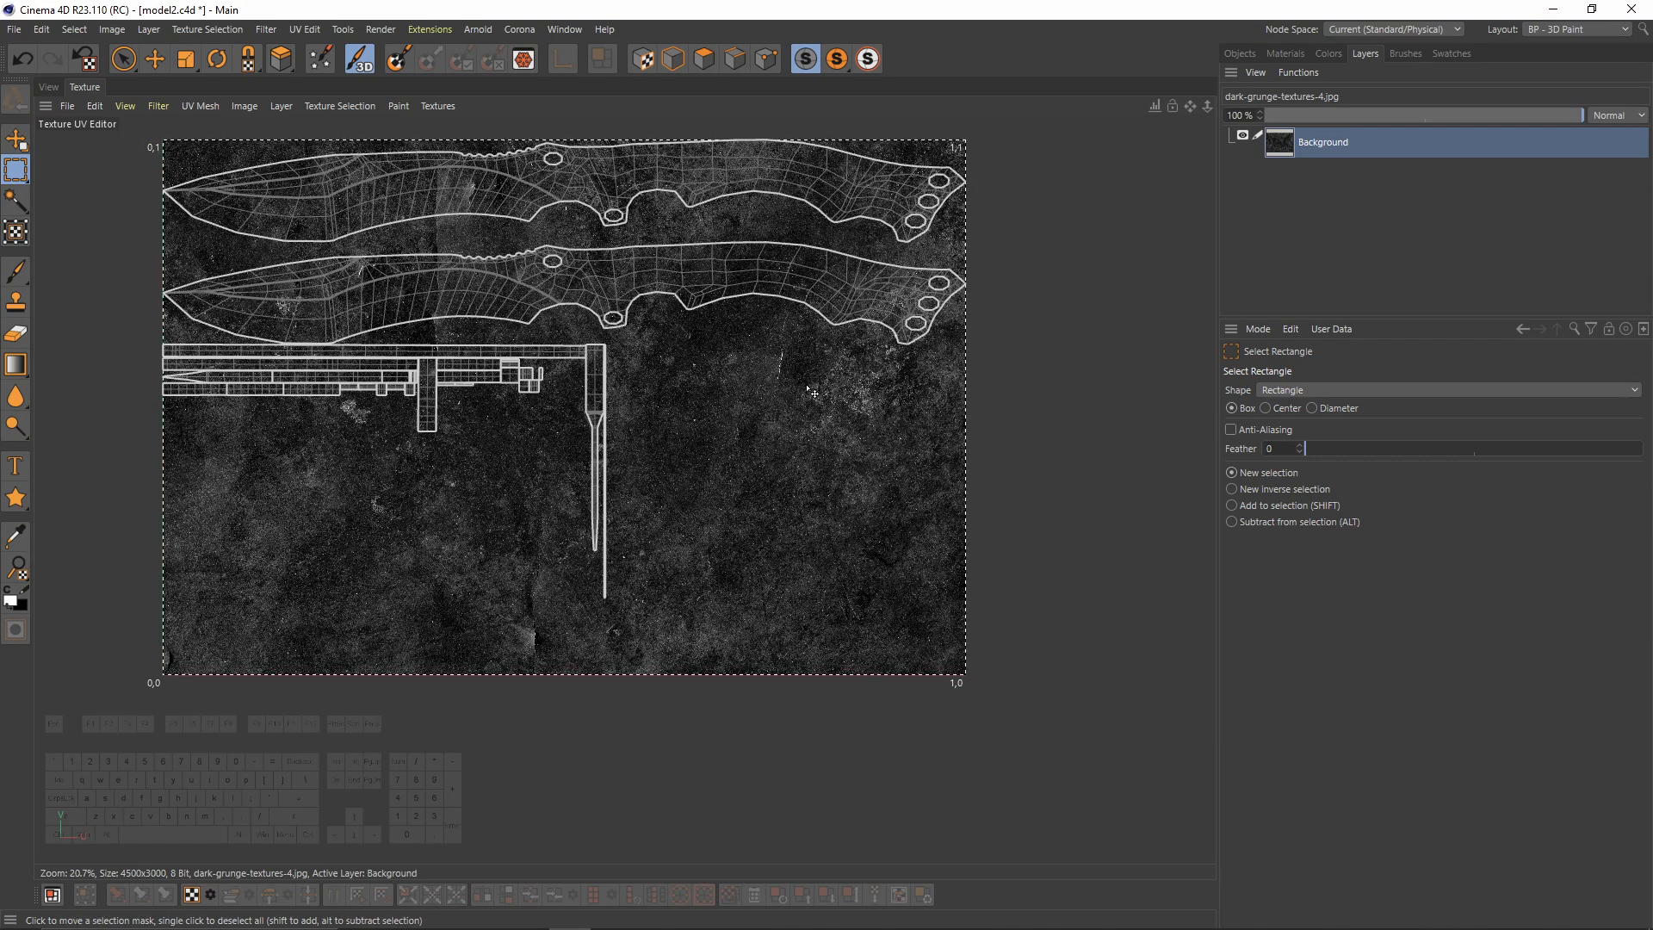
pyautogui.click(437, 108)
pyautogui.click(498, 236)
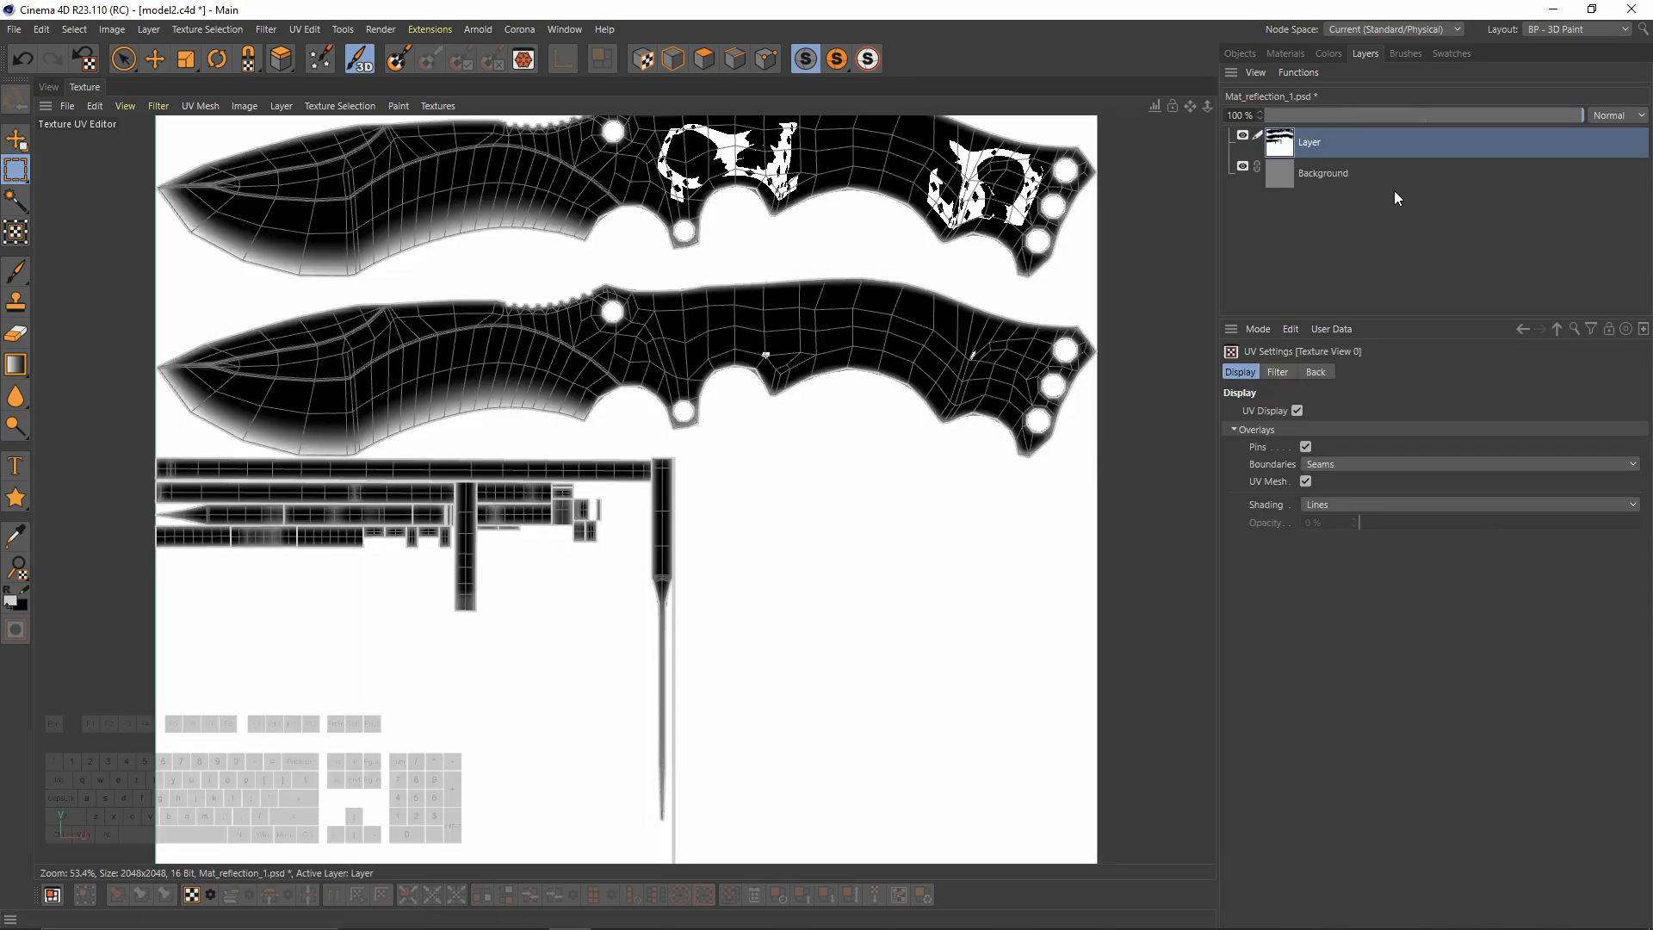
pyautogui.hotkey('ctrl', 'v')
# Step: Scale the pasted grunge layer down to fit the Mat_reflection_1 canvas with the layer transform tool
pyautogui.scroll(-3, 725, 326)
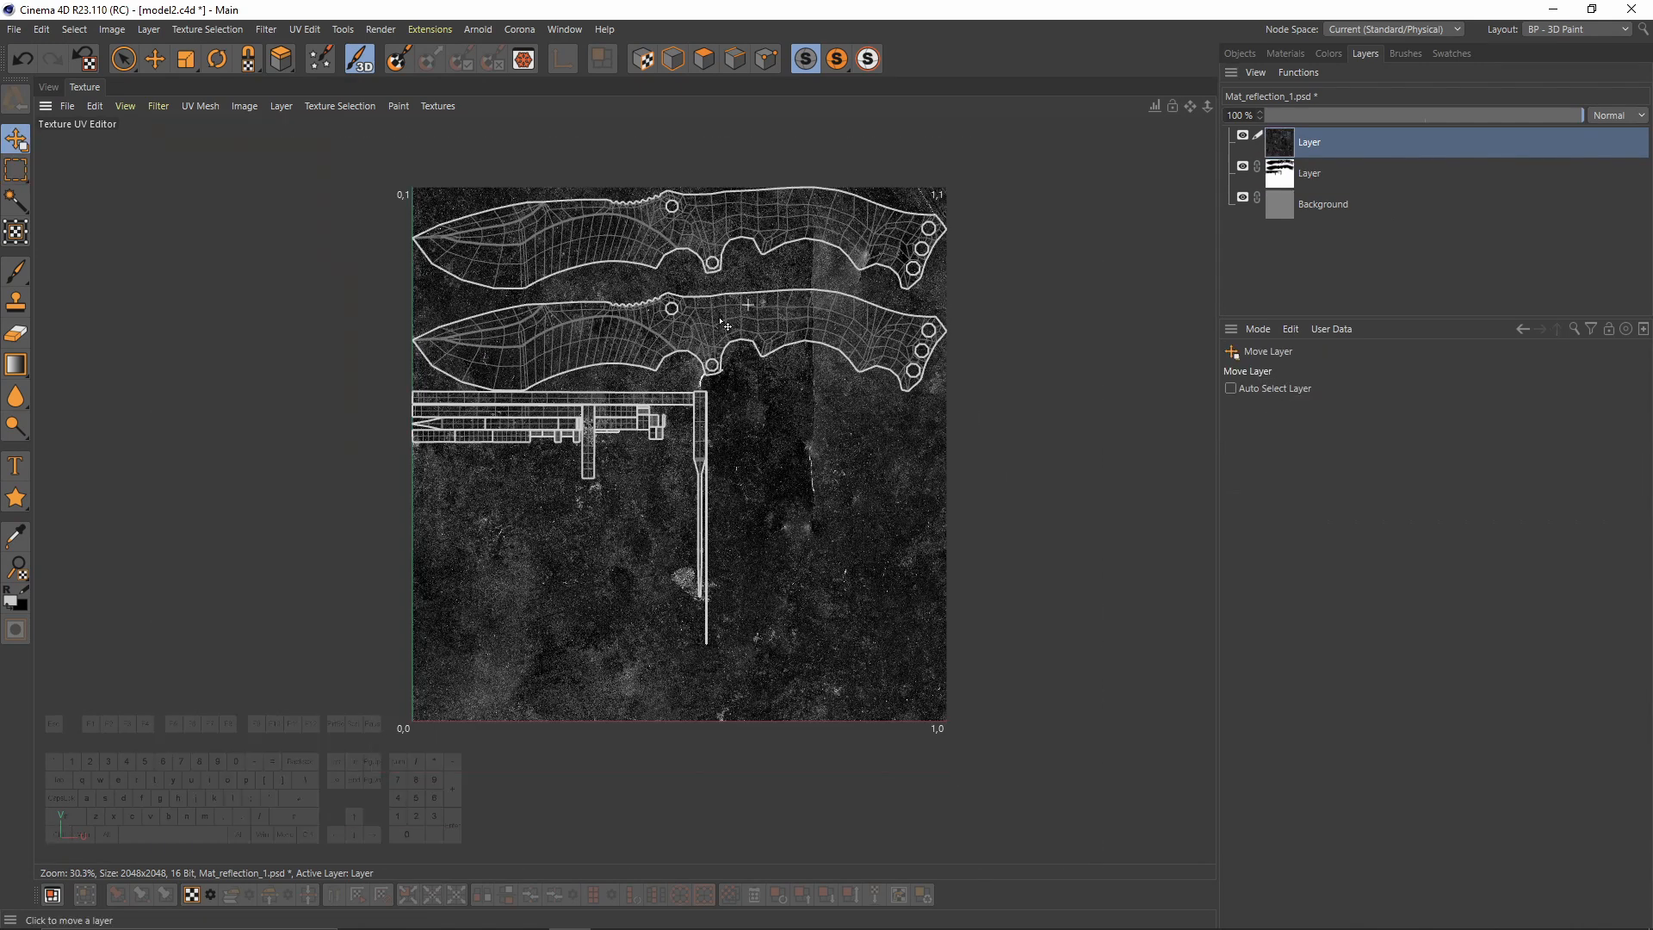
pyautogui.click(15, 231)
pyautogui.scroll(-3, 947, 622)
pyautogui.moveTo(1074, 684); pyautogui.dragTo(753, 561)
pyautogui.click(1255, 488)
pyautogui.scroll(5, 614, 331)
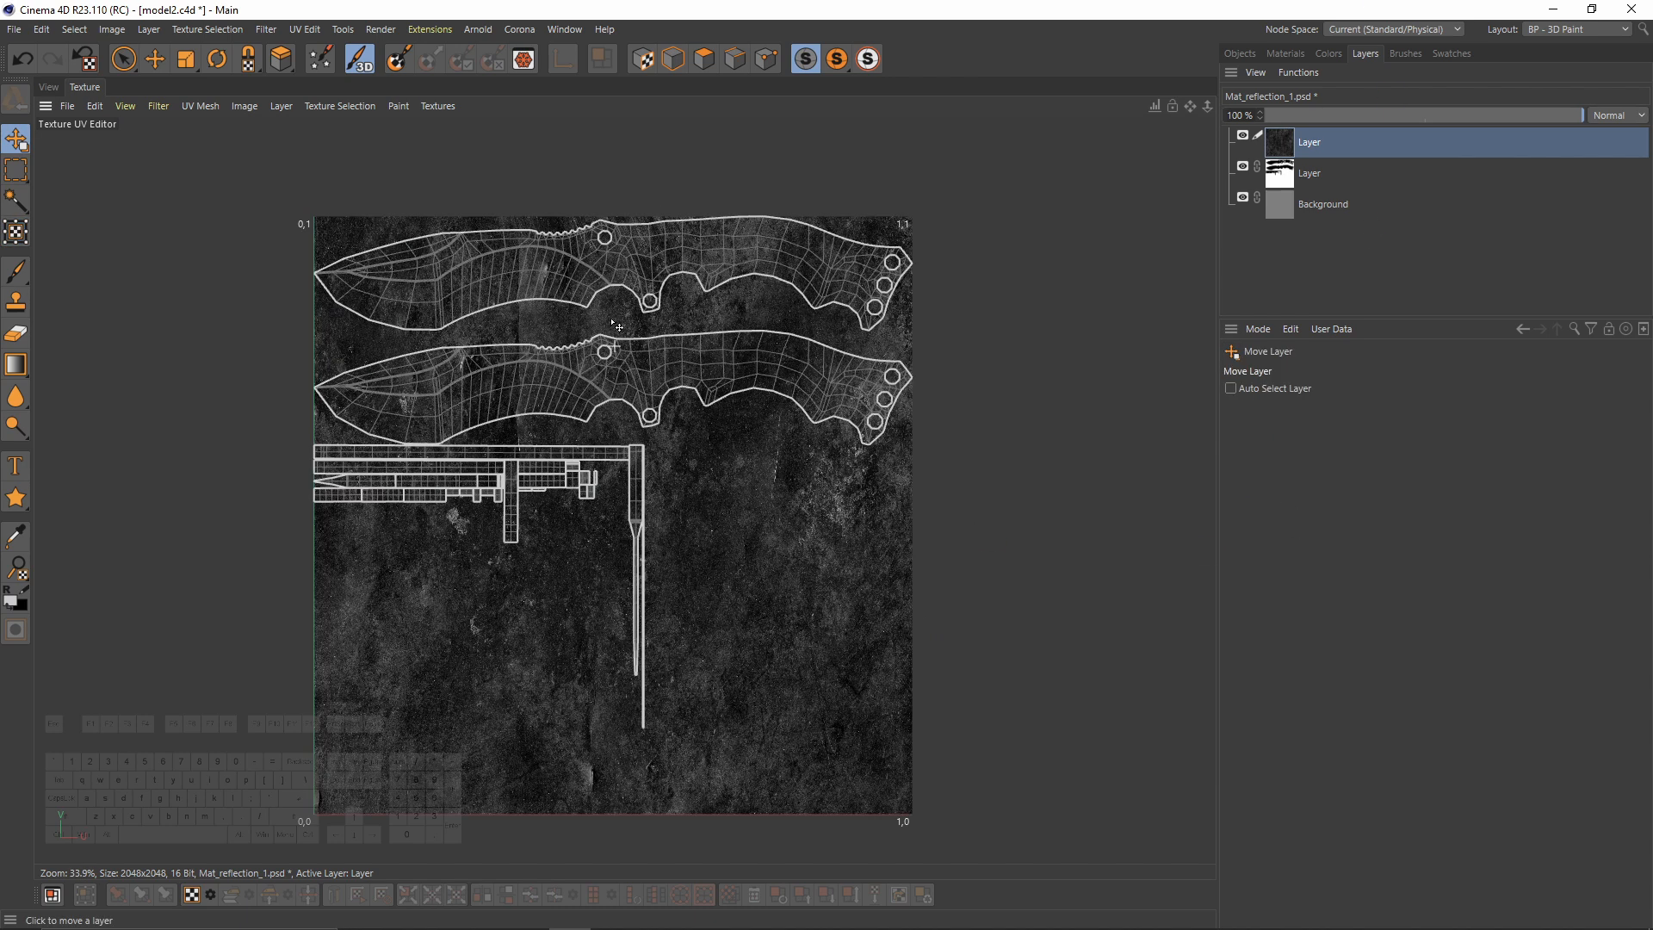
# Step: Set the grunge layer's blending mode to Freeze
pyautogui.scroll(2, 758, 260)
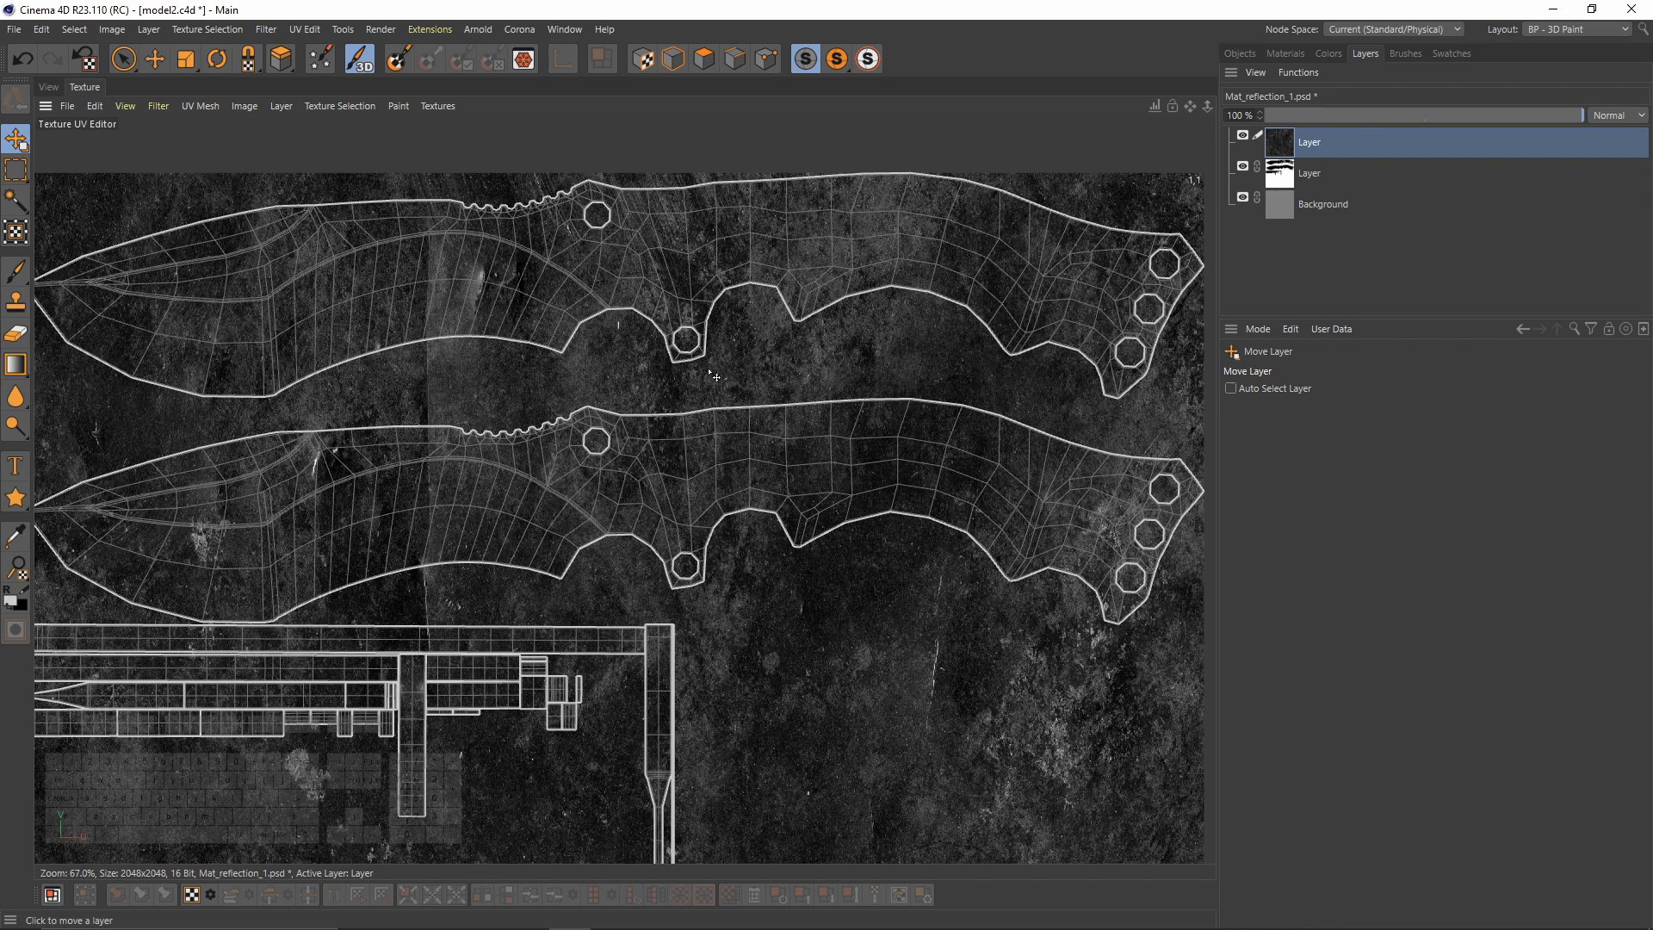
pyautogui.scroll(-2, 848, 367)
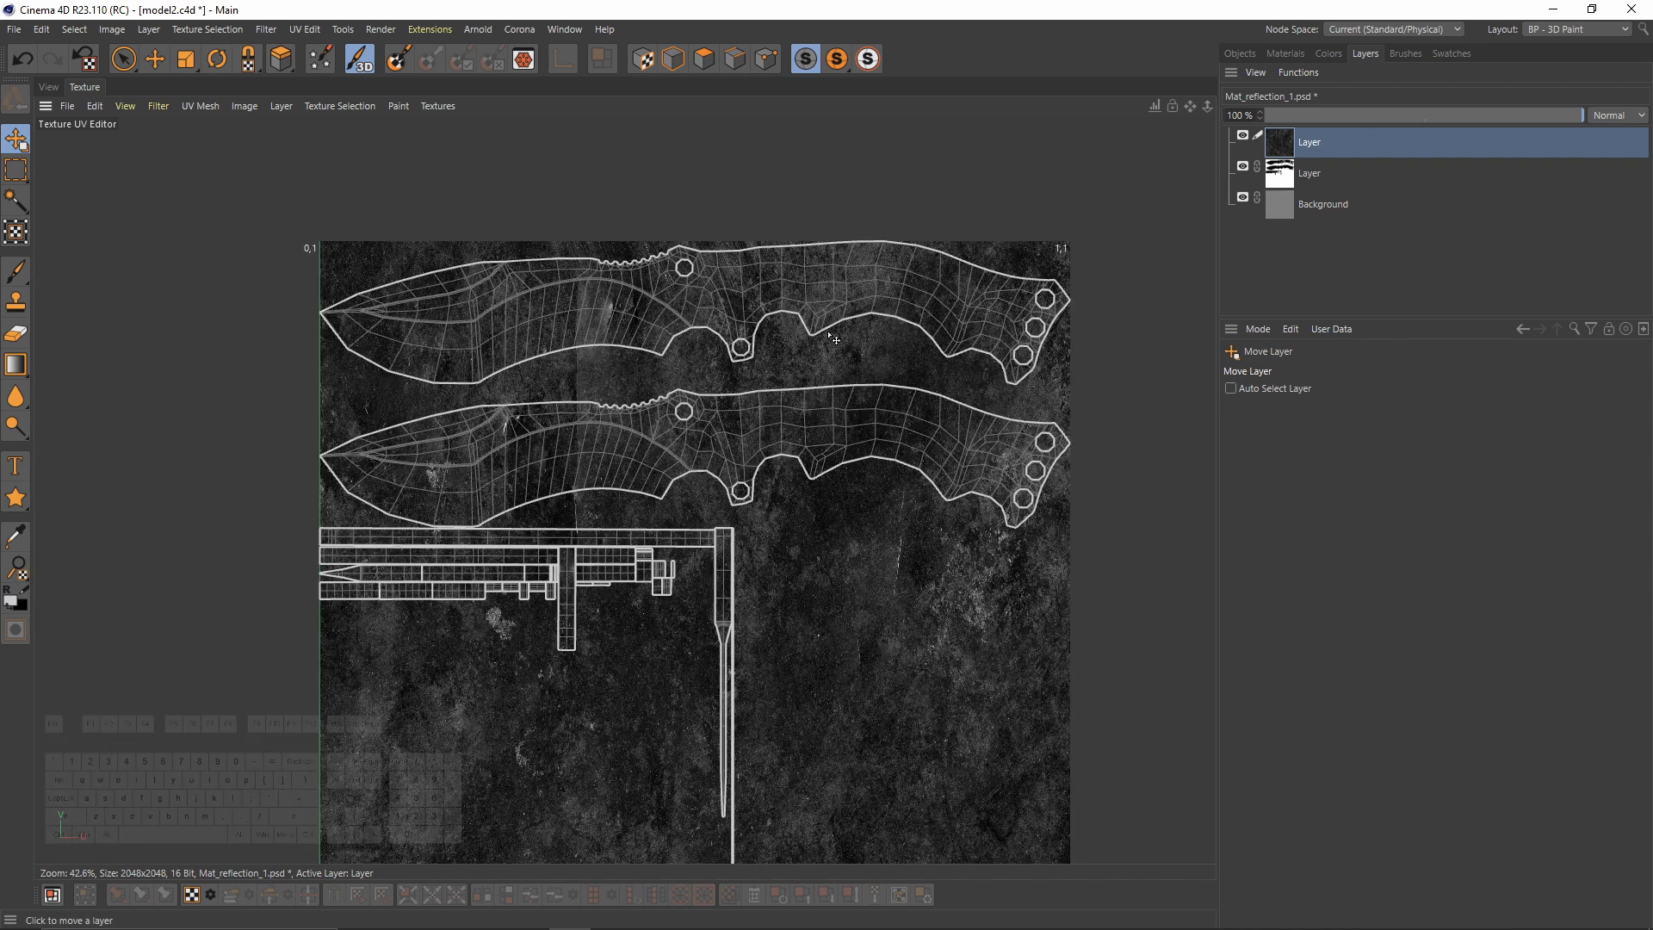
pyautogui.scroll(3, 849, 362)
pyautogui.scroll(-2, 849, 357)
pyautogui.scroll(-2, 848, 352)
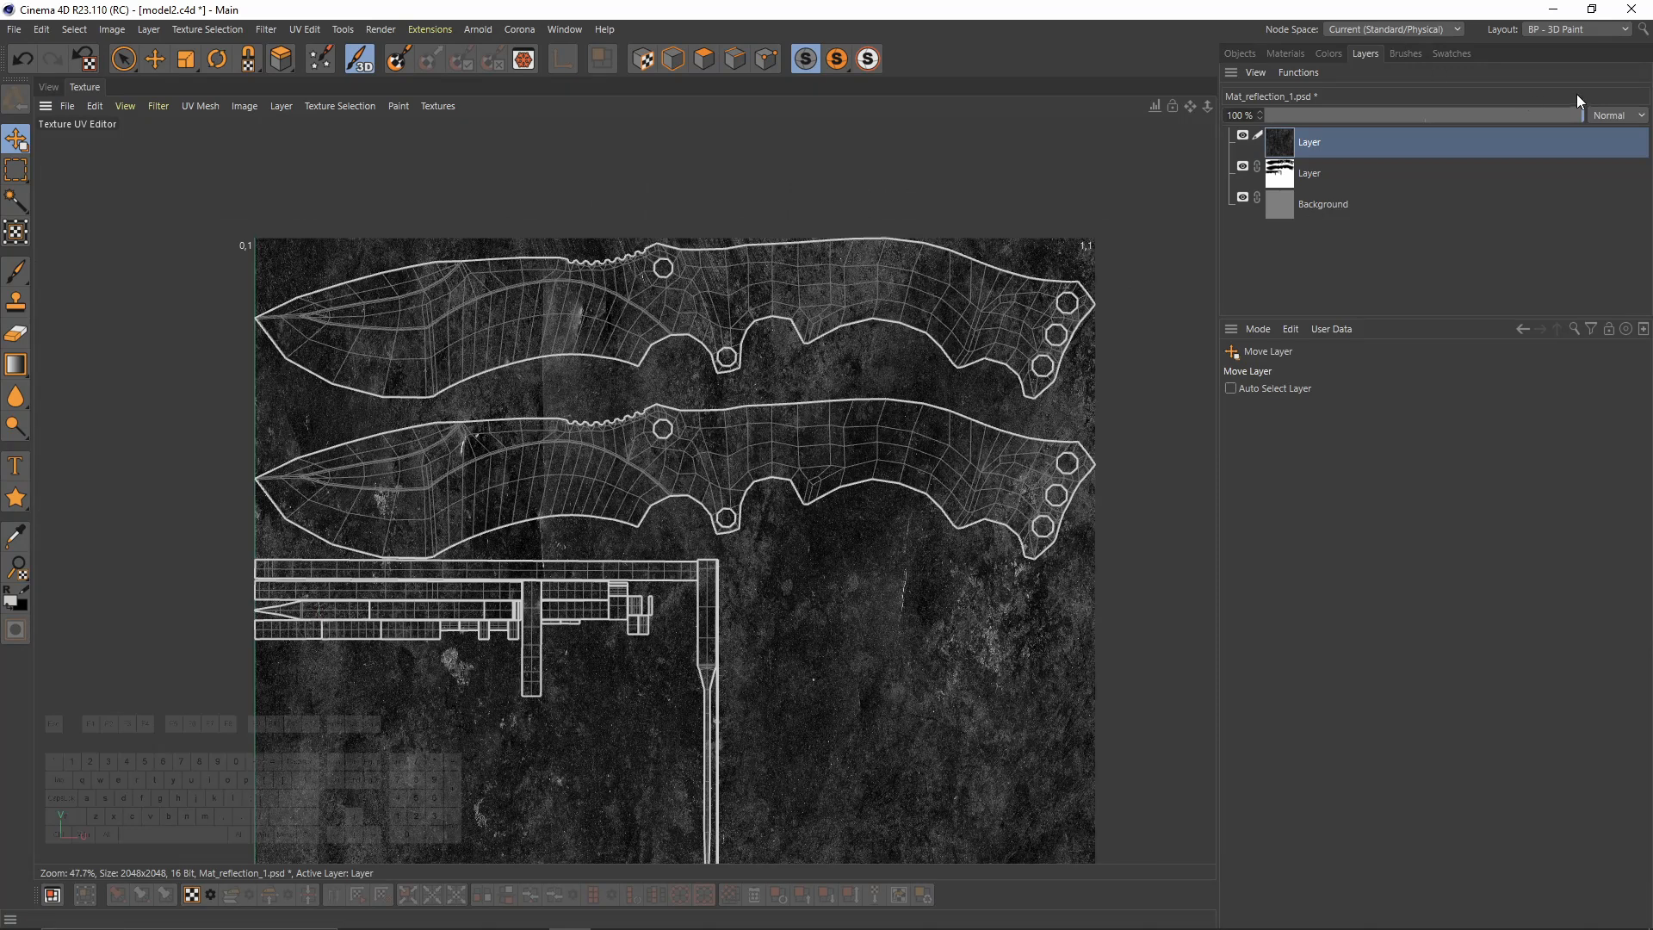
pyautogui.click(1635, 116)
pyautogui.click(1421, 159)
pyautogui.click(1634, 121)
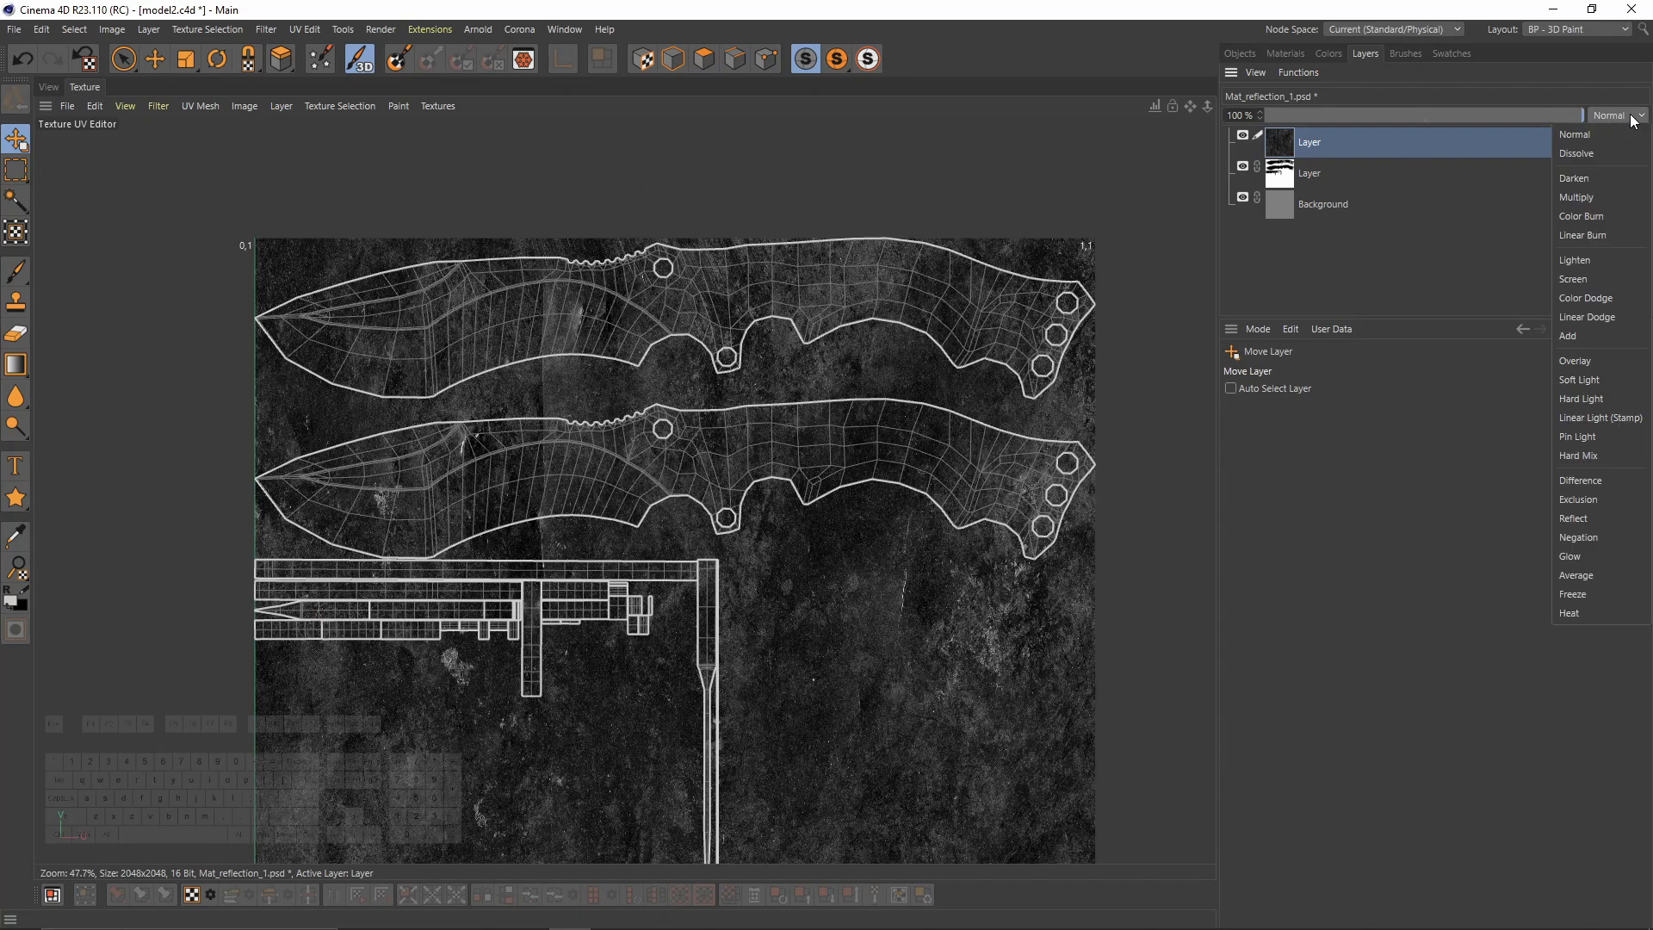
pyautogui.click(1604, 600)
# Step: Examine the blended edge wear up close on the texture and on the blade in the 3D view
pyautogui.scroll(5, 517, 372)
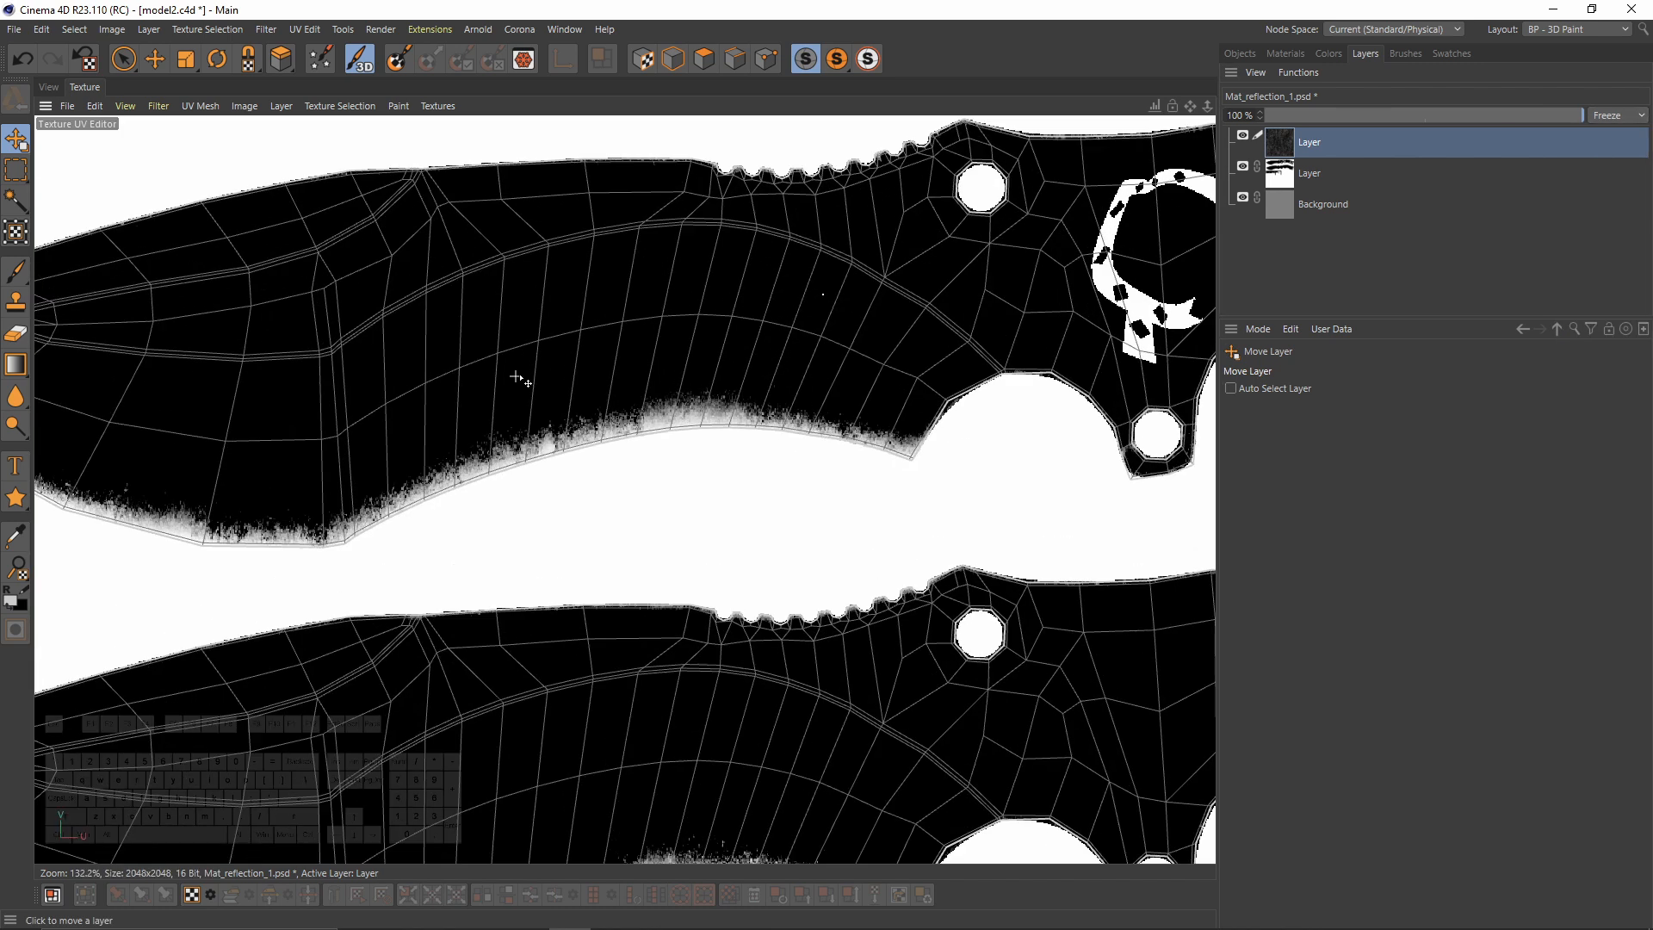
pyautogui.click(49, 88)
pyautogui.keyDown('alt'); pyautogui.moveTo(624, 494); pyautogui.dragTo(587, 490); pyautogui.keyUp('alt')
pyautogui.keyDown('alt'); pyautogui.moveTo(586, 491); pyautogui.dragTo(752, 425, button='middle'); pyautogui.keyUp('alt')
pyautogui.keyDown('alt'); pyautogui.moveTo(753, 424); pyautogui.dragTo(613, 292); pyautogui.keyUp('alt')
pyautogui.keyDown('alt'); pyautogui.moveTo(995, 413); pyautogui.dragTo(619, 369, button='middle'); pyautogui.keyUp('alt')
pyautogui.keyDown('alt'); pyautogui.moveTo(619, 369); pyautogui.dragTo(777, 281); pyautogui.keyUp('alt')
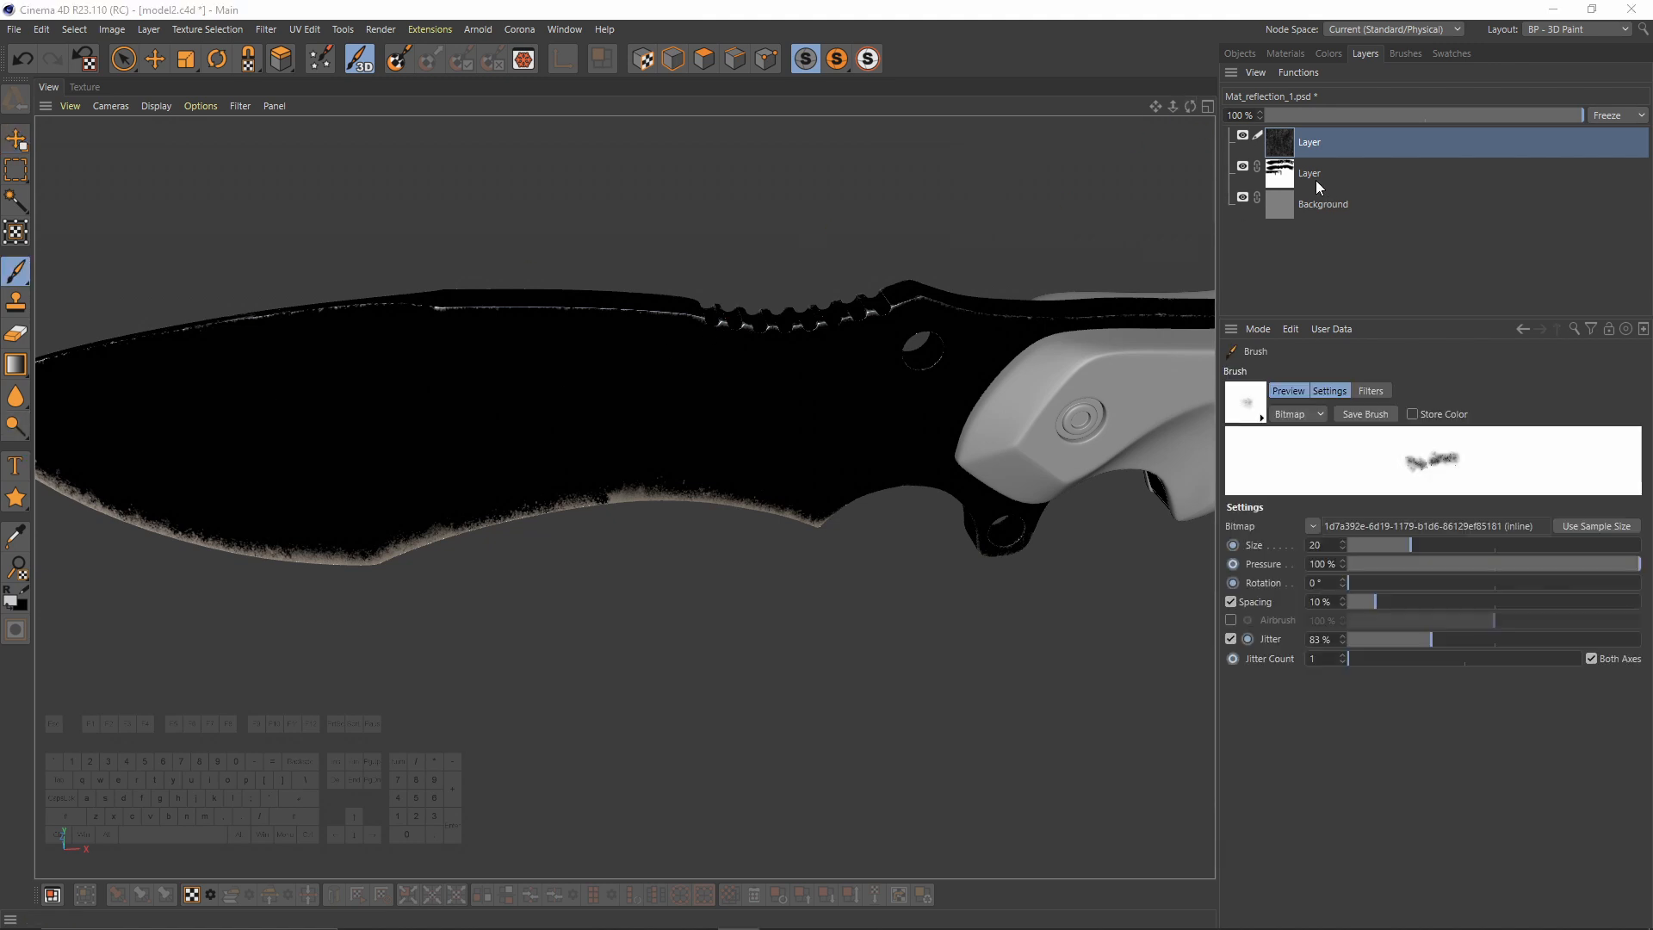
# Step: Add an empty layer between the AO and grunge layers and set the paint color to white with V at 100%
pyautogui.click(1316, 178)
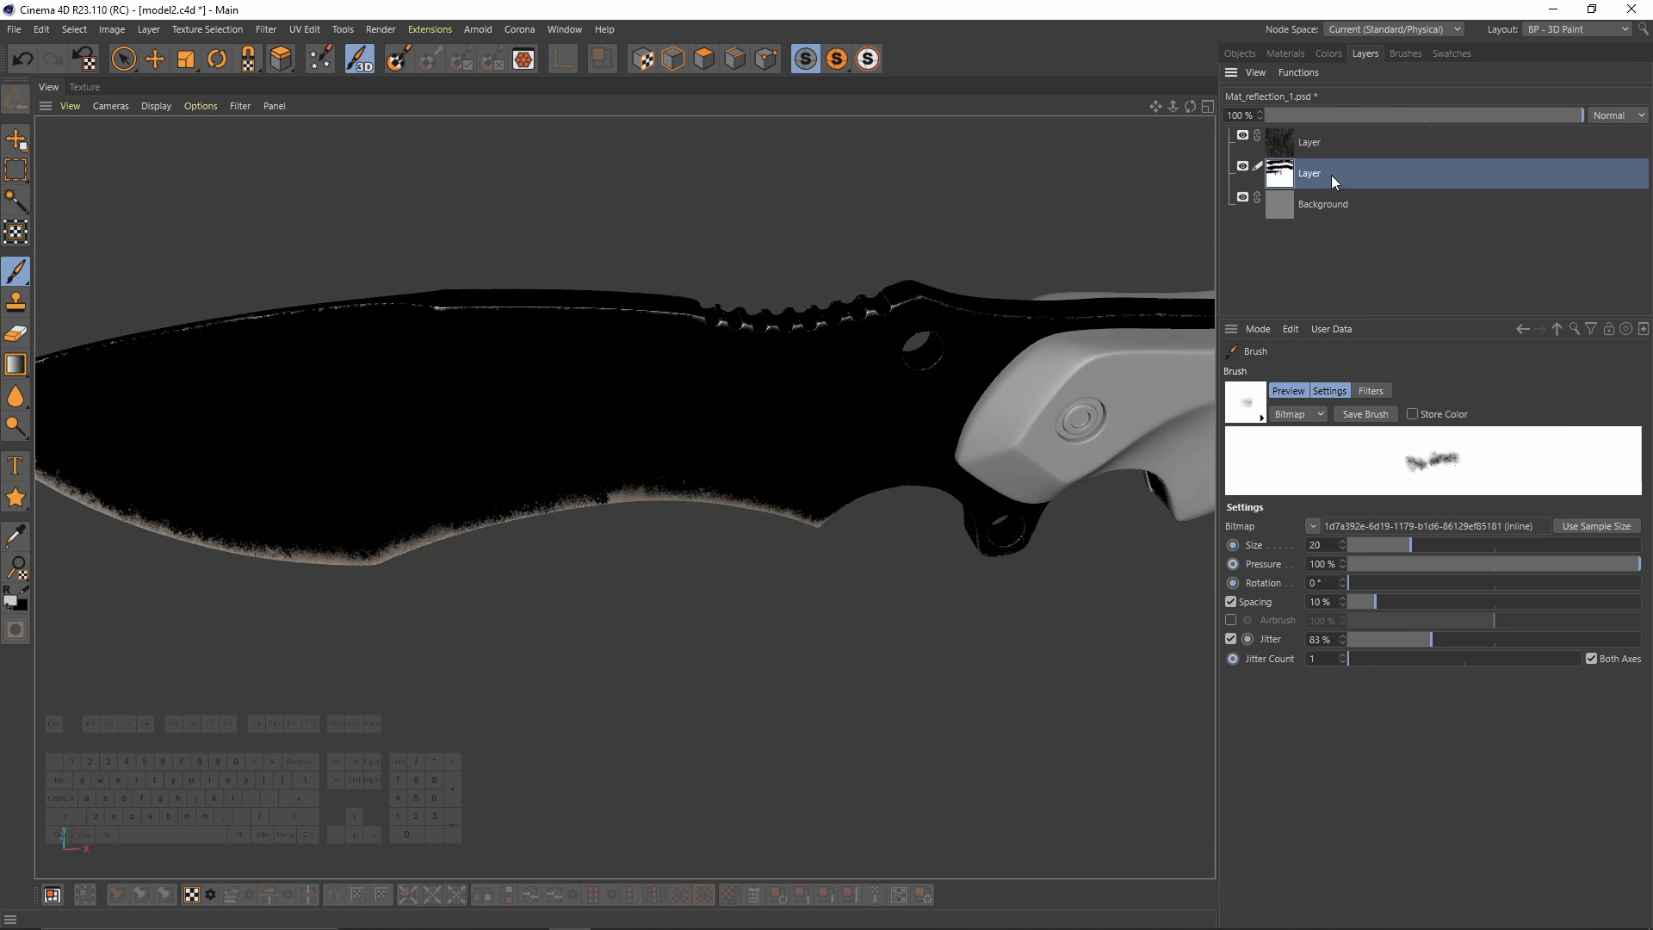
pyautogui.click(1317, 75)
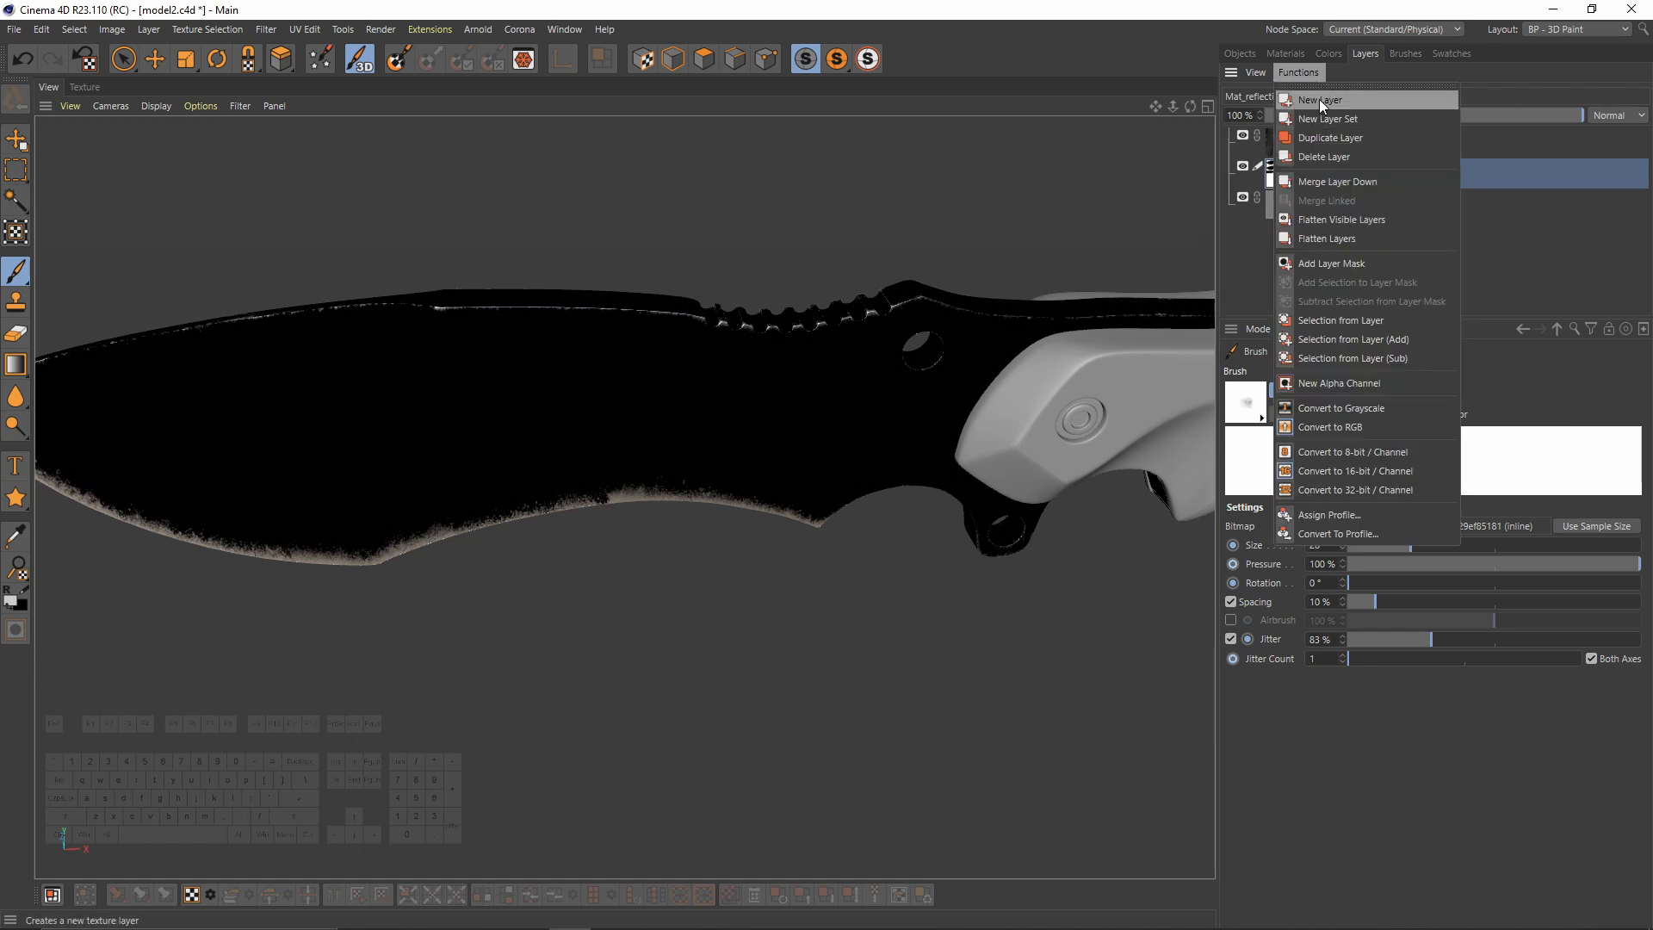
pyautogui.click(1319, 99)
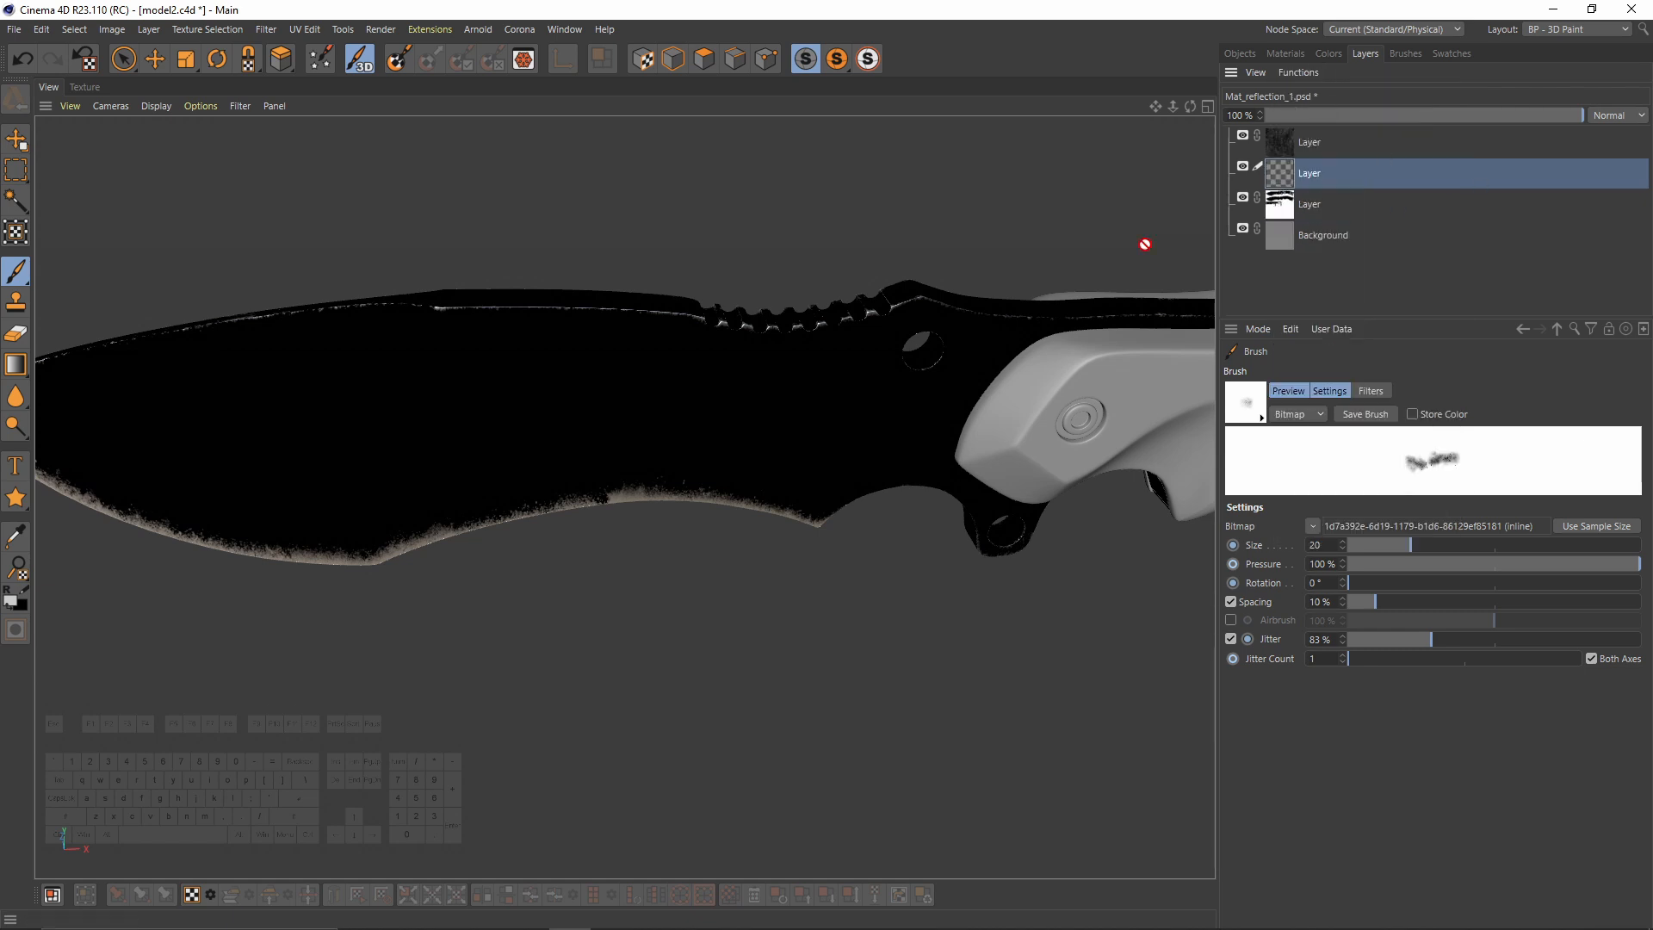
pyautogui.click(1328, 53)
pyautogui.moveTo(1598, 279); pyautogui.dragTo(1646, 277)
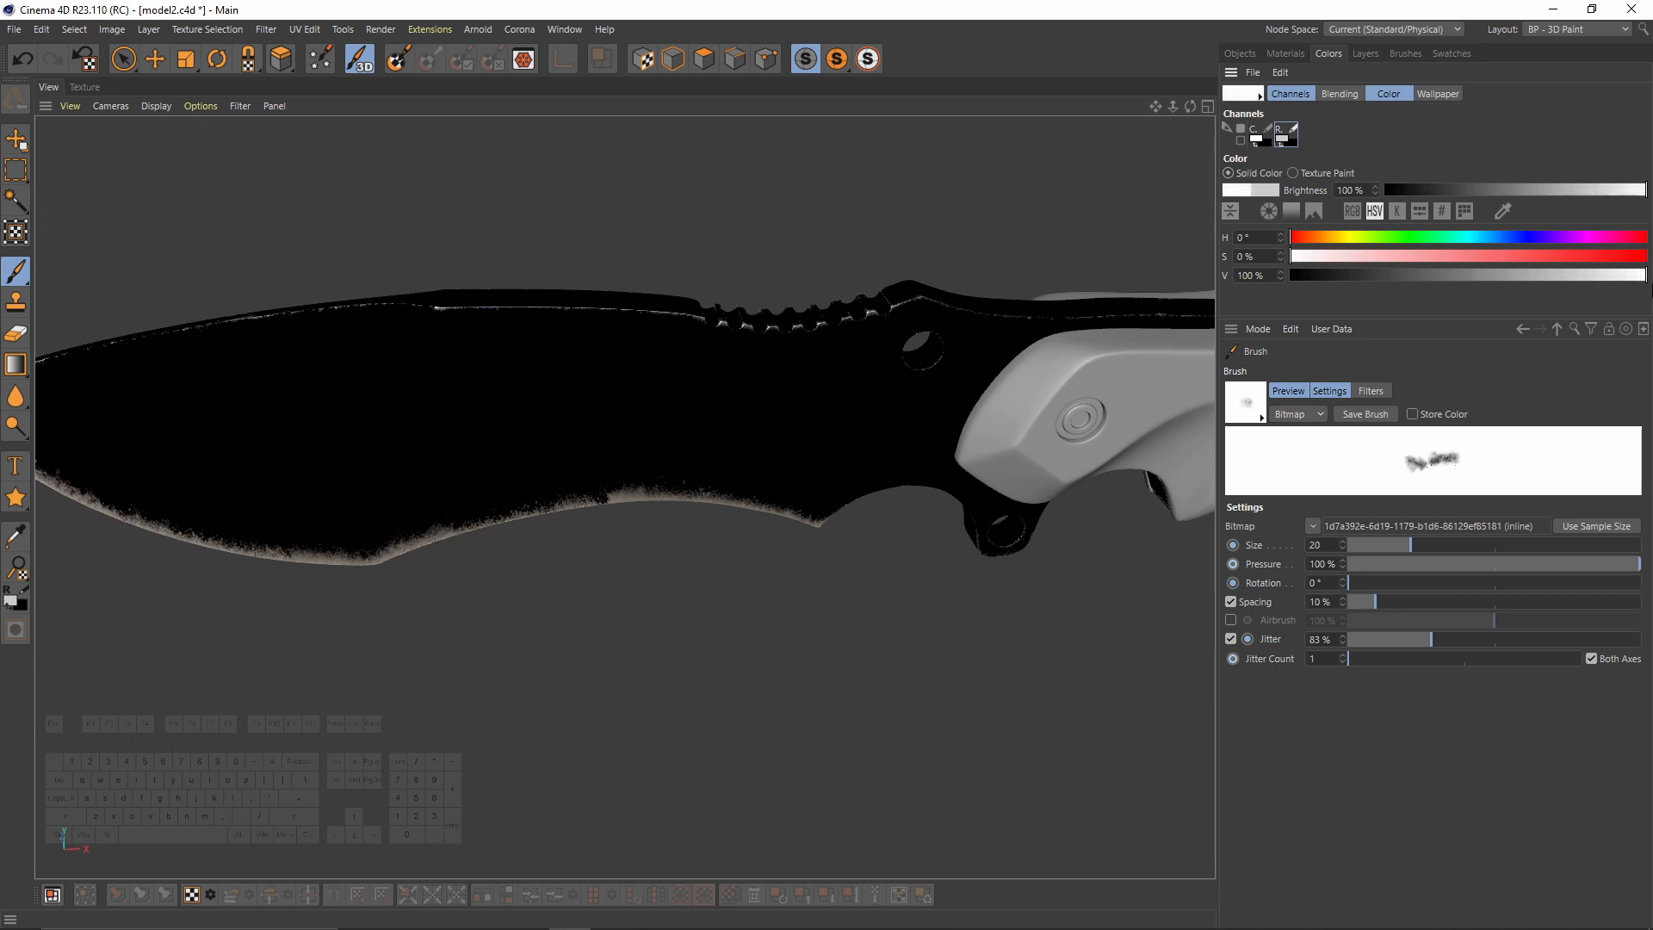
pyautogui.click(1364, 54)
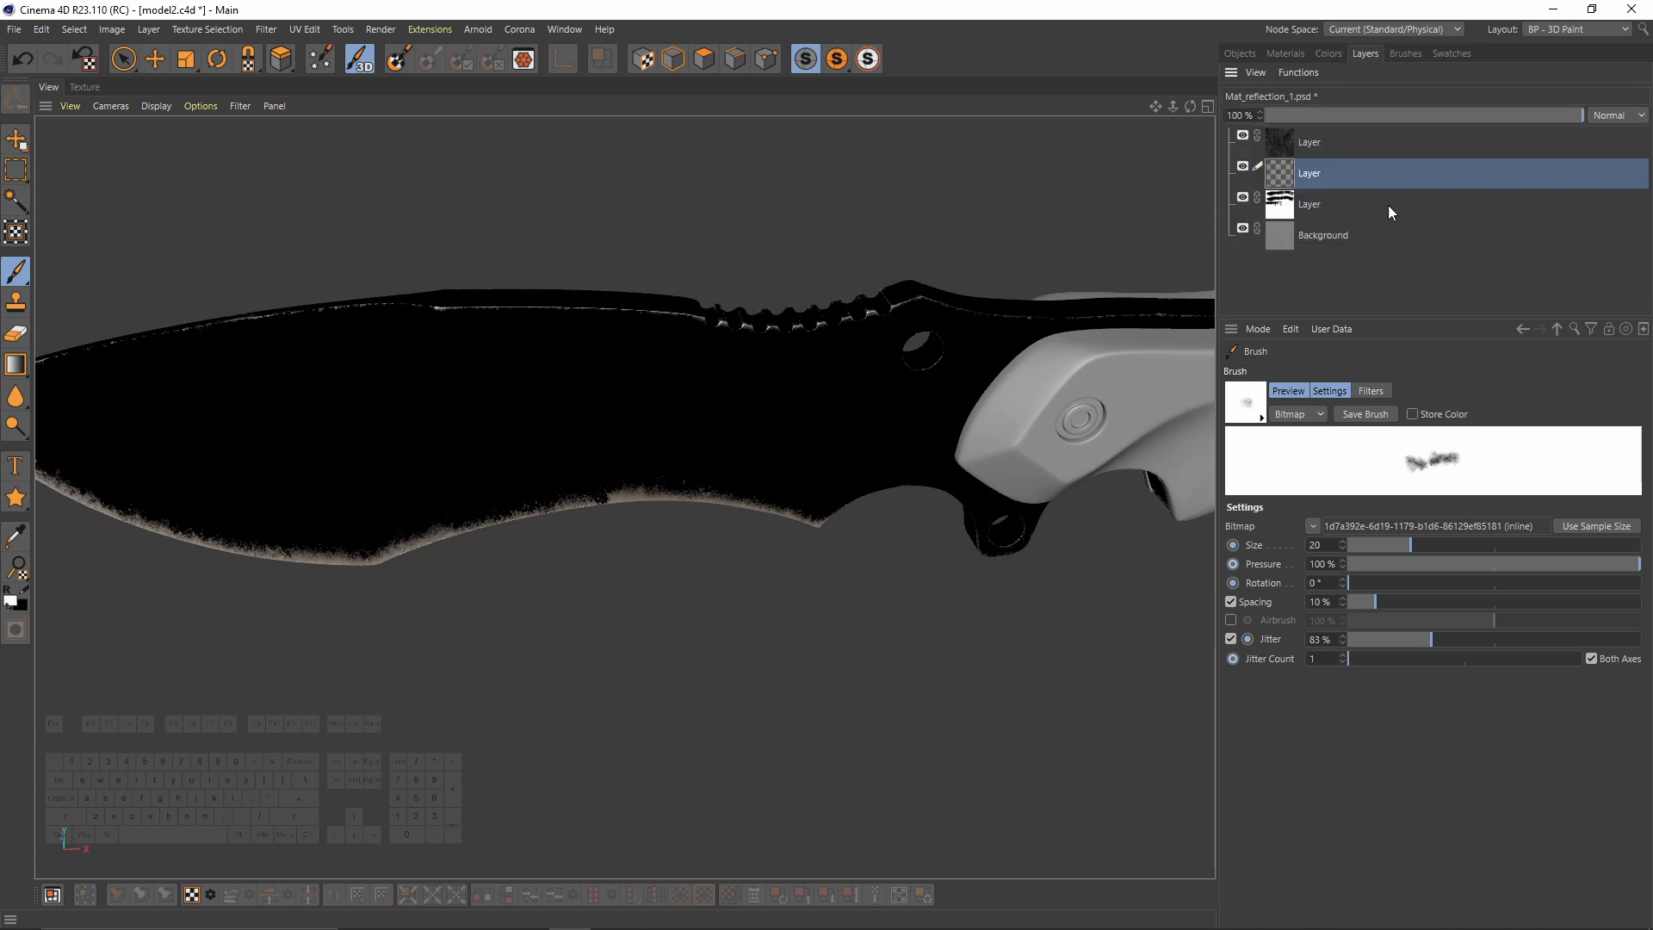
# Step: Expand the user brush presets down to the Polygonpen Basic Grunge 1 brush group
pyautogui.click(1398, 54)
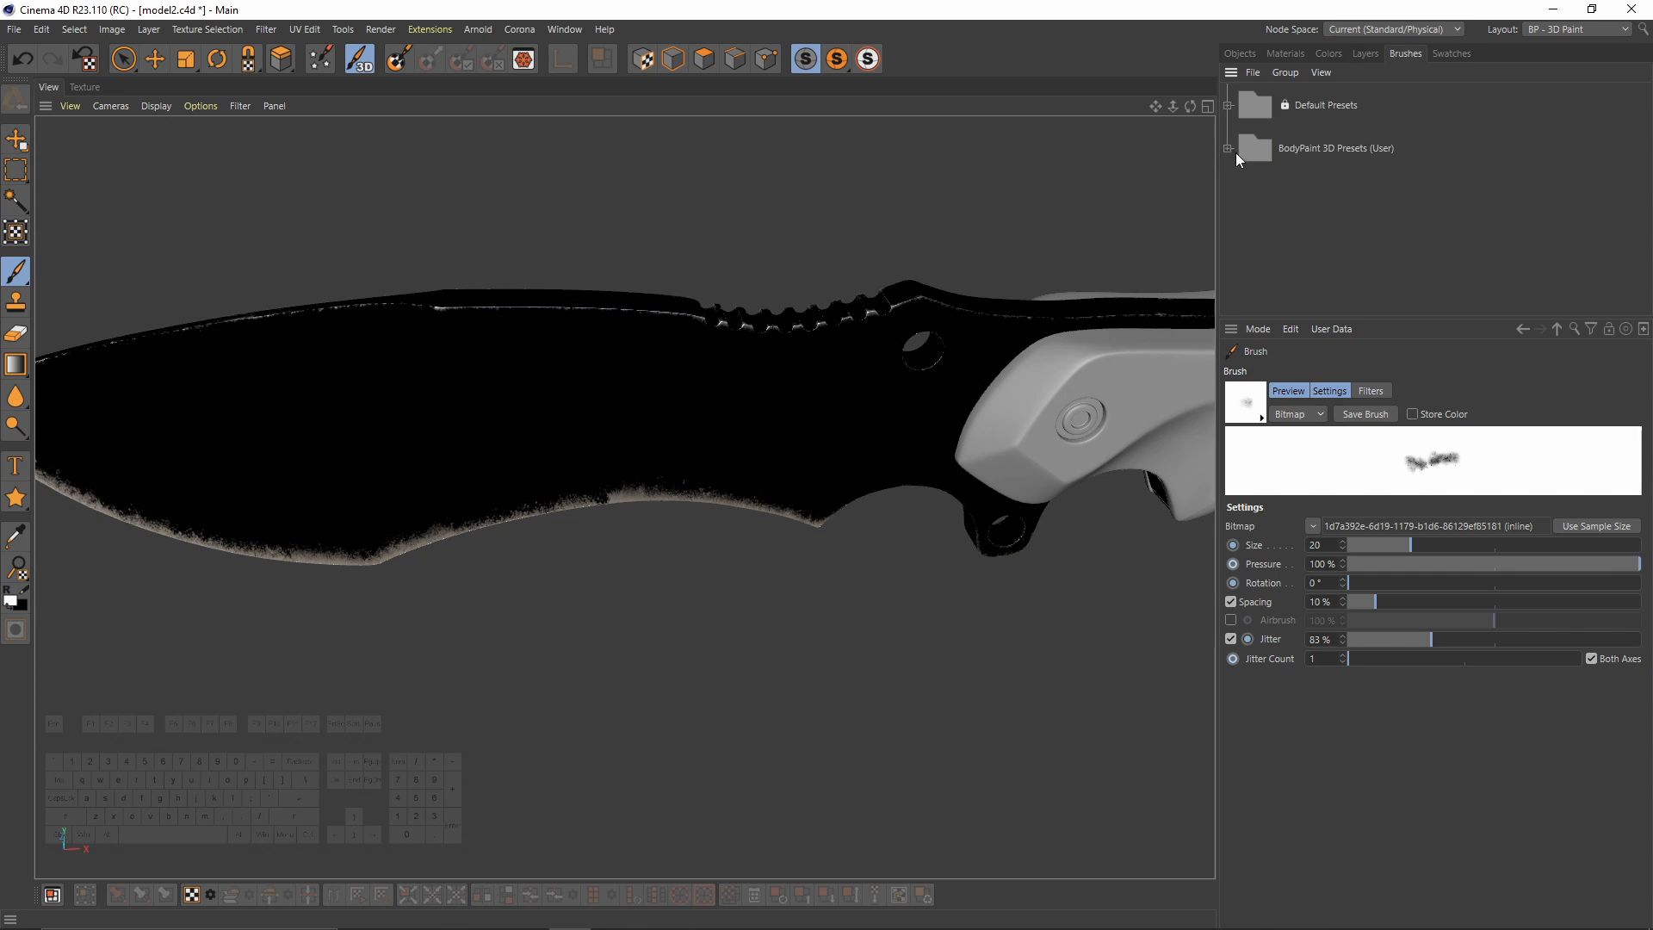
pyautogui.click(1241, 191)
pyautogui.scroll(-3, 1322, 189)
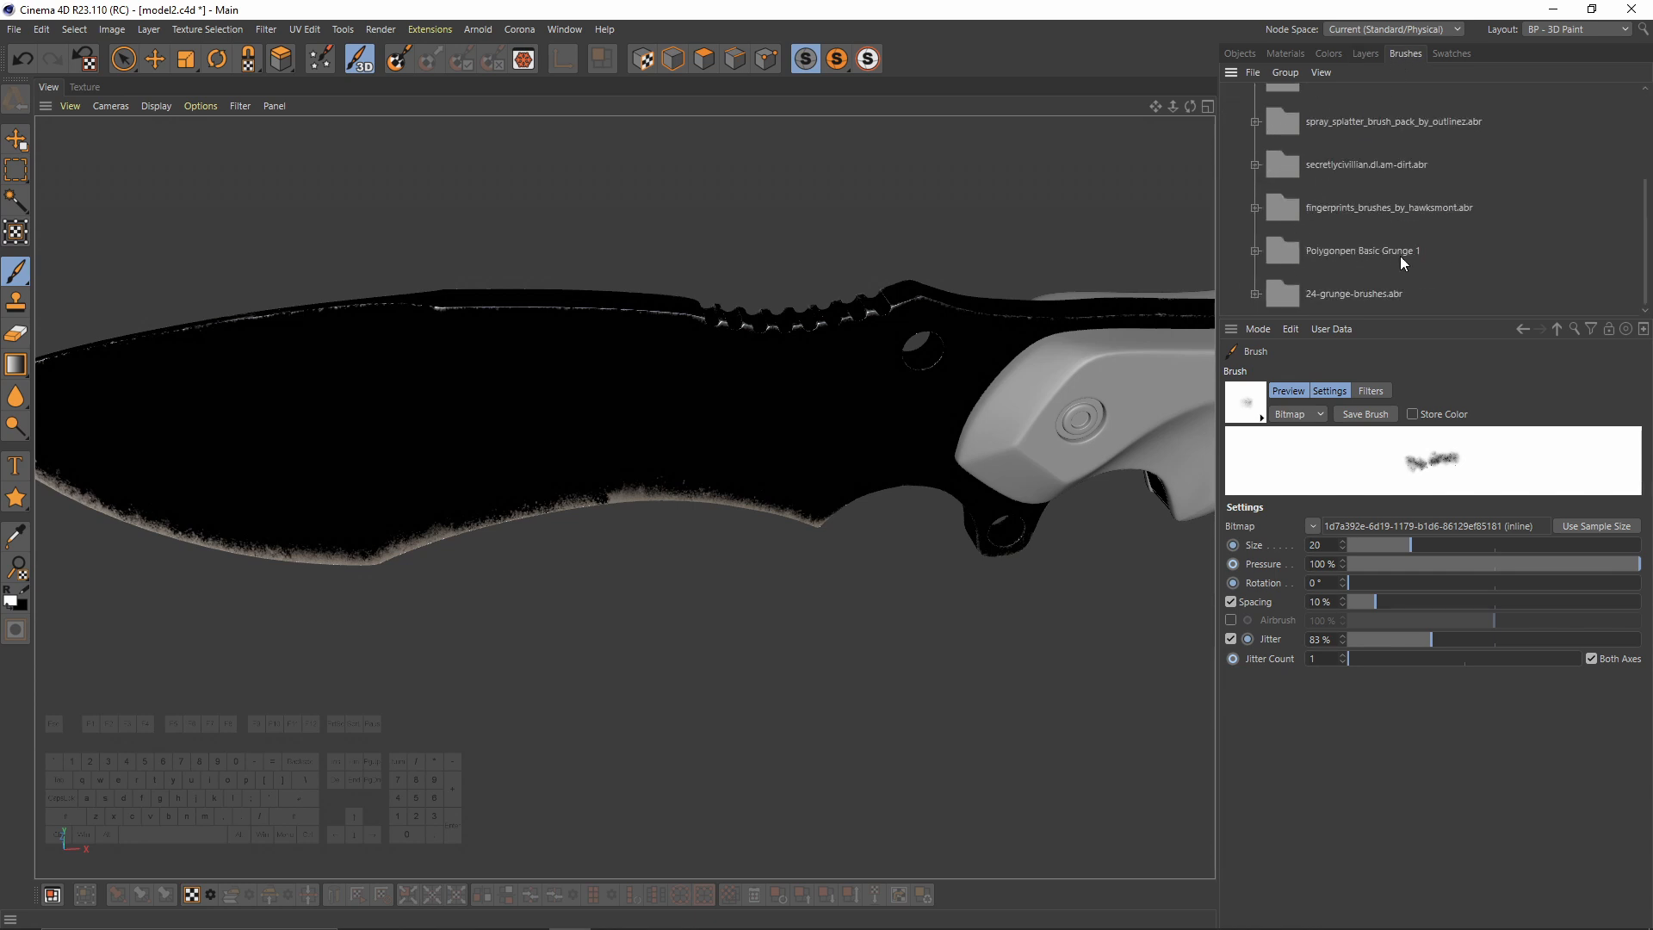
pyautogui.click(1254, 251)
pyautogui.scroll(-5, 1378, 190)
pyautogui.scroll(2, 1400, 175)
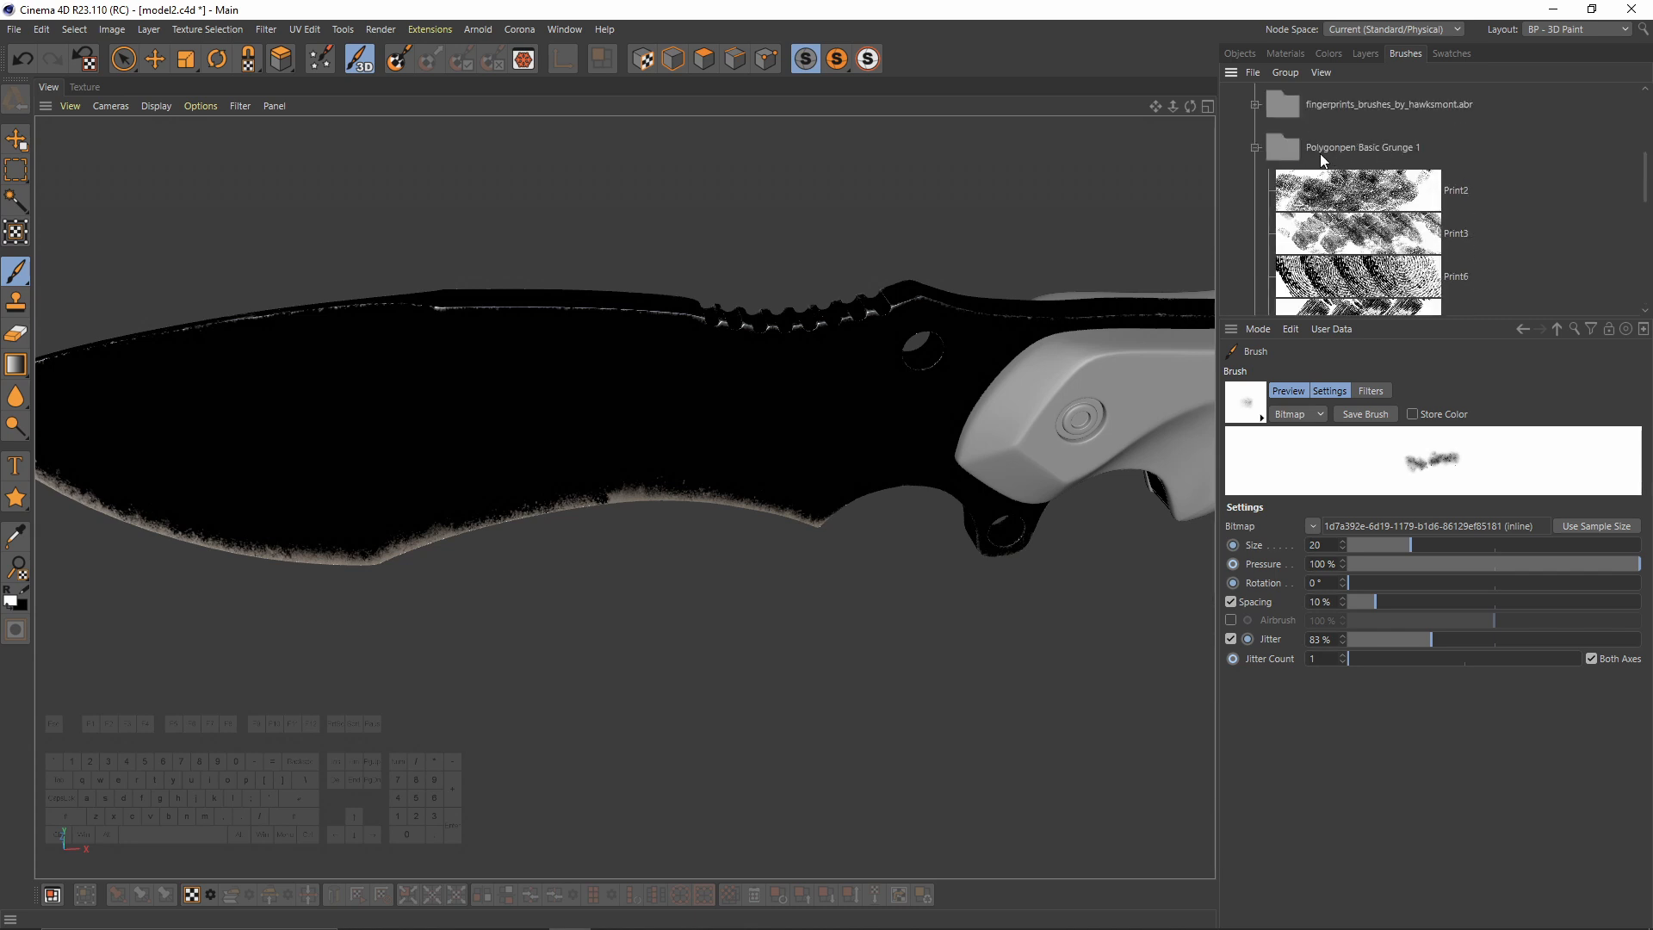
# Step: Load the Print2 brush and reduce its size to 138
pyautogui.doubleClick(1377, 185)
pyautogui.scroll(-3, 1467, 243)
pyautogui.scroll(3, 1446, 239)
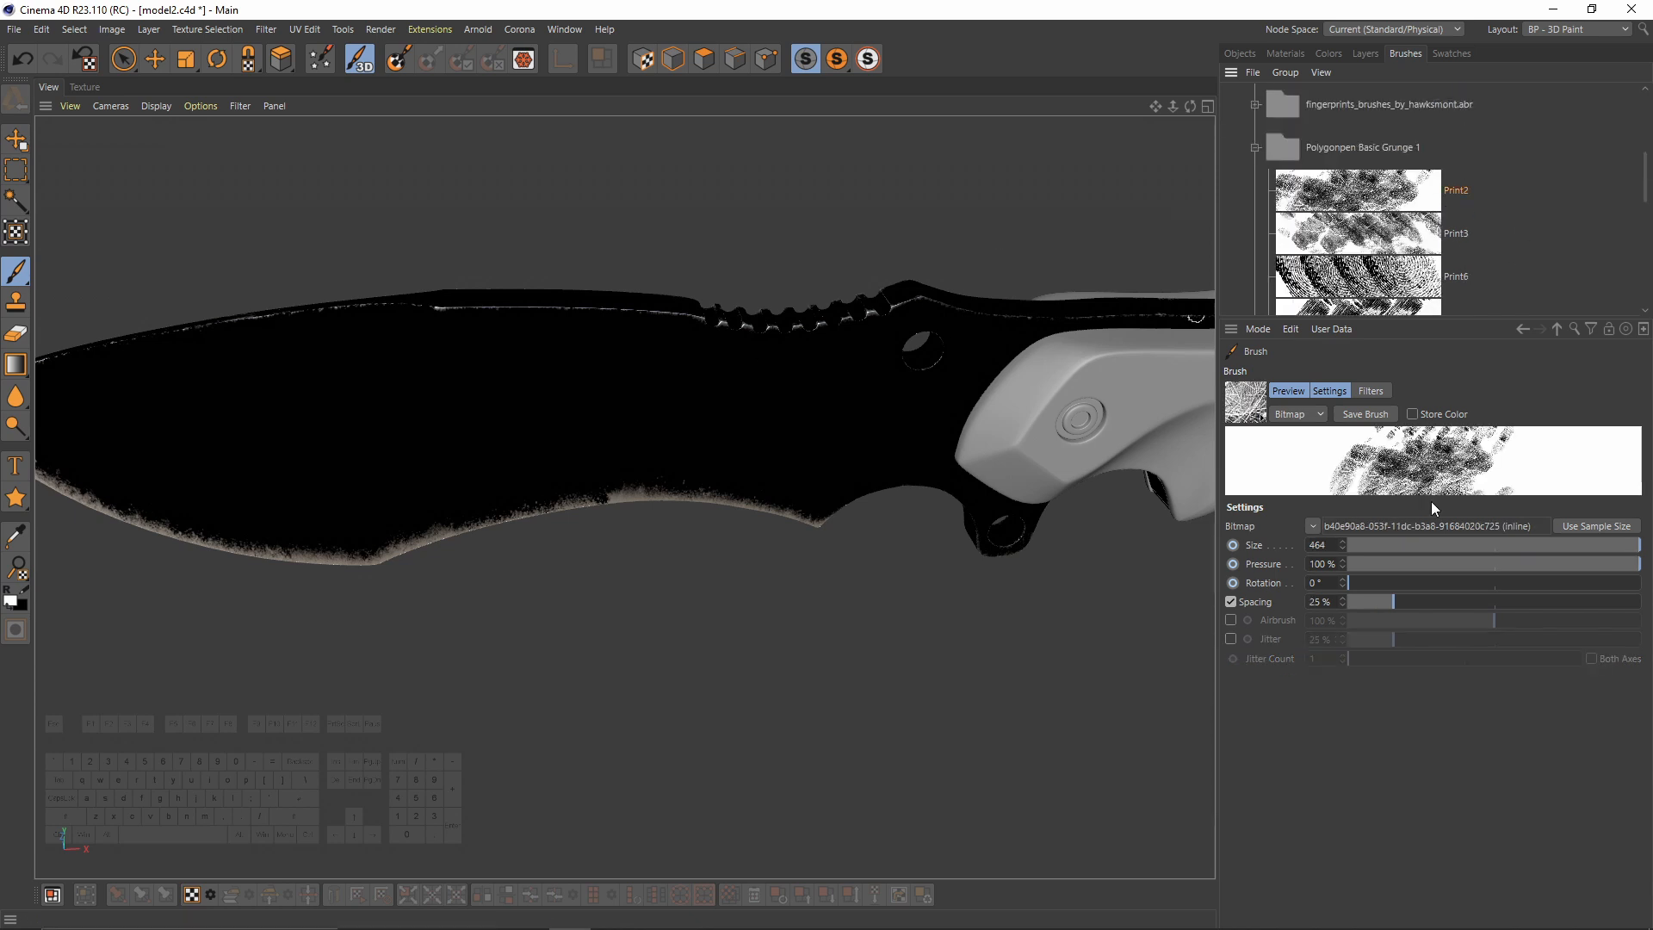
pyautogui.scroll(-3, 1470, 242)
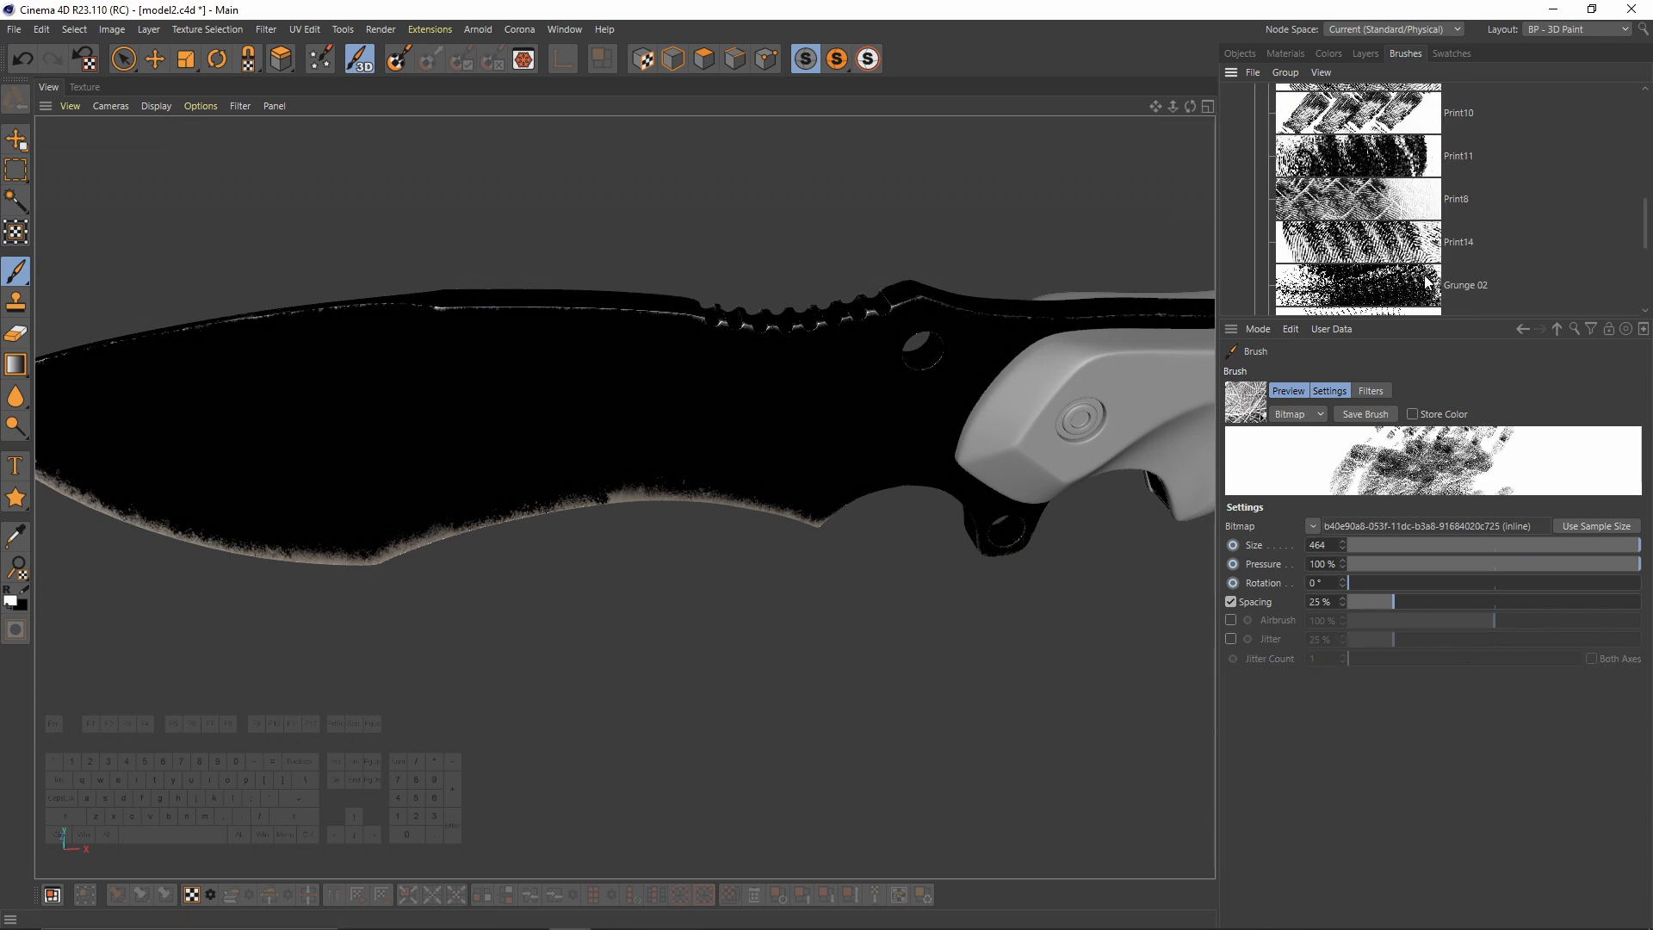
pyautogui.moveTo(523, 463); pyautogui.dragTo(423, 463, button='middle')
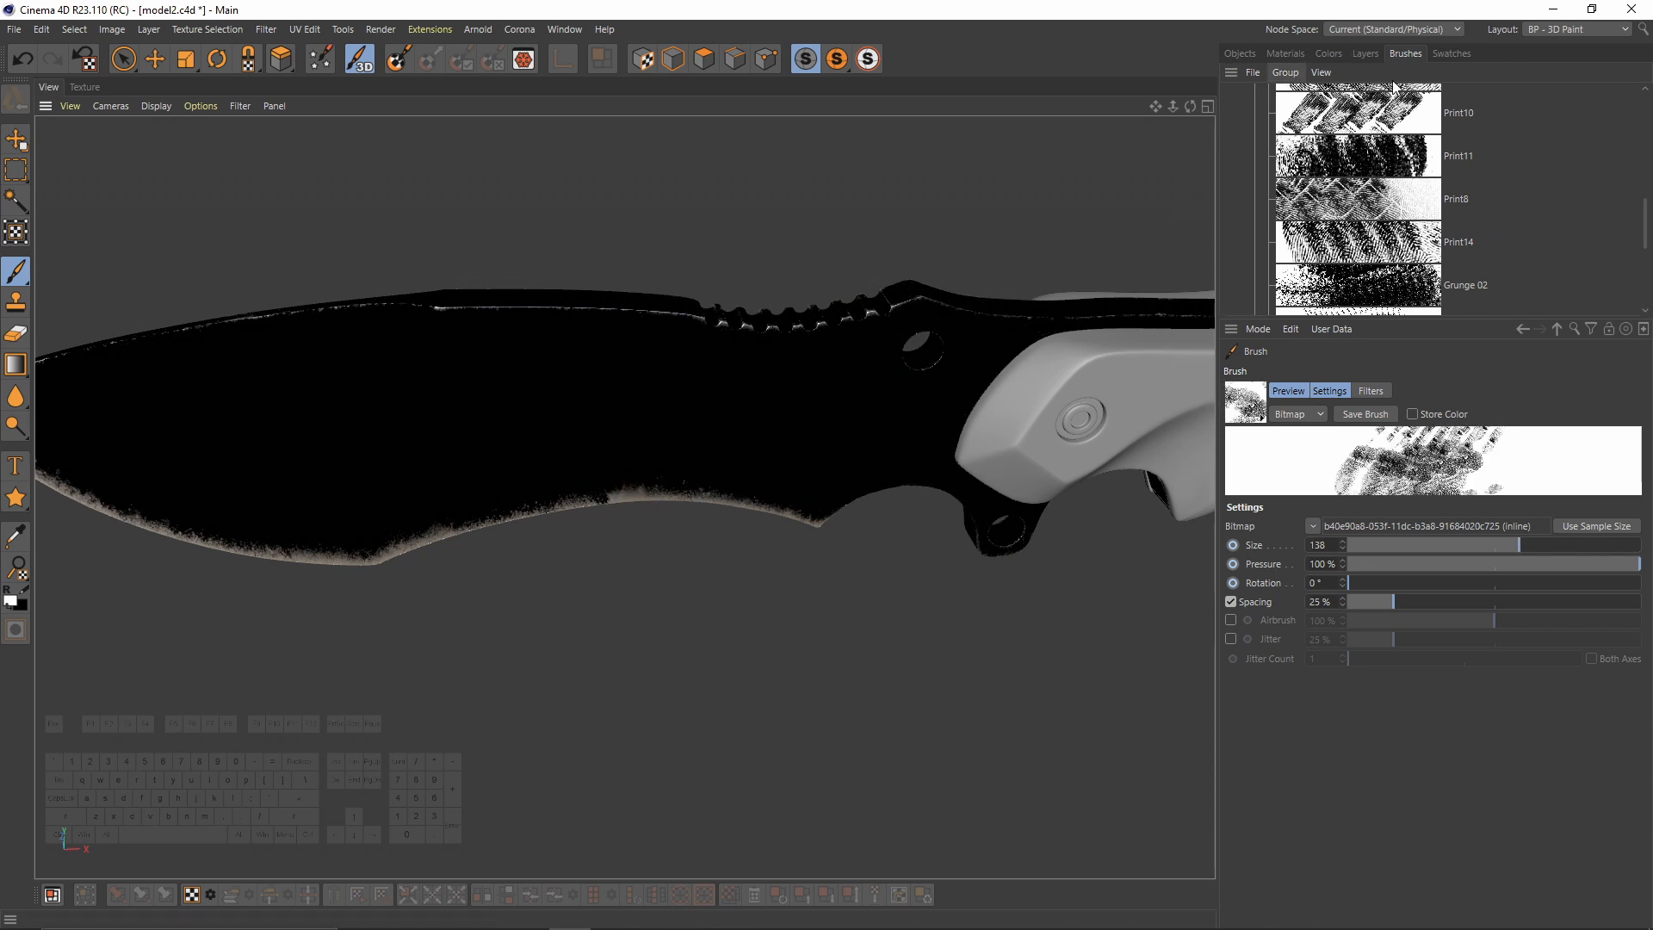
# Step: Load the grunge 03 dynamic brush from the Polygonpen Basic Grunge 1 group
pyautogui.click(1252, 71)
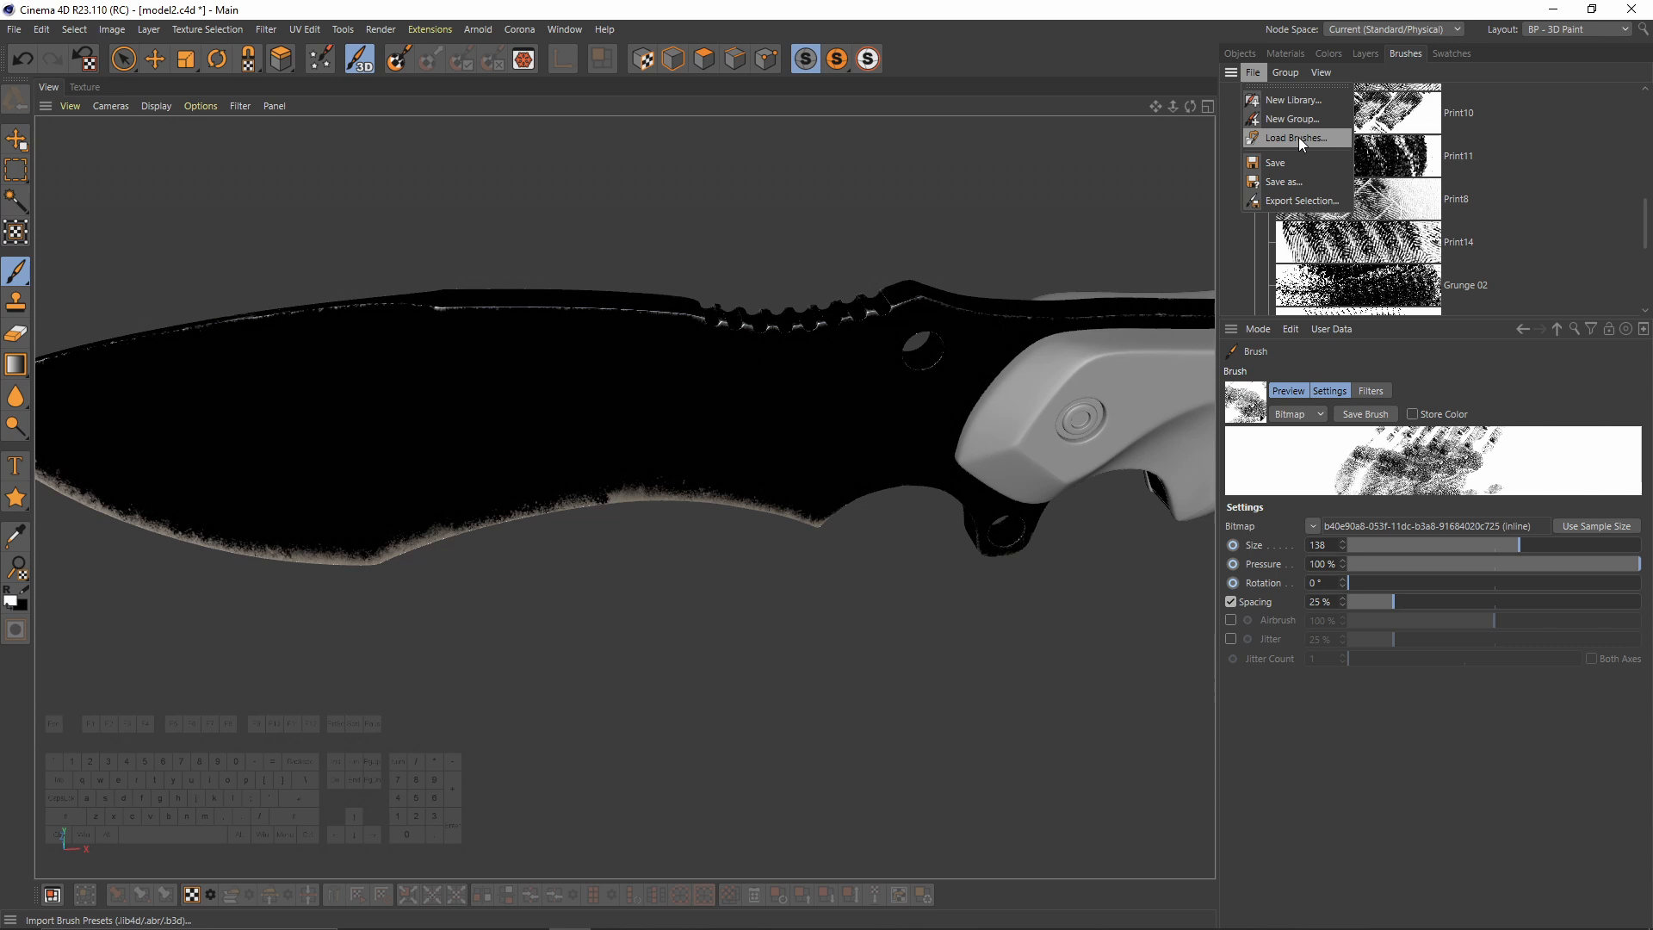
pyautogui.click(1490, 59)
pyautogui.scroll(-5, 1452, 222)
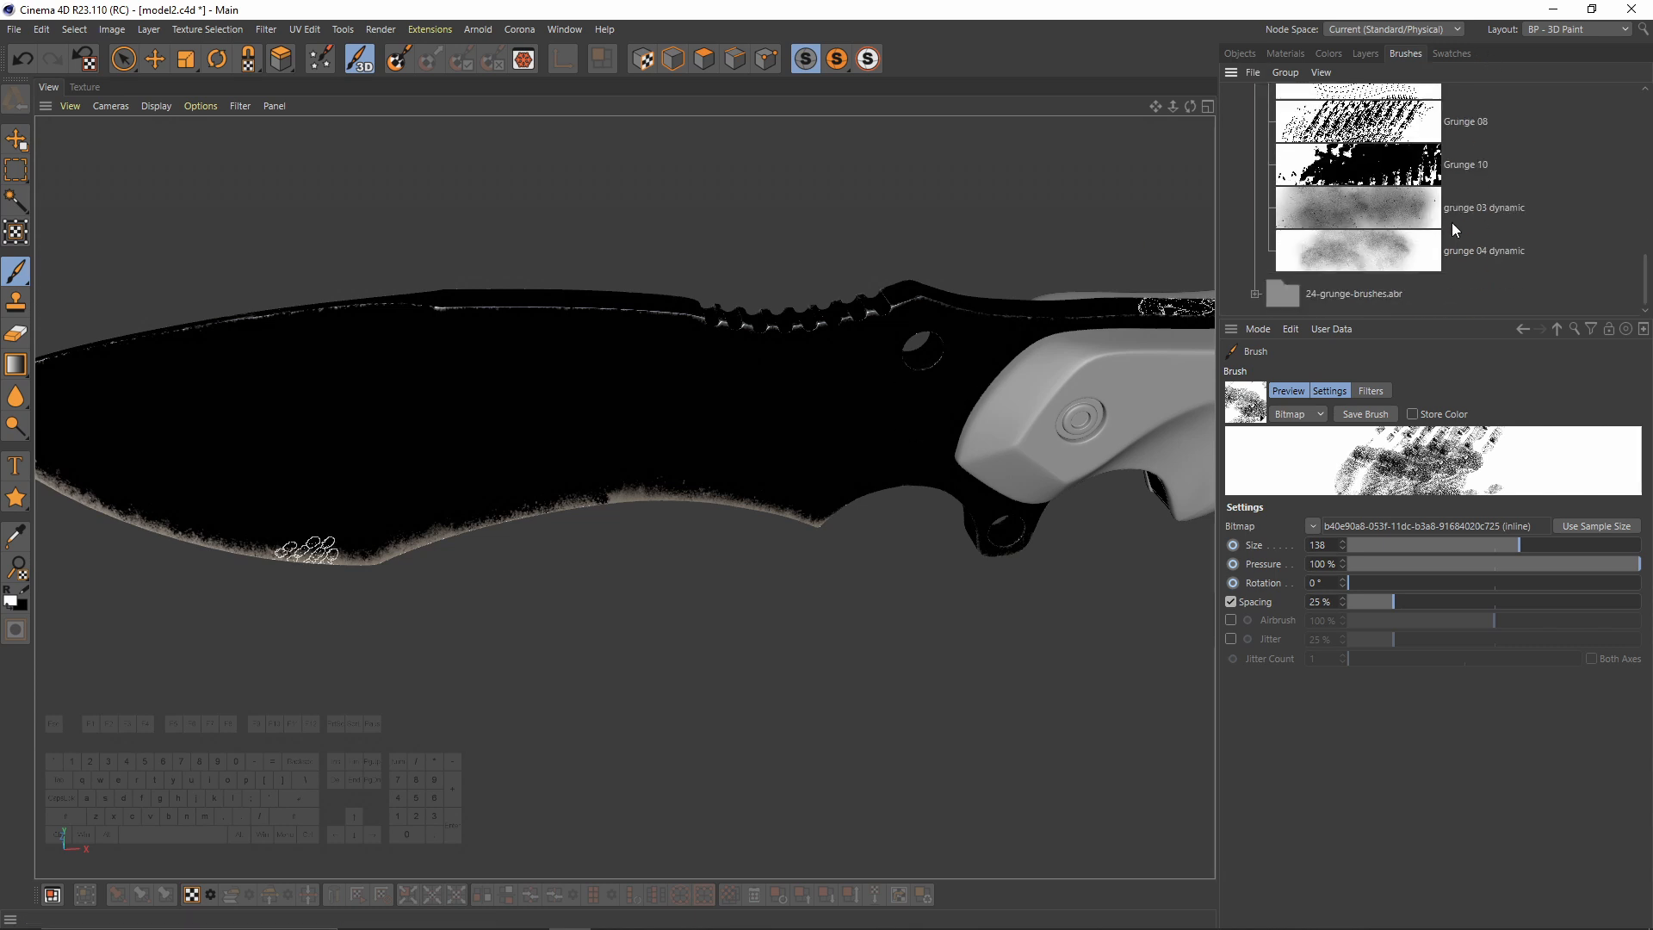
pyautogui.click(1373, 206)
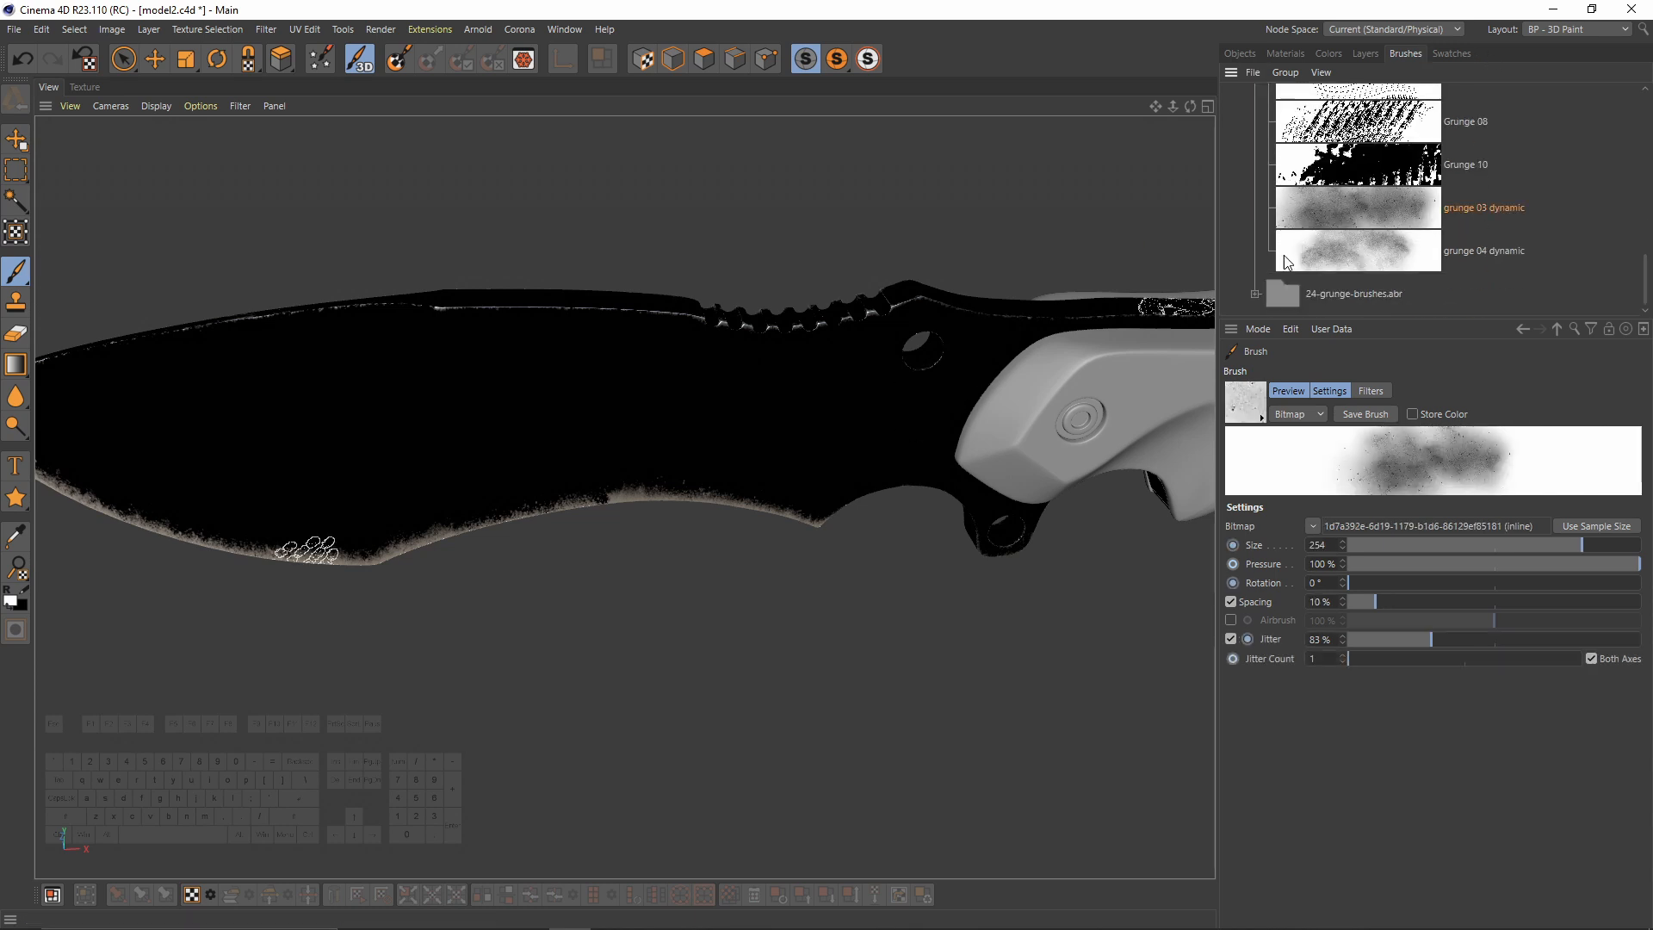
# Step: Shrink the grunge brush and, at 86% pressure, paint white wear along the notched spine, the guard and around the blade hole
pyautogui.click(1364, 53)
pyautogui.moveTo(748, 405); pyautogui.dragTo(602, 442, button='middle')
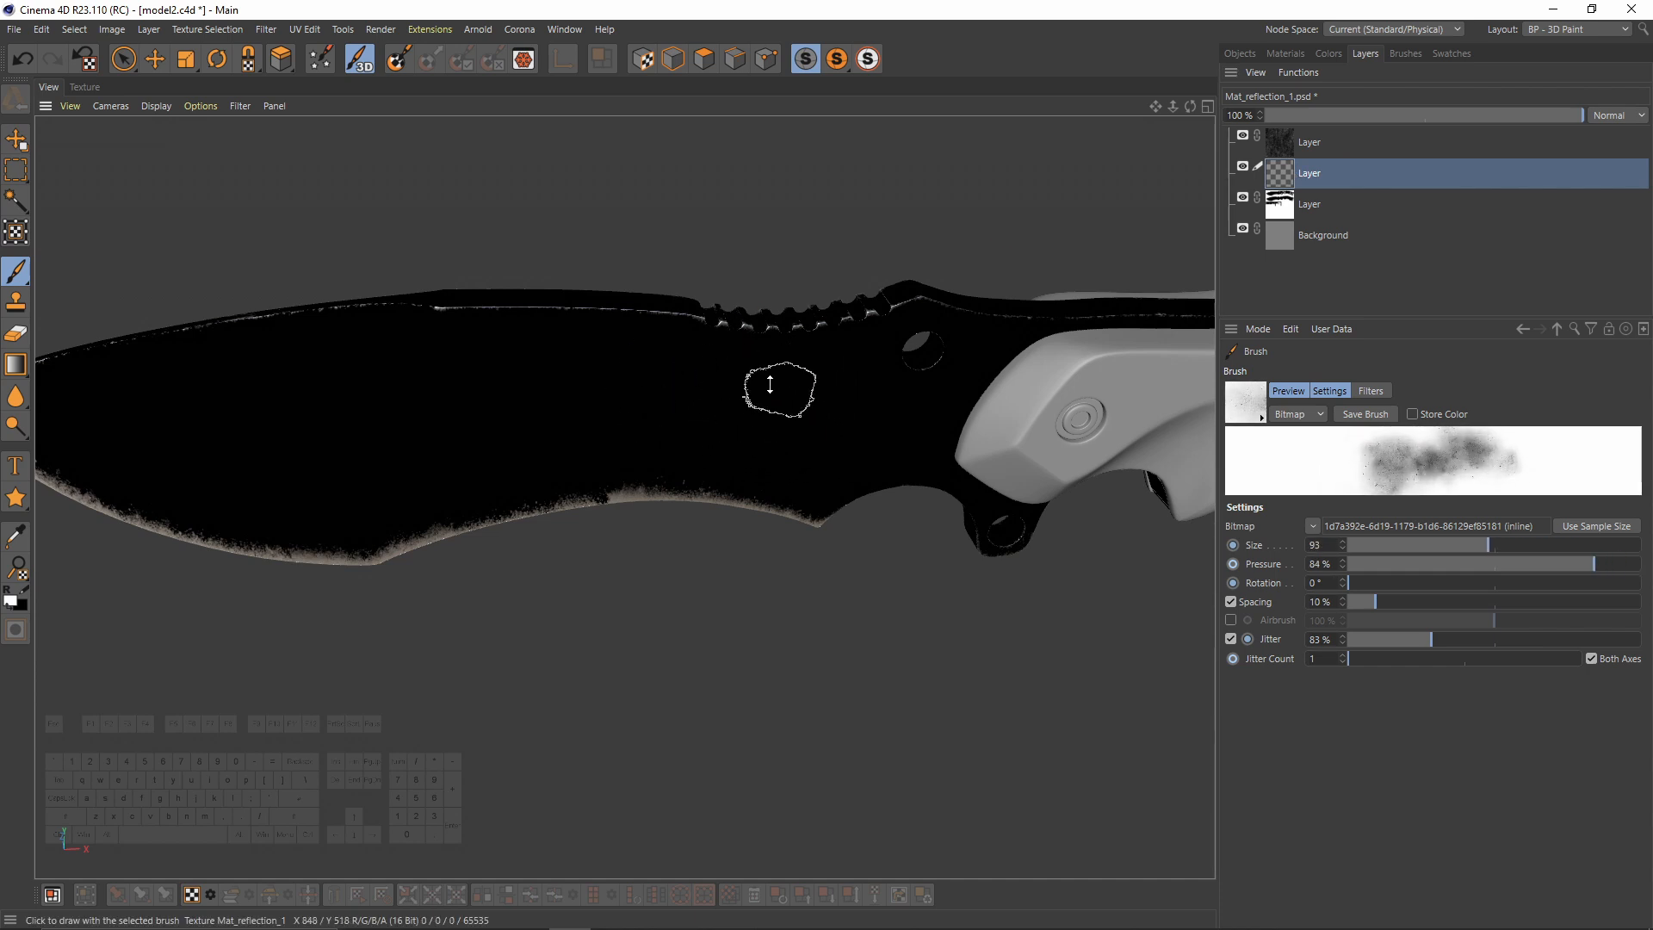
pyautogui.moveTo(677, 340); pyautogui.dragTo(665, 348, button='middle')
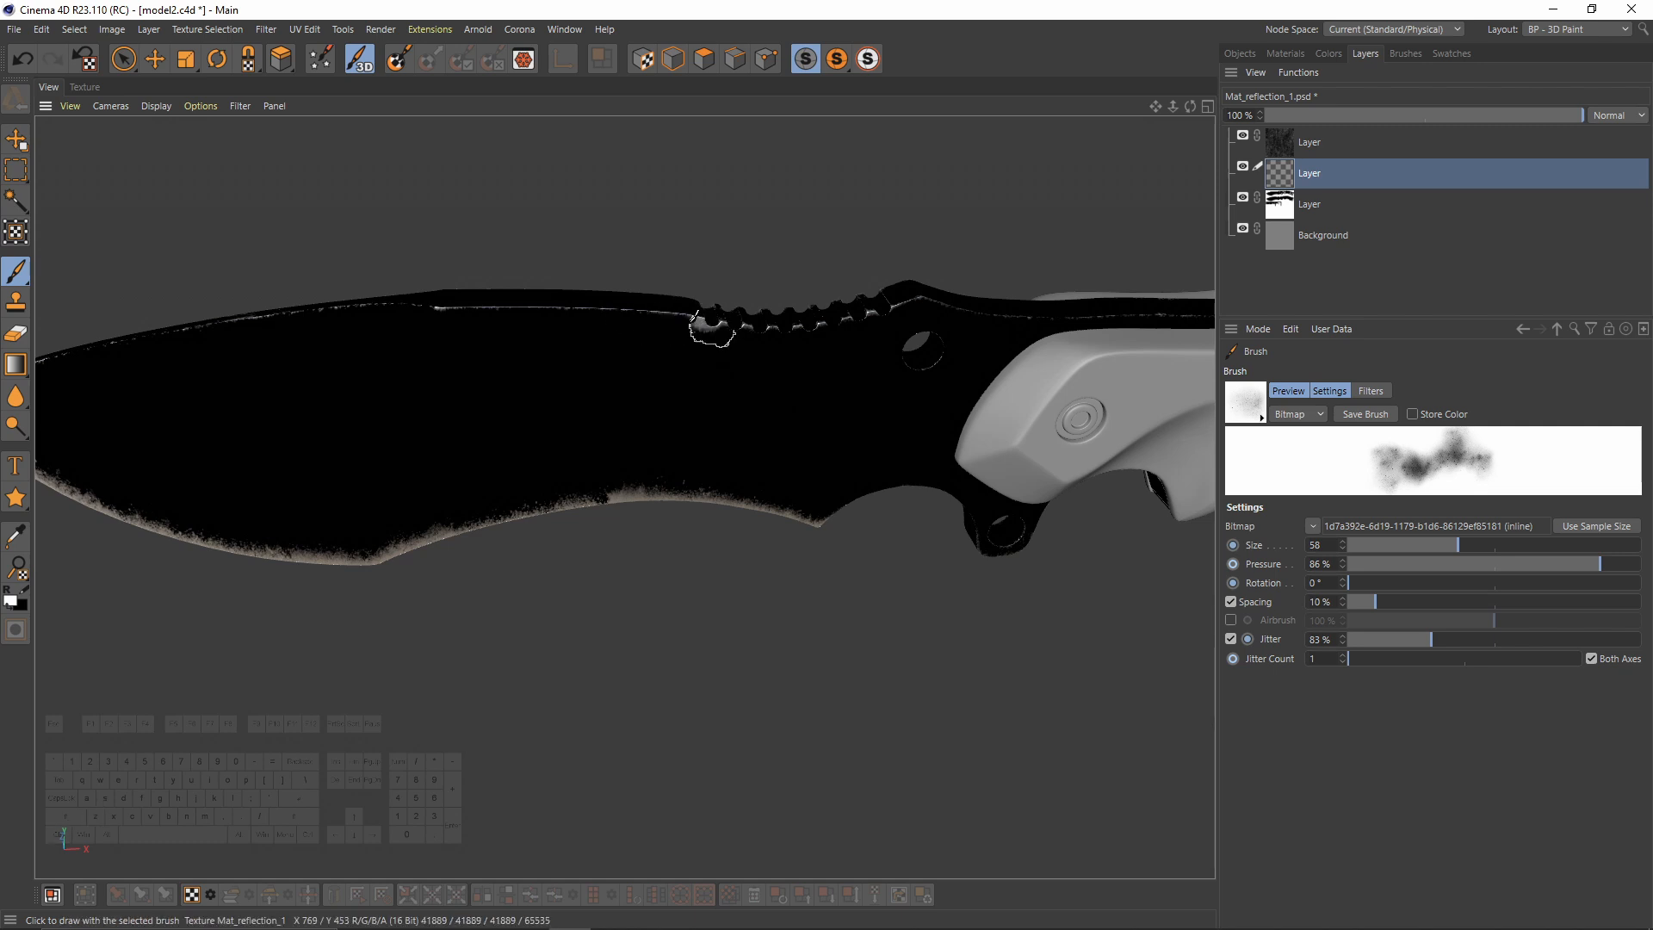
pyautogui.moveTo(429, 325); pyautogui.dragTo(405, 328, button='middle')
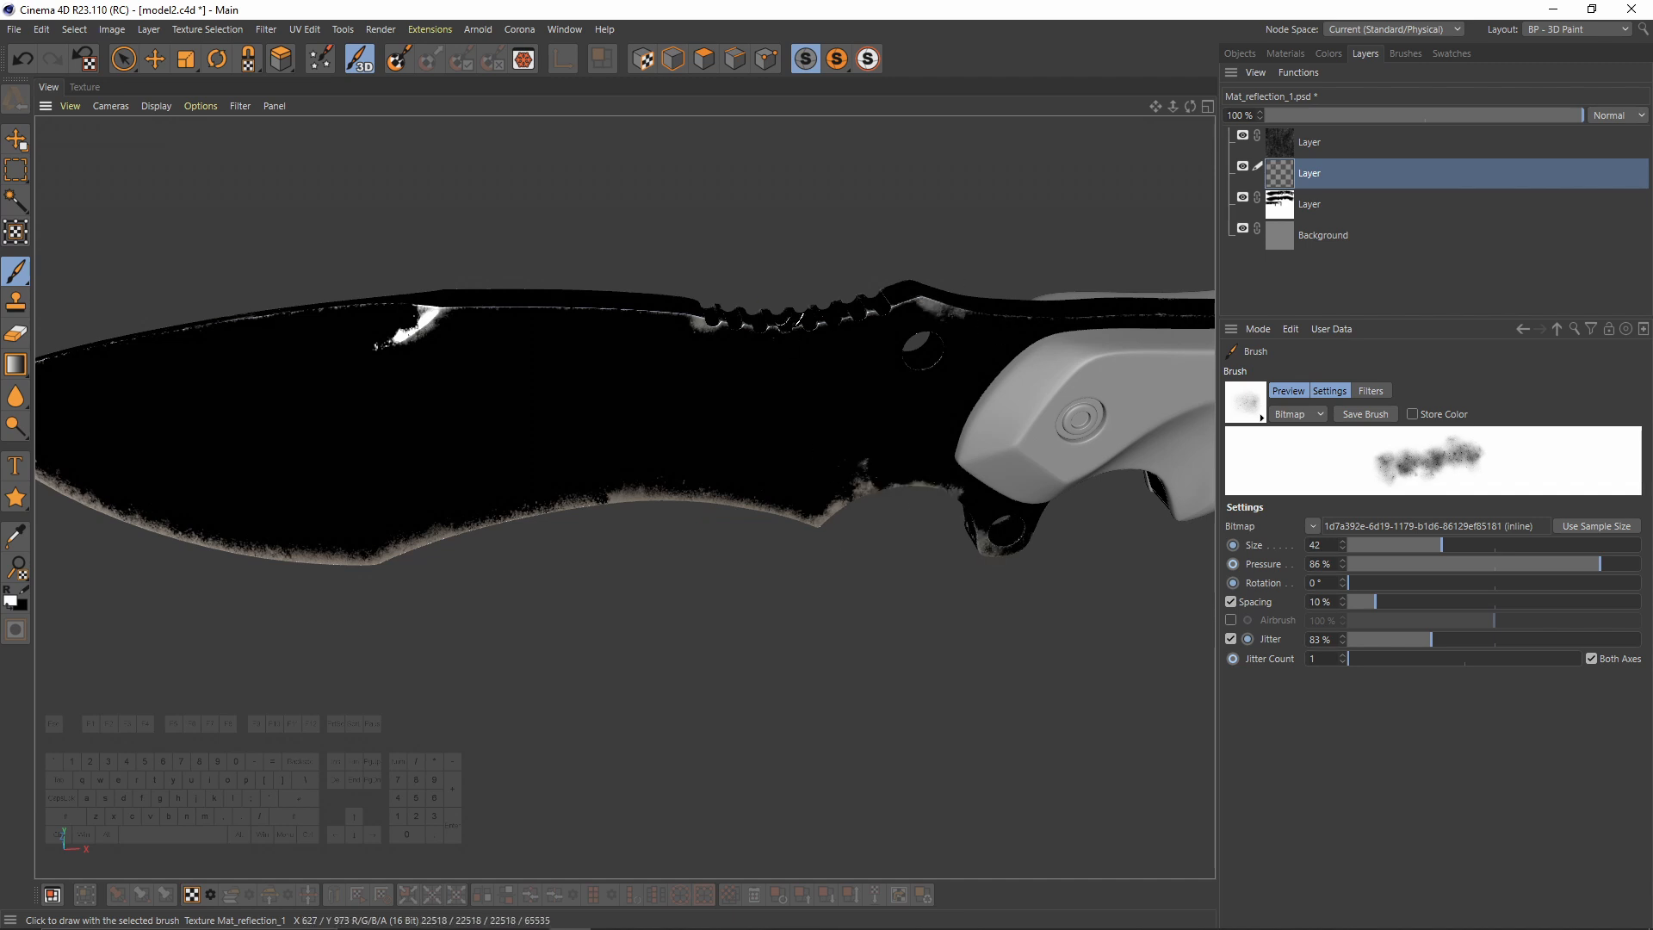
pyautogui.keyDown('alt'); pyautogui.moveTo(947, 343); pyautogui.dragTo(967, 354, button='right'); pyautogui.keyUp('alt')
pyautogui.moveTo(958, 328); pyautogui.dragTo(949, 410)
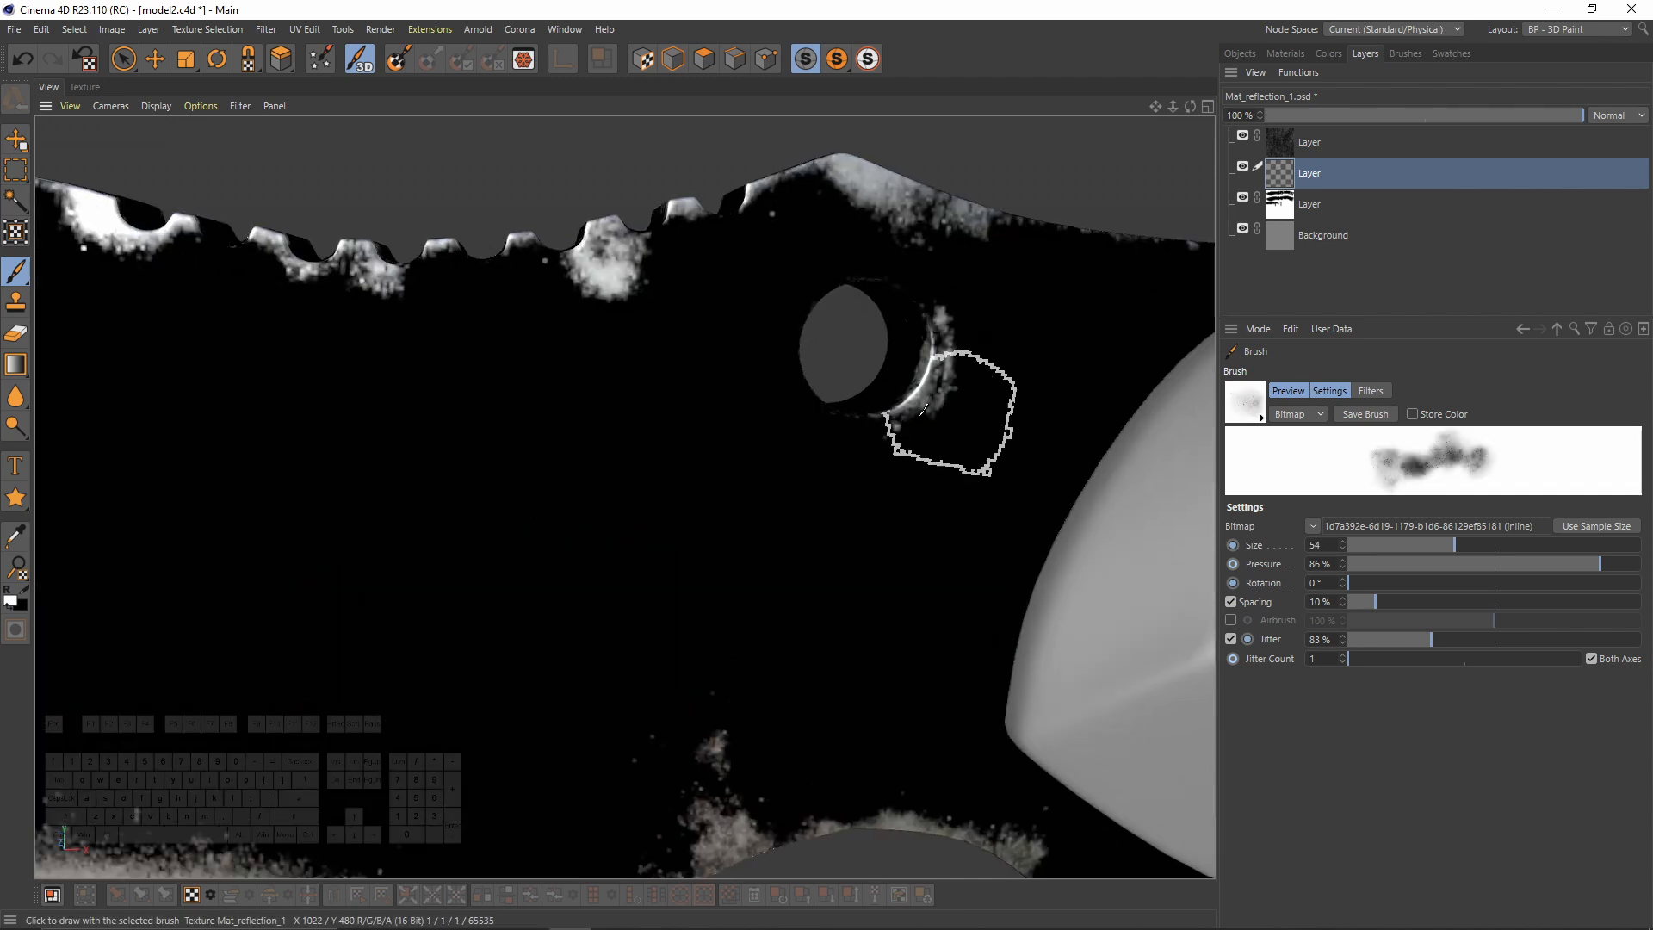
# Step: Reduce the brush to size 21 and paint white wear around the three holes and the lower tip of the handle's tang
pyautogui.keyDown('alt'); pyautogui.moveTo(949, 410); pyautogui.dragTo(627, 206, button='middle'); pyautogui.keyUp('alt')
pyautogui.moveTo(773, 556); pyautogui.dragTo(743, 557, button='middle')
pyautogui.keyDown('alt'); pyautogui.moveTo(752, 546); pyautogui.dragTo(771, 431); pyautogui.keyUp('alt')
pyautogui.moveTo(775, 431); pyautogui.dragTo(741, 509)
pyautogui.moveTo(663, 556); pyautogui.dragTo(680, 620)
pyautogui.keyDown('alt'); pyautogui.moveTo(681, 620); pyautogui.dragTo(844, 361, button='middle'); pyautogui.keyUp('alt')
pyautogui.moveTo(706, 470); pyautogui.dragTo(732, 508)
pyautogui.moveTo(667, 599); pyautogui.dragTo(641, 611)
pyautogui.moveTo(560, 655)
pyautogui.mouseDown()
pyautogui.moveTo(631, 709)
pyautogui.moveTo(642, 688)
pyautogui.mouseUp()
pyautogui.click(1231, 560)
pyautogui.click(1117, 614)
pyautogui.click(1246, 668)
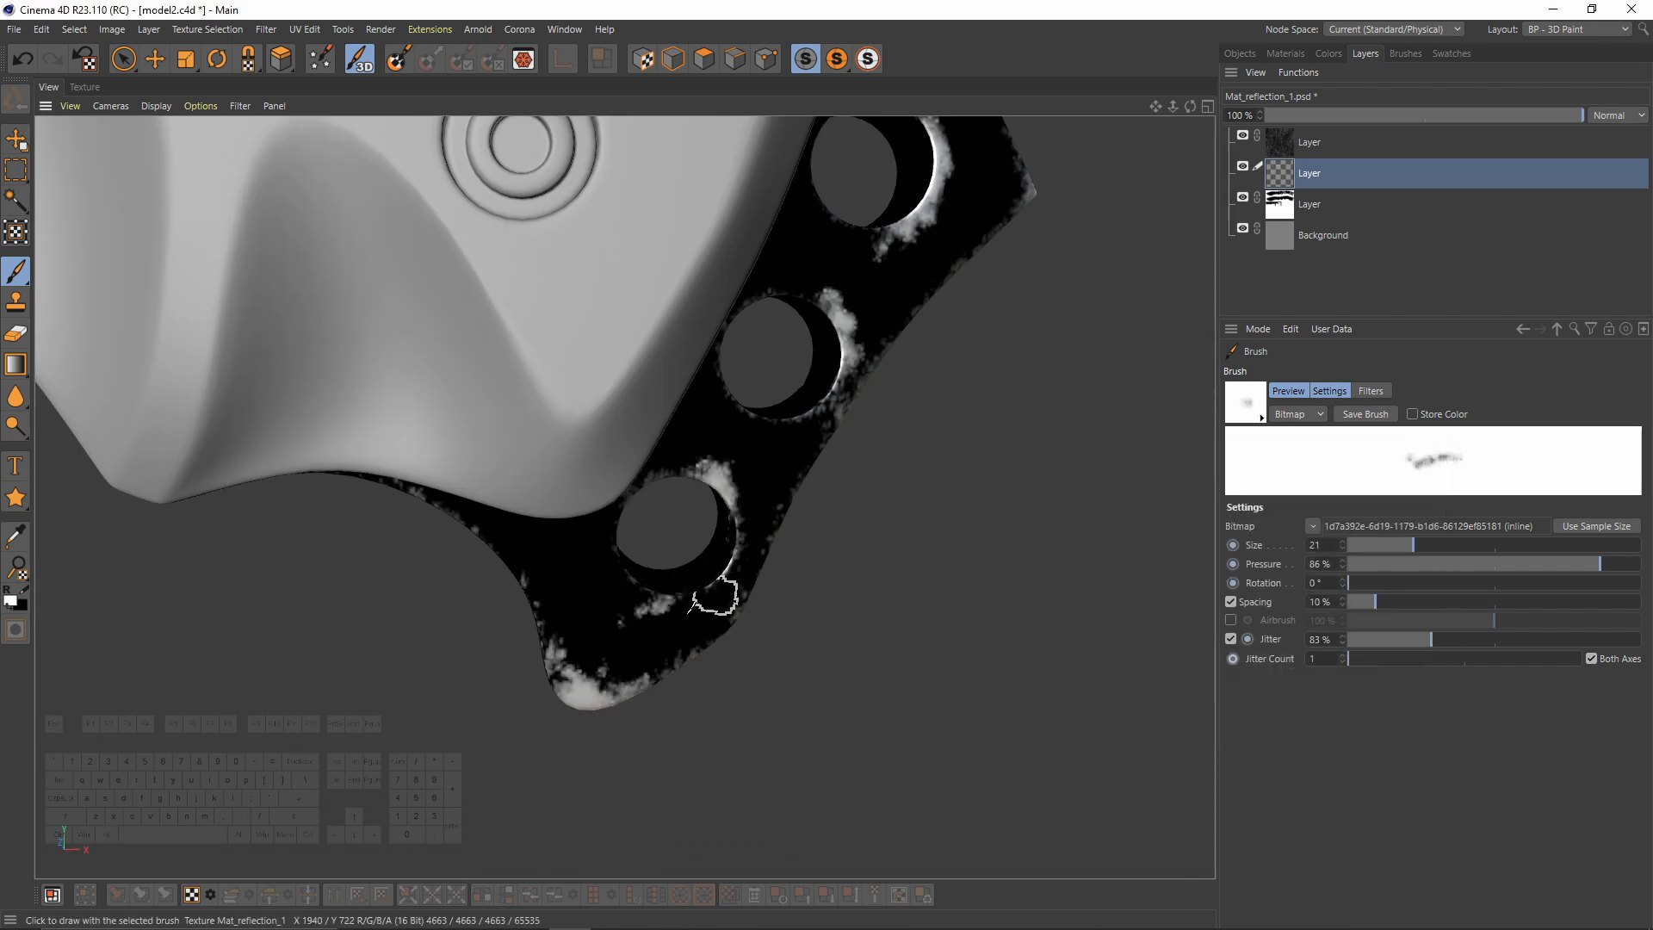
pyautogui.moveTo(676, 615); pyautogui.dragTo(621, 558)
# Step: Lower the brush pressure to 33% and paint faint white scratches at the blade tip and along the mid-blade ridges, using about size 26
pyautogui.keyDown('alt'); pyautogui.moveTo(814, 292); pyautogui.dragTo(780, 426, button='middle'); pyautogui.keyUp('alt')
pyautogui.moveTo(886, 320)
pyautogui.keyDown('alt'); pyautogui.mouseDown()
pyautogui.moveTo(744, 357)
pyautogui.moveTo(628, 491)
pyautogui.moveTo(702, 376)
pyautogui.mouseUp(); pyautogui.keyUp('alt')
pyautogui.keyDown('alt'); pyautogui.moveTo(546, 377); pyautogui.dragTo(561, 570); pyautogui.keyUp('alt')
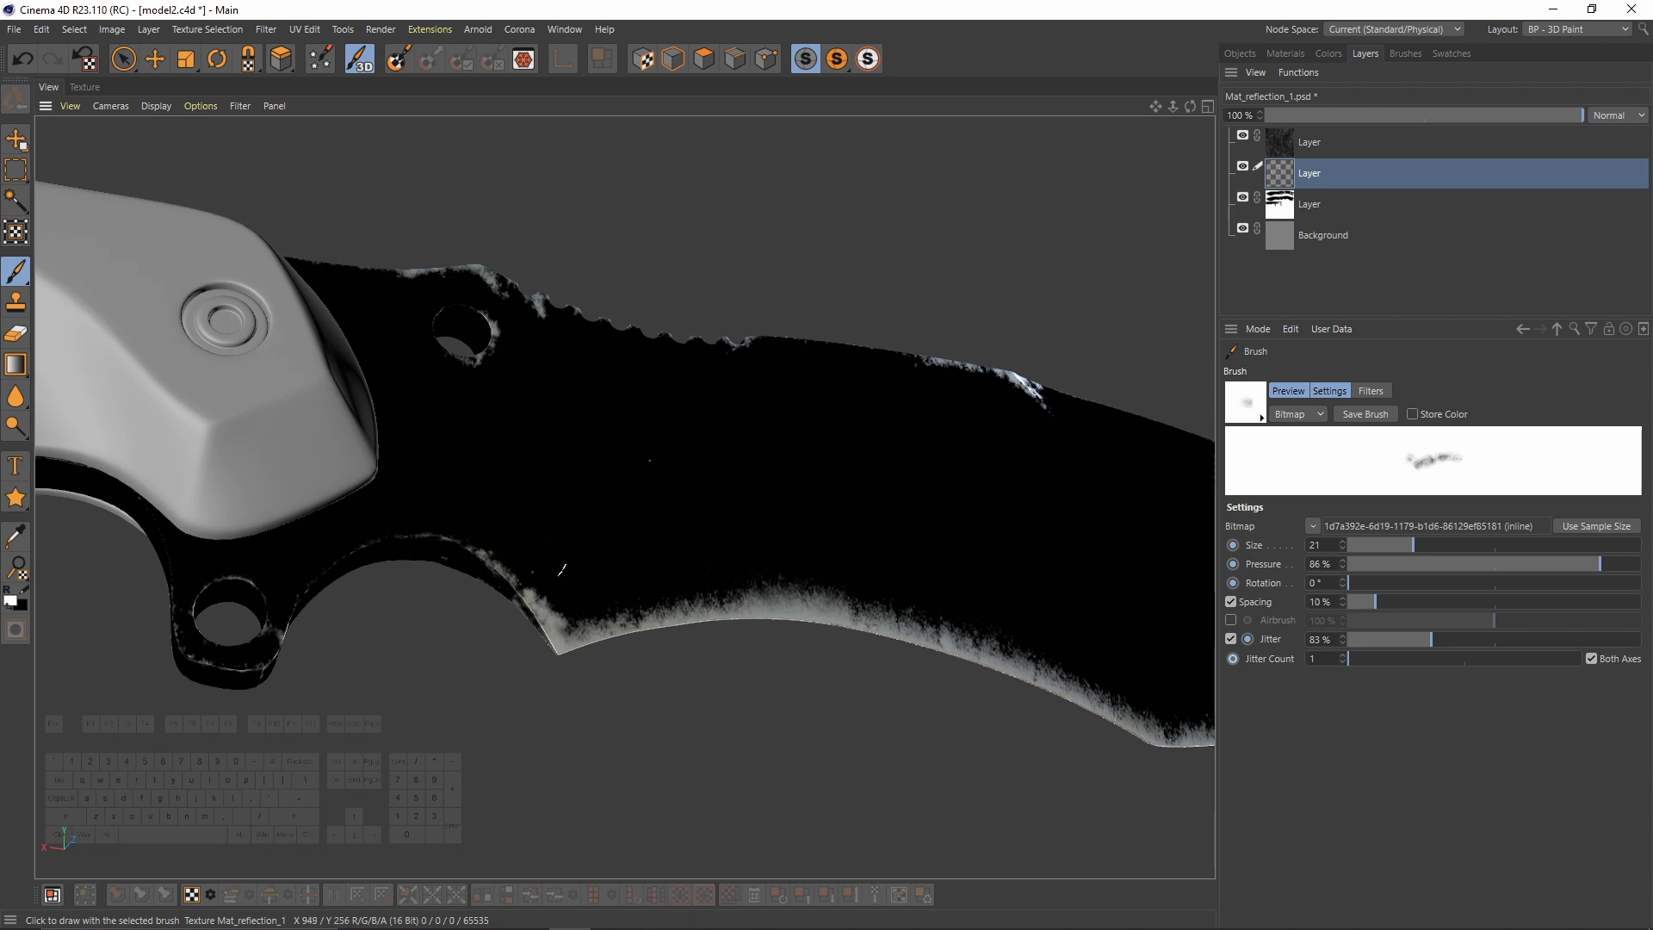
pyautogui.moveTo(211, 569)
pyautogui.keyDown('alt'); pyautogui.mouseDown()
pyautogui.moveTo(428, 469)
pyautogui.moveTo(585, 538)
pyautogui.moveTo(482, 448)
pyautogui.moveTo(465, 370)
pyautogui.moveTo(508, 327)
pyautogui.moveTo(418, 272)
pyautogui.moveTo(469, 302)
pyautogui.mouseUp(); pyautogui.keyUp('alt')
pyautogui.keyDown('alt'); pyautogui.moveTo(469, 303); pyautogui.dragTo(603, 315, button='right'); pyautogui.keyUp('alt')
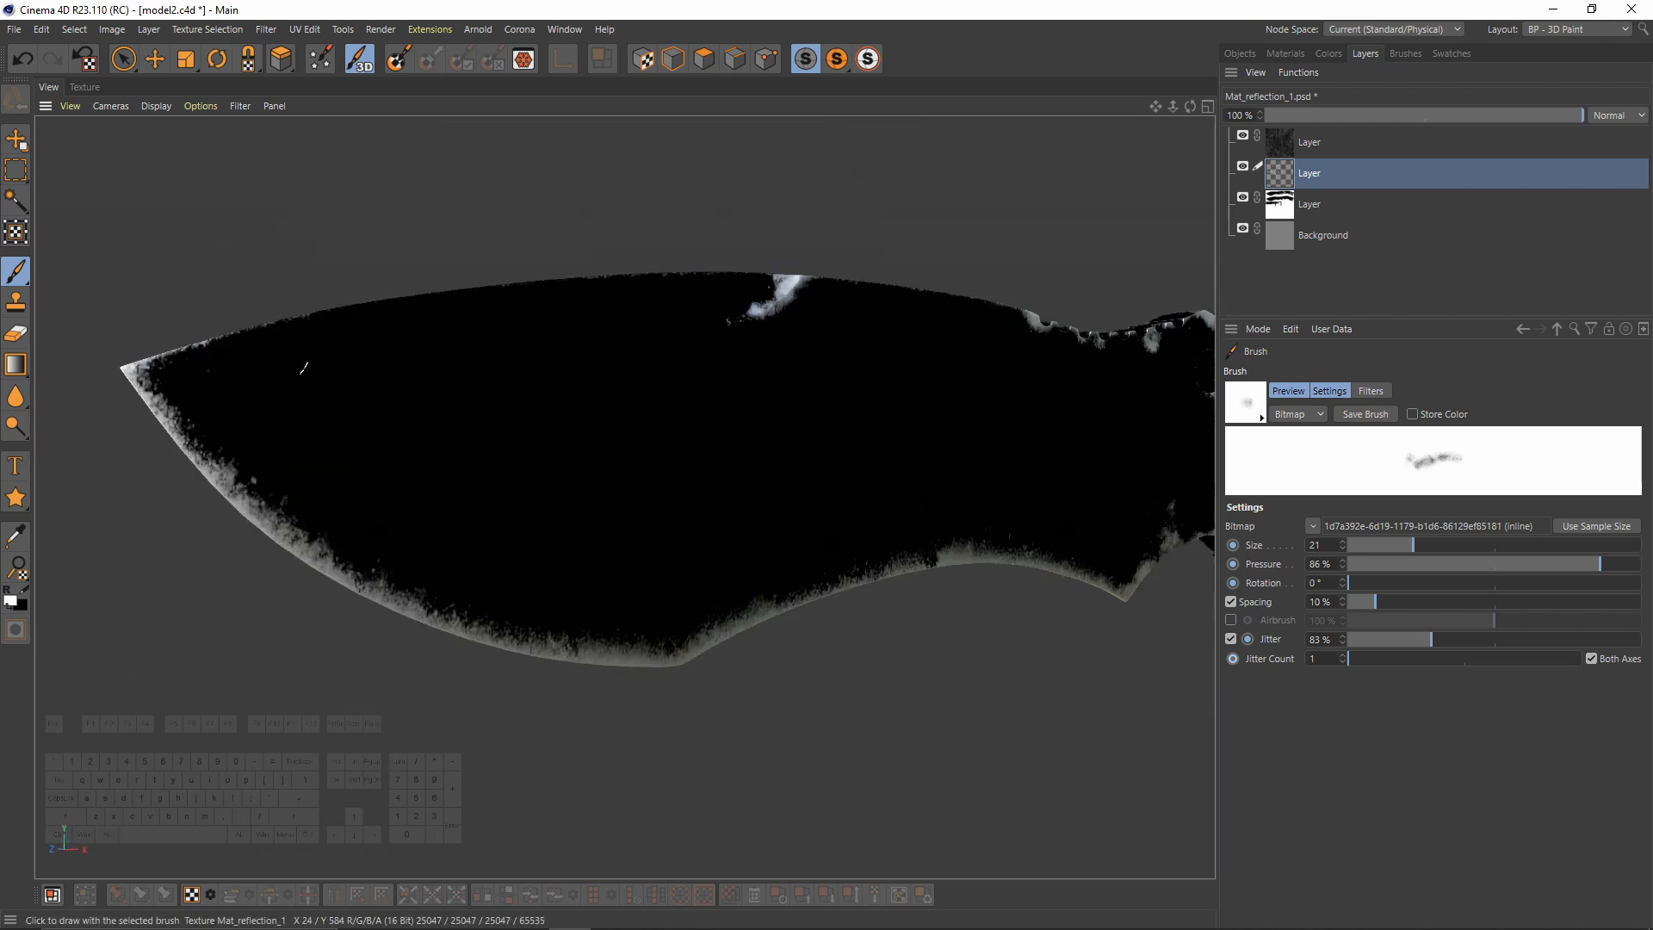
pyautogui.moveTo(172, 319); pyautogui.dragTo(172, 363, button='middle')
pyautogui.moveTo(363, 376)
pyautogui.keyDown('alt'); pyautogui.mouseDown()
pyautogui.moveTo(679, 325)
pyautogui.moveTo(727, 469)
pyautogui.moveTo(649, 505)
pyautogui.moveTo(643, 452)
pyautogui.mouseUp(); pyautogui.keyUp('alt')
pyautogui.moveTo(643, 452); pyautogui.dragTo(662, 452, button='middle')
pyautogui.scroll(3, 662, 446)
pyautogui.moveTo(526, 443)
pyautogui.mouseDown()
pyautogui.moveTo(639, 446)
pyautogui.moveTo(642, 576)
pyautogui.mouseUp()
pyautogui.scroll(-2, 680, 446)
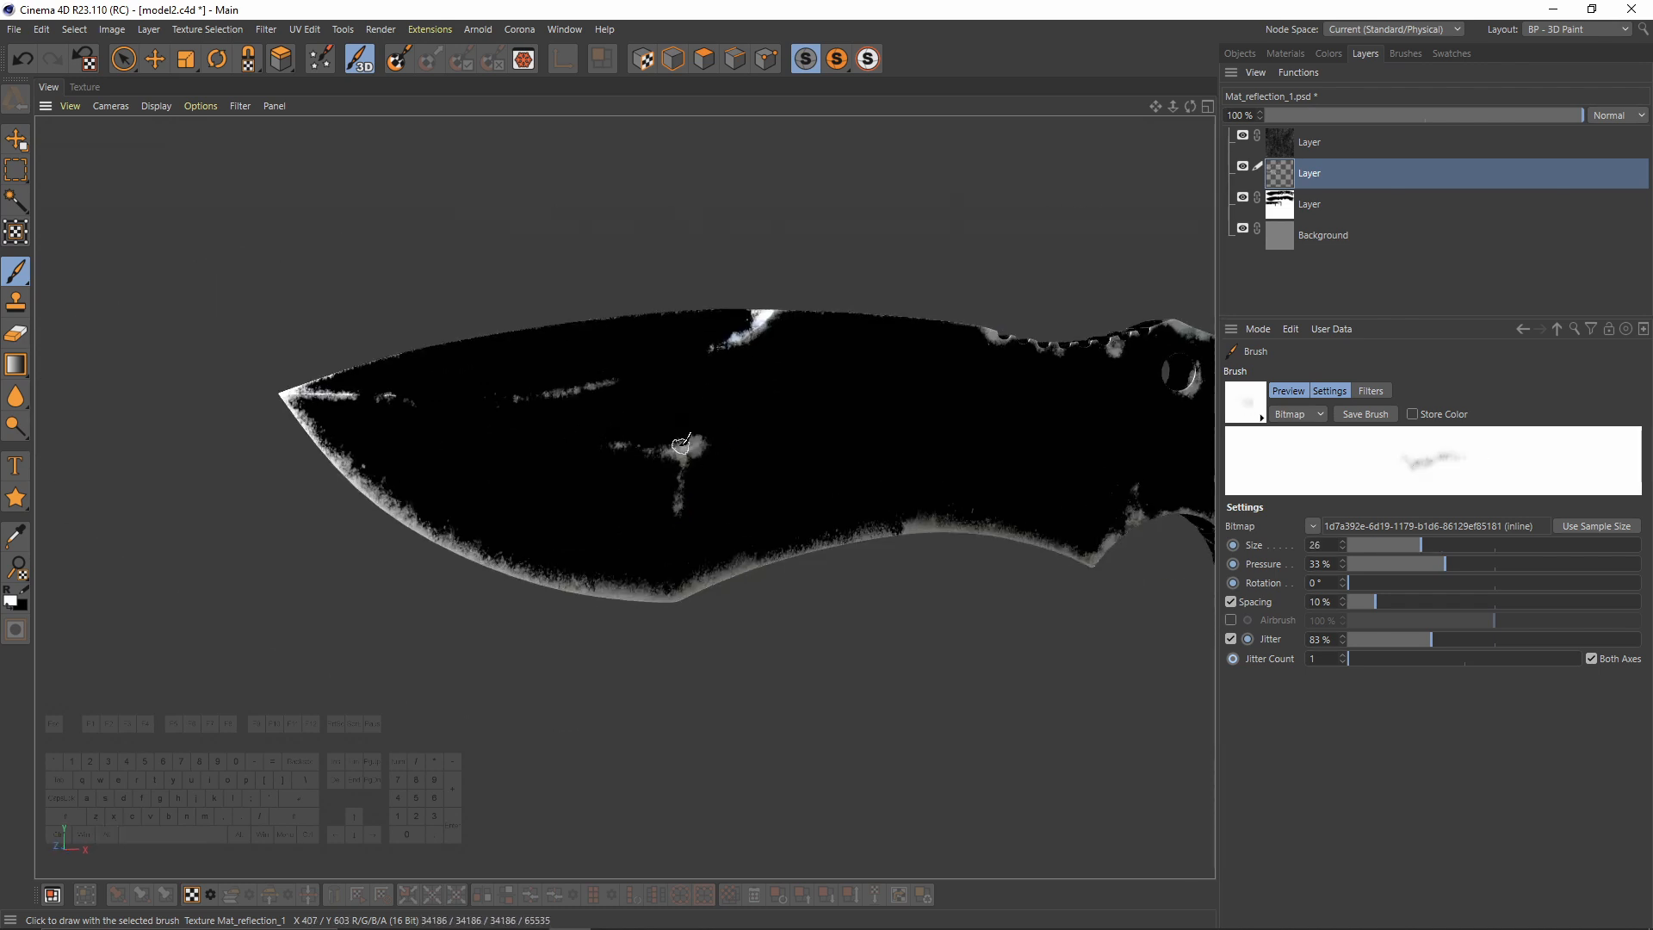
# Step: Add more faint scratches across the rear half of the blade, varying the brush size between 46 and 20
pyautogui.keyDown('alt'); pyautogui.moveTo(408, 409); pyautogui.dragTo(525, 398); pyautogui.keyUp('alt')
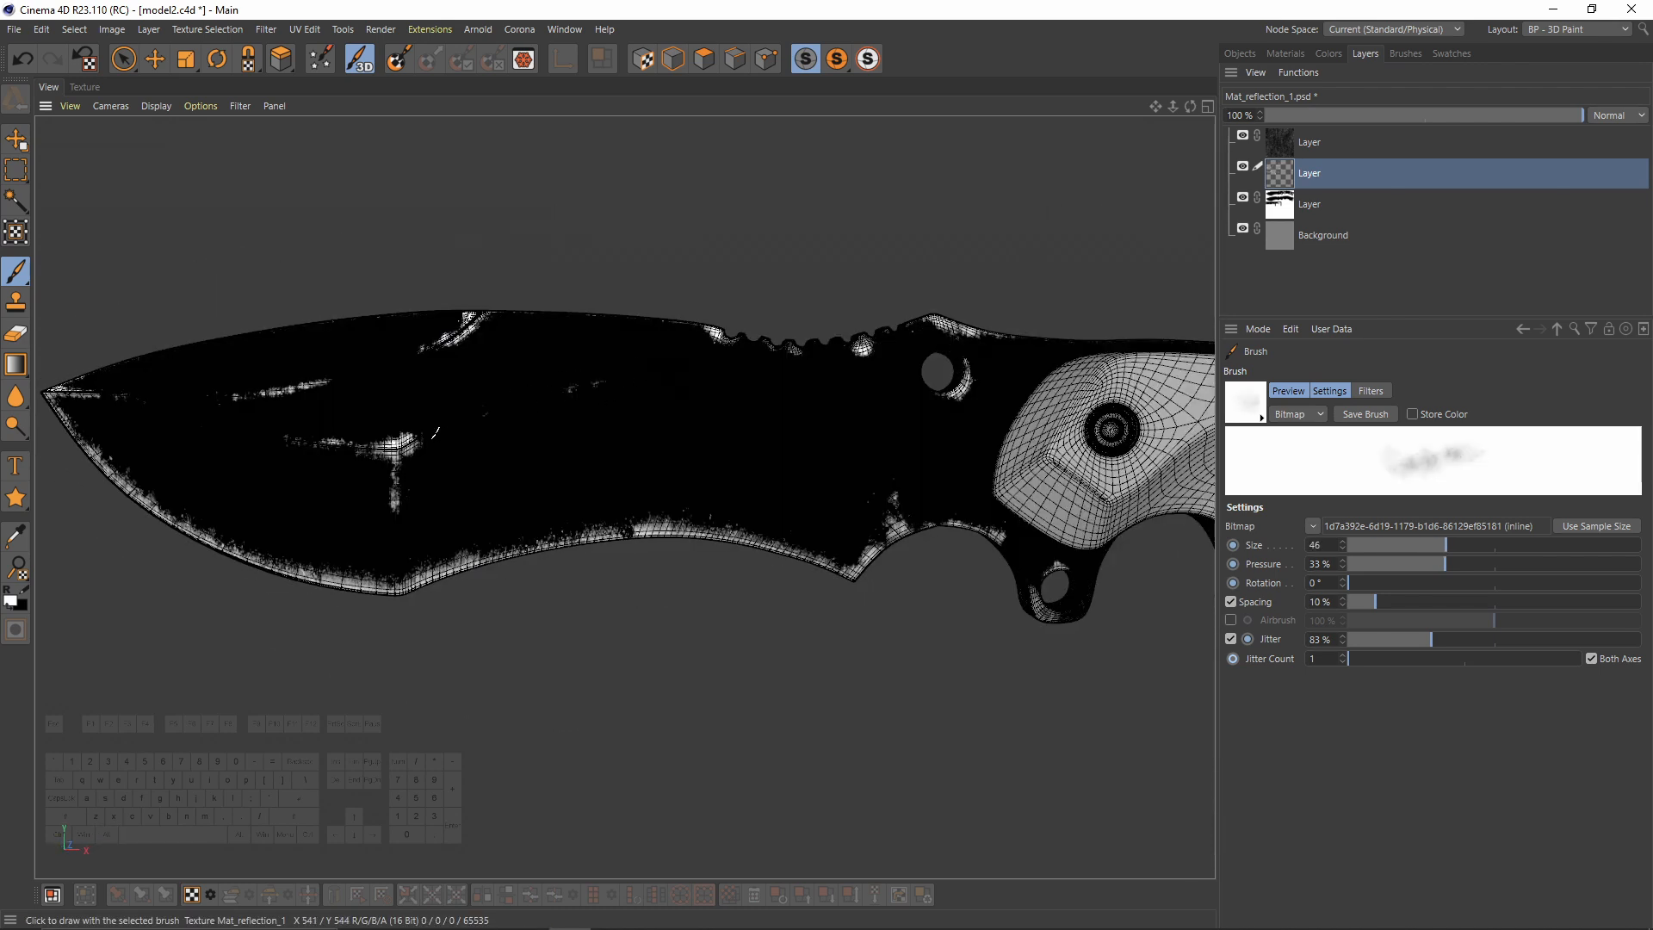
pyautogui.moveTo(898, 505); pyautogui.dragTo(877, 506, button='middle')
pyautogui.scroll(2, 592, 305)
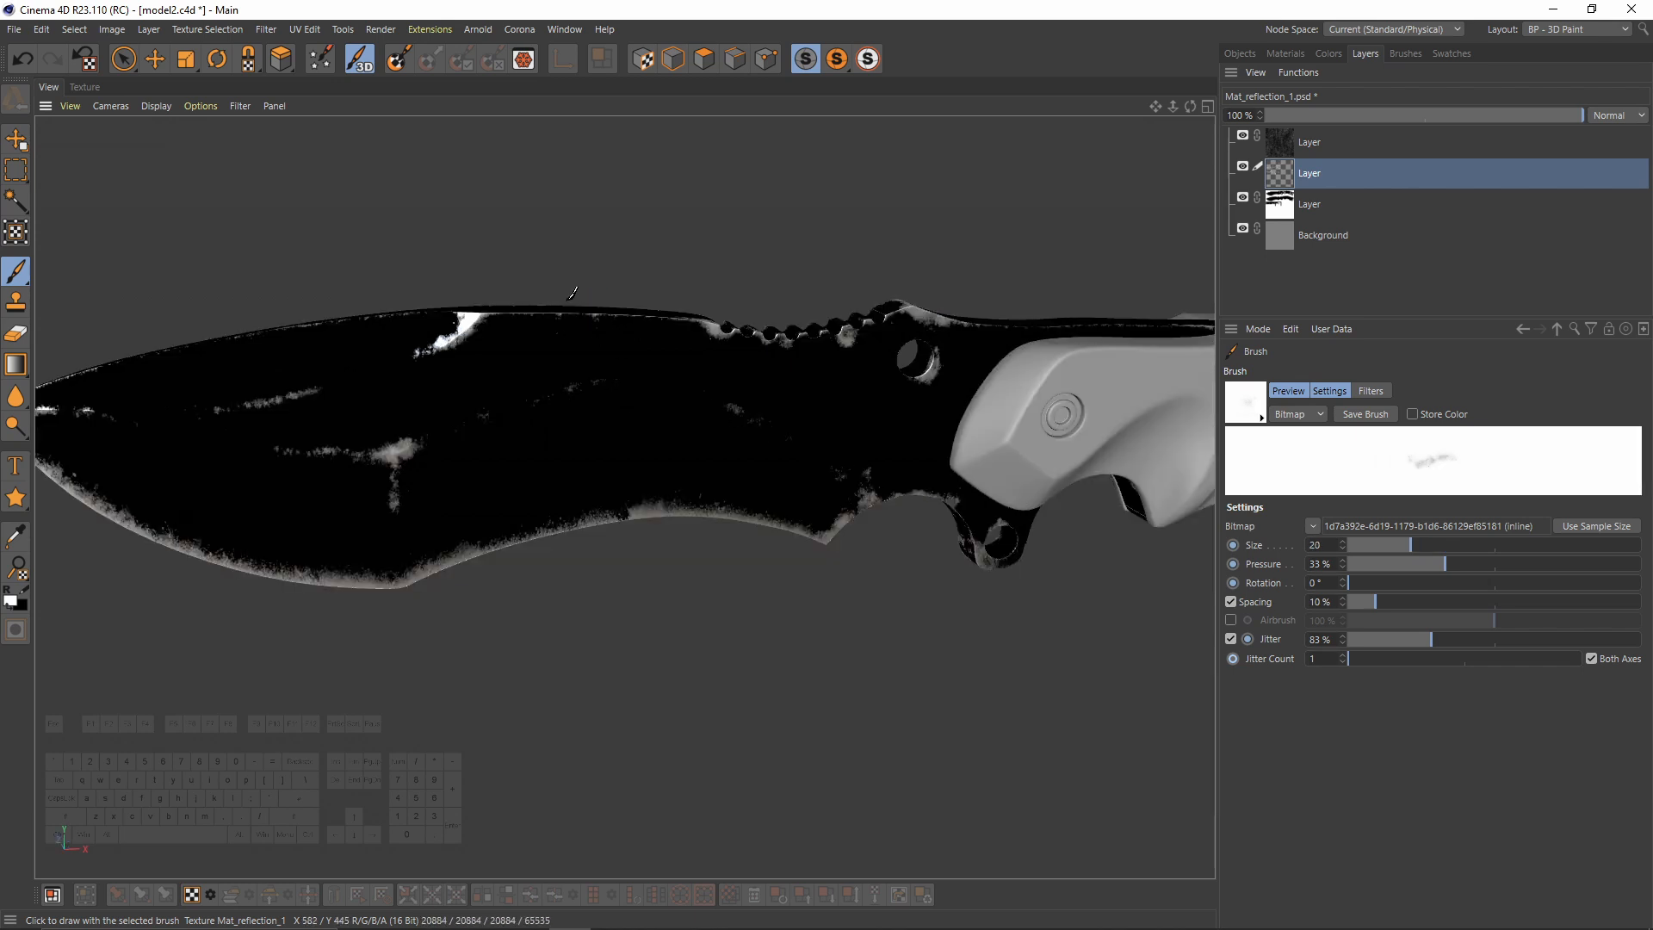
# Step: Lower the hand-painted wear layer's opacity to 77%
pyautogui.keyDown('alt'); pyautogui.moveTo(739, 315); pyautogui.dragTo(625, 494, button='right'); pyautogui.keyUp('alt')
pyautogui.keyDown('alt'); pyautogui.moveTo(724, 339); pyautogui.dragTo(603, 327); pyautogui.keyUp('alt')
pyautogui.moveTo(1550, 115); pyautogui.dragTo(1463, 115)
pyautogui.keyDown('alt'); pyautogui.moveTo(740, 362); pyautogui.dragTo(740, 310); pyautogui.keyUp('alt')
pyautogui.moveTo(1463, 116); pyautogui.dragTo(1510, 116)
# Step: Dab faint white wear along the spine and guard on the blade's other side
pyautogui.keyDown('alt'); pyautogui.moveTo(1076, 301); pyautogui.dragTo(801, 297); pyautogui.keyUp('alt')
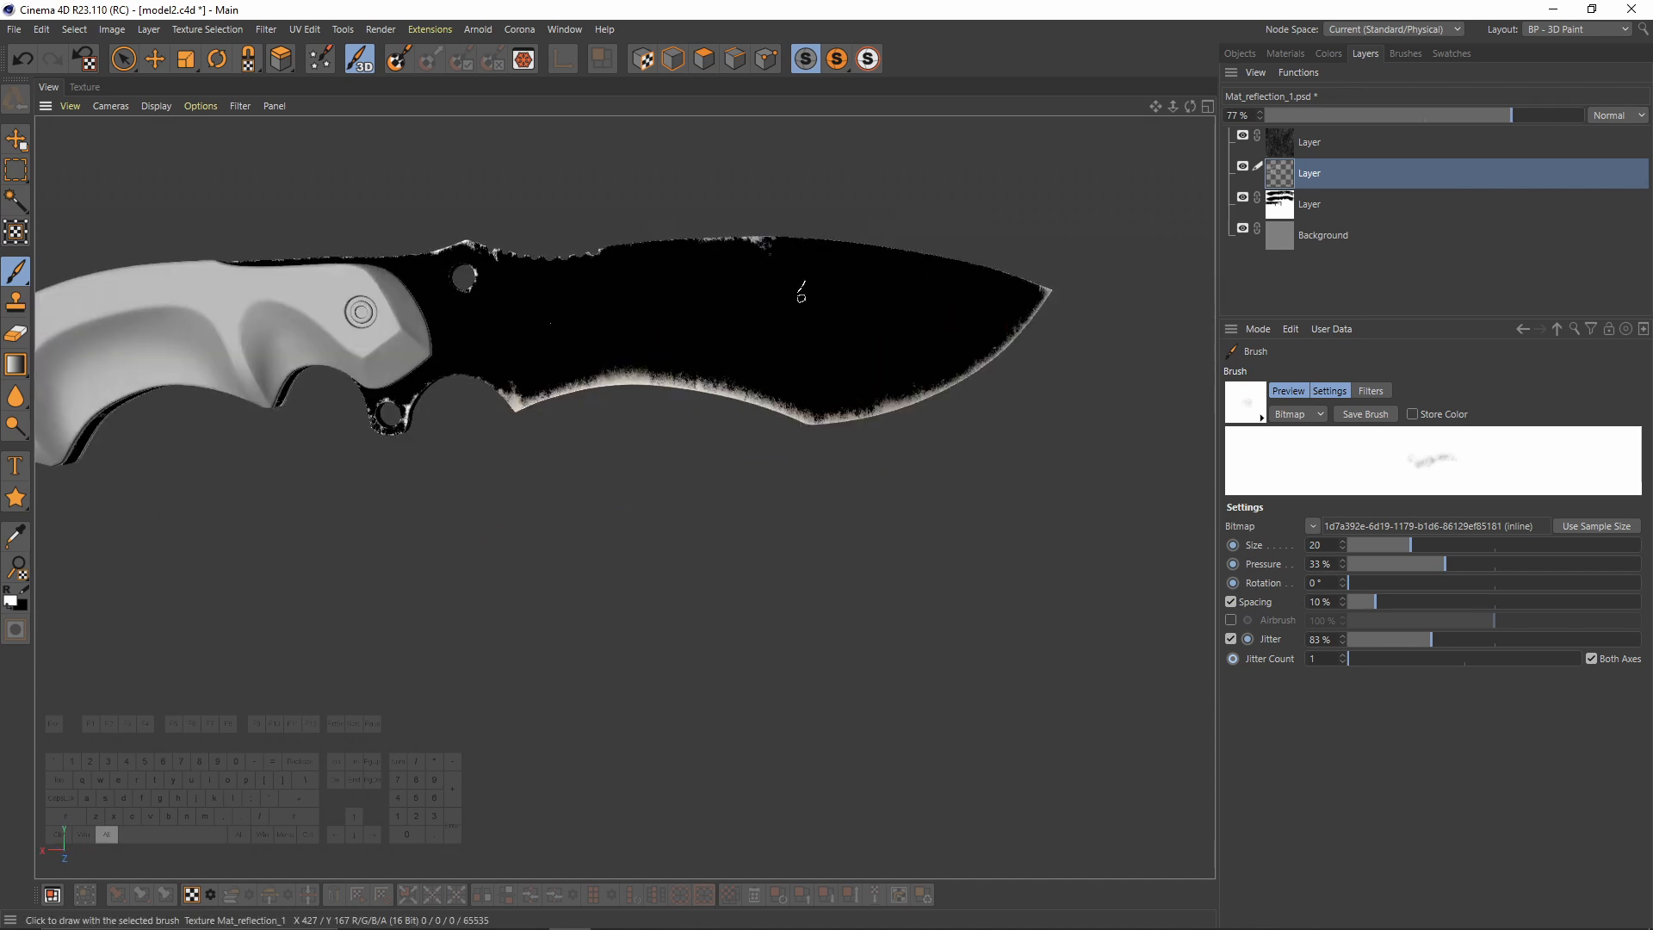
pyautogui.keyDown('alt'); pyautogui.moveTo(844, 323); pyautogui.dragTo(912, 323, button='right'); pyautogui.keyUp('alt')
pyautogui.click(721, 238)
pyautogui.click(729, 244)
pyautogui.click(470, 233)
pyautogui.keyDown('alt'); pyautogui.moveTo(603, 344); pyautogui.dragTo(568, 331); pyautogui.keyUp('alt')
pyautogui.moveTo(404, 375); pyautogui.dragTo(360, 378)
# Step: Paint soft white wear on the spine and face near the blade tip, reducing the brush from size 54 to 31
pyautogui.press('n')
pyautogui.press('g')
pyautogui.press('n')
pyautogui.press('a')
pyautogui.moveTo(417, 300); pyautogui.dragTo(516, 276)
pyautogui.moveTo(770, 353)
pyautogui.keyDown('alt'); pyautogui.mouseDown()
pyautogui.moveTo(824, 301)
pyautogui.moveTo(678, 347)
pyautogui.moveTo(416, 305)
pyautogui.mouseUp(); pyautogui.keyUp('alt')
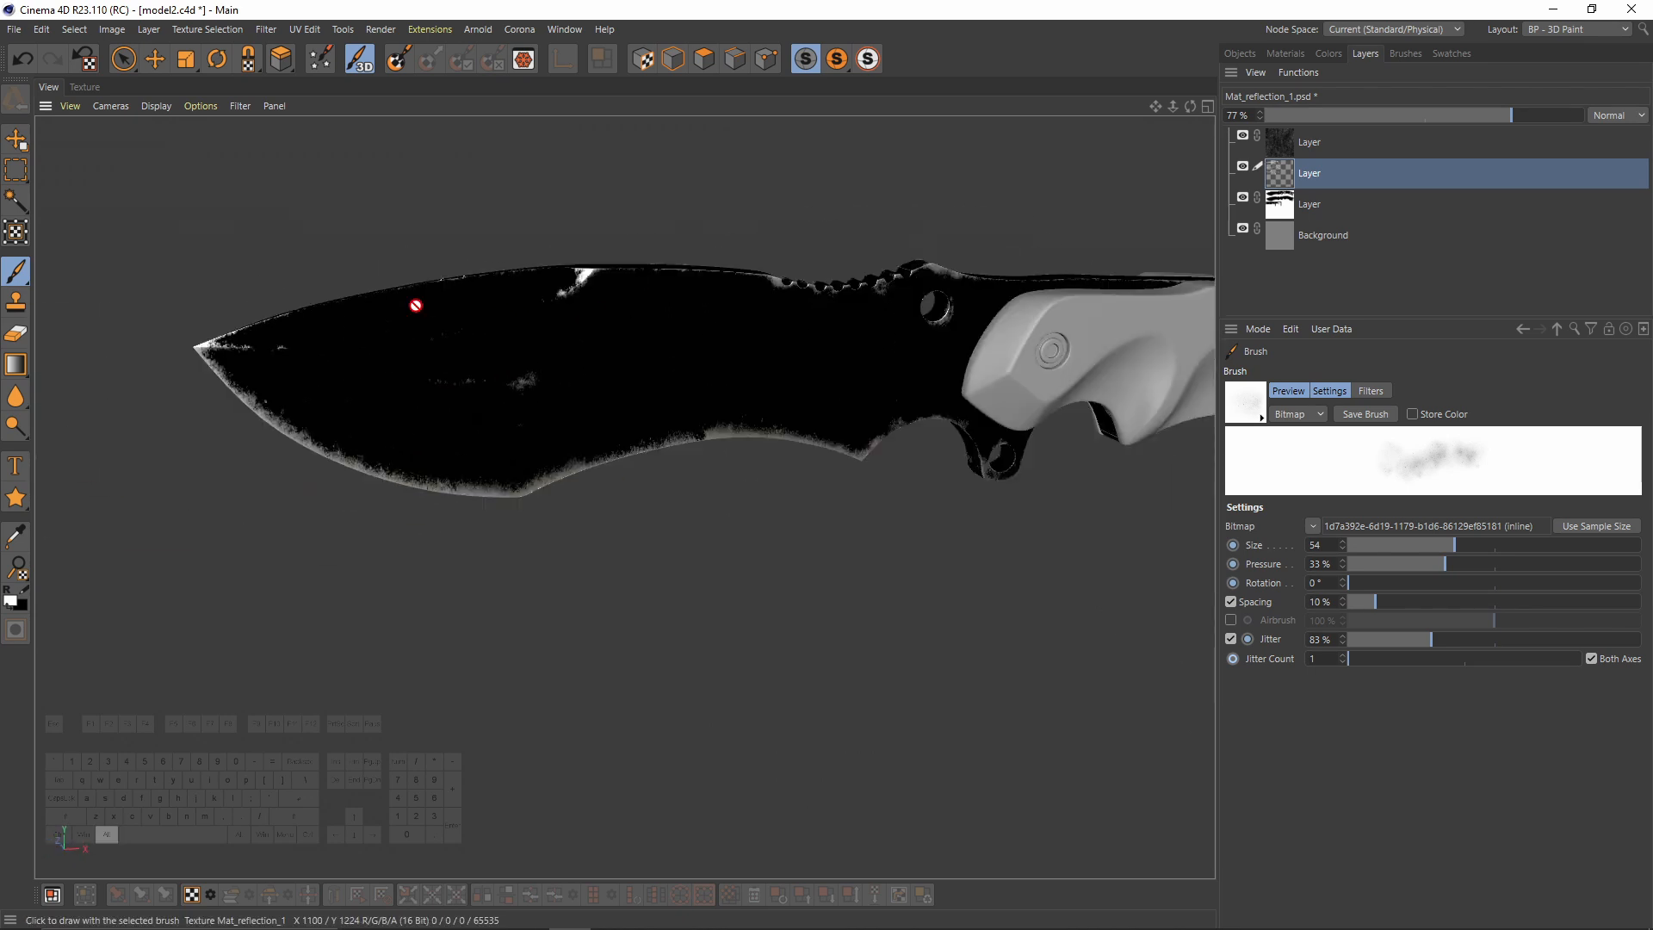
pyautogui.keyDown('alt'); pyautogui.moveTo(417, 305); pyautogui.dragTo(482, 306, button='right'); pyautogui.keyUp('alt')
pyautogui.moveTo(416, 271); pyautogui.dragTo(397, 270, button='middle')
pyautogui.keyDown('alt'); pyautogui.moveTo(372, 362); pyautogui.dragTo(310, 362, button='right'); pyautogui.keyUp('alt')
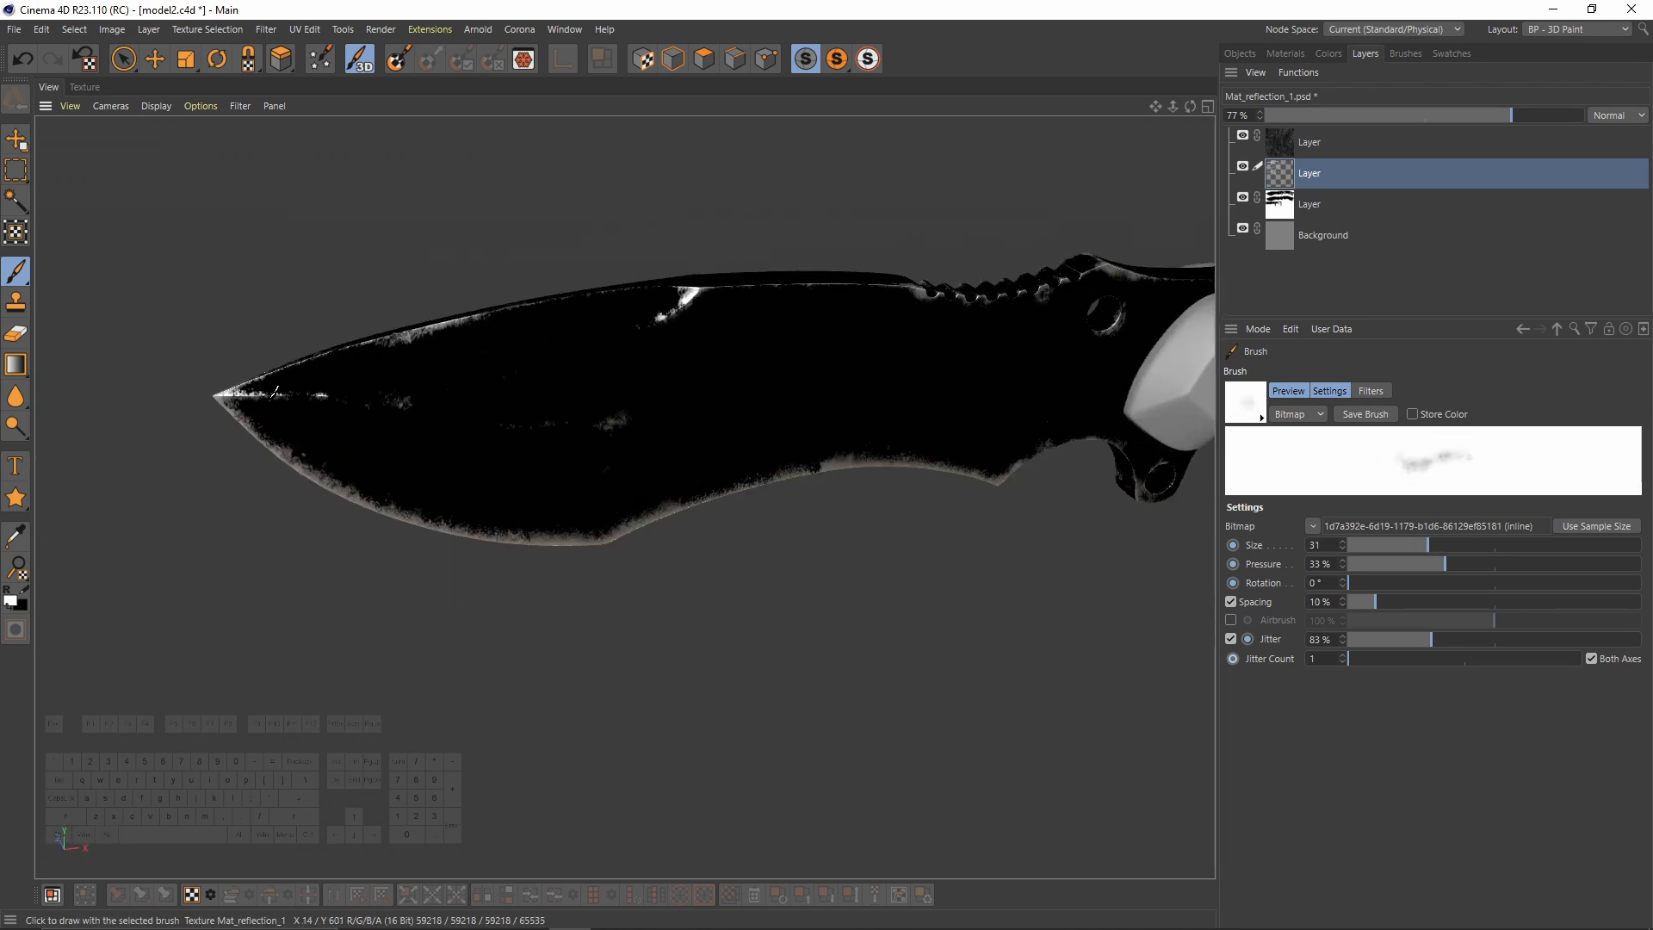
# Step: Save the painted reflection texture and check the blade's wear from the side
pyautogui.keyDown('alt'); pyautogui.moveTo(689, 362); pyautogui.dragTo(327, 379, button='middle'); pyautogui.keyUp('alt')
pyautogui.keyDown('alt'); pyautogui.moveTo(686, 502); pyautogui.dragTo(510, 379); pyautogui.keyUp('alt')
pyautogui.hotkey('ctrl', 's')
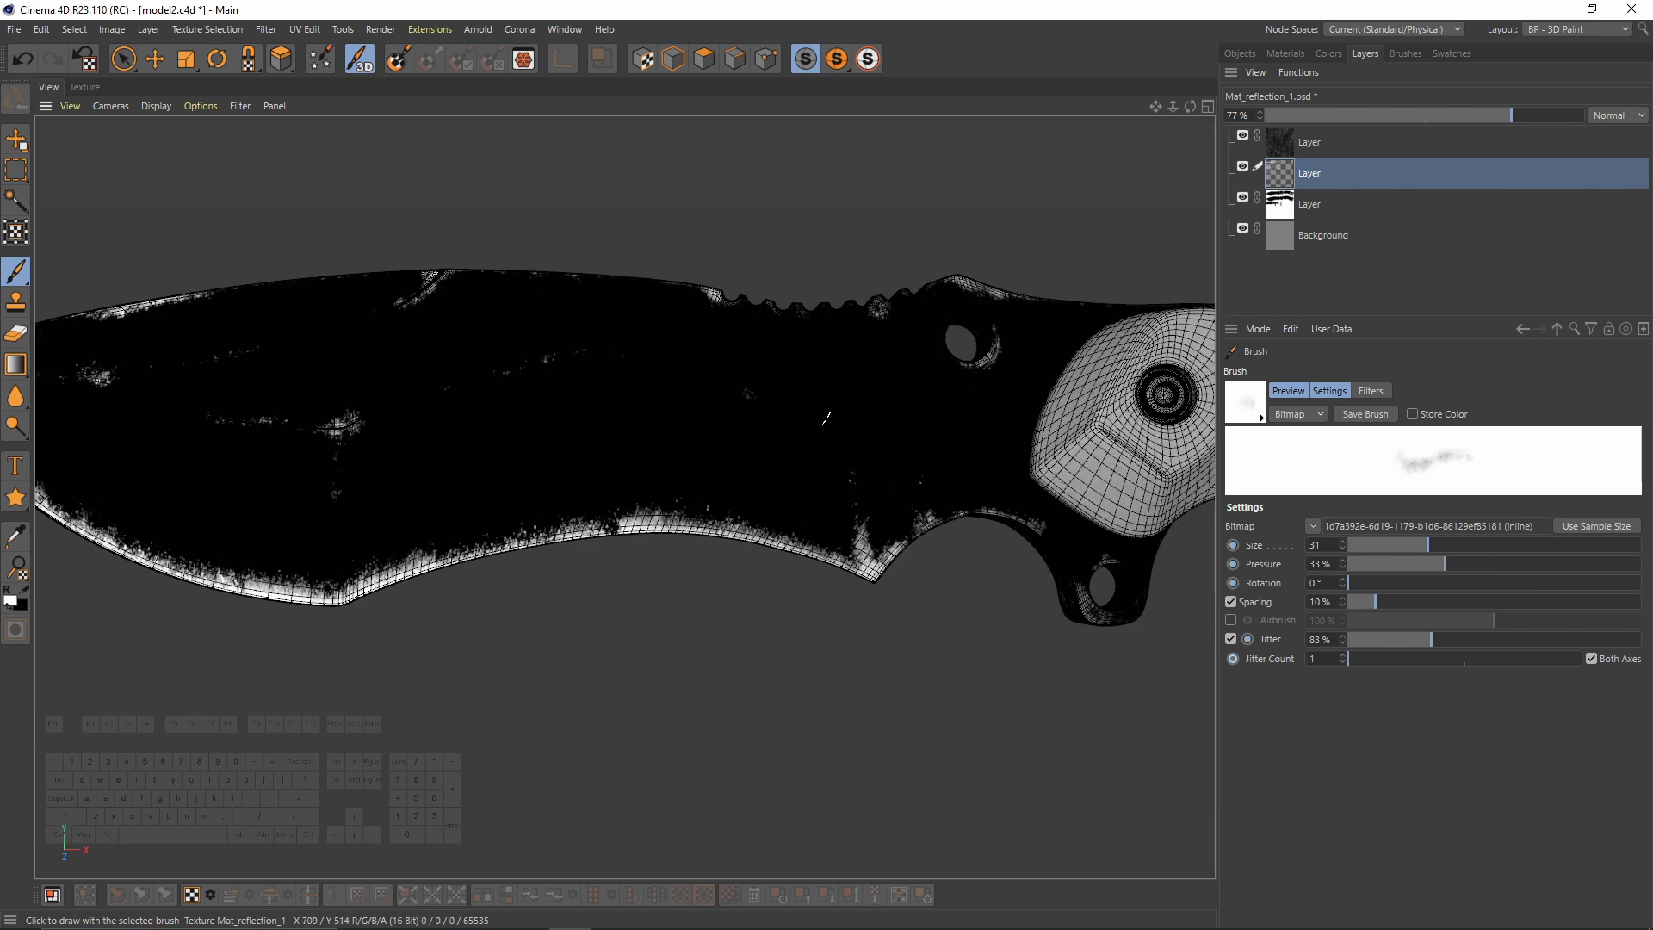
pyautogui.keyDown('alt'); pyautogui.moveTo(827, 420); pyautogui.dragTo(783, 421); pyautogui.keyUp('alt')
pyautogui.keyDown('alt'); pyautogui.moveTo(944, 536); pyautogui.dragTo(494, 524, button='middle'); pyautogui.keyUp('alt')
pyautogui.keyDown('alt'); pyautogui.moveTo(641, 546); pyautogui.dragTo(646, 508); pyautogui.keyUp('alt')
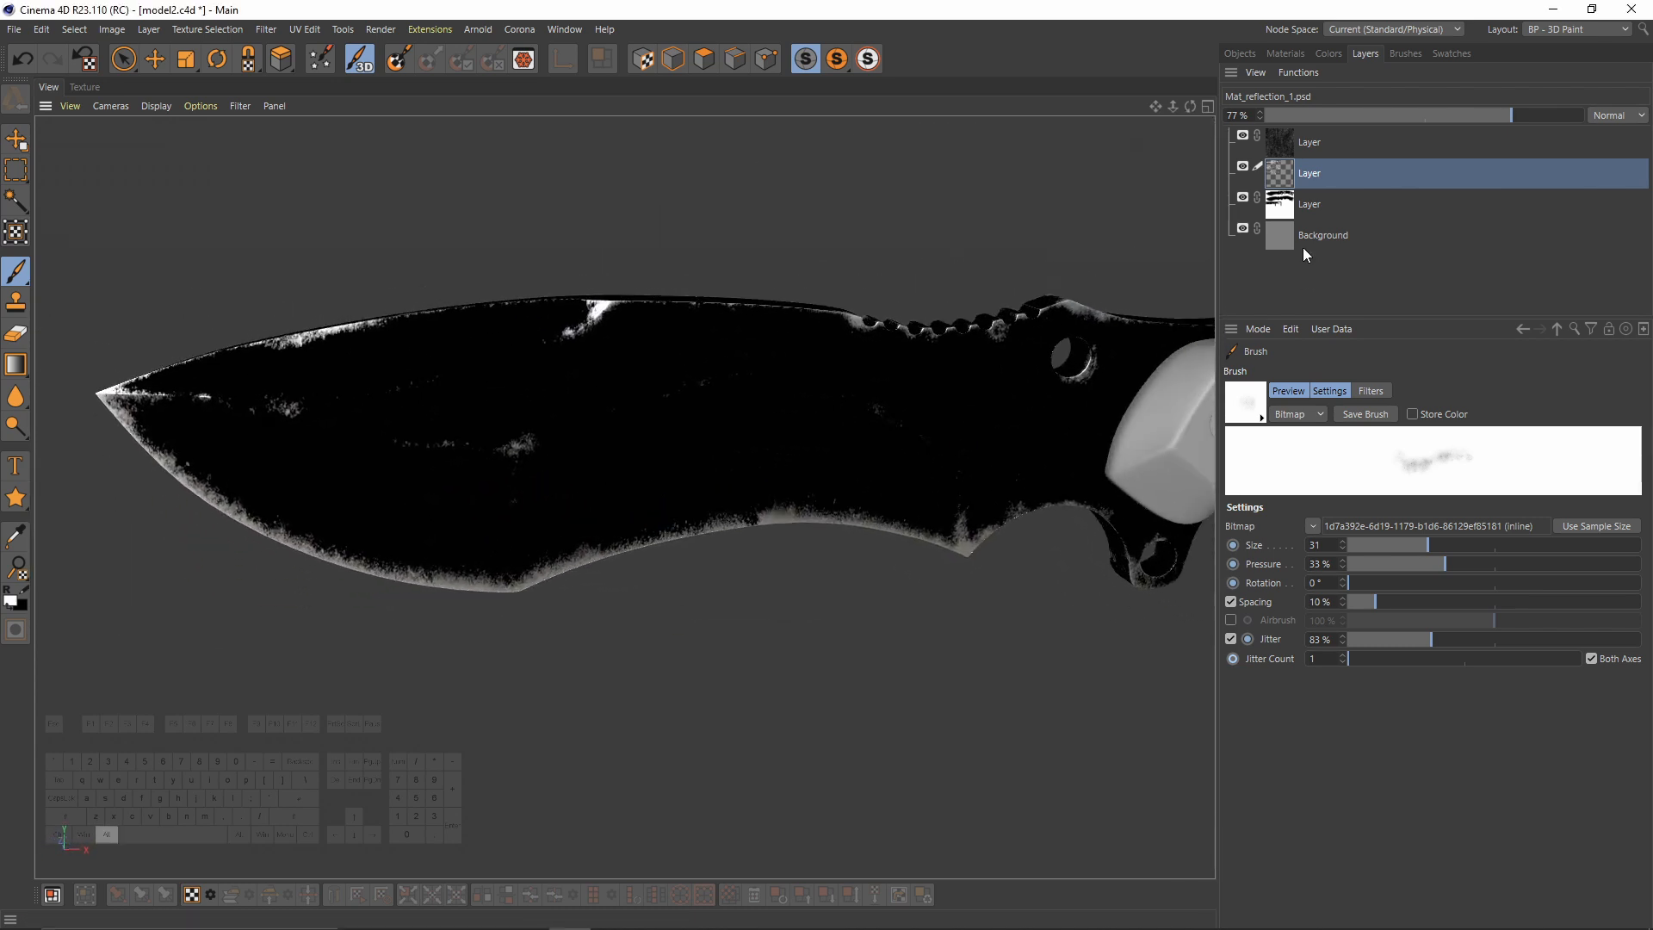
# Step: Add a new layer above the grunge layer and fill it with white
pyautogui.click(1326, 144)
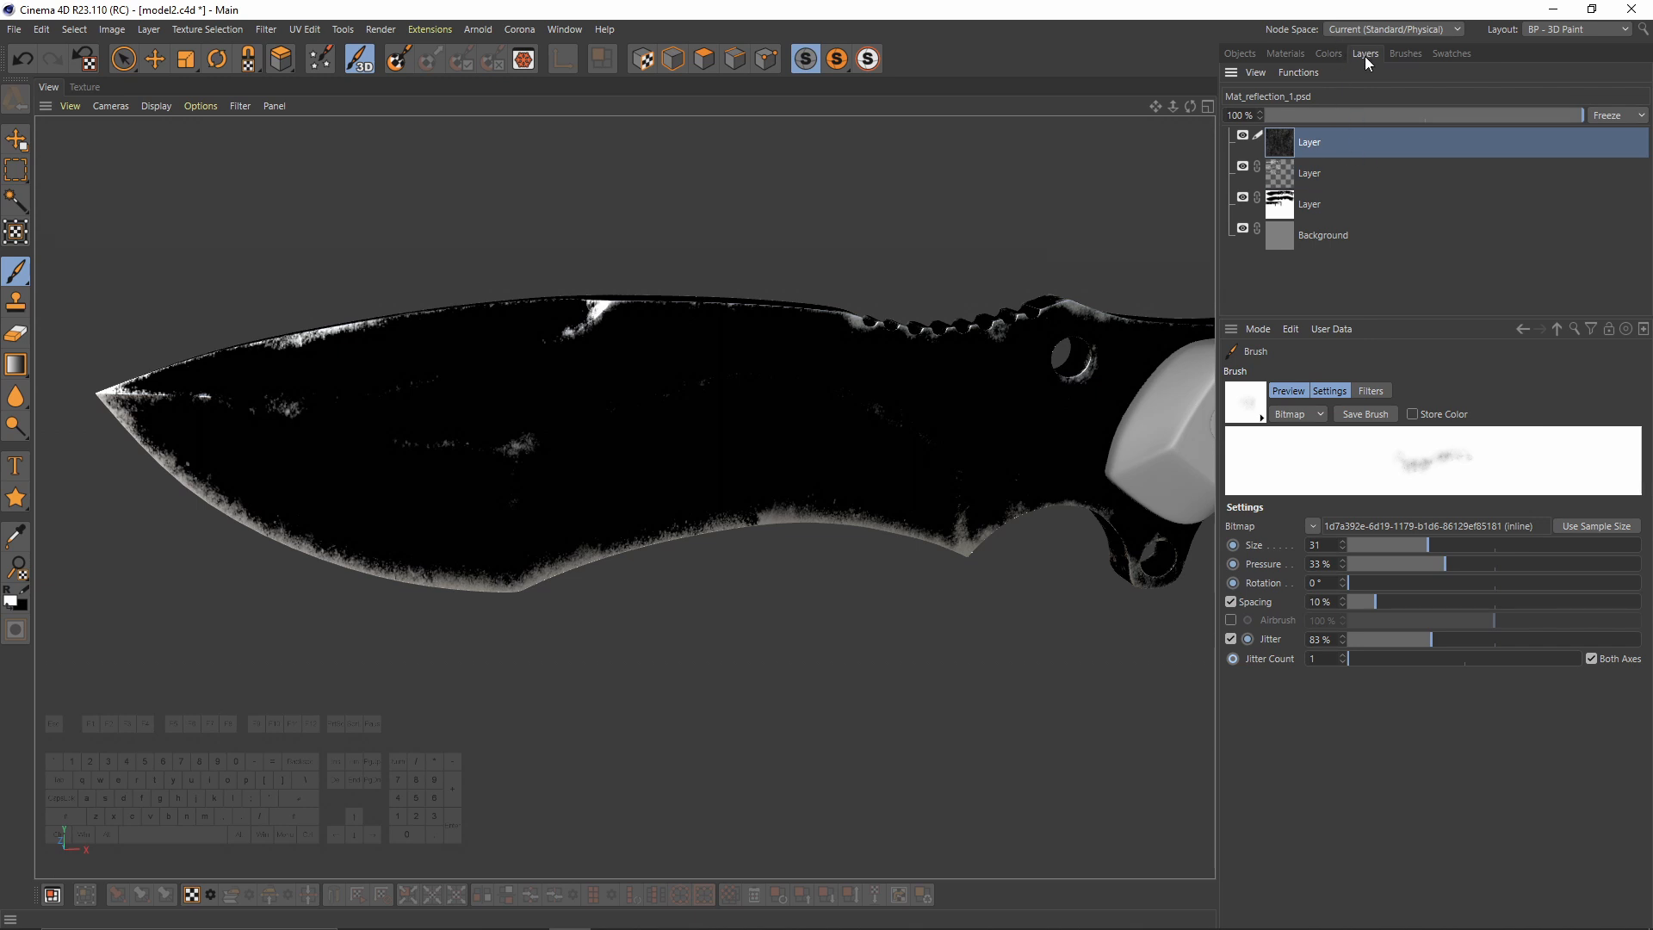
pyautogui.click(1297, 73)
pyautogui.click(1324, 106)
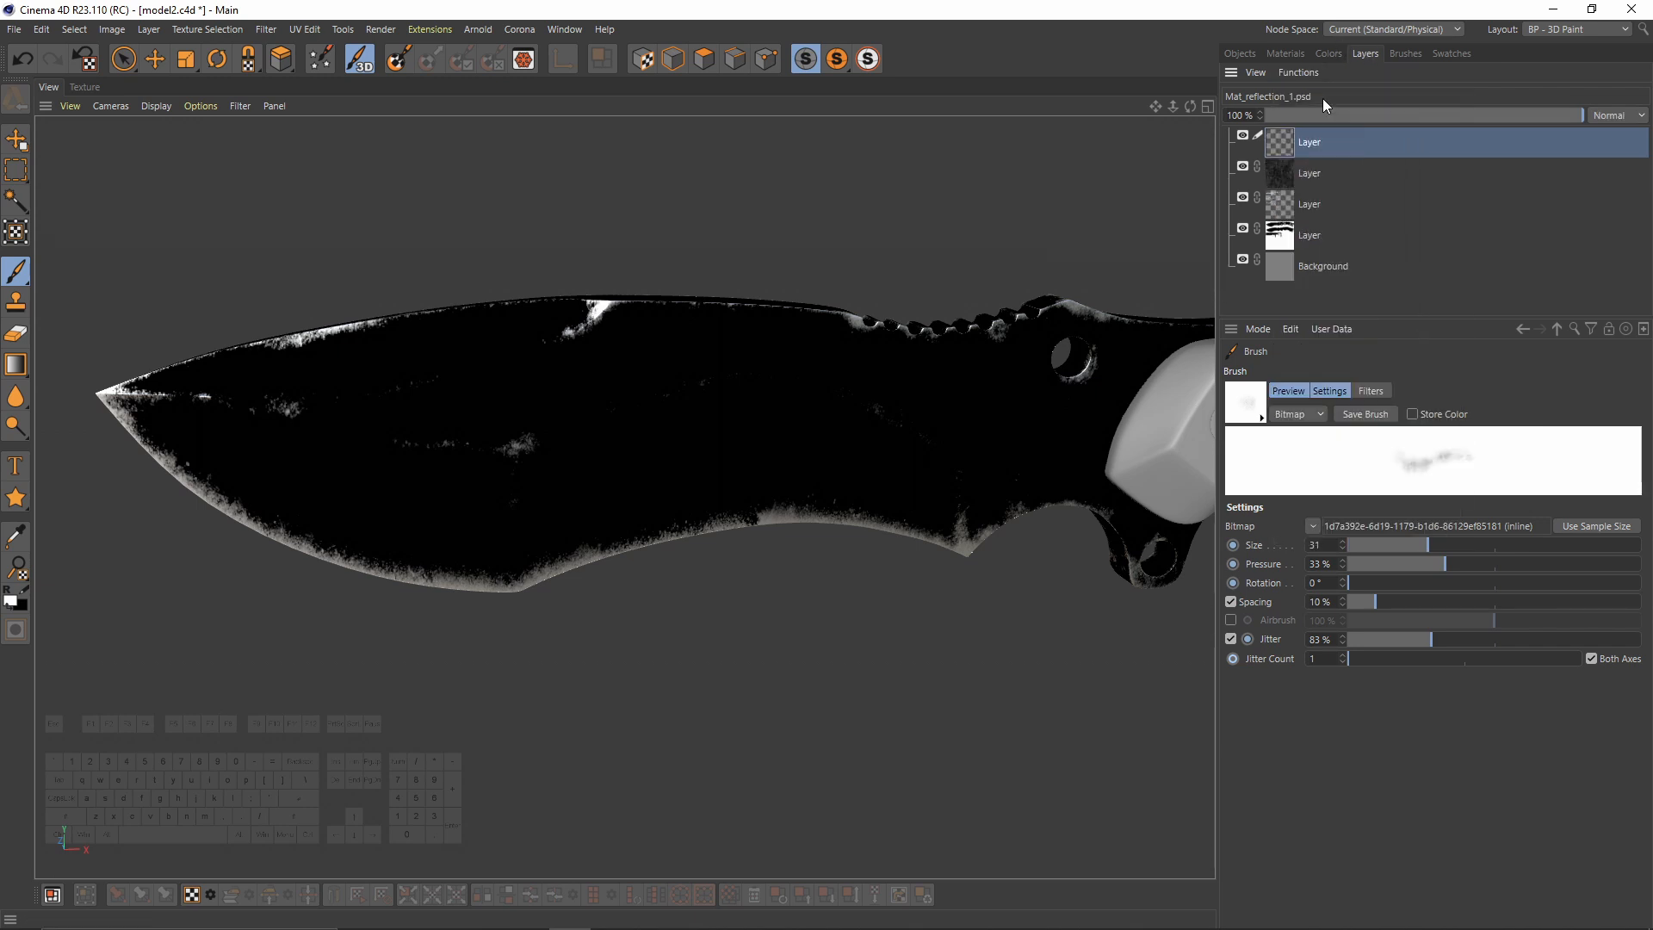
pyautogui.click(1329, 54)
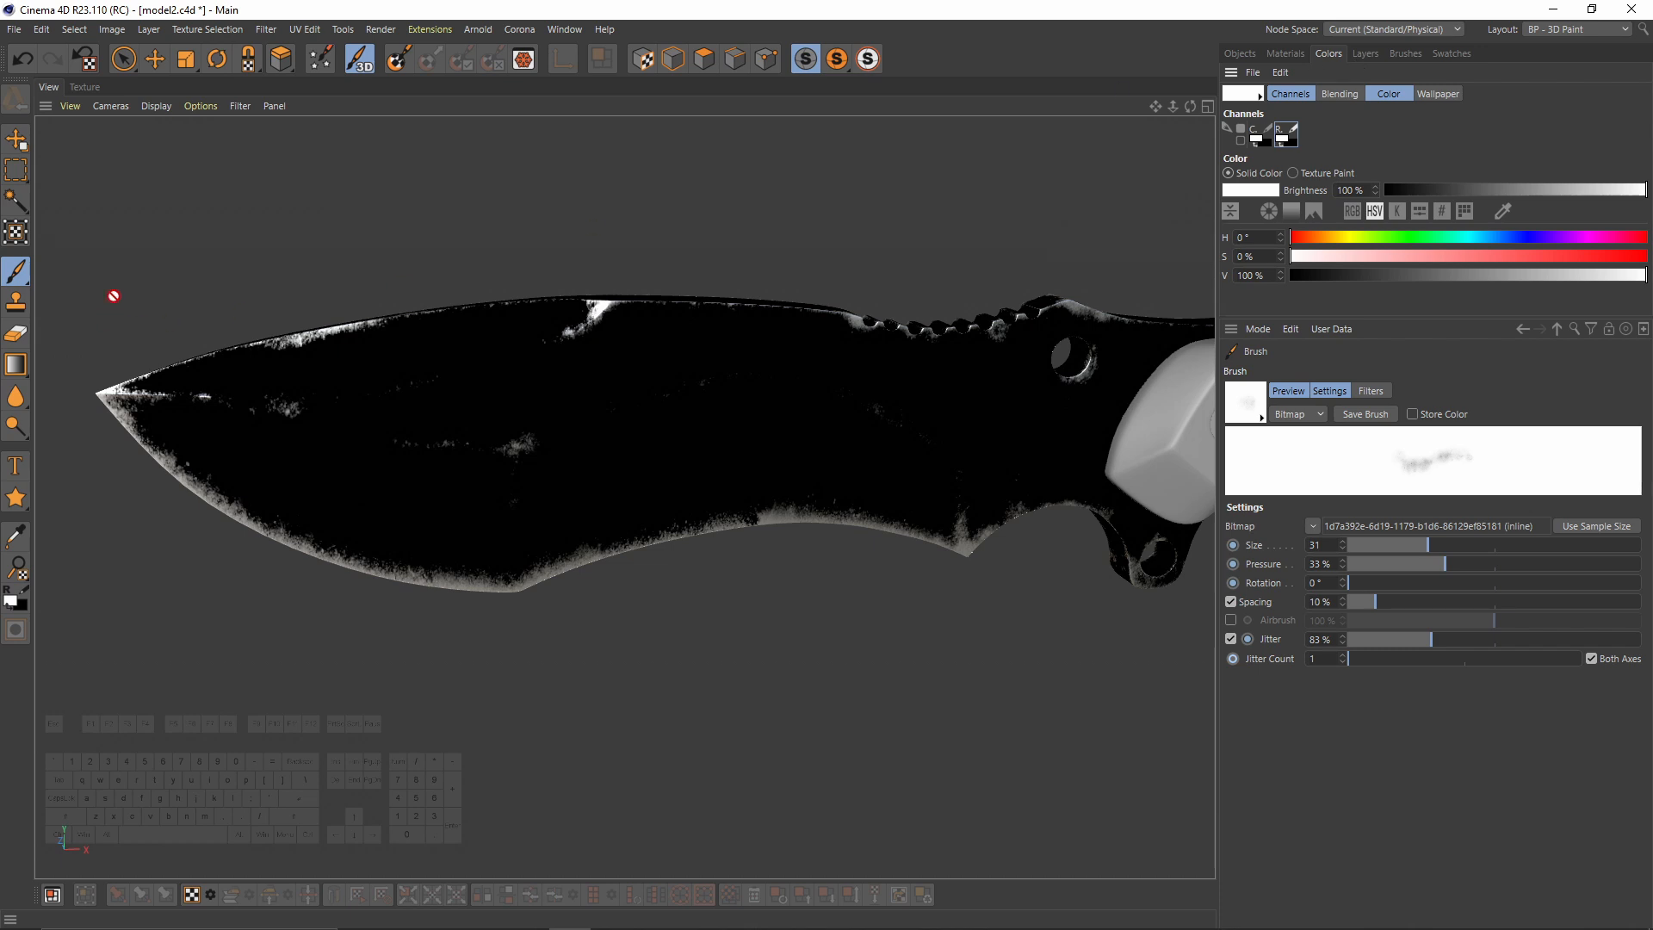
pyautogui.click(1365, 53)
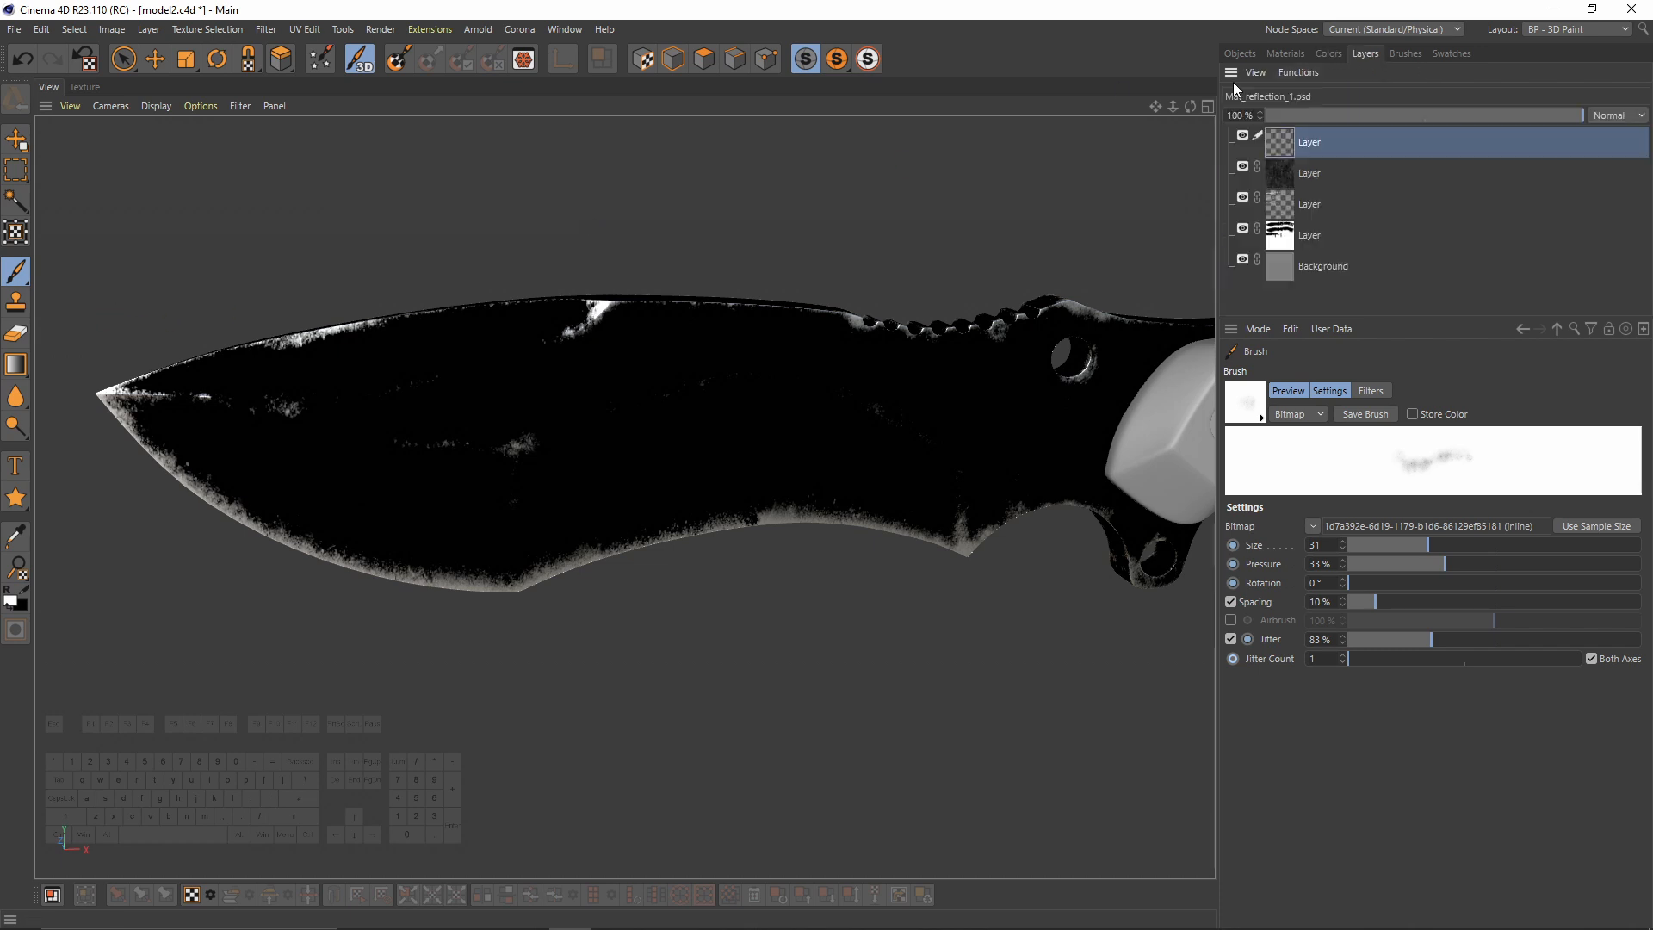
pyautogui.moveTo(16, 364); pyautogui.dragTo(77, 447)
pyautogui.scroll(2, 829, 318)
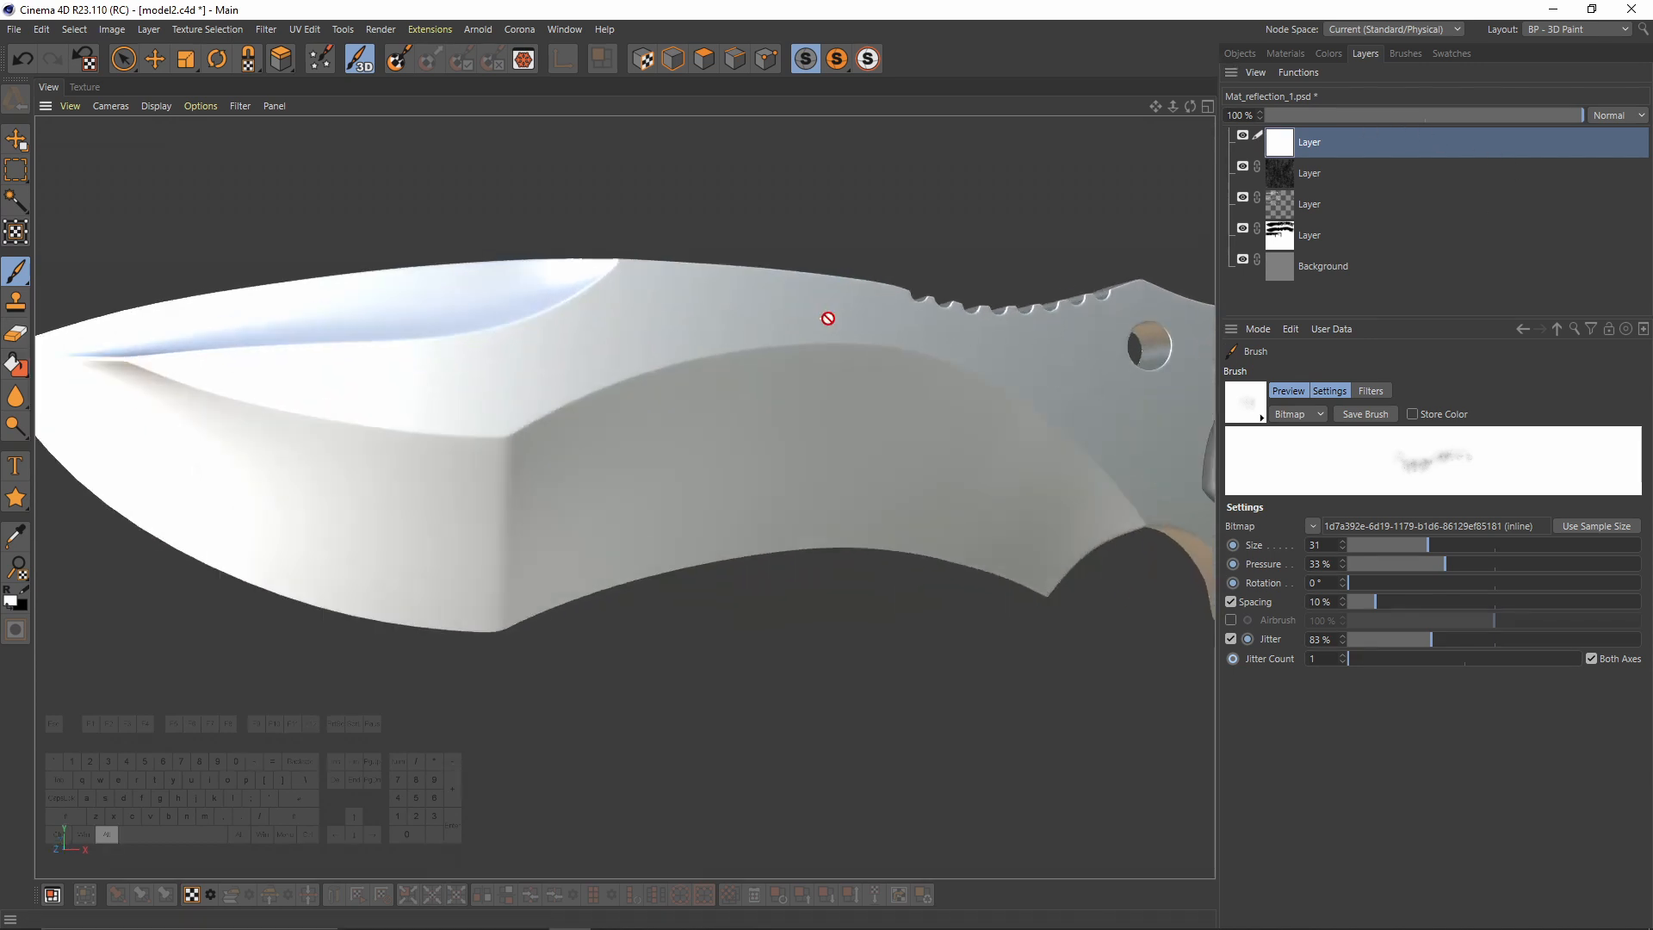
# Step: Drop the white fill layer's opacity to 0% and inspect the blade's painted wear from several angles
pyautogui.keyDown('alt'); pyautogui.moveTo(738, 354); pyautogui.dragTo(624, 494); pyautogui.keyUp('alt')
pyautogui.keyDown('alt'); pyautogui.moveTo(631, 302); pyautogui.dragTo(660, 339, button='right'); pyautogui.keyUp('alt')
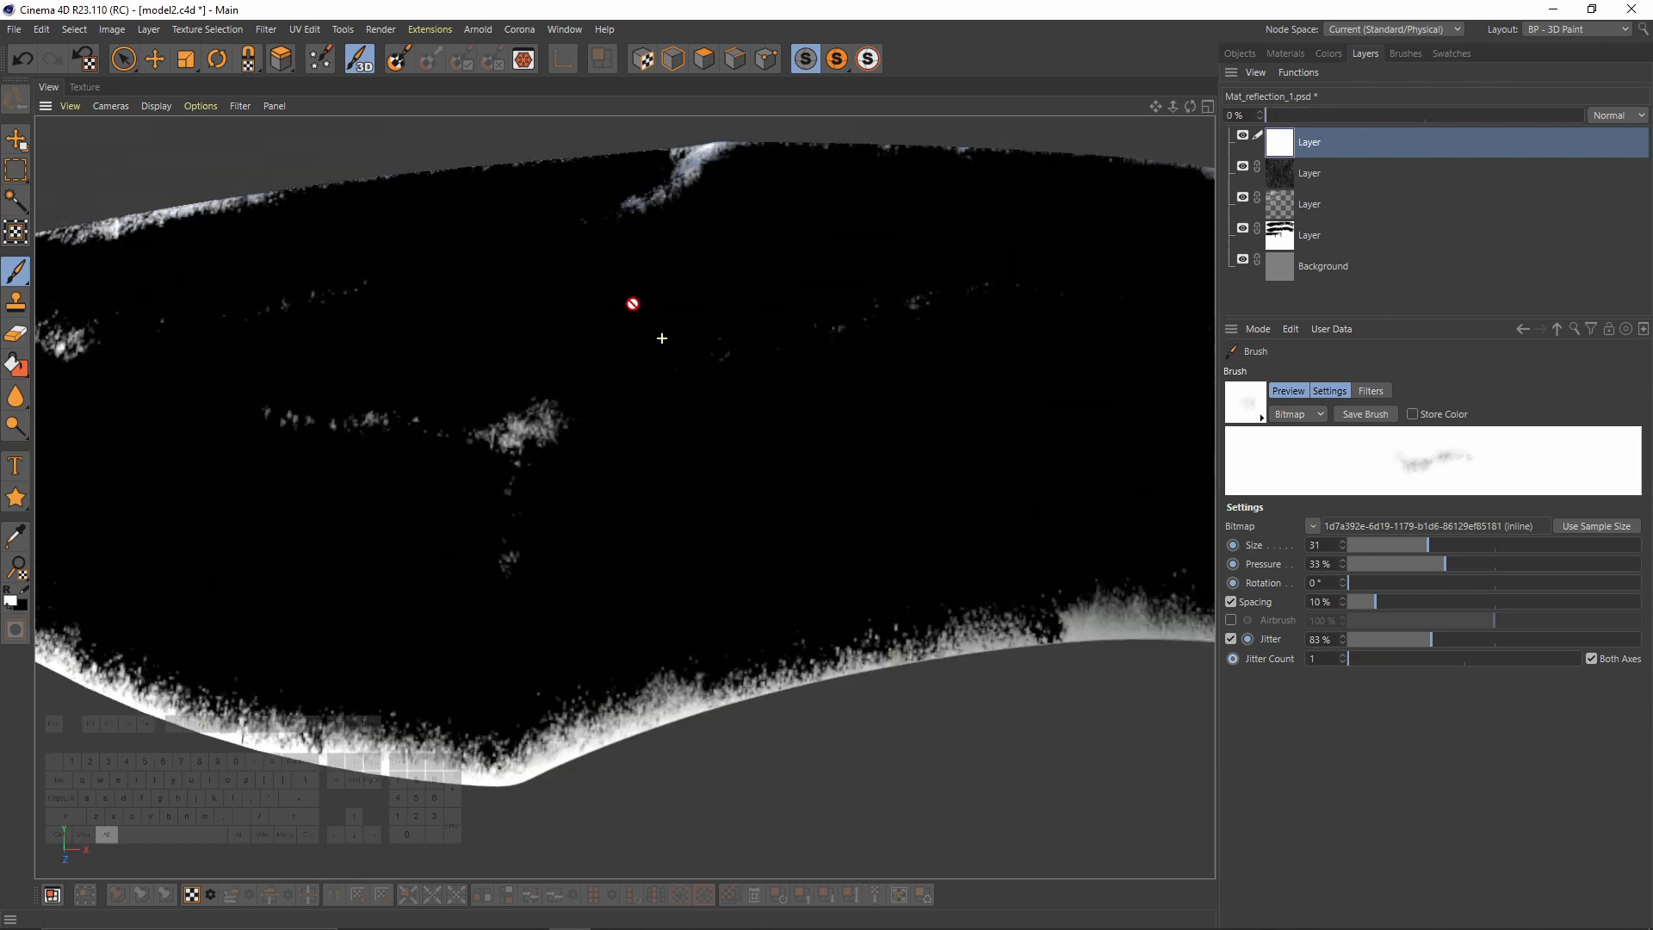
pyautogui.keyDown('alt'); pyautogui.moveTo(615, 332); pyautogui.dragTo(719, 384, button='middle'); pyautogui.keyUp('alt')
pyautogui.keyDown('alt'); pyautogui.moveTo(720, 384); pyautogui.dragTo(633, 319, button='right'); pyautogui.keyUp('alt')
pyautogui.keyDown('alt'); pyautogui.moveTo(637, 392); pyautogui.dragTo(540, 408, button='middle'); pyautogui.keyUp('alt')
pyautogui.moveTo(540, 408)
pyautogui.keyDown('alt'); pyautogui.mouseDown()
pyautogui.moveTo(543, 447)
pyautogui.moveTo(593, 482)
pyautogui.moveTo(574, 389)
pyautogui.moveTo(514, 456)
pyautogui.moveTo(553, 428)
pyautogui.mouseUp(); pyautogui.keyUp('alt')
pyautogui.keyDown('alt'); pyautogui.moveTo(553, 428); pyautogui.dragTo(615, 402, button='right'); pyautogui.keyUp('alt')
pyautogui.keyDown('alt'); pyautogui.moveTo(611, 399); pyautogui.dragTo(683, 395); pyautogui.keyUp('alt')
pyautogui.keyDown('alt'); pyautogui.moveTo(684, 395); pyautogui.dragTo(616, 457, button='middle'); pyautogui.keyUp('alt')
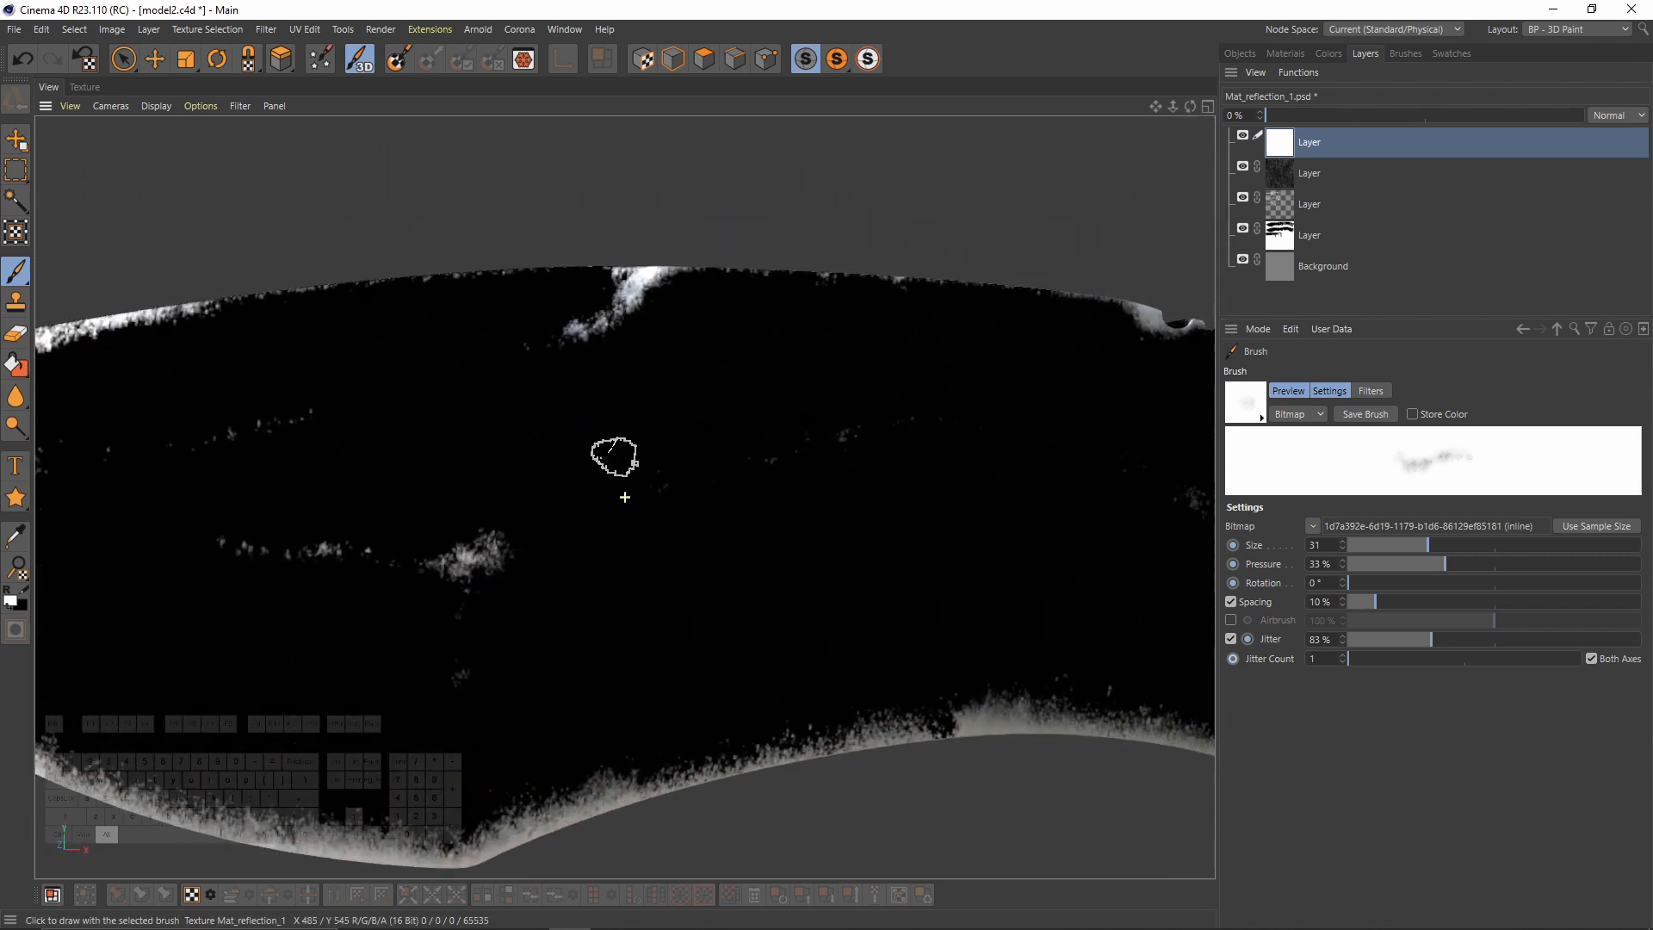
pyautogui.keyDown('alt'); pyautogui.moveTo(625, 495); pyautogui.dragTo(561, 402); pyautogui.keyUp('alt')
pyautogui.keyDown('alt'); pyautogui.moveTo(608, 402); pyautogui.dragTo(541, 398, button='right'); pyautogui.keyUp('alt')
pyautogui.keyDown('alt'); pyautogui.moveTo(575, 447); pyautogui.dragTo(513, 421, button='middle'); pyautogui.keyUp('alt')
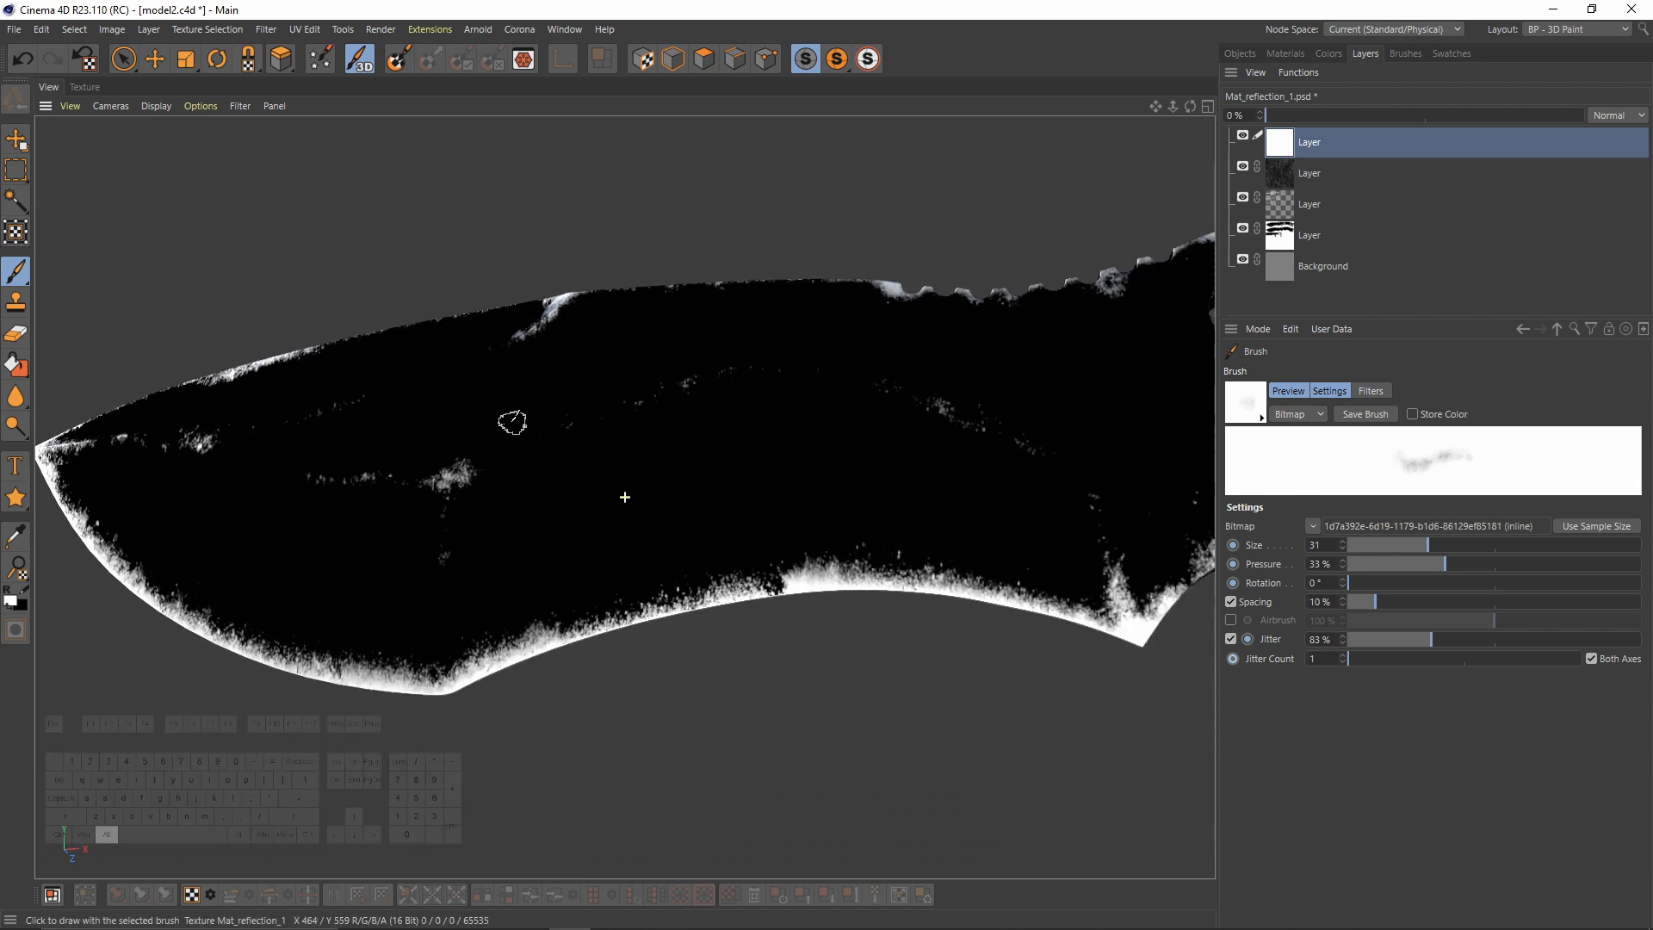
pyautogui.keyDown('alt'); pyautogui.moveTo(474, 410); pyautogui.dragTo(927, 368); pyautogui.keyUp('alt')
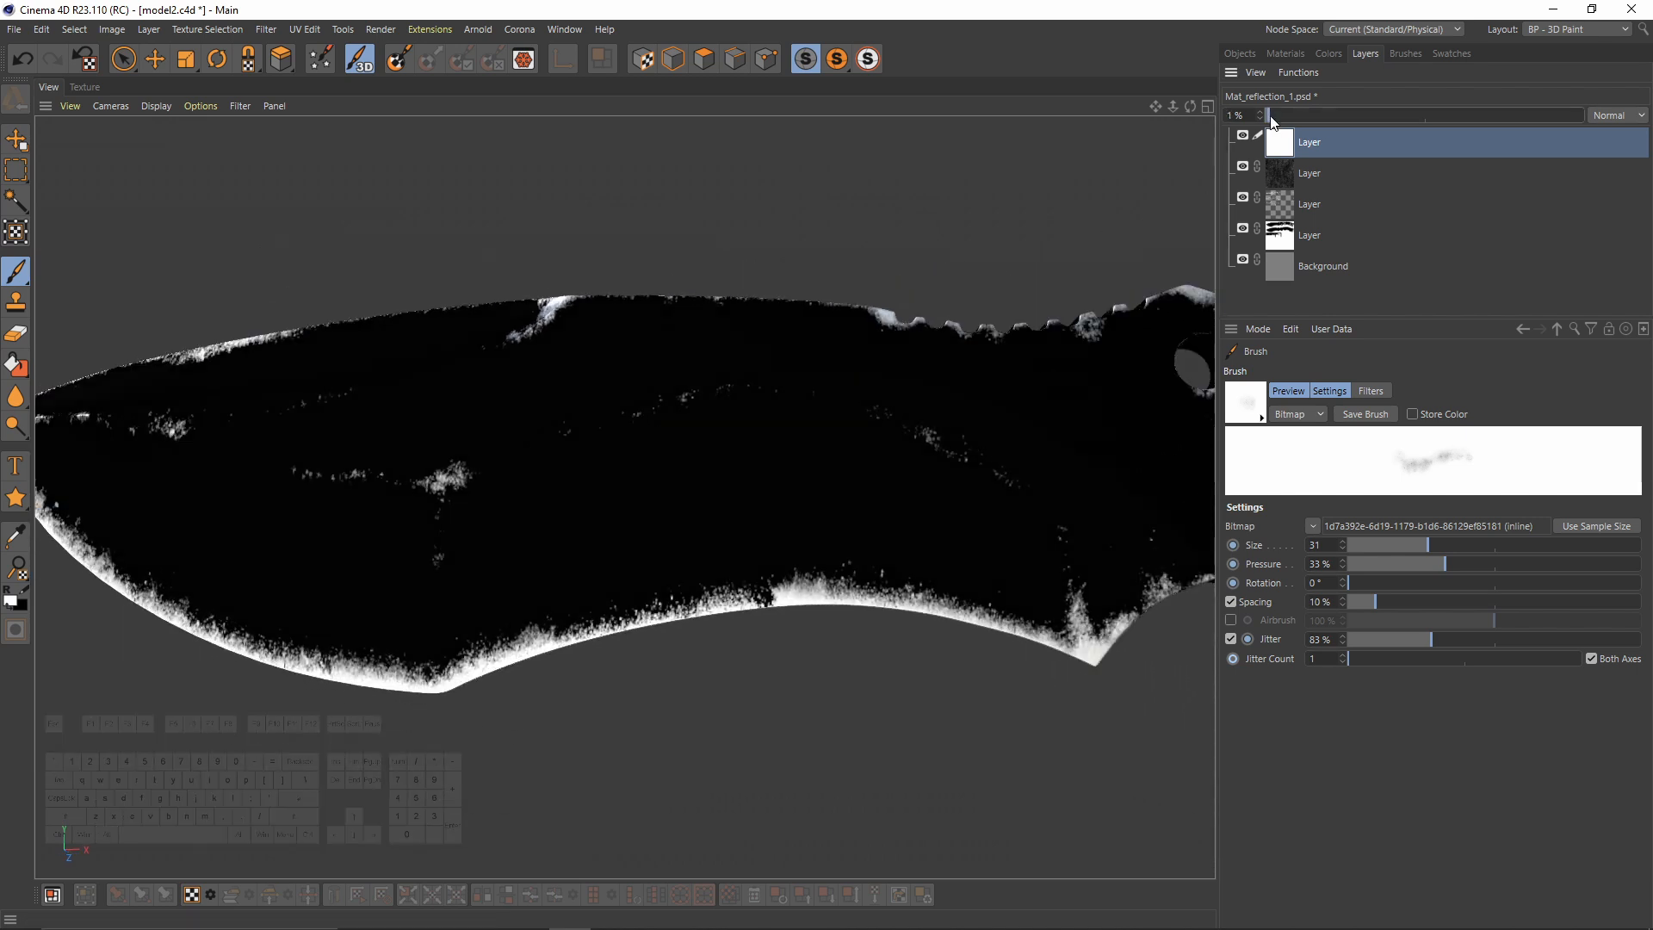
# Step: Raise the white fill layer's opacity to 10% while checking the blade's reflections
pyautogui.moveTo(1282, 123); pyautogui.dragTo(1280, 127)
pyautogui.keyDown('alt'); pyautogui.moveTo(722, 415); pyautogui.dragTo(705, 417); pyautogui.keyUp('alt')
pyautogui.keyDown('alt'); pyautogui.moveTo(705, 417); pyautogui.dragTo(757, 405, button='right'); pyautogui.keyUp('alt')
pyautogui.moveTo(638, 402)
pyautogui.keyDown('alt'); pyautogui.mouseDown()
pyautogui.moveTo(646, 365)
pyautogui.moveTo(649, 425)
pyautogui.mouseUp(); pyautogui.keyUp('alt')
pyautogui.keyDown('alt'); pyautogui.moveTo(650, 424); pyautogui.dragTo(839, 375, button='middle'); pyautogui.keyUp('alt')
pyautogui.keyDown('alt'); pyautogui.moveTo(839, 379); pyautogui.dragTo(686, 419, button='right'); pyautogui.keyUp('alt')
pyautogui.keyDown('alt'); pyautogui.moveTo(687, 419); pyautogui.dragTo(672, 379); pyautogui.keyUp('alt')
pyautogui.click(1289, 117)
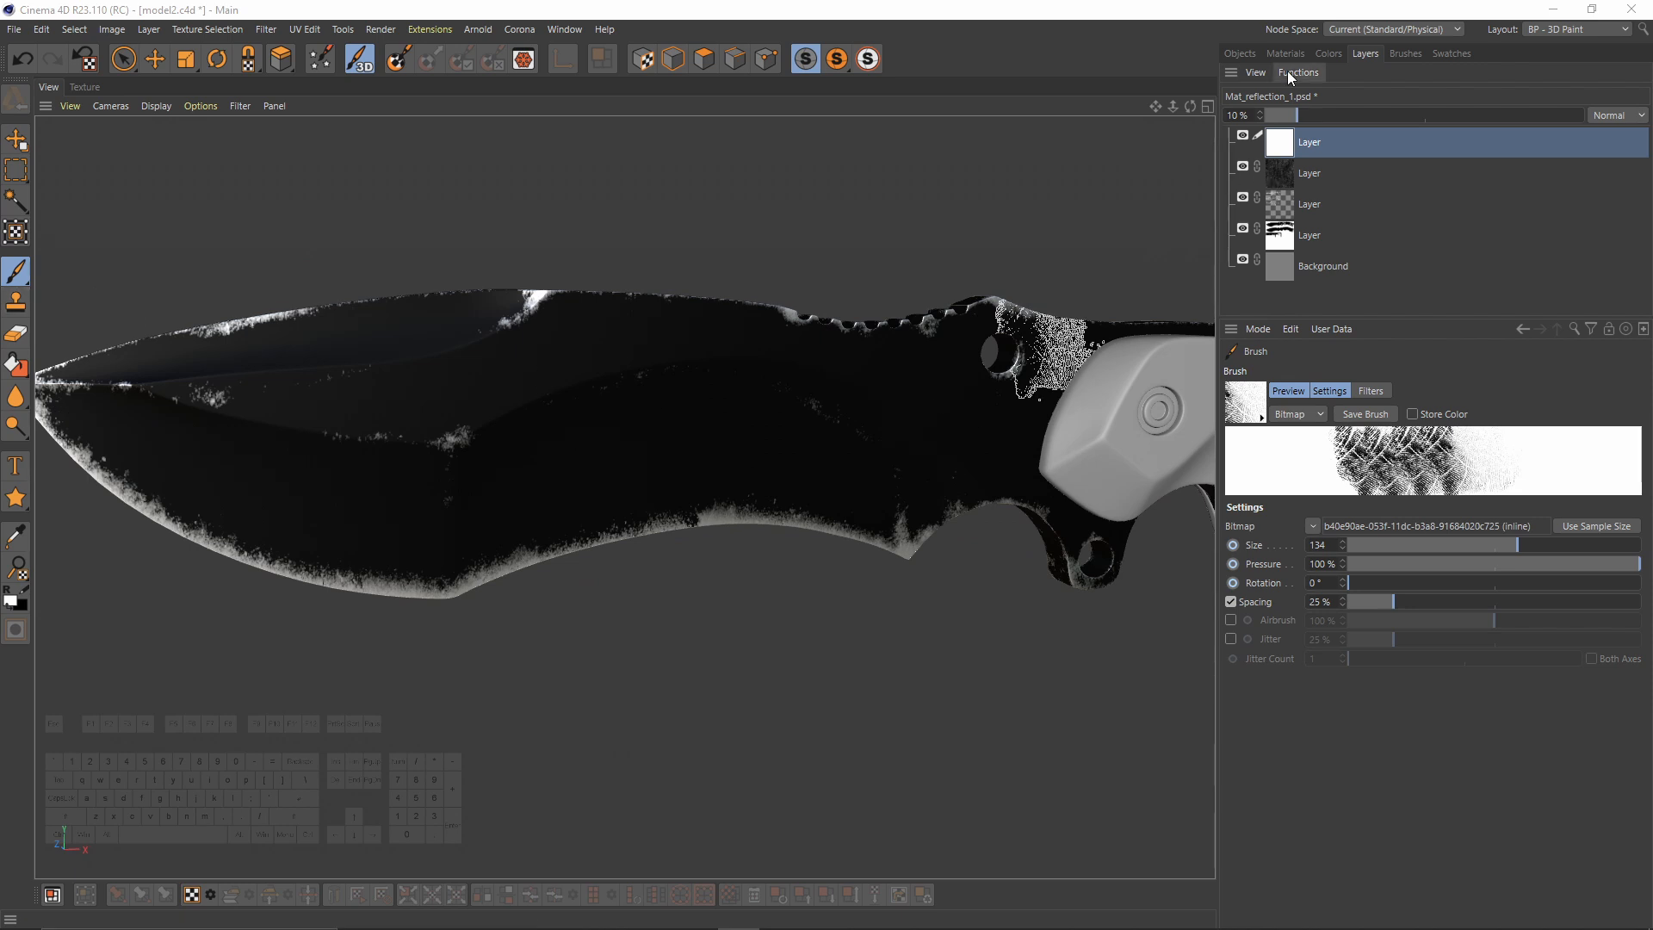
# Step: Add another layer on top and stamp a Grunge 02 mark on the middle of the blade
pyautogui.click(1290, 74)
pyautogui.click(1310, 105)
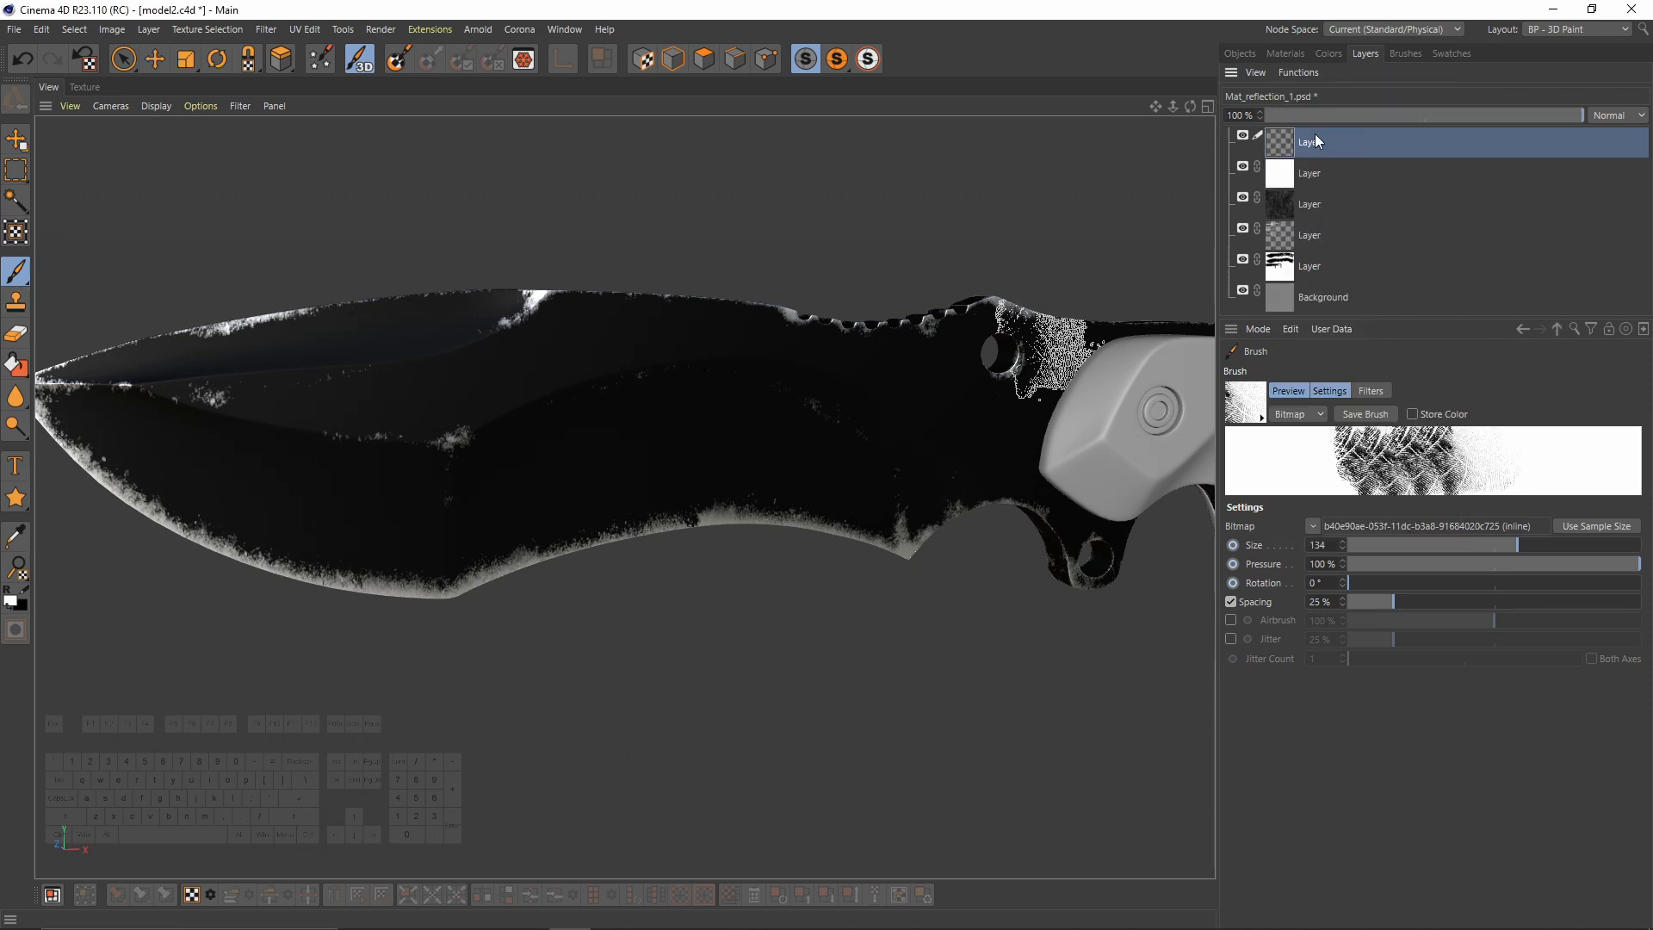
pyautogui.click(1405, 56)
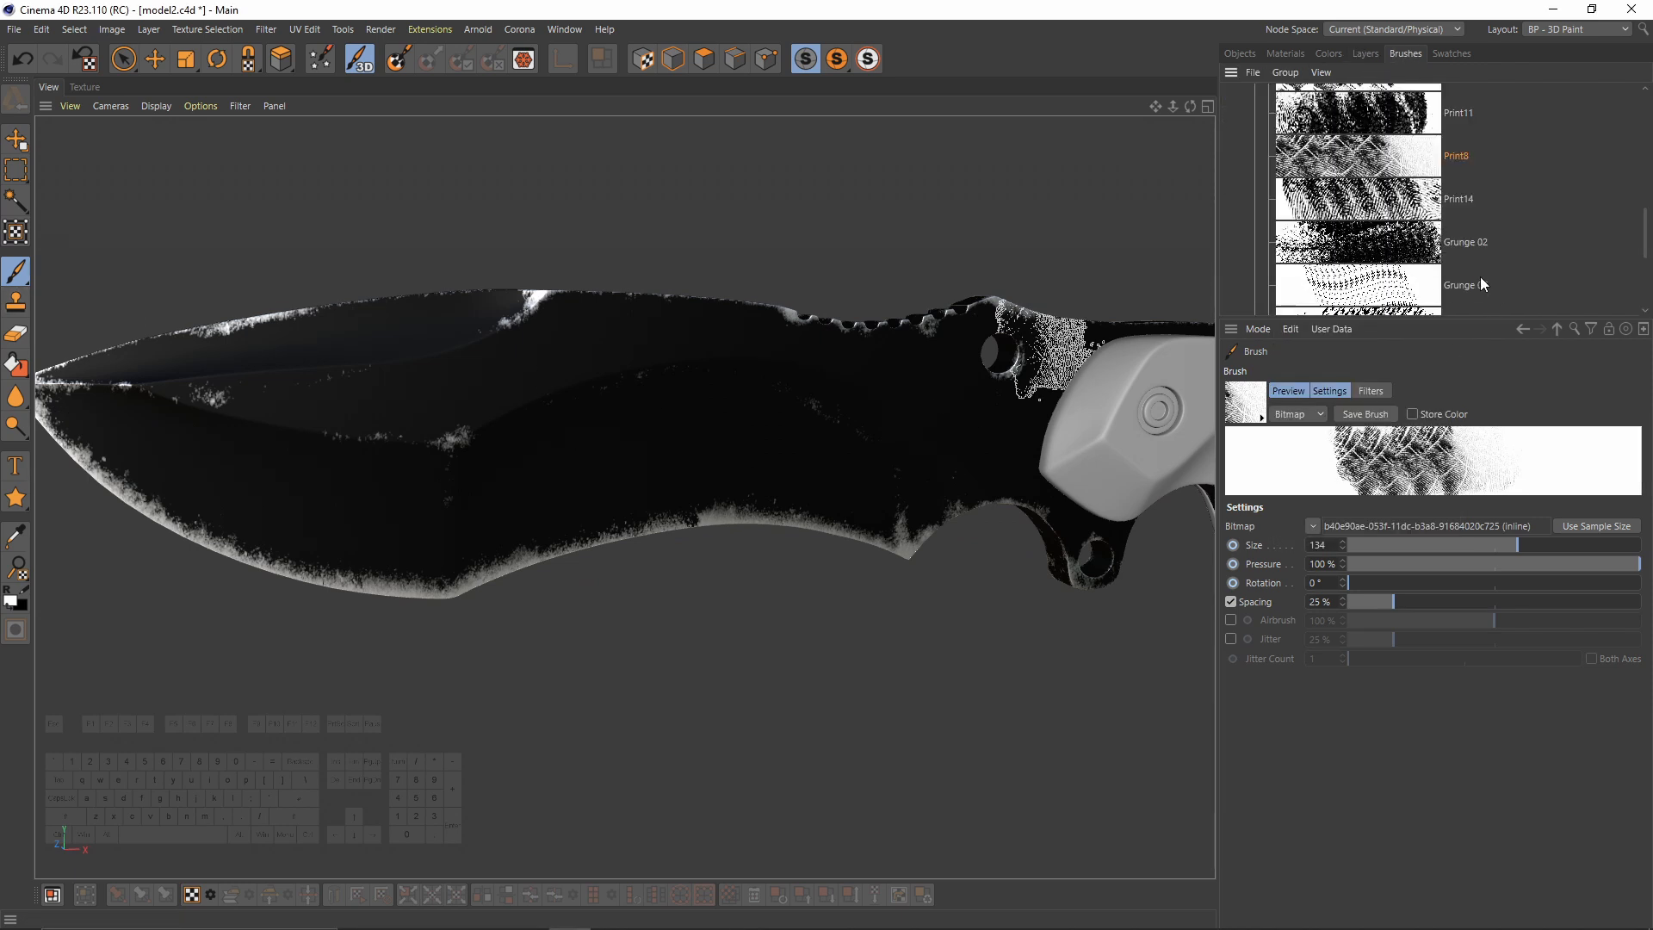
pyautogui.scroll(-2, 1415, 208)
pyautogui.scroll(1, 1393, 183)
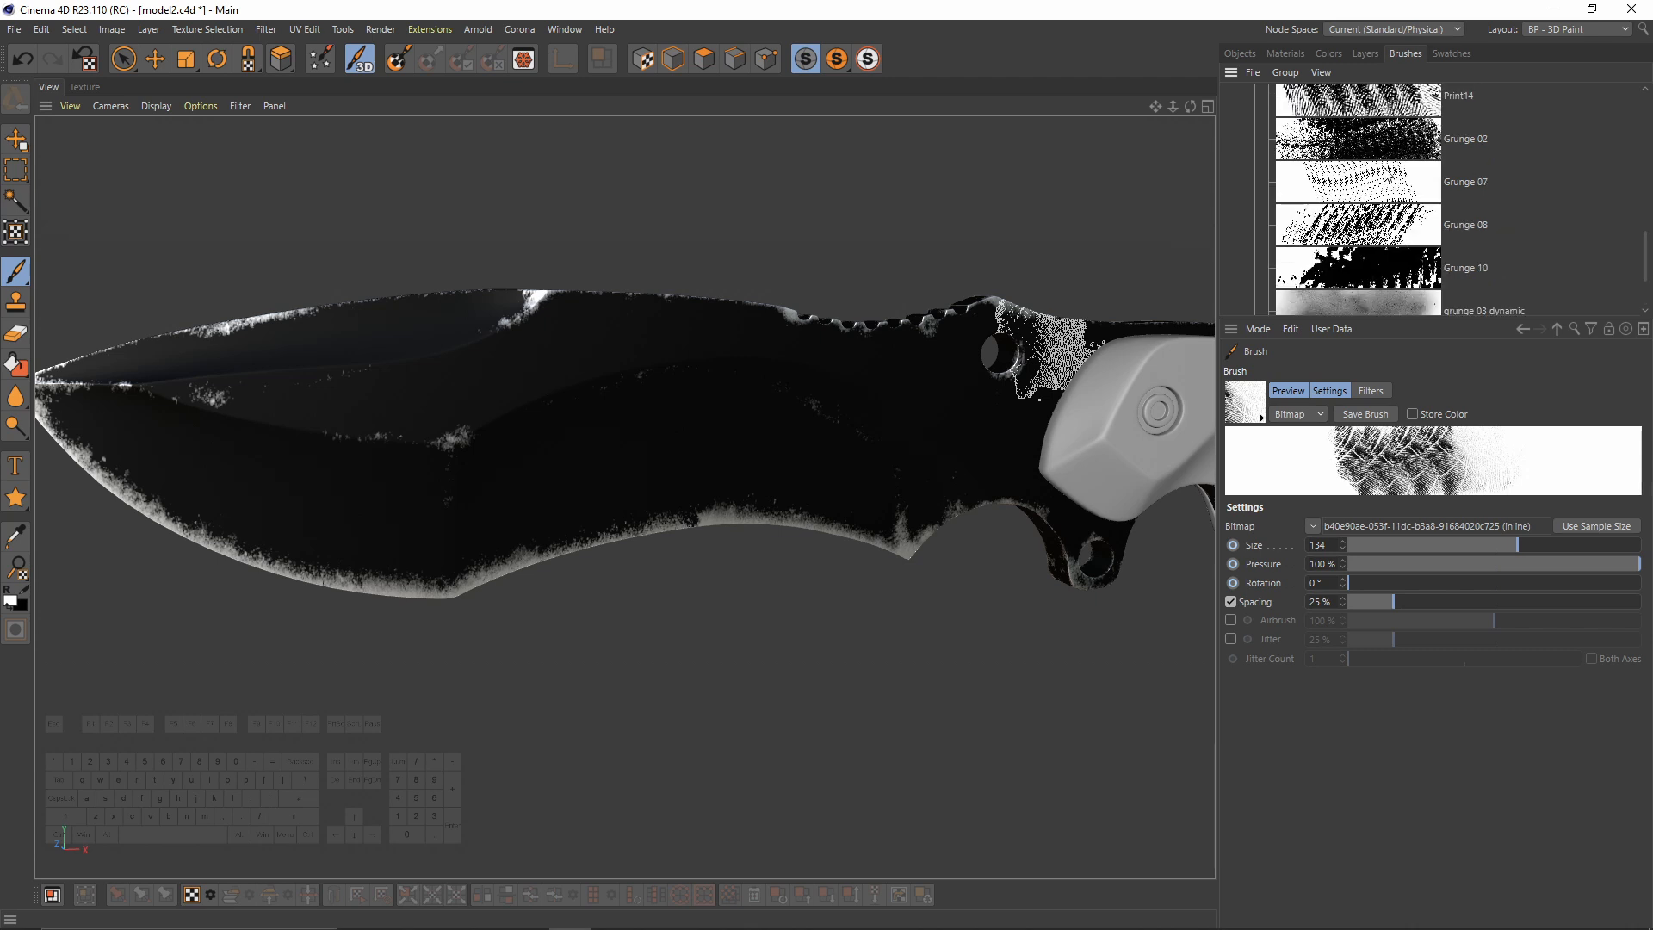
pyautogui.click(1376, 144)
pyautogui.moveTo(689, 416)
pyautogui.mouseDown(button='middle')
pyautogui.moveTo(730, 413)
pyautogui.moveTo(667, 422)
pyautogui.mouseUp(button='middle')
pyautogui.click(709, 402)
# Step: Load the Print10 brush and stamp fingerprints diagonally between the blade hole and the cutting edge
pyautogui.scroll(2, 1498, 180)
pyautogui.click(1399, 175)
pyautogui.click(944, 413)
# Step: Set the Print10 brush to 118° rotation and size 412, and stamp it on the blade in front of the handle
pyautogui.moveTo(534, 418); pyautogui.dragTo(448, 419, button='middle')
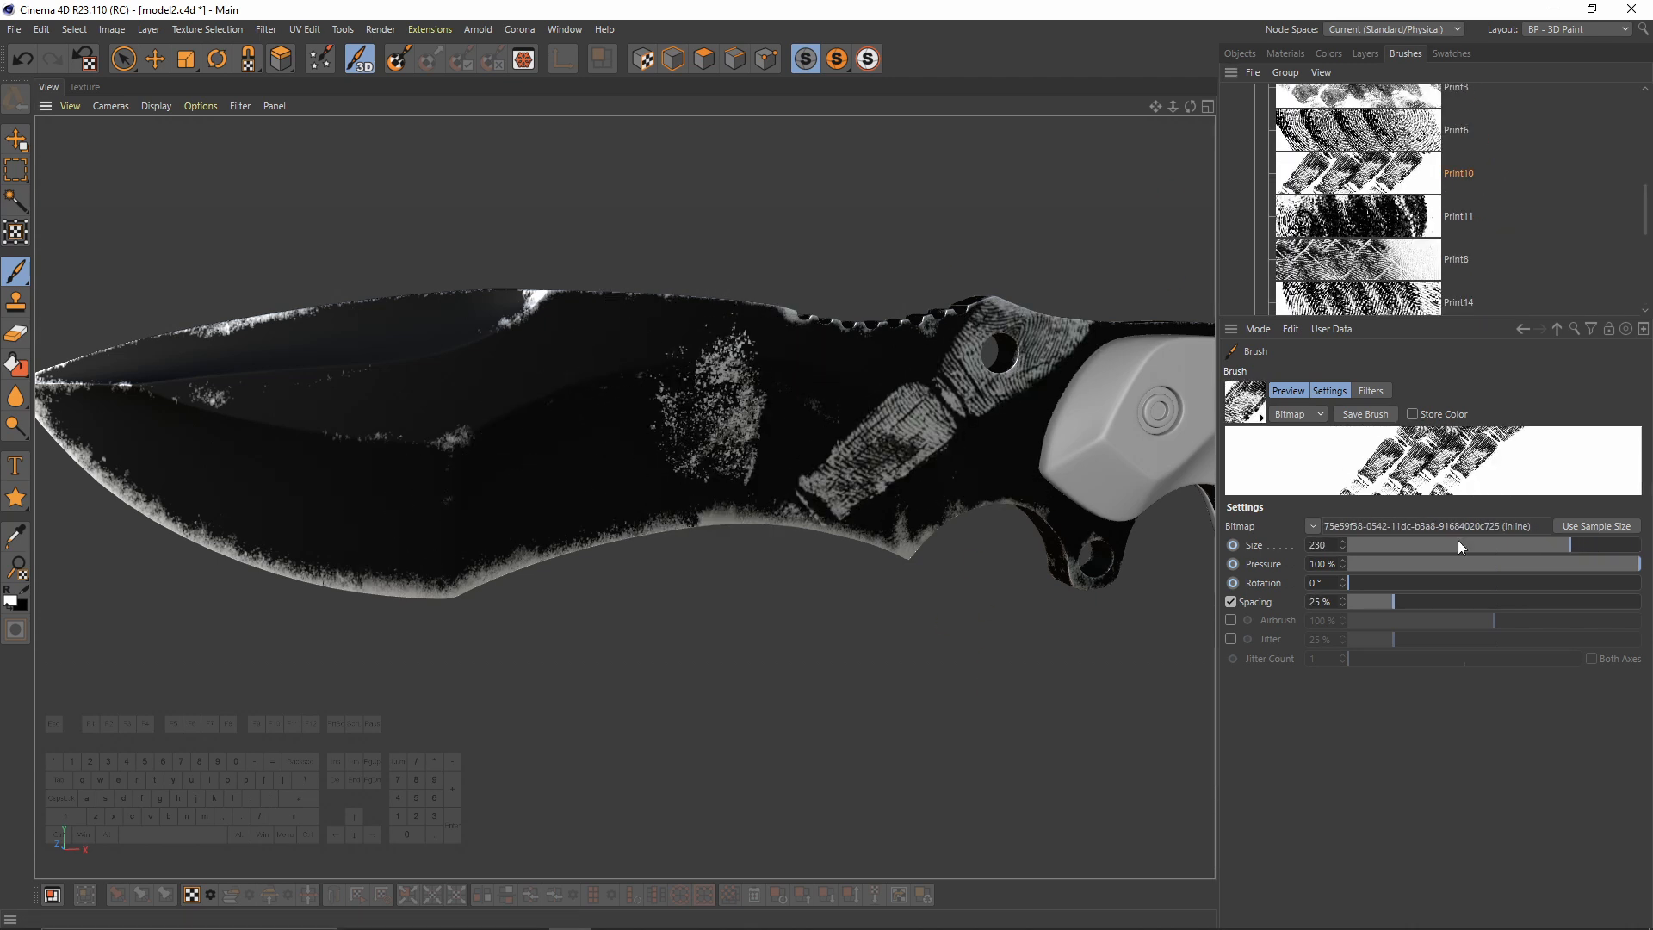
pyautogui.click(1428, 582)
pyautogui.moveTo(1428, 582); pyautogui.dragTo(1444, 582)
pyautogui.moveTo(592, 457)
pyautogui.mouseDown(button='middle')
pyautogui.moveTo(520, 465)
pyautogui.moveTo(1070, 479)
pyautogui.mouseUp(button='middle')
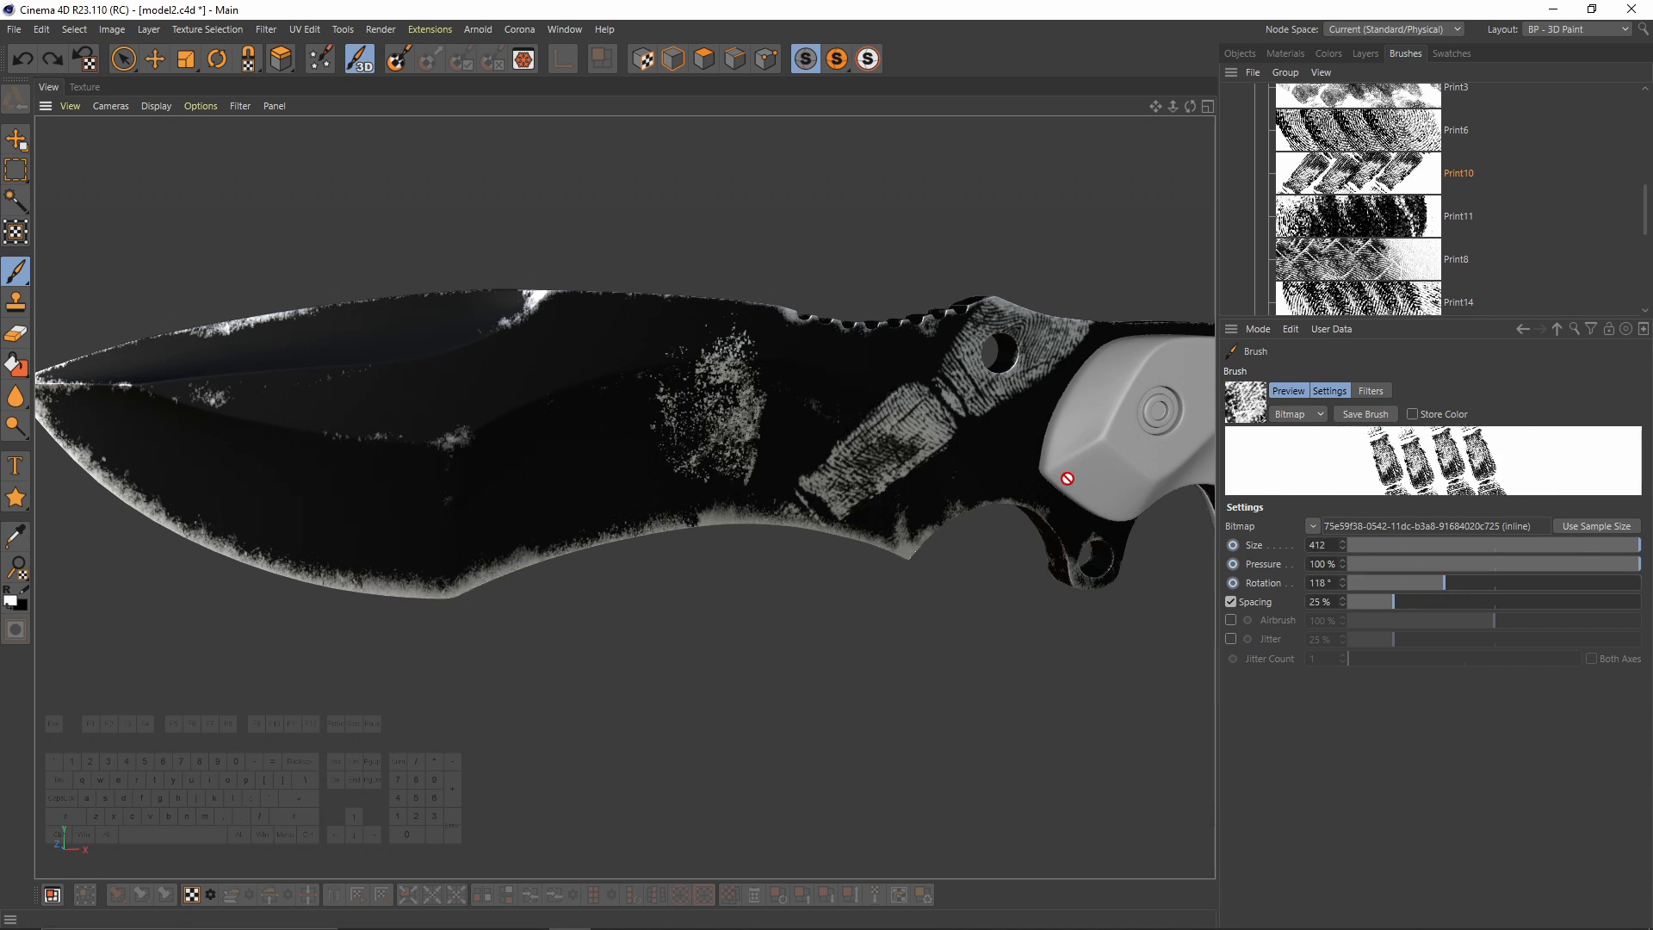
pyautogui.click(908, 439)
# Step: Stamp Print11 fingerprints of size 234 at the blade tip and beside the handle, plus a Print2 mark at mid-blade
pyautogui.click(1400, 215)
pyautogui.click(99, 422)
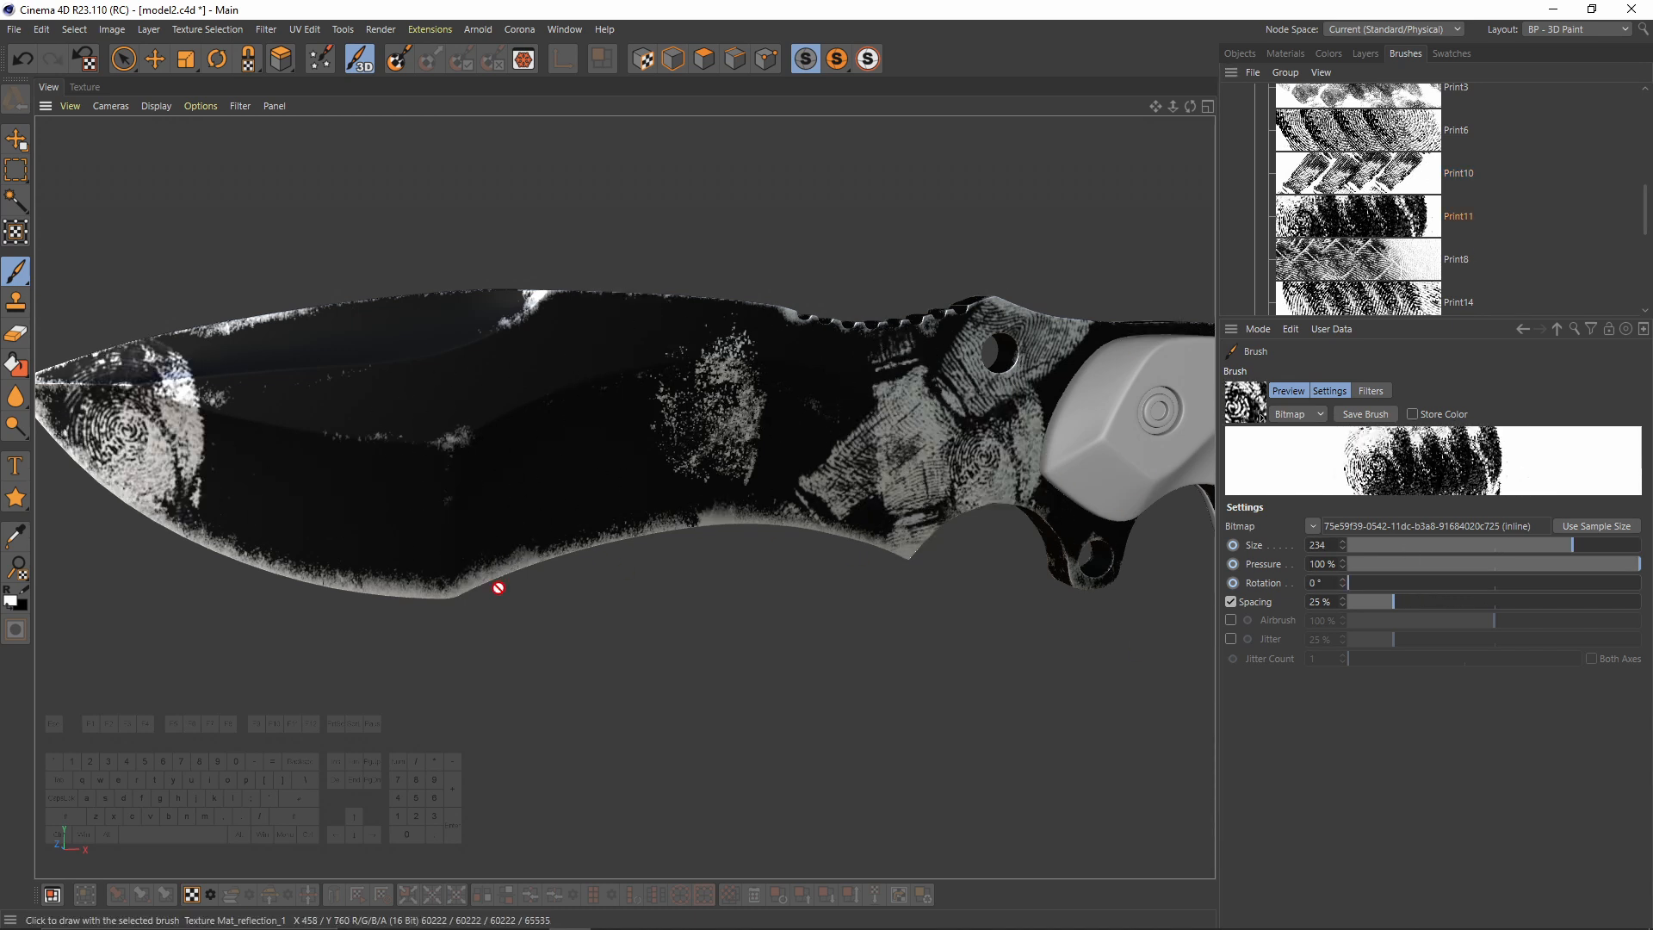
pyautogui.scroll(2, 1399, 215)
pyautogui.click(1399, 147)
pyautogui.click(551, 442)
# Step: Stamp the Print3 brush at size 488 over mid-blade and a smaller Print6 fingerprint near the tip
pyautogui.click(1399, 189)
pyautogui.click(571, 424)
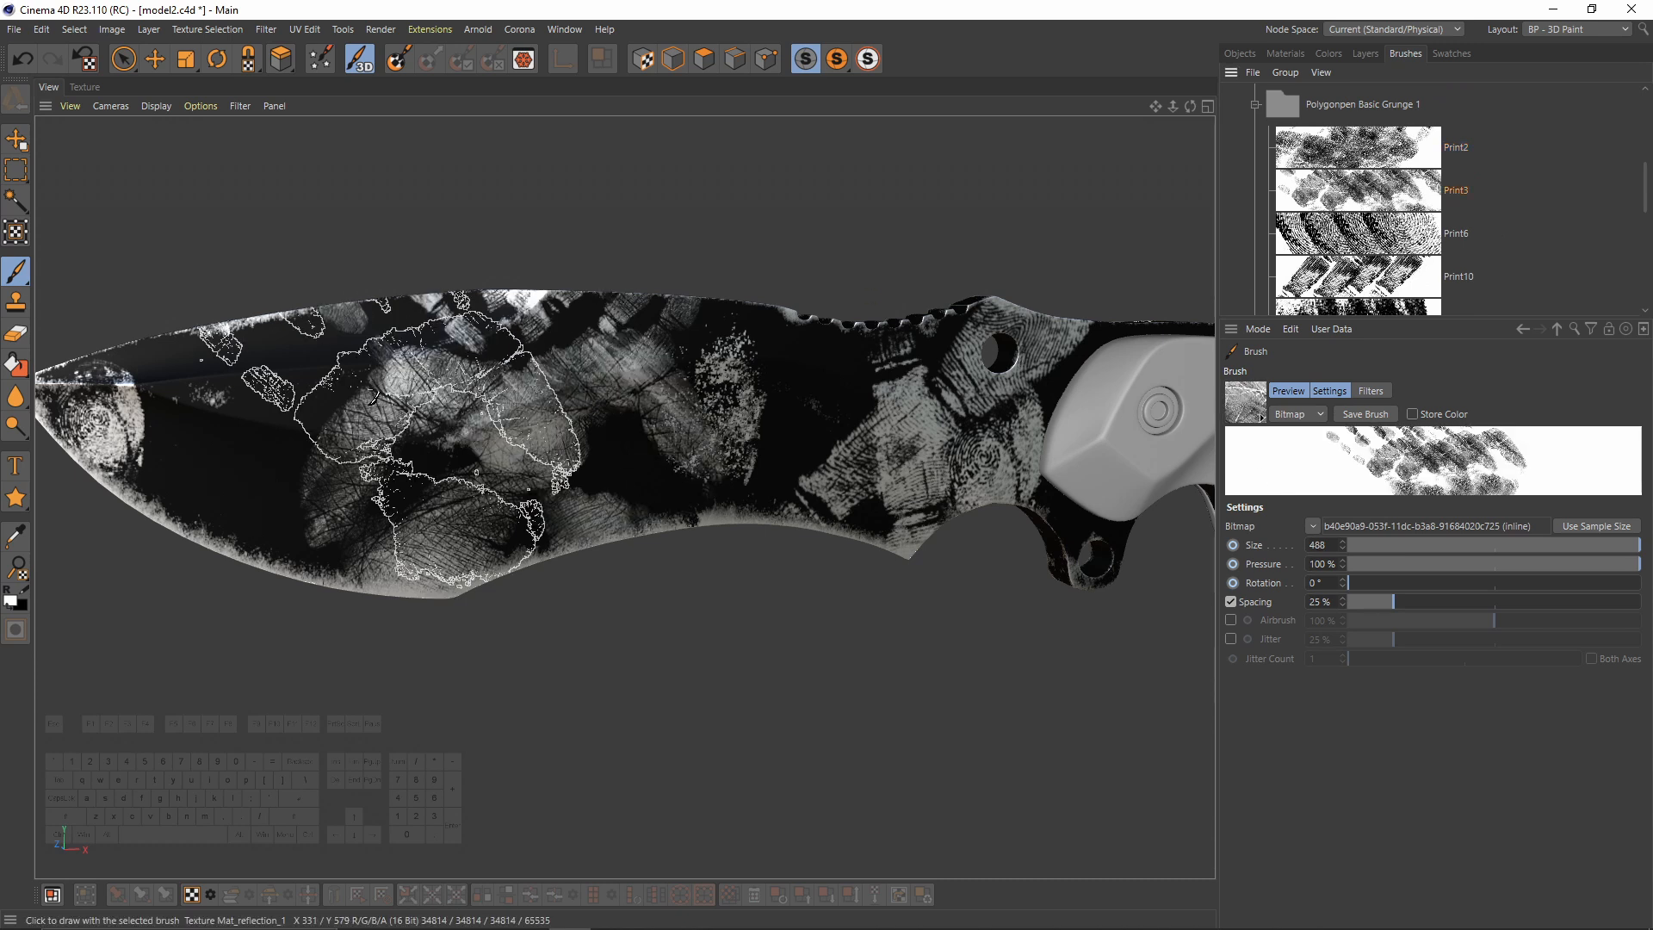
pyautogui.click(1399, 232)
pyautogui.moveTo(261, 423); pyautogui.dragTo(200, 425, button='middle')
pyautogui.click(244, 482)
# Step: Load the Print11 brush again and stamp a fingerprint on the rear half of the blade
pyautogui.scroll(-2, 1508, 245)
pyautogui.click(1455, 215)
pyautogui.click(816, 408)
# Step: Set the fingerprint layer's opacity to 100% and stamp a Print11 fingerprint on the blade's other side
pyautogui.click(1365, 54)
pyautogui.moveTo(1453, 114)
pyautogui.mouseDown()
pyautogui.moveTo(1295, 107)
pyautogui.moveTo(1582, 116)
pyautogui.mouseUp()
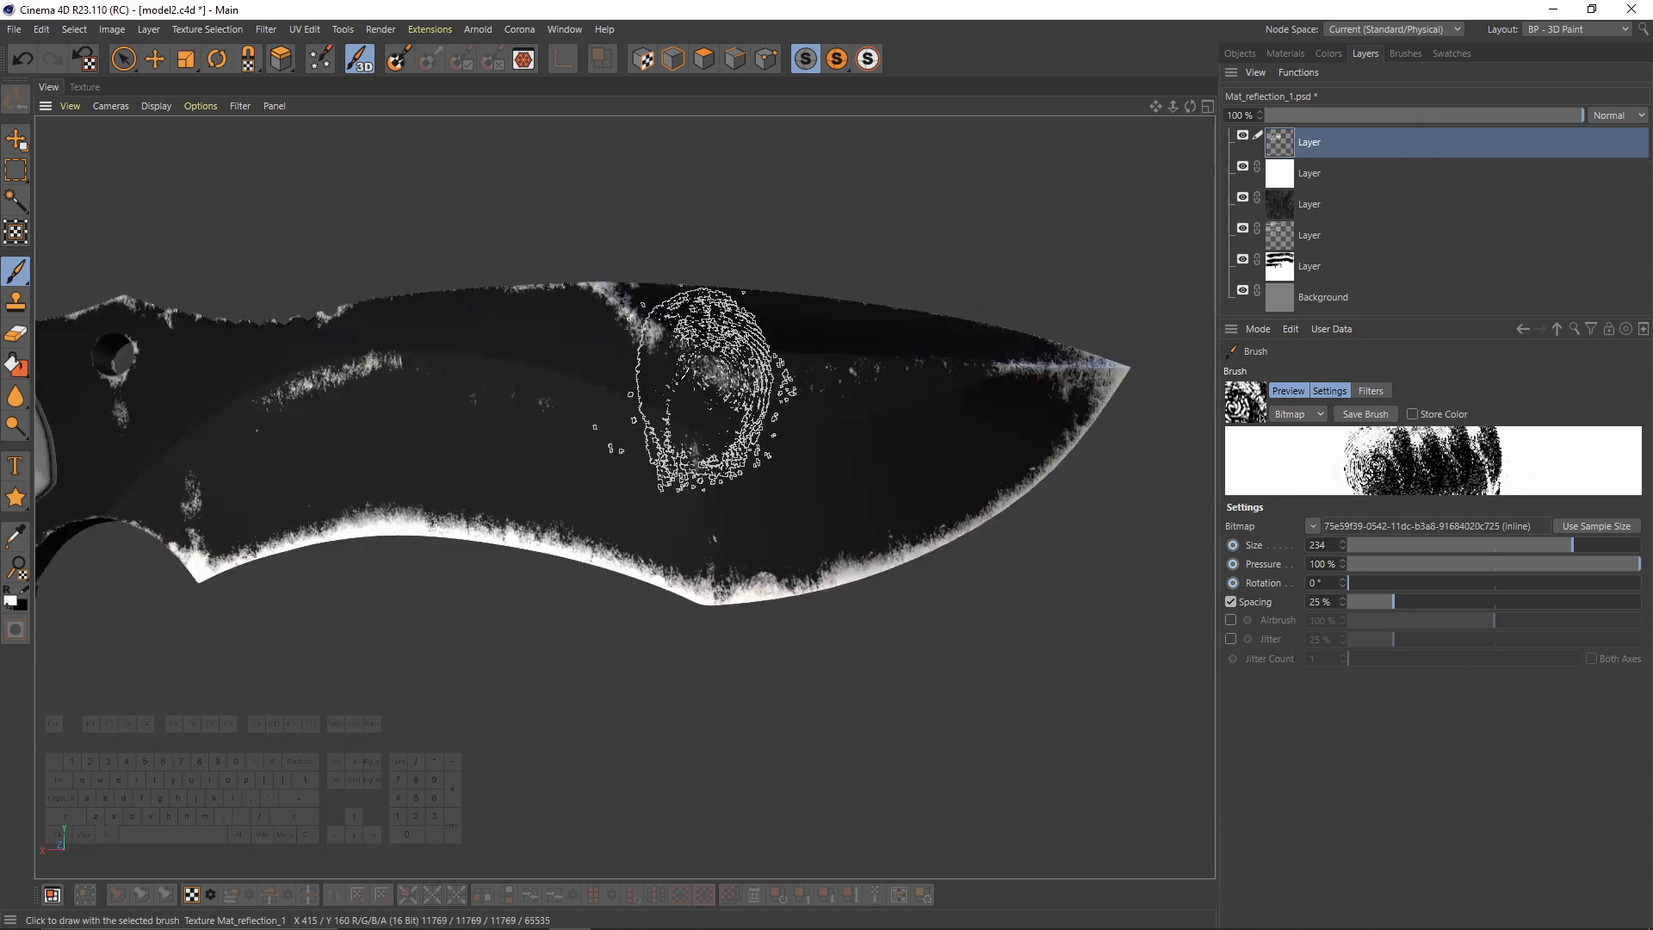
pyautogui.click(688, 405)
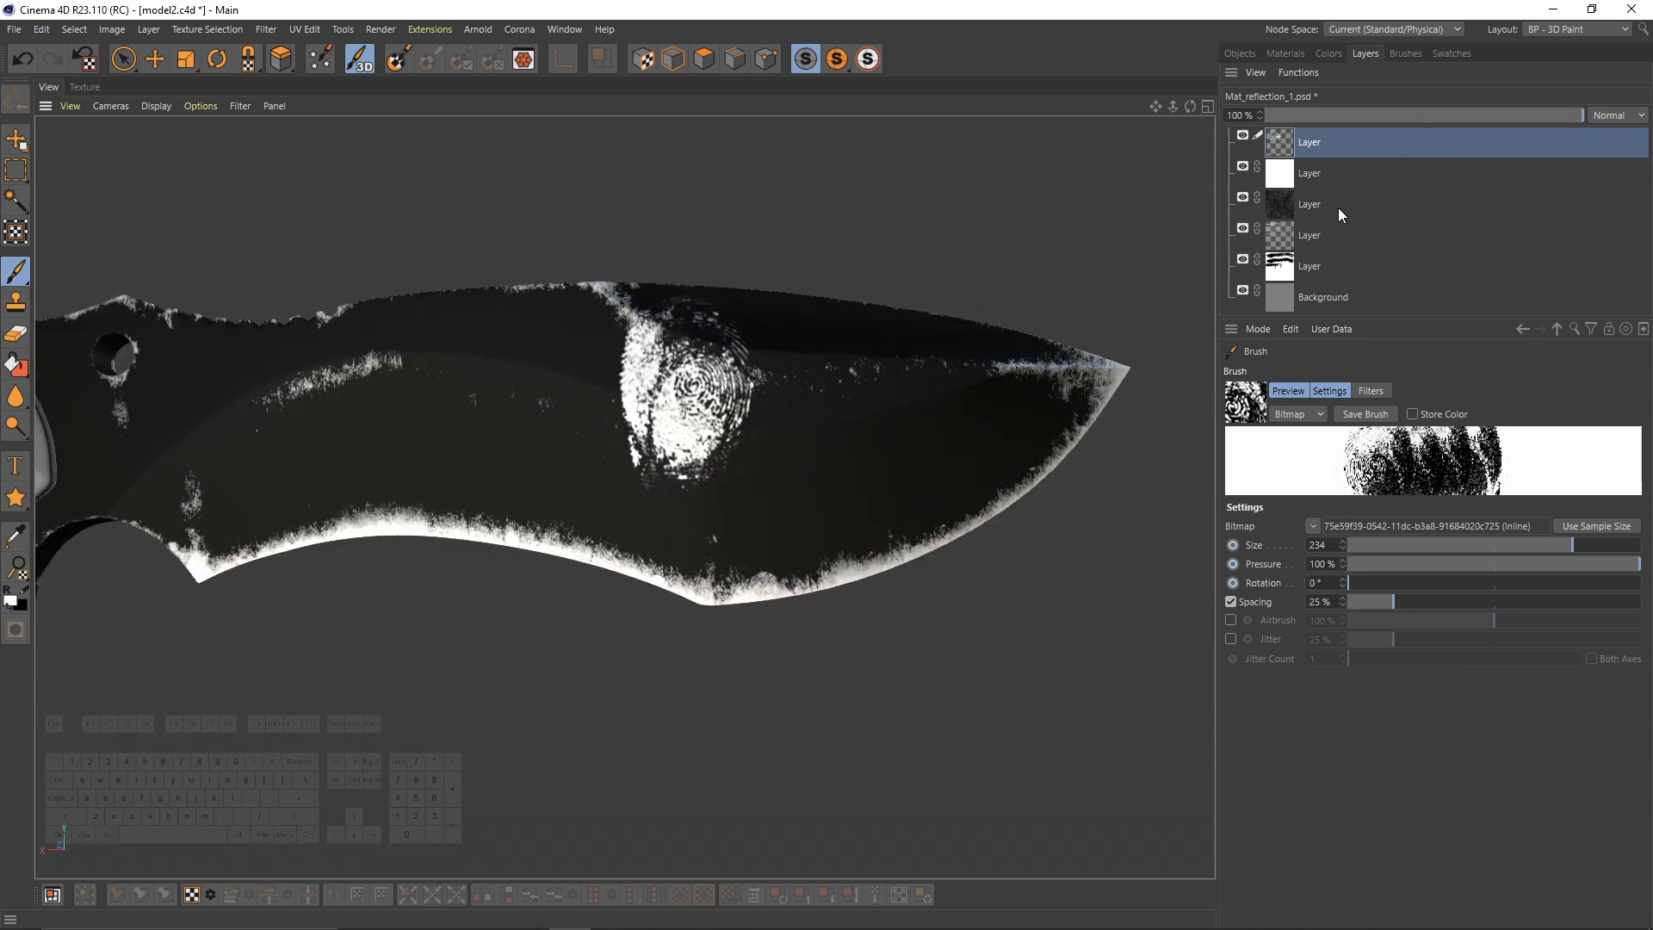
# Step: Load the Print14 brush from the Polygonpen Basic Grunge 1 group and browse on to the Grunge brushes
pyautogui.click(1406, 53)
pyautogui.click(1358, 293)
pyautogui.scroll(-3, 1358, 293)
pyautogui.click(1377, 225)
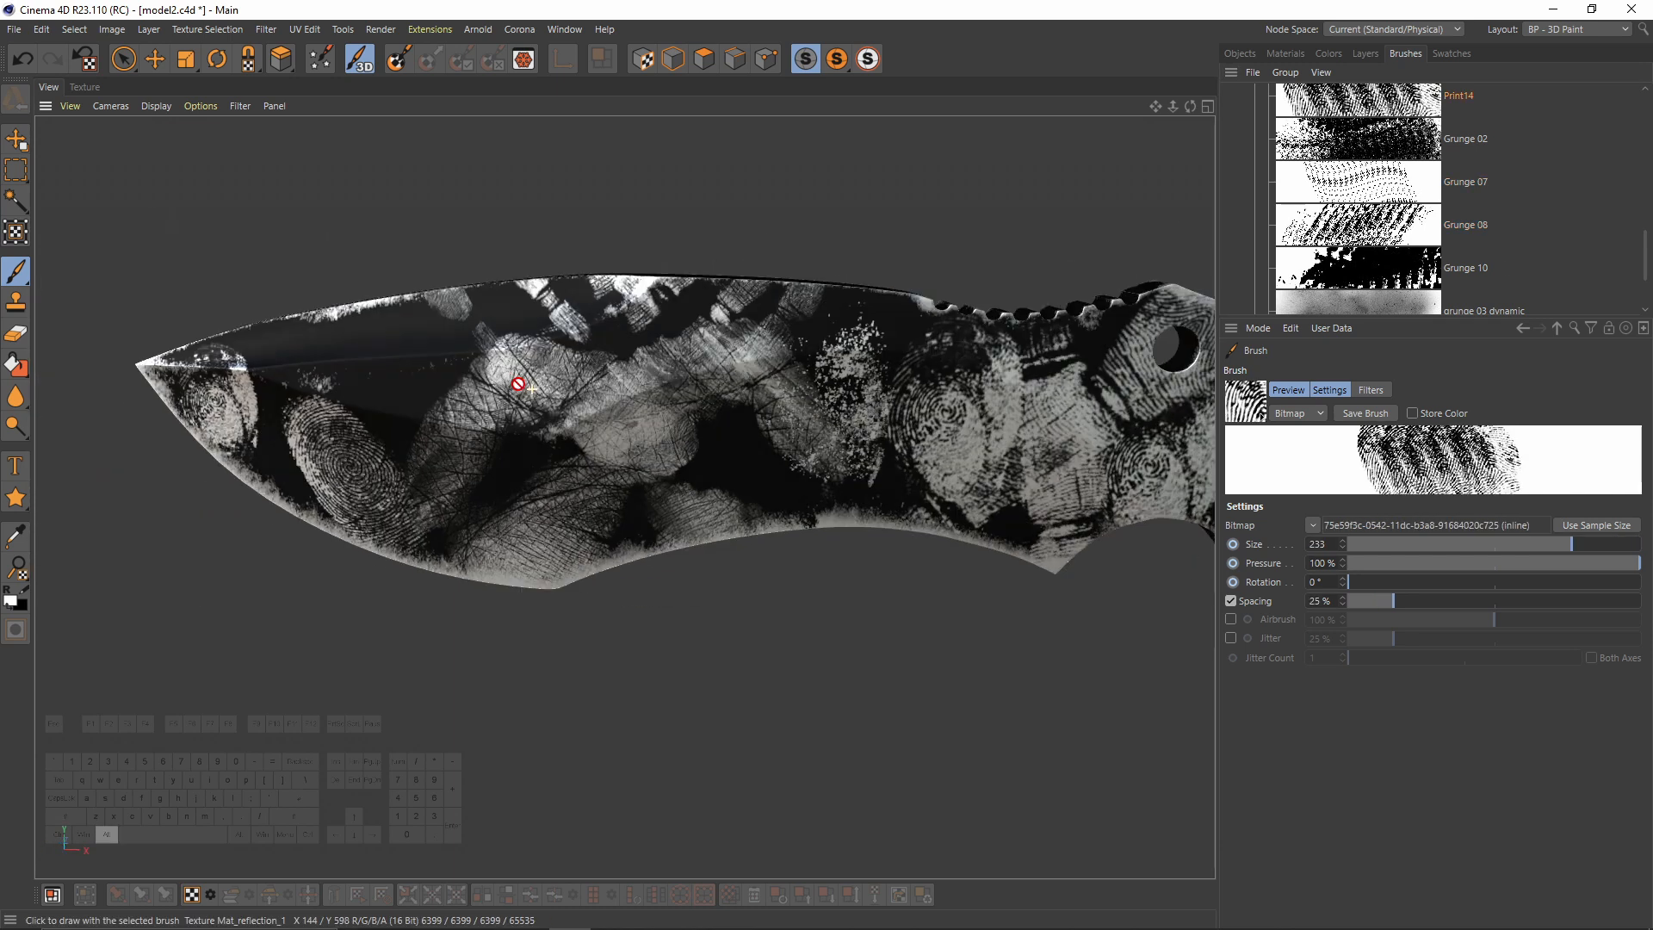
# Step: Lower the fingerprint layer's opacity to 4% and check the knife blade in 3D
pyautogui.click(1366, 53)
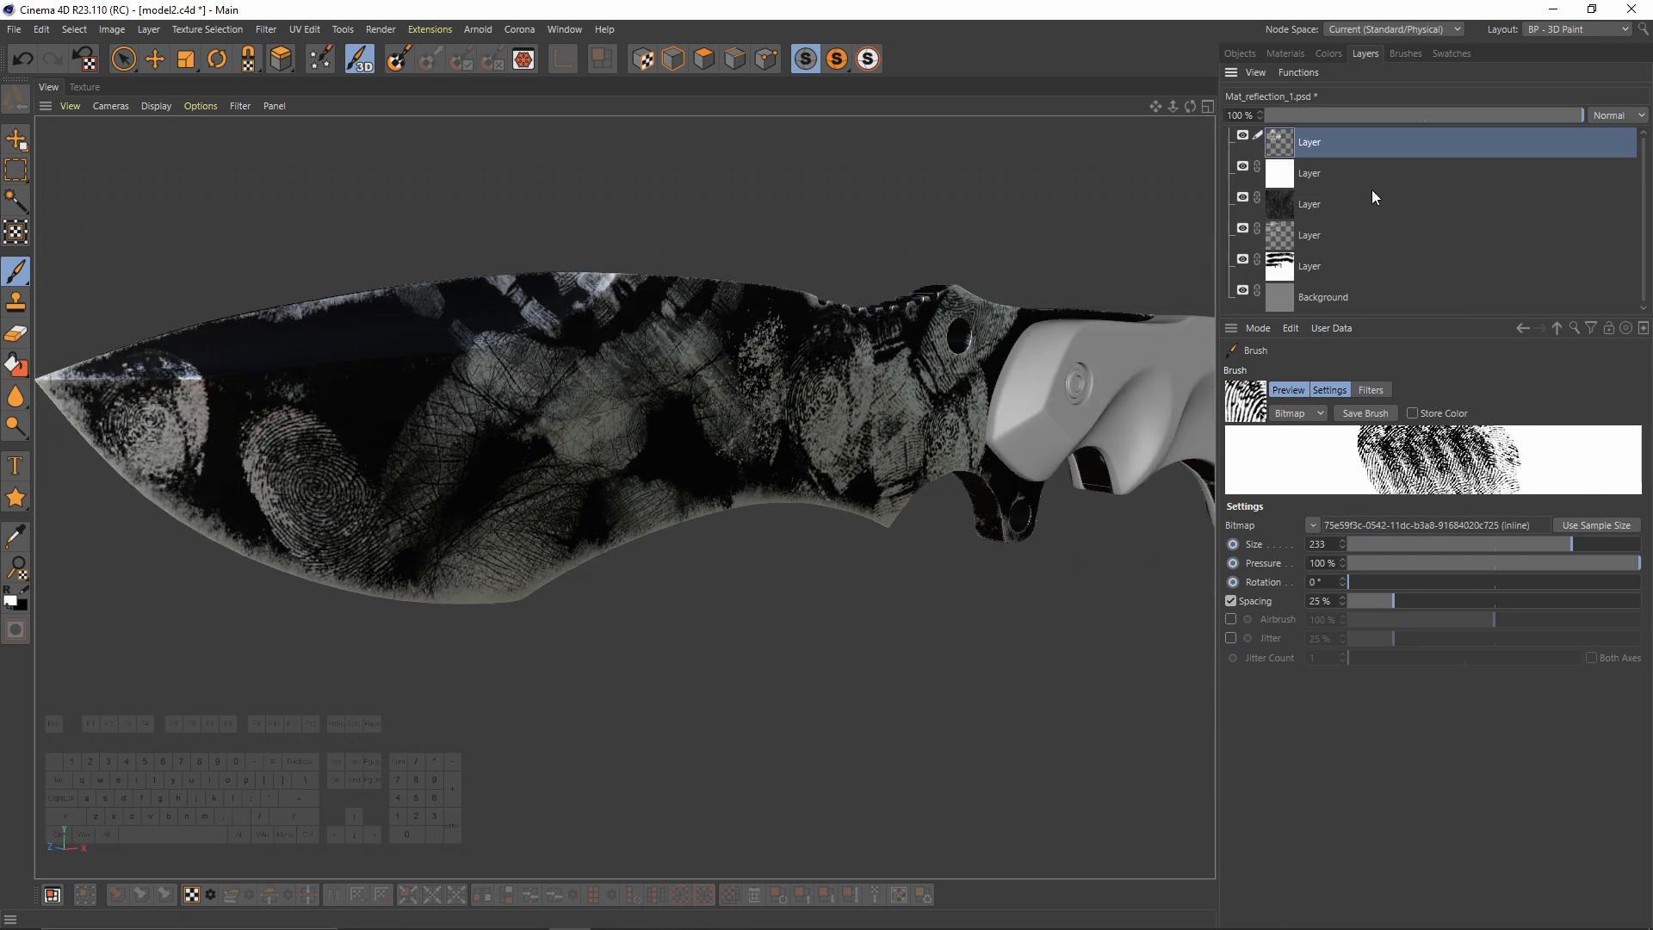
pyautogui.moveTo(1471, 116); pyautogui.dragTo(1335, 105)
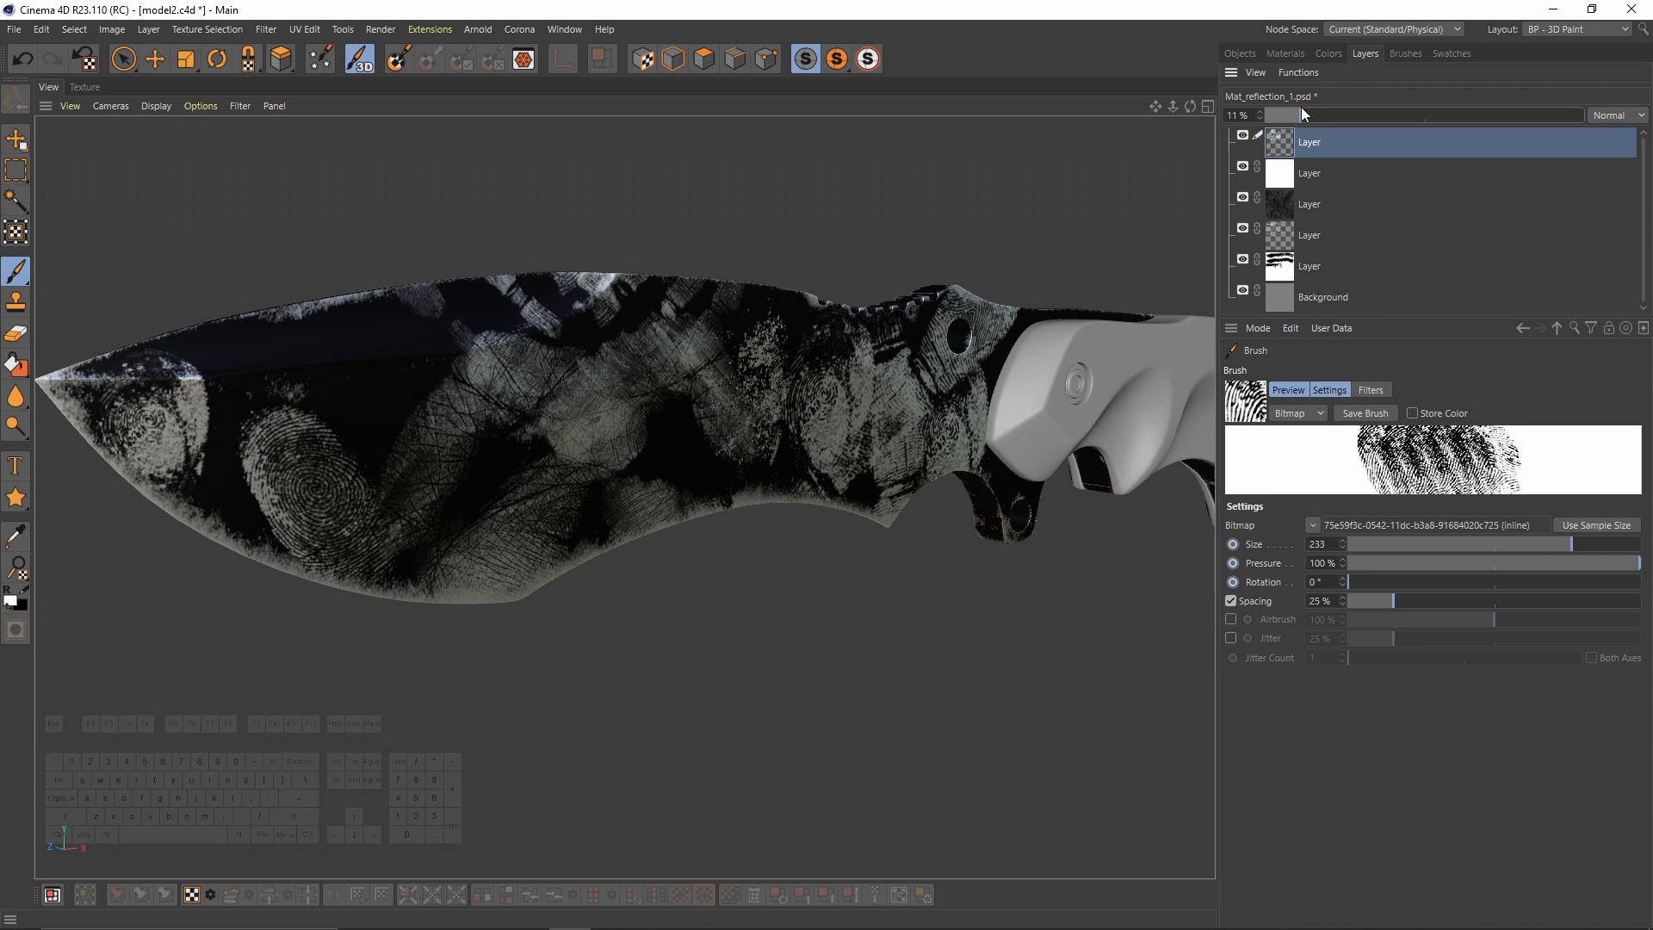
pyautogui.keyDown('alt'); pyautogui.moveTo(704, 398); pyautogui.dragTo(592, 397); pyautogui.keyUp('alt')
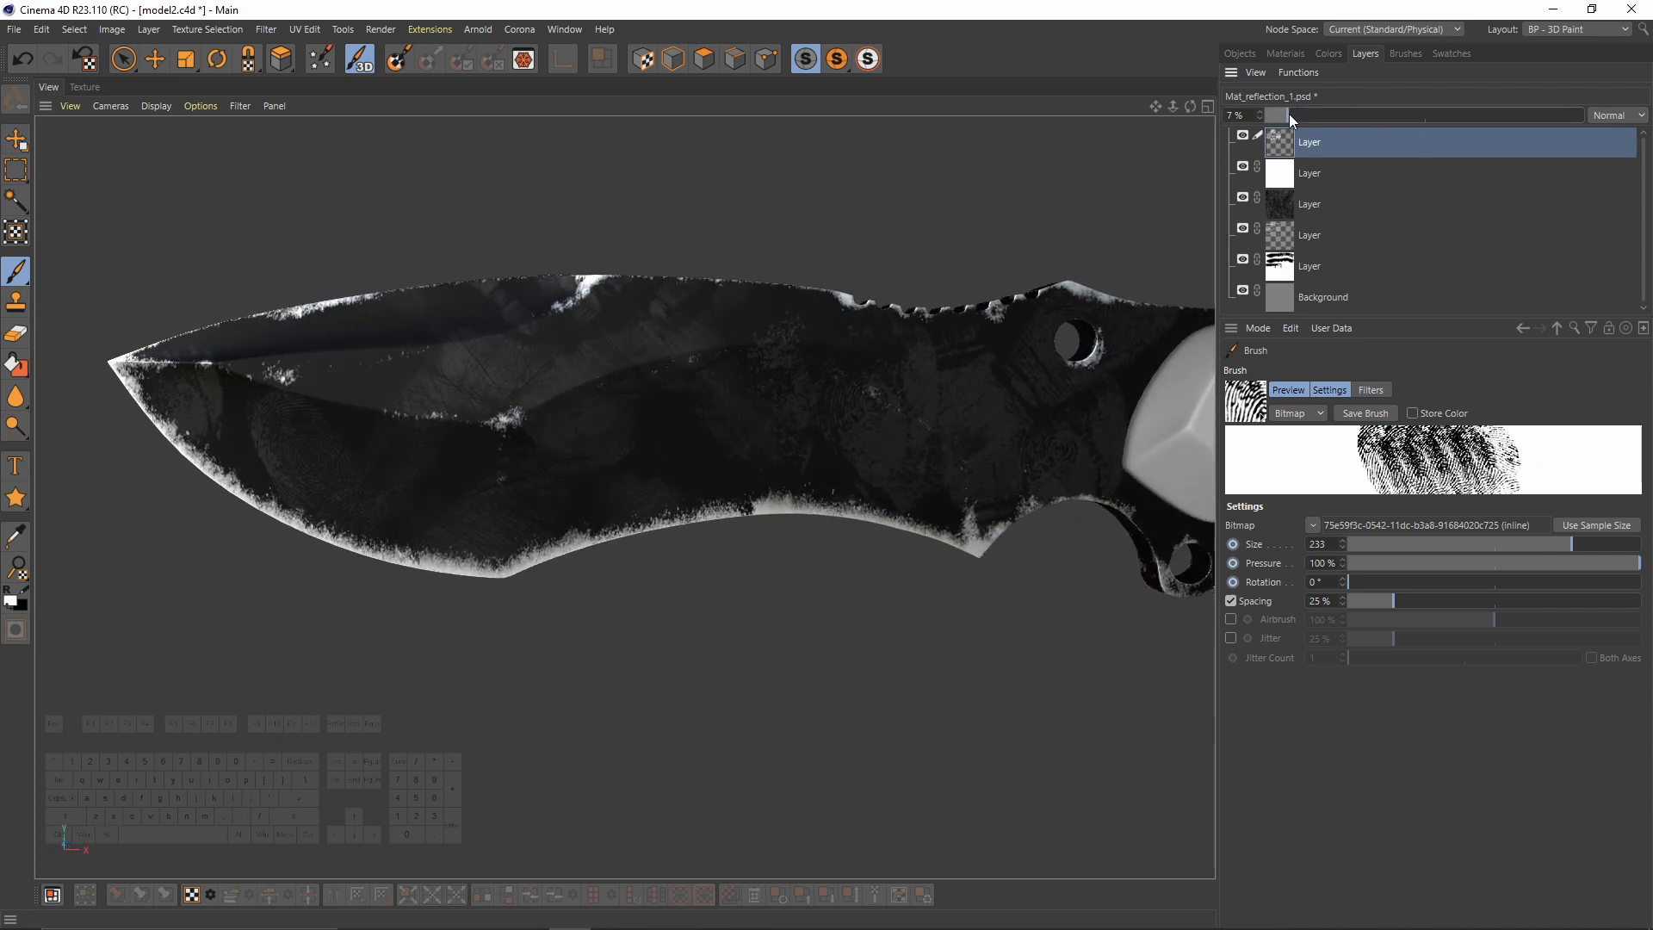
pyautogui.moveTo(1280, 112); pyautogui.dragTo(1278, 115)
pyautogui.keyDown('alt'); pyautogui.moveTo(775, 383); pyautogui.dragTo(913, 318); pyautogui.keyUp('alt')
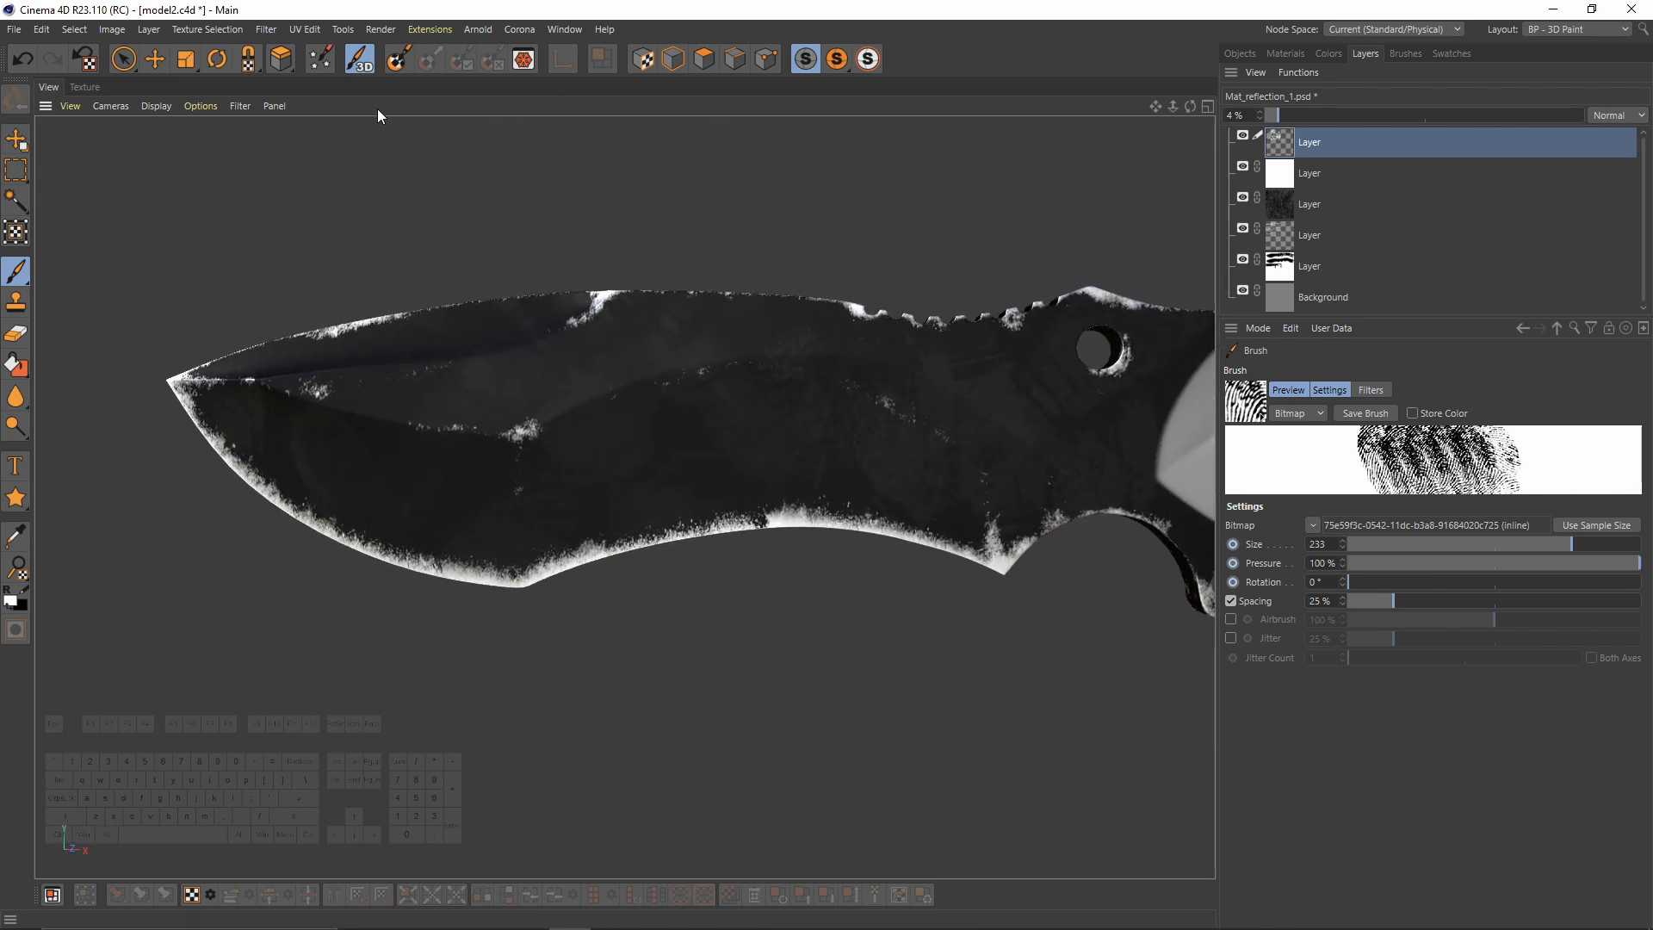
# Step: Copy the dark-grunge-textures-4.jpg image and paste it as a new top layer in Mat_reflection_1.psd
pyautogui.click(106, 86)
pyautogui.click(439, 106)
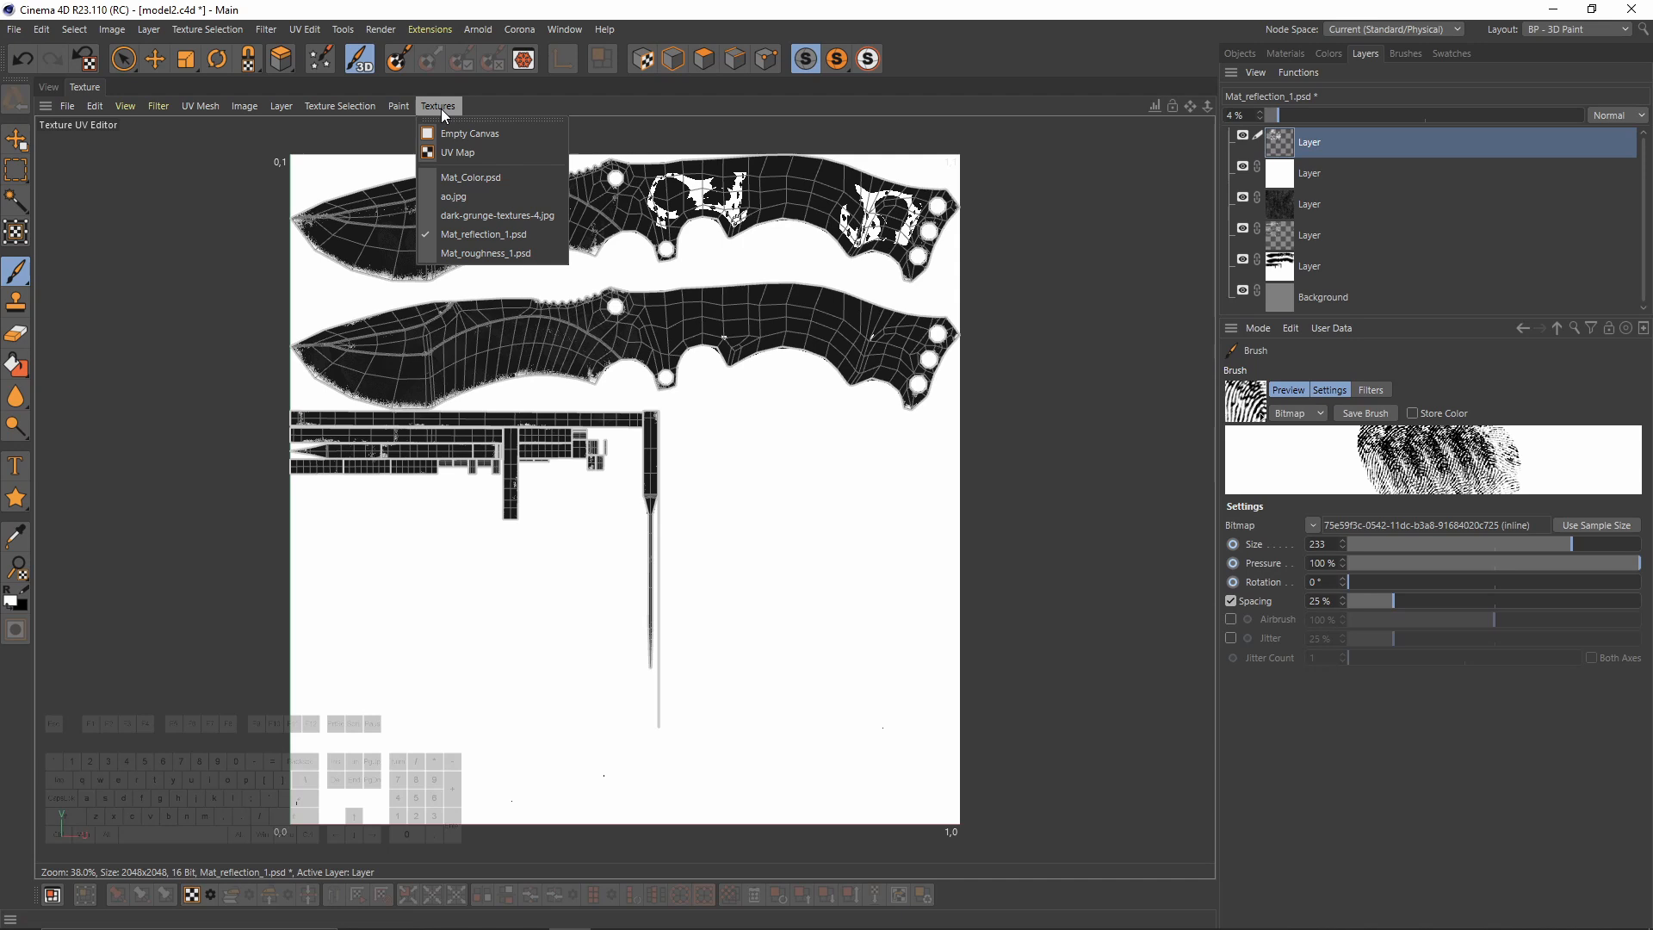
pyautogui.click(477, 214)
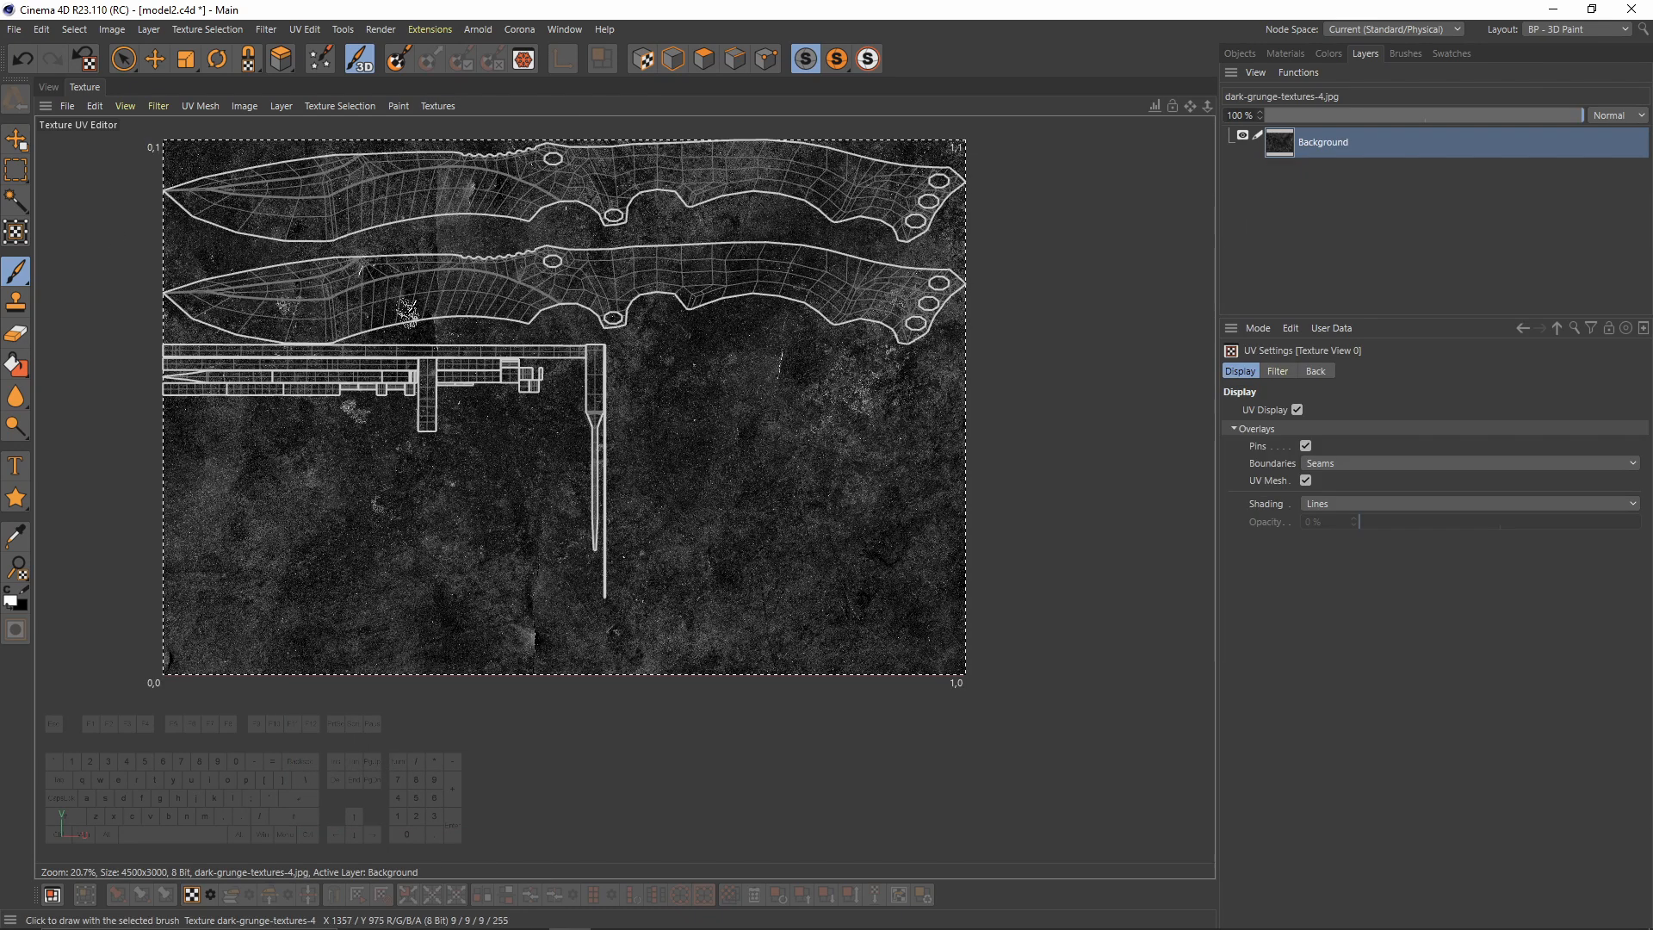
pyautogui.click(439, 106)
pyautogui.click(494, 236)
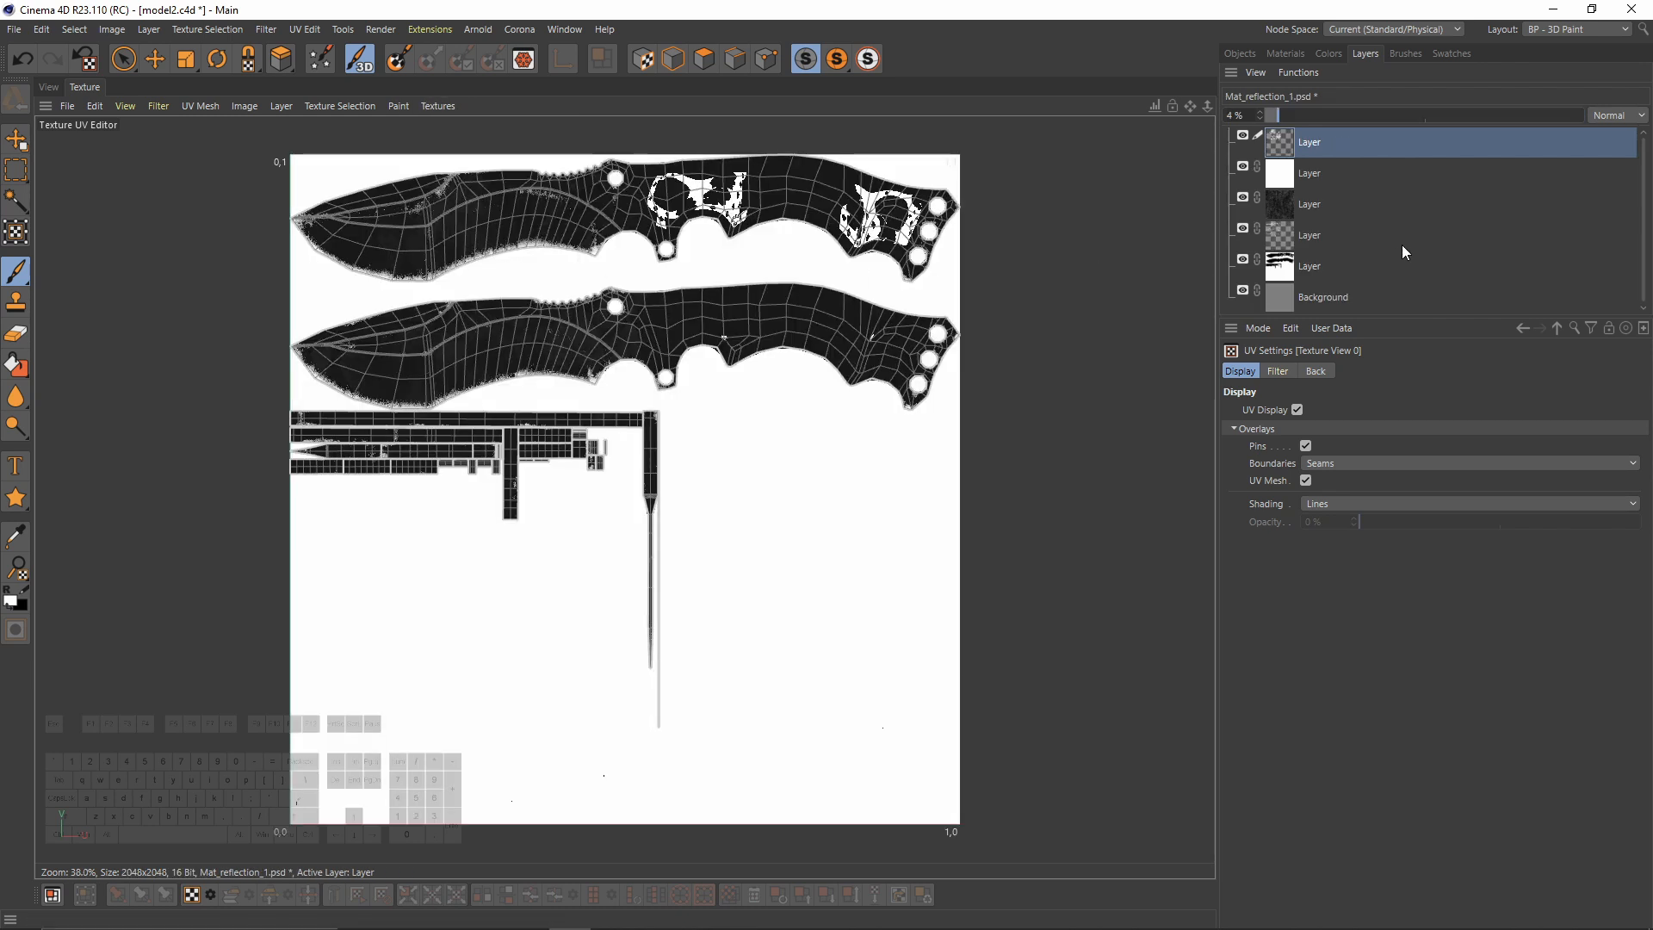
pyautogui.hotkey('ctrl', 'v')
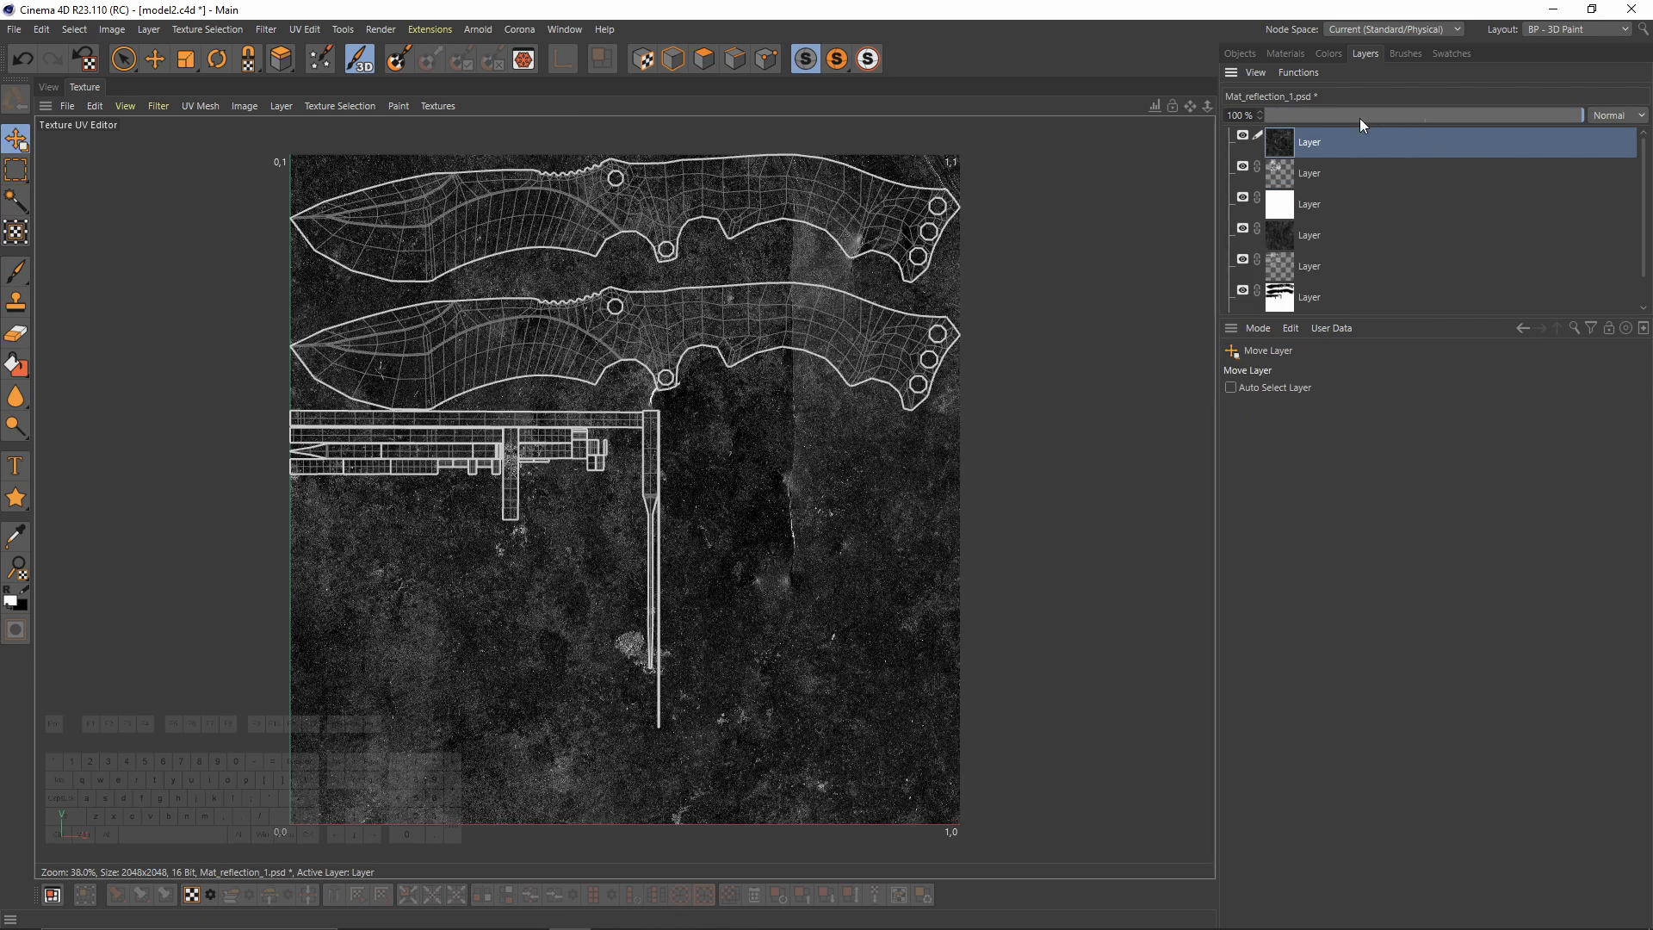
# Step: Set the pasted grunge layer's opacity to 7% and inspect the blade's reflection in the 3D view
pyautogui.moveTo(1397, 115); pyautogui.dragTo(1288, 112)
pyautogui.click(49, 87)
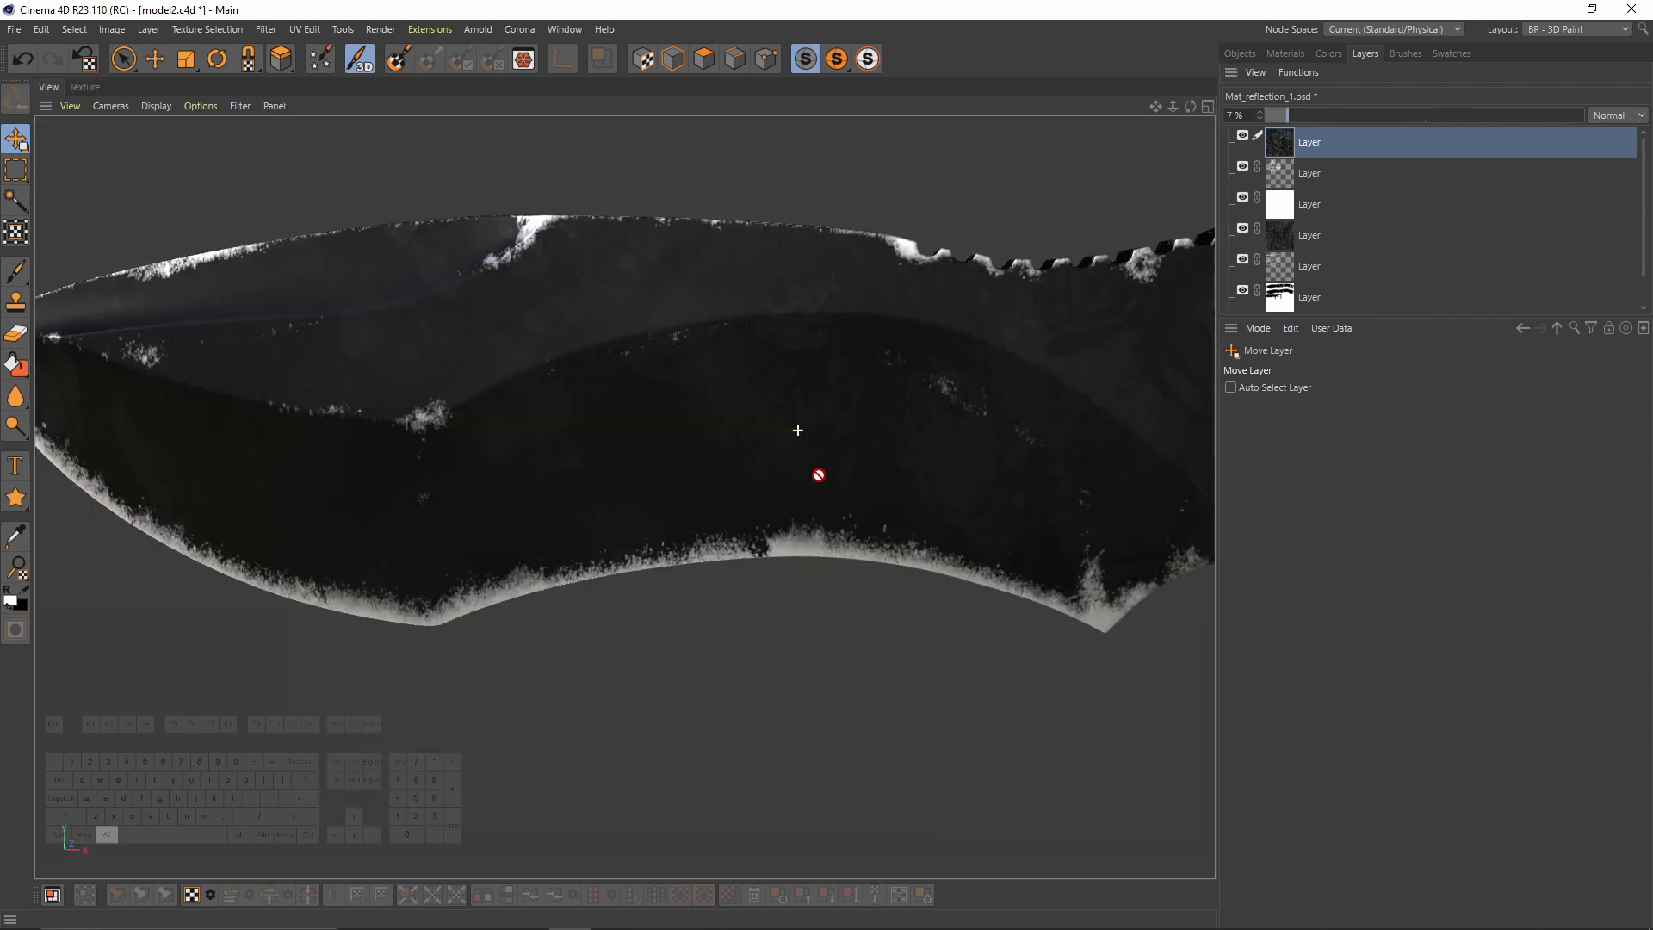
pyautogui.keyDown('alt'); pyautogui.moveTo(775, 324); pyautogui.dragTo(714, 325, button='right'); pyautogui.keyUp('alt')
pyautogui.keyDown('alt'); pyautogui.moveTo(775, 324); pyautogui.dragTo(639, 308, button='middle'); pyautogui.keyUp('alt')
pyautogui.moveTo(901, 342)
pyautogui.keyDown('alt'); pyautogui.mouseDown()
pyautogui.moveTo(847, 290)
pyautogui.moveTo(706, 396)
pyautogui.moveTo(771, 310)
pyautogui.moveTo(706, 379)
pyautogui.moveTo(638, 287)
pyautogui.moveTo(259, 97)
pyautogui.mouseUp(); pyautogui.keyUp('alt')
# Step: Switch the texture view to Mat_roughness_1.psd and paste the copied grunge image as a layer above its background
pyautogui.click(84, 87)
pyautogui.click(440, 105)
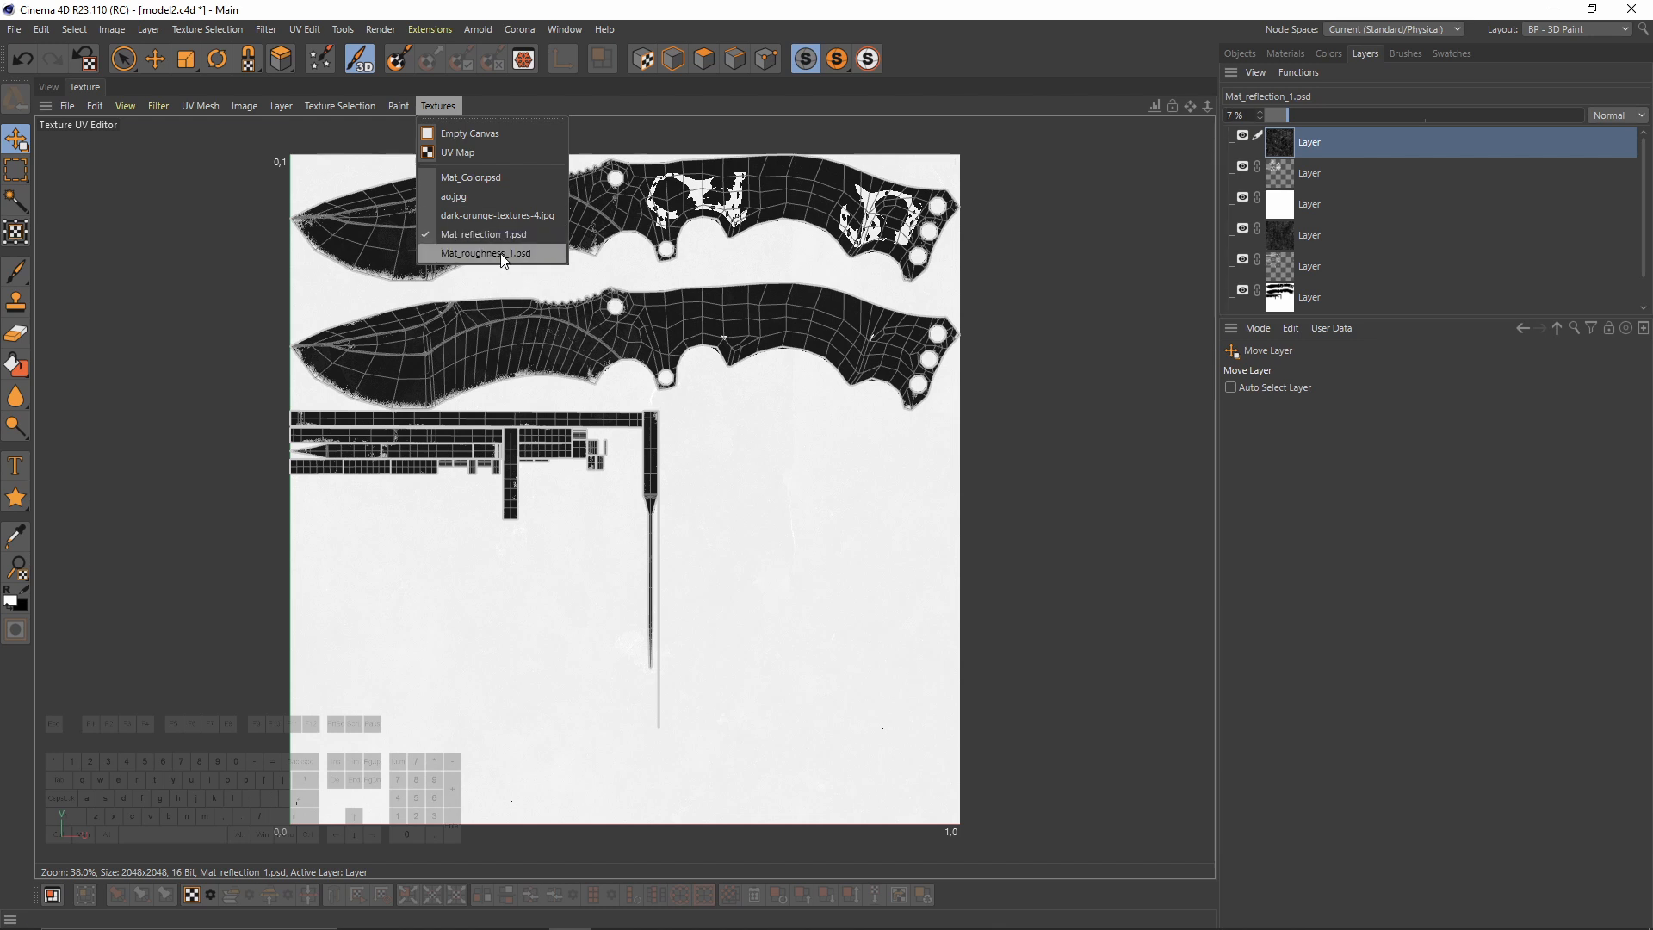
pyautogui.click(486, 253)
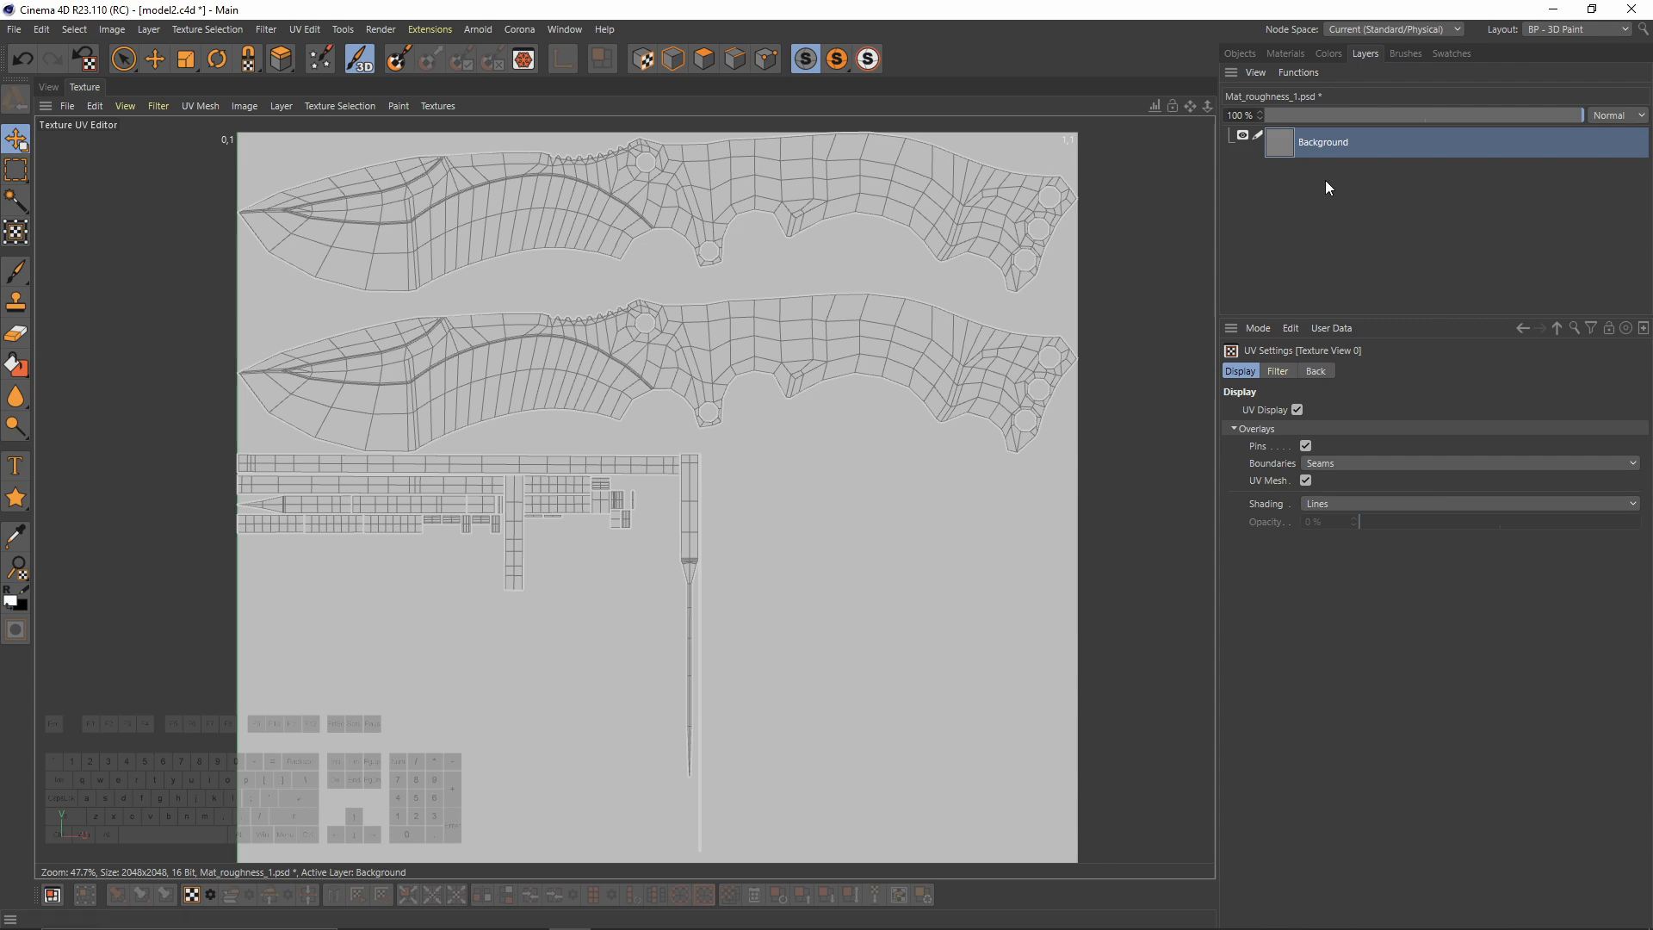
pyautogui.hotkey('ctrl', 'v')
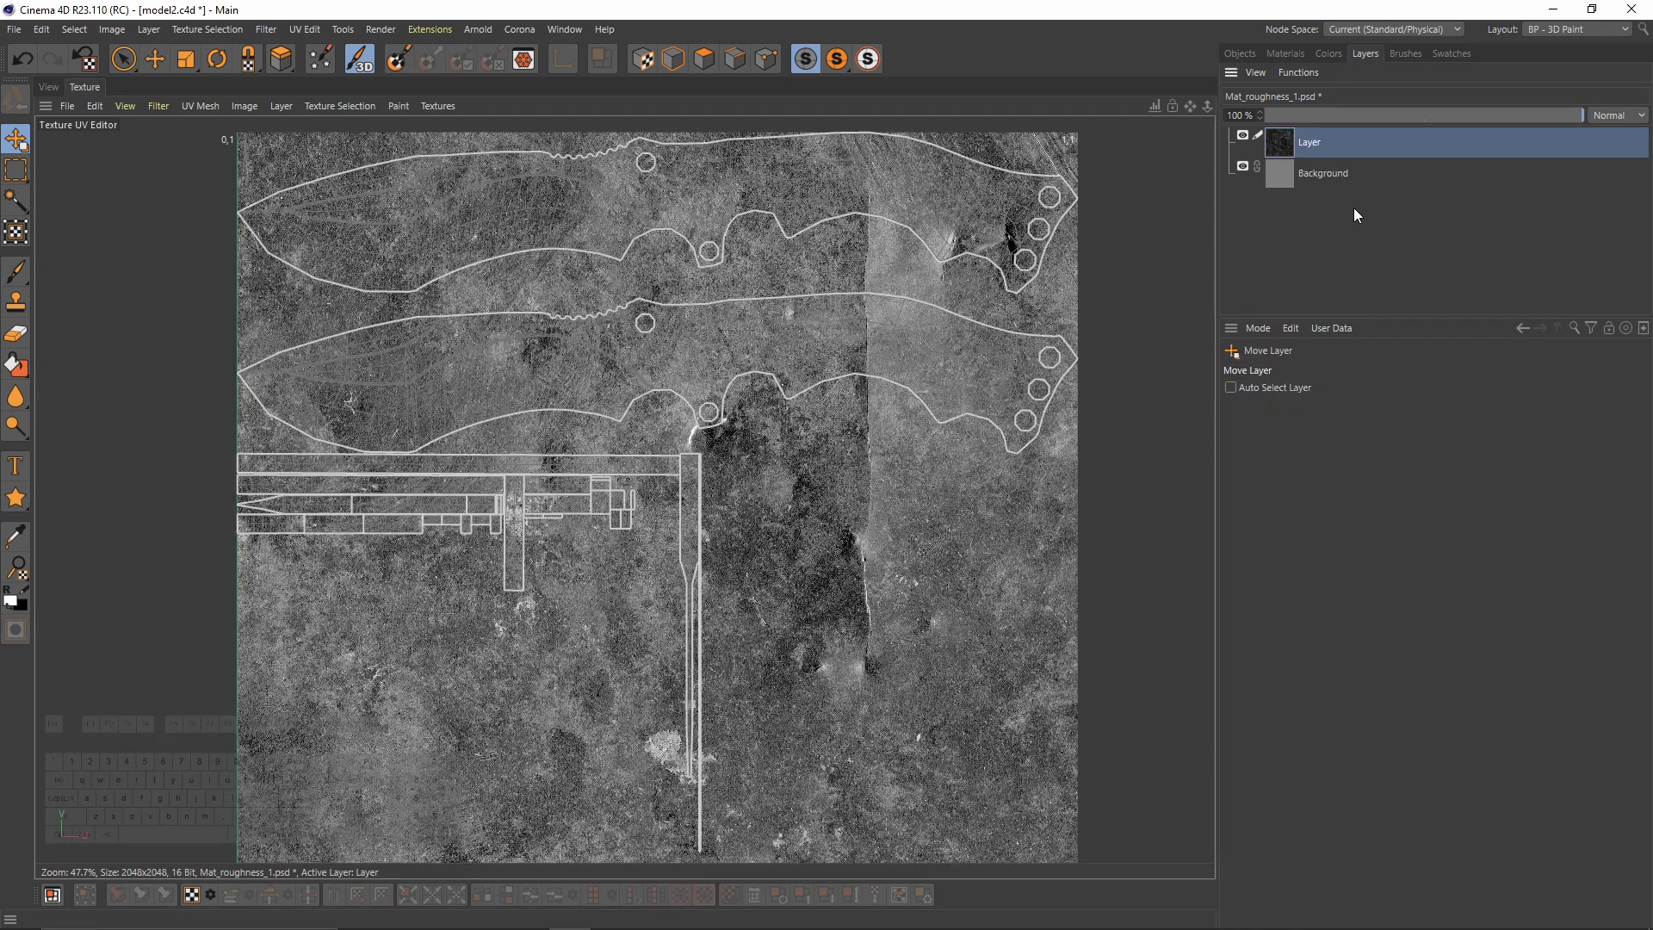
# Step: Switch to the 3D view of the knife and reduce the dark grunge layer's opacity to 54%
pyautogui.keyDown('alt'); pyautogui.moveTo(407, 224); pyautogui.dragTo(471, 294, button='middle'); pyautogui.keyUp('alt')
pyautogui.keyDown('alt'); pyautogui.moveTo(467, 291); pyautogui.dragTo(503, 274, button='right'); pyautogui.keyUp('alt')
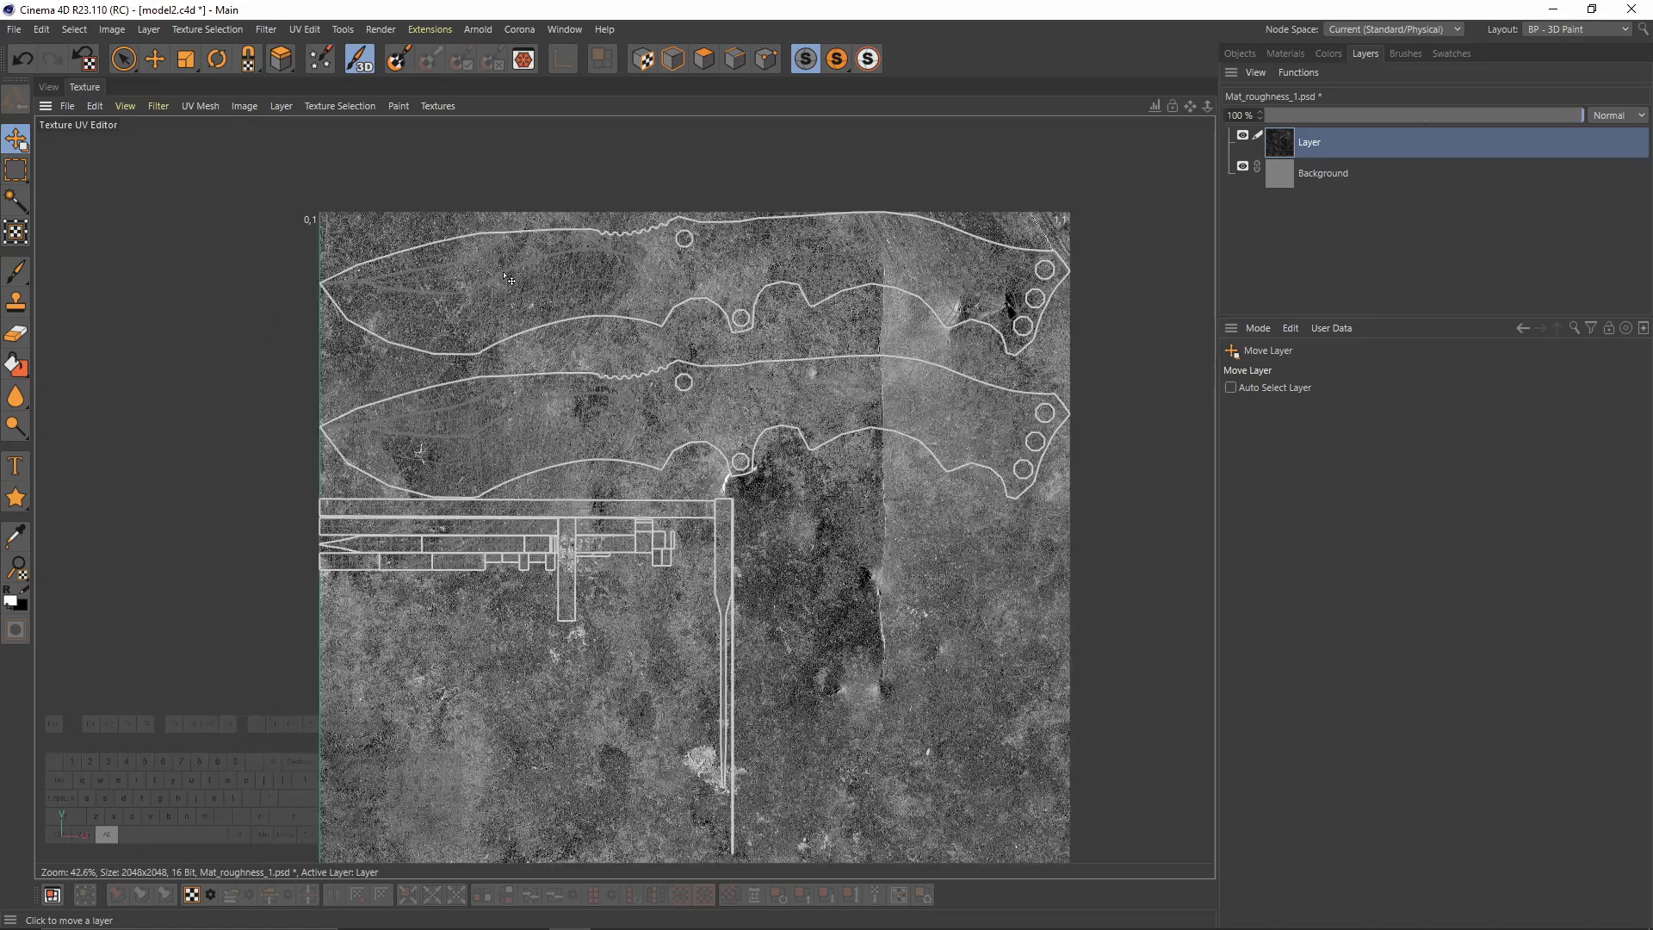
pyautogui.click(49, 87)
pyautogui.scroll(6, 457, 331)
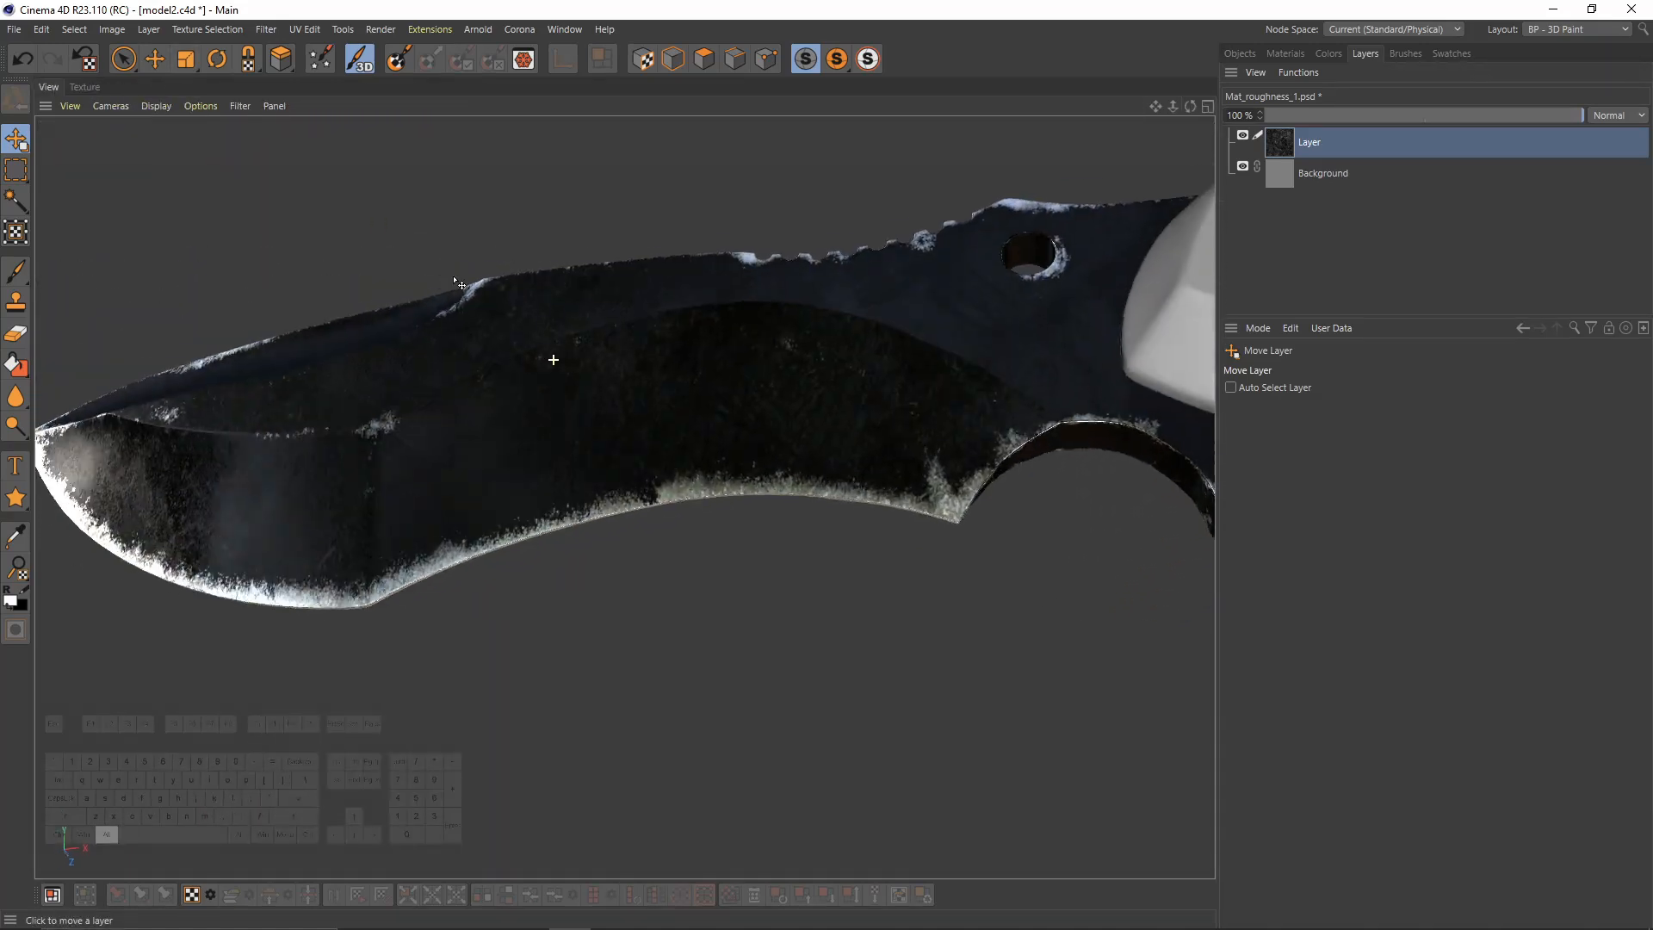
pyautogui.keyDown('alt'); pyautogui.moveTo(457, 331); pyautogui.dragTo(663, 387); pyautogui.keyUp('alt')
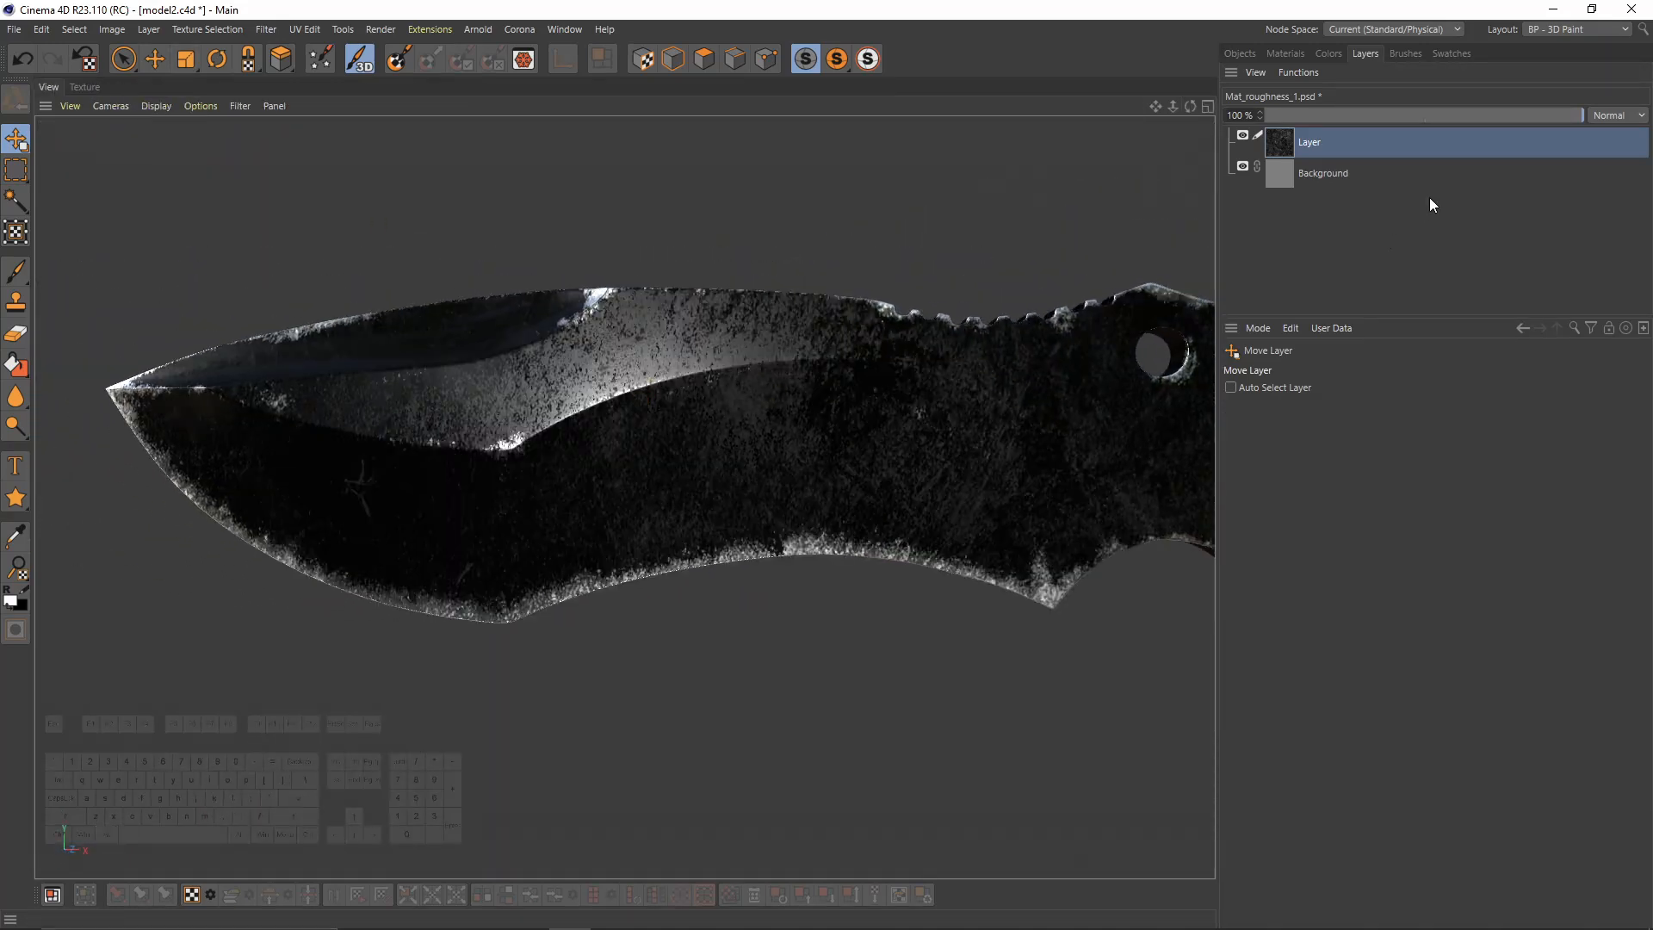
pyautogui.click(1438, 115)
pyautogui.scroll(4, 653, 339)
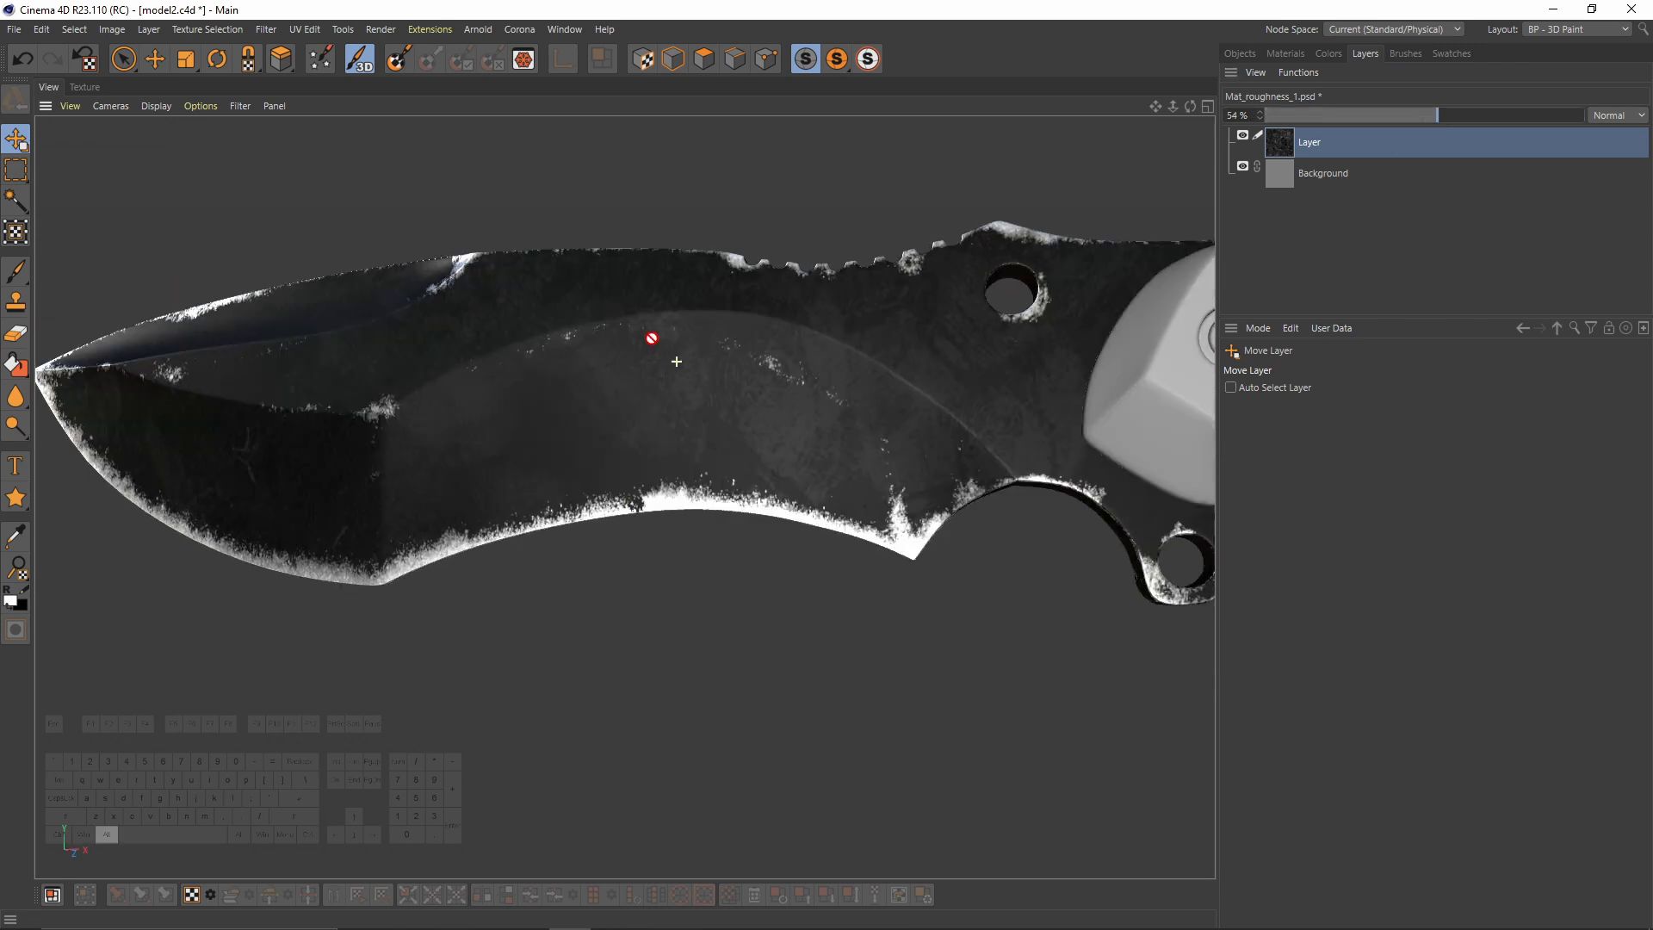
pyautogui.keyDown('alt'); pyautogui.moveTo(675, 361); pyautogui.dragTo(849, 332, button='middle'); pyautogui.keyUp('alt')
pyautogui.keyDown('alt'); pyautogui.moveTo(849, 333); pyautogui.dragTo(761, 322, button='right'); pyautogui.keyUp('alt')
pyautogui.keyDown('alt'); pyautogui.moveTo(755, 313); pyautogui.dragTo(896, 319); pyautogui.keyUp('alt')
pyautogui.keyDown('alt'); pyautogui.moveTo(896, 319); pyautogui.dragTo(780, 351, button='middle'); pyautogui.keyUp('alt')
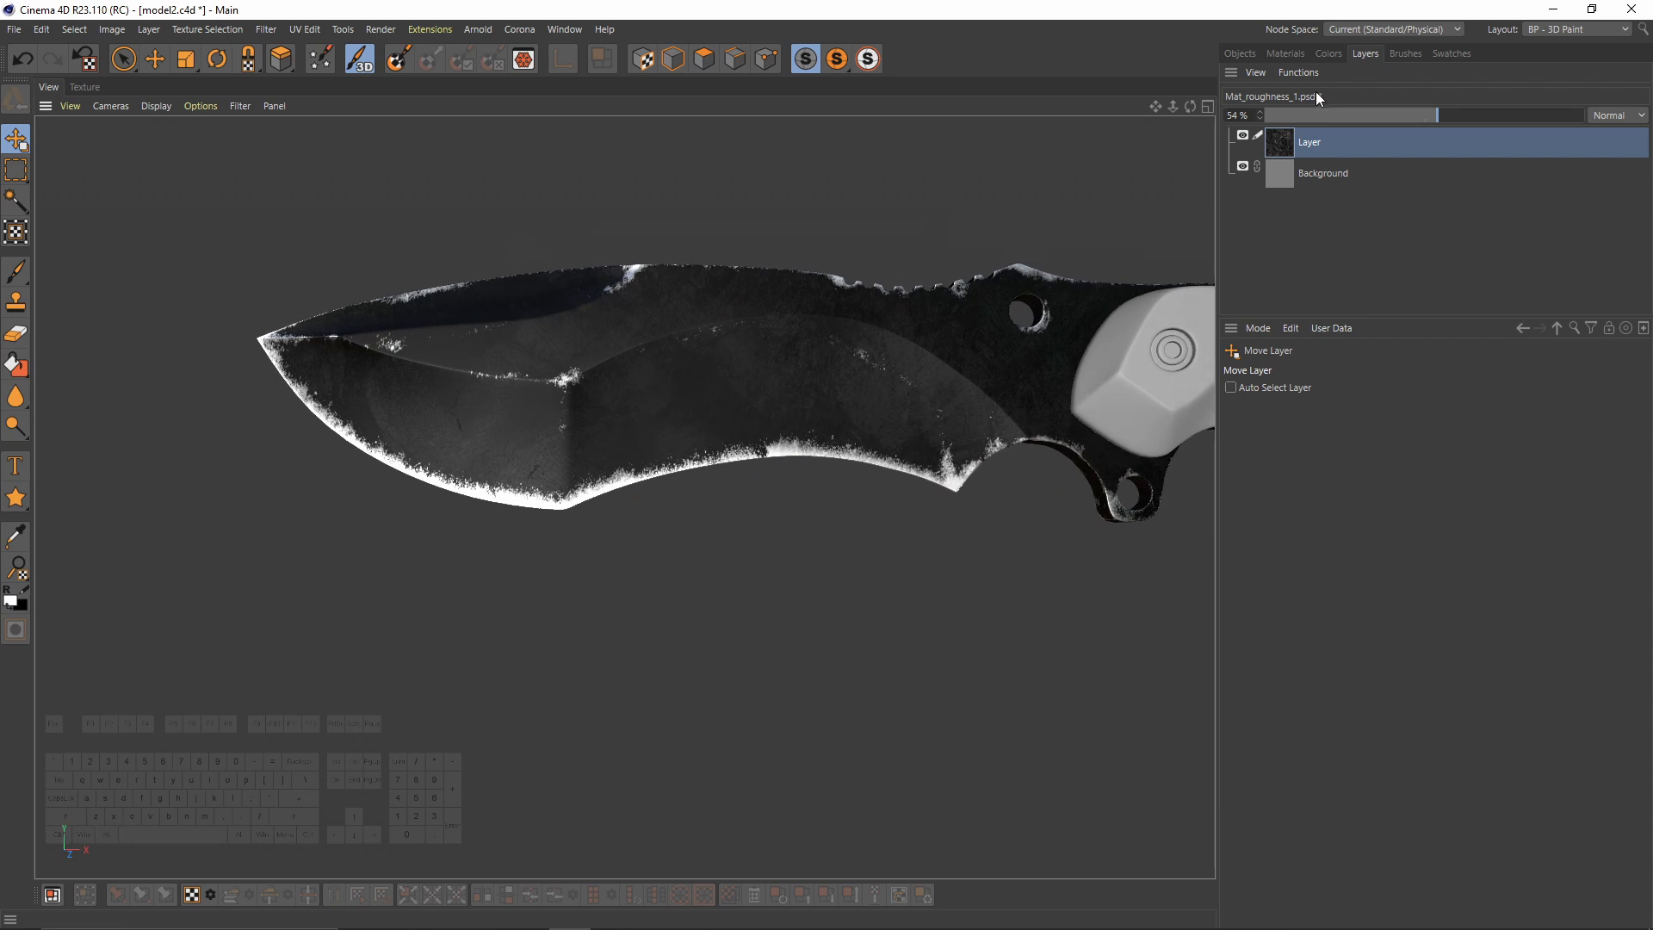
# Step: Add a new layer to the roughness texture and activate the Brush tool with the grunge brush presets displayed
pyautogui.click(1300, 72)
pyautogui.click(1312, 122)
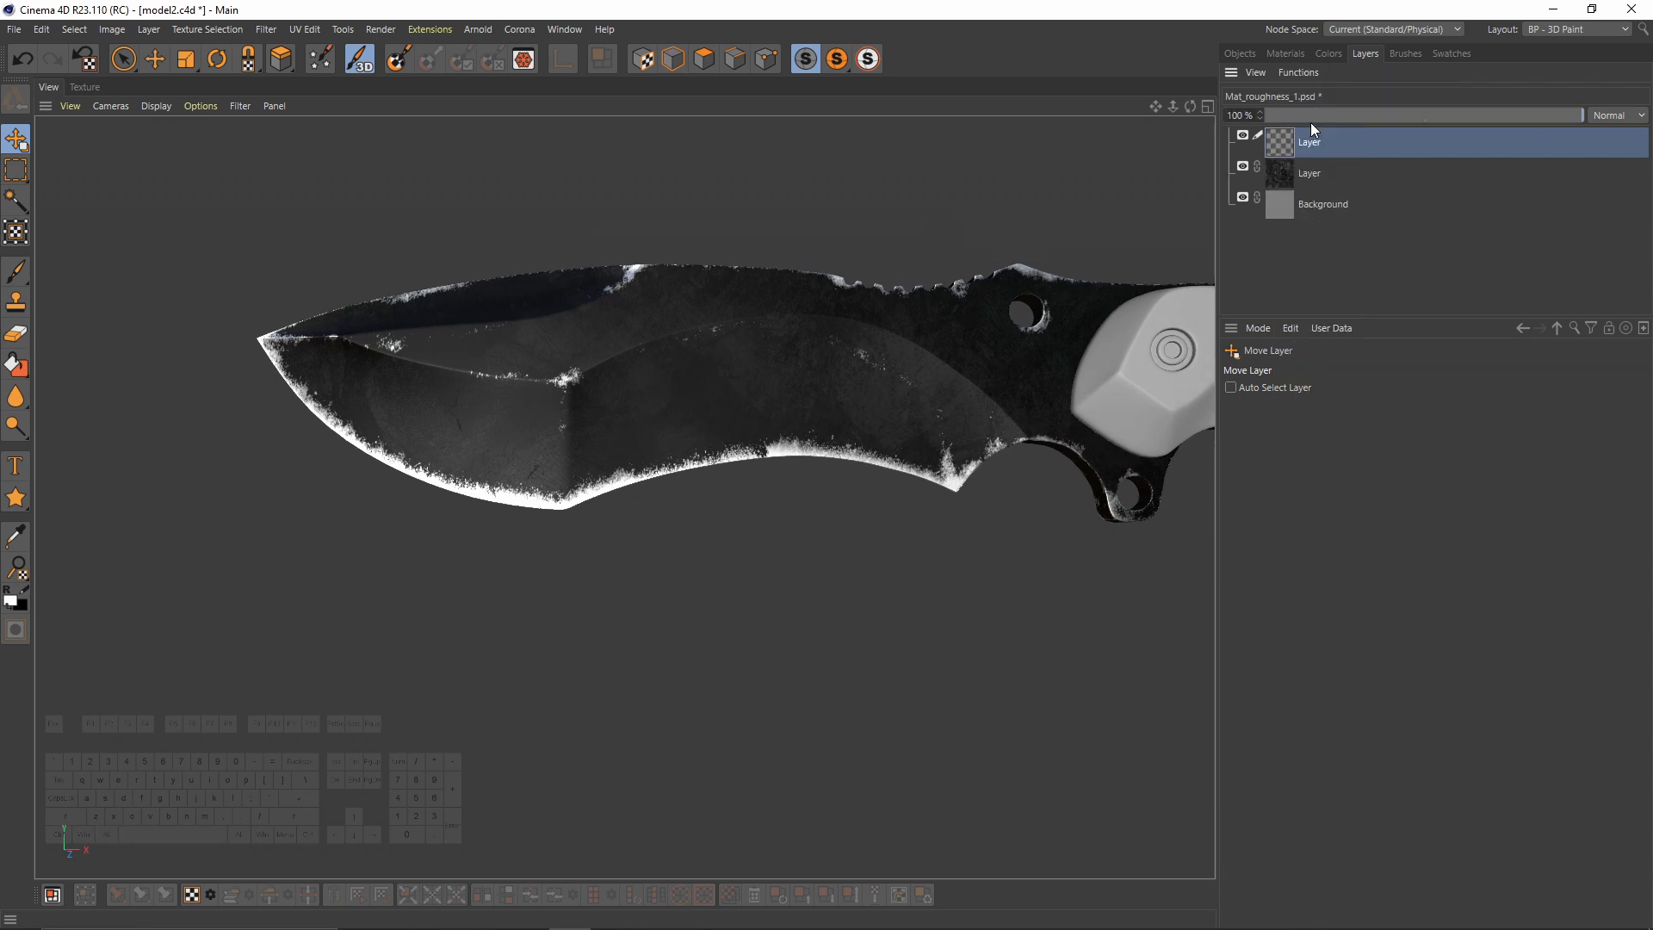
pyautogui.click(1328, 53)
pyautogui.click(1365, 53)
pyautogui.click(1406, 53)
pyautogui.scroll(2, 1398, 225)
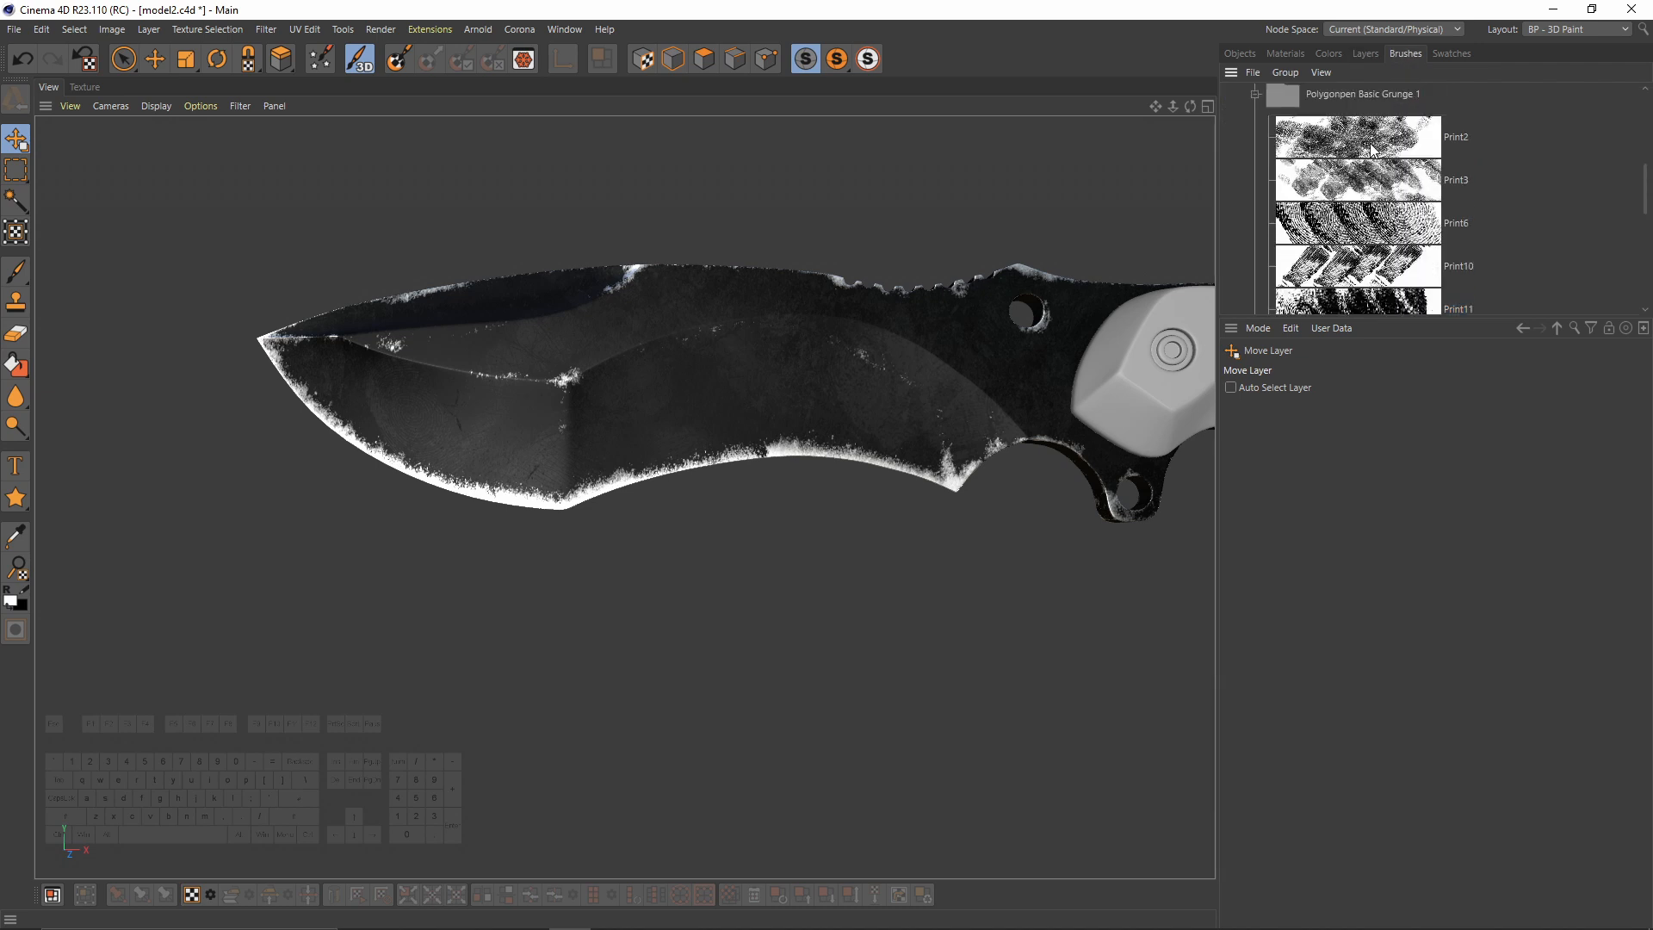
pyautogui.click(16, 271)
# Step: Change the brush rotation for some marks and paint white smudges along the knife with the Print3 brush
pyautogui.moveTo(1350, 583)
pyautogui.mouseDown()
pyautogui.moveTo(1591, 584)
pyautogui.moveTo(1557, 584)
pyautogui.mouseUp()
pyautogui.moveTo(910, 374)
pyautogui.keyDown('alt'); pyautogui.mouseDown()
pyautogui.moveTo(819, 473)
pyautogui.moveTo(610, 398)
pyautogui.mouseUp(); pyautogui.keyUp('alt')
pyautogui.click(1358, 179)
pyautogui.scroll(-3, 1043, 380)
pyautogui.keyDown('alt'); pyautogui.moveTo(1043, 381); pyautogui.dragTo(336, 395, button='middle'); pyautogui.keyUp('alt')
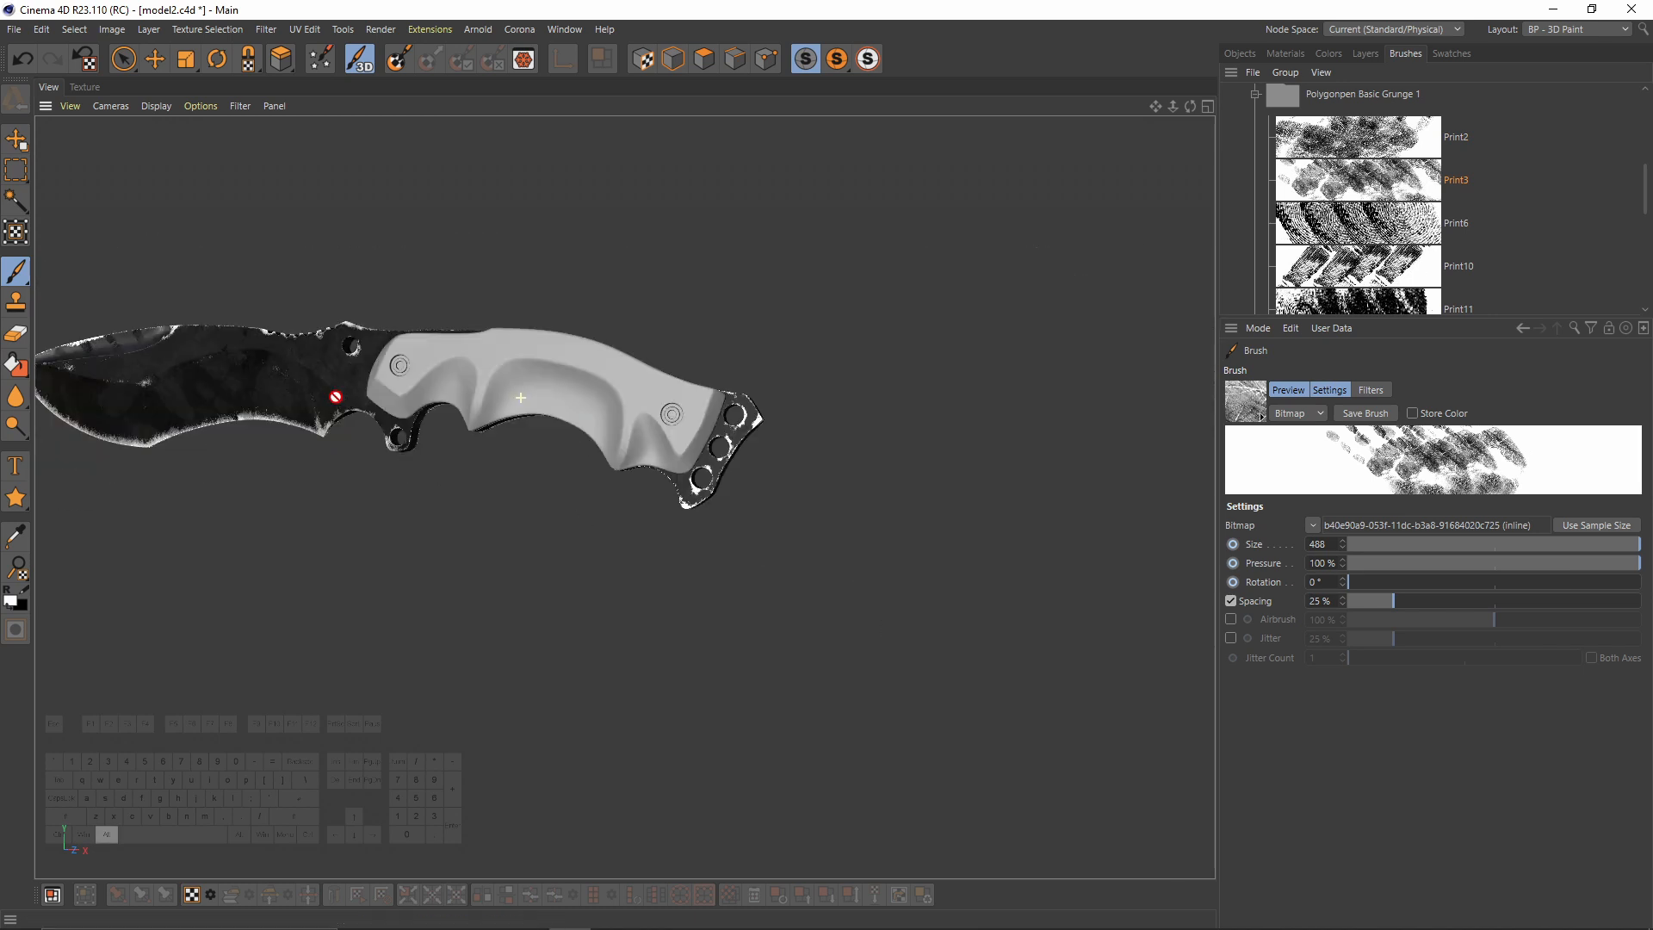
pyautogui.keyDown('alt'); pyautogui.moveTo(336, 395); pyautogui.dragTo(800, 395); pyautogui.keyUp('alt')
# Step: Paint white fingerprint marks on the blade near the handle with the Print6 brush at size 240
pyautogui.click(1358, 222)
pyautogui.scroll(4, 435, 344)
pyautogui.keyDown('alt'); pyautogui.moveTo(906, 323); pyautogui.dragTo(440, 370); pyautogui.keyUp('alt')
pyautogui.keyDown('alt'); pyautogui.moveTo(1055, 379); pyautogui.dragTo(439, 415, button='middle'); pyautogui.keyUp('alt')
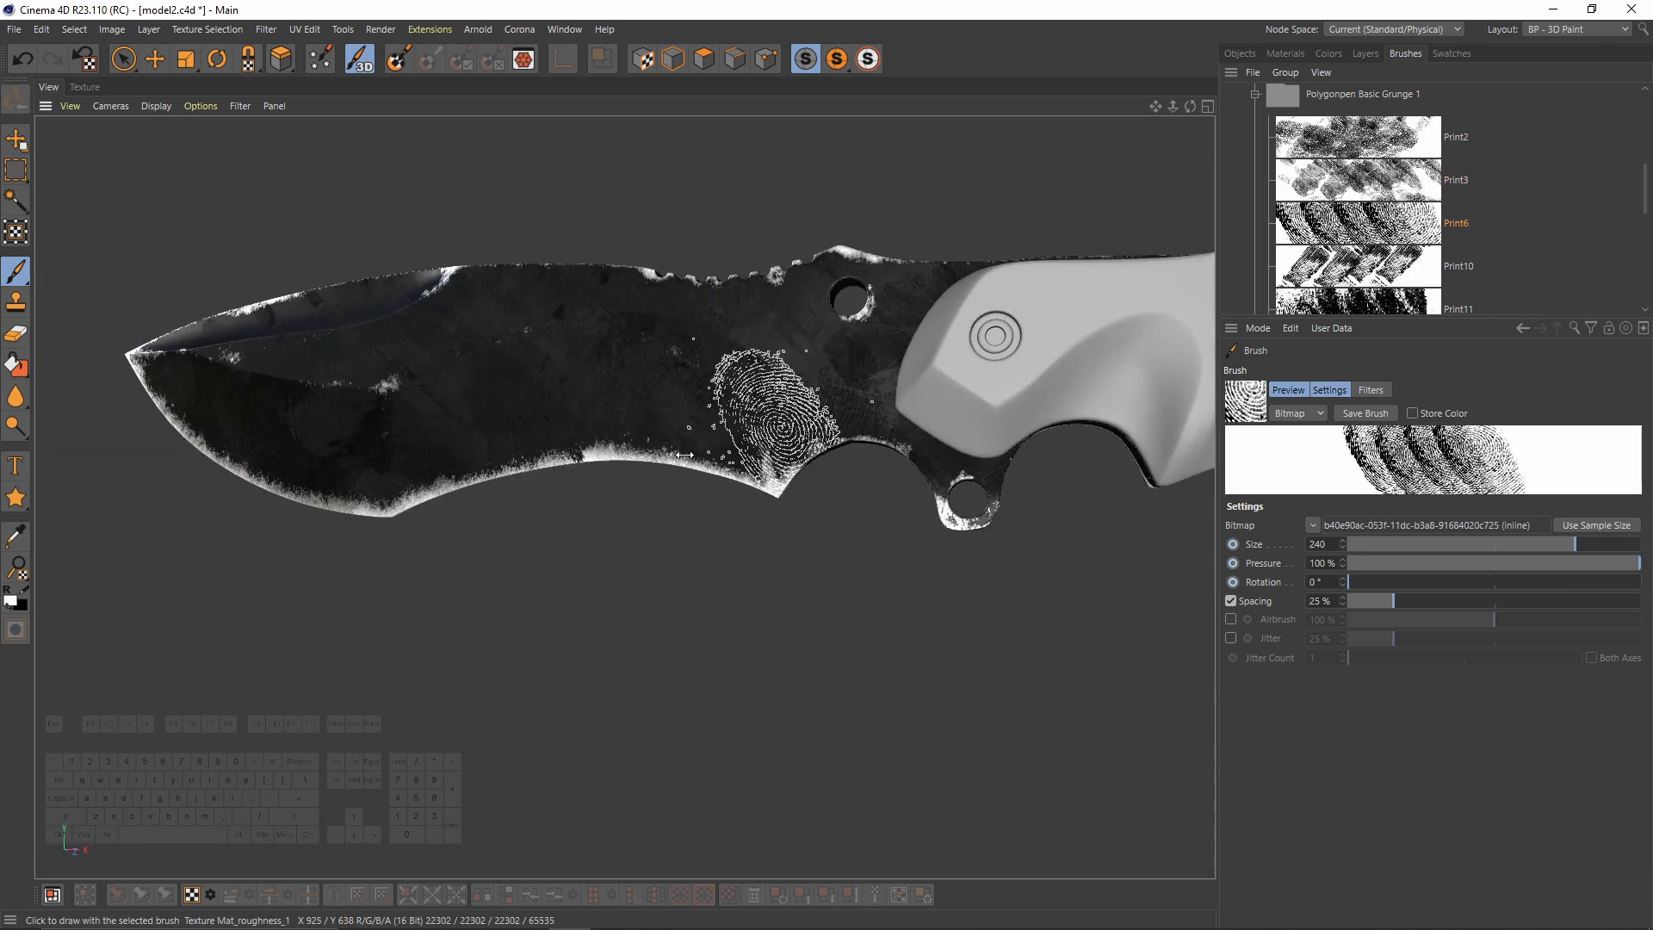
# Step: Add blade marks with the rotated Print10 brush and with the Print8 brush at size 264 and 53% pressure
pyautogui.click(1358, 265)
pyautogui.moveTo(1350, 582); pyautogui.dragTo(1435, 582)
pyautogui.moveTo(626, 496)
pyautogui.keyDown('alt'); pyautogui.mouseDown()
pyautogui.moveTo(868, 384)
pyautogui.moveTo(325, 509)
pyautogui.mouseUp(); pyautogui.keyUp('alt')
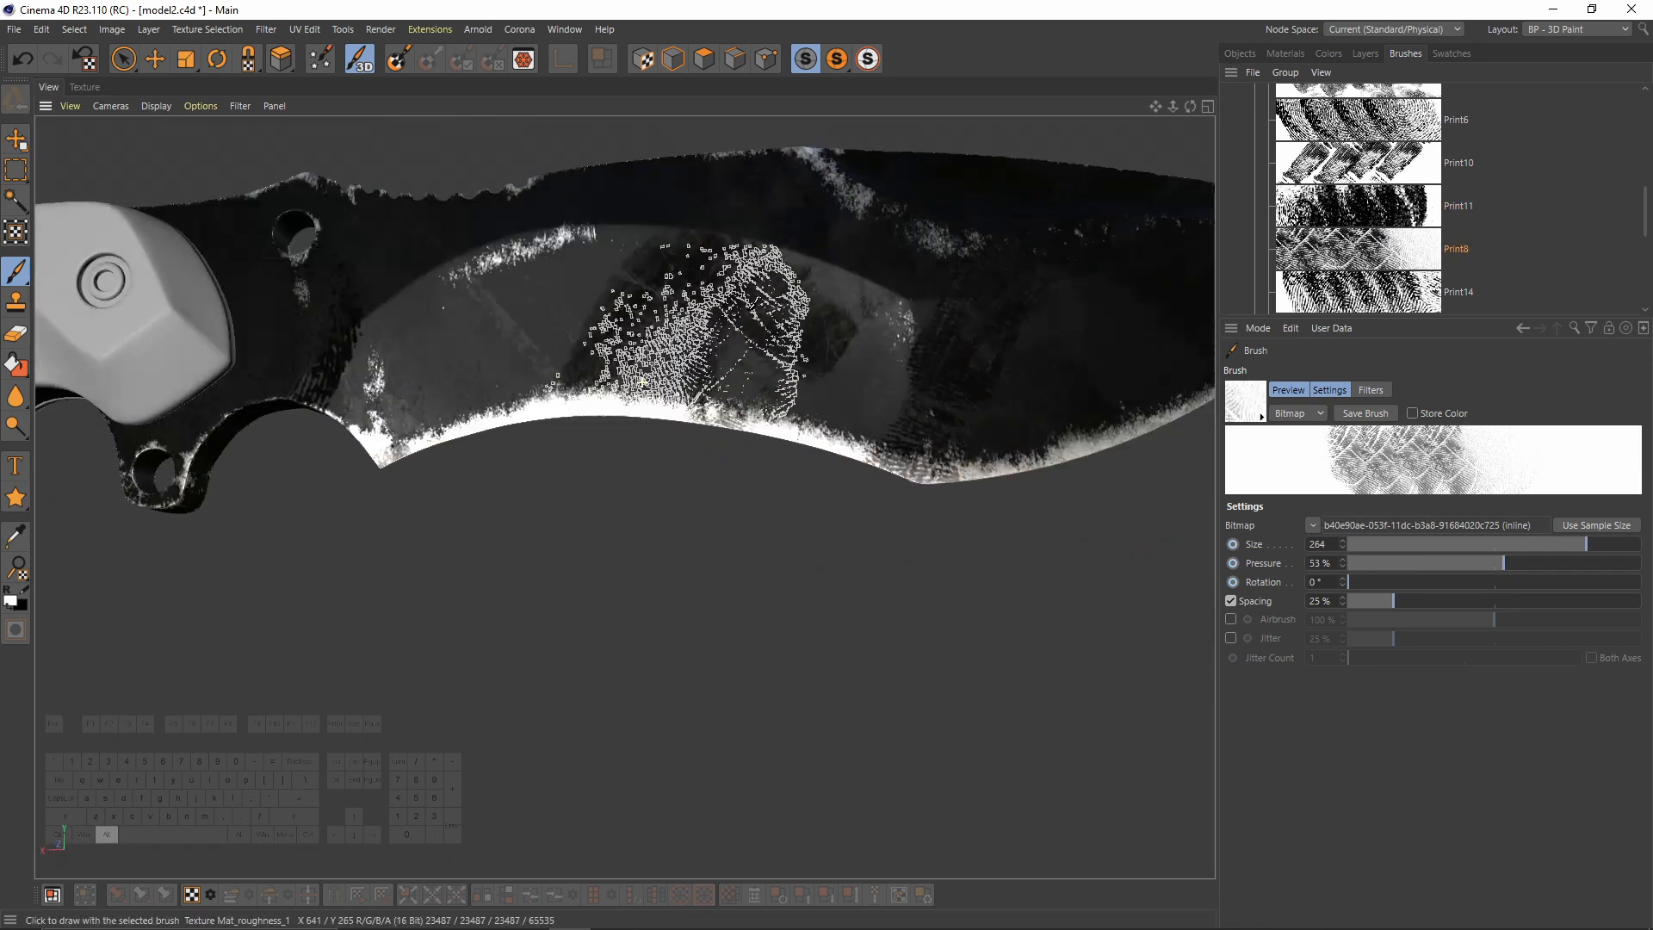
pyautogui.keyDown('alt'); pyautogui.moveTo(642, 383); pyautogui.dragTo(668, 398); pyautogui.keyUp('alt')
# Step: Paint faint marks on the blade with the Print14 brush at reduced pressure
pyautogui.click(1363, 291)
pyautogui.scroll(-2, 1363, 225)
pyautogui.click(1394, 562)
pyautogui.moveTo(551, 402)
pyautogui.keyDown('alt'); pyautogui.mouseDown()
pyautogui.moveTo(767, 442)
pyautogui.moveTo(421, 362)
pyautogui.moveTo(607, 405)
pyautogui.mouseUp(); pyautogui.keyUp('alt')
# Step: Paint small scratches on the blade with the Grunge 08 brush at size 57
pyautogui.scroll(-2, 1361, 215)
pyautogui.click(1361, 209)
pyautogui.click(1457, 543)
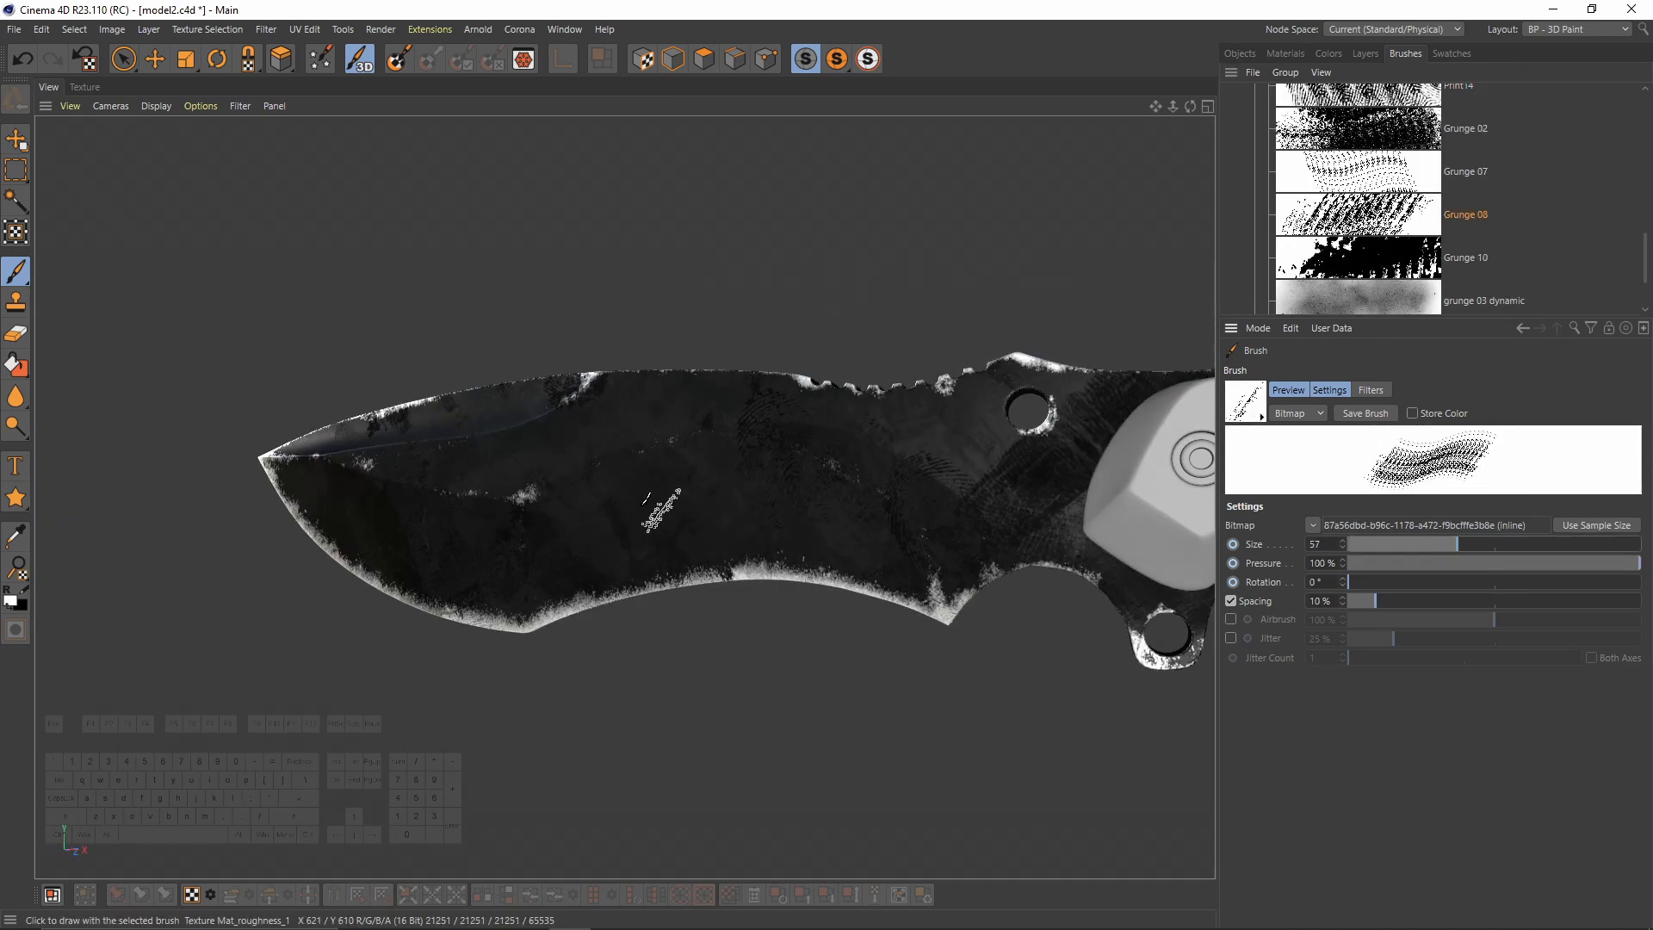
pyautogui.keyDown('alt'); pyautogui.moveTo(661, 504); pyautogui.dragTo(596, 554); pyautogui.keyUp('alt')
pyautogui.moveTo(596, 553); pyautogui.dragTo(628, 553, button='middle')
pyautogui.keyDown('alt'); pyautogui.moveTo(627, 553); pyautogui.dragTo(818, 534); pyautogui.keyUp('alt')
# Step: Paint soft white grunge over the blade with the grunge 03 dynamic brush at size 184
pyautogui.click(1402, 183)
pyautogui.moveTo(625, 497)
pyautogui.keyDown('alt'); pyautogui.mouseDown()
pyautogui.moveTo(435, 473)
pyautogui.moveTo(812, 416)
pyautogui.moveTo(561, 448)
pyautogui.mouseUp(); pyautogui.keyUp('alt')
pyautogui.scroll(-2, 1398, 206)
pyautogui.click(1398, 207)
pyautogui.keyDown('alt'); pyautogui.moveTo(634, 399); pyautogui.dragTo(181, 366); pyautogui.keyUp('alt')
# Step: Lower the white paint layer's opacity to 22% and add a new layer above it
pyautogui.click(1366, 53)
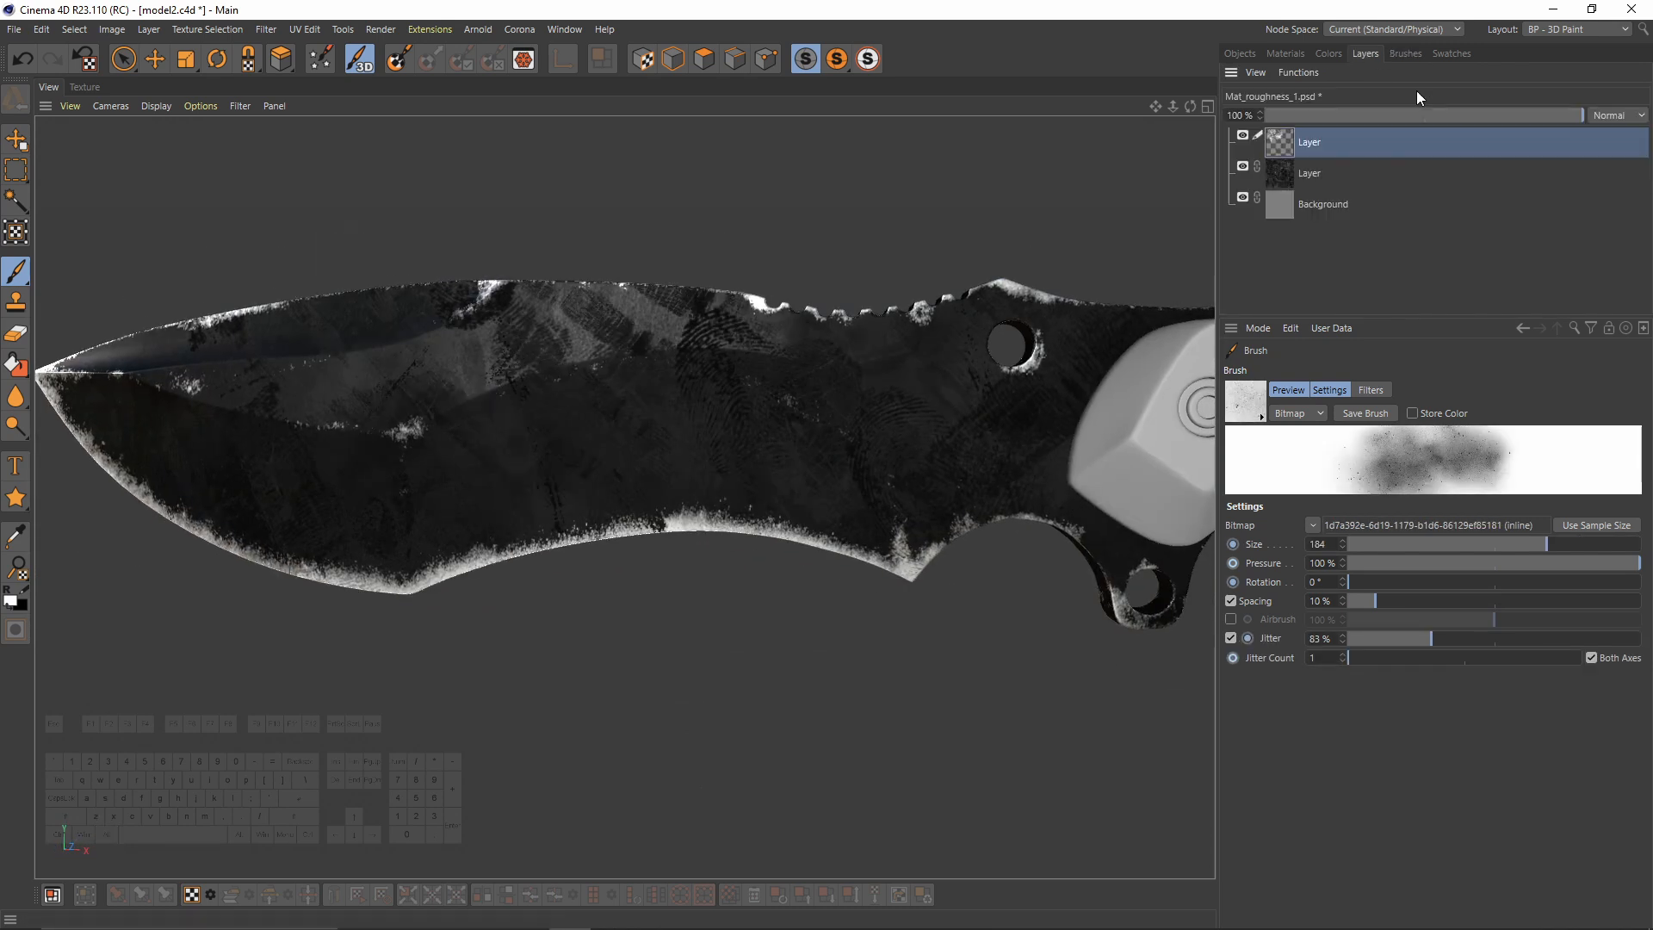
pyautogui.keyDown('alt'); pyautogui.moveTo(960, 281); pyautogui.dragTo(1034, 281); pyautogui.keyUp('alt')
pyautogui.click(1298, 72)
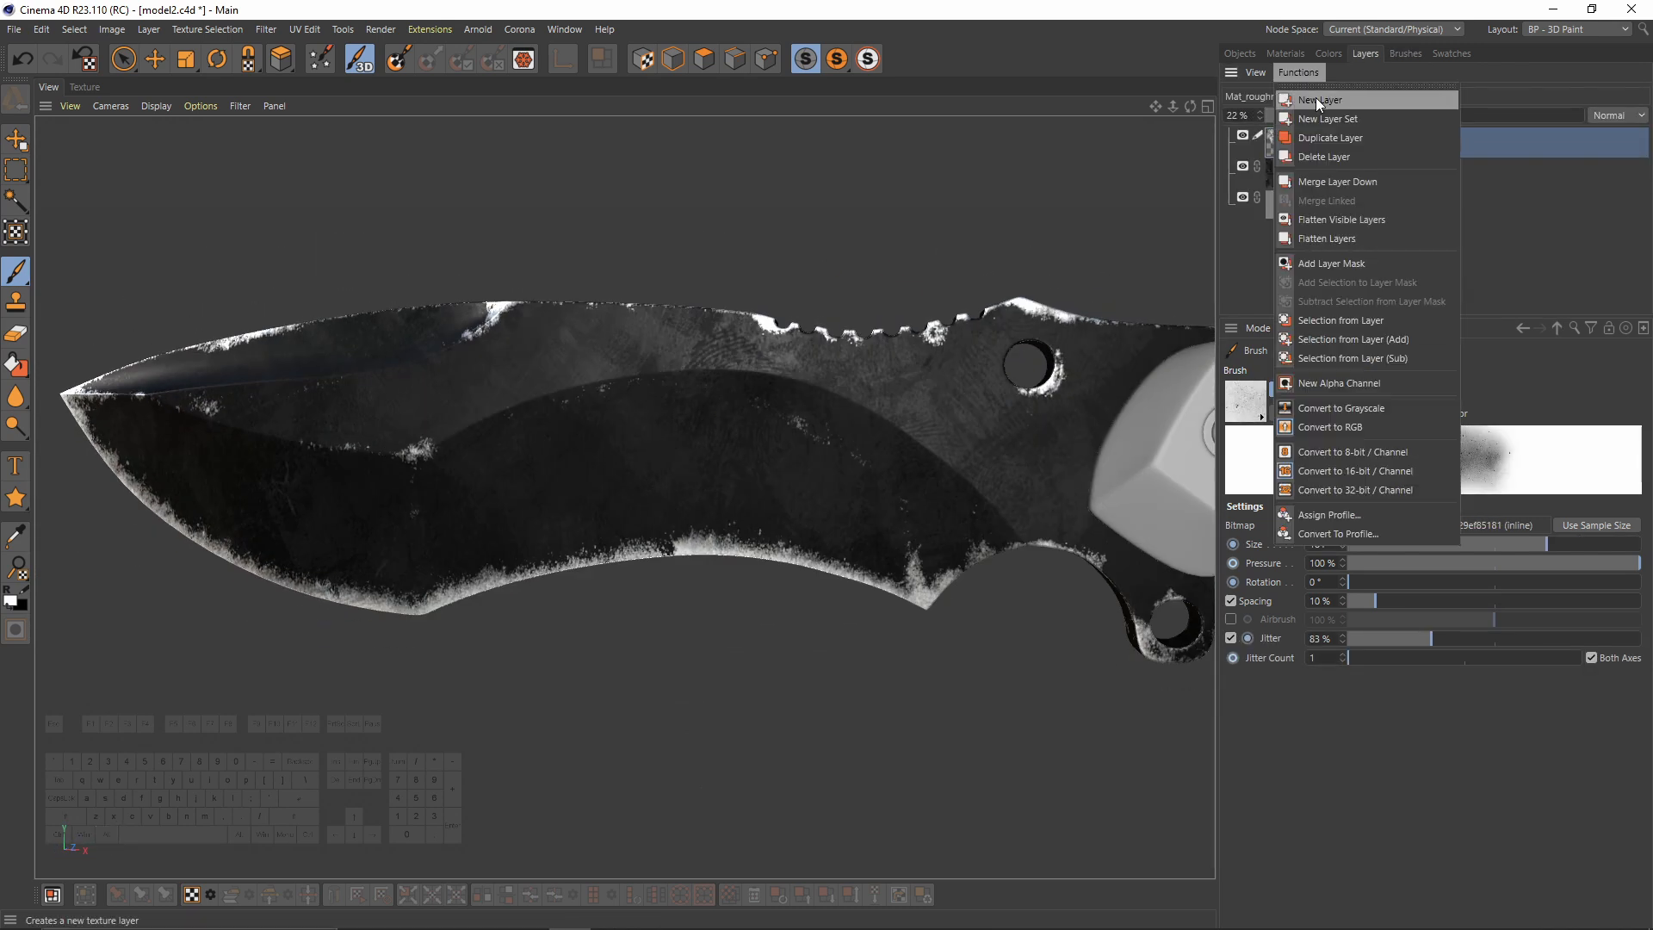
pyautogui.click(1316, 96)
# Step: Set the paint colour to black and paint worn patches on the blade with the Print2 brush
pyautogui.click(1328, 54)
pyautogui.moveTo(1395, 273); pyautogui.dragTo(1156, 317)
pyautogui.click(1405, 54)
pyautogui.scroll(5, 1399, 206)
pyautogui.click(1357, 250)
pyautogui.moveTo(536, 514); pyautogui.dragTo(587, 514, button='middle')
pyautogui.moveTo(970, 546)
pyautogui.keyDown('alt'); pyautogui.mouseDown()
pyautogui.moveTo(899, 508)
pyautogui.moveTo(1059, 486)
pyautogui.mouseUp(); pyautogui.keyUp('alt')
pyautogui.moveTo(388, 447)
pyautogui.keyDown('ctrl'); pyautogui.mouseDown(button='middle')
pyautogui.moveTo(448, 449)
pyautogui.moveTo(290, 422)
pyautogui.moveTo(366, 423)
pyautogui.mouseUp(button='middle'); pyautogui.keyUp('ctrl')
pyautogui.moveTo(664, 406)
pyautogui.keyDown('alt'); pyautogui.mouseDown()
pyautogui.moveTo(947, 406)
pyautogui.moveTo(683, 443)
pyautogui.mouseUp(); pyautogui.keyUp('alt')
pyautogui.keyDown('alt'); pyautogui.moveTo(634, 404); pyautogui.dragTo(706, 405, button='right'); pyautogui.keyUp('alt')
pyautogui.scroll(-2, 1358, 249)
# Step: Paint black smudges with the Print3 brush at size 488 and resized Print6 fingerprints on both blade sides
pyautogui.click(1357, 189)
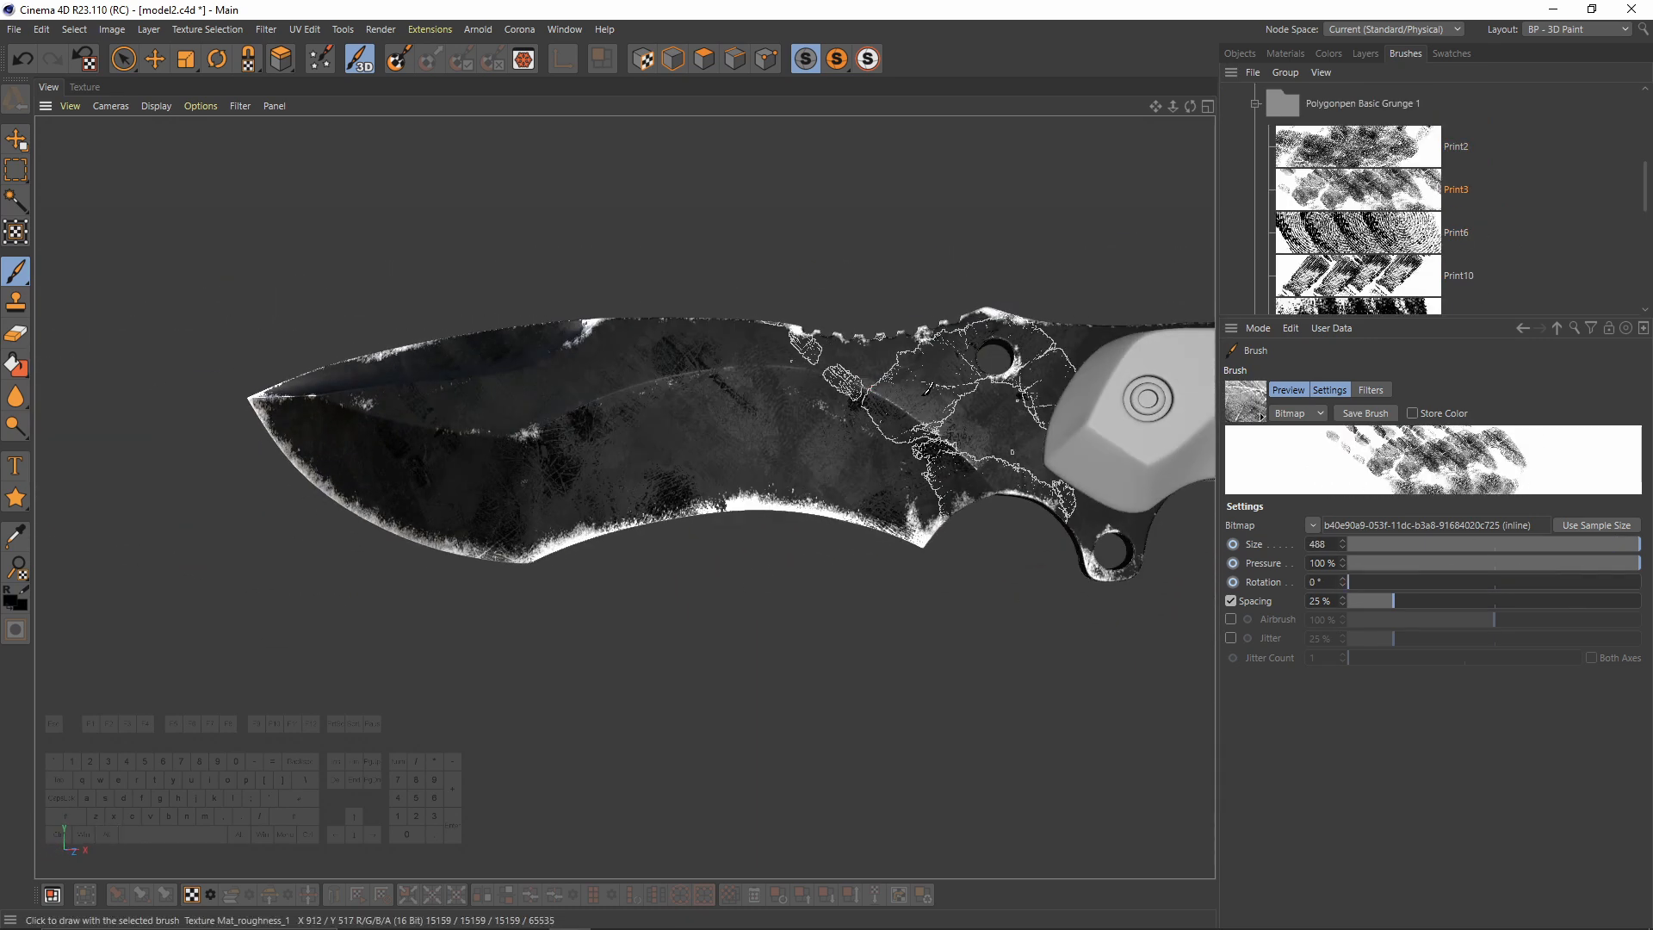
pyautogui.scroll(-2, 1358, 189)
pyautogui.click(1358, 129)
pyautogui.keyDown('alt'); pyautogui.moveTo(878, 261); pyautogui.dragTo(827, 267); pyautogui.keyUp('alt')
pyautogui.moveTo(848, 443); pyautogui.dragTo(741, 444, button='middle')
pyautogui.keyDown('alt'); pyautogui.moveTo(771, 549); pyautogui.dragTo(805, 538); pyautogui.keyUp('alt')
pyautogui.moveTo(861, 443); pyautogui.dragTo(840, 444, button='middle')
pyautogui.keyDown('ctrl'); pyautogui.moveTo(840, 443); pyautogui.dragTo(904, 444, button='middle'); pyautogui.keyUp('ctrl')
pyautogui.keyDown('alt'); pyautogui.moveTo(454, 481); pyautogui.dragTo(1016, 463); pyautogui.keyUp('alt')
pyautogui.keyDown('alt'); pyautogui.moveTo(638, 458); pyautogui.dragTo(1059, 452); pyautogui.keyUp('alt')
pyautogui.keyDown('alt'); pyautogui.moveTo(770, 413); pyautogui.dragTo(649, 425, button='middle'); pyautogui.keyUp('alt')
# Step: Paint black marks on the blade beside the handle with the Print10 brush at size 385
pyautogui.click(1358, 216)
pyautogui.click(1358, 172)
pyautogui.keyDown('alt'); pyautogui.moveTo(612, 479); pyautogui.dragTo(617, 446); pyautogui.keyUp('alt')
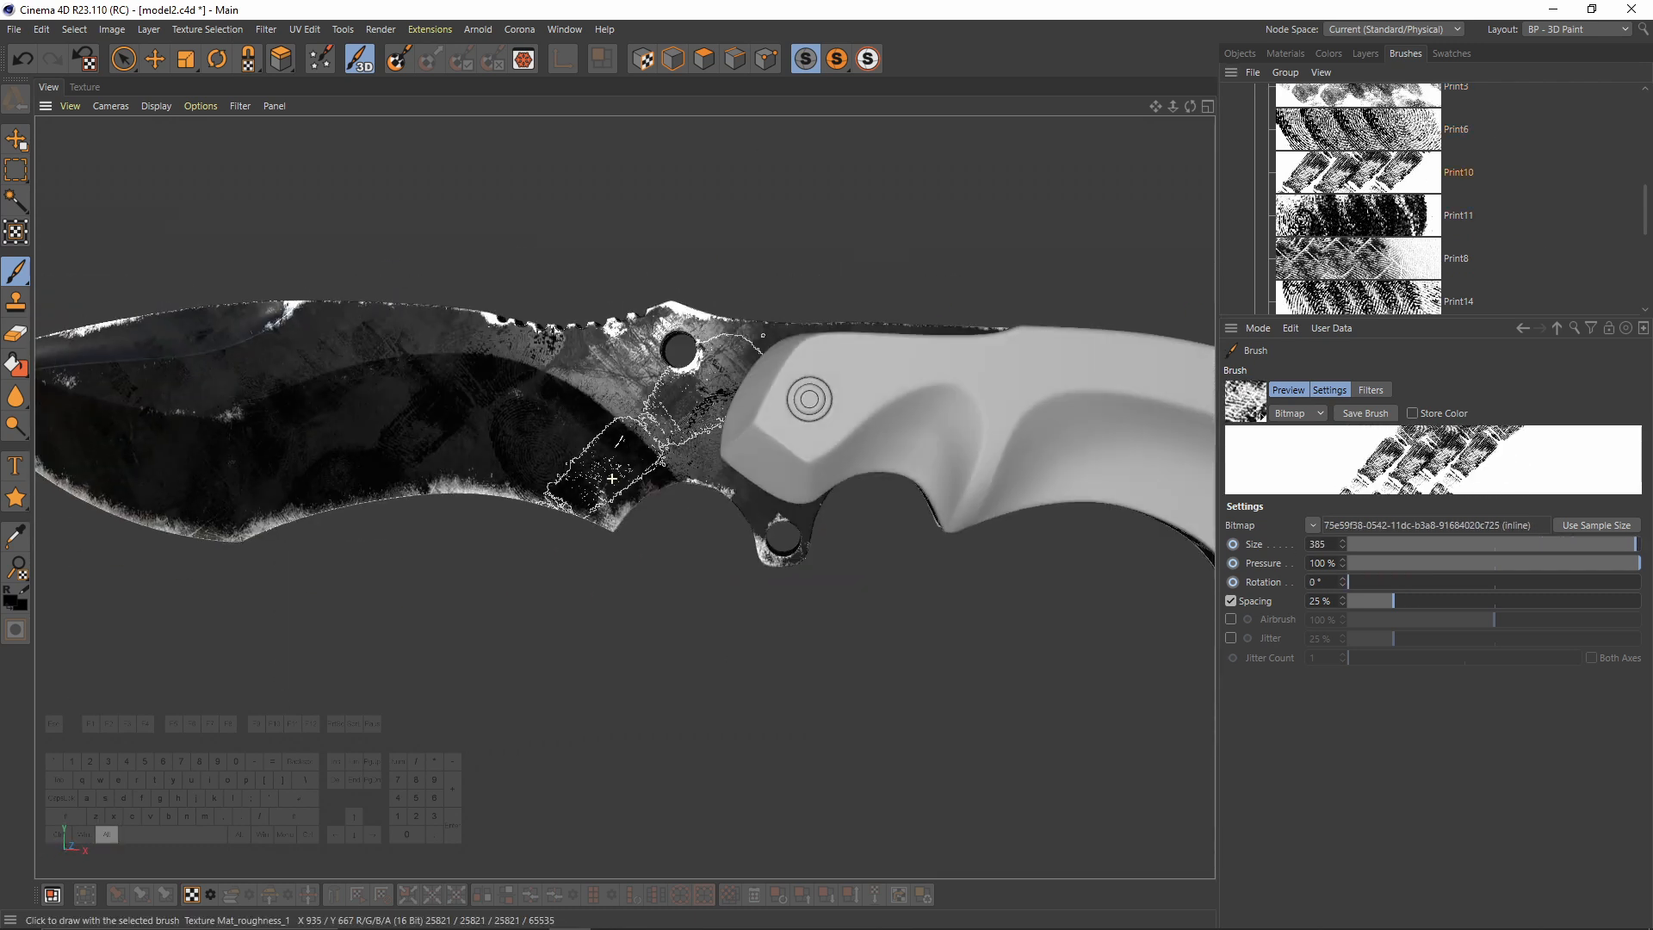
pyautogui.keyDown('alt'); pyautogui.moveTo(613, 479); pyautogui.dragTo(792, 471, button='middle'); pyautogui.keyUp('alt')
pyautogui.keyDown('alt'); pyautogui.moveTo(554, 465); pyautogui.dragTo(705, 483); pyautogui.keyUp('alt')
pyautogui.keyDown('alt'); pyautogui.moveTo(705, 483); pyautogui.dragTo(779, 483, button='right'); pyautogui.keyUp('alt')
# Step: Paint black marks toward the blade tip with the Print8 brush at size 384
pyautogui.click(1358, 258)
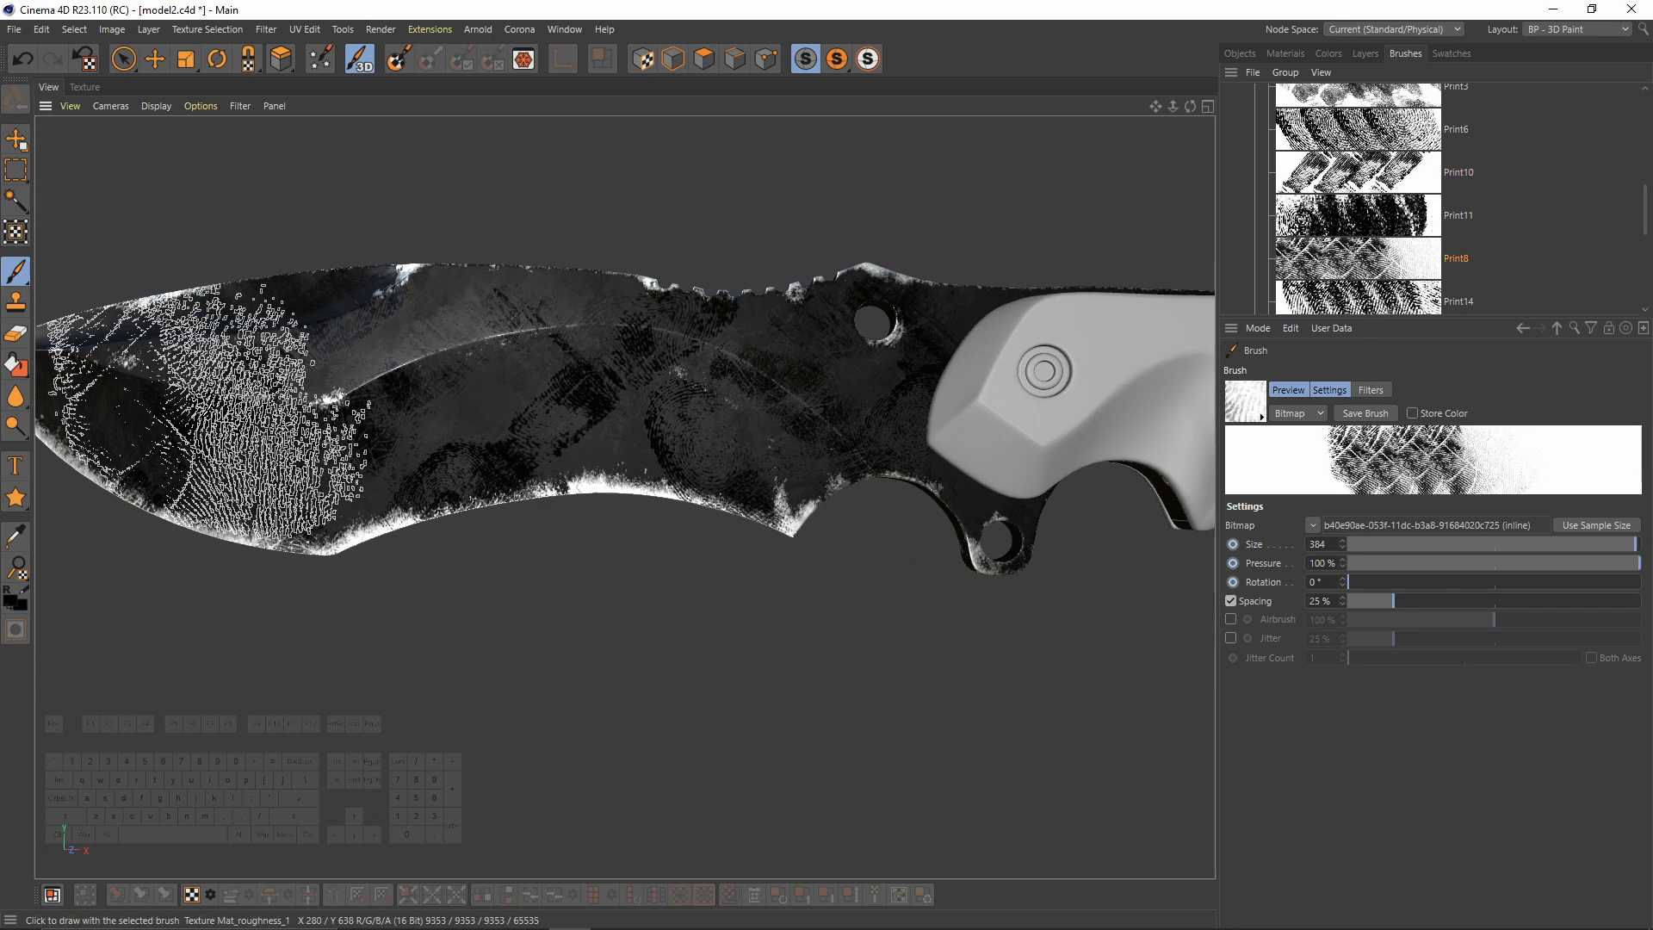
pyautogui.keyDown('alt'); pyautogui.moveTo(627, 416); pyautogui.dragTo(378, 492); pyautogui.keyUp('alt')
pyautogui.moveTo(623, 495)
pyautogui.keyDown('alt'); pyautogui.mouseDown()
pyautogui.moveTo(487, 516)
pyautogui.moveTo(285, 516)
pyautogui.mouseUp(); pyautogui.keyUp('alt')
# Step: Add black speckles to the blade with the Grunge 02 brush
pyautogui.scroll(-2, 1358, 216)
pyautogui.click(1358, 198)
pyautogui.click(1358, 241)
pyautogui.keyDown('alt'); pyautogui.moveTo(546, 403); pyautogui.dragTo(419, 383); pyautogui.keyUp('alt')
pyautogui.moveTo(623, 494)
pyautogui.keyDown('alt'); pyautogui.mouseDown()
pyautogui.moveTo(1041, 517)
pyautogui.moveTo(623, 494)
pyautogui.mouseUp(); pyautogui.keyUp('alt')
pyautogui.keyDown('alt'); pyautogui.moveTo(624, 494); pyautogui.dragTo(714, 494, button='right'); pyautogui.keyUp('alt')
# Step: Reduce the black paint layer's opacity, checking the blade's reflections from several angles
pyautogui.click(1364, 54)
pyautogui.moveTo(1485, 114); pyautogui.dragTo(1430, 115)
pyautogui.keyDown('alt'); pyautogui.moveTo(689, 431); pyautogui.dragTo(654, 439); pyautogui.keyUp('alt')
pyautogui.moveTo(1430, 115); pyautogui.dragTo(1458, 115)
pyautogui.keyDown('alt'); pyautogui.moveTo(655, 439); pyautogui.dragTo(758, 465); pyautogui.keyUp('alt')
pyautogui.moveTo(1459, 115); pyautogui.dragTo(1425, 116)
pyautogui.keyDown('alt'); pyautogui.moveTo(706, 405); pyautogui.dragTo(758, 398); pyautogui.keyUp('alt')
pyautogui.keyDown('alt'); pyautogui.moveTo(895, 361); pyautogui.dragTo(990, 284); pyautogui.keyUp('alt')
pyautogui.keyDown('alt'); pyautogui.moveTo(991, 344); pyautogui.dragTo(913, 344); pyautogui.keyUp('alt')
pyautogui.moveTo(1428, 115); pyautogui.dragTo(1412, 115)
pyautogui.keyDown('alt'); pyautogui.moveTo(964, 324); pyautogui.dragTo(930, 323); pyautogui.keyUp('alt')
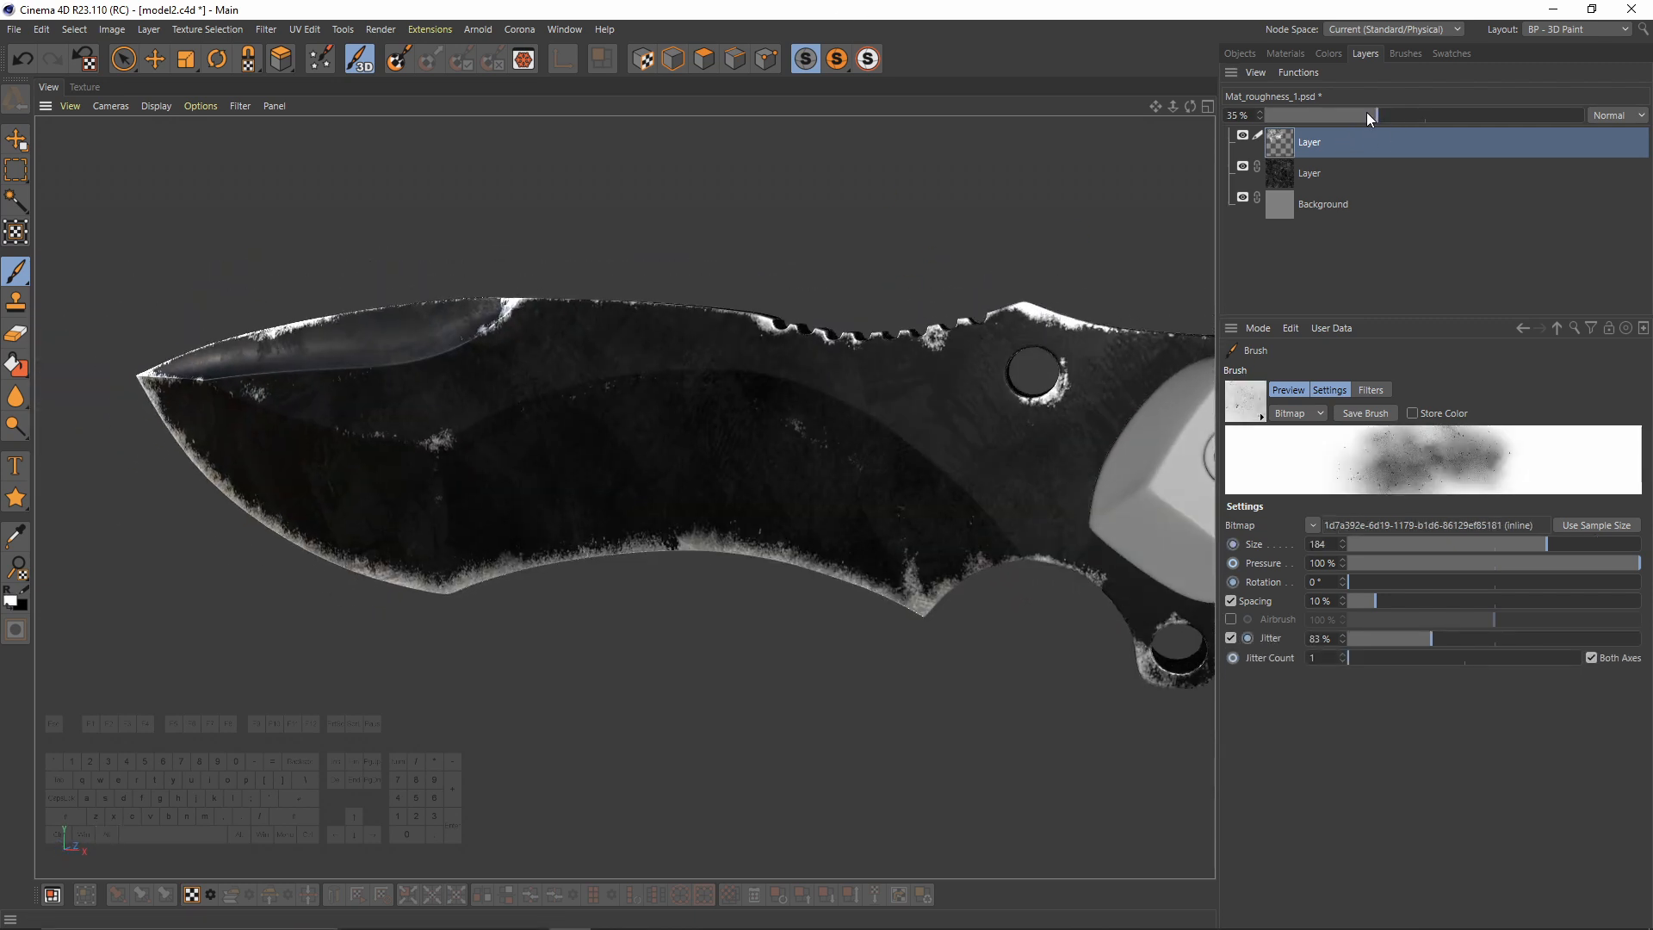
# Step: Set the white paint layer's opacity to 22% and add a new layer on top of the stack
pyautogui.moveTo(1369, 118); pyautogui.dragTo(1336, 112)
pyautogui.keyDown('alt'); pyautogui.moveTo(723, 409); pyautogui.dragTo(728, 411); pyautogui.keyUp('alt')
pyautogui.click(1309, 74)
pyautogui.click(1321, 119)
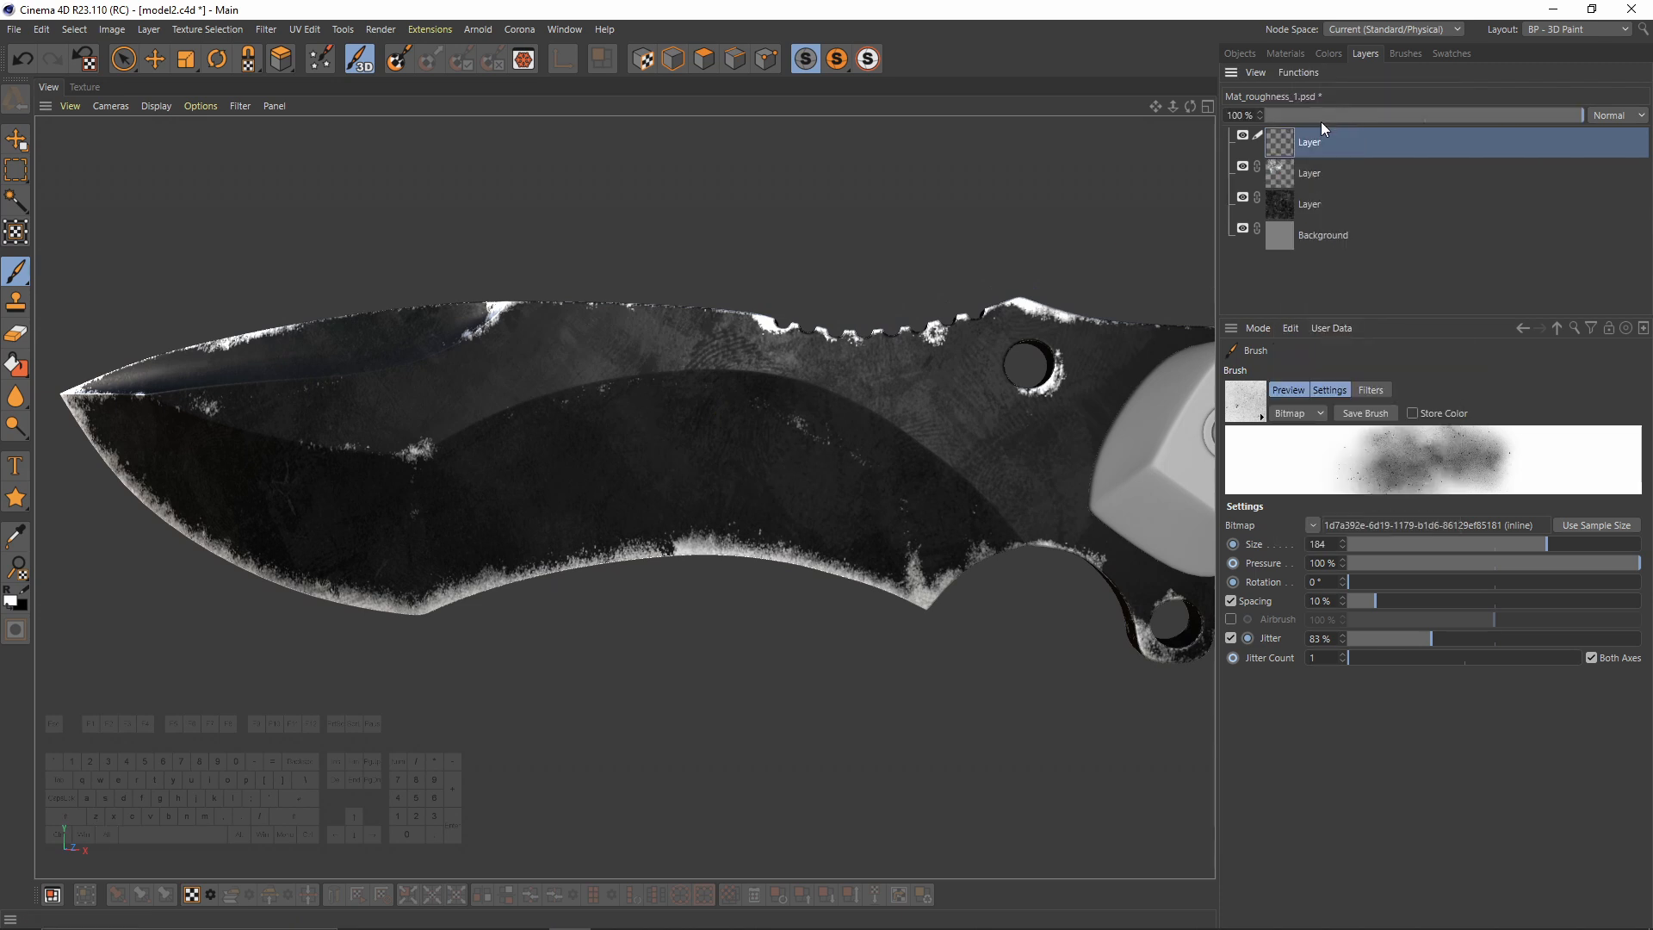
# Step: Set the paint colour to black by lowering its value to 0%, and bring up the brush presets
pyautogui.click(1328, 54)
pyautogui.moveTo(1418, 277); pyautogui.dragTo(1290, 275)
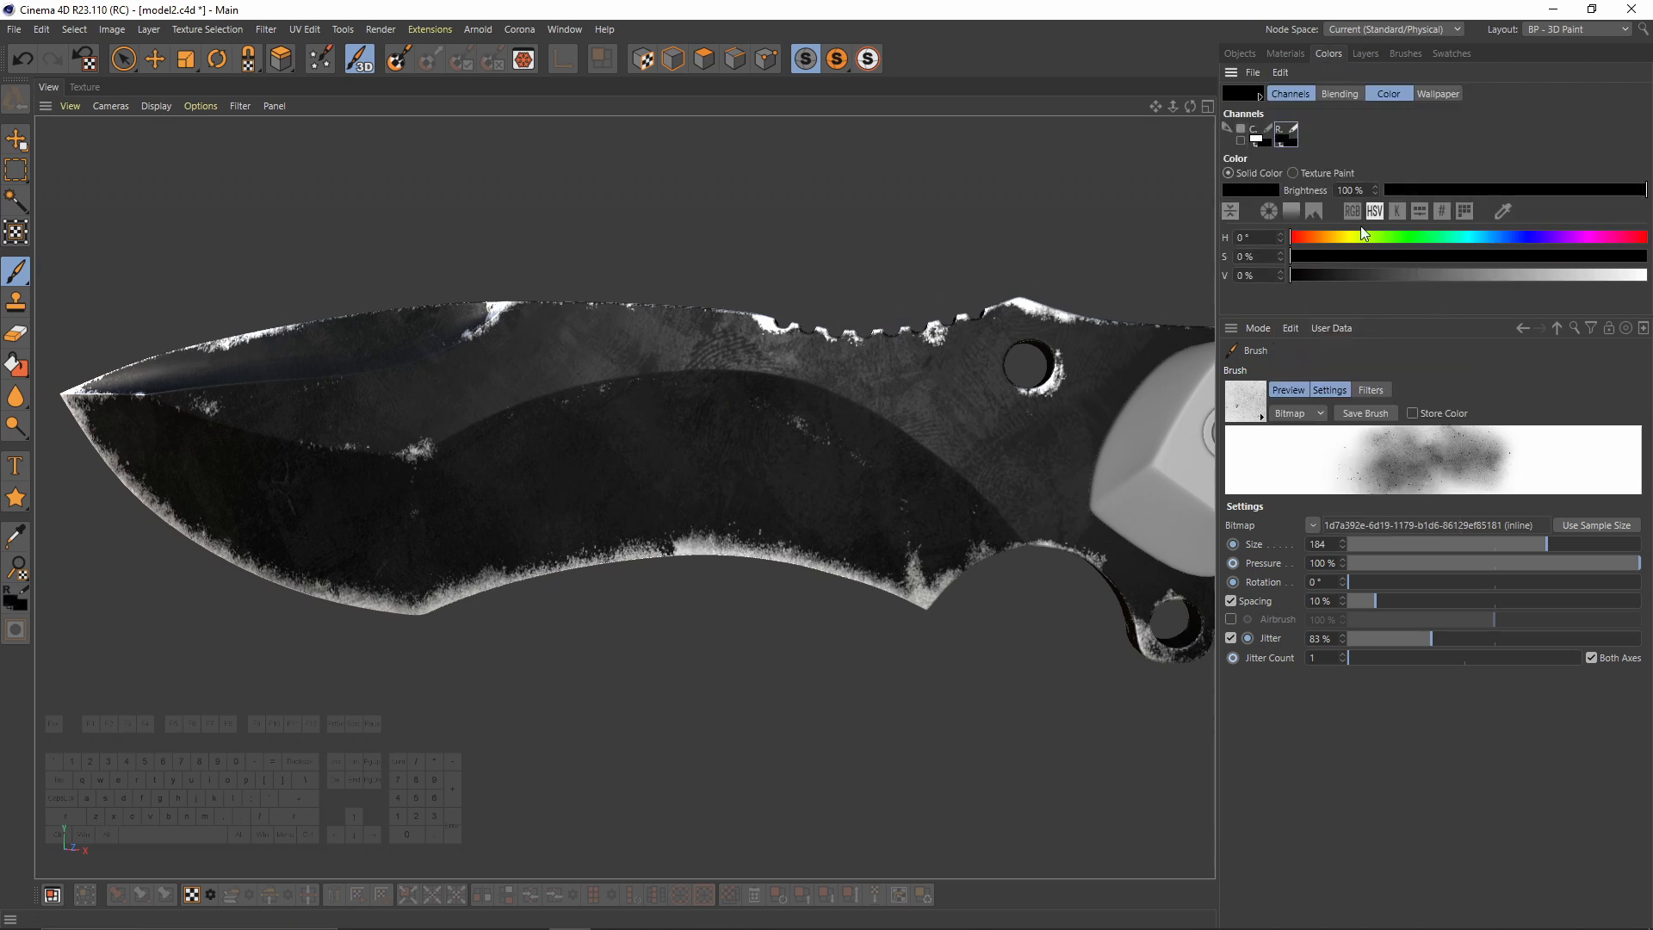
pyautogui.click(1366, 53)
pyautogui.click(1397, 54)
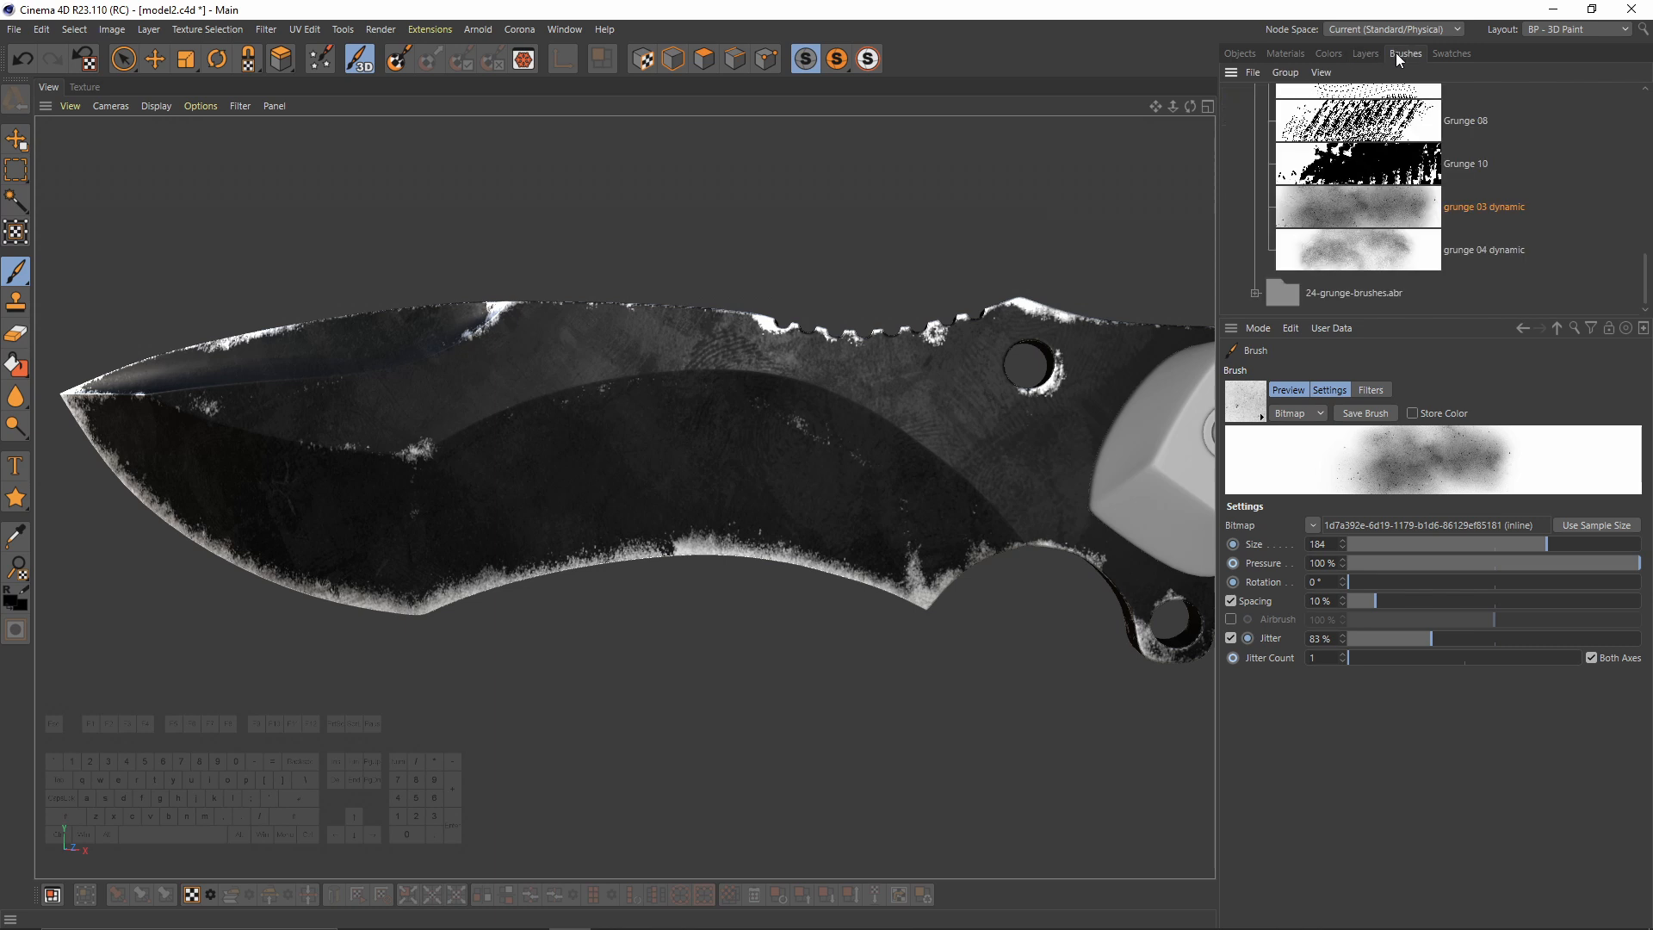
# Step: Paint black grunge on the knife with the rotated Print2 brush reset to its sample size
pyautogui.scroll(3, 1377, 199)
pyautogui.click(1378, 249)
pyautogui.moveTo(651, 431)
pyautogui.keyDown('alt'); pyautogui.mouseDown()
pyautogui.moveTo(687, 381)
pyautogui.moveTo(967, 553)
pyautogui.moveTo(1102, 534)
pyautogui.mouseUp(); pyautogui.keyUp('alt')
pyautogui.moveTo(1469, 584)
pyautogui.mouseDown()
pyautogui.moveTo(1443, 585)
pyautogui.moveTo(1570, 582)
pyautogui.mouseUp()
pyautogui.click(1596, 525)
pyautogui.keyDown('alt'); pyautogui.moveTo(616, 464); pyautogui.dragTo(1378, 468); pyautogui.keyUp('alt')
pyautogui.moveTo(499, 469)
pyautogui.keyDown('alt'); pyautogui.mouseDown()
pyautogui.moveTo(760, 382)
pyautogui.moveTo(990, 379)
pyautogui.mouseUp(); pyautogui.keyUp('alt')
# Step: Paint black smudges with the Print3 brush and resized, rotated Print6 fingerprints across the blade
pyautogui.scroll(-2, 1377, 207)
pyautogui.click(1378, 189)
pyautogui.scroll(-2, 1472, 155)
pyautogui.click(1455, 131)
pyautogui.moveTo(808, 430); pyautogui.dragTo(634, 477, button='middle')
pyautogui.click(805, 437)
pyautogui.moveTo(805, 439)
pyautogui.keyDown('alt'); pyautogui.mouseDown()
pyautogui.moveTo(772, 550)
pyautogui.moveTo(818, 482)
pyautogui.mouseUp(); pyautogui.keyUp('alt')
pyautogui.moveTo(1421, 584); pyautogui.dragTo(1409, 591)
pyautogui.keyDown('alt'); pyautogui.moveTo(560, 487); pyautogui.dragTo(1120, 456); pyautogui.keyUp('alt')
pyautogui.click(469, 402)
pyautogui.moveTo(468, 402)
pyautogui.keyDown('alt'); pyautogui.mouseDown()
pyautogui.moveTo(689, 401)
pyautogui.moveTo(602, 404)
pyautogui.mouseUp(); pyautogui.keyUp('alt')
# Step: Resize the Print10 brush and stamp black marks on the blade
pyautogui.click(1378, 215)
pyautogui.click(1376, 185)
pyautogui.moveTo(551, 405); pyautogui.dragTo(517, 404, button='middle')
pyautogui.click(517, 407)
pyautogui.moveTo(521, 506)
pyautogui.keyDown('alt'); pyautogui.mouseDown()
pyautogui.moveTo(517, 440)
pyautogui.moveTo(972, 492)
pyautogui.moveTo(557, 502)
pyautogui.mouseUp(); pyautogui.keyUp('alt')
pyautogui.keyDown('alt'); pyautogui.moveTo(557, 502); pyautogui.dragTo(654, 482, button='right'); pyautogui.keyUp('alt')
# Step: Paint black crosshatched marks over the blade with the Print8 brush at size 499
pyautogui.click(1369, 259)
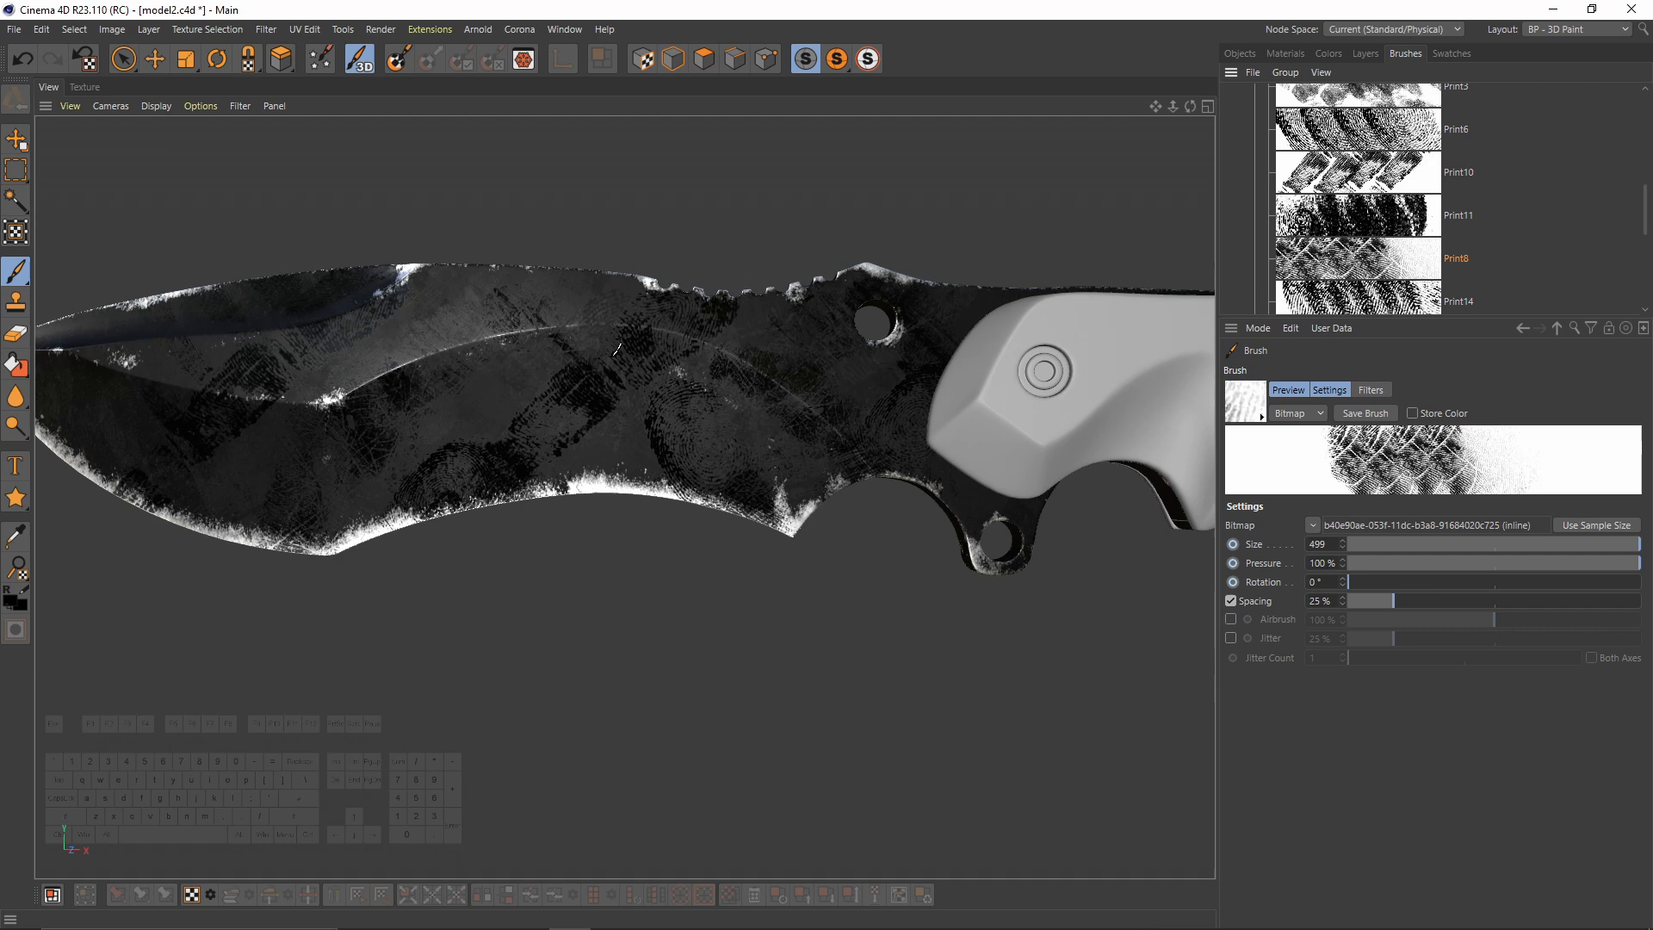
pyautogui.keyDown('alt'); pyautogui.moveTo(496, 429); pyautogui.dragTo(508, 413); pyautogui.keyUp('alt')
pyautogui.keyDown('alt'); pyautogui.moveTo(390, 491); pyautogui.dragTo(627, 417); pyautogui.keyUp('alt')
pyautogui.keyDown('alt'); pyautogui.moveTo(783, 524); pyautogui.dragTo(482, 482); pyautogui.keyUp('alt')
# Step: Paint black speckles on both sides of the blade with the Grunge 02 brush at size 292
pyautogui.scroll(-2, 1358, 216)
pyautogui.click(1359, 198)
pyautogui.click(1359, 241)
pyautogui.moveTo(775, 404)
pyautogui.keyDown('alt'); pyautogui.mouseDown()
pyautogui.moveTo(603, 405)
pyautogui.moveTo(388, 451)
pyautogui.mouseUp(); pyautogui.keyUp('alt')
pyautogui.keyDown('alt'); pyautogui.moveTo(623, 495); pyautogui.dragTo(1068, 504); pyautogui.keyUp('alt')
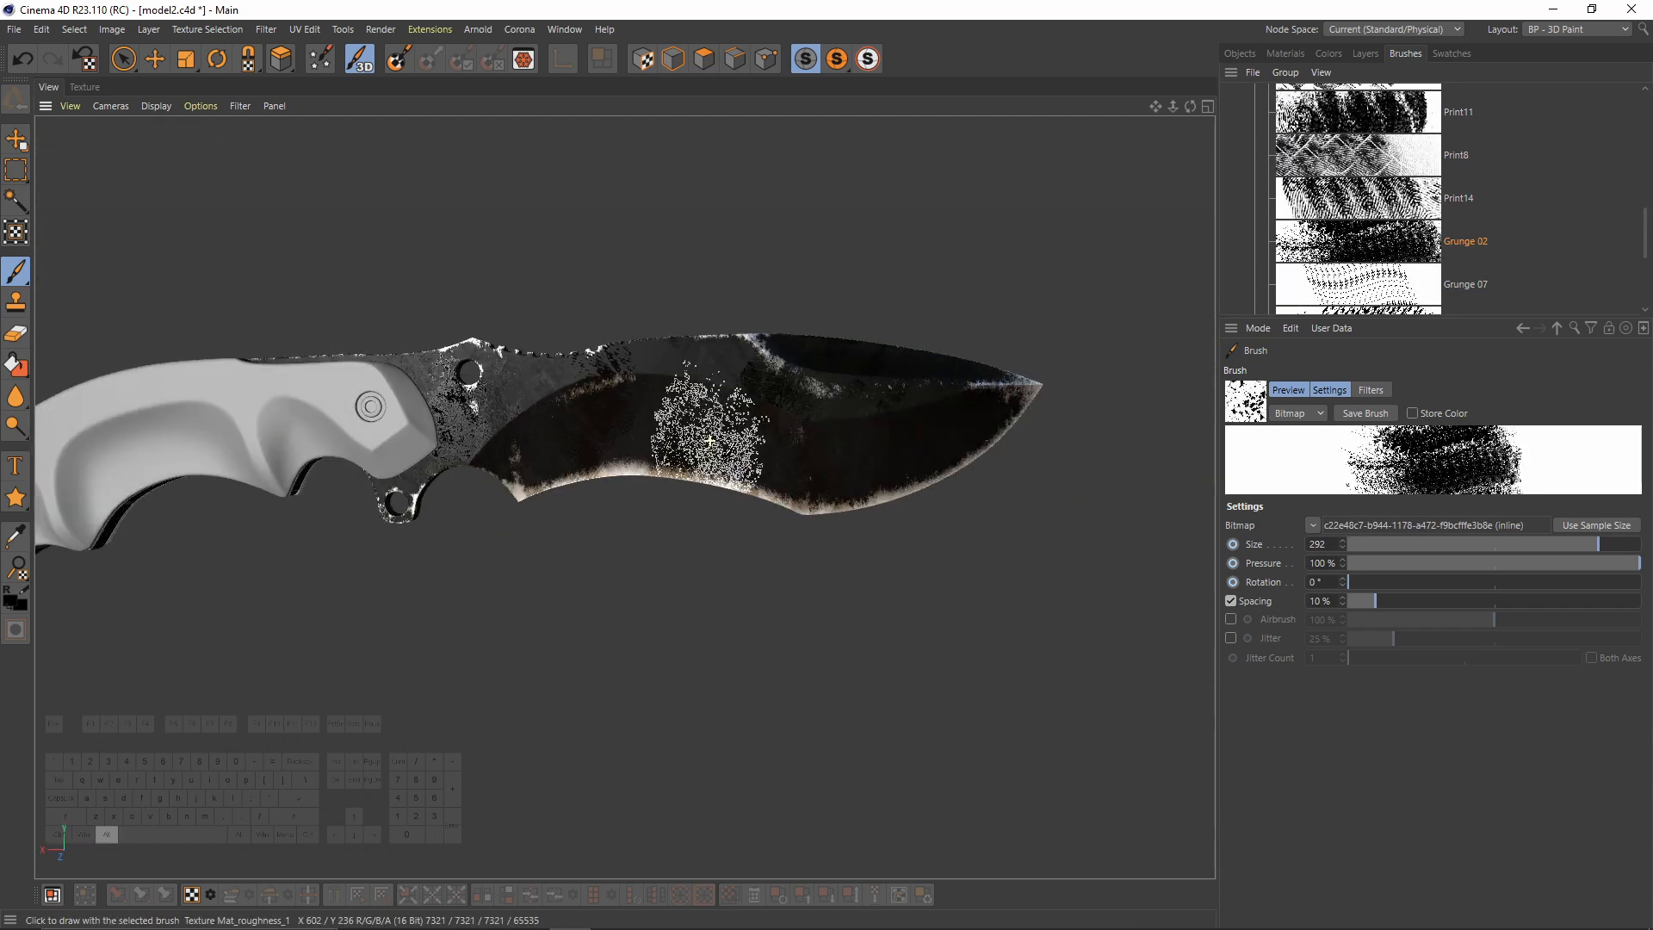
pyautogui.keyDown('alt'); pyautogui.moveTo(709, 443); pyautogui.dragTo(284, 431); pyautogui.keyUp('alt')
pyautogui.keyDown('alt'); pyautogui.moveTo(773, 303); pyautogui.dragTo(861, 319); pyautogui.keyUp('alt')
# Step: Set the black paint layer's opacity to 50%, comparing several strengths on the blade from different angles
pyautogui.click(1365, 53)
pyautogui.keyDown('alt'); pyautogui.moveTo(745, 353); pyautogui.dragTo(809, 353, button='right'); pyautogui.keyUp('alt')
pyautogui.moveTo(1583, 115); pyautogui.dragTo(1432, 115)
pyautogui.keyDown('alt'); pyautogui.moveTo(947, 362); pyautogui.dragTo(921, 361); pyautogui.keyUp('alt')
pyautogui.moveTo(1431, 116); pyautogui.dragTo(1457, 115)
pyautogui.keyDown('alt'); pyautogui.moveTo(845, 337); pyautogui.dragTo(878, 343, button='right'); pyautogui.keyUp('alt')
pyautogui.keyDown('alt'); pyautogui.moveTo(878, 342); pyautogui.dragTo(848, 344); pyautogui.keyUp('alt')
pyautogui.click(1425, 116)
pyautogui.keyDown('alt'); pyautogui.moveTo(869, 323); pyautogui.dragTo(786, 336, button='right'); pyautogui.keyUp('alt')
pyautogui.keyDown('alt'); pyautogui.moveTo(856, 353); pyautogui.dragTo(724, 391, button='middle'); pyautogui.keyUp('alt')
pyautogui.keyDown('alt'); pyautogui.moveTo(750, 408); pyautogui.dragTo(797, 402); pyautogui.keyUp('alt')
pyautogui.moveTo(1403, 115); pyautogui.dragTo(1373, 115)
pyautogui.keyDown('alt'); pyautogui.moveTo(624, 497); pyautogui.dragTo(996, 262); pyautogui.keyUp('alt')
pyautogui.click(1392, 115)
pyautogui.click(1411, 115)
pyautogui.keyDown('alt'); pyautogui.moveTo(995, 336); pyautogui.dragTo(824, 379); pyautogui.keyUp('alt')
pyautogui.click(1425, 116)
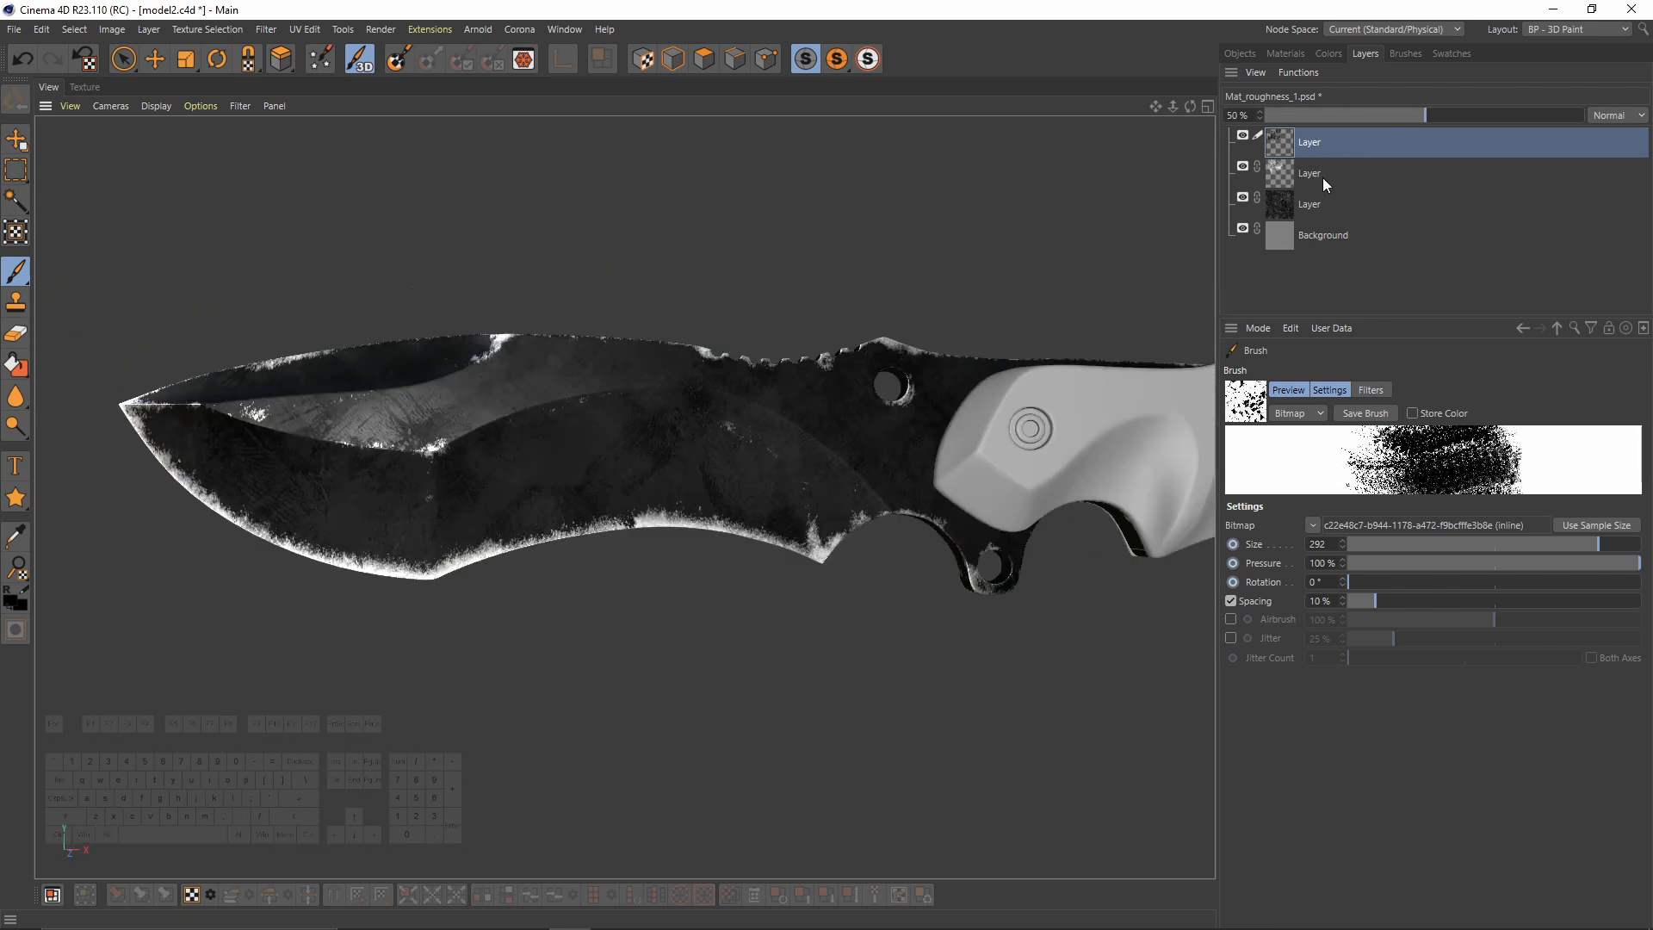
# Step: Set the black paint layer's opacity to 41%, comparing it with 34% on the blade from different angles
pyautogui.click(1392, 110)
pyautogui.keyDown('alt'); pyautogui.moveTo(896, 388); pyautogui.dragTo(827, 417); pyautogui.keyUp('alt')
pyautogui.keyDown('alt'); pyautogui.moveTo(826, 417); pyautogui.dragTo(761, 394, button='right'); pyautogui.keyUp('alt')
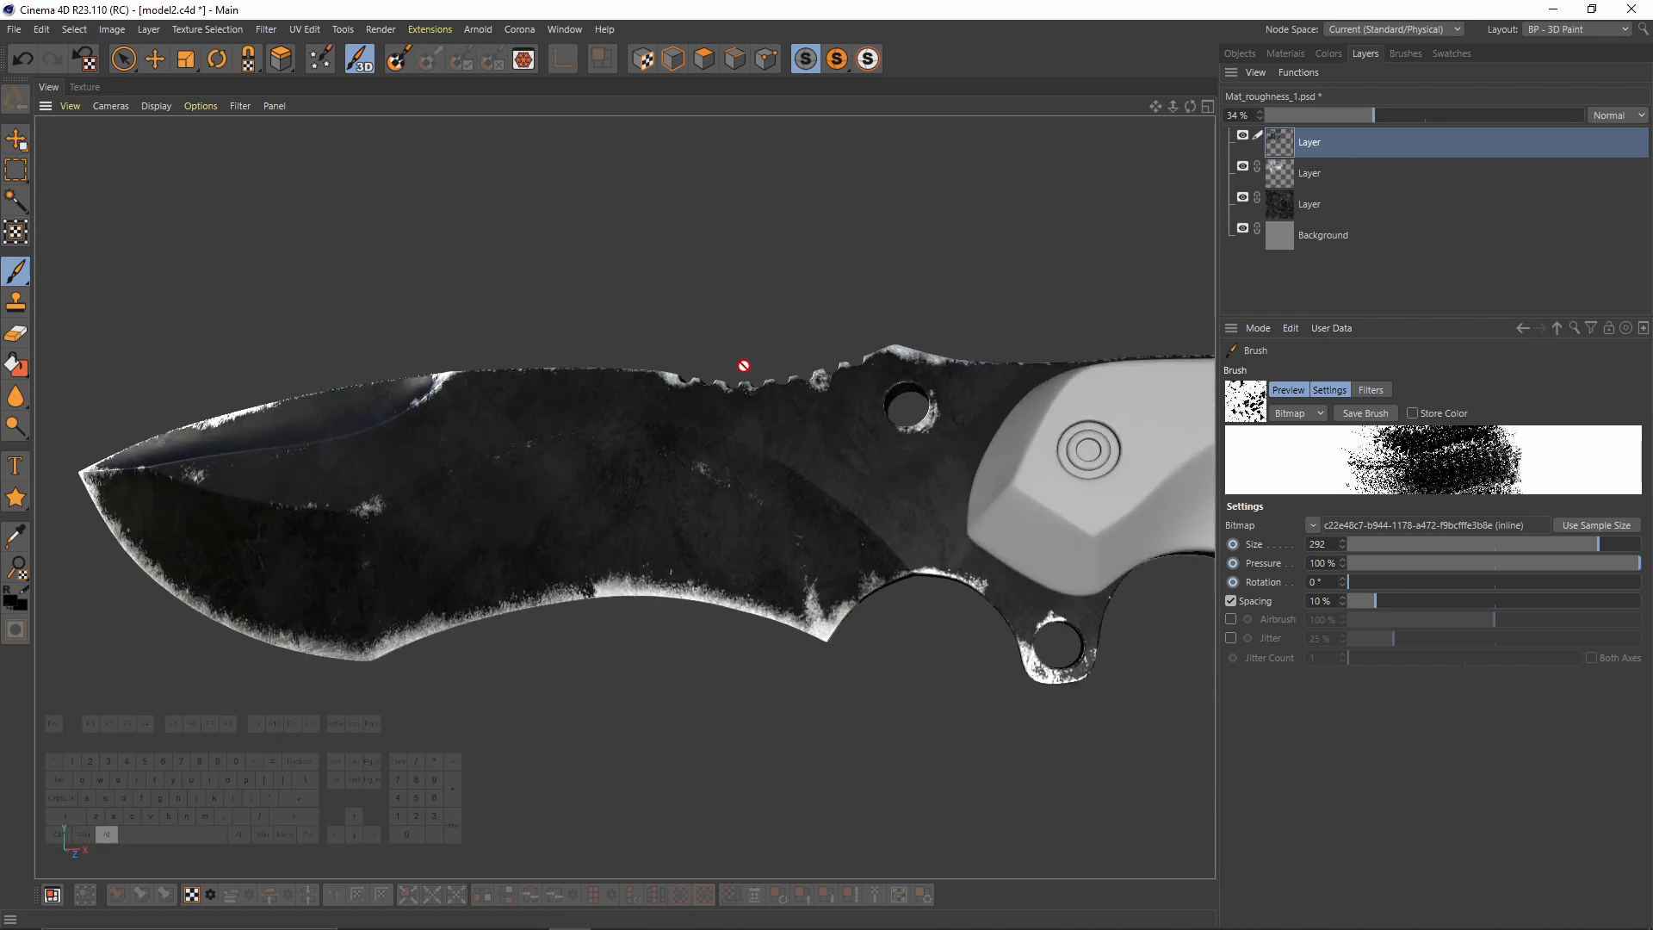
pyautogui.keyDown('alt'); pyautogui.moveTo(761, 394); pyautogui.dragTo(982, 294, button='middle'); pyautogui.keyUp('alt')
pyautogui.keyDown('alt'); pyautogui.moveTo(983, 295); pyautogui.dragTo(913, 320); pyautogui.keyUp('alt')
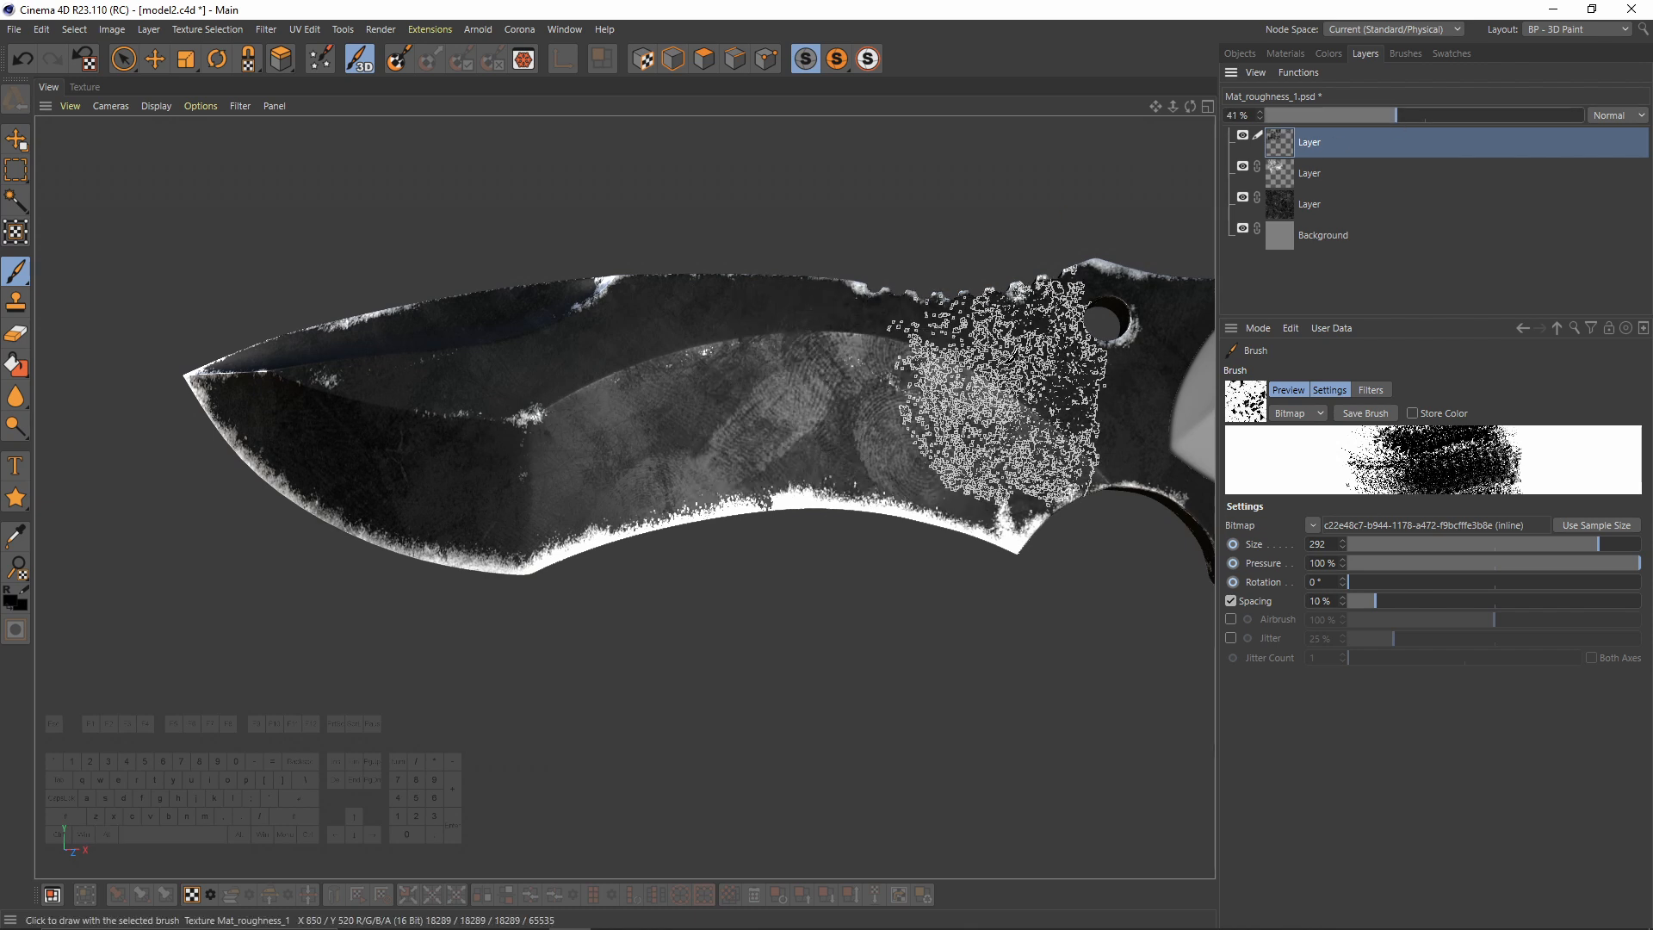
pyautogui.keyDown('alt'); pyautogui.moveTo(994, 387); pyautogui.dragTo(905, 395, button='middle'); pyautogui.keyUp('alt')
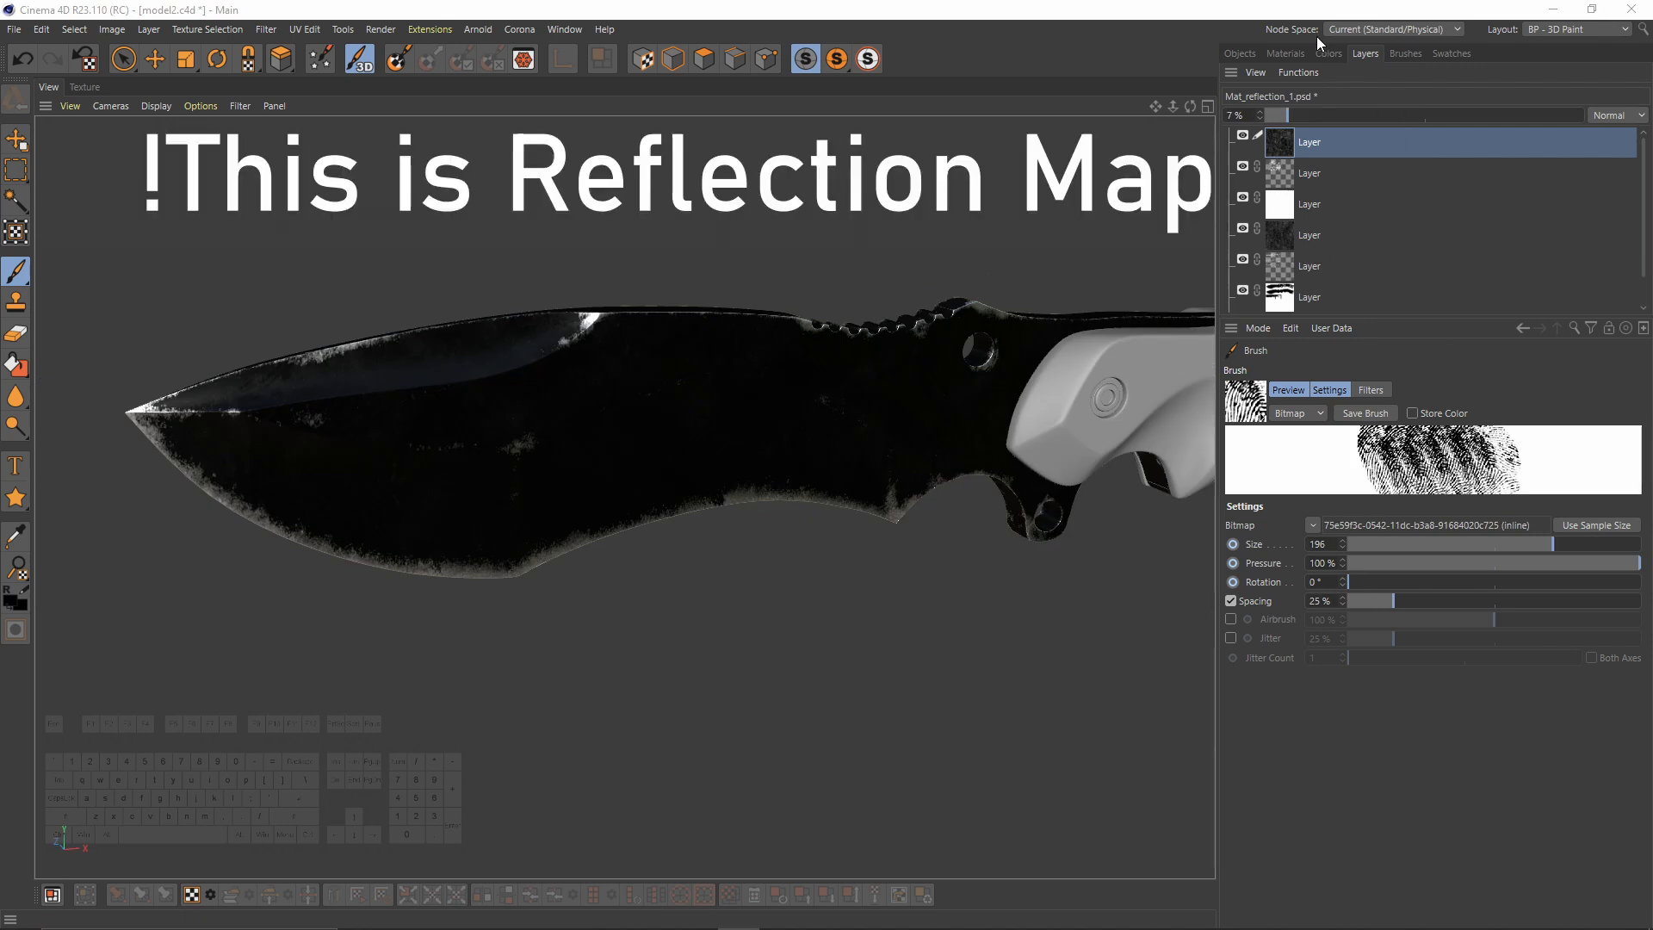
# Step: Add a new layer on top of the reflection texture and choose a round generic brush at size 1
pyautogui.click(1298, 72)
pyautogui.click(1341, 153)
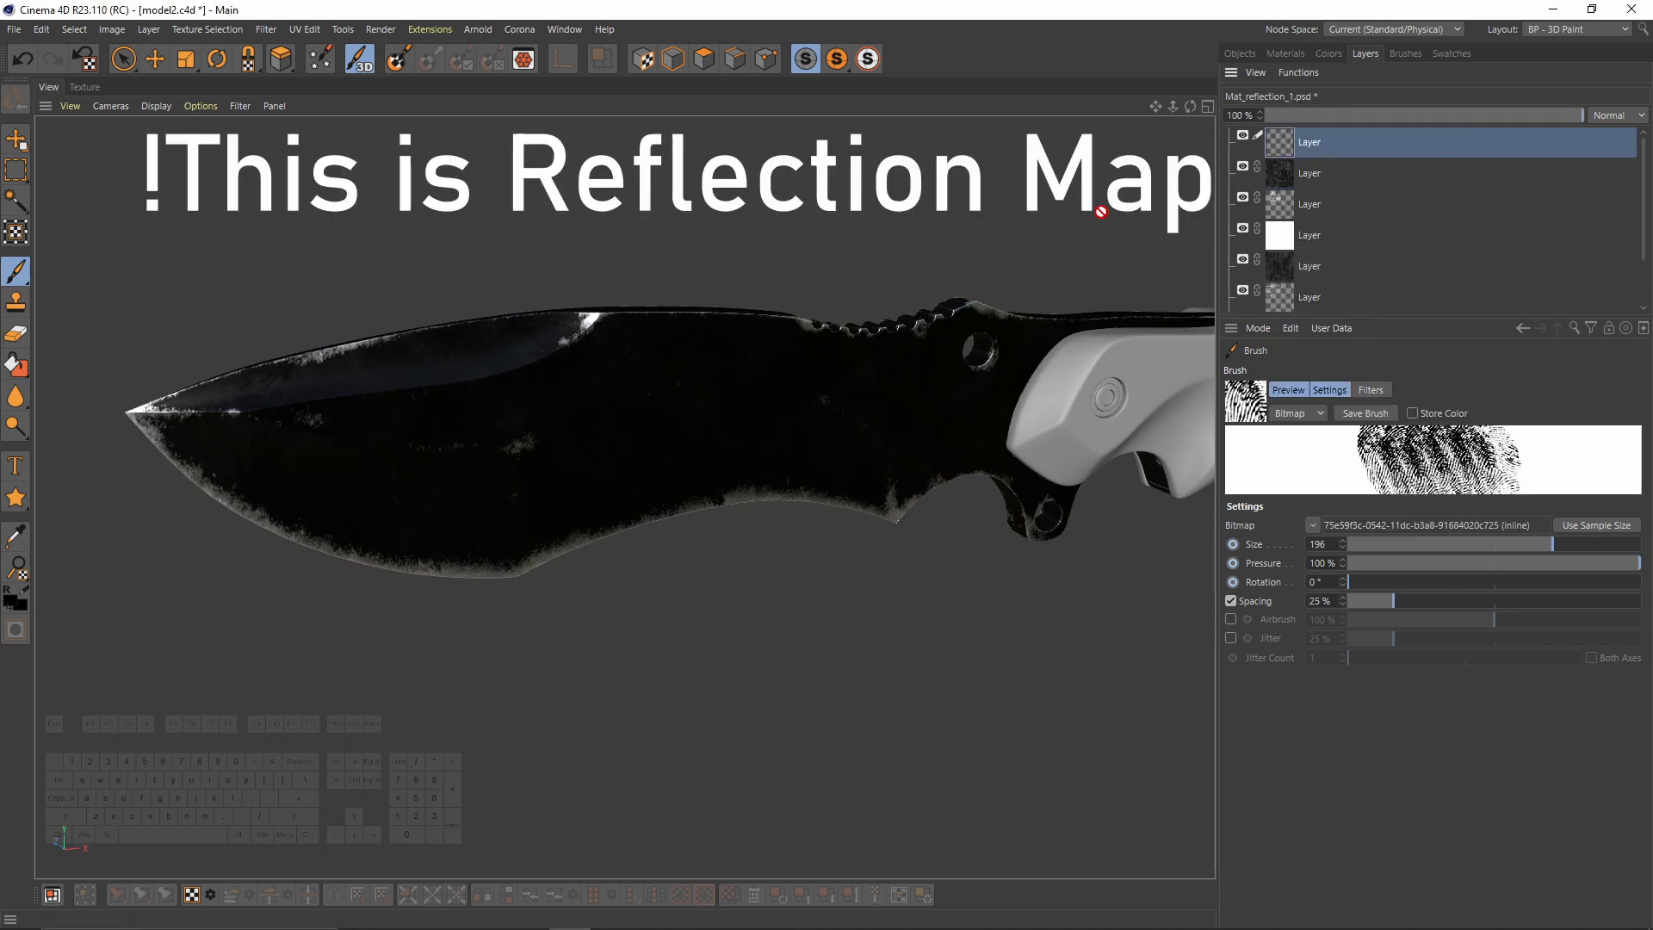
pyautogui.click(1263, 421)
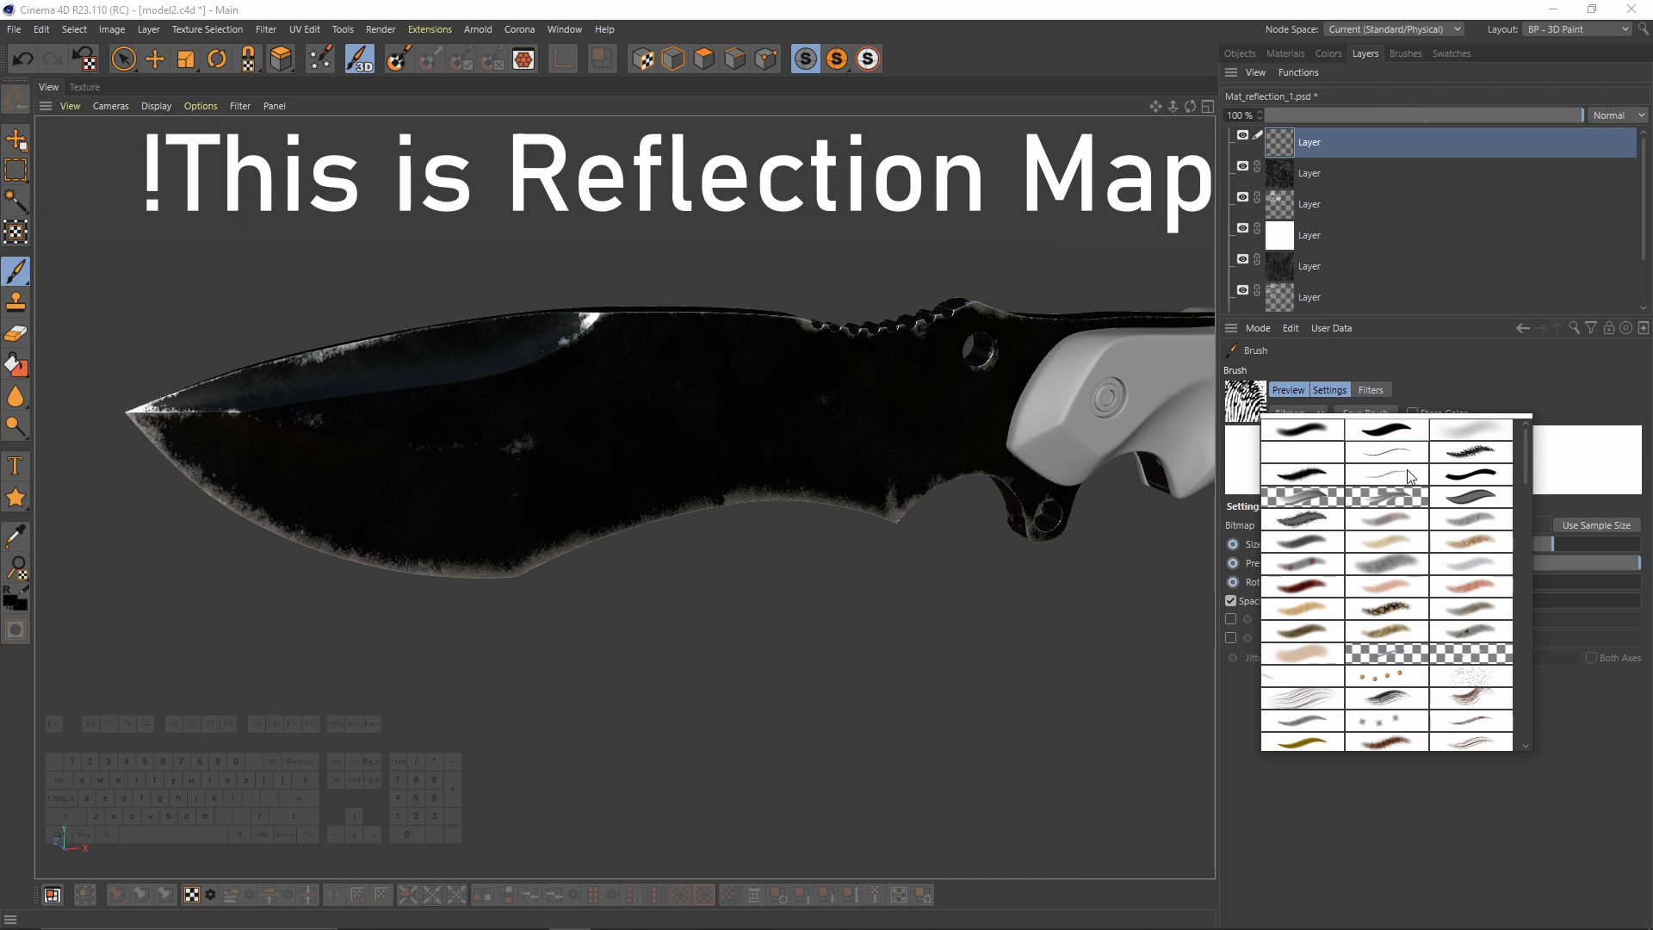
pyautogui.click(1388, 435)
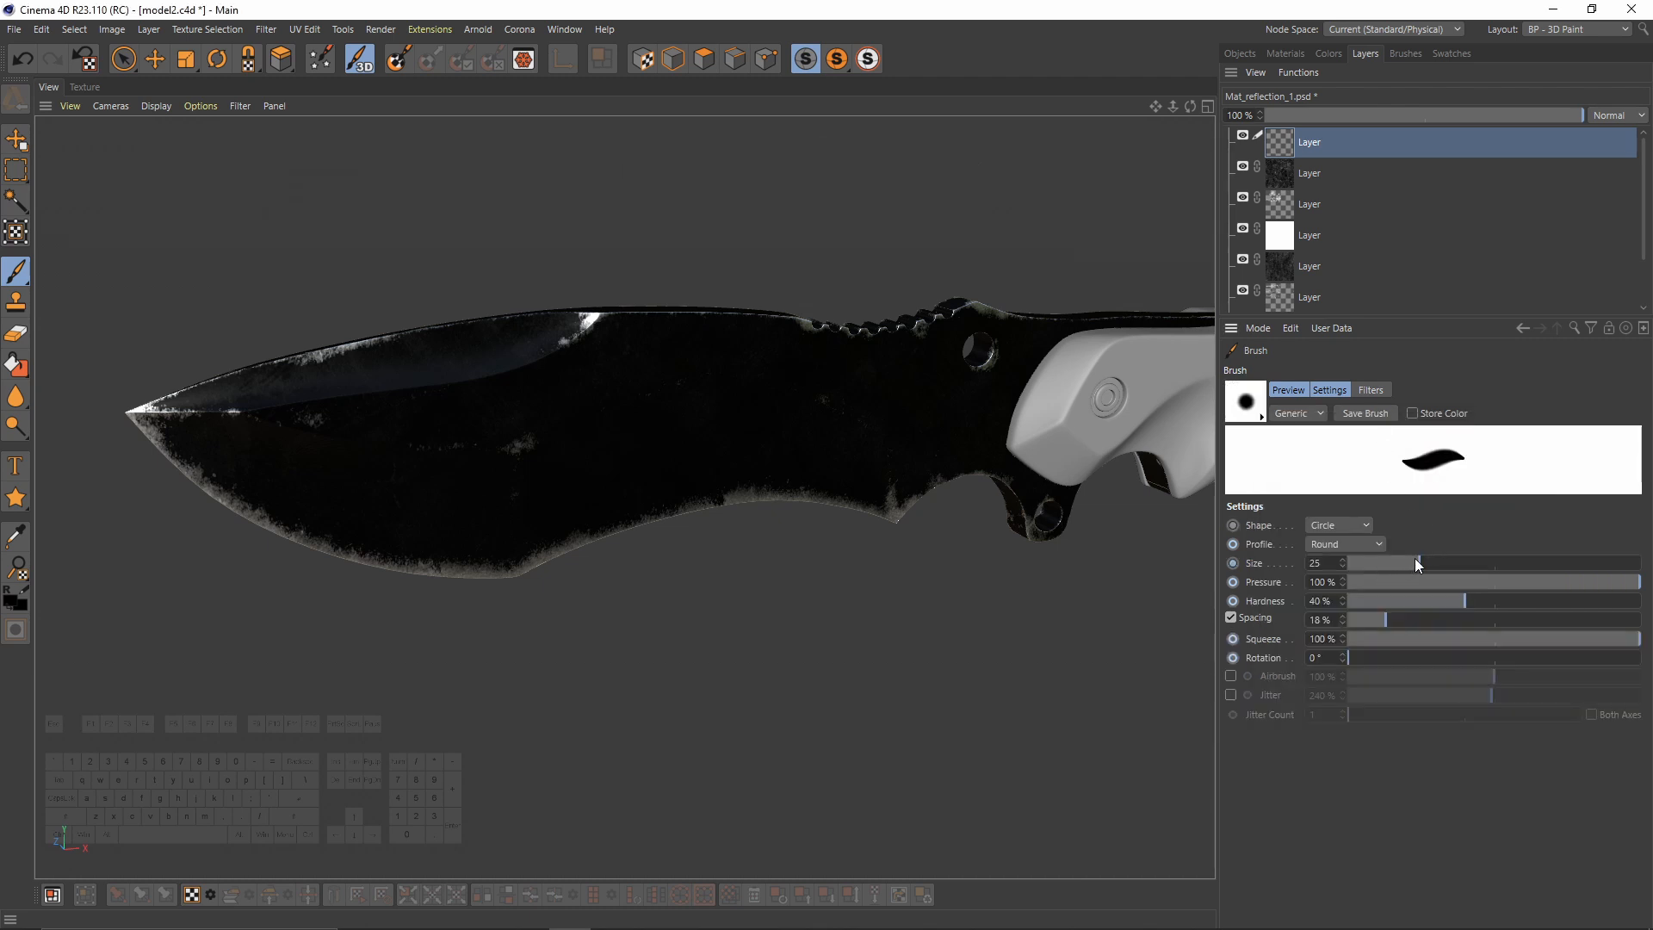
pyautogui.moveTo(1417, 564); pyautogui.dragTo(1378, 566)
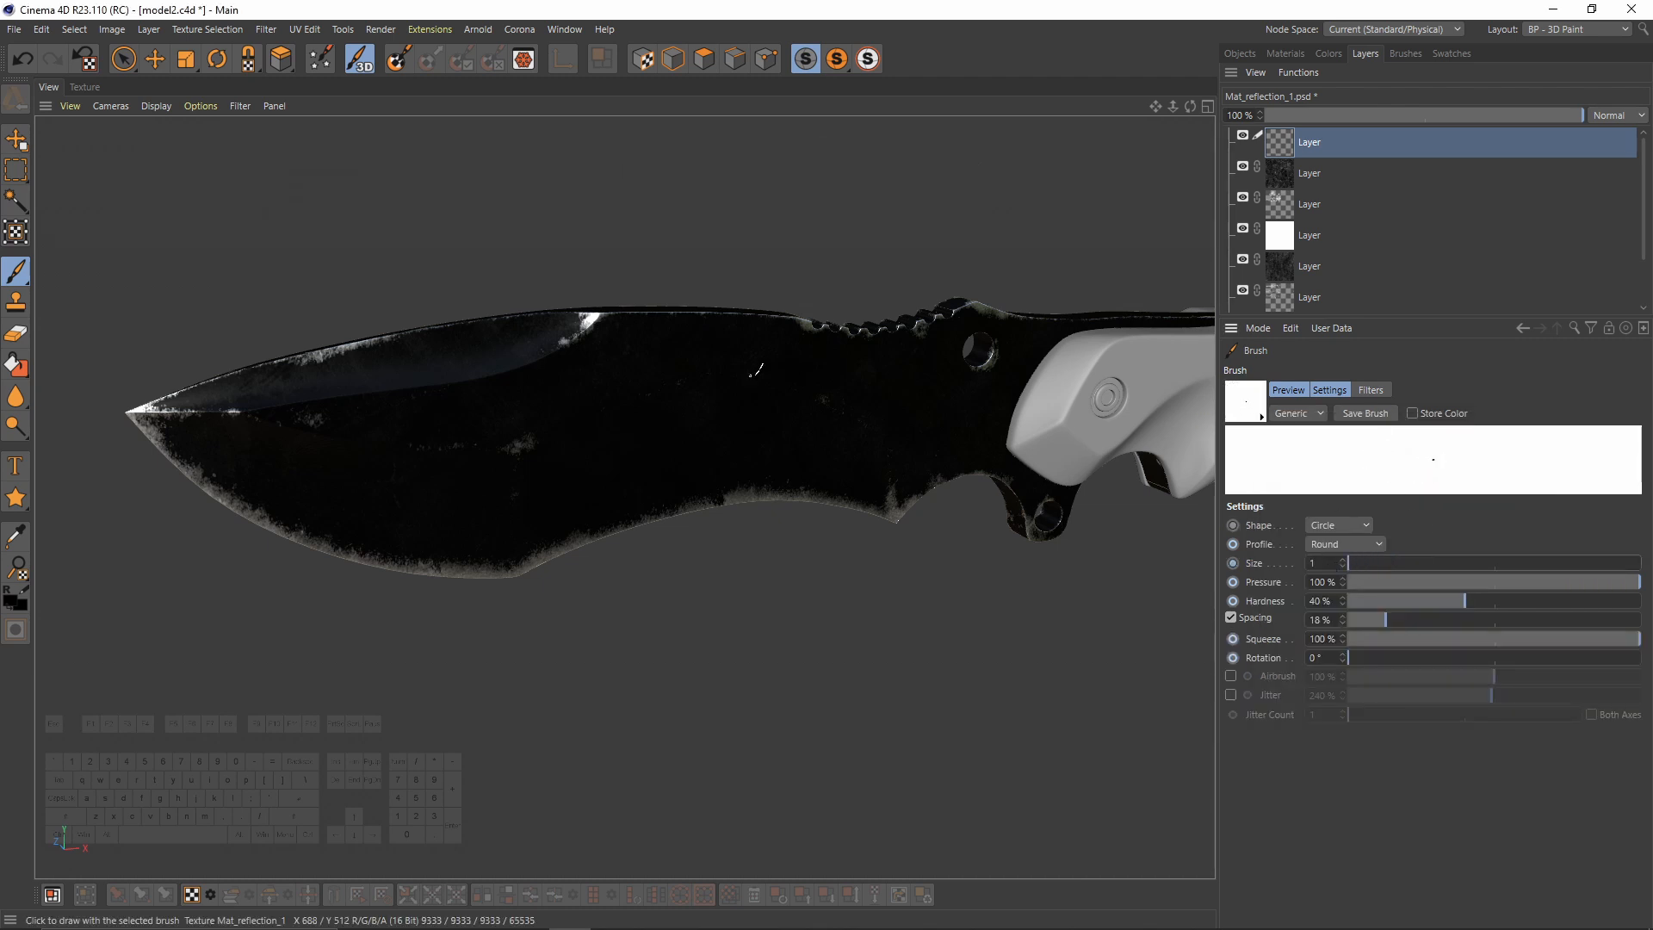
# Step: Enable the Randomness effector for the brush's pressure and hardness
pyautogui.click(1268, 584)
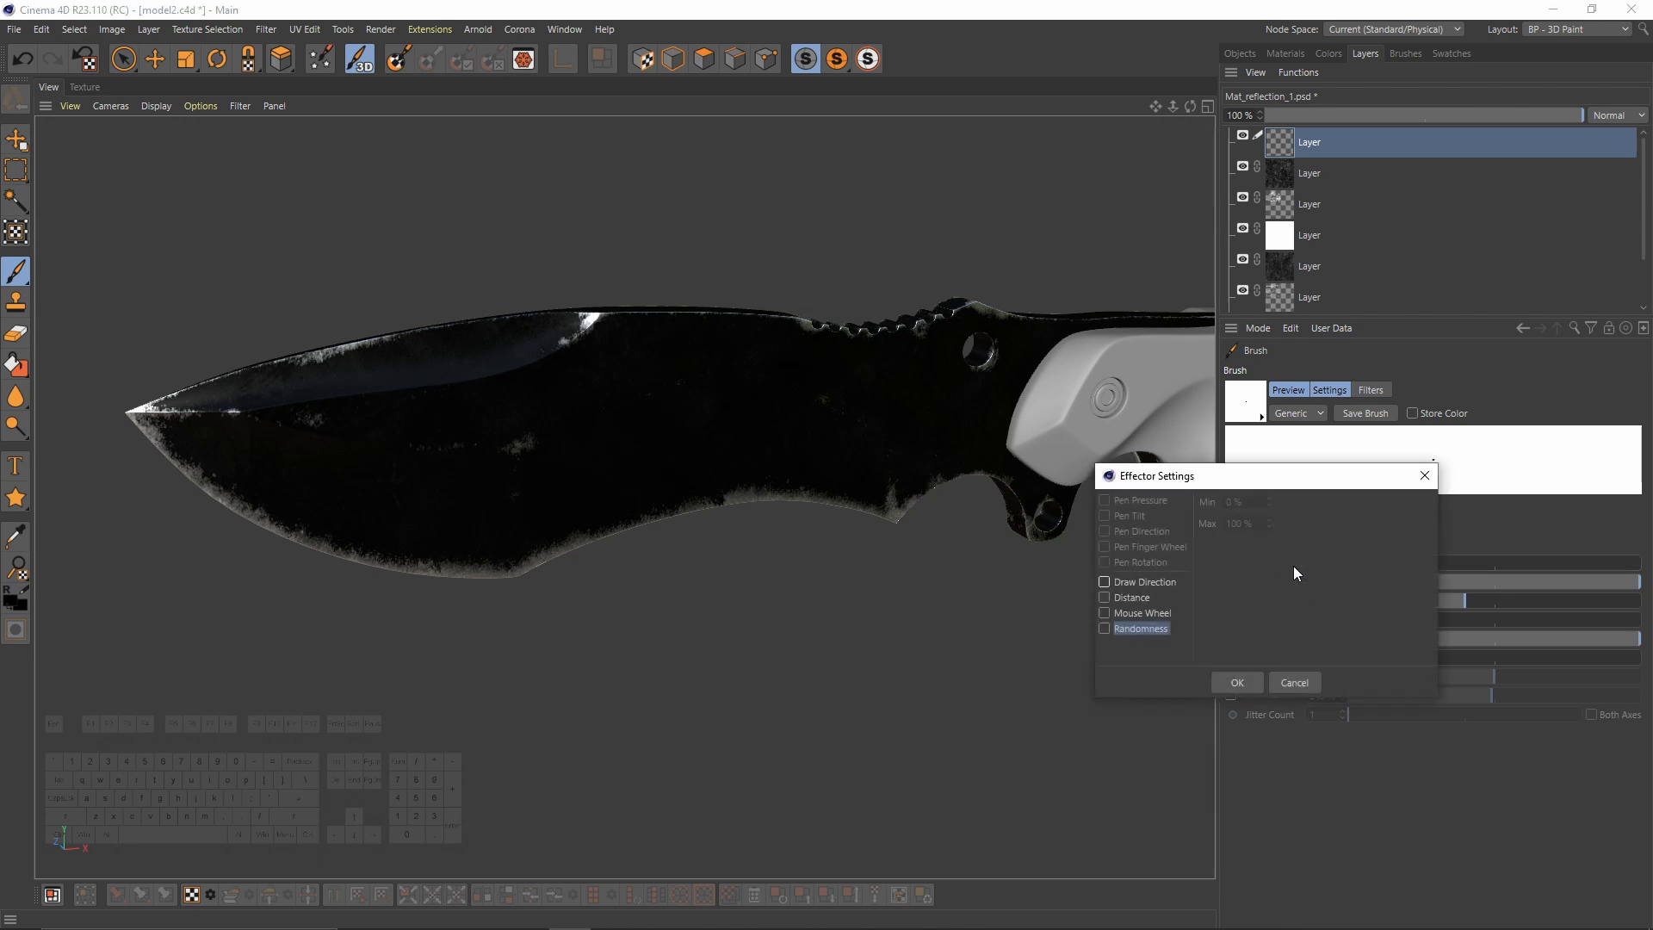
pyautogui.click(1419, 485)
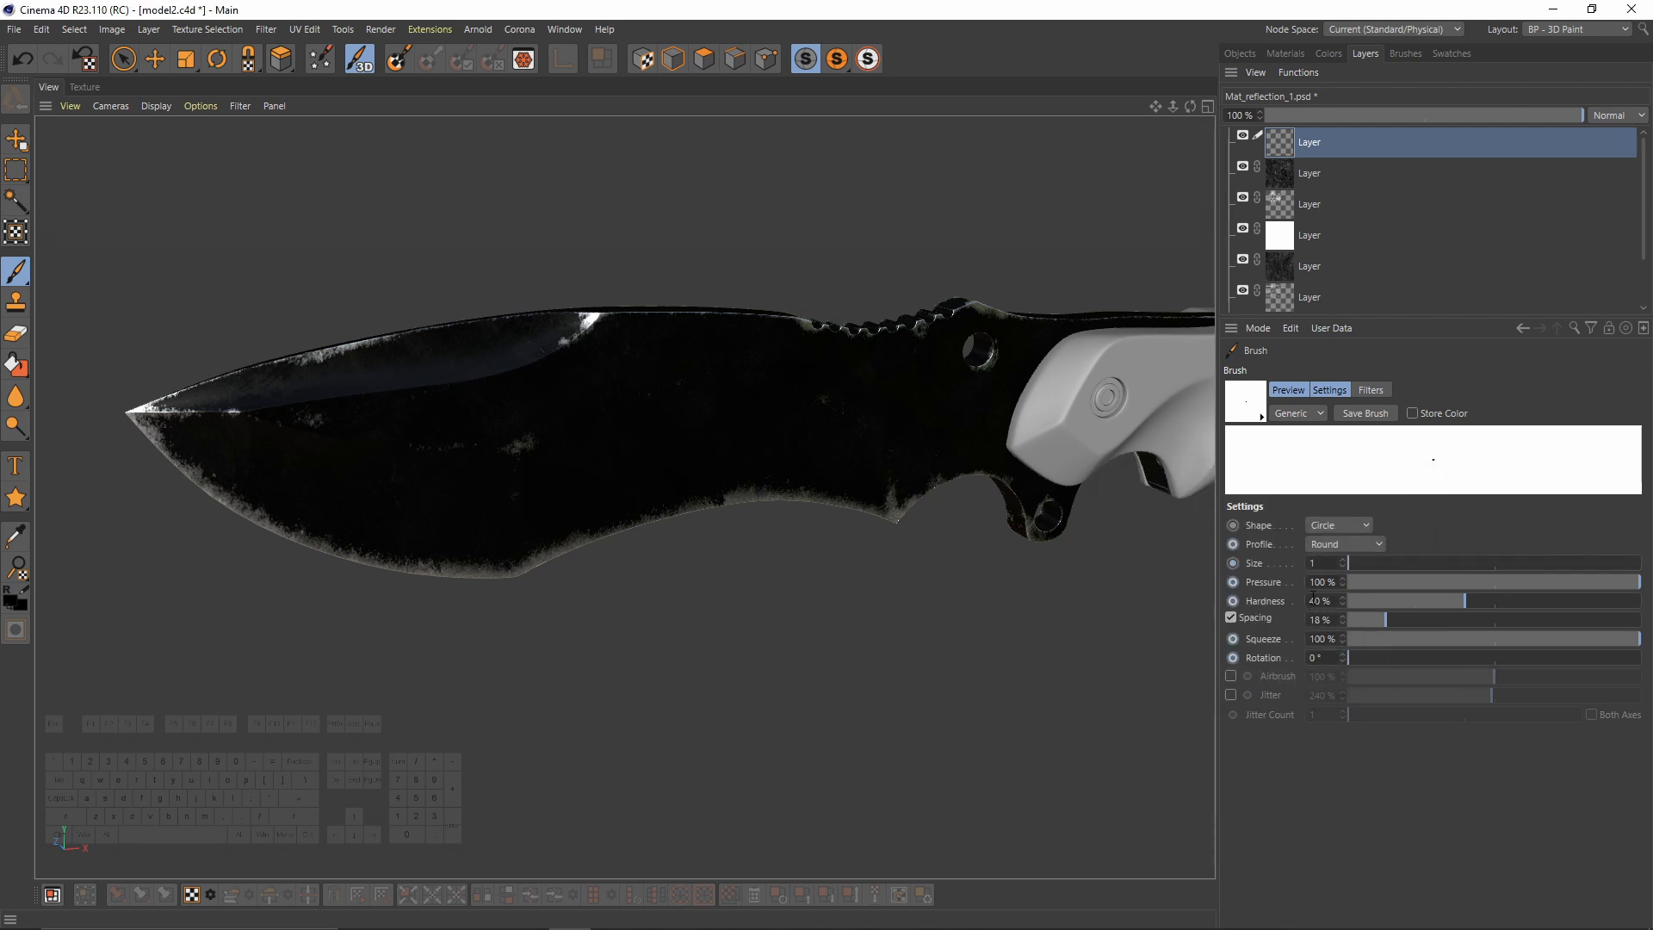
pyautogui.click(1267, 585)
pyautogui.click(1104, 629)
pyautogui.click(1237, 684)
pyautogui.click(1273, 604)
pyautogui.click(1109, 649)
pyautogui.click(1242, 704)
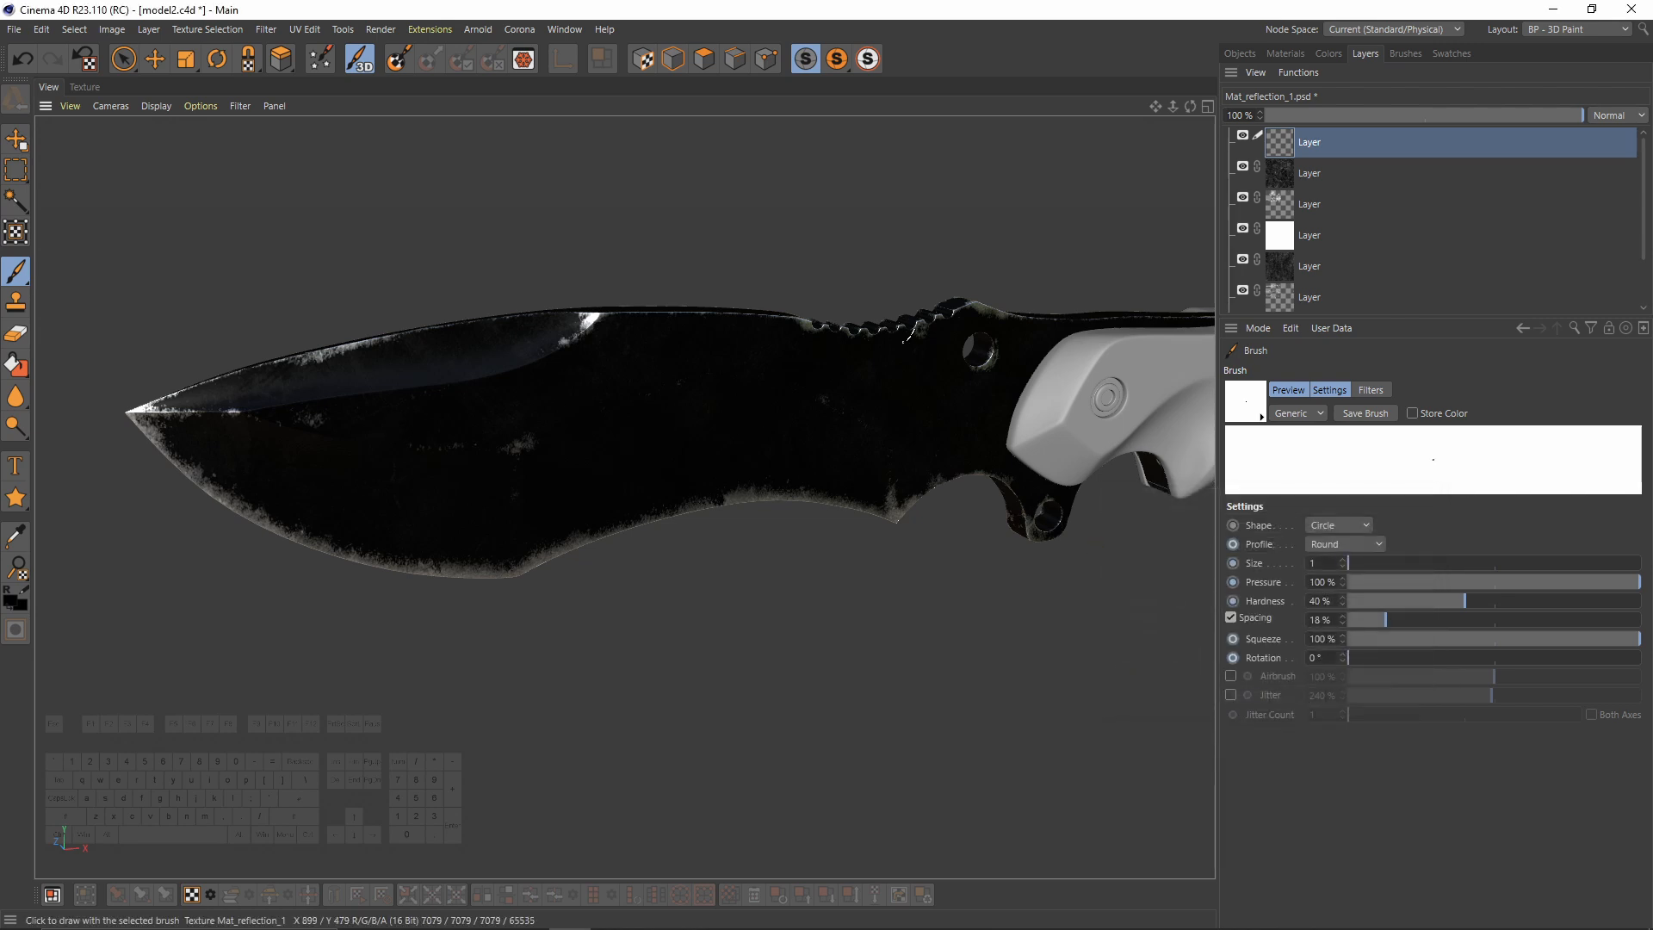
# Step: Set the paint color to near-white with a value of 91% and paint thin scratches along the blade's bevel edges near the tip
pyautogui.click(1330, 54)
pyautogui.click(1363, 53)
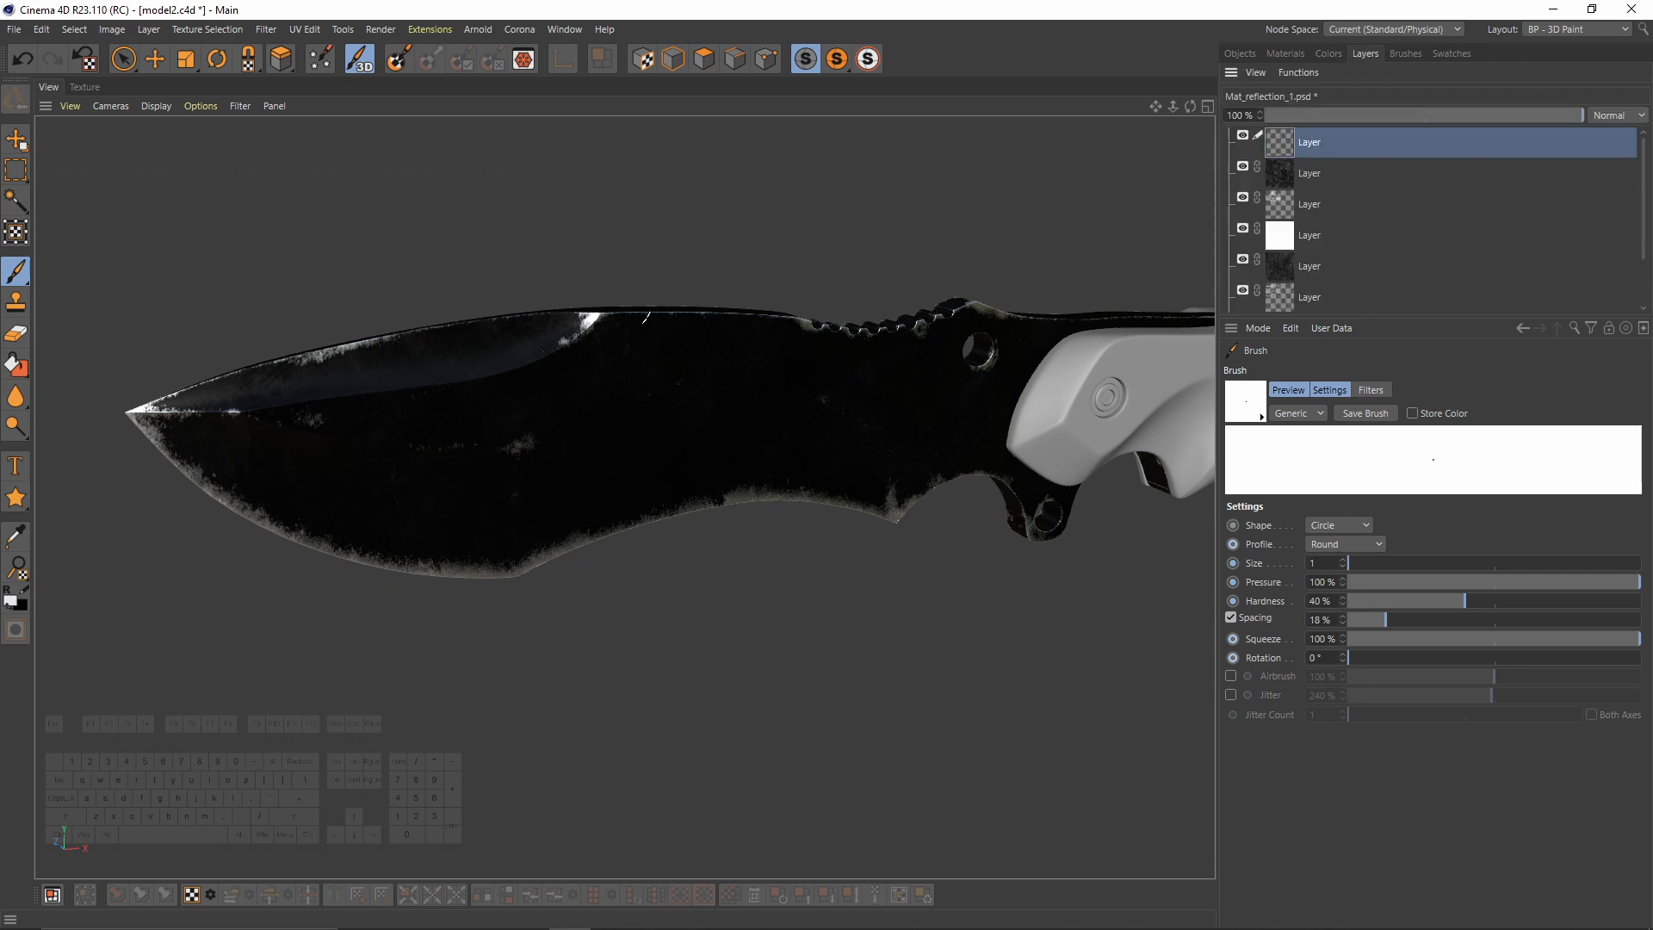
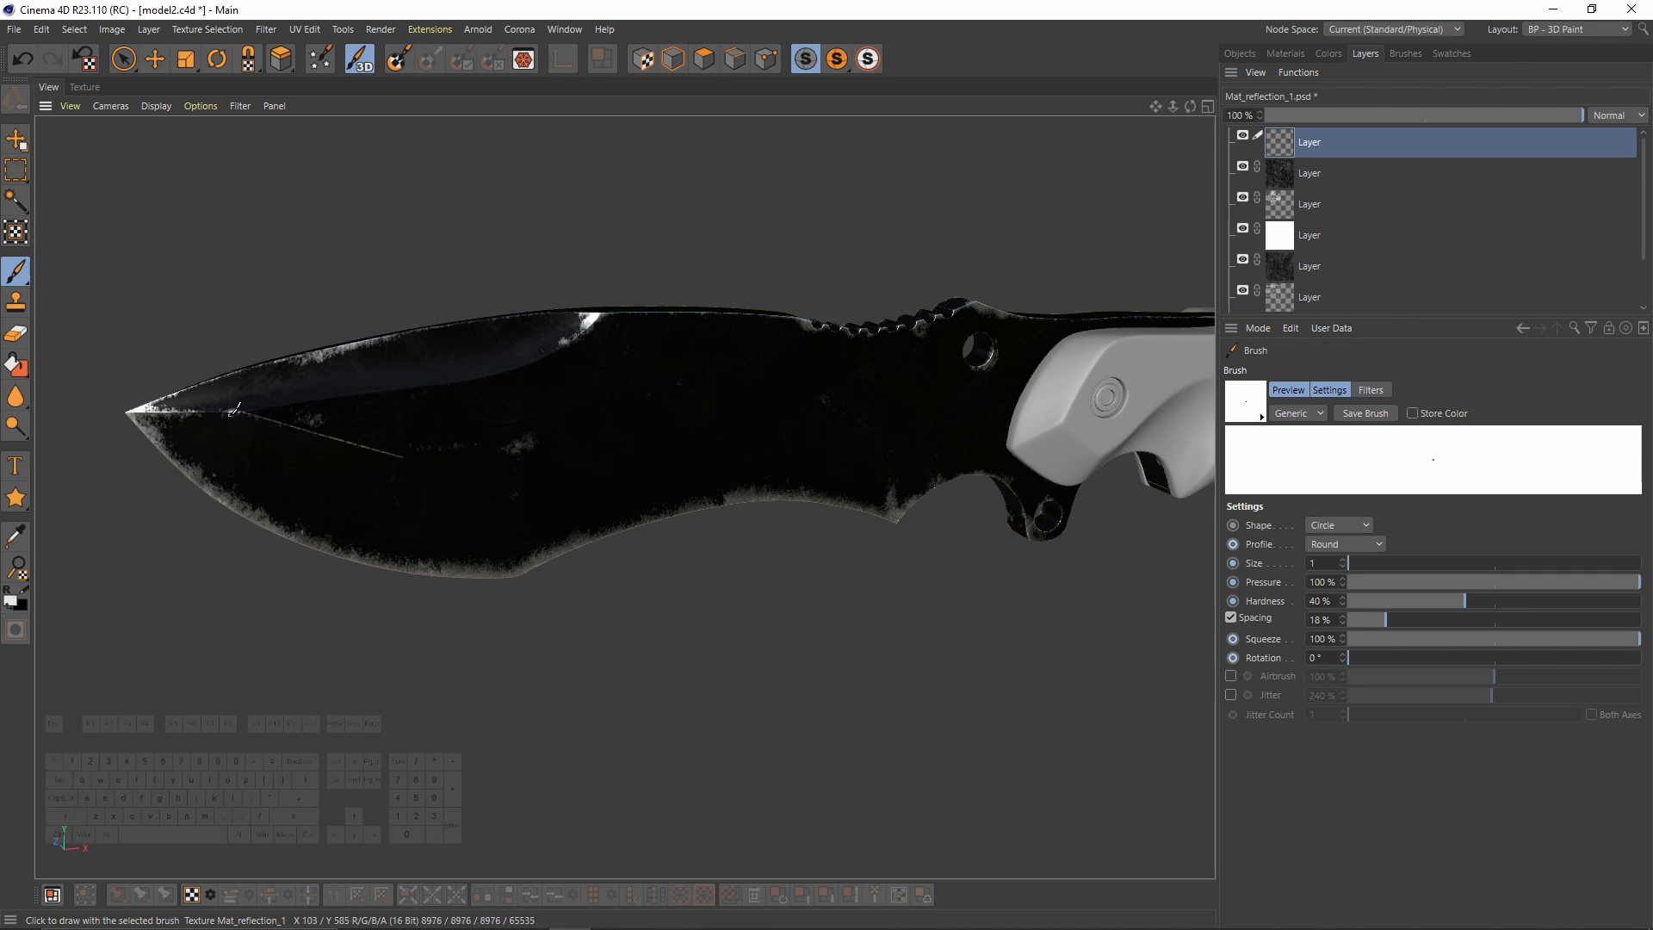
pyautogui.keyDown('alt'); pyautogui.moveTo(269, 407); pyautogui.dragTo(470, 440); pyautogui.keyUp('alt')
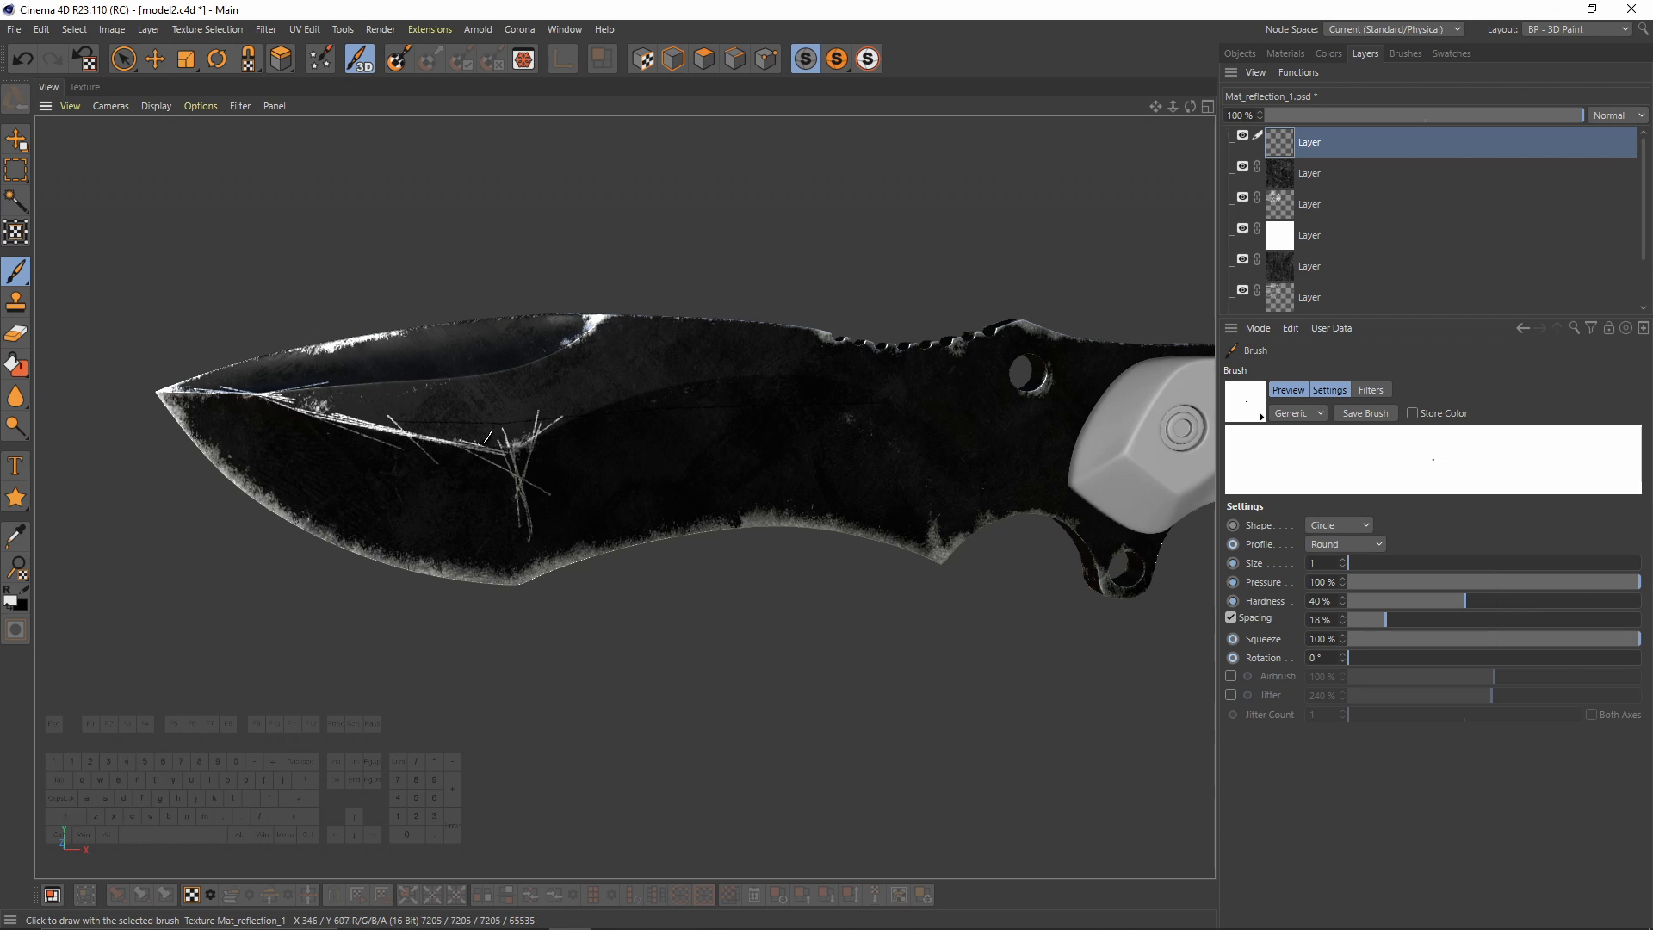
# Step: Set the brush pressure to 39% and paint more scratches around the bevel corner and near the handle-side notch
pyautogui.click(1461, 582)
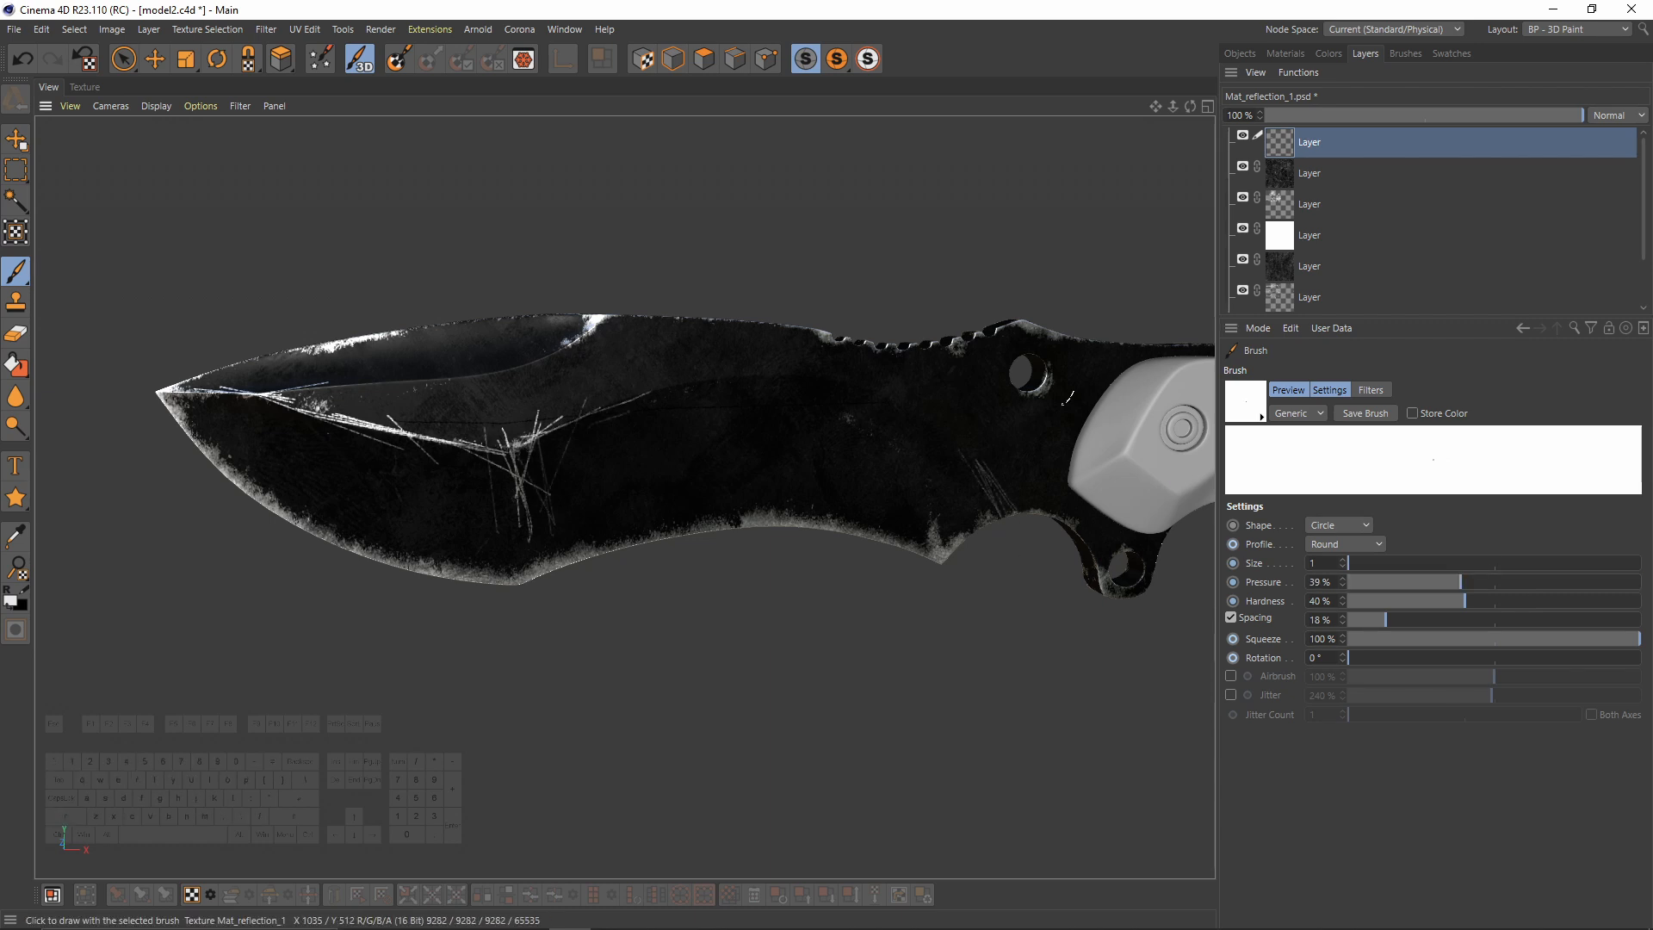
pyautogui.keyDown('alt'); pyautogui.moveTo(531, 342); pyautogui.dragTo(594, 312); pyautogui.keyUp('alt')
pyautogui.keyDown('alt'); pyautogui.moveTo(366, 394); pyautogui.dragTo(527, 579); pyautogui.keyUp('alt')
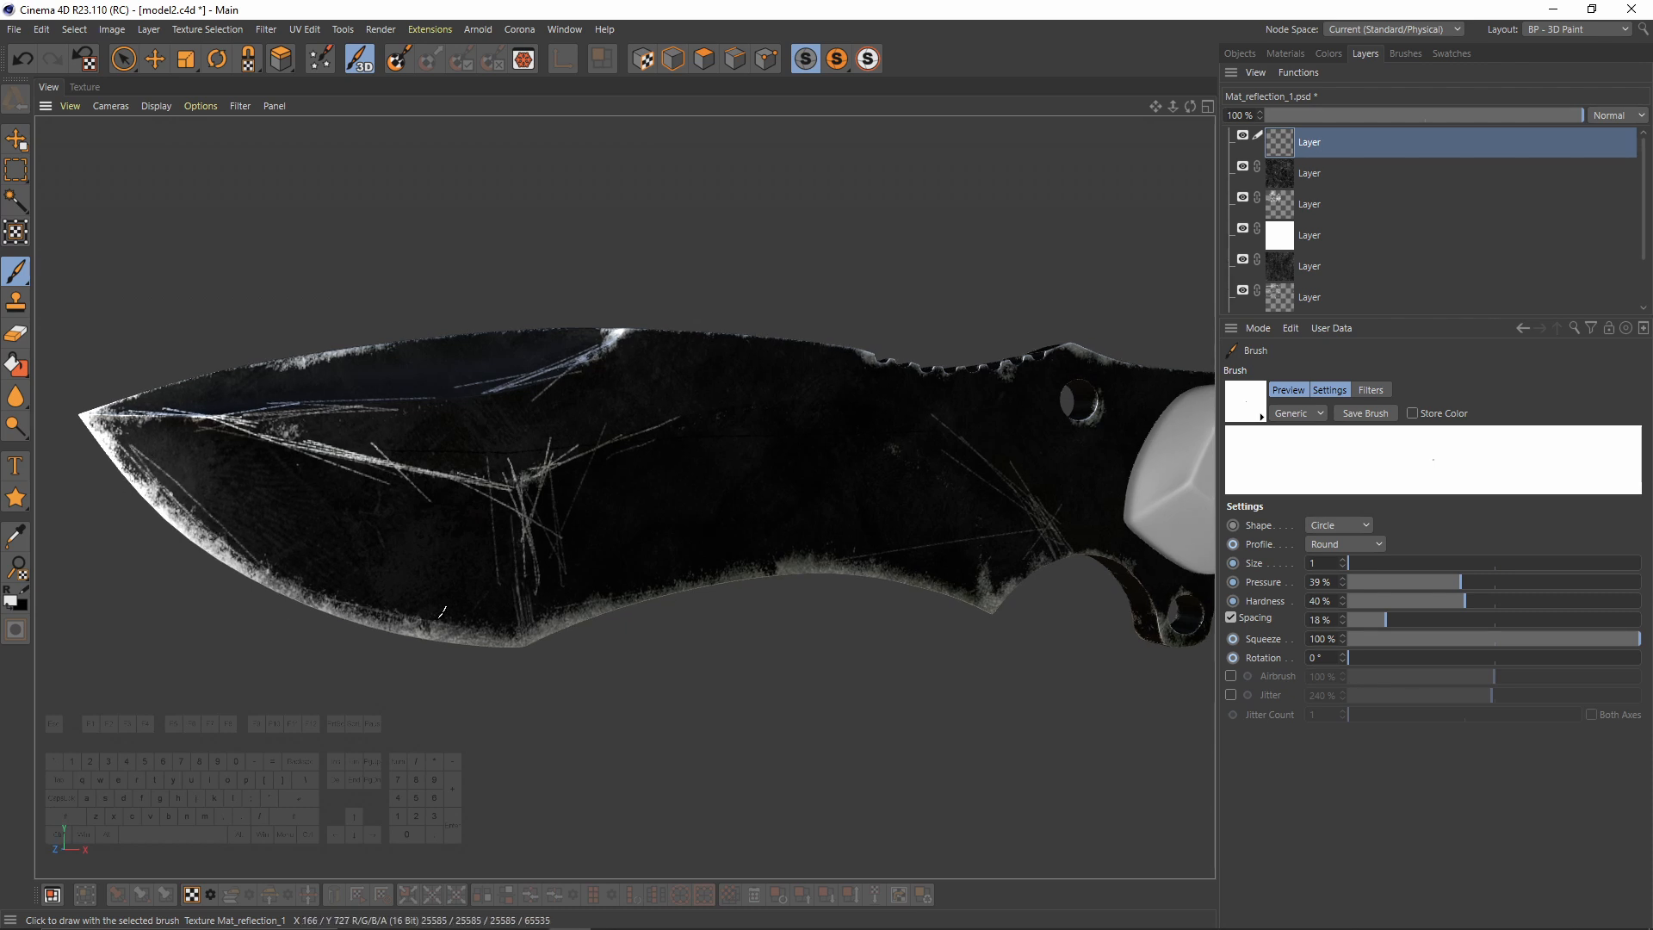
# Step: Set the brush pressure to 18% and paint faint scratches following the cutting edge near the blade tip
pyautogui.click(1399, 583)
pyautogui.moveTo(138, 452); pyautogui.dragTo(293, 553)
pyautogui.keyDown('alt'); pyautogui.moveTo(482, 405); pyautogui.dragTo(343, 411); pyautogui.keyUp('alt')
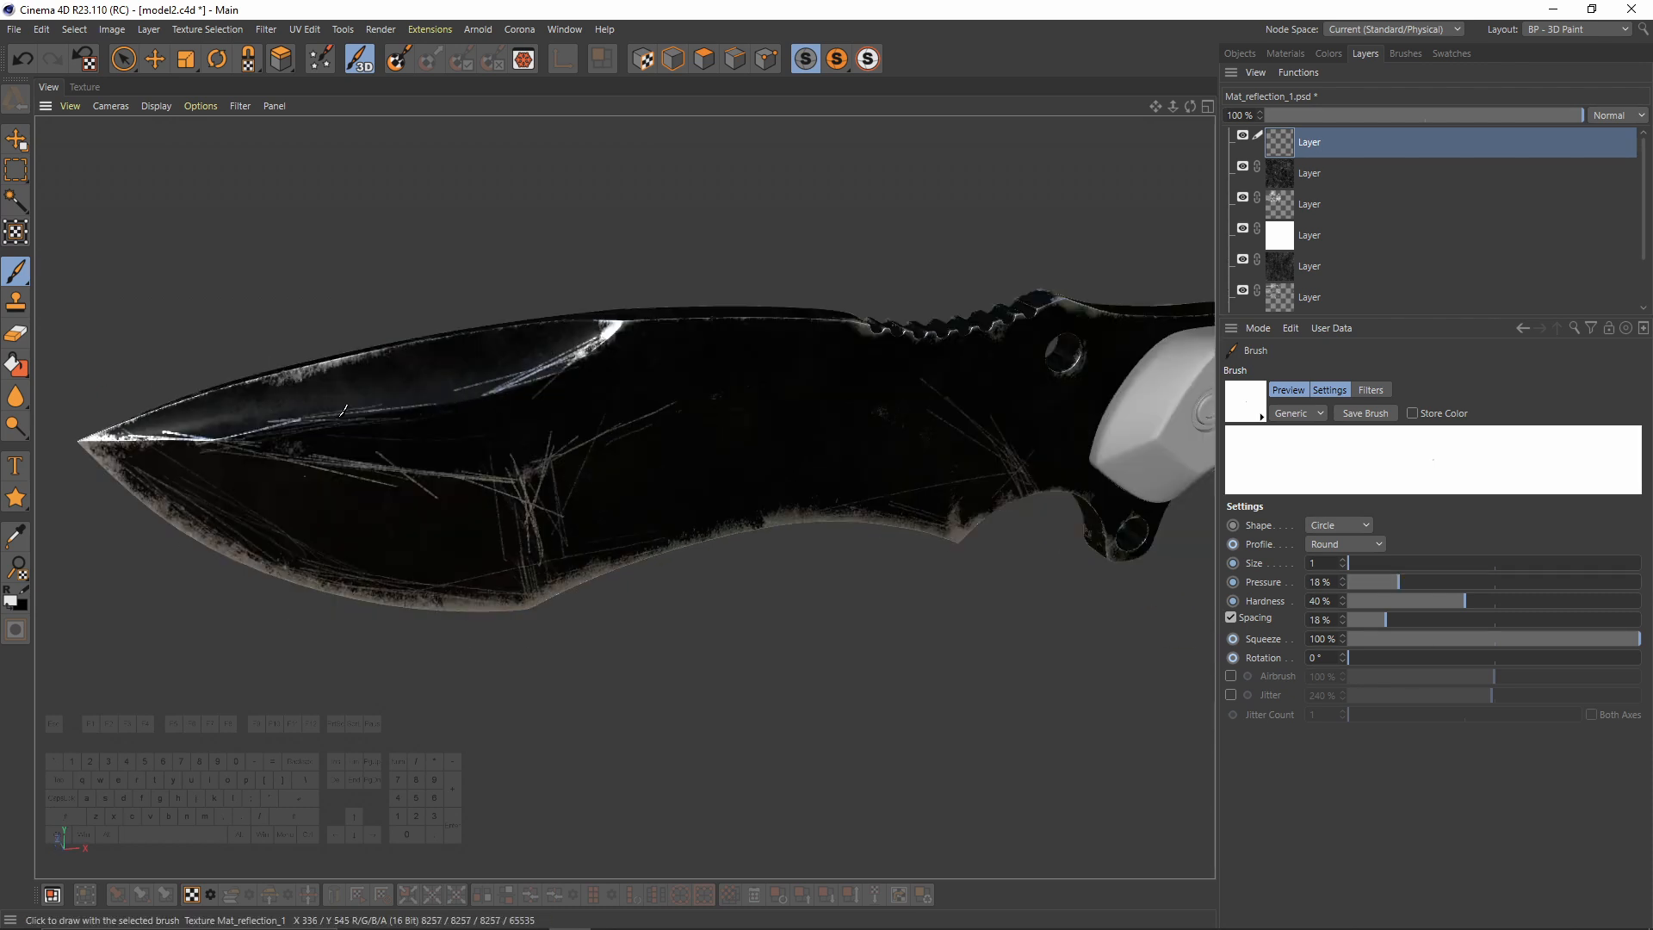
# Step: Paint thin scratches along the bevel, spine and cutting edge on the blade's other side at 50% brush pressure
pyautogui.moveTo(906, 334)
pyautogui.keyDown('alt'); pyautogui.mouseDown()
pyautogui.moveTo(623, 495)
pyautogui.moveTo(362, 465)
pyautogui.moveTo(318, 422)
pyautogui.mouseUp(); pyautogui.keyUp('alt')
pyautogui.click(1494, 582)
pyautogui.moveTo(816, 329)
pyautogui.keyDown('shift'); pyautogui.mouseDown()
pyautogui.moveTo(817, 446)
pyautogui.moveTo(810, 404)
pyautogui.mouseUp(); pyautogui.keyUp('shift')
pyautogui.keyDown('shift'); pyautogui.moveTo(1067, 295); pyautogui.dragTo(835, 312); pyautogui.keyUp('shift')
pyautogui.keyDown('shift'); pyautogui.moveTo(835, 311); pyautogui.dragTo(696, 255); pyautogui.keyUp('shift')
pyautogui.keyDown('shift'); pyautogui.moveTo(764, 308); pyautogui.dragTo(1047, 284); pyautogui.keyUp('shift')
pyautogui.moveTo(1016, 317)
pyautogui.keyDown('shift'); pyautogui.mouseDown()
pyautogui.moveTo(794, 450)
pyautogui.moveTo(689, 414)
pyautogui.mouseUp(); pyautogui.keyUp('shift')
pyautogui.moveTo(1029, 342); pyautogui.dragTo(777, 498)
pyautogui.moveTo(979, 265); pyautogui.dragTo(684, 295)
pyautogui.moveTo(663, 219); pyautogui.dragTo(928, 274)
pyautogui.moveTo(775, 362)
pyautogui.keyDown('alt'); pyautogui.mouseDown()
pyautogui.moveTo(625, 497)
pyautogui.moveTo(387, 296)
pyautogui.moveTo(445, 461)
pyautogui.mouseUp(); pyautogui.keyUp('alt')
pyautogui.keyDown('shift'); pyautogui.moveTo(802, 280); pyautogui.dragTo(551, 369); pyautogui.keyUp('shift')
pyautogui.moveTo(695, 289); pyautogui.dragTo(780, 273)
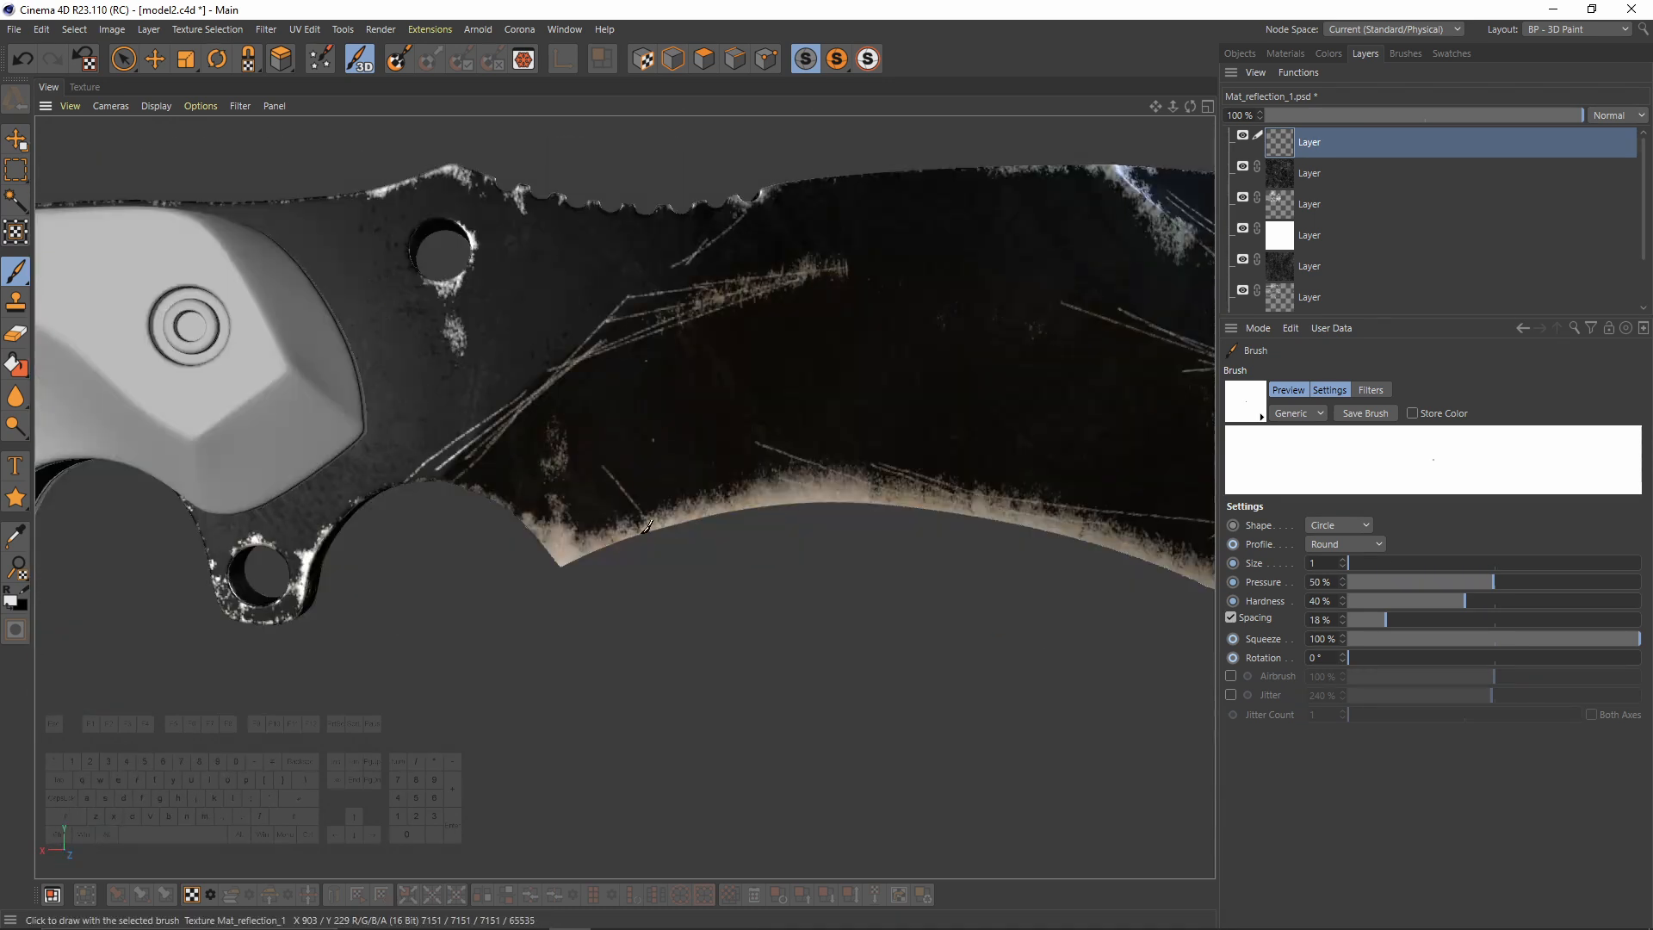
pyautogui.moveTo(650, 469); pyautogui.dragTo(592, 527)
# Step: Add more short scratches along the blade's bevel ridge at 50% brush pressure
pyautogui.scroll(-4, 154, 228)
pyautogui.keyDown('alt'); pyautogui.moveTo(215, 258); pyautogui.dragTo(482, 284); pyautogui.keyUp('alt')
pyautogui.moveTo(788, 295); pyautogui.dragTo(911, 350)
pyautogui.keyDown('alt'); pyautogui.moveTo(775, 326); pyautogui.dragTo(924, 311); pyautogui.keyUp('alt')
pyautogui.keyDown('alt'); pyautogui.moveTo(935, 302); pyautogui.dragTo(536, 363, button='middle'); pyautogui.keyUp('alt')
pyautogui.moveTo(619, 342); pyautogui.dragTo(692, 339)
pyautogui.moveTo(613, 355); pyautogui.dragTo(674, 351)
# Step: Paint faint crossing scratches over the flat of the blade with the brush pressure at 9% and 31%
pyautogui.click(1371, 582)
pyautogui.moveTo(620, 422)
pyautogui.keyDown('alt'); pyautogui.mouseDown()
pyautogui.moveTo(623, 495)
pyautogui.moveTo(660, 479)
pyautogui.mouseUp(); pyautogui.keyUp('alt')
pyautogui.keyDown('alt'); pyautogui.moveTo(682, 557); pyautogui.dragTo(339, 503, button='middle'); pyautogui.keyUp('alt')
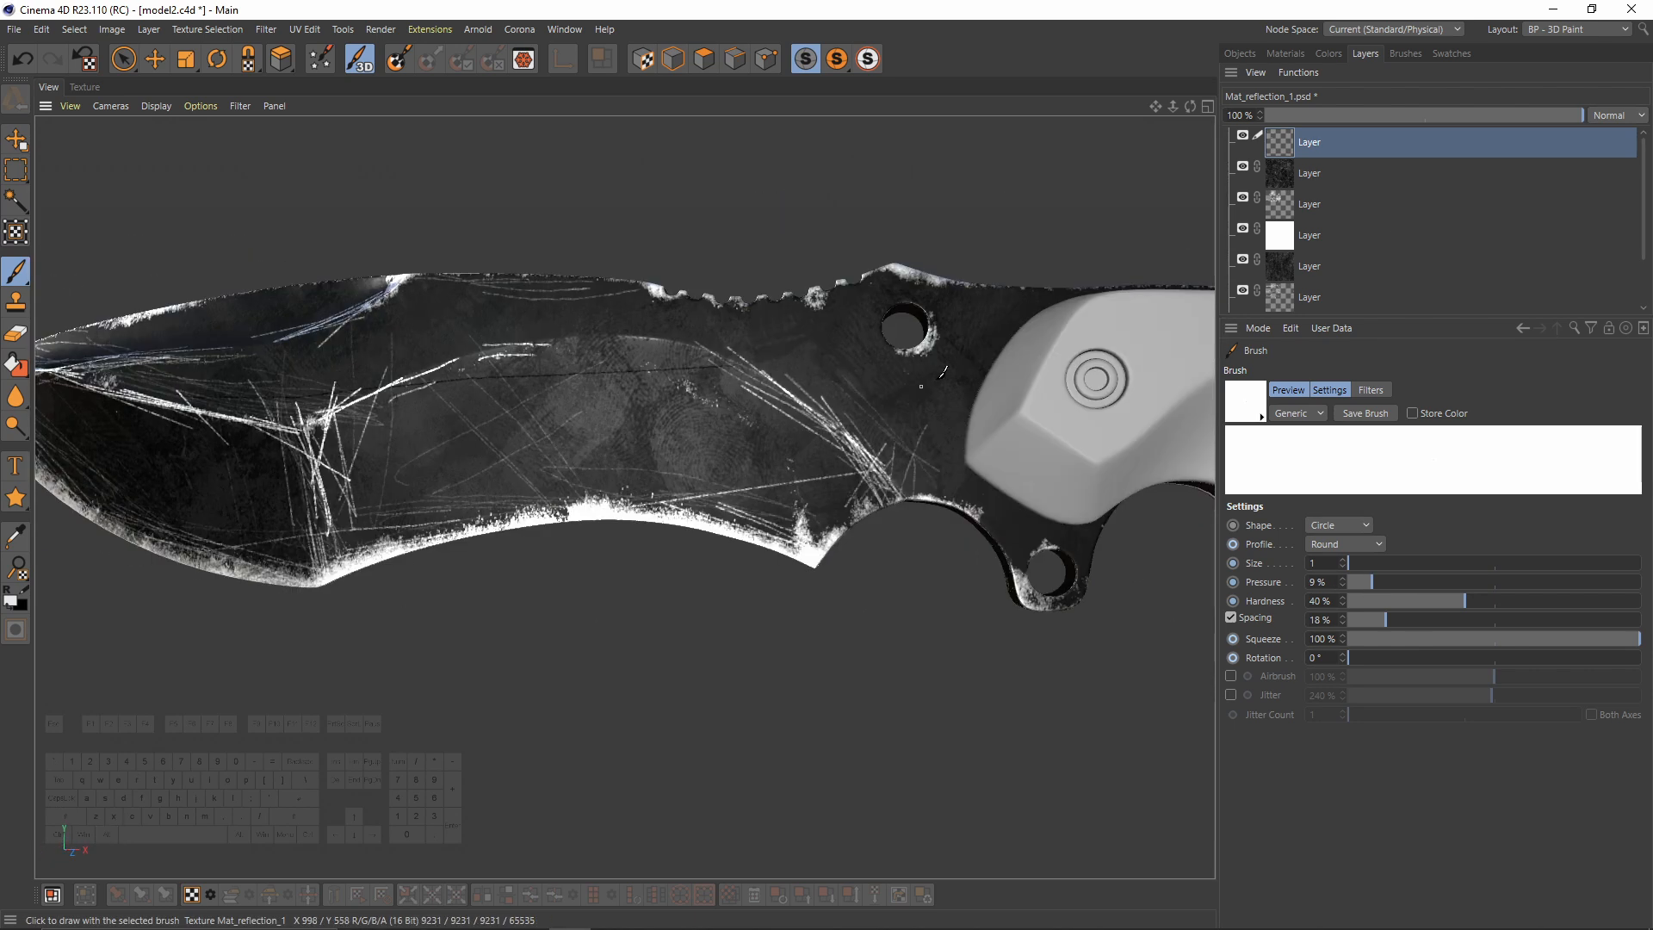
pyautogui.keyDown('alt'); pyautogui.moveTo(701, 502); pyautogui.dragTo(517, 516, button='right'); pyautogui.keyUp('alt')
pyautogui.keyDown('alt'); pyautogui.moveTo(1033, 550); pyautogui.dragTo(669, 418); pyautogui.keyUp('alt')
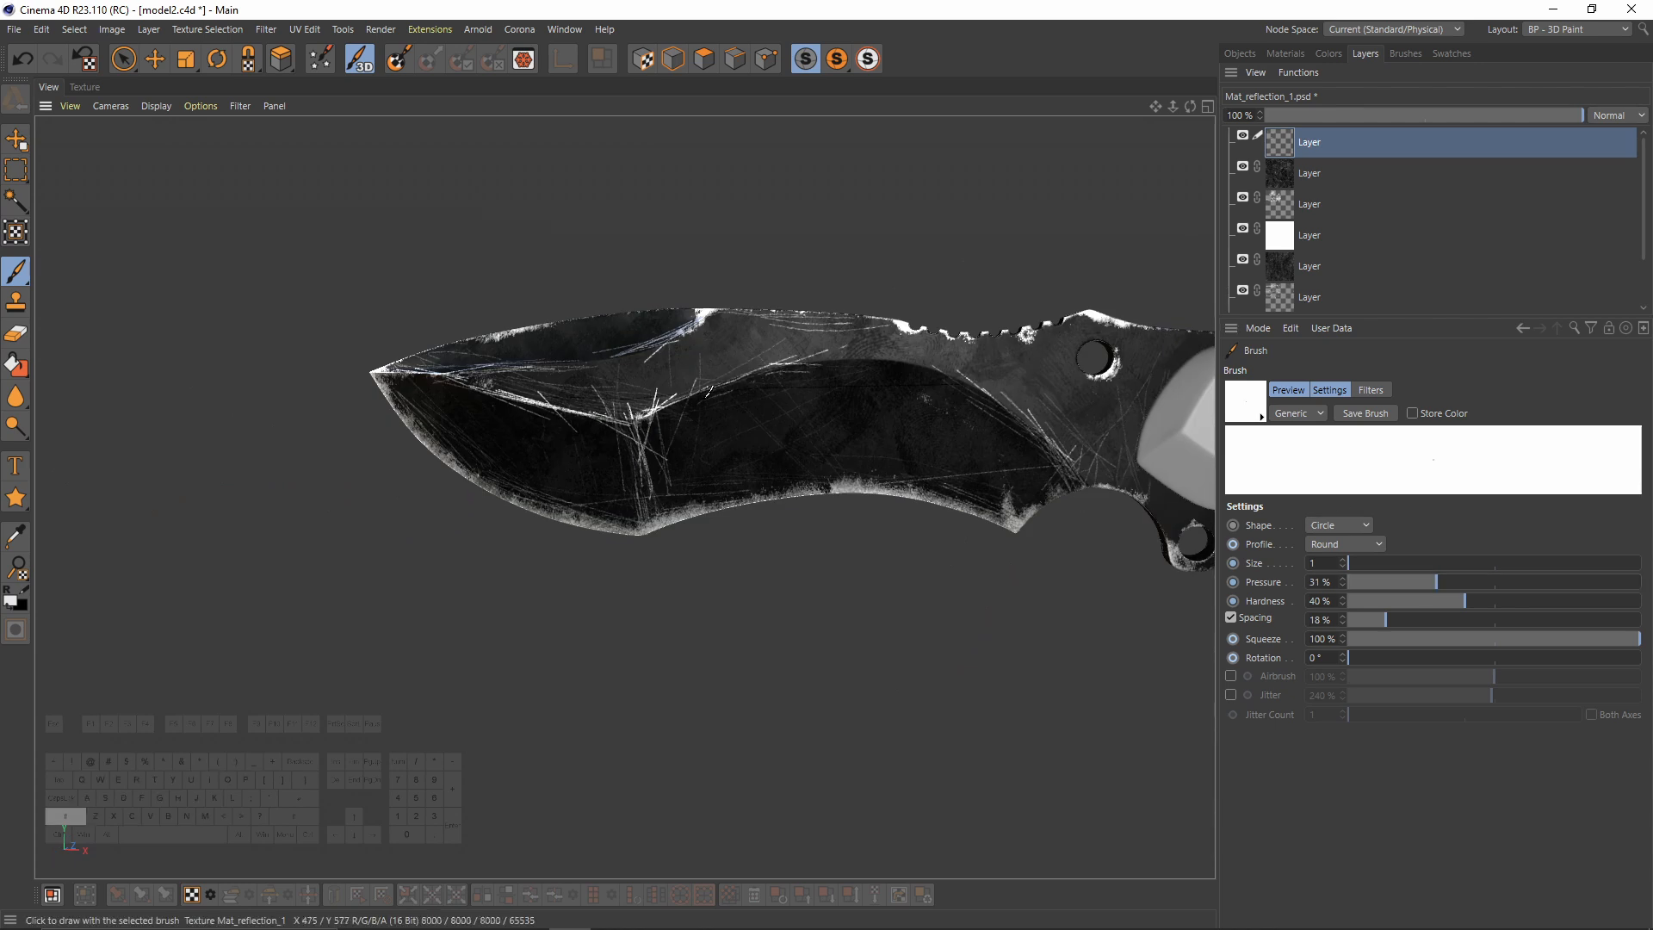
pyautogui.keyDown('alt'); pyautogui.moveTo(1150, 408); pyautogui.dragTo(730, 331); pyautogui.keyUp('alt')
# Step: Add a layer mask to the scratch layer and set the paint color to black
pyautogui.rightClick(1312, 142)
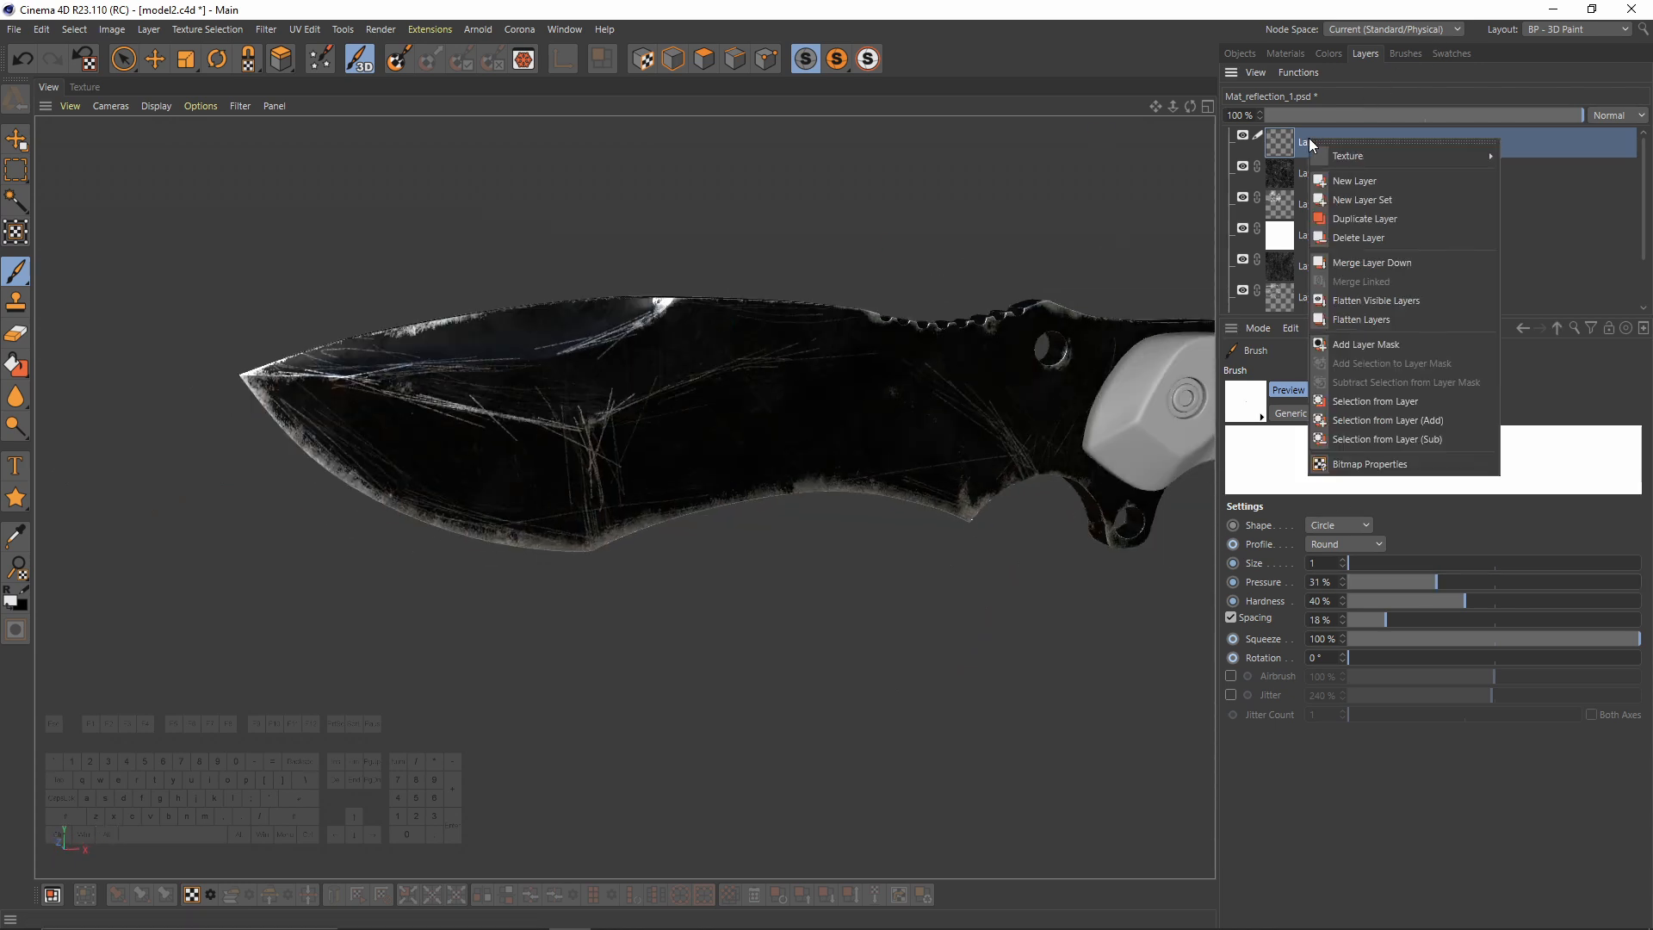
pyautogui.click(1378, 345)
pyautogui.click(1330, 54)
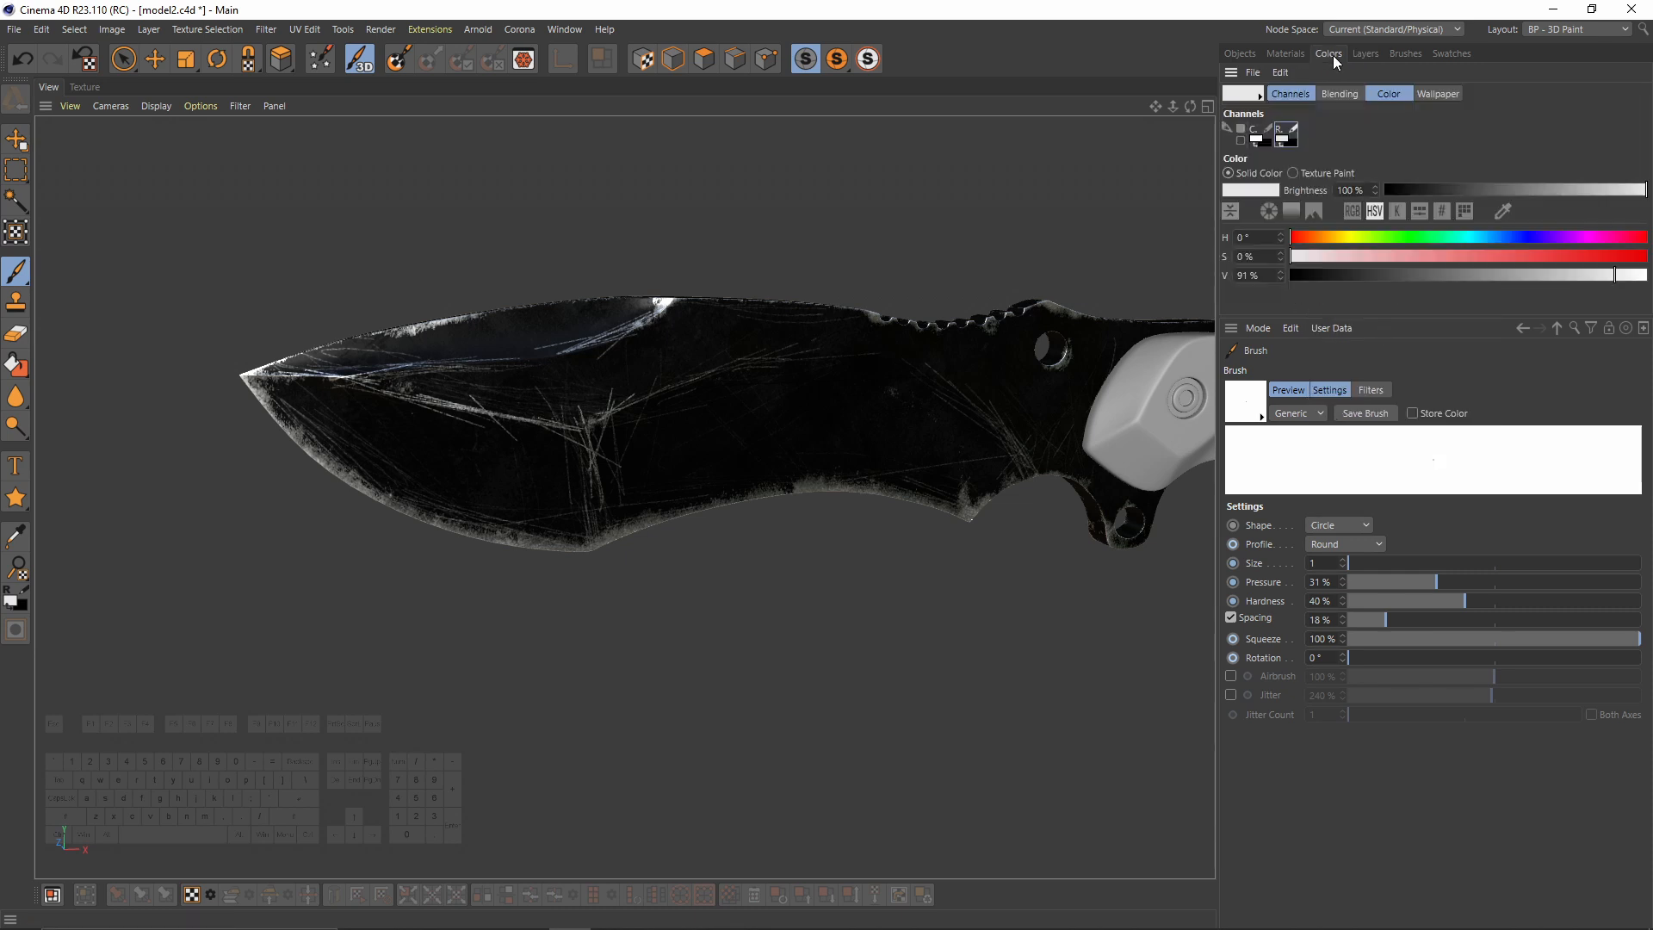
pyautogui.moveTo(1388, 278); pyautogui.dragTo(1289, 276)
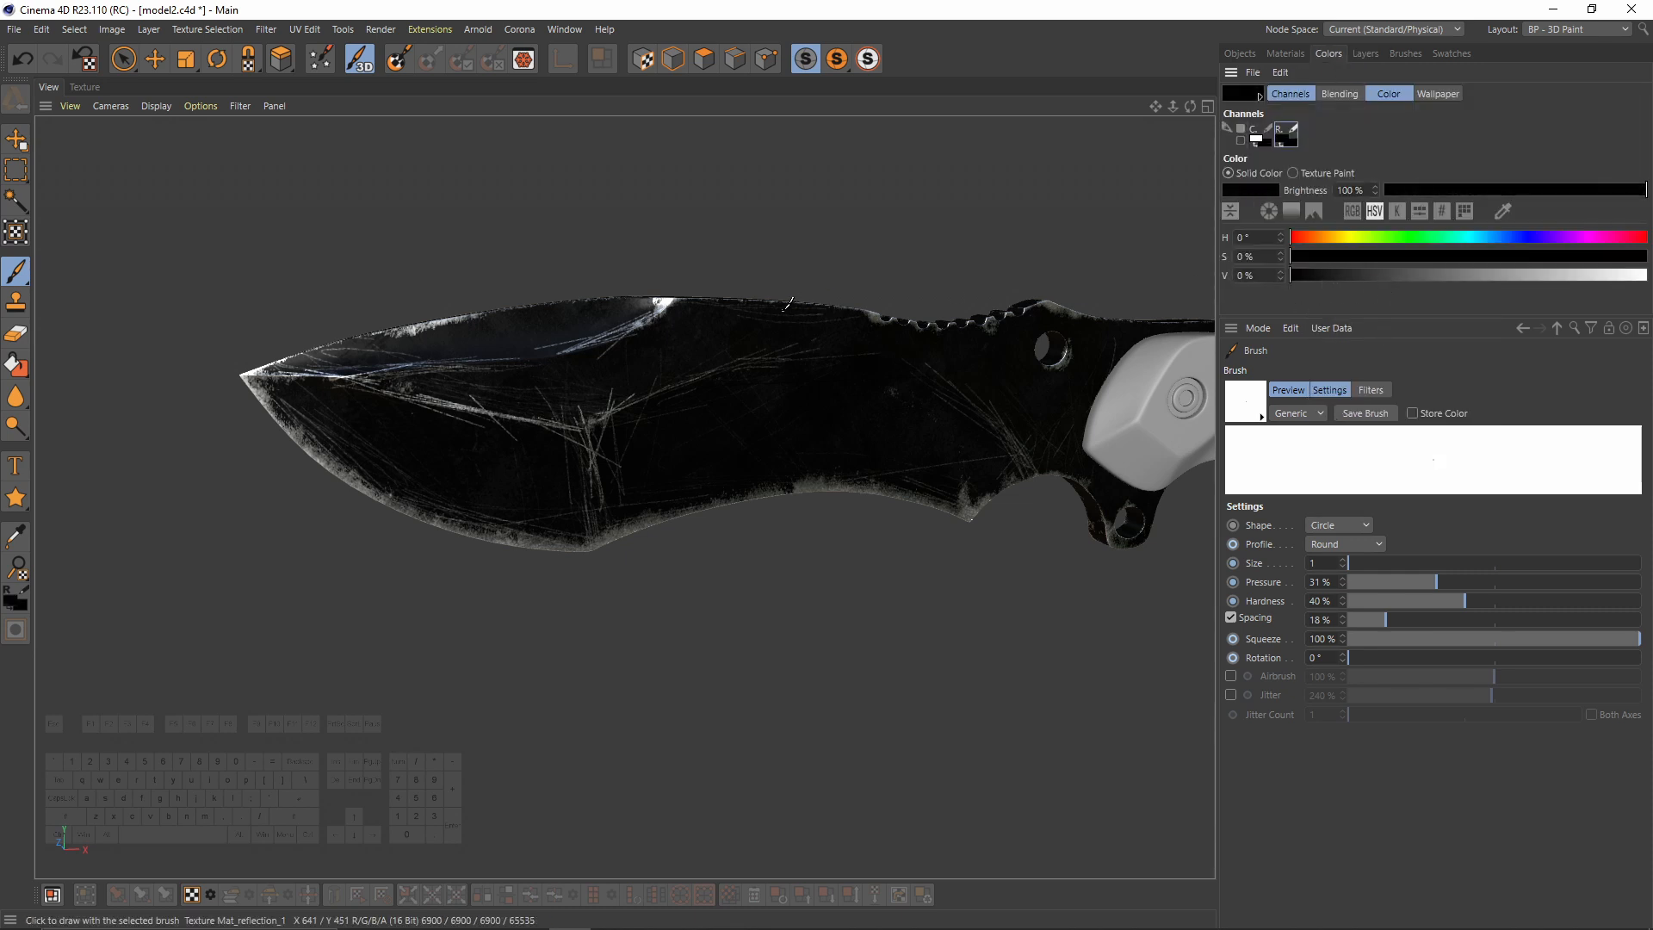
pyautogui.click(1366, 54)
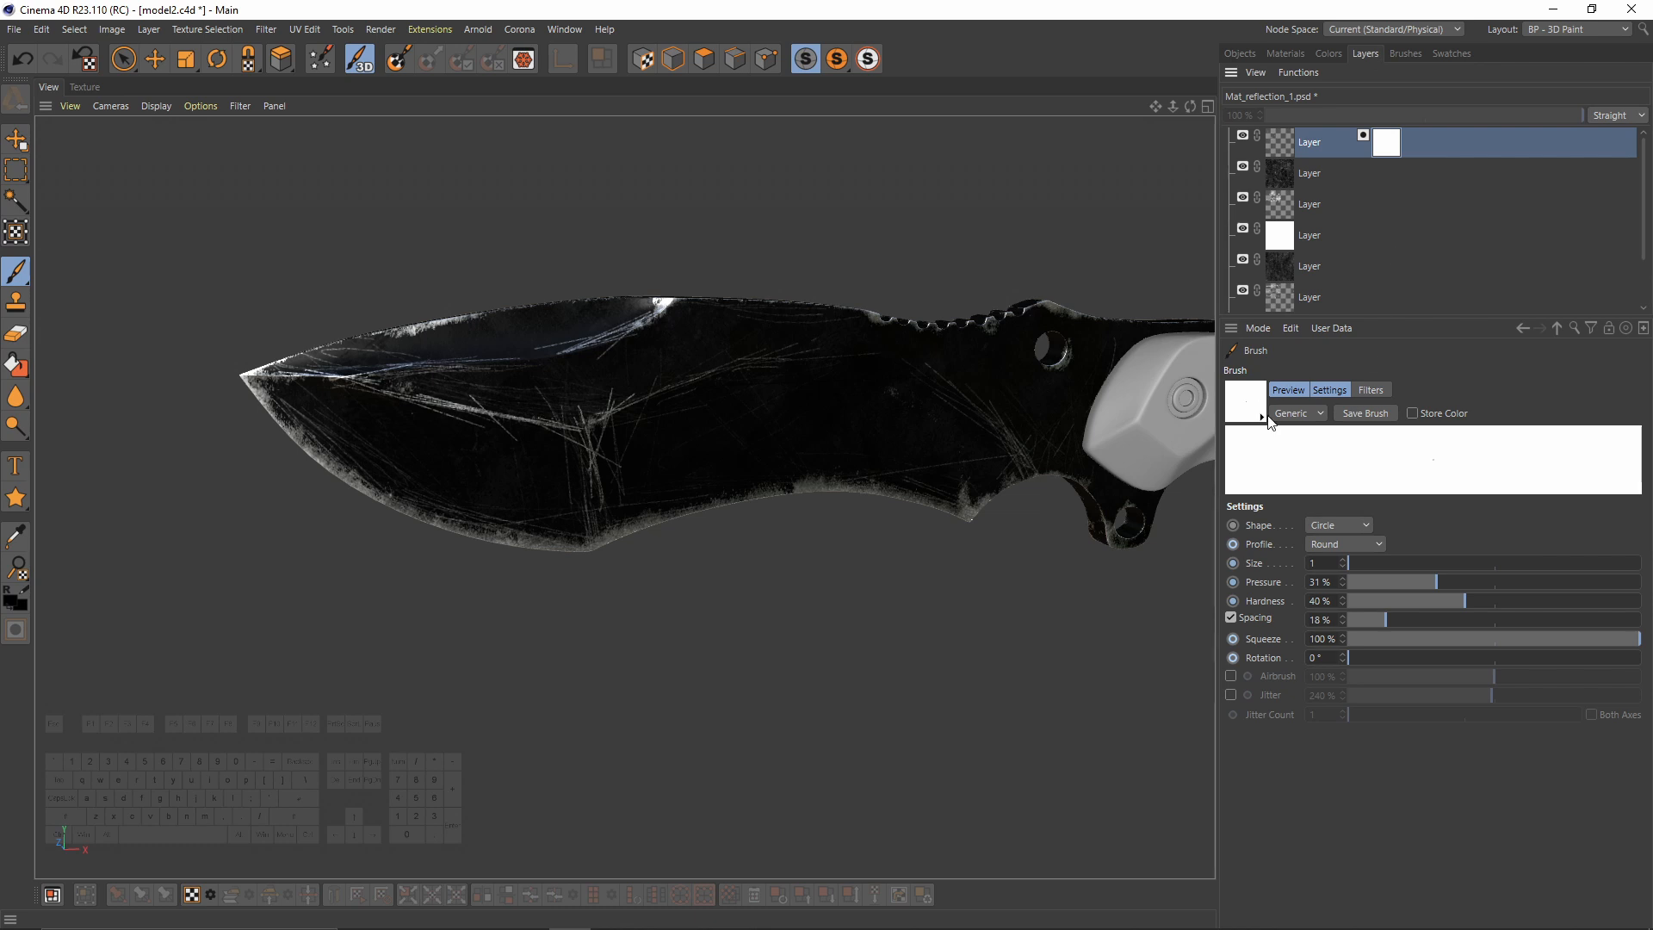
# Step: Choose the Print6 brush from the Polygonpen Basic Grunge 1 set and resize it to 153
pyautogui.click(1262, 417)
pyautogui.click(1409, 50)
pyautogui.click(1400, 54)
pyautogui.scroll(-3, 1412, 194)
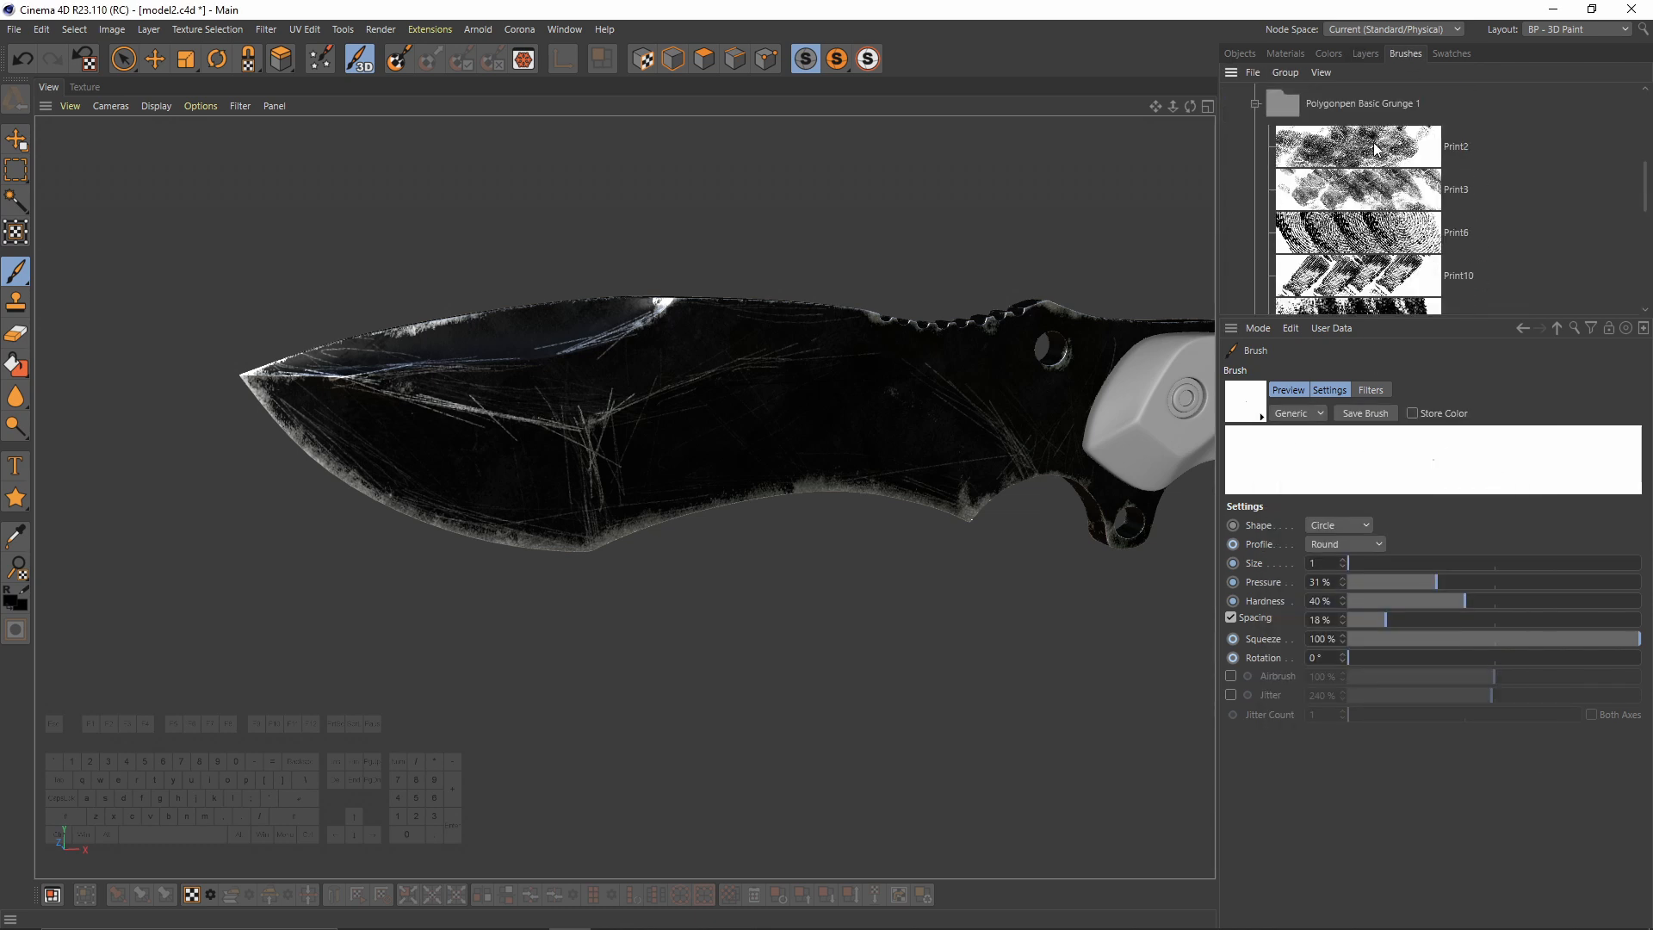
pyautogui.click(1360, 229)
pyautogui.moveTo(891, 407); pyautogui.dragTo(825, 398, button='middle')
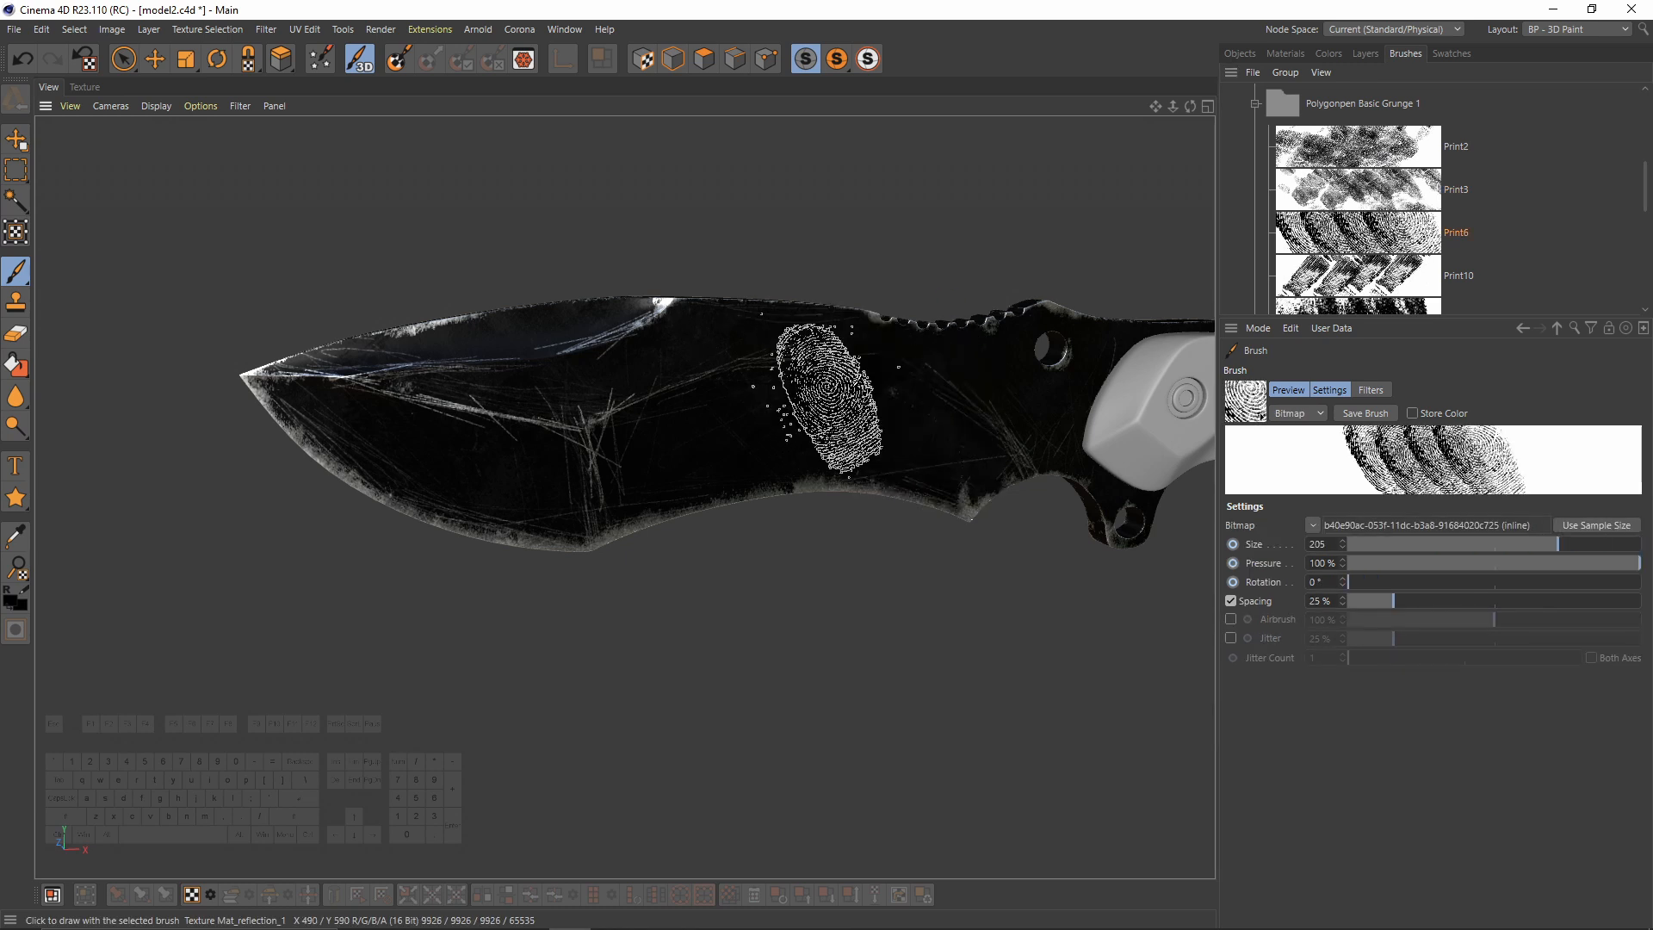
pyautogui.keyDown('alt'); pyautogui.moveTo(825, 397); pyautogui.dragTo(755, 368); pyautogui.keyUp('alt')
pyautogui.keyDown('alt'); pyautogui.moveTo(756, 368); pyautogui.dragTo(742, 373, button='right'); pyautogui.keyUp('alt')
pyautogui.keyDown('alt'); pyautogui.moveTo(742, 373); pyautogui.dragTo(715, 375, button='middle'); pyautogui.keyUp('alt')
pyautogui.moveTo(693, 382); pyautogui.dragTo(647, 384, button='middle')
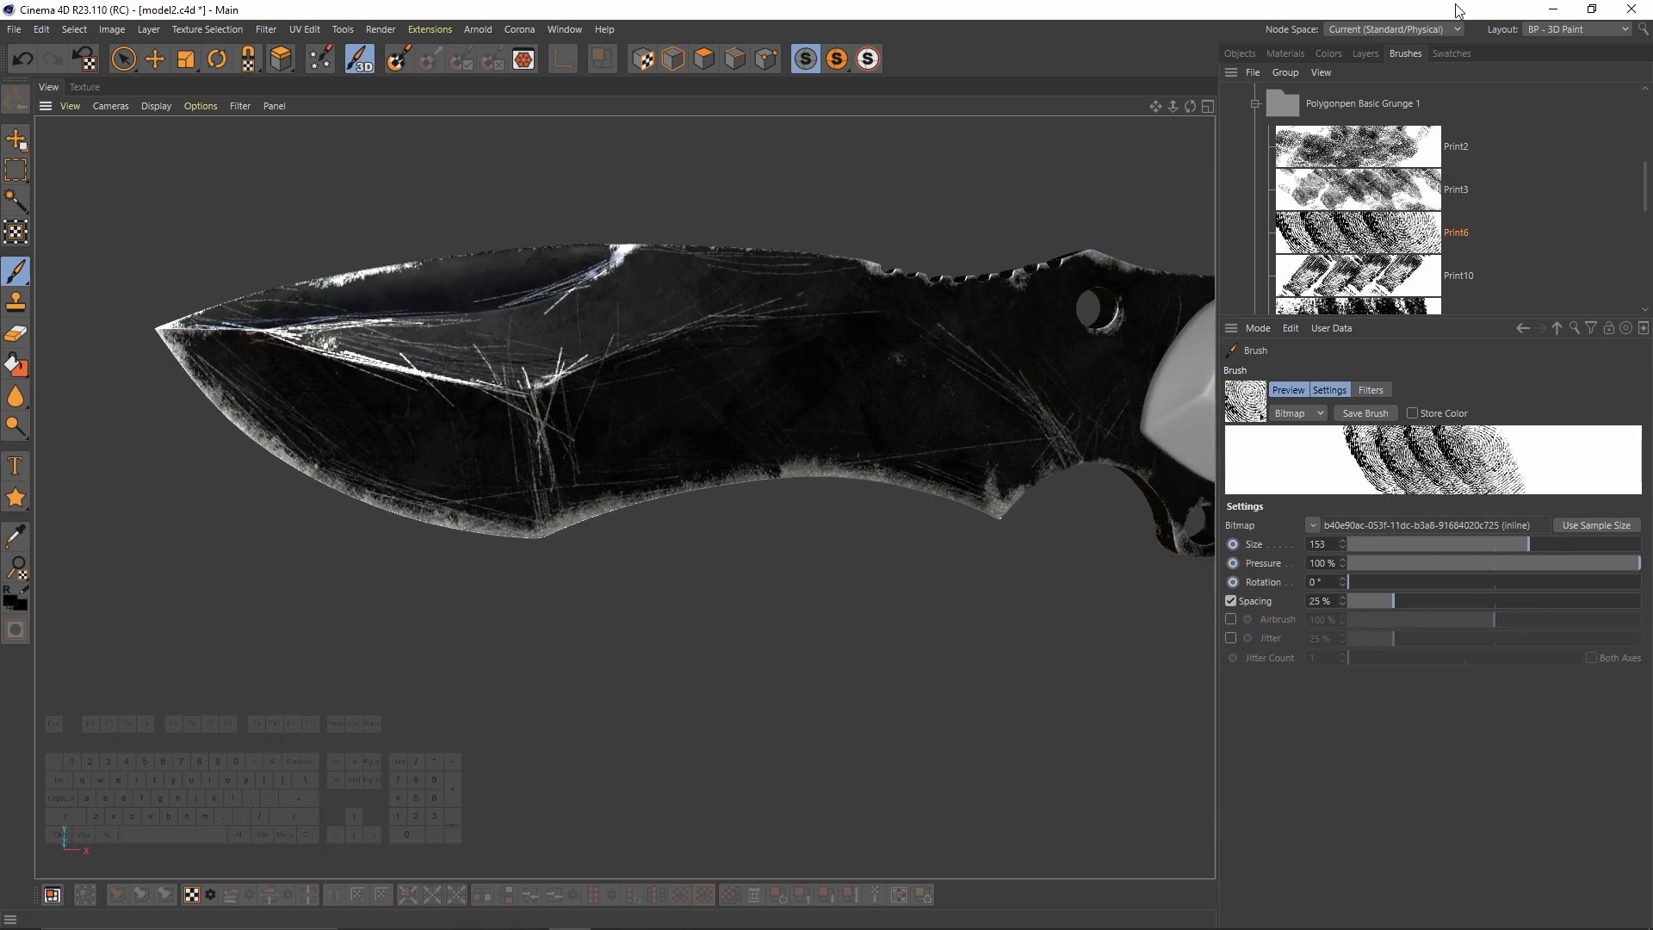
# Step: Stamp black fingerprints on the scratch layer's mask over both blade sides, enlarging the brush to 193, and lower the layer's opacity to 72%
pyautogui.click(1366, 53)
pyautogui.scroll(2, 534, 388)
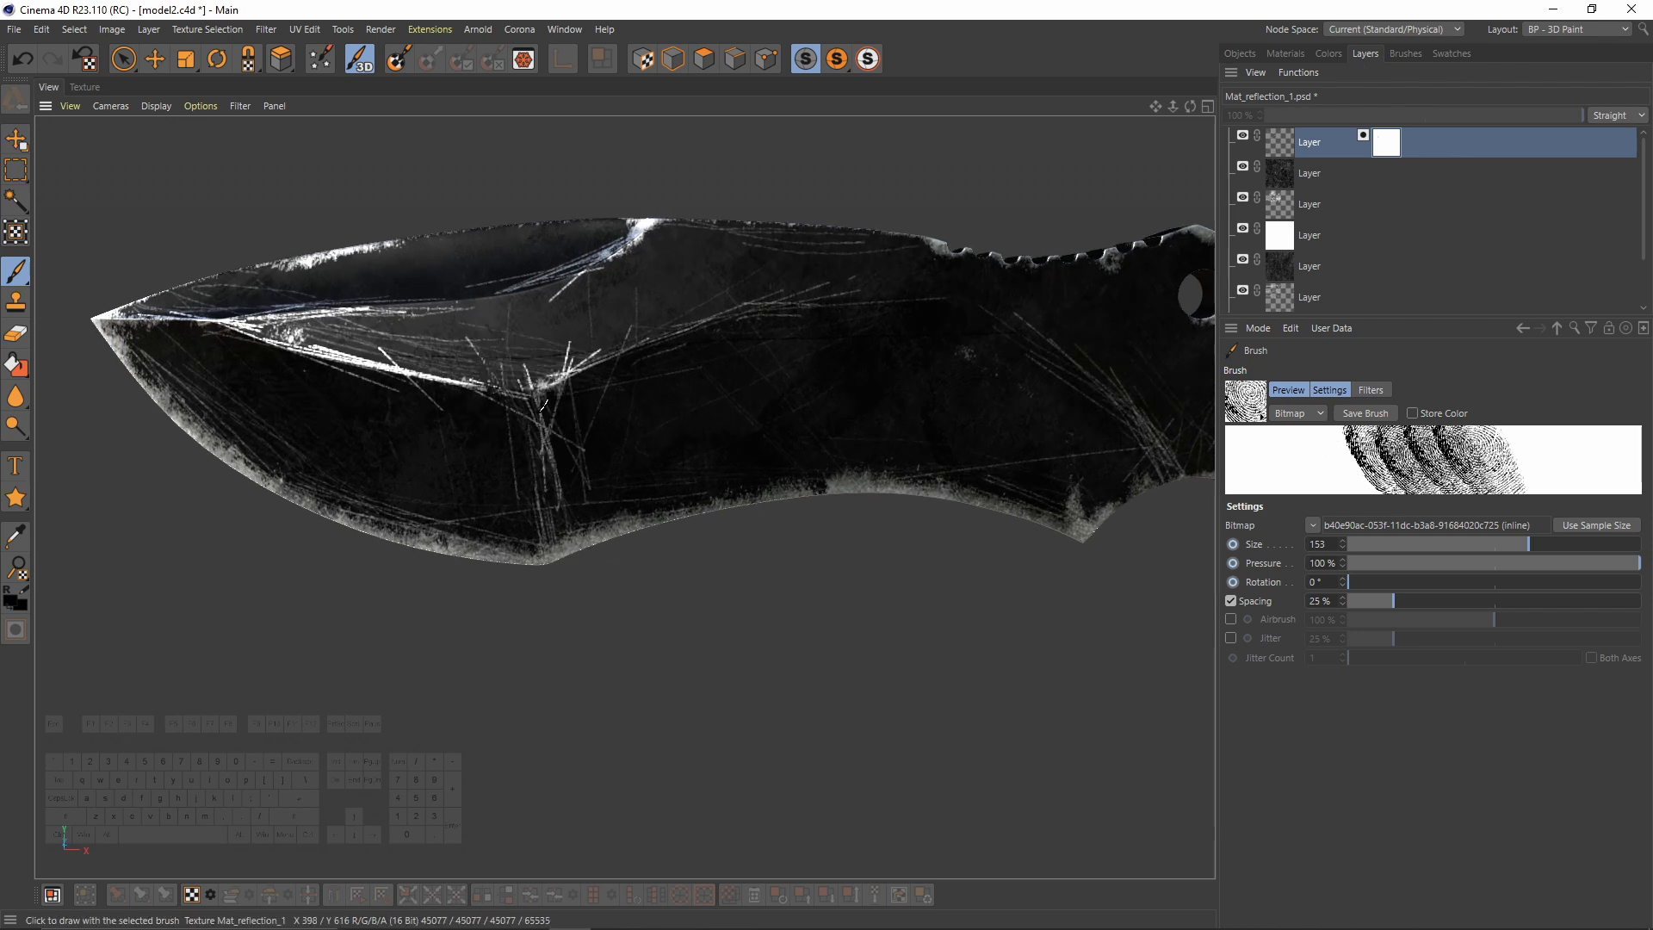
pyautogui.click(398, 391)
pyautogui.moveTo(398, 391)
pyautogui.keyDown('alt'); pyautogui.mouseDown()
pyautogui.moveTo(362, 317)
pyautogui.moveTo(457, 472)
pyautogui.moveTo(508, 482)
pyautogui.mouseUp(); pyautogui.keyUp('alt')
pyautogui.moveTo(508, 483); pyautogui.dragTo(538, 483, button='middle')
pyautogui.moveTo(538, 482)
pyautogui.keyDown('alt'); pyautogui.mouseDown()
pyautogui.moveTo(496, 335)
pyautogui.moveTo(861, 387)
pyautogui.moveTo(774, 405)
pyautogui.mouseUp(); pyautogui.keyUp('alt')
pyautogui.click(939, 431)
pyautogui.keyDown('alt'); pyautogui.moveTo(1025, 354); pyautogui.dragTo(706, 348); pyautogui.keyUp('alt')
pyautogui.click(620, 387)
pyautogui.click(358, 369)
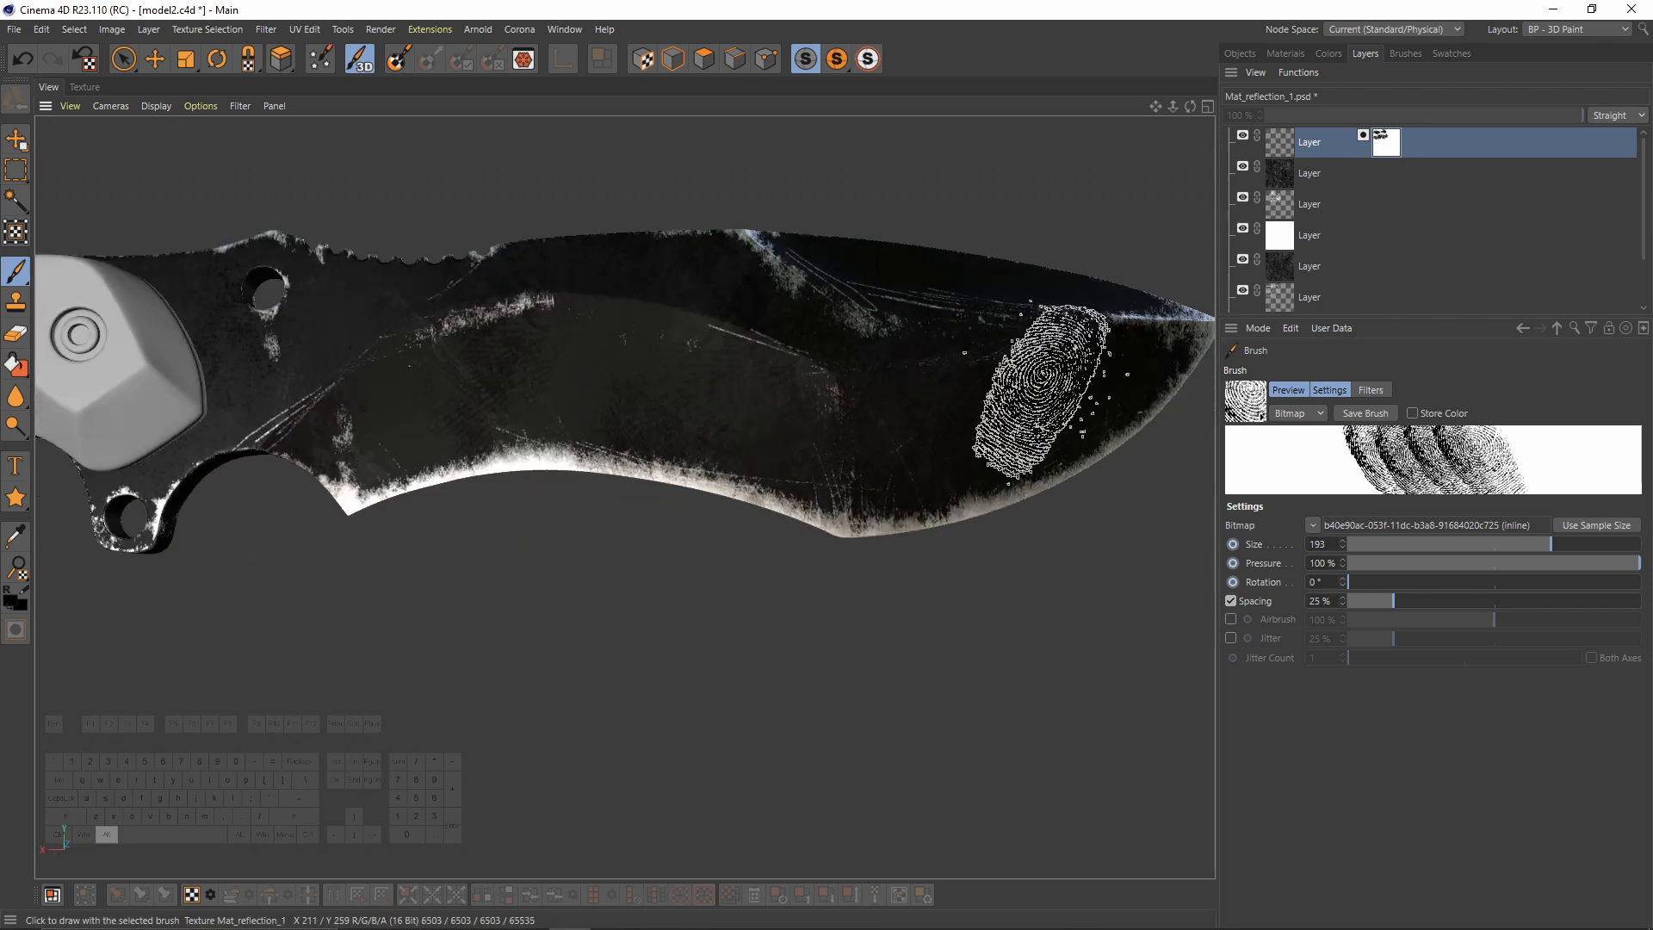
pyautogui.keyDown('alt'); pyautogui.moveTo(1040, 388); pyautogui.dragTo(542, 382); pyautogui.keyUp('alt')
pyautogui.scroll(-3, 599, 374)
pyautogui.moveTo(748, 377)
pyautogui.keyDown('alt'); pyautogui.mouseDown()
pyautogui.moveTo(801, 336)
pyautogui.moveTo(738, 296)
pyautogui.mouseUp(); pyautogui.keyUp('alt')
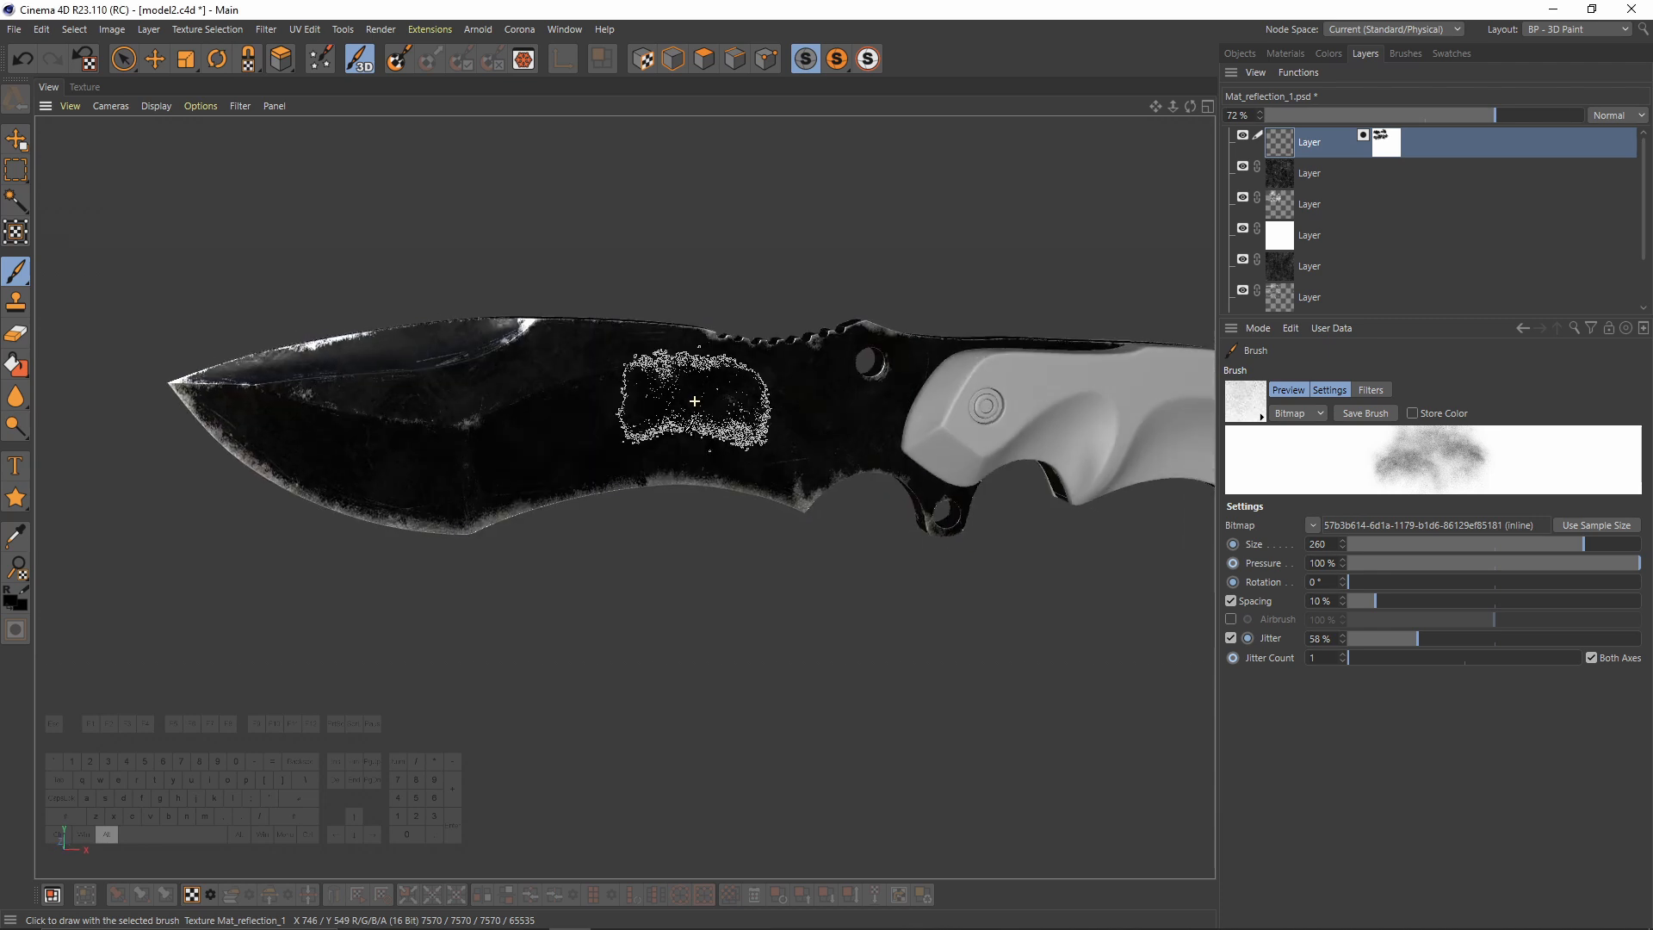
# Step: Activate the material's color texture and add a new layer above its black background
pyautogui.click(1307, 53)
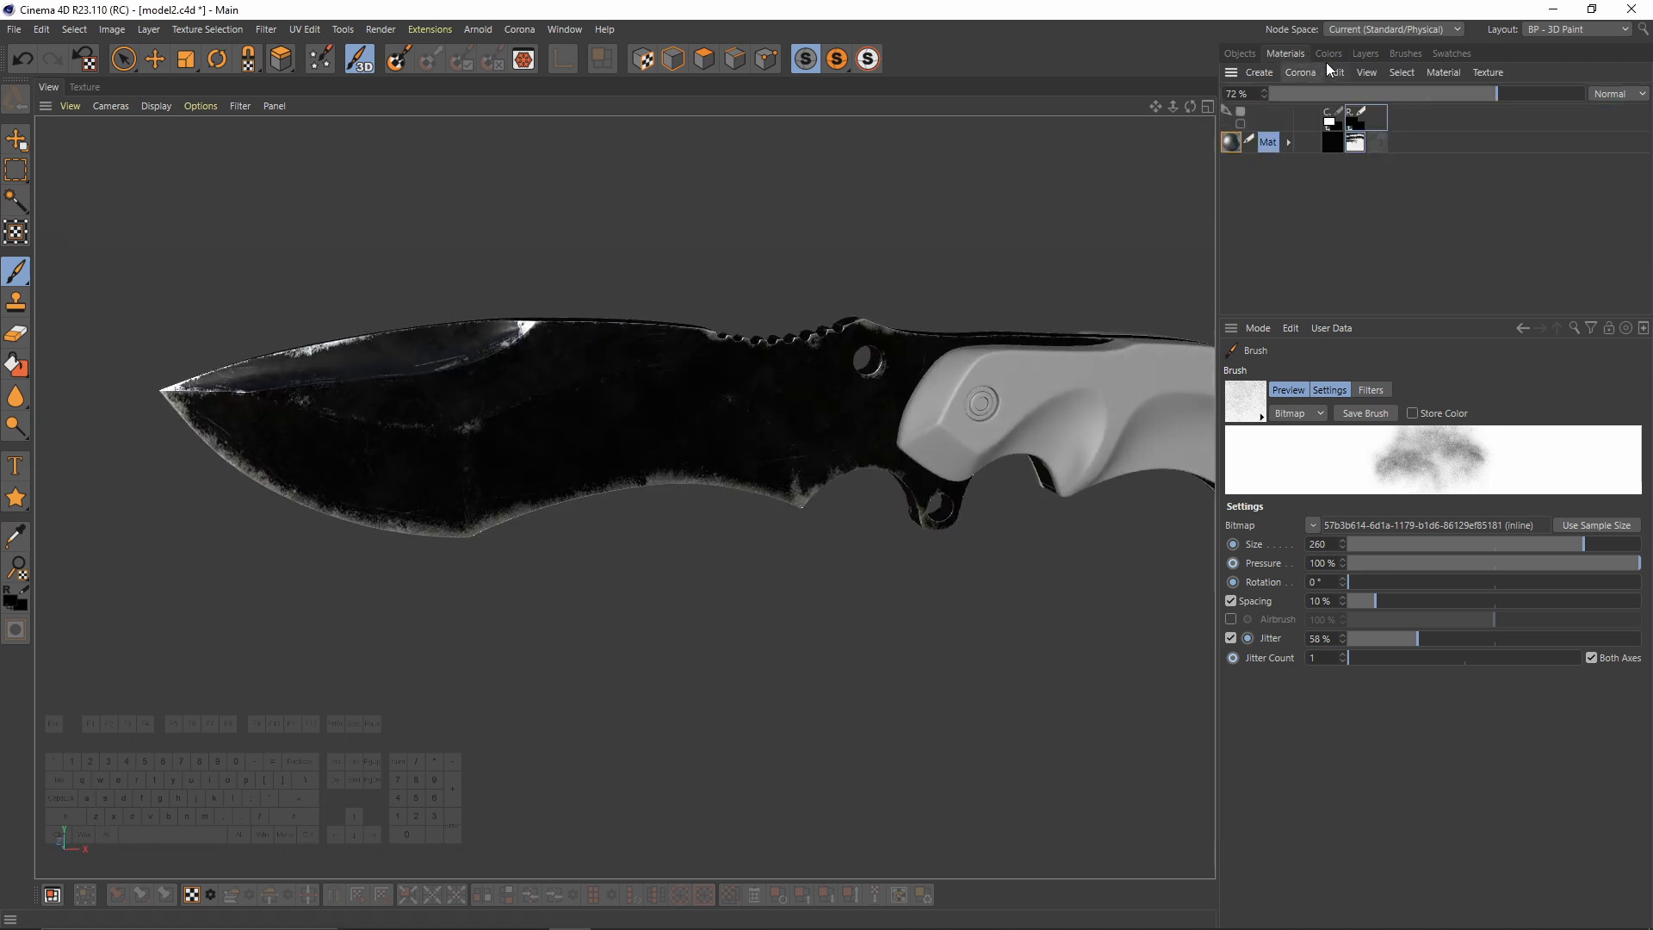
pyautogui.click(1335, 143)
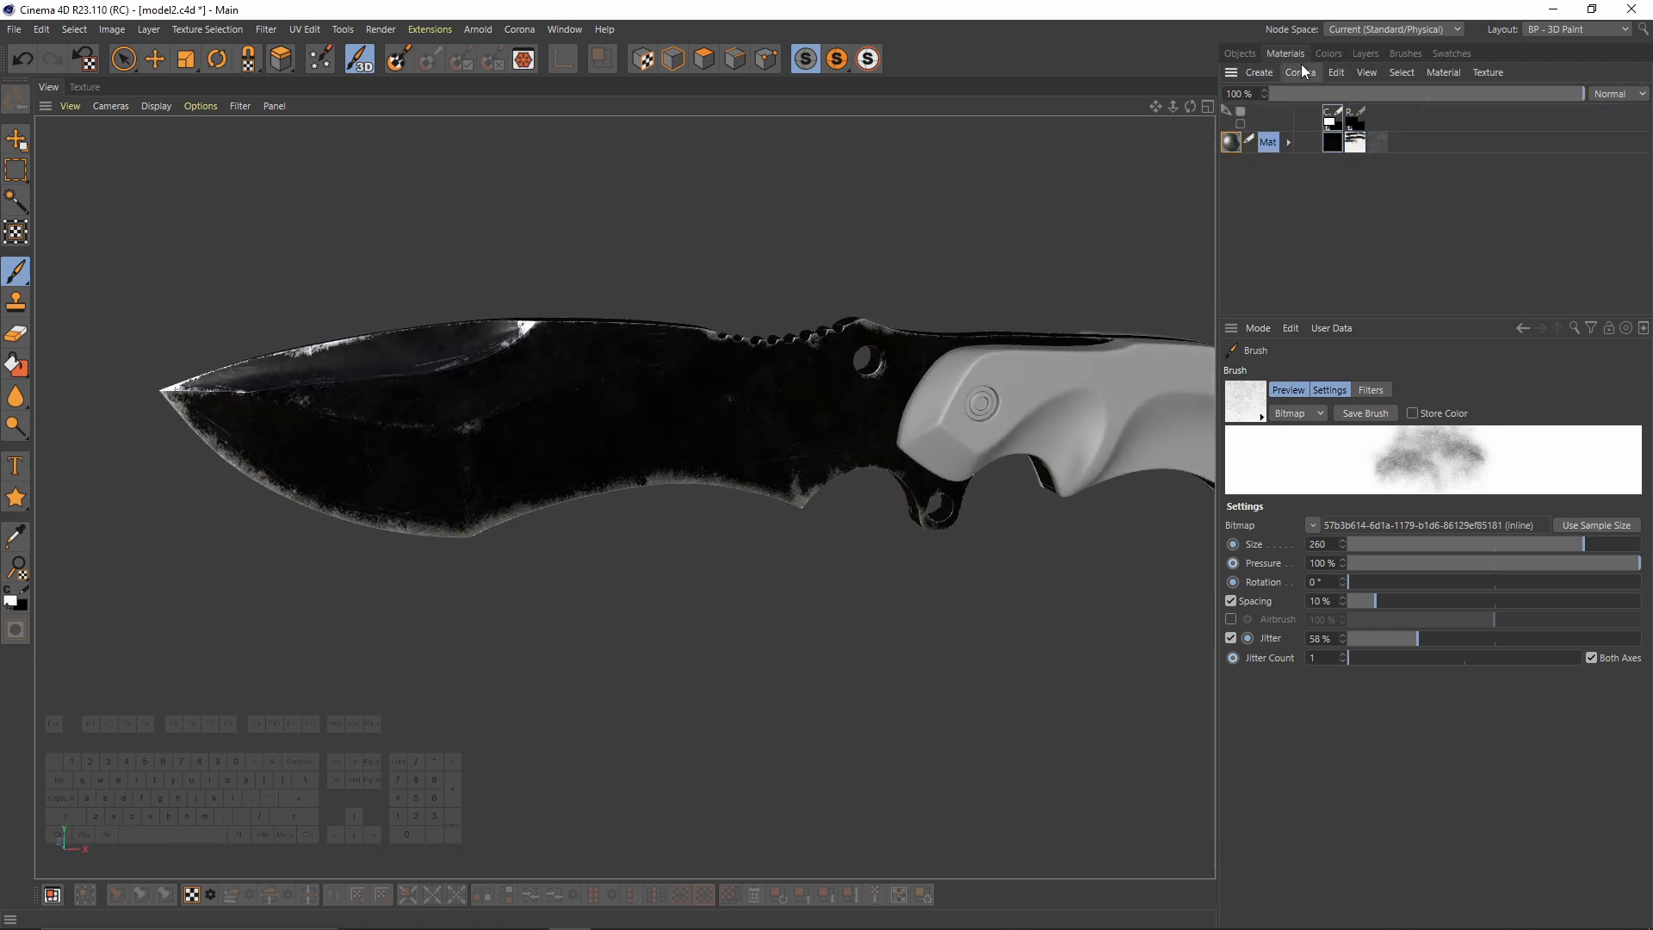
pyautogui.click(1362, 57)
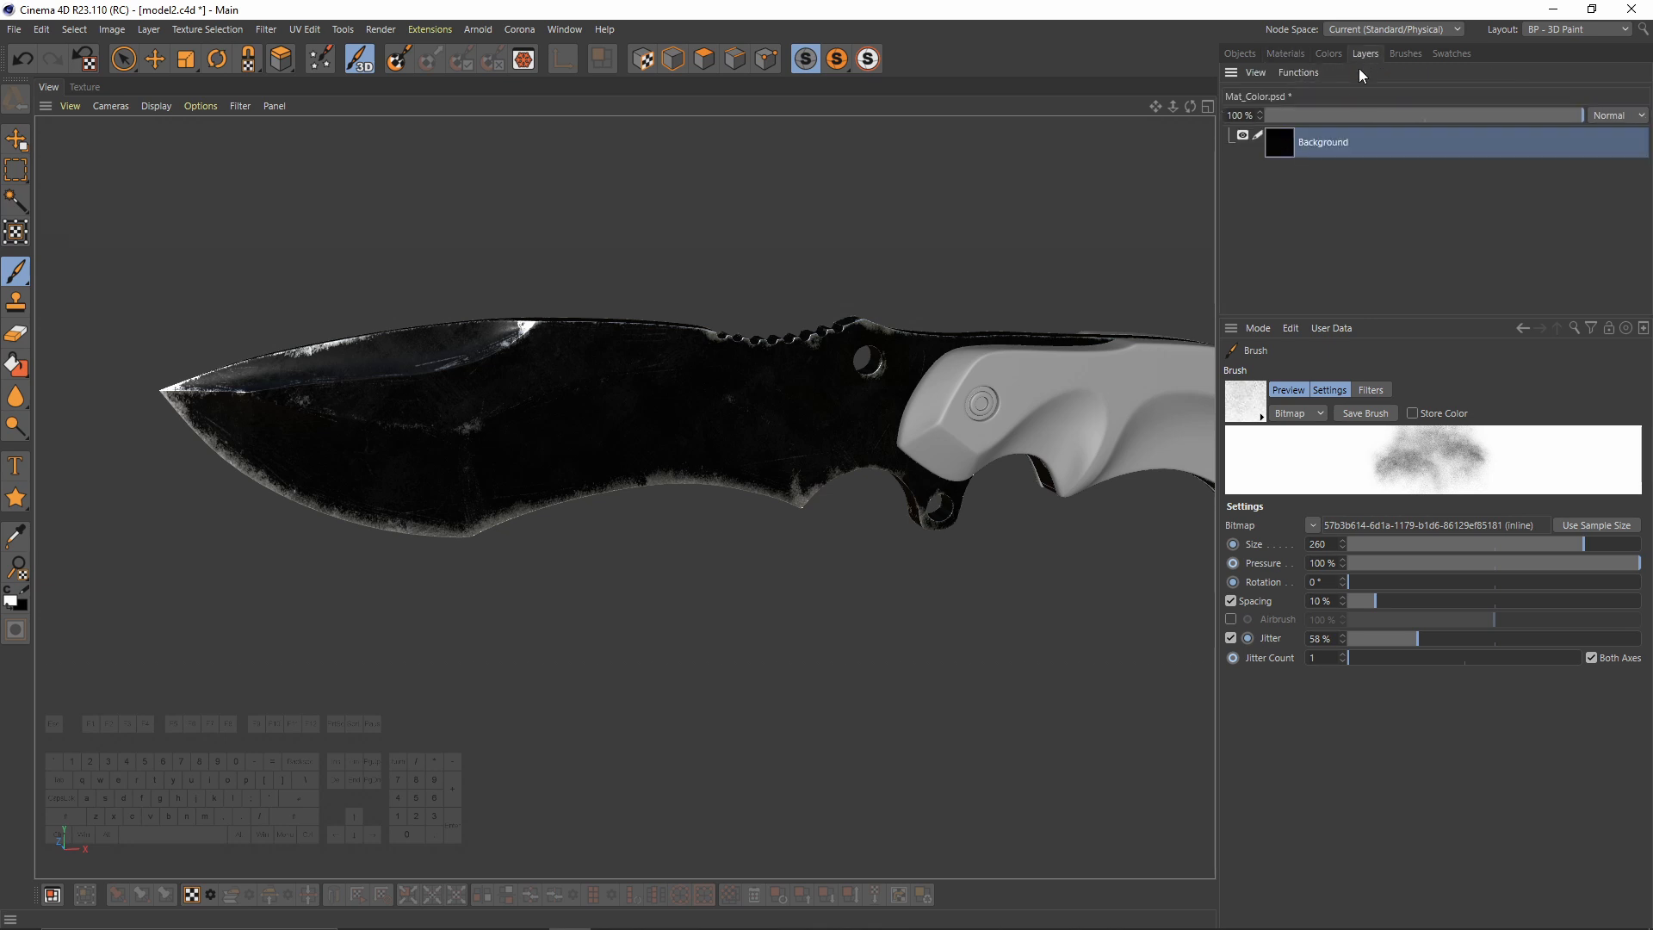
pyautogui.rightClick(1297, 93)
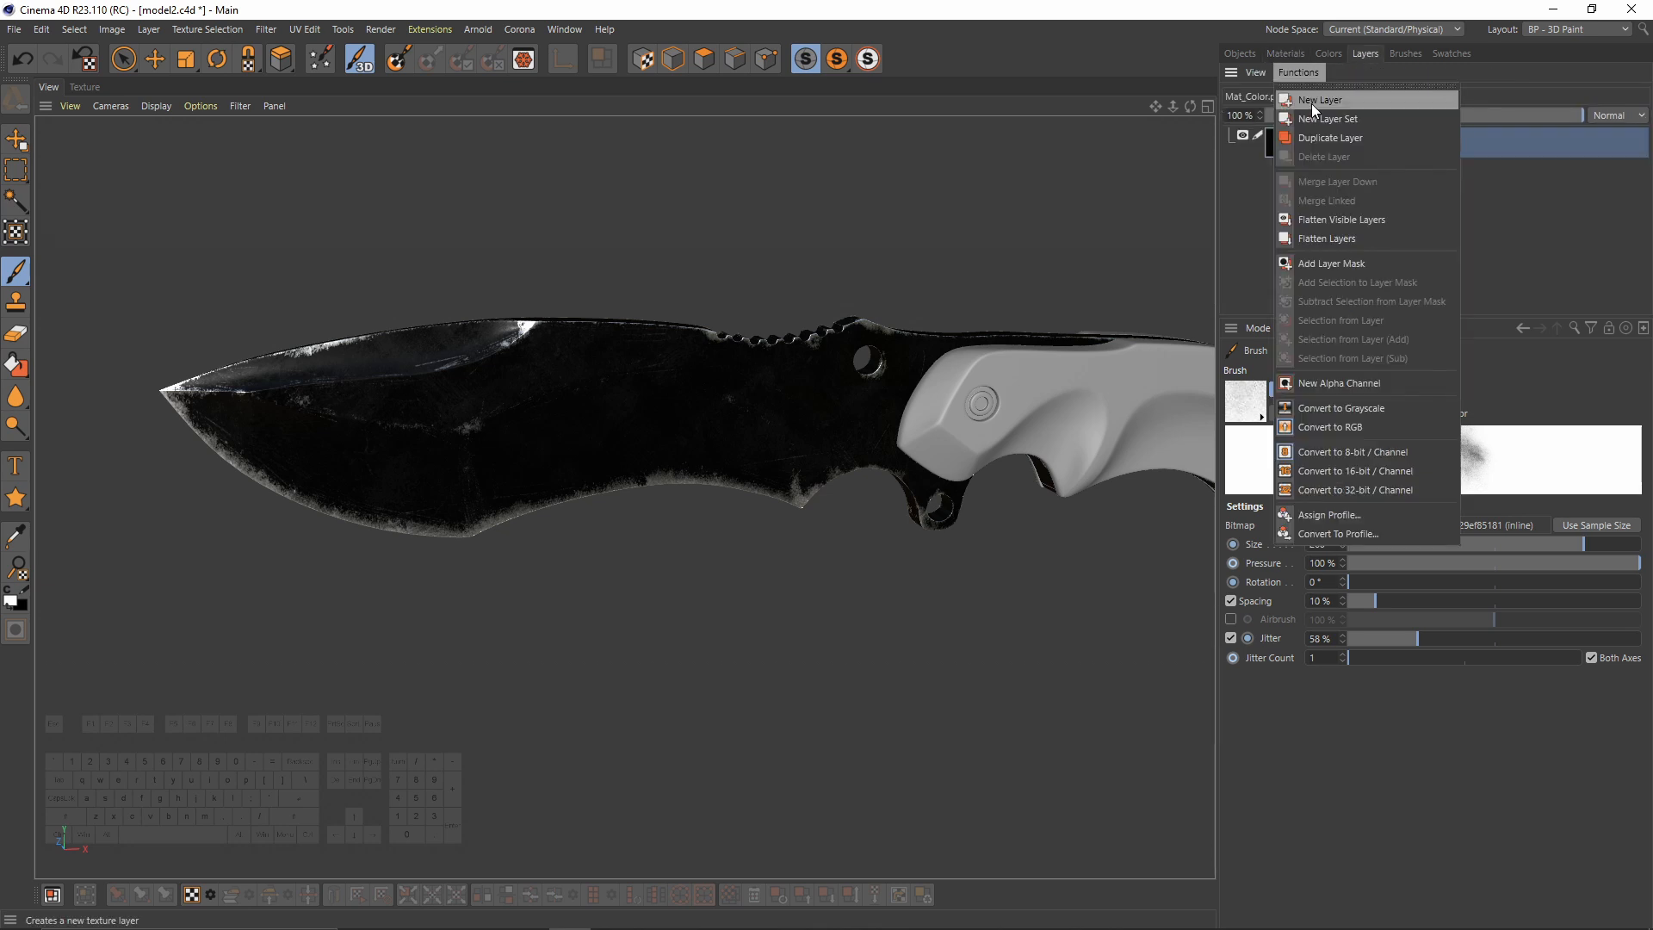
pyautogui.click(1311, 104)
# Step: Fill the new layer of the color texture with solid white
pyautogui.click(1330, 55)
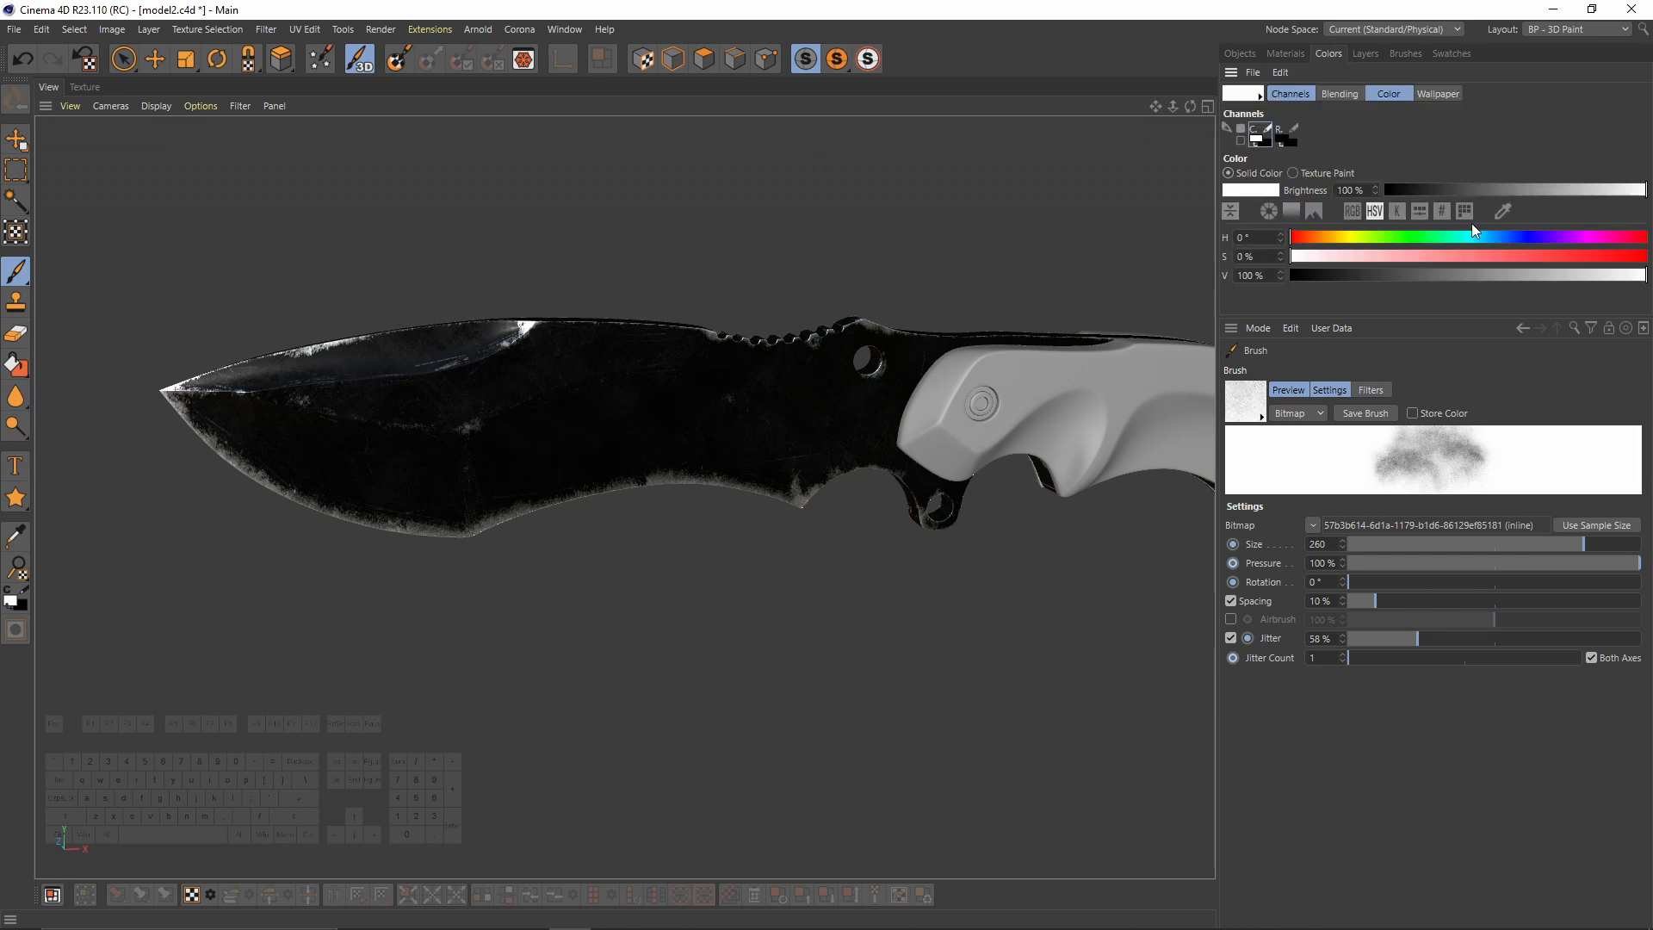
pyautogui.click(1376, 52)
pyautogui.click(23, 376)
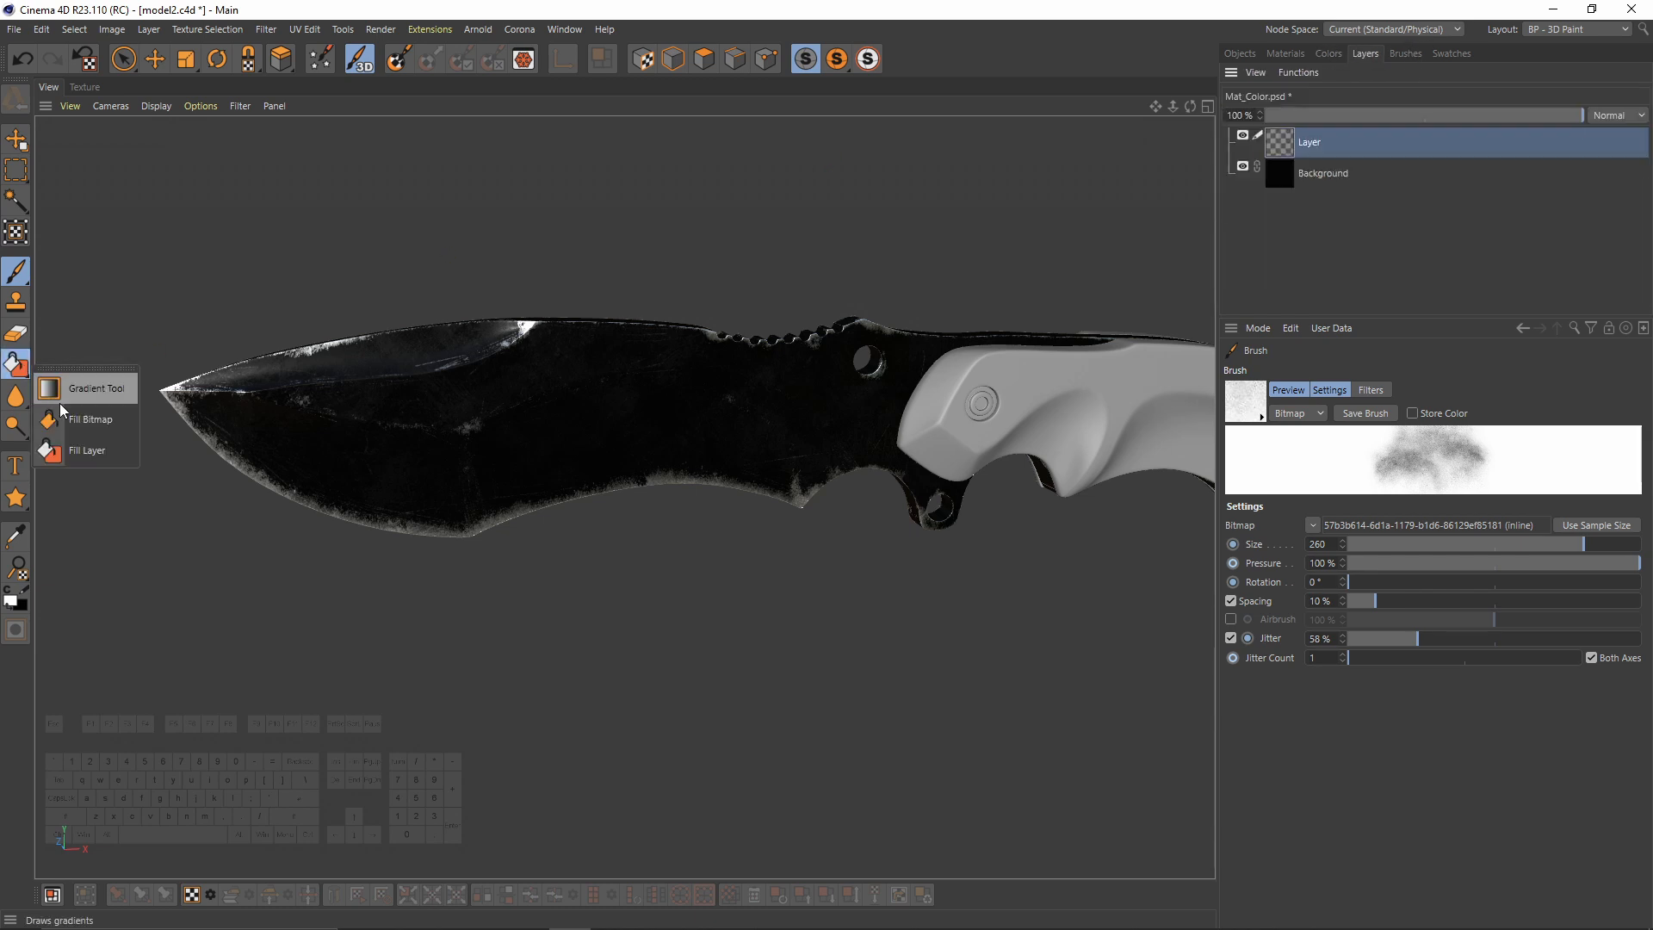
pyautogui.click(80, 405)
pyautogui.click(23, 376)
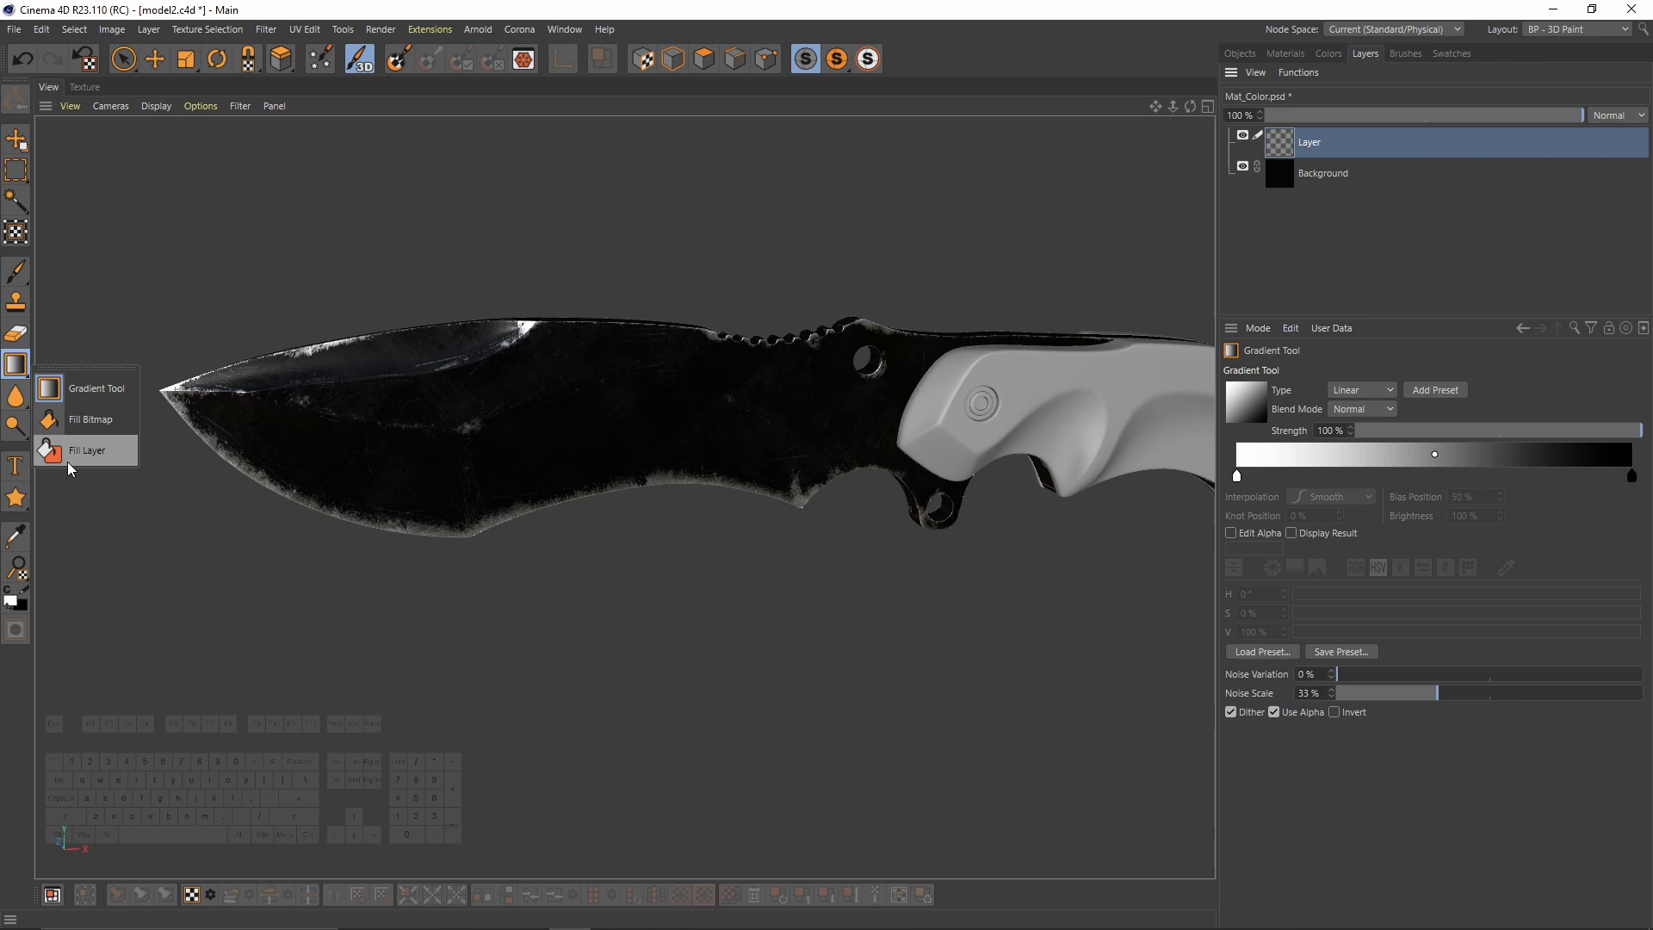
pyautogui.click(70, 458)
pyautogui.keyDown('alt'); pyautogui.moveTo(839, 284); pyautogui.dragTo(860, 292); pyautogui.keyUp('alt')
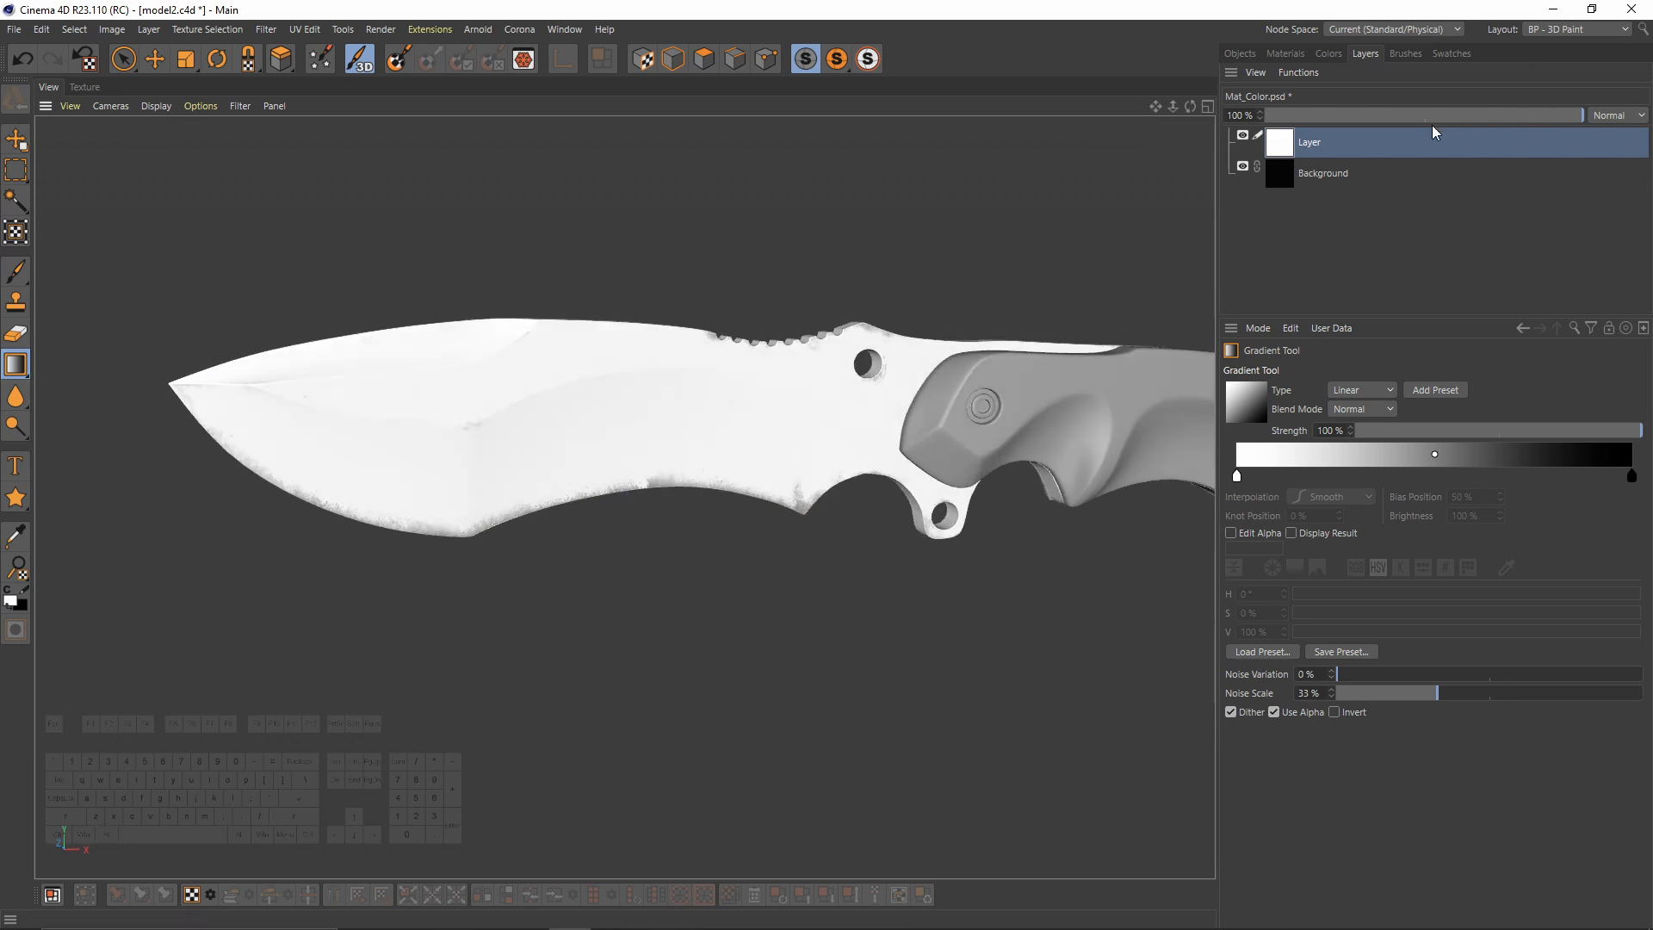
# Step: Set the white color layer's opacity to 4% and toggle its visibility to compare the blade with and without it
pyautogui.moveTo(1287, 117); pyautogui.dragTo(1271, 118)
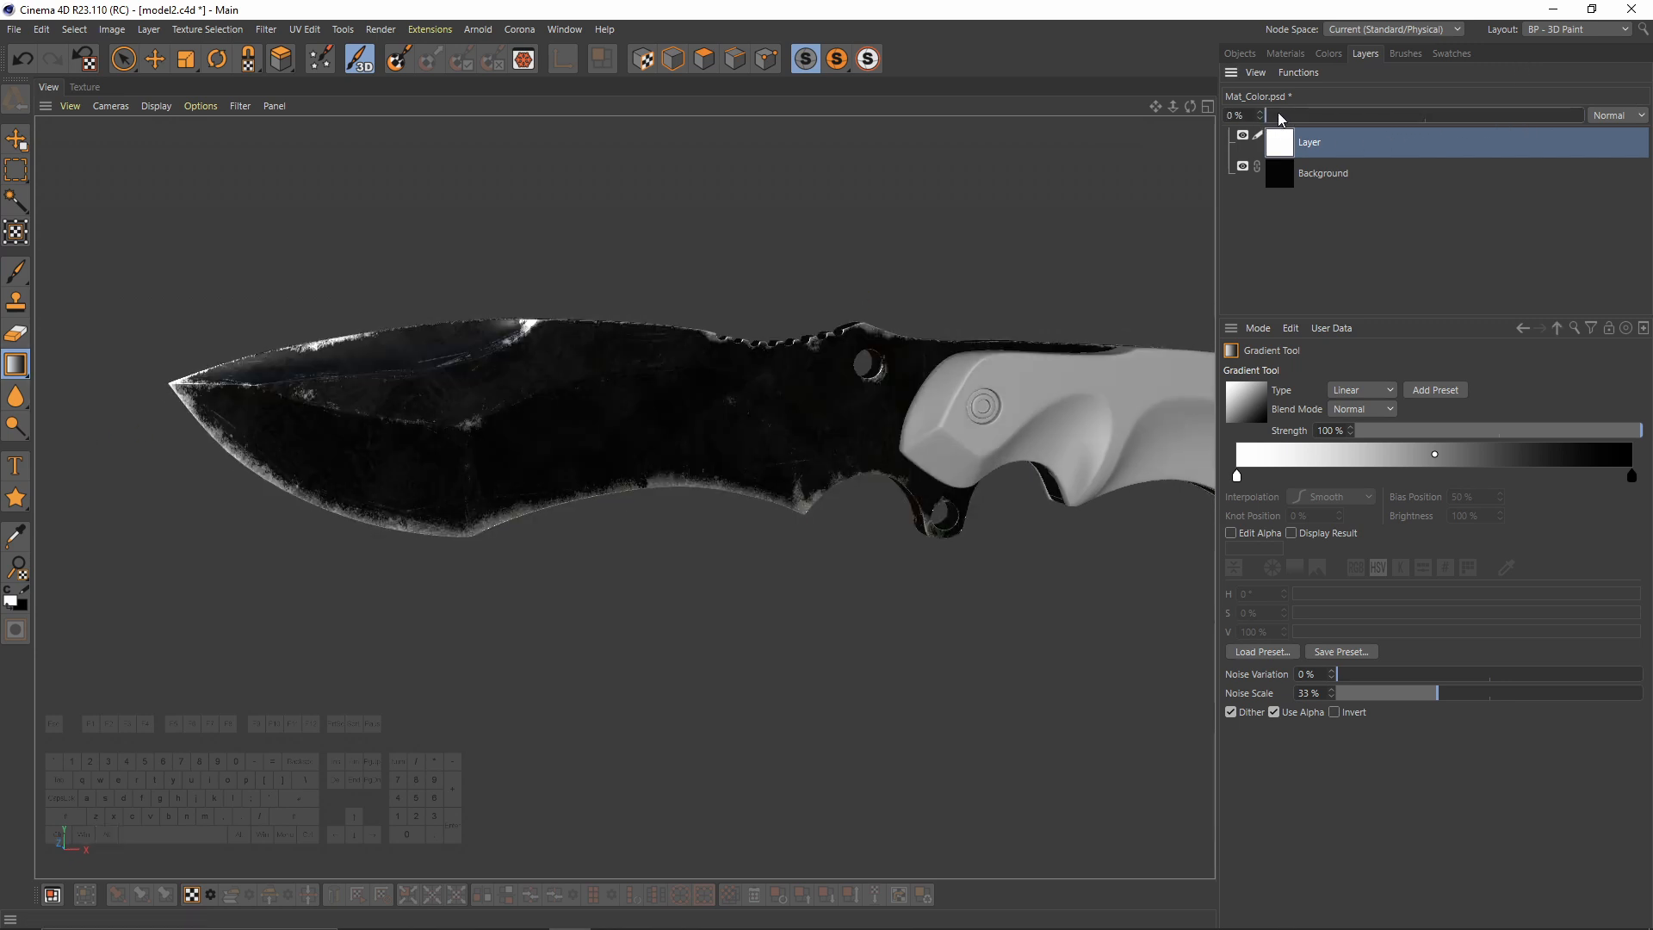
pyautogui.click(1284, 113)
pyautogui.keyDown('alt'); pyautogui.moveTo(848, 346); pyautogui.dragTo(583, 435); pyautogui.keyUp('alt')
pyautogui.keyDown('alt'); pyautogui.moveTo(583, 436); pyautogui.dragTo(667, 388, button='middle'); pyautogui.keyUp('alt')
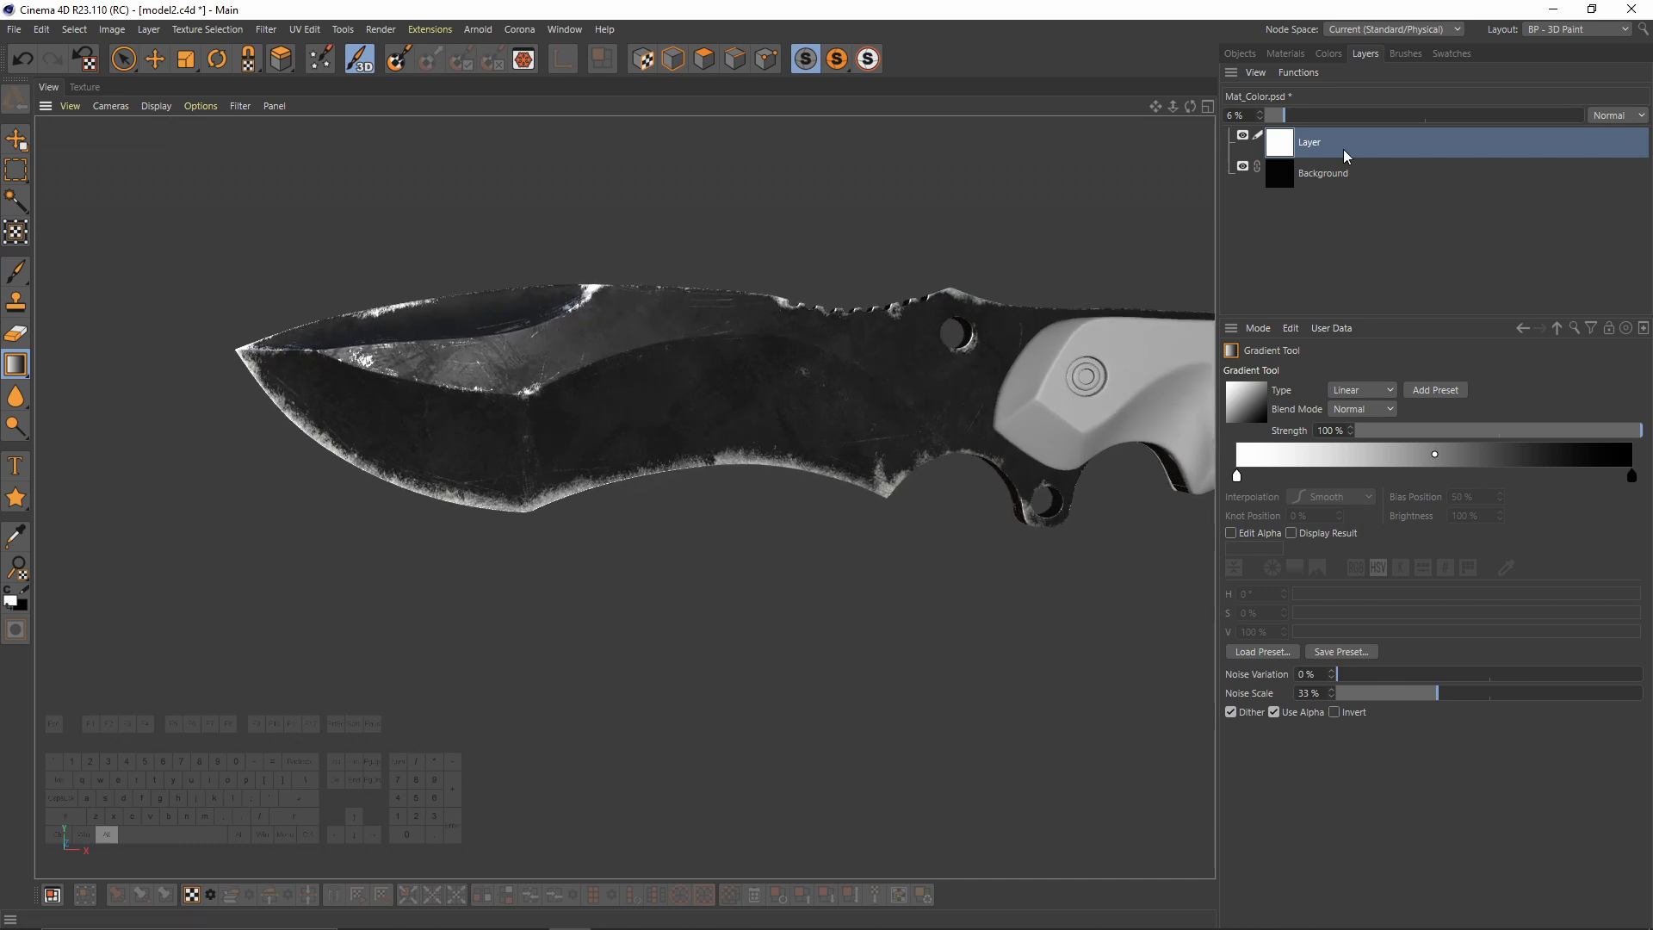
pyautogui.moveTo(618, 367)
pyautogui.keyDown('alt'); pyautogui.mouseDown()
pyautogui.moveTo(682, 303)
pyautogui.moveTo(663, 299)
pyautogui.mouseUp(); pyautogui.keyUp('alt')
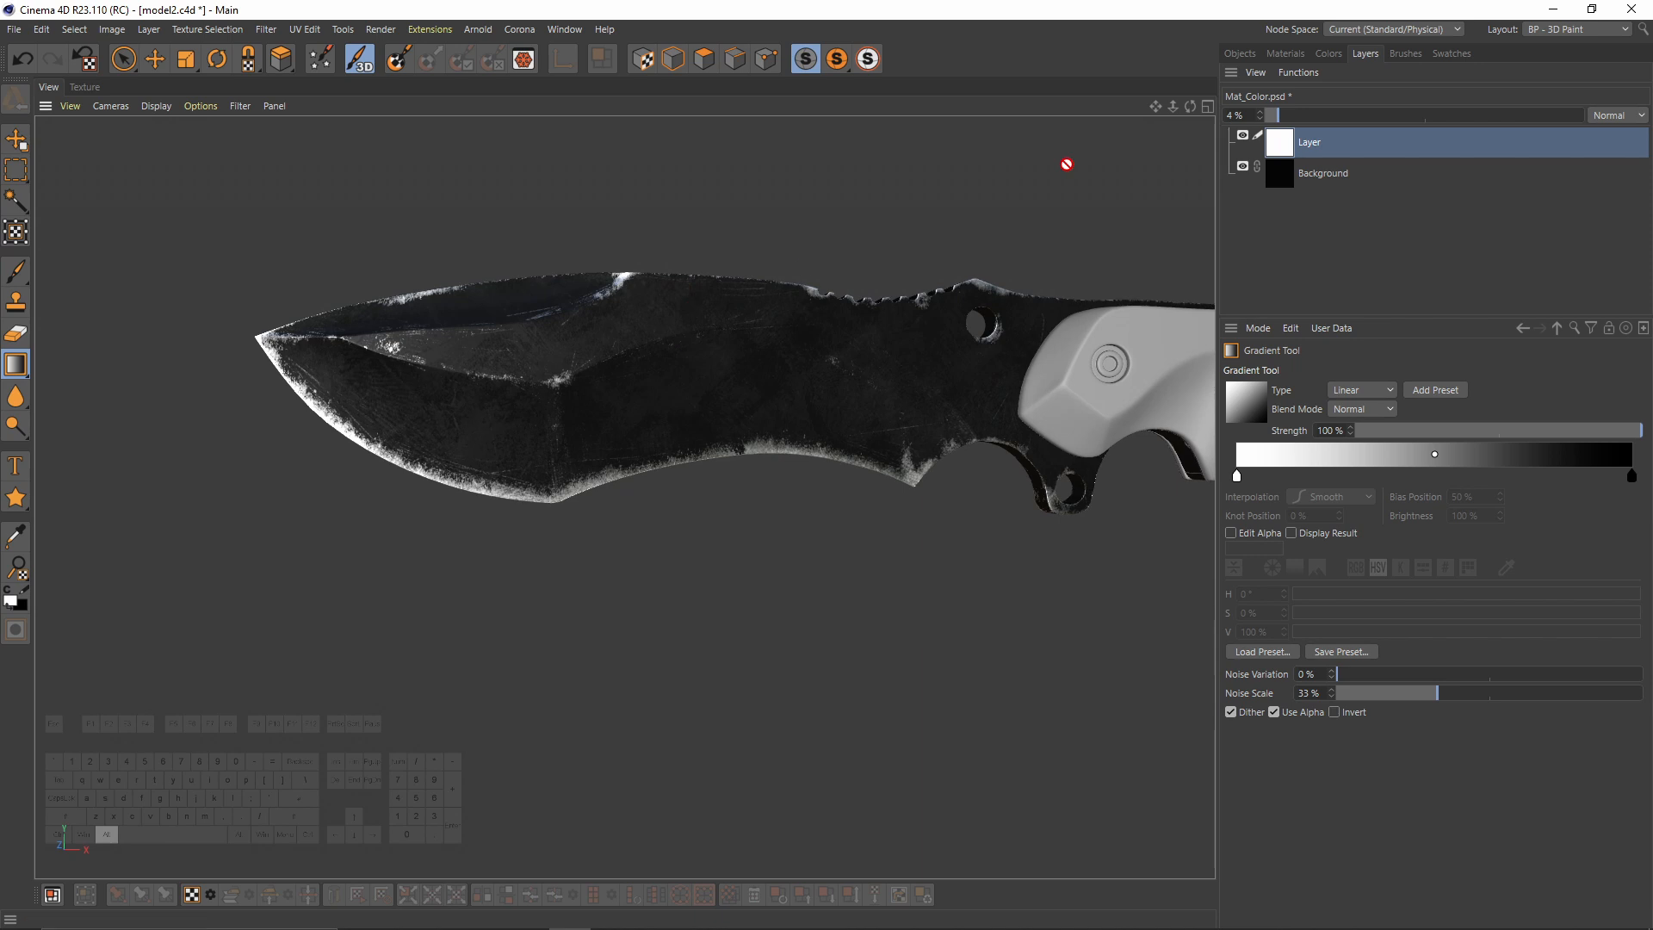
pyautogui.click(1242, 136)
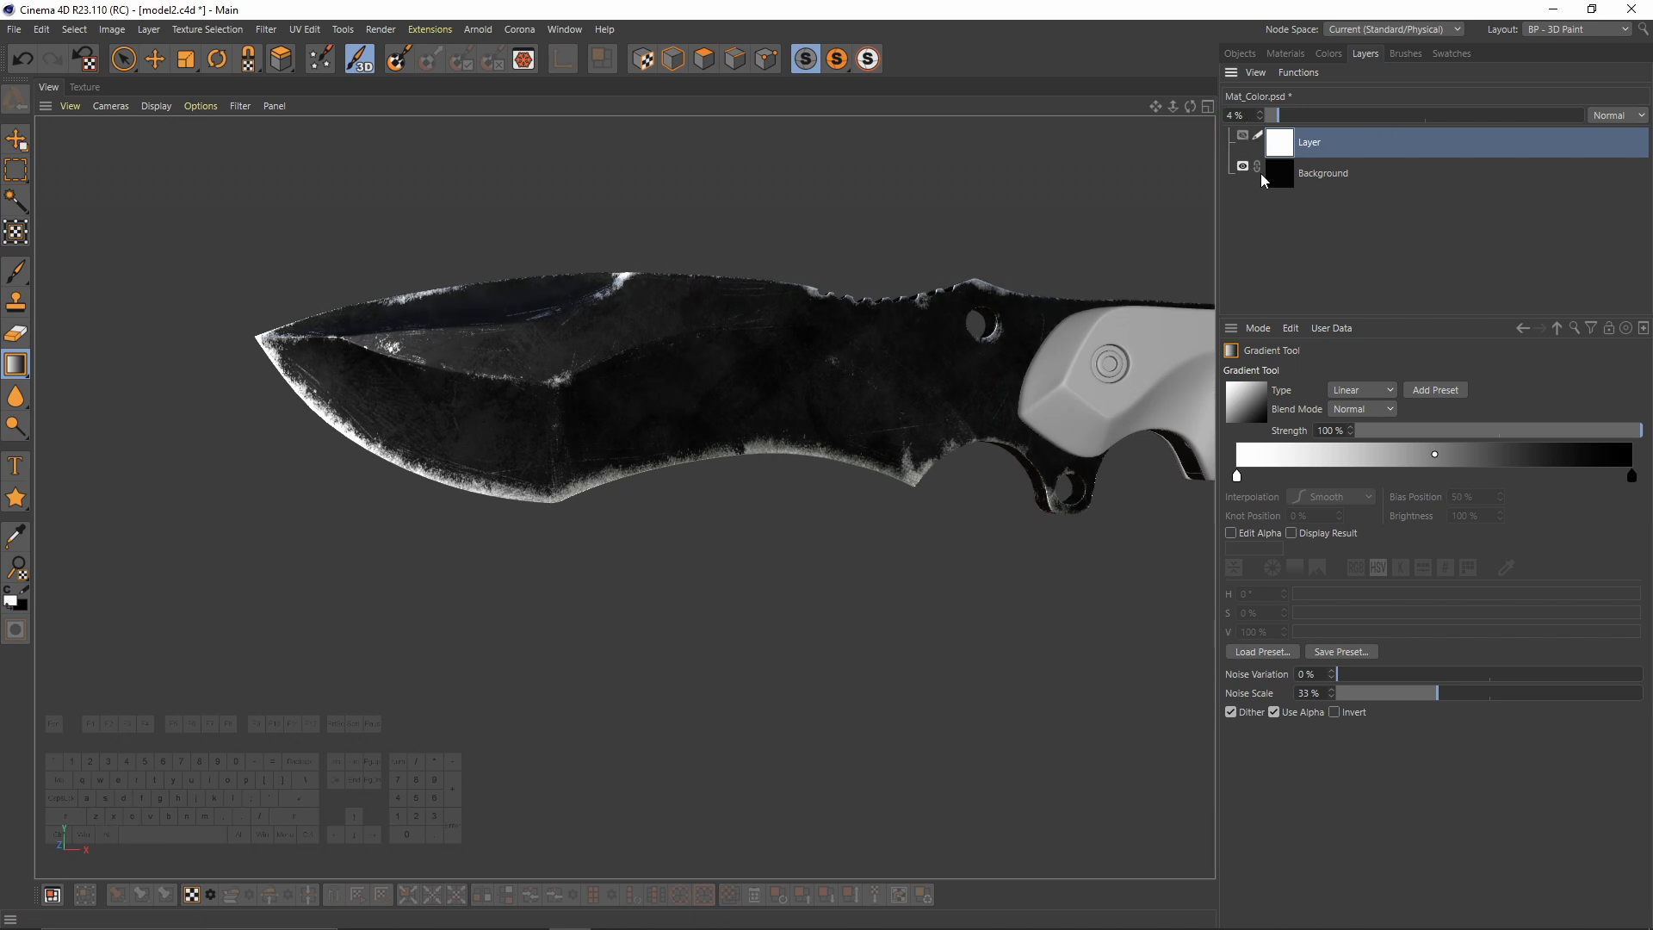
pyautogui.click(1242, 137)
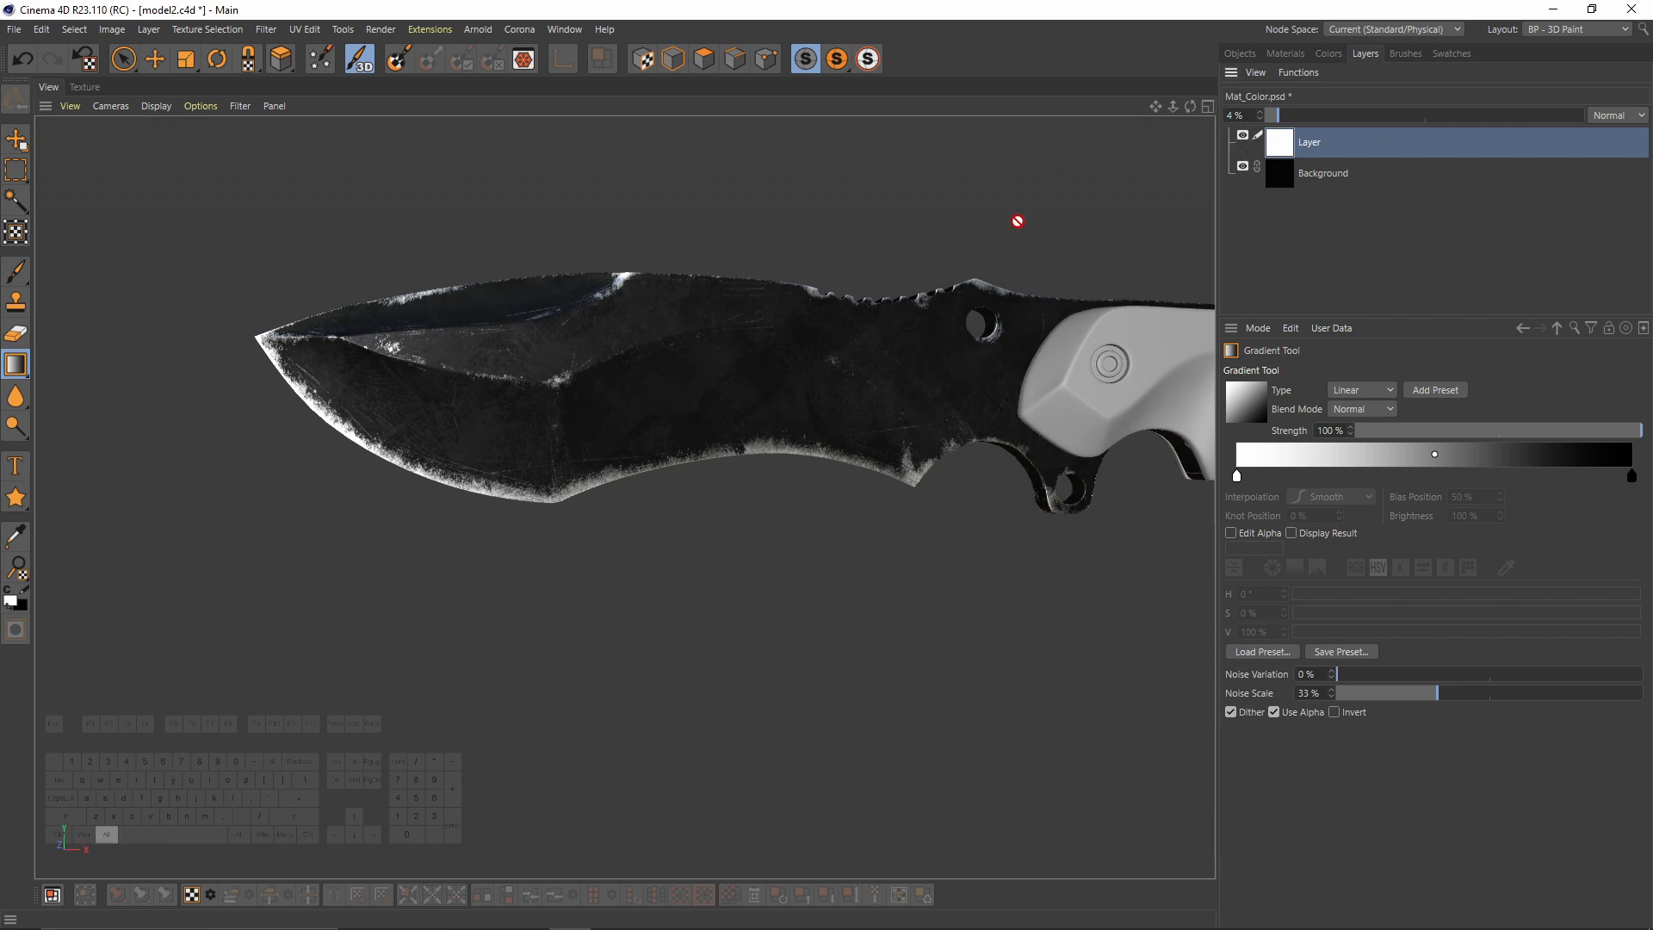
pyautogui.keyDown('alt'); pyautogui.moveTo(1017, 221); pyautogui.dragTo(881, 282); pyautogui.keyUp('alt')
pyautogui.keyDown('alt'); pyautogui.moveTo(783, 380); pyautogui.dragTo(757, 319); pyautogui.keyUp('alt')
# Step: Activate the material's reflection texture and add a new layer on top of its stack
pyautogui.click(1314, 74)
pyautogui.click(1286, 54)
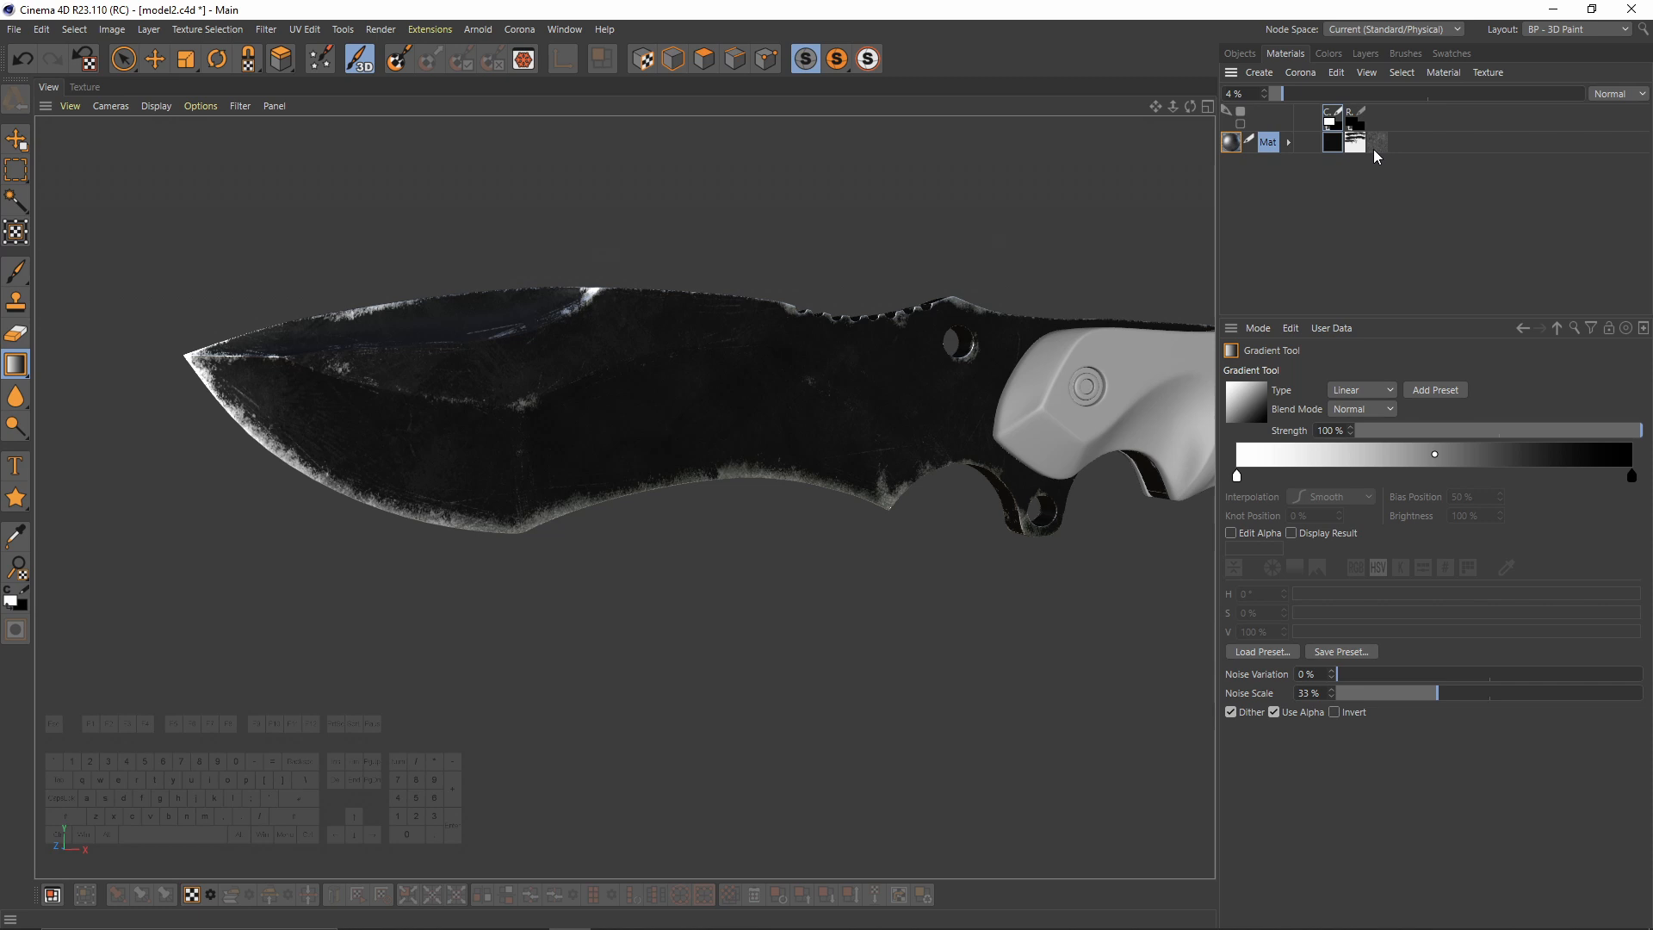
pyautogui.click(1361, 143)
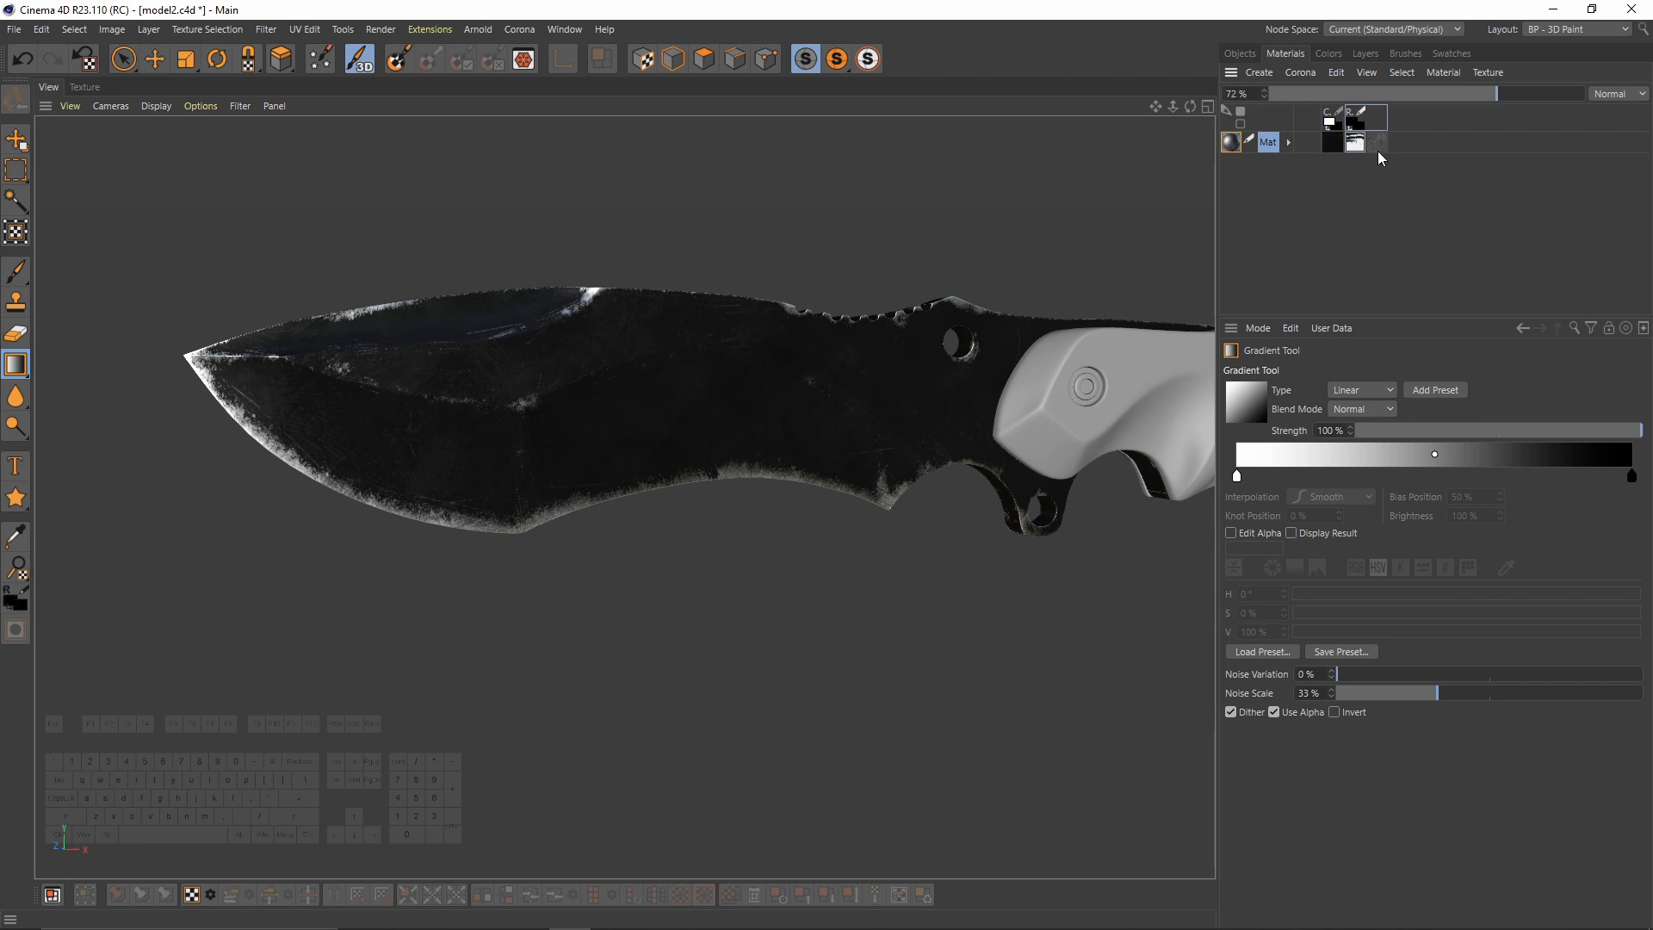
pyautogui.click(1365, 59)
pyautogui.keyDown('alt'); pyautogui.moveTo(764, 330); pyautogui.dragTo(605, 365); pyautogui.keyUp('alt')
pyautogui.click(1290, 75)
pyautogui.click(1298, 100)
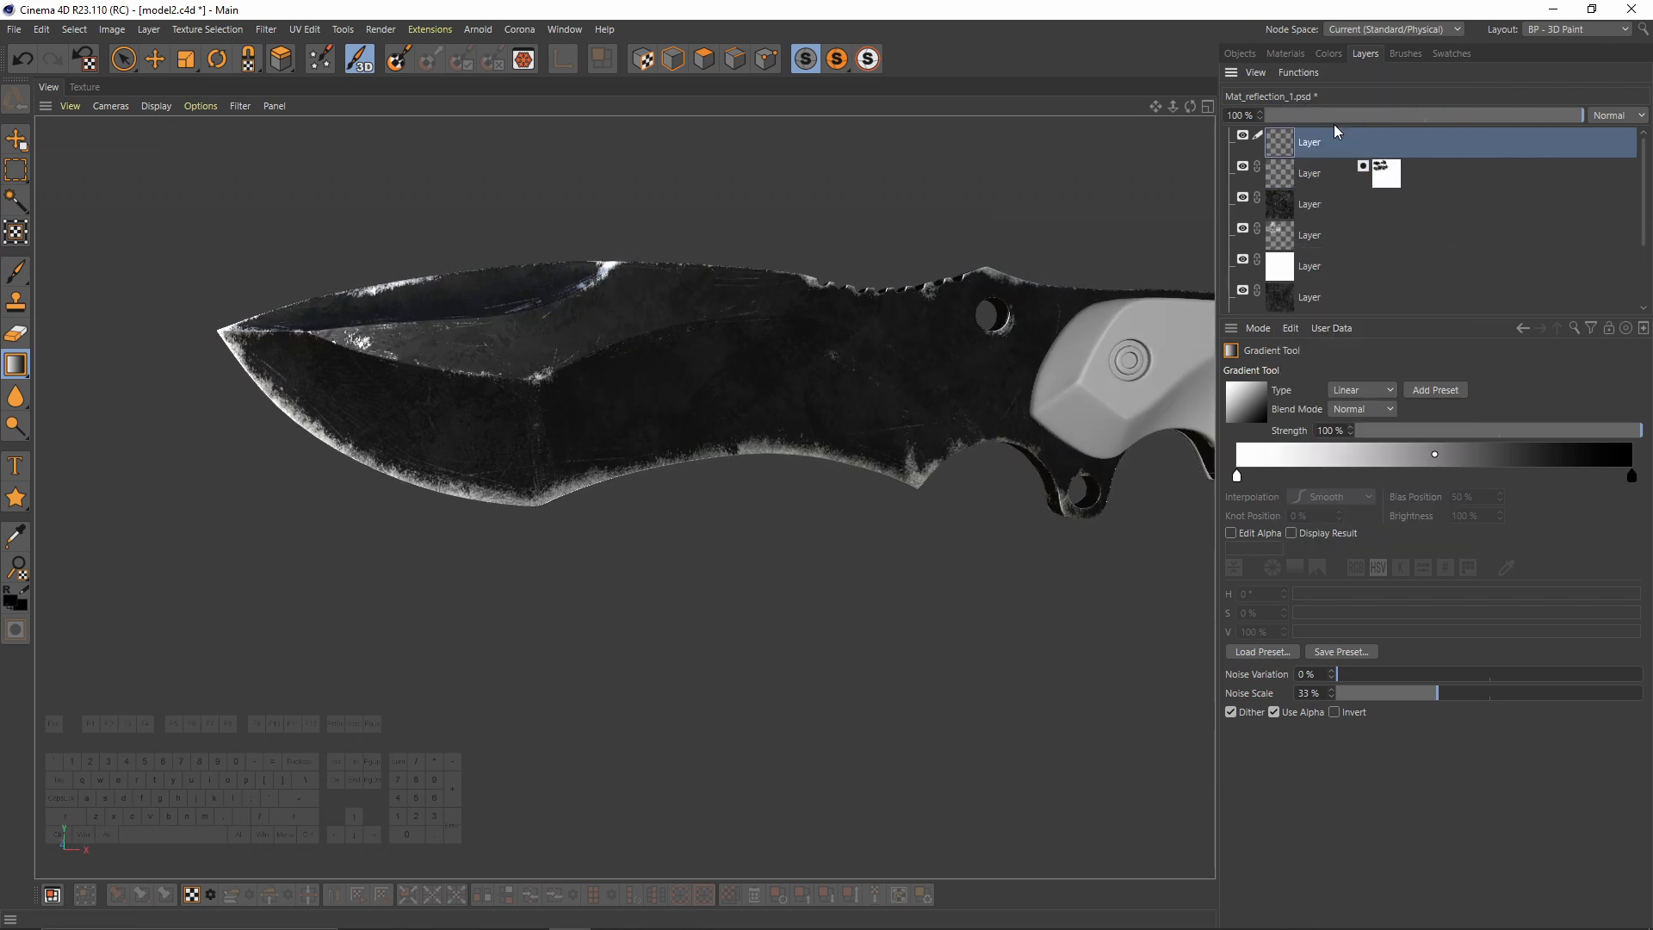
# Step: Paint black over the blade on the new reflection layer using the grunge 04 dynamic brush at size 260
pyautogui.click(1328, 53)
pyautogui.click(1369, 54)
pyautogui.click(15, 271)
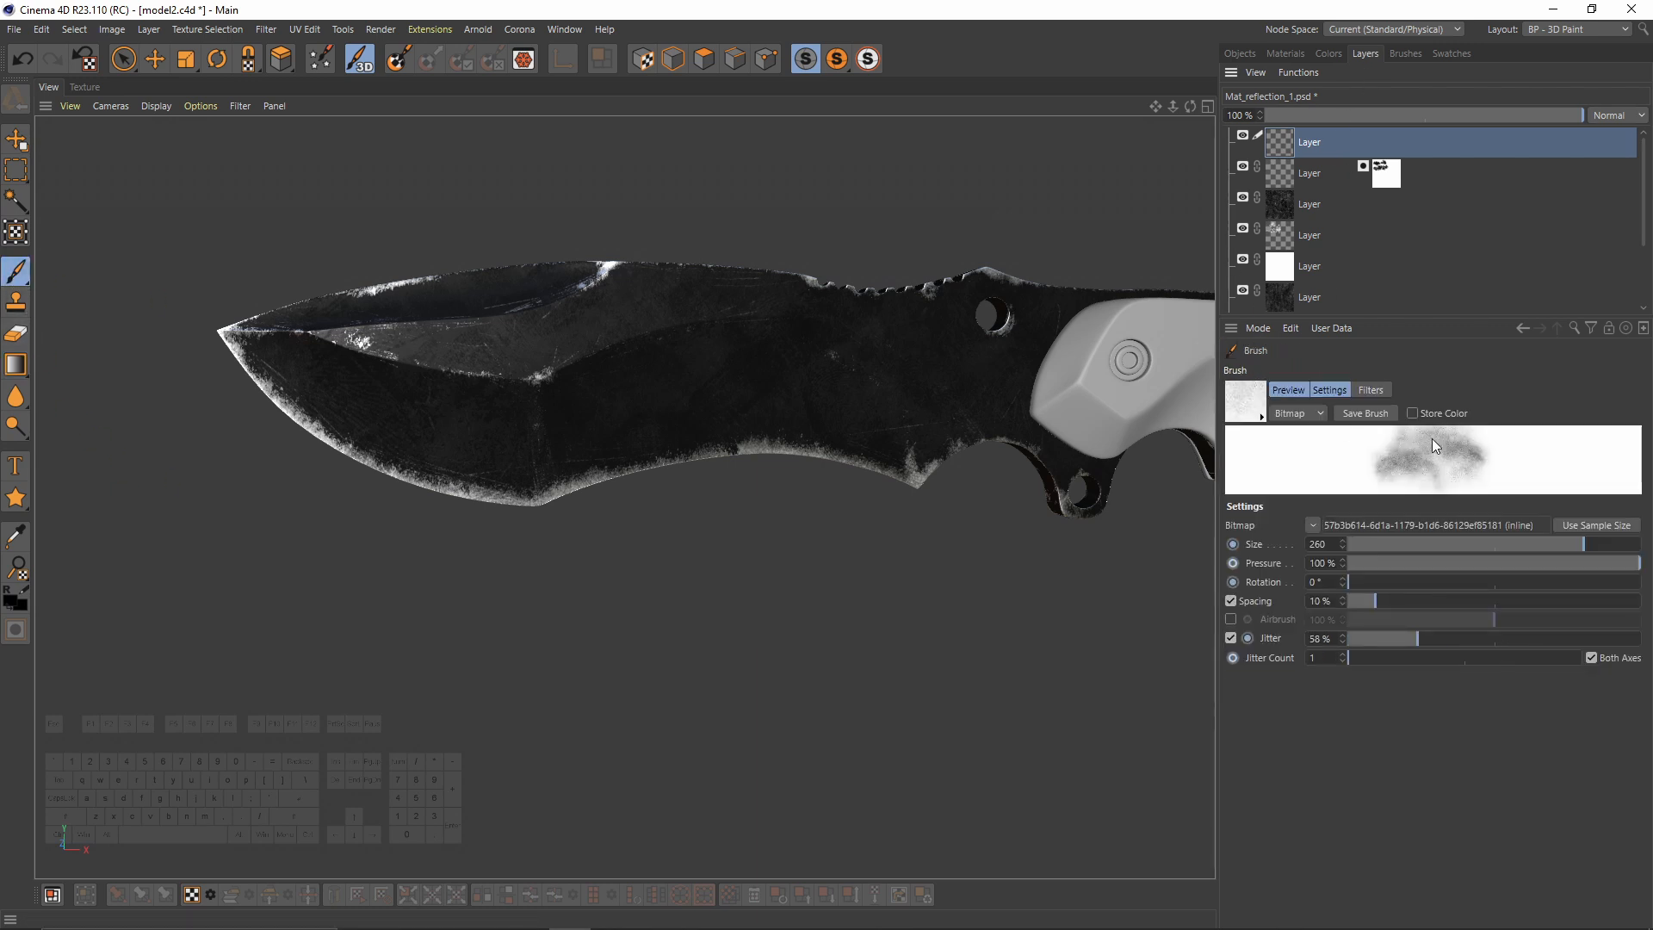
pyautogui.click(1405, 53)
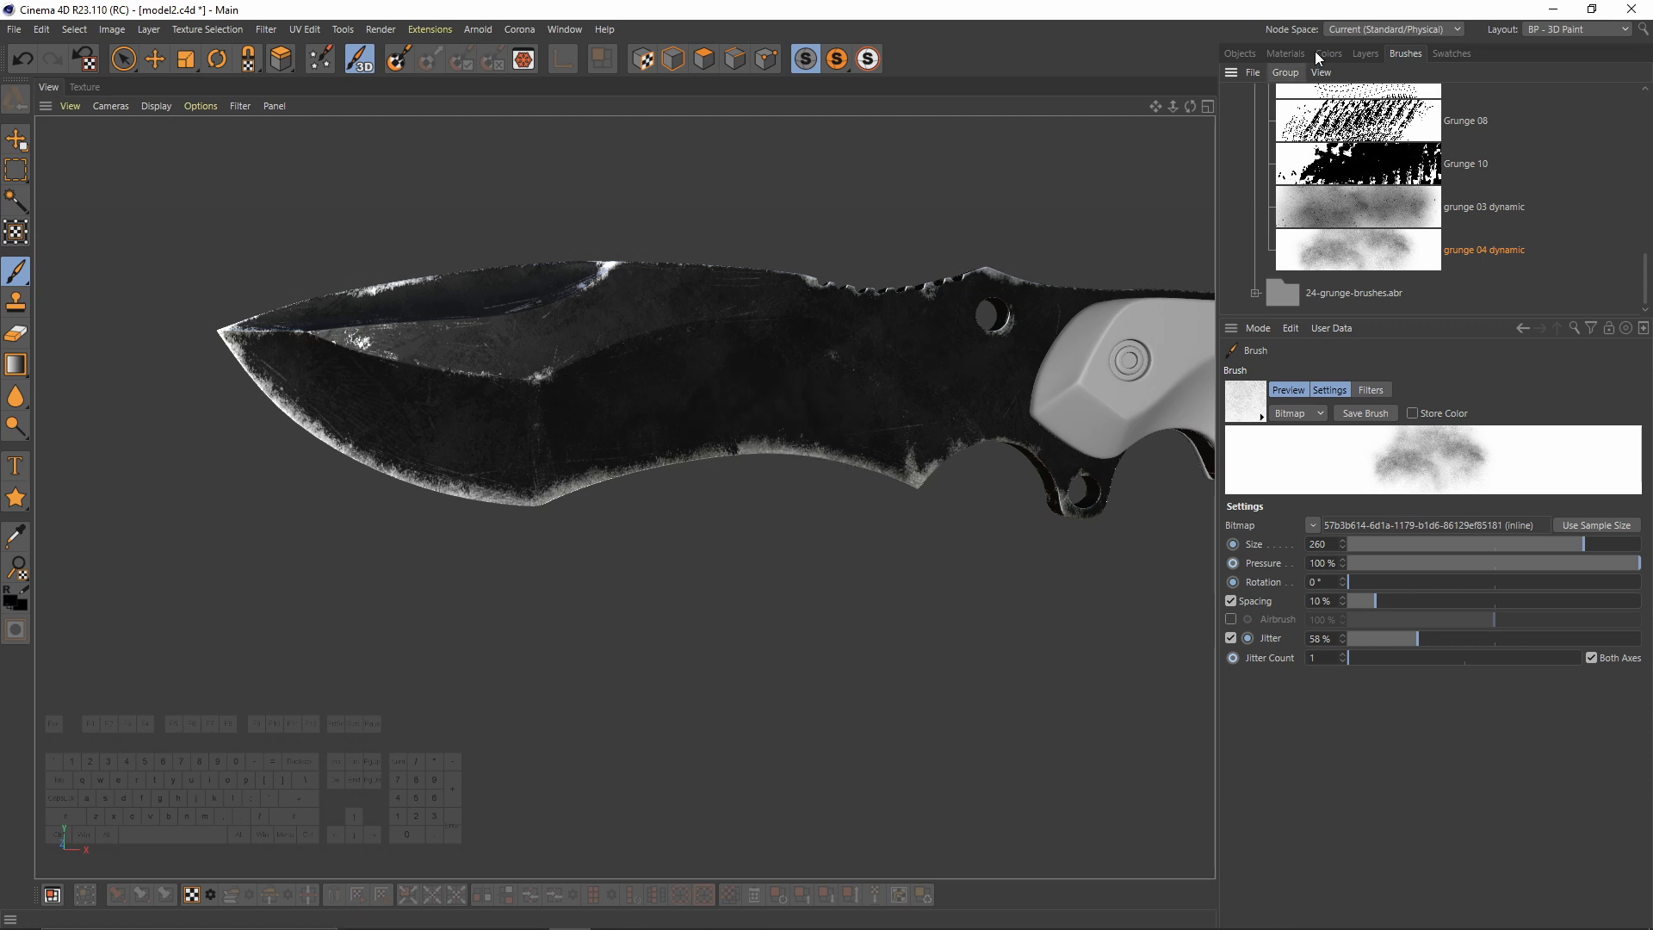
pyautogui.moveTo(540, 475)
pyautogui.mouseDown()
pyautogui.moveTo(758, 452)
pyautogui.moveTo(932, 470)
pyautogui.mouseUp()
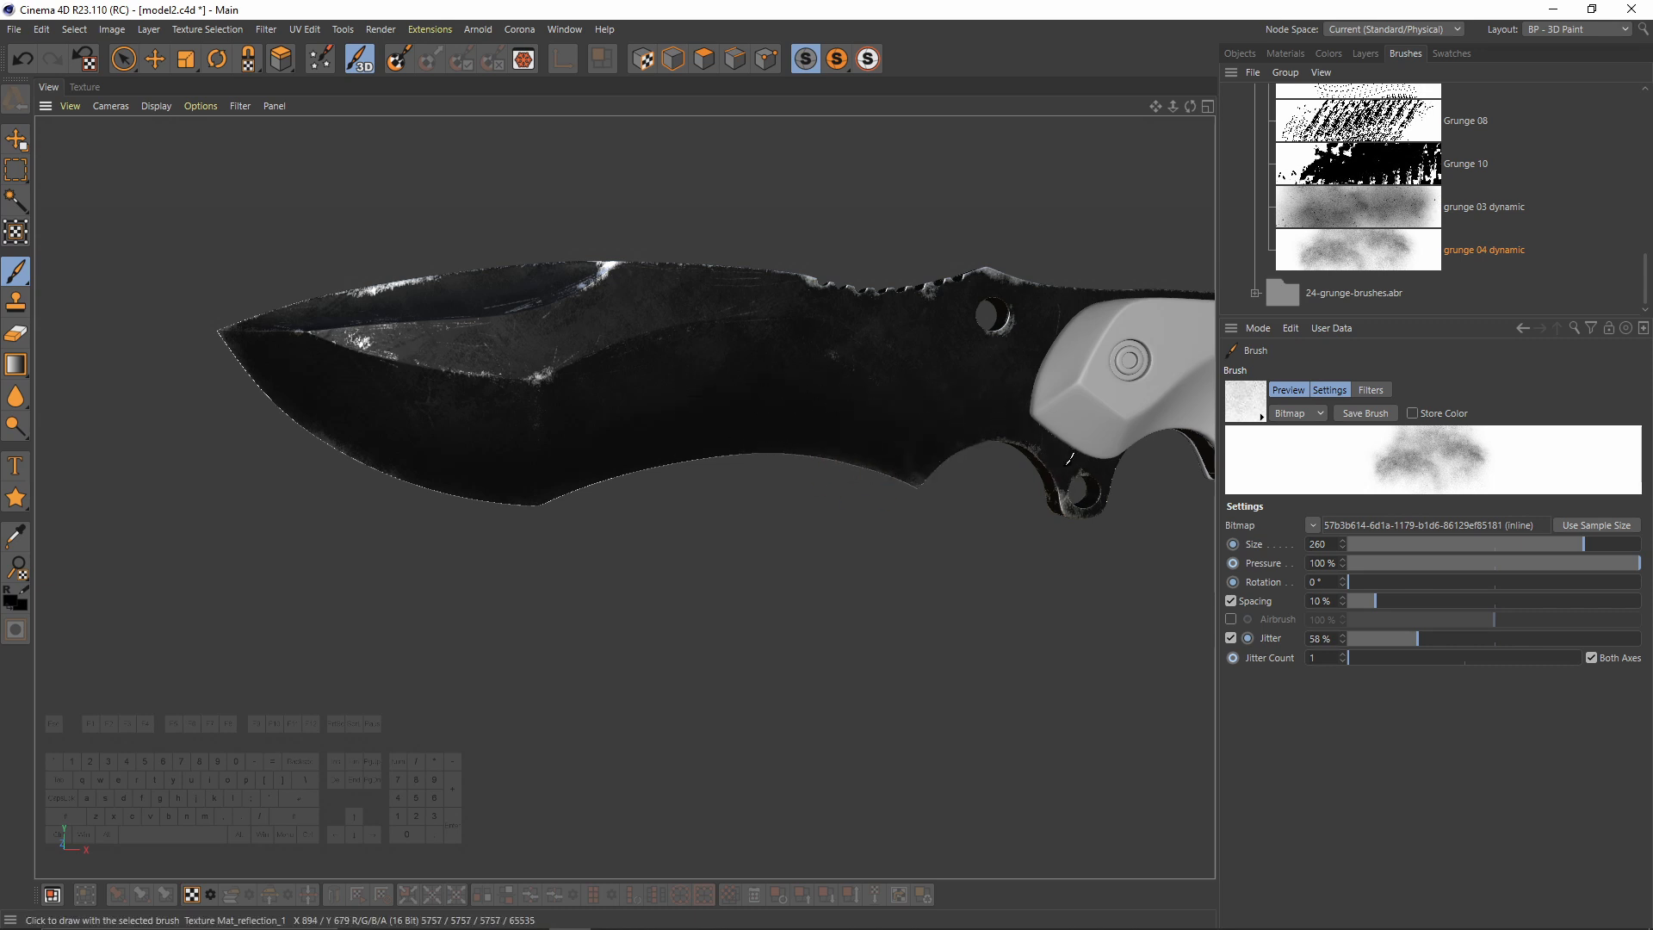
pyautogui.moveTo(993, 296)
pyautogui.mouseDown()
pyautogui.moveTo(508, 284)
pyautogui.moveTo(241, 331)
pyautogui.moveTo(461, 476)
pyautogui.moveTo(1381, 64)
pyautogui.mouseUp()
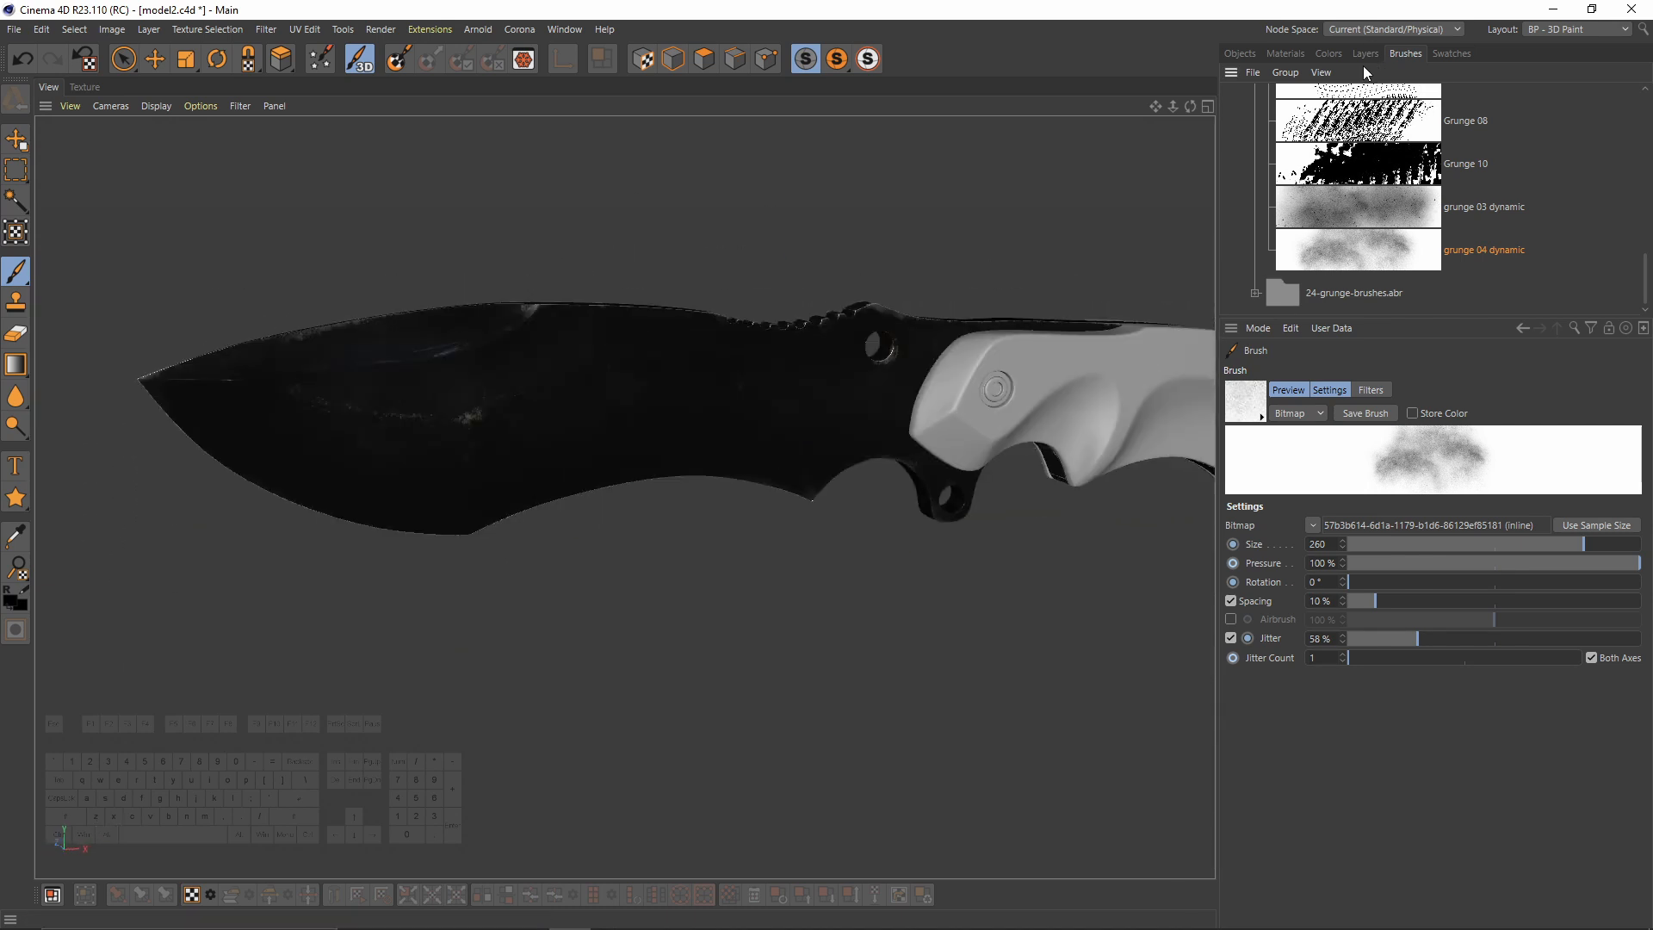
# Step: Lower the black grunge layer's opacity to 23% and compare the blade with the layer toggled
pyautogui.click(1365, 54)
pyautogui.moveTo(1468, 116); pyautogui.dragTo(1338, 114)
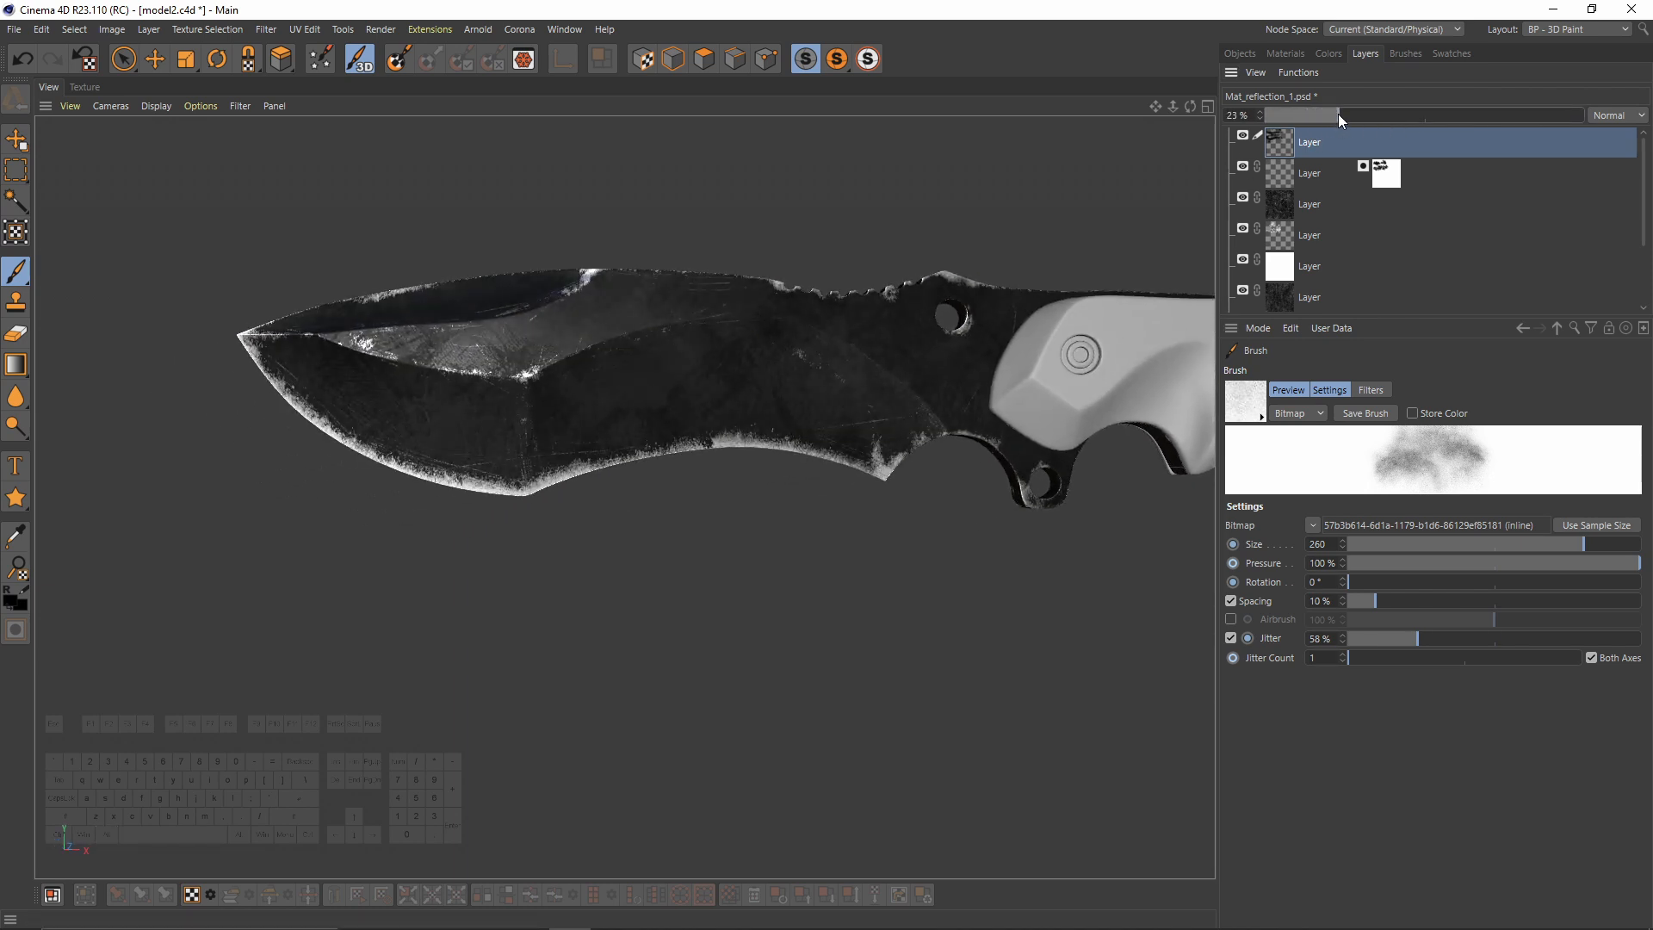
pyautogui.click(1243, 135)
pyautogui.keyDown('alt'); pyautogui.moveTo(738, 325); pyautogui.dragTo(1182, 174); pyautogui.keyUp('alt')
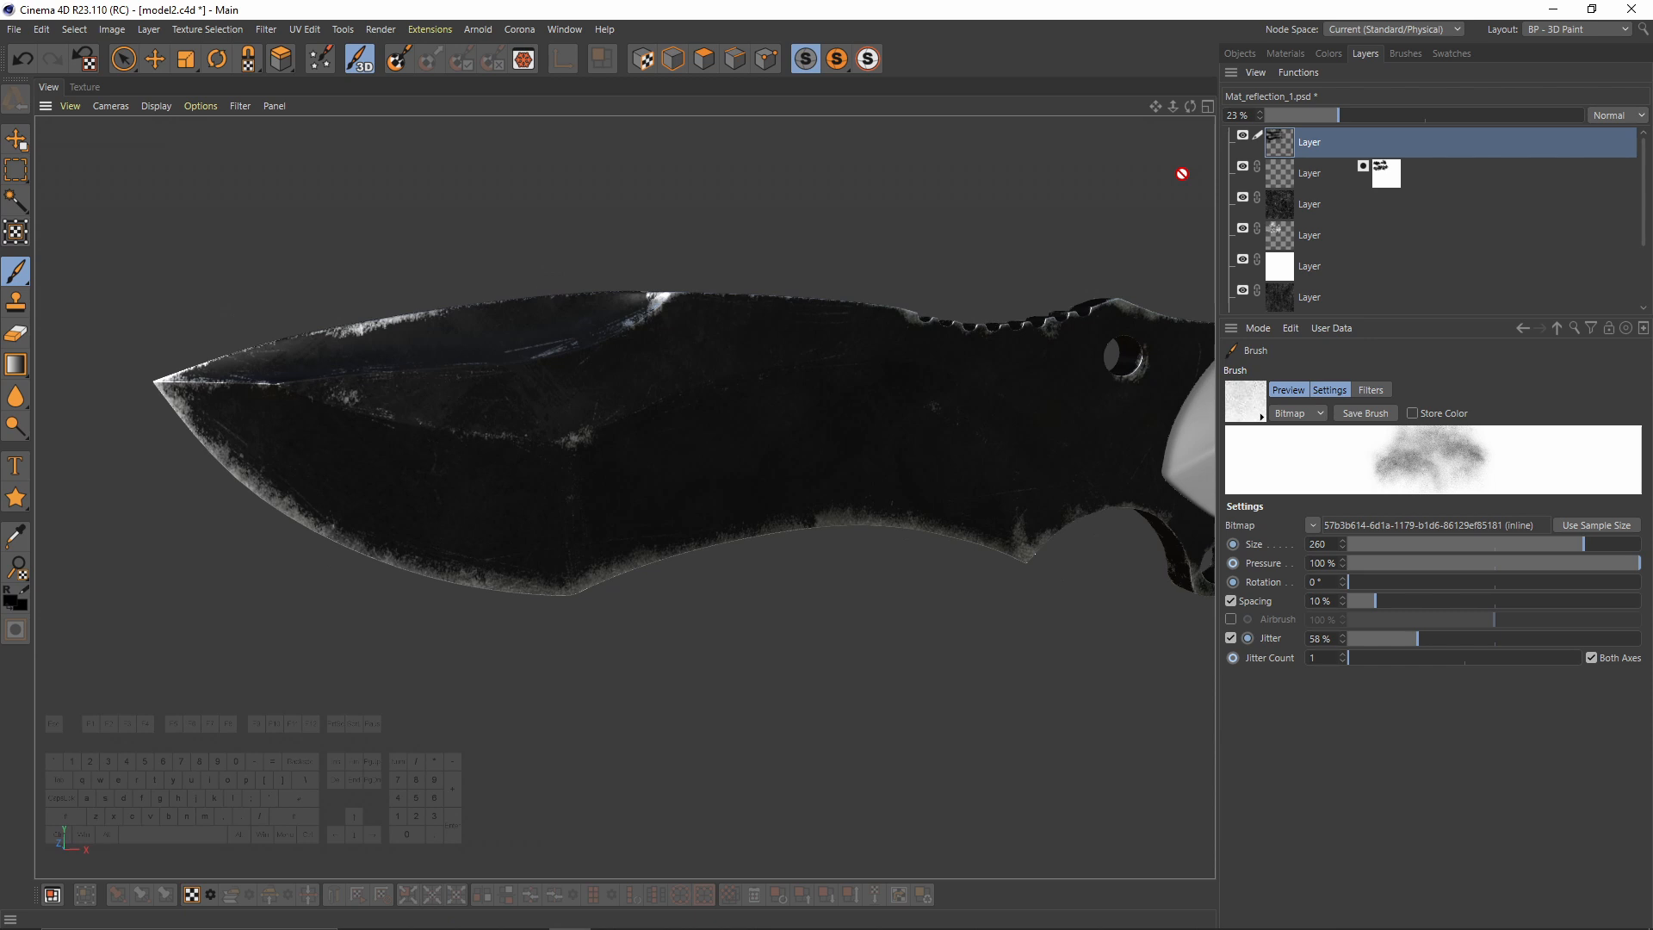
# Step: Lower the masked scratch layer's opacity and set the solid white layer's opacity to 17%
pyautogui.click(1282, 181)
pyautogui.moveTo(1447, 115); pyautogui.dragTo(1388, 117)
pyautogui.keyDown('alt'); pyautogui.moveTo(775, 362); pyautogui.dragTo(1044, 285); pyautogui.keyUp('alt')
pyautogui.click(1309, 266)
pyautogui.keyDown('alt'); pyautogui.moveTo(818, 414); pyautogui.dragTo(861, 431); pyautogui.keyUp('alt')
pyautogui.moveTo(1304, 113); pyautogui.dragTo(1320, 116)
pyautogui.keyDown('alt'); pyautogui.moveTo(849, 378); pyautogui.dragTo(867, 378); pyautogui.keyUp('alt')
pyautogui.keyDown('alt'); pyautogui.moveTo(808, 388); pyautogui.dragTo(727, 405, button='right'); pyautogui.keyUp('alt')
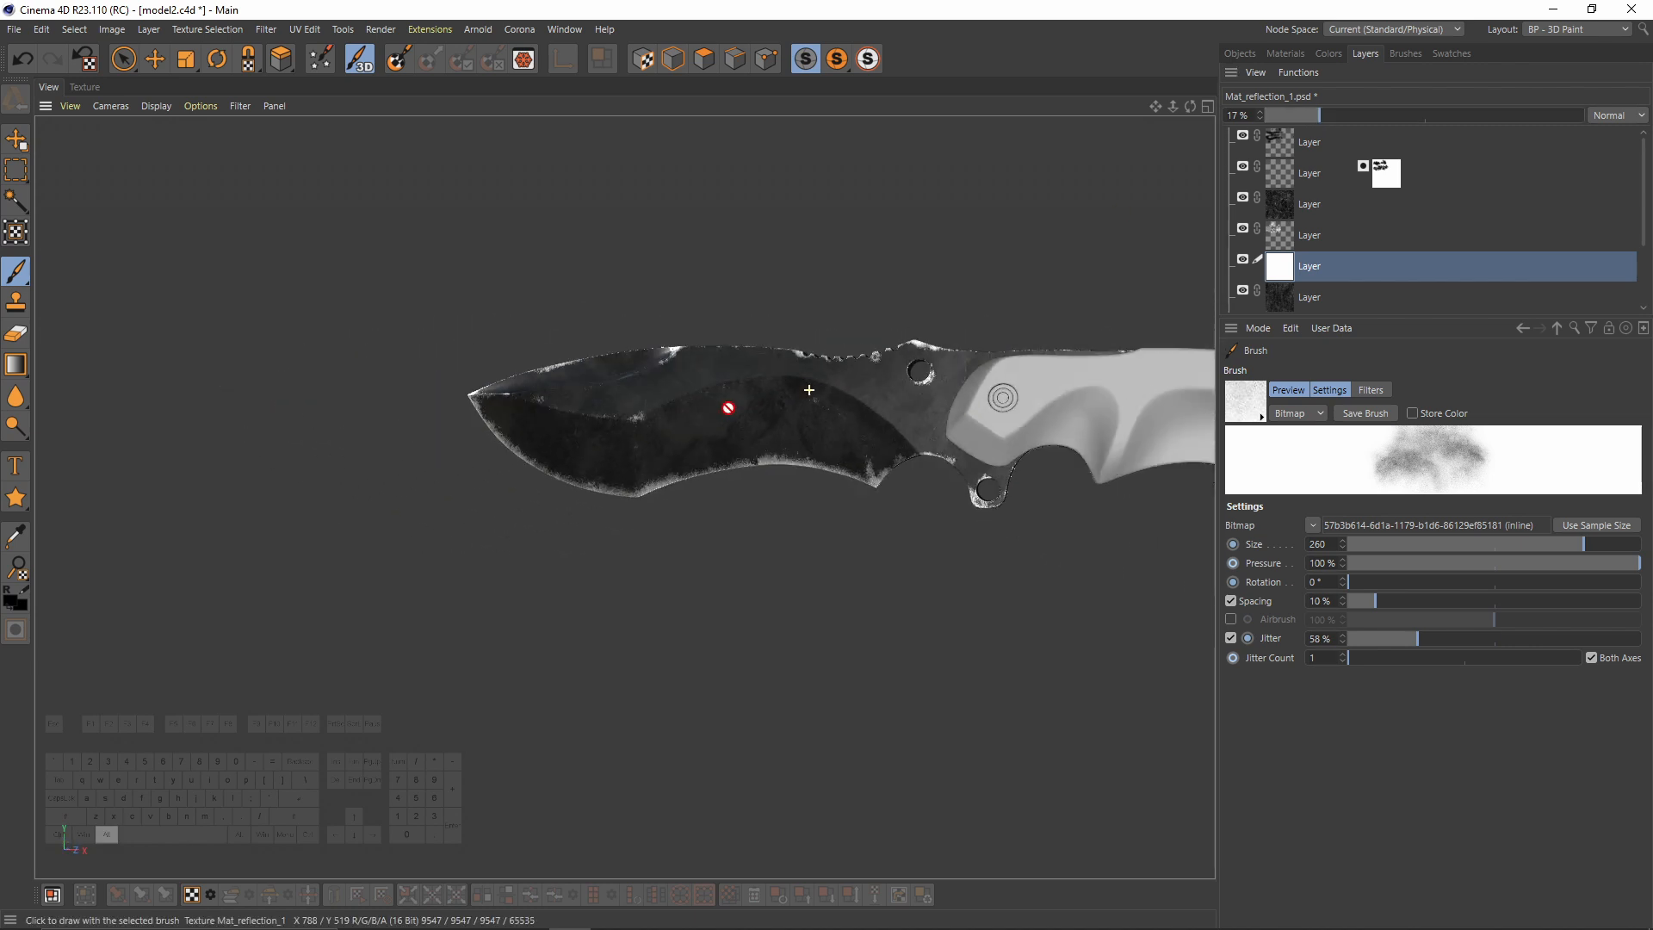
# Step: Raise the masked scratch layer's opacity slightly and adjust the opacity of the grunge layer two above the Background
pyautogui.keyDown('alt'); pyautogui.moveTo(712, 379); pyautogui.dragTo(793, 376); pyautogui.keyUp('alt')
pyautogui.keyDown('alt'); pyautogui.moveTo(665, 413); pyautogui.dragTo(692, 410); pyautogui.keyUp('alt')
pyautogui.keyDown('alt'); pyautogui.moveTo(693, 410); pyautogui.dragTo(724, 391, button='right'); pyautogui.keyUp('alt')
pyautogui.keyDown('alt'); pyautogui.moveTo(723, 391); pyautogui.dragTo(680, 418); pyautogui.keyUp('alt')
pyautogui.keyDown('alt'); pyautogui.moveTo(680, 418); pyautogui.dragTo(749, 400, button='right'); pyautogui.keyUp('alt')
pyautogui.click(1332, 171)
pyautogui.moveTo(1387, 115)
pyautogui.mouseDown()
pyautogui.moveTo(1452, 127)
pyautogui.moveTo(1414, 119)
pyautogui.mouseUp()
pyautogui.click(1317, 235)
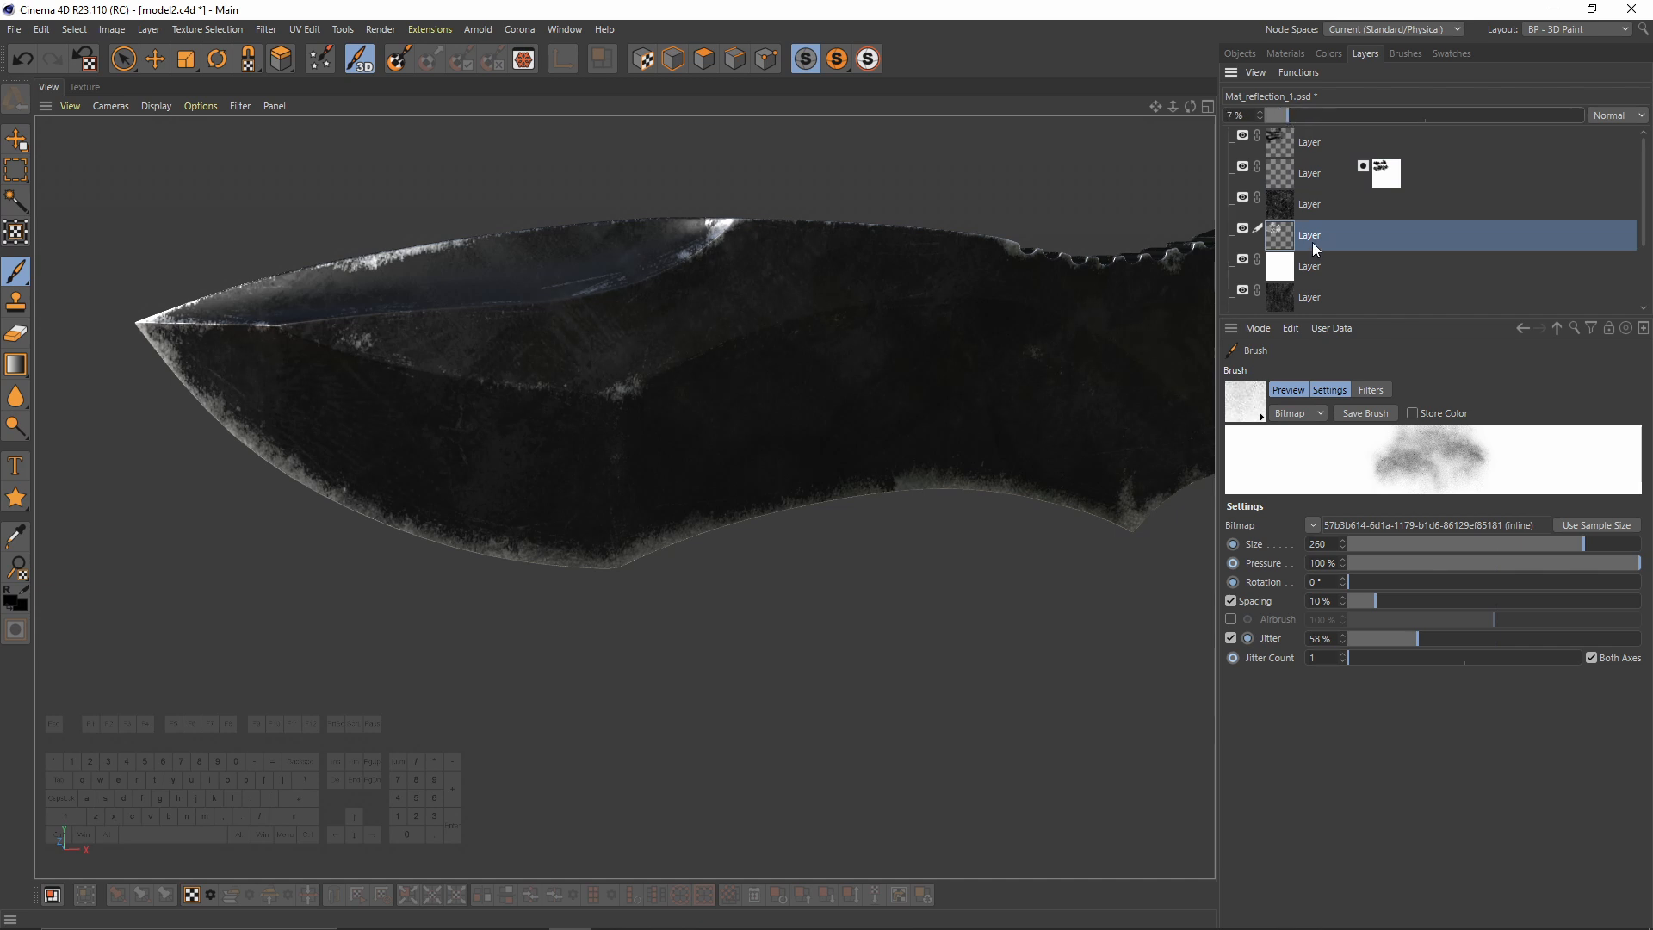
pyautogui.moveTo(1287, 115); pyautogui.dragTo(1533, 114)
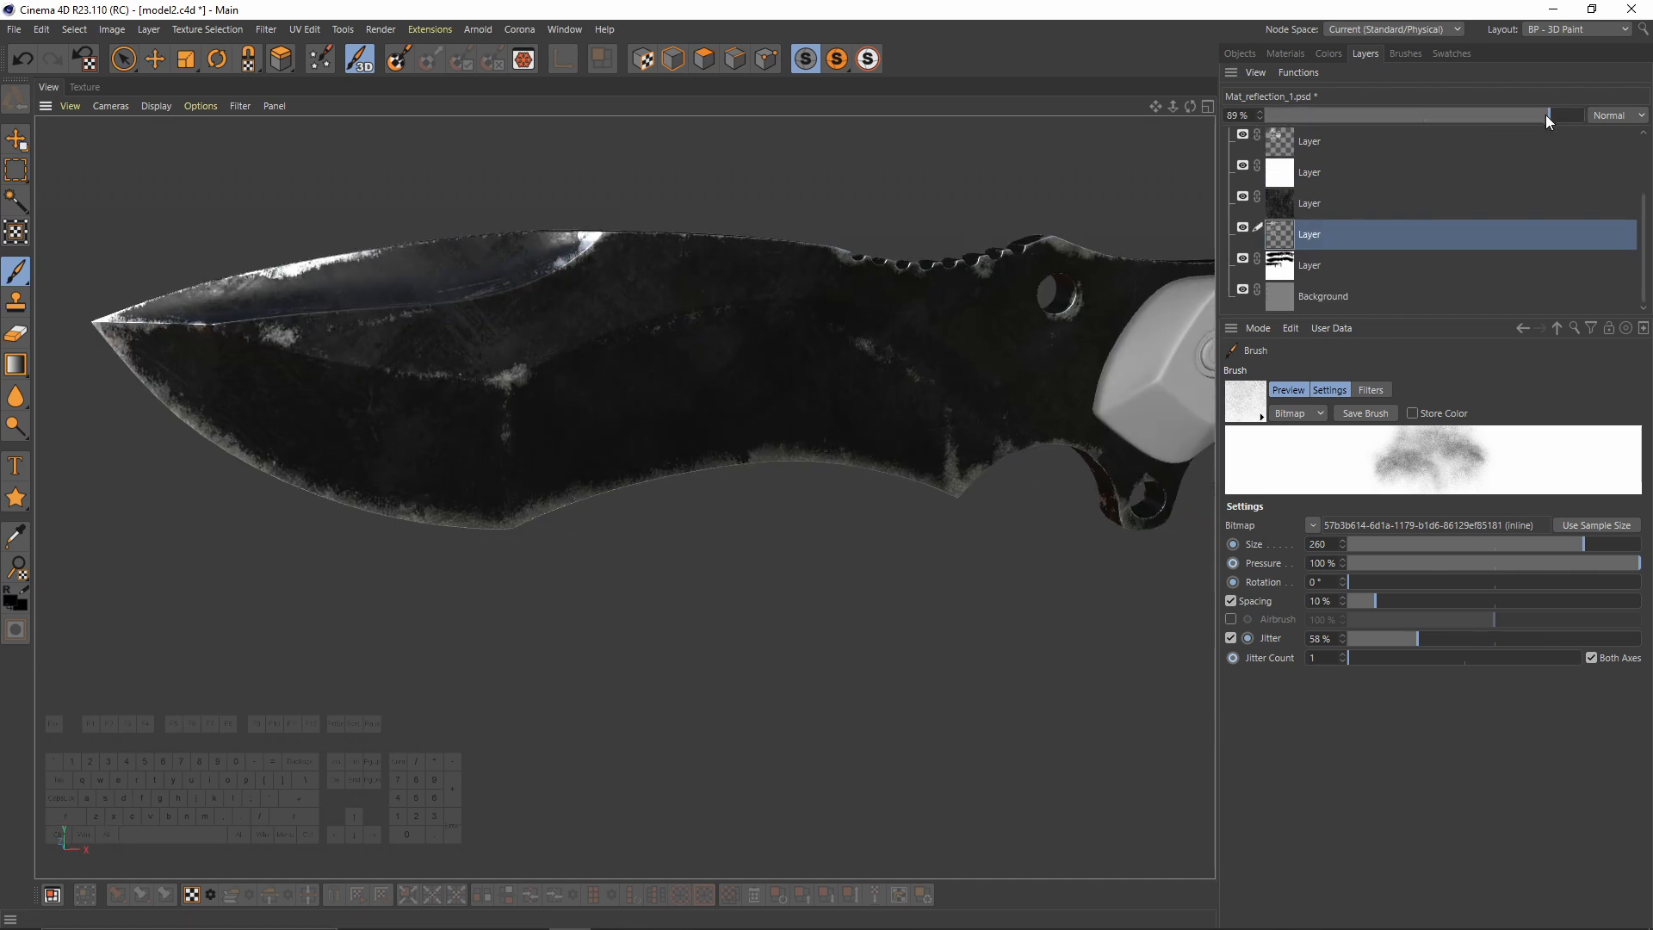
pyautogui.moveTo(1547, 115); pyautogui.dragTo(1536, 115)
# Step: Reduce the opacity of the masked scratch layer while checking the blade's reflections
pyautogui.keyDown('alt'); pyautogui.moveTo(735, 411); pyautogui.dragTo(601, 405, button='right'); pyautogui.keyUp('alt')
pyautogui.keyDown('alt'); pyautogui.moveTo(601, 406); pyautogui.dragTo(701, 301); pyautogui.keyUp('alt')
pyautogui.keyDown('alt'); pyautogui.moveTo(701, 301); pyautogui.dragTo(623, 295, button='middle'); pyautogui.keyUp('alt')
pyautogui.moveTo(623, 295)
pyautogui.keyDown('alt'); pyautogui.mouseDown()
pyautogui.moveTo(609, 305)
pyautogui.moveTo(622, 291)
pyautogui.mouseUp(); pyautogui.keyUp('alt')
pyautogui.click(1421, 172)
pyautogui.moveTo(1402, 115); pyautogui.dragTo(1319, 121)
pyautogui.keyDown('alt'); pyautogui.moveTo(707, 379); pyautogui.dragTo(688, 386); pyautogui.keyUp('alt')
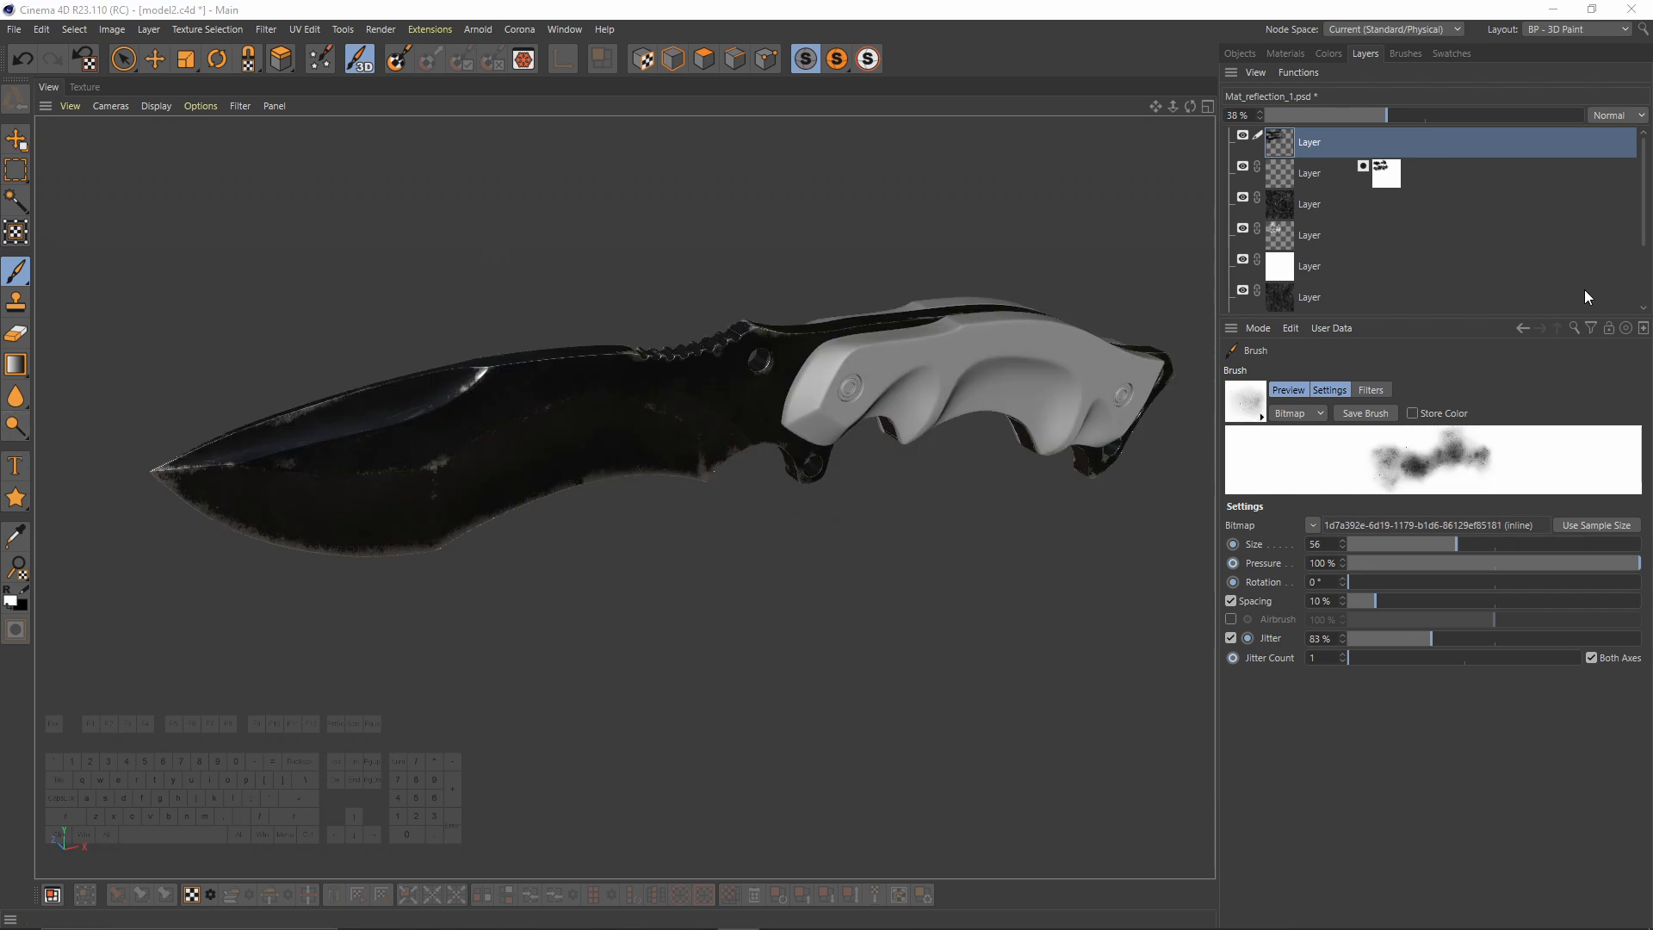
# Step: Add another top layer to the reflection texture and choose the grunge 03 dynamic brush with white paint
pyautogui.click(1323, 74)
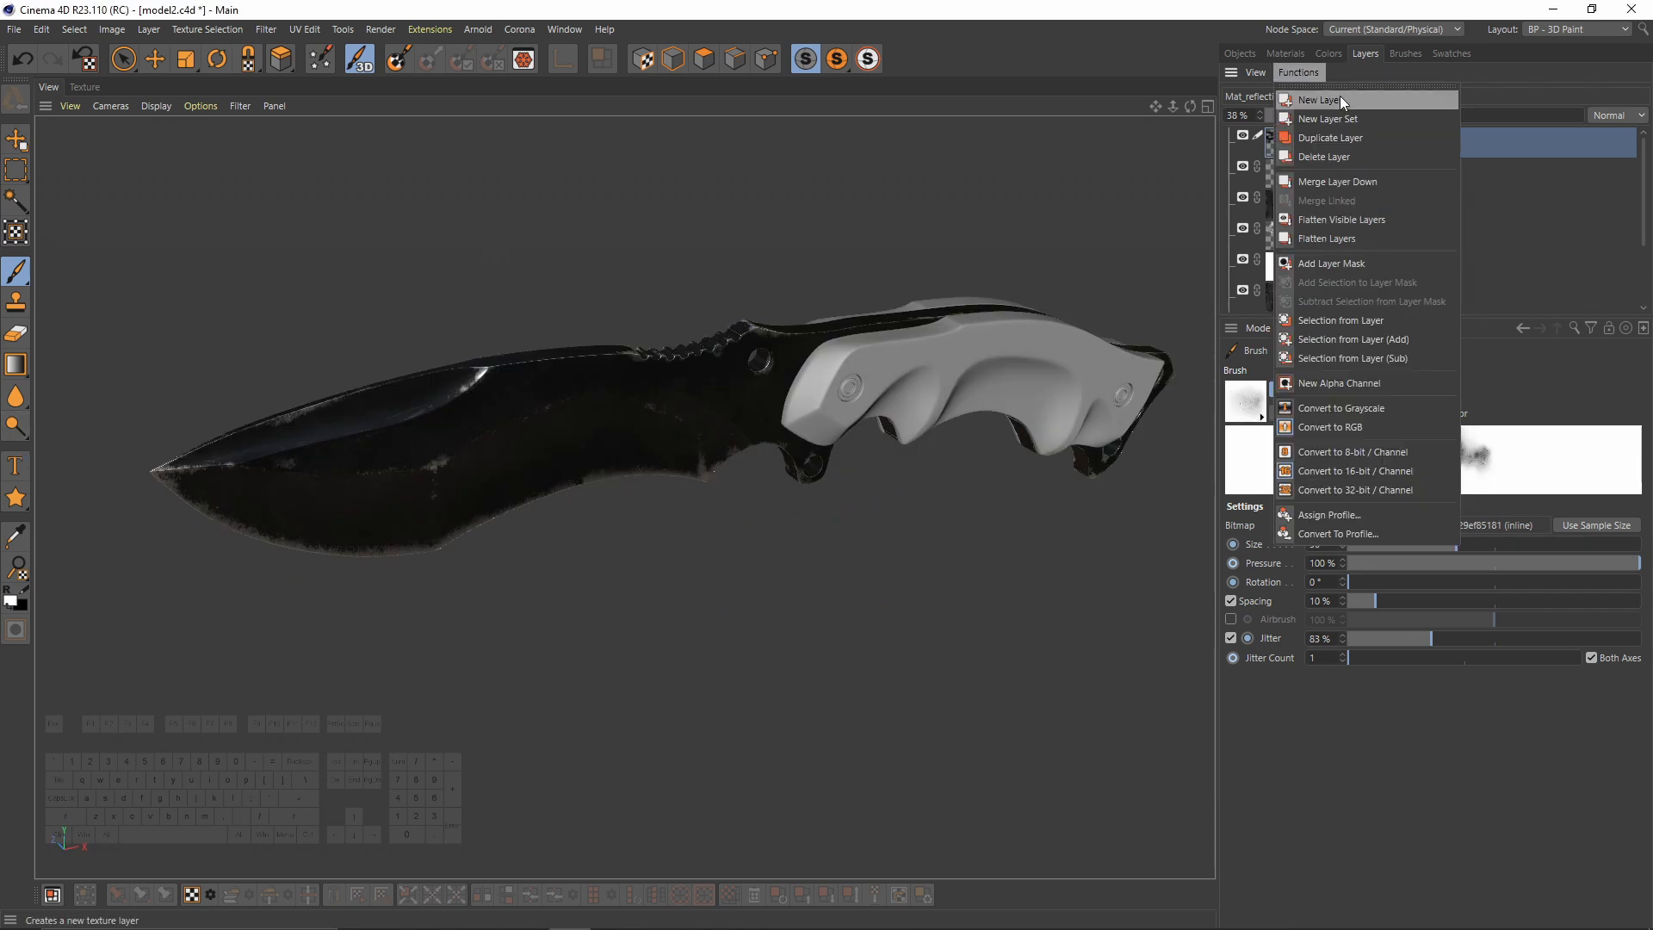
pyautogui.click(1340, 96)
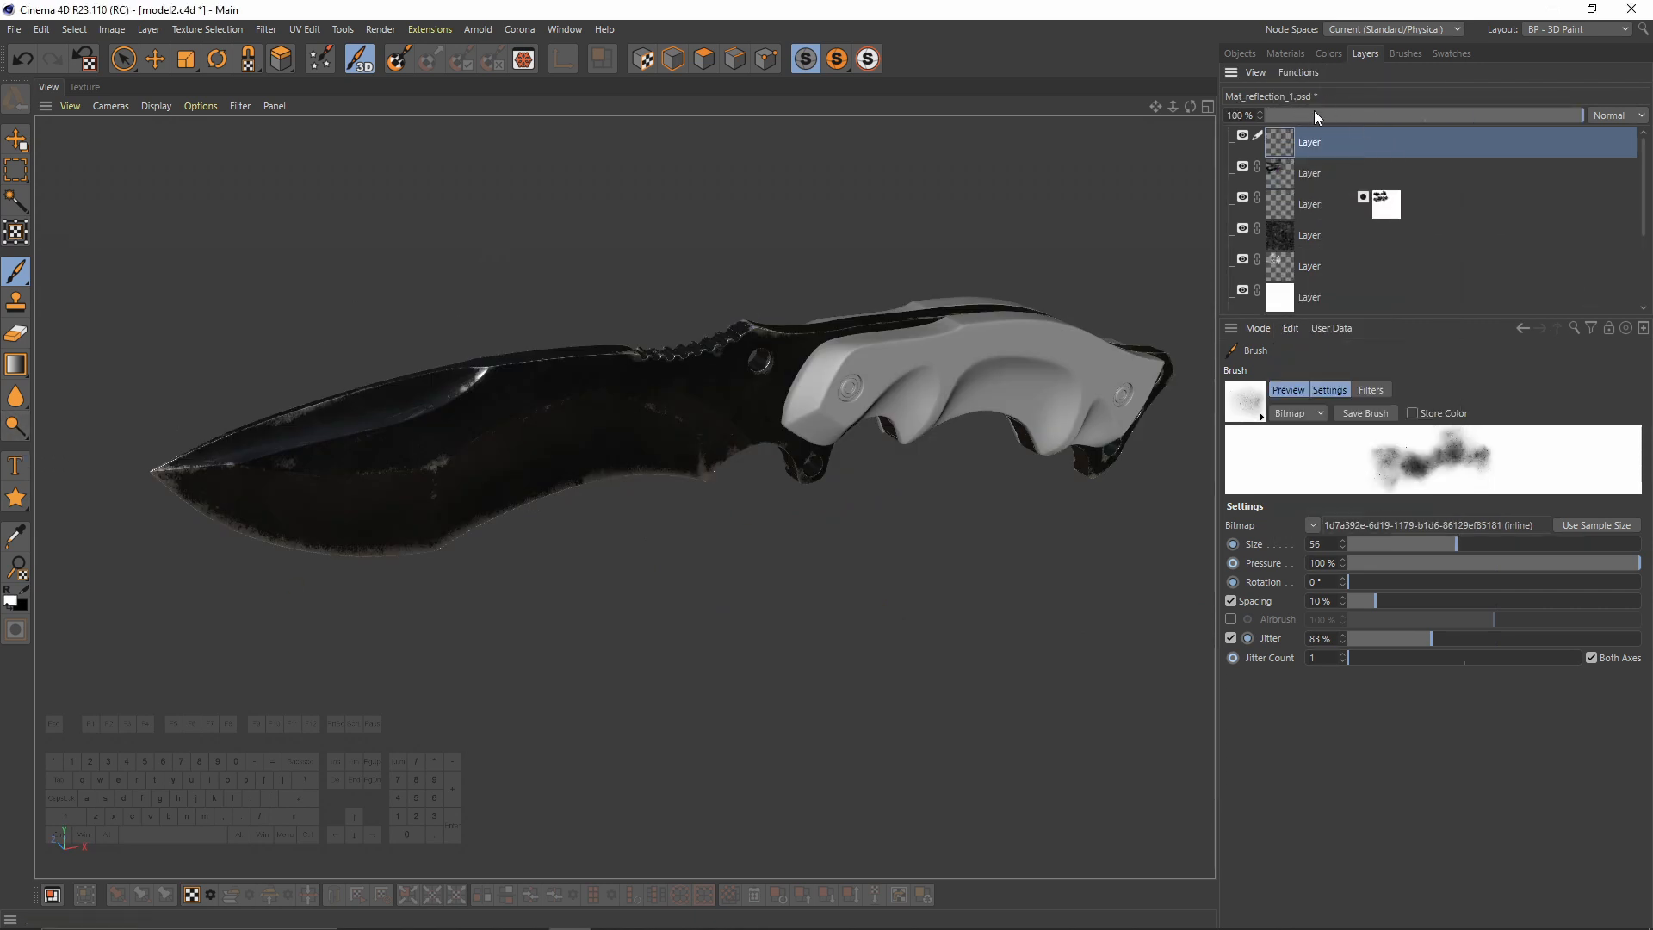
pyautogui.click(1329, 53)
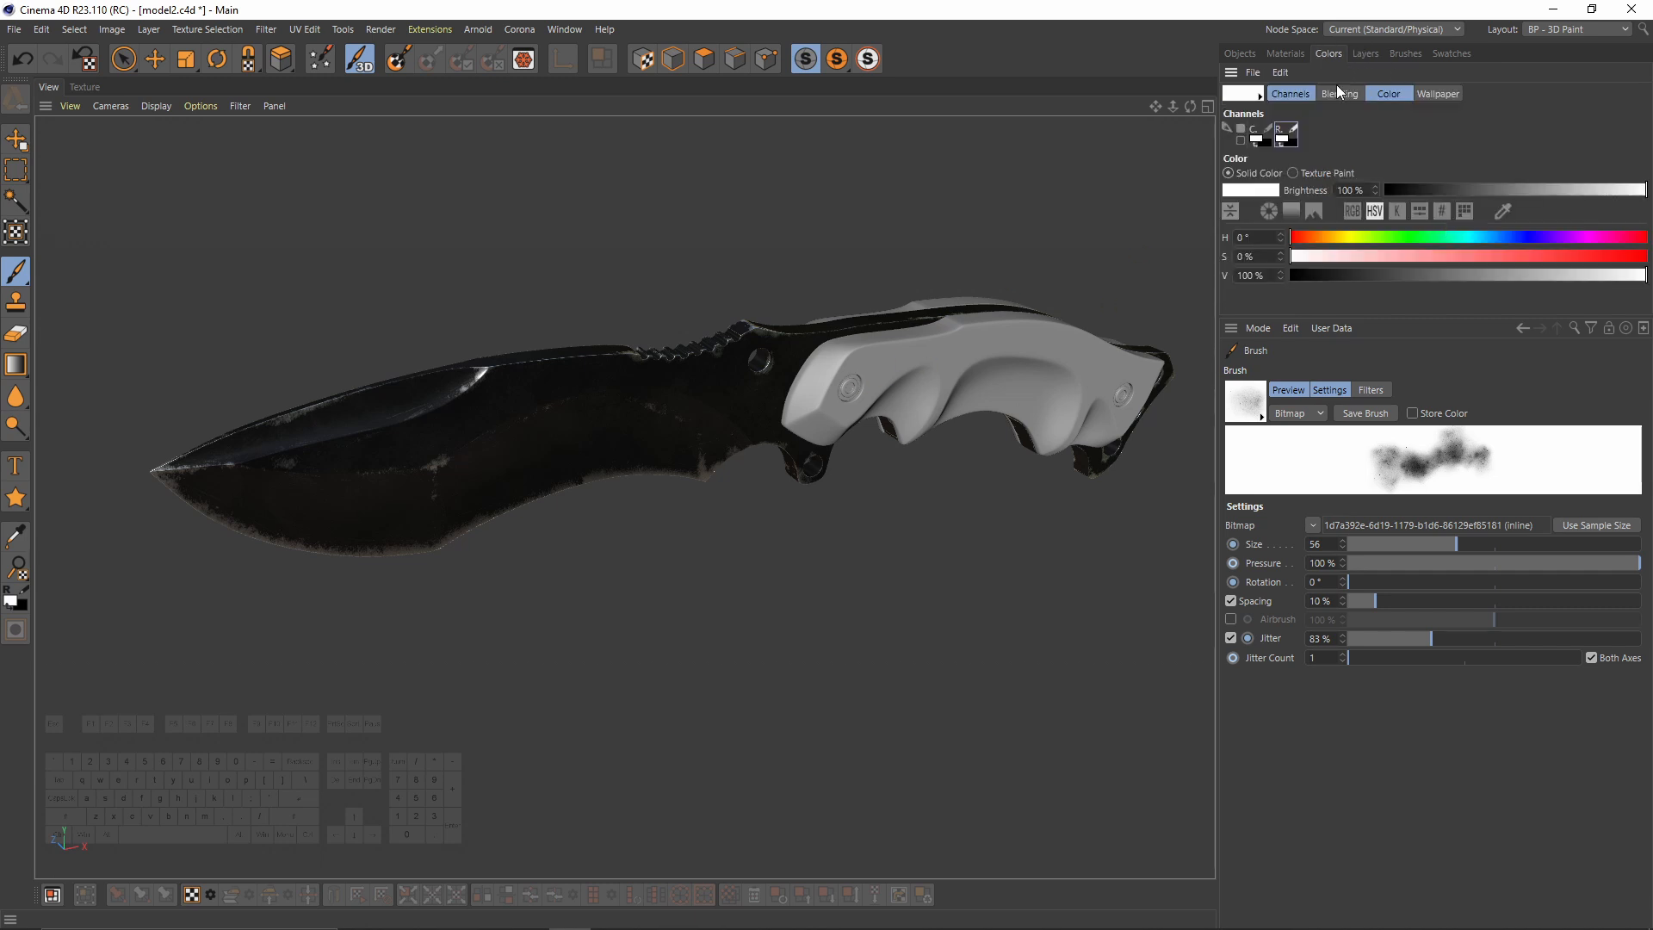
pyautogui.click(1405, 53)
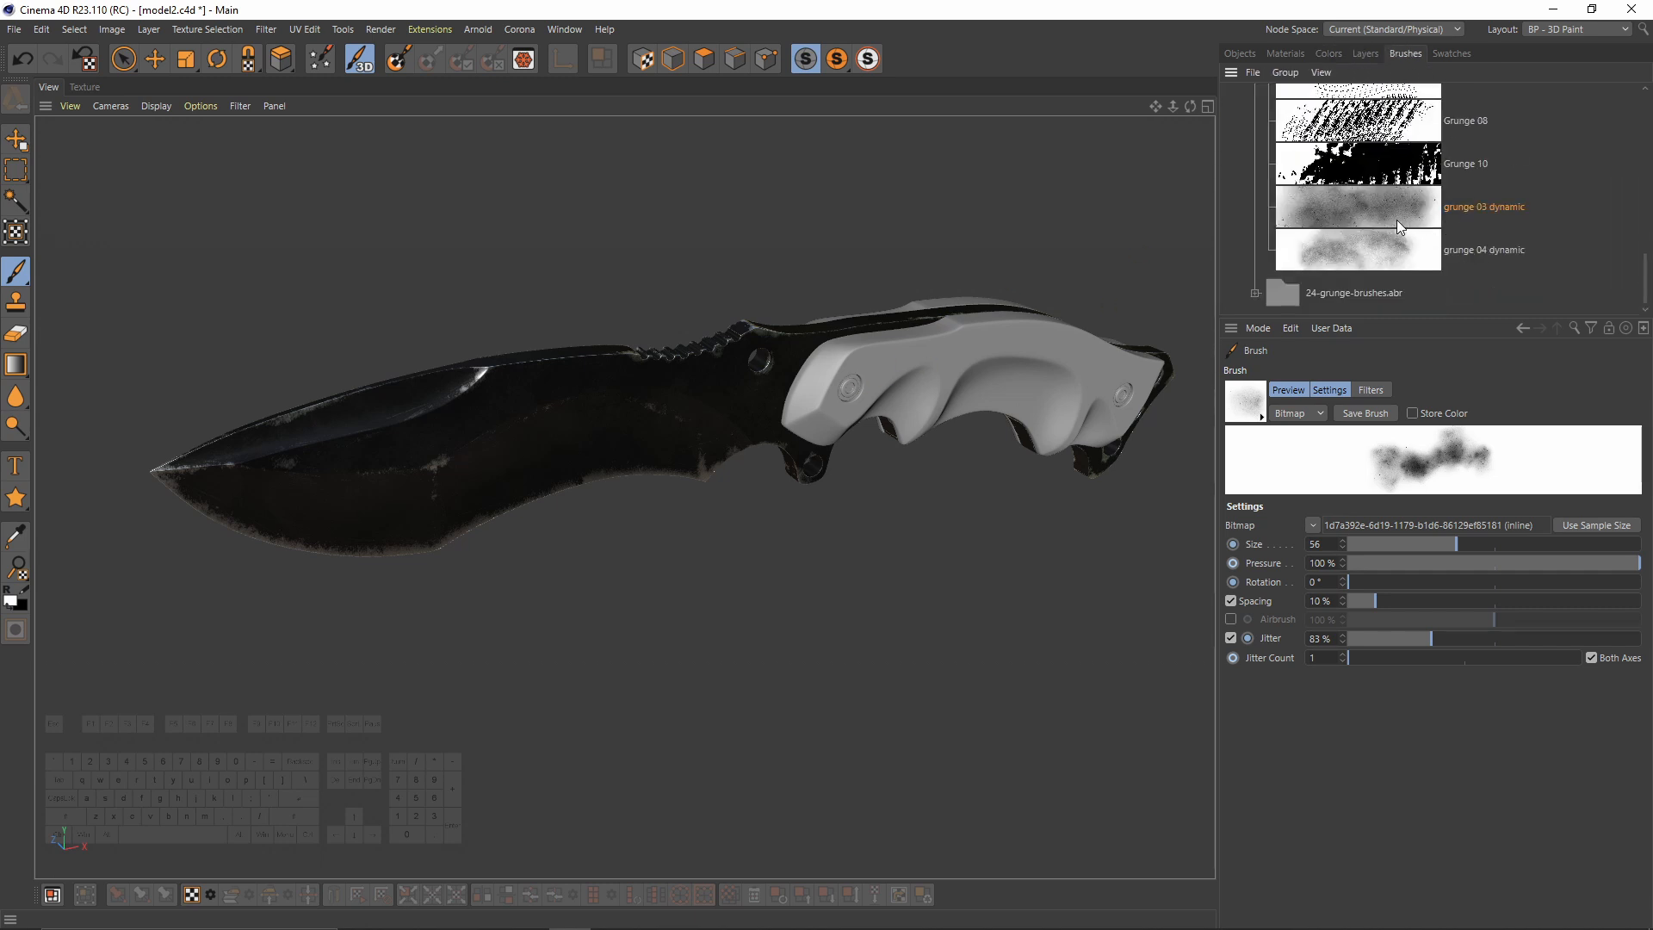
pyautogui.click(1372, 205)
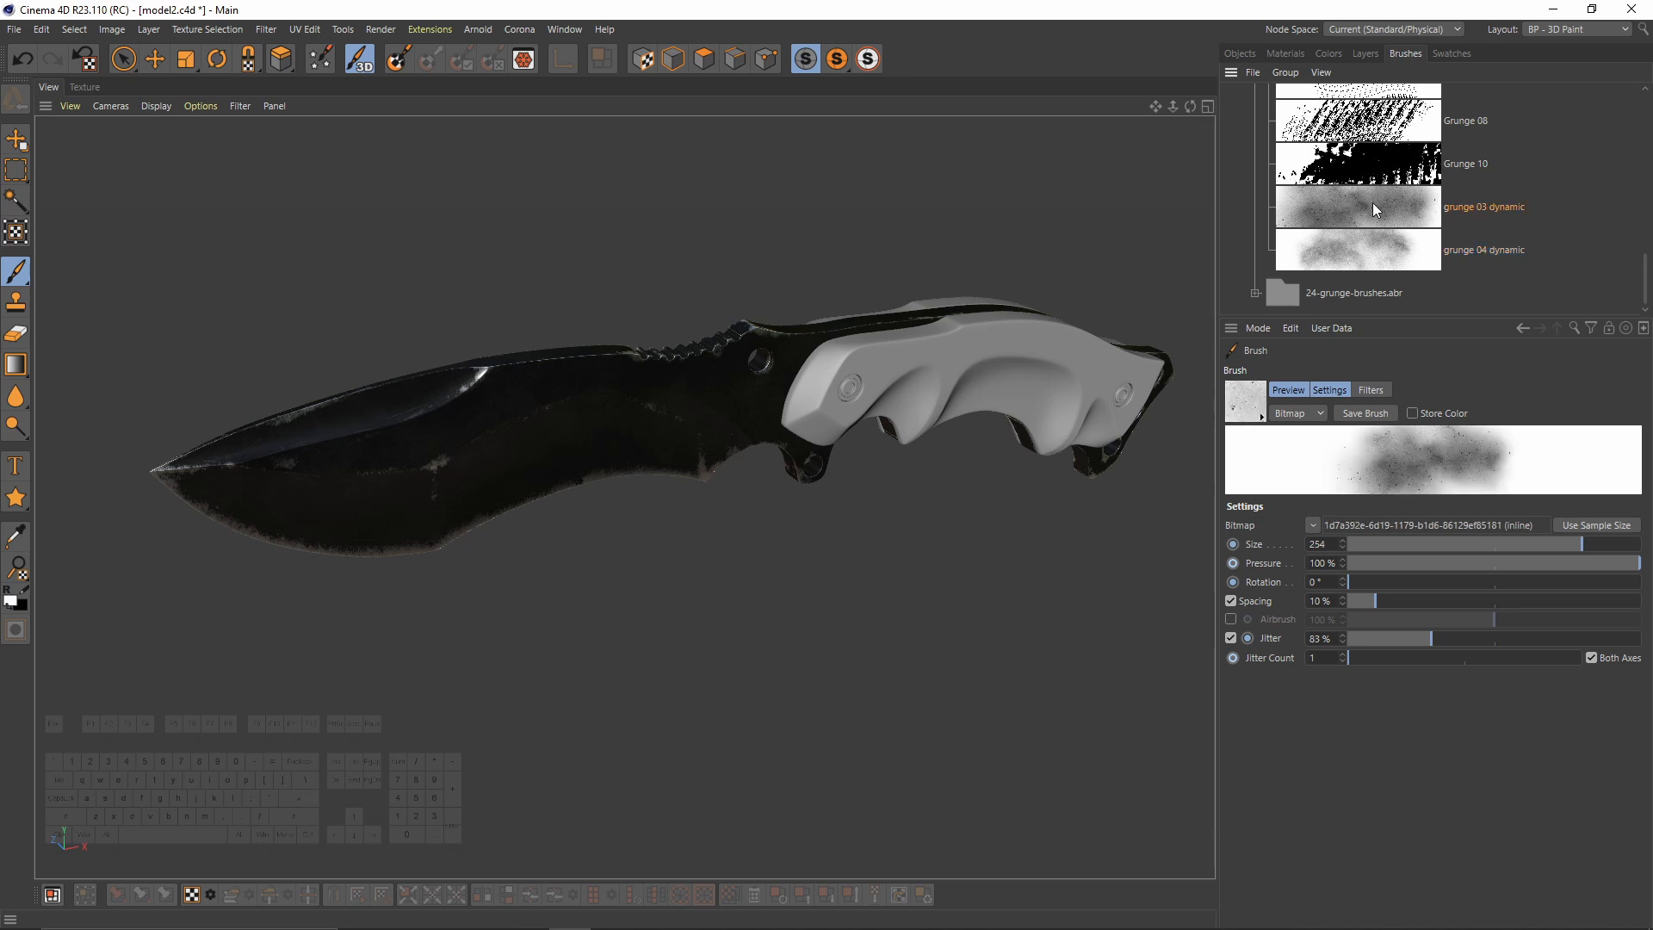
# Step: Resize the brush to 142 and paint white wear on the metal where the blade meets the handle
pyautogui.moveTo(741, 379)
pyautogui.keyDown('alt'); pyautogui.mouseDown()
pyautogui.moveTo(811, 347)
pyautogui.moveTo(779, 365)
pyautogui.mouseUp(); pyautogui.keyUp('alt')
pyautogui.scroll(3, 778, 365)
pyautogui.moveTo(778, 365); pyautogui.dragTo(741, 365, button='middle')
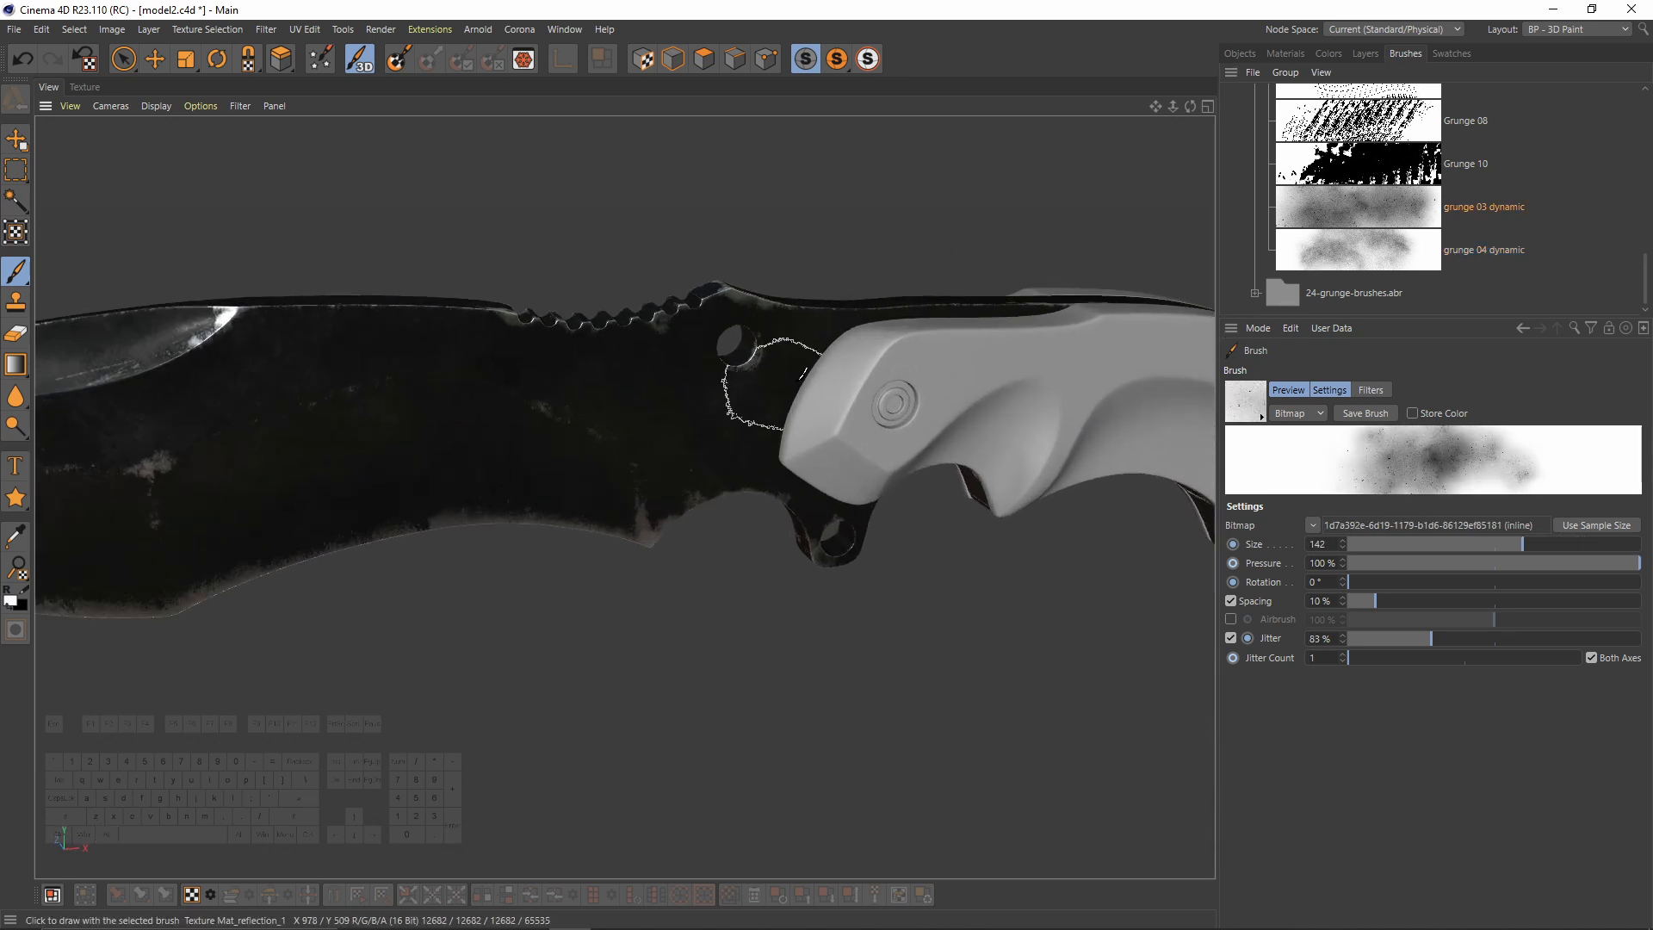
pyautogui.scroll(2, 780, 365)
pyautogui.moveTo(811, 325)
pyautogui.mouseDown()
pyautogui.moveTo(792, 370)
pyautogui.moveTo(805, 353)
pyautogui.moveTo(758, 383)
pyautogui.moveTo(773, 486)
pyautogui.mouseUp()
pyautogui.keyDown('alt'); pyautogui.moveTo(772, 485); pyautogui.dragTo(811, 432); pyautogui.keyUp('alt')
pyautogui.moveTo(811, 529)
pyautogui.mouseDown()
pyautogui.moveTo(797, 547)
pyautogui.moveTo(810, 529)
pyautogui.mouseUp()
pyautogui.moveTo(863, 395)
pyautogui.keyDown('alt'); pyautogui.mouseDown()
pyautogui.moveTo(873, 321)
pyautogui.moveTo(814, 362)
pyautogui.moveTo(804, 343)
pyautogui.moveTo(887, 344)
pyautogui.mouseUp(); pyautogui.keyUp('alt')
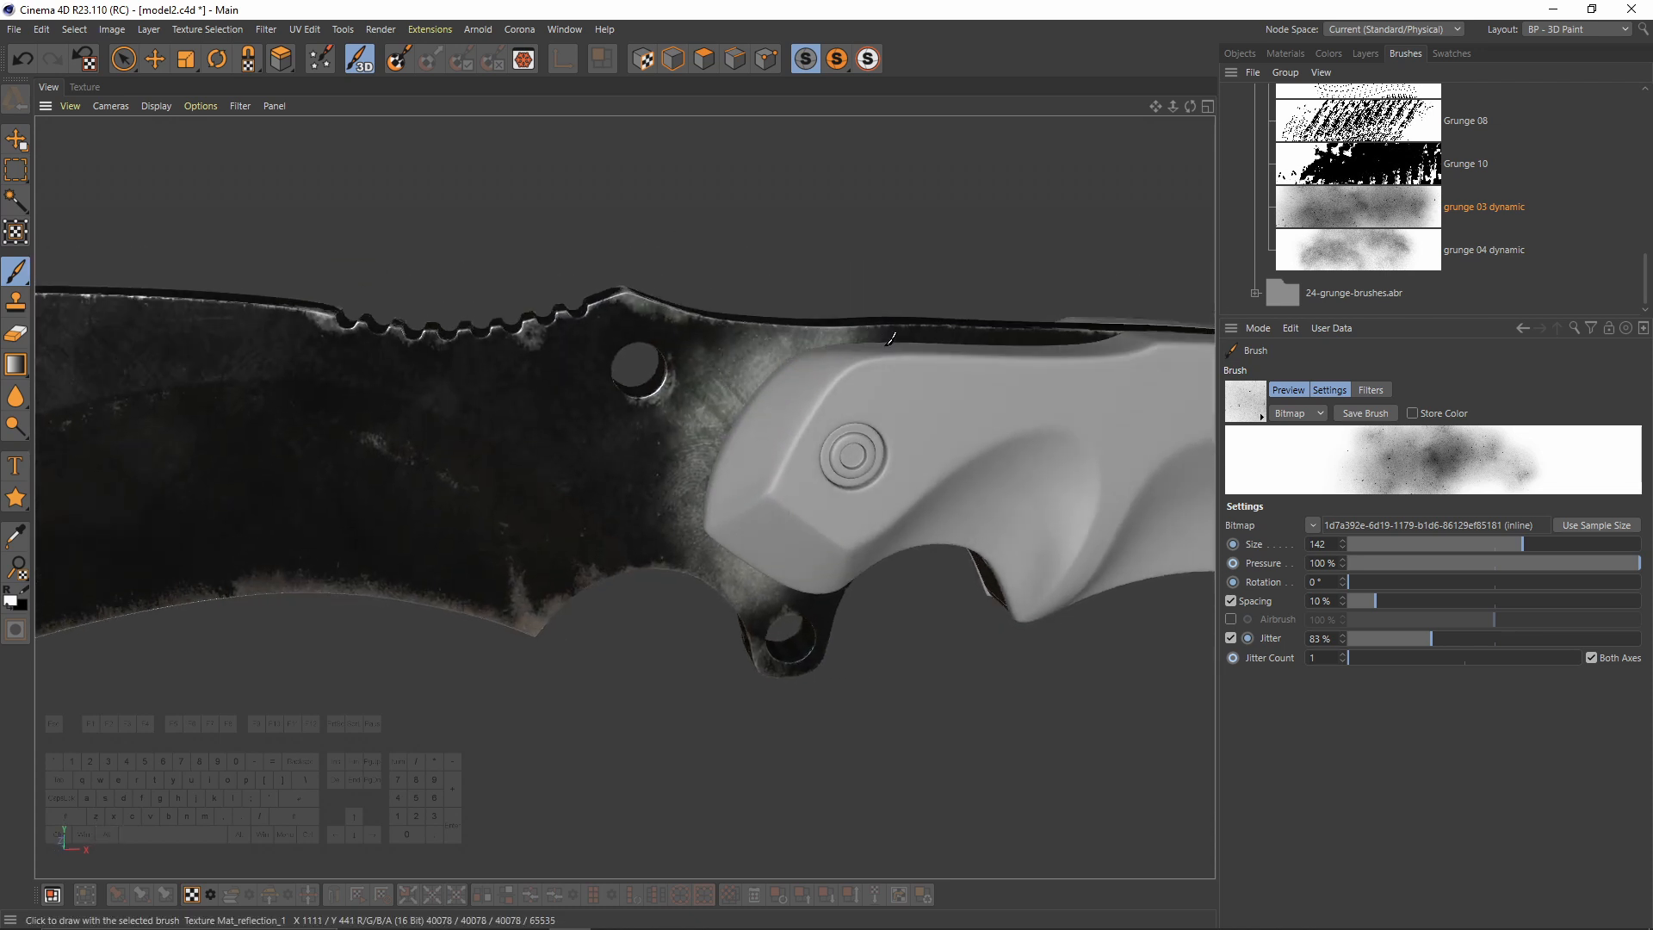
pyautogui.moveTo(1020, 338); pyautogui.dragTo(926, 343)
# Step: Reduce the brush to size 104 and 48% pressure and paint softer white wear along the metal around the handle
pyautogui.moveTo(879, 350)
pyautogui.keyDown('alt'); pyautogui.mouseDown()
pyautogui.moveTo(948, 354)
pyautogui.moveTo(952, 491)
pyautogui.mouseUp(); pyautogui.keyUp('alt')
pyautogui.moveTo(952, 490); pyautogui.dragTo(951, 542, button='middle')
pyautogui.moveTo(868, 646)
pyautogui.mouseDown(button='middle')
pyautogui.moveTo(820, 665)
pyautogui.moveTo(834, 666)
pyautogui.mouseUp(button='middle')
pyautogui.keyDown('alt'); pyautogui.moveTo(799, 406); pyautogui.dragTo(749, 456); pyautogui.keyUp('alt')
pyautogui.moveTo(838, 413)
pyautogui.keyDown('alt'); pyautogui.mouseDown()
pyautogui.moveTo(767, 332)
pyautogui.moveTo(772, 287)
pyautogui.moveTo(761, 306)
pyautogui.mouseUp(); pyautogui.keyUp('alt')
pyautogui.moveTo(762, 306); pyautogui.dragTo(779, 307, button='middle')
pyautogui.moveTo(778, 307)
pyautogui.mouseDown()
pyautogui.moveTo(529, 231)
pyautogui.moveTo(784, 371)
pyautogui.mouseUp()
pyautogui.moveTo(163, 440)
pyautogui.keyDown('alt'); pyautogui.mouseDown()
pyautogui.moveTo(263, 369)
pyautogui.moveTo(302, 406)
pyautogui.moveTo(301, 465)
pyautogui.mouseUp(); pyautogui.keyUp('alt')
pyautogui.moveTo(302, 465)
pyautogui.keyDown('alt'); pyautogui.mouseDown()
pyautogui.moveTo(517, 366)
pyautogui.moveTo(555, 366)
pyautogui.mouseUp(); pyautogui.keyUp('alt')
pyautogui.moveTo(555, 366)
pyautogui.keyDown('alt'); pyautogui.mouseDown()
pyautogui.moveTo(594, 296)
pyautogui.moveTo(616, 314)
pyautogui.moveTo(715, 318)
pyautogui.mouseUp(); pyautogui.keyUp('alt')
# Step: Lower the white handle-edge wear layer's opacity to 38%
pyautogui.click(1365, 53)
pyautogui.keyDown('alt'); pyautogui.moveTo(939, 193); pyautogui.dragTo(925, 249); pyautogui.keyUp('alt')
pyautogui.click(1474, 113)
pyautogui.keyDown('alt'); pyautogui.moveTo(715, 243); pyautogui.dragTo(834, 244); pyautogui.keyUp('alt')
pyautogui.keyDown('alt'); pyautogui.moveTo(833, 243); pyautogui.dragTo(732, 244, button='right'); pyautogui.keyUp('alt')
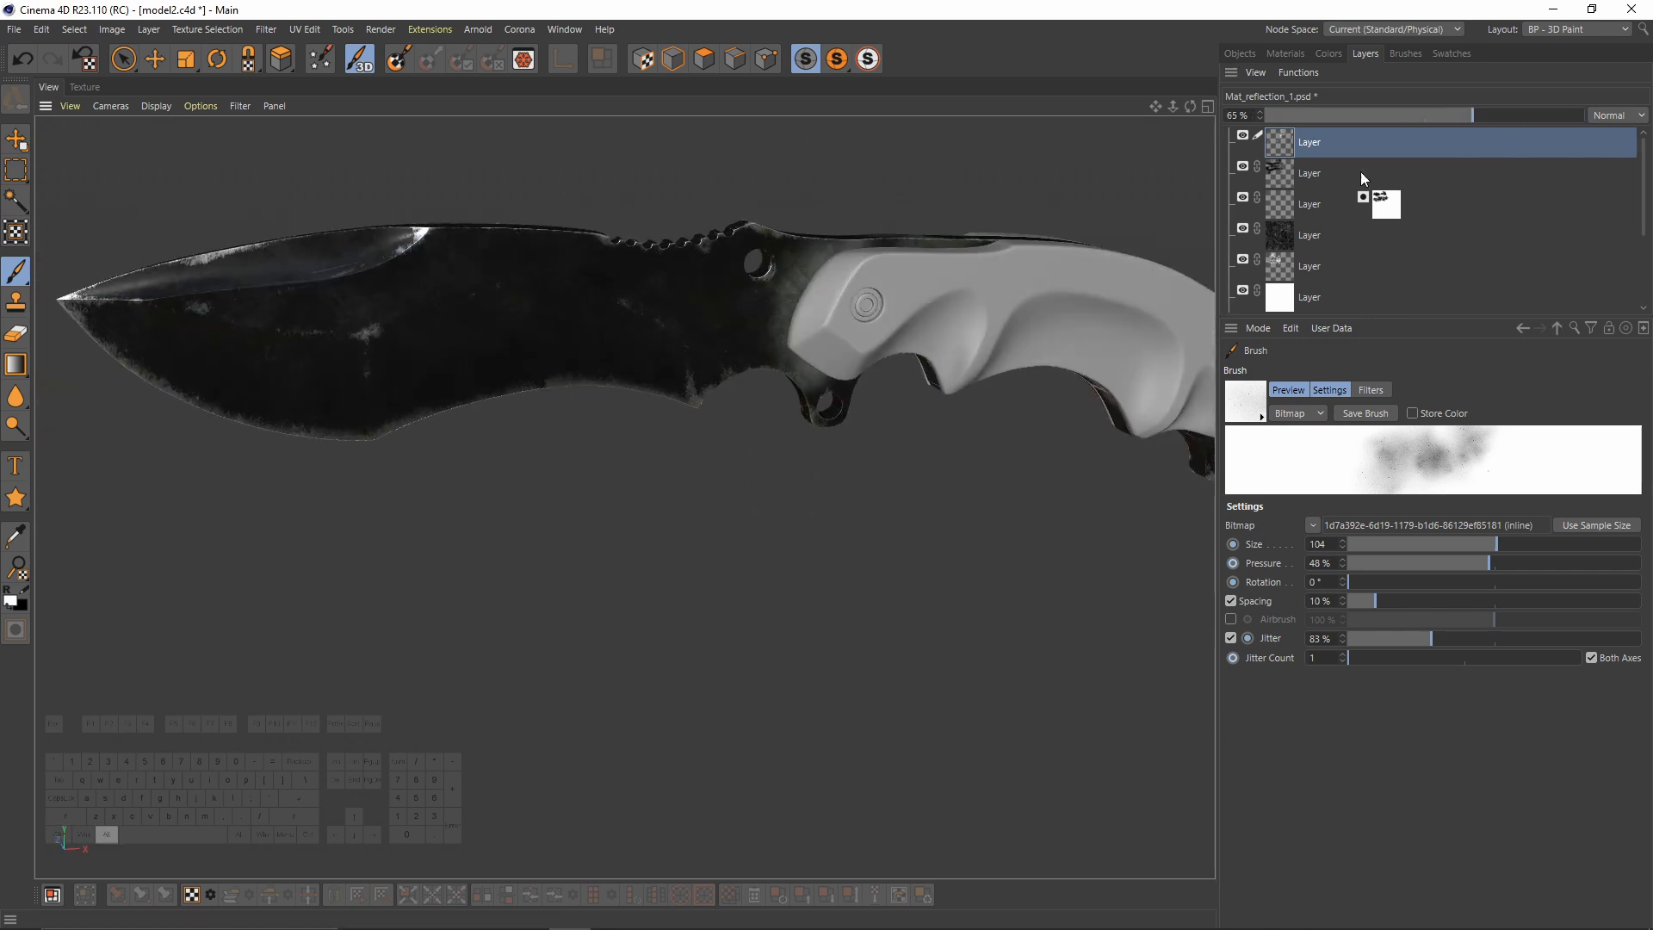
pyautogui.click(1420, 115)
pyautogui.moveTo(1419, 113); pyautogui.dragTo(1386, 115)
pyautogui.keyDown('alt'); pyautogui.moveTo(802, 274); pyautogui.dragTo(797, 229, button='middle'); pyautogui.keyUp('alt')
pyautogui.keyDown('alt'); pyautogui.moveTo(798, 228); pyautogui.dragTo(1145, 200, button='right'); pyautogui.keyUp('alt')
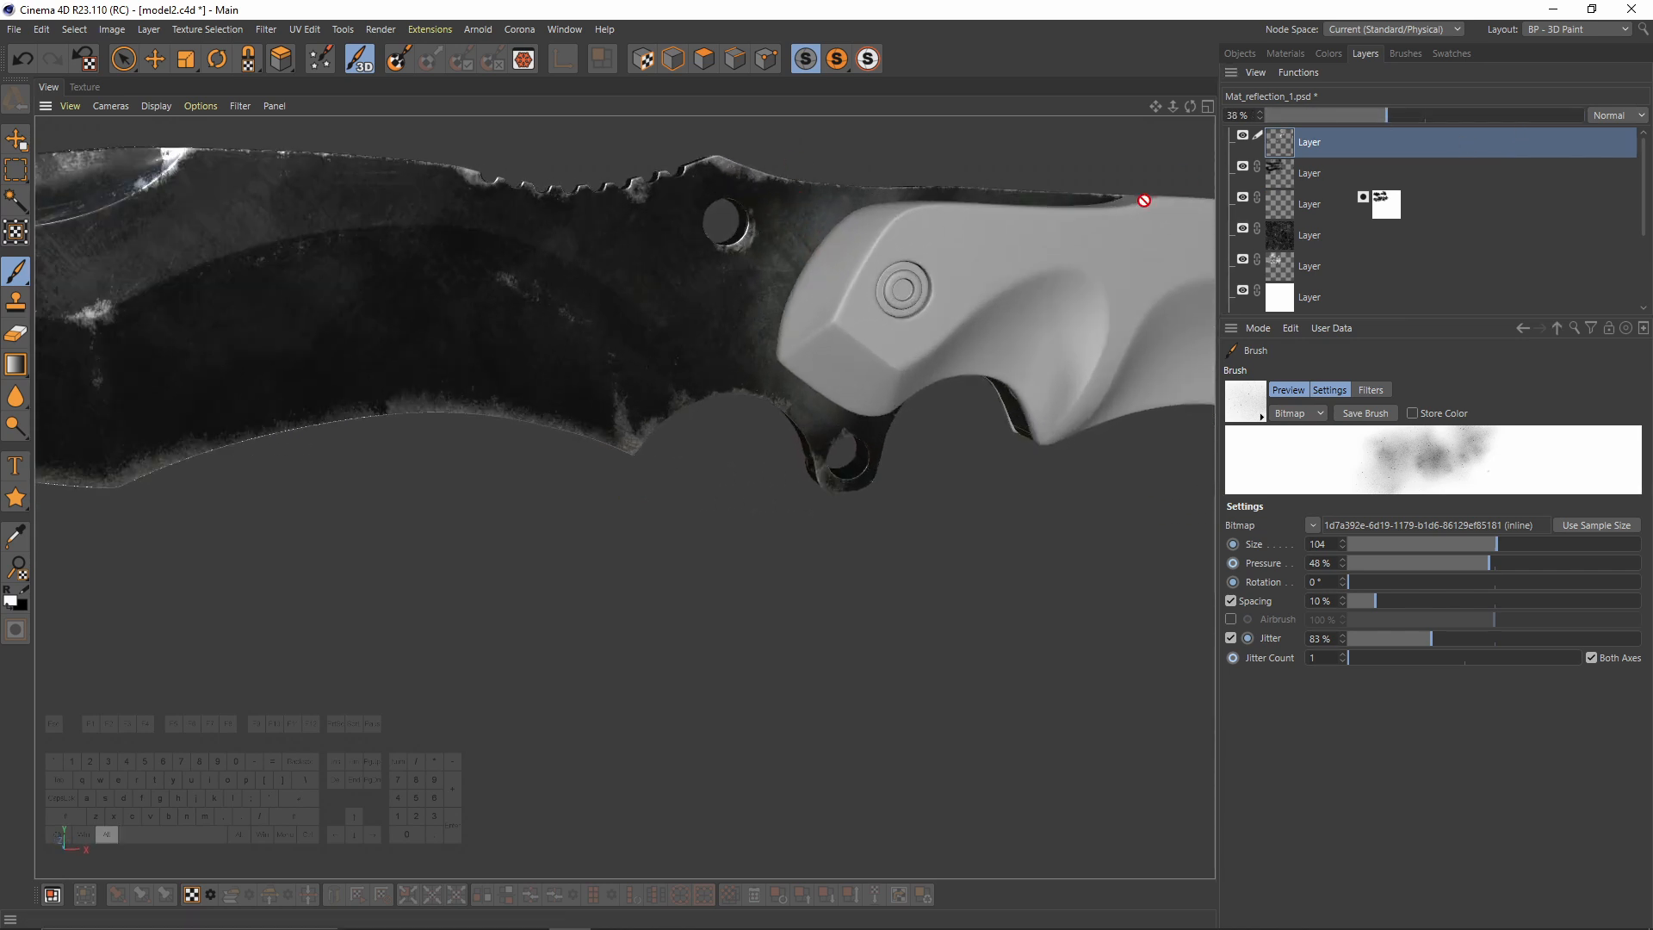
# Step: Add another reflection layer and paint finer white wear along the handle's front edge with a smaller brush
pyautogui.rightClick(1316, 113)
pyautogui.click(1311, 112)
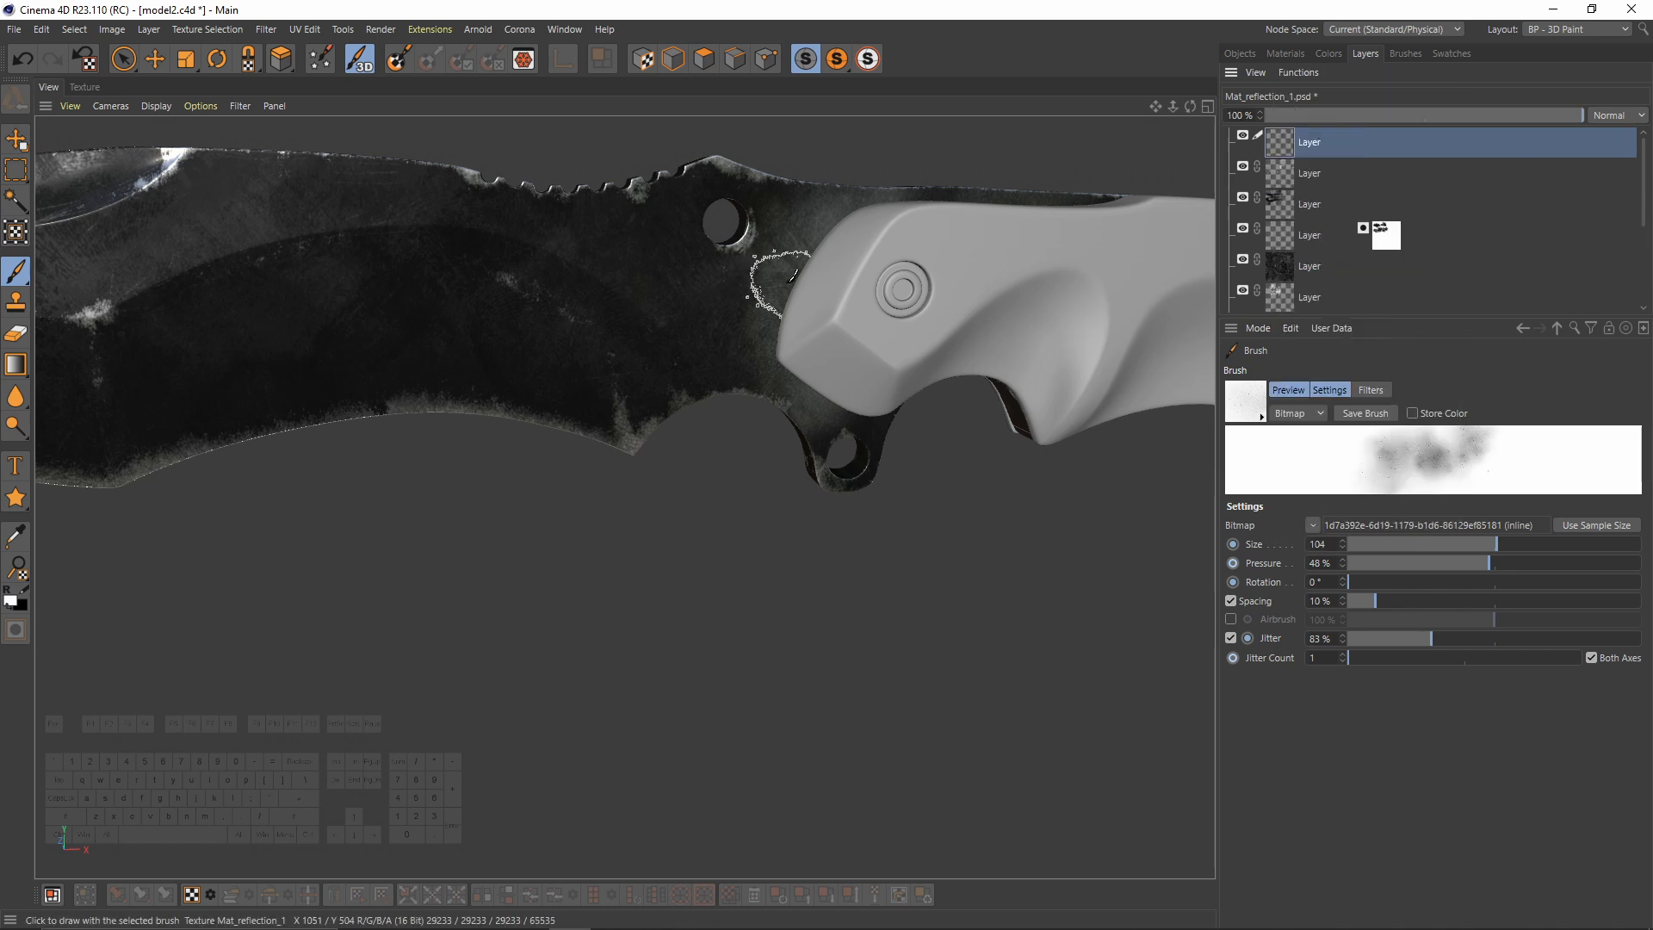
pyautogui.moveTo(801, 255); pyautogui.dragTo(745, 258, button='middle')
pyautogui.scroll(3, 790, 256)
pyautogui.moveTo(865, 194); pyautogui.dragTo(798, 328)
pyautogui.moveTo(793, 415)
pyautogui.mouseDown()
pyautogui.moveTo(789, 389)
pyautogui.moveTo(848, 443)
pyautogui.mouseUp()
pyautogui.moveTo(870, 194)
pyautogui.keyDown('alt'); pyautogui.mouseDown()
pyautogui.moveTo(870, 229)
pyautogui.moveTo(623, 494)
pyautogui.moveTo(908, 303)
pyautogui.mouseUp(); pyautogui.keyUp('alt')
# Step: Resize the brush to 38 and paint white wear around the three holes at the handle's rear end
pyautogui.moveTo(978, 436)
pyautogui.keyDown('alt'); pyautogui.mouseDown()
pyautogui.moveTo(534, 431)
pyautogui.moveTo(506, 542)
pyautogui.mouseUp(); pyautogui.keyUp('alt')
pyautogui.moveTo(506, 543); pyautogui.dragTo(494, 542, button='middle')
pyautogui.moveTo(494, 543)
pyautogui.mouseDown()
pyautogui.moveTo(634, 735)
pyautogui.moveTo(742, 439)
pyautogui.moveTo(616, 675)
pyautogui.mouseUp()
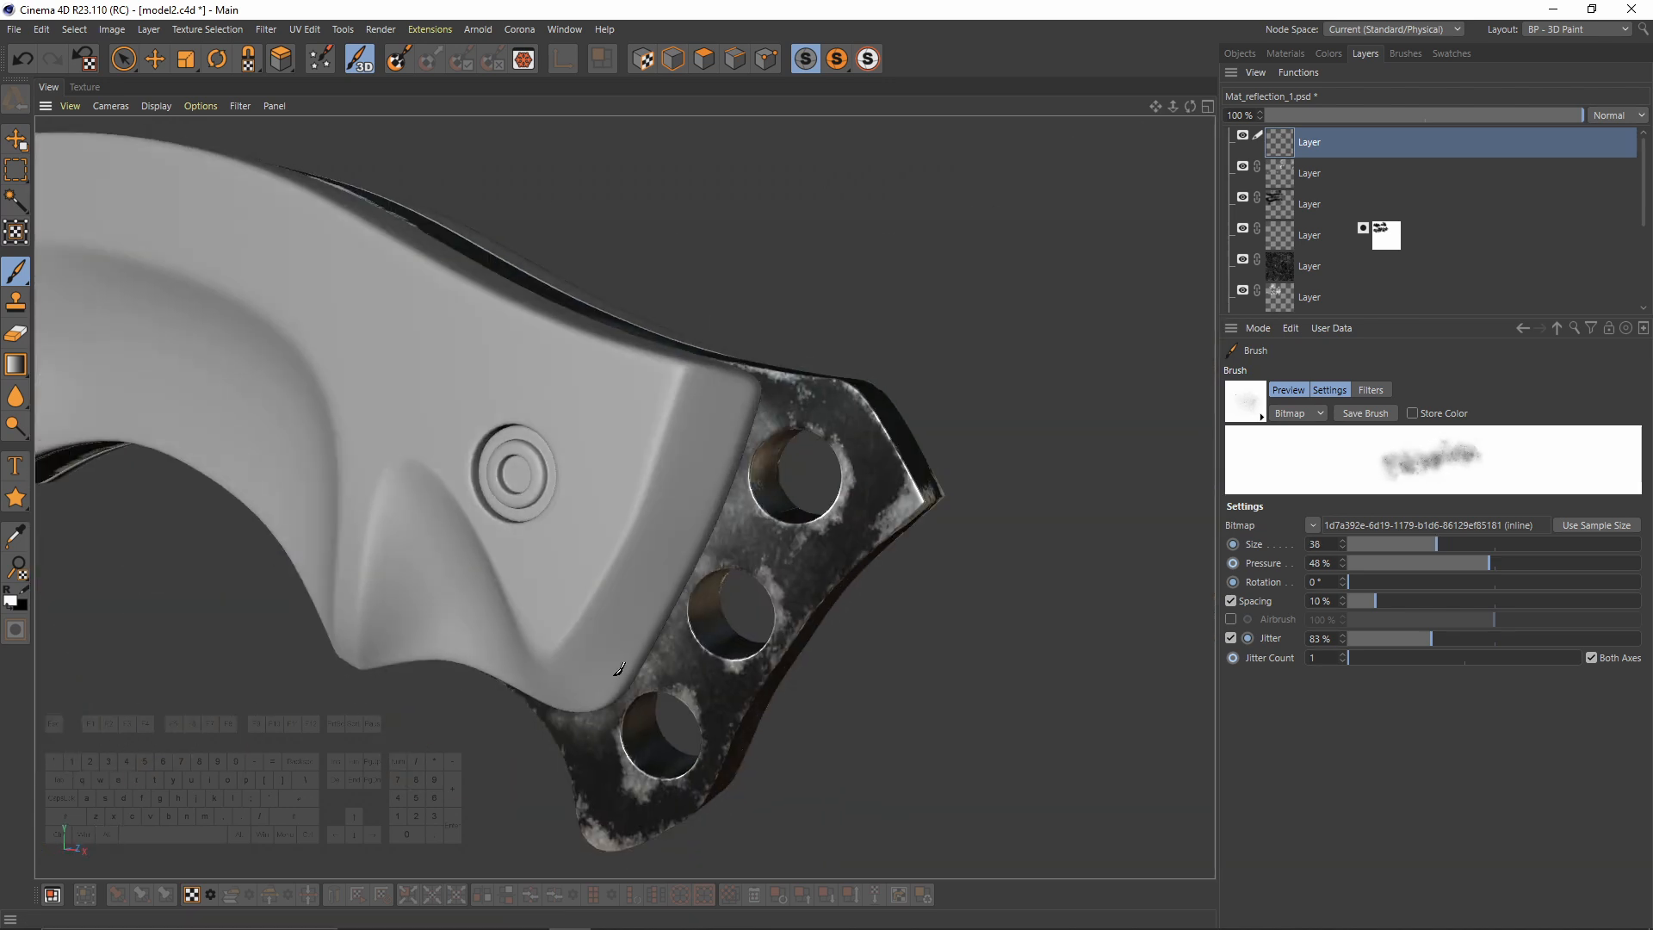
# Step: Lower the opacity of the fine wear layer and check the whole knife
pyautogui.scroll(-3, 617, 675)
pyautogui.keyDown('alt'); pyautogui.moveTo(617, 675); pyautogui.dragTo(1145, 516, button='middle'); pyautogui.keyUp('alt')
pyautogui.click(1453, 115)
pyautogui.scroll(-3, 1144, 177)
pyautogui.keyDown('alt'); pyautogui.moveTo(1144, 177); pyautogui.dragTo(871, 379); pyautogui.keyUp('alt')
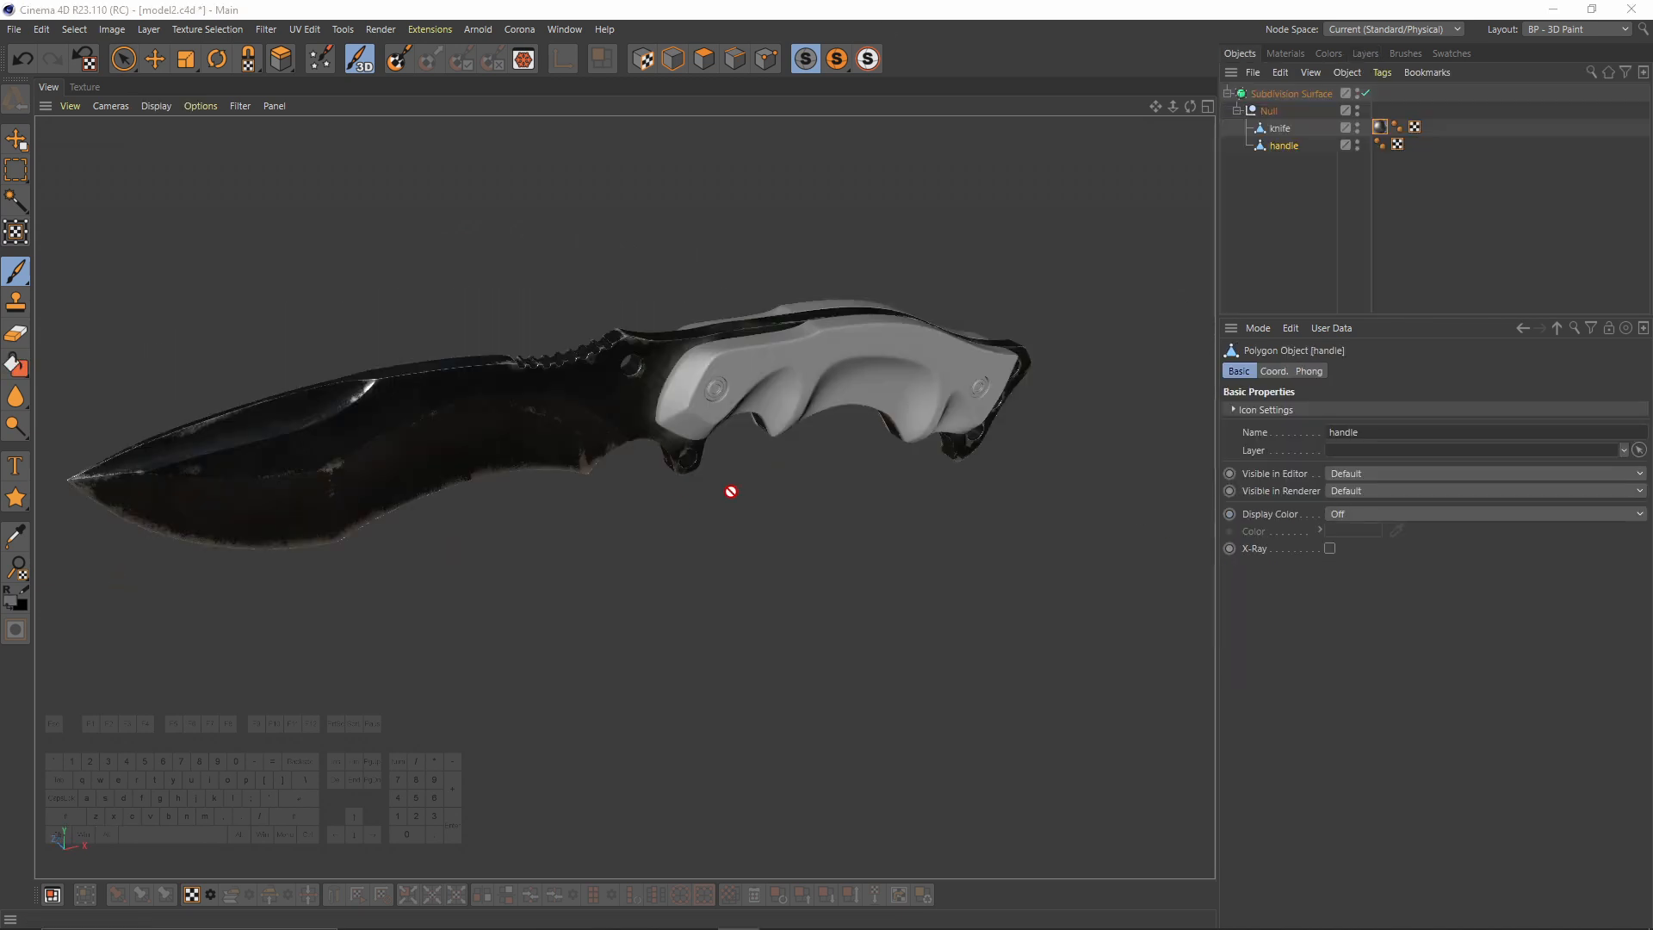
pyautogui.keyDown('alt'); pyautogui.moveTo(731, 491); pyautogui.dragTo(944, 343); pyautogui.keyUp('alt')
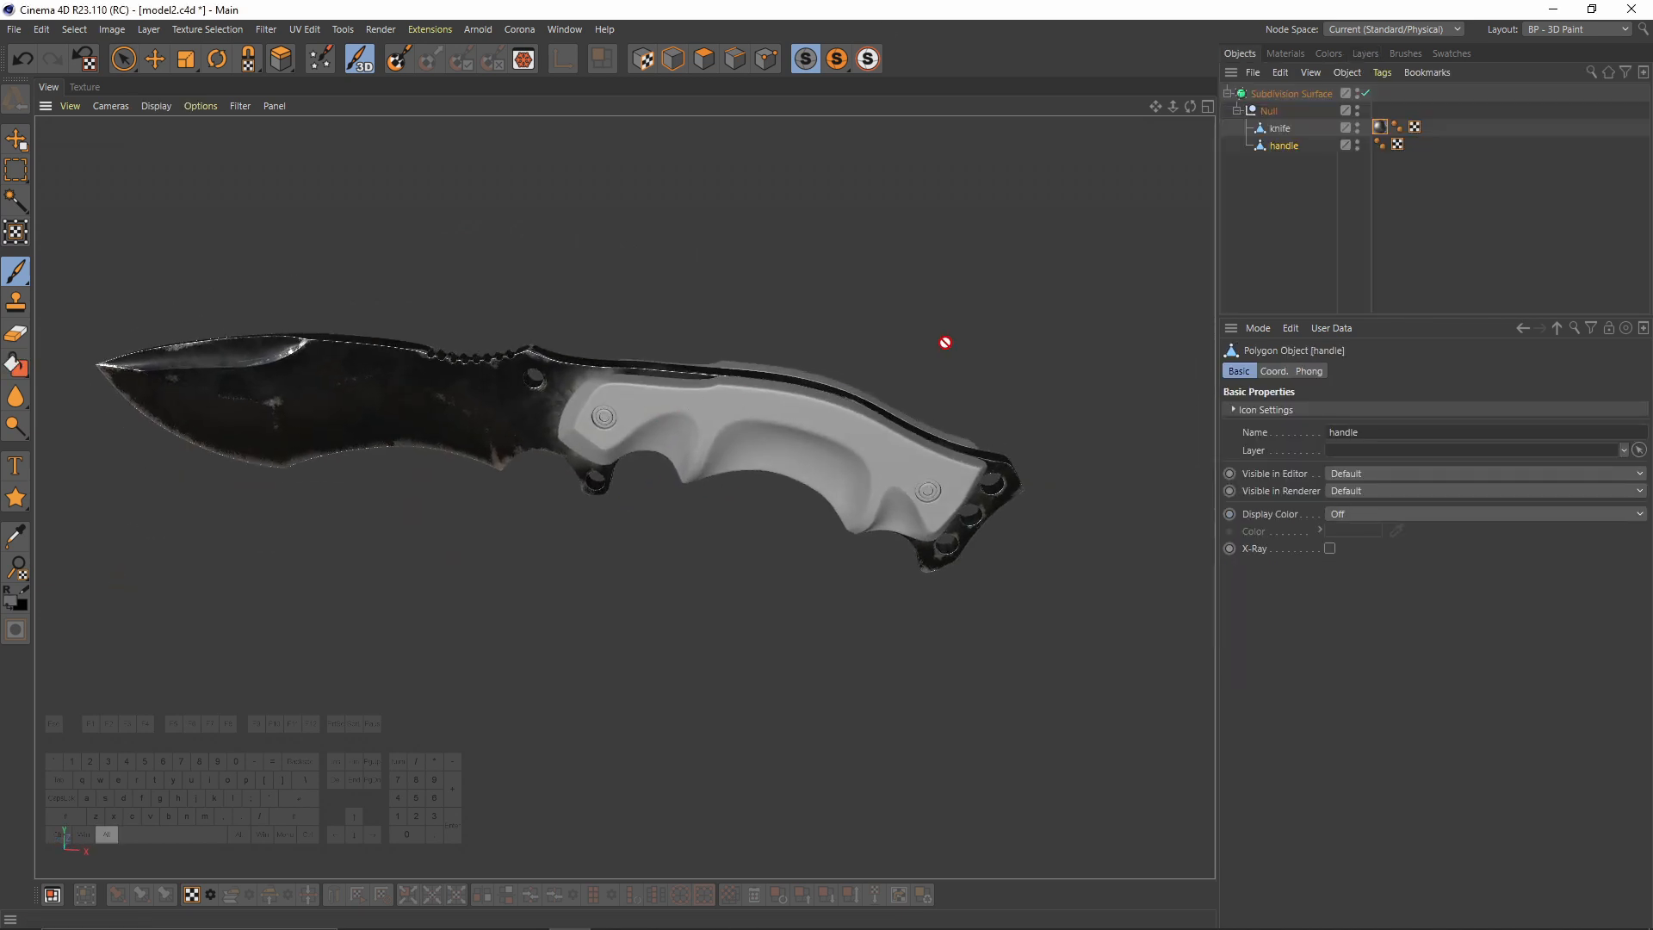
# Step: Set up only the handle for painting with the BodyPaint 3D Setup Wizard, using a black color channel and 2048 texture size
pyautogui.keyDown('alt'); pyautogui.moveTo(689, 317); pyautogui.dragTo(740, 333); pyautogui.keyUp('alt')
pyautogui.keyDown('alt'); pyautogui.moveTo(740, 332); pyautogui.dragTo(733, 260, button='middle'); pyautogui.keyUp('alt')
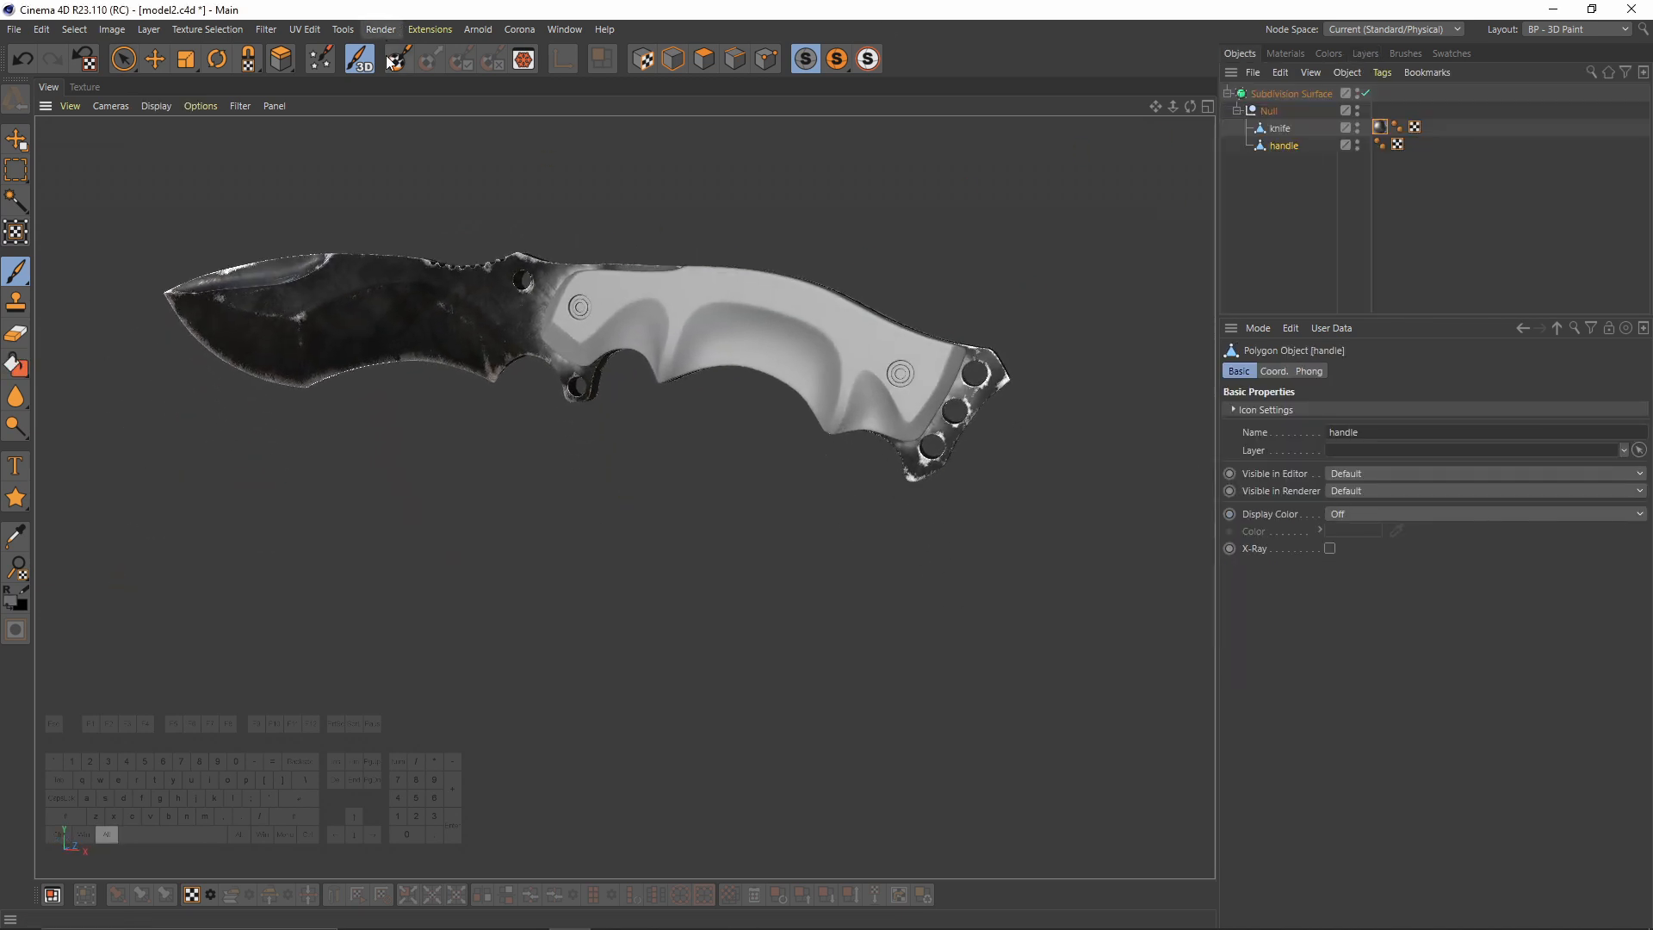
pyautogui.click(320, 60)
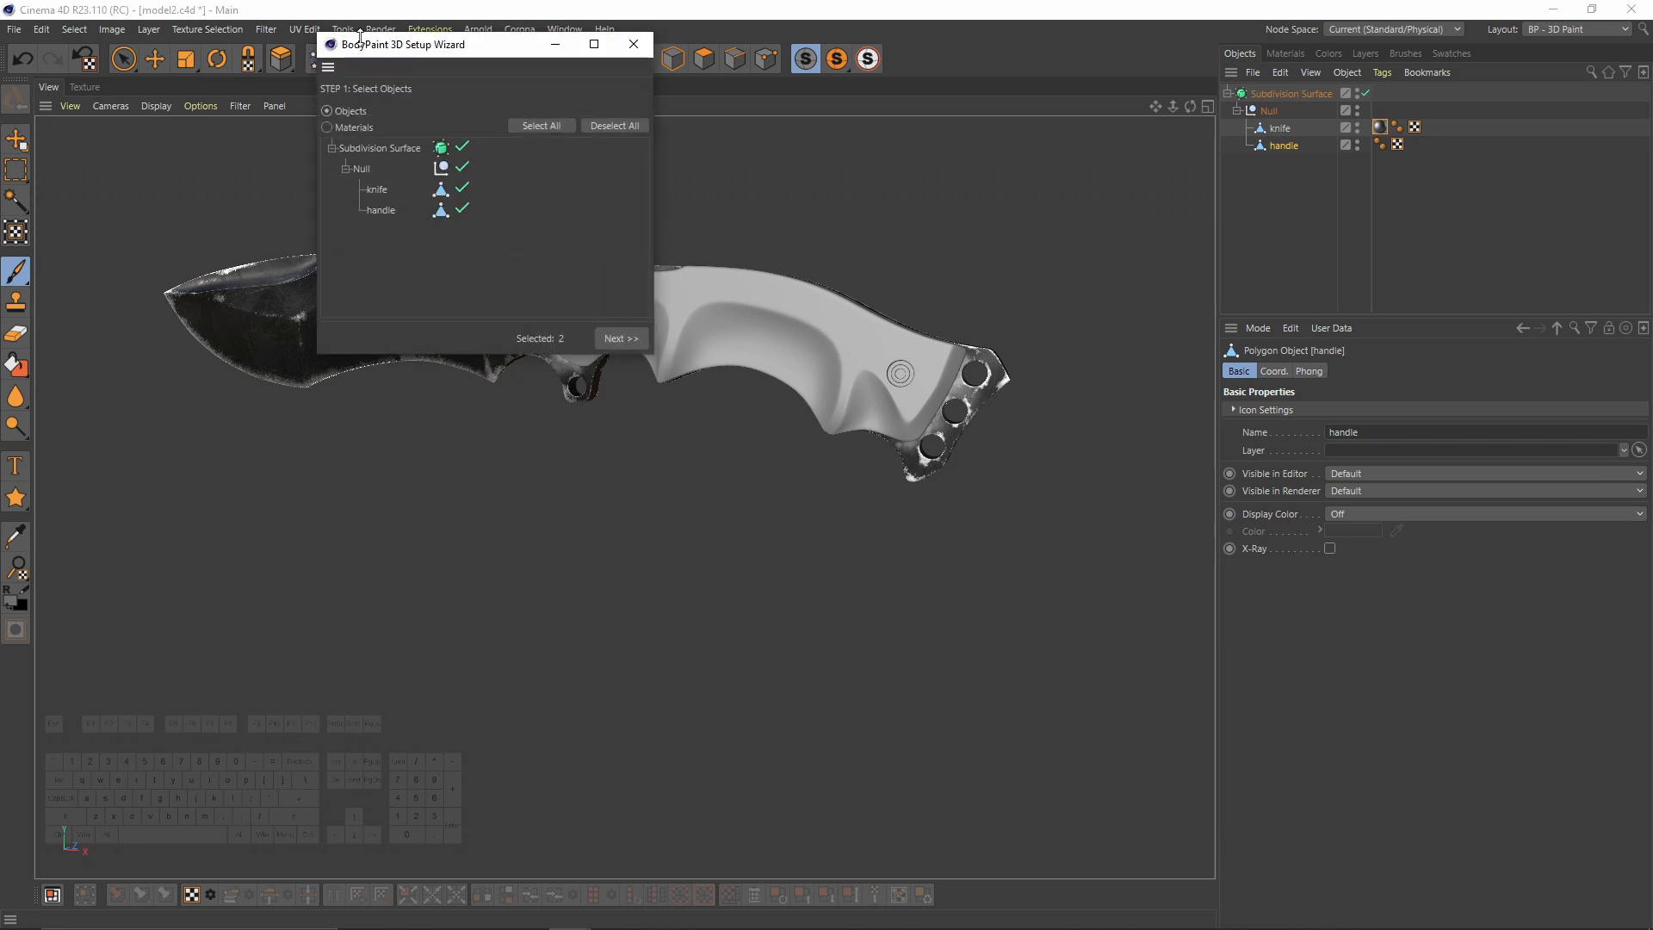
pyautogui.moveTo(360, 38); pyautogui.dragTo(448, 132)
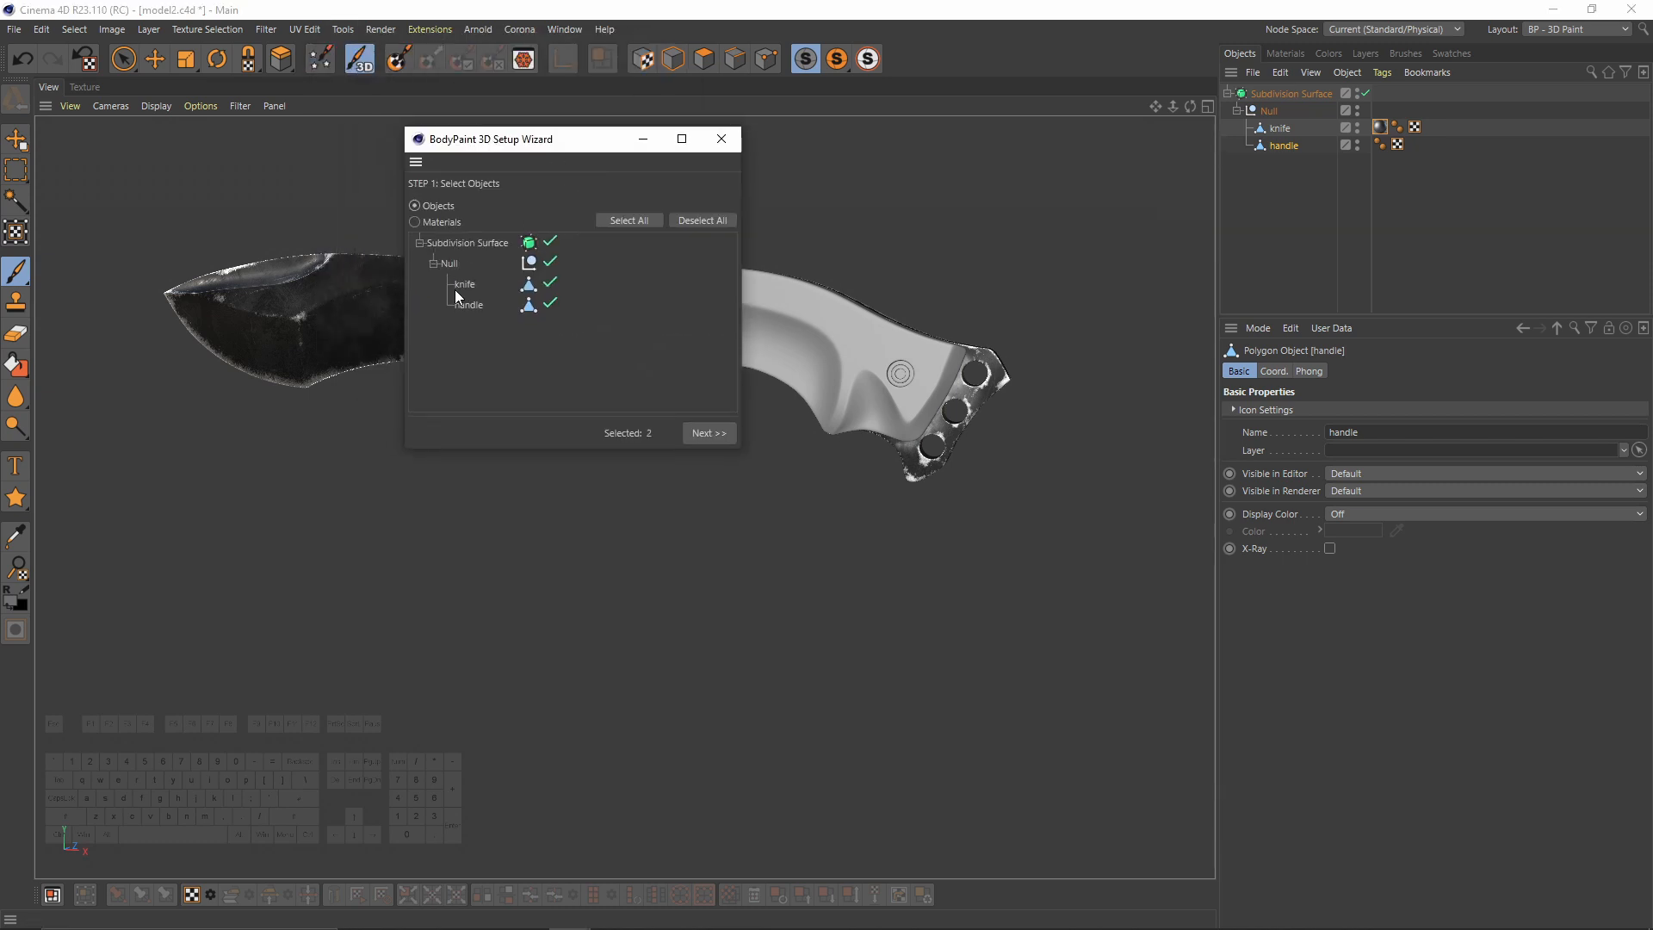
pyautogui.click(696, 222)
pyautogui.click(550, 305)
pyautogui.click(701, 432)
pyautogui.click(700, 434)
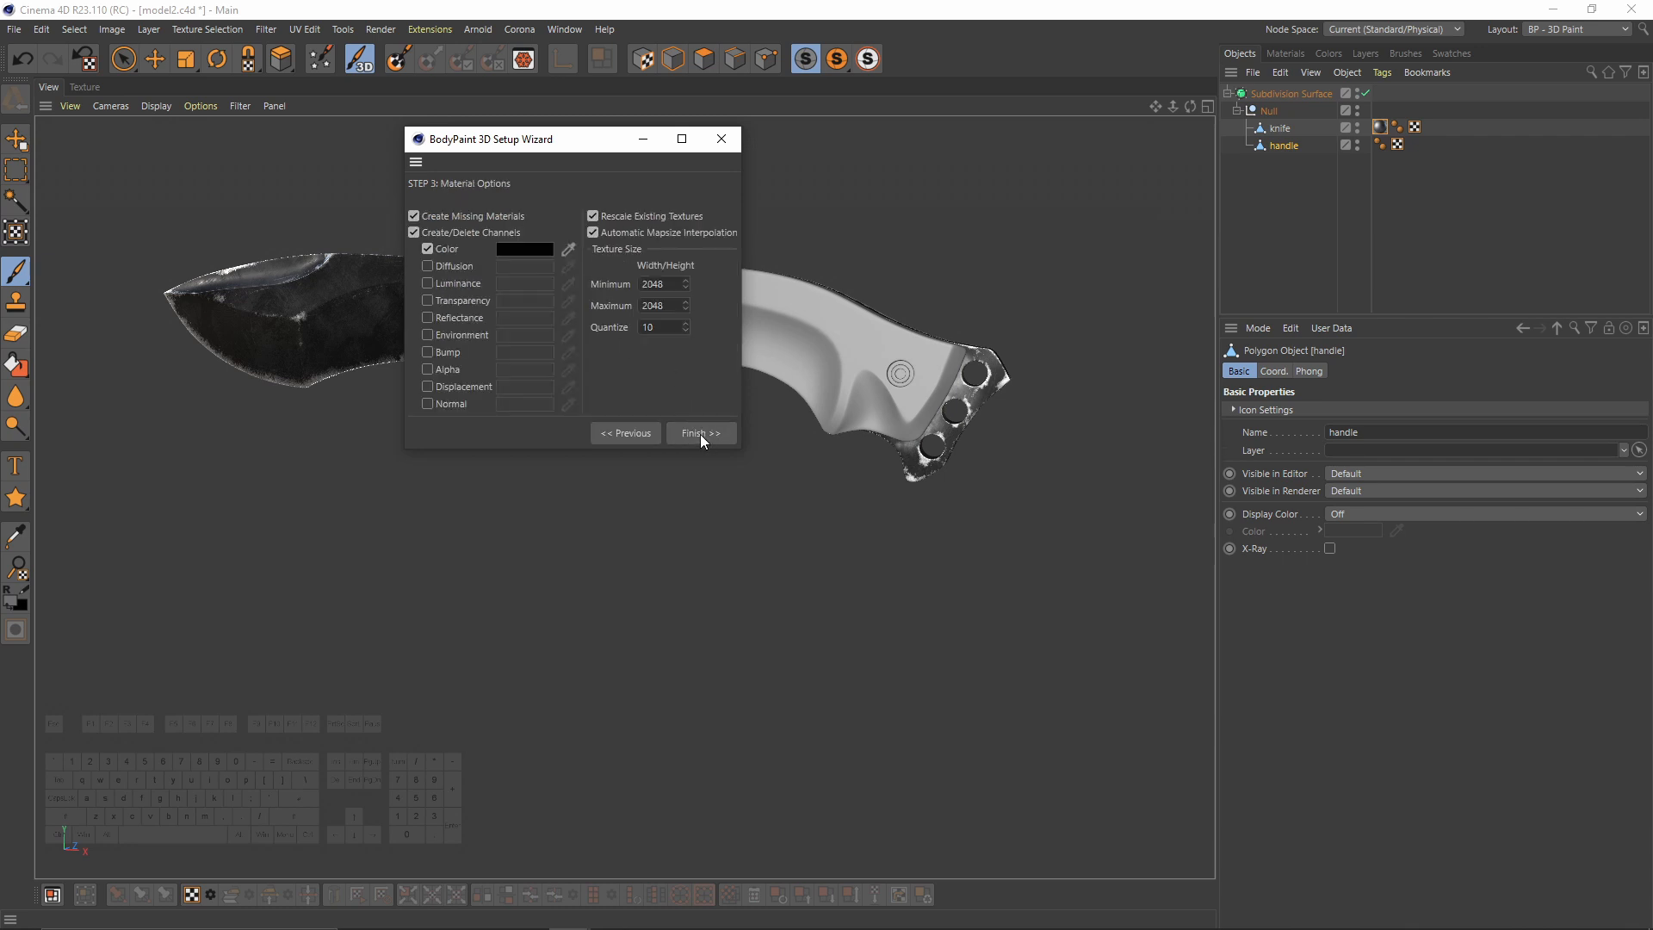
pyautogui.moveTo(544, 147); pyautogui.dragTo(639, 212)
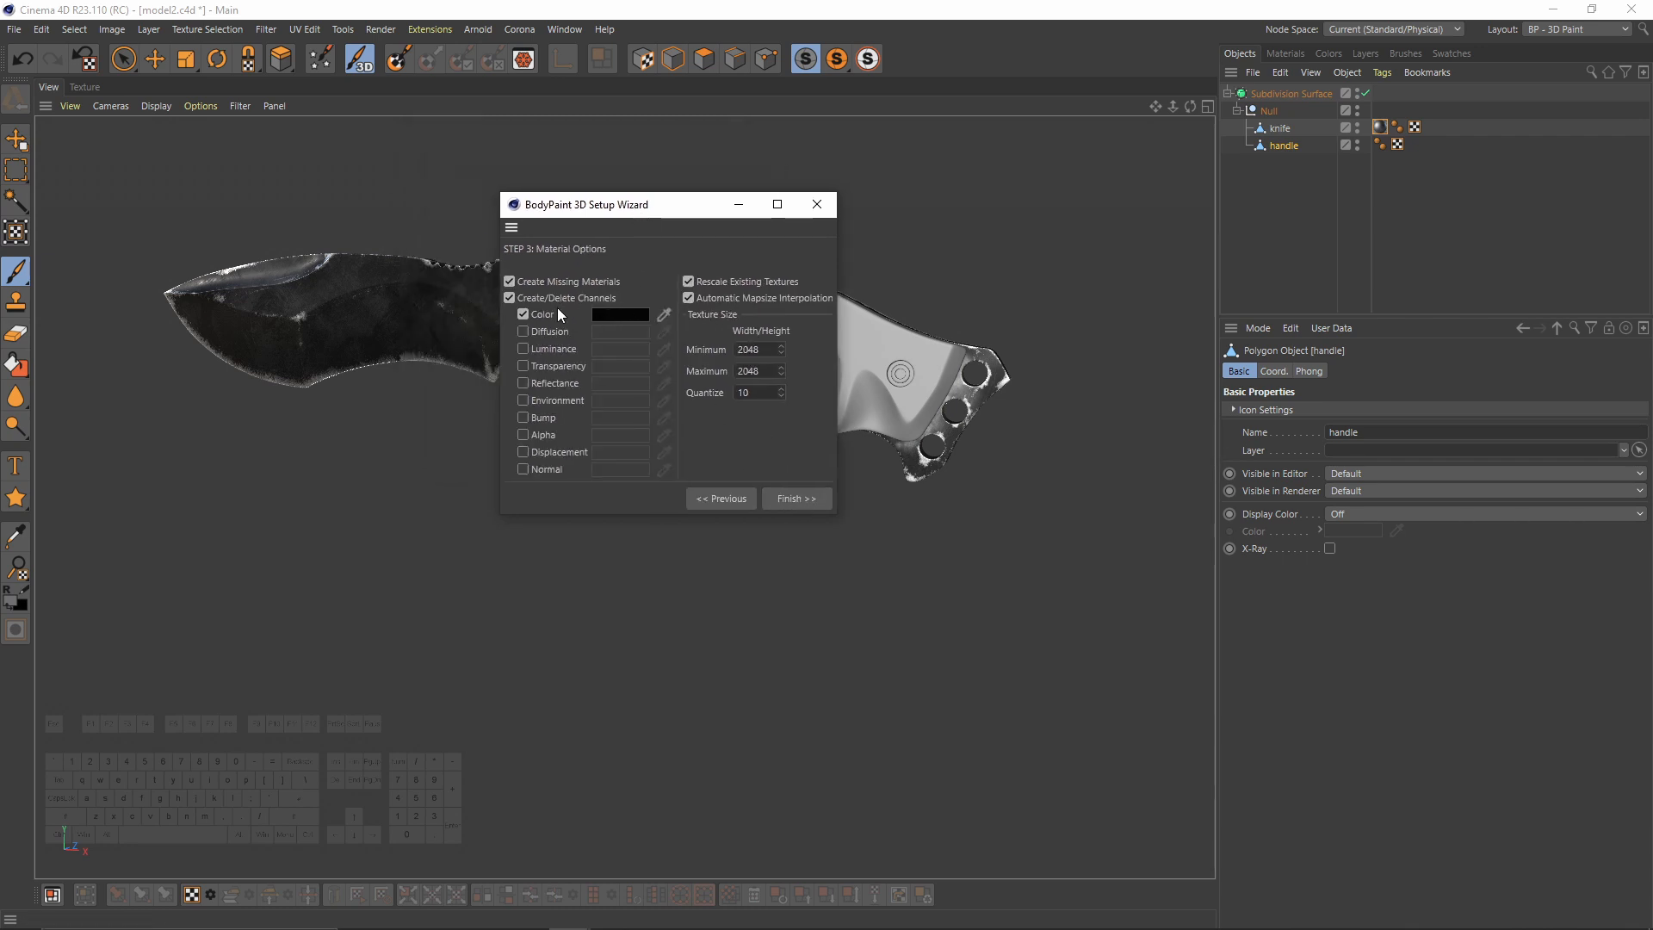
pyautogui.click(794, 503)
pyautogui.click(823, 206)
pyautogui.moveTo(896, 314)
pyautogui.keyDown('alt'); pyautogui.mouseDown()
pyautogui.moveTo(879, 282)
pyautogui.moveTo(894, 295)
pyautogui.mouseUp(); pyautogui.keyUp('alt')
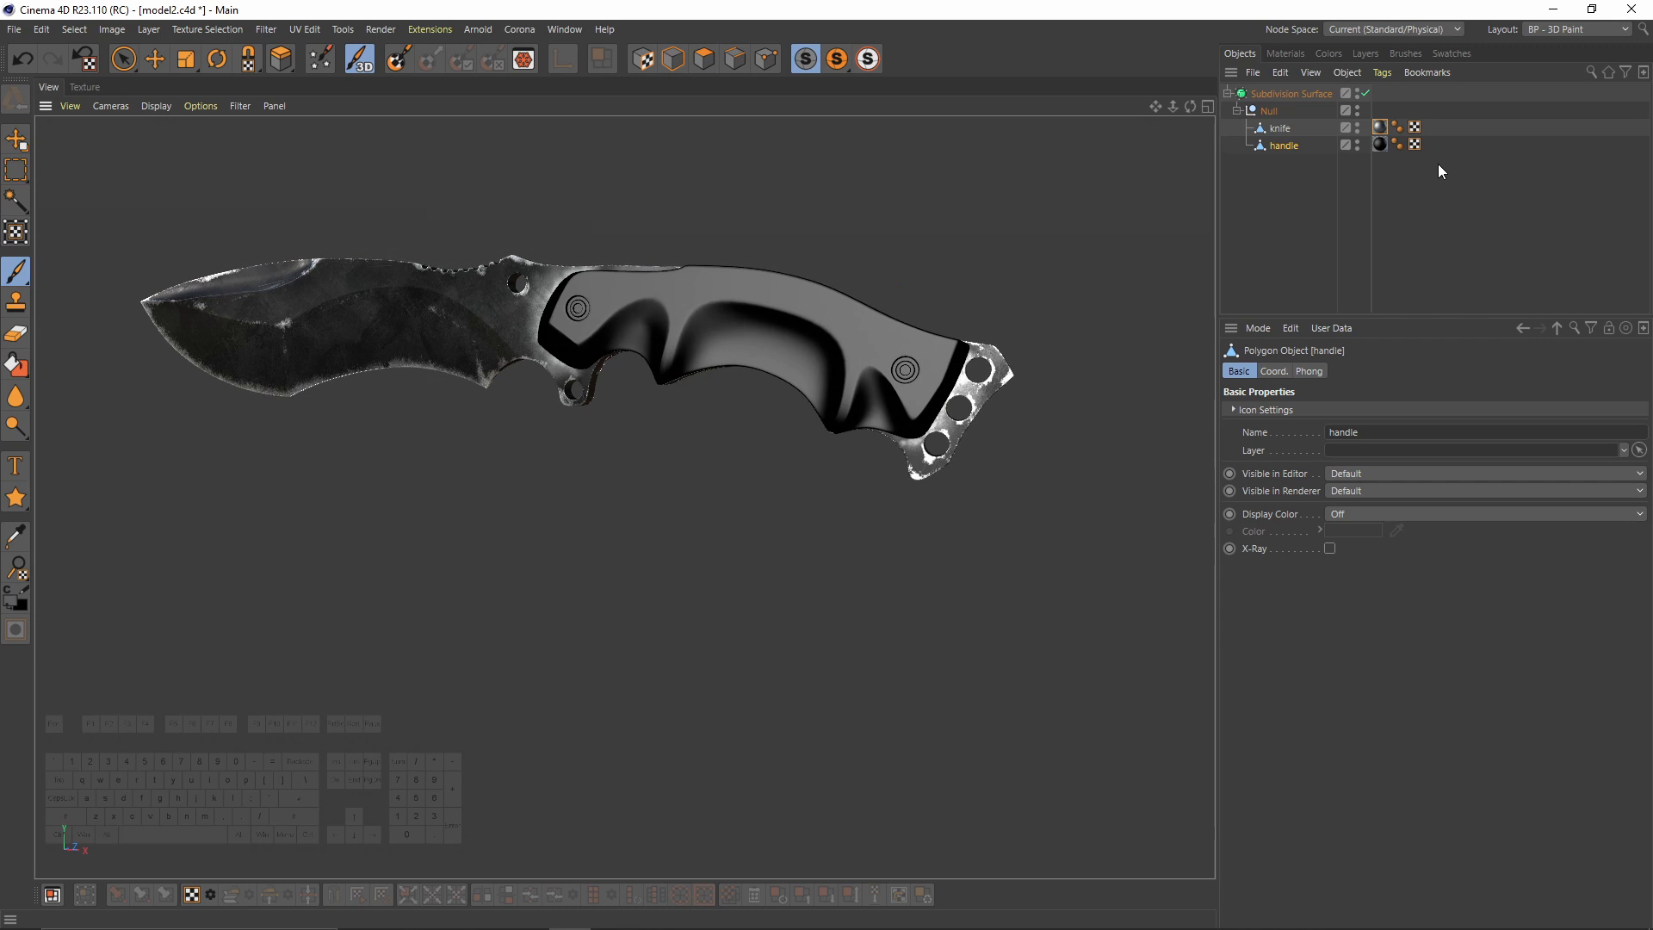
# Step: Replace the default specular layer in the handle material's reflectance with a new GGX layer
pyautogui.doubleClick(1379, 144)
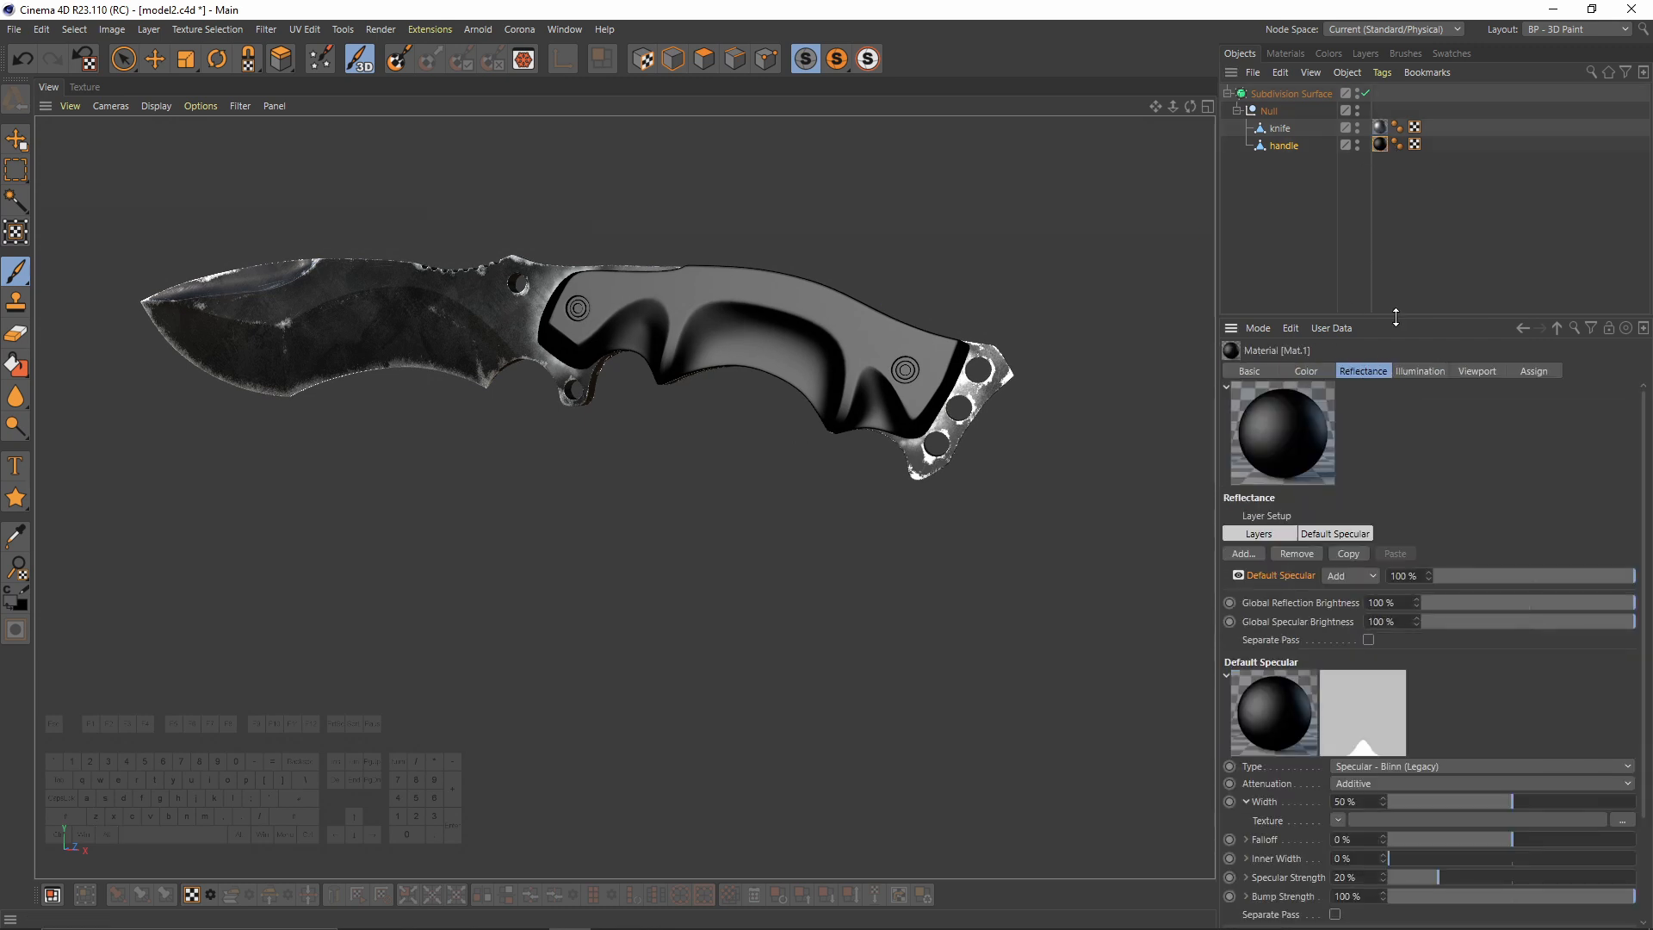
pyautogui.moveTo(1403, 319); pyautogui.dragTo(1403, 233)
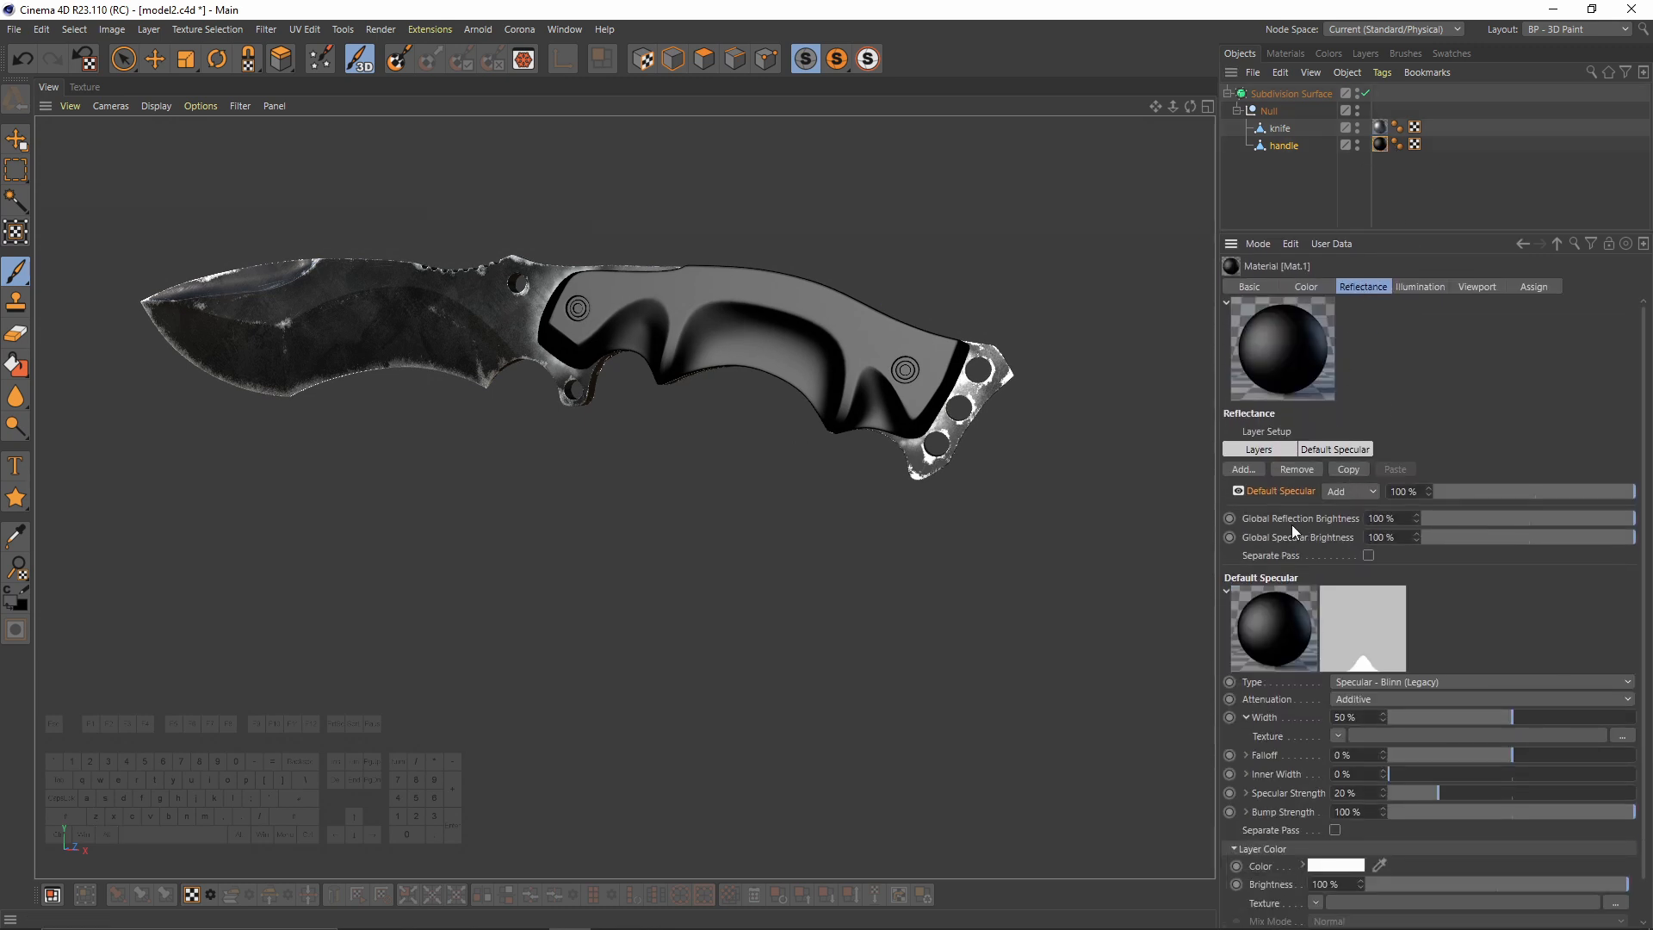
pyautogui.press('Delete')
pyautogui.click(1250, 472)
pyautogui.click(1277, 497)
# Step: Create a new 2048 x 2048, 16-bit texture named handle_reflection for the GGX layer's color
pyautogui.scroll(-1, 1446, 628)
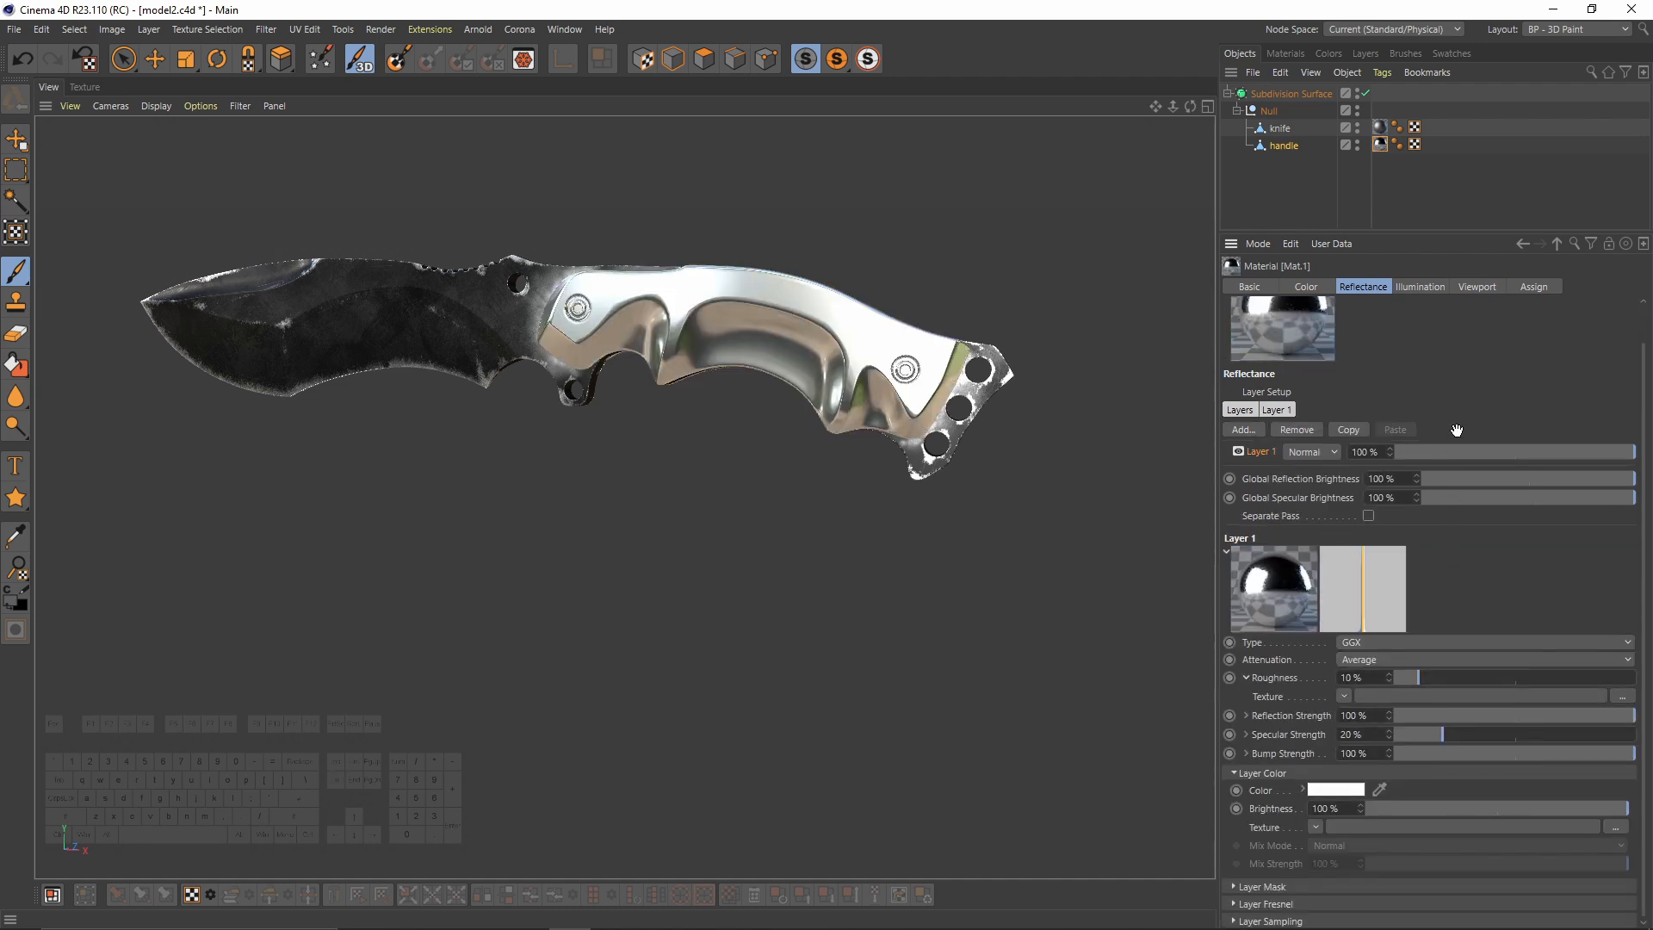
pyautogui.click(1314, 830)
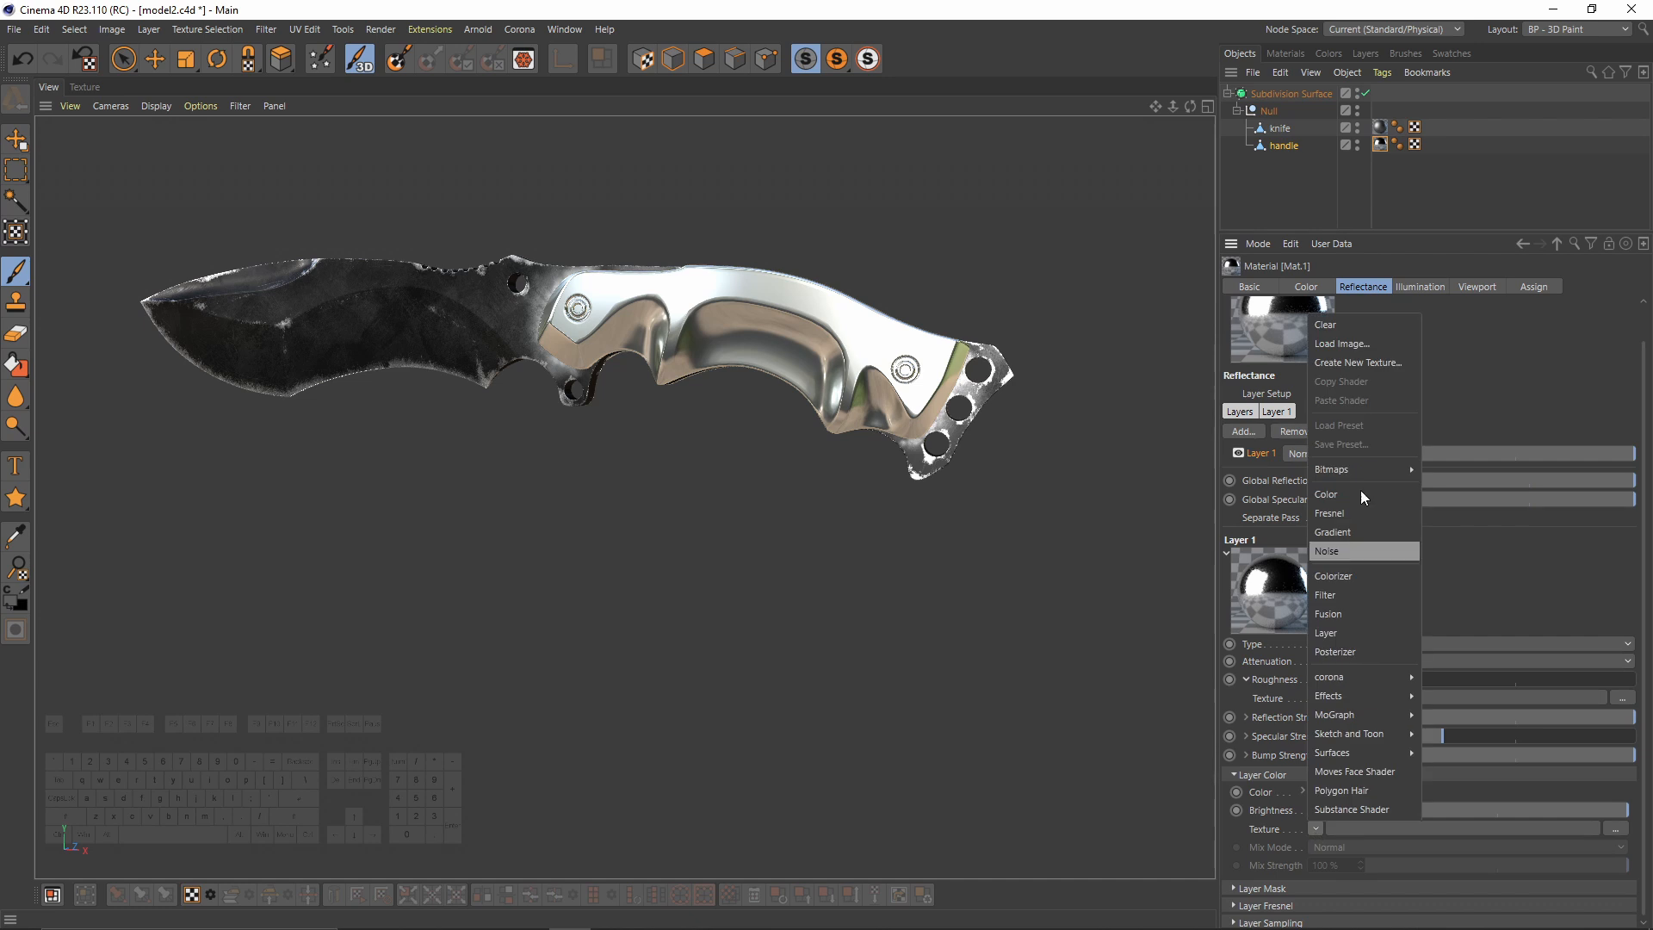
pyautogui.click(1378, 364)
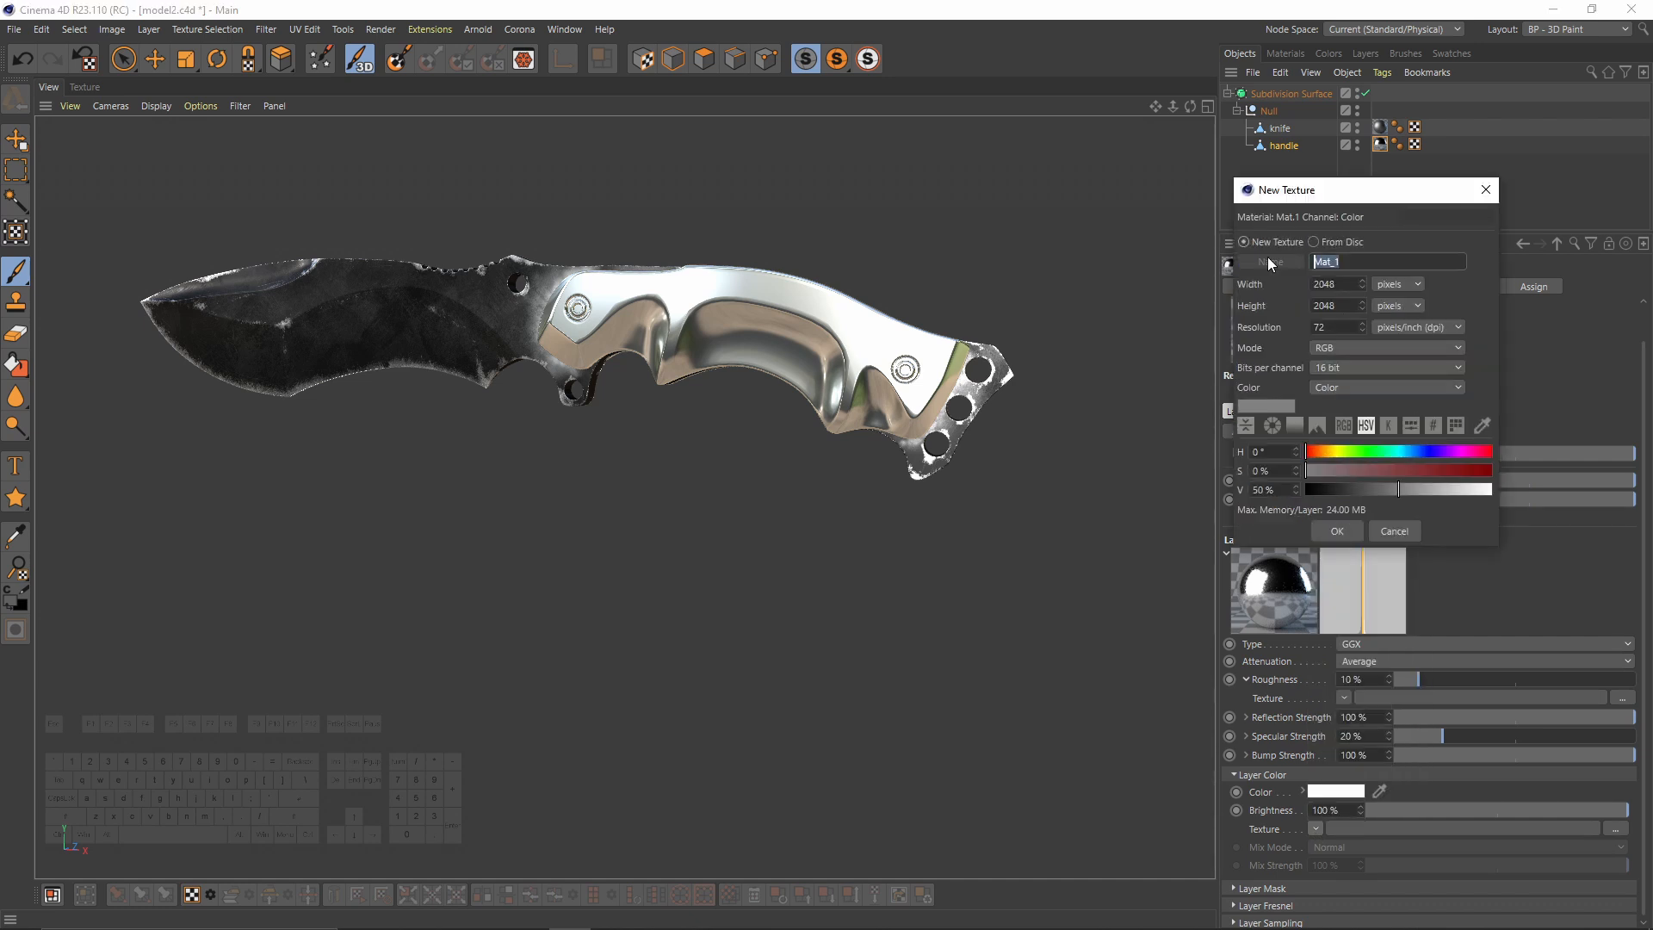
pyautogui.write('handle_reflection')
pyautogui.click(1339, 532)
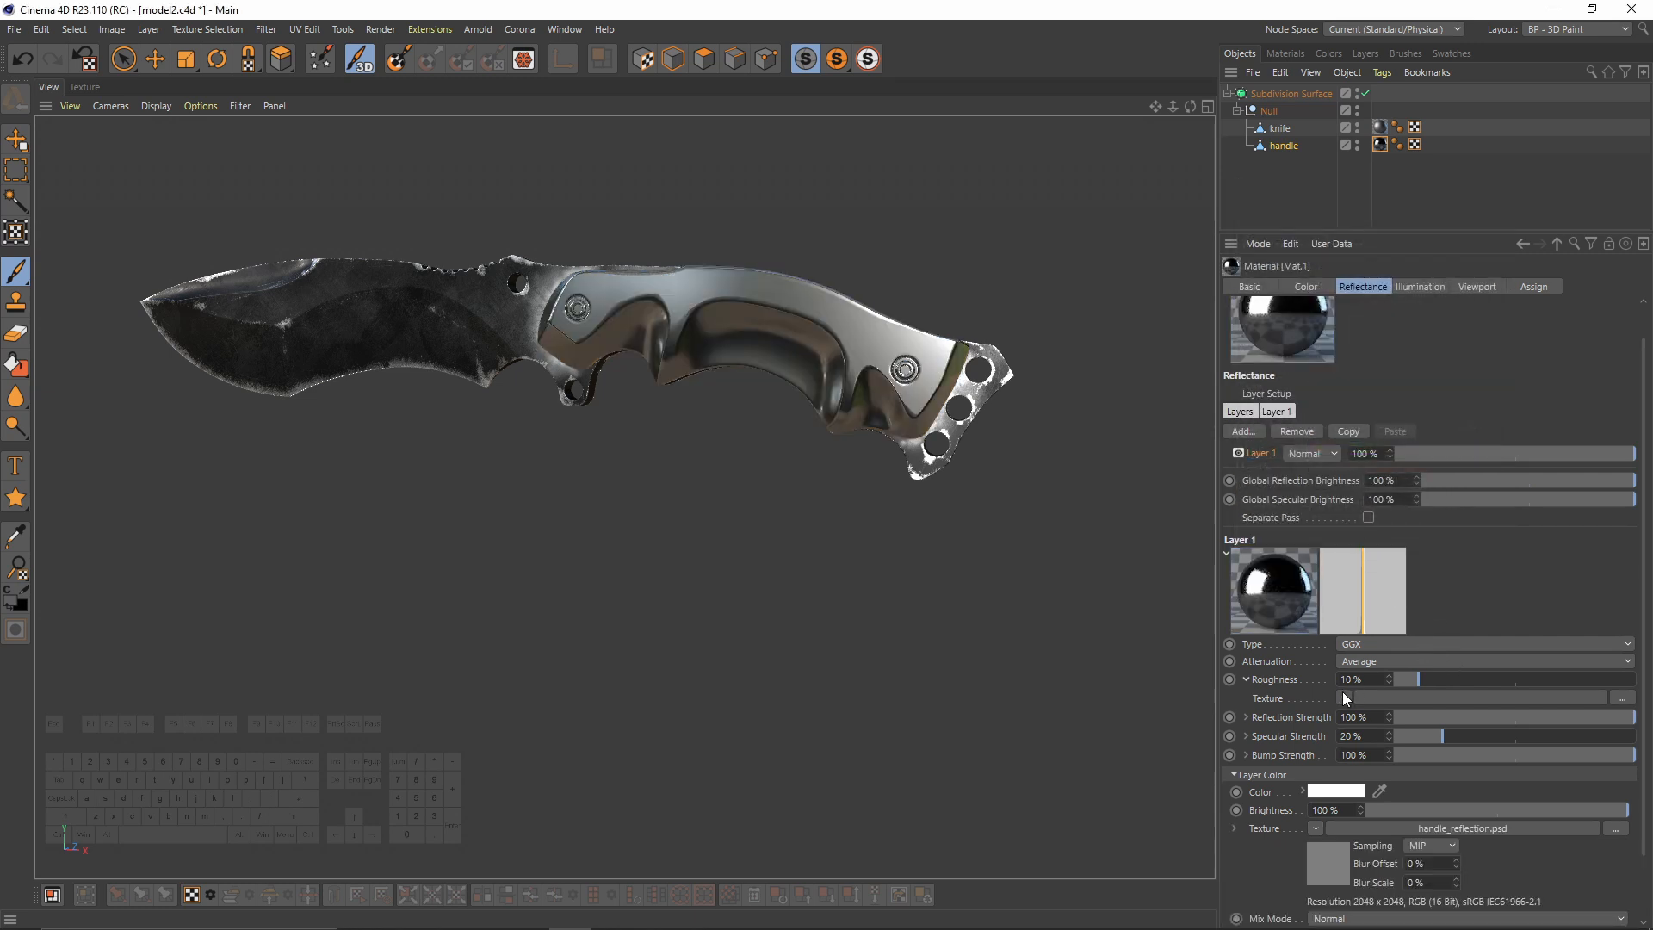
# Step: Create a roughness texture named handle_roughness for the handle's reflectance layer and set its roughness to 100%
pyautogui.click(1341, 698)
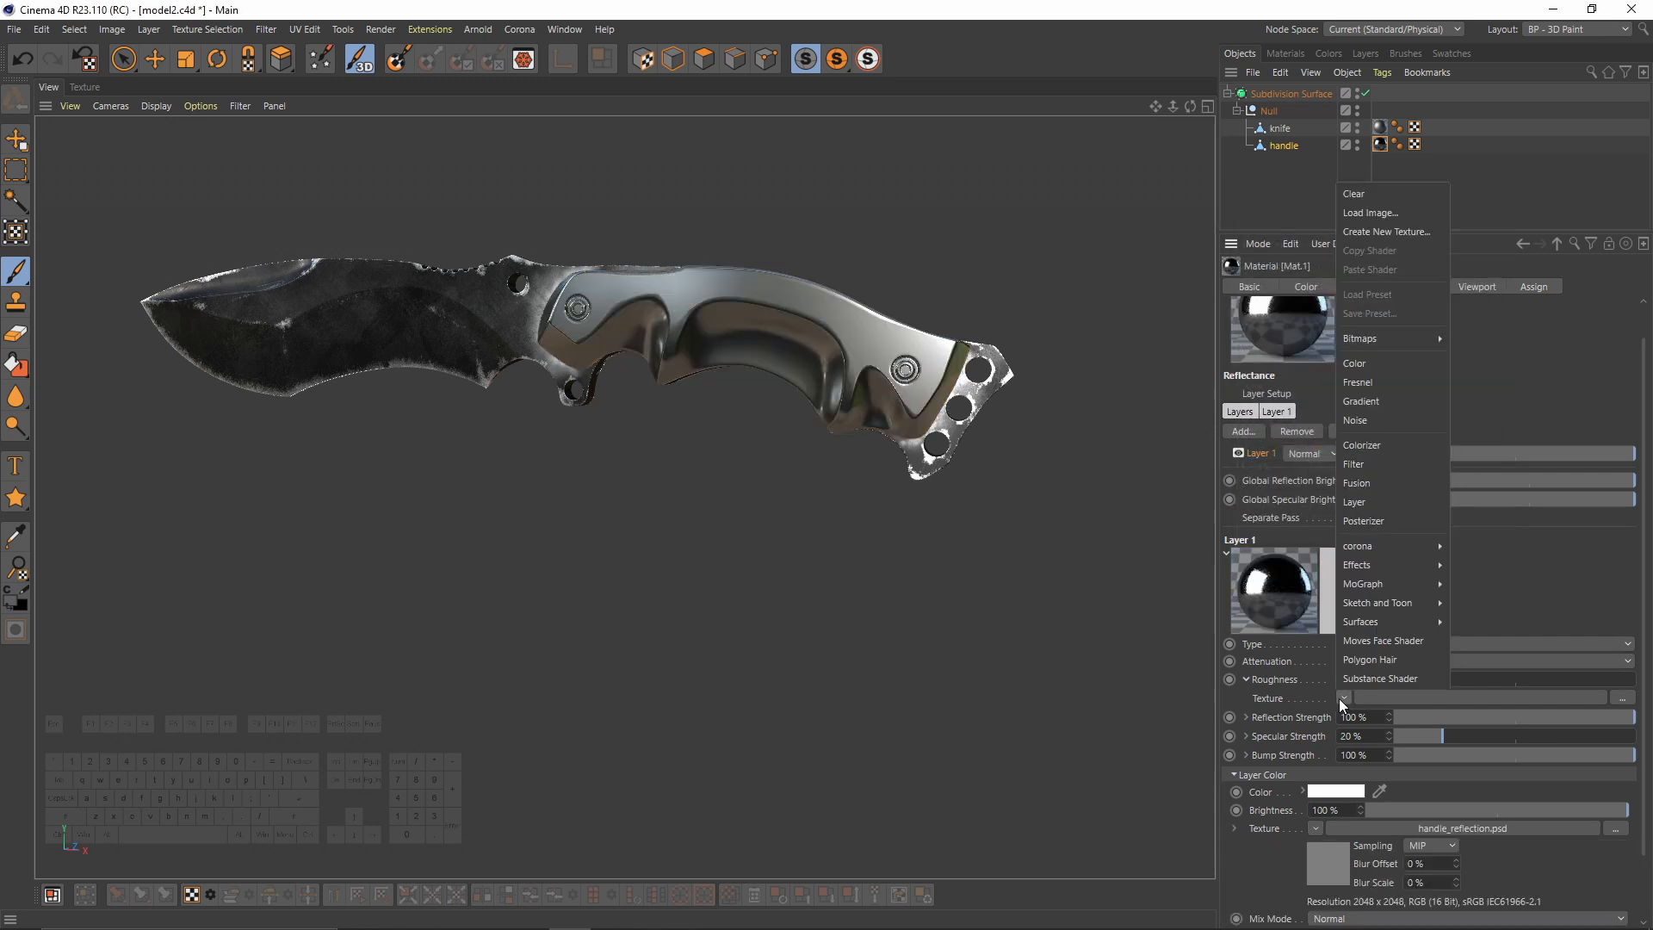
pyautogui.click(1380, 233)
pyautogui.write('h')
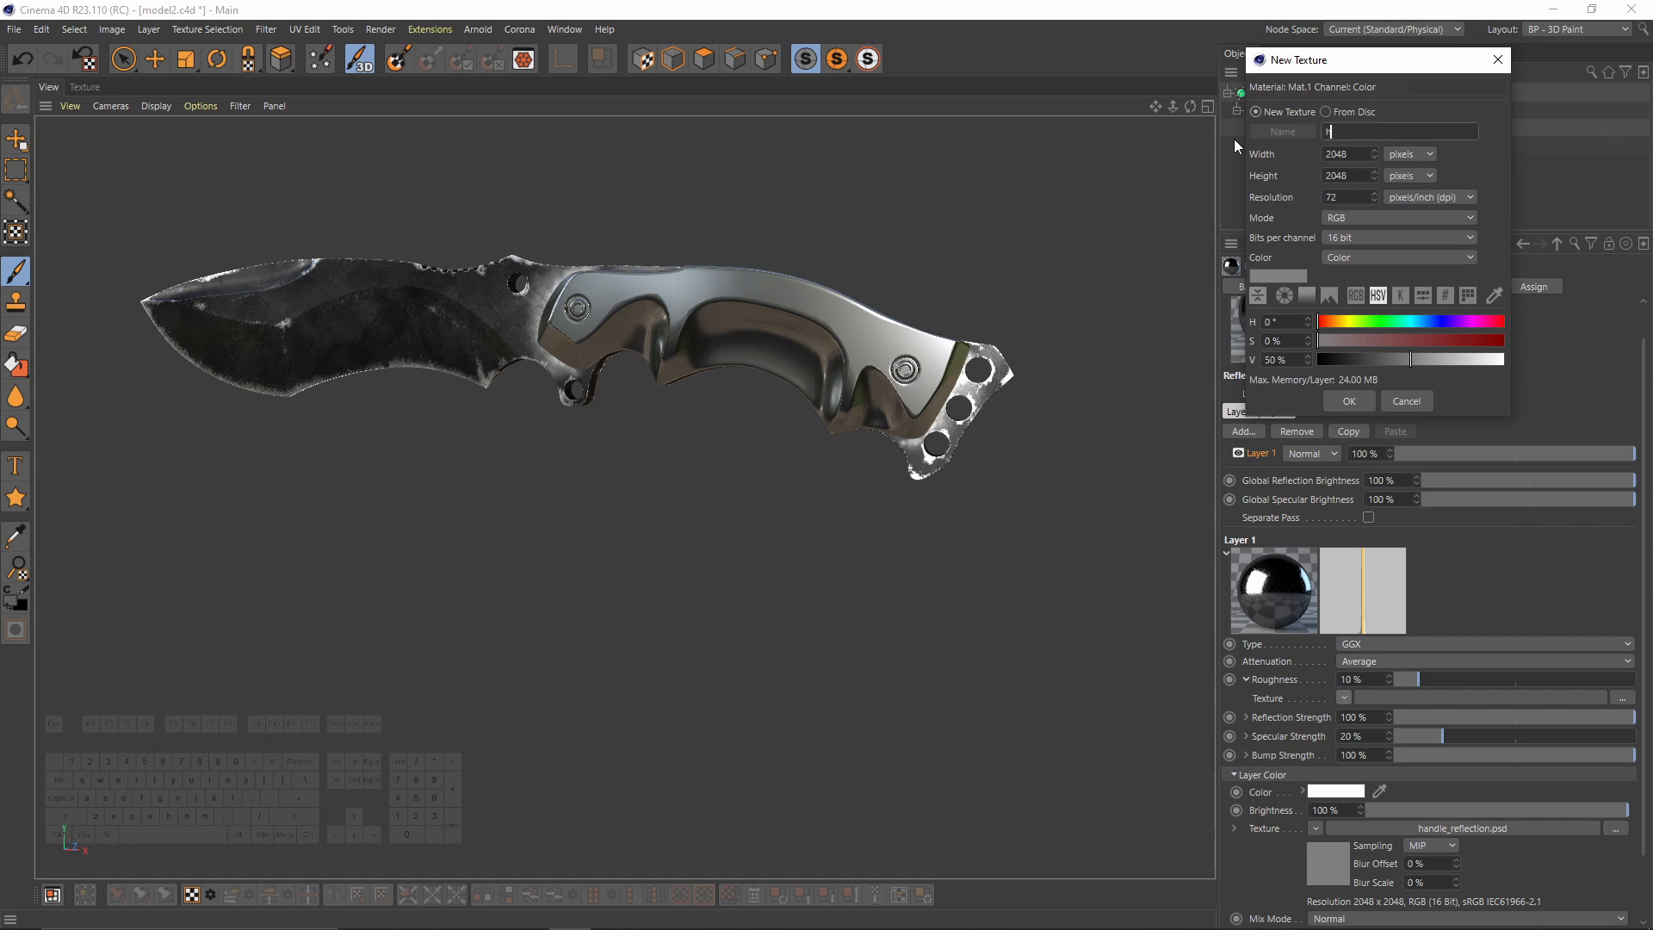
pyautogui.write('andle_roughness')
pyautogui.press('Return')
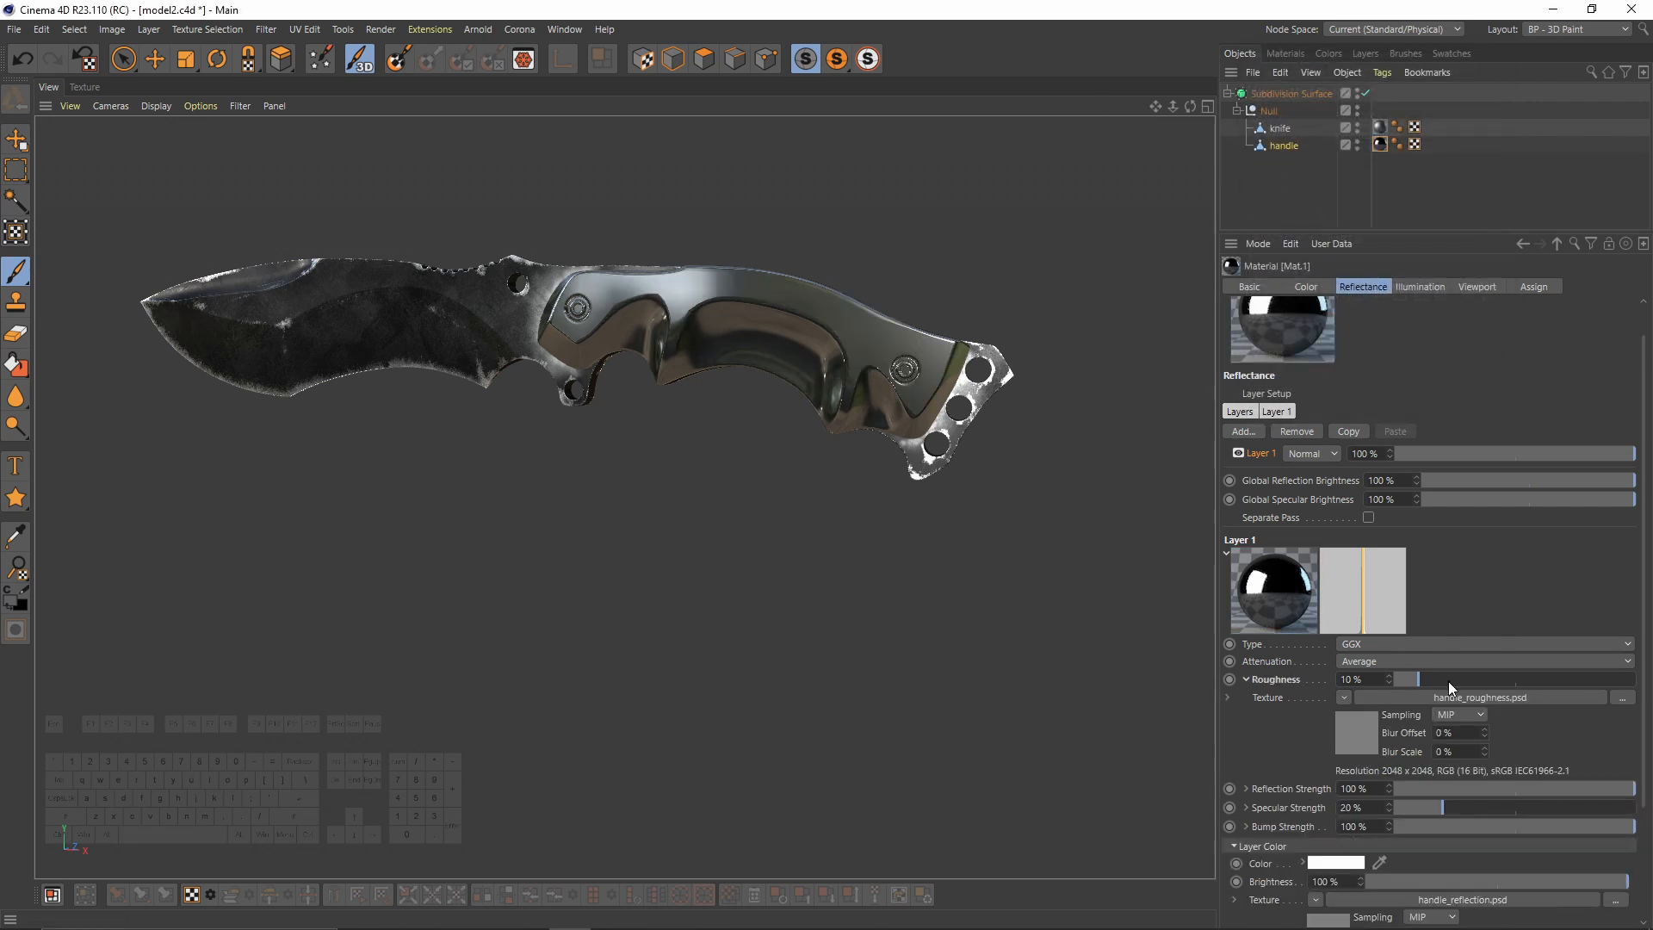
pyautogui.moveTo(1419, 679); pyautogui.dragTo(1632, 679)
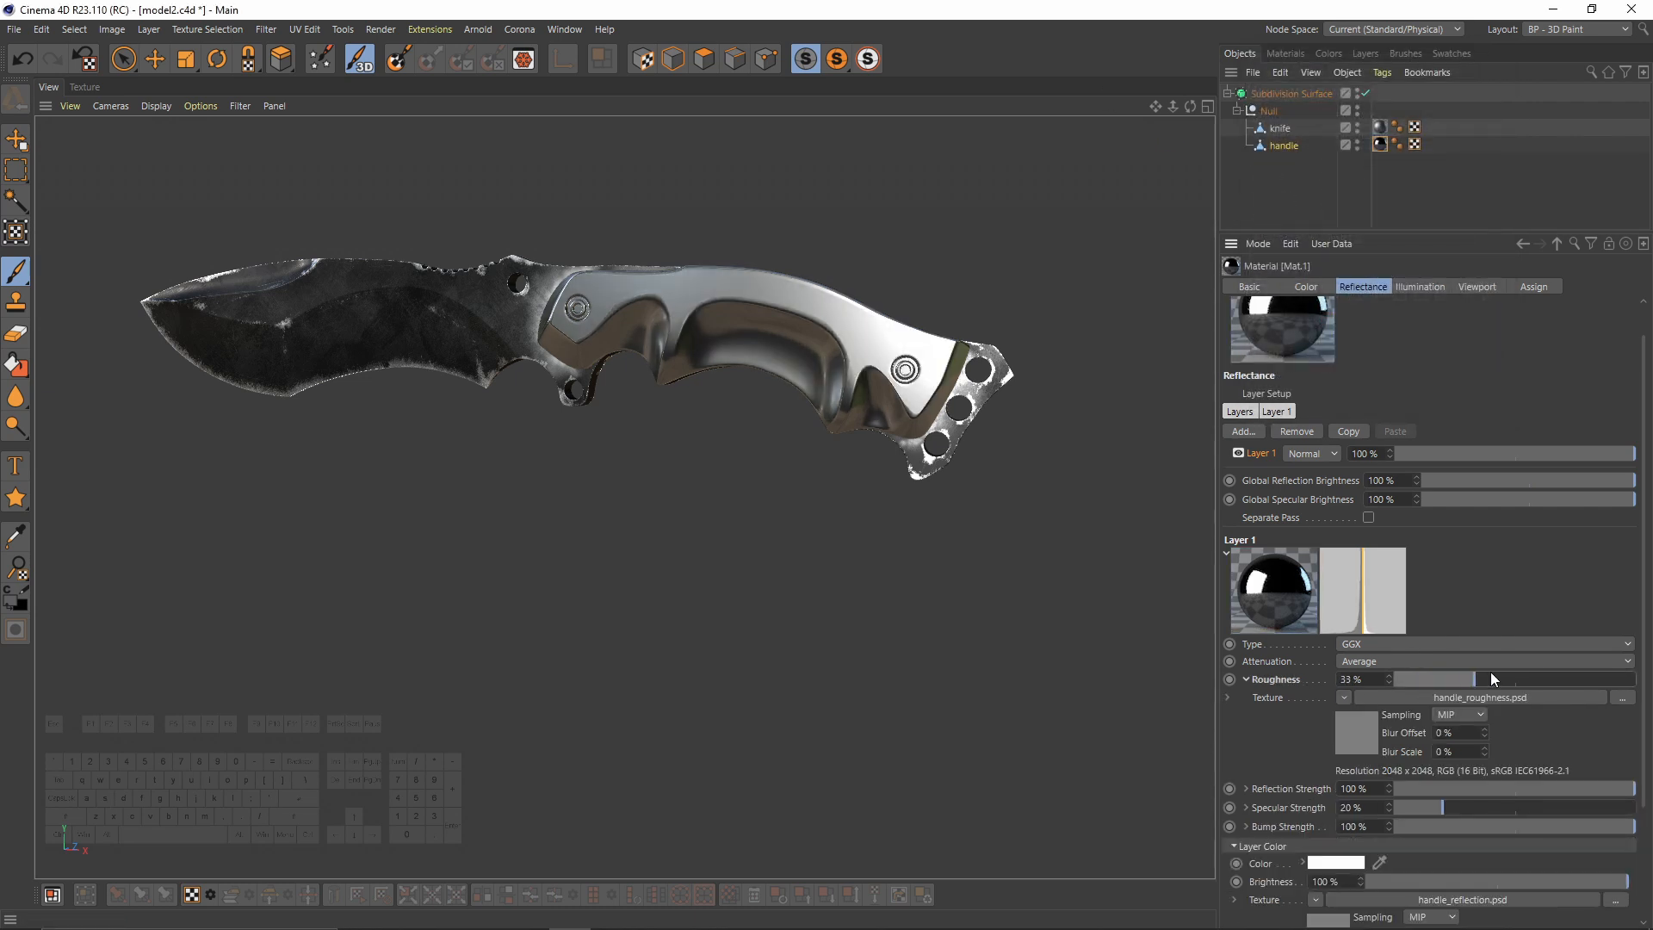
pyautogui.keyDown('alt'); pyautogui.moveTo(904, 327); pyautogui.dragTo(827, 362); pyautogui.keyUp('alt')
# Step: Enable material Mat.1 for painting, activate its handle_reflection.psd texture and show that texture's layers
pyautogui.click(1284, 53)
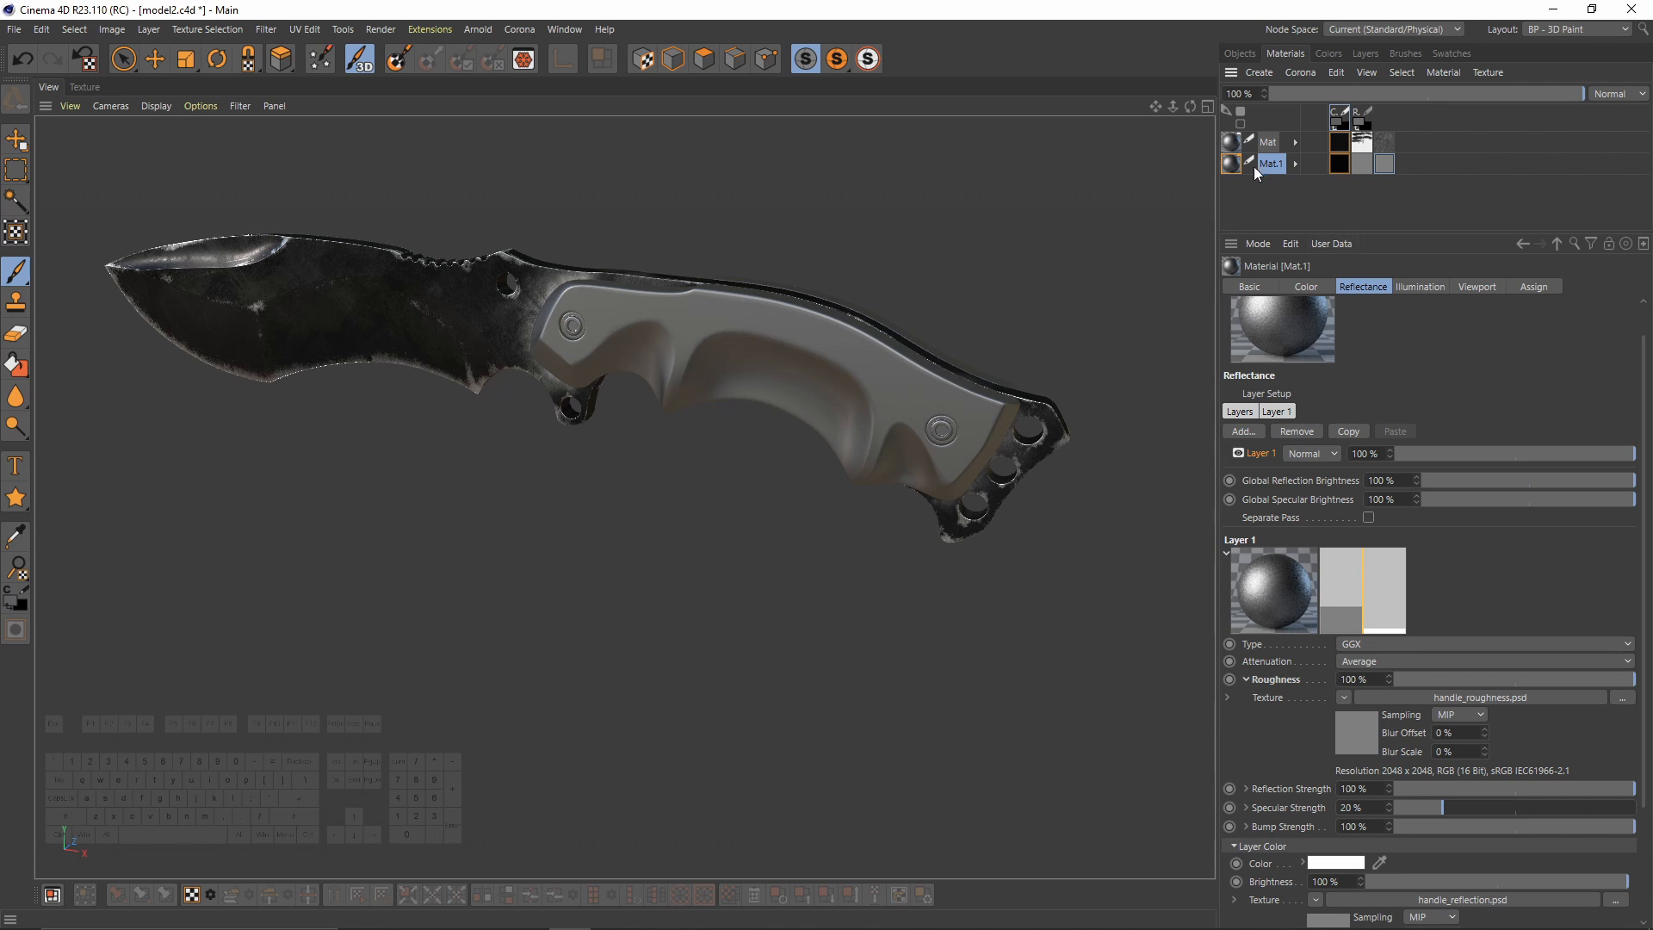
pyautogui.click(1252, 138)
pyautogui.click(1248, 162)
pyautogui.click(1248, 138)
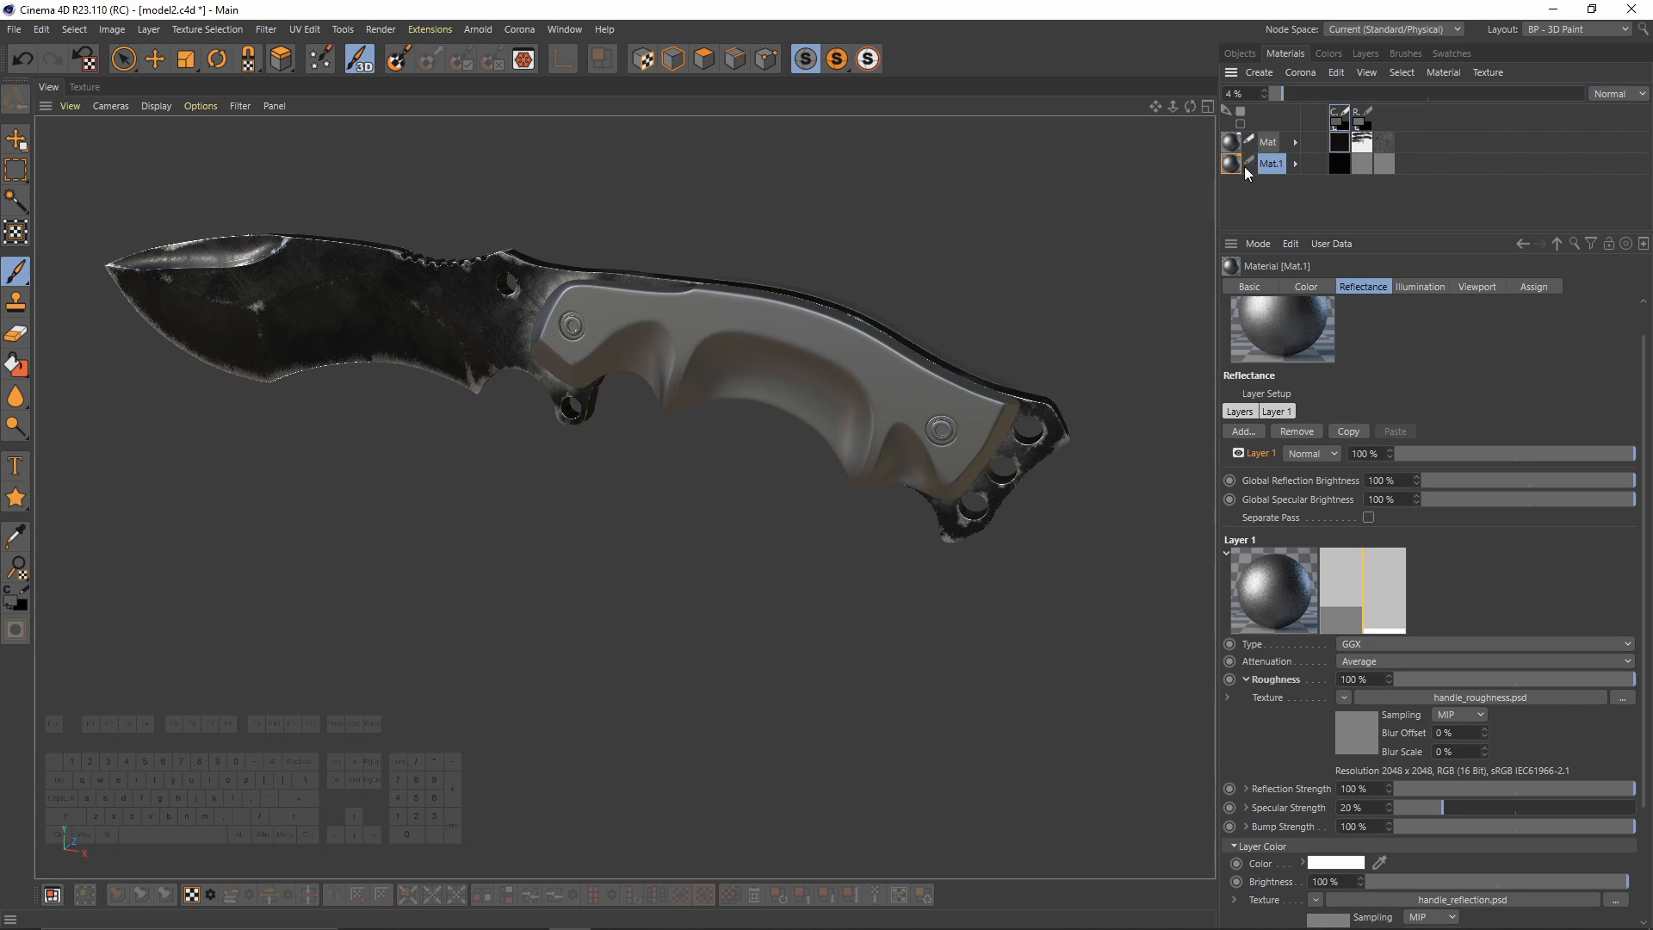
pyautogui.click(1246, 165)
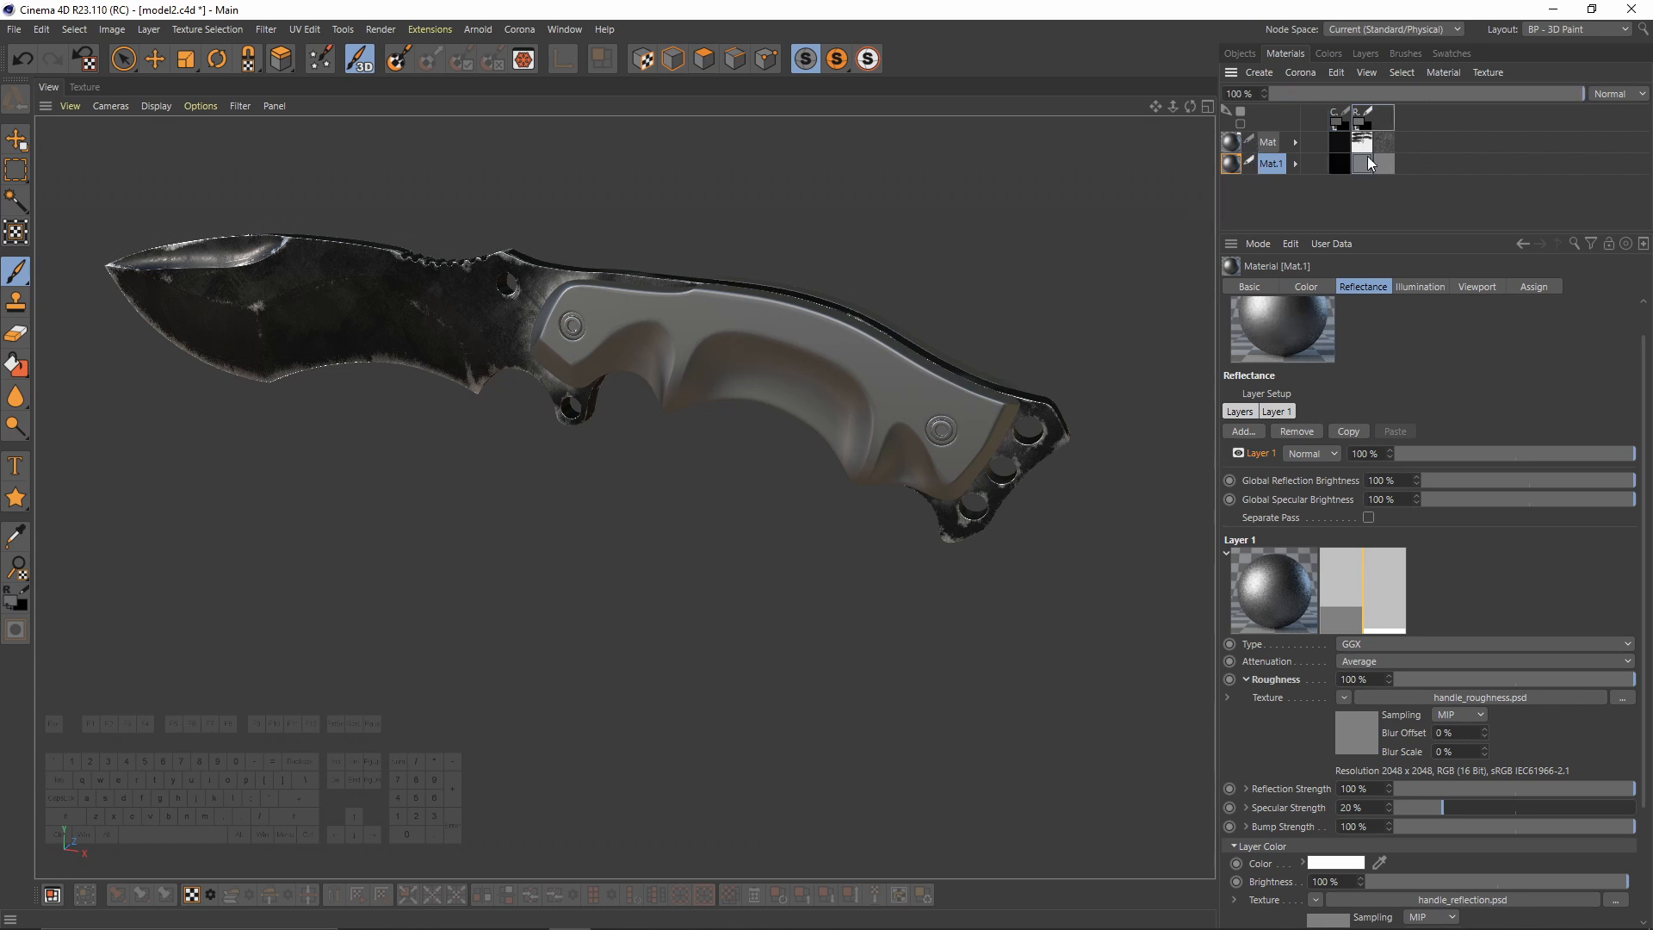
pyautogui.click(1357, 53)
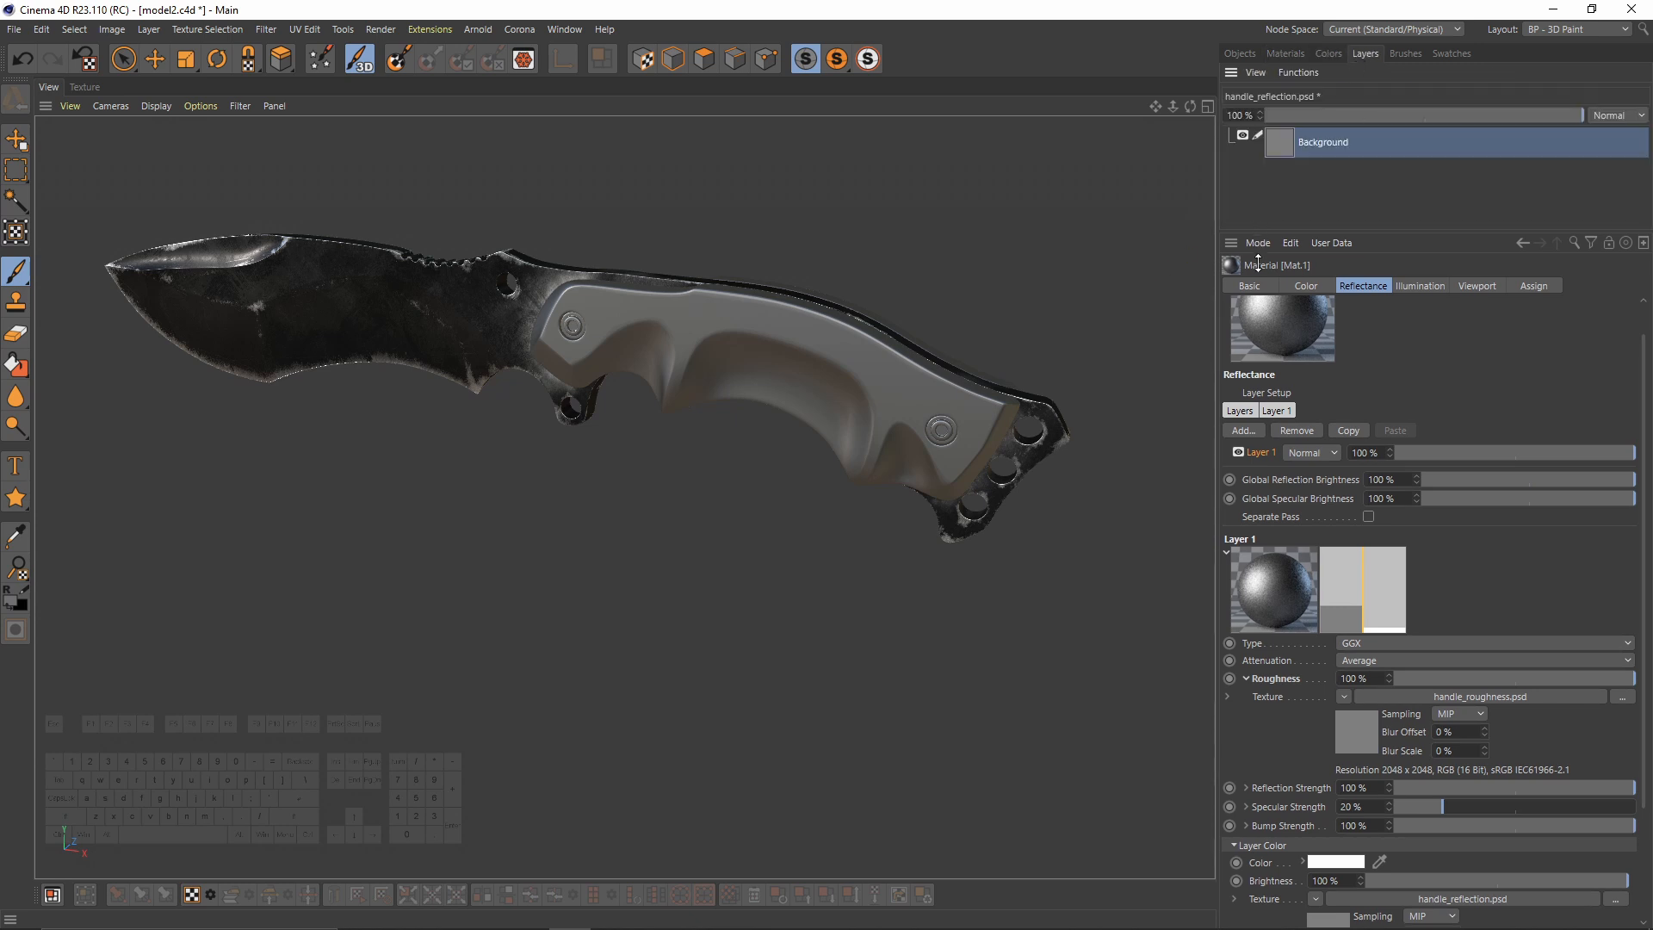
pyautogui.moveTo(1258, 261); pyautogui.dragTo(1258, 488)
# Step: Open the ao+handle texture, copy the whole image and paste it as a new layer in handle_reflection.psd
pyautogui.click(85, 88)
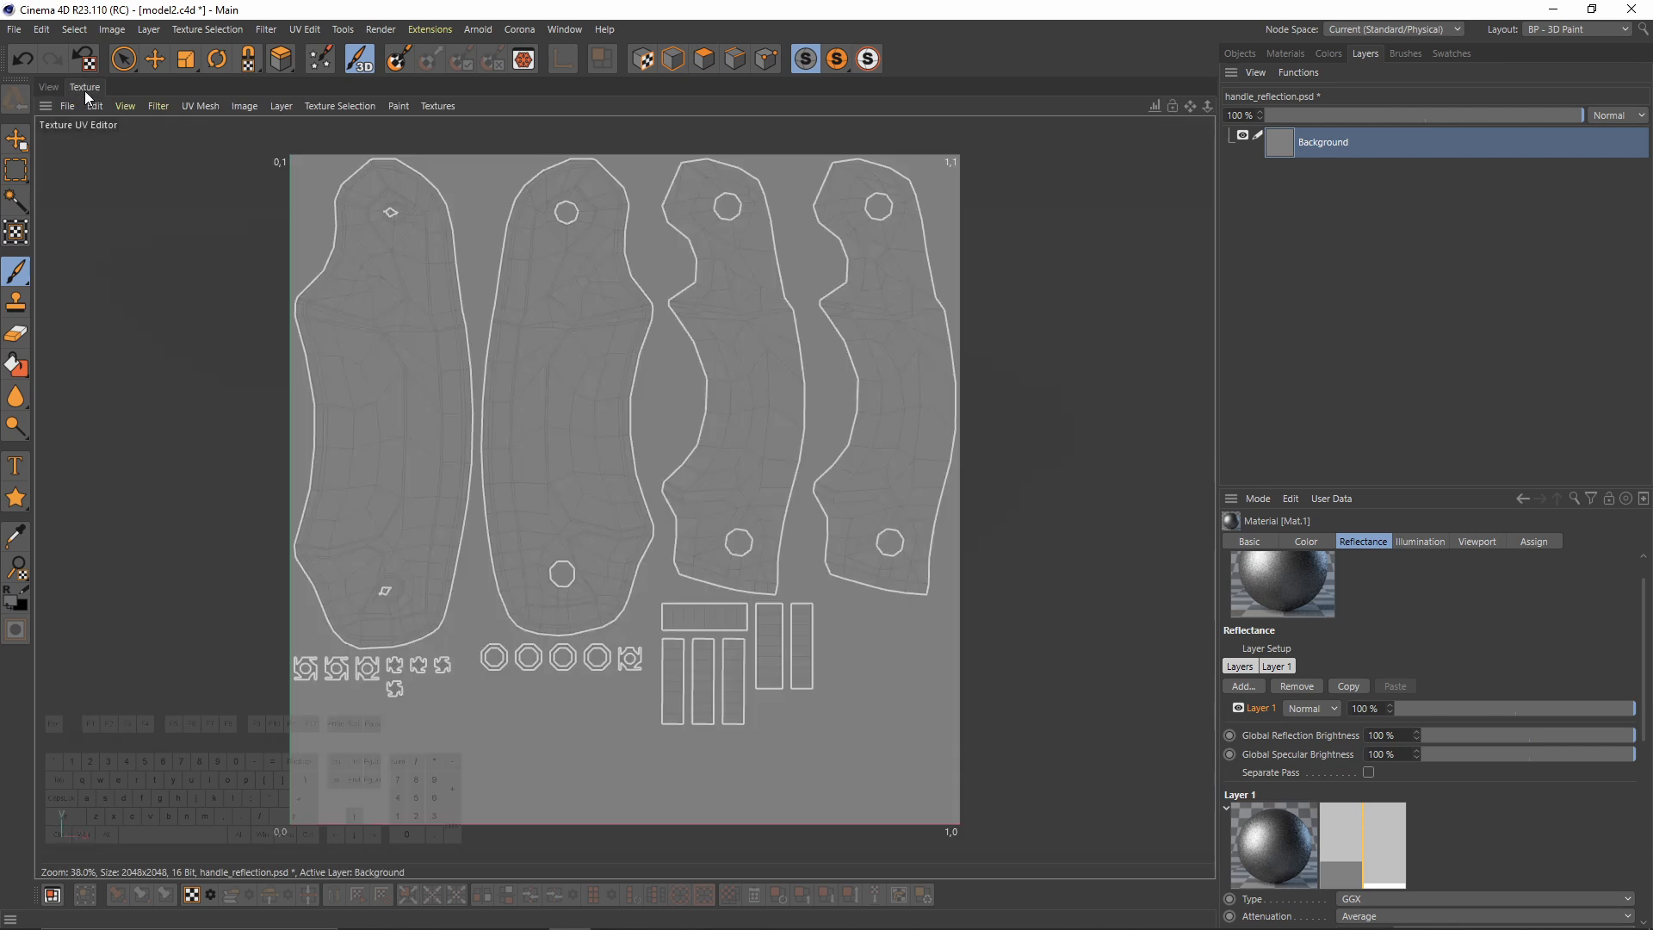
pyautogui.click(438, 107)
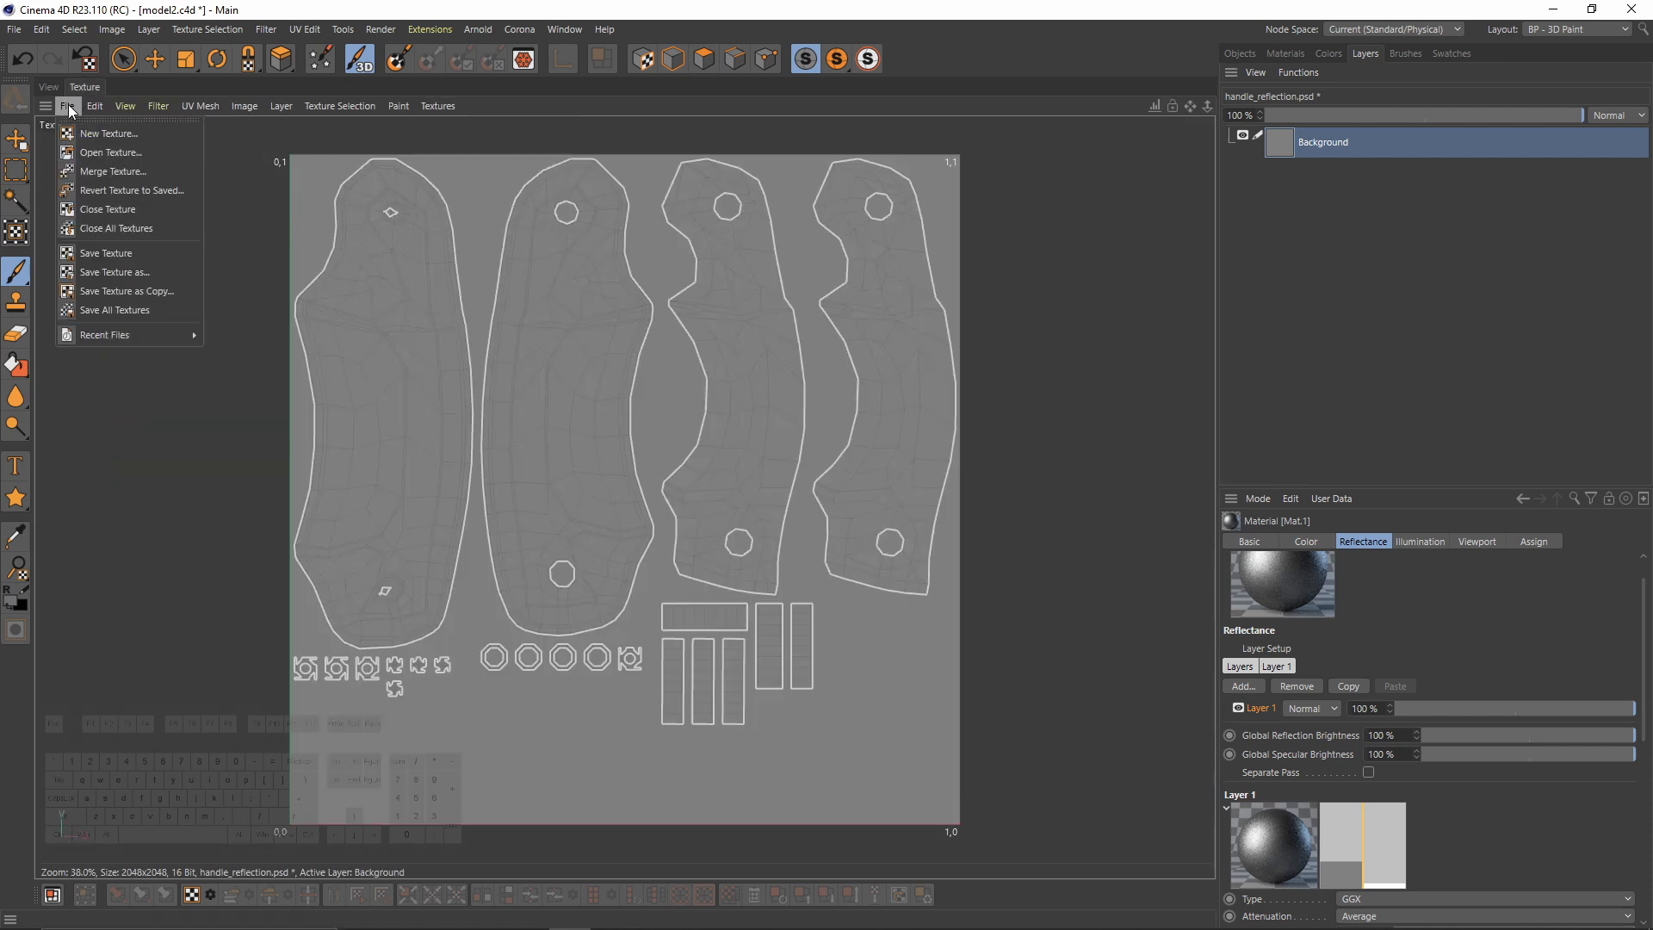
pyautogui.click(100, 150)
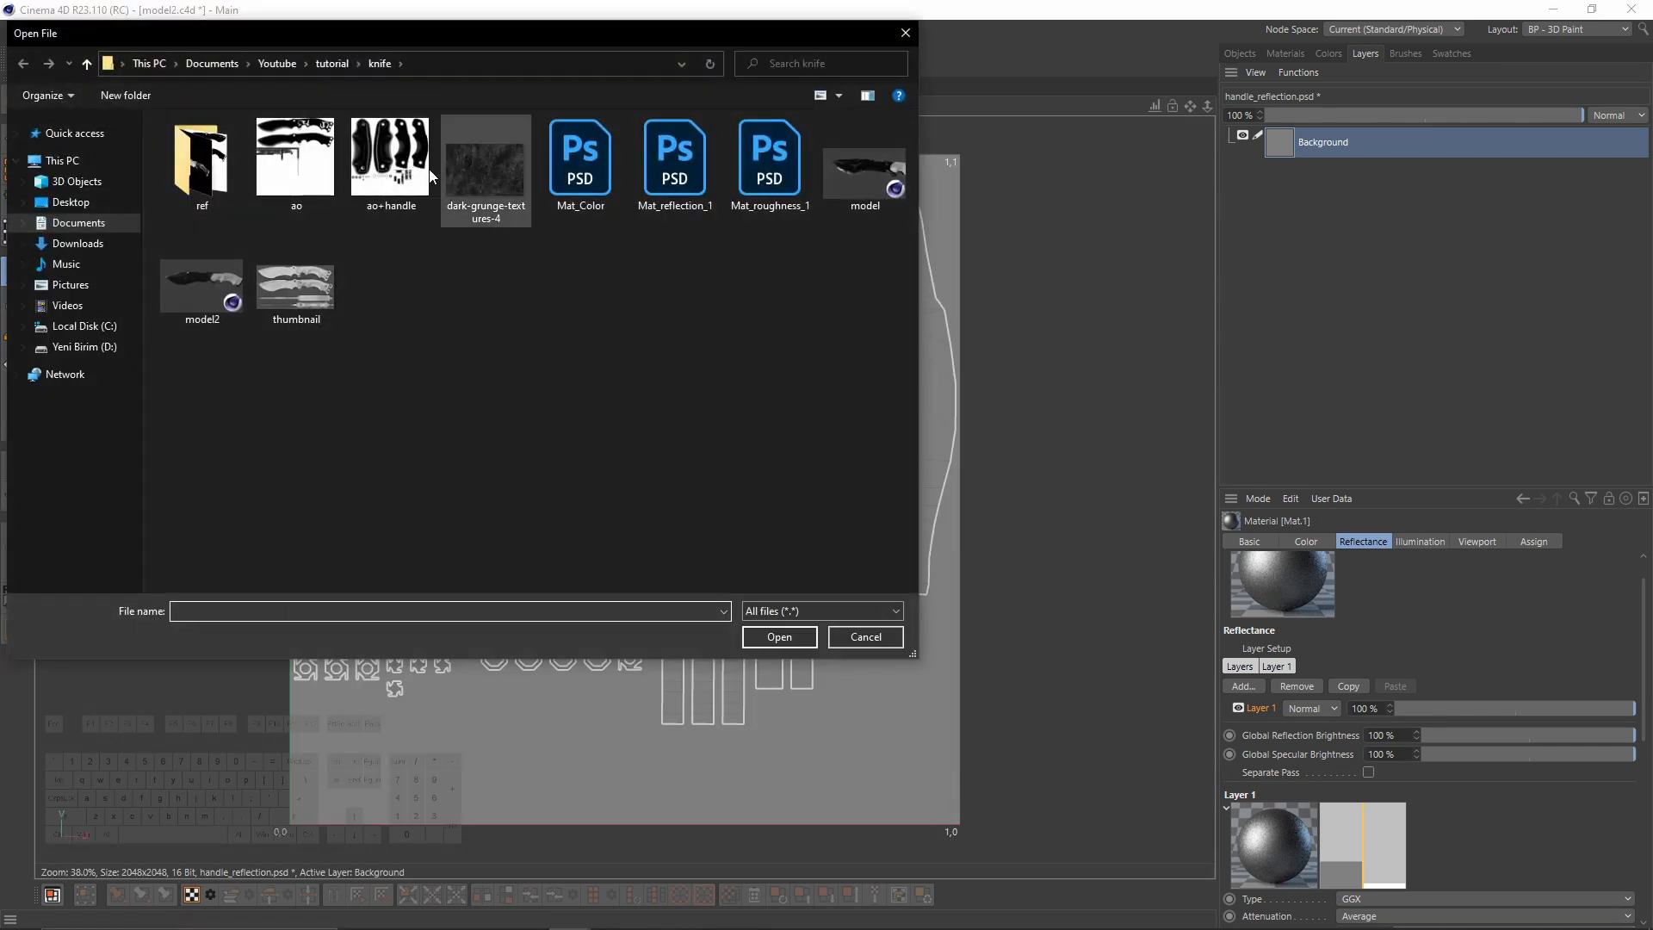
pyautogui.doubleClick(392, 182)
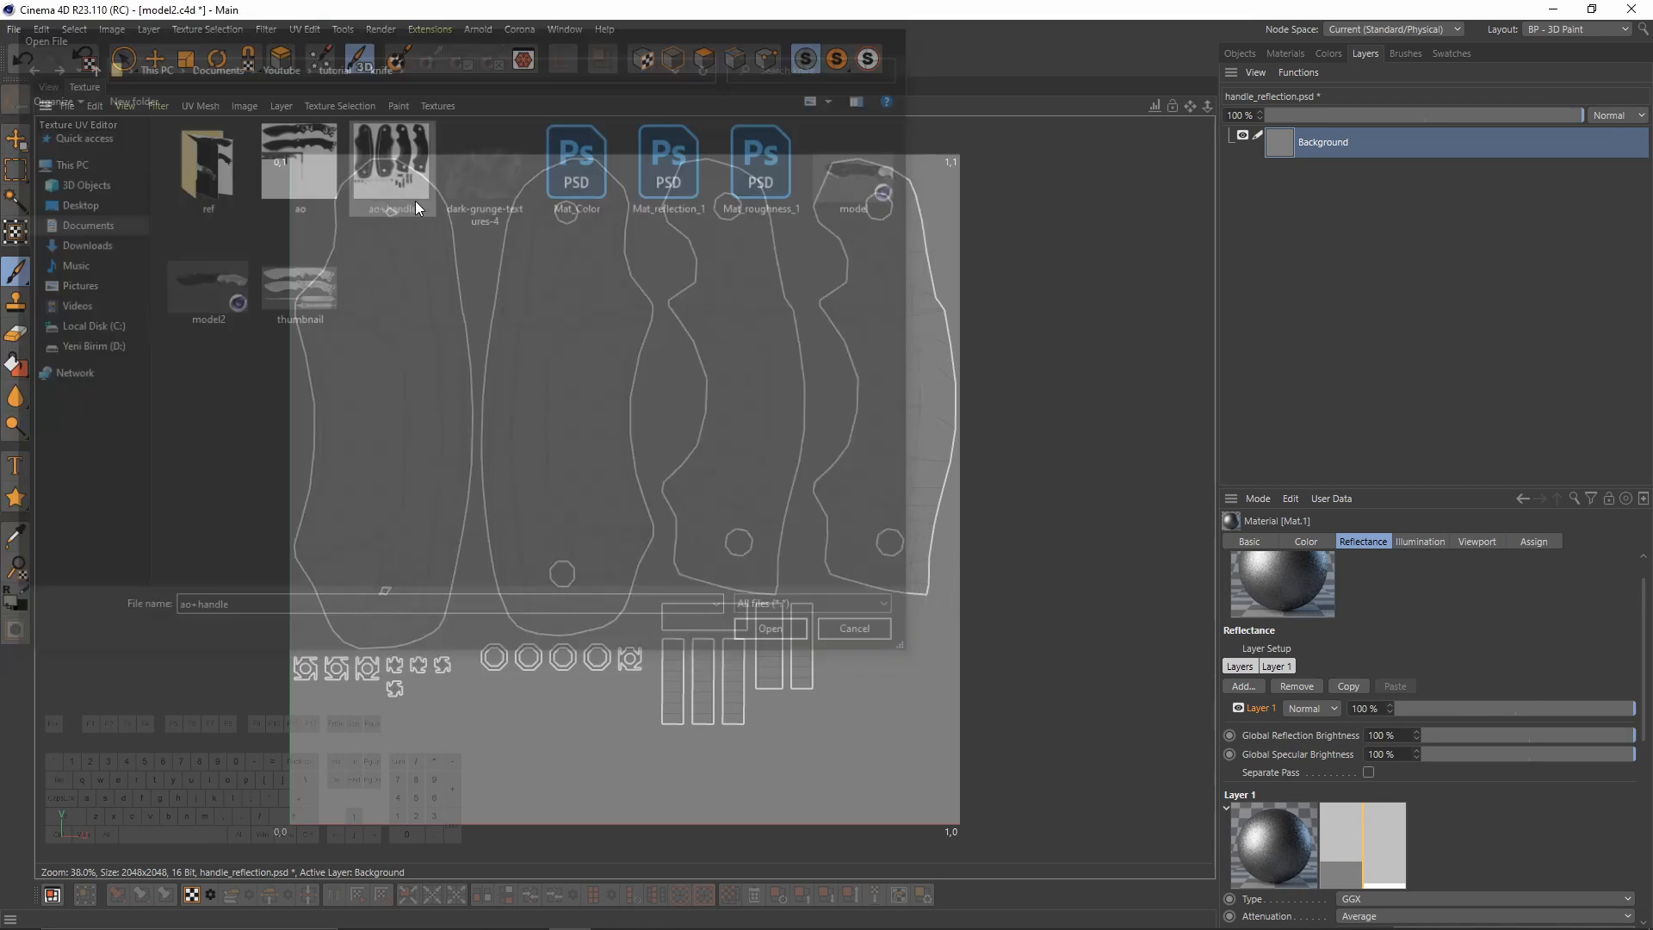
pyautogui.moveTo(270, 148); pyautogui.dragTo(1016, 852)
pyautogui.click(438, 106)
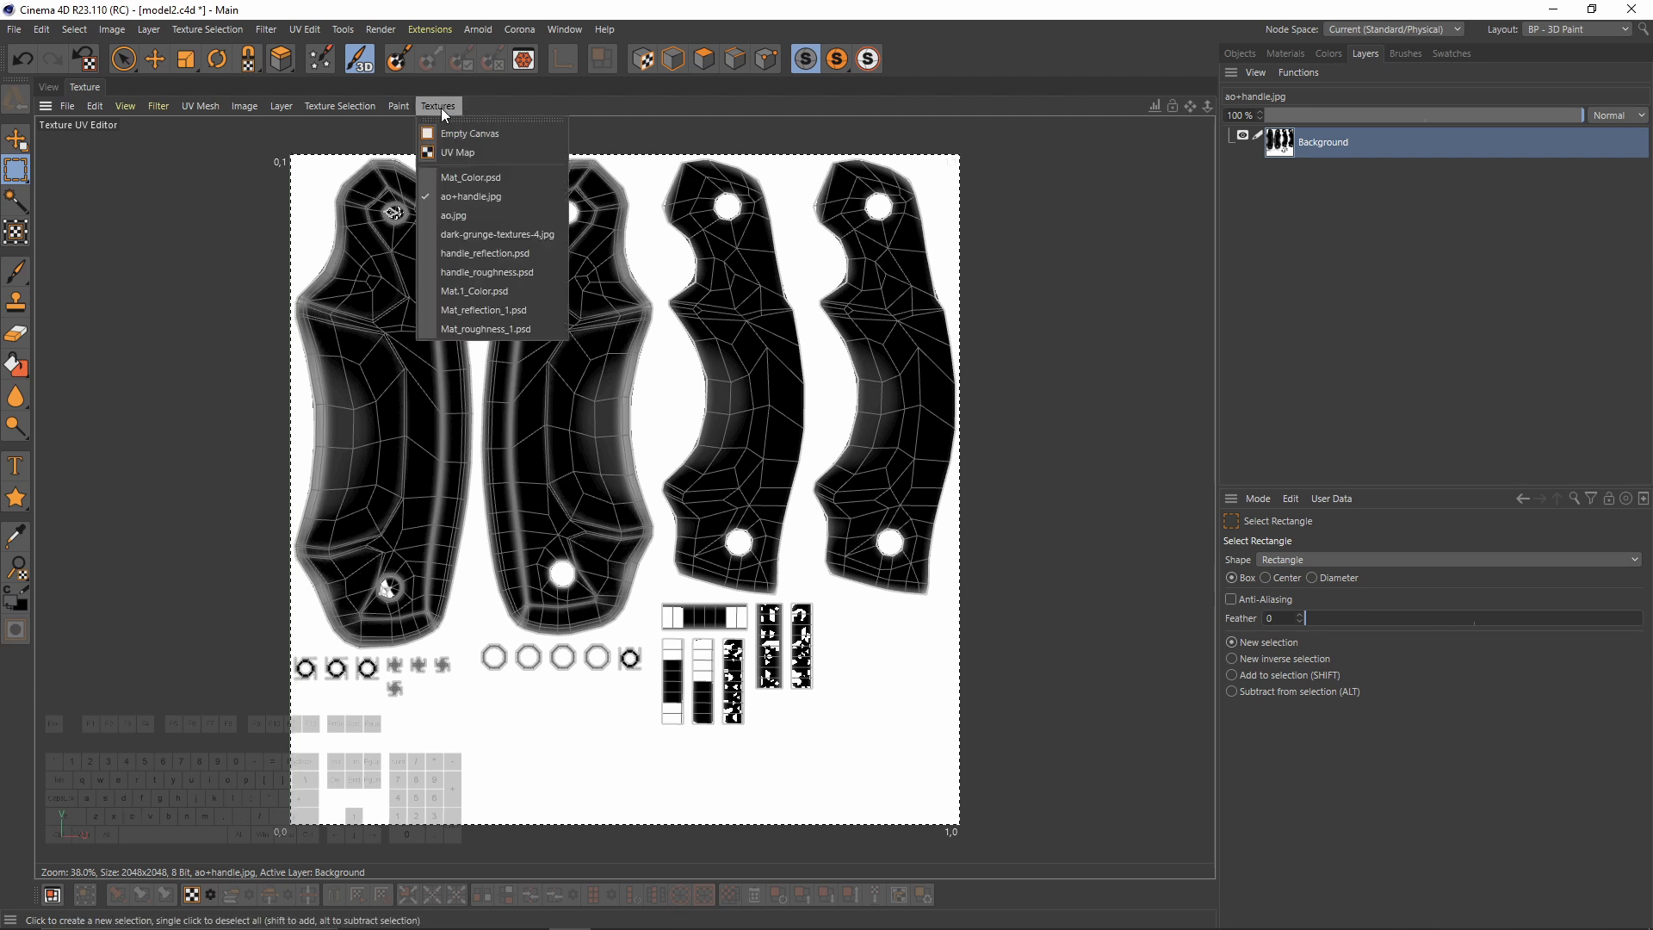
pyautogui.click(508, 255)
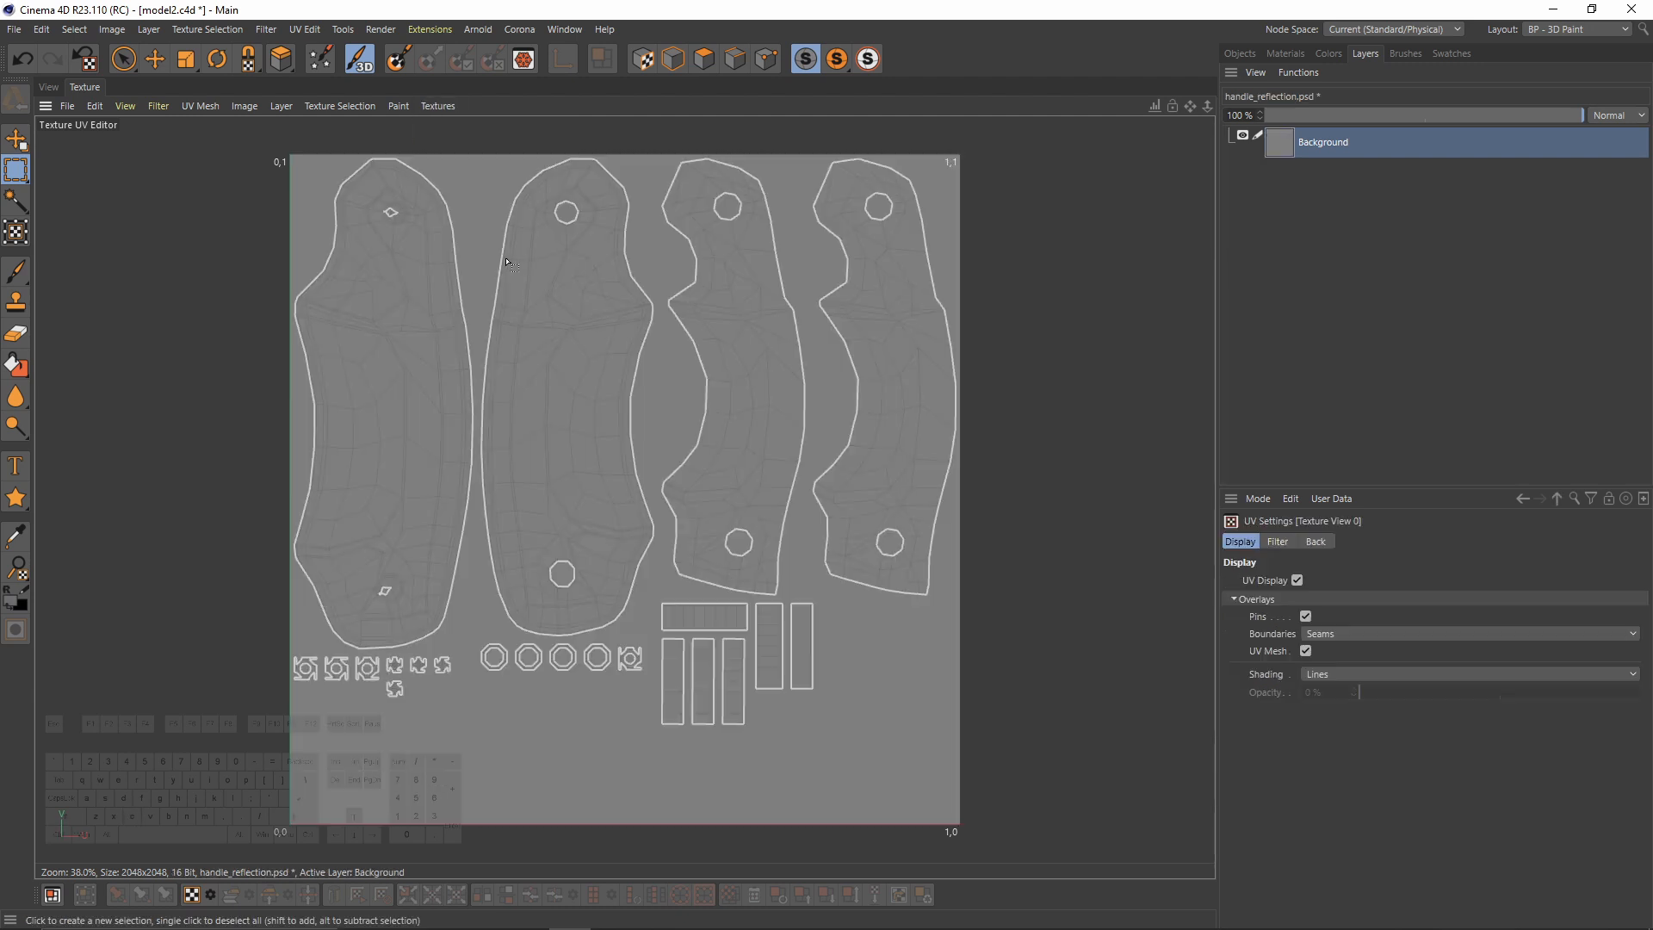
pyautogui.hotkey('ctrl', 'v')
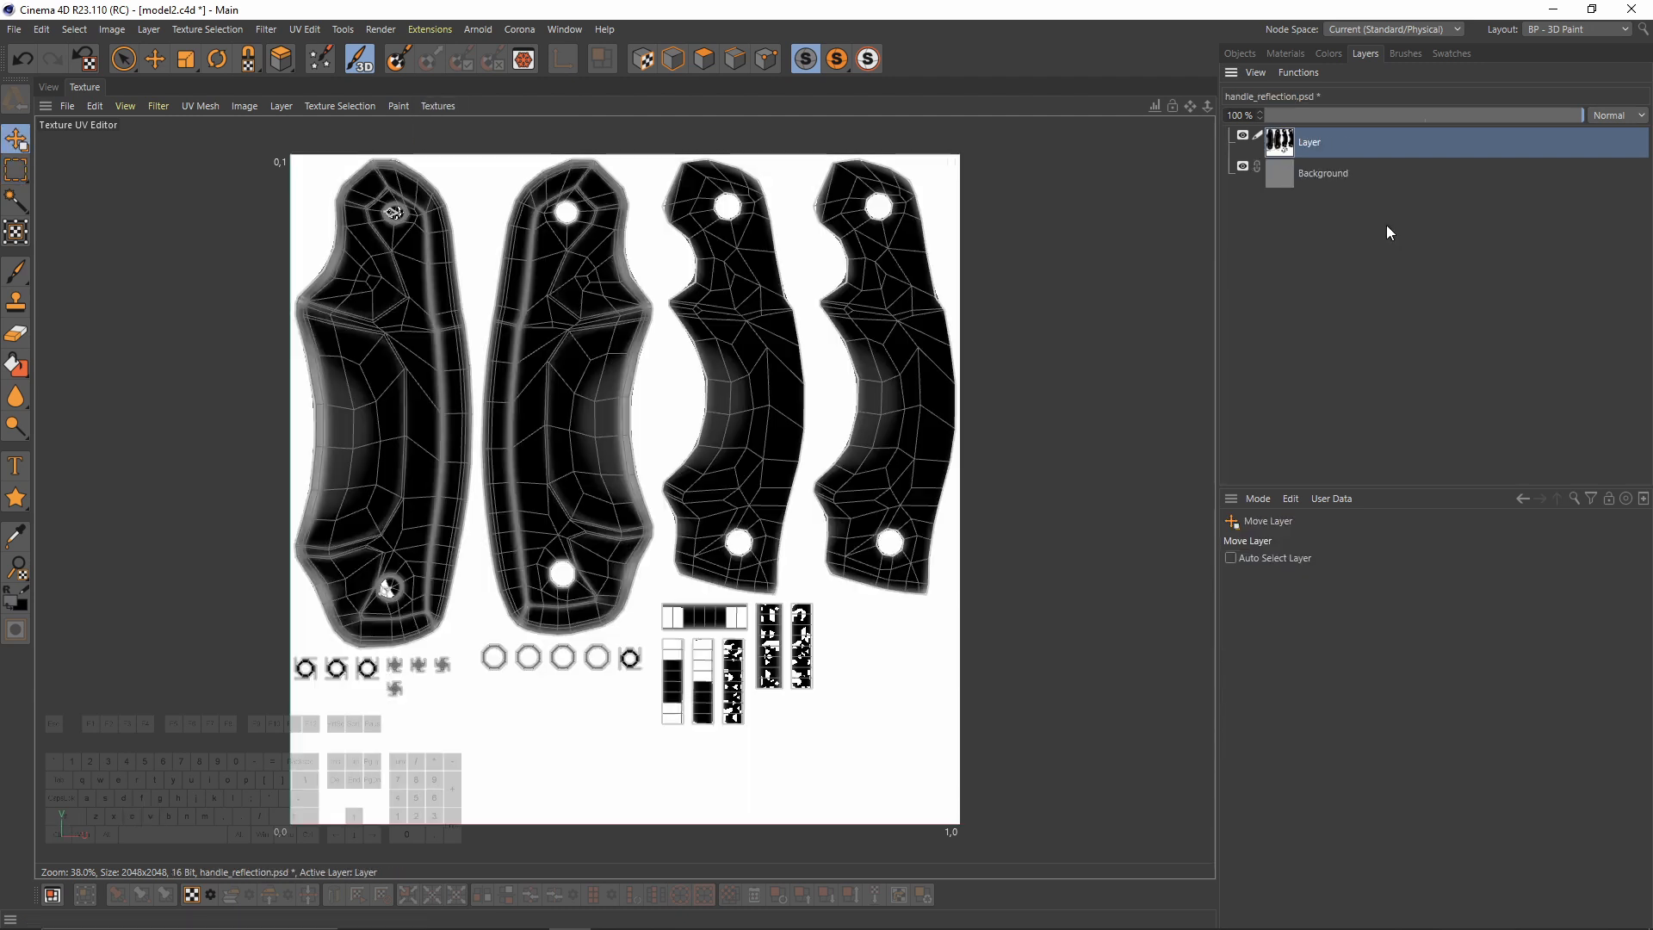
# Step: Examine the ambient occlusion layer in the UV layout and on the handle in the 3D view
pyautogui.keyDown('alt'); pyautogui.moveTo(507, 320); pyautogui.dragTo(577, 321, button='right'); pyautogui.keyUp('alt')
pyautogui.keyDown('alt'); pyautogui.moveTo(507, 320); pyautogui.dragTo(479, 400, button='middle'); pyautogui.keyUp('alt')
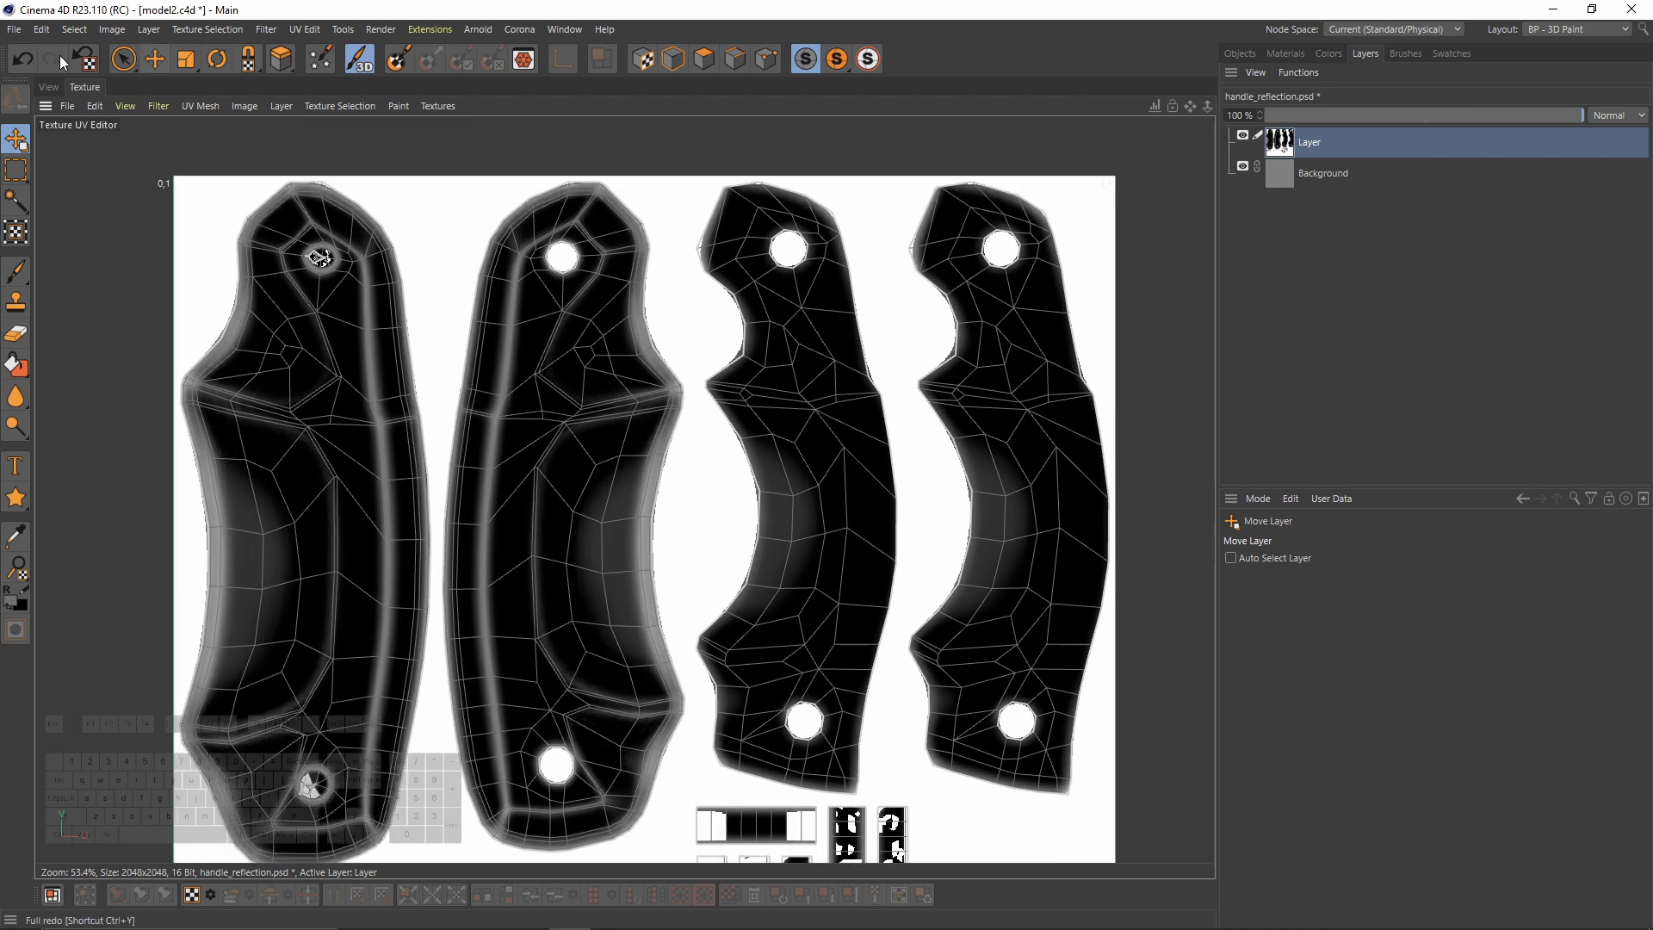
pyautogui.click(54, 89)
pyautogui.keyDown('alt'); pyautogui.moveTo(697, 398); pyautogui.dragTo(860, 312); pyautogui.keyUp('alt')
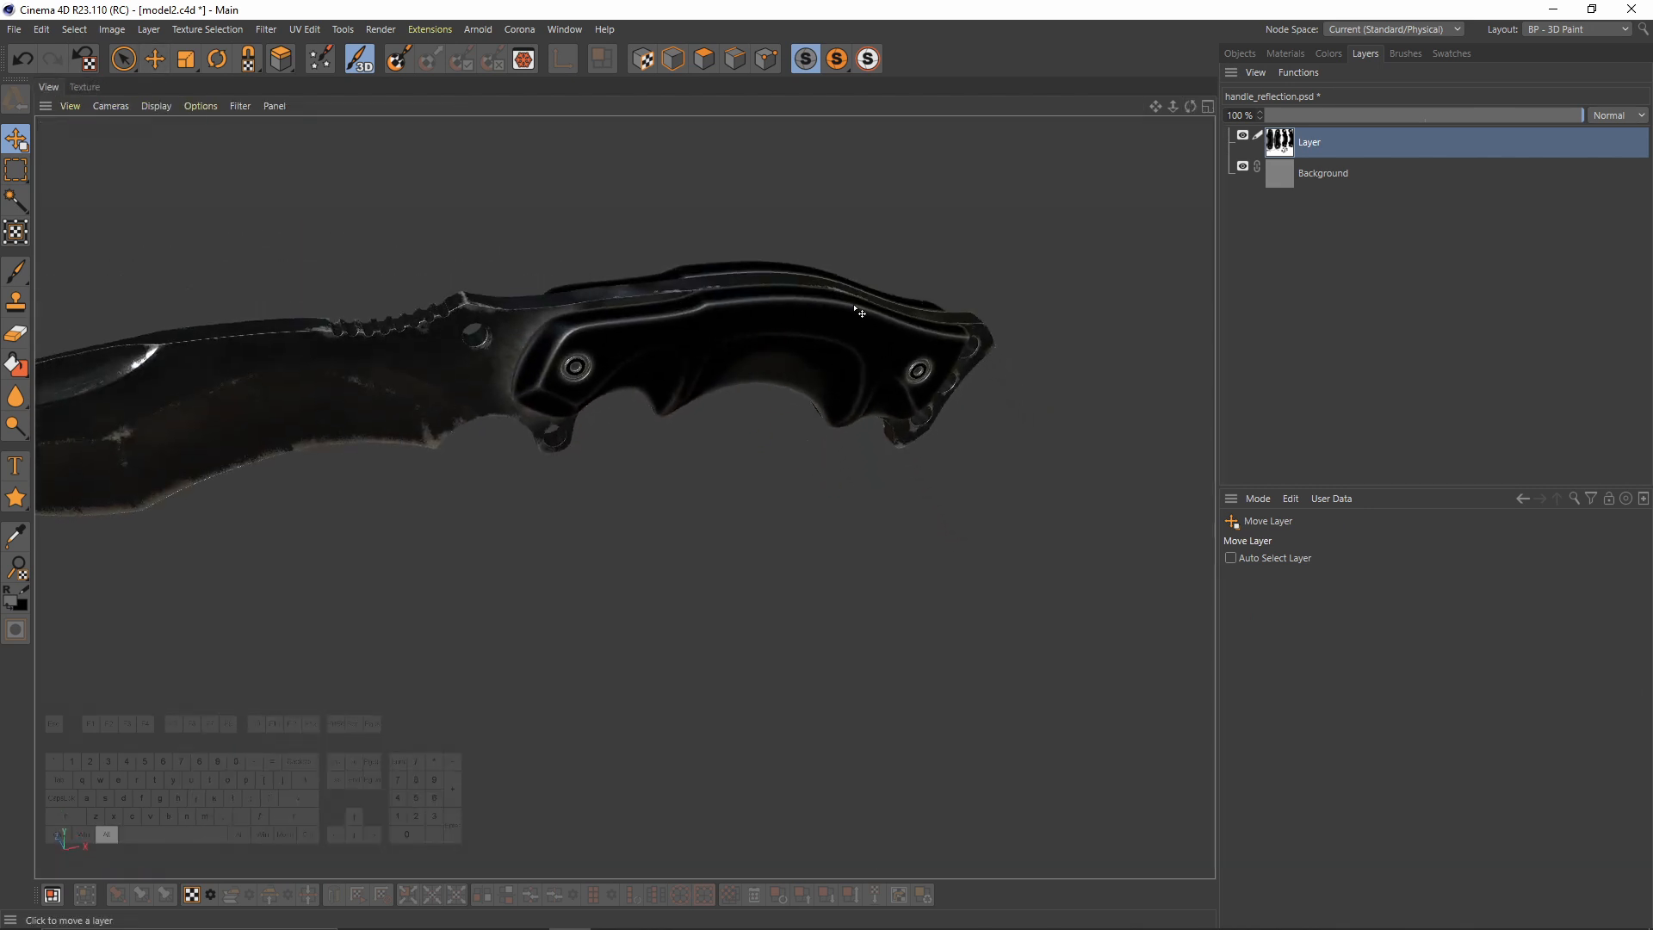
pyautogui.keyDown('alt'); pyautogui.moveTo(764, 428); pyautogui.dragTo(624, 495); pyautogui.keyUp('alt')
pyautogui.keyDown('alt'); pyautogui.moveTo(726, 415); pyautogui.dragTo(704, 402, button='right'); pyautogui.keyUp('alt')
pyautogui.keyDown('alt'); pyautogui.moveTo(703, 402); pyautogui.dragTo(669, 392); pyautogui.keyUp('alt')
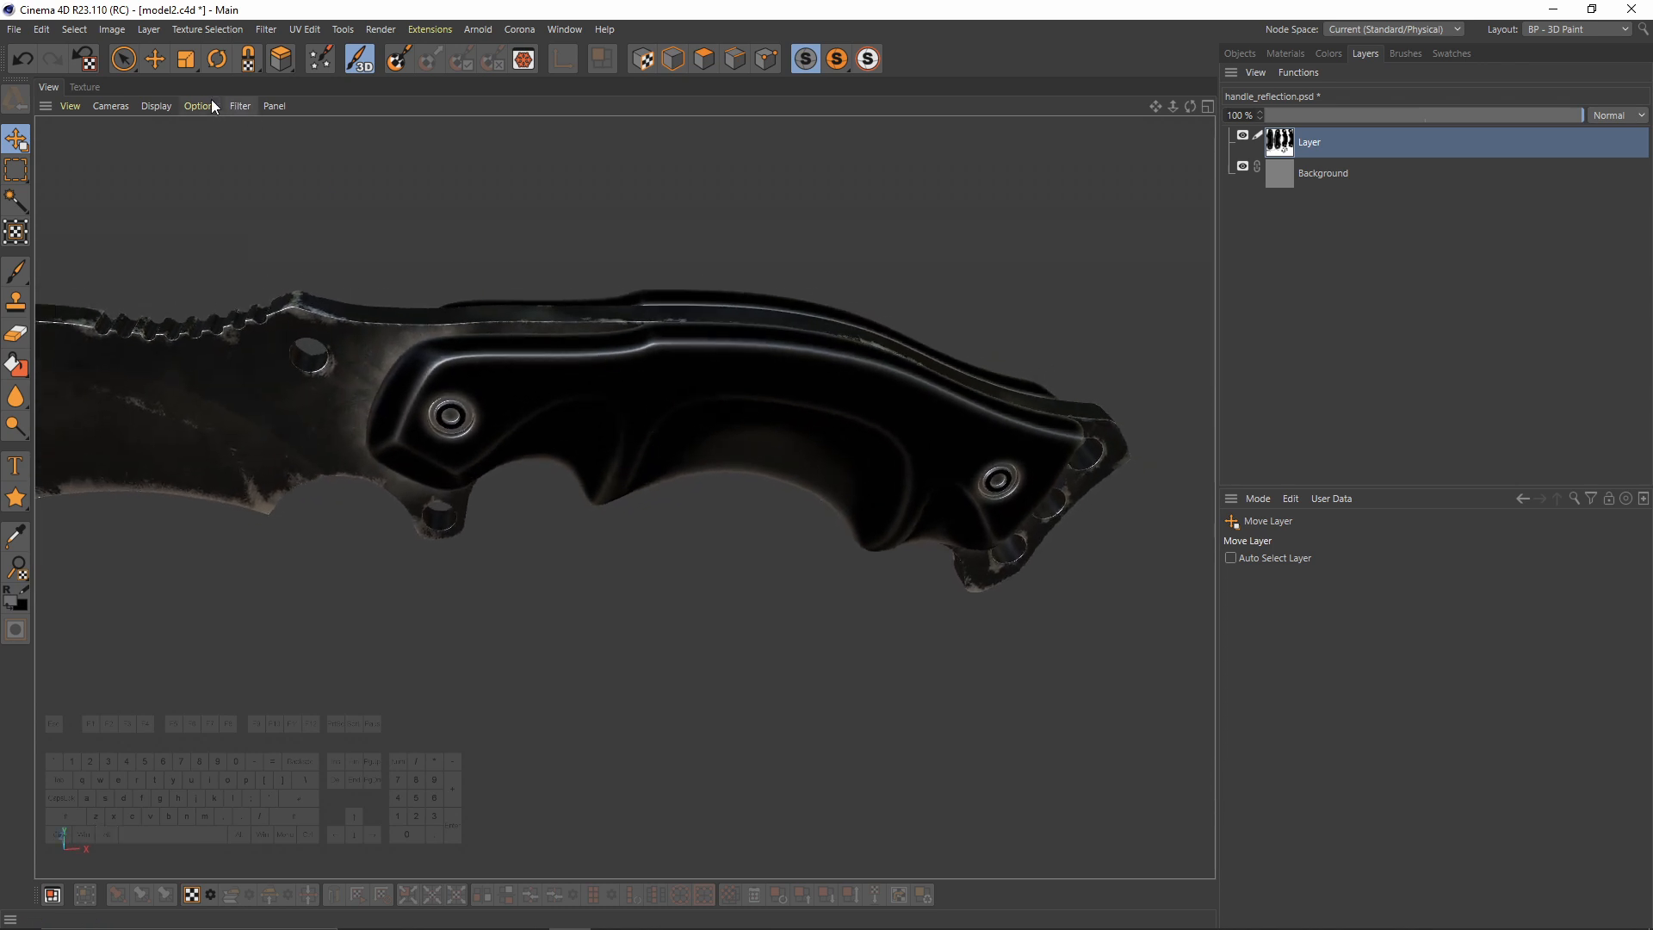
# Step: Copy dark-grunge-textures-4.jpg and paste it as a new layer above the ambient occlusion in handle_reflection.psd
pyautogui.click(91, 86)
pyautogui.scroll(-2, 647, 379)
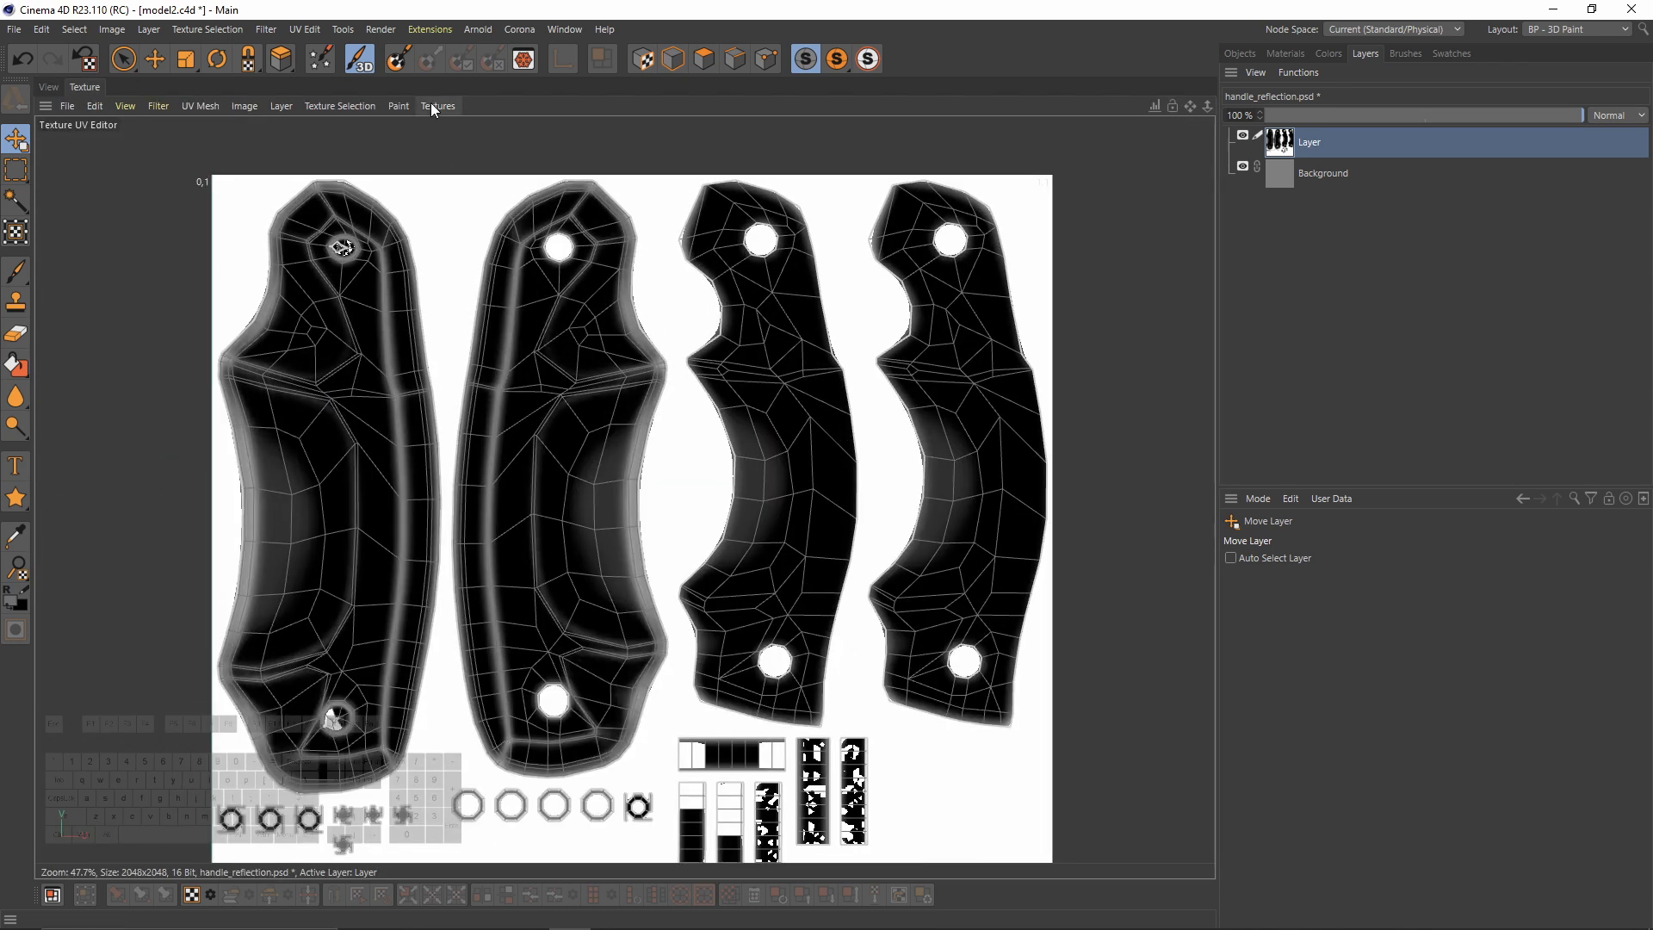
pyautogui.click(437, 106)
pyautogui.click(497, 235)
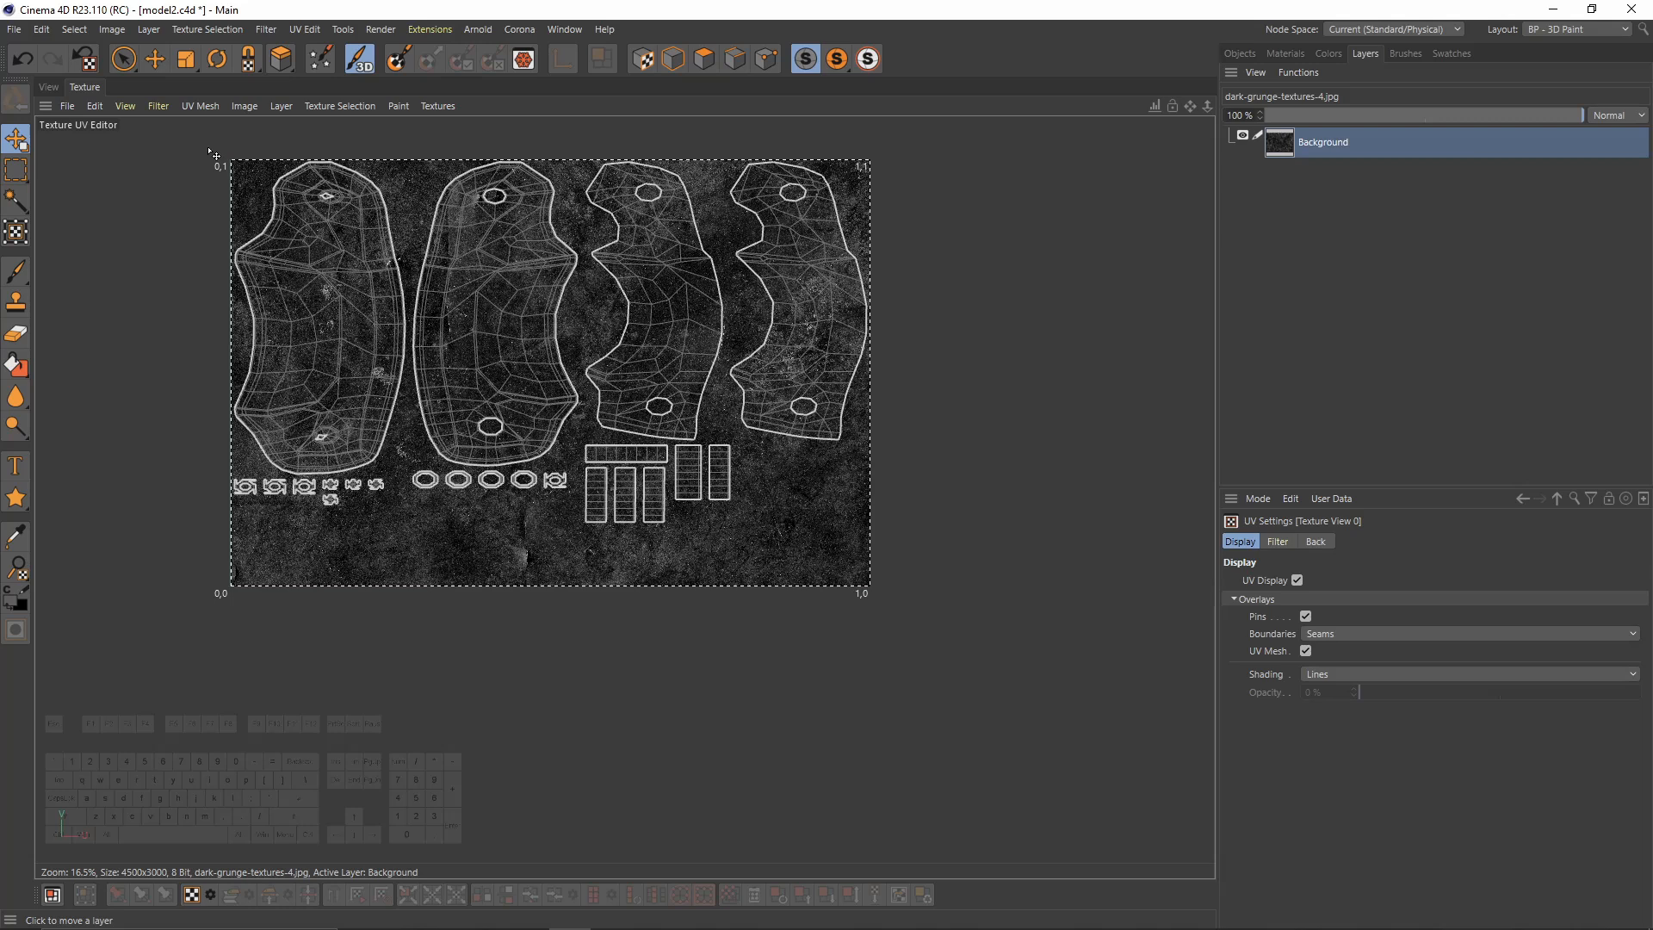
pyautogui.click(430, 106)
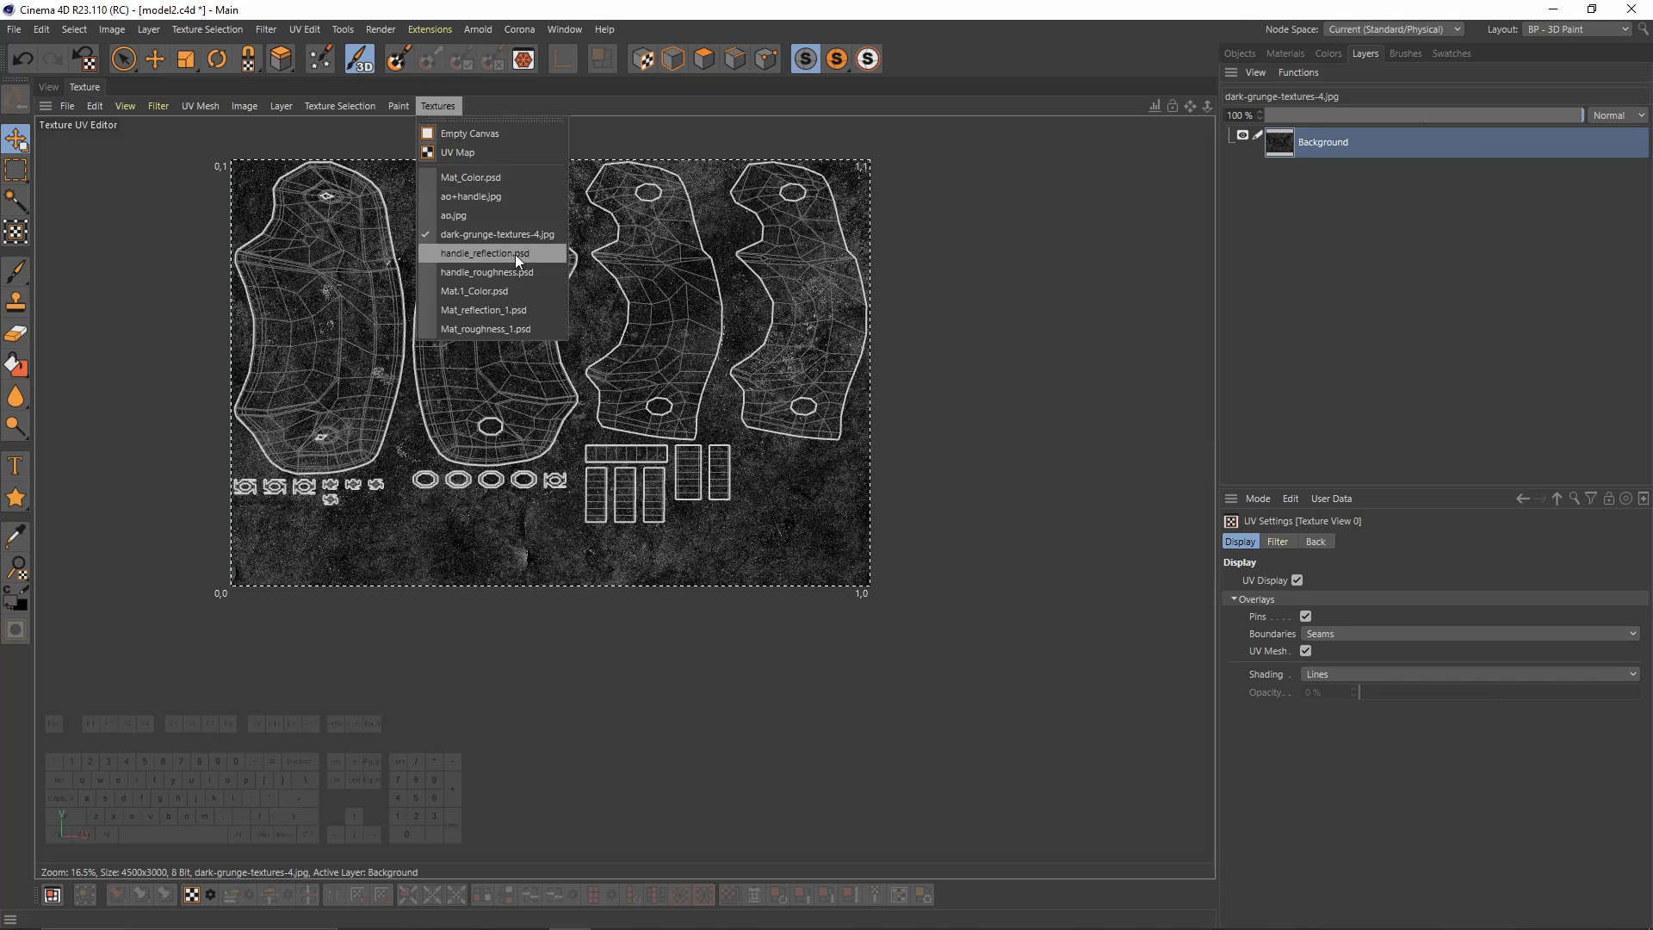
pyautogui.click(514, 253)
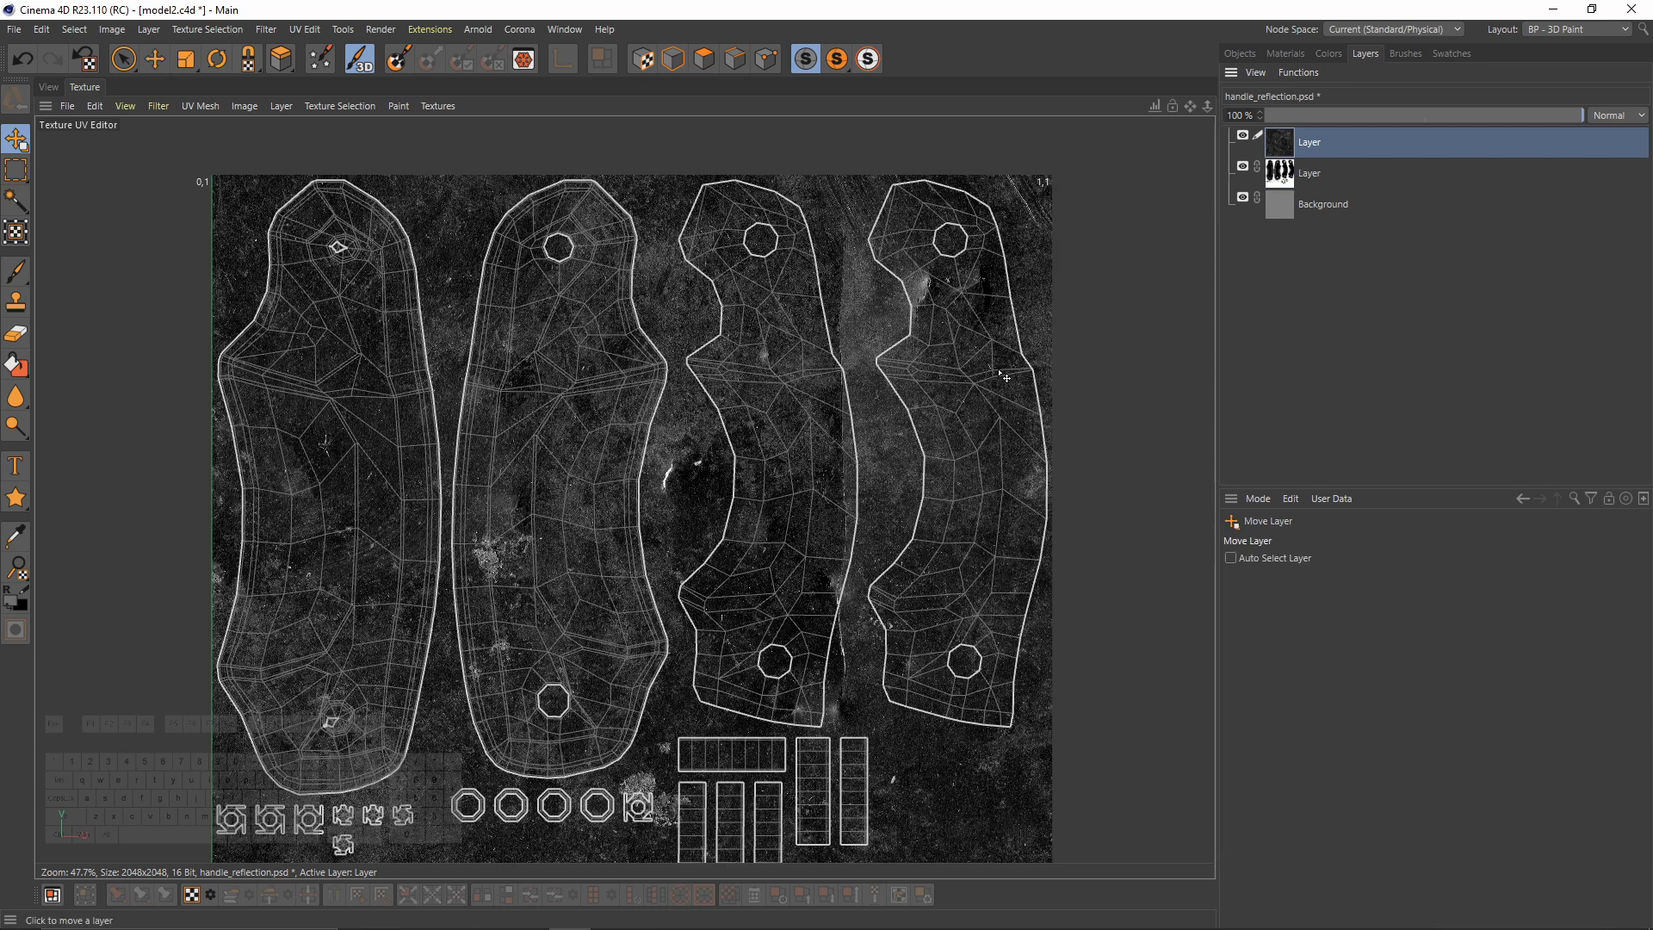
# Step: Scale the pasted grunge layer down to fit the texture's UV square with Transform Bitmap and apply it
pyautogui.scroll(-3, 934, 343)
pyautogui.click(15, 232)
pyautogui.scroll(-4, 693, 410)
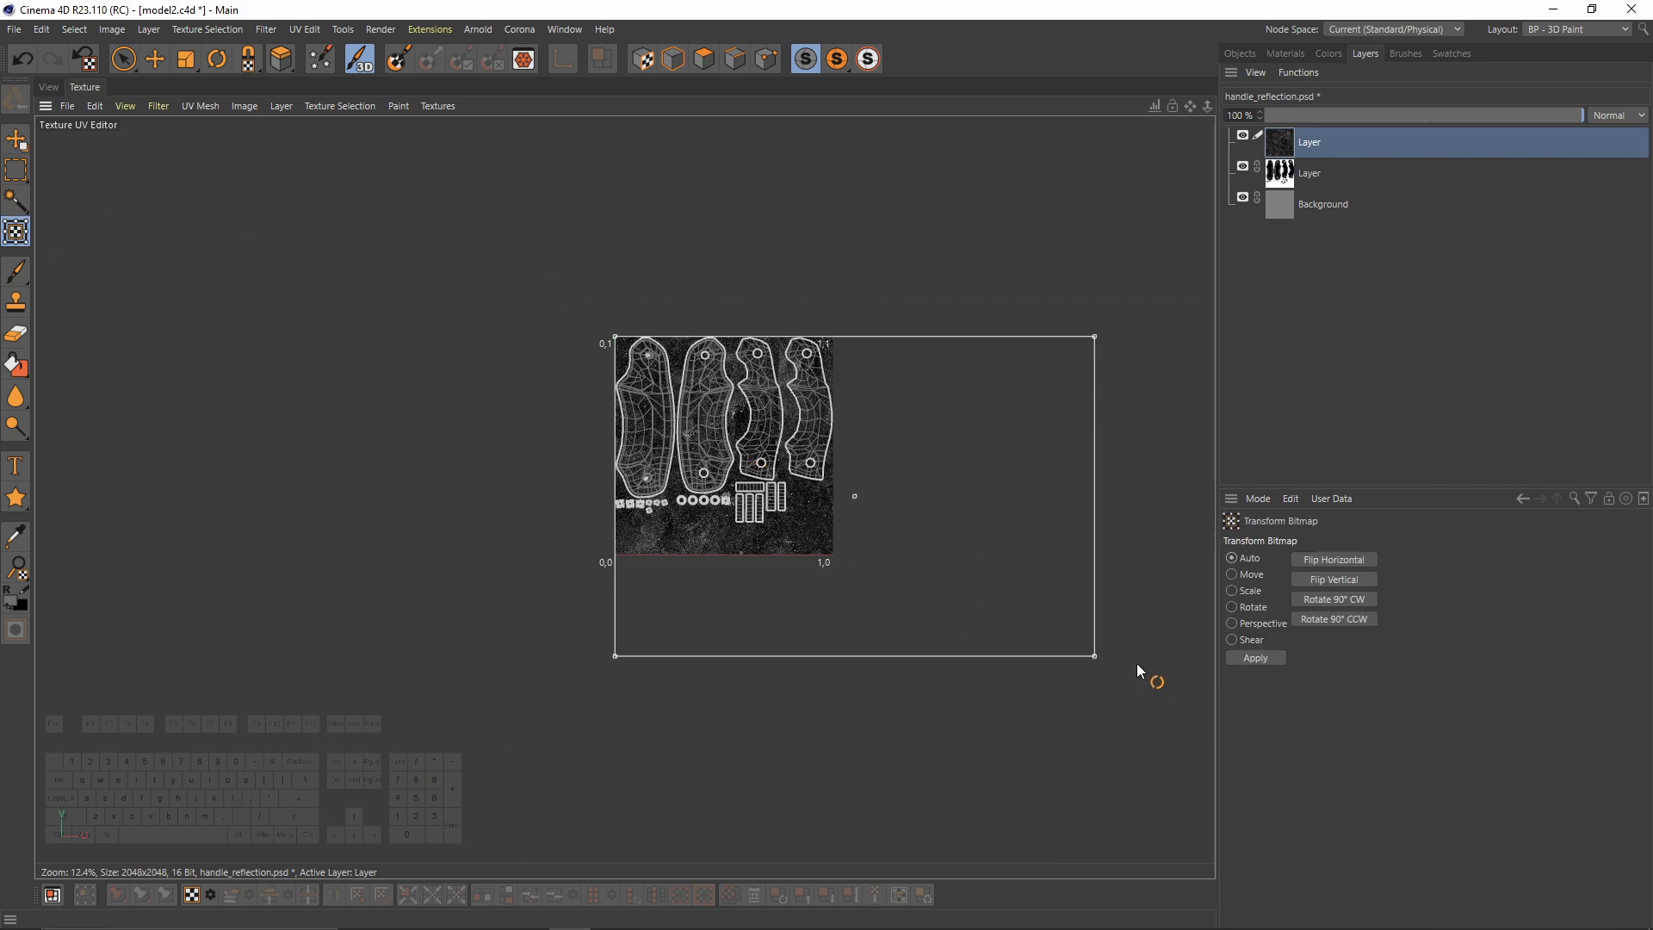
pyautogui.moveTo(1095, 655); pyautogui.dragTo(829, 561)
pyautogui.click(1248, 657)
pyautogui.scroll(5, 736, 375)
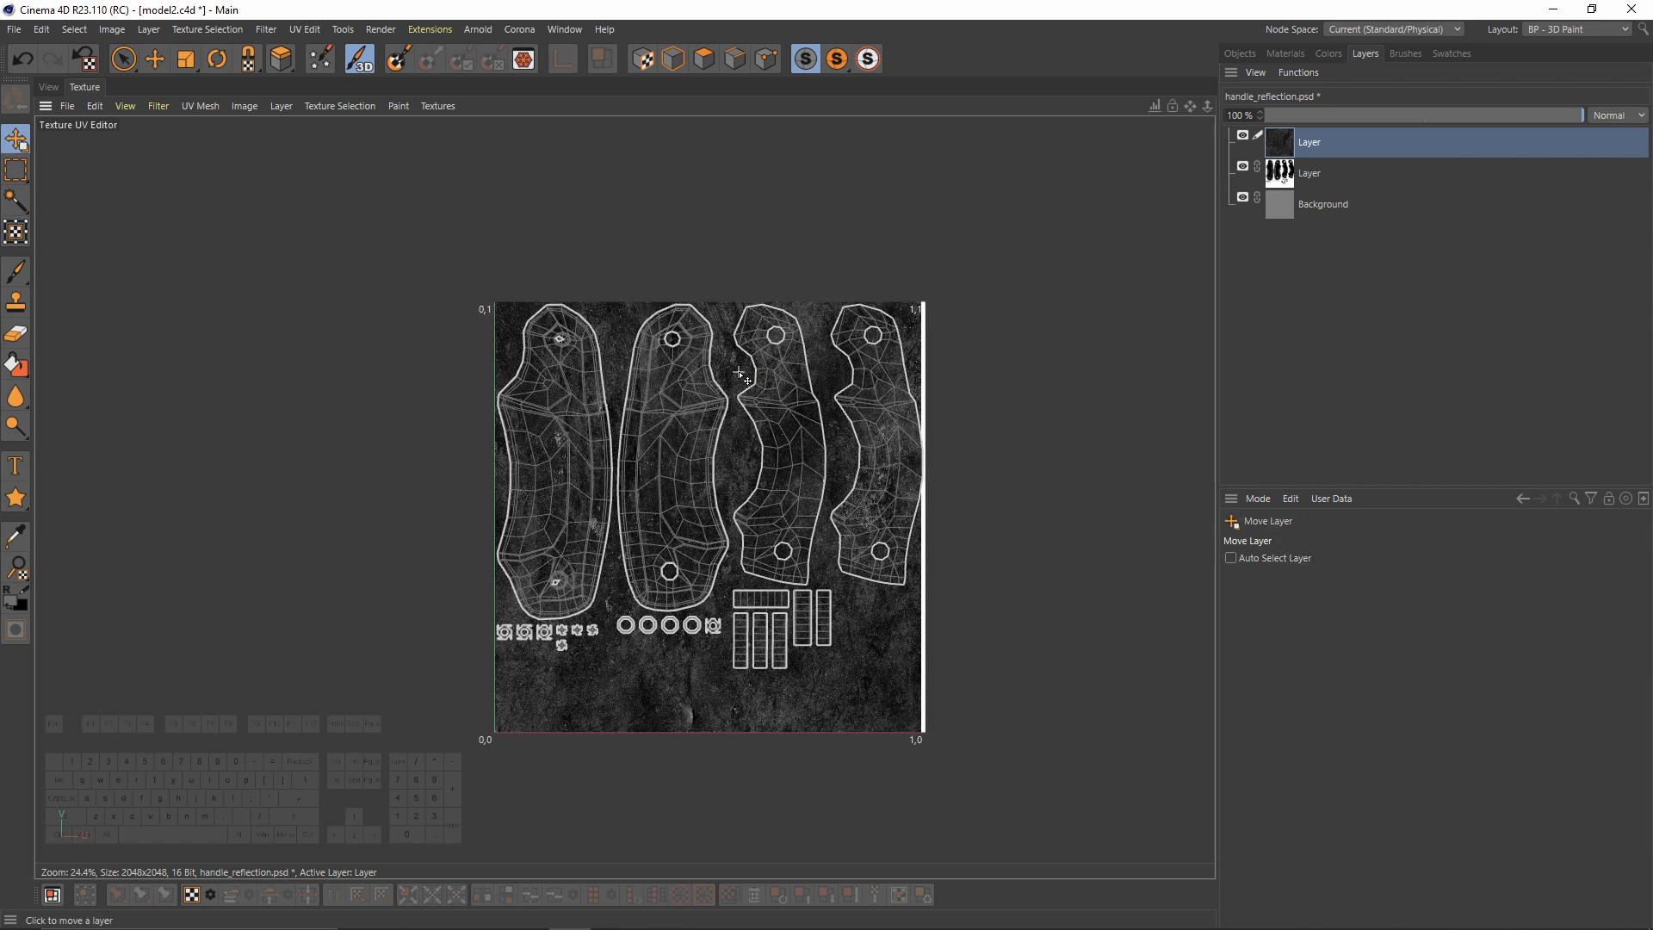
# Step: Set the grunge layer's blend mode to Freeze and inspect the resulting wear on the handle in the 3D view
pyautogui.click(1608, 117)
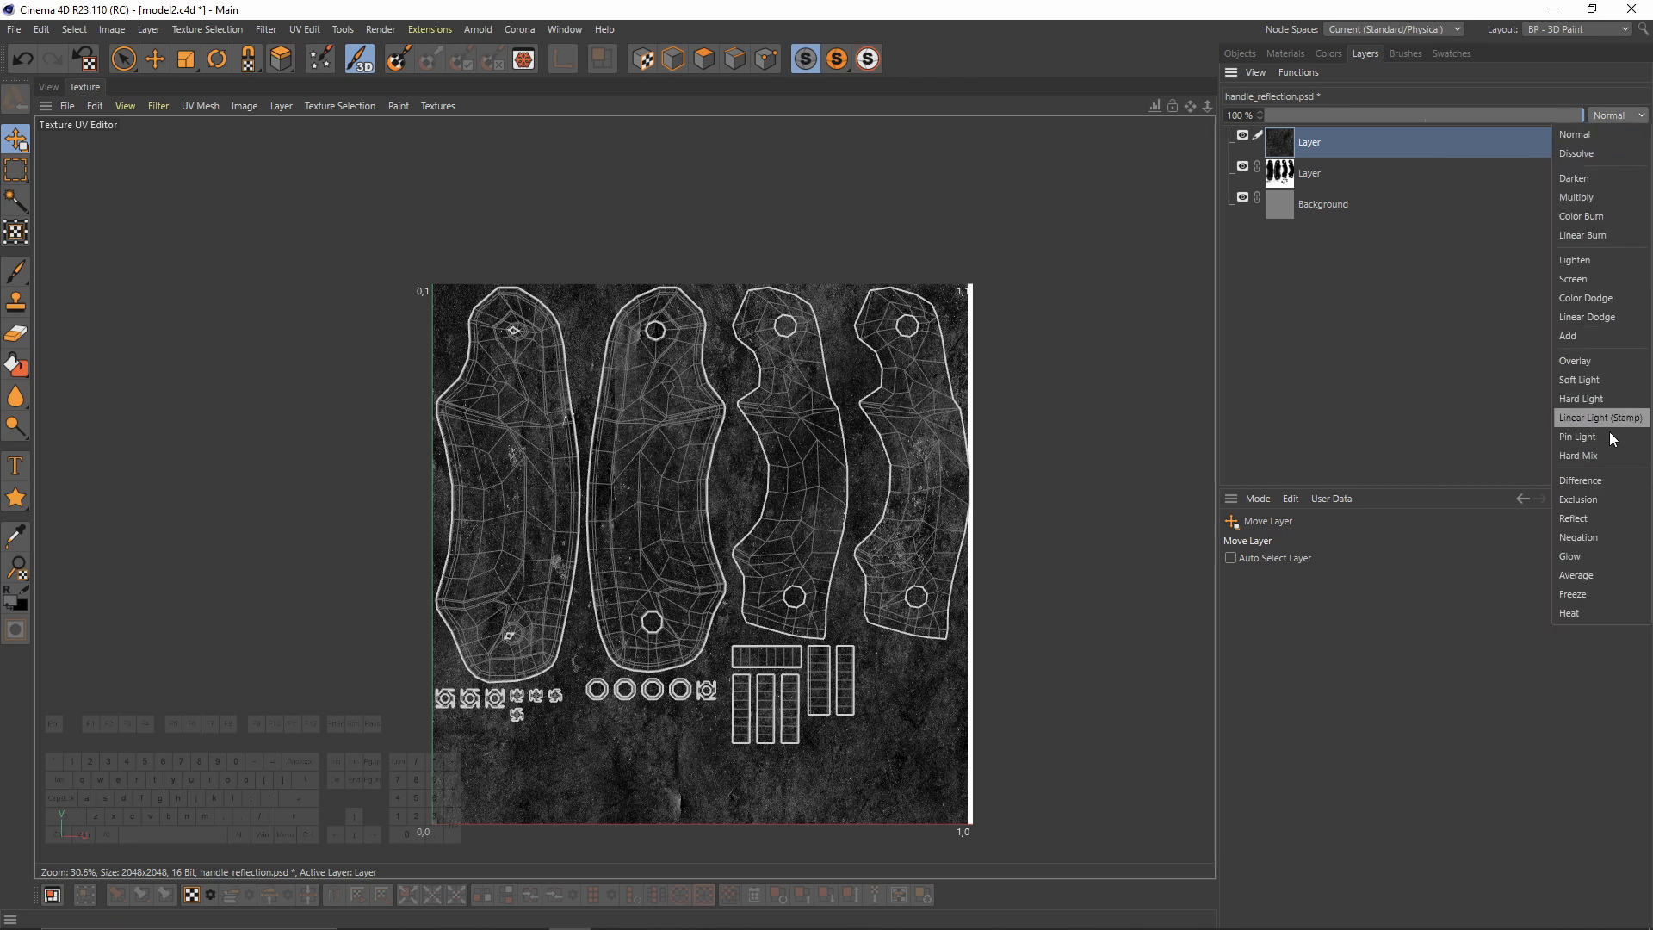
pyautogui.click(1591, 590)
pyautogui.scroll(3, 379, 362)
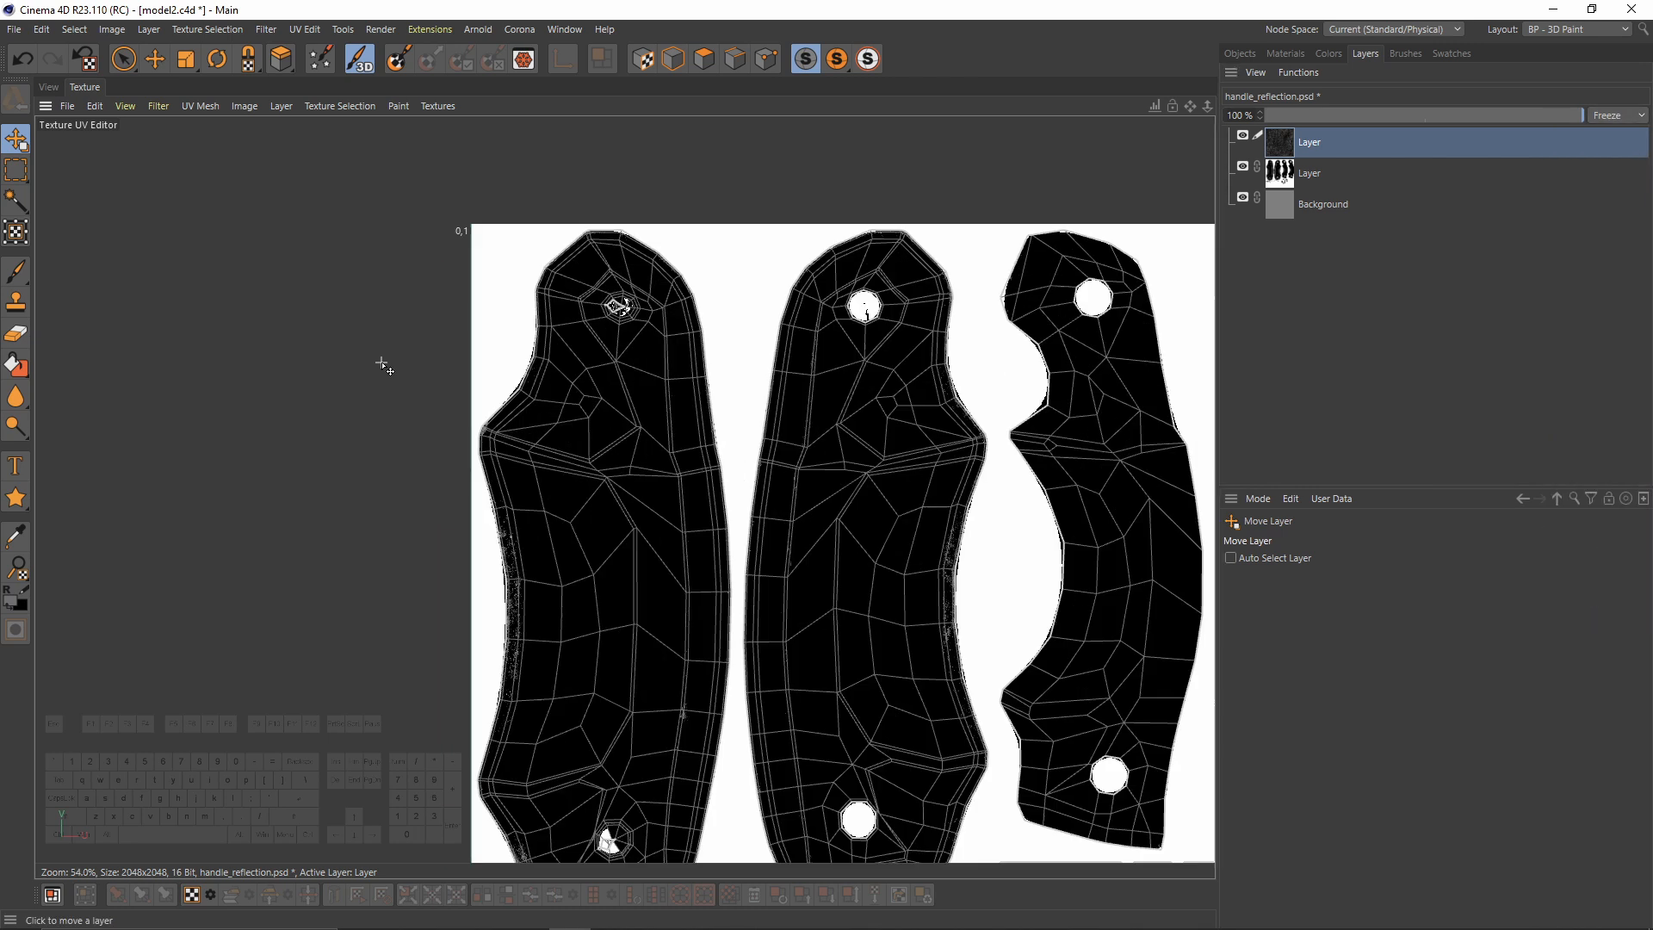
pyautogui.click(53, 88)
pyautogui.keyDown('alt'); pyautogui.moveTo(591, 368); pyautogui.dragTo(749, 402); pyautogui.keyUp('alt')
pyautogui.keyDown('alt'); pyautogui.moveTo(749, 402); pyautogui.dragTo(777, 363, button='right'); pyautogui.keyUp('alt')
pyautogui.keyDown('alt'); pyautogui.moveTo(777, 363); pyautogui.dragTo(654, 431); pyautogui.keyUp('alt')
# Step: Hide the grunge layer, select the ambient occlusion layer and examine its edges in the UV layout
pyautogui.click(85, 87)
pyautogui.scroll(3, 763, 324)
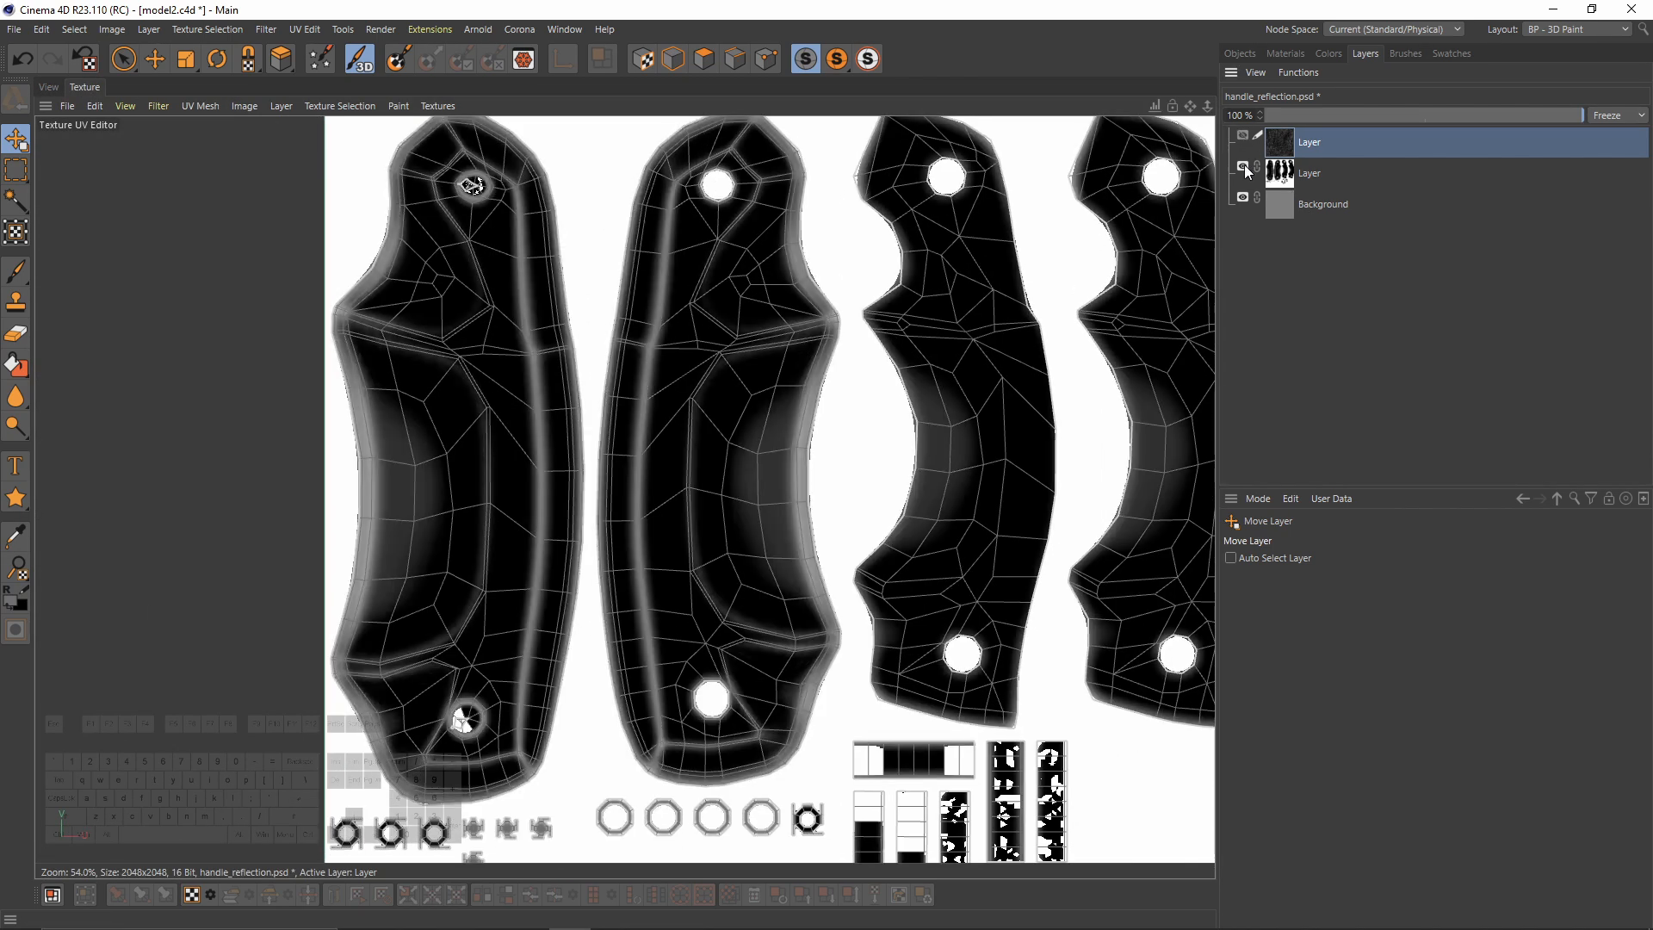
pyautogui.click(1281, 175)
pyautogui.scroll(5, 689, 264)
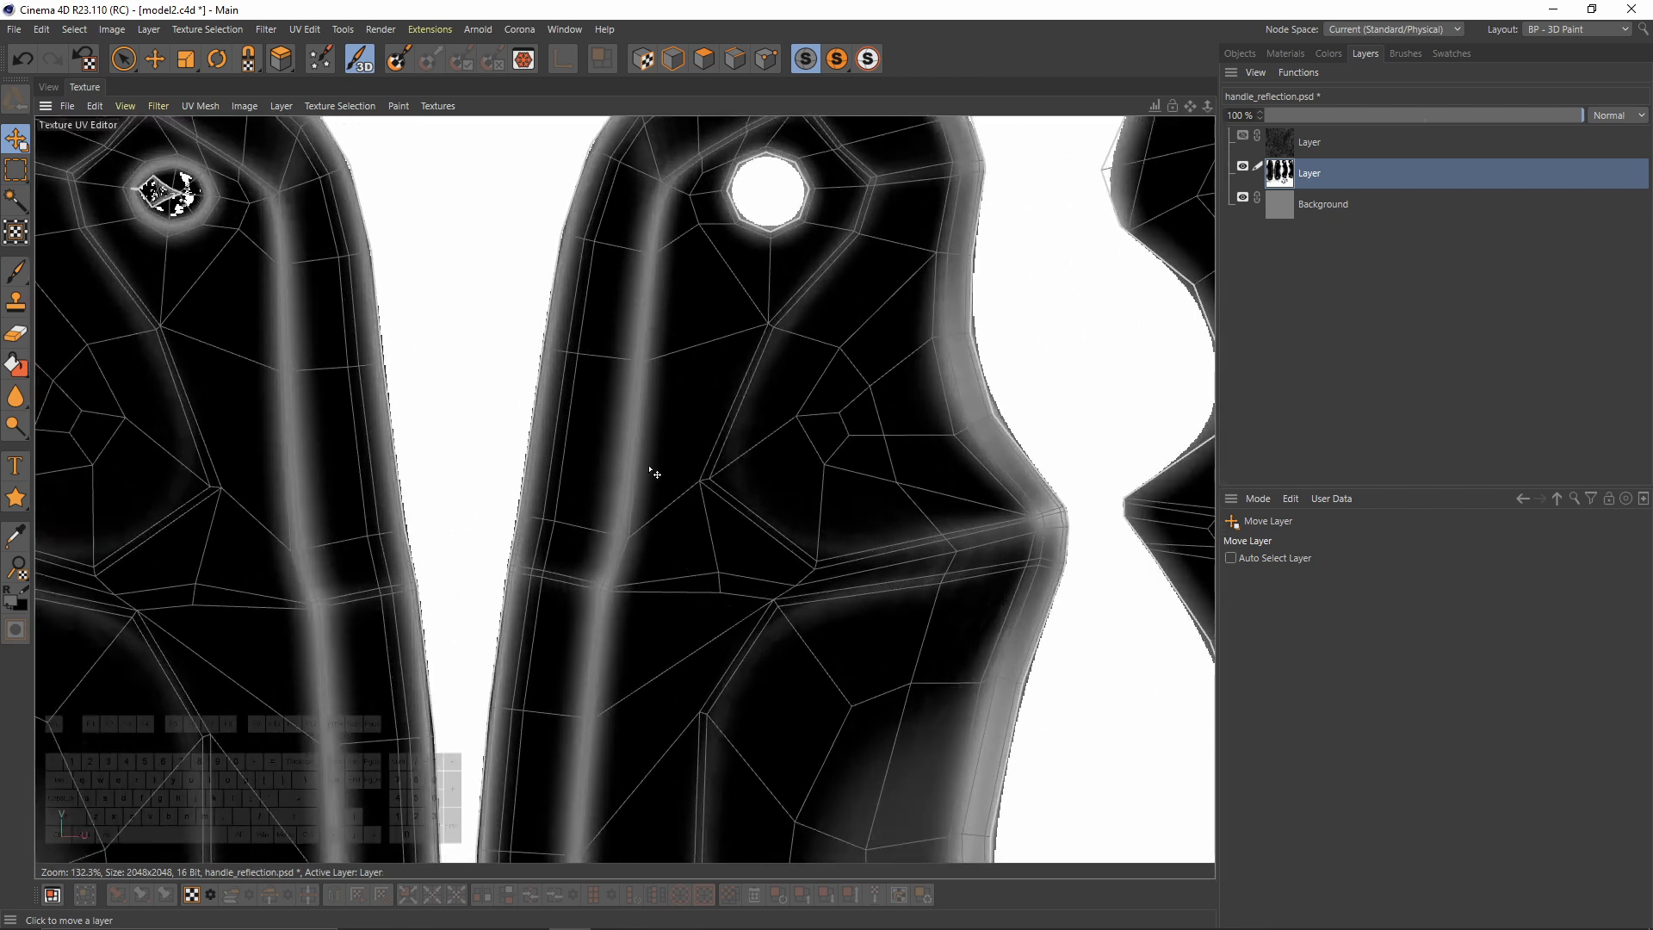
pyautogui.scroll(-5, 654, 473)
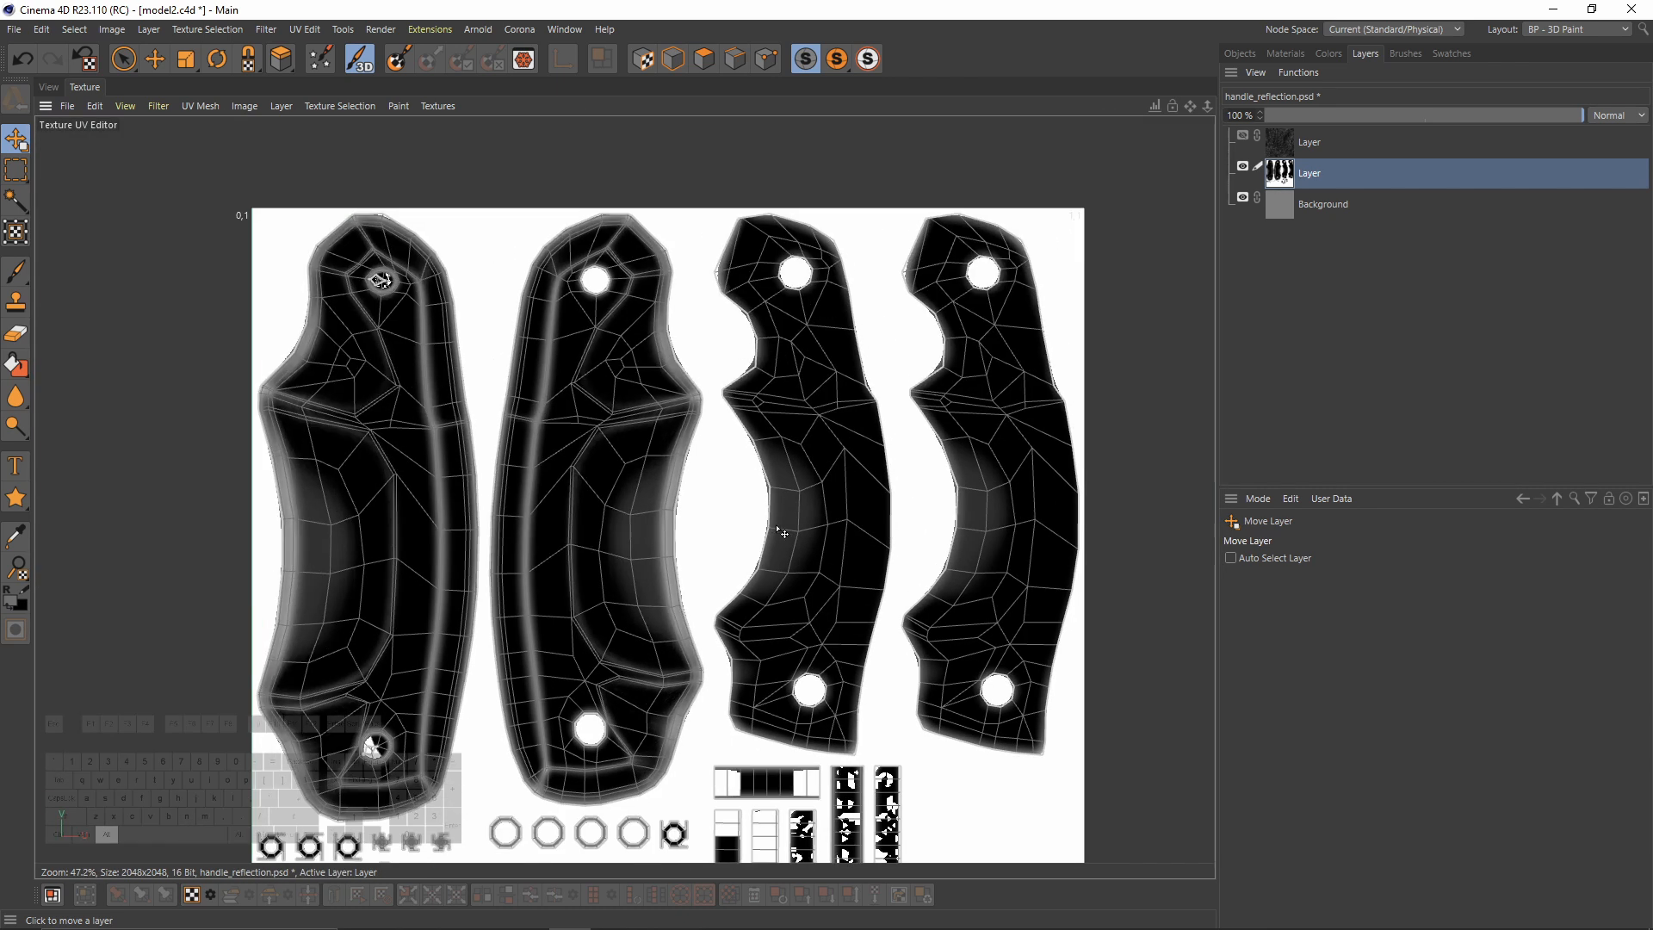
pyautogui.scroll(-2, 781, 532)
pyautogui.scroll(3, 801, 517)
# Step: Brighten the ambient occlusion layer with a Levels filter, setting the midtone input level to 2.63
pyautogui.click(269, 30)
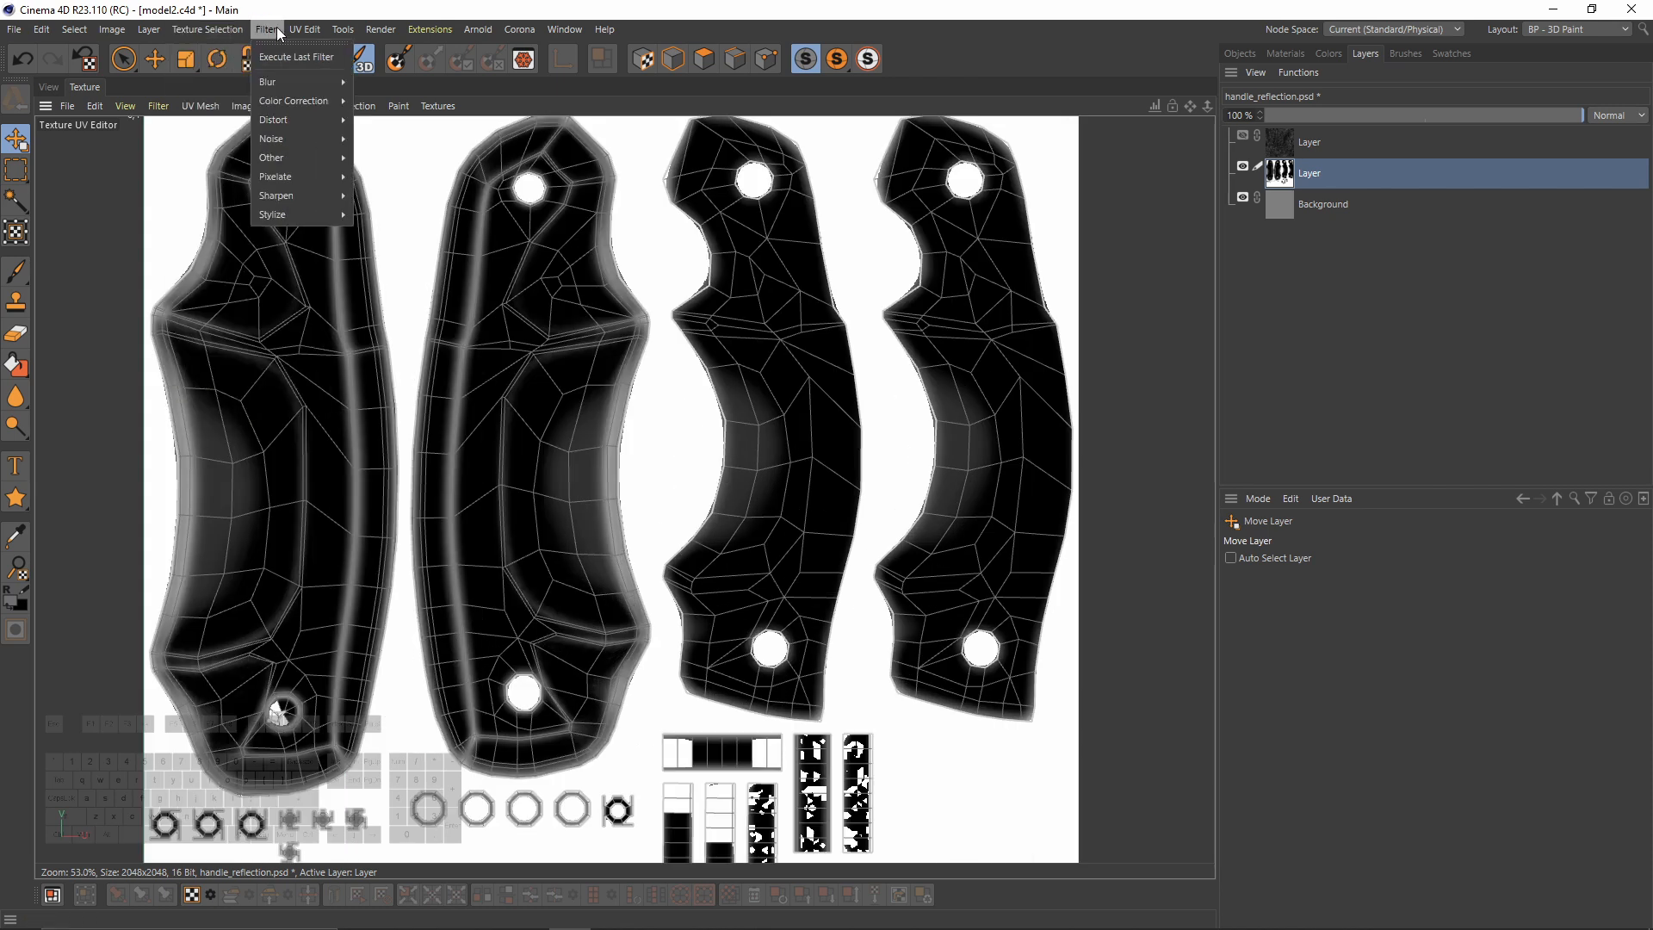
pyautogui.moveTo(297, 101)
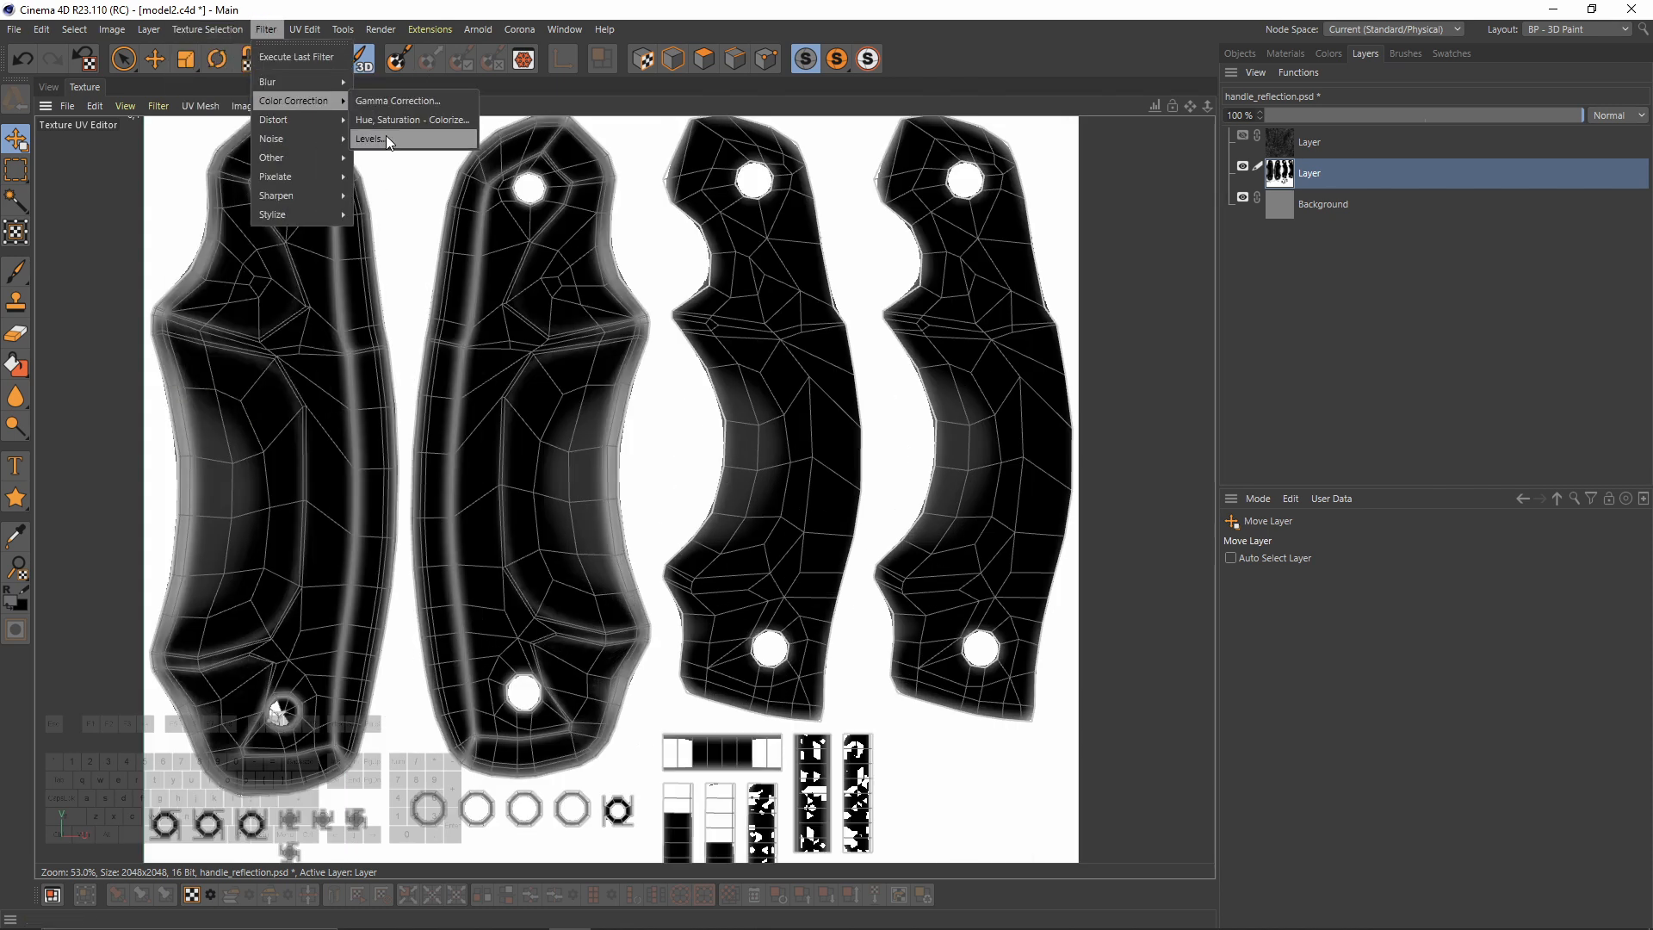
pyautogui.click(386, 138)
pyautogui.moveTo(651, 20); pyautogui.dragTo(706, 138)
pyautogui.moveTo(481, 539); pyautogui.dragTo(236, 520)
pyautogui.moveTo(752, 161); pyautogui.dragTo(841, 348)
pyautogui.moveTo(534, 431); pyautogui.dragTo(577, 430)
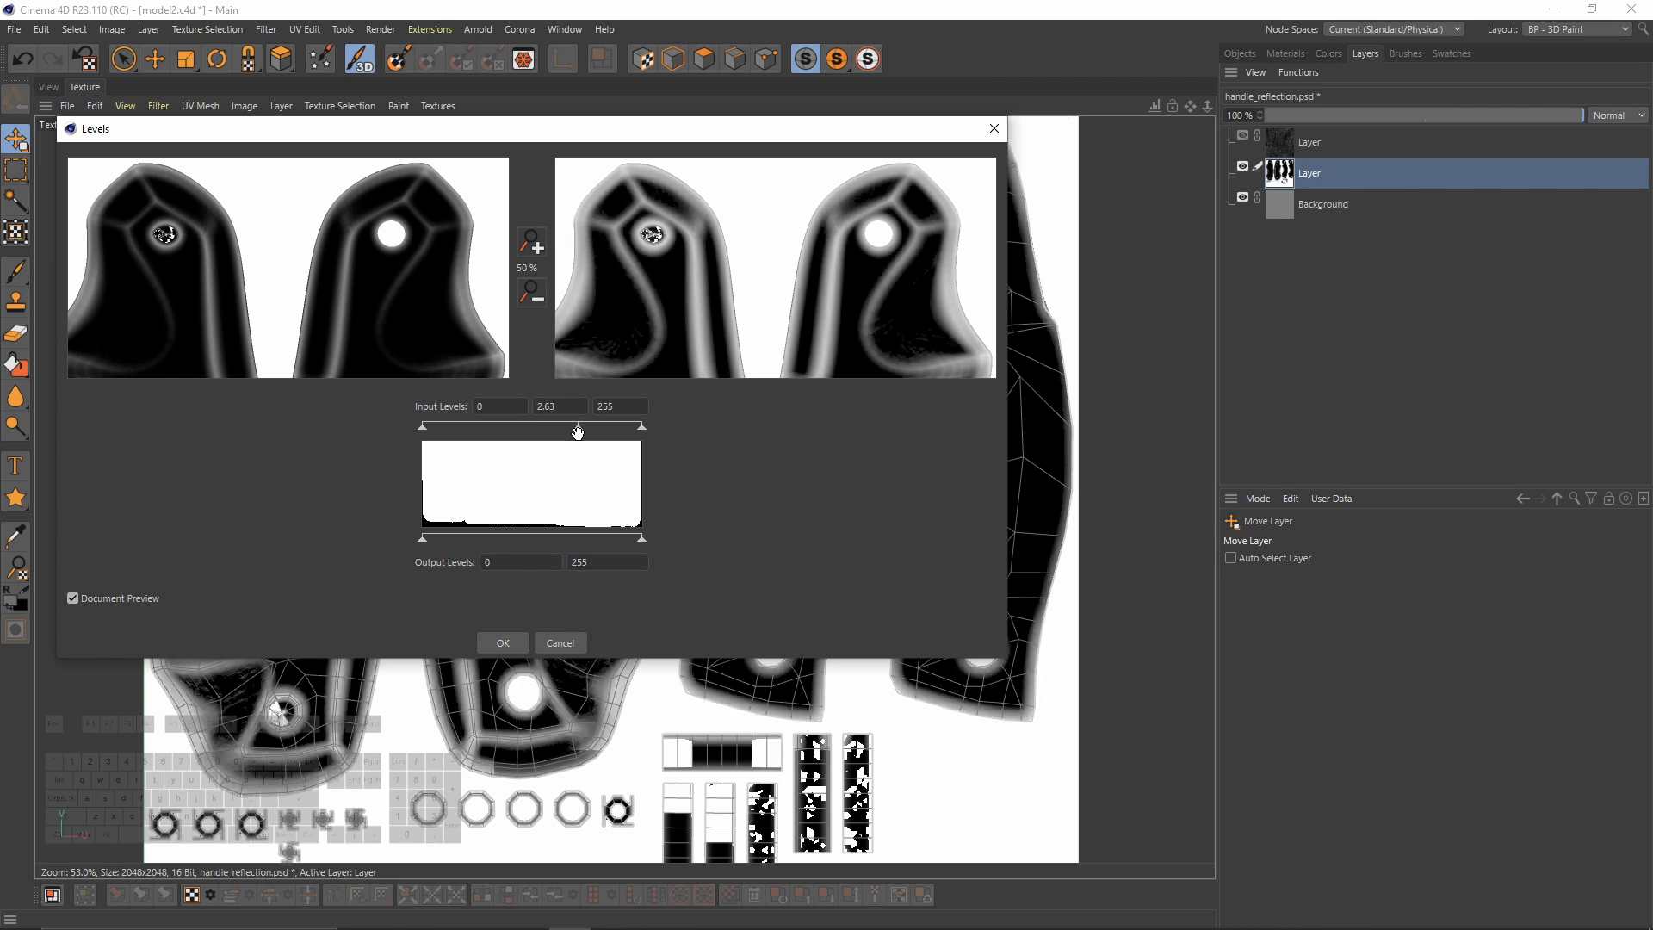
pyautogui.click(504, 642)
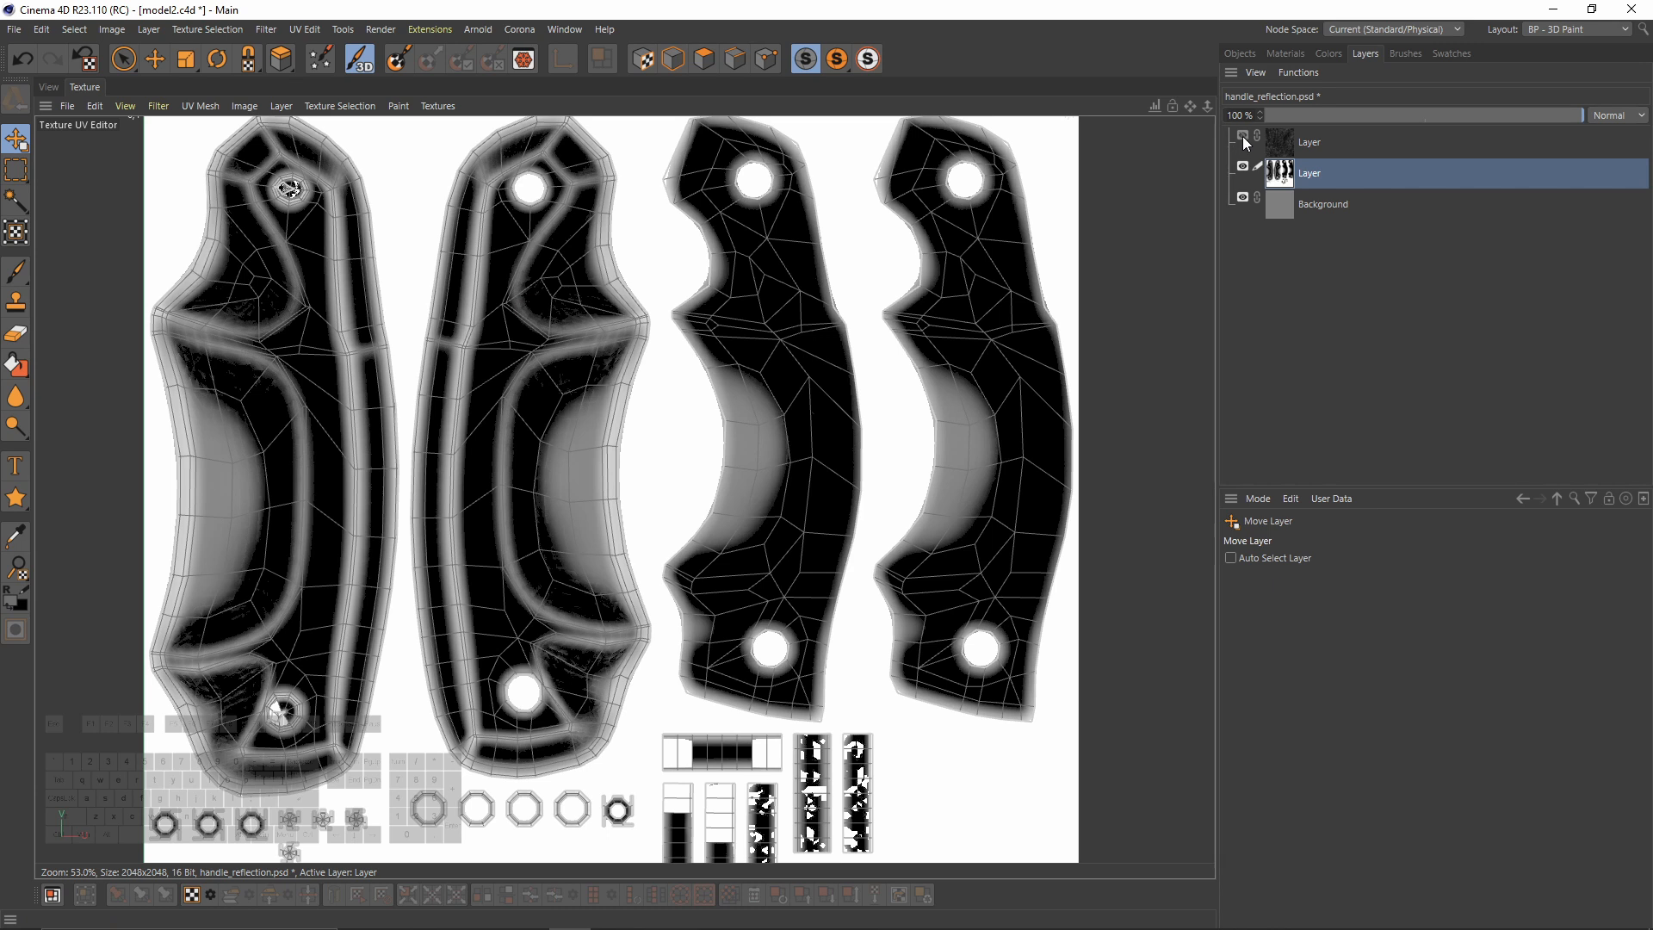
# Step: Show the grunge layer again, check the wear on the 3D handle and try a lower layer opacity
pyautogui.click(1242, 135)
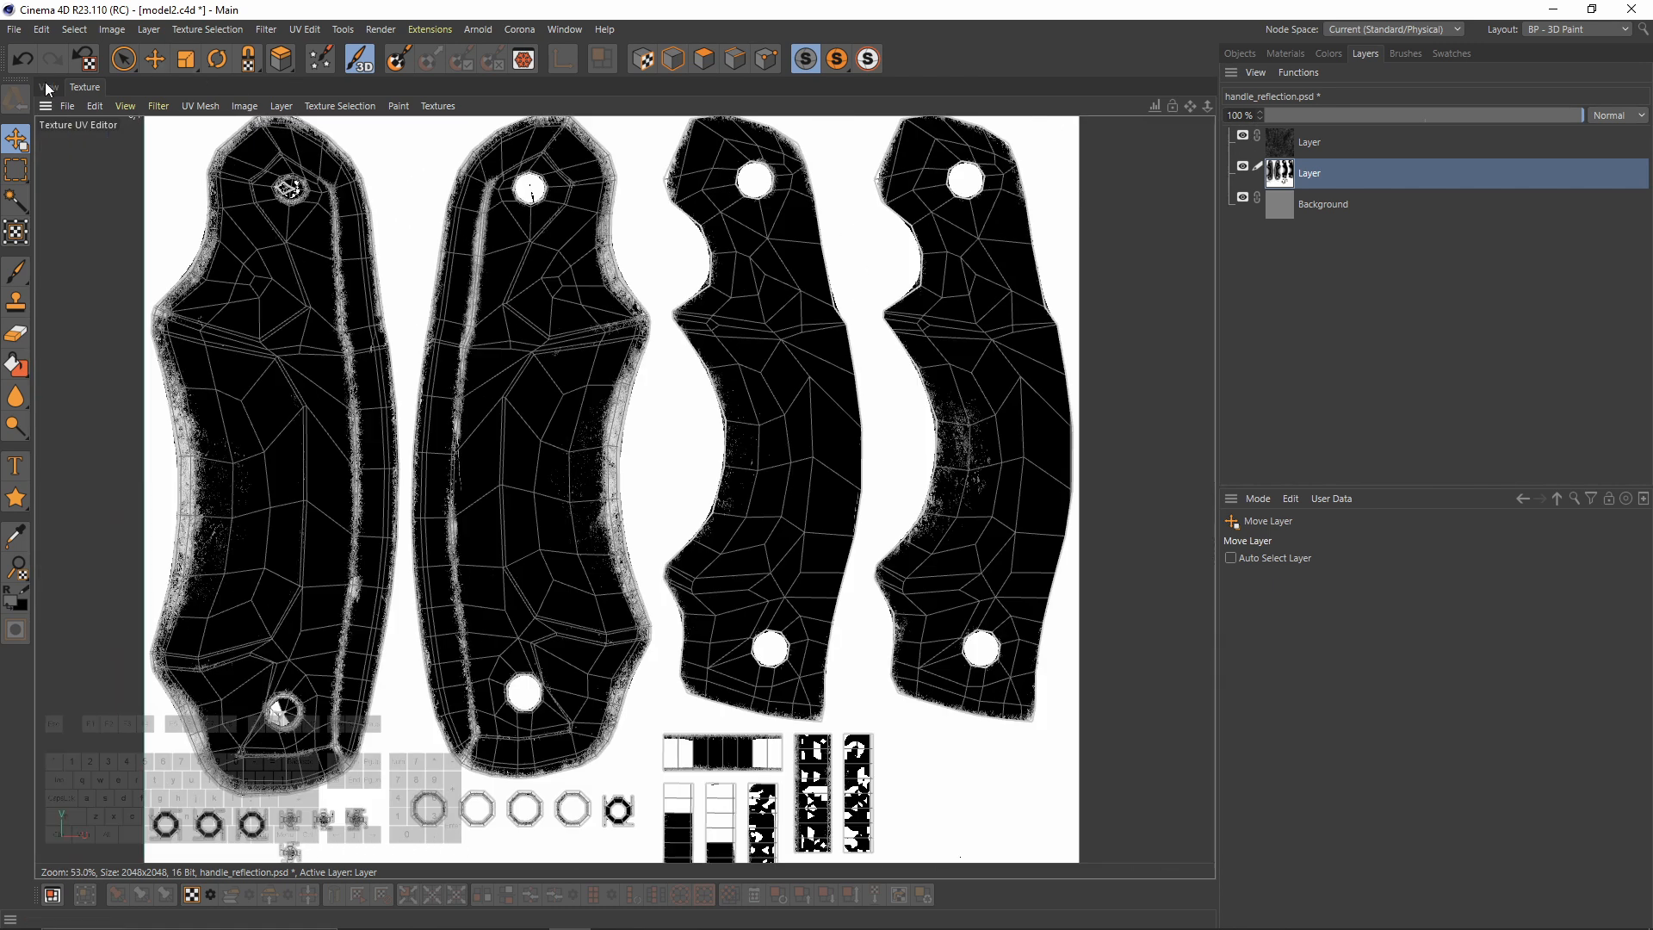
pyautogui.click(48, 87)
pyautogui.keyDown('alt'); pyautogui.moveTo(634, 429); pyautogui.dragTo(800, 482); pyautogui.keyUp('alt')
pyautogui.click(1529, 142)
pyautogui.click(1532, 173)
pyautogui.moveTo(1567, 115); pyautogui.dragTo(1487, 115)
pyautogui.keyDown('alt'); pyautogui.moveTo(758, 388); pyautogui.dragTo(654, 328); pyautogui.keyUp('alt')
# Step: Add a new layer above the grunge layer and fill it with white (V 100%)
pyautogui.click(1343, 142)
pyautogui.click(1302, 71)
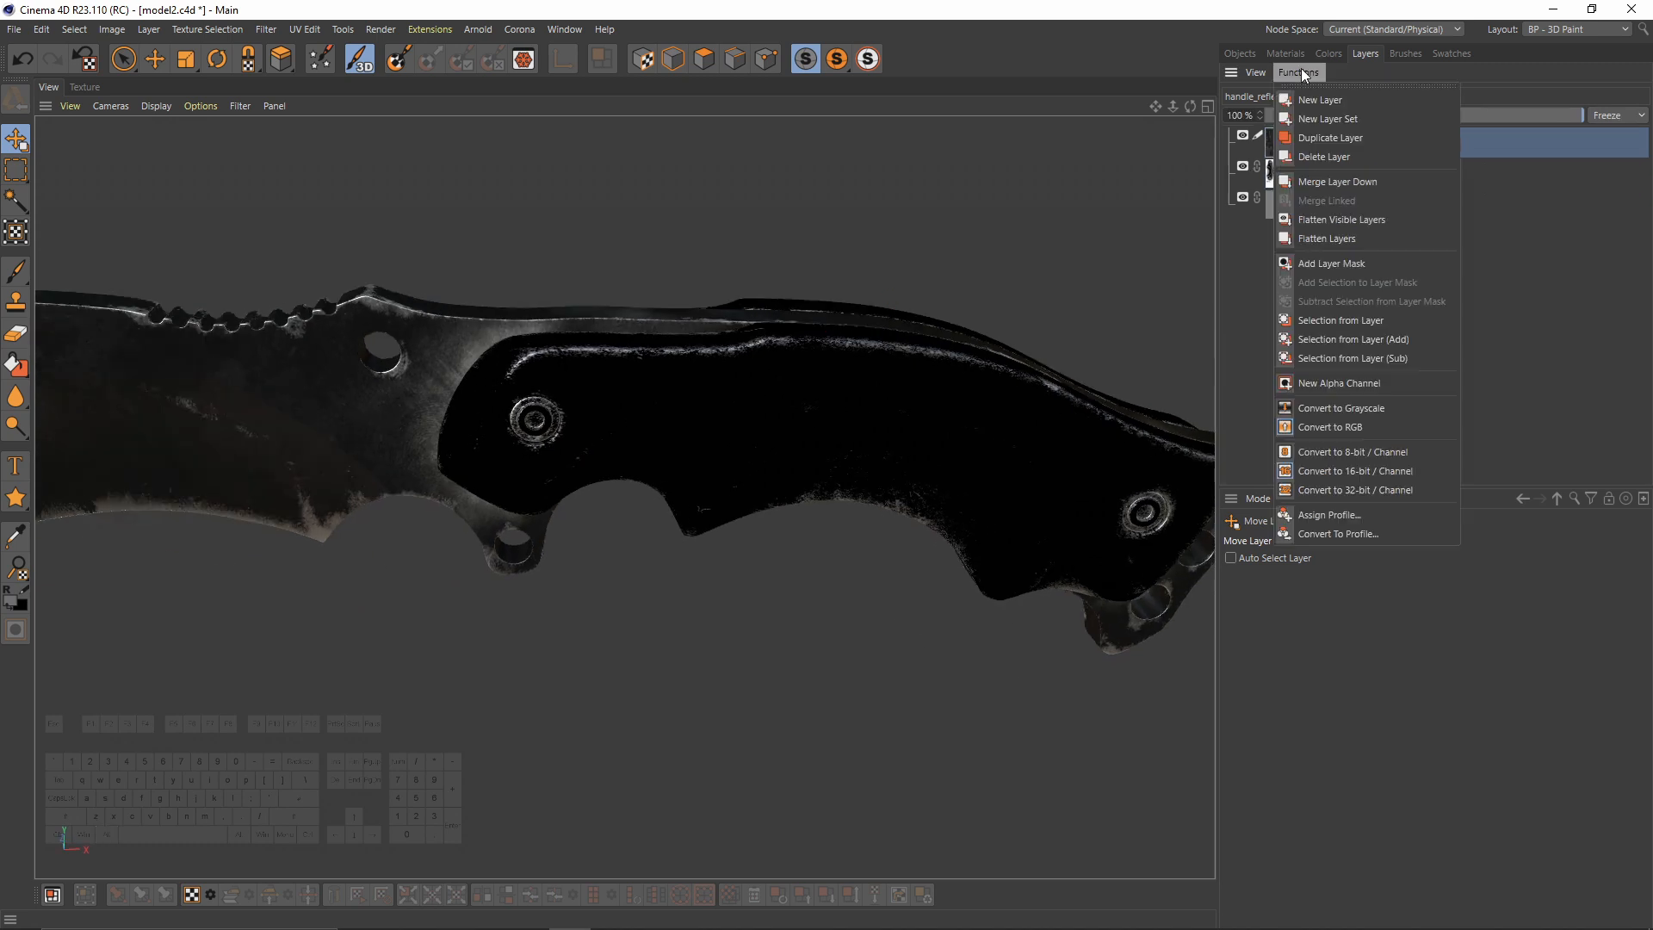
pyautogui.click(1319, 103)
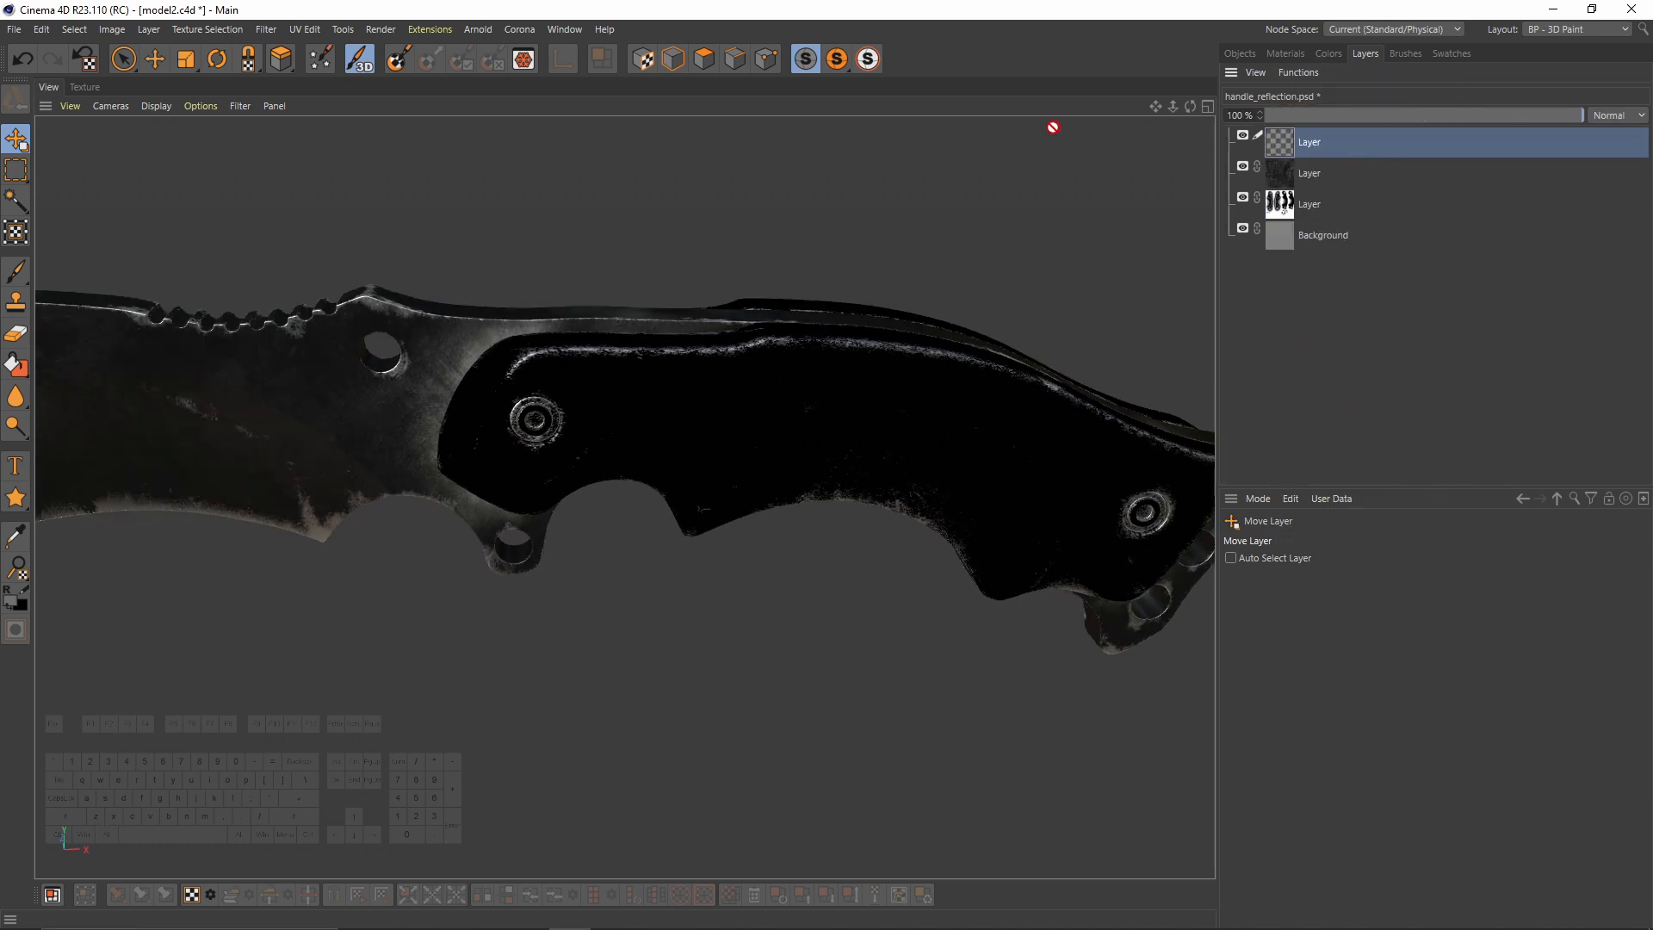
pyautogui.click(1329, 53)
pyautogui.moveTo(1468, 275); pyautogui.dragTo(1646, 275)
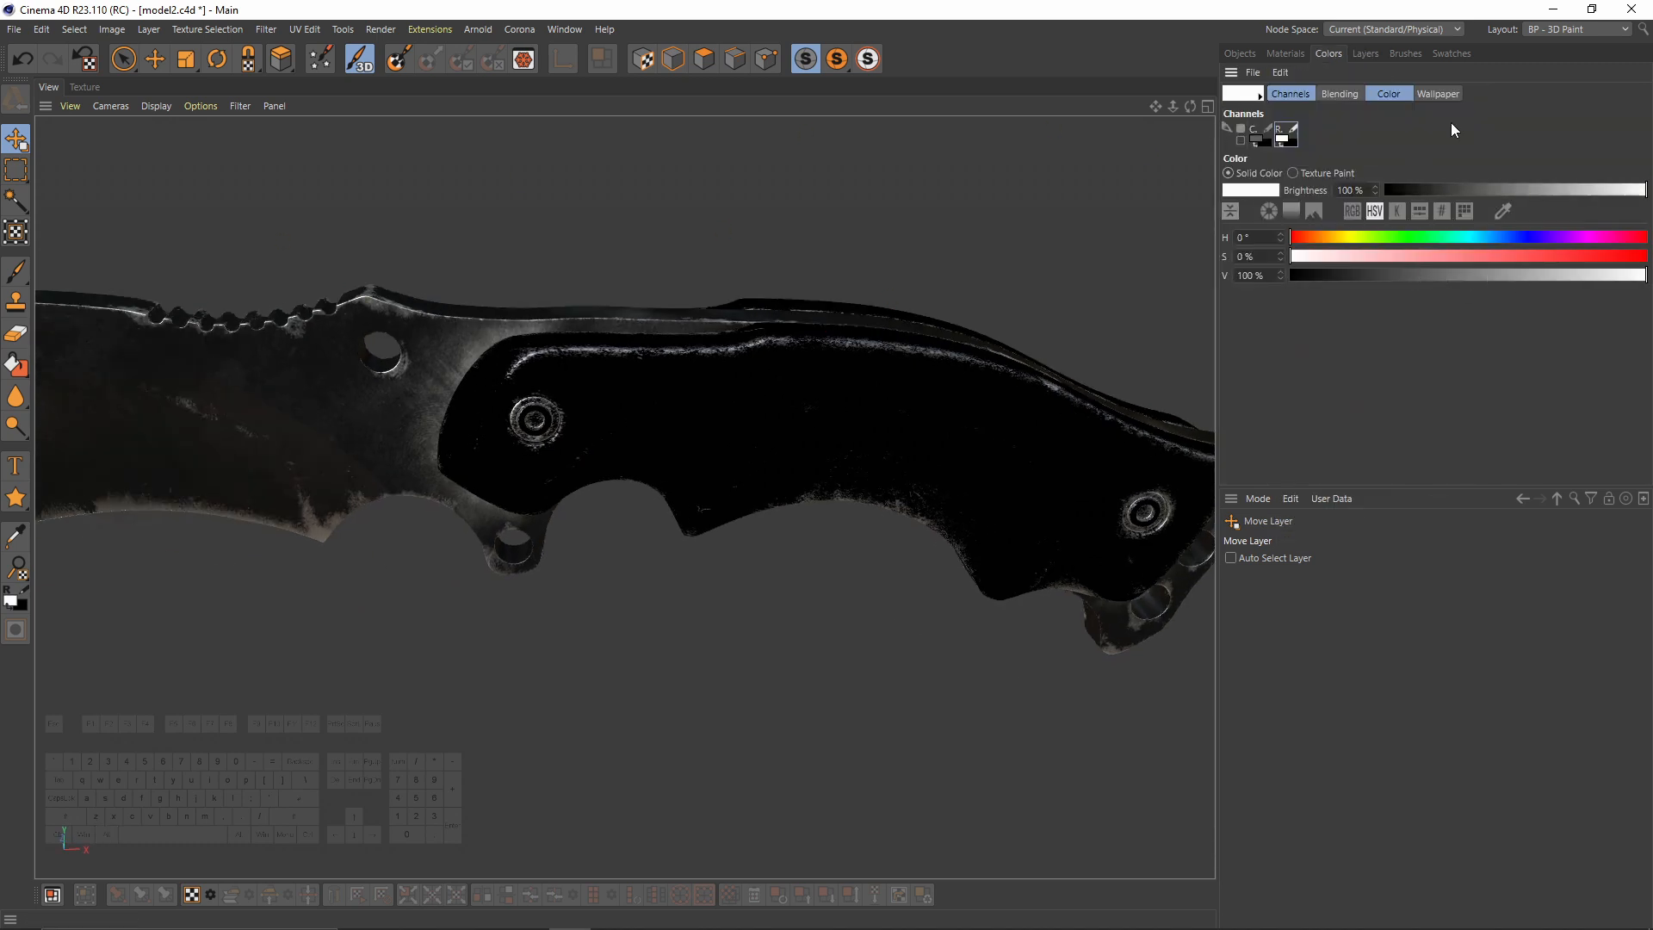
pyautogui.click(1364, 54)
pyautogui.click(17, 364)
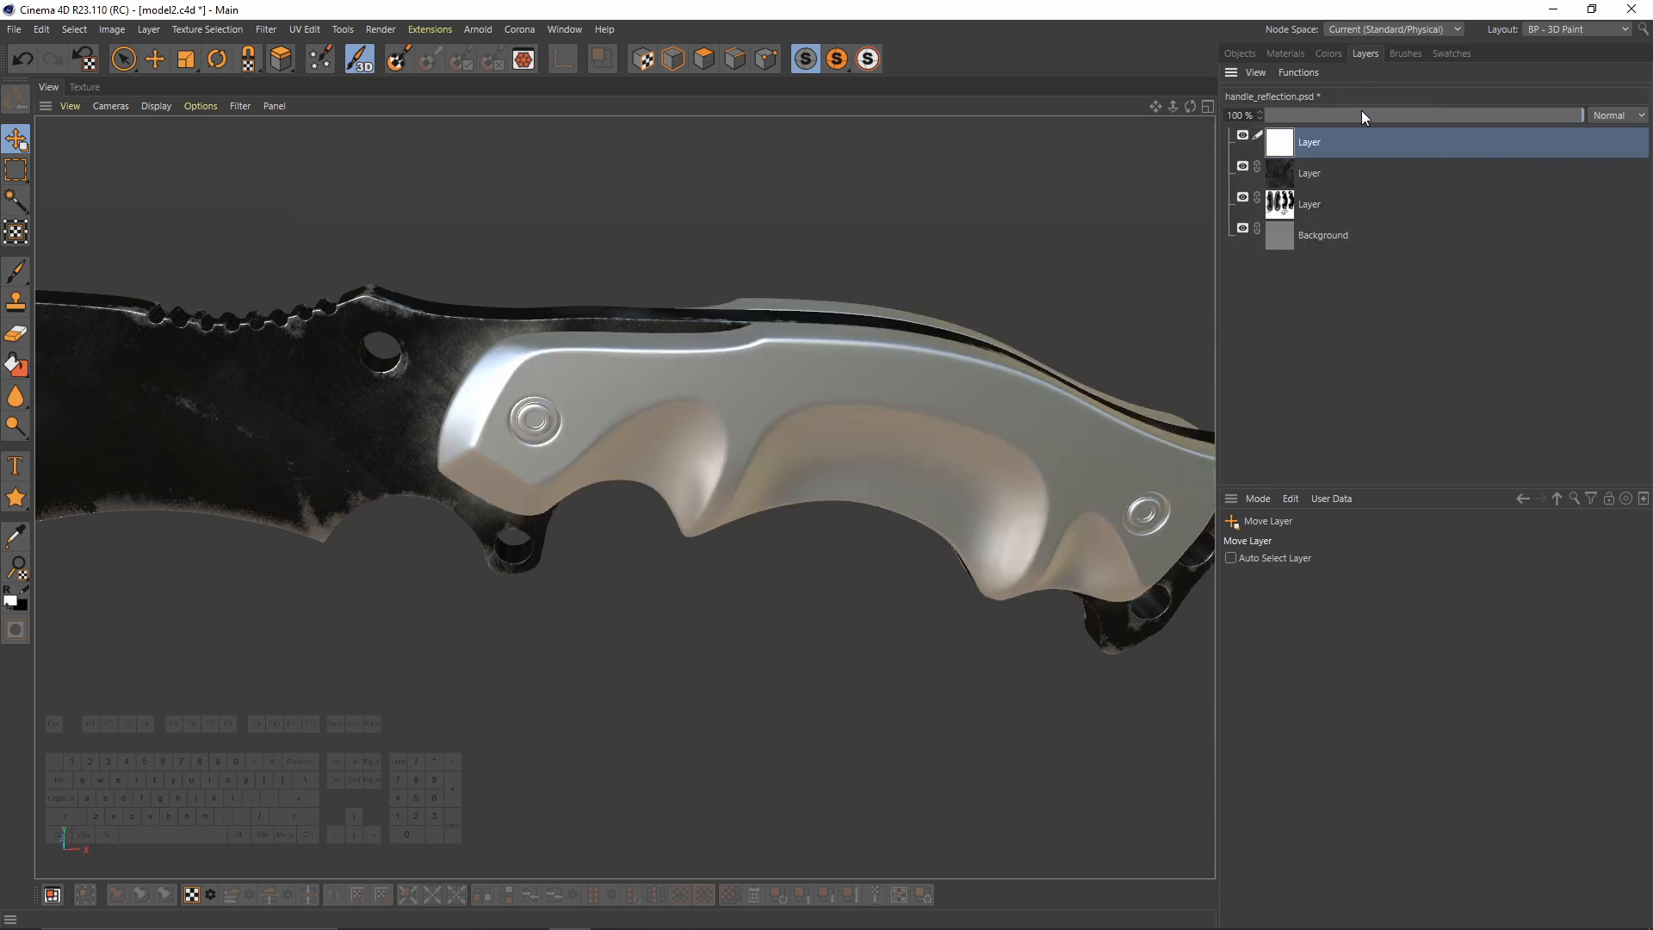
# Step: Lower the white layer's opacity to 17% and check the handle's reflection in the 3D view
pyautogui.click(1345, 115)
pyautogui.keyDown('alt'); pyautogui.moveTo(895, 336); pyautogui.dragTo(781, 286); pyautogui.keyUp('alt')
pyautogui.moveTo(1345, 116); pyautogui.dragTo(1319, 115)
pyautogui.keyDown('alt'); pyautogui.moveTo(845, 395); pyautogui.dragTo(675, 402); pyautogui.keyUp('alt')
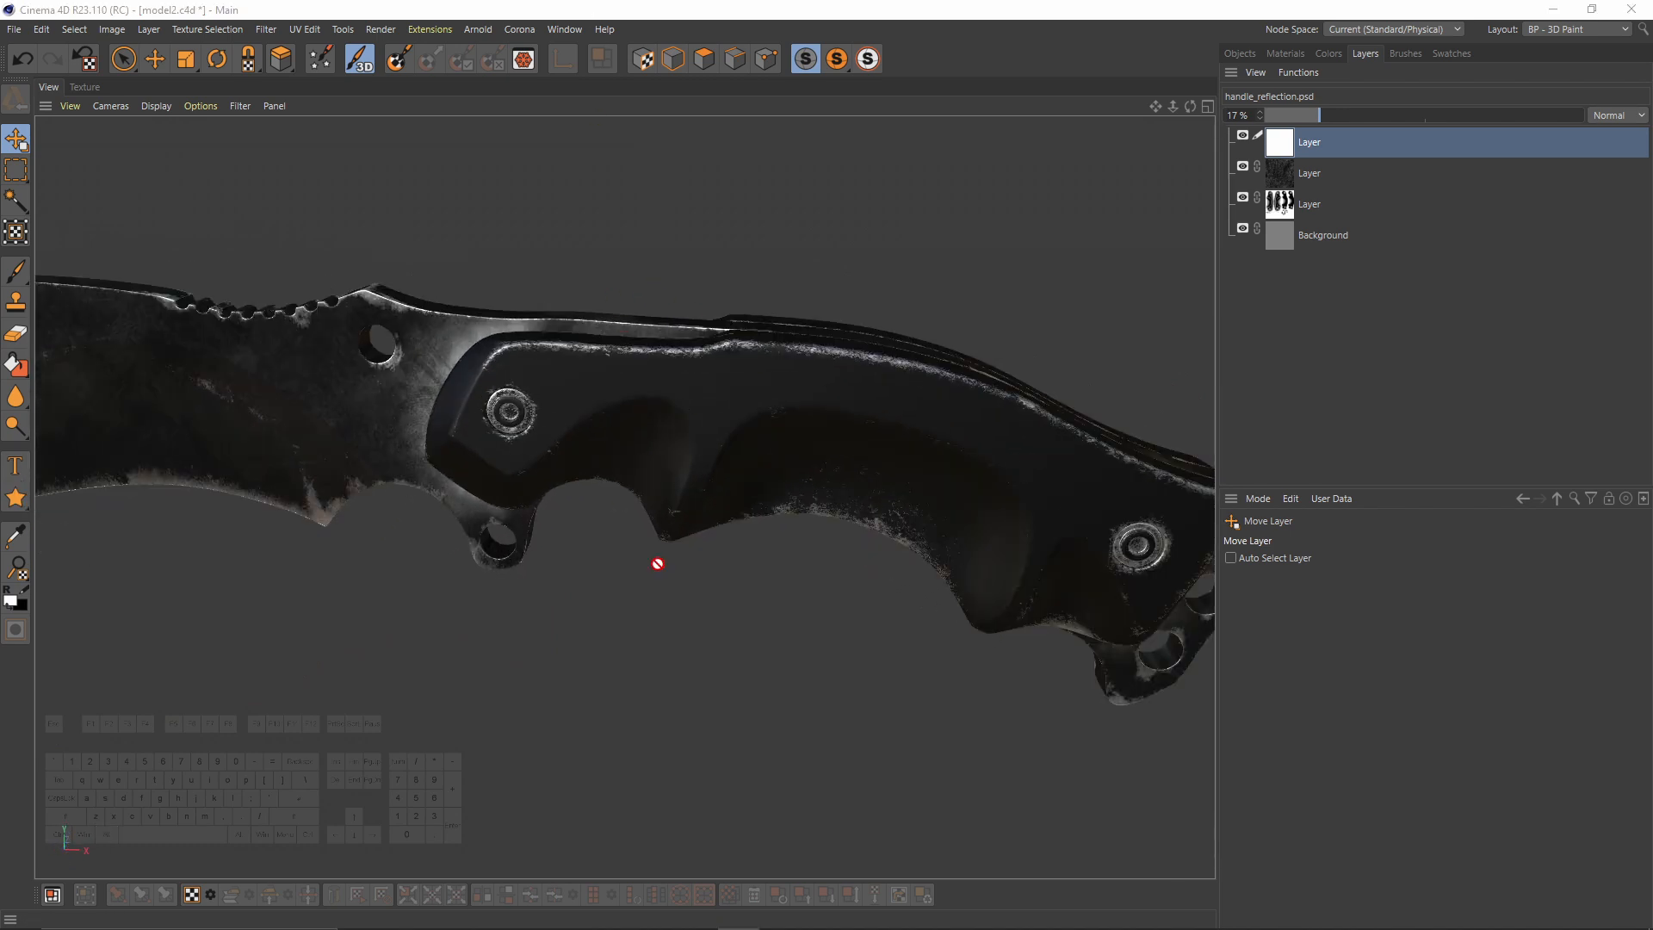
pyautogui.keyDown('alt'); pyautogui.moveTo(867, 396); pyautogui.dragTo(610, 422); pyautogui.keyUp('alt')
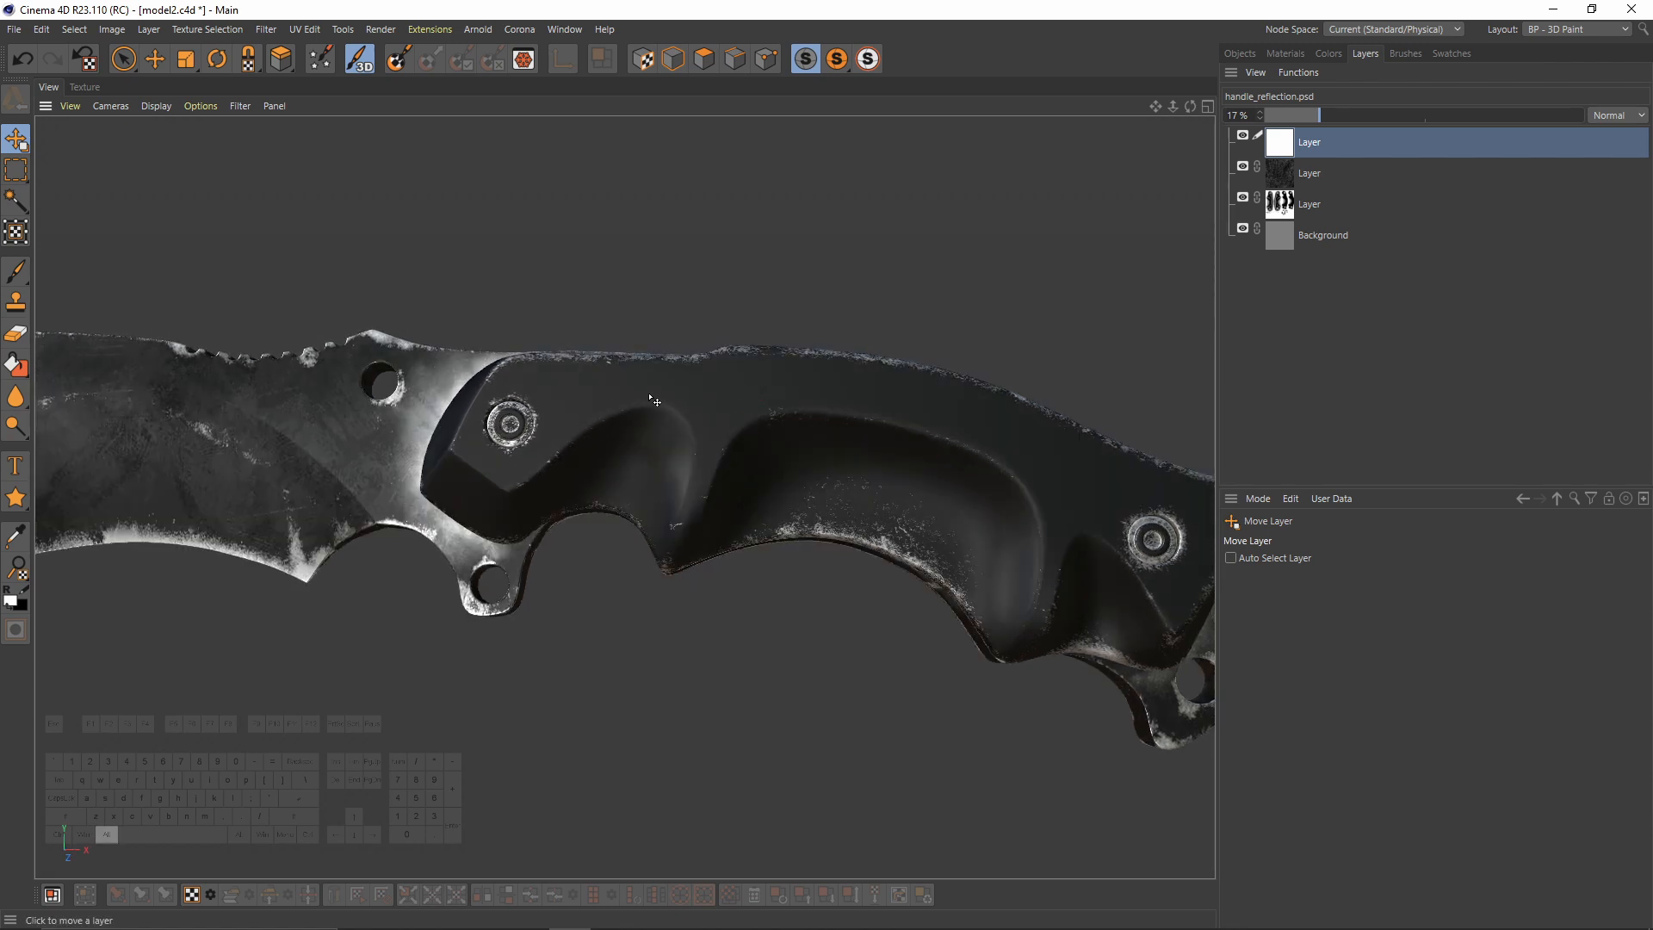
pyautogui.keyDown('alt'); pyautogui.moveTo(920, 480); pyautogui.dragTo(798, 456, button='middle'); pyautogui.keyUp('alt')
pyautogui.keyDown('alt'); pyautogui.moveTo(1061, 514); pyautogui.dragTo(962, 459); pyautogui.keyUp('alt')
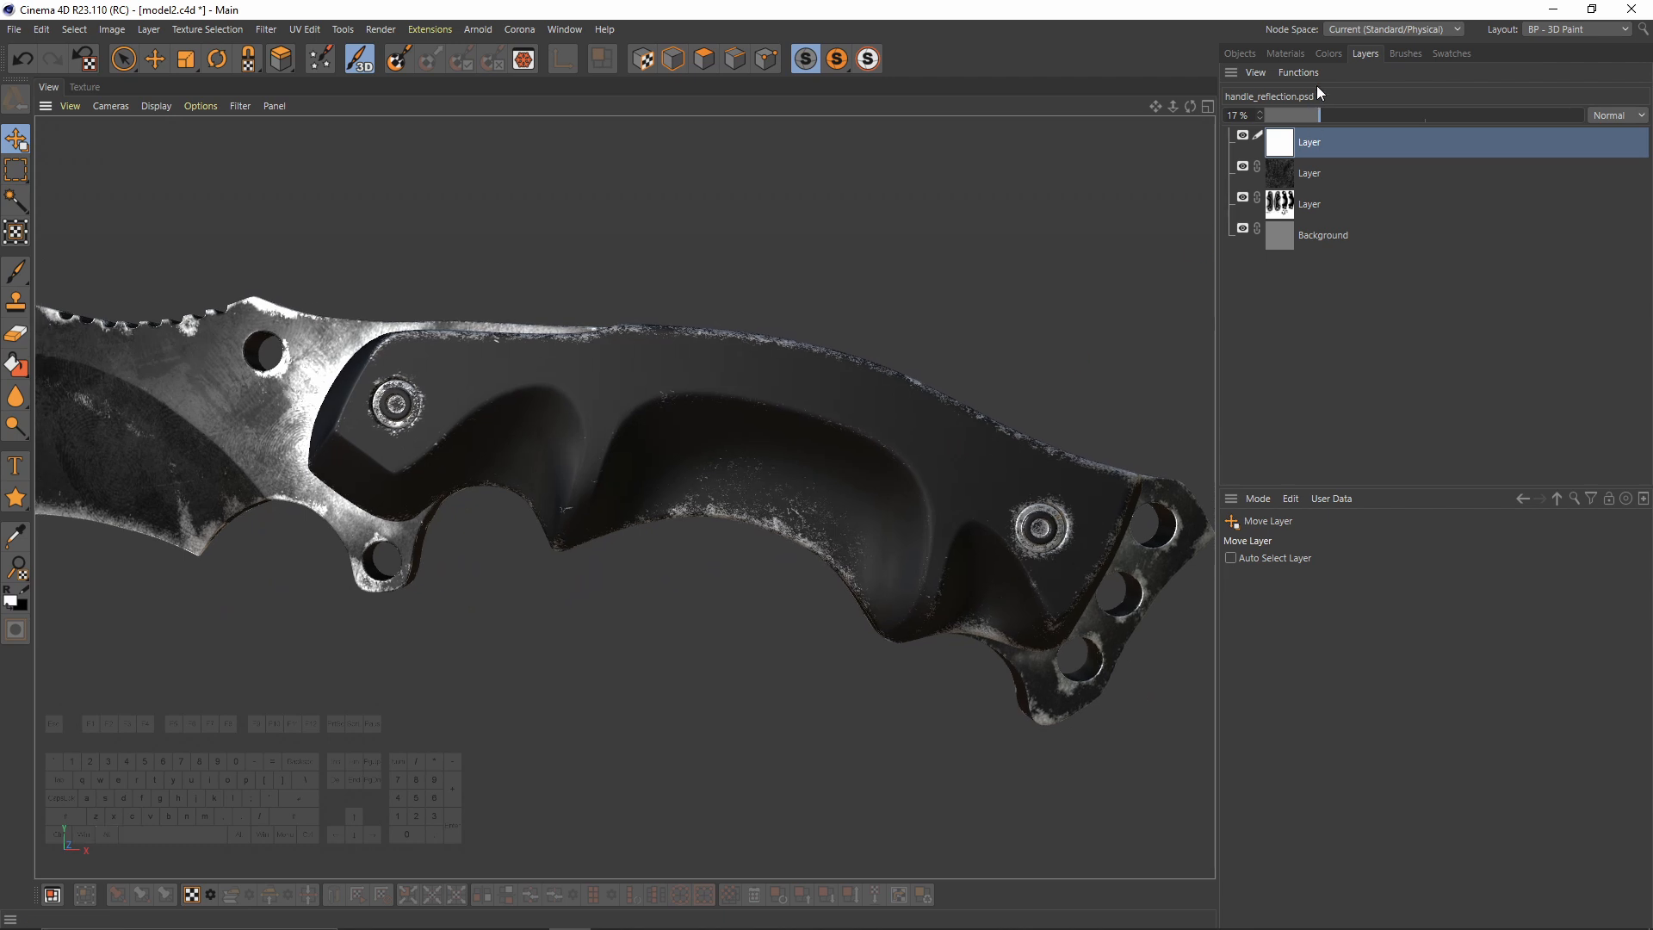
# Step: Create a new material Mat.2 with Color and Reflectance disabled and only Luminance enabled
pyautogui.click(1293, 54)
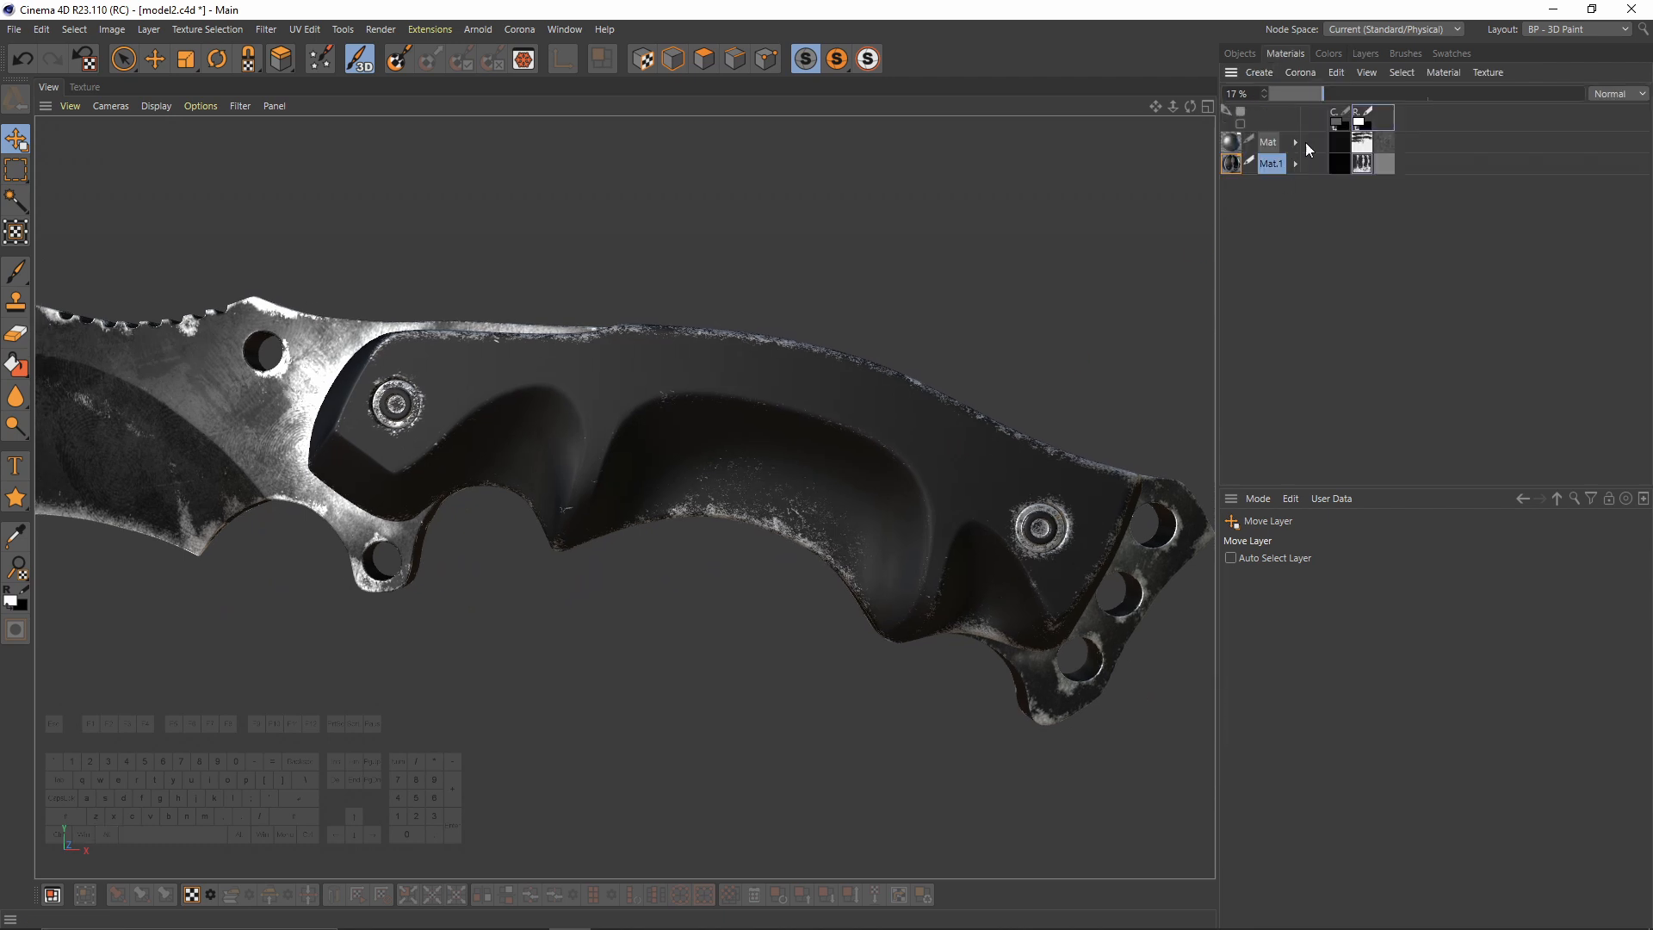
pyautogui.doubleClick(1256, 216)
pyautogui.doubleClick(1230, 142)
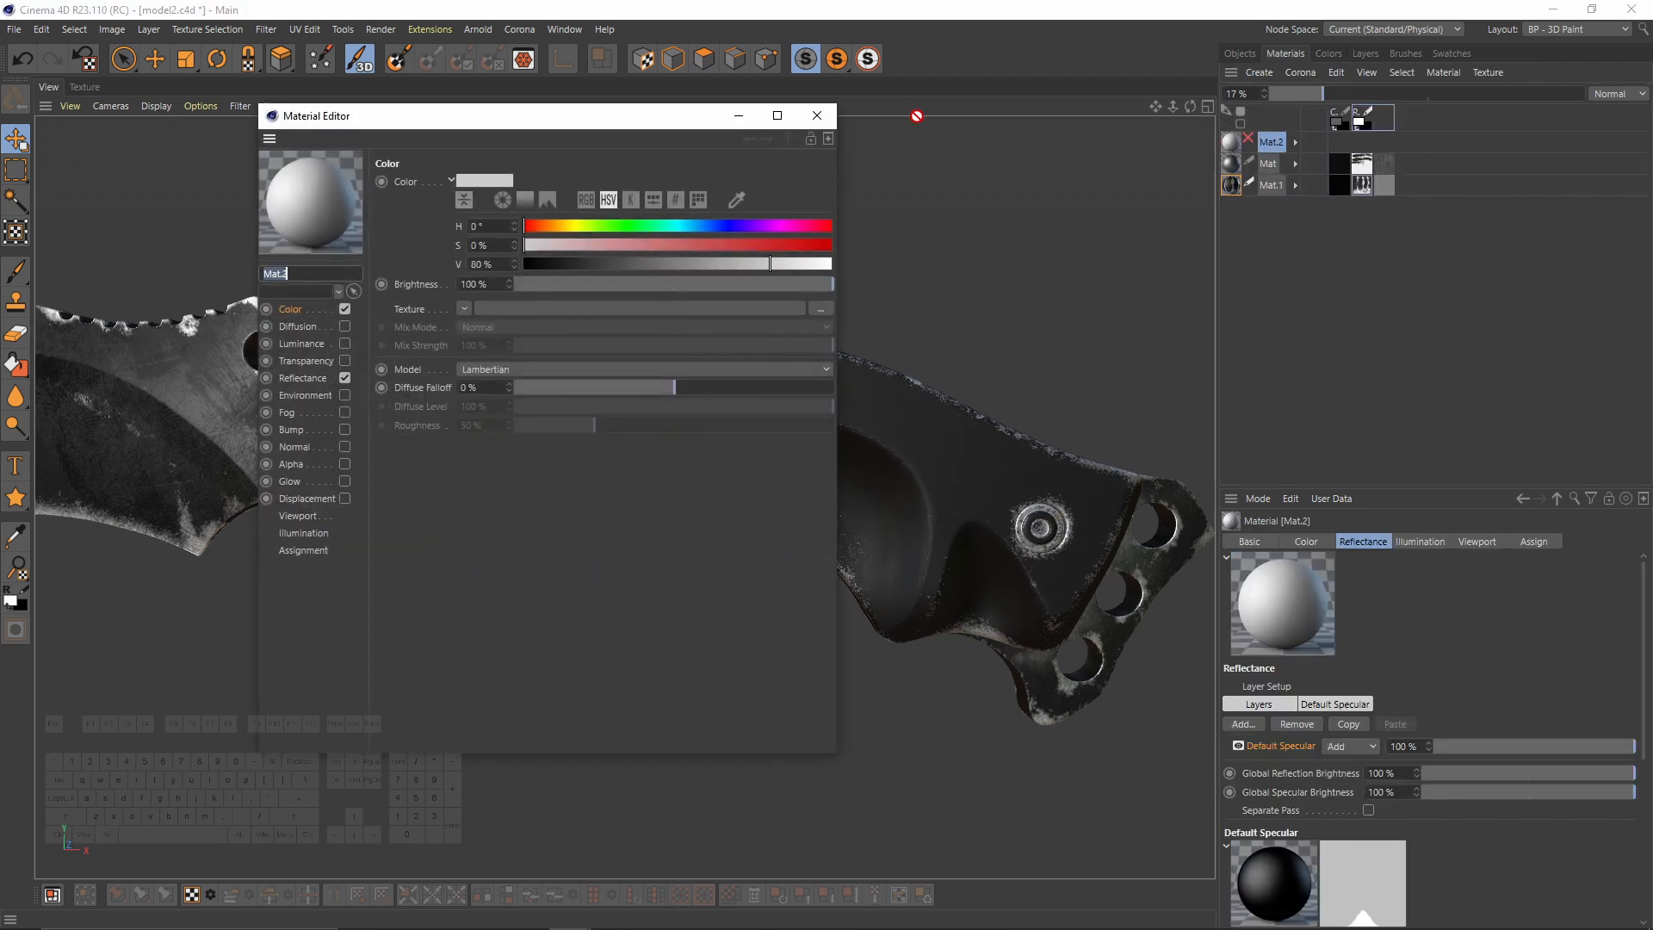
pyautogui.moveTo(594, 126); pyautogui.dragTo(1148, 172)
pyautogui.click(850, 423)
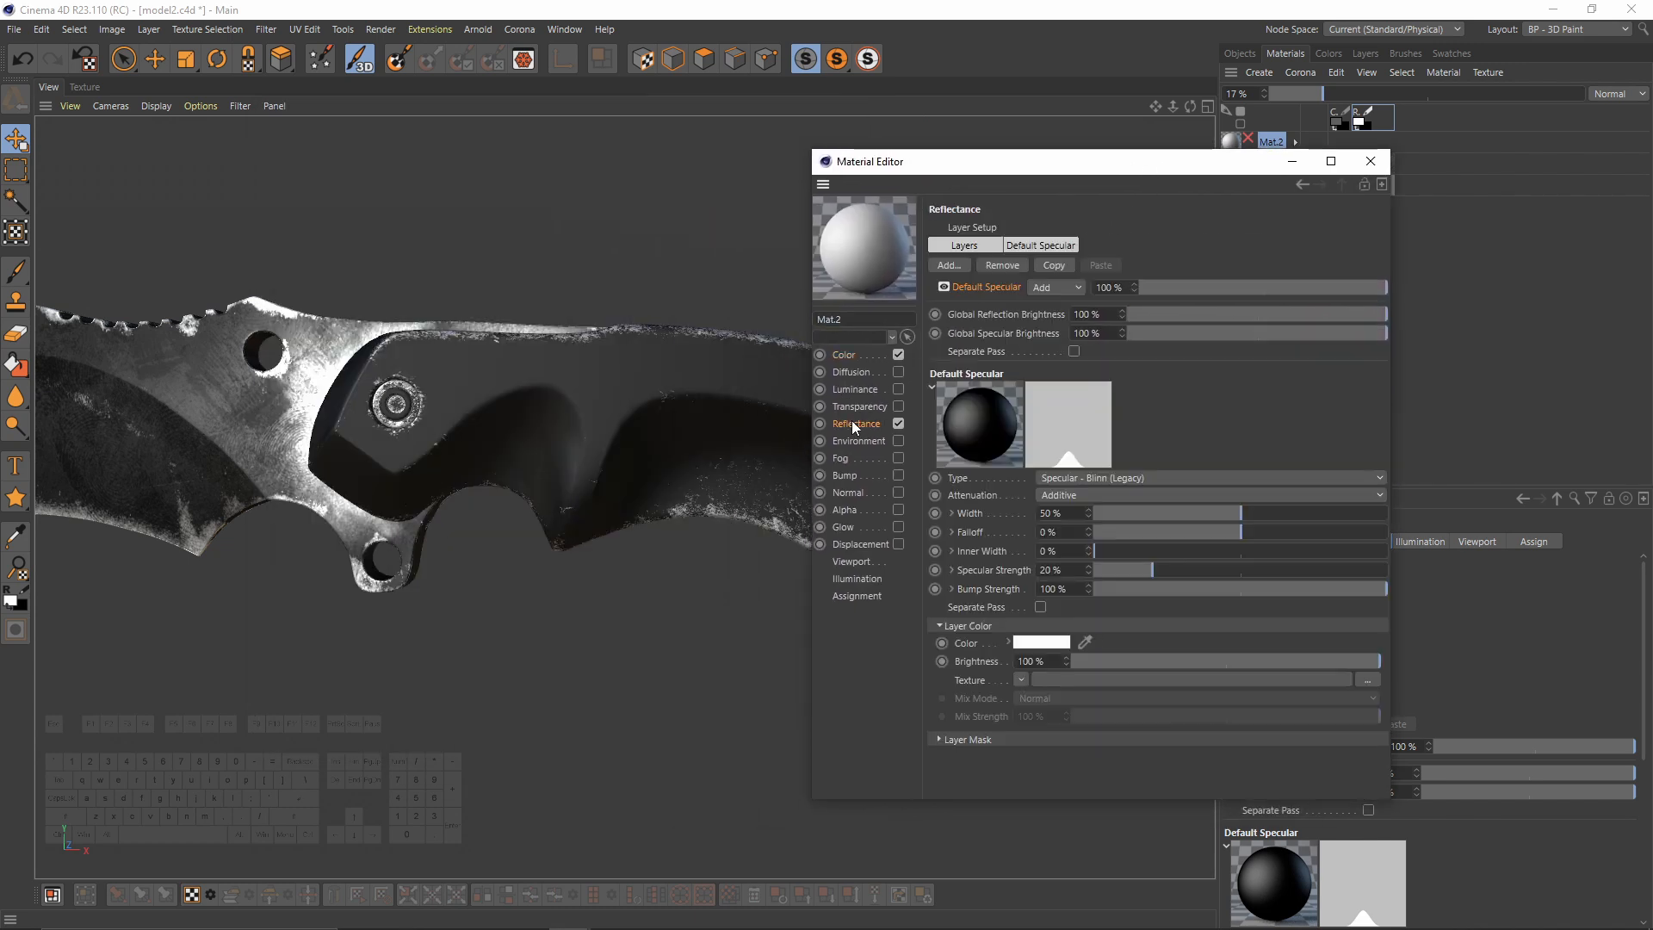
pyautogui.click(898, 355)
pyautogui.click(898, 389)
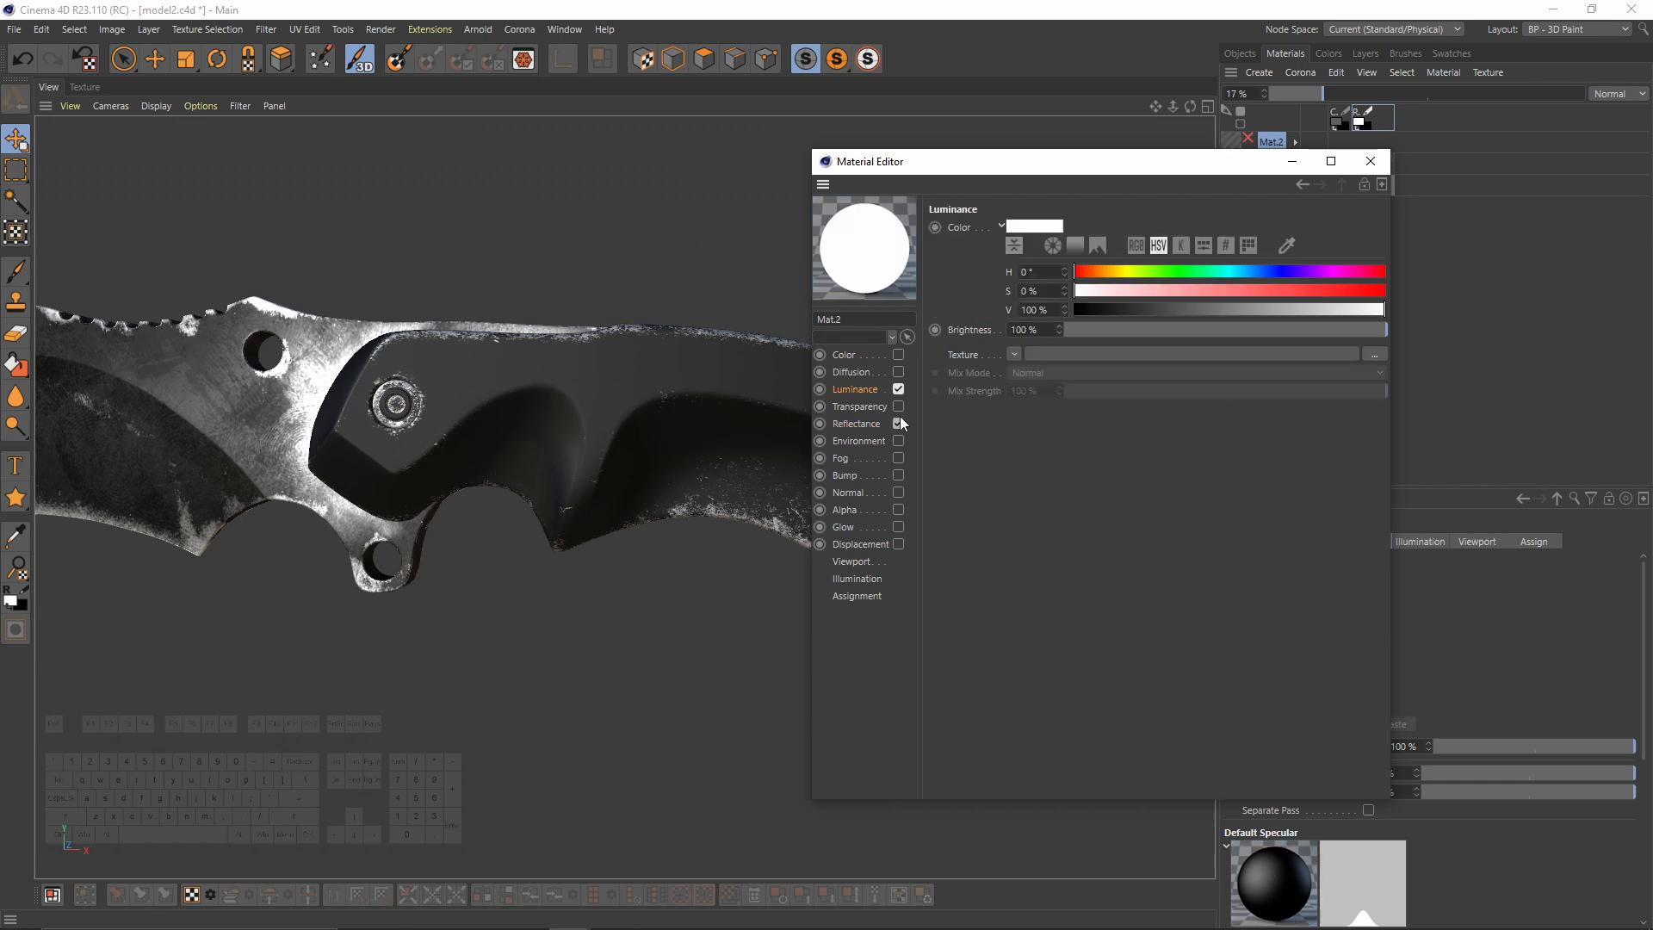
pyautogui.click(898, 423)
# Step: Assign the Mat.2 luminance material to the handle object
pyautogui.moveTo(1174, 163); pyautogui.dragTo(773, 322)
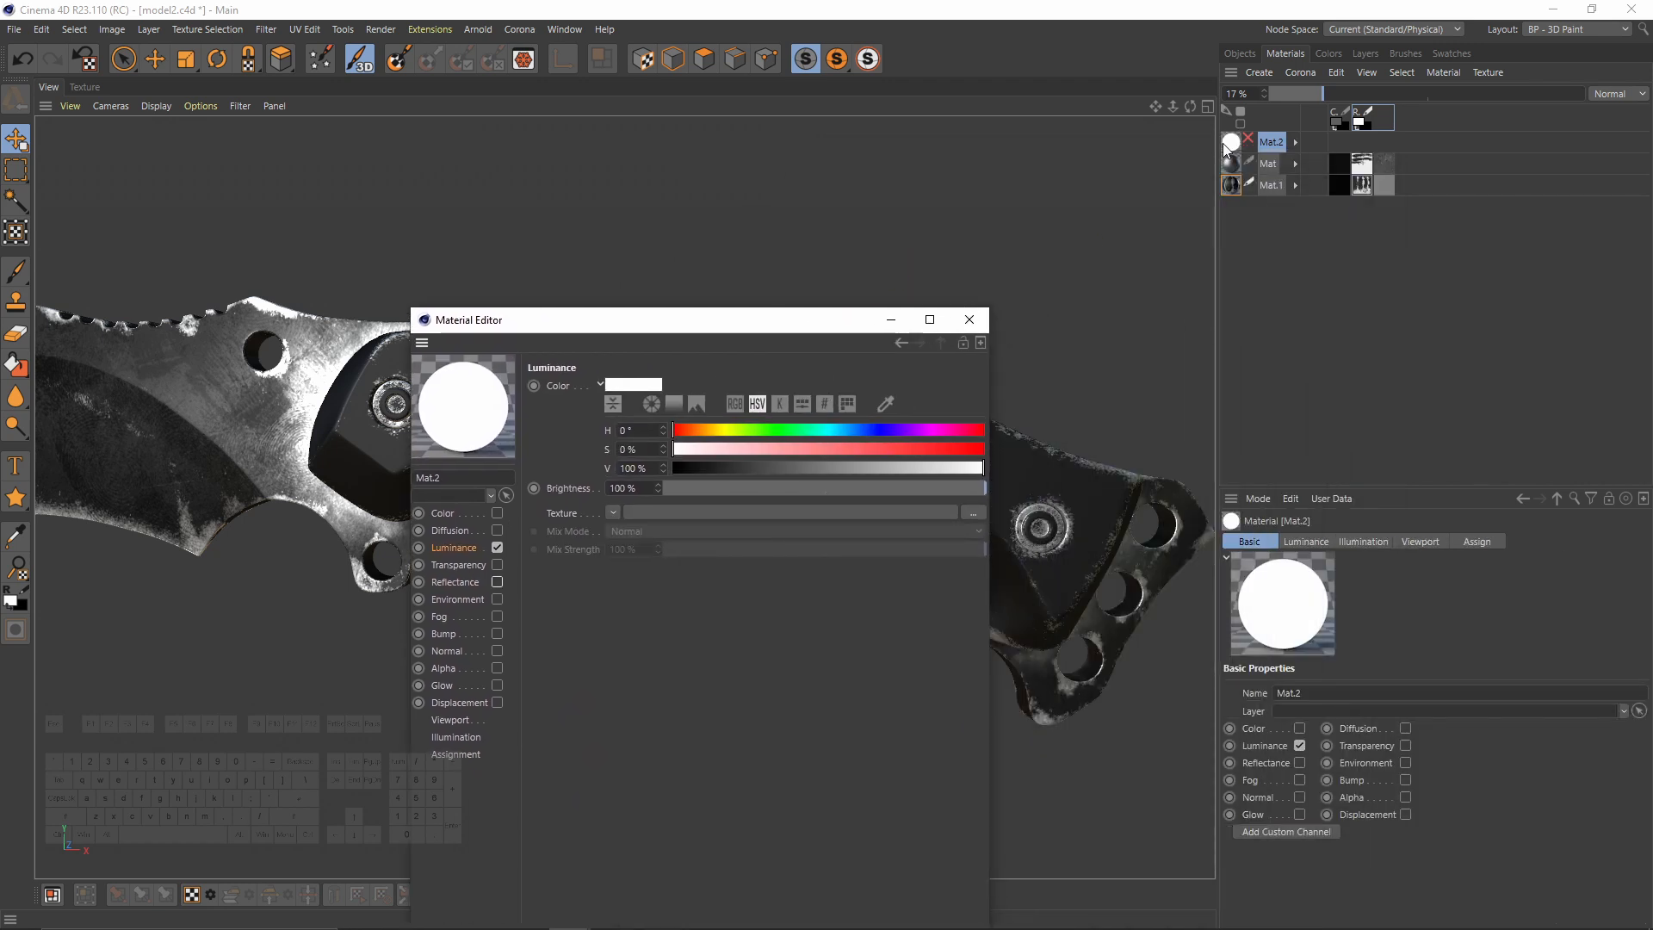
pyautogui.moveTo(1236, 150); pyautogui.dragTo(1246, 56)
pyautogui.moveTo(1292, 142); pyautogui.dragTo(1279, 145)
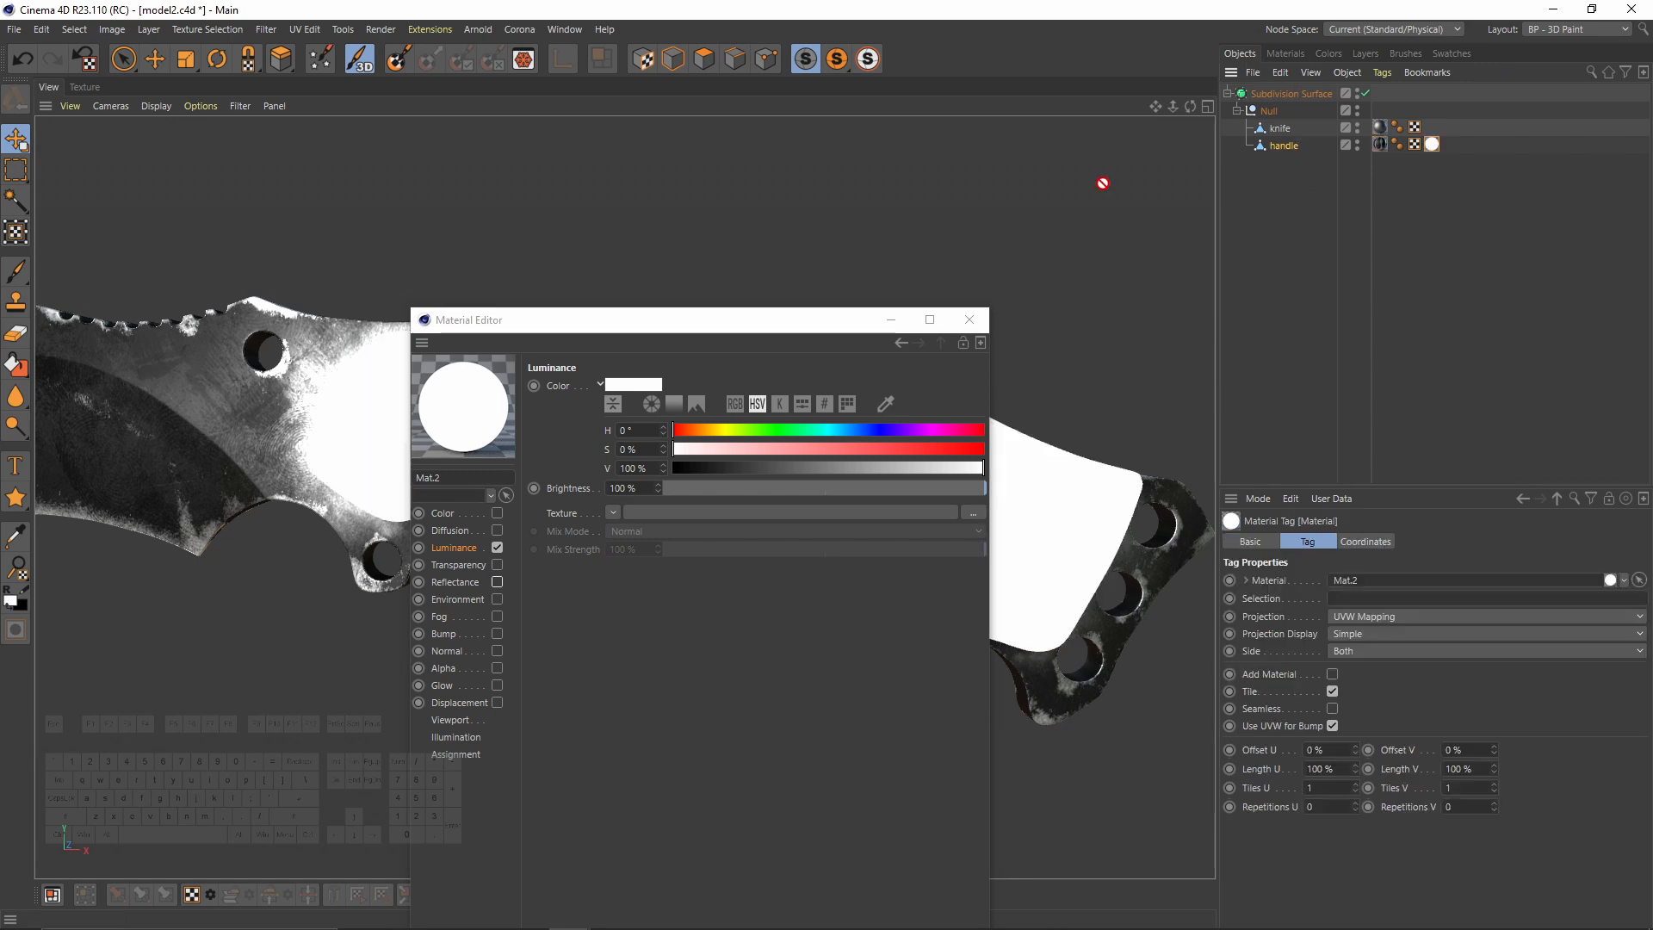
pyautogui.moveTo(712, 325); pyautogui.dragTo(1123, 180)
# Step: Load a Noise shader as Mat.2's Luminance texture and set its Global Scale to 10%
pyautogui.click(1024, 367)
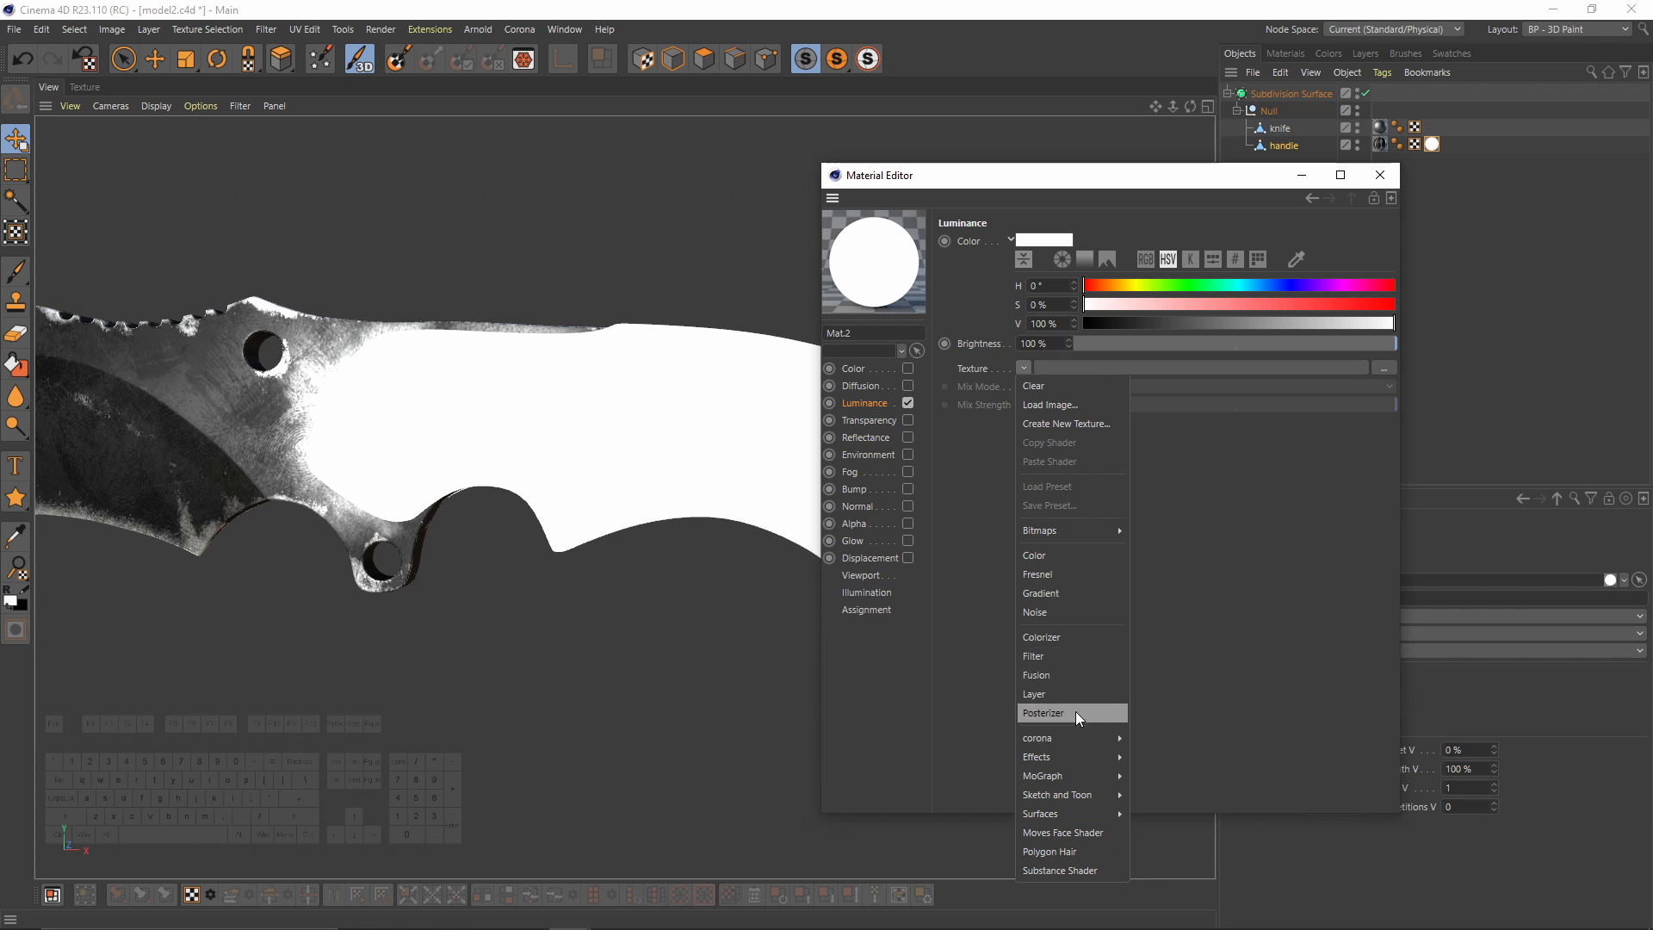
pyautogui.click(1040, 612)
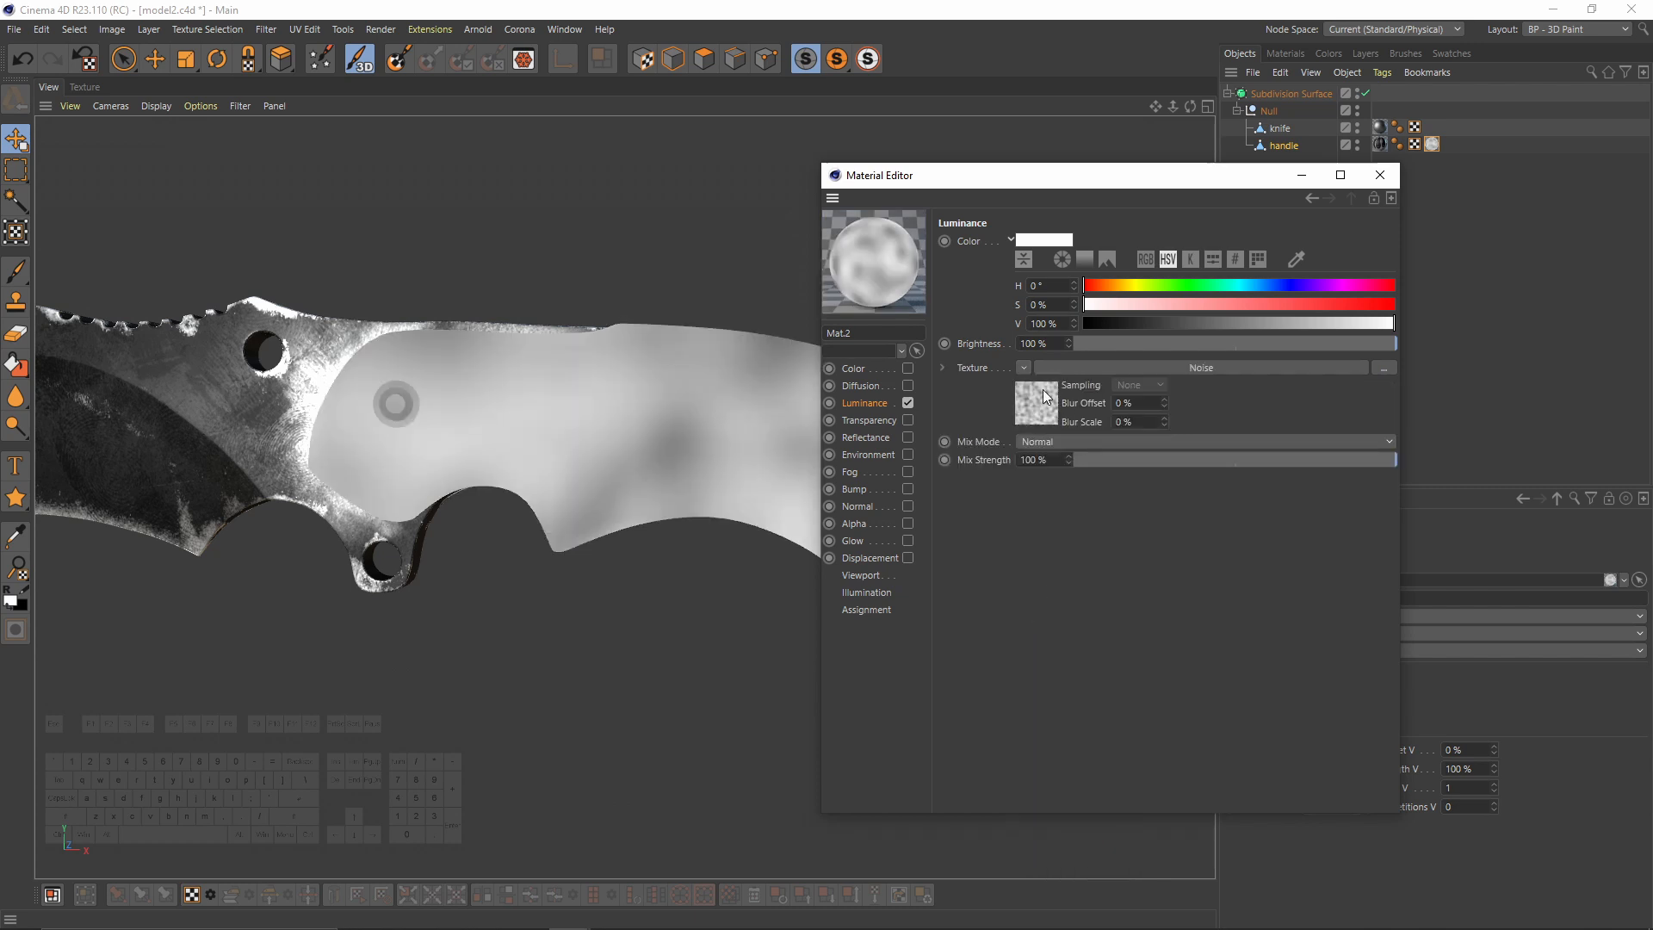
pyautogui.click(1028, 411)
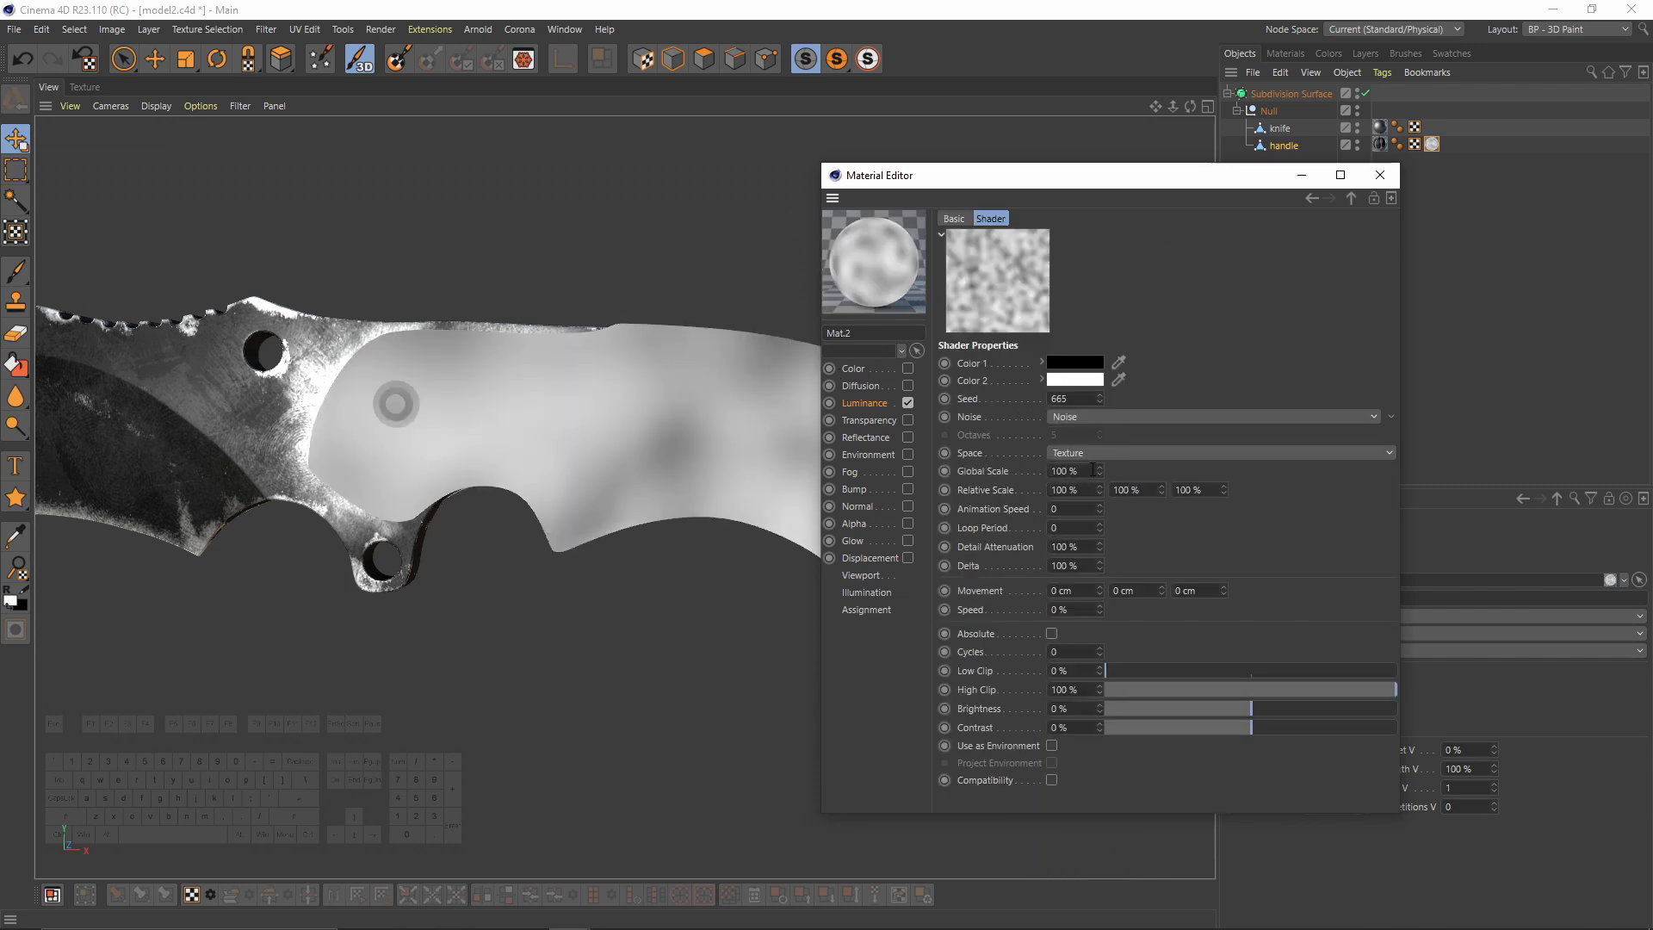
pyautogui.write('20')
pyautogui.press('Return')
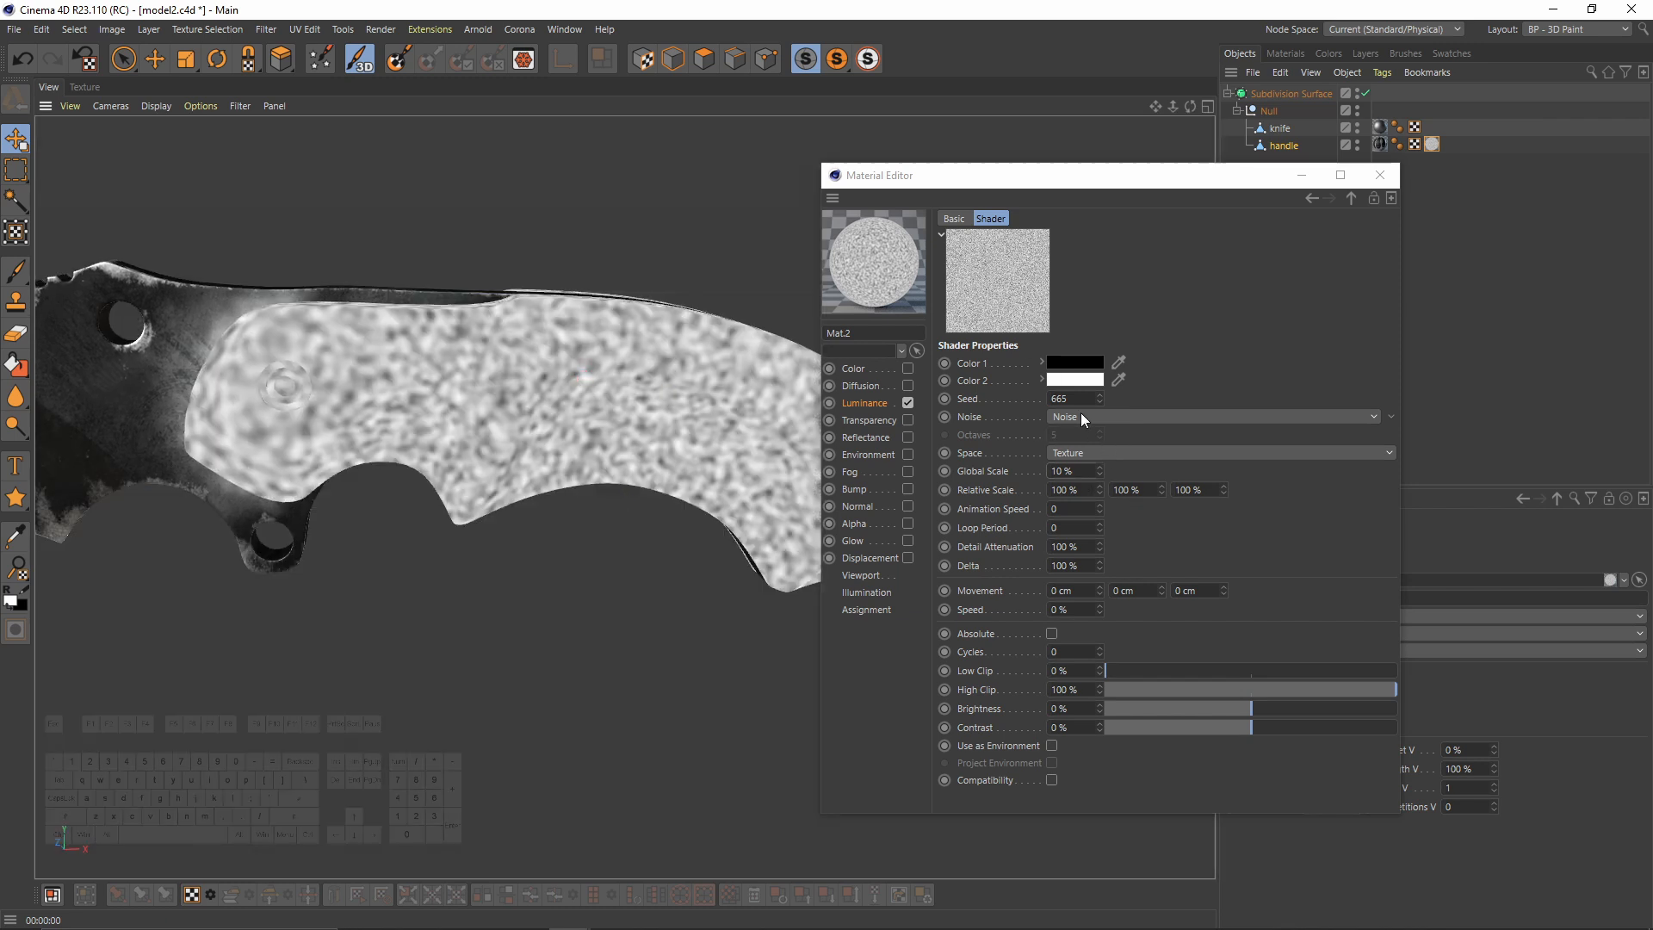
# Step: Try the Dents, Electric and Gaseous noise types, set the noise to Fire and render the view
pyautogui.click(1081, 416)
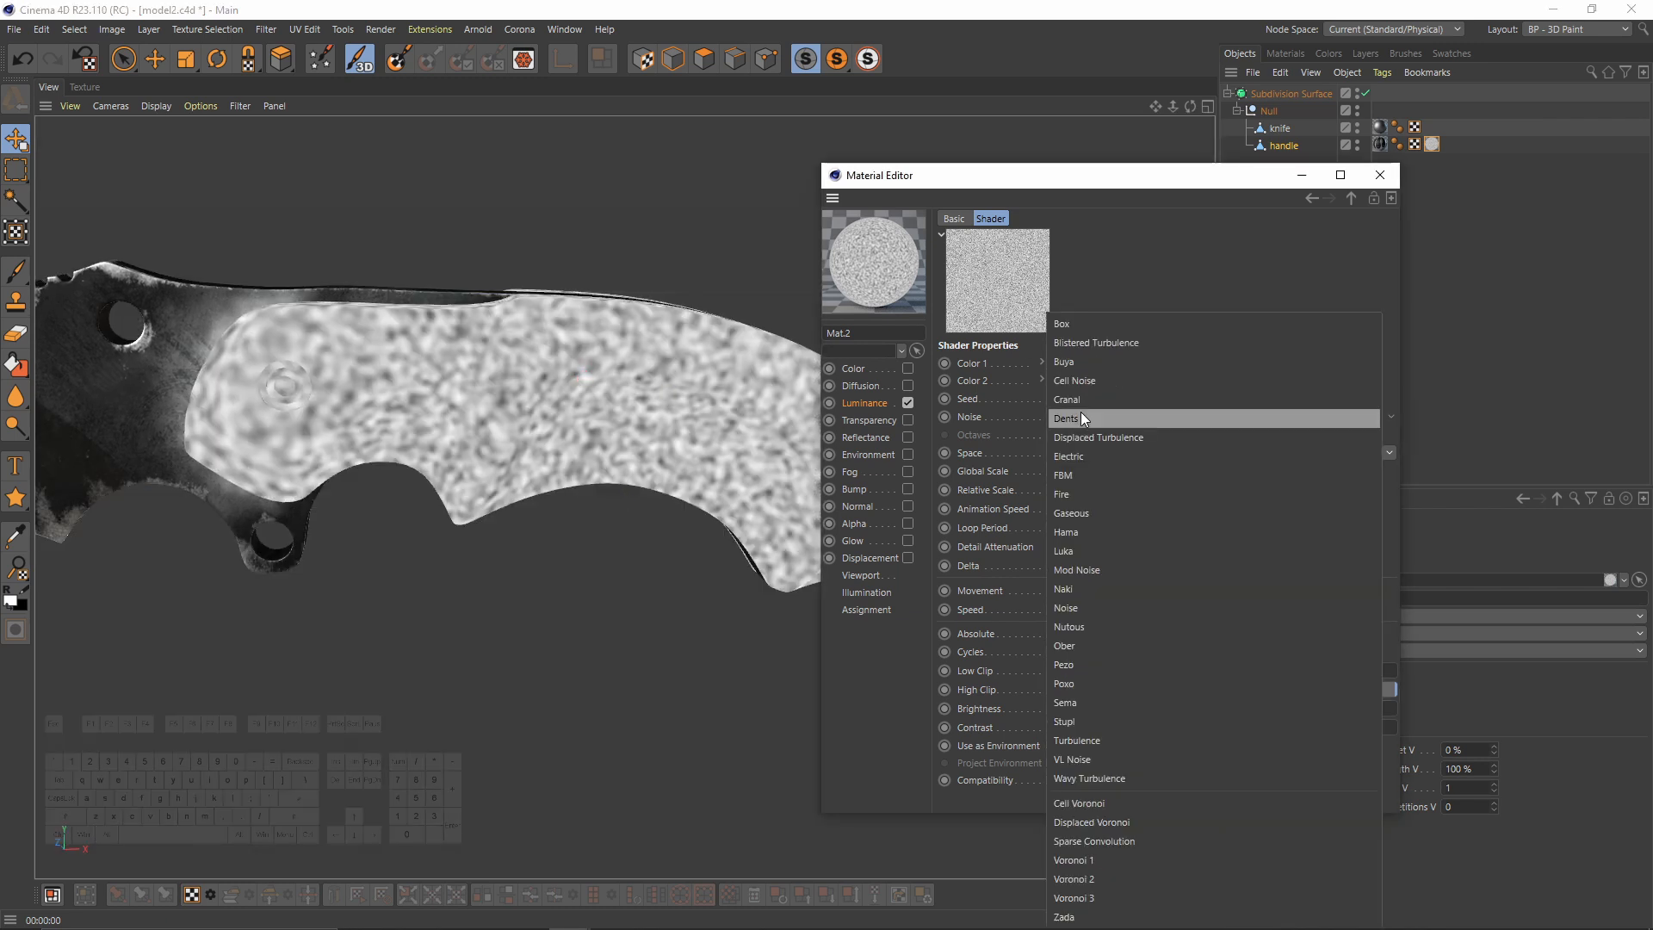
pyautogui.click(1082, 417)
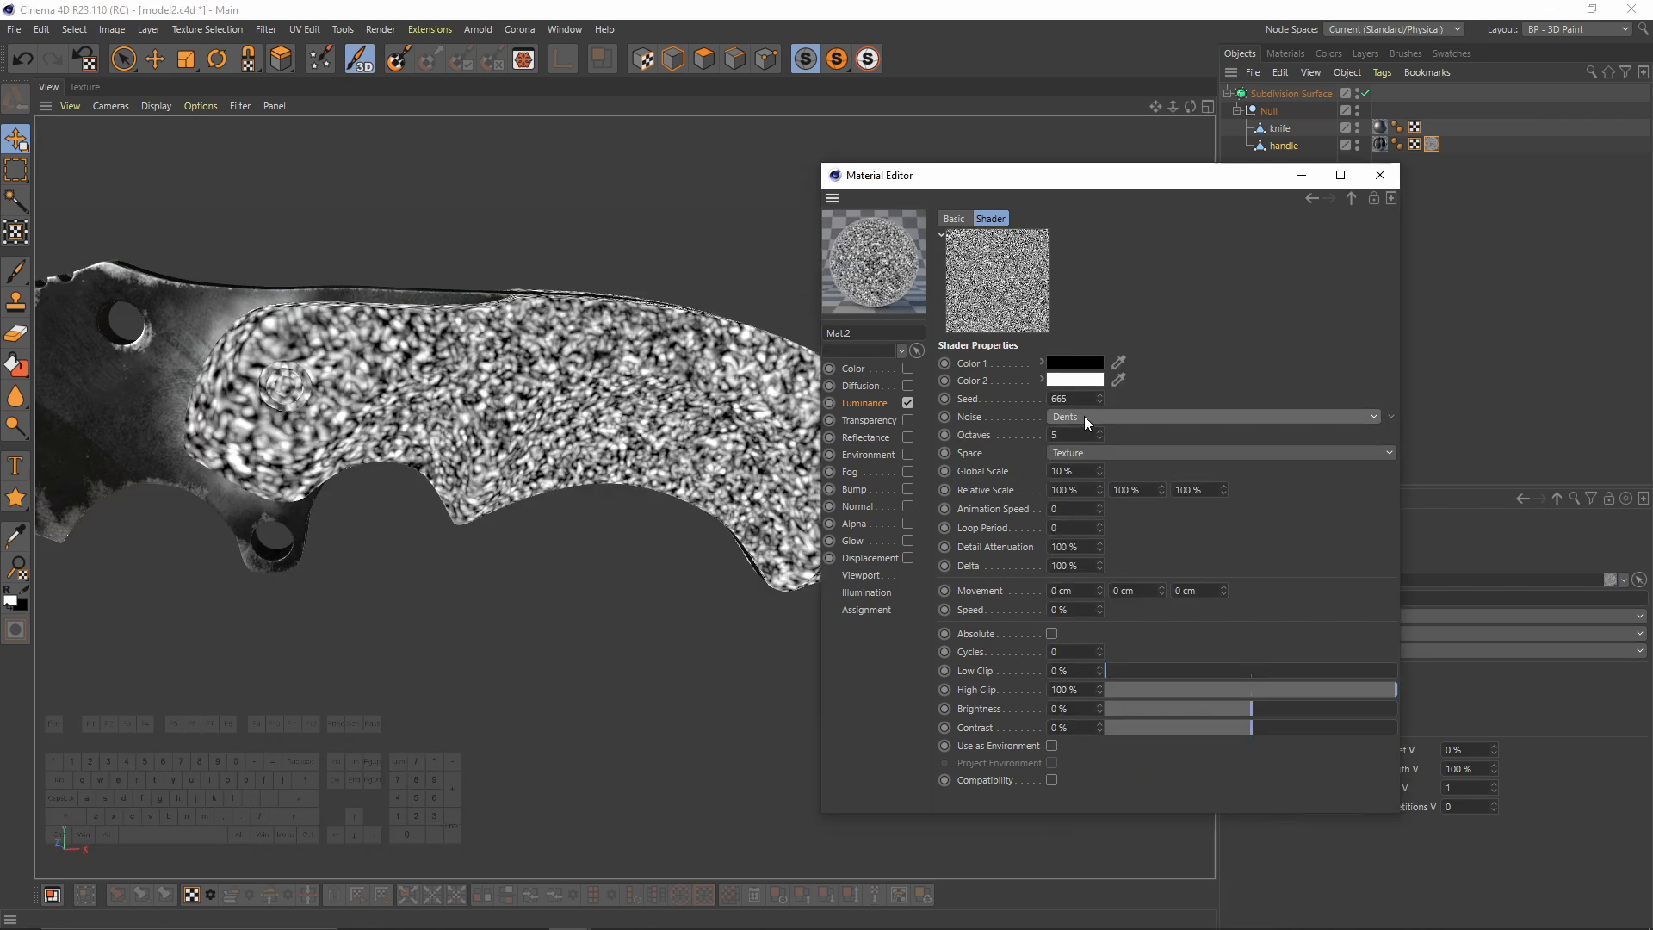
pyautogui.scroll(-2, 1083, 415)
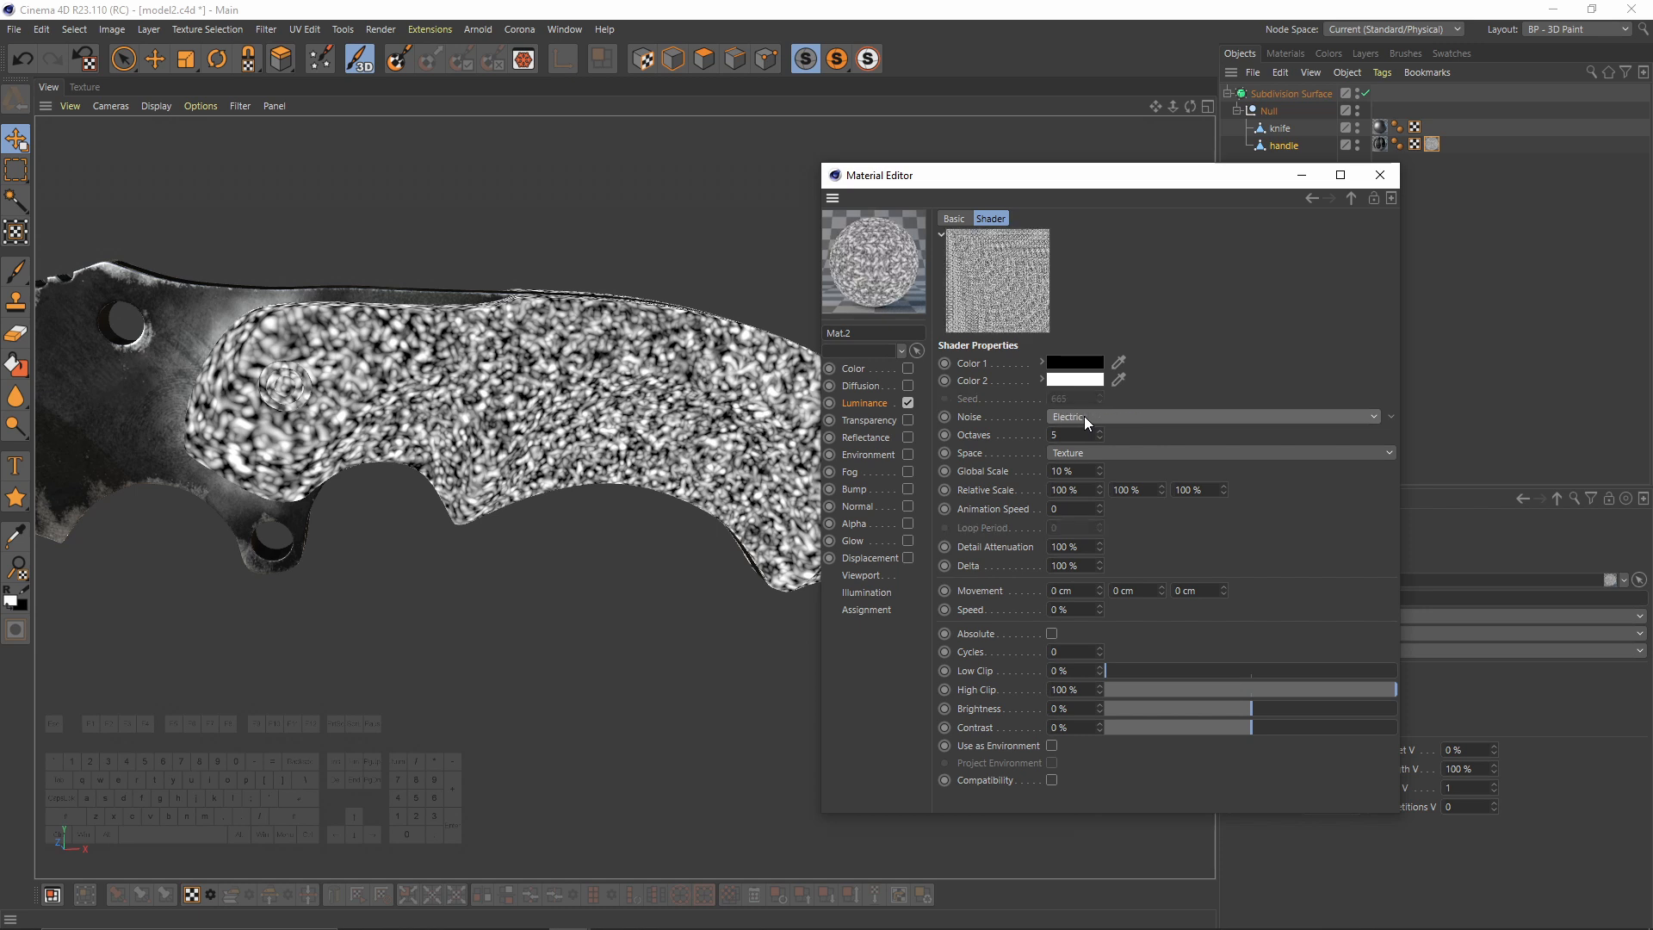
pyautogui.scroll(-2, 1083, 416)
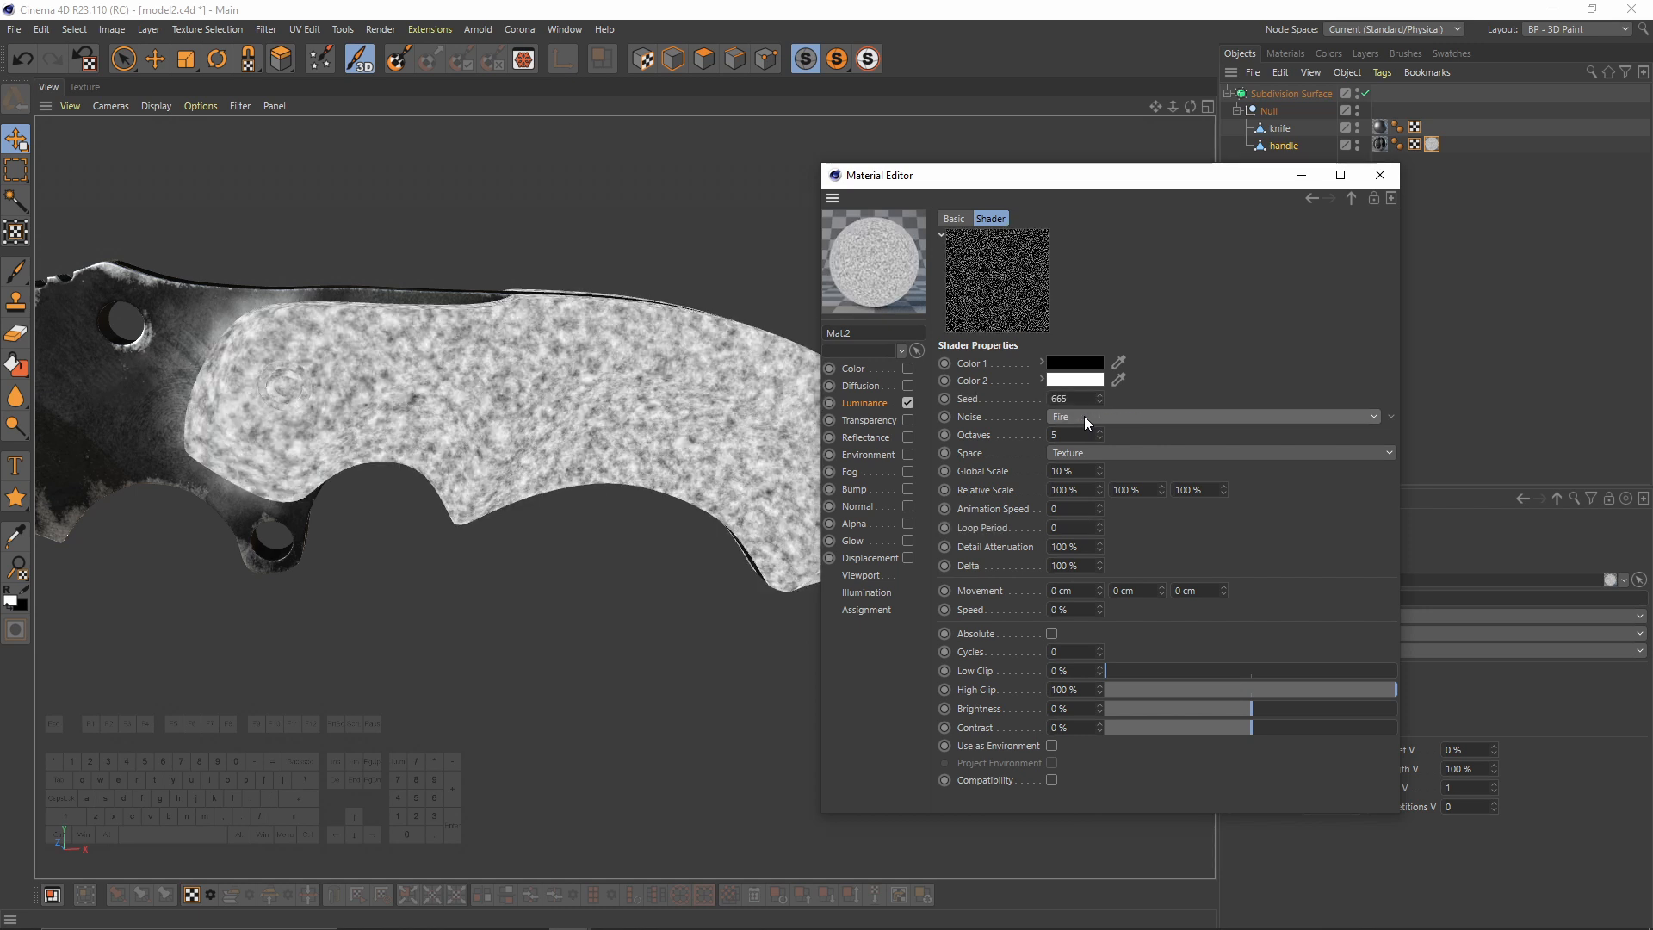
pyautogui.scroll(-1, 1083, 416)
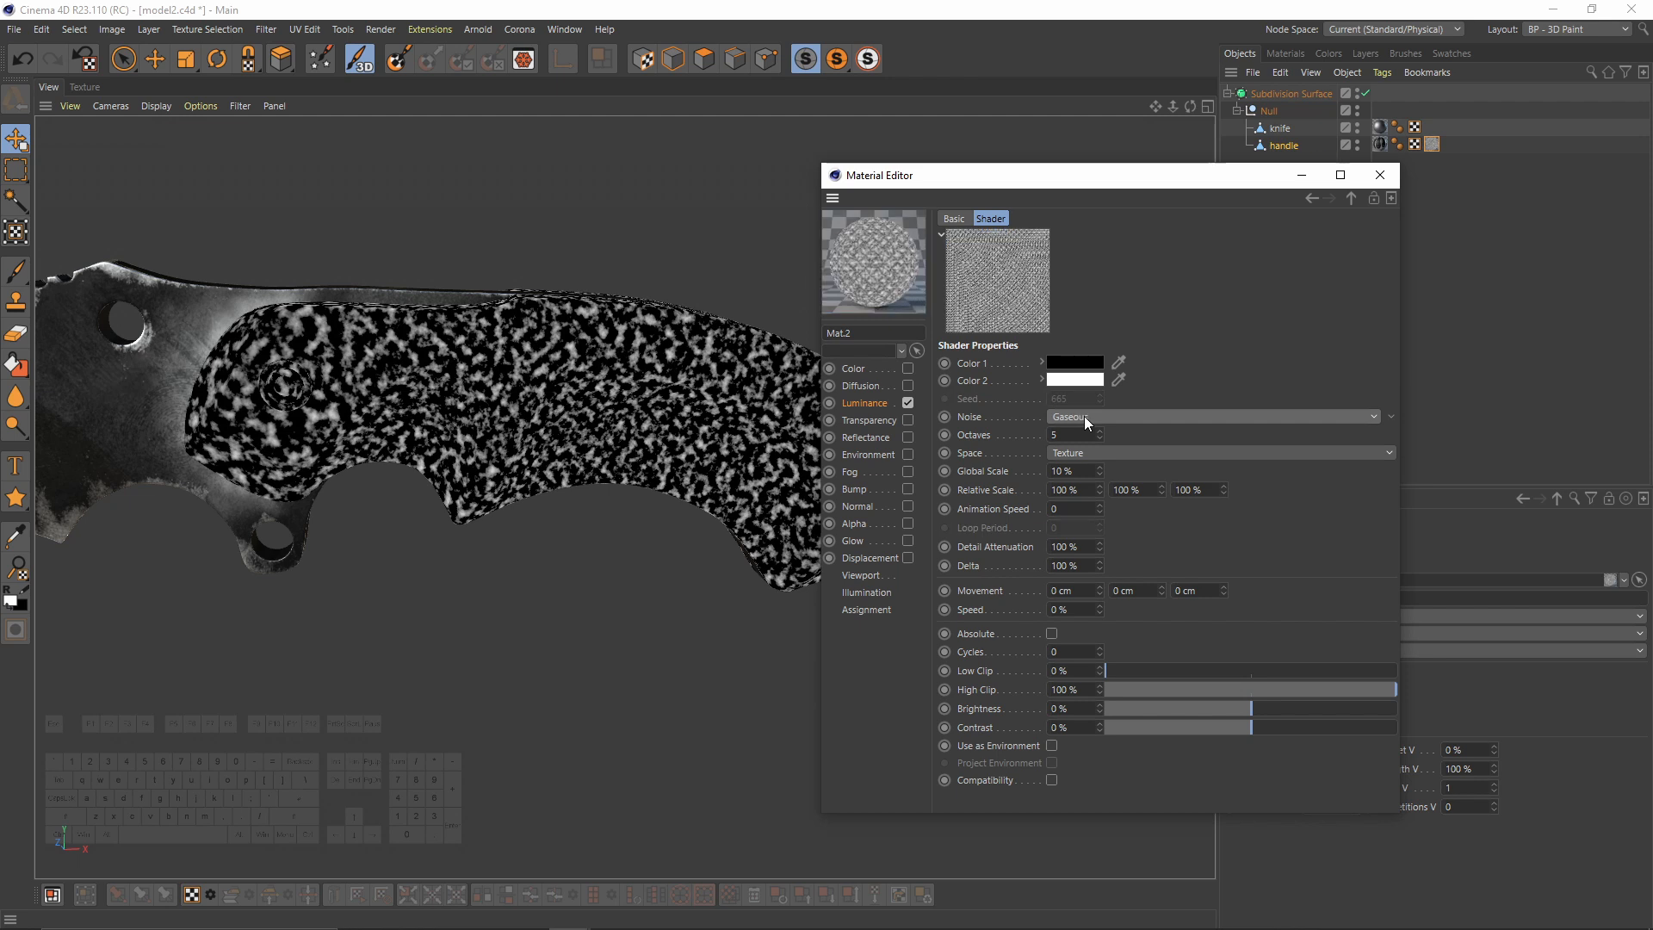
pyautogui.scroll(1, 1083, 416)
pyautogui.keyDown('alt'); pyautogui.moveTo(510, 399); pyautogui.dragTo(579, 450); pyautogui.keyUp('alt')
pyautogui.hotkey('ctrl', 'r')
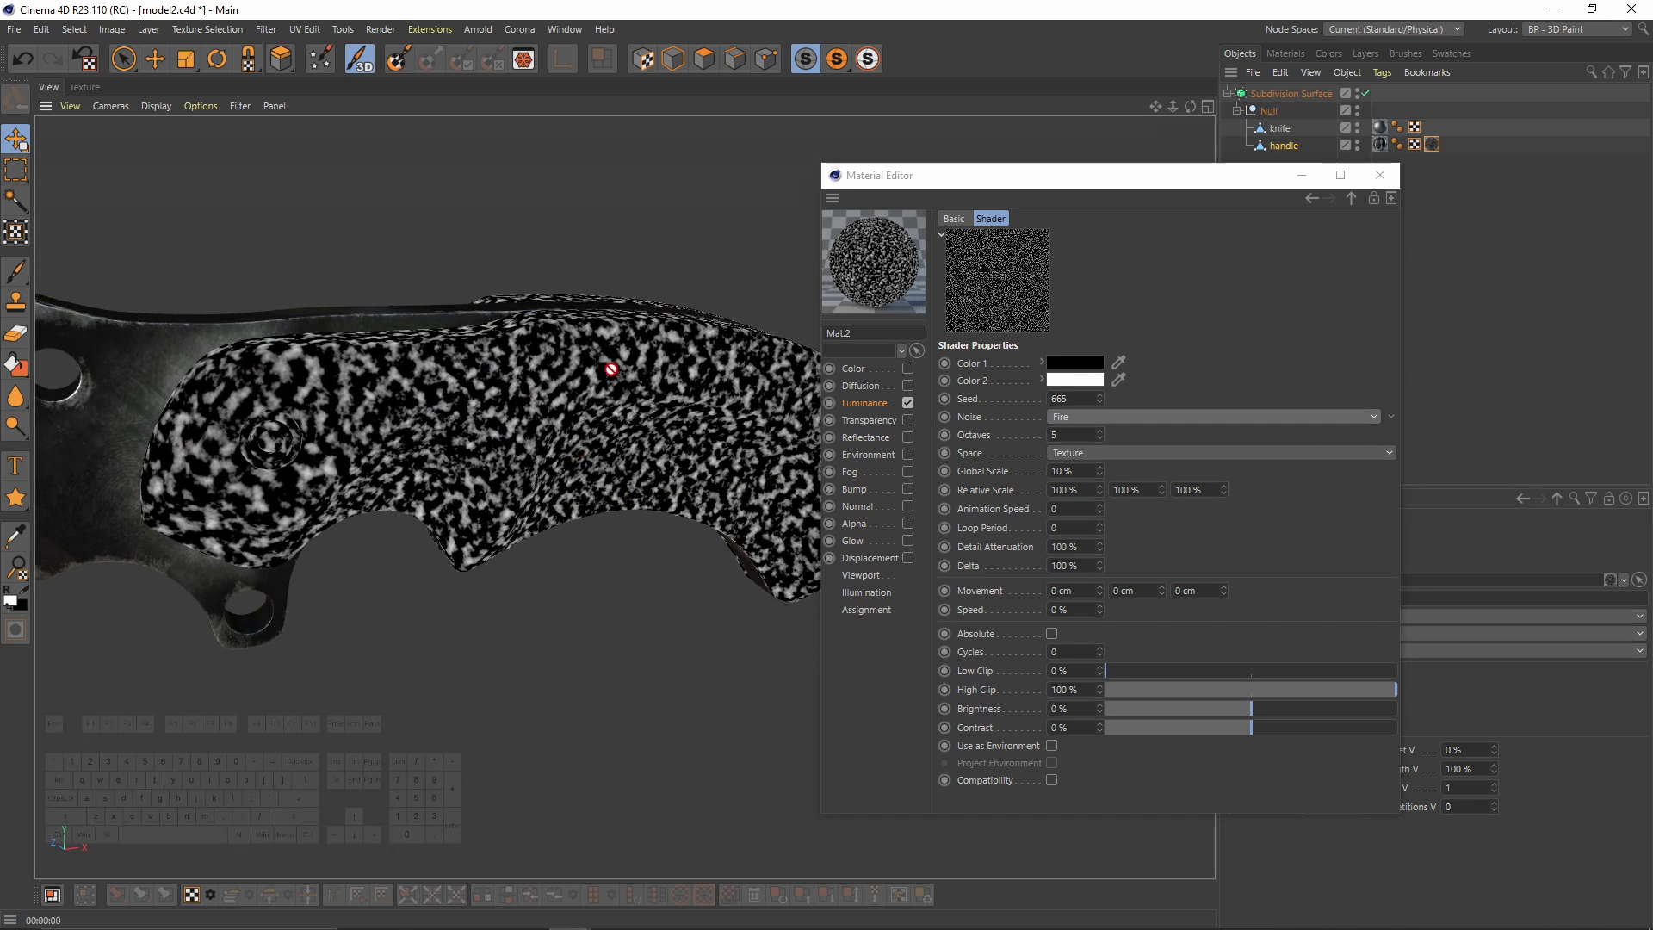
# Step: Render the view to check the Fire noise on the handle, and close the Material Editor
pyautogui.keyDown('alt'); pyautogui.moveTo(612, 381); pyautogui.dragTo(519, 366); pyautogui.keyUp('alt')
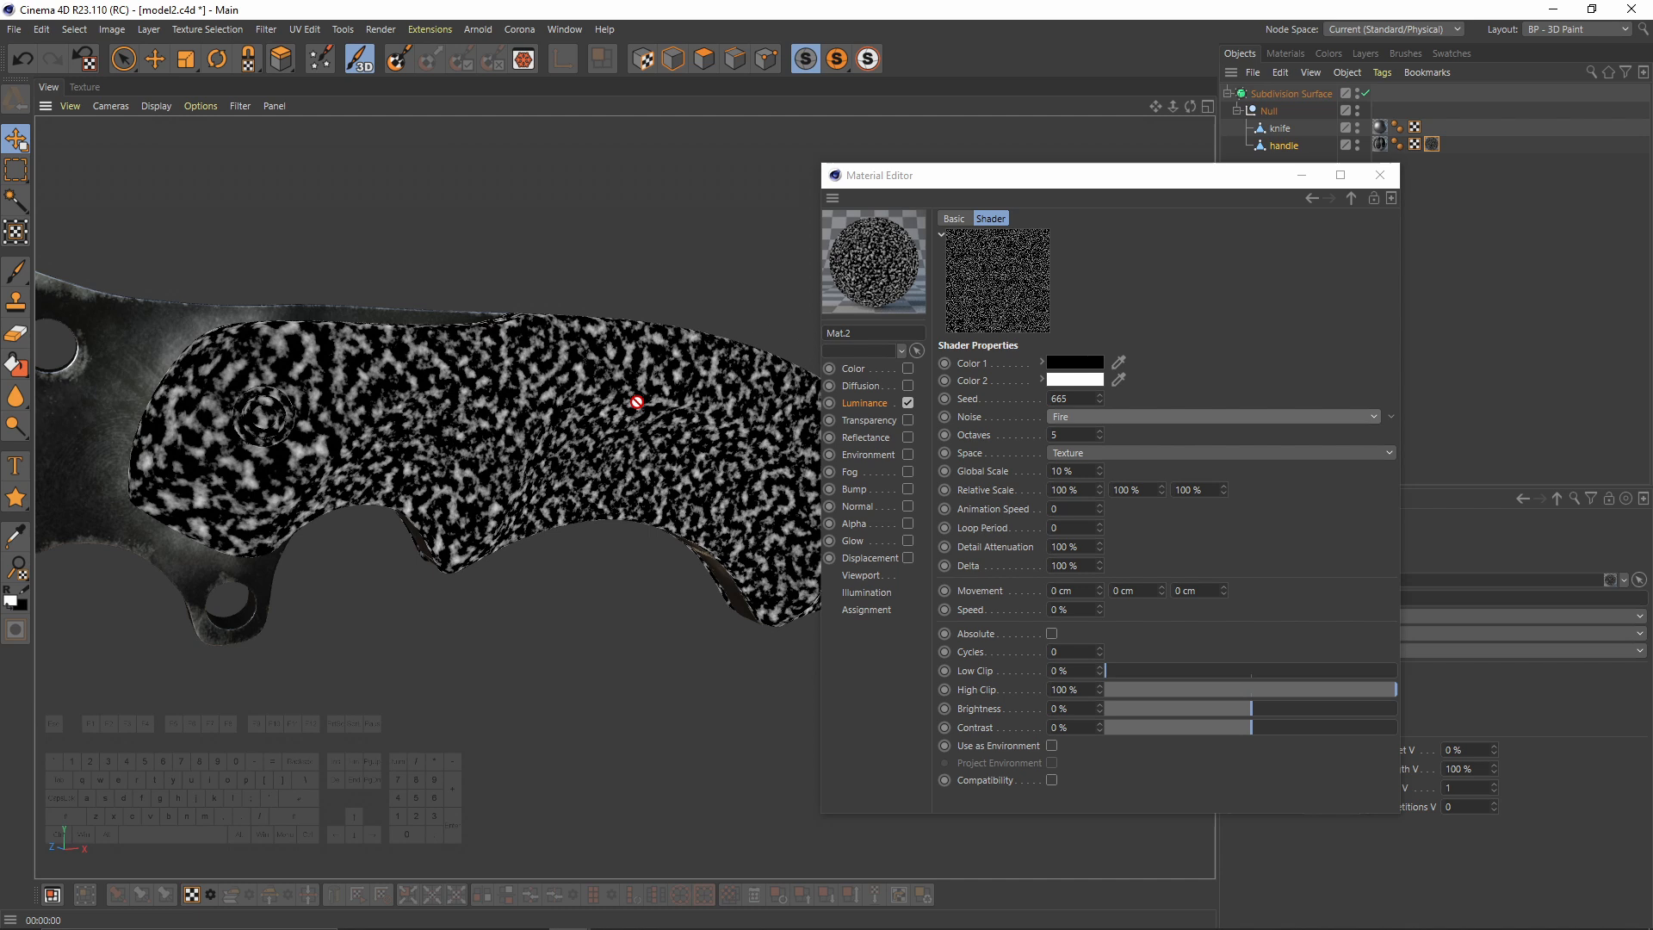
pyautogui.hotkey('ctrl', 'r')
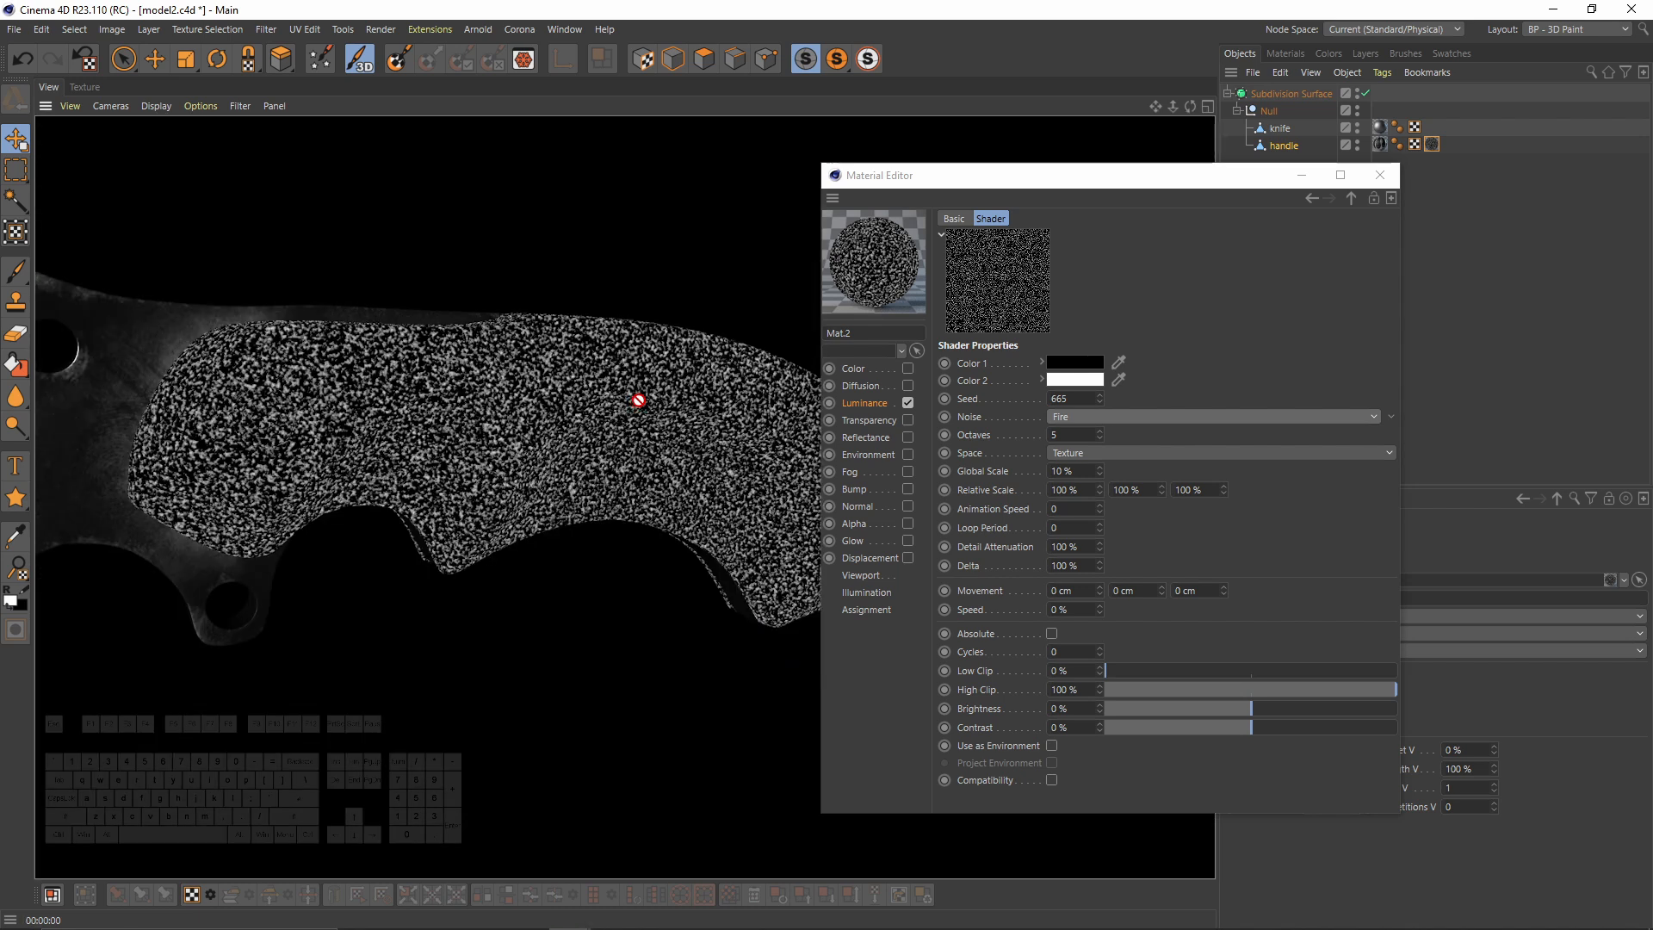
pyautogui.keyDown('alt'); pyautogui.moveTo(616, 369); pyautogui.dragTo(595, 439); pyautogui.keyUp('alt')
pyautogui.click(1376, 173)
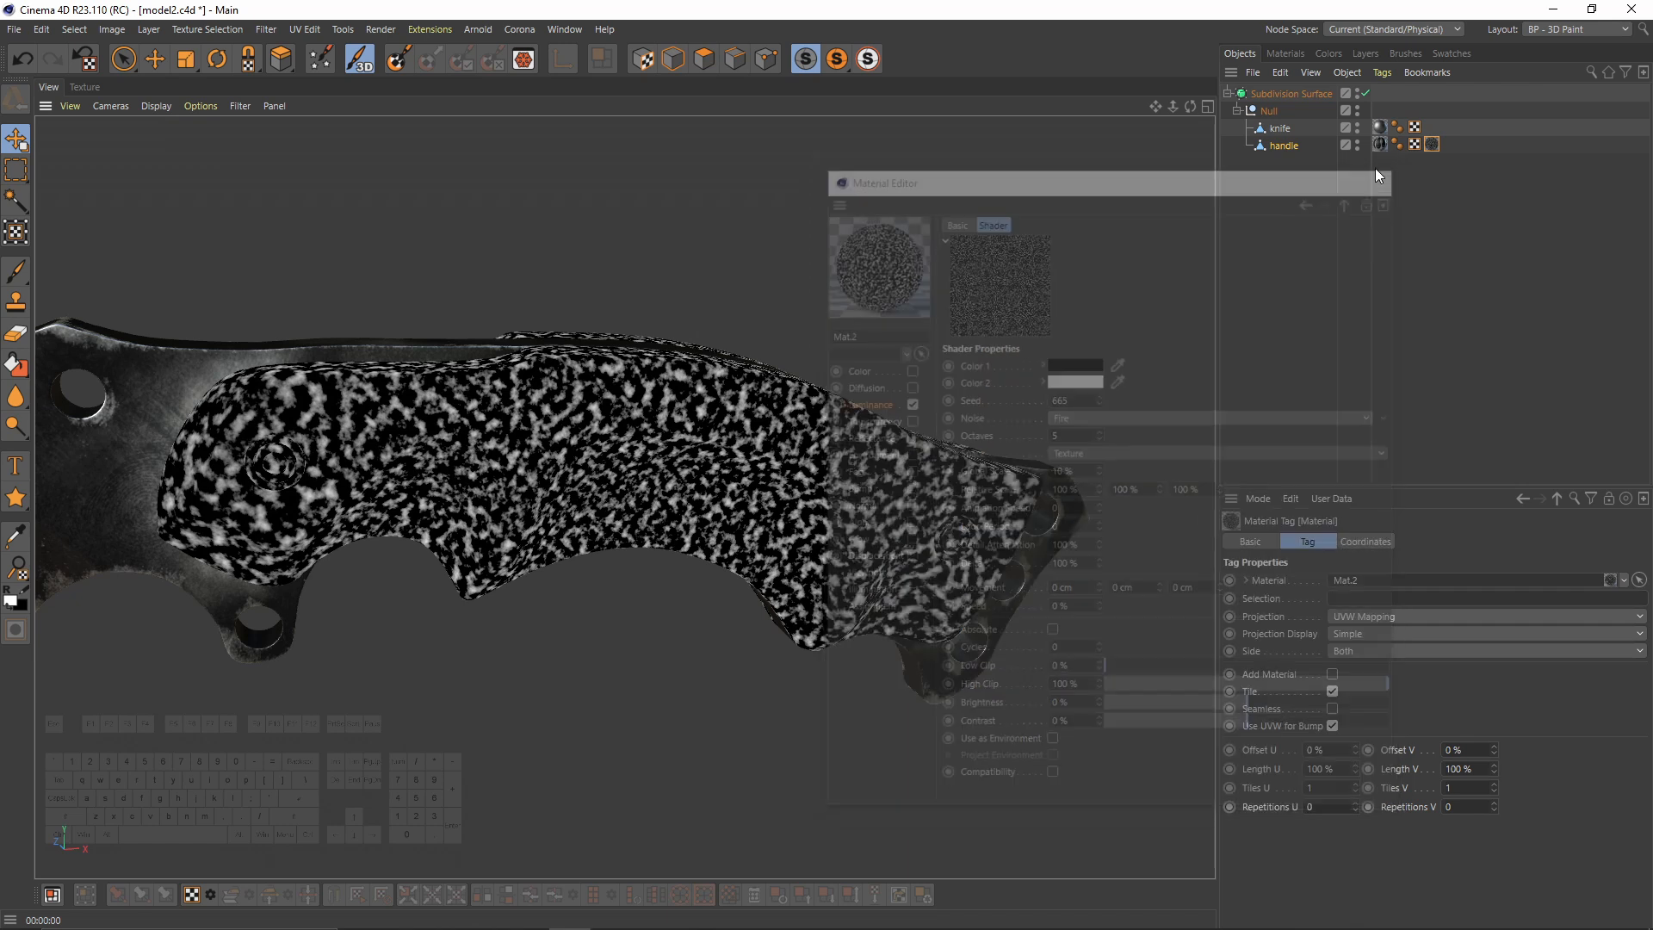
# Step: Add a Bake Material tag to the handle with a 2048 x 2048 size and only Luminance enabled for baking
pyautogui.rightClick(1295, 140)
pyautogui.moveTo(1337, 210)
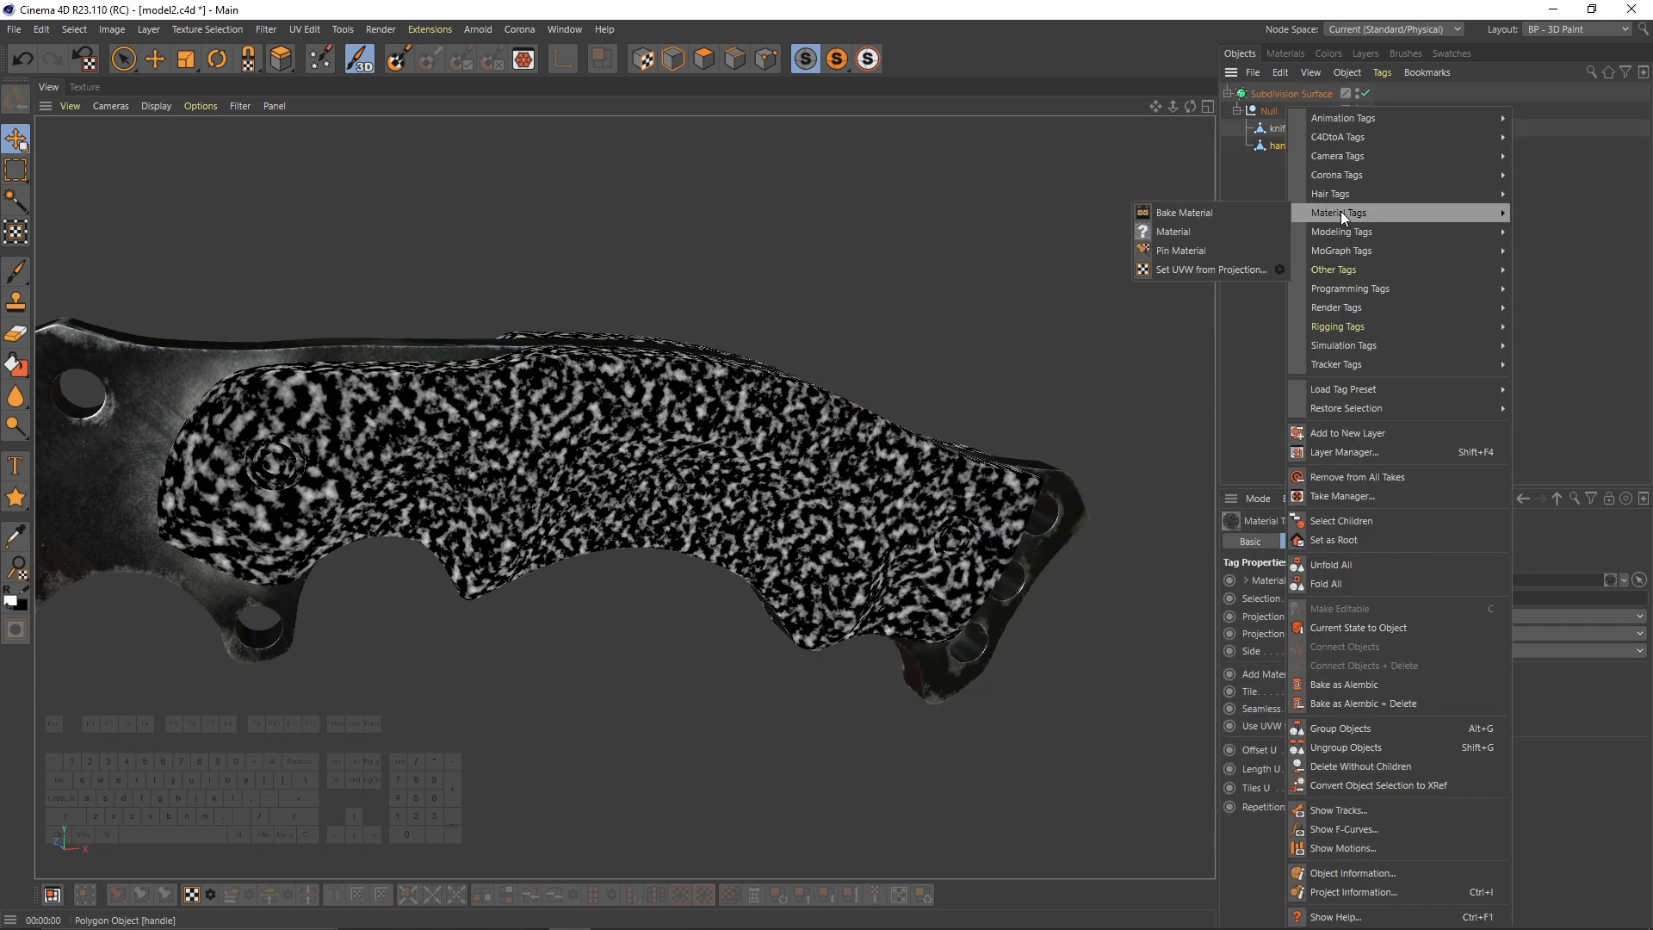
pyautogui.click(1169, 215)
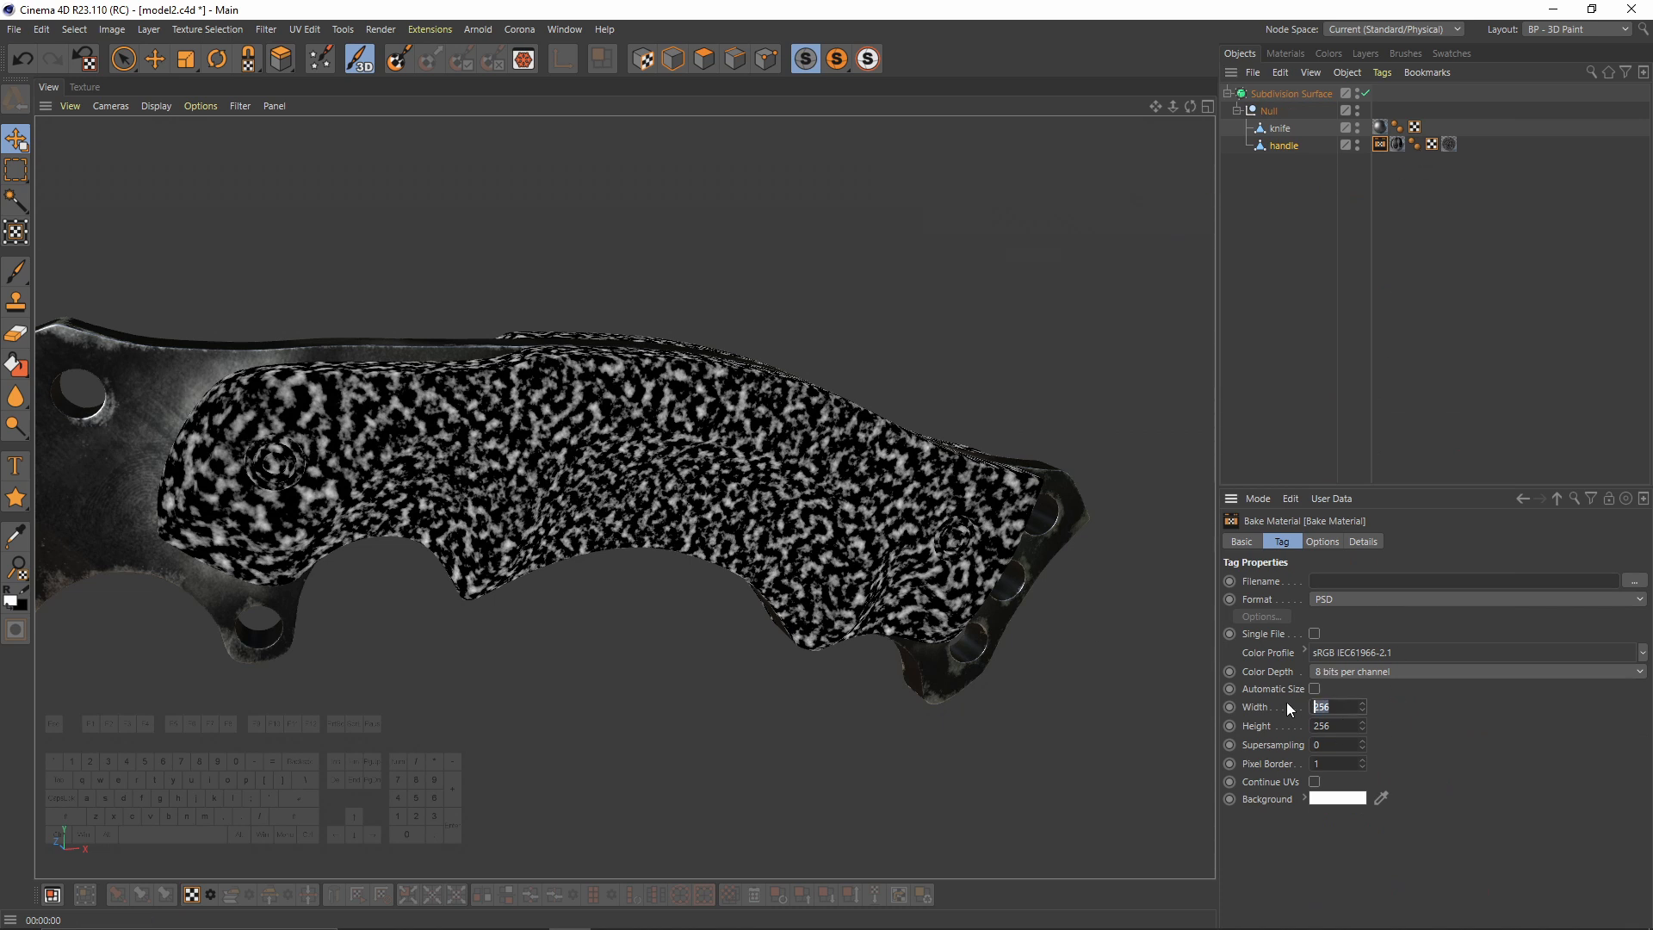
pyautogui.write('20482048')
pyautogui.click(1333, 539)
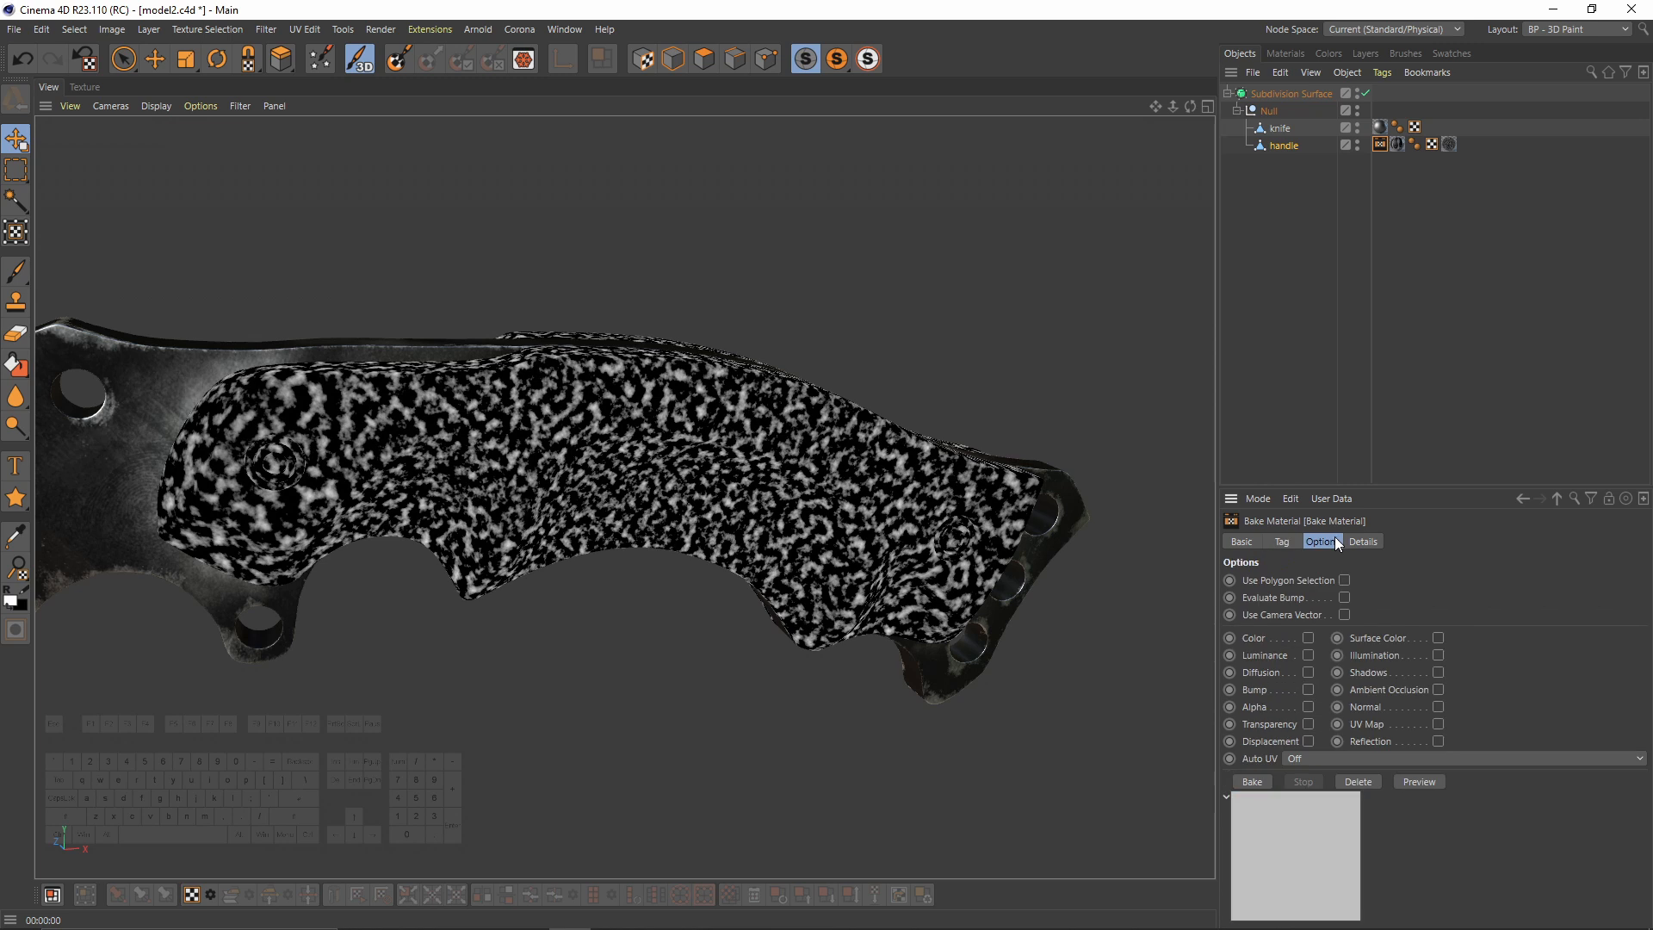
pyautogui.click(1307, 656)
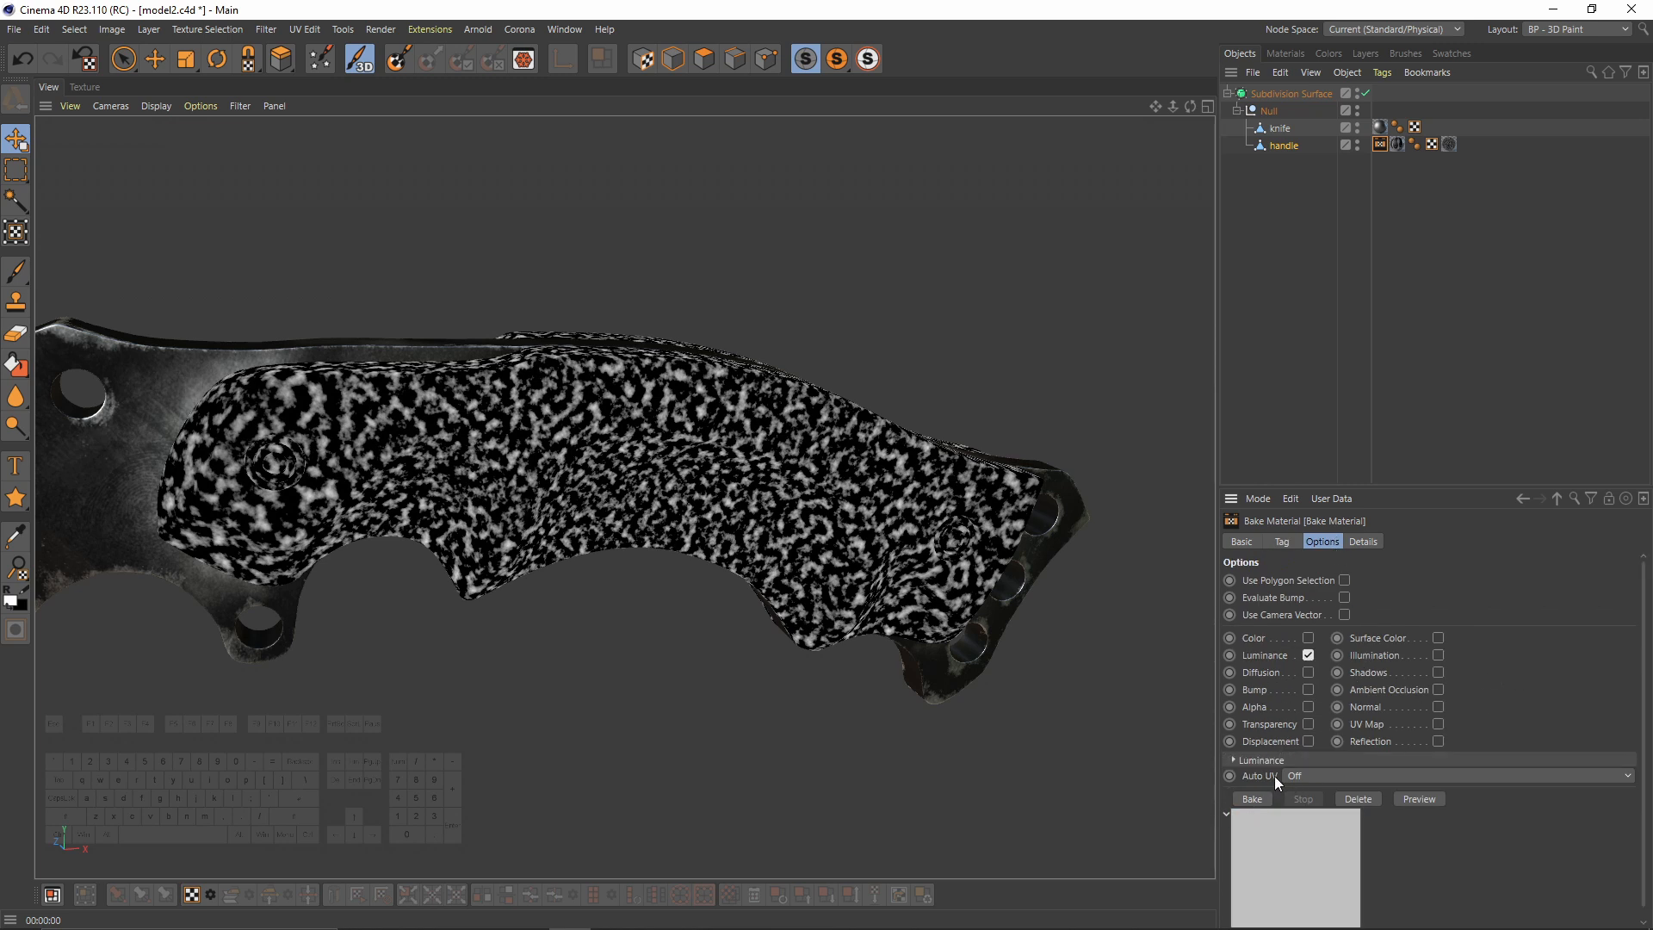
# Step: Bake the luminance texture with the knife still enabled and inspect the result in the Picture Viewer
pyautogui.click(1248, 799)
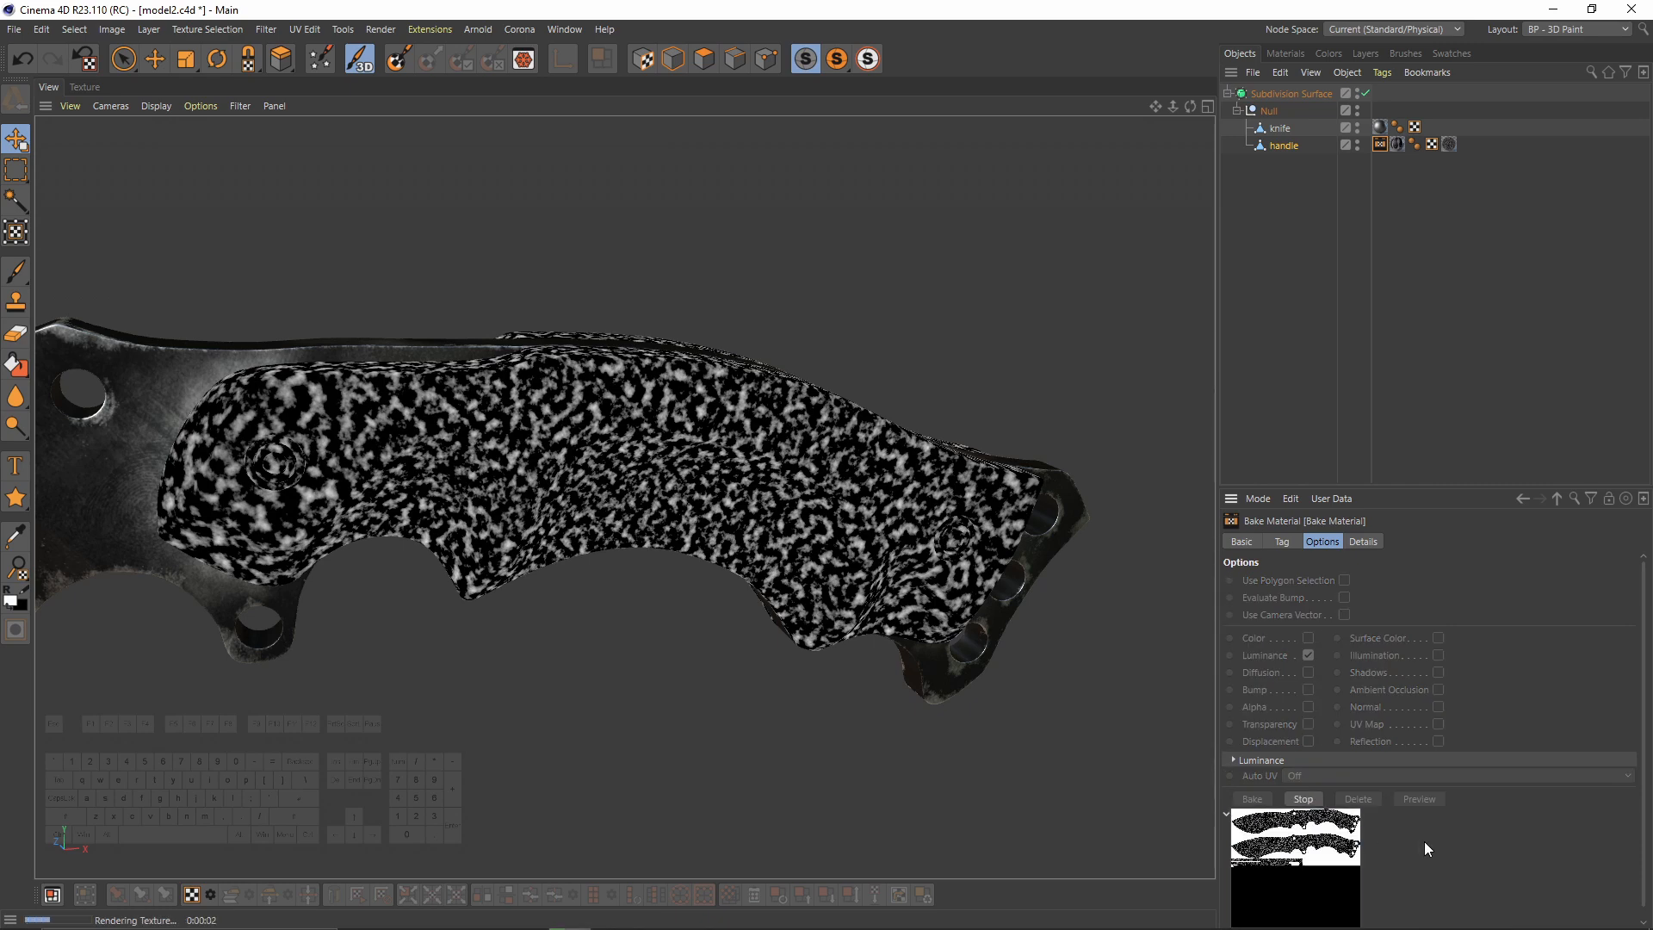
pyautogui.scroll(-5, 901, 458)
pyautogui.scroll(4, 932, 399)
pyautogui.scroll(-2, 931, 400)
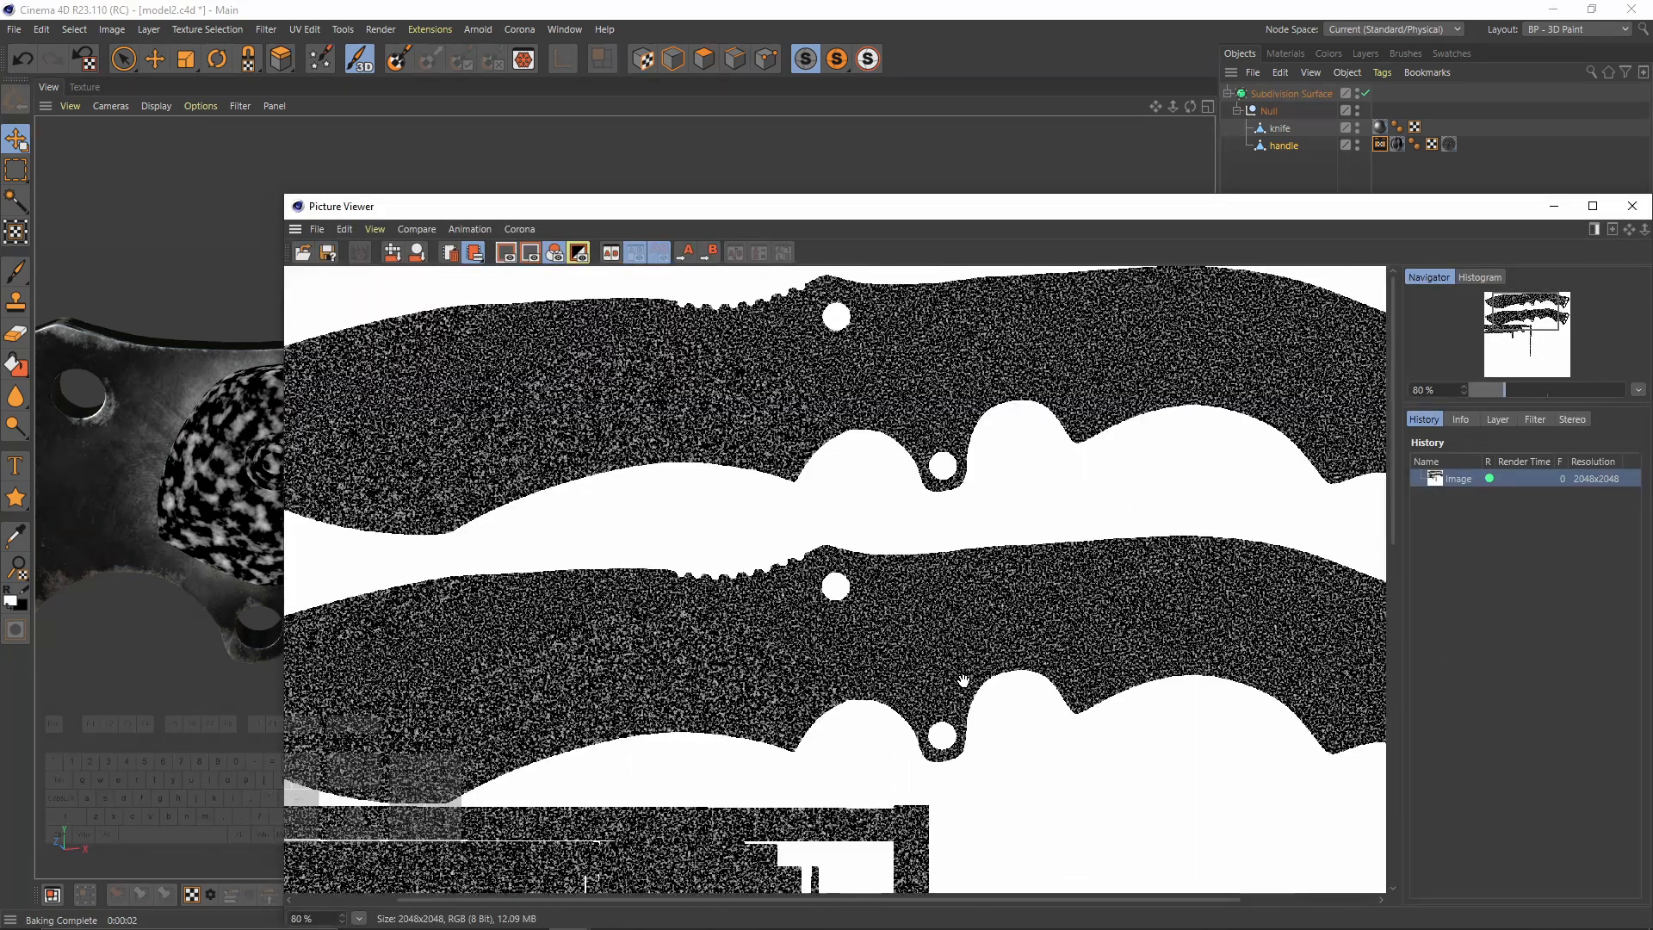
pyautogui.click(1550, 207)
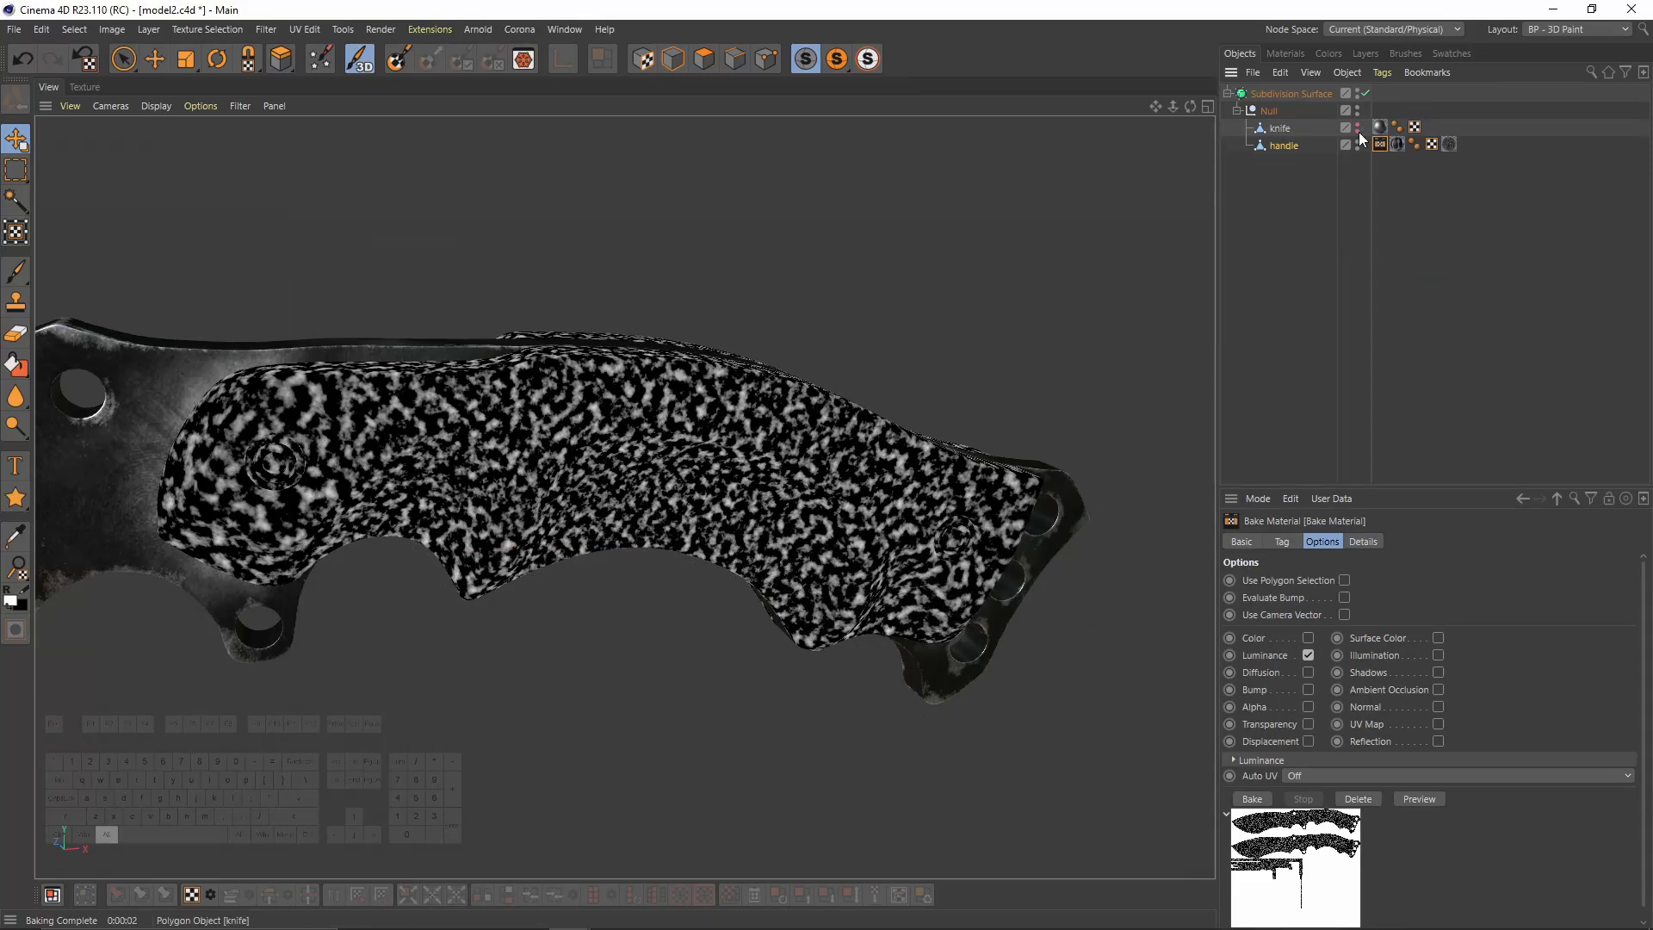
# Step: Hide the knife object, rebake the luminance noise for the handle alone and inspect the baked image
pyautogui.click(1357, 126)
pyautogui.click(1244, 802)
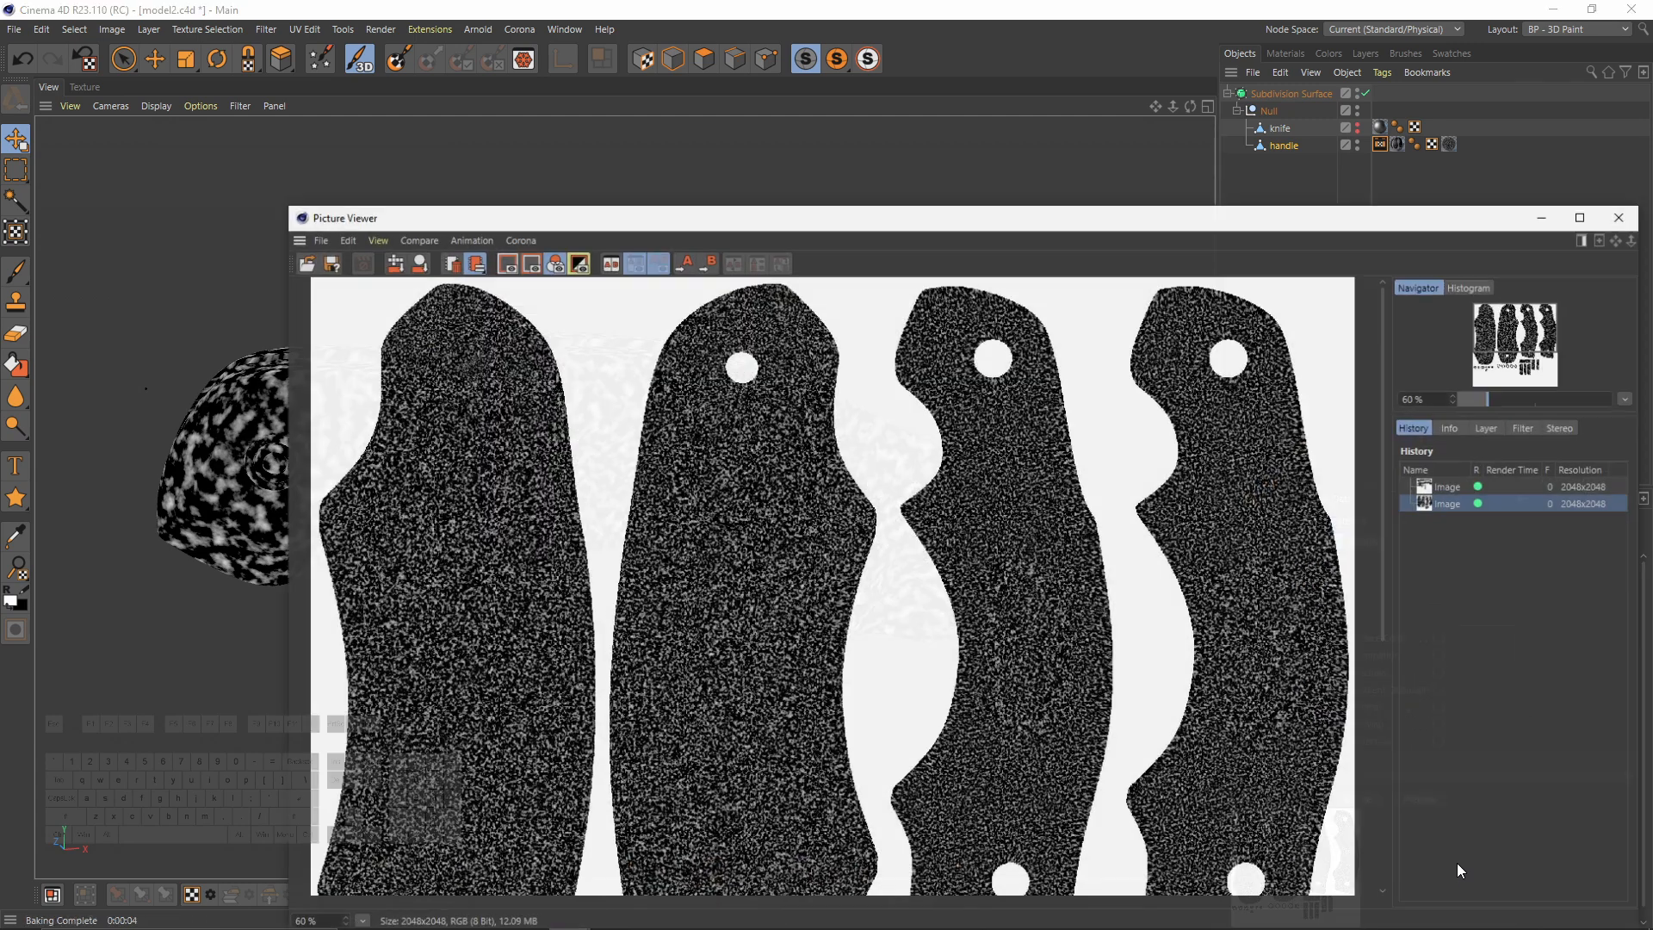
pyautogui.scroll(2, 712, 581)
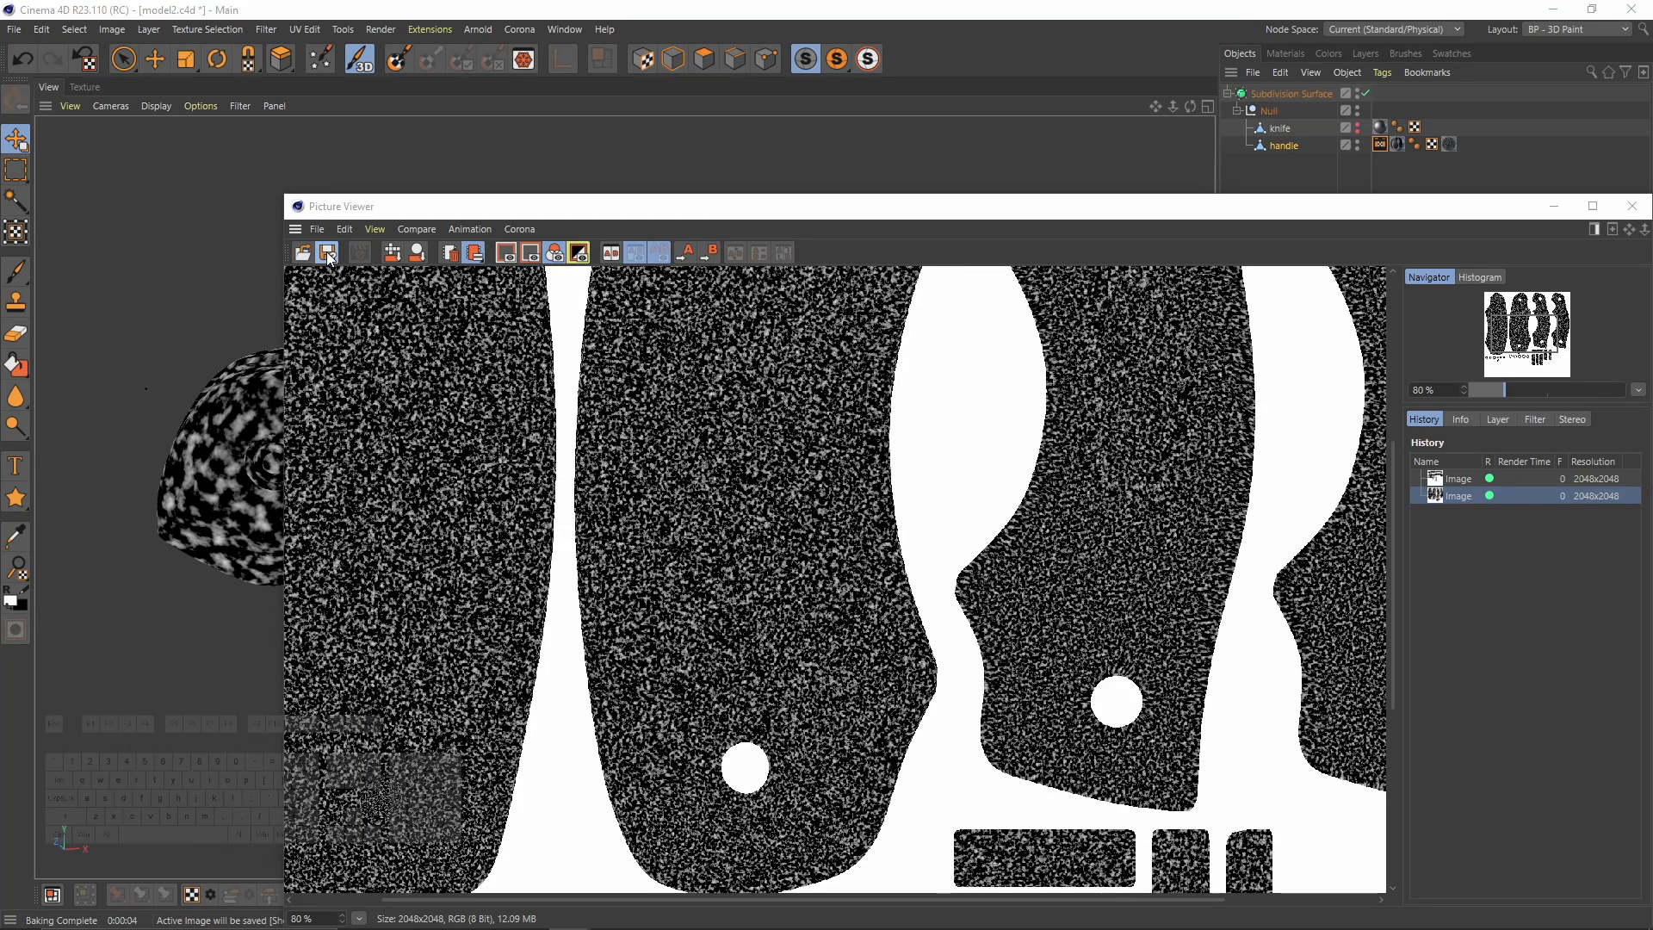
# Step: Save the baked noise image in JPG format as bump
pyautogui.click(327, 253)
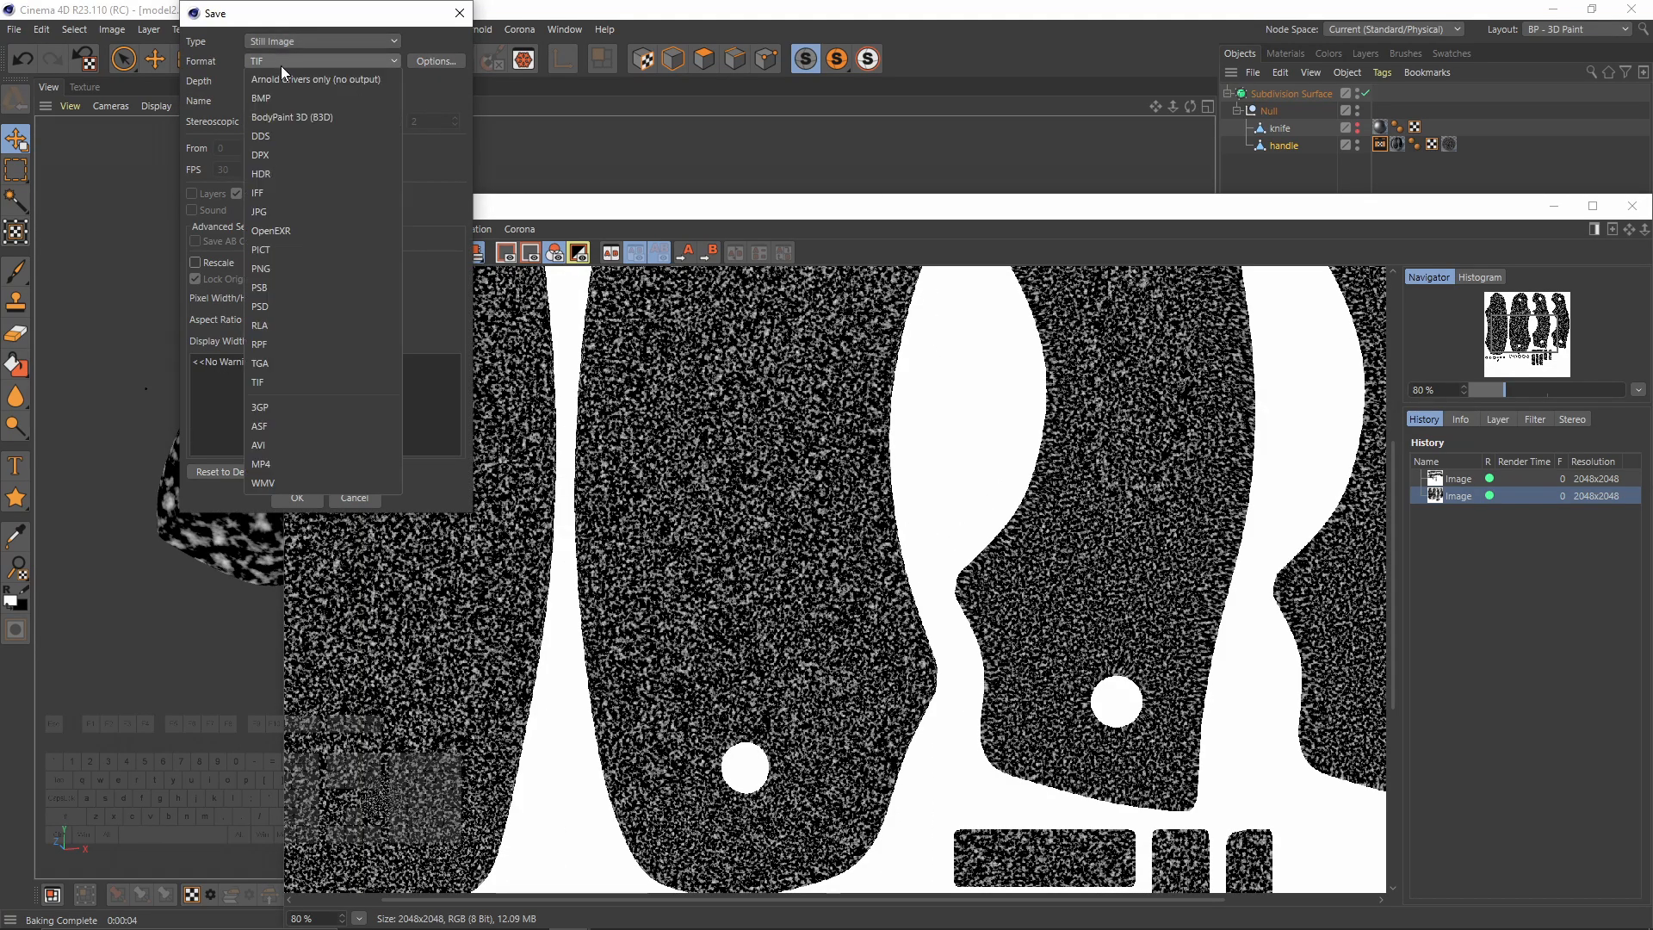
pyautogui.click(275, 210)
pyautogui.click(297, 497)
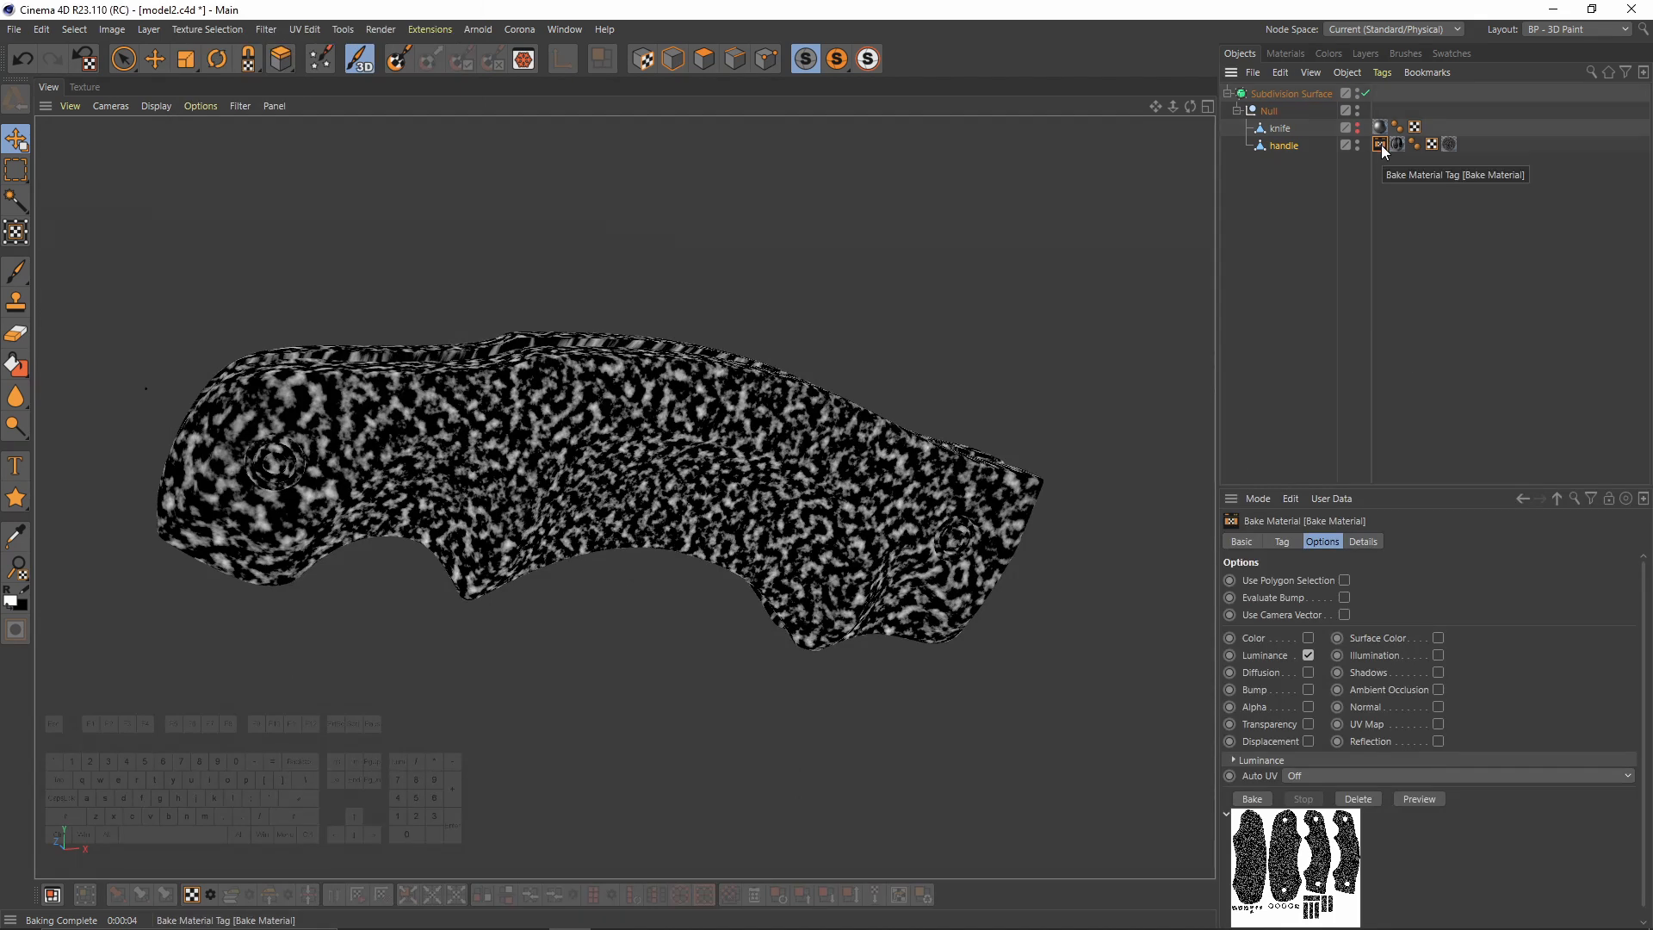
# Step: Delete the Bake Material tag and the Mat.2 material tag from the handle, and make the knife visible again
pyautogui.press('Delete')
pyautogui.click(1433, 144)
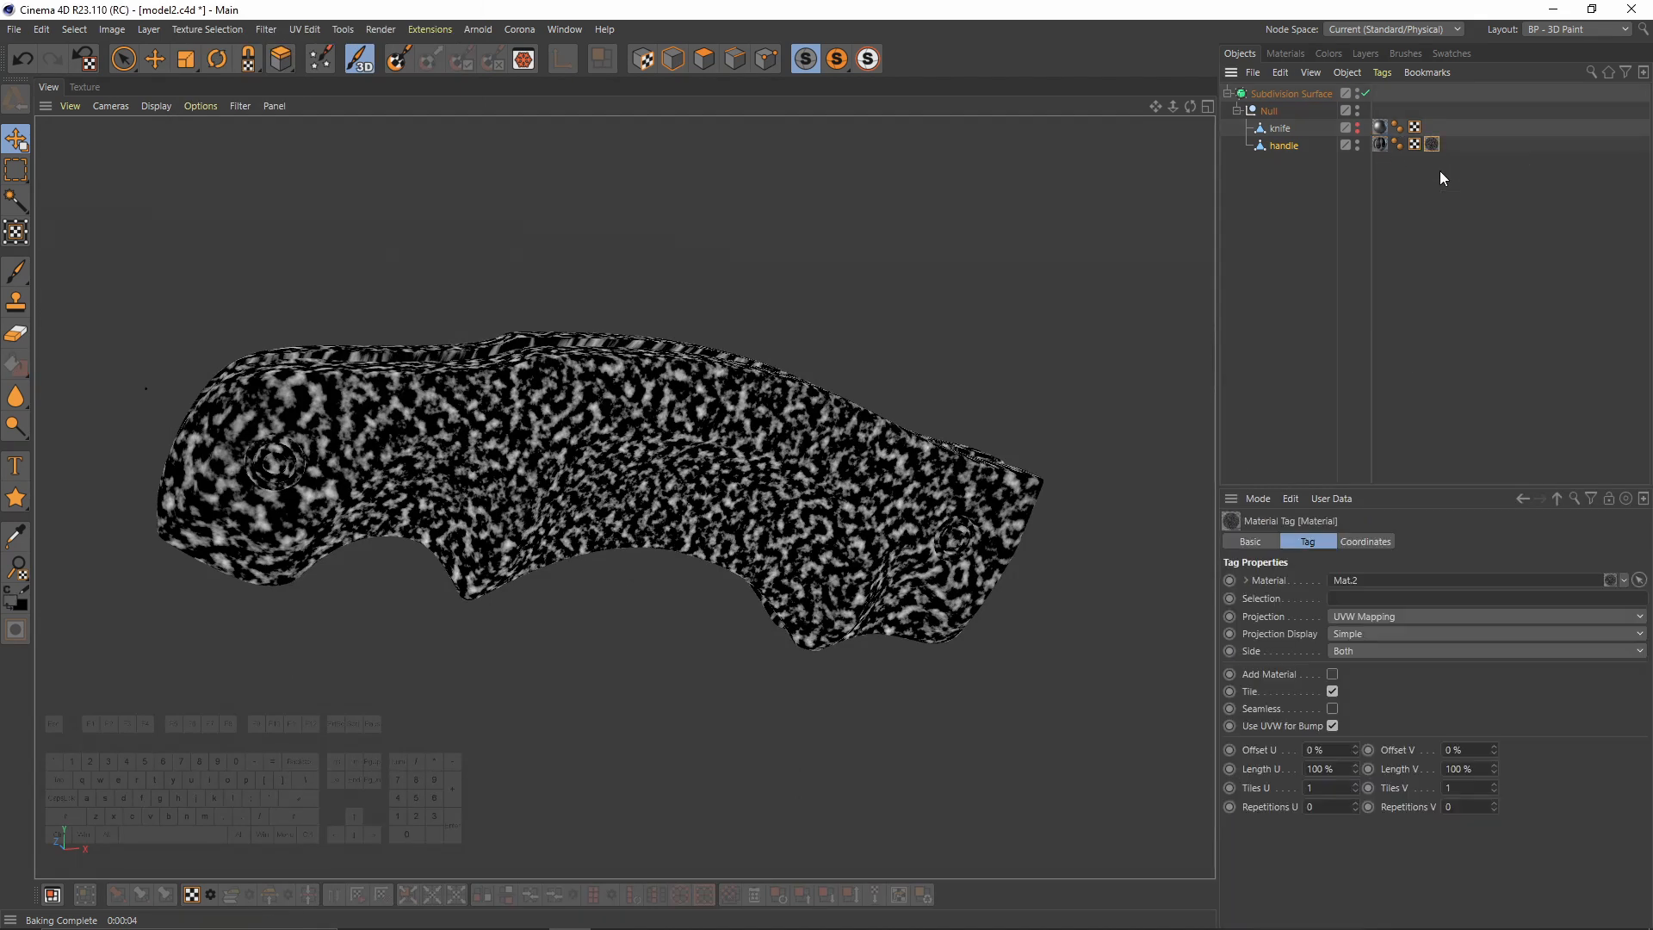
pyautogui.press('Delete')
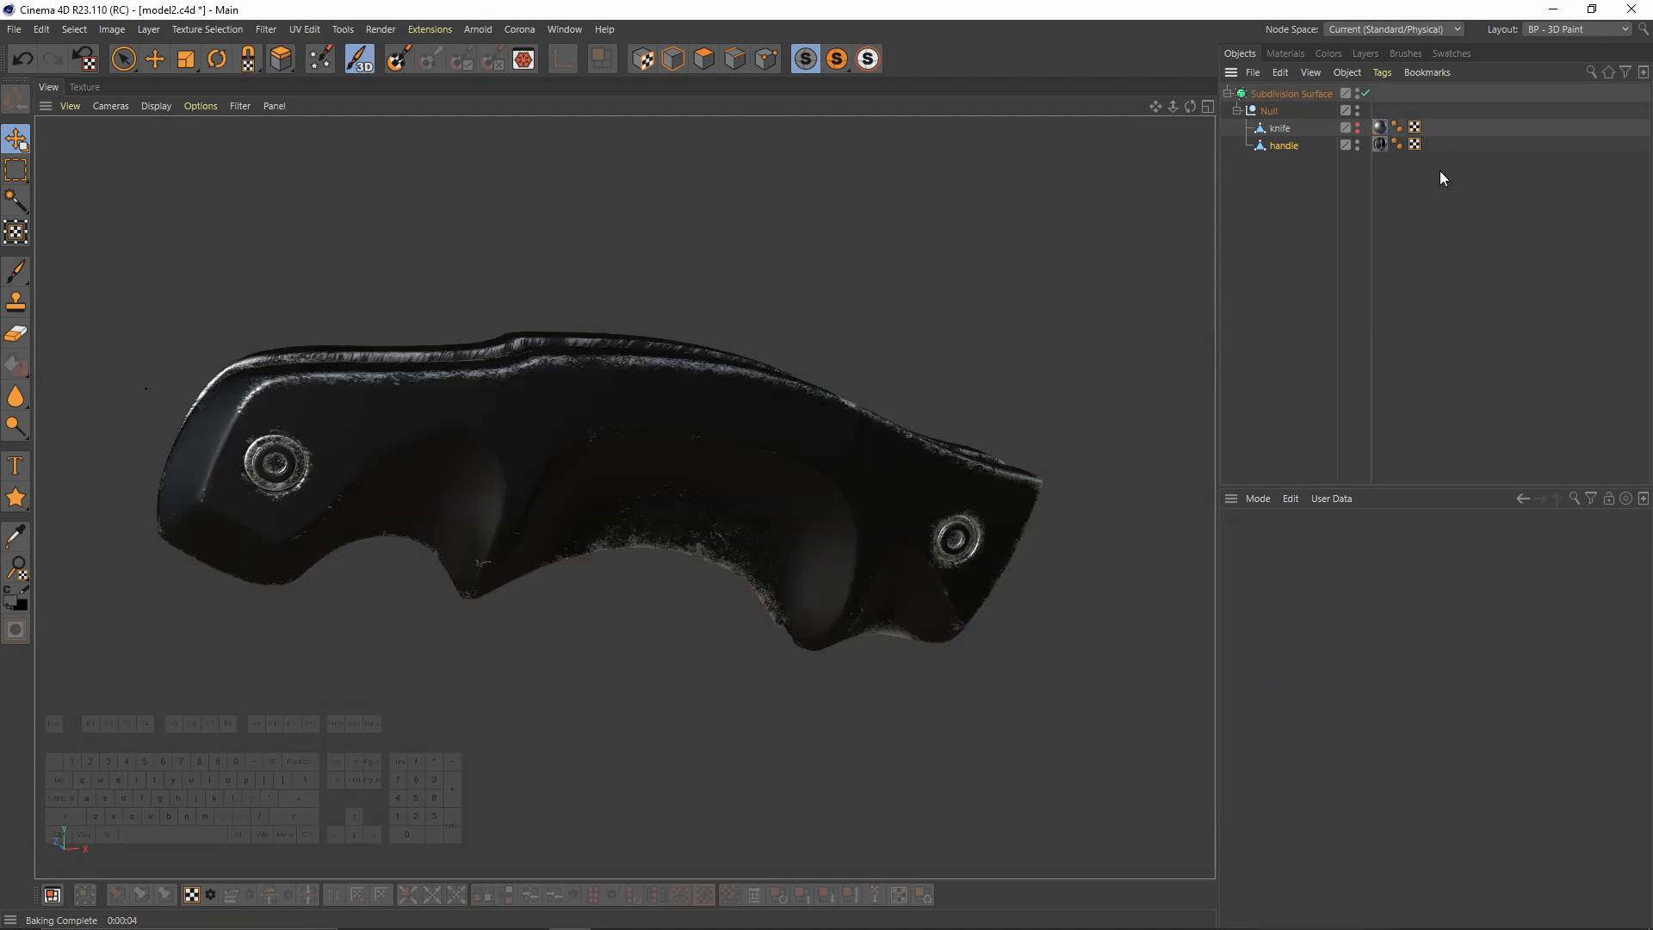
pyautogui.click(1357, 126)
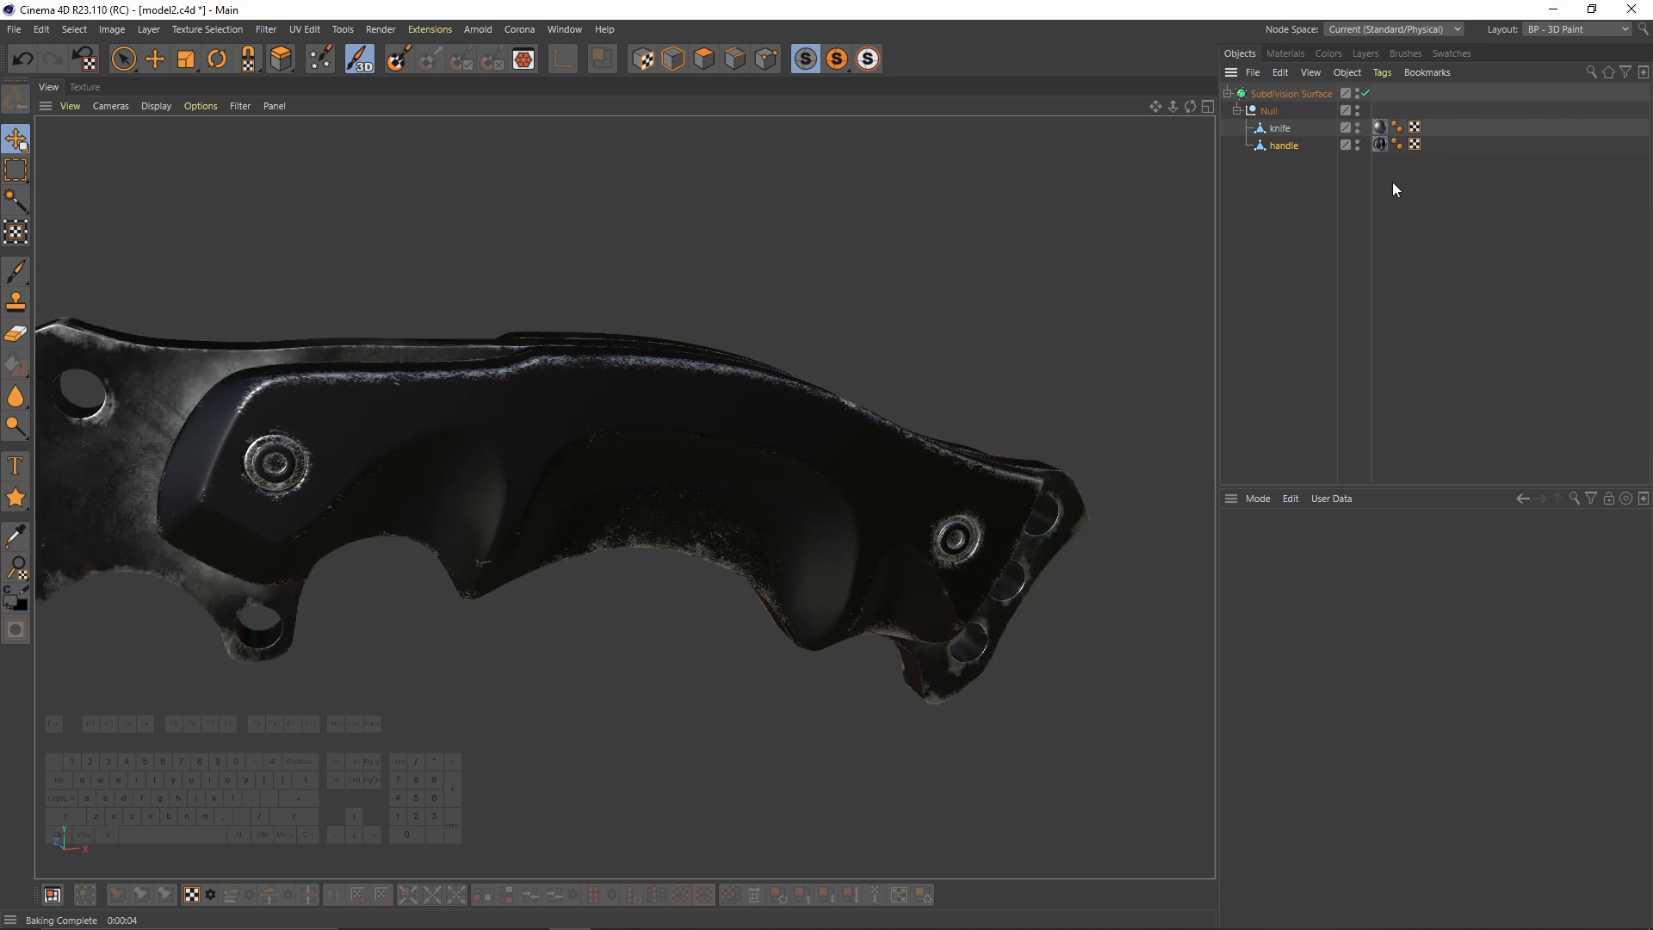
# Step: Delete the Mat.2 noise material from the scene's materials
pyautogui.click(1331, 53)
pyautogui.click(1247, 54)
pyautogui.click(1283, 55)
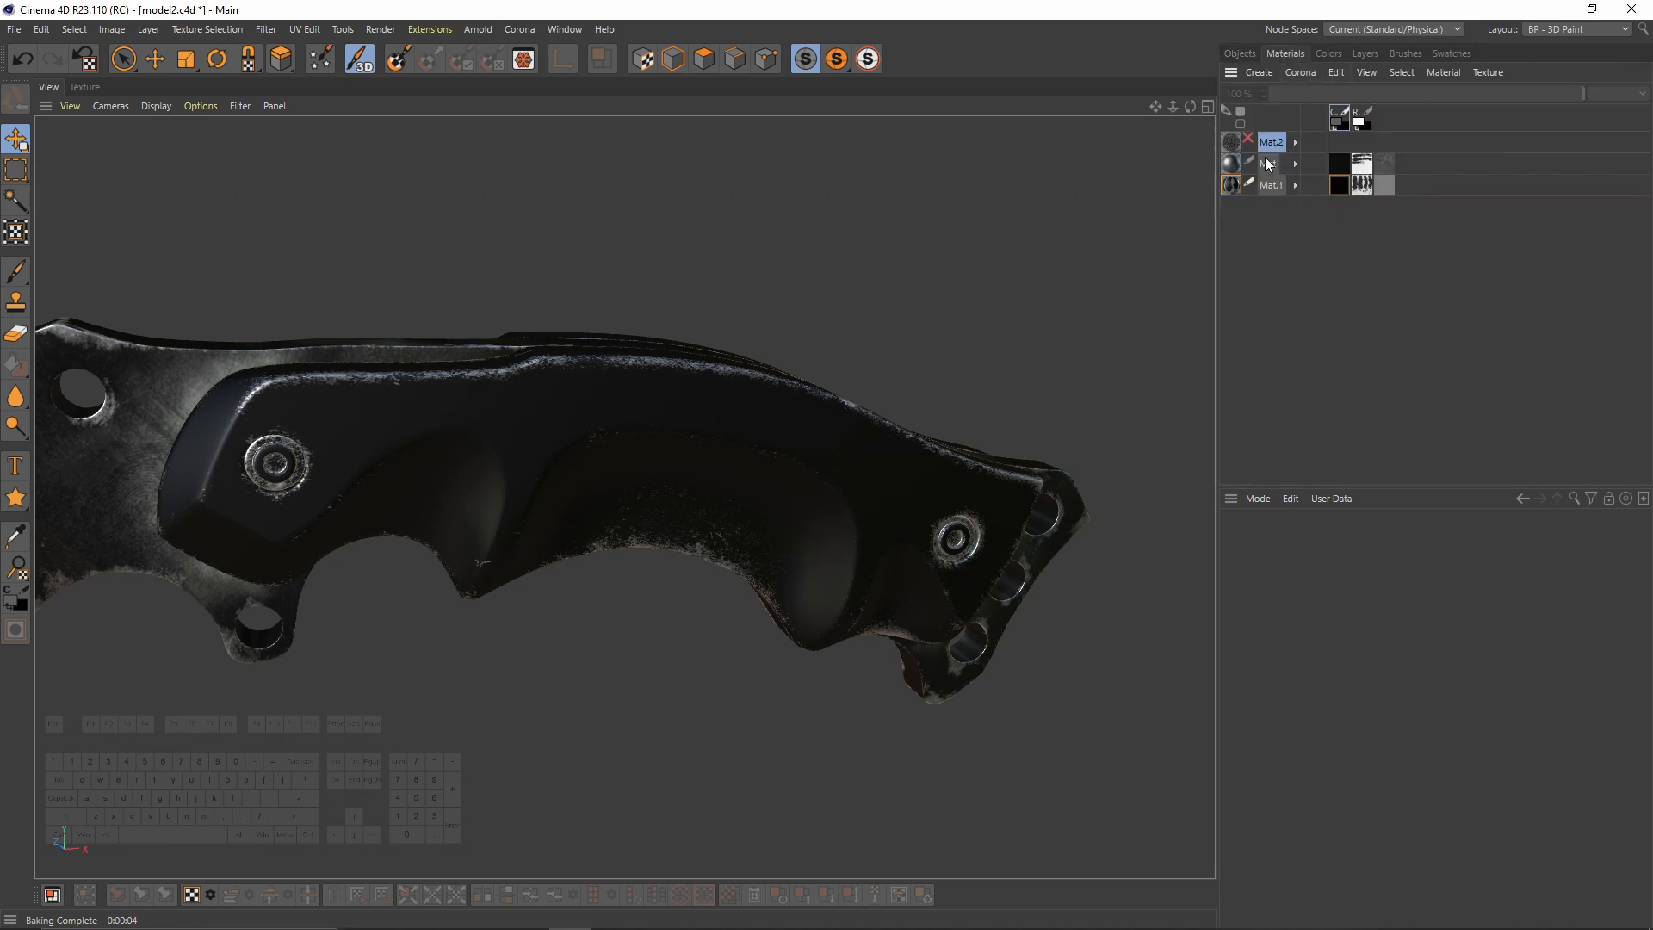
pyautogui.click(1233, 144)
pyautogui.press('Delete')
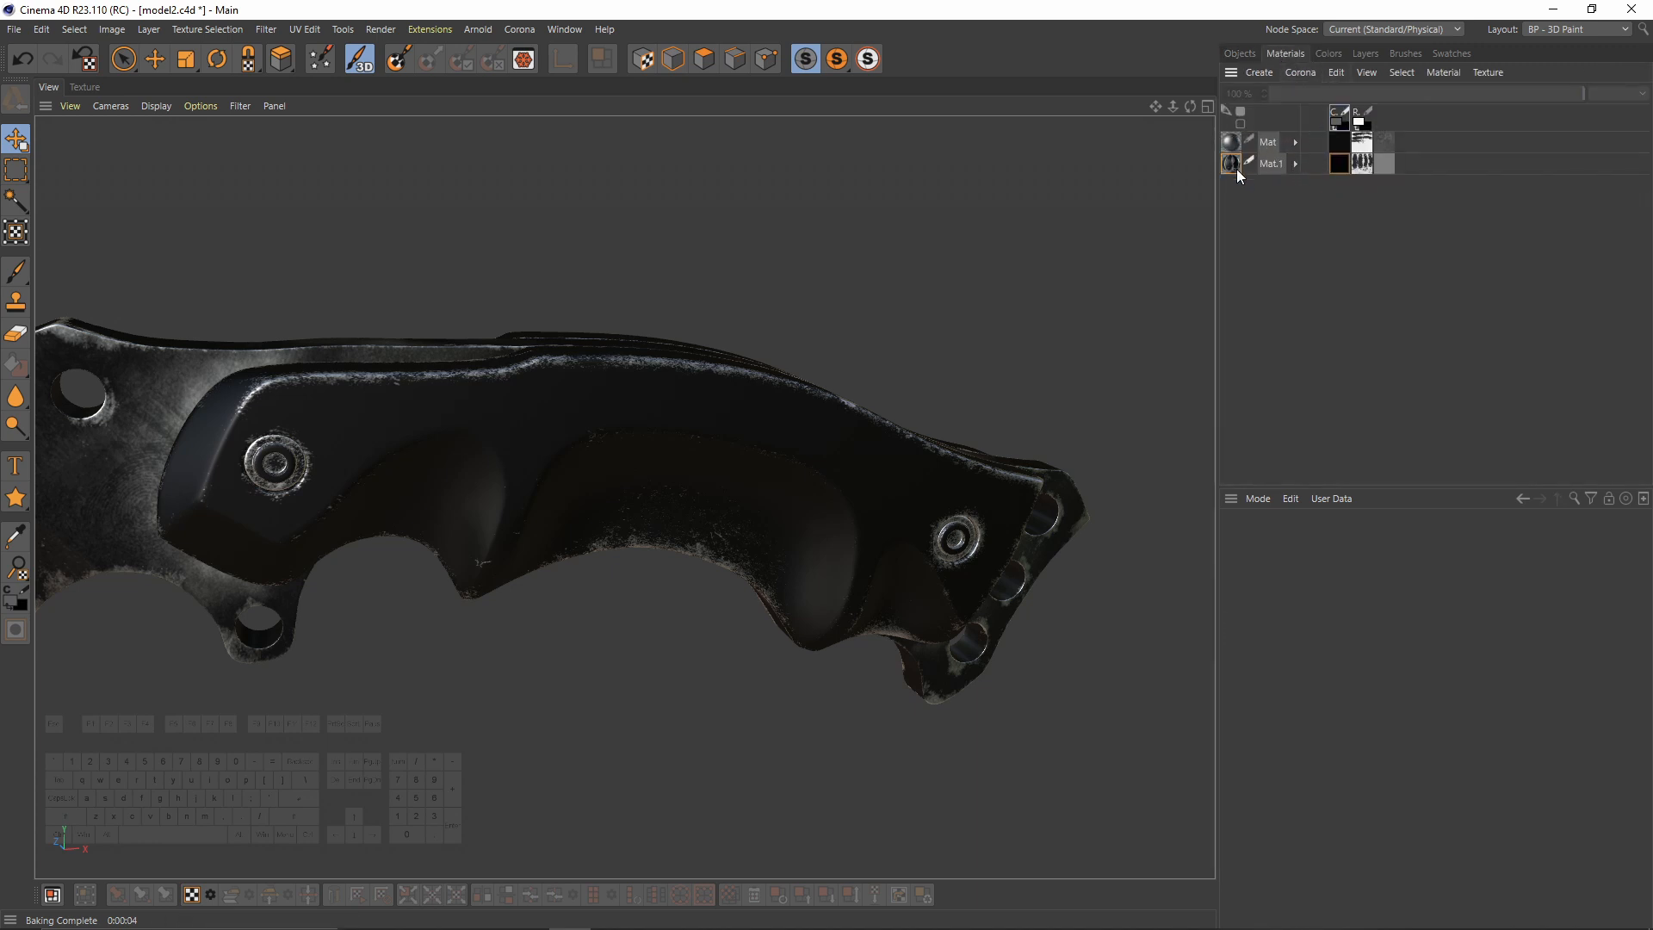
# Step: Open the handle material Mat.1 for editing and enable its Bump channel
pyautogui.click(1266, 164)
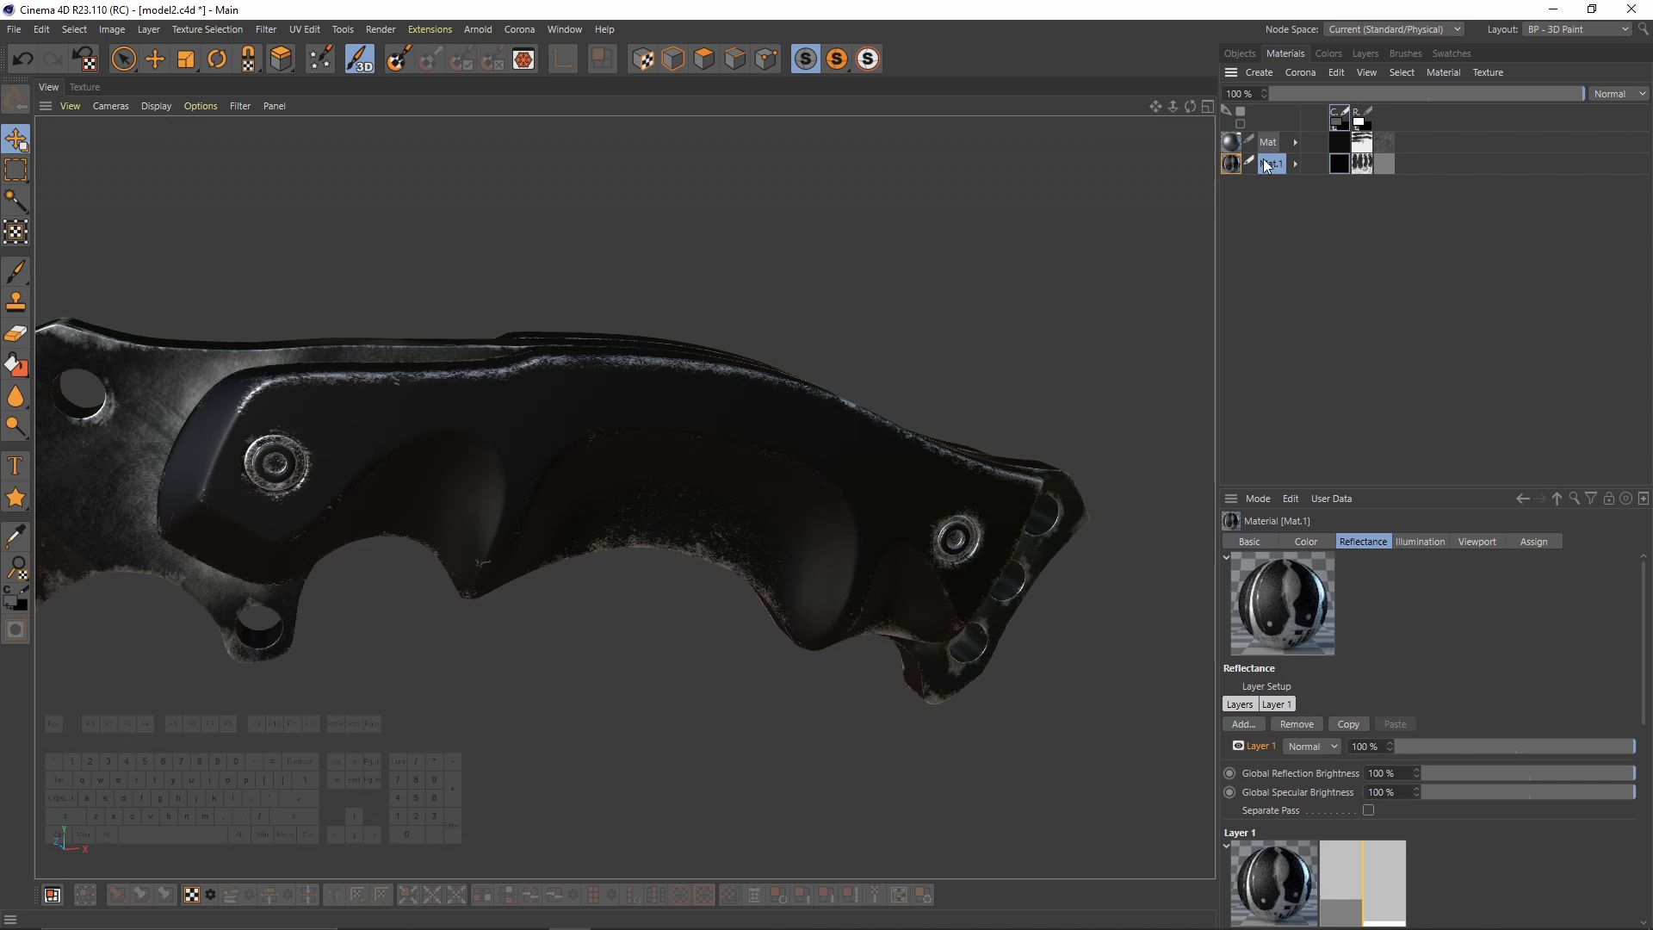
pyautogui.doubleClick(1377, 167)
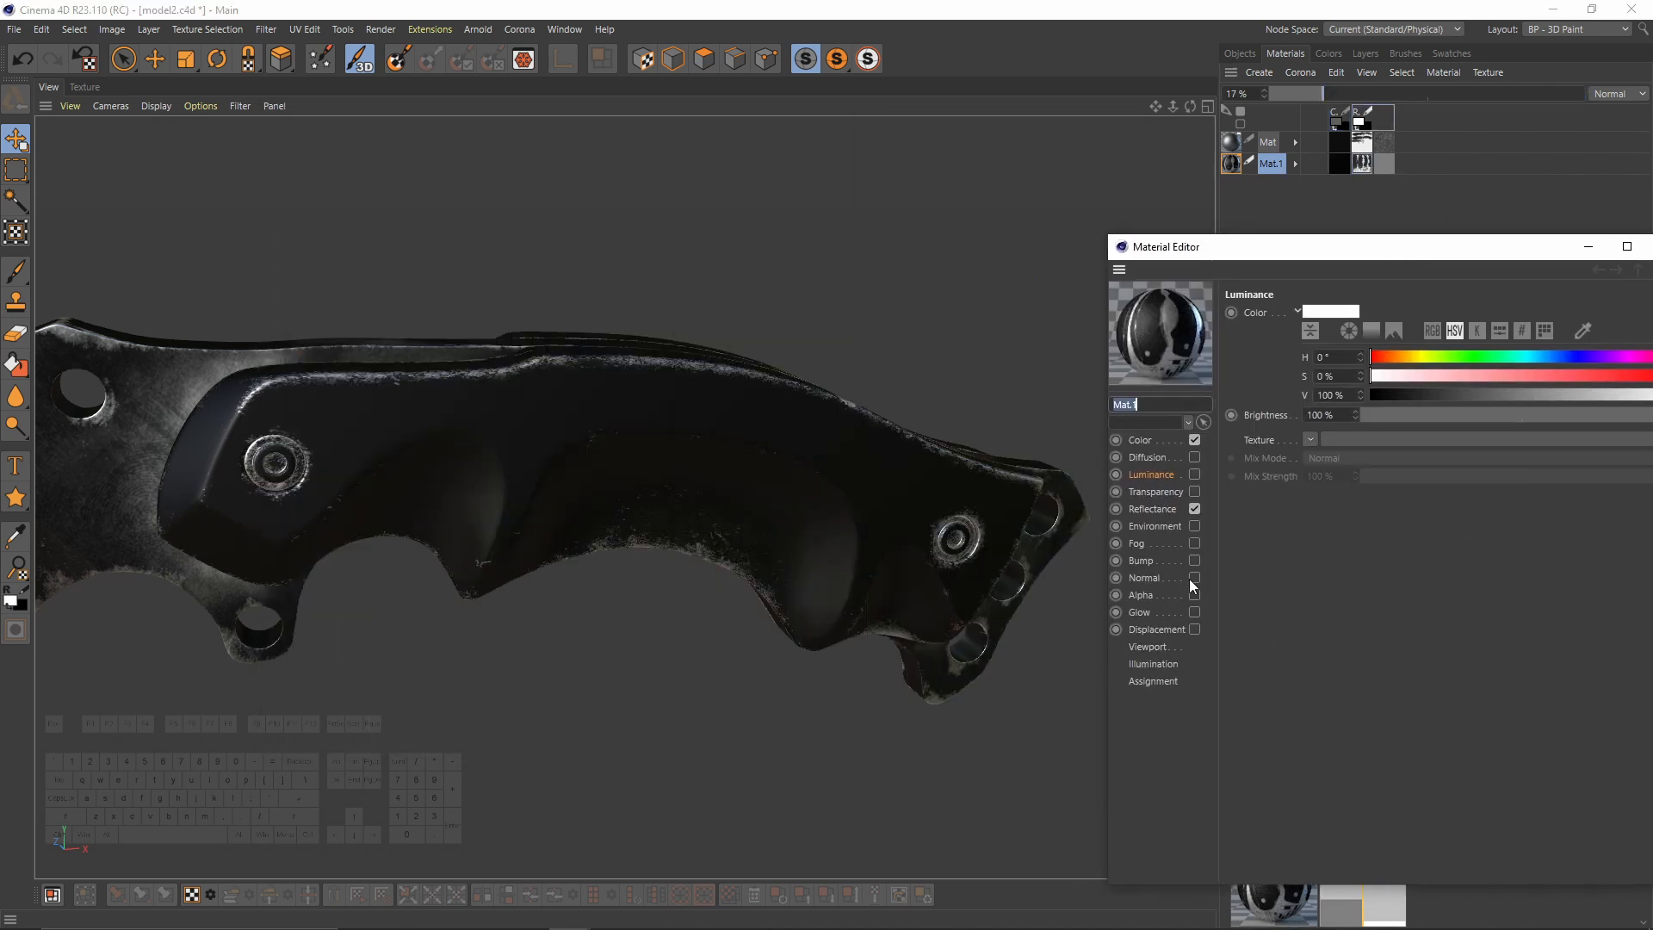
pyautogui.click(1195, 560)
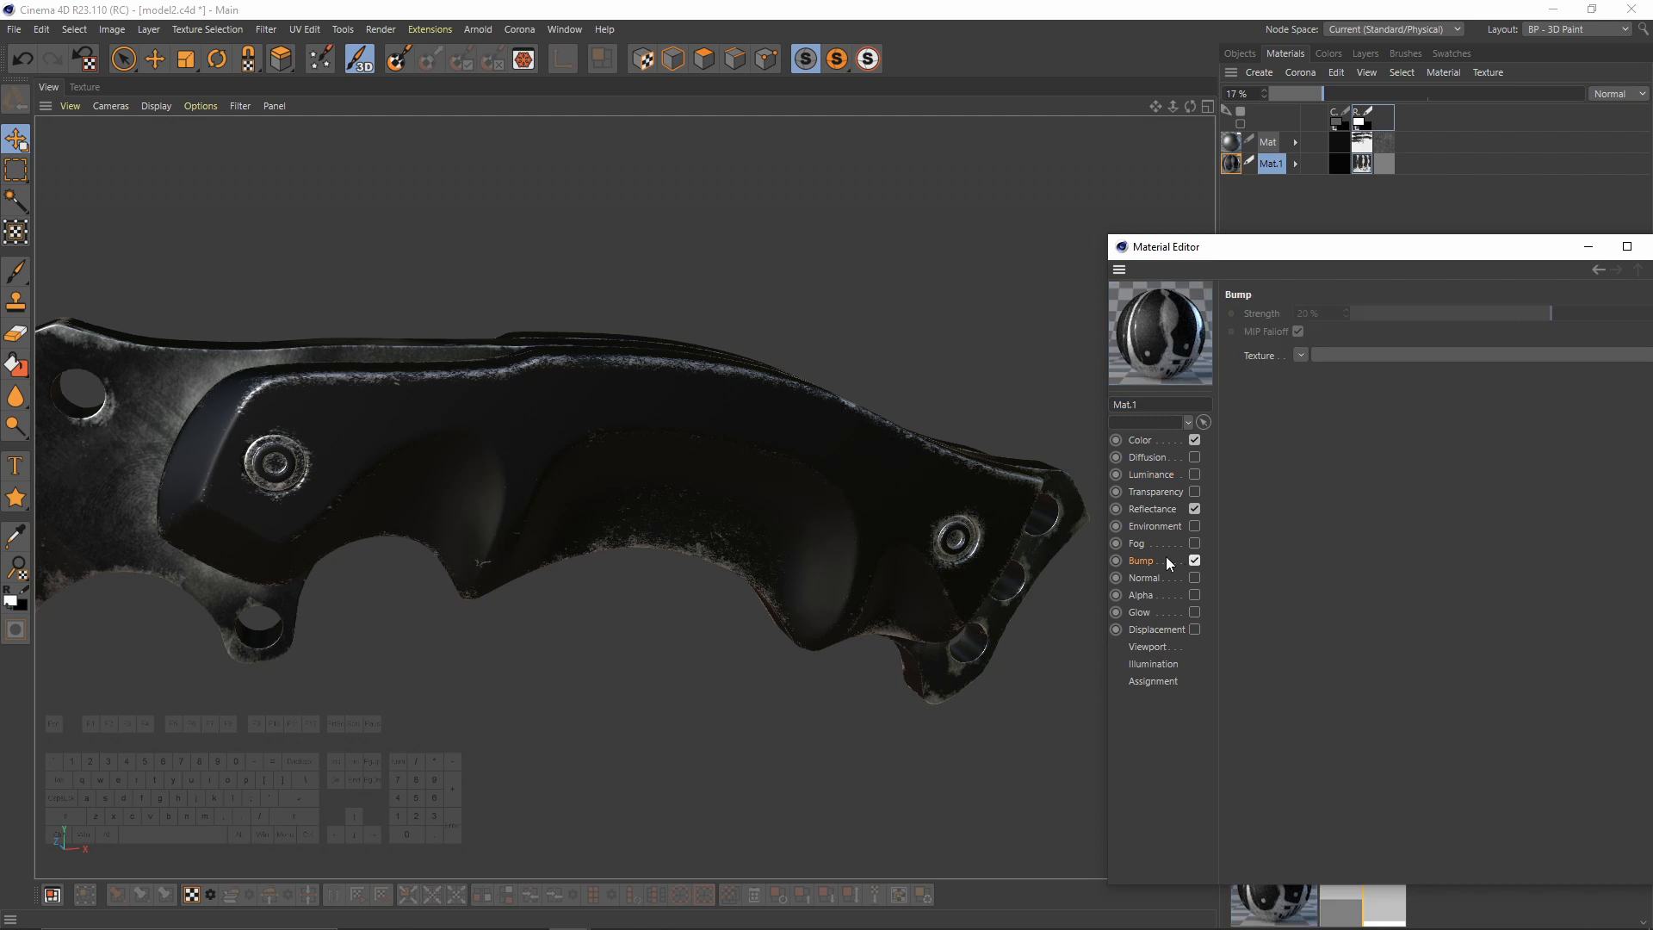
pyautogui.moveTo(1296, 241); pyautogui.dragTo(1187, 79)
# Step: Create a new 2048 x 2048 grayscale Bump texture named handle_bump and close the Material Editor
pyautogui.click(1192, 191)
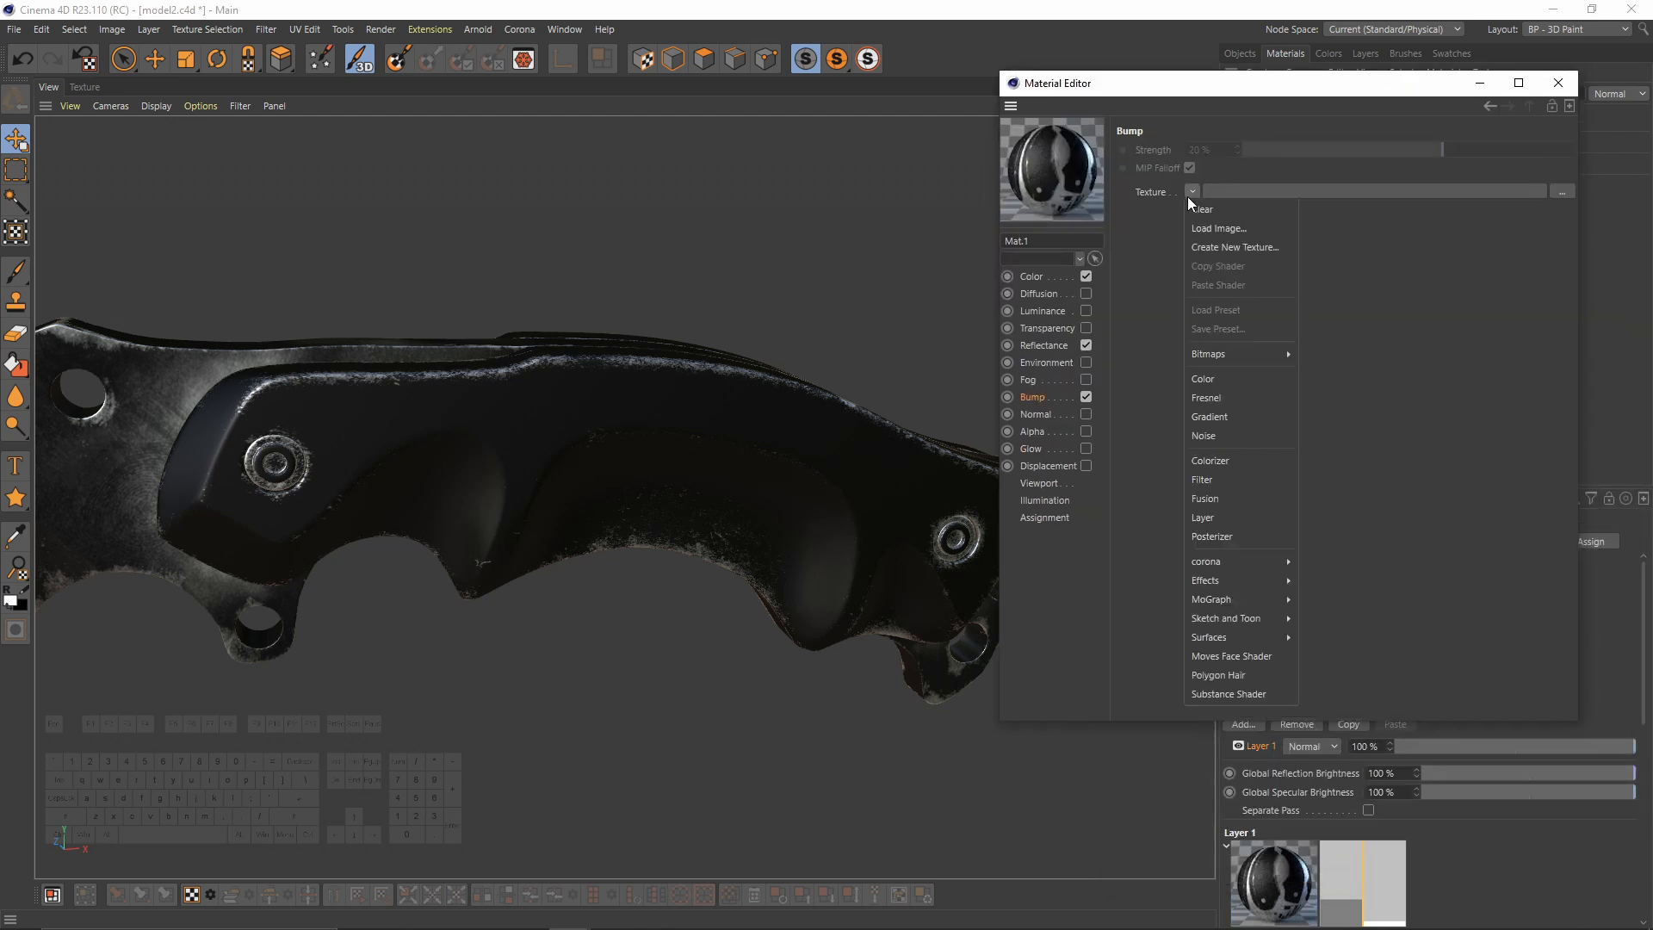
pyautogui.click(1240, 249)
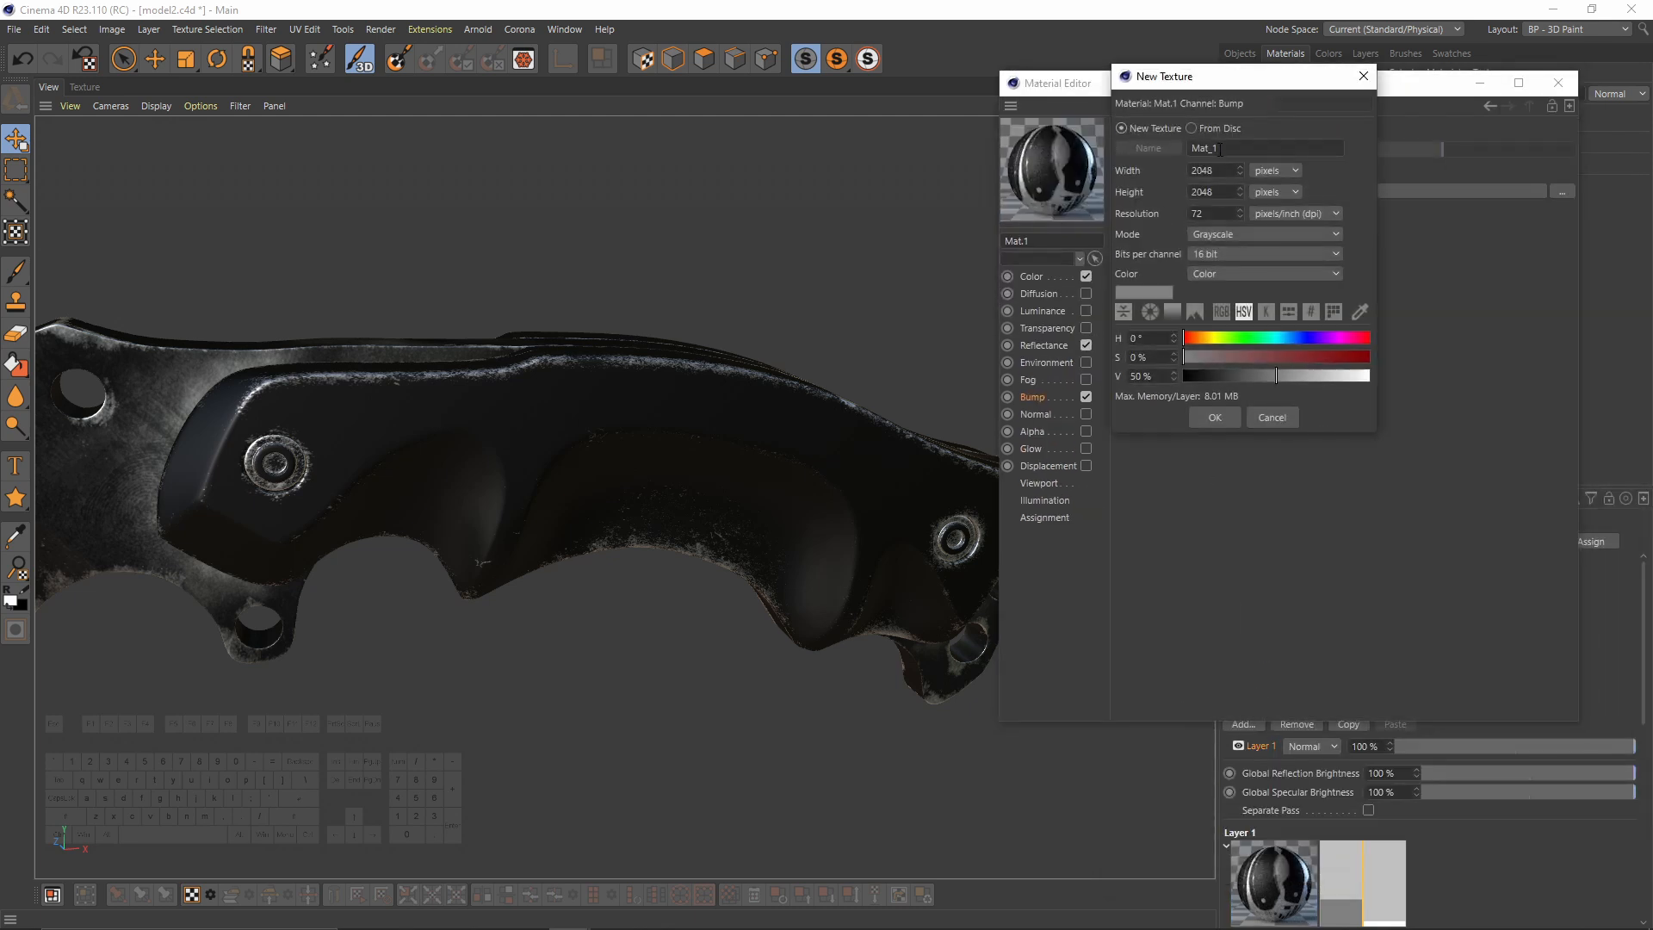
pyautogui.write('handle_bump')
pyautogui.press('Return')
pyautogui.click(1559, 83)
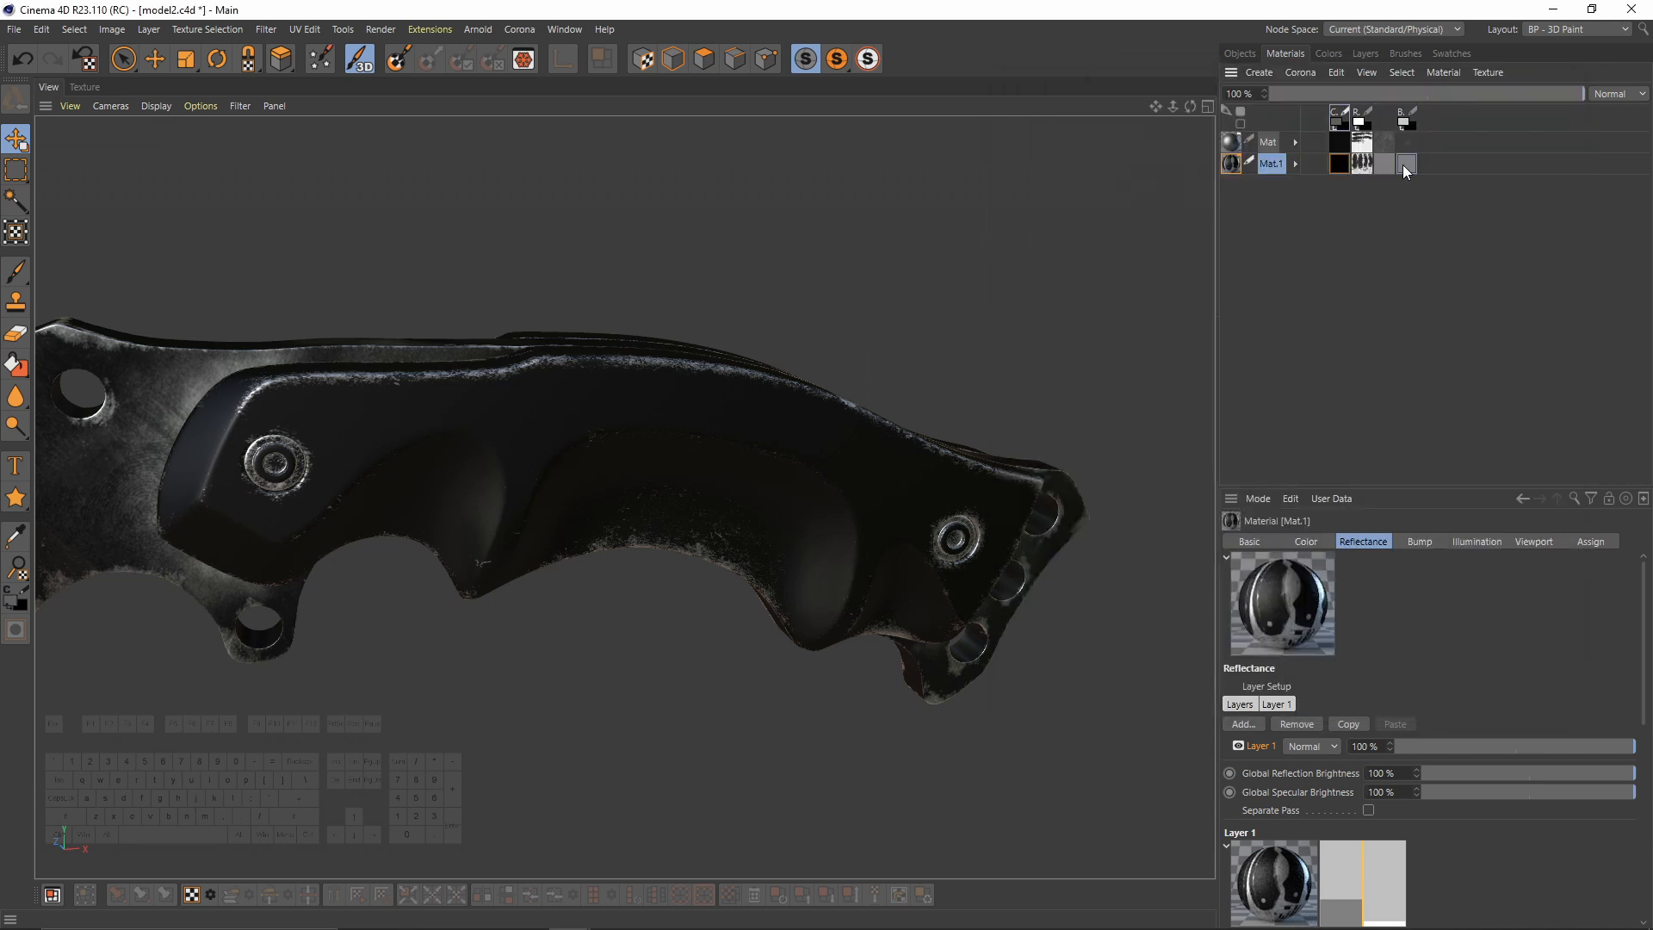
# Step: Activate Mat.1's bump channel for painting and open the baked bump image in the texture editor
pyautogui.click(1408, 120)
pyautogui.click(1365, 54)
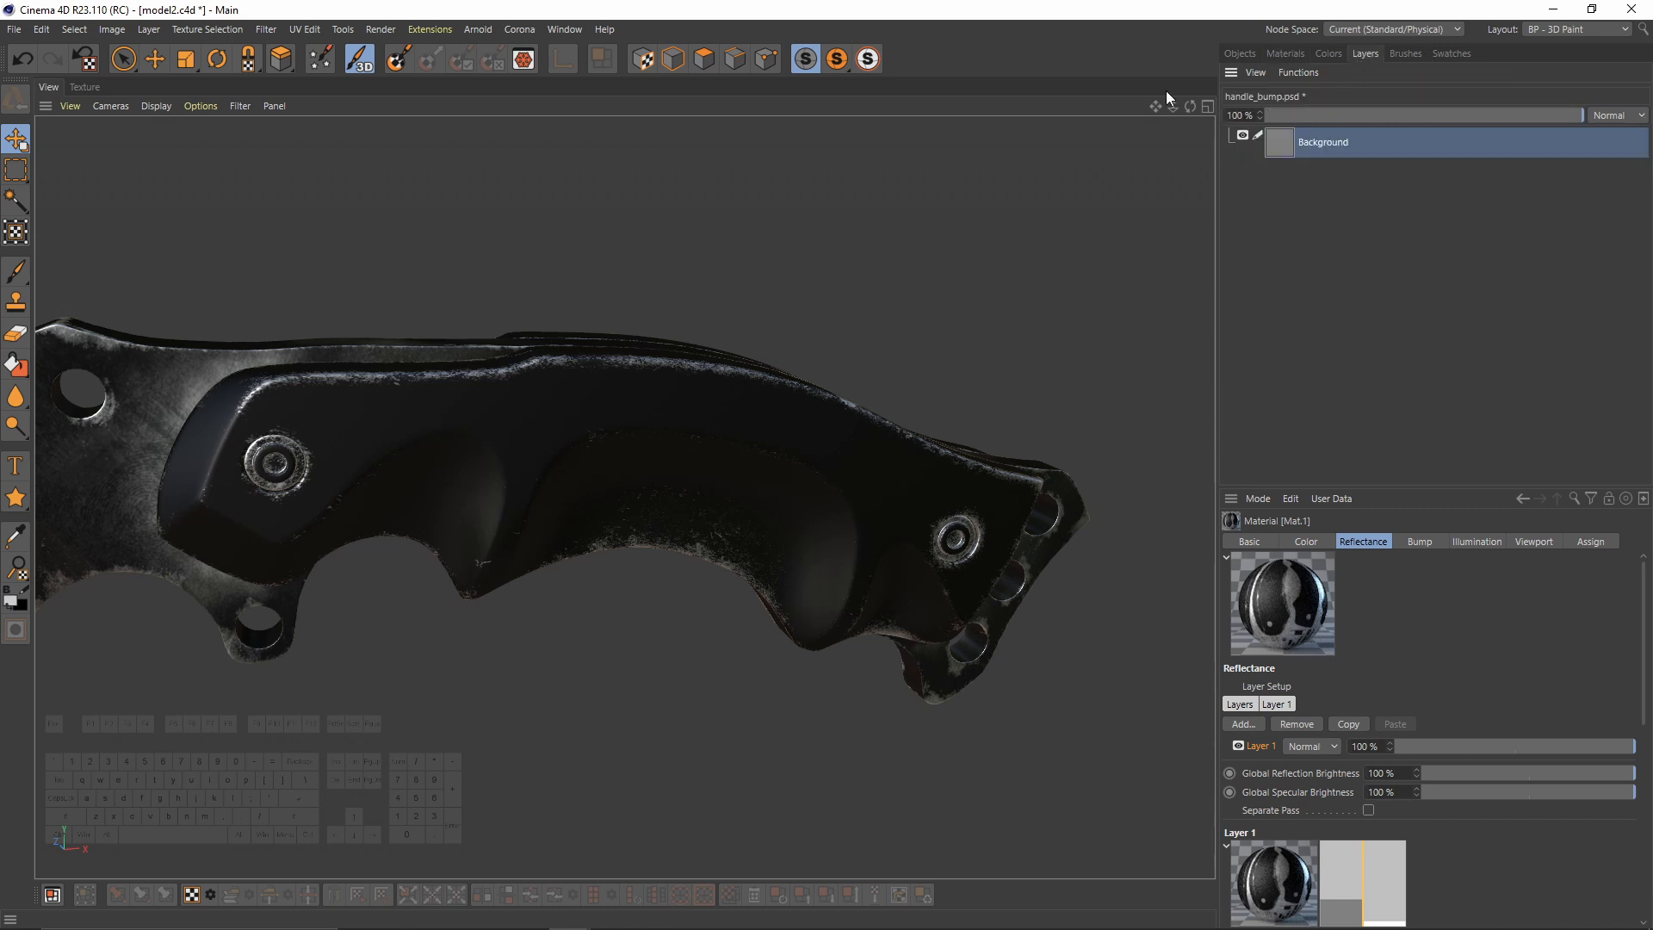
pyautogui.click(95, 86)
pyautogui.click(437, 106)
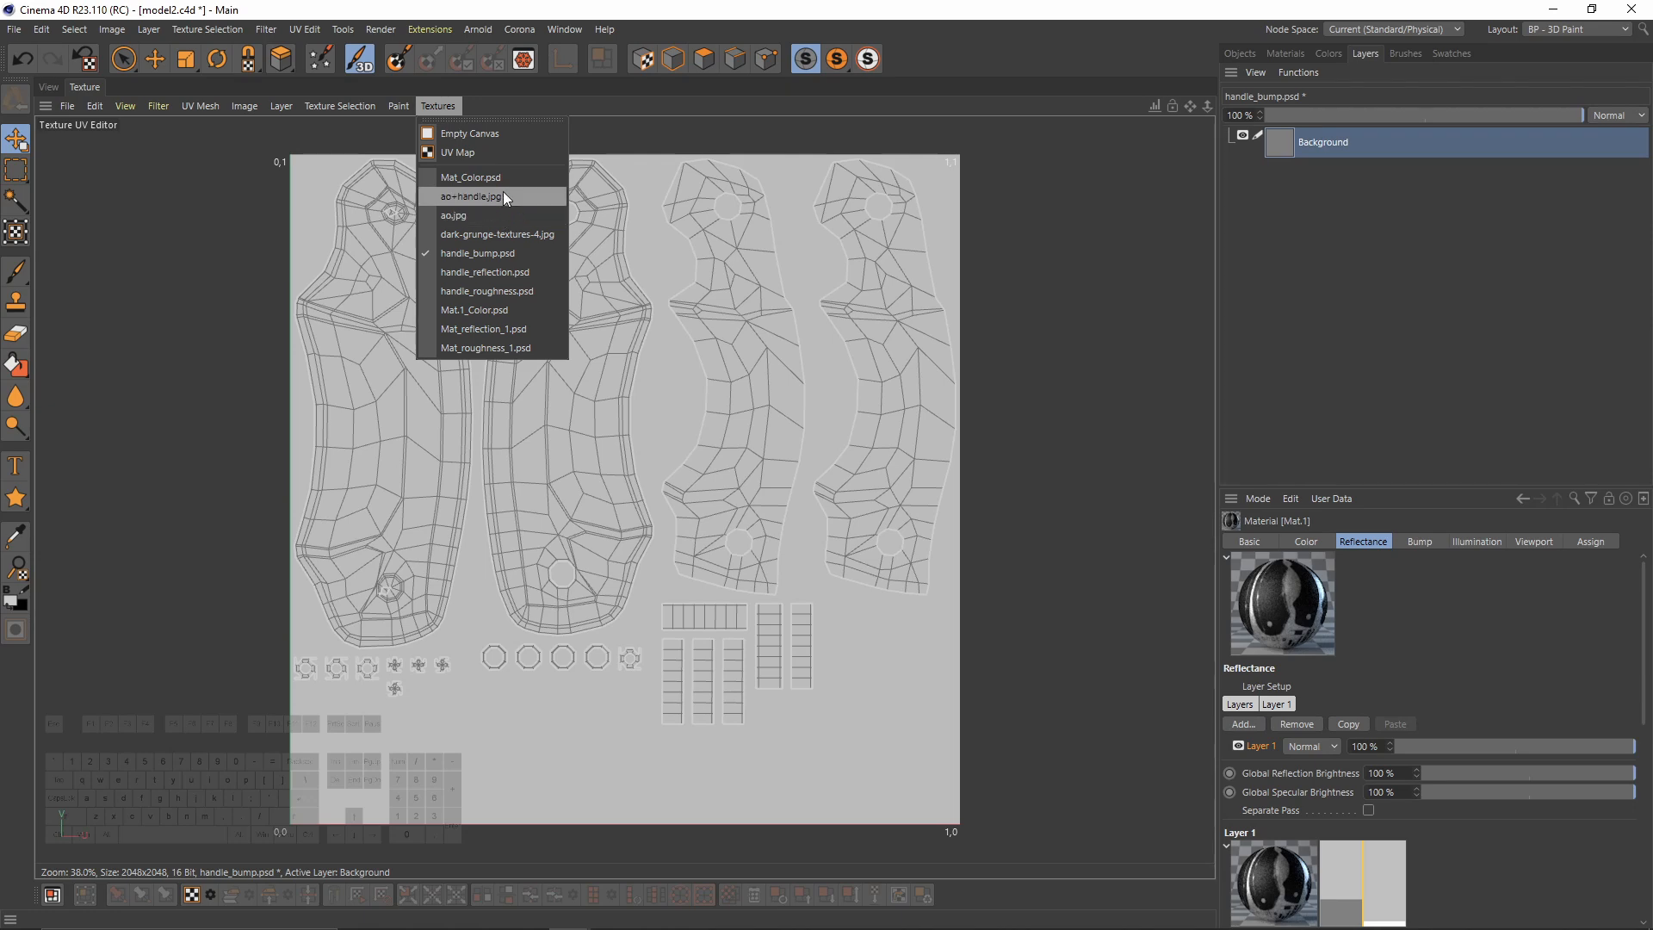
pyautogui.moveTo(67, 106)
pyautogui.click(105, 155)
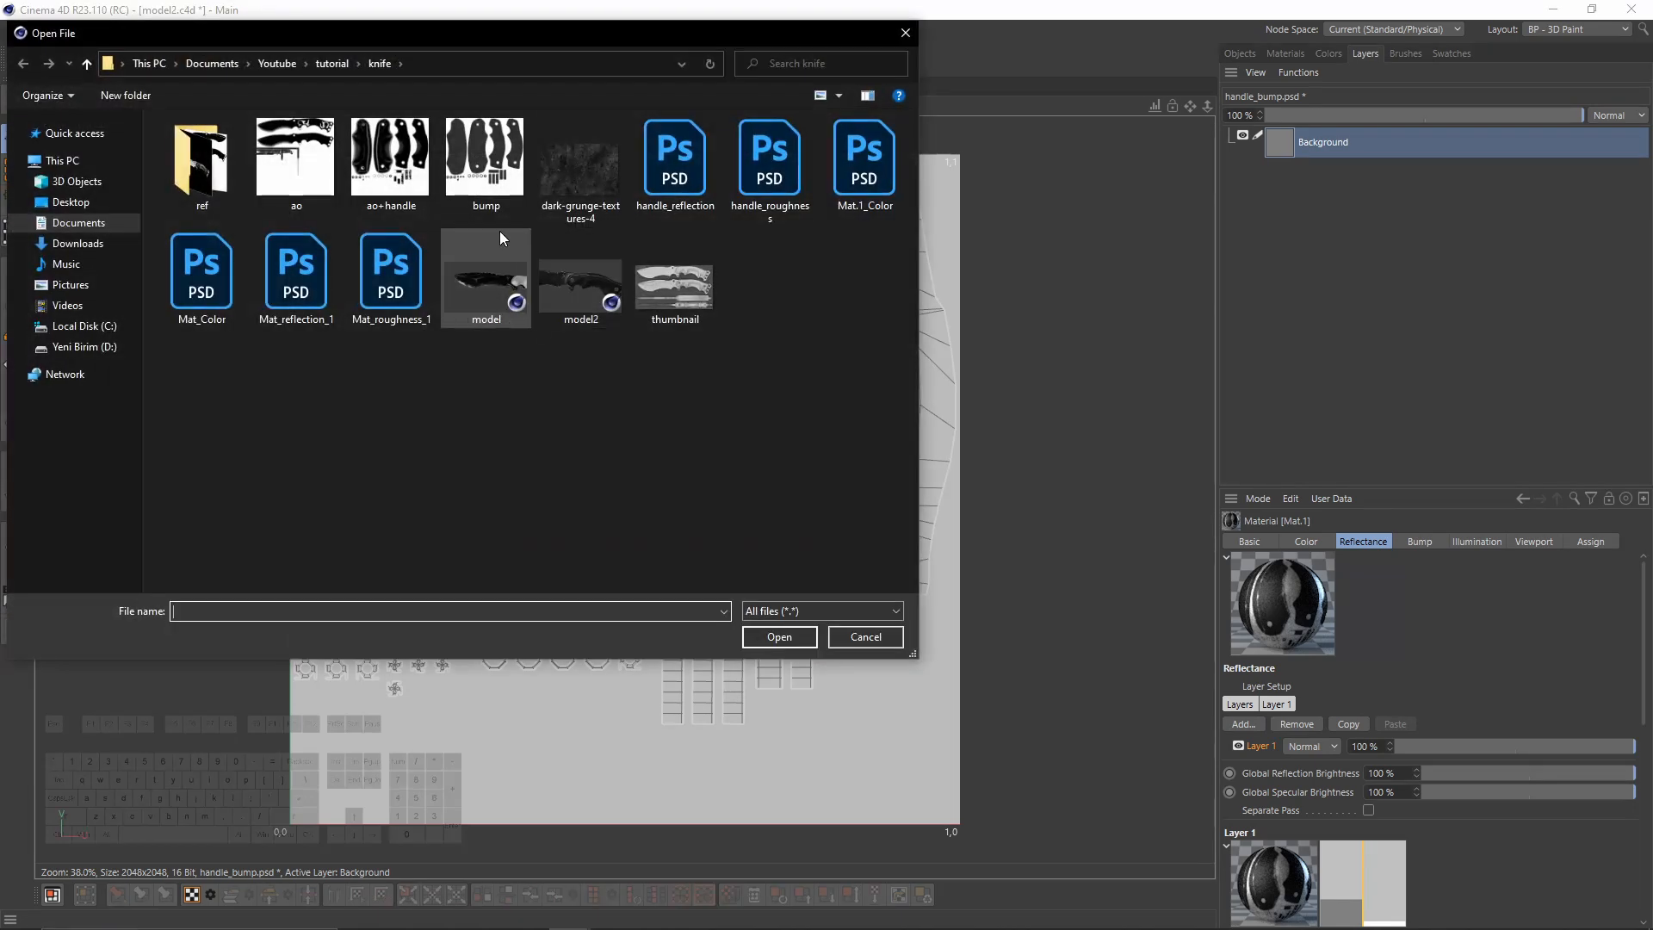
pyautogui.doubleClick(499, 231)
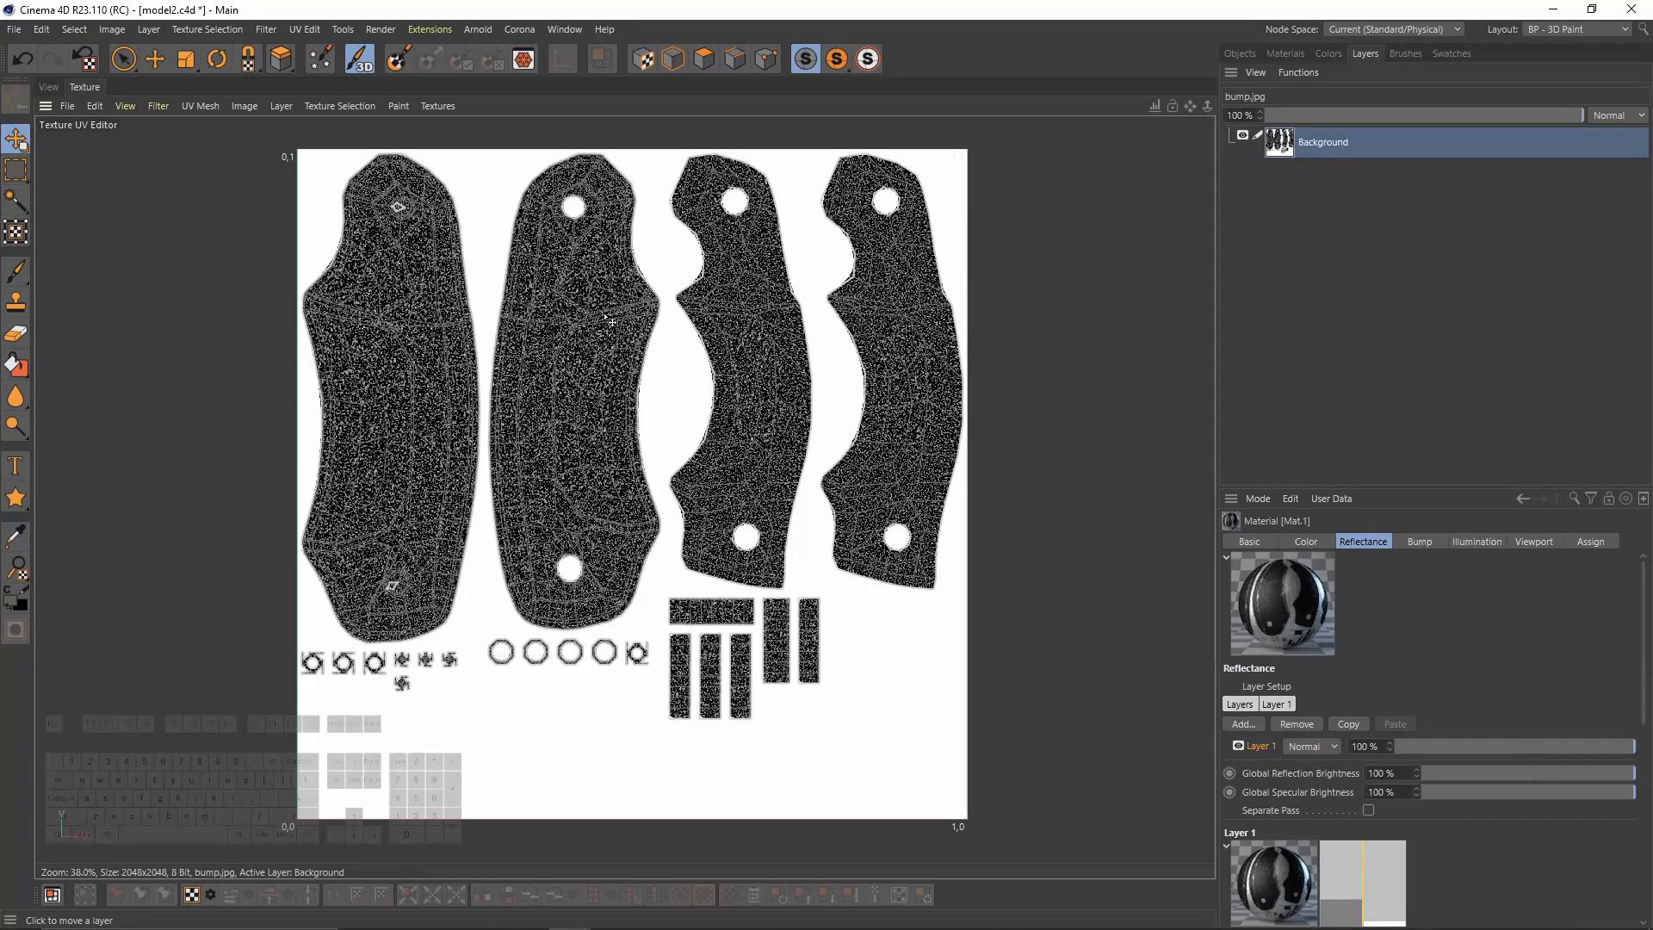
# Step: Copy the whole bump.jpg image and paste it as a new layer into handle_bump.psd
pyautogui.click(15, 170)
pyautogui.moveTo(258, 134); pyautogui.dragTo(1028, 866)
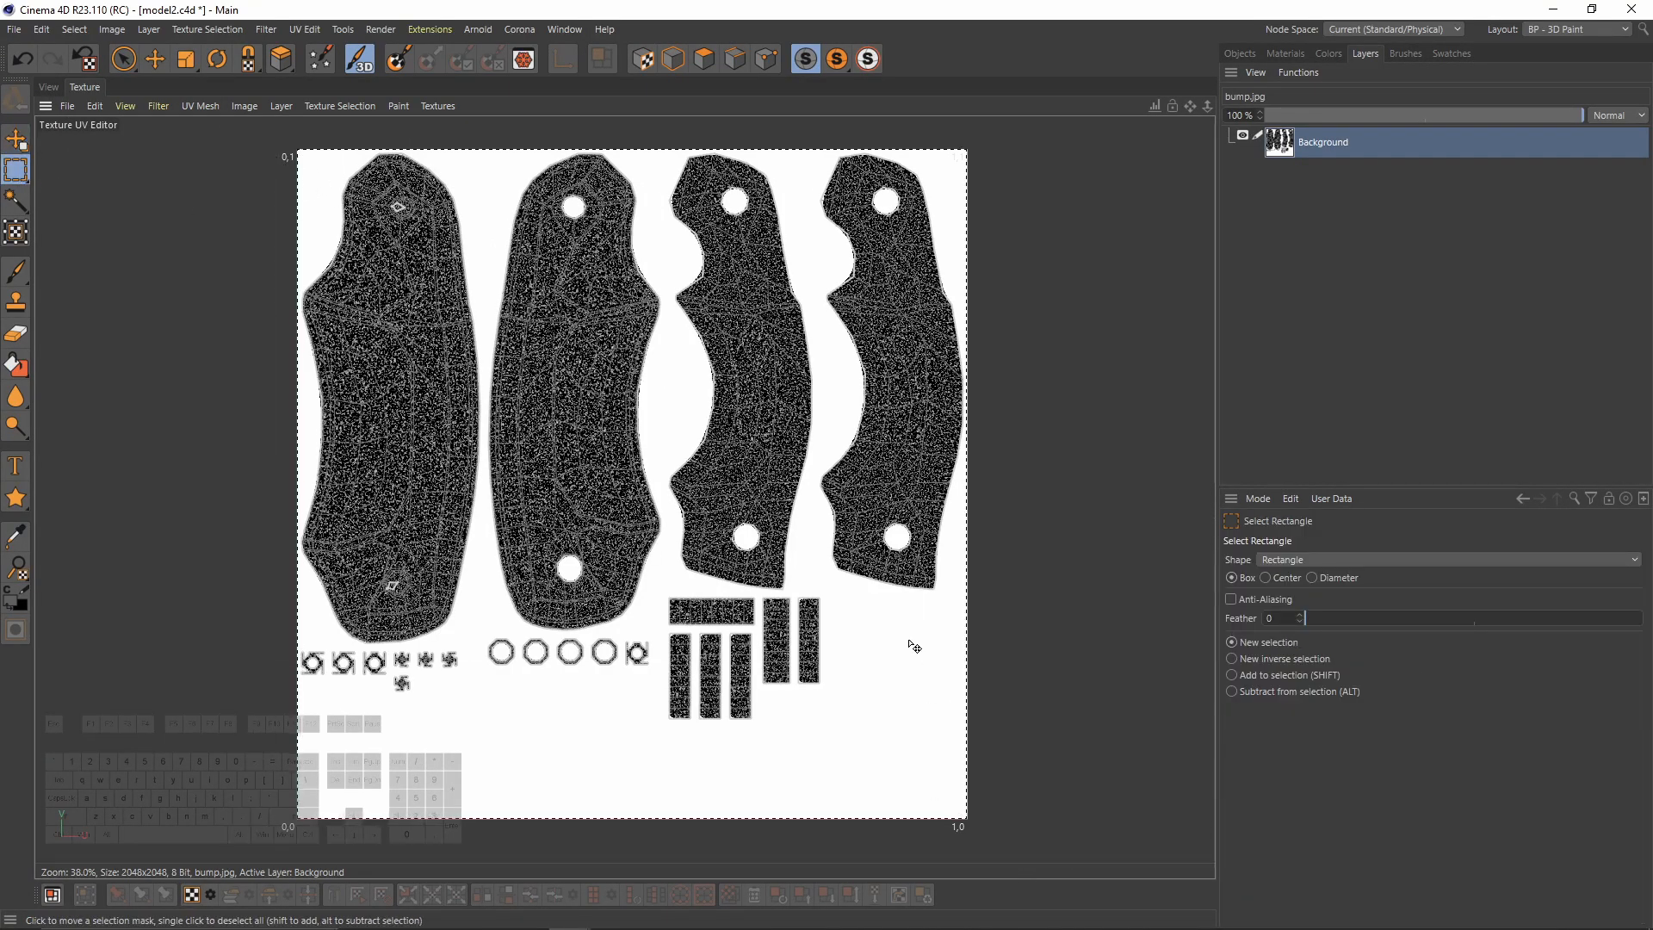
pyautogui.click(434, 105)
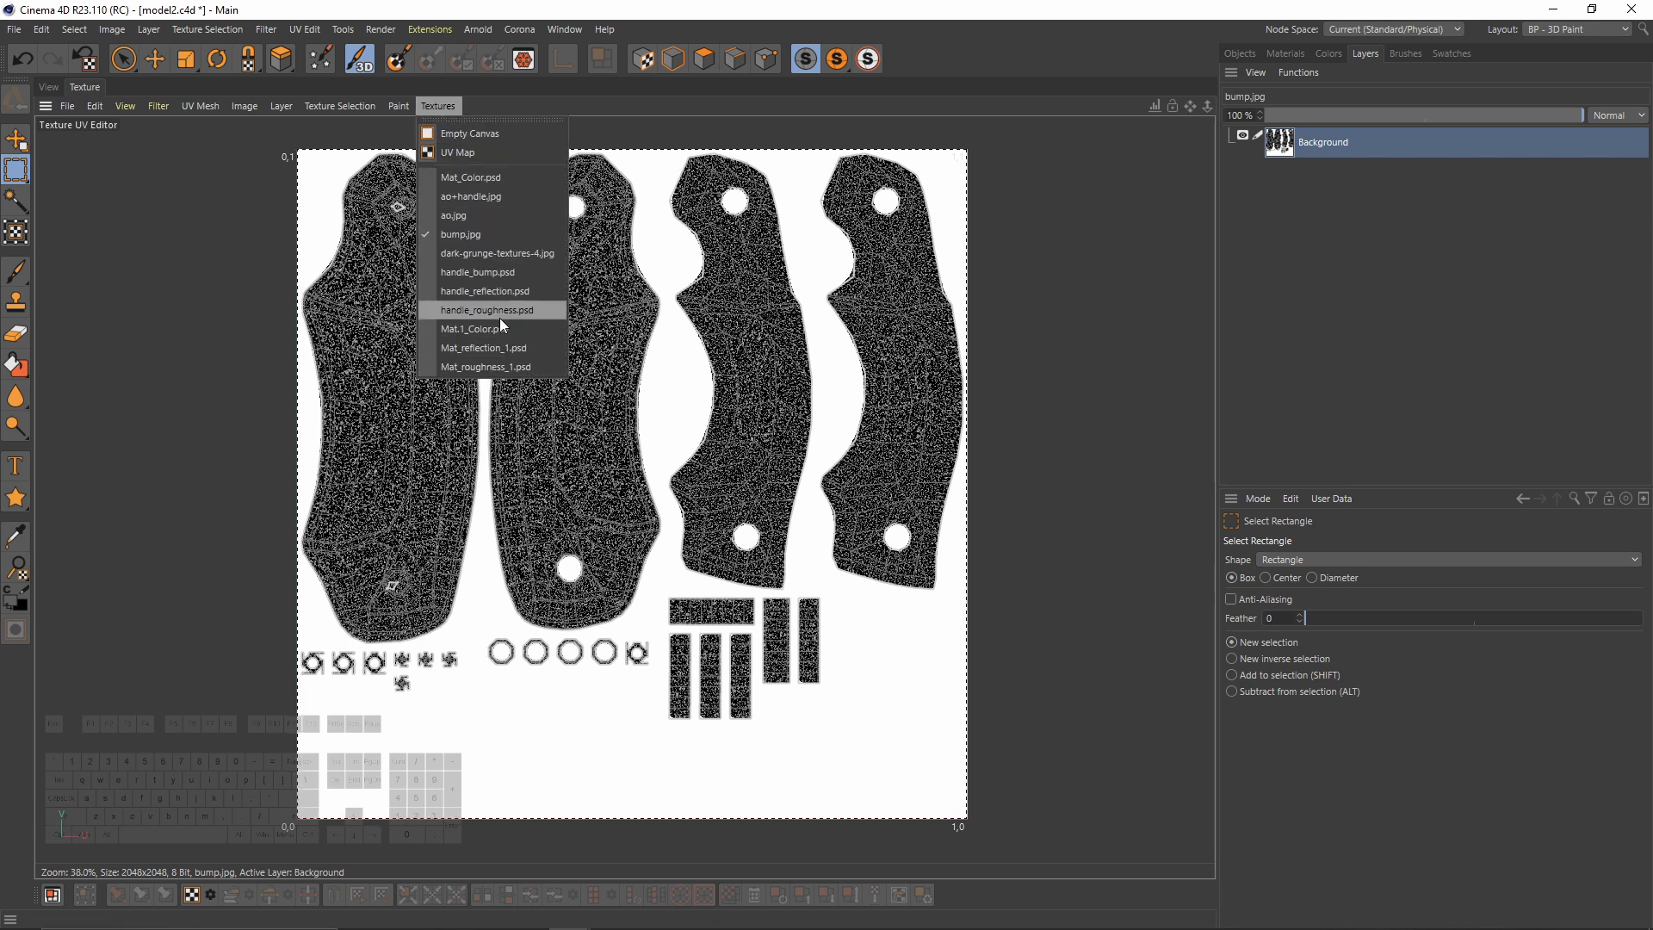
pyautogui.click(498, 271)
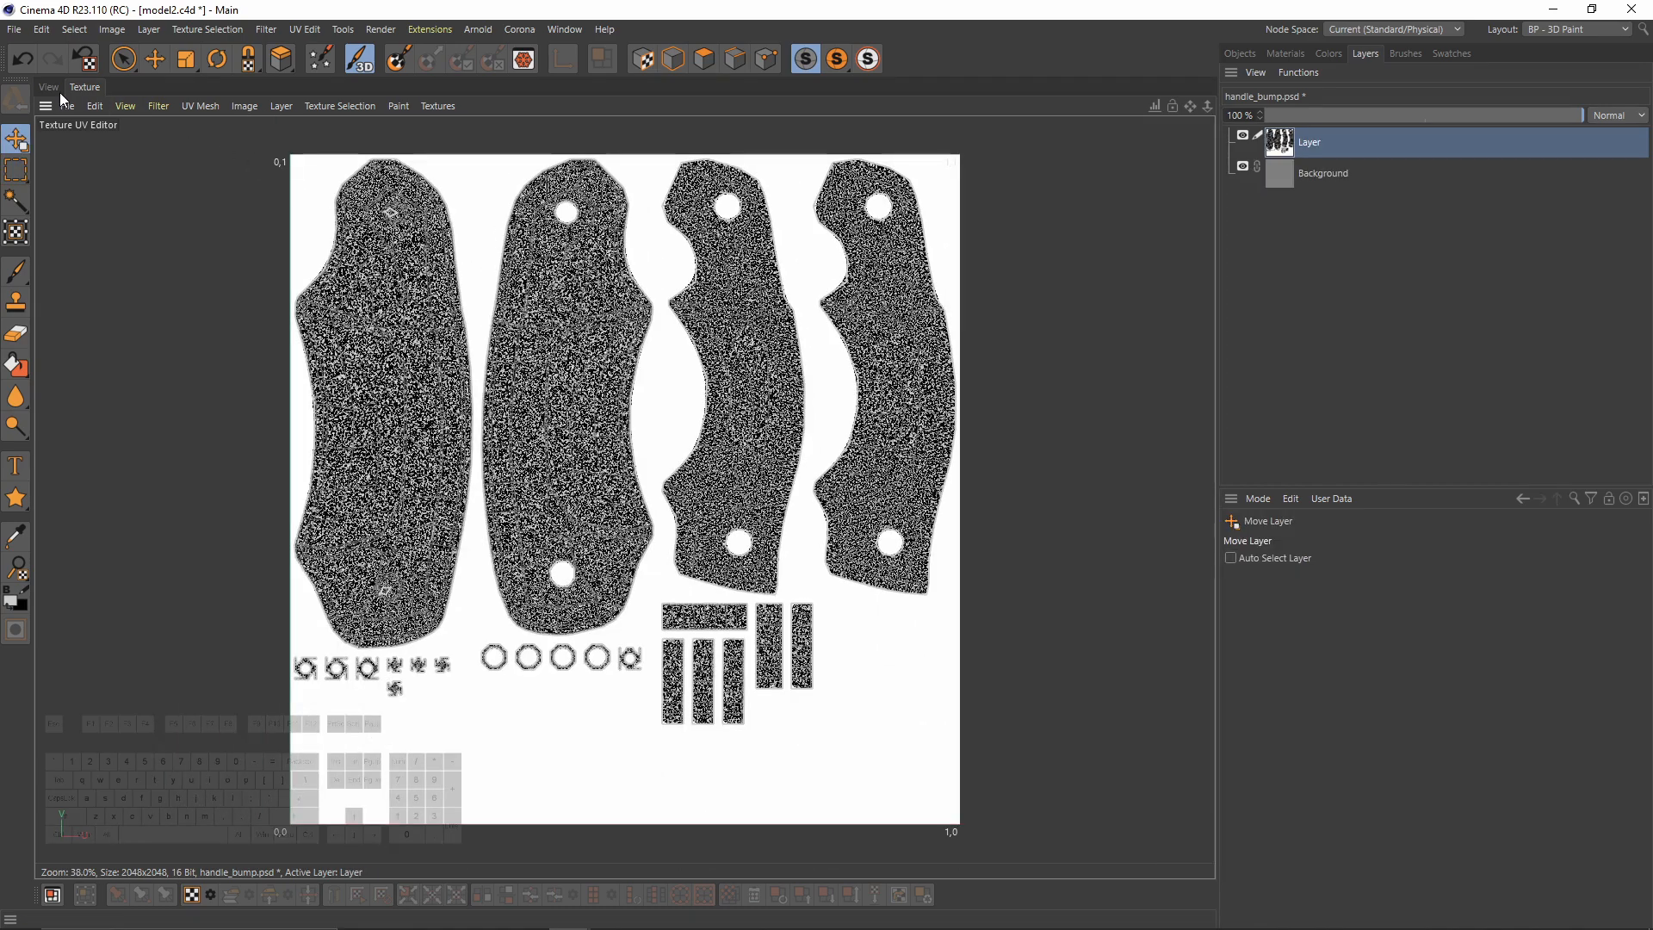
# Step: Check the bumpy handle in the 3D view, add a layer mask to the pasted noise layer and activate the Brush
pyautogui.click(58, 90)
pyautogui.keyDown('alt'); pyautogui.moveTo(550, 314); pyautogui.dragTo(683, 432); pyautogui.keyUp('alt')
pyautogui.keyDown('alt'); pyautogui.moveTo(682, 431); pyautogui.dragTo(642, 432, button='right'); pyautogui.keyUp('alt')
pyautogui.keyDown('alt'); pyautogui.moveTo(642, 432); pyautogui.dragTo(1186, 282); pyautogui.keyUp('alt')
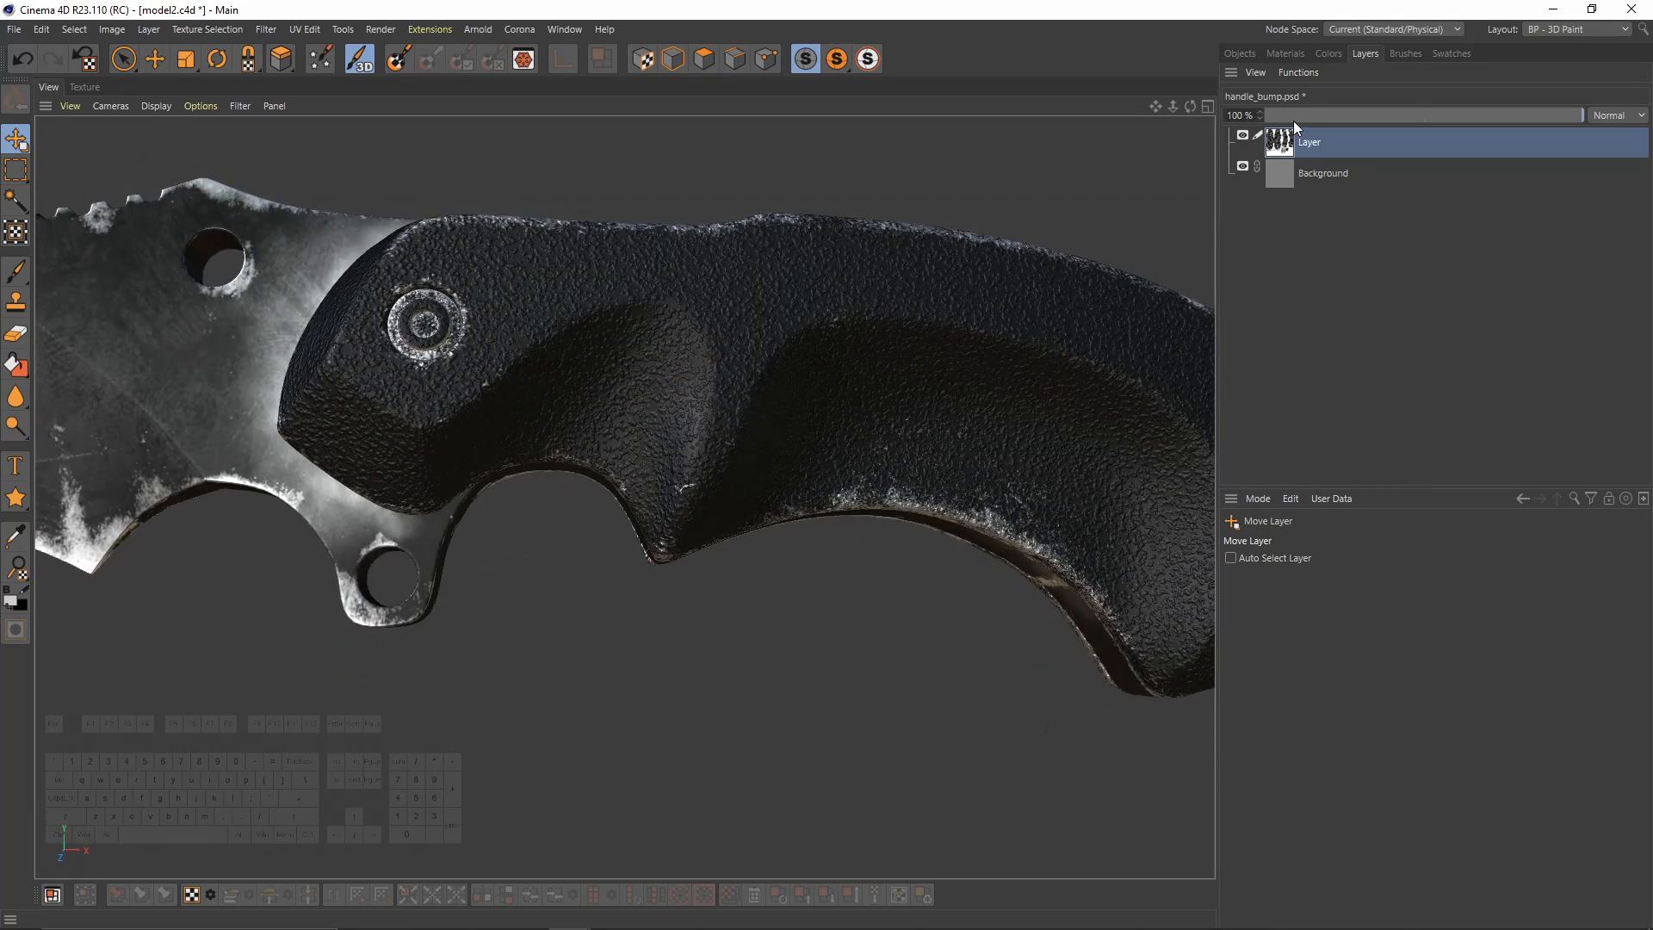
pyautogui.rightClick(1362, 150)
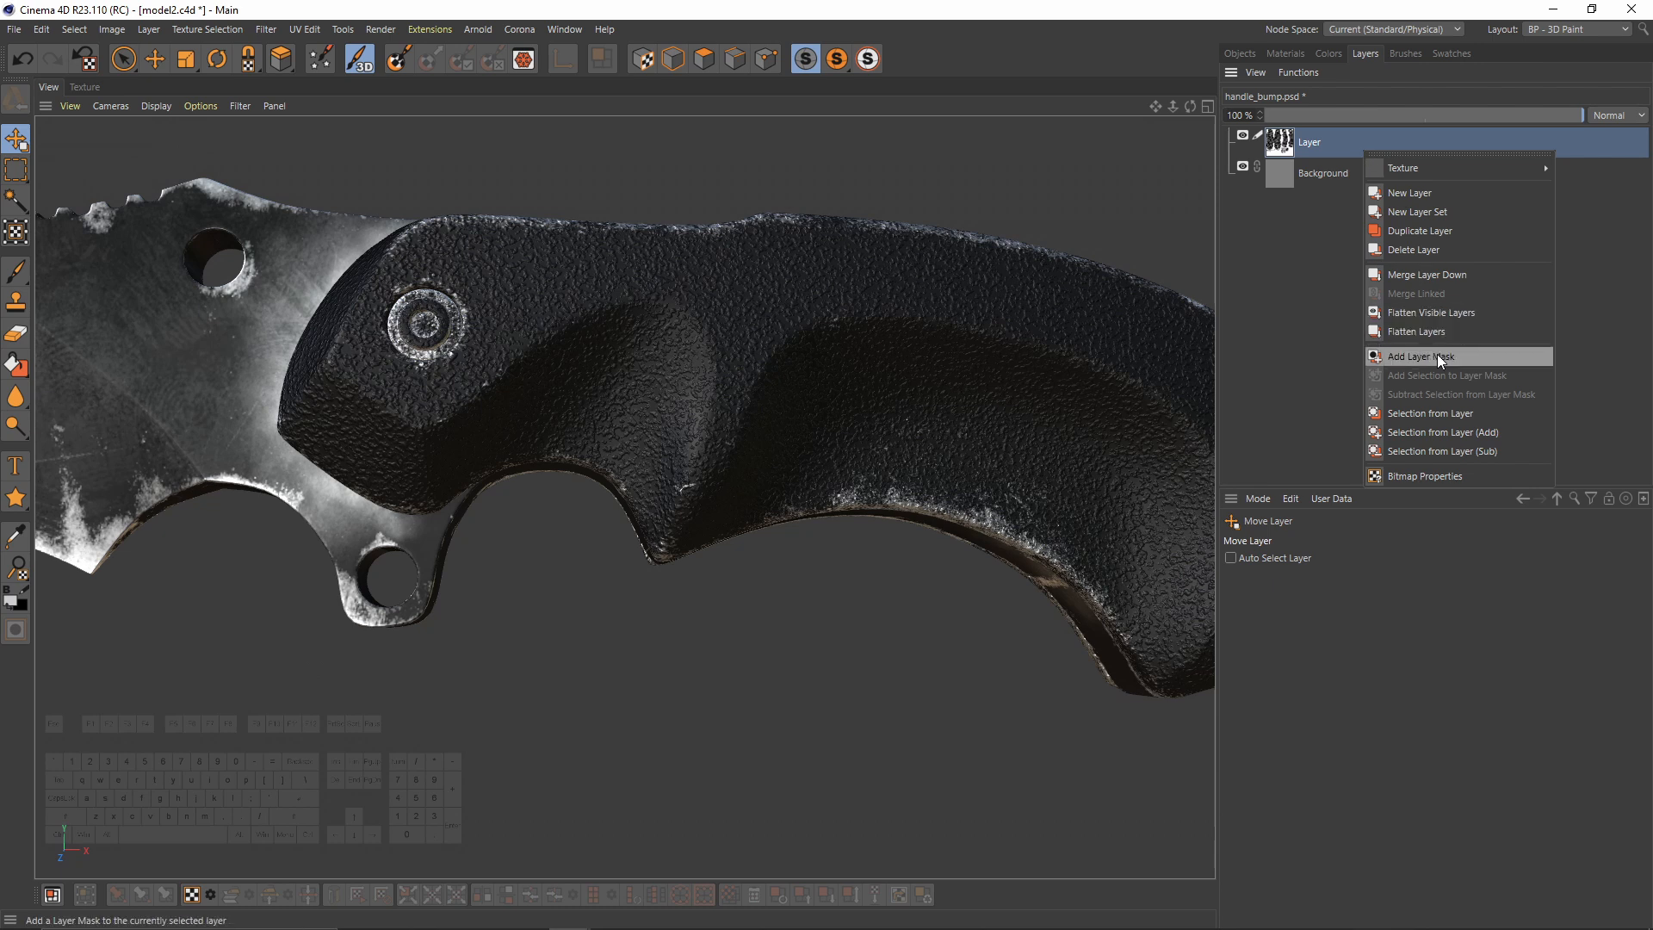
pyautogui.click(1437, 354)
pyautogui.click(16, 270)
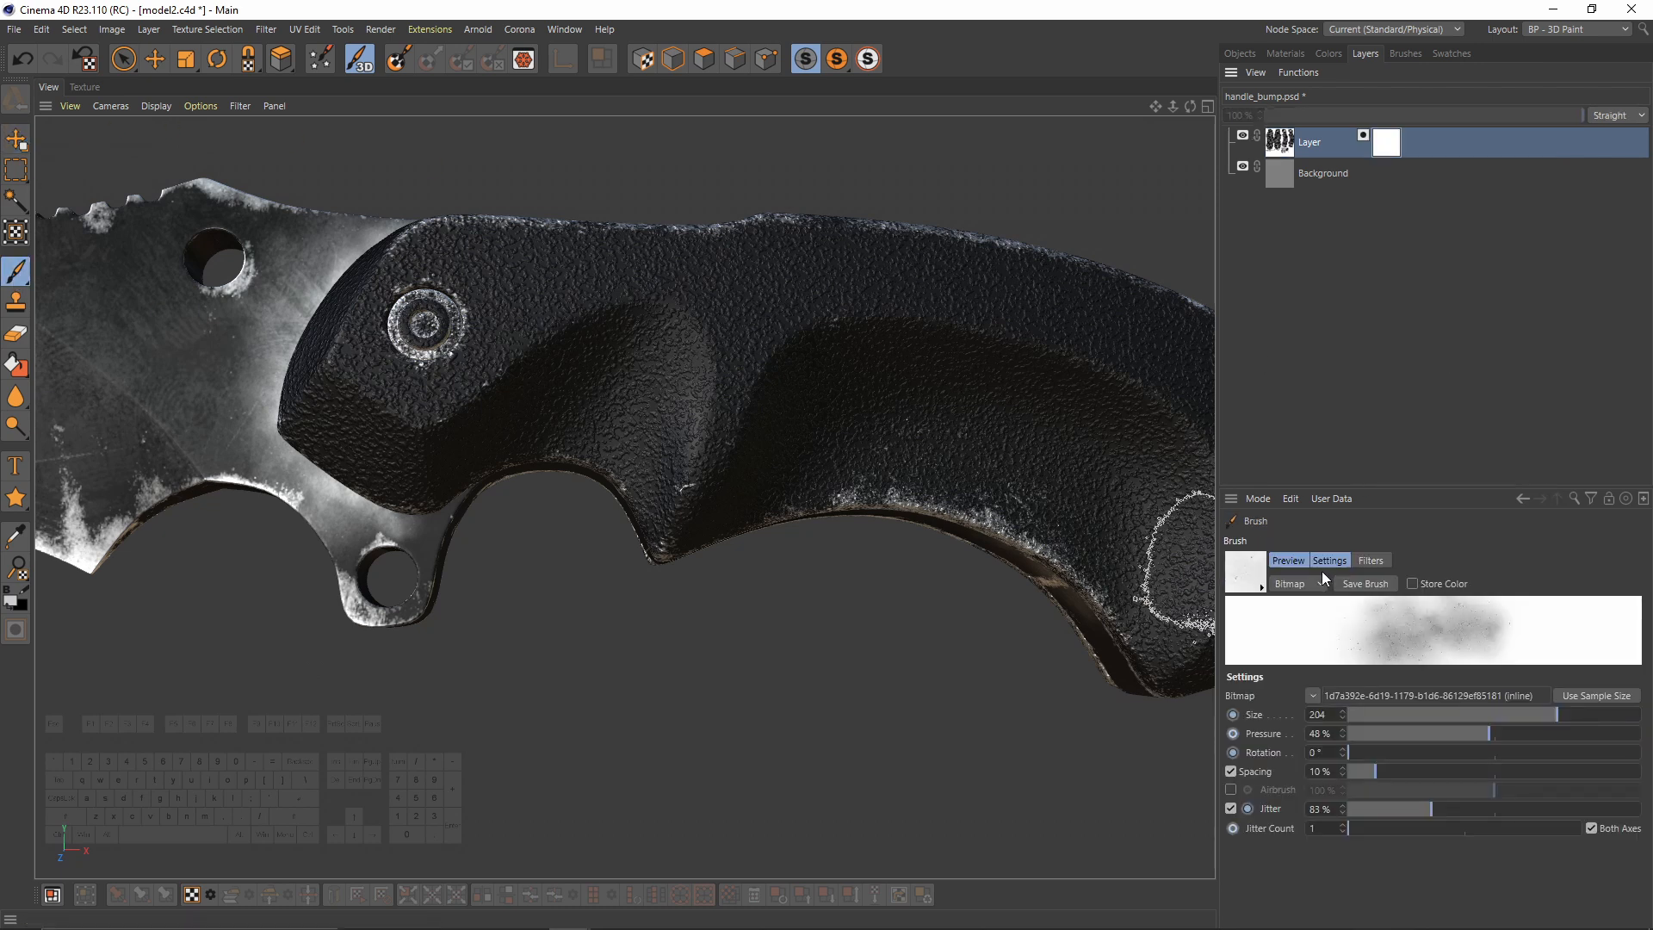
# Step: Set the paint color to black and brush the bump layer's mask over the handle's large middle finger groove
pyautogui.click(1326, 54)
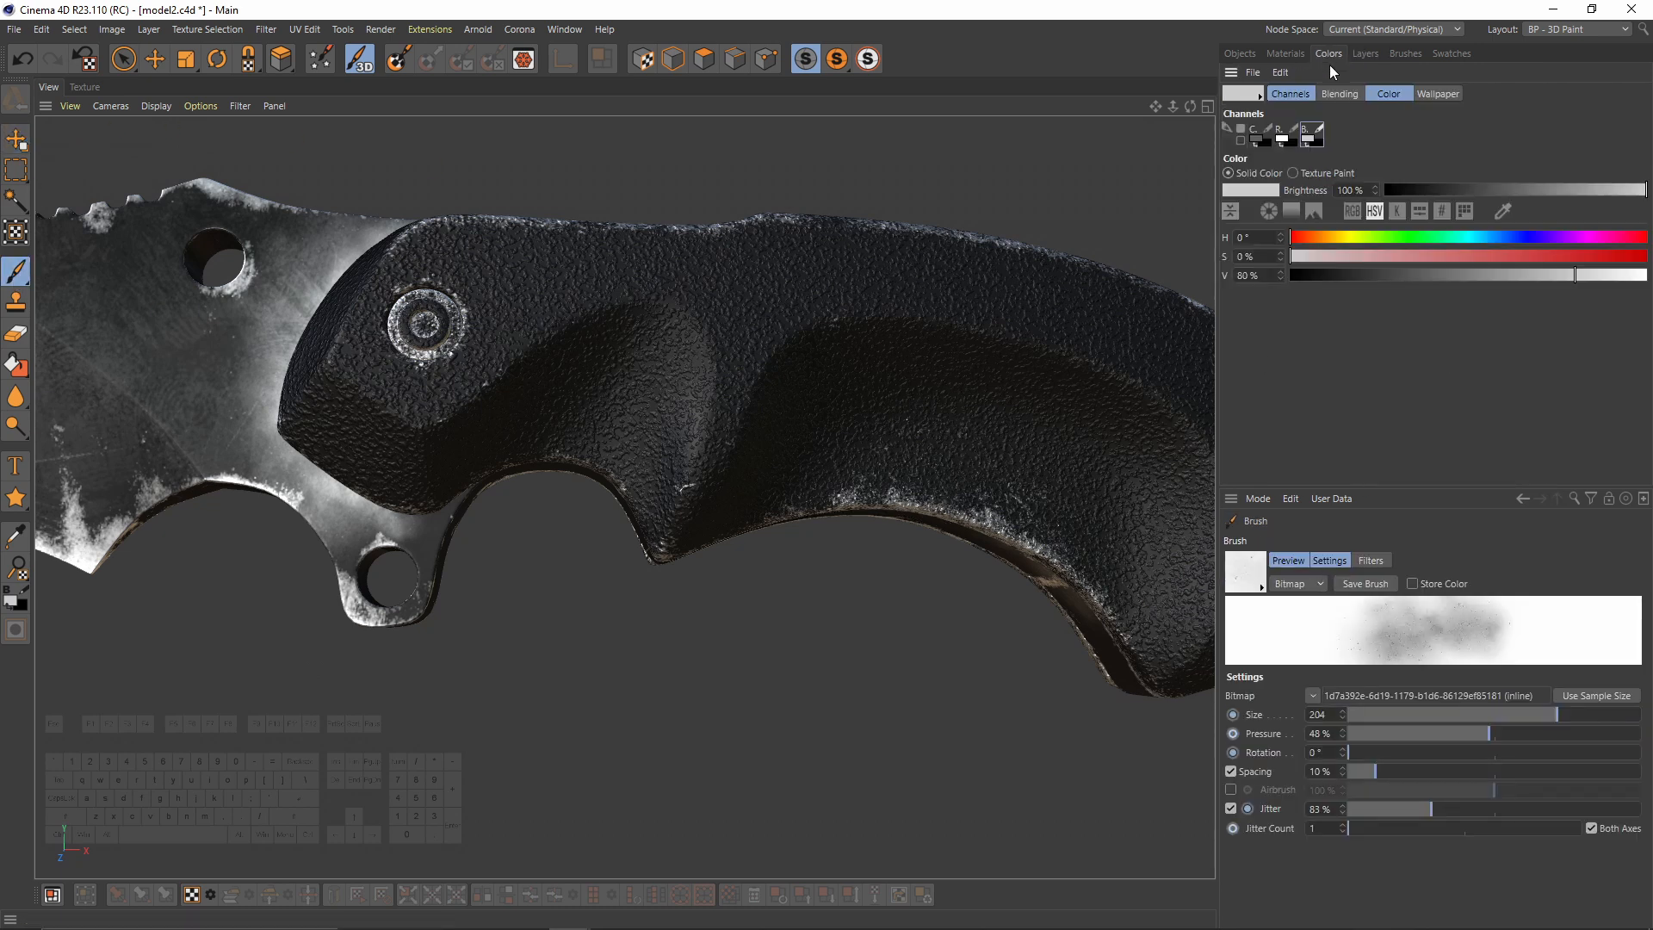
pyautogui.moveTo(1372, 275); pyautogui.dragTo(1292, 275)
pyautogui.click(1361, 53)
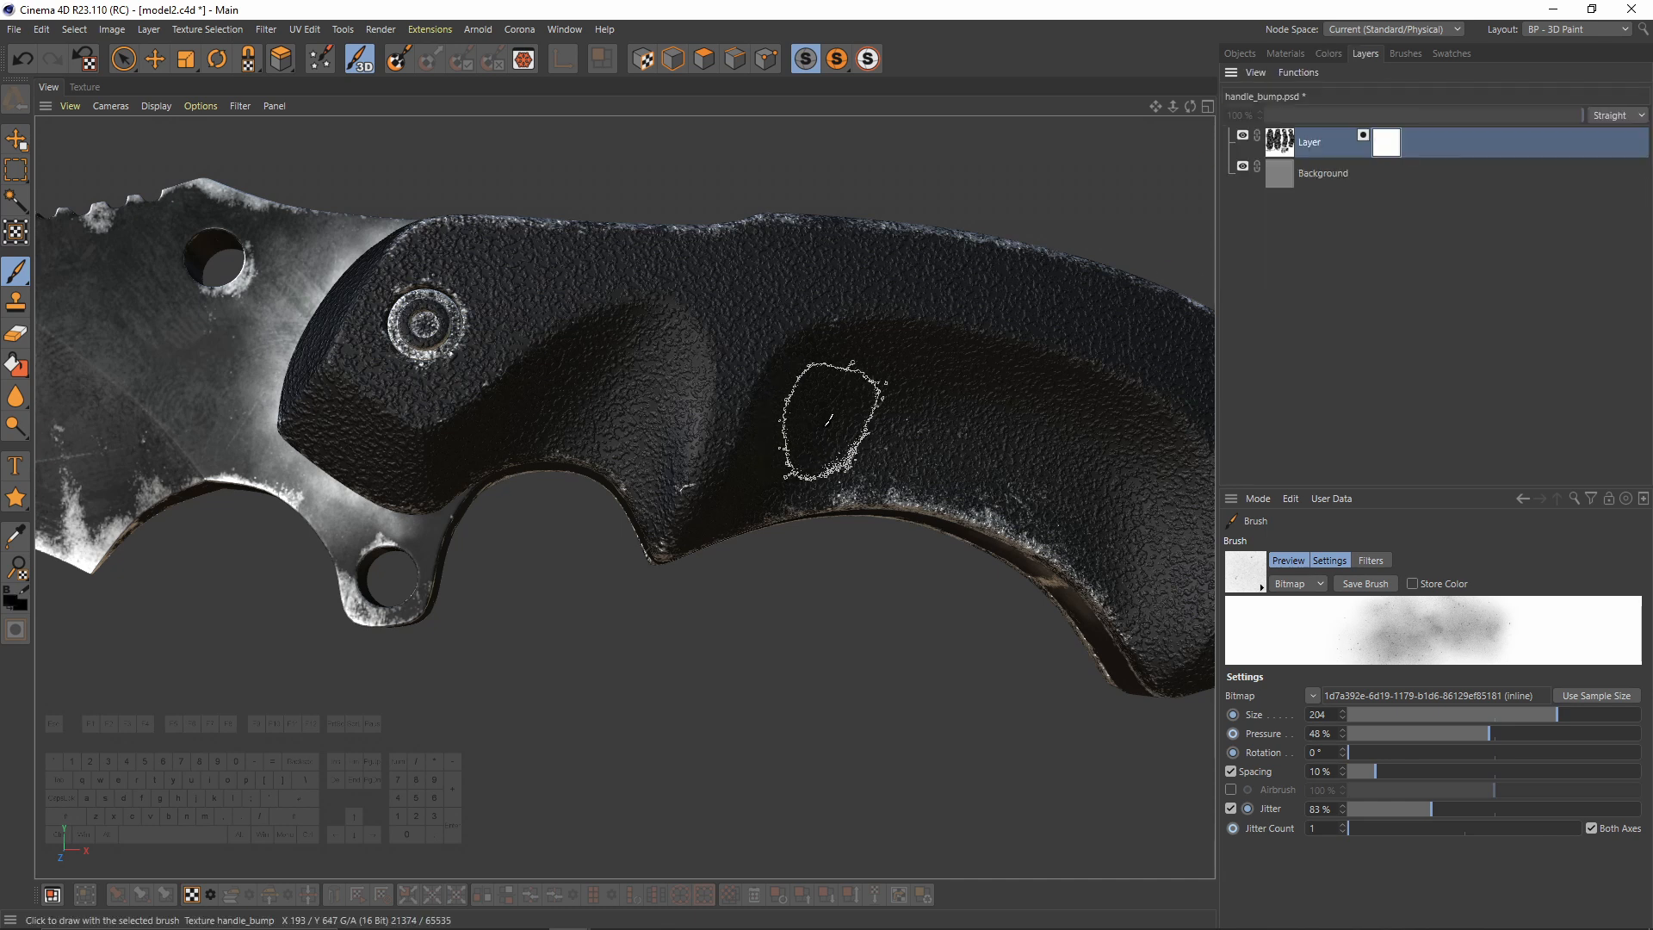
pyautogui.keyDown('alt'); pyautogui.moveTo(969, 461); pyautogui.dragTo(947, 448); pyautogui.keyUp('alt')
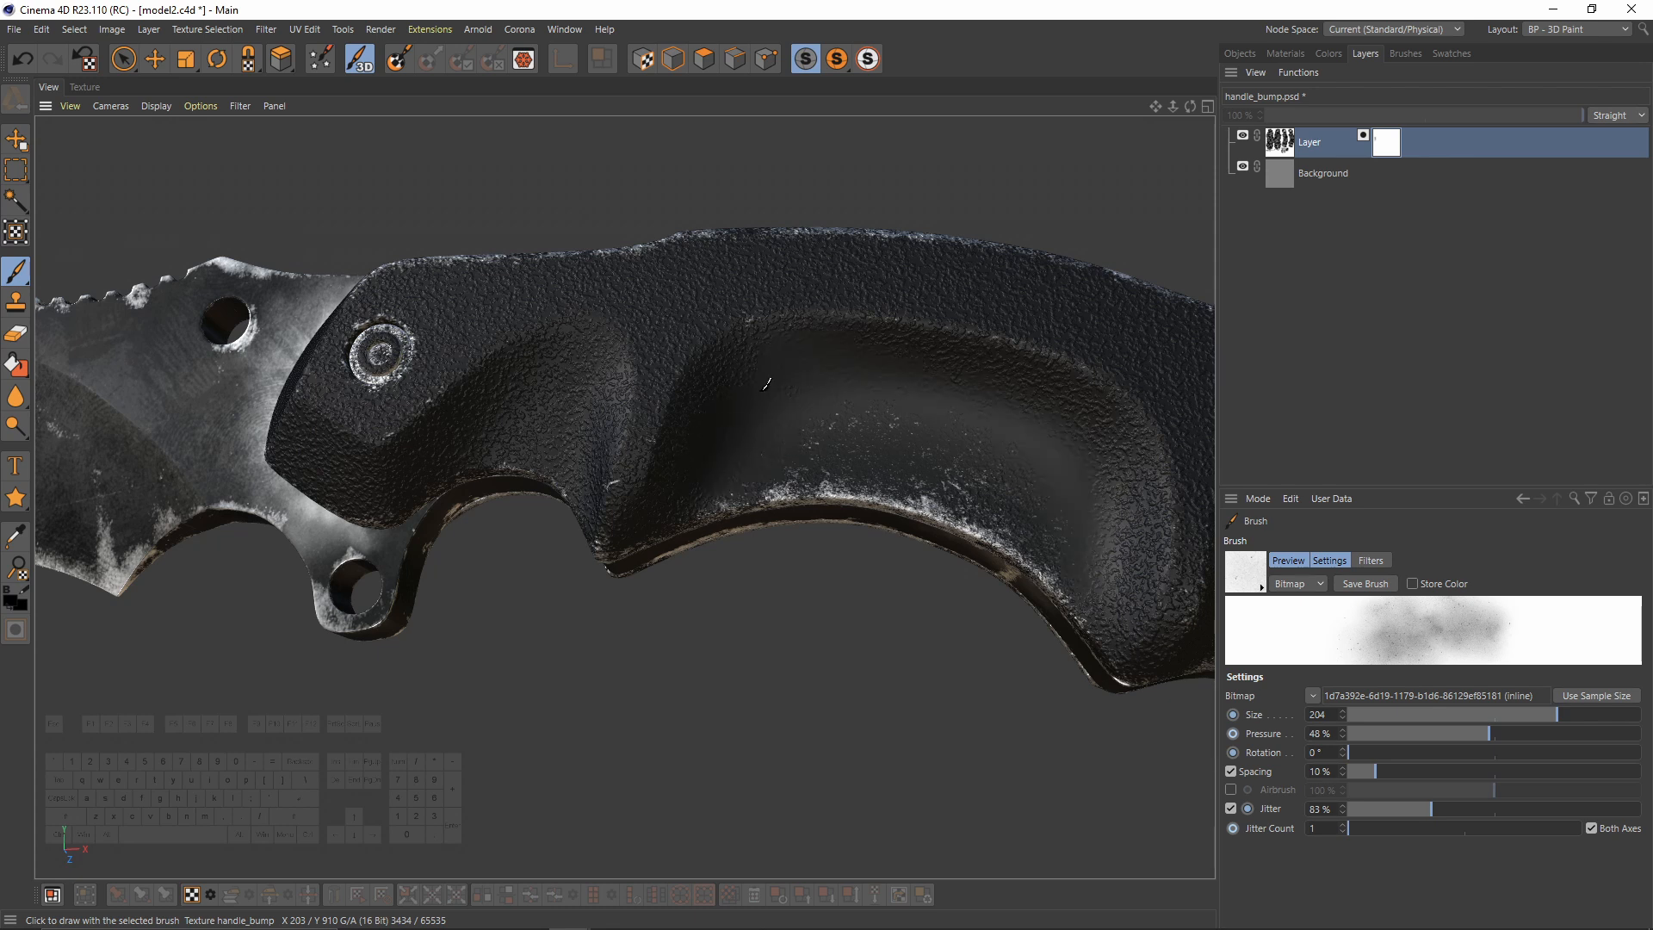
pyautogui.moveTo(958, 404)
pyautogui.mouseDown()
pyautogui.moveTo(952, 482)
pyautogui.moveTo(959, 376)
pyautogui.mouseUp()
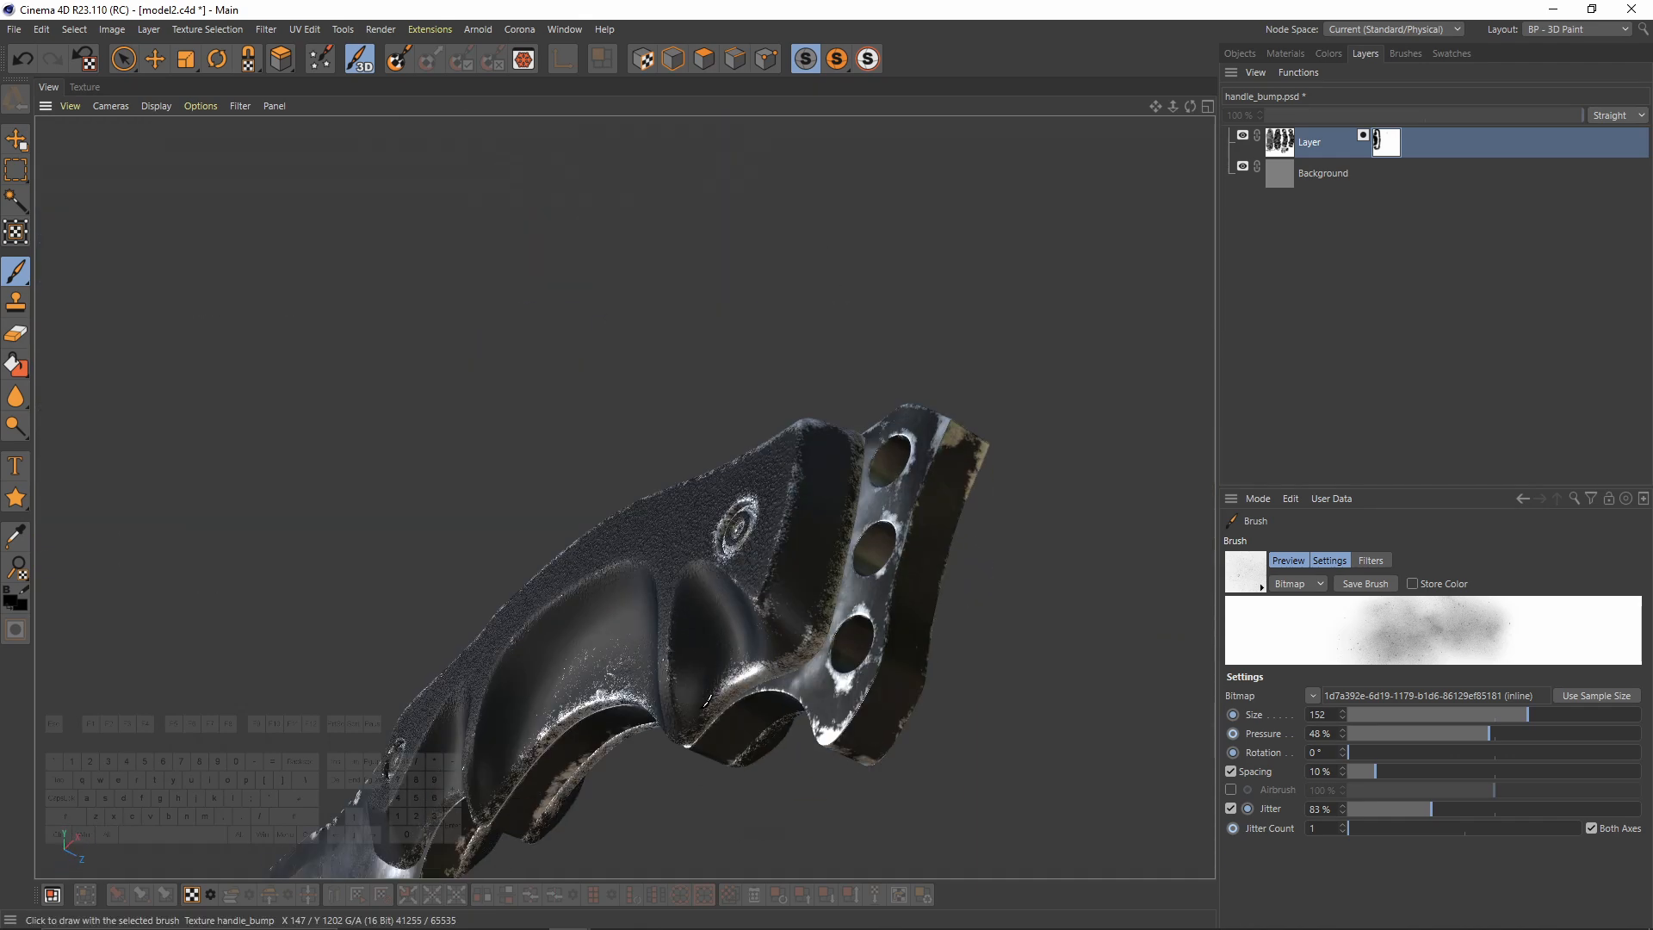
# Step: Mask the noise bump out of the remaining finger grooves on both sides of the handle with a size 152 brush
pyautogui.keyDown('alt'); pyautogui.moveTo(706, 701); pyautogui.dragTo(771, 554); pyautogui.keyUp('alt')
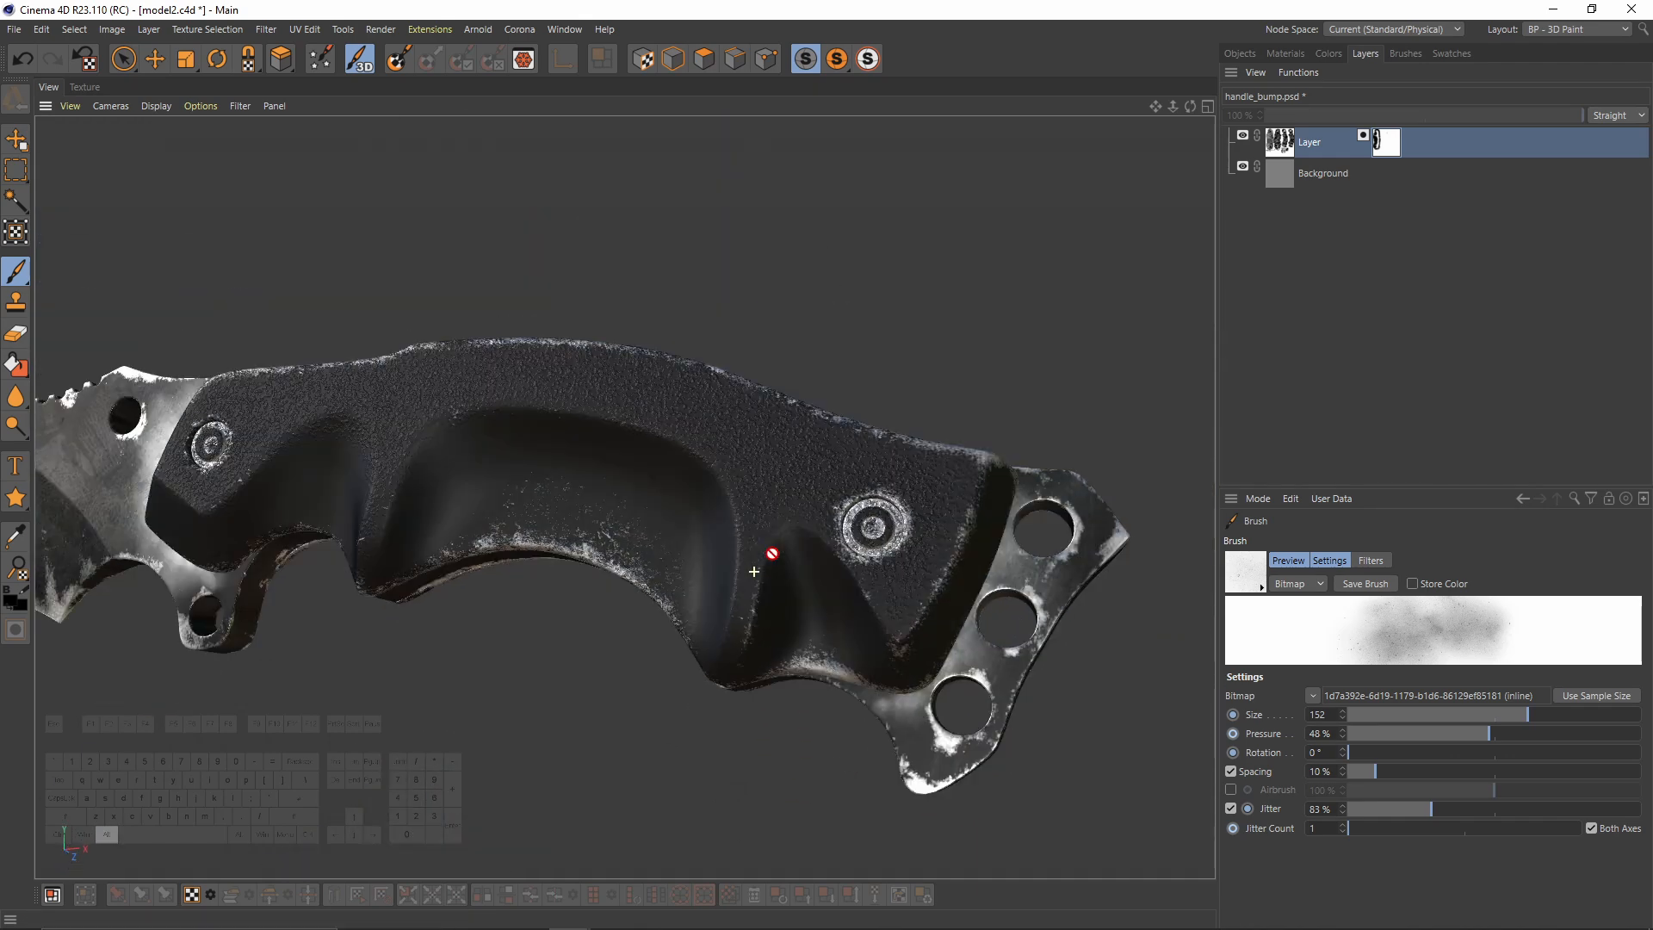
pyautogui.keyDown('alt'); pyautogui.moveTo(771, 553); pyautogui.dragTo(996, 484, button='middle'); pyautogui.keyUp('alt')
pyautogui.keyDown('alt'); pyautogui.moveTo(642, 361); pyautogui.dragTo(775, 362, button='right'); pyautogui.keyUp('alt')
pyautogui.keyDown('alt'); pyautogui.moveTo(685, 462); pyautogui.dragTo(217, 496); pyautogui.keyUp('alt')
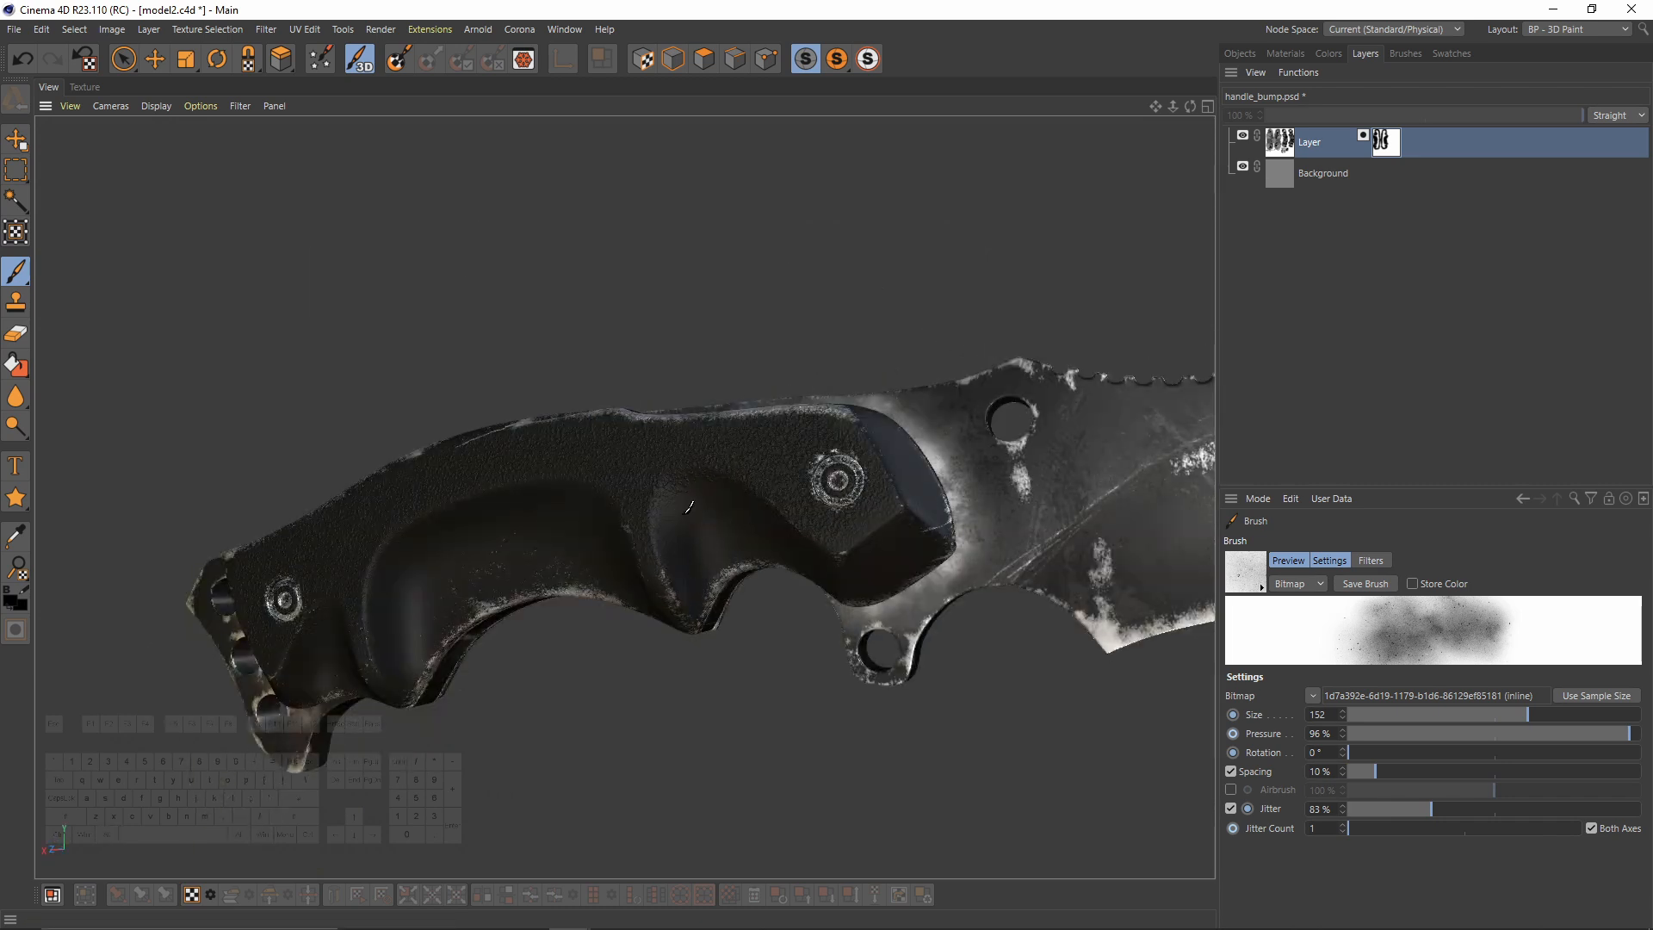
pyautogui.keyDown('alt'); pyautogui.moveTo(688, 508); pyautogui.dragTo(761, 498); pyautogui.keyUp('alt')
pyautogui.keyDown('alt'); pyautogui.moveTo(761, 498); pyautogui.dragTo(657, 443, button='right'); pyautogui.keyUp('alt')
pyautogui.keyDown('alt'); pyautogui.moveTo(657, 443); pyautogui.dragTo(856, 462); pyautogui.keyUp('alt')
# Step: Paint the bump mask black over the row of small screw UV islands with a size 102 brush at 100% pressure
pyautogui.keyDown('alt'); pyautogui.moveTo(787, 466); pyautogui.dragTo(869, 564, button='right'); pyautogui.keyUp('alt')
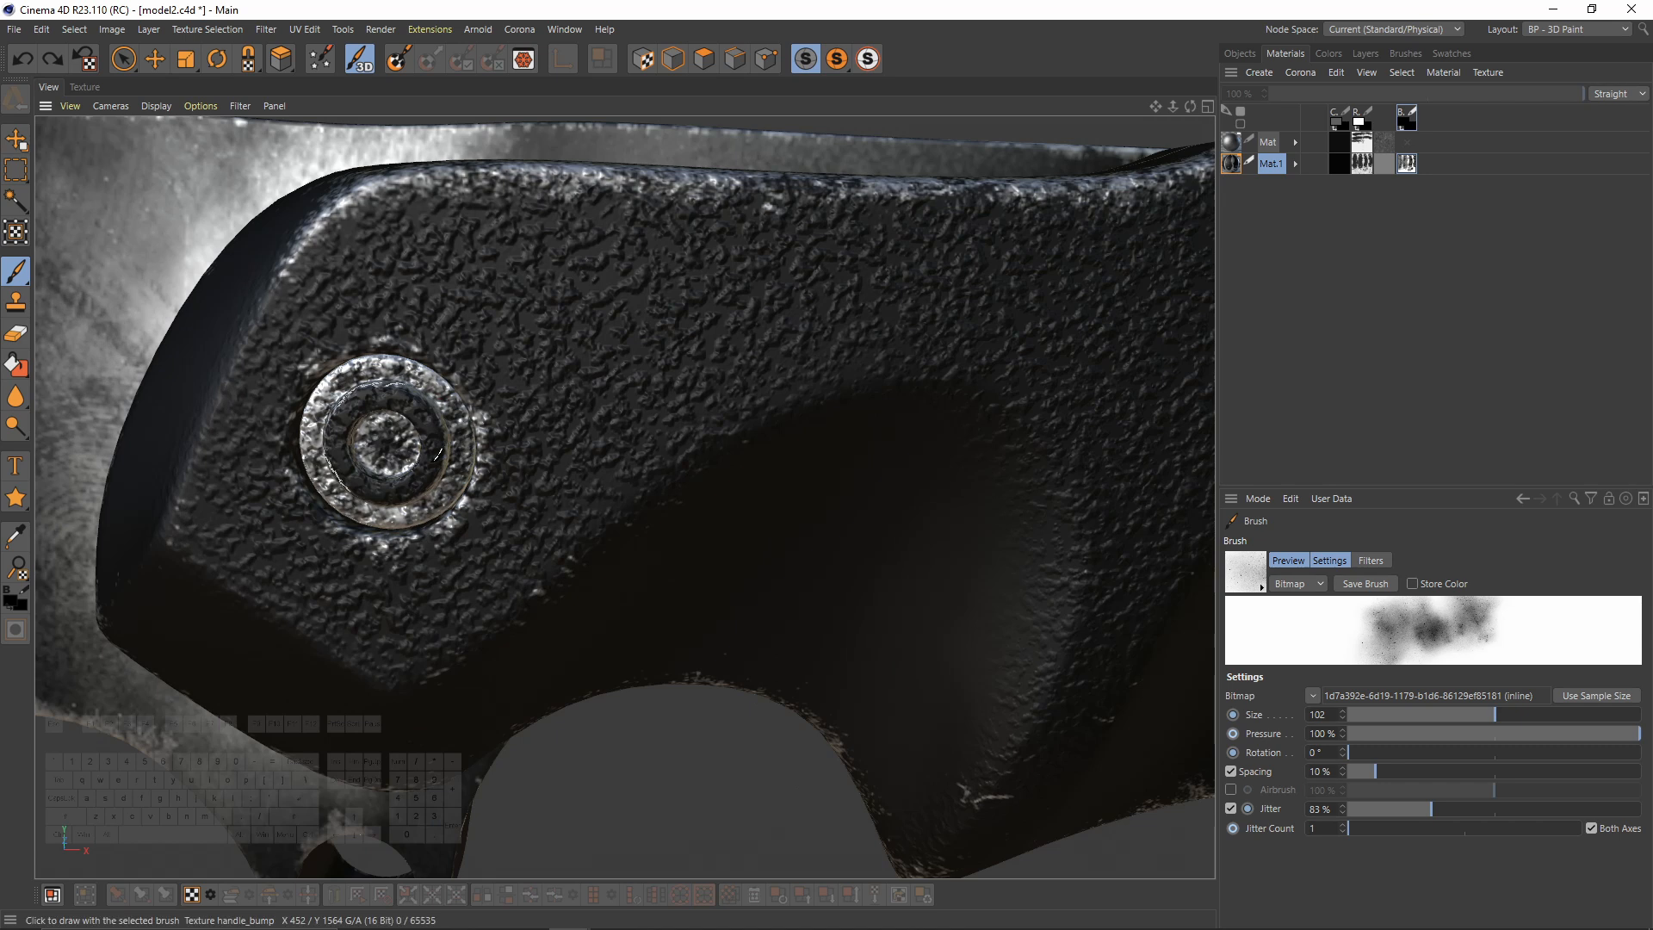
pyautogui.keyDown('alt'); pyautogui.moveTo(377, 421); pyautogui.dragTo(367, 419); pyautogui.keyUp('alt')
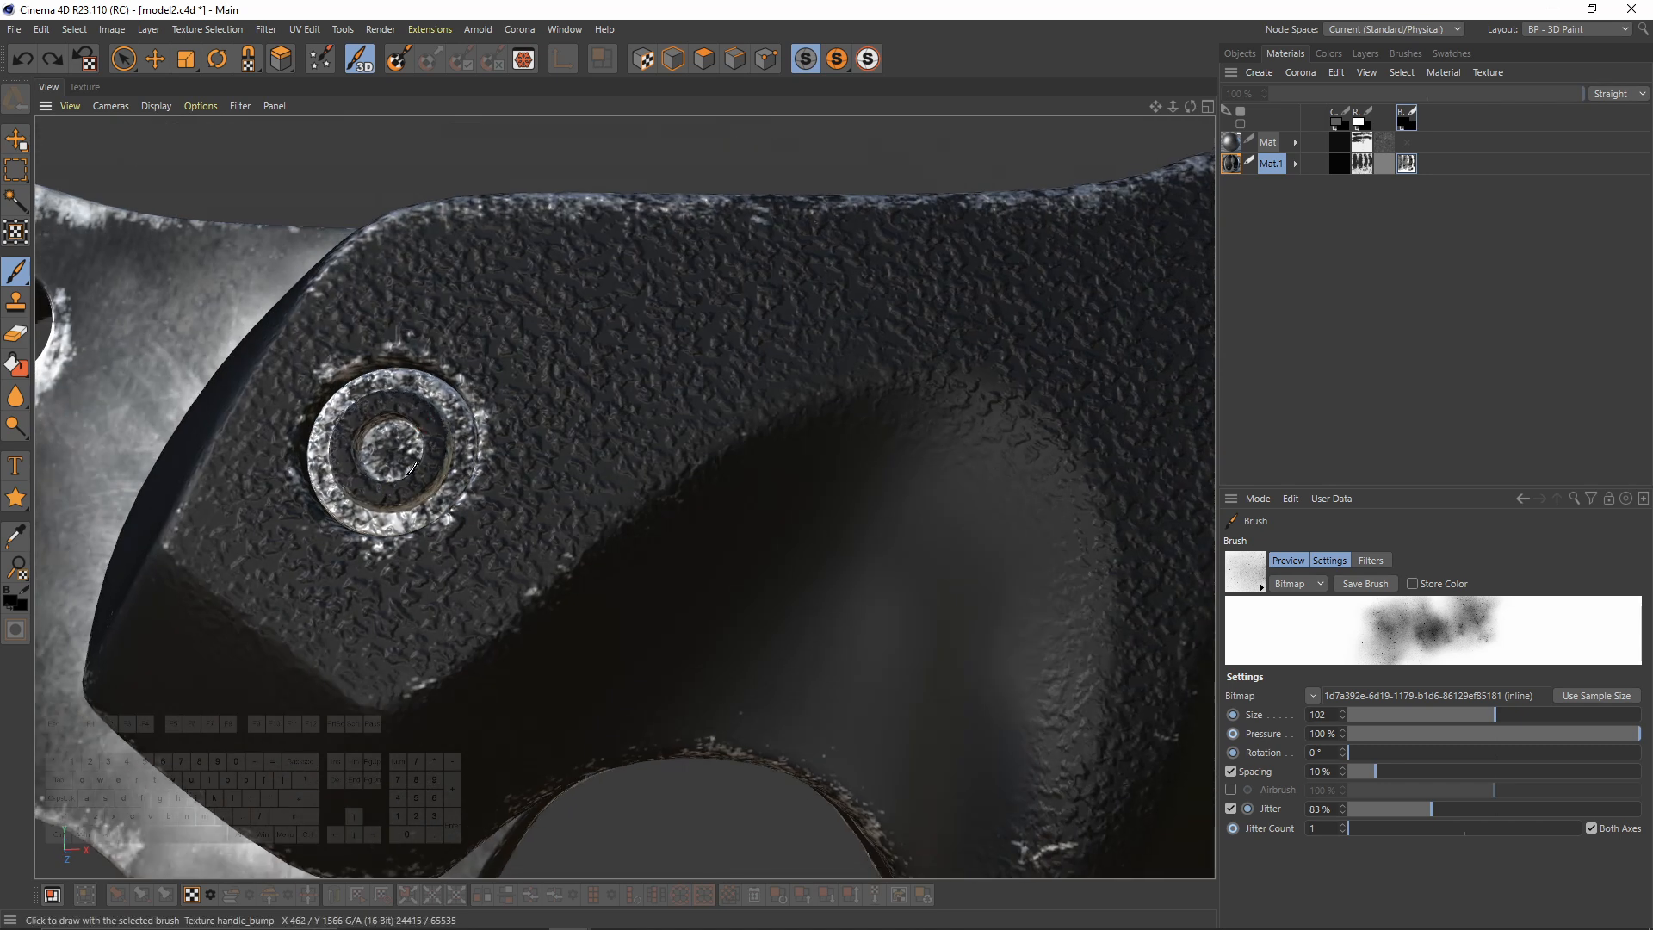
pyautogui.click(85, 87)
pyautogui.scroll(-2, 320, 543)
pyautogui.scroll(4, 320, 543)
pyautogui.moveTo(322, 531)
pyautogui.mouseDown()
pyautogui.moveTo(240, 516)
pyautogui.moveTo(232, 535)
pyautogui.moveTo(594, 524)
pyautogui.moveTo(528, 537)
pyautogui.moveTo(542, 561)
pyautogui.moveTo(555, 512)
pyautogui.moveTo(613, 551)
pyautogui.moveTo(637, 529)
pyautogui.mouseUp()
# Step: Paint the bump mask black over the octagonal screw-ring UV islands and check the handle in the 3D view
pyautogui.click(1328, 53)
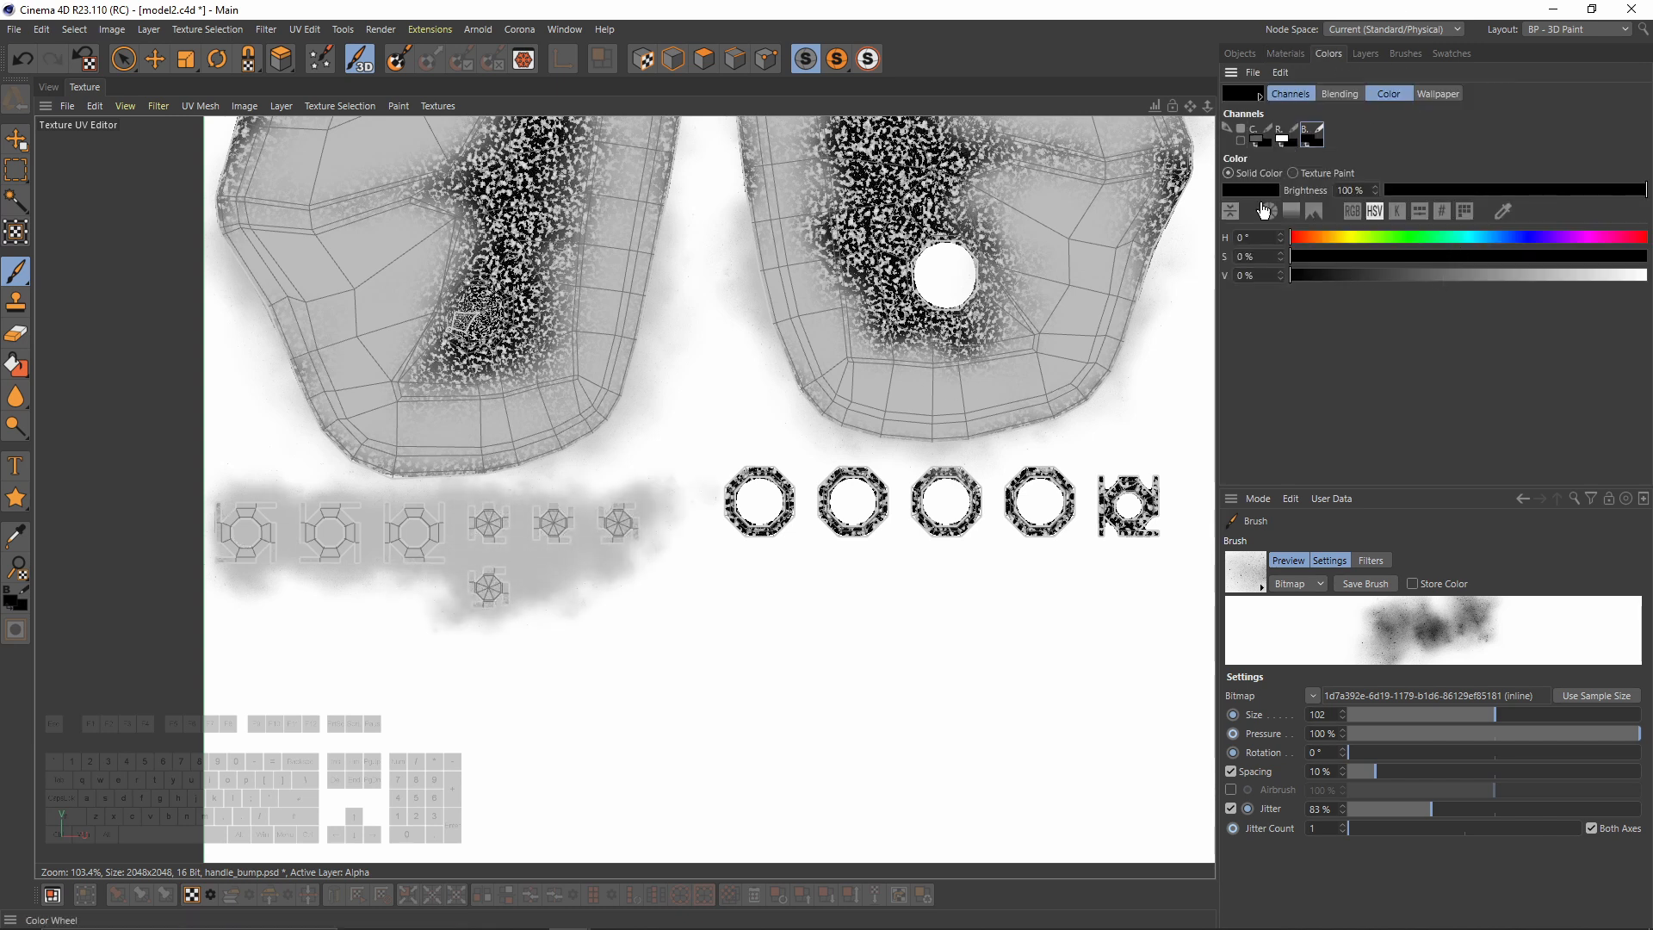
pyautogui.click(1360, 54)
pyautogui.moveTo(603, 543)
pyautogui.mouseDown()
pyautogui.moveTo(762, 503)
pyautogui.moveTo(999, 508)
pyautogui.mouseUp()
pyautogui.keyDown('alt'); pyautogui.moveTo(937, 493); pyautogui.dragTo(671, 543, button='middle'); pyautogui.keyUp('alt')
pyautogui.moveTo(671, 535)
pyautogui.mouseDown()
pyautogui.moveTo(712, 517)
pyautogui.moveTo(895, 529)
pyautogui.mouseUp()
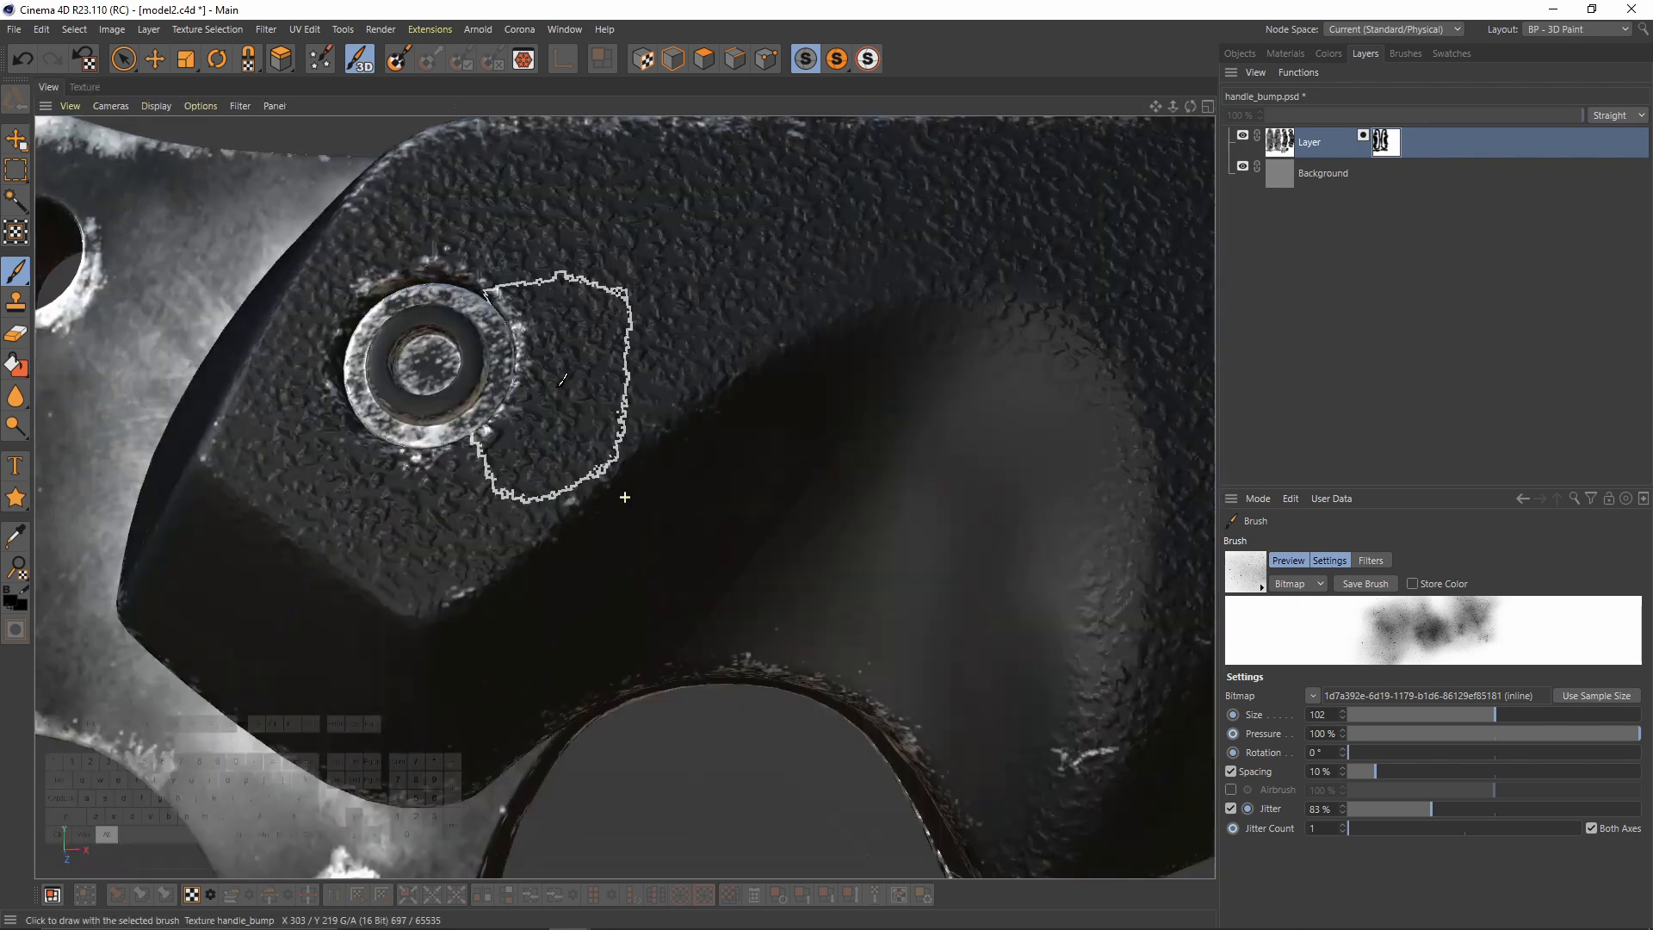
pyautogui.keyDown('alt'); pyautogui.moveTo(628, 491); pyautogui.dragTo(473, 435, button='middle'); pyautogui.keyUp('alt')
pyautogui.keyDown('alt'); pyautogui.moveTo(528, 424); pyautogui.dragTo(454, 409, button='right'); pyautogui.keyUp('alt')
pyautogui.keyDown('alt'); pyautogui.moveTo(453, 409); pyautogui.dragTo(379, 354); pyautogui.keyUp('alt')
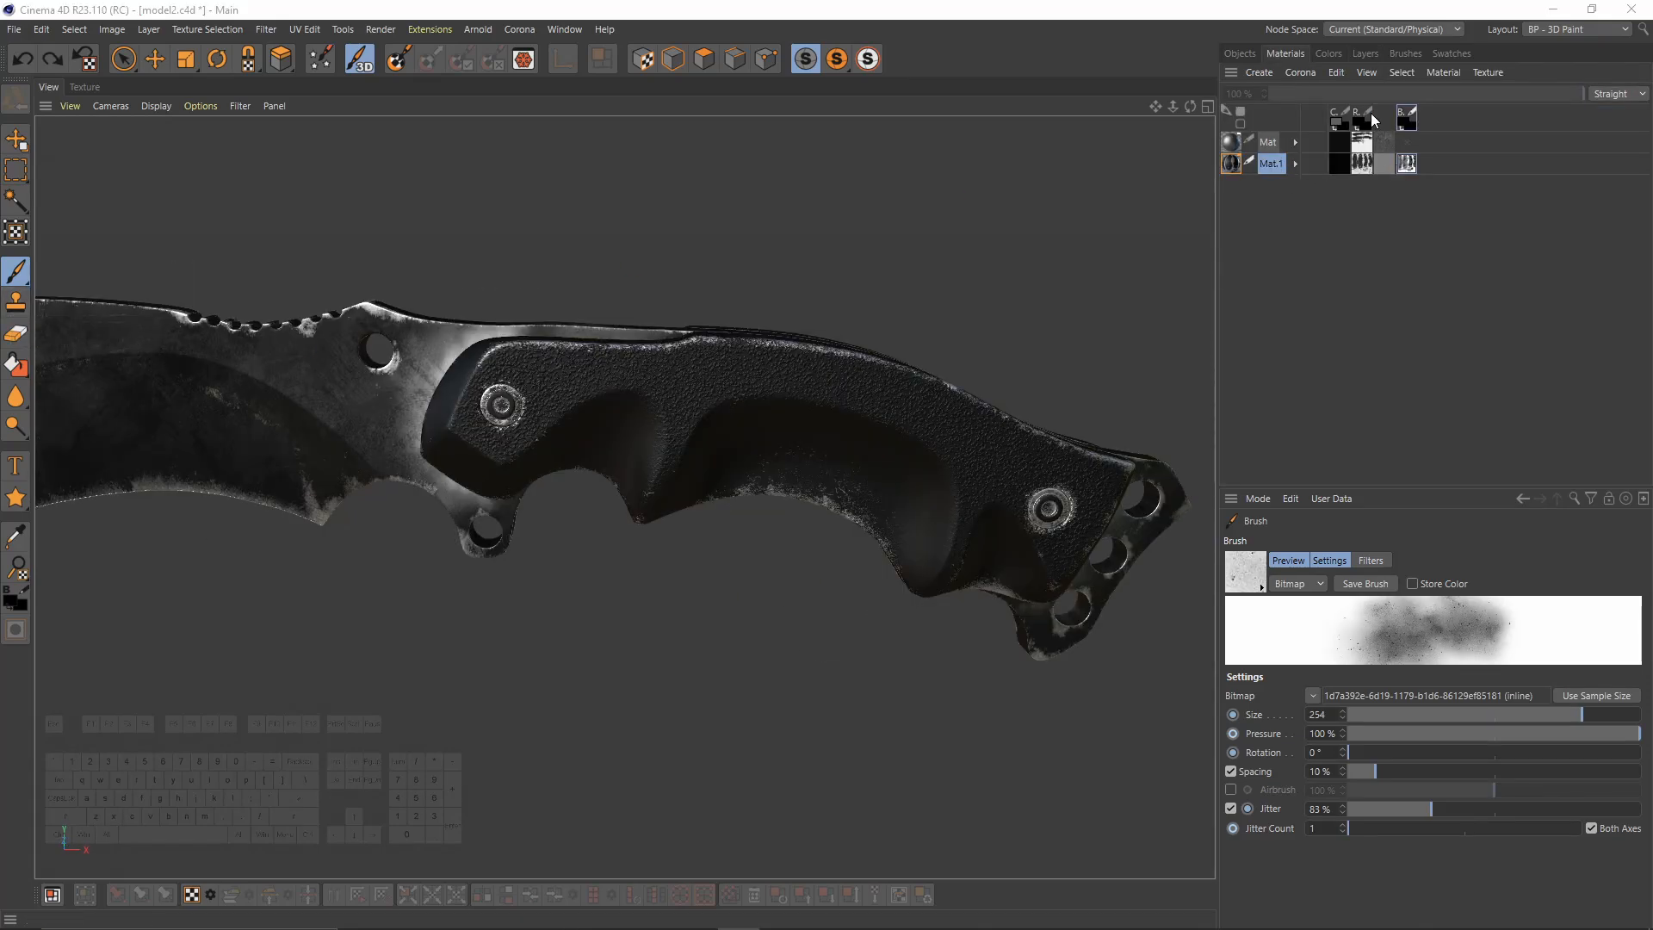
# Step: Copy the dark-grunge-textures-4.jpg image and paste it as a new layer into Mat.1's handle_roughness.psd
pyautogui.click(1382, 164)
pyautogui.click(1366, 53)
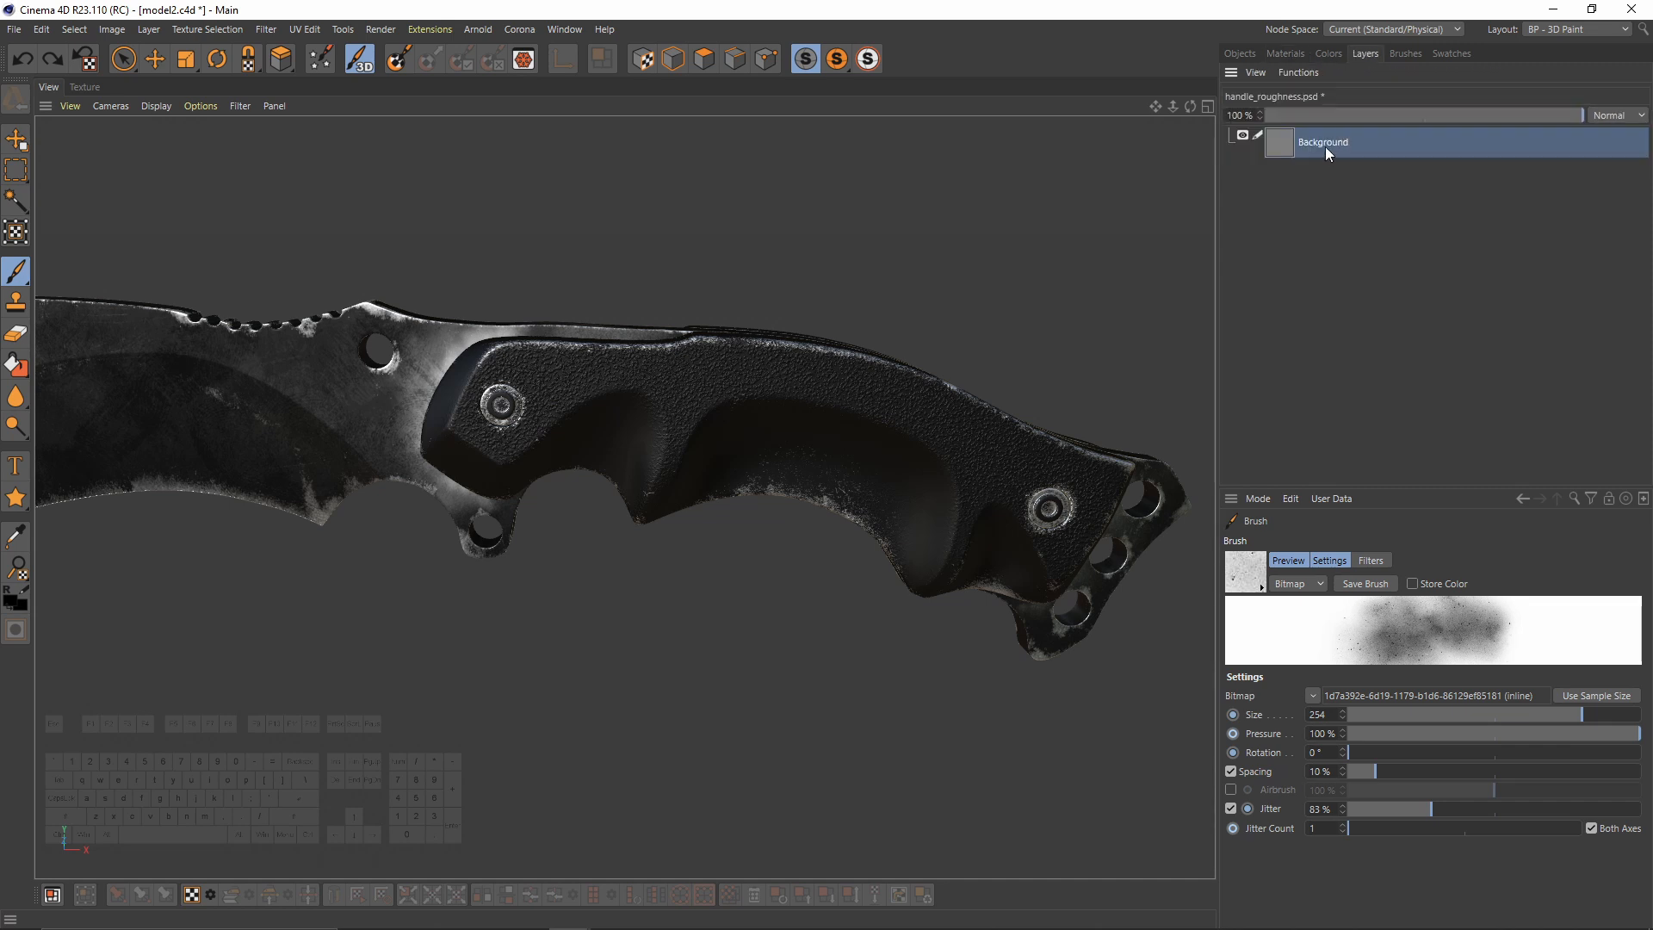
pyautogui.click(87, 87)
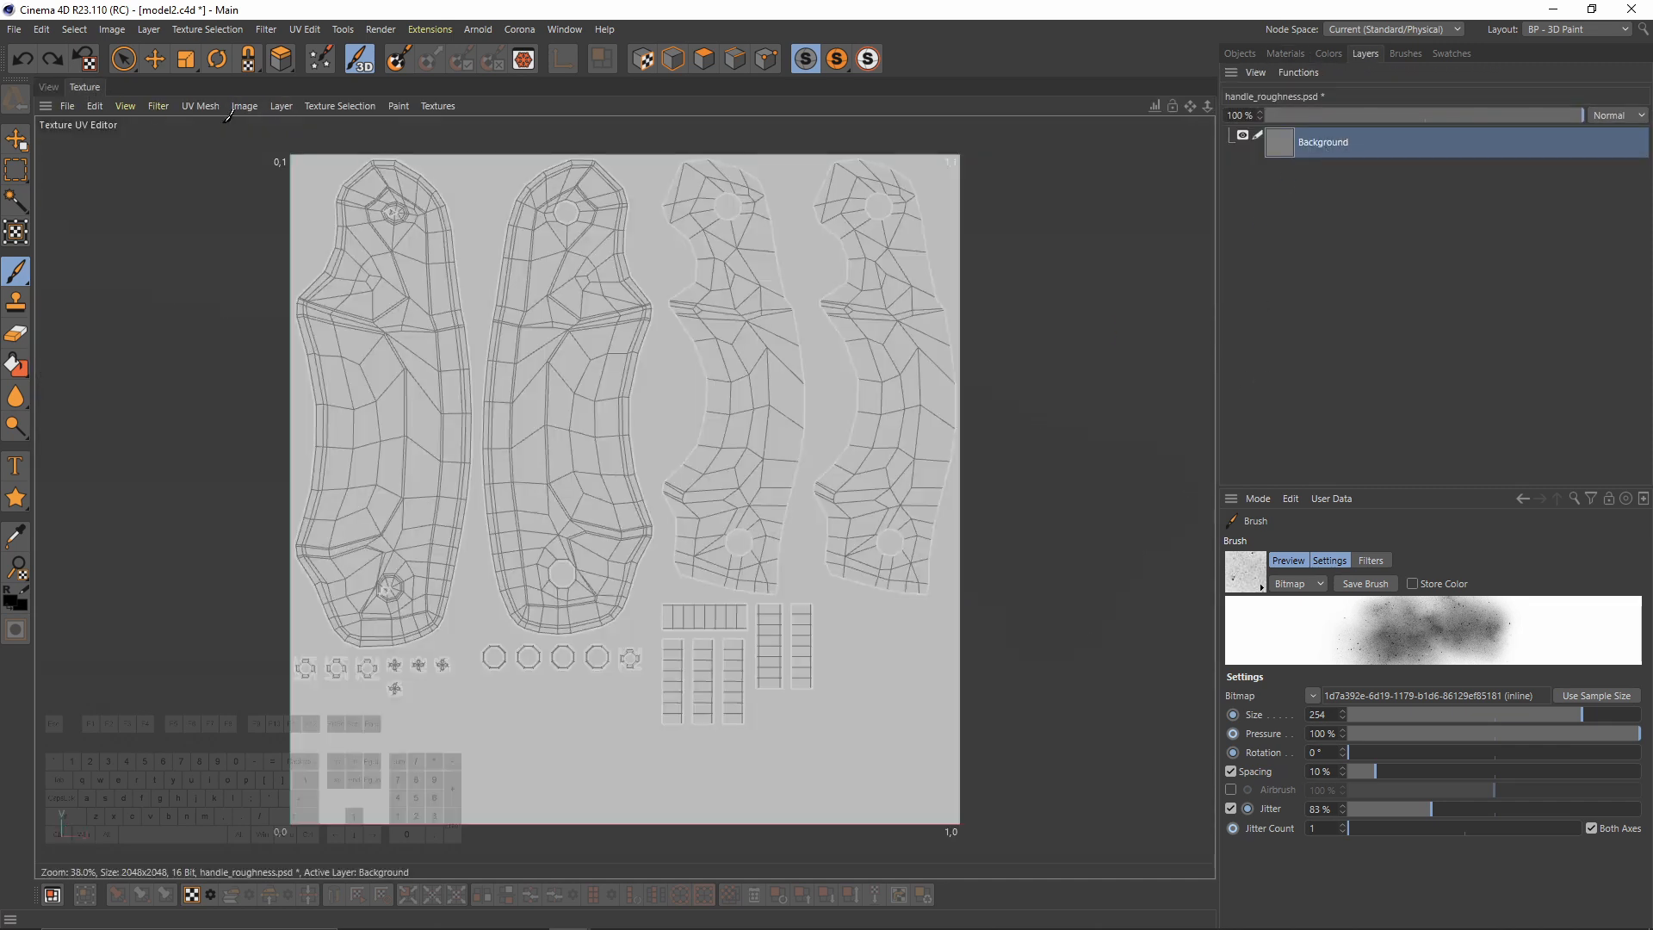
pyautogui.click(440, 107)
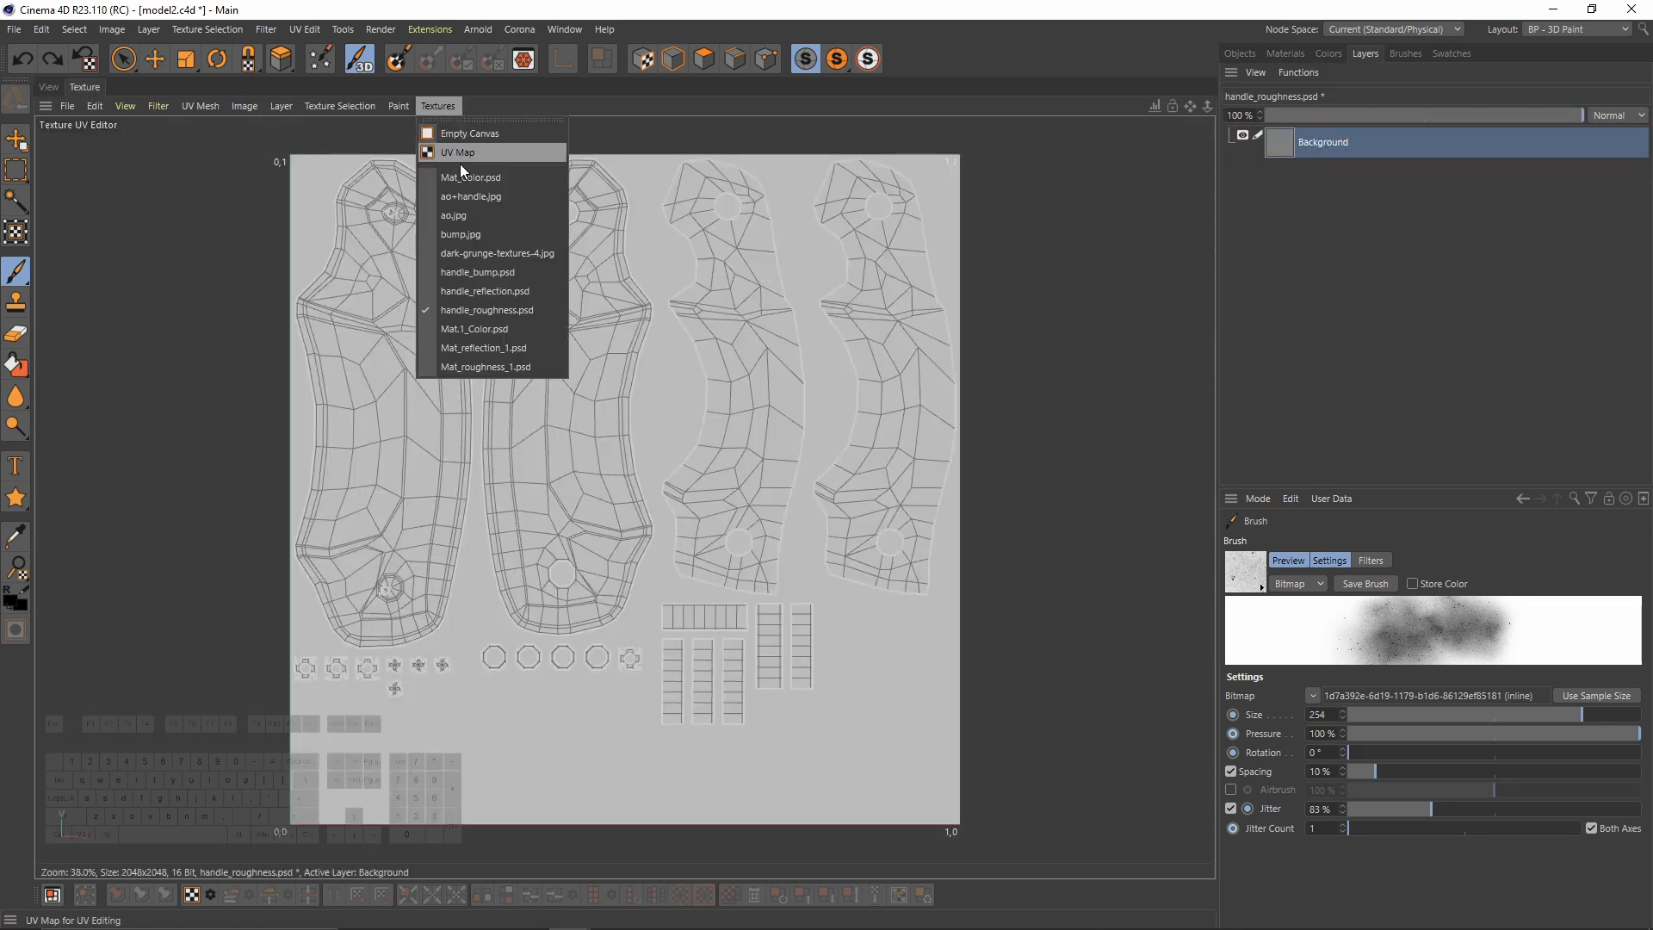
pyautogui.click(492, 253)
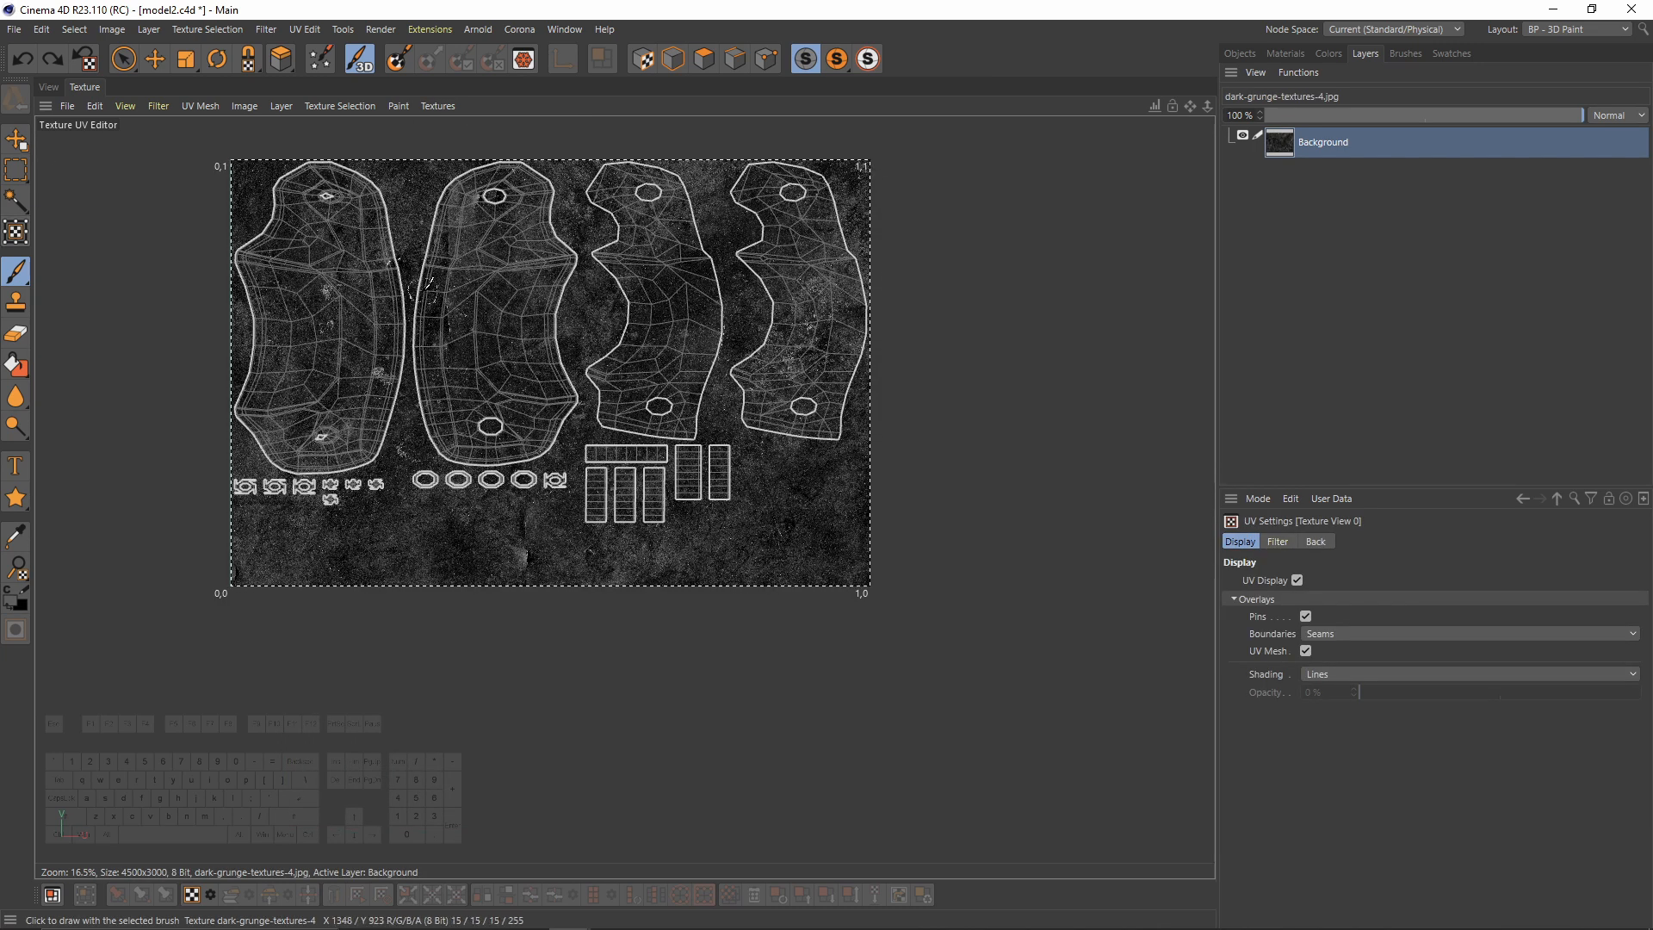
pyautogui.click(437, 106)
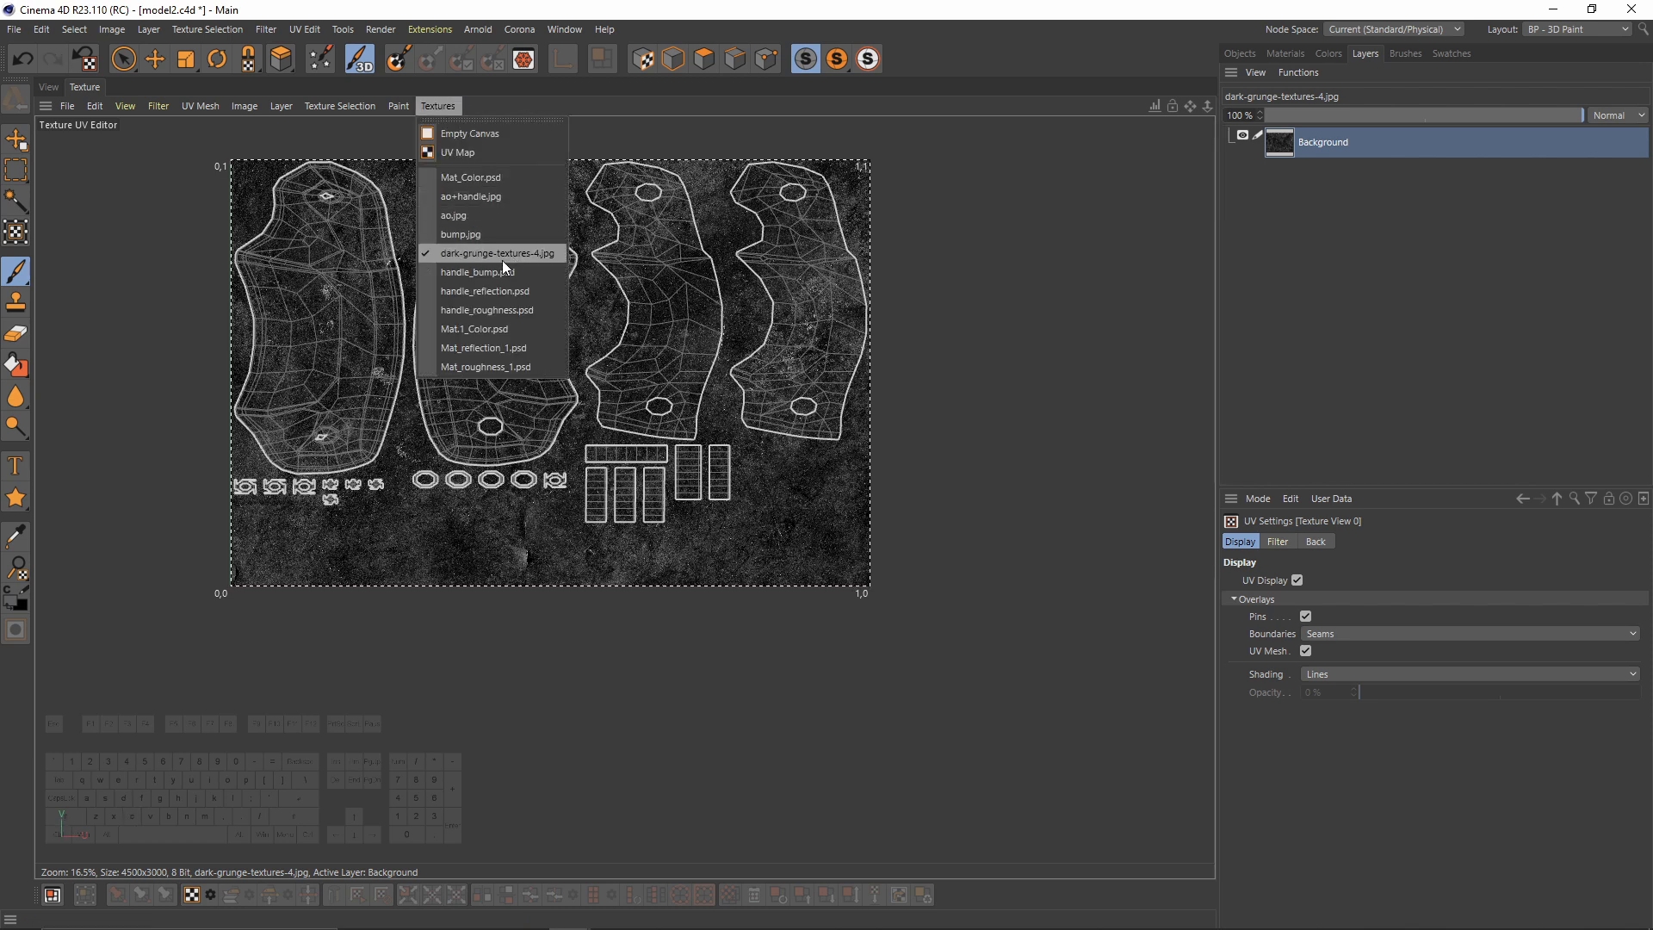
pyautogui.click(498, 309)
pyautogui.hotkey('ctrl', 'v')
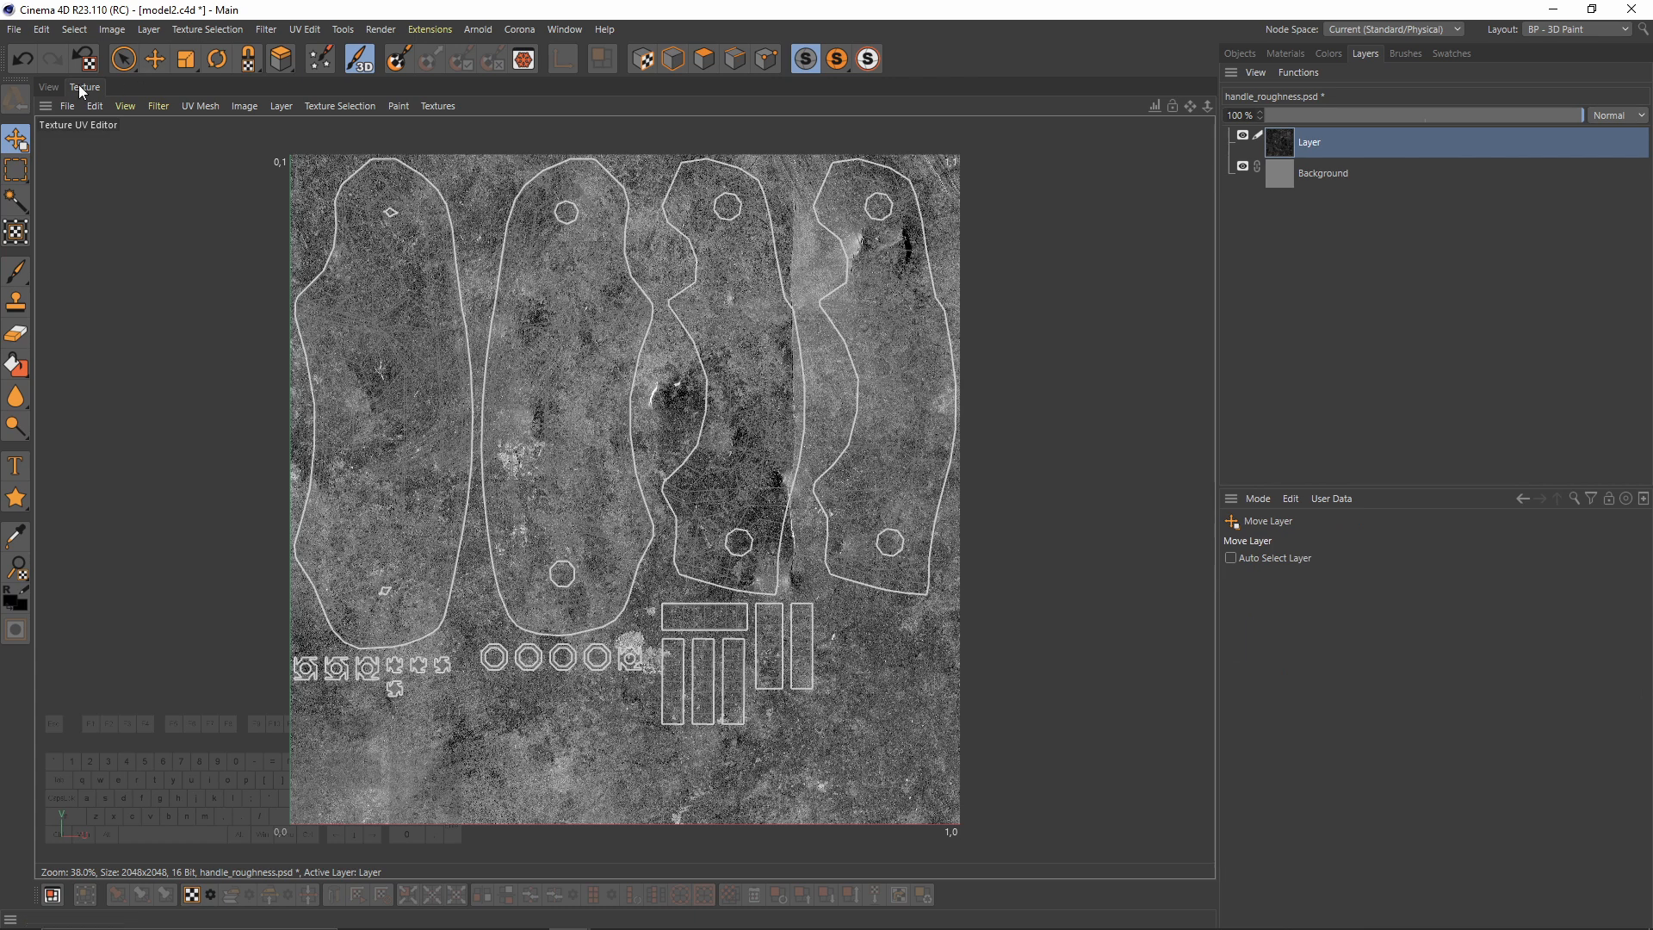
# Step: Lower the pasted grunge layer's opacity to 35% while judging the roughness on the handle in the 3D view
pyautogui.click(45, 90)
pyautogui.scroll(3, 773, 459)
pyautogui.keyDown('alt'); pyautogui.moveTo(772, 457); pyautogui.dragTo(710, 401, button='middle'); pyautogui.keyUp('alt')
pyautogui.keyDown('alt'); pyautogui.moveTo(711, 400); pyautogui.dragTo(665, 338); pyautogui.keyUp('alt')
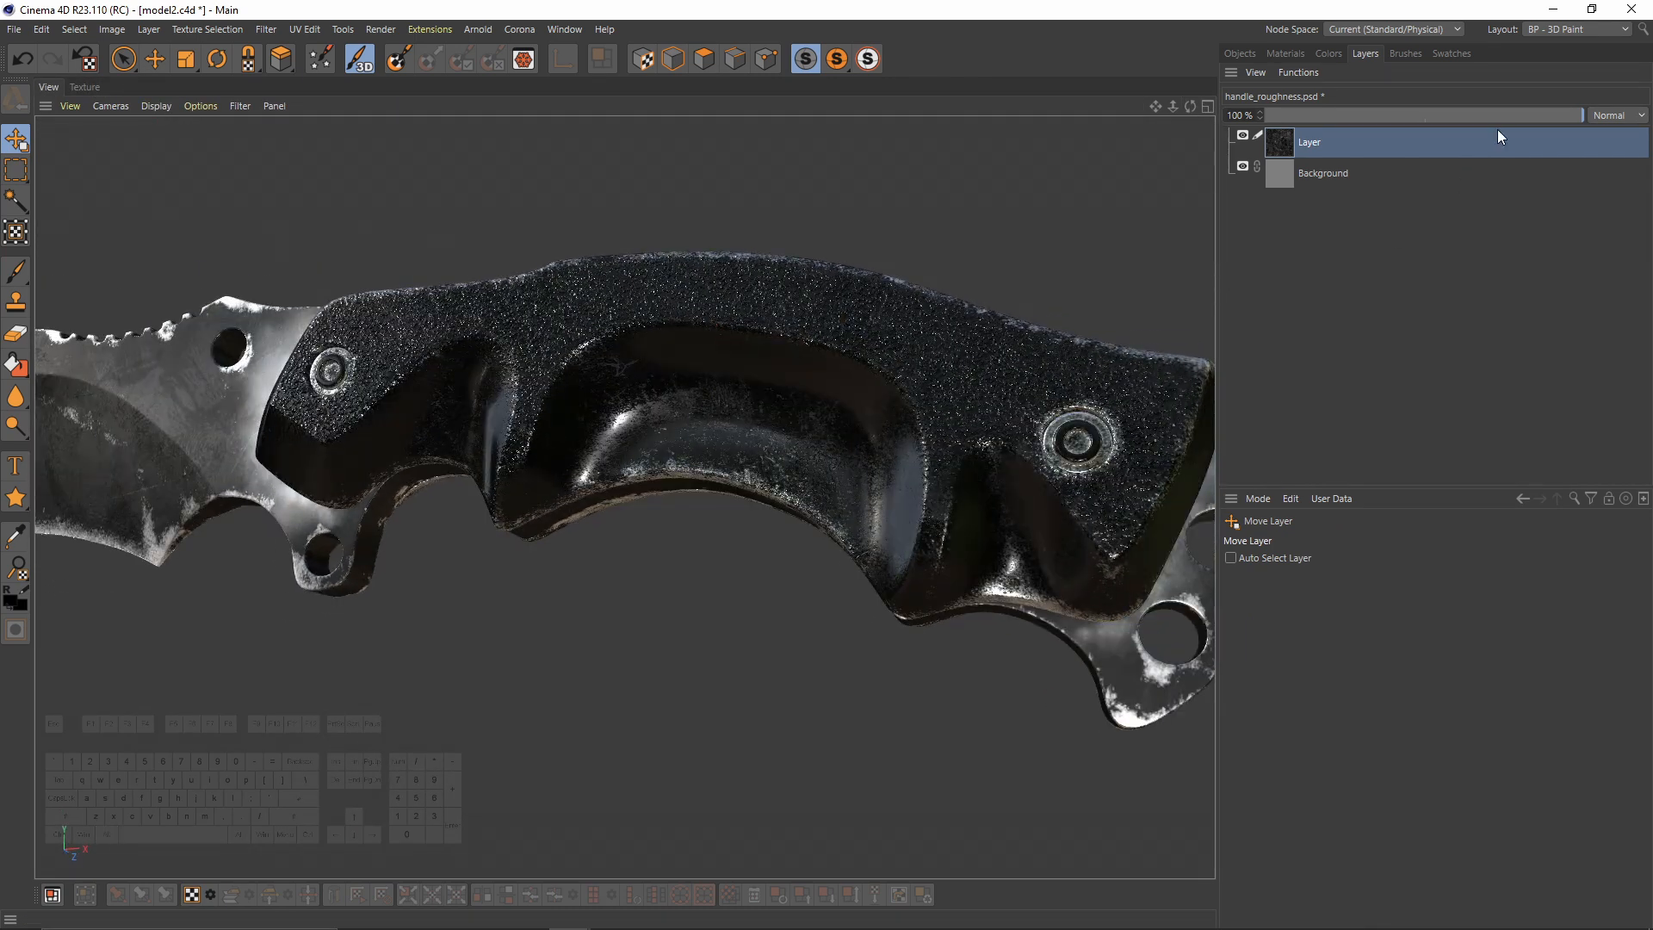
pyautogui.click(1320, 116)
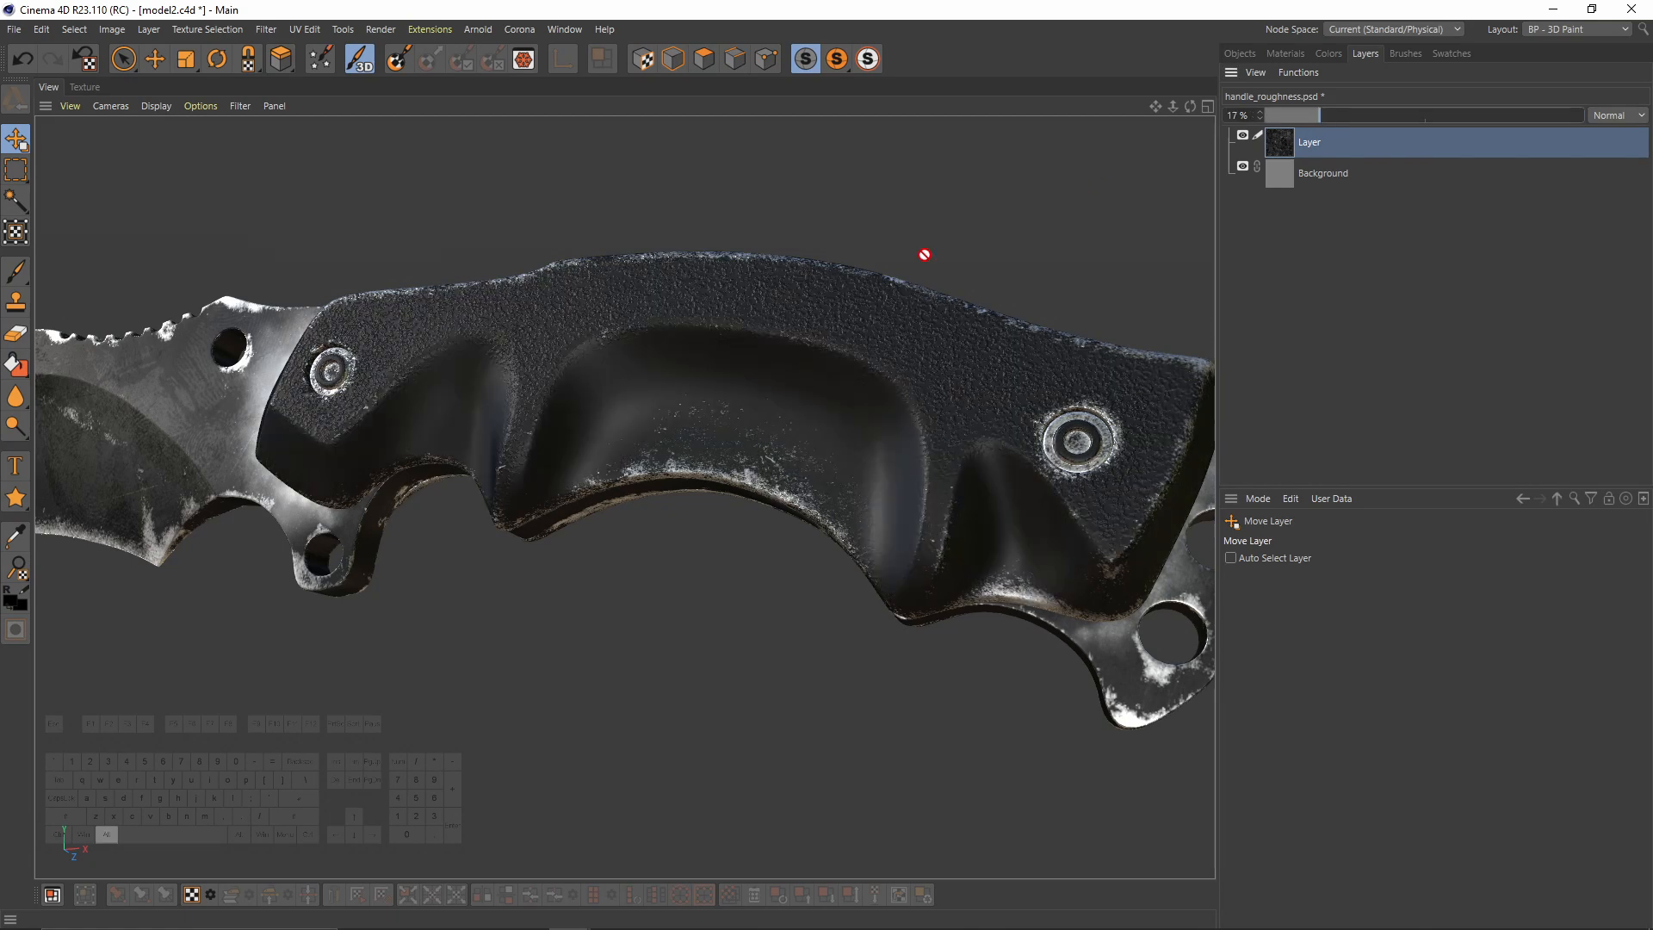
pyautogui.keyDown('alt'); pyautogui.moveTo(922, 255); pyautogui.dragTo(1265, 190); pyautogui.keyUp('alt')
pyautogui.moveTo(1323, 119); pyautogui.dragTo(1377, 121)
pyautogui.keyDown('alt'); pyautogui.moveTo(1067, 284); pyautogui.dragTo(706, 525); pyautogui.keyUp('alt')
# Step: Add a new empty layer on top of handle_roughness.psd and set the paint color to white
pyautogui.click(1298, 74)
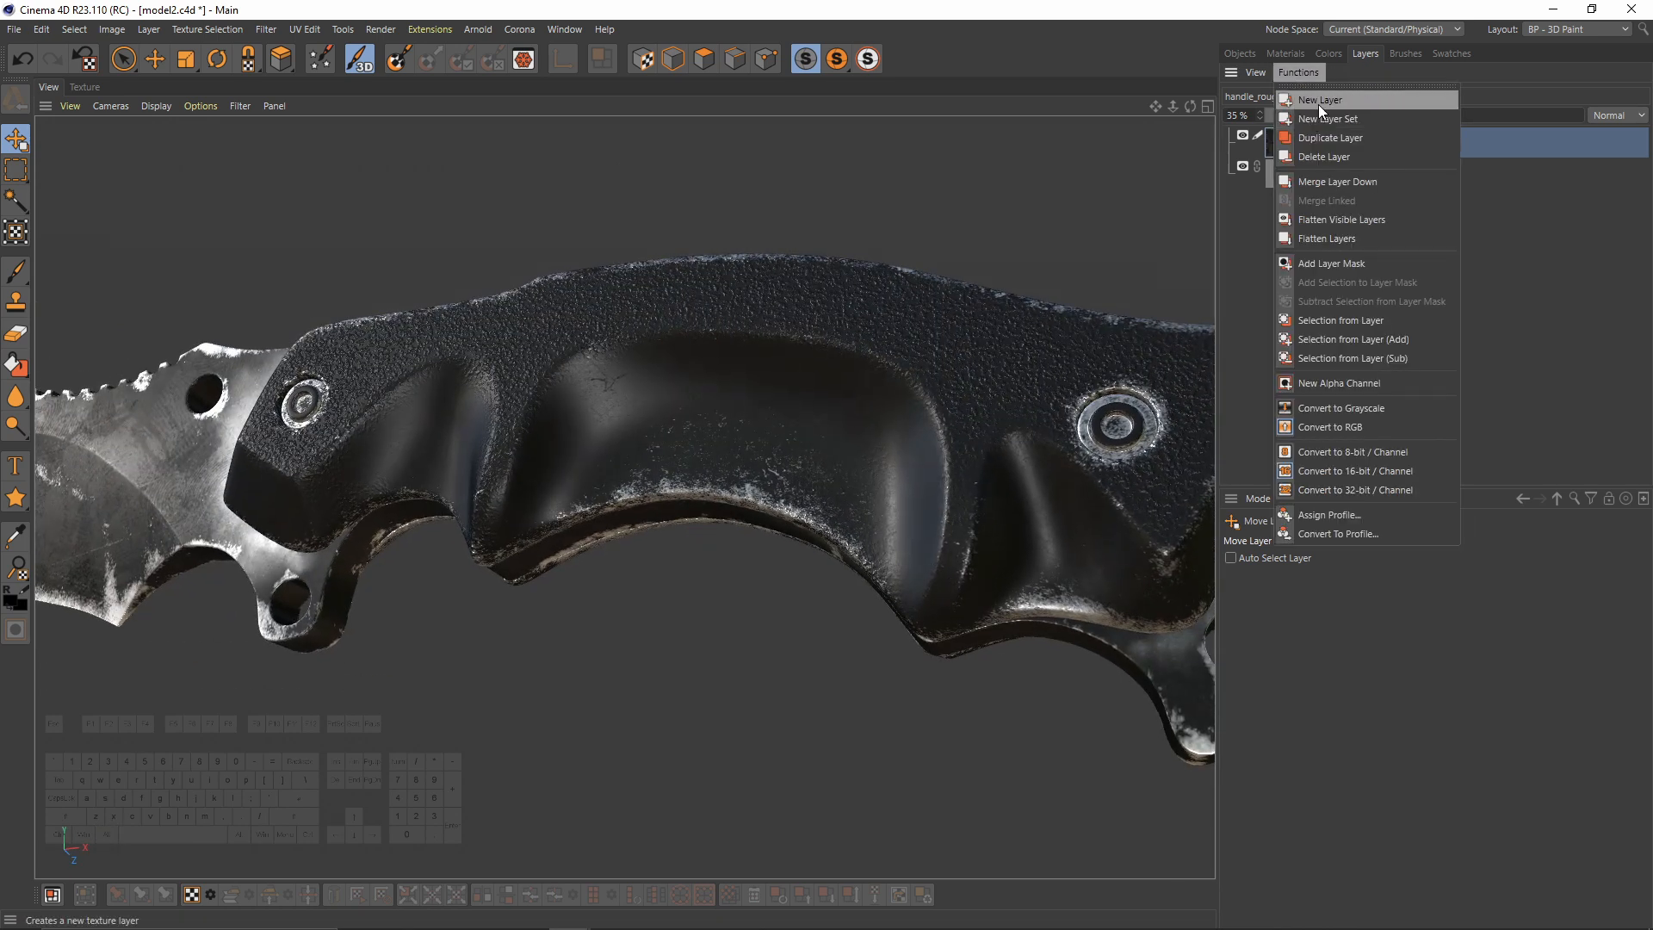
pyautogui.click(1319, 105)
pyautogui.click(1330, 55)
pyautogui.moveTo(1387, 281); pyautogui.dragTo(1644, 277)
pyautogui.click(1366, 53)
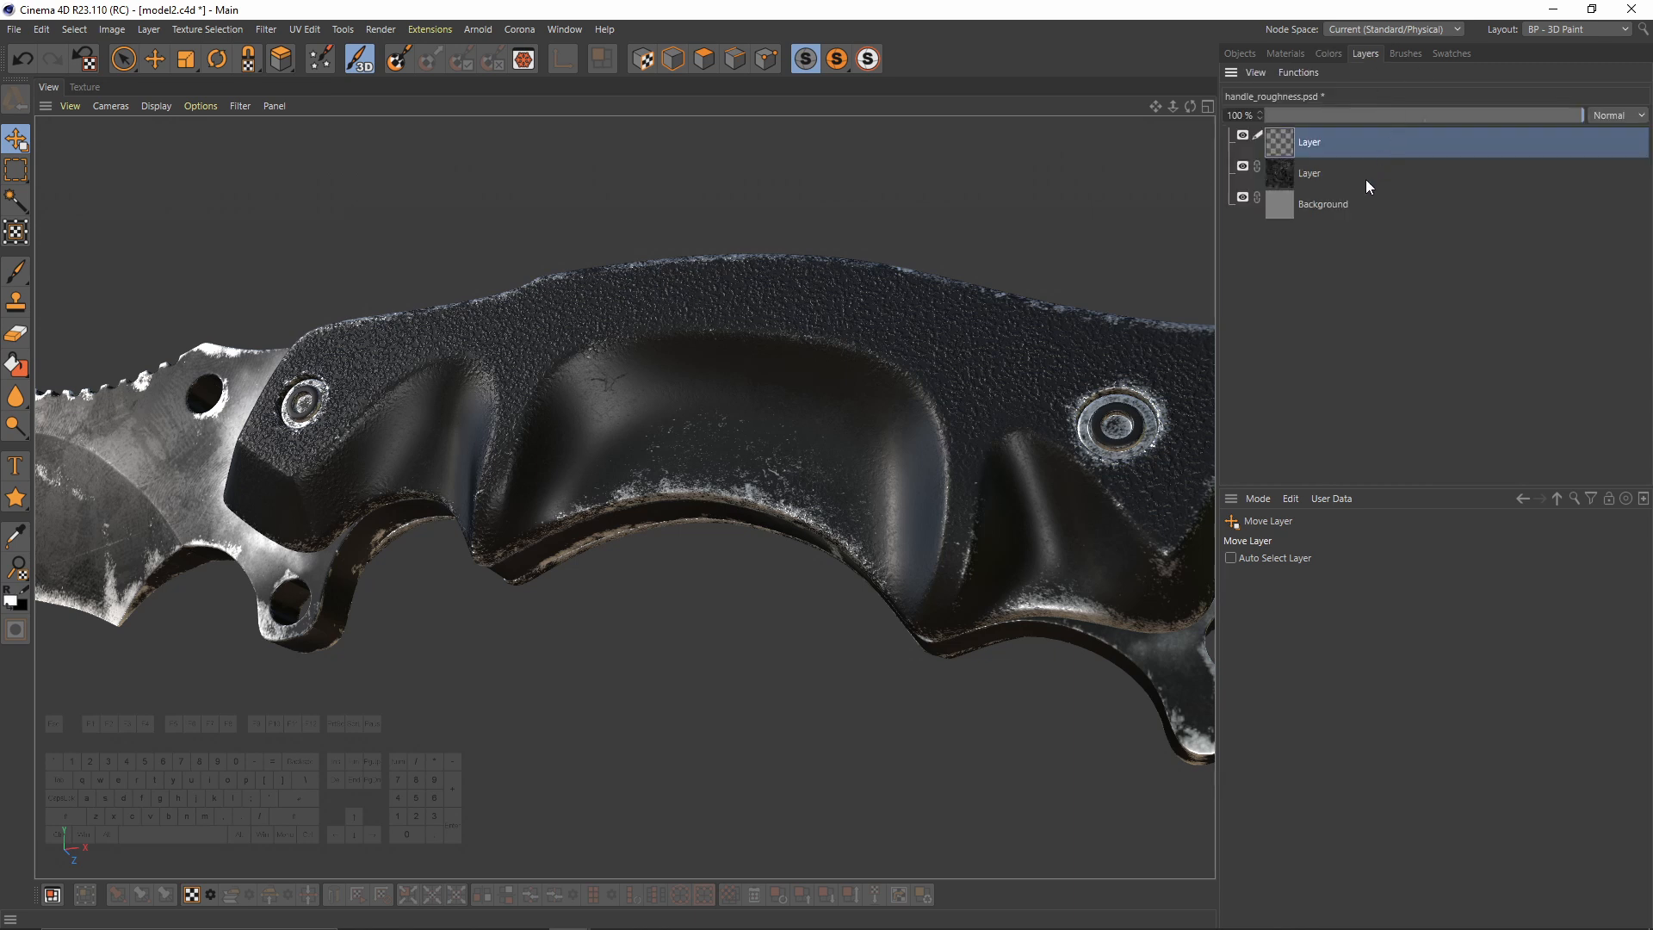
# Step: Stamp skin-print marks in the handle's large finger groove with a Polygonpen Basic Grunge 1 print brush at size 794
pyautogui.click(1405, 53)
pyautogui.scroll(5, 1410, 231)
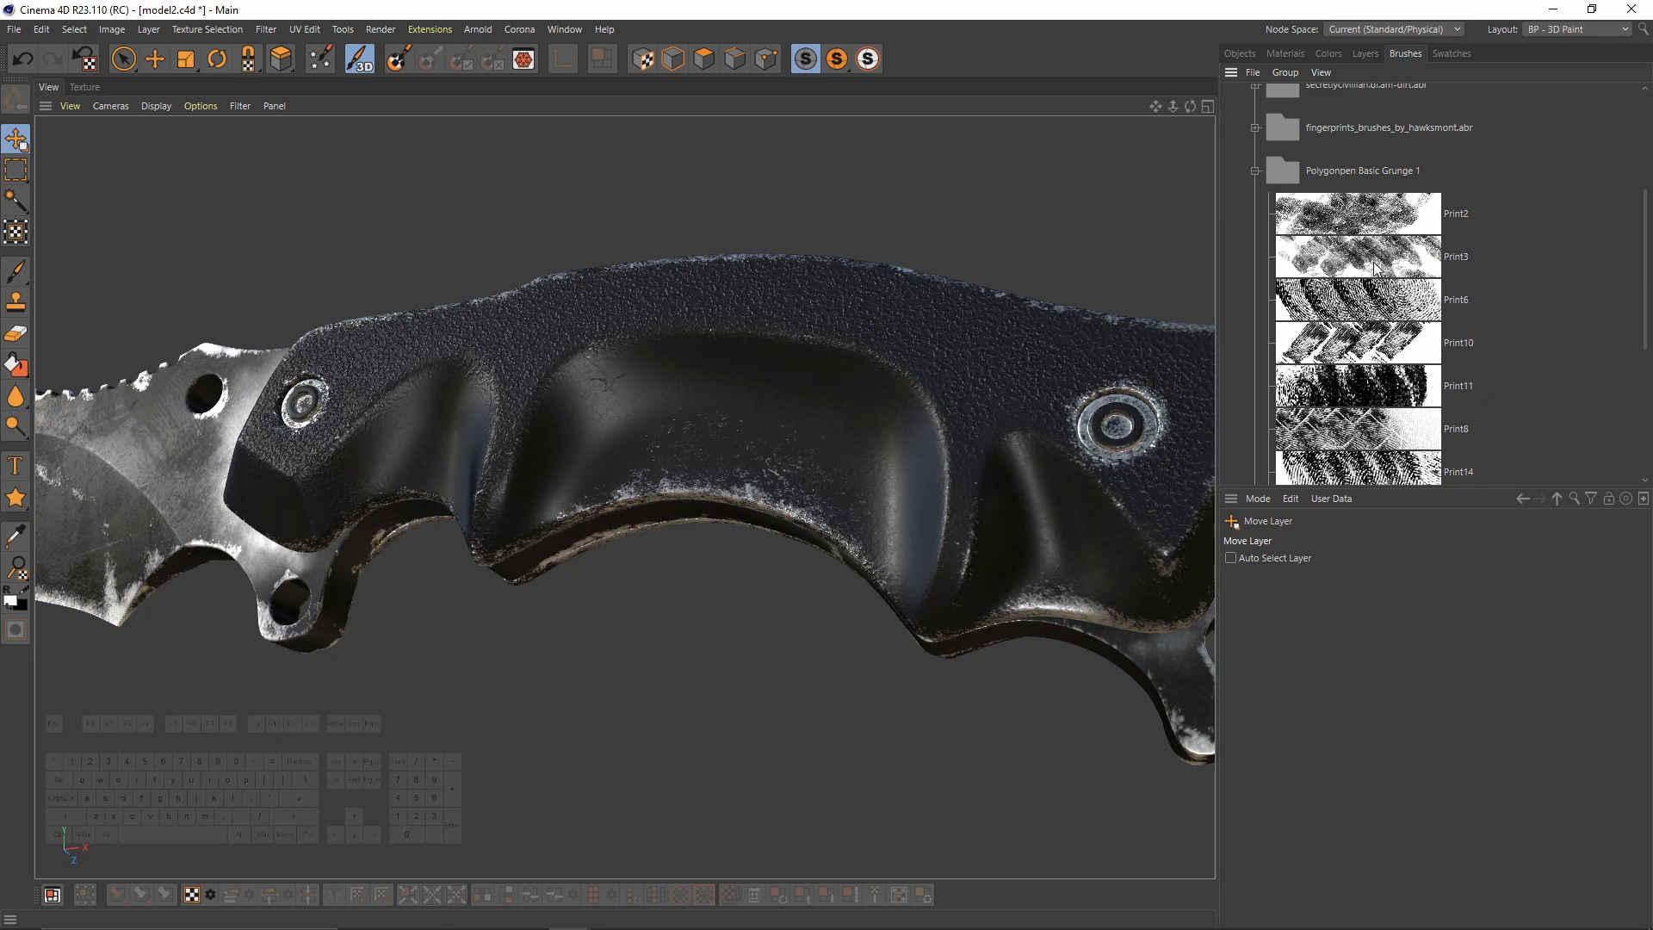
pyautogui.middleClick(895, 394)
pyautogui.middleClick(81, 295)
pyautogui.click(17, 271)
pyautogui.moveTo(808, 438); pyautogui.dragTo(878, 439, button='middle')
pyautogui.moveTo(751, 696)
pyautogui.keyDown('alt'); pyautogui.mouseDown()
pyautogui.moveTo(715, 701)
pyautogui.moveTo(760, 717)
pyautogui.moveTo(760, 701)
pyautogui.mouseUp(); pyautogui.keyUp('alt')
pyautogui.scroll(-5, 1427, 266)
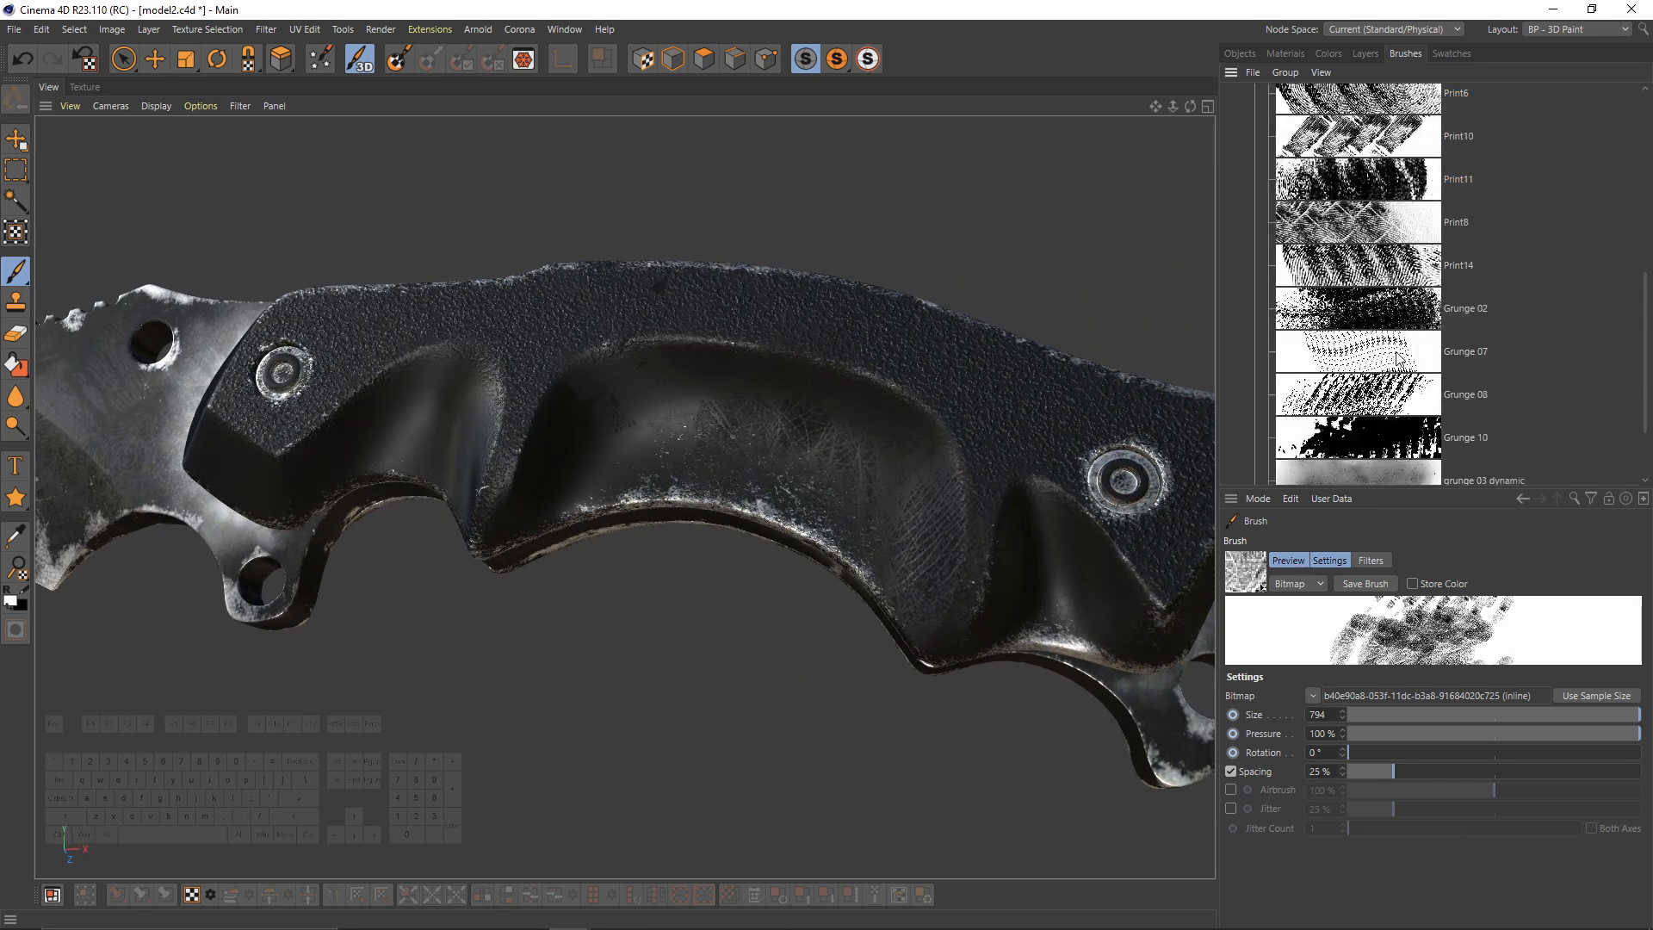
# Step: Stamp fingerprint marks into the handle's finger grooves with the Print14 brush at size 451
pyautogui.click(1388, 280)
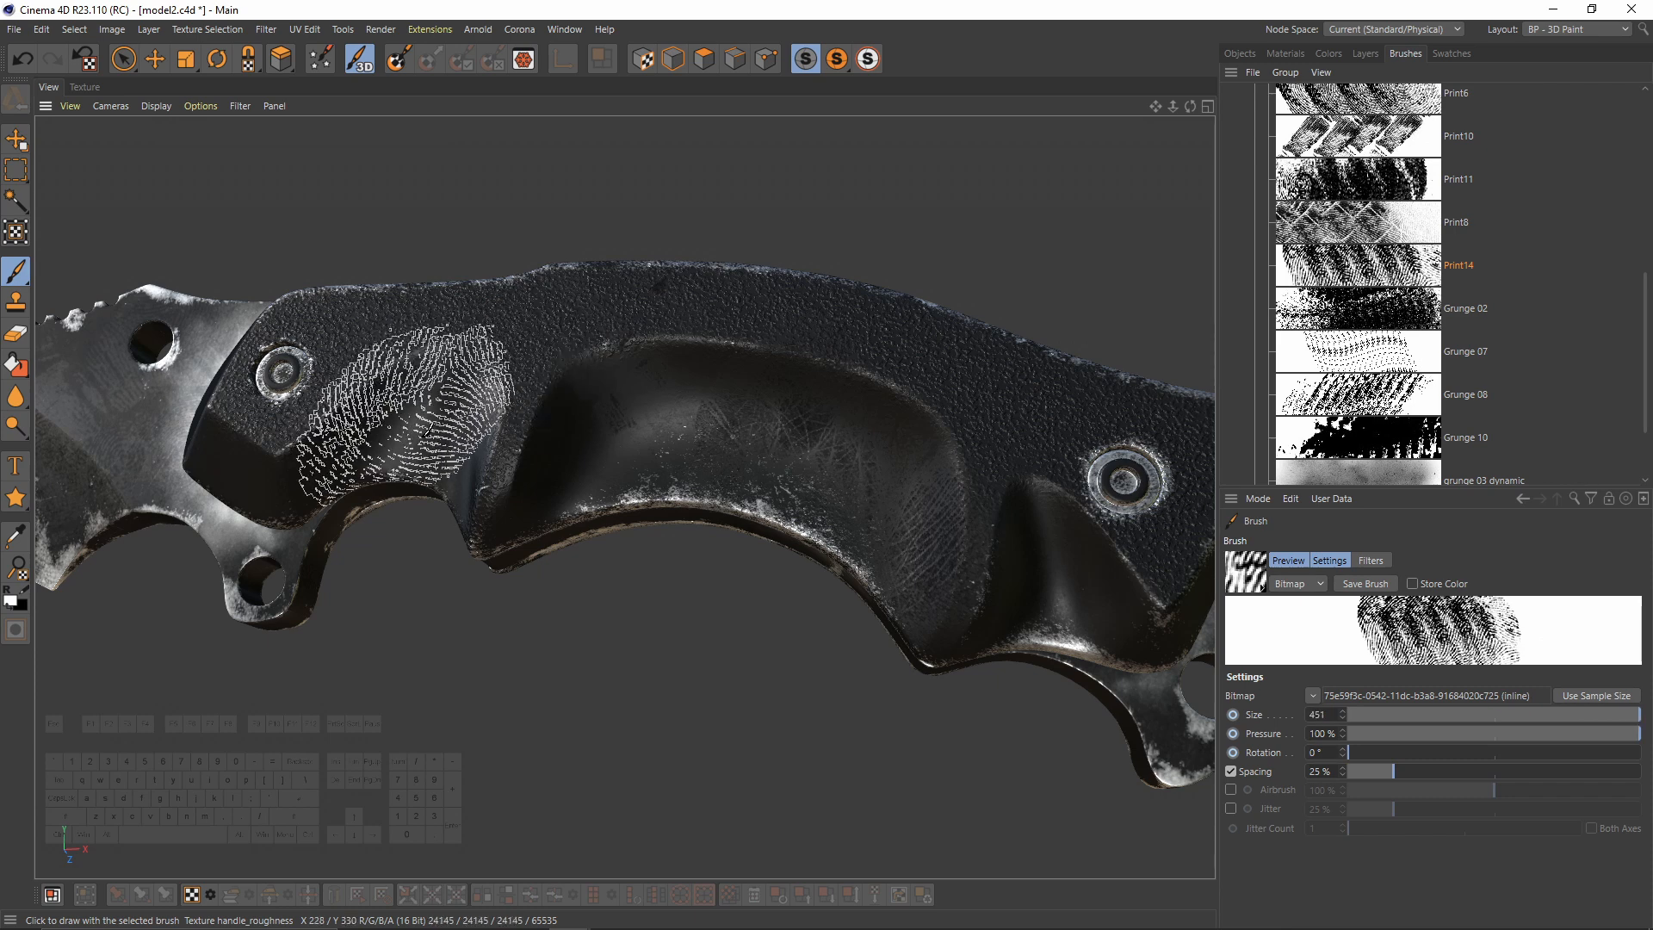
pyautogui.keyDown('alt'); pyautogui.moveTo(498, 639); pyautogui.dragTo(460, 414); pyautogui.keyUp('alt')
pyautogui.moveTo(461, 415); pyautogui.dragTo(390, 414, button='middle')
pyautogui.moveTo(390, 414)
pyautogui.keyDown('alt'); pyautogui.mouseDown()
pyautogui.moveTo(840, 587)
pyautogui.moveTo(956, 508)
pyautogui.mouseUp(); pyautogui.keyUp('alt')
pyautogui.scroll(-3, 1385, 226)
pyautogui.scroll(3, 1438, 315)
# Step: Add more roughness prints on both sides of the handle with the Print8 and Print10 brushes
pyautogui.click(1385, 226)
pyautogui.moveTo(435, 499)
pyautogui.keyDown('alt'); pyautogui.mouseDown()
pyautogui.moveTo(424, 480)
pyautogui.moveTo(848, 517)
pyautogui.moveTo(535, 542)
pyautogui.moveTo(1369, 327)
pyautogui.mouseUp(); pyautogui.keyUp('alt')
pyautogui.click(1358, 135)
pyautogui.moveTo(792, 405)
pyautogui.keyDown('alt'); pyautogui.mouseDown()
pyautogui.moveTo(978, 295)
pyautogui.moveTo(526, 408)
pyautogui.mouseUp(); pyautogui.keyUp('alt')
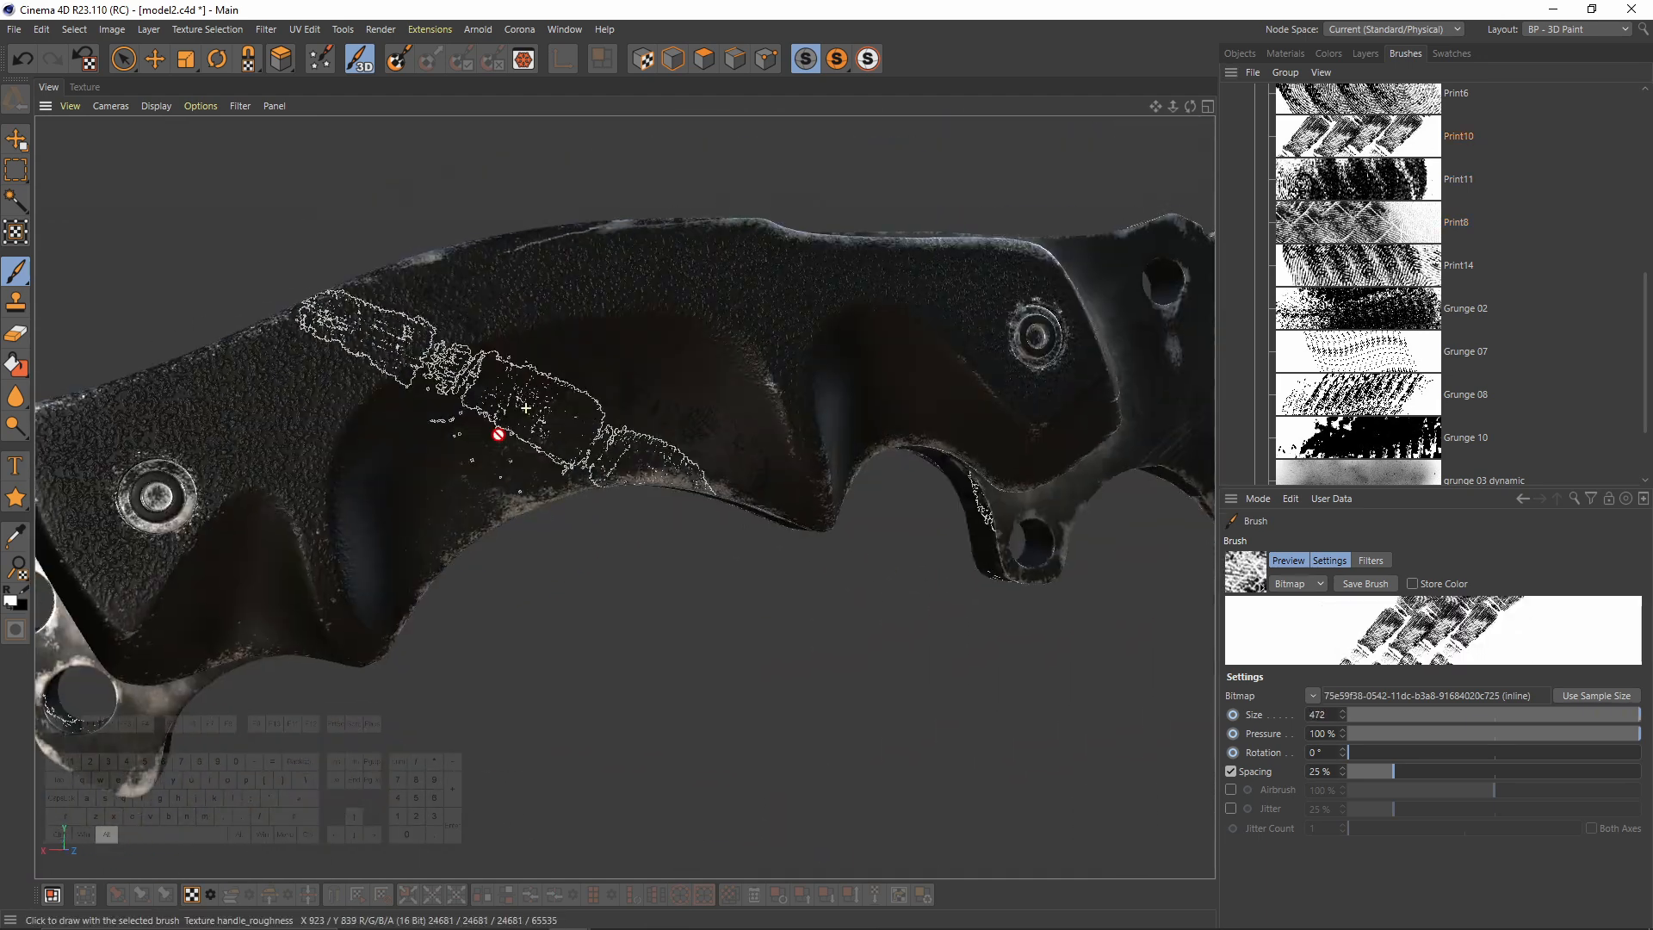
pyautogui.click(1467, 752)
pyautogui.keyDown('alt'); pyautogui.moveTo(749, 404); pyautogui.dragTo(1037, 494); pyautogui.keyUp('alt')
pyautogui.scroll(2, 1377, 259)
# Step: Paint further roughness marks over the handle with the Print11 and Grunge 02 brushes
pyautogui.click(1357, 196)
pyautogui.moveTo(625, 497)
pyautogui.keyDown('alt'); pyautogui.mouseDown()
pyautogui.moveTo(508, 591)
pyautogui.moveTo(782, 457)
pyautogui.moveTo(886, 609)
pyautogui.mouseUp(); pyautogui.keyUp('alt')
pyautogui.scroll(2, 1358, 317)
pyautogui.click(1357, 317)
pyautogui.scroll(-4, 1357, 414)
pyautogui.keyDown('alt'); pyautogui.moveTo(709, 402); pyautogui.dragTo(629, 400); pyautogui.keyUp('alt')
# Step: Brush soft roughness variation around the handle with the grunge 03 dynamic brush
pyautogui.click(1384, 384)
pyautogui.keyDown('alt'); pyautogui.moveTo(241, 474); pyautogui.dragTo(326, 452); pyautogui.keyUp('alt')
pyautogui.scroll(3, 232, 483)
pyautogui.moveTo(293, 473)
pyautogui.mouseDown(button='middle')
pyautogui.moveTo(237, 480)
pyautogui.moveTo(260, 460)
pyautogui.mouseUp(button='middle')
pyautogui.keyDown('alt'); pyautogui.moveTo(260, 461); pyautogui.dragTo(332, 540); pyautogui.keyUp('alt')
pyautogui.scroll(-3, 396, 448)
pyautogui.moveTo(396, 447)
pyautogui.keyDown('alt'); pyautogui.mouseDown()
pyautogui.moveTo(498, 440)
pyautogui.moveTo(656, 560)
pyautogui.moveTo(732, 533)
pyautogui.mouseUp(); pyautogui.keyUp('alt')
# Step: Reduce the painted print layer's opacity to 54% in handle_roughness.psd and check the handle's shine
pyautogui.click(1365, 53)
pyautogui.click(1454, 114)
pyautogui.keyDown('alt'); pyautogui.moveTo(904, 301); pyautogui.dragTo(513, 306); pyautogui.keyUp('alt')
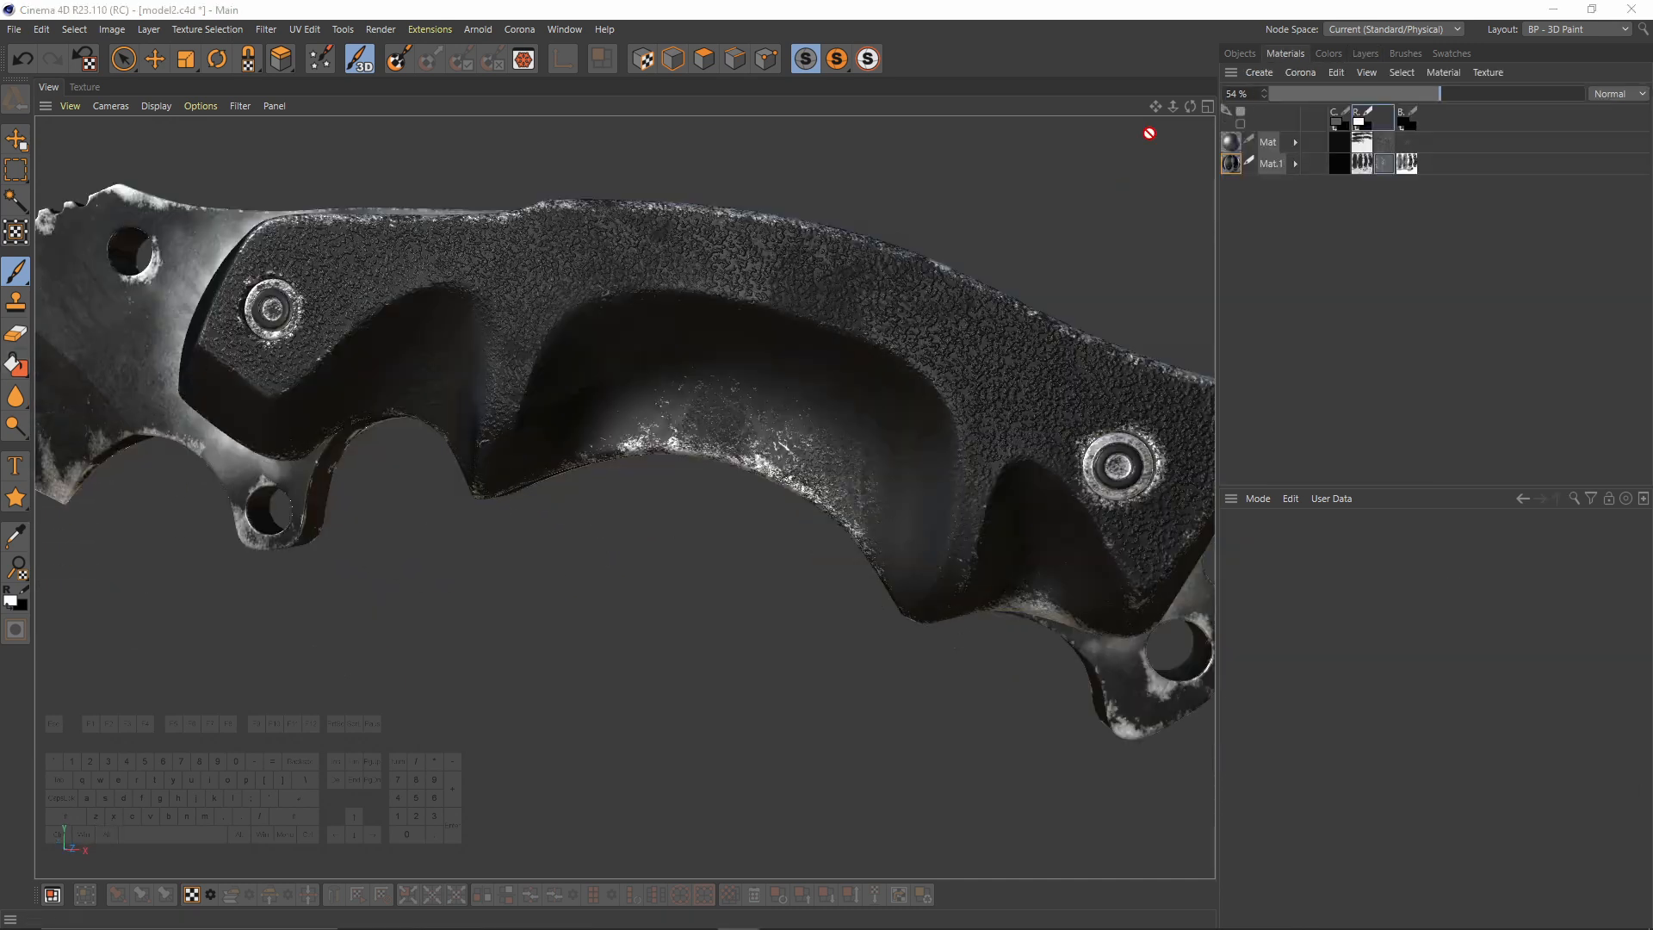
# Step: Activate Mat.1's reflection texture and lower the black-and-white layer above the Background in handle_reflection.psd to 47% opacity
pyautogui.click(1367, 164)
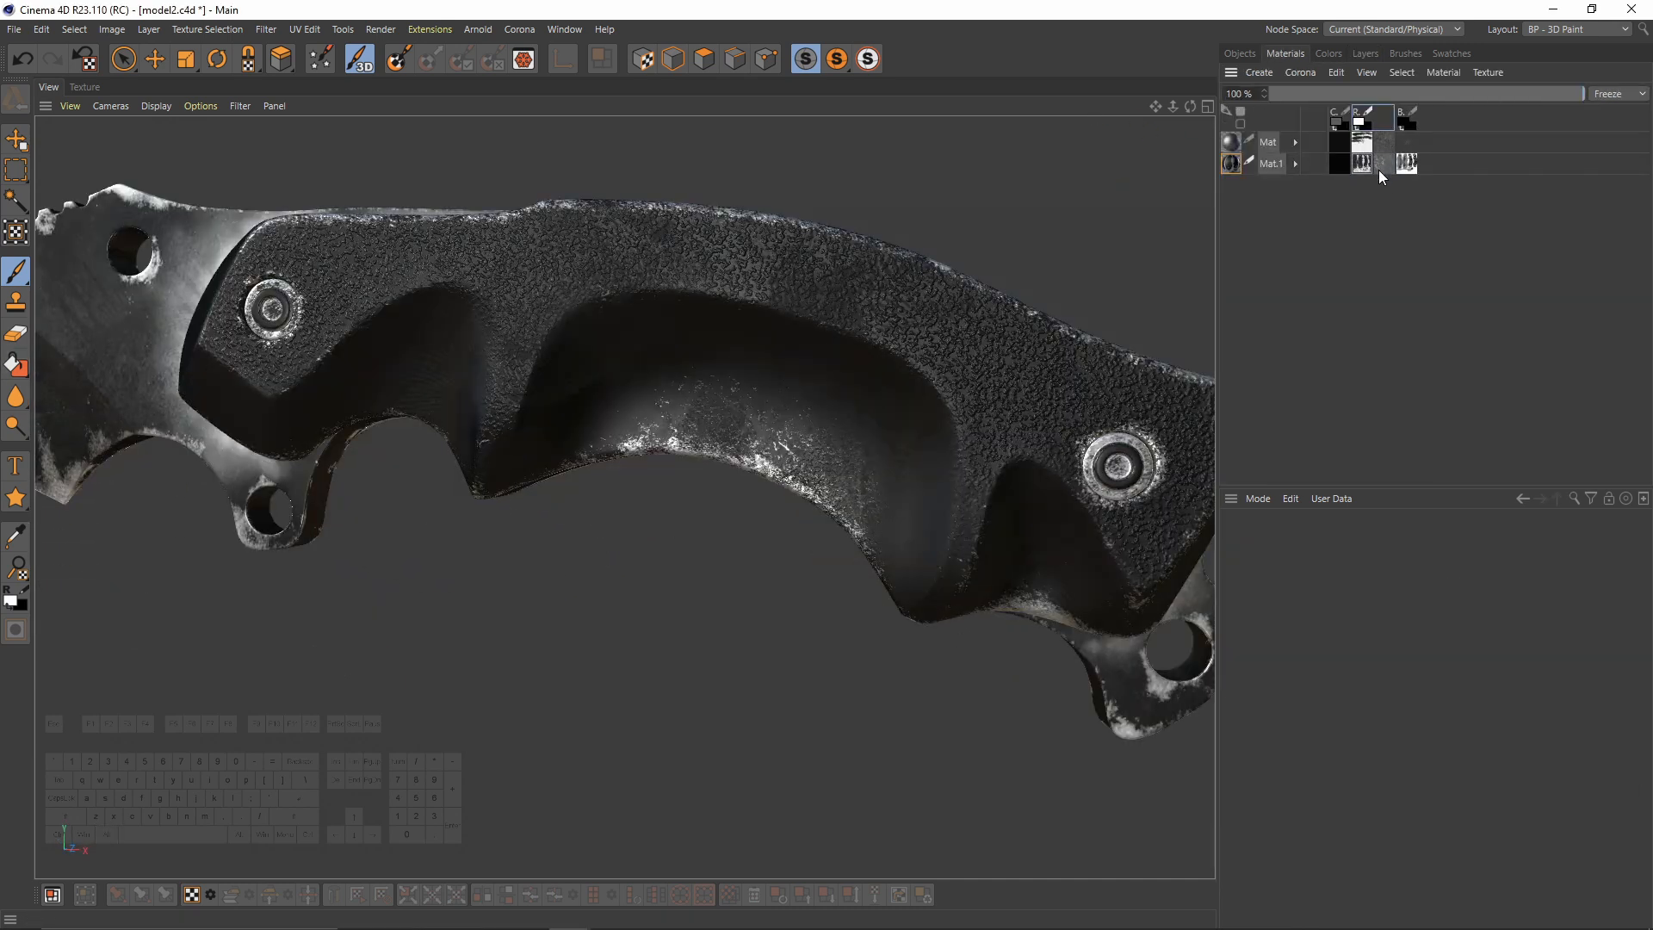
pyautogui.click(1369, 53)
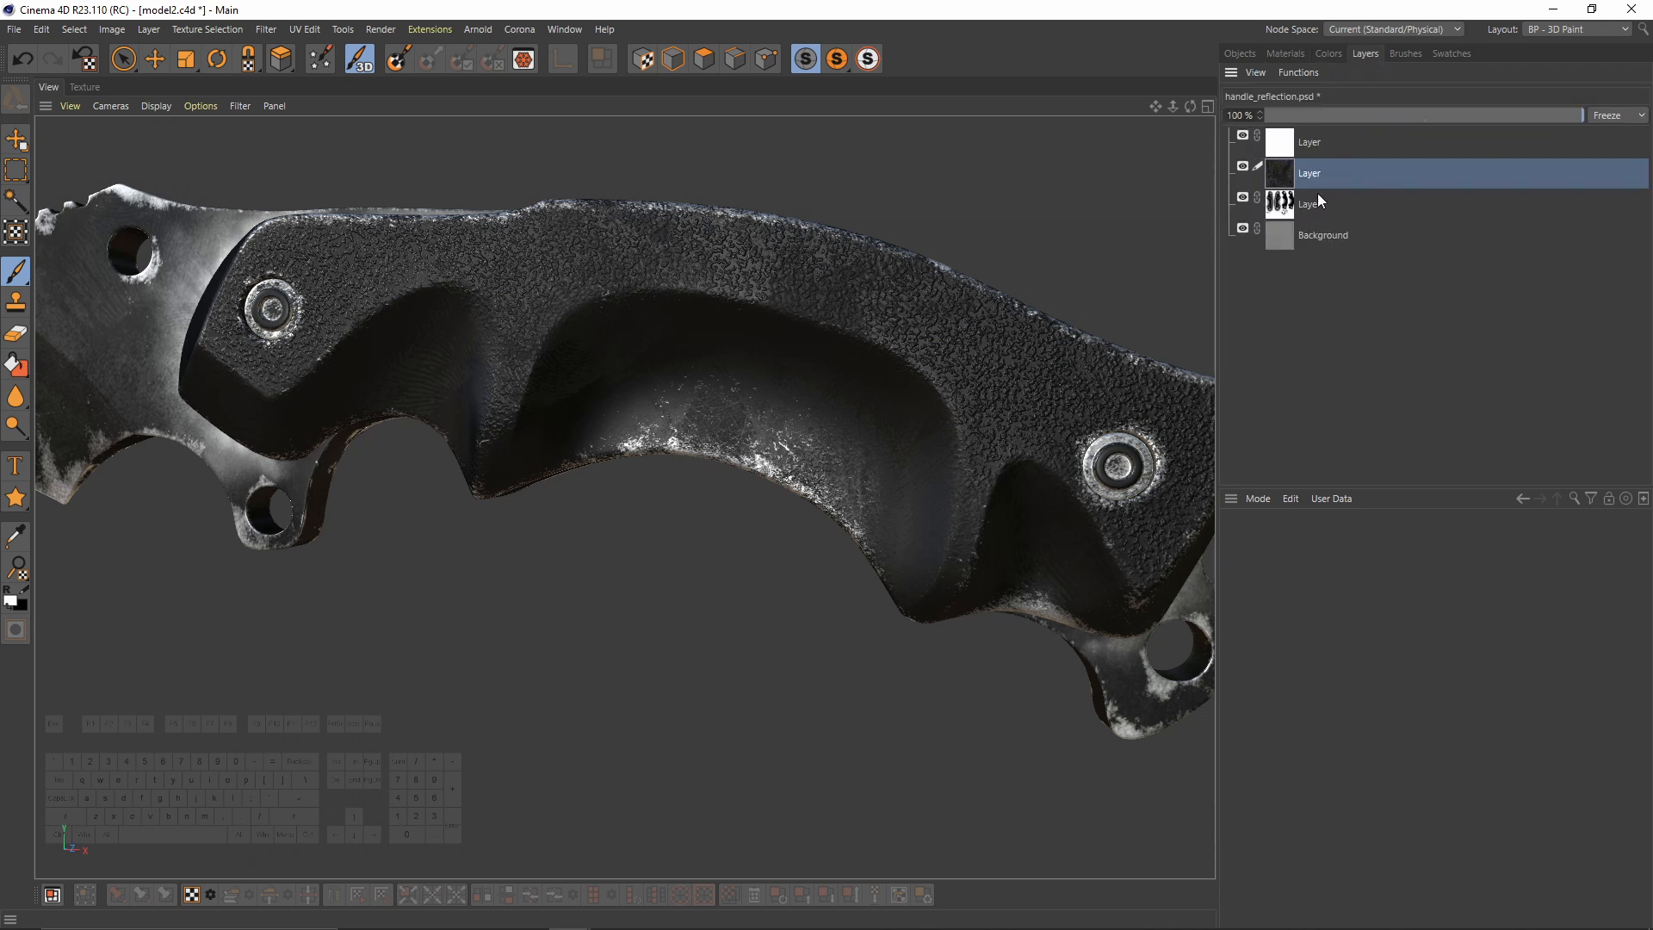
pyautogui.click(1319, 198)
pyautogui.moveTo(705, 366)
pyautogui.keyDown('alt'); pyautogui.mouseDown()
pyautogui.moveTo(734, 465)
pyautogui.moveTo(671, 560)
pyautogui.moveTo(677, 363)
pyautogui.moveTo(702, 369)
pyautogui.mouseUp(); pyautogui.keyUp('alt')
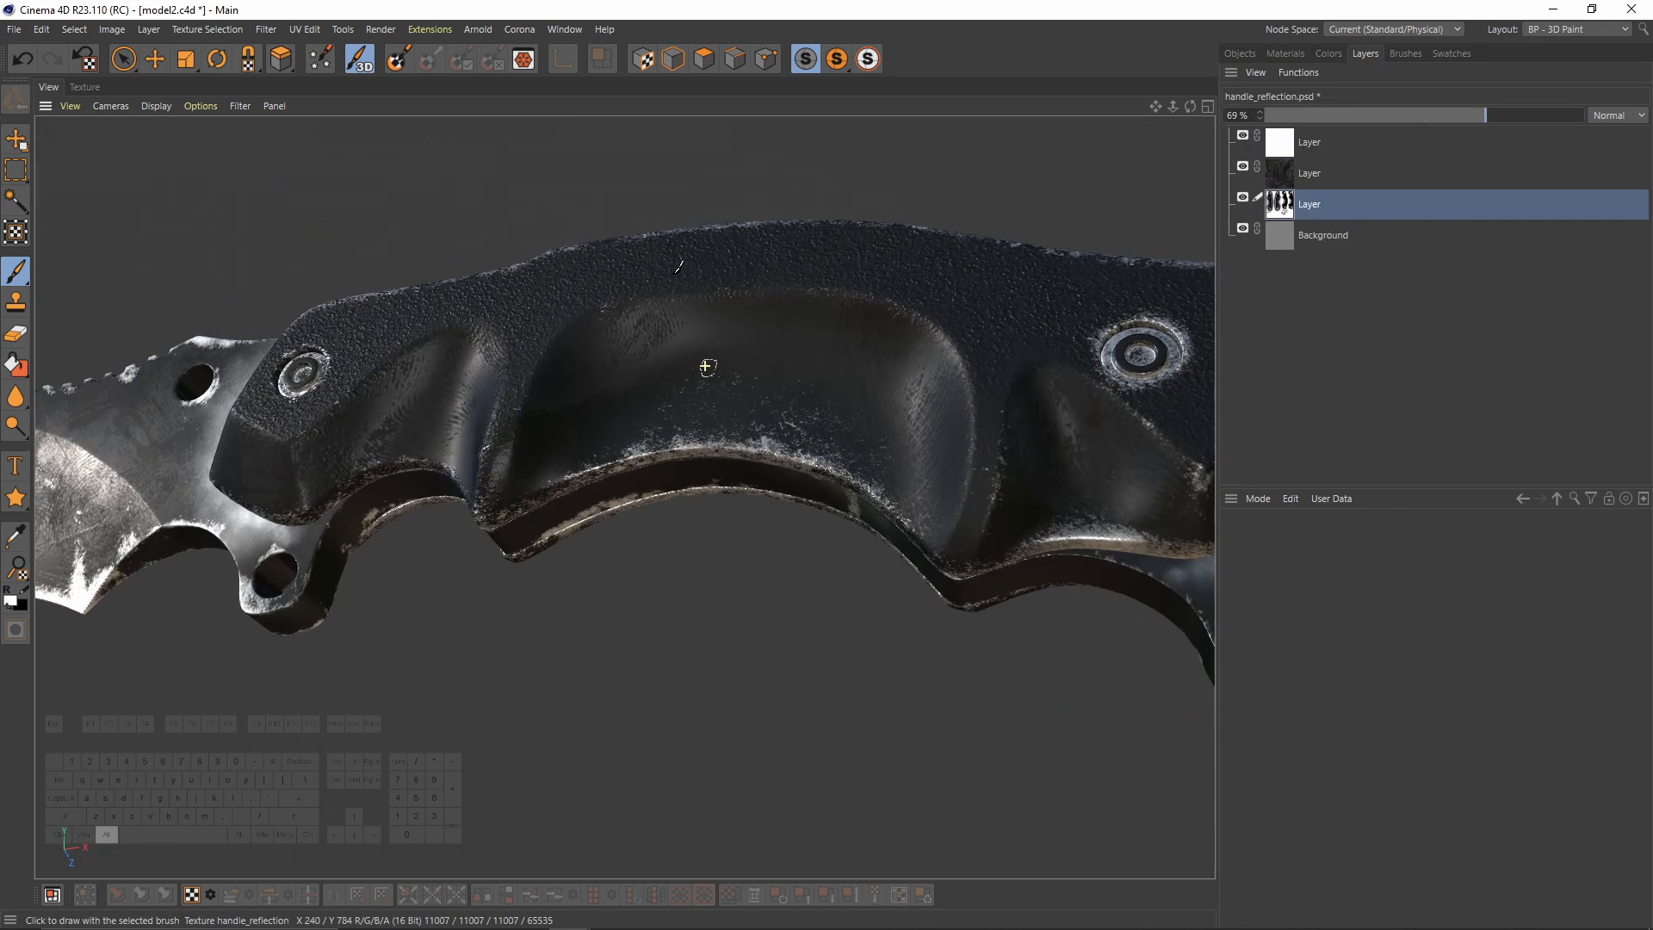
pyautogui.click(1454, 116)
pyautogui.keyDown('alt'); pyautogui.moveTo(743, 367); pyautogui.dragTo(839, 345, button='right'); pyautogui.keyUp('alt')
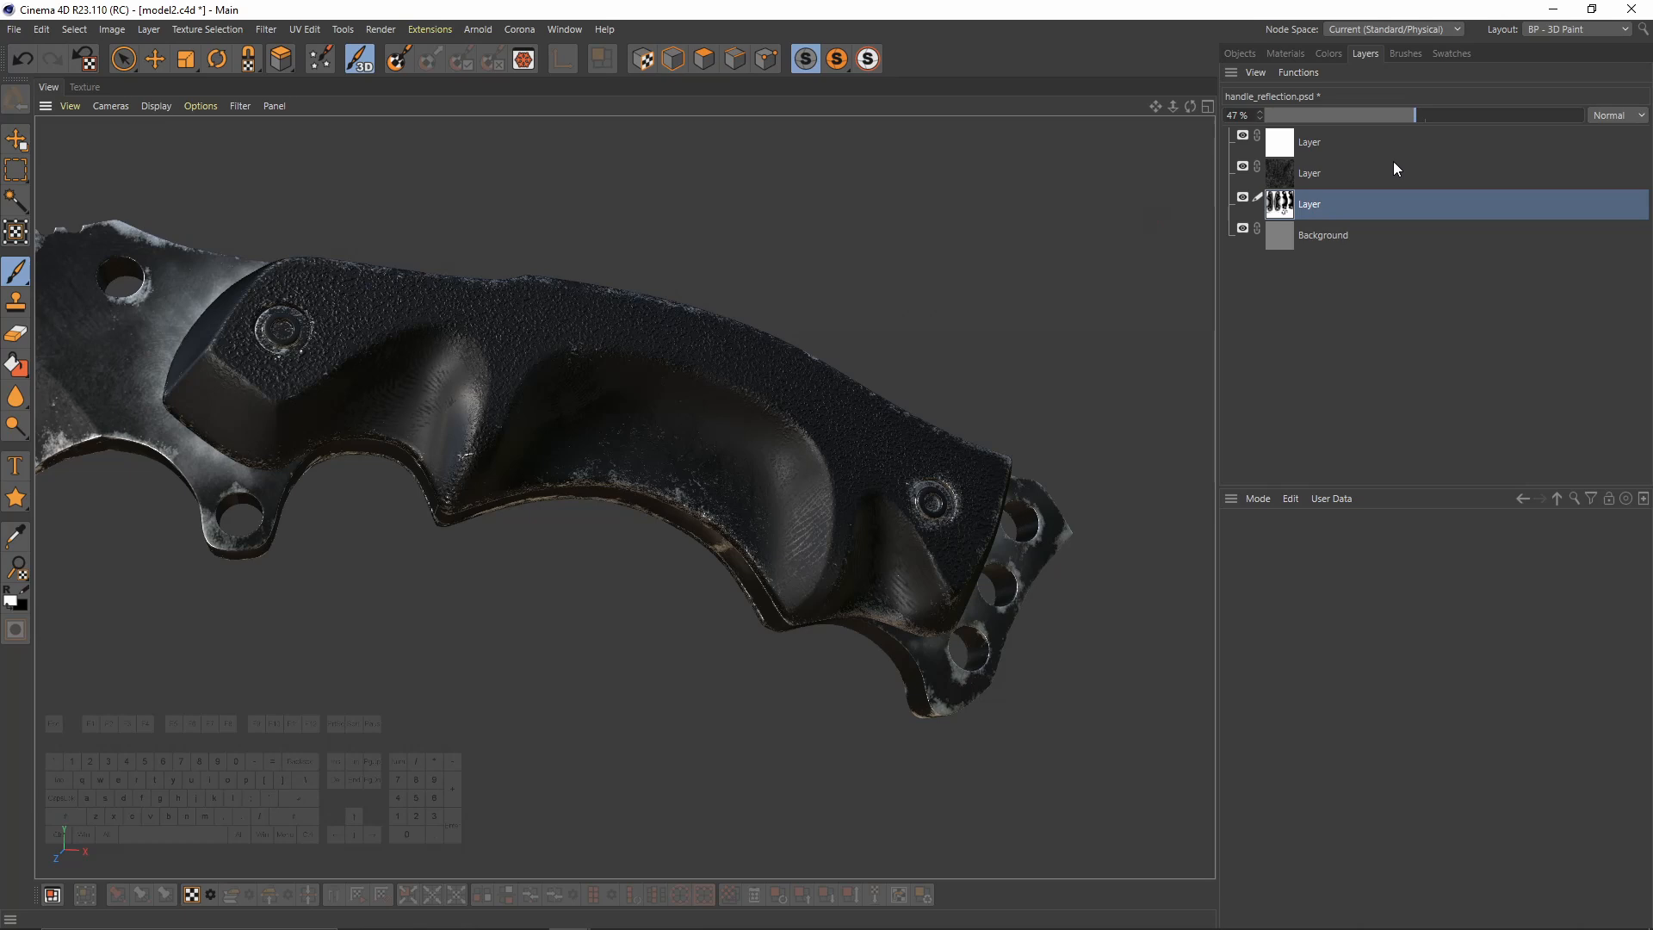
# Step: Add a new layer above the black-and-white wear layer in handle_reflection.psd and set the paint color's value to 96%
pyautogui.click(1298, 73)
pyautogui.click(1316, 99)
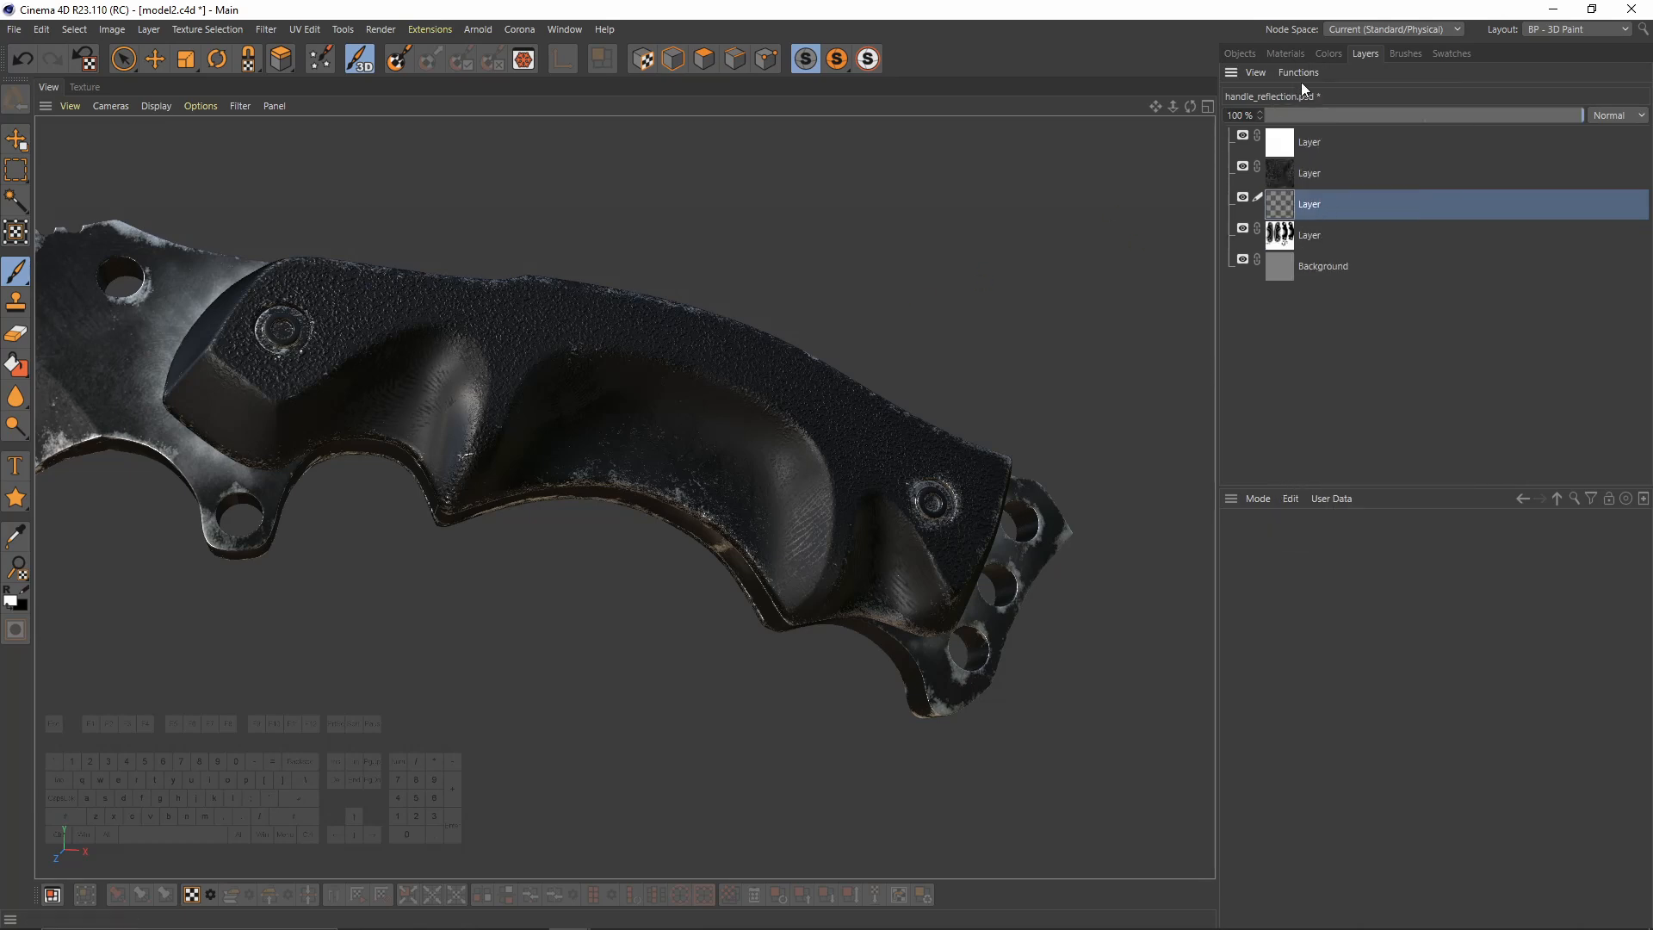
pyautogui.click(1329, 53)
pyautogui.click(1633, 277)
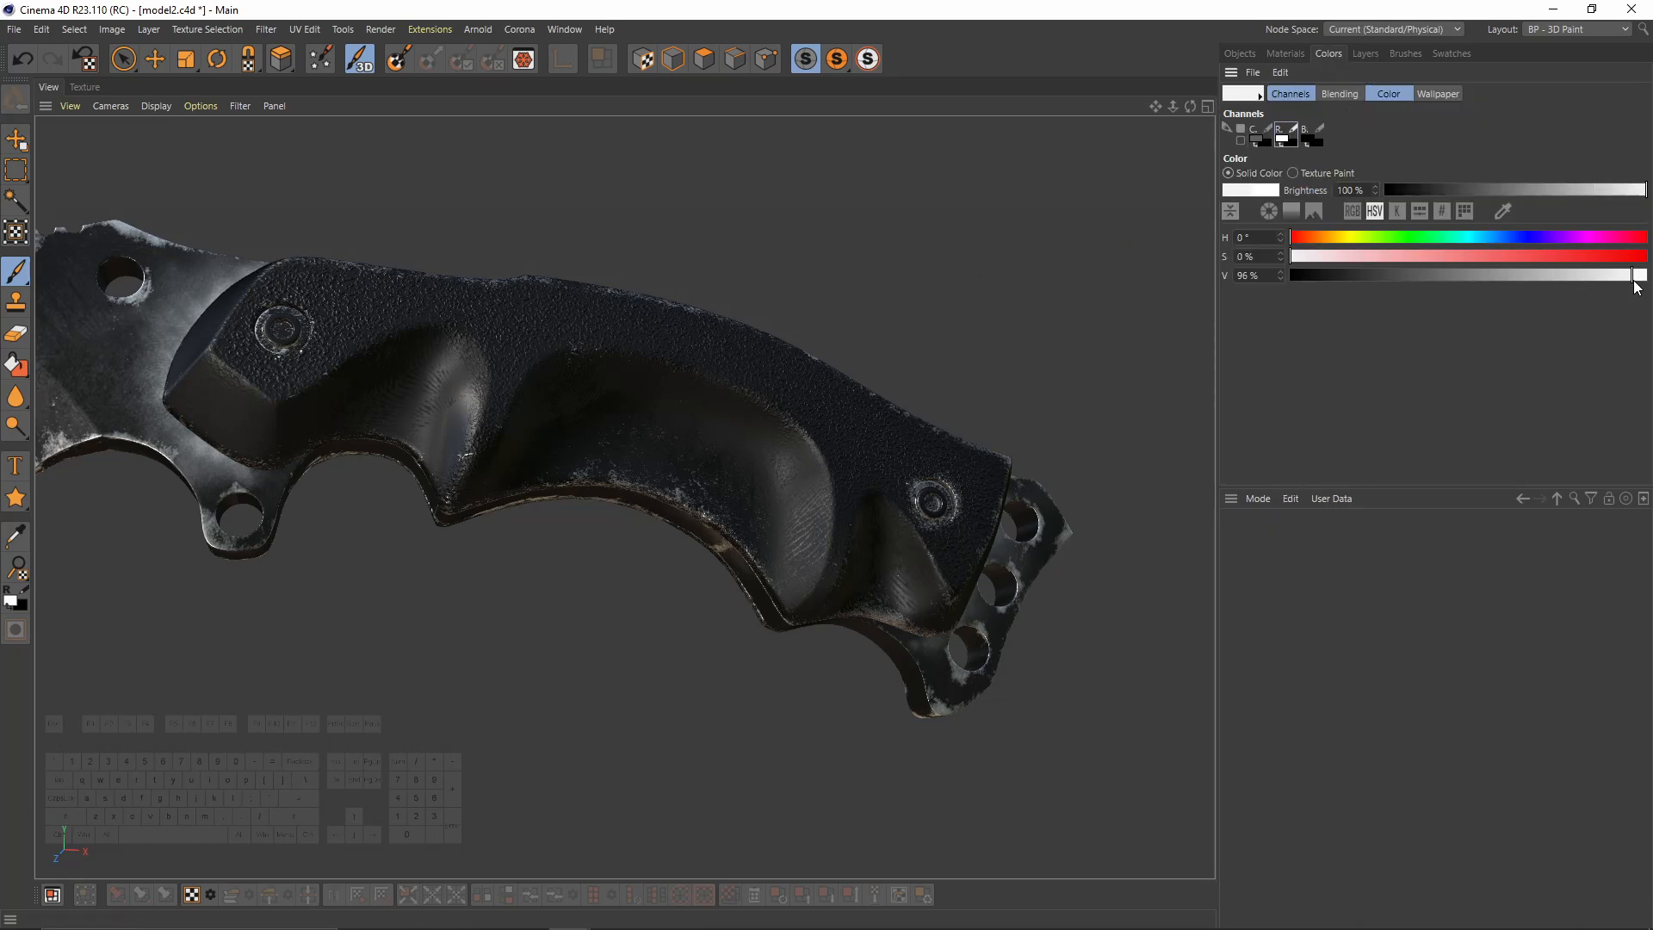
pyautogui.click(1367, 53)
# Step: Paint bright reflection wear along the handle's front edges and around the front bolt with the grunge 04 dynamic brush
pyautogui.click(1405, 54)
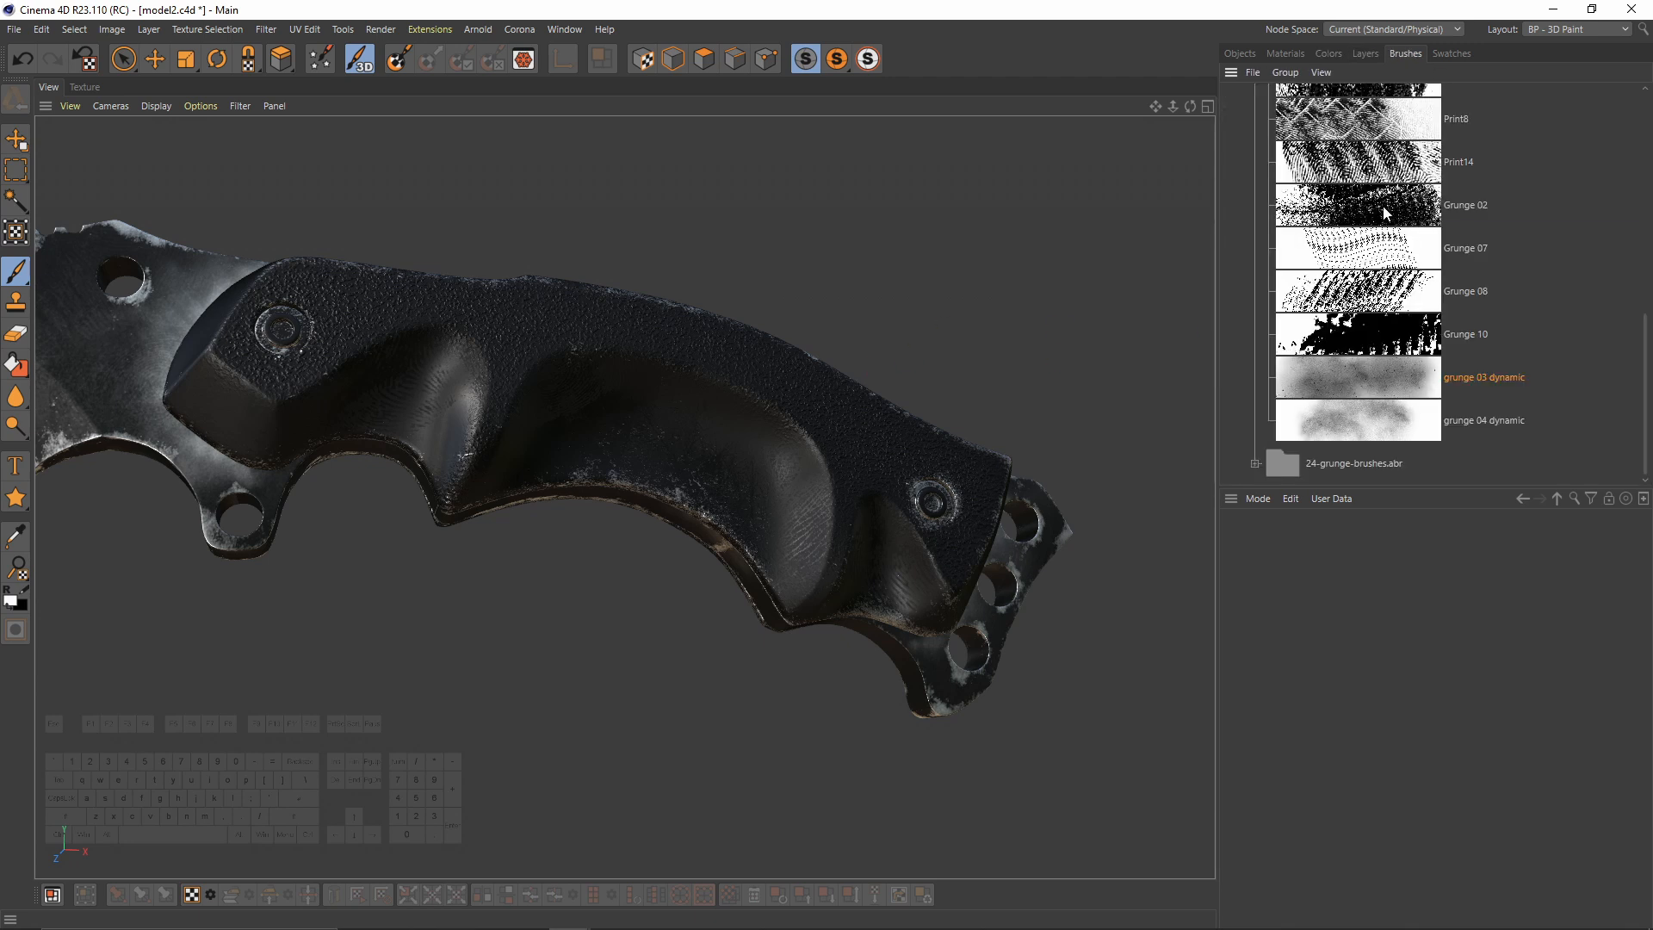
pyautogui.moveTo(607, 349)
pyautogui.mouseDown(button='middle')
pyautogui.moveTo(499, 354)
pyautogui.moveTo(827, 326)
pyautogui.mouseUp(button='middle')
pyautogui.scroll(4, 473, 350)
pyautogui.moveTo(460, 360); pyautogui.dragTo(412, 384, button='middle')
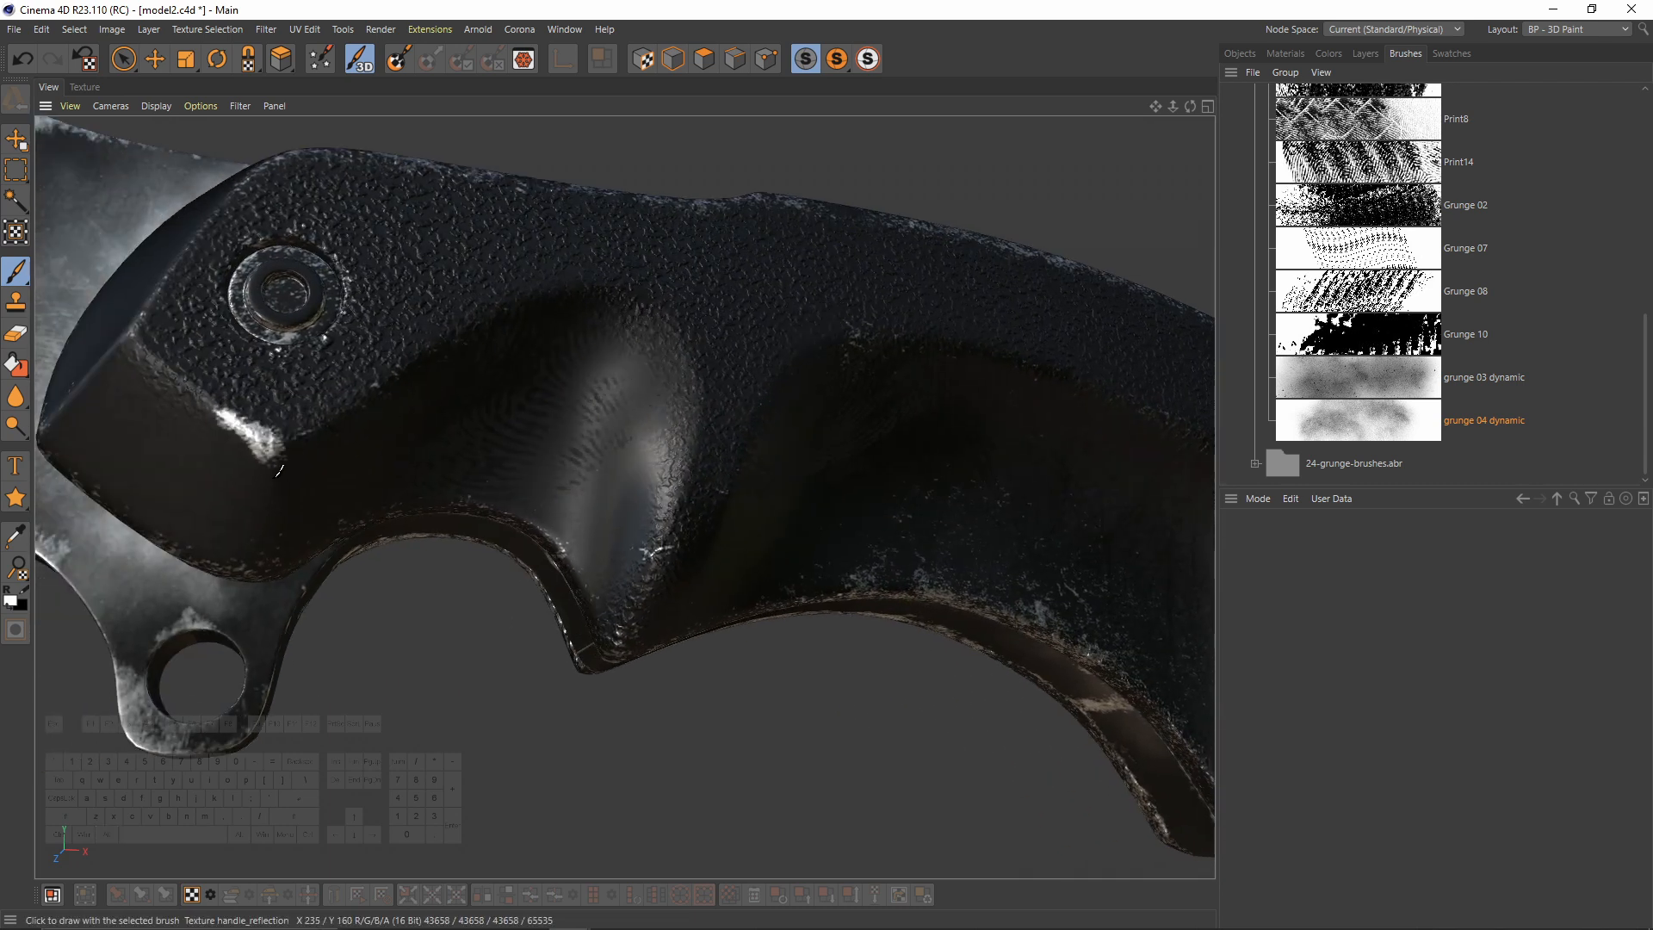
pyautogui.keyDown('alt'); pyautogui.moveTo(270, 492); pyautogui.dragTo(280, 448); pyautogui.keyUp('alt')
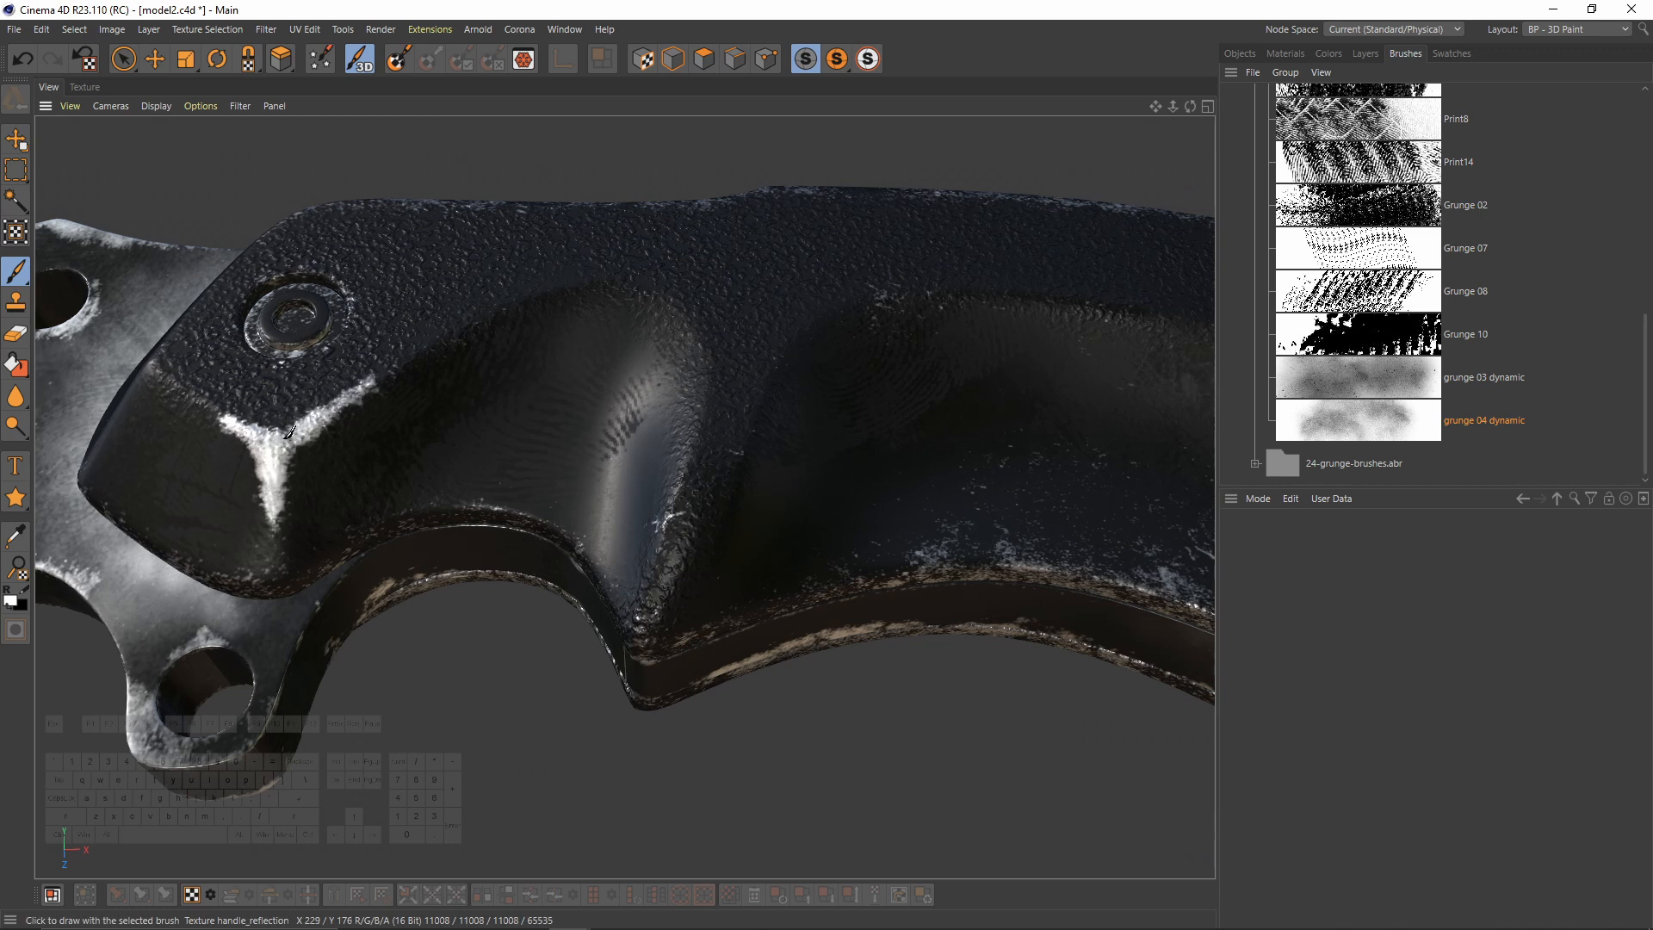
pyautogui.keyDown('alt'); pyautogui.moveTo(289, 432); pyautogui.dragTo(442, 410); pyautogui.keyUp('alt')
pyautogui.moveTo(369, 354)
pyautogui.keyDown('alt'); pyautogui.mouseDown()
pyautogui.moveTo(361, 286)
pyautogui.moveTo(383, 414)
pyautogui.mouseUp(); pyautogui.keyUp('alt')
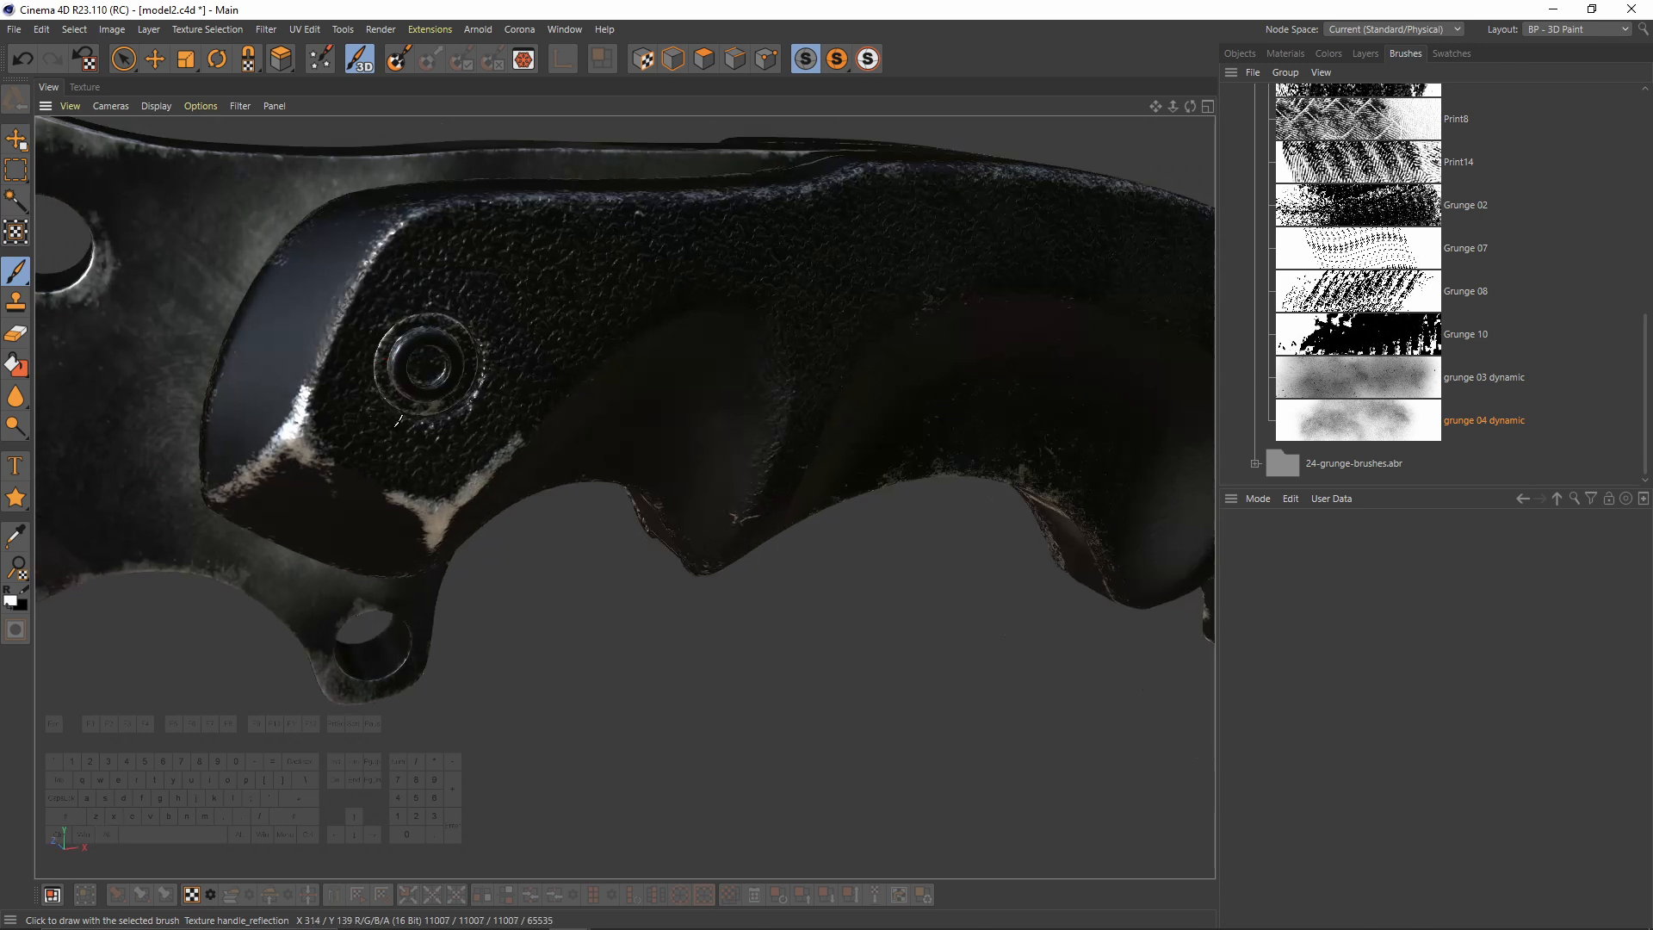
pyautogui.keyDown('alt'); pyautogui.moveTo(465, 323); pyautogui.dragTo(592, 354); pyautogui.keyUp('alt')
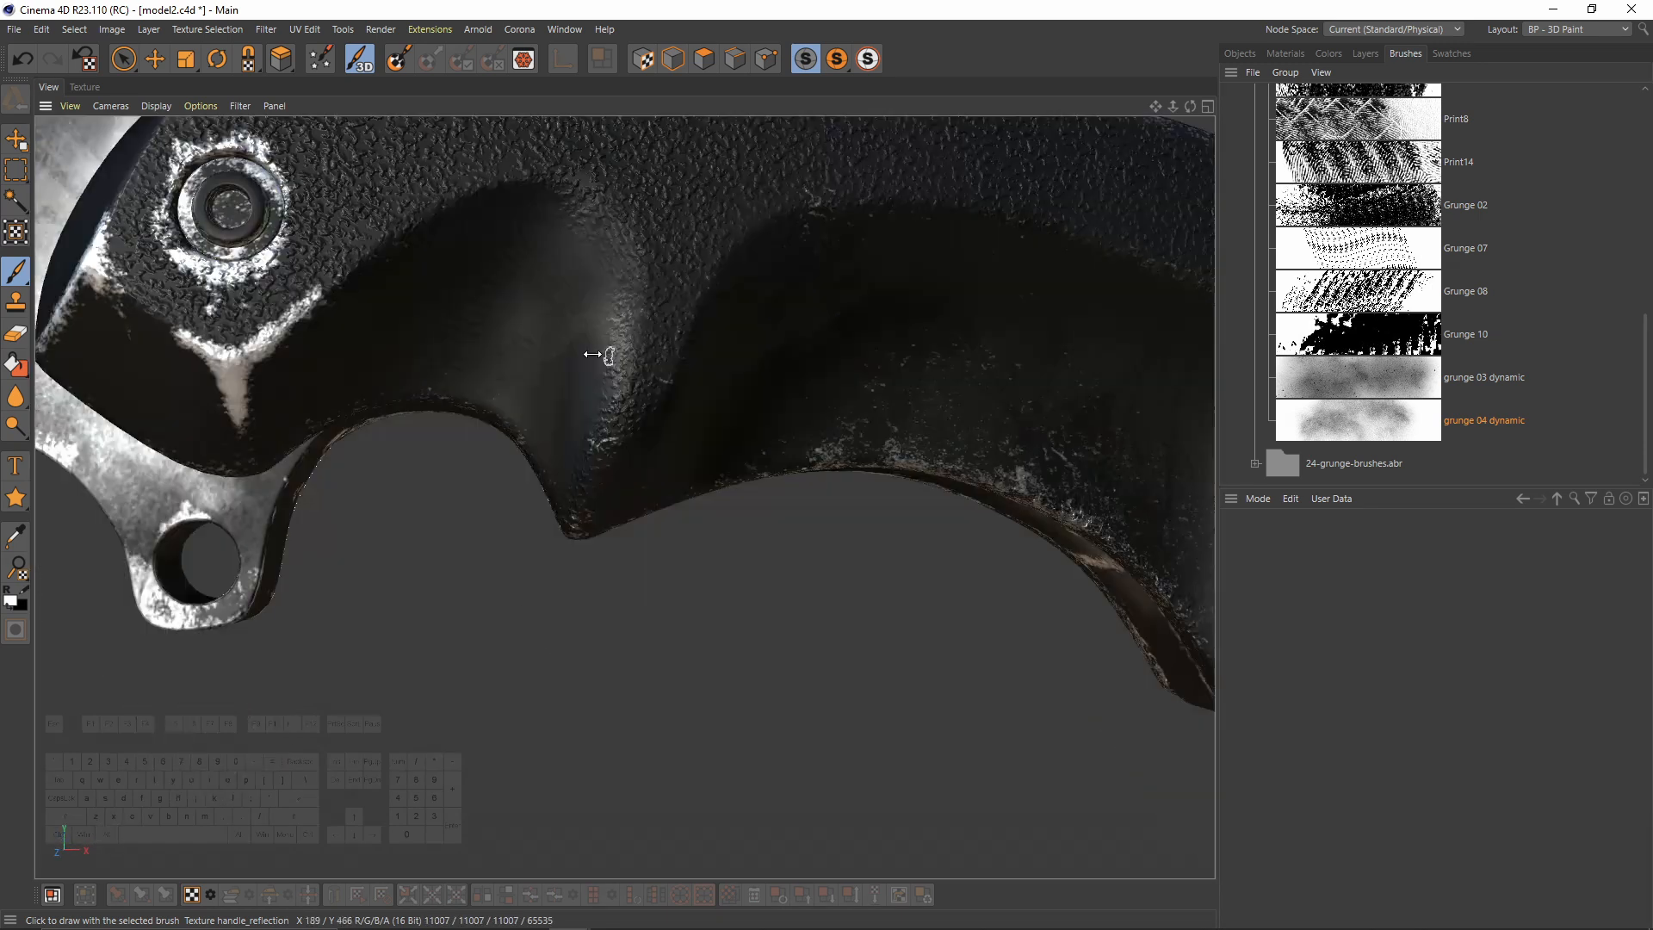
# Step: Brush bright edge wear along the rims and lower tips of the handle's finger grooves
pyautogui.moveTo(689, 375)
pyautogui.mouseDown()
pyautogui.moveTo(742, 258)
pyautogui.moveTo(749, 502)
pyautogui.moveTo(689, 495)
pyautogui.mouseUp()
pyautogui.moveTo(696, 506)
pyautogui.keyDown('alt'); pyautogui.mouseDown()
pyautogui.moveTo(675, 500)
pyautogui.moveTo(845, 580)
pyautogui.moveTo(891, 642)
pyautogui.mouseUp(); pyautogui.keyUp('alt')
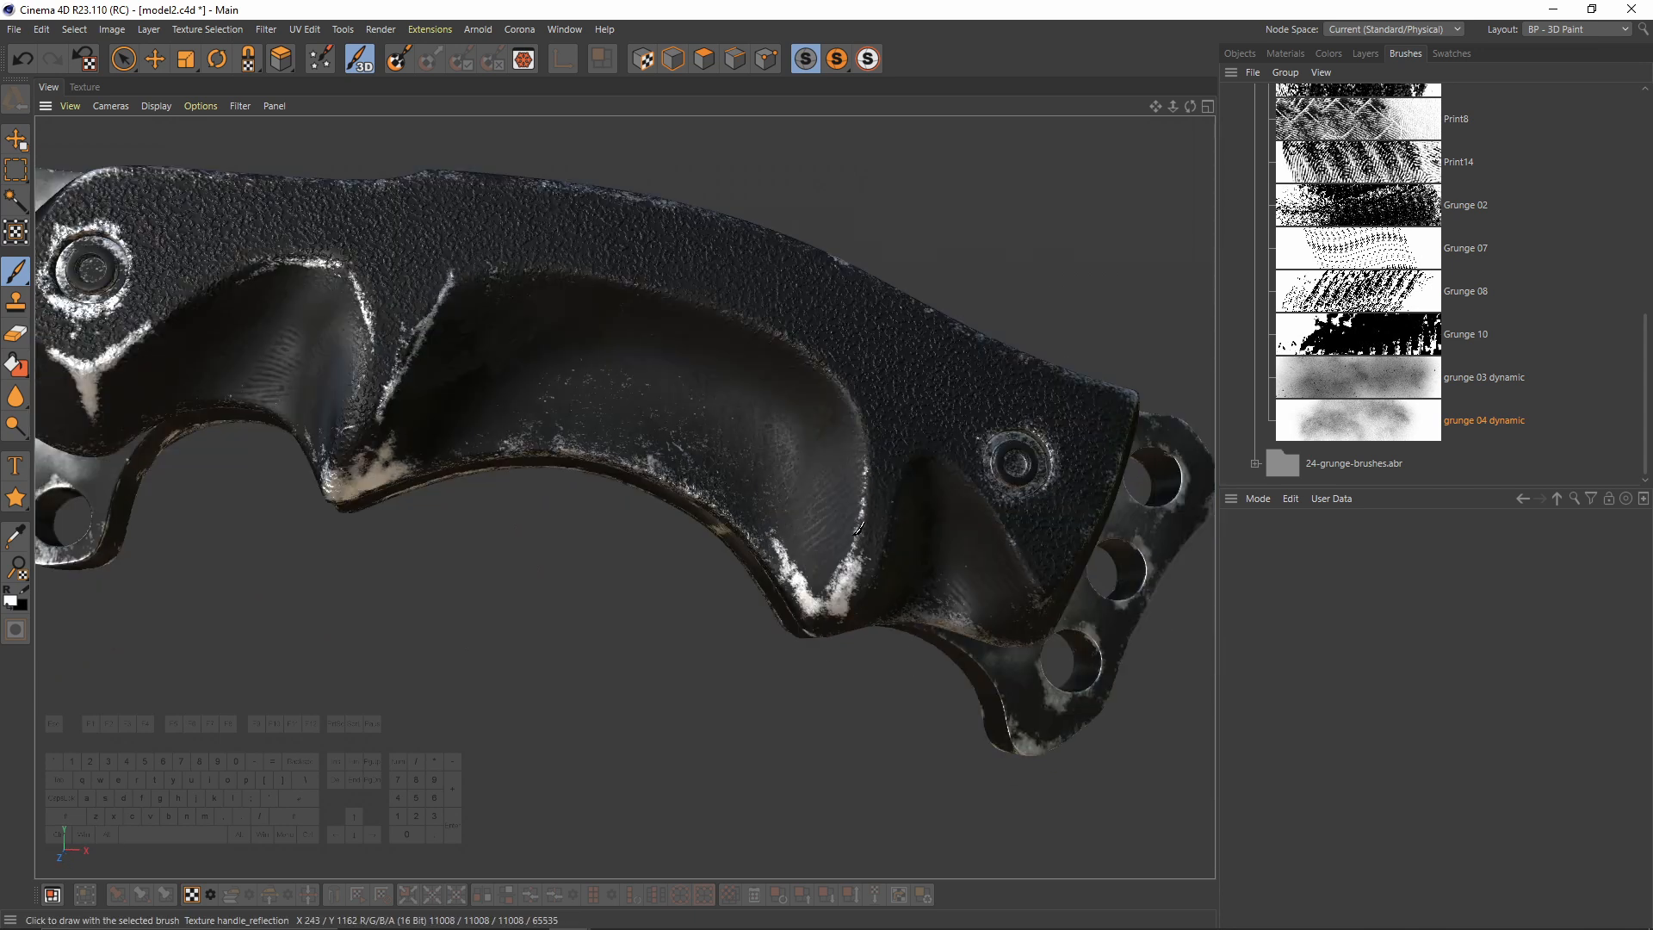
pyautogui.keyDown('alt'); pyautogui.moveTo(1049, 549); pyautogui.dragTo(1026, 424); pyautogui.keyUp('alt')
pyautogui.keyDown('alt'); pyautogui.moveTo(720, 322); pyautogui.dragTo(646, 387); pyautogui.keyUp('alt')
# Step: Overlay handle_reflection.psd with a white layer at 17% opacity and check the handle's reflection from several angles
pyautogui.click(20, 281)
pyautogui.moveTo(750, 370)
pyautogui.keyDown('alt'); pyautogui.mouseDown()
pyautogui.moveTo(830, 391)
pyautogui.moveTo(1030, 380)
pyautogui.mouseUp(); pyautogui.keyUp('alt')
pyautogui.scroll(3, 1343, 129)
pyautogui.click(1364, 54)
pyautogui.keyDown('alt'); pyautogui.moveTo(1030, 379); pyautogui.dragTo(674, 405, button='right'); pyautogui.keyUp('alt')
pyautogui.keyDown('alt'); pyautogui.moveTo(674, 405); pyautogui.dragTo(603, 384); pyautogui.keyUp('alt')
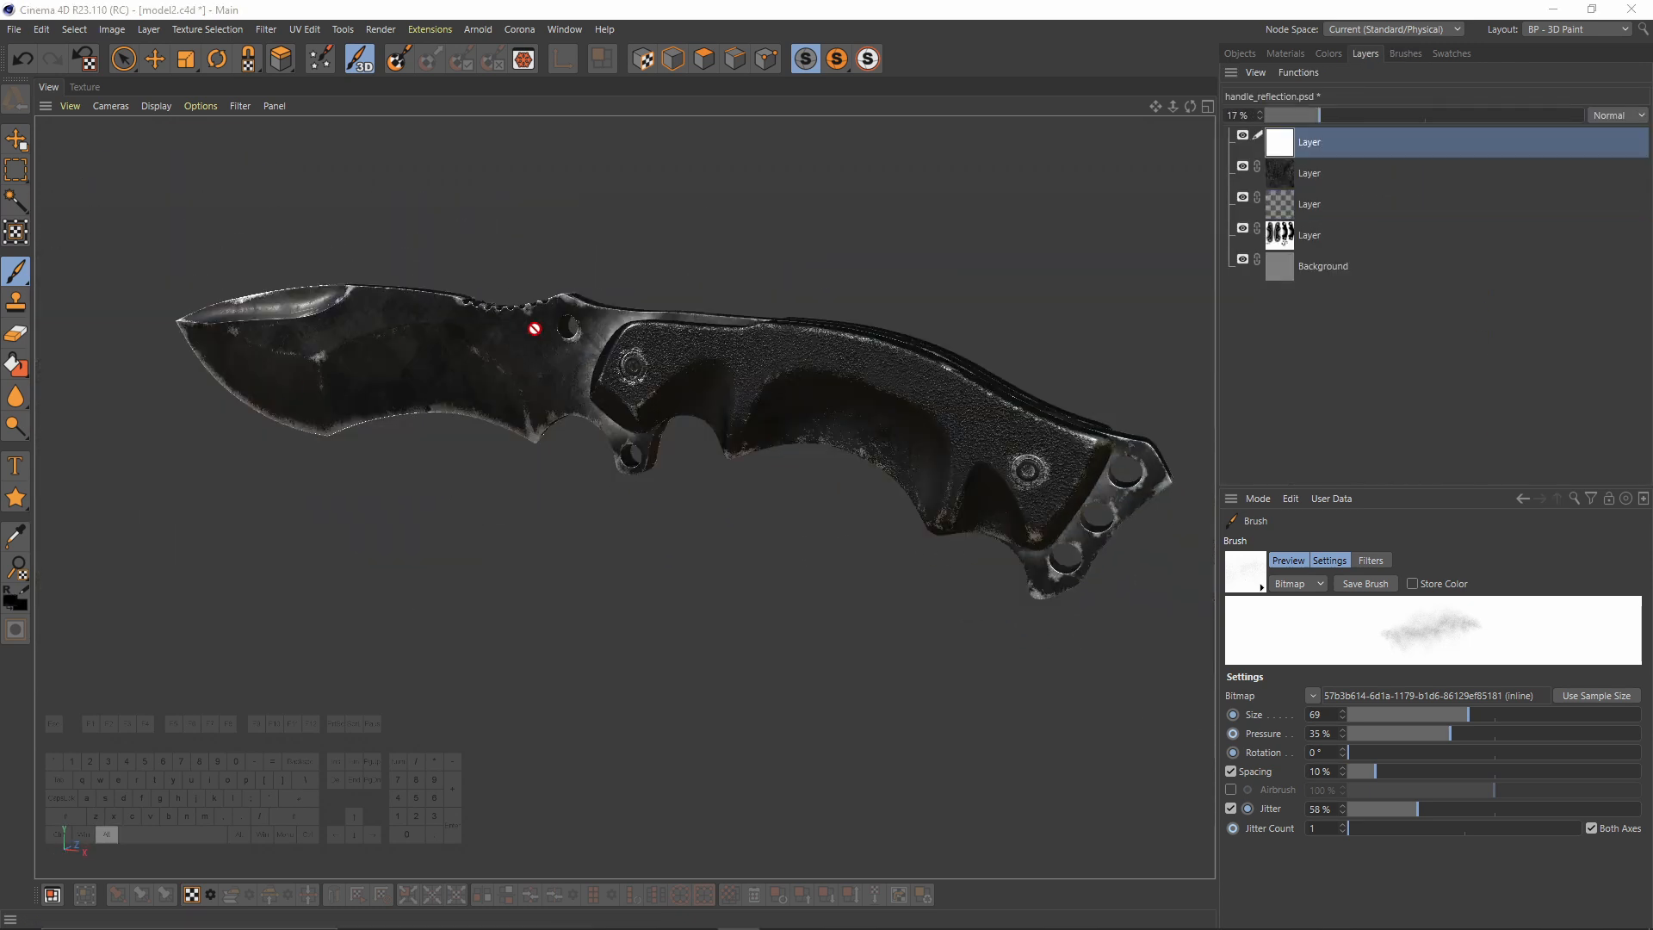
# Step: Add a new layer above the white layer in handle_reflection.psd and fill it with black
pyautogui.keyDown('alt'); pyautogui.moveTo(535, 329); pyautogui.dragTo(668, 369); pyautogui.keyUp('alt')
pyautogui.keyDown('alt'); pyautogui.moveTo(1107, 172); pyautogui.dragTo(1142, 161, button='middle'); pyautogui.keyUp('alt')
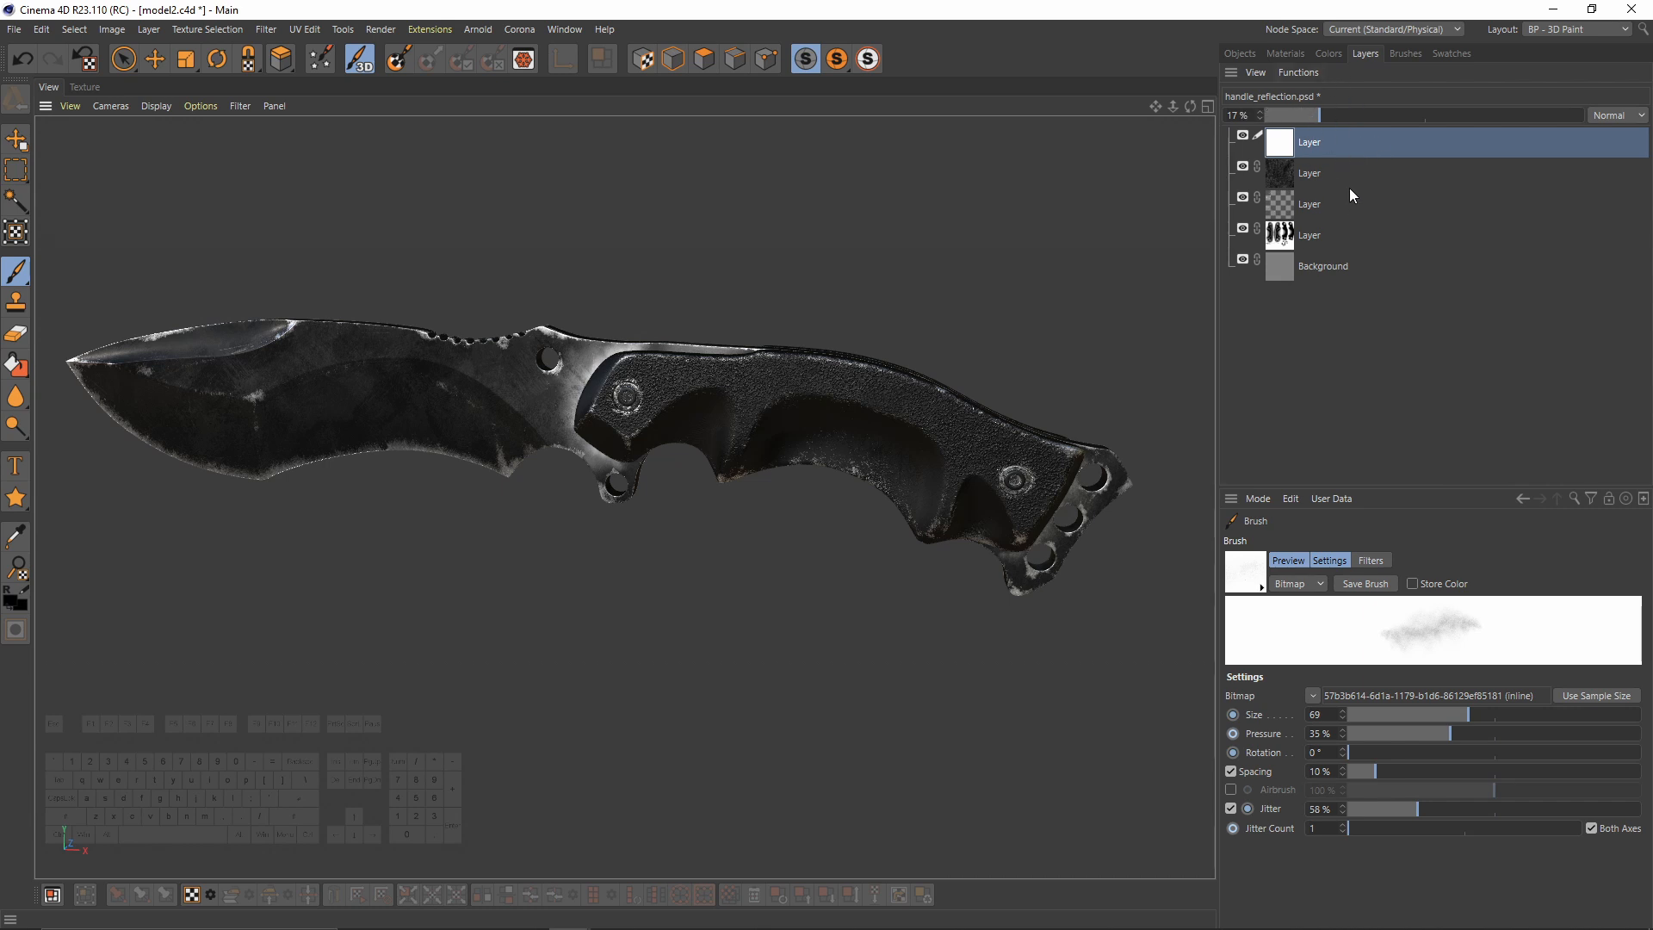
pyautogui.click(1310, 69)
pyautogui.click(1336, 111)
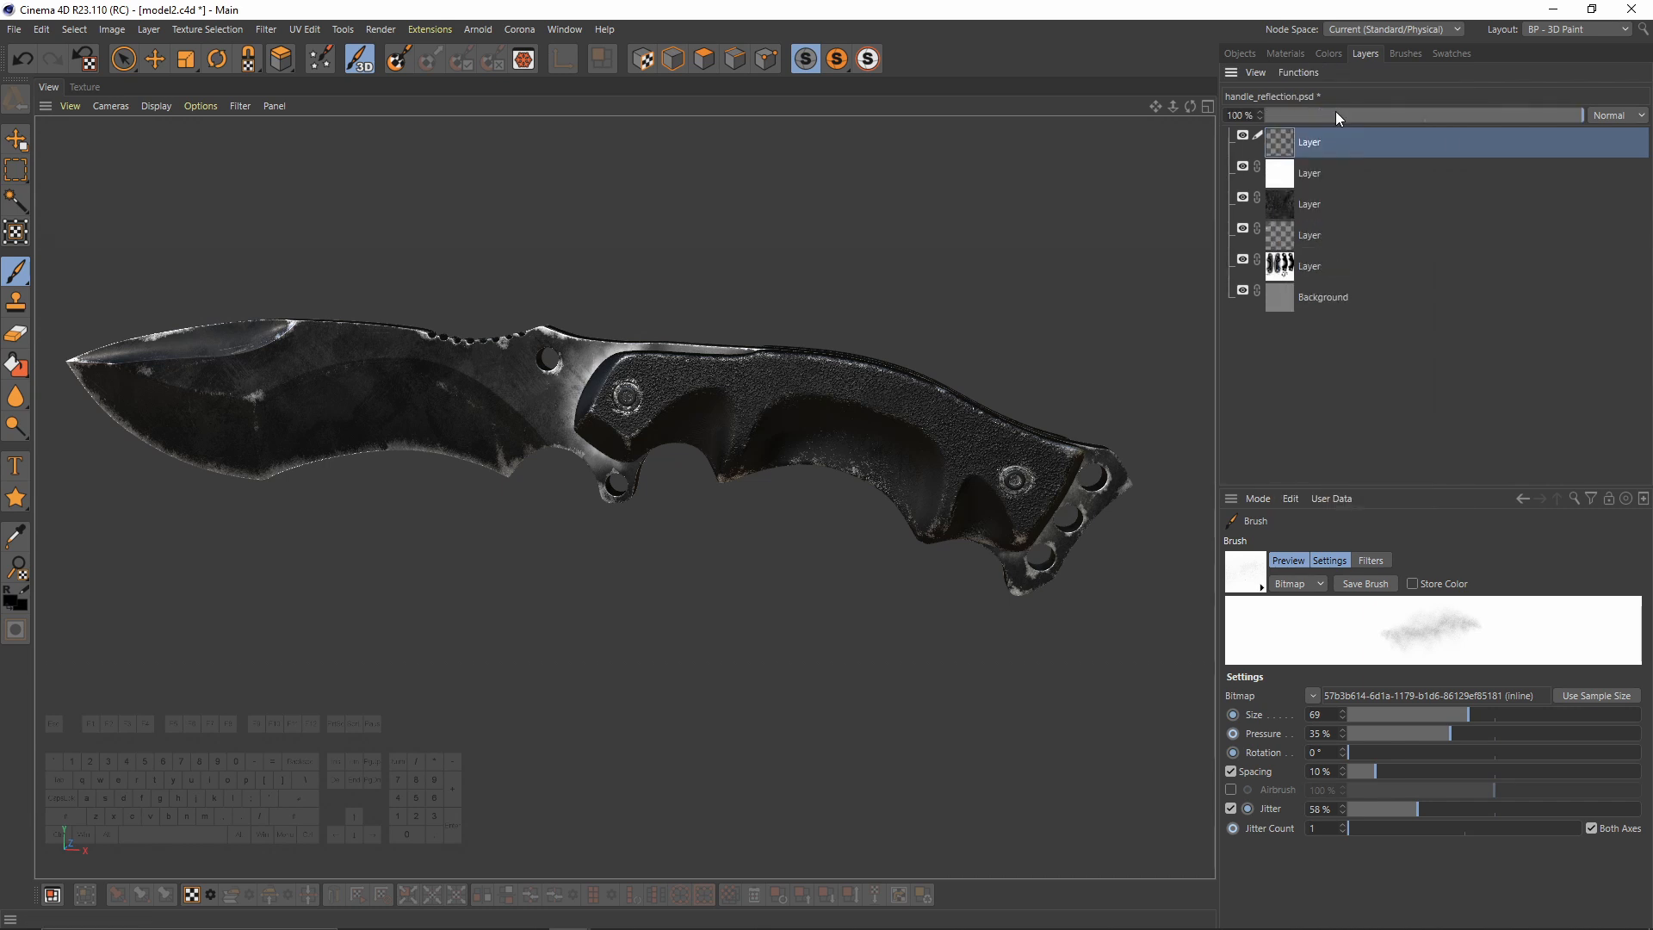
pyautogui.click(1328, 54)
pyautogui.click(1364, 53)
pyautogui.moveTo(26, 358); pyautogui.dragTo(69, 452)
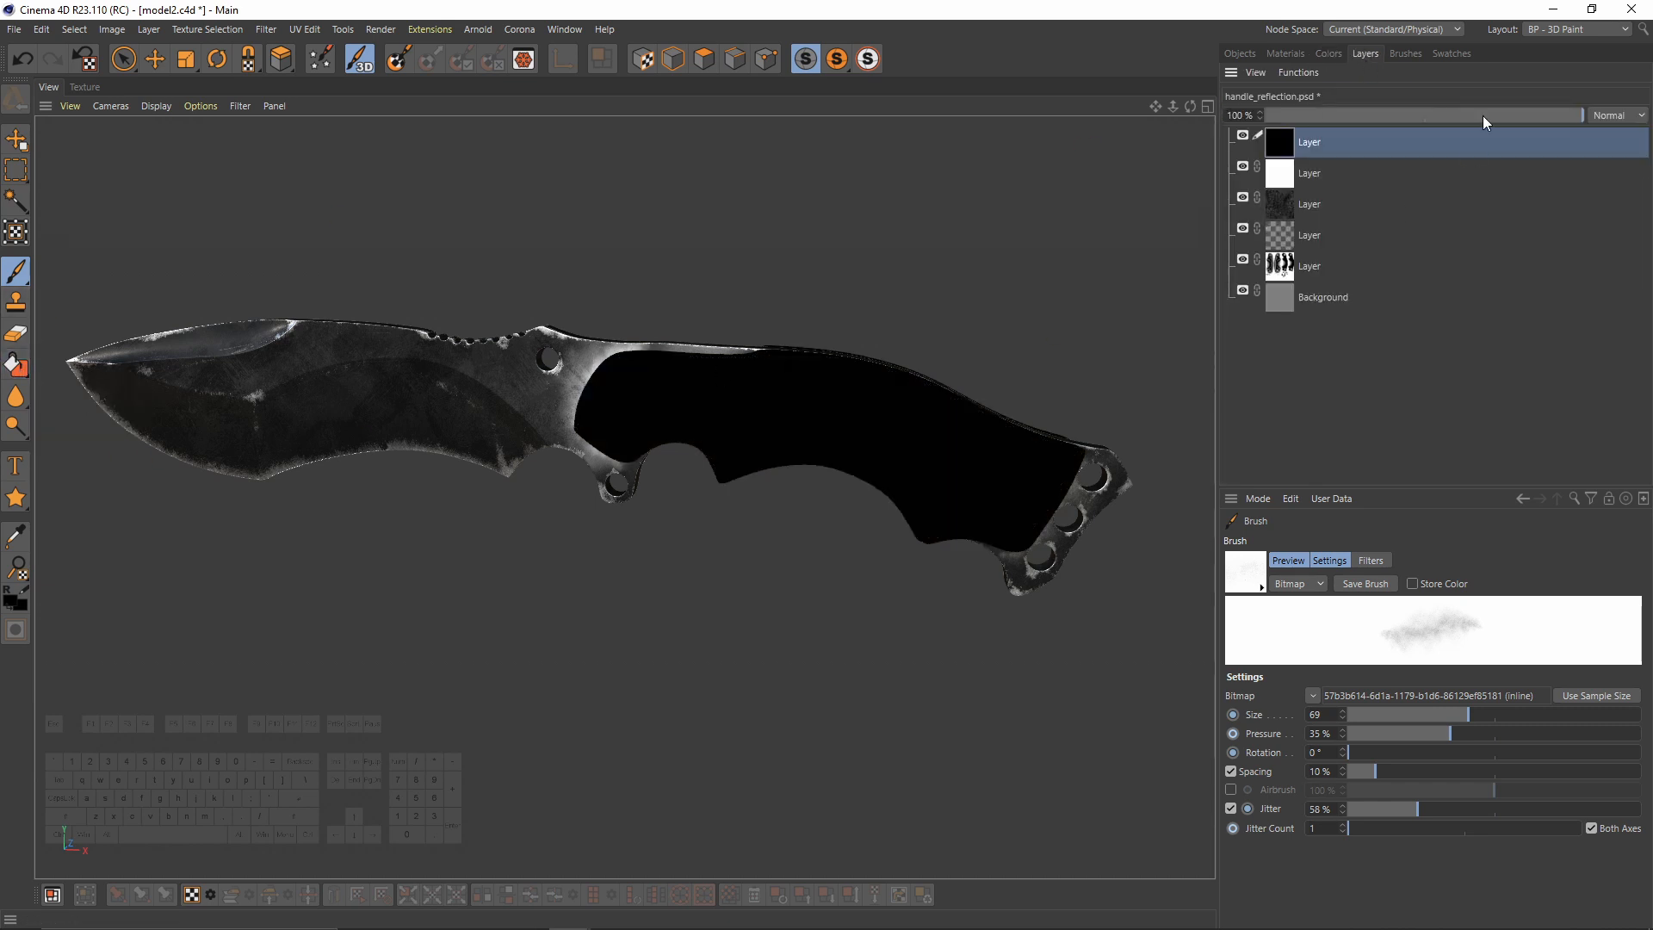
# Step: Lower the black layer's opacity in handle_reflection.psd while checking the handle's shine from several angles
pyautogui.moveTo(1455, 117); pyautogui.dragTo(1325, 114)
pyautogui.keyDown('alt'); pyautogui.moveTo(893, 379); pyautogui.dragTo(886, 376); pyautogui.keyUp('alt')
pyautogui.keyDown('alt'); pyautogui.moveTo(886, 375); pyautogui.dragTo(941, 358, button='right'); pyautogui.keyUp('alt')
pyautogui.keyDown('alt'); pyautogui.moveTo(941, 358); pyautogui.dragTo(858, 389); pyautogui.keyUp('alt')
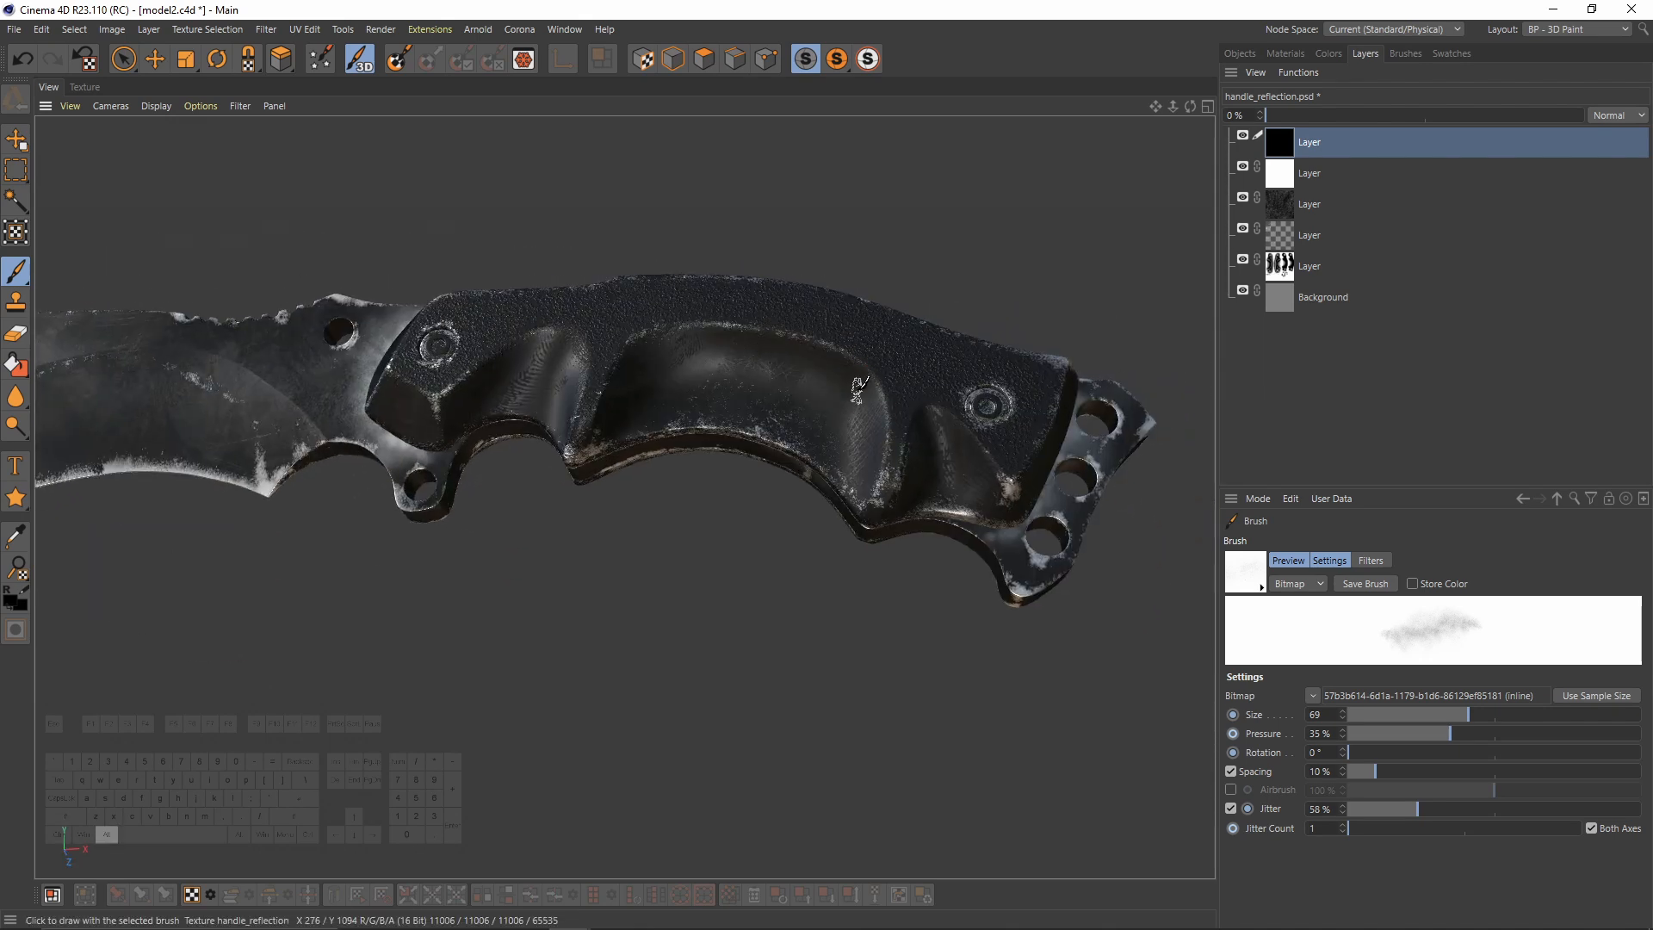
pyautogui.moveTo(1326, 115); pyautogui.dragTo(1387, 116)
pyautogui.moveTo(904, 292)
pyautogui.keyDown('alt'); pyautogui.mouseDown()
pyautogui.moveTo(838, 325)
pyautogui.moveTo(946, 384)
pyautogui.moveTo(885, 470)
pyautogui.moveTo(923, 579)
pyautogui.moveTo(912, 598)
pyautogui.moveTo(907, 417)
pyautogui.moveTo(850, 396)
pyautogui.moveTo(913, 353)
pyautogui.moveTo(875, 403)
pyautogui.moveTo(882, 380)
pyautogui.moveTo(995, 496)
pyautogui.moveTo(804, 343)
pyautogui.moveTo(657, 461)
pyautogui.moveTo(508, 458)
pyautogui.moveTo(841, 521)
pyautogui.moveTo(1133, 391)
pyautogui.moveTo(625, 496)
pyautogui.moveTo(911, 442)
pyautogui.moveTo(852, 465)
pyautogui.mouseUp(); pyautogui.keyUp('alt')
pyautogui.click(1408, 115)
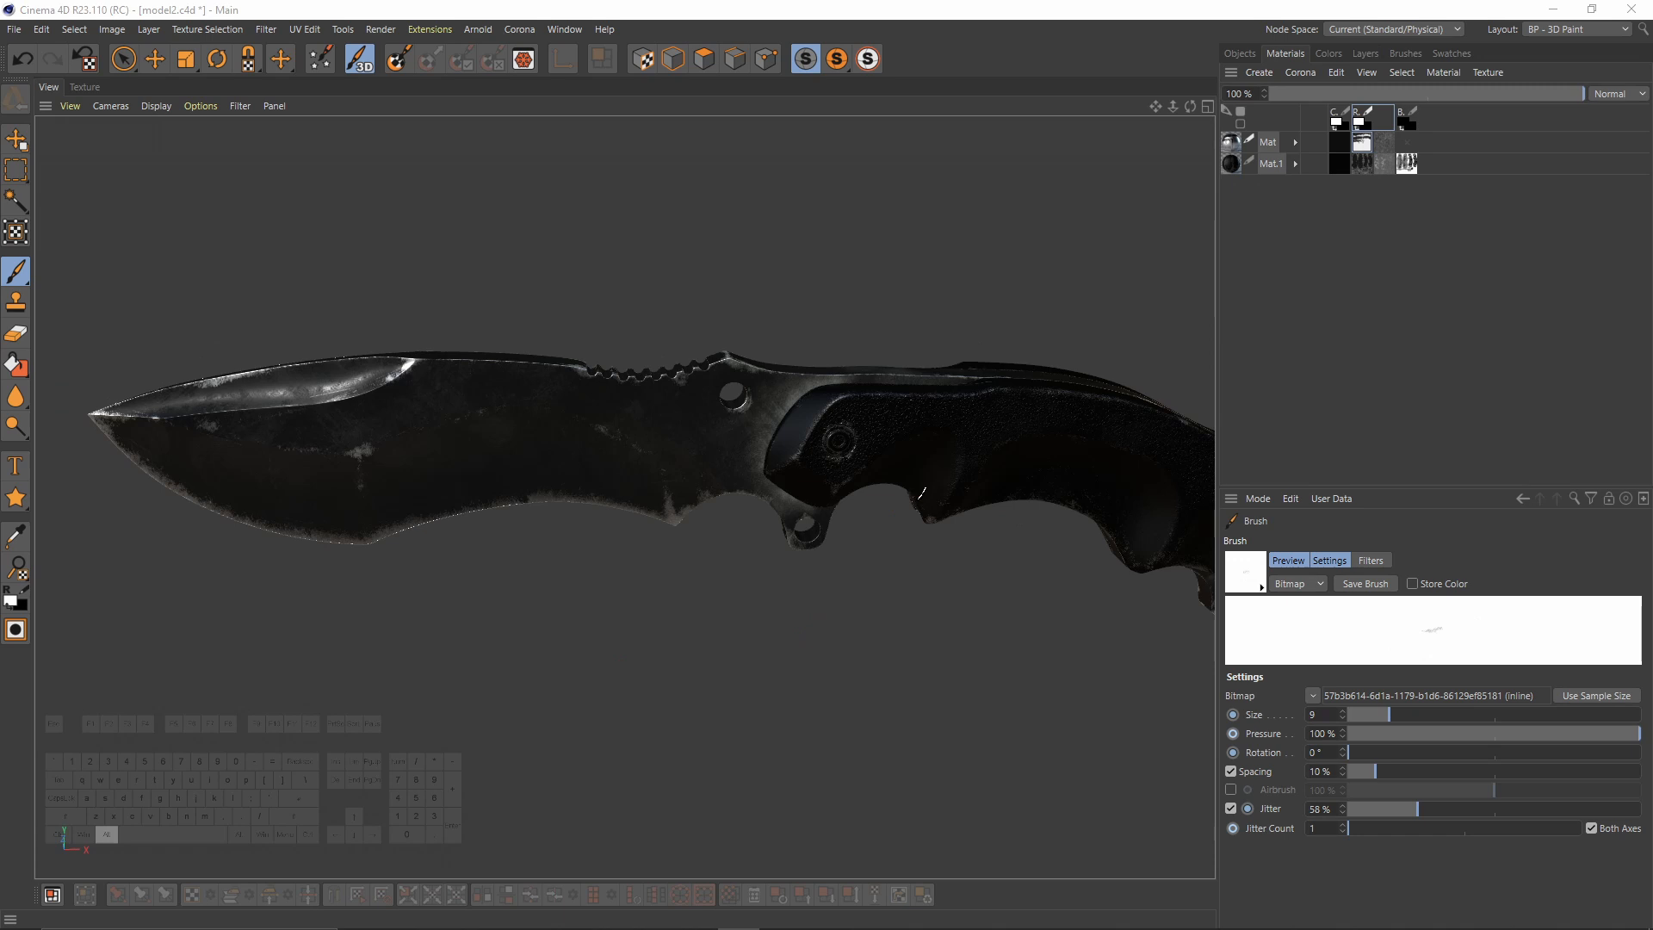
# Step: Paint a small mark below the blade's hole near the handle on the top layer of Mat_reflection_1.psd
pyautogui.keyDown('alt'); pyautogui.moveTo(922, 494); pyautogui.dragTo(766, 460); pyautogui.keyUp('alt')
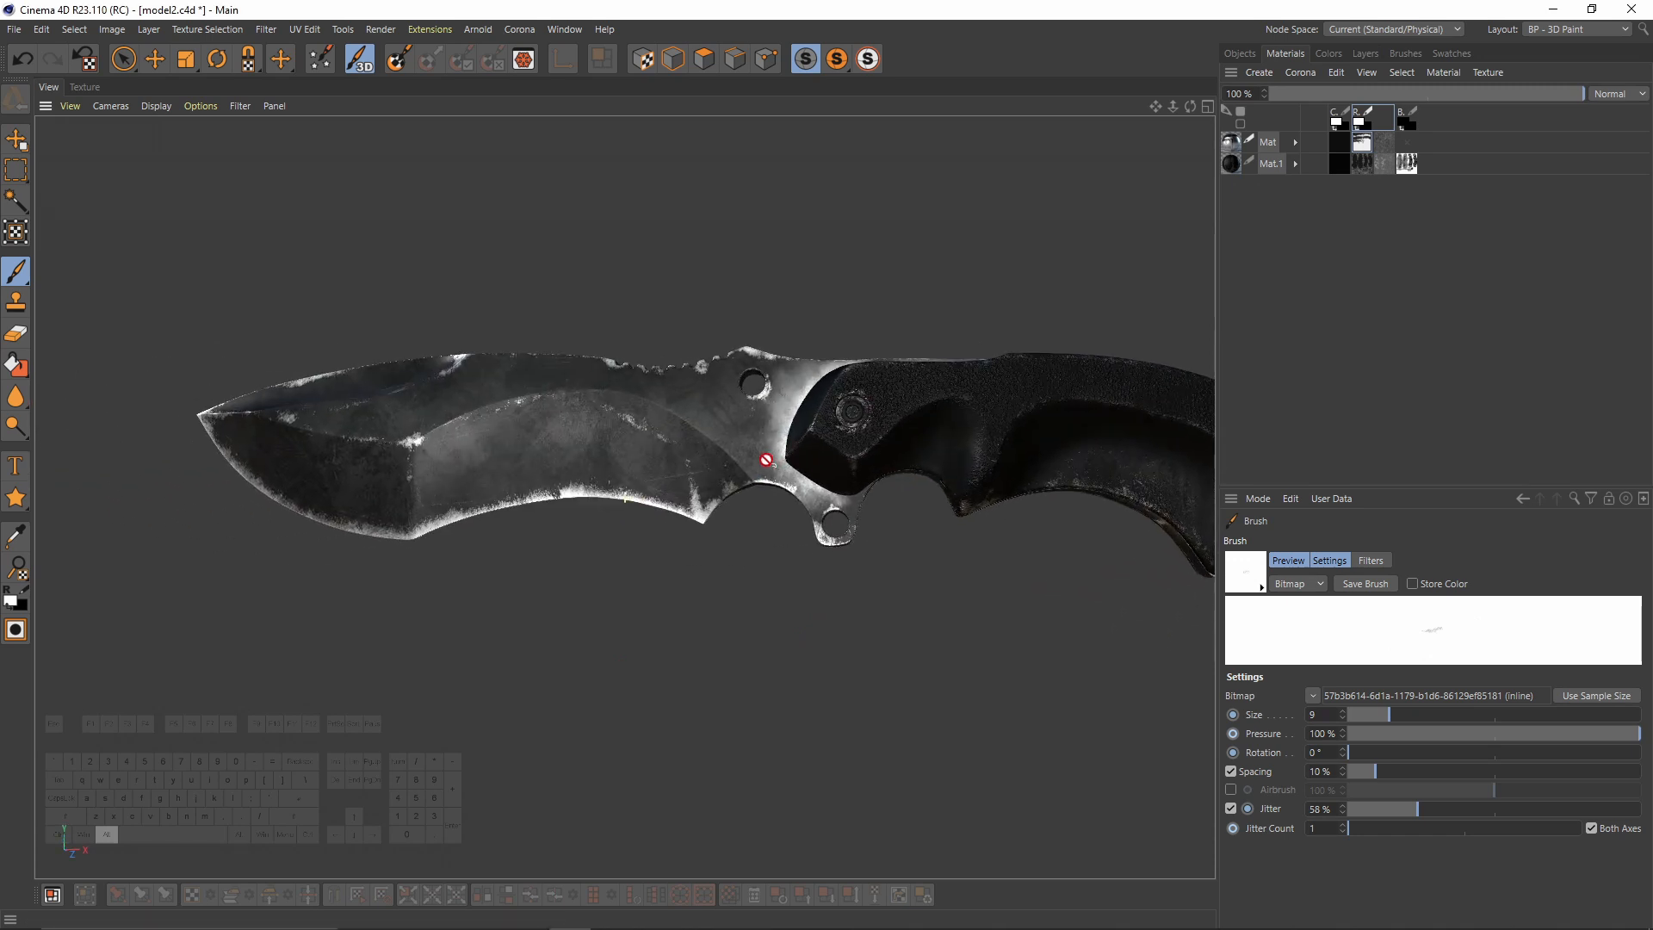
pyautogui.click(1365, 53)
pyautogui.scroll(5, 778, 419)
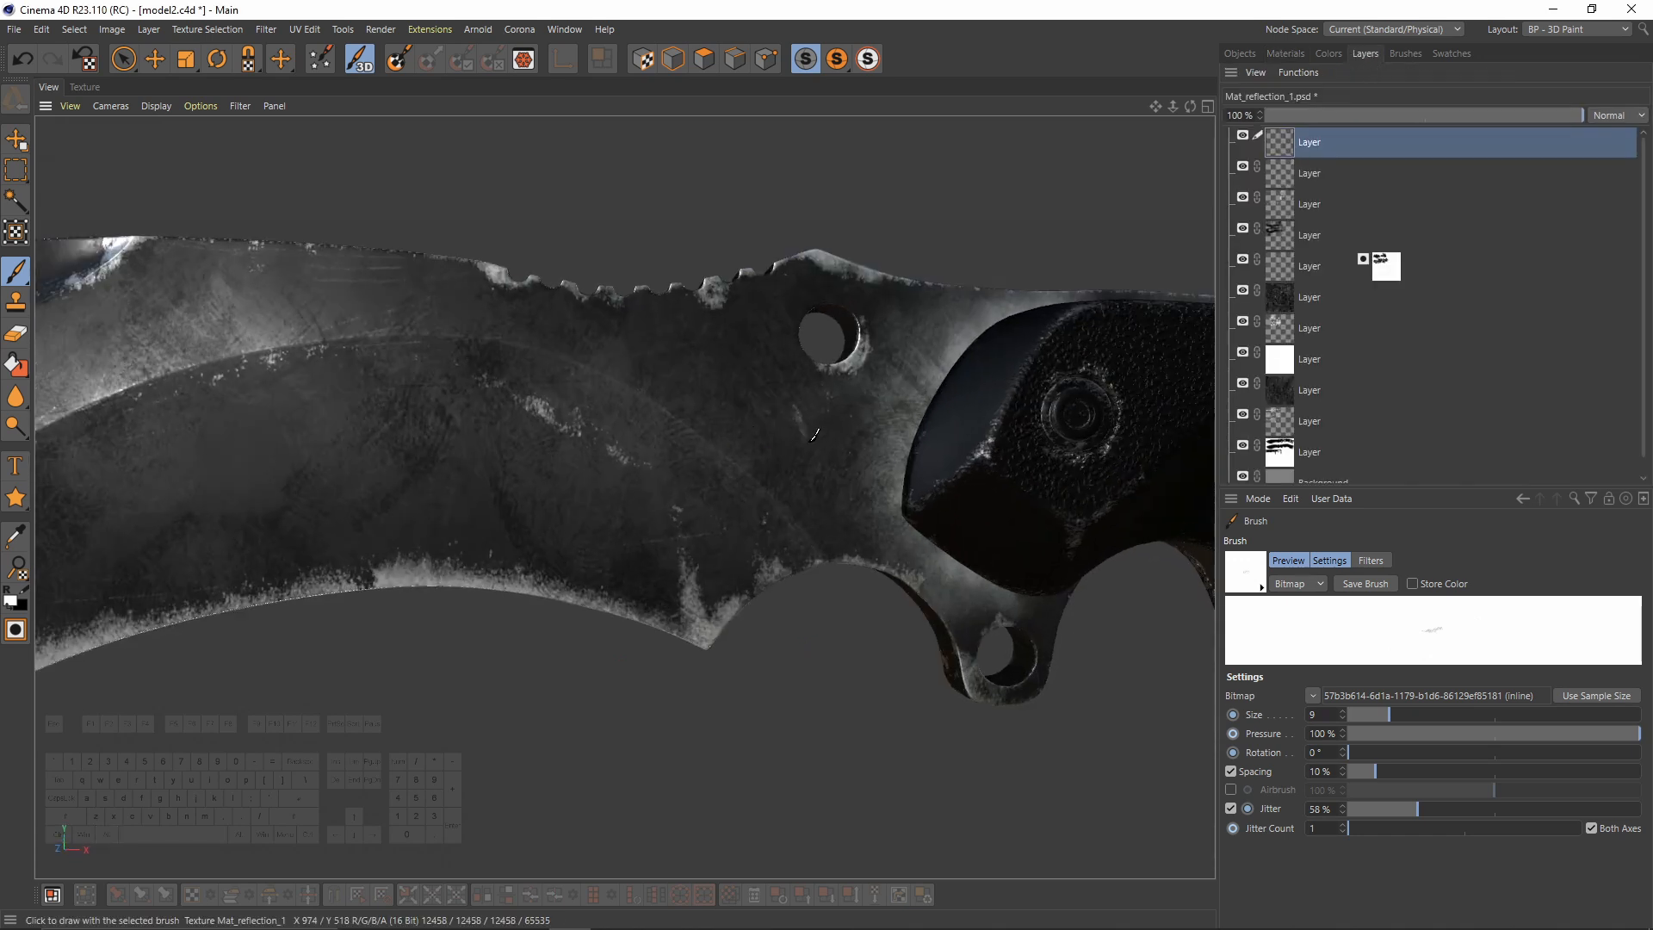
pyautogui.keyDown('alt'); pyautogui.moveTo(756, 472); pyautogui.dragTo(856, 421, button='right'); pyautogui.keyUp('alt')
pyautogui.keyDown('alt'); pyautogui.moveTo(691, 478); pyautogui.dragTo(731, 454, button='right'); pyautogui.keyUp('alt')
pyautogui.keyDown('alt'); pyautogui.moveTo(731, 454); pyautogui.dragTo(551, 398); pyautogui.keyUp('alt')
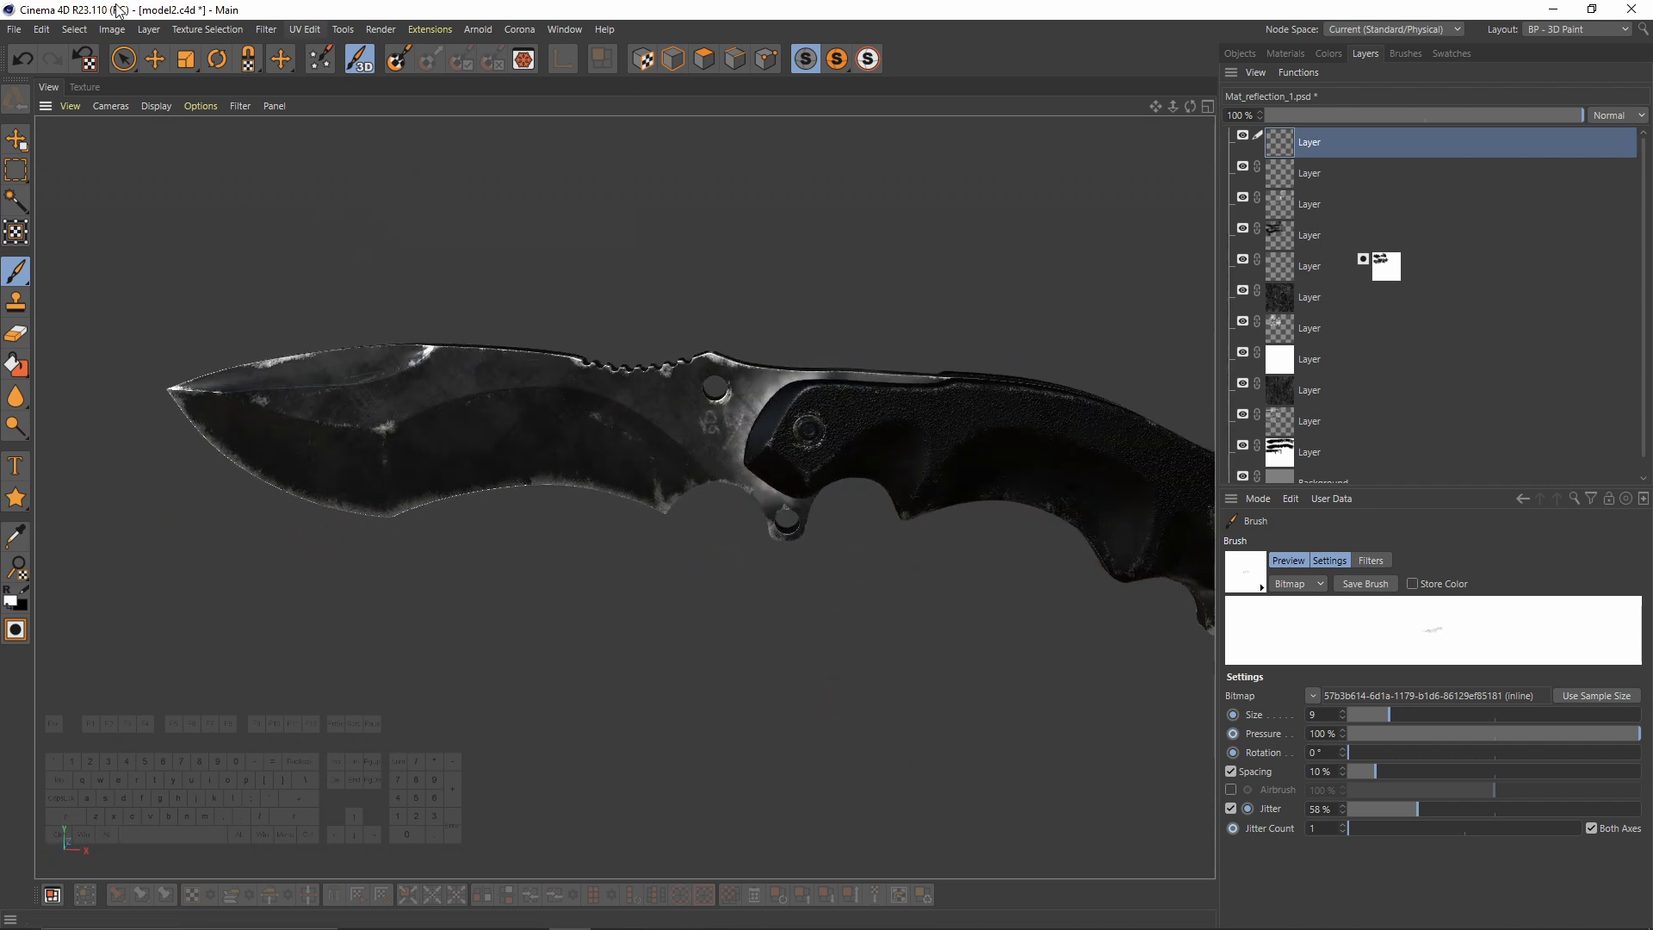
pyautogui.keyDown('alt'); pyautogui.moveTo(792, 441); pyautogui.dragTo(1157, 252); pyautogui.keyUp('alt')
# Step: Switch to File Explorer and check the handle and blade PSD texture files in the knife folder
pyautogui.moveTo(564, 920)
pyautogui.click(443, 914)
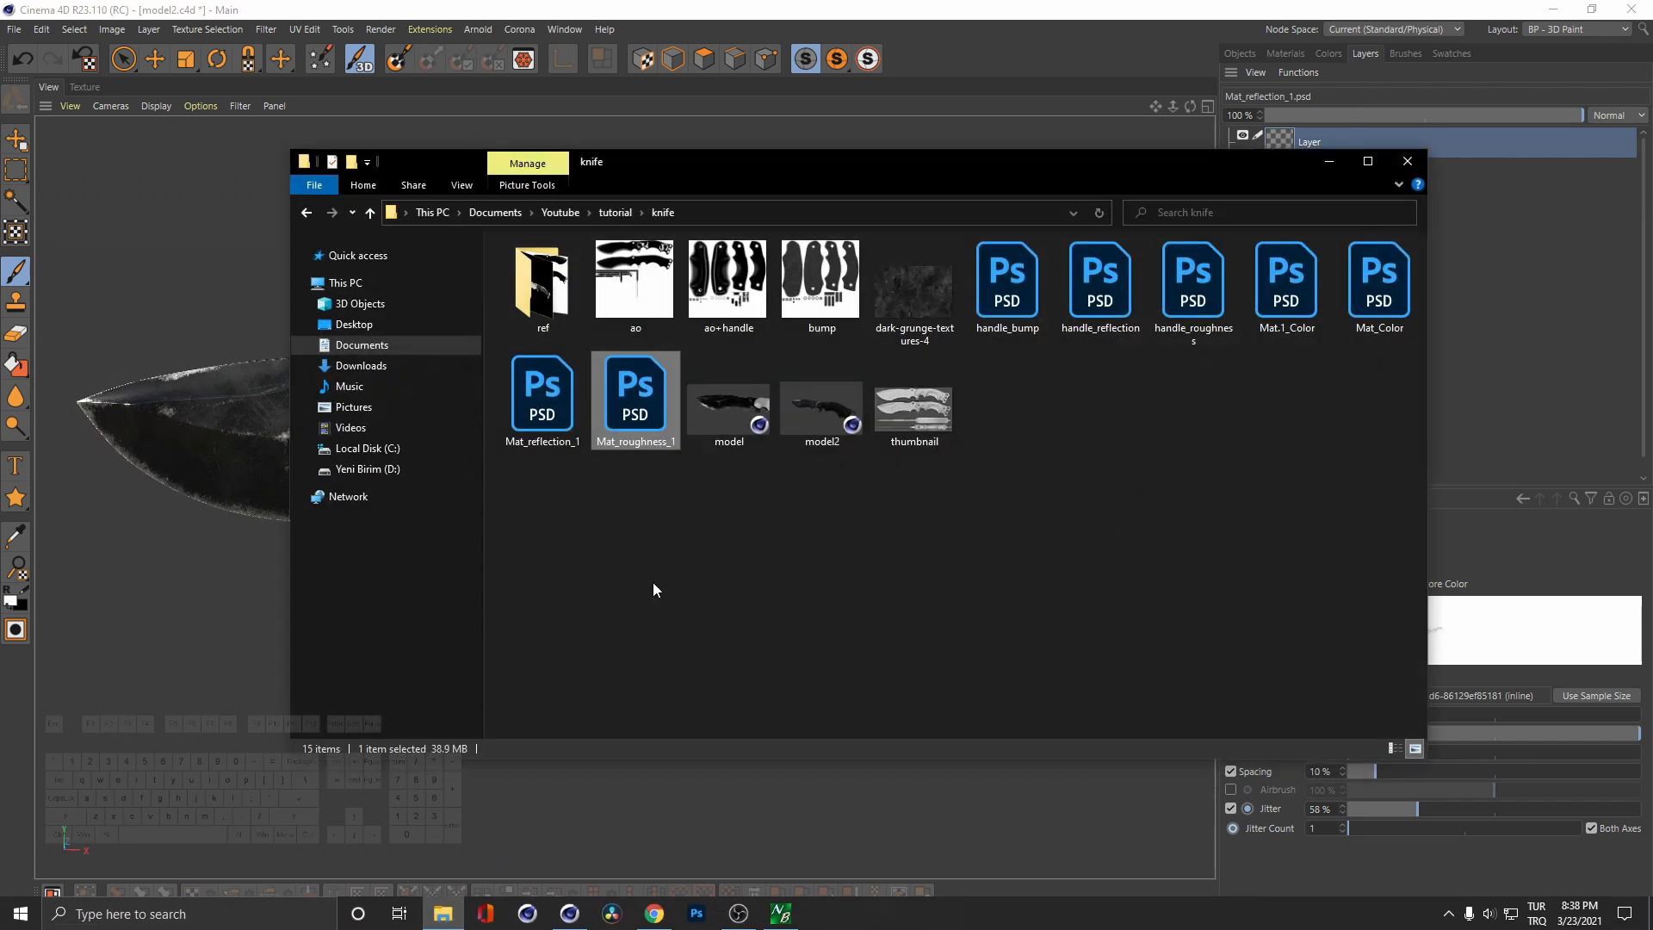
pyautogui.click(1086, 297)
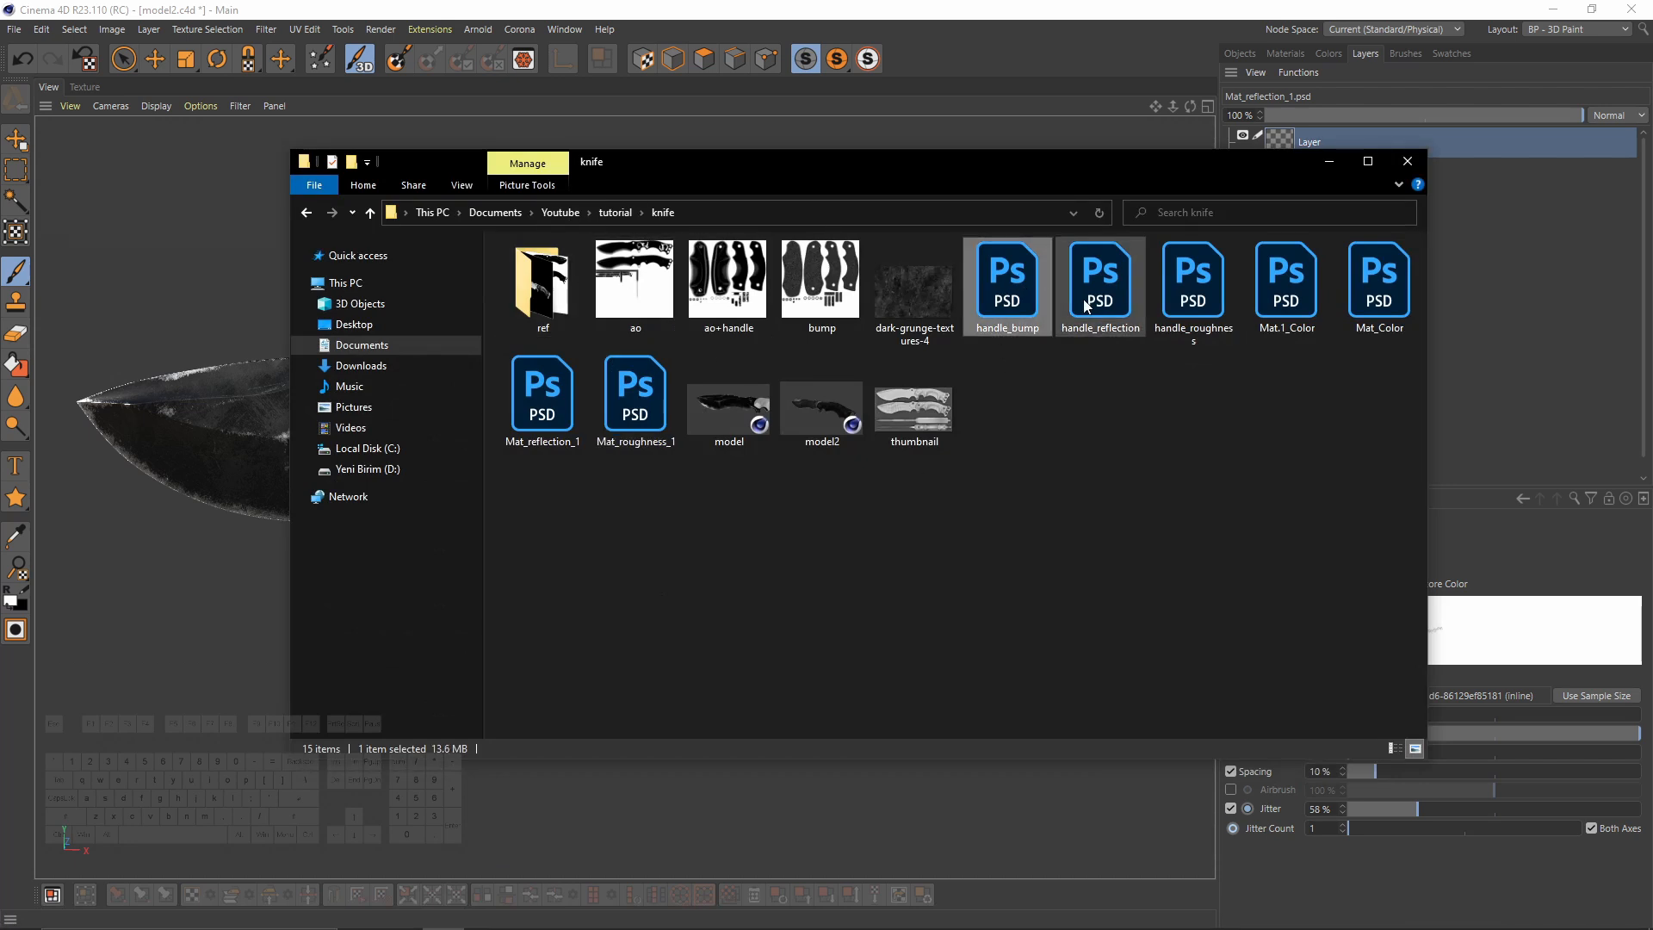
pyautogui.click(1226, 308)
pyautogui.click(1317, 323)
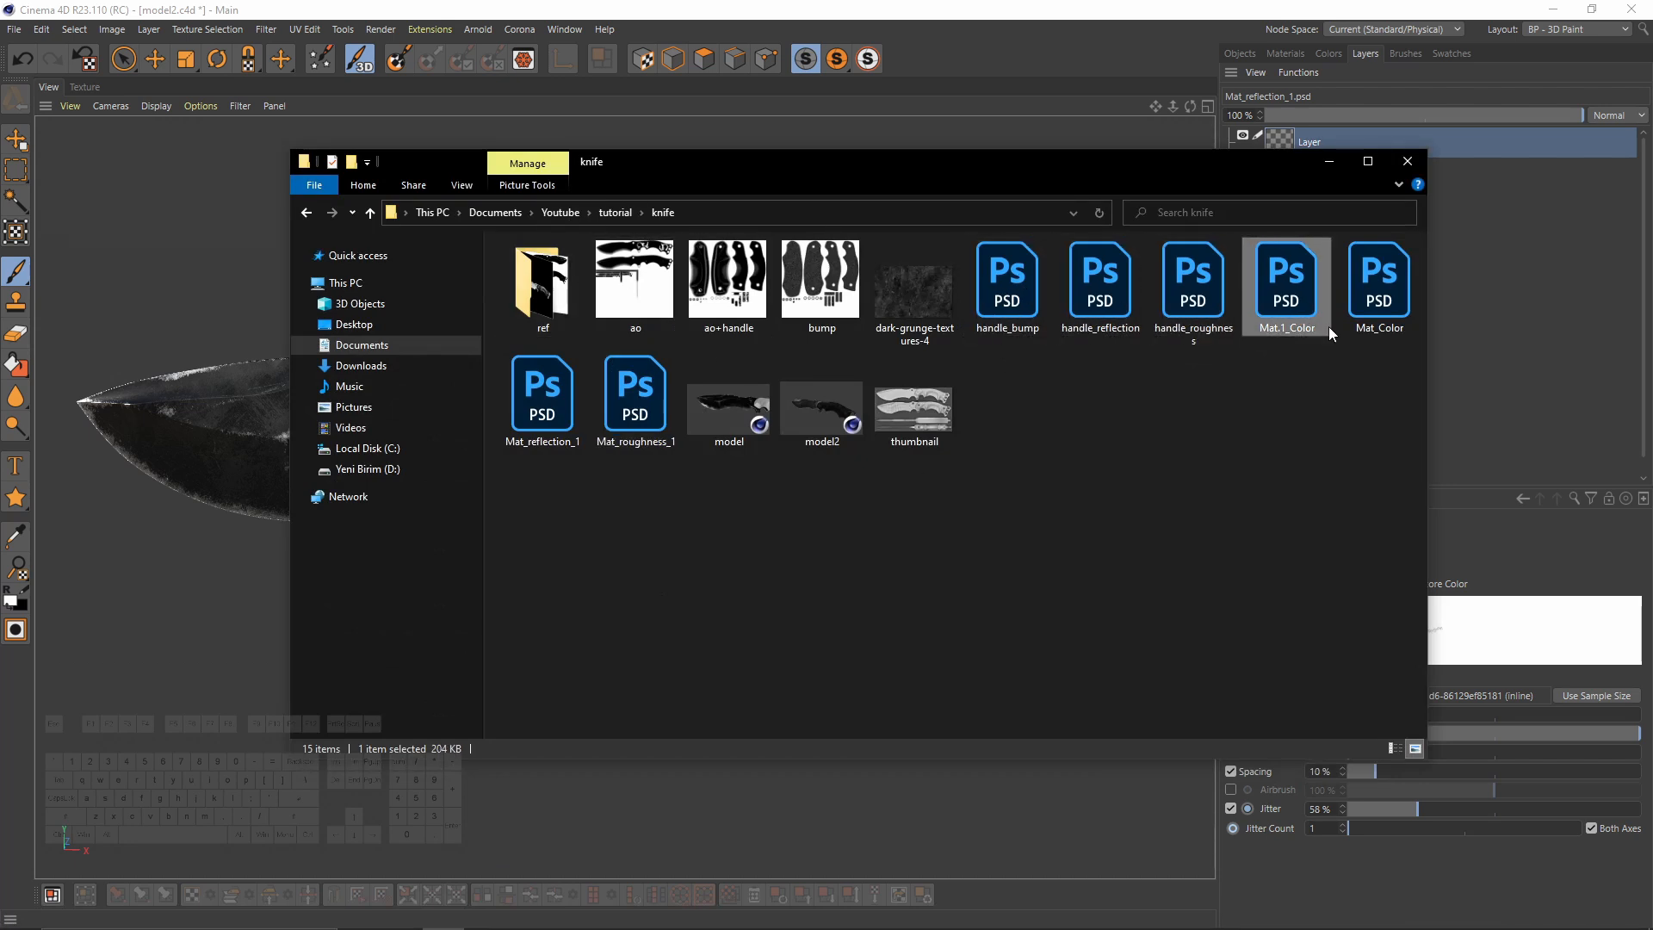
pyautogui.click(1325, 164)
# Step: Examine the save options for Mat_reflection_1.psd in the Texture UV Editor, then return to the 3D view of the knife
pyautogui.click(84, 87)
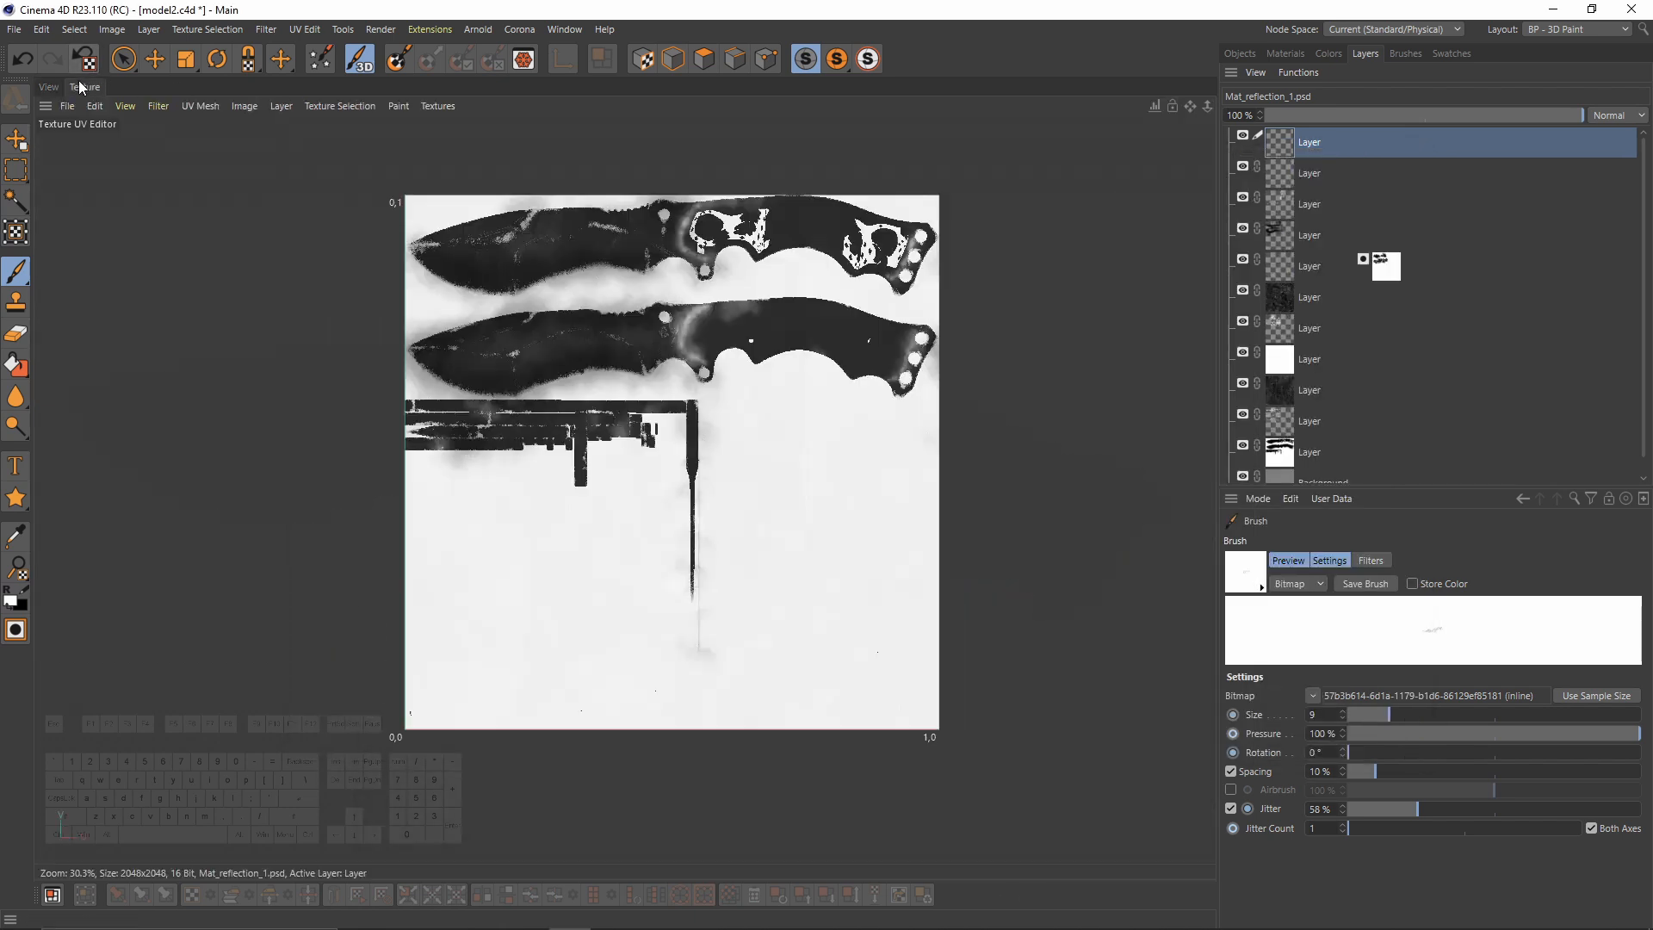
pyautogui.click(71, 105)
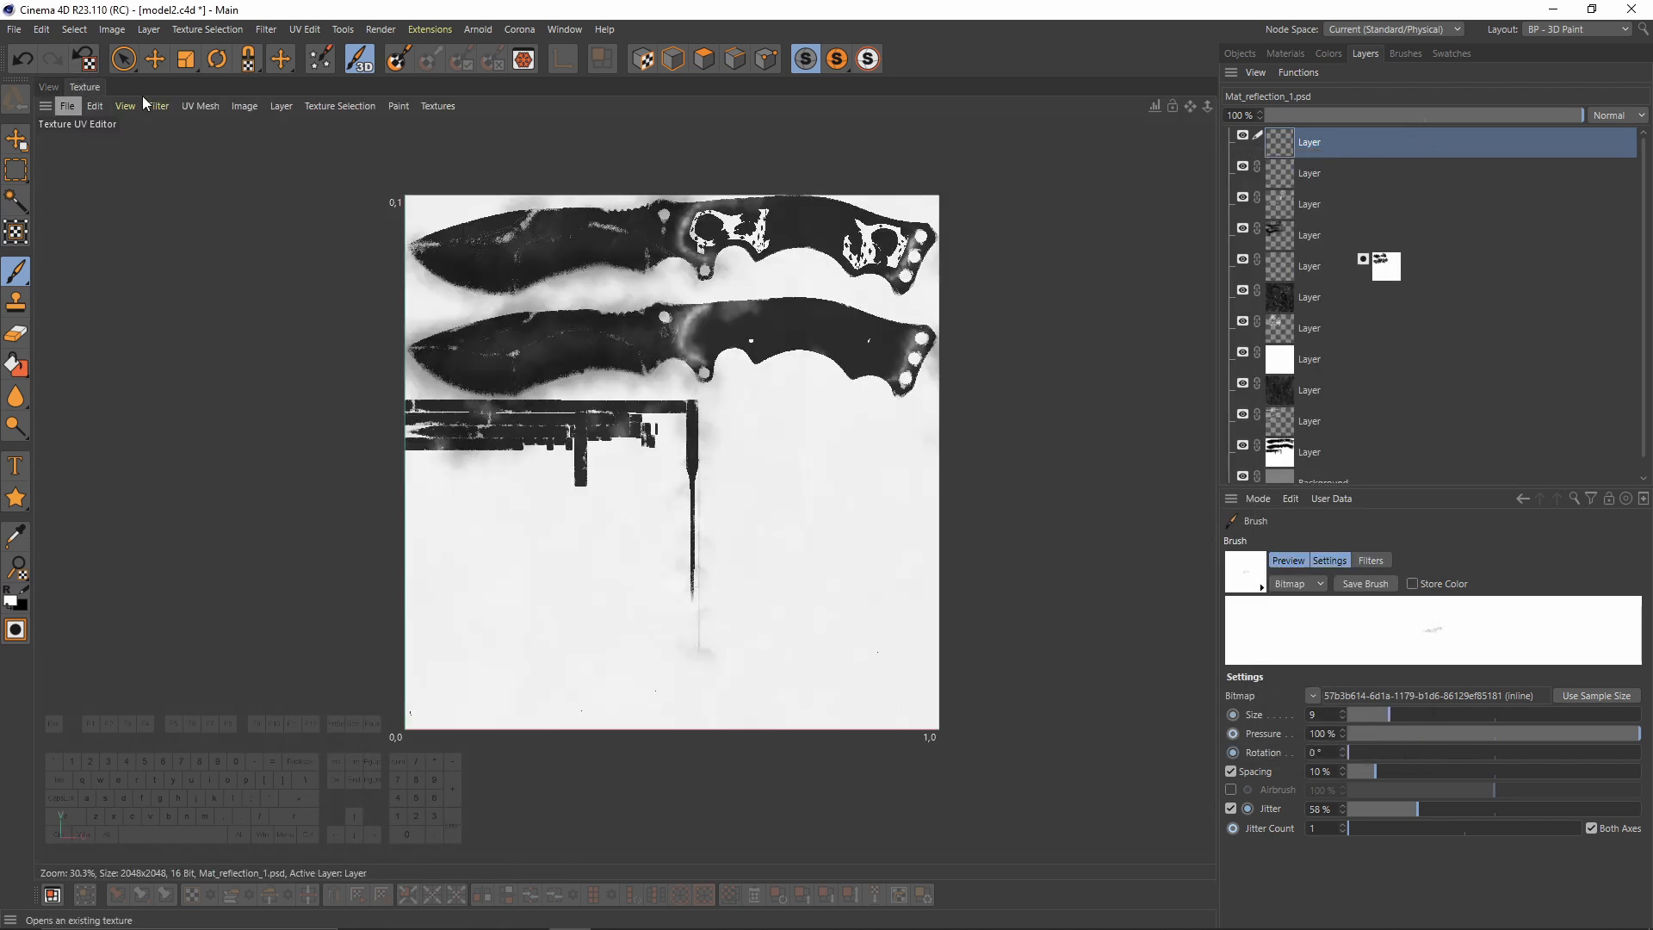
pyautogui.moveTo(67, 105)
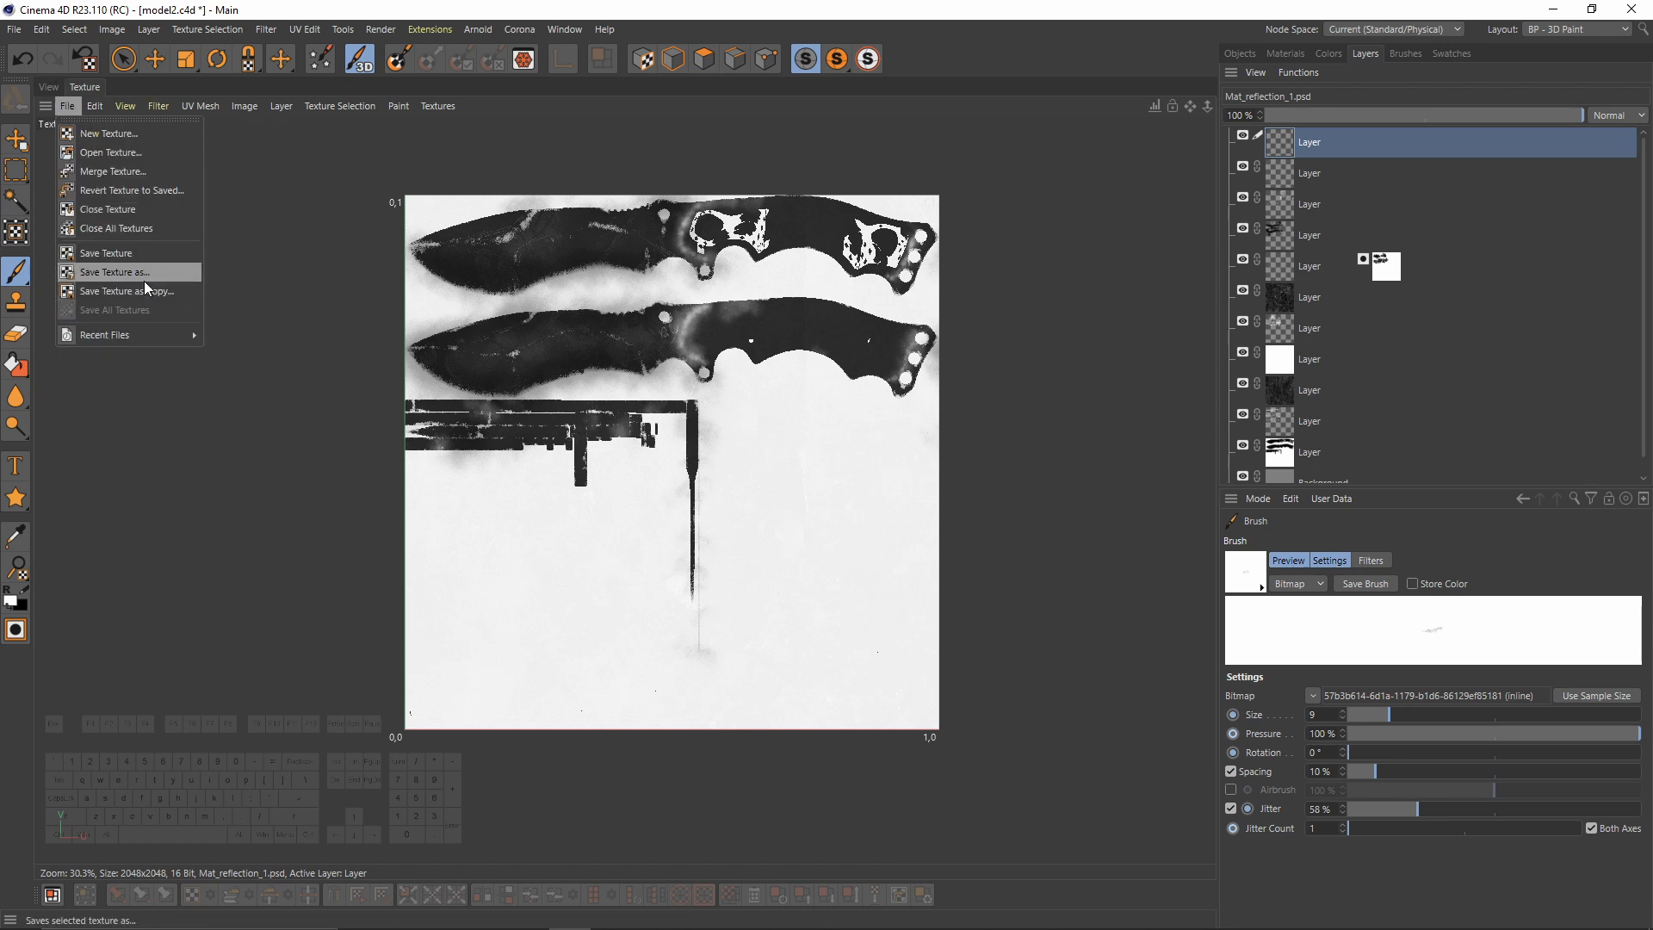
pyautogui.click(594, 83)
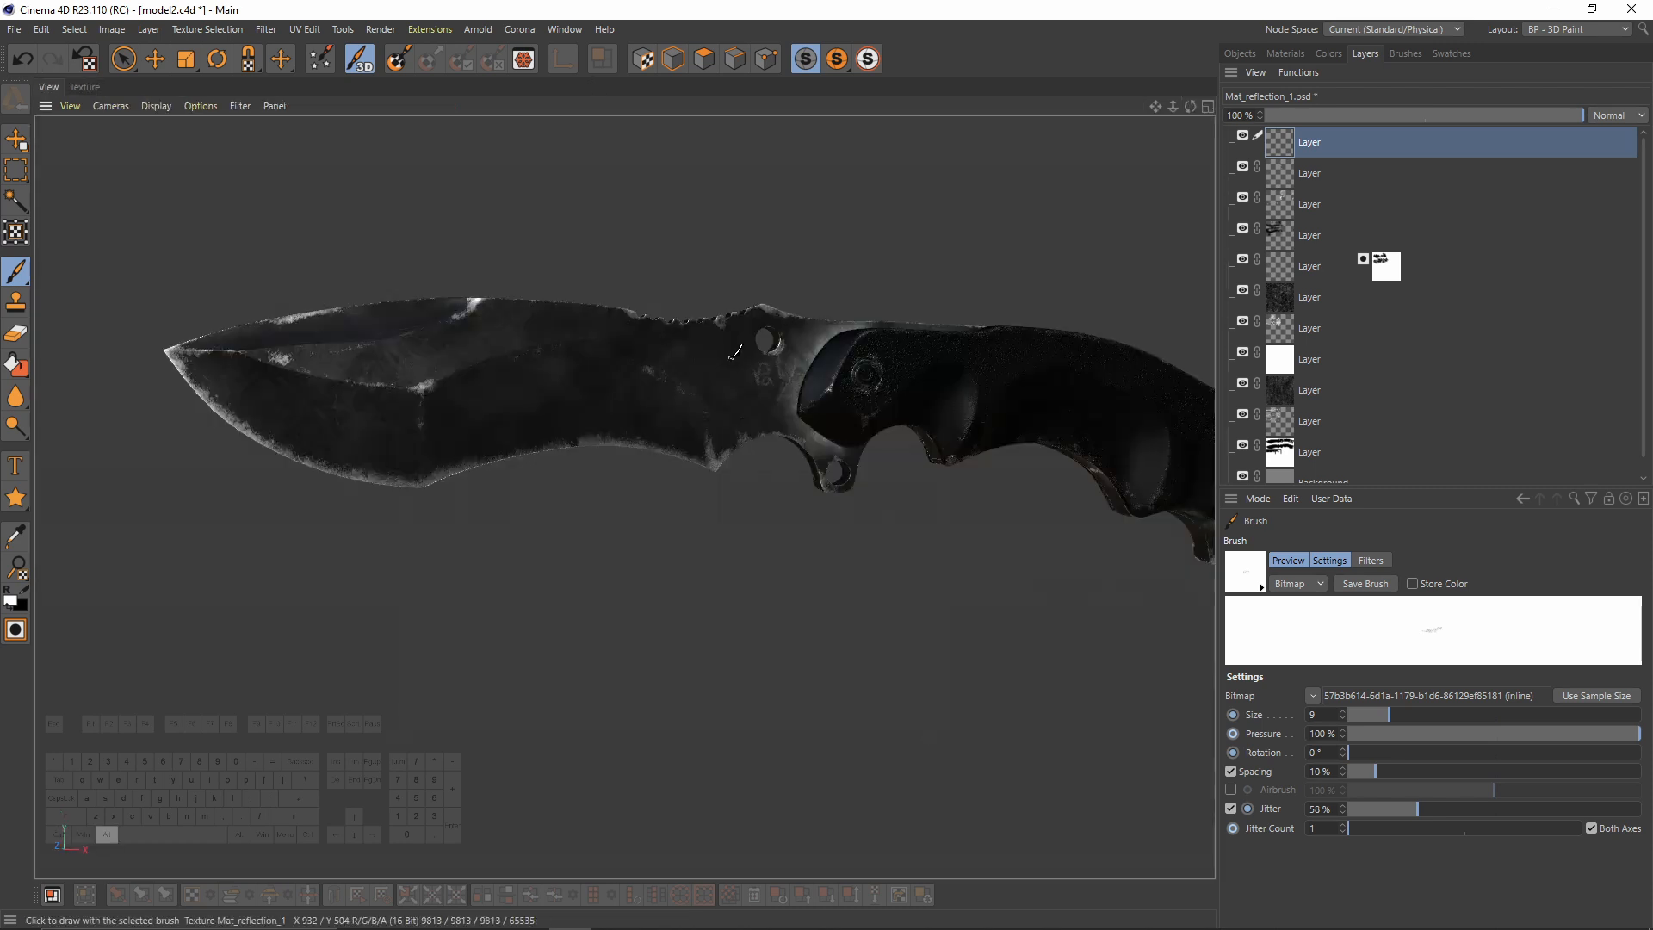
pyautogui.keyDown('alt'); pyautogui.moveTo(697, 393); pyautogui.dragTo(713, 484); pyautogui.keyUp('alt')
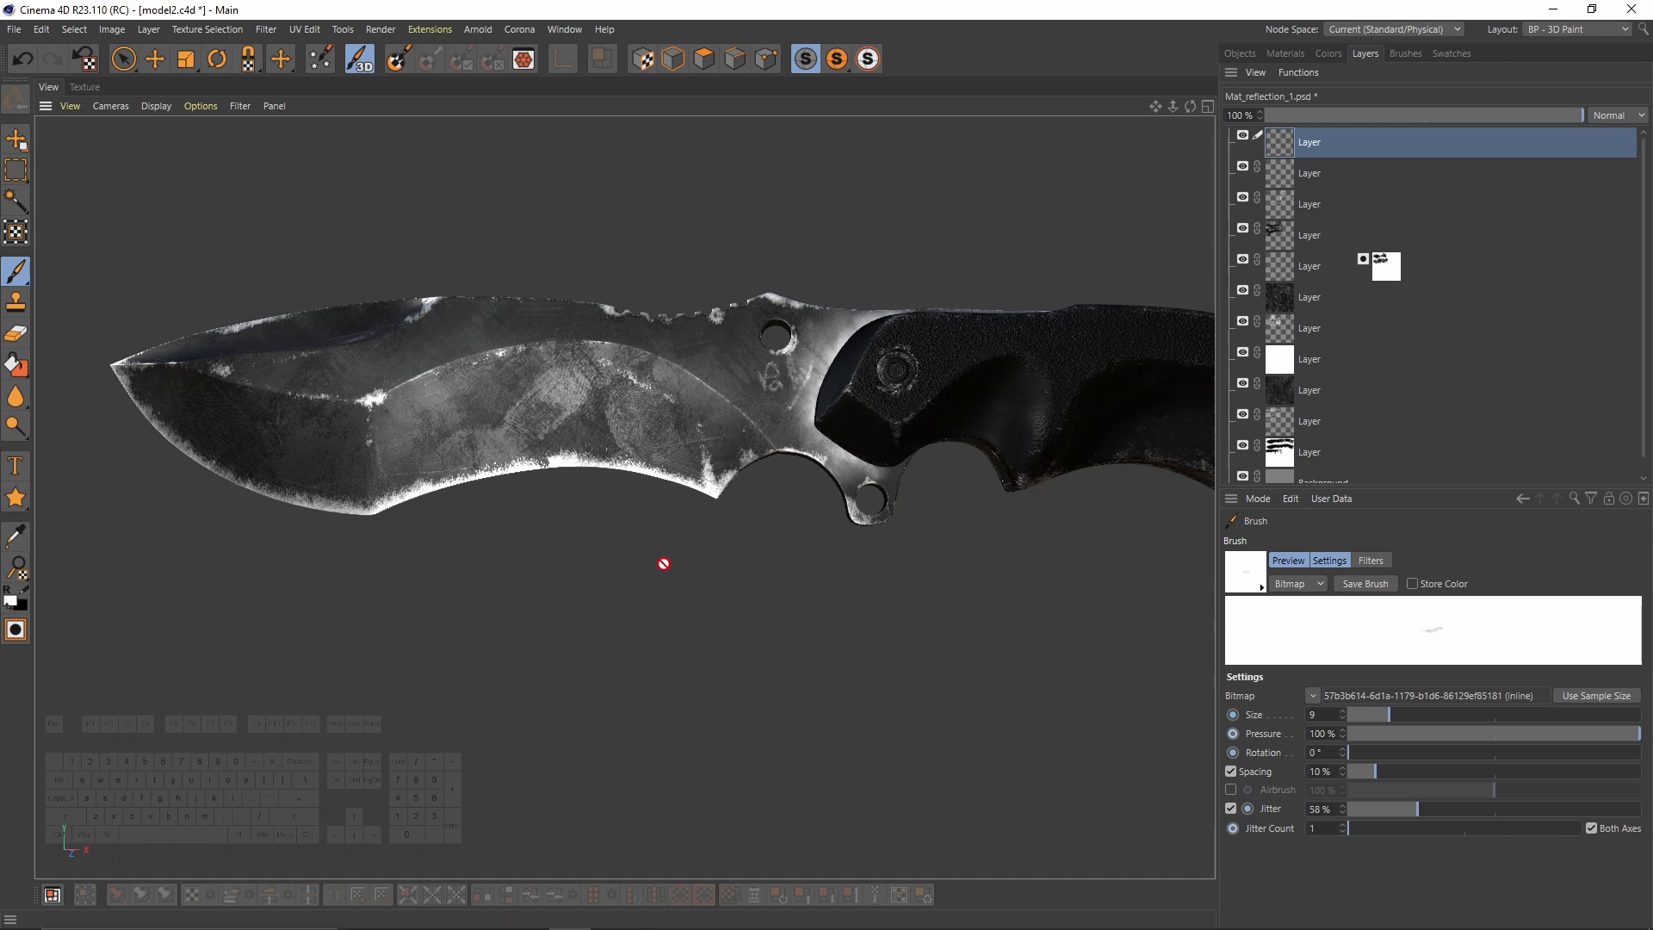